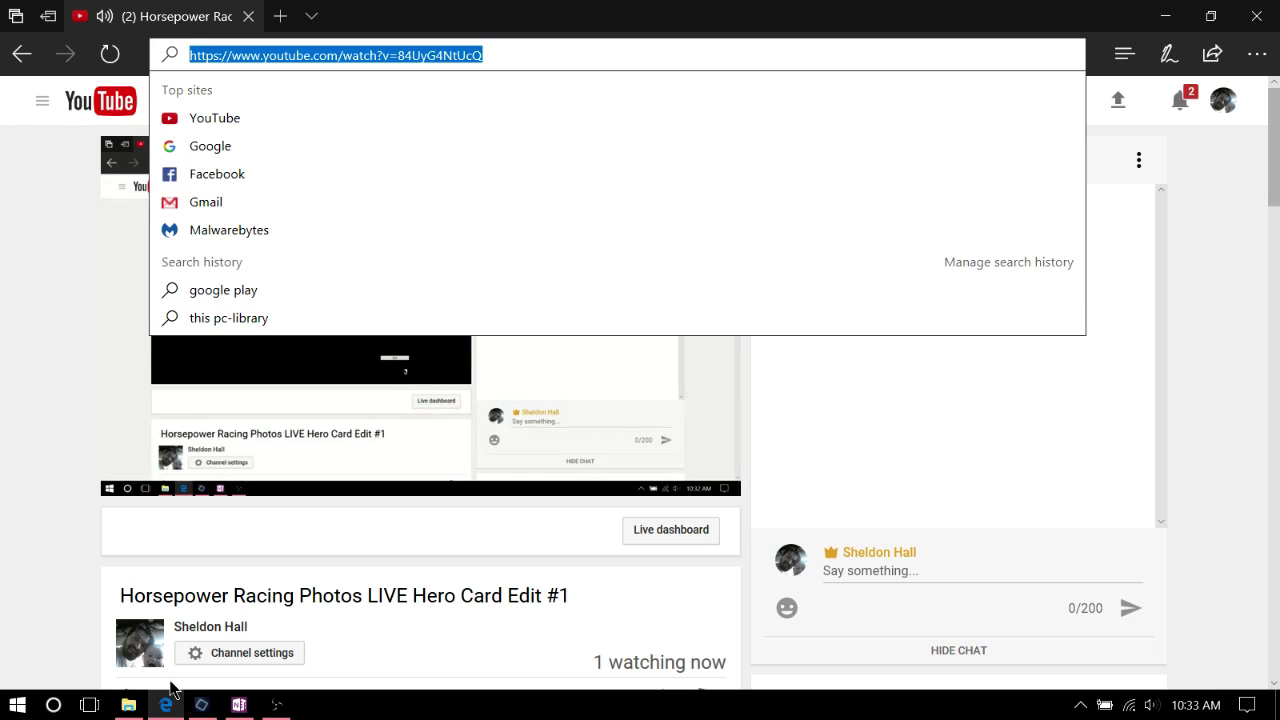
Load facebook.com in a new Edge tab from the address-bar suggestion
mouse_move(168, 690)
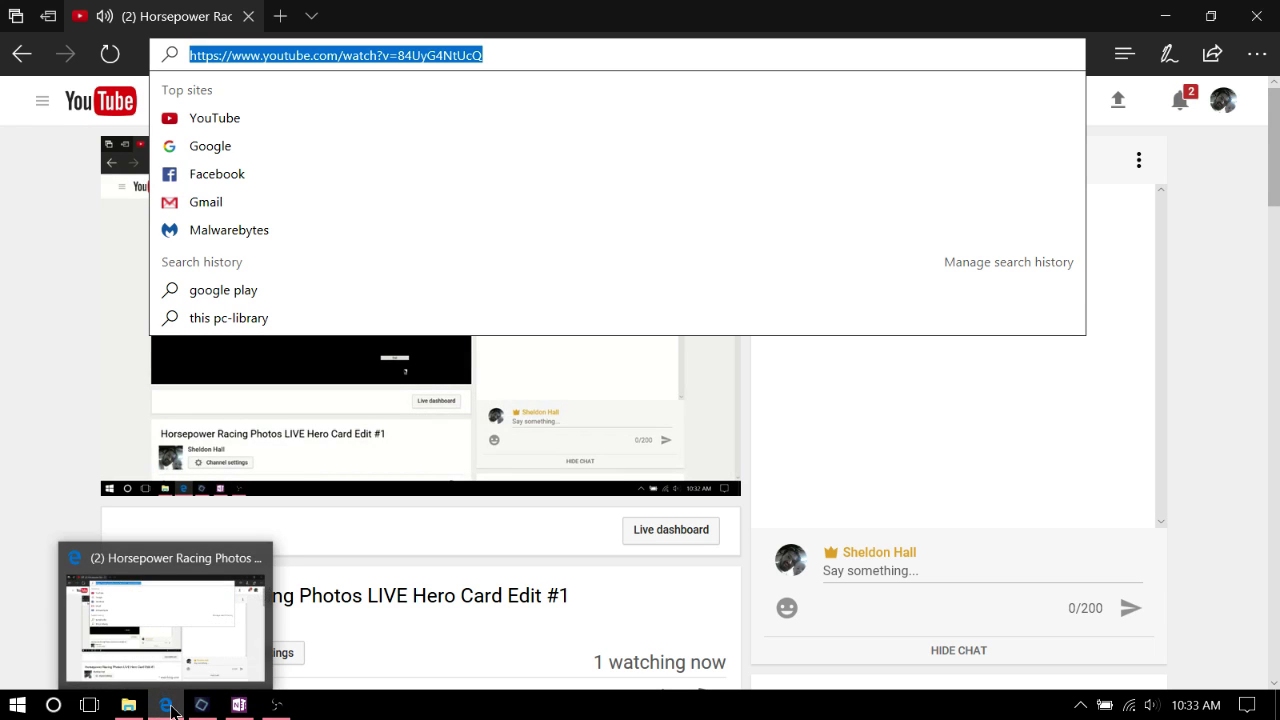
click(284, 18)
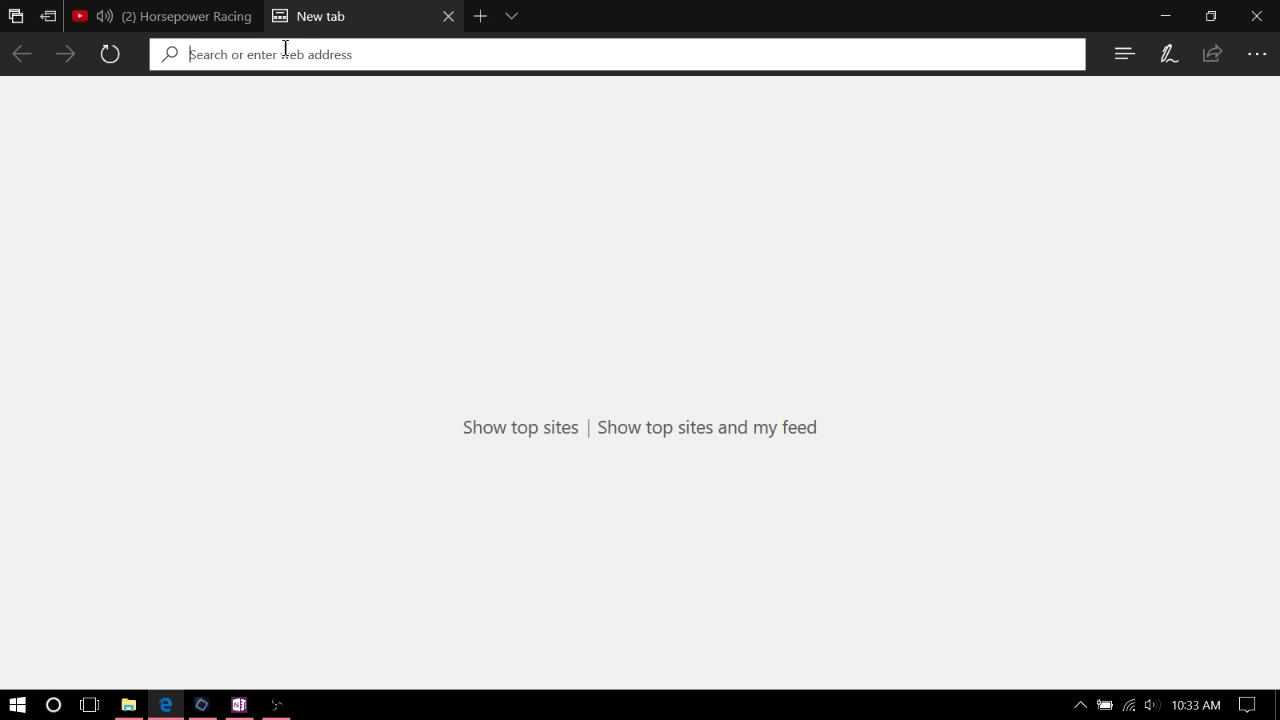
text(www)
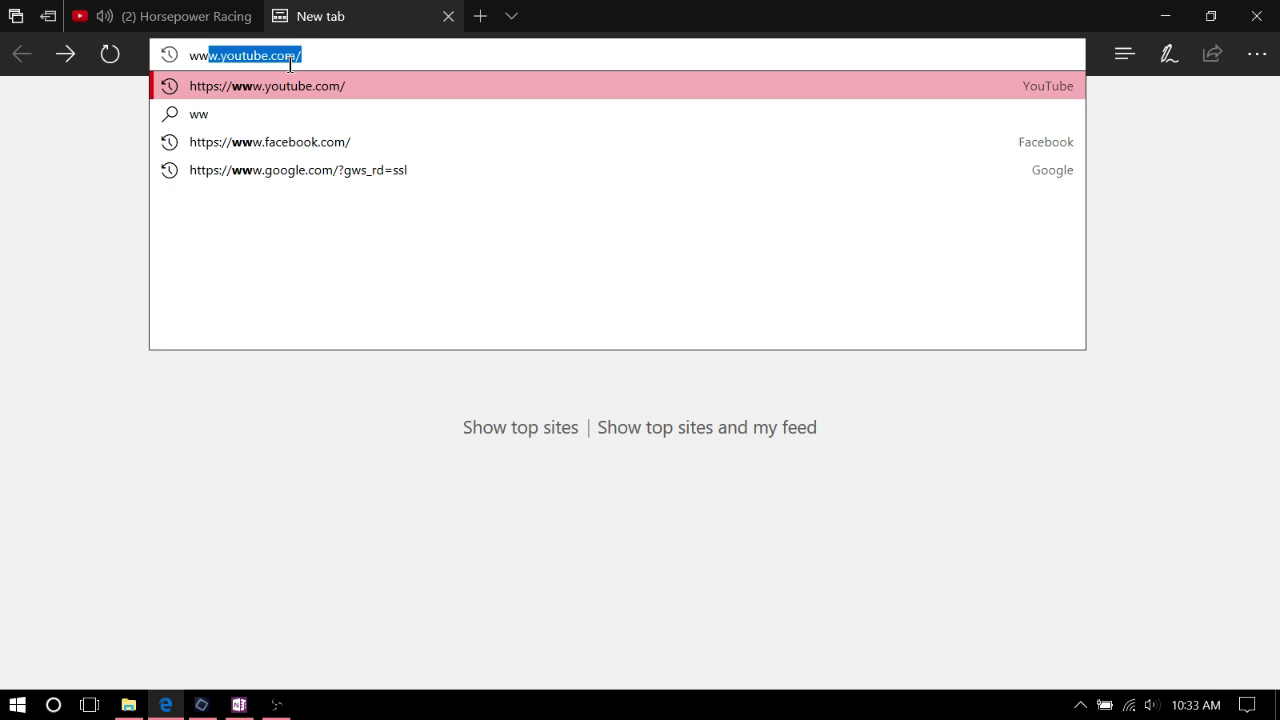
text(.)
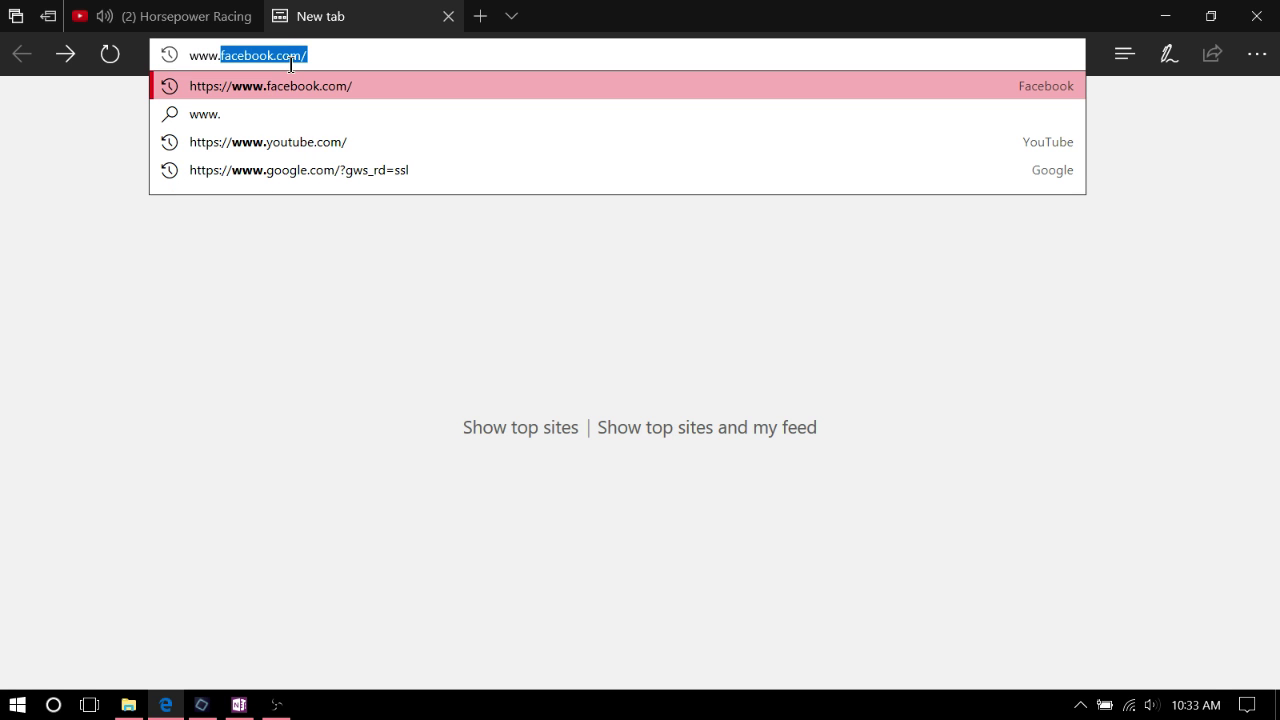
key(Return)
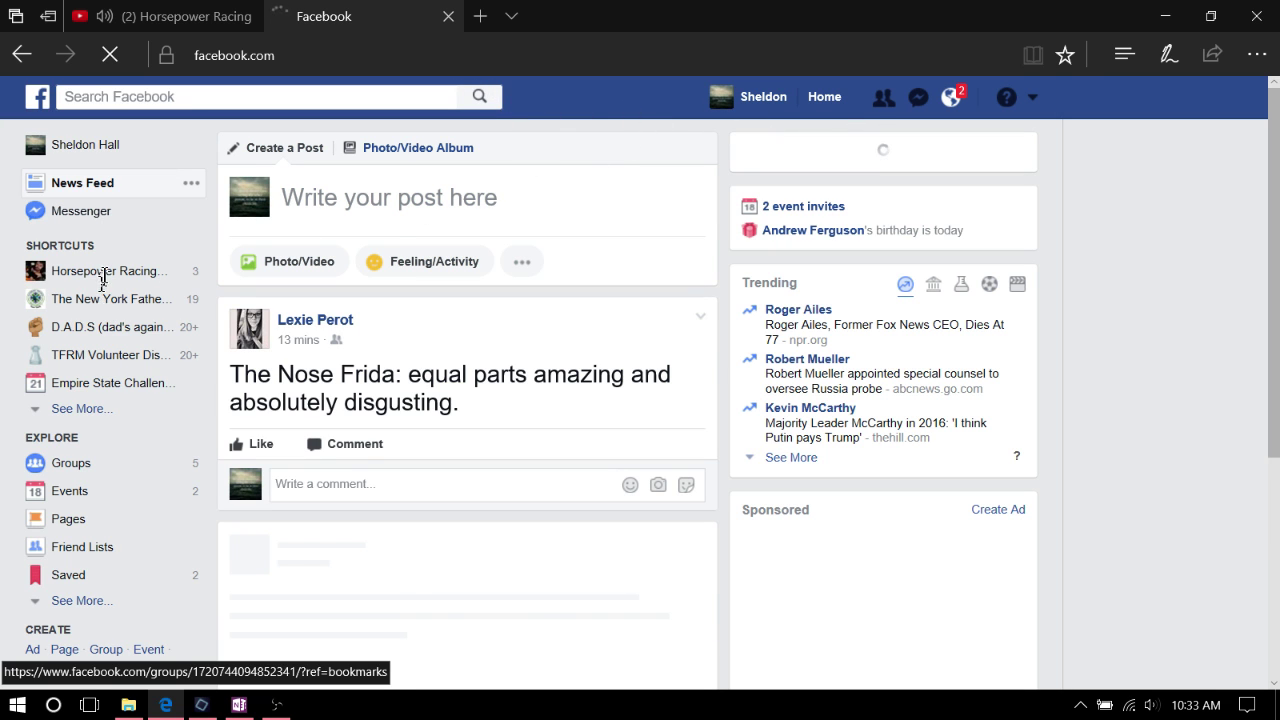
Open the Horsepower Racing Photos page and paste the YouTube stream link into a new post
click(120, 280)
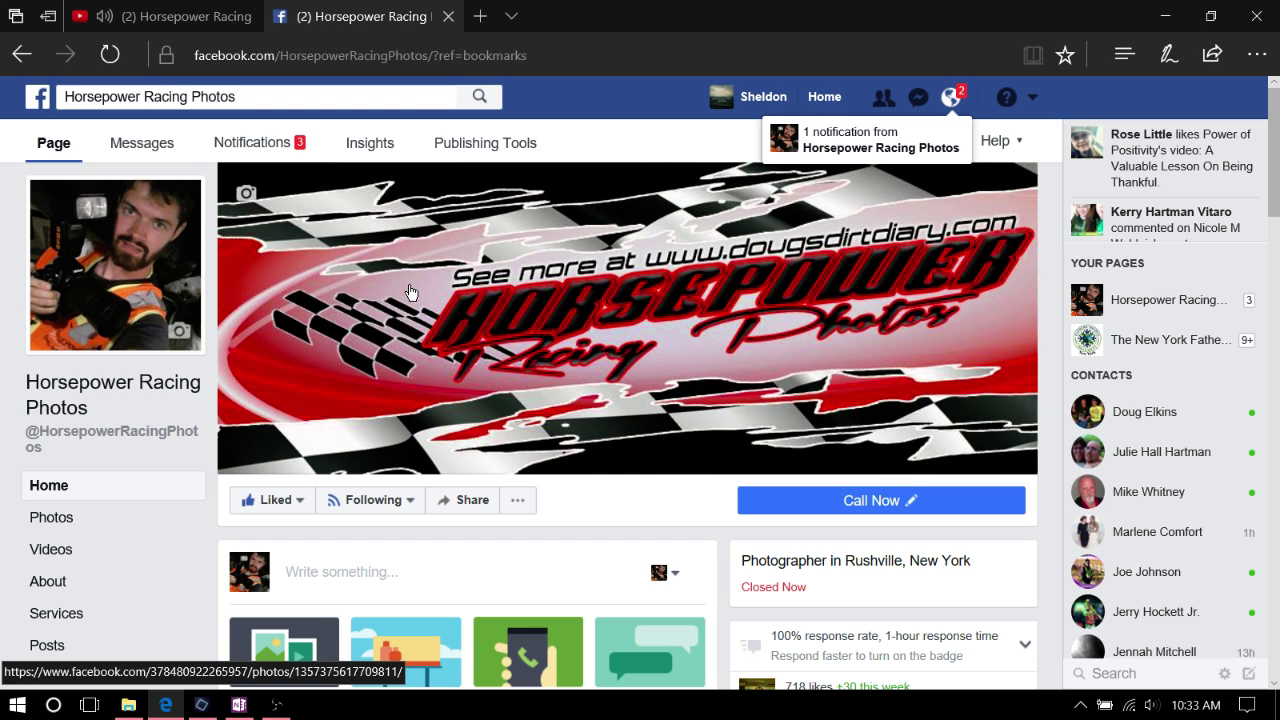
scroll(410, 292, down, 3)
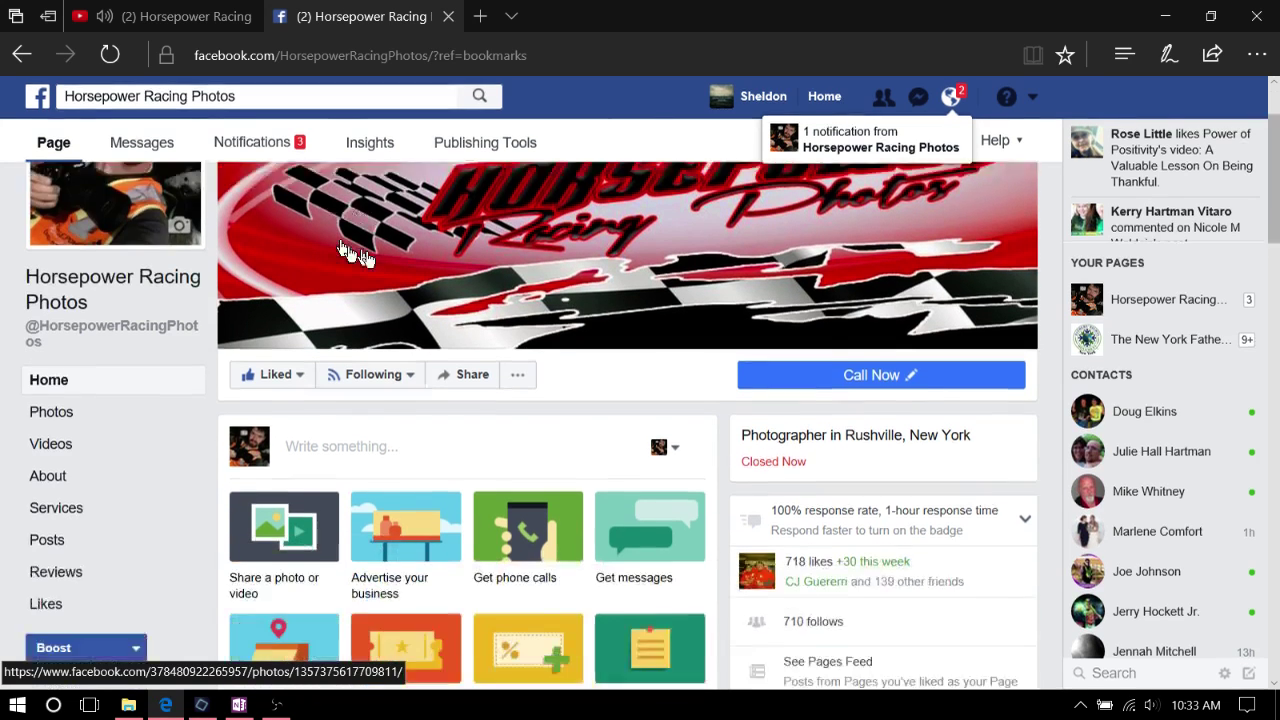
right_click(434, 398)
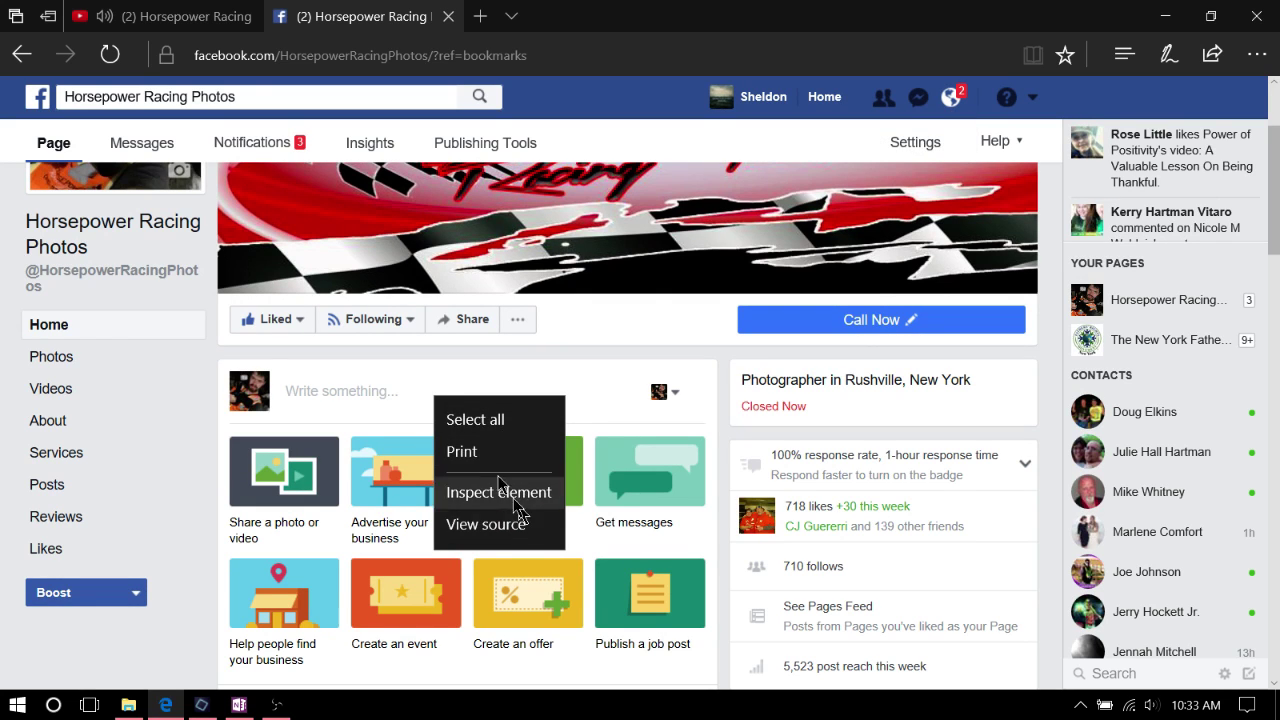
click(310, 400)
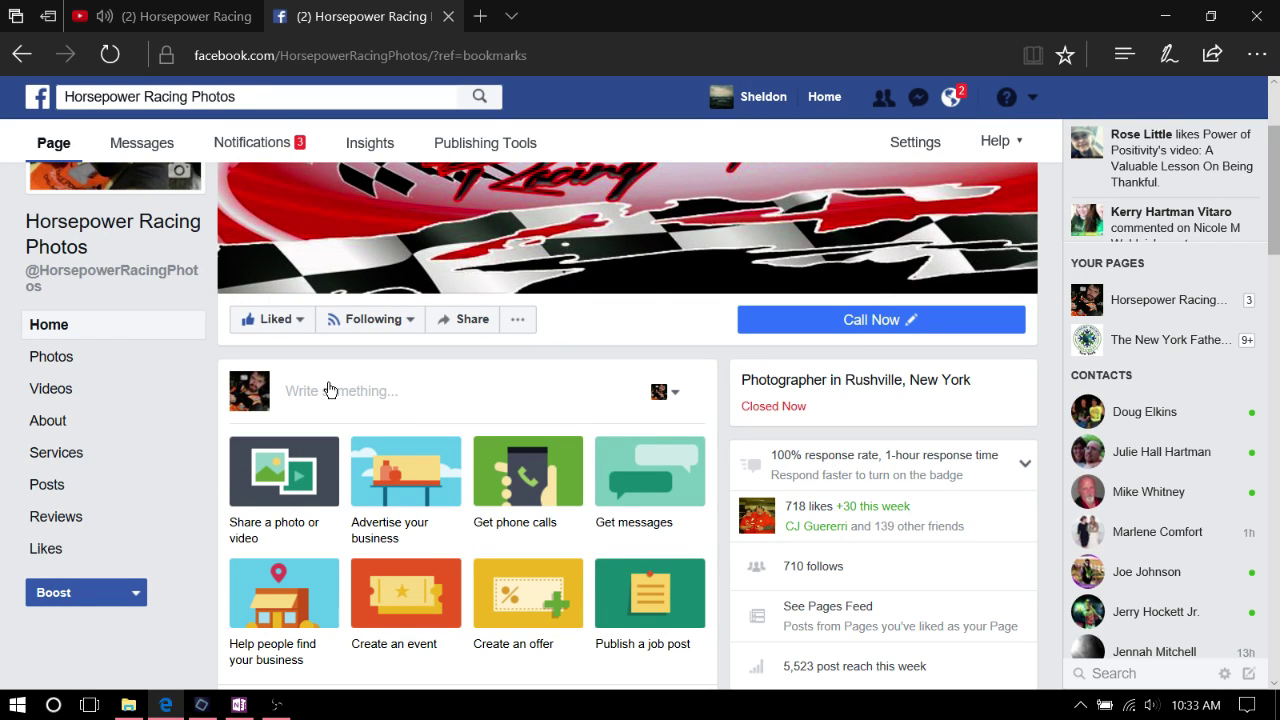
right_click(331, 390)
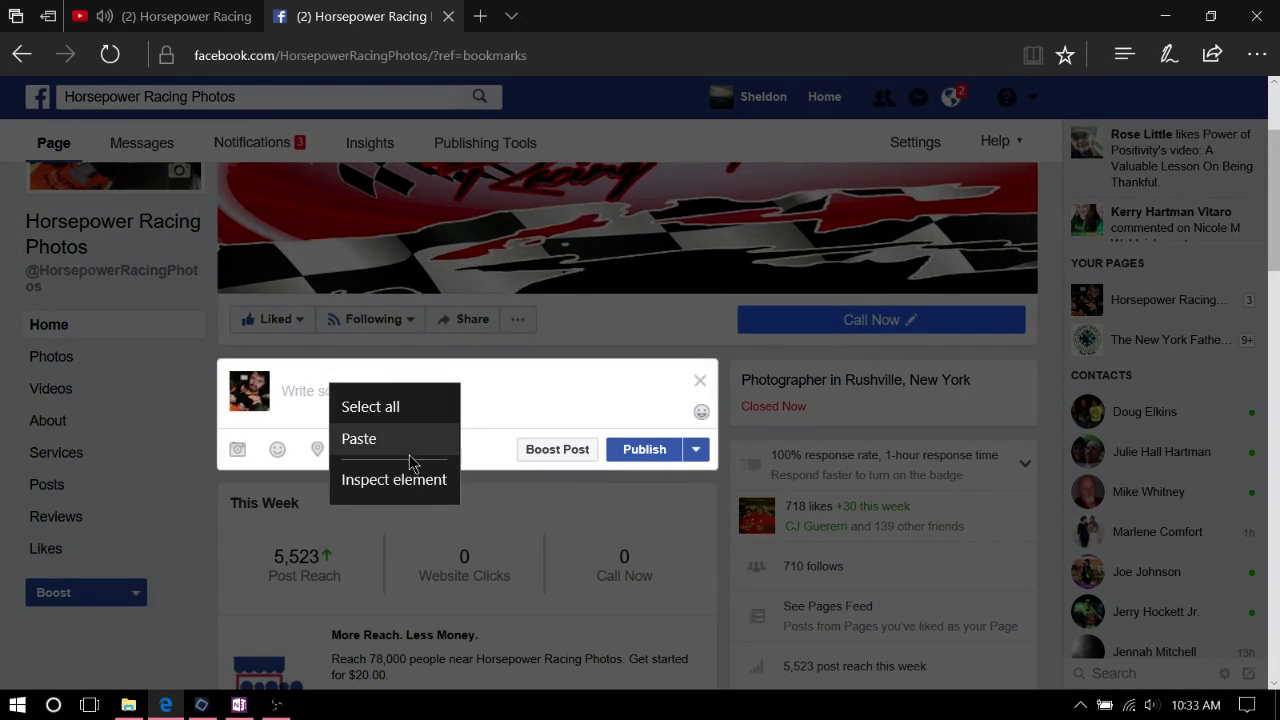
click(359, 439)
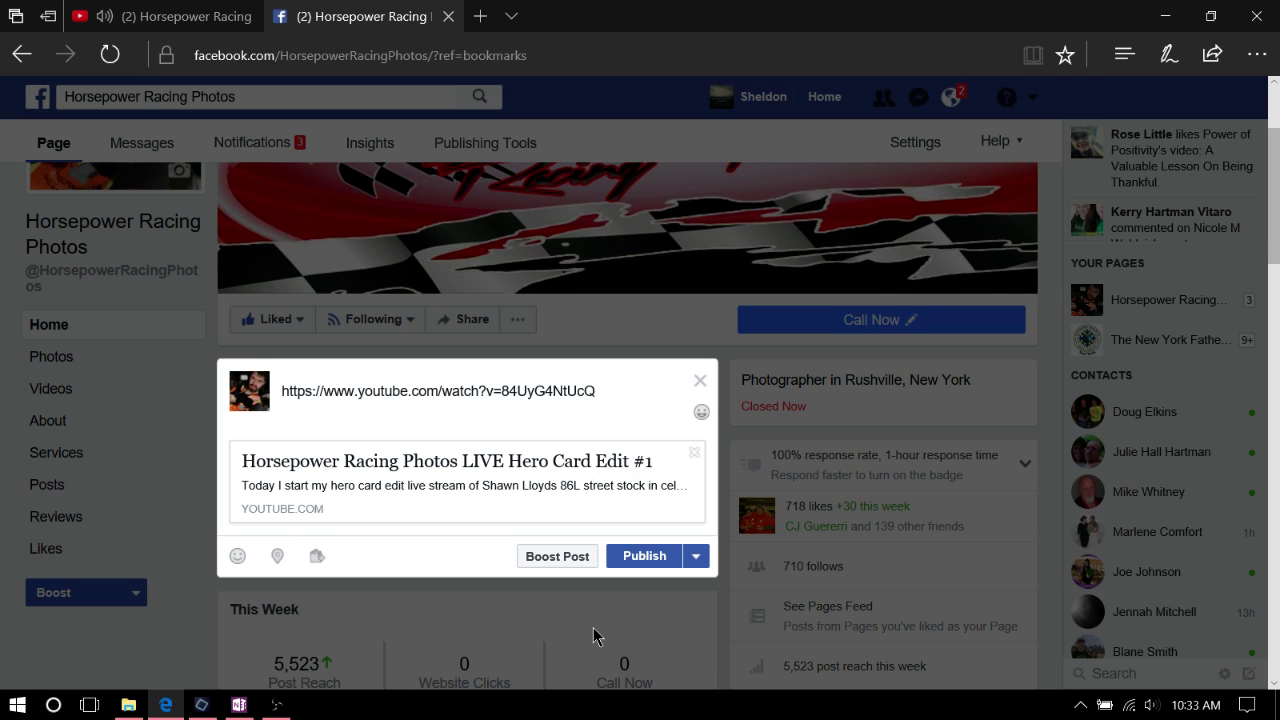
Write the live-stream announcement above the link, publish the post, and return to the YouTube tab
key(Return)
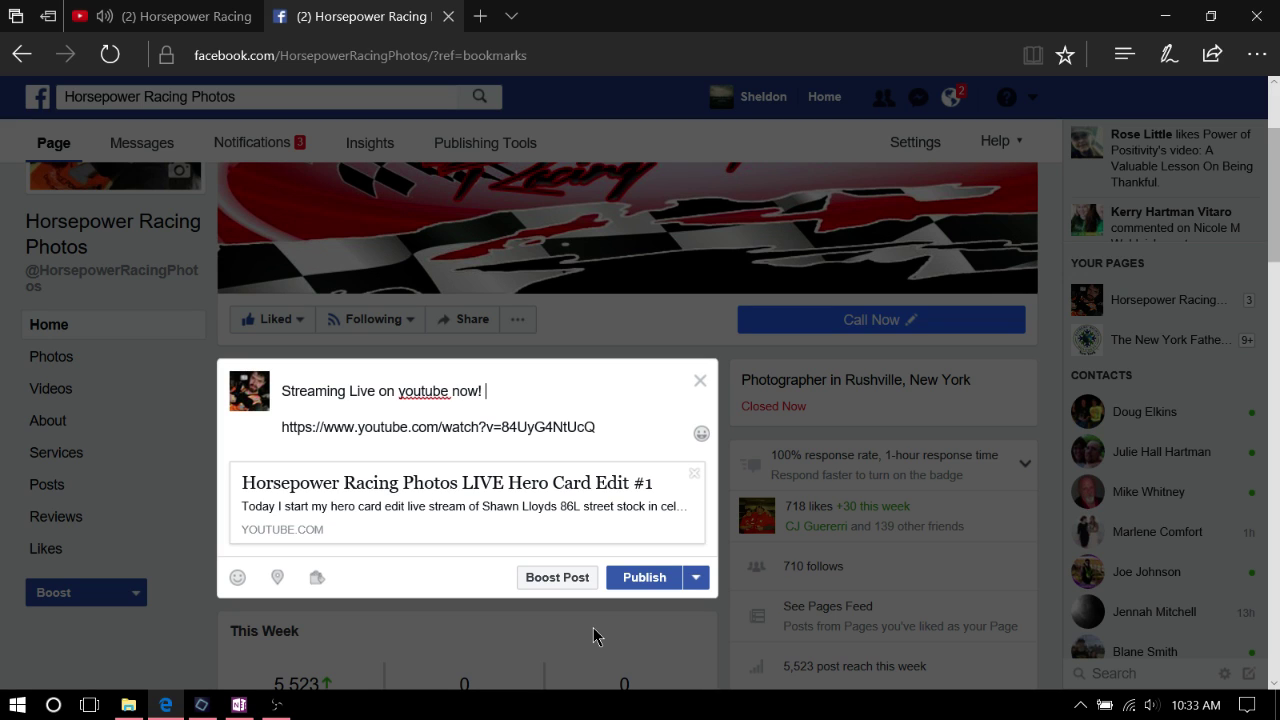
text(Live Herox Card Edi)
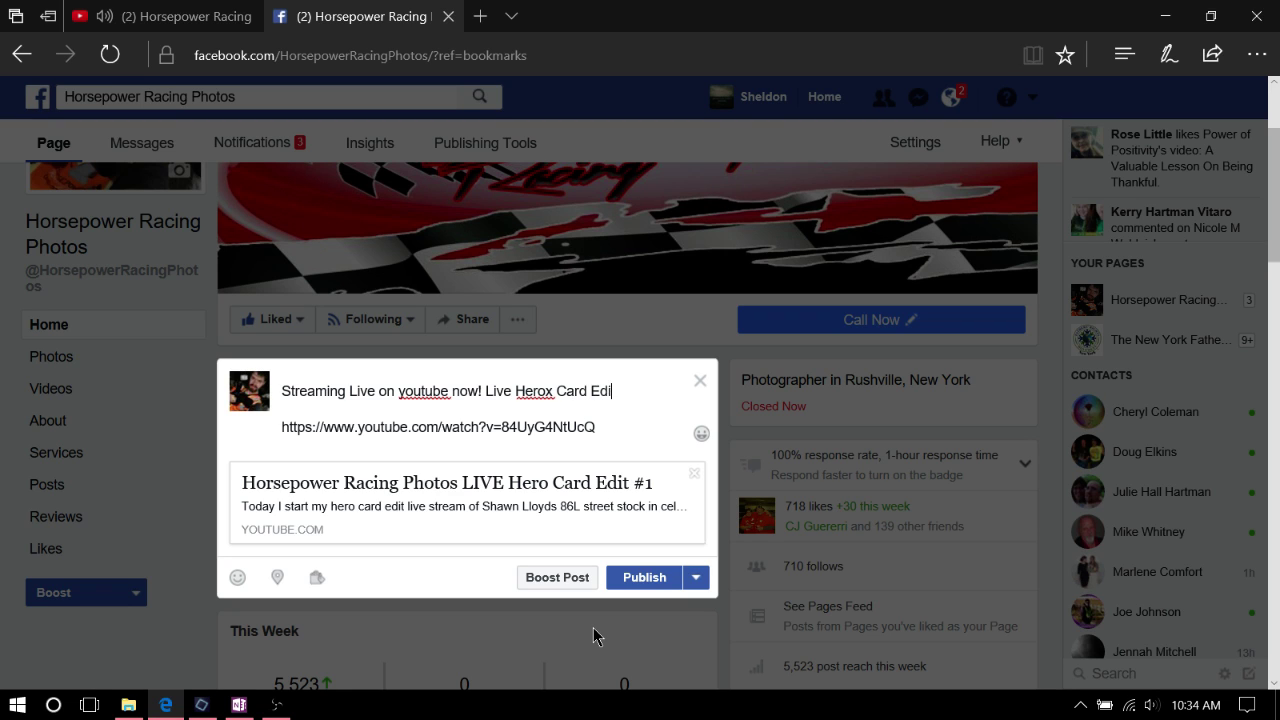
text(t)
key(Return)
key(BackSpace)
click(657, 580)
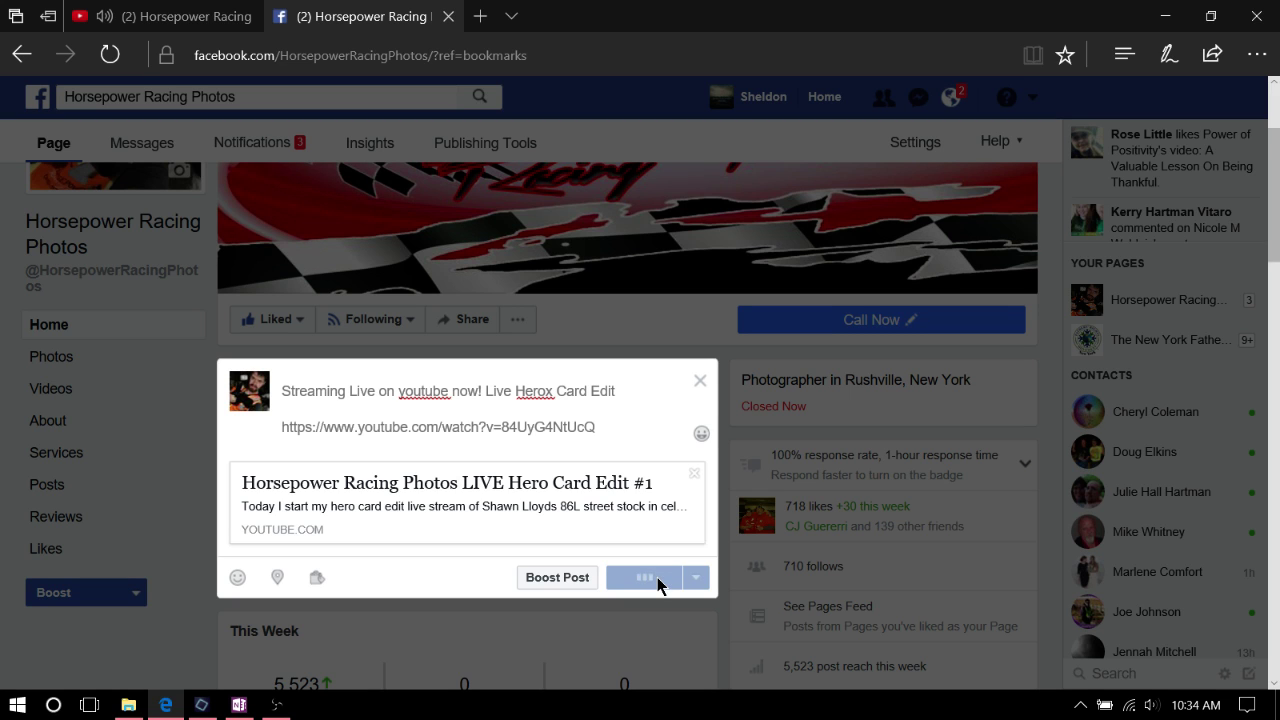
click(128, 28)
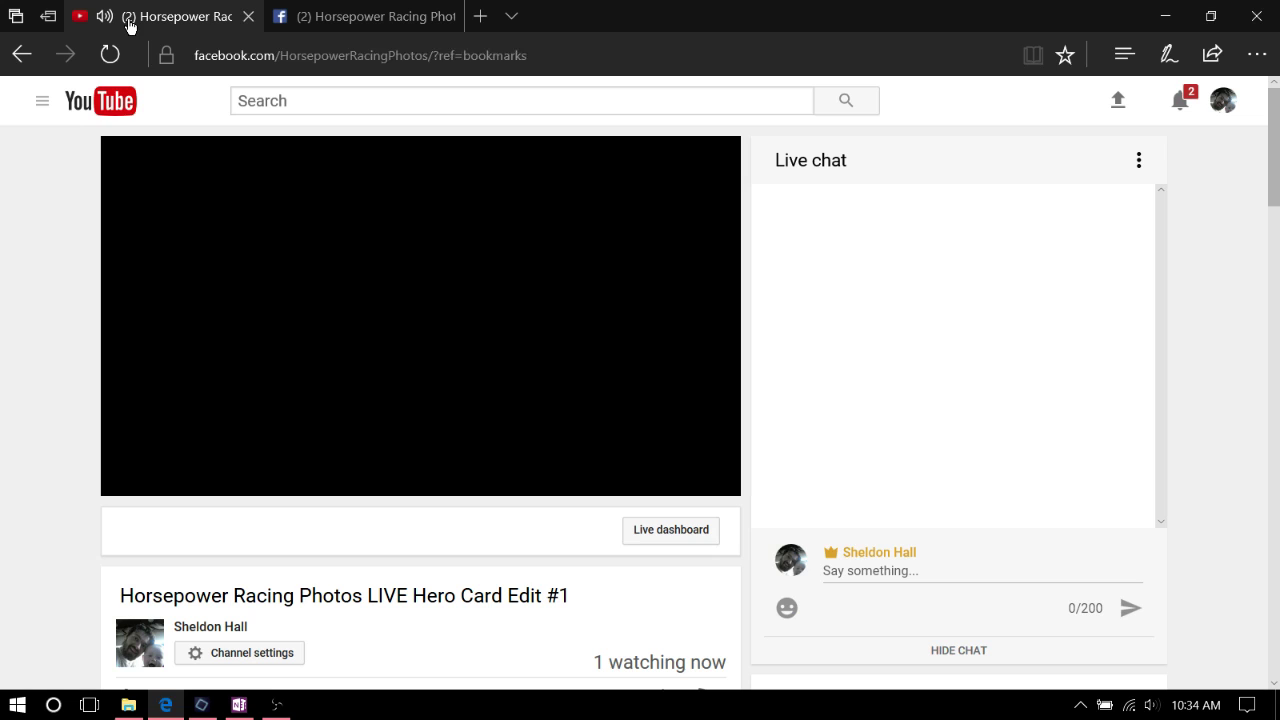
Mute the speakers from the tray volume flyout and minimize the Edge window
click(1150, 705)
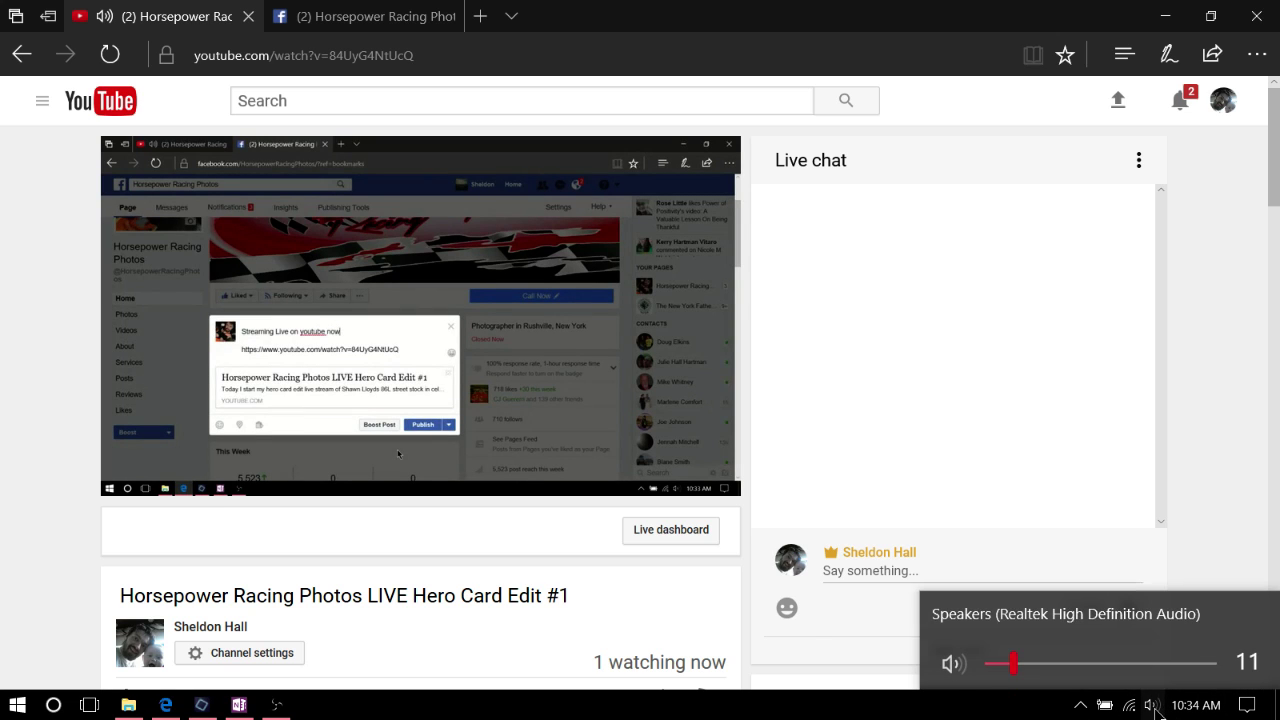
click(951, 665)
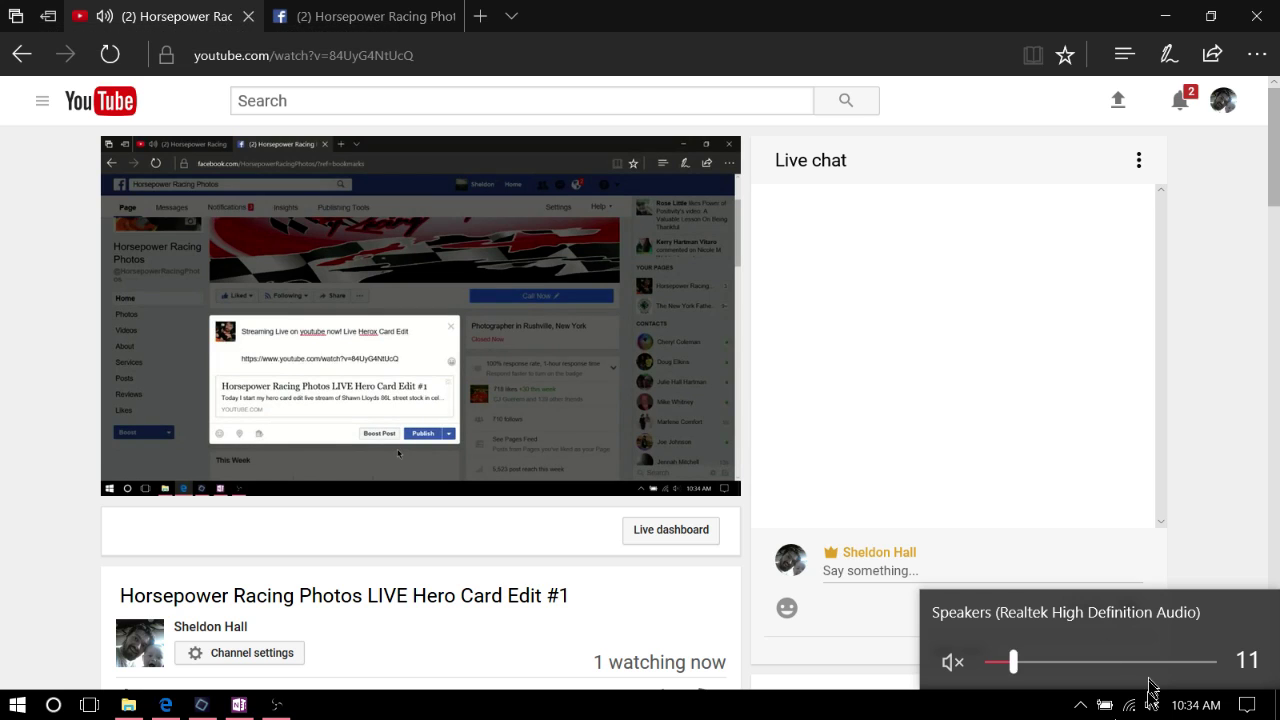
click(1237, 507)
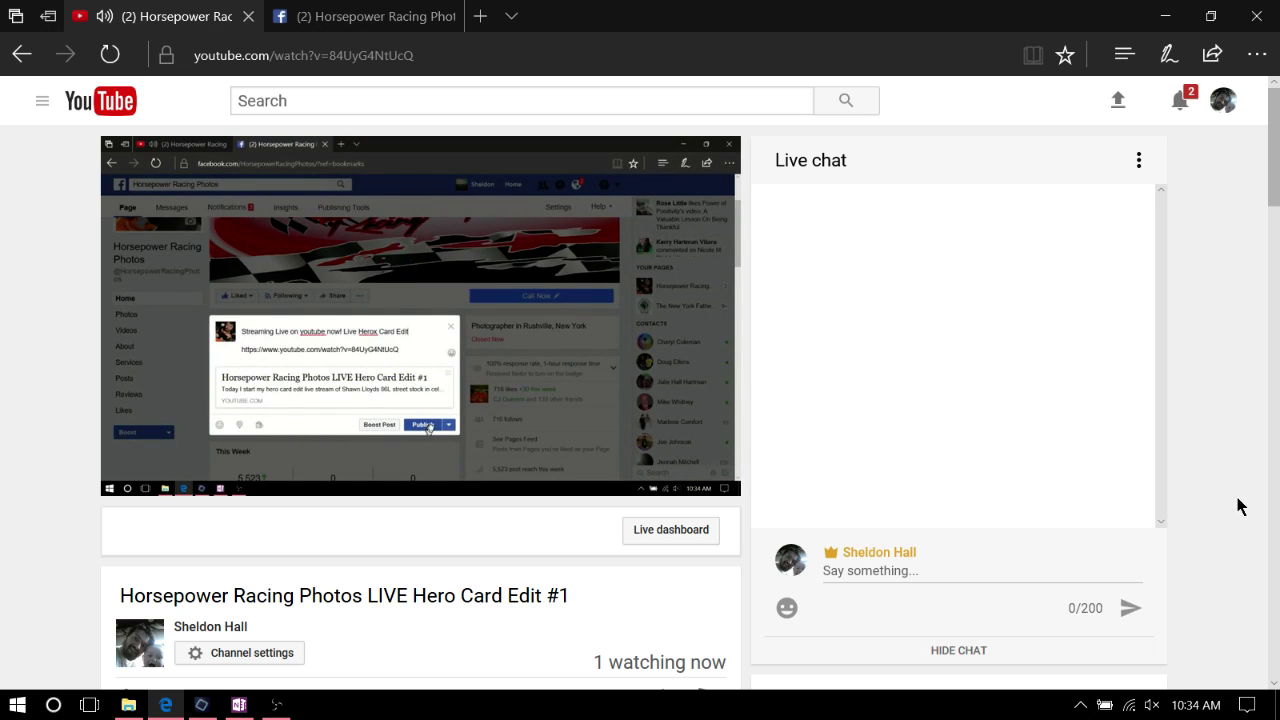
click(1167, 16)
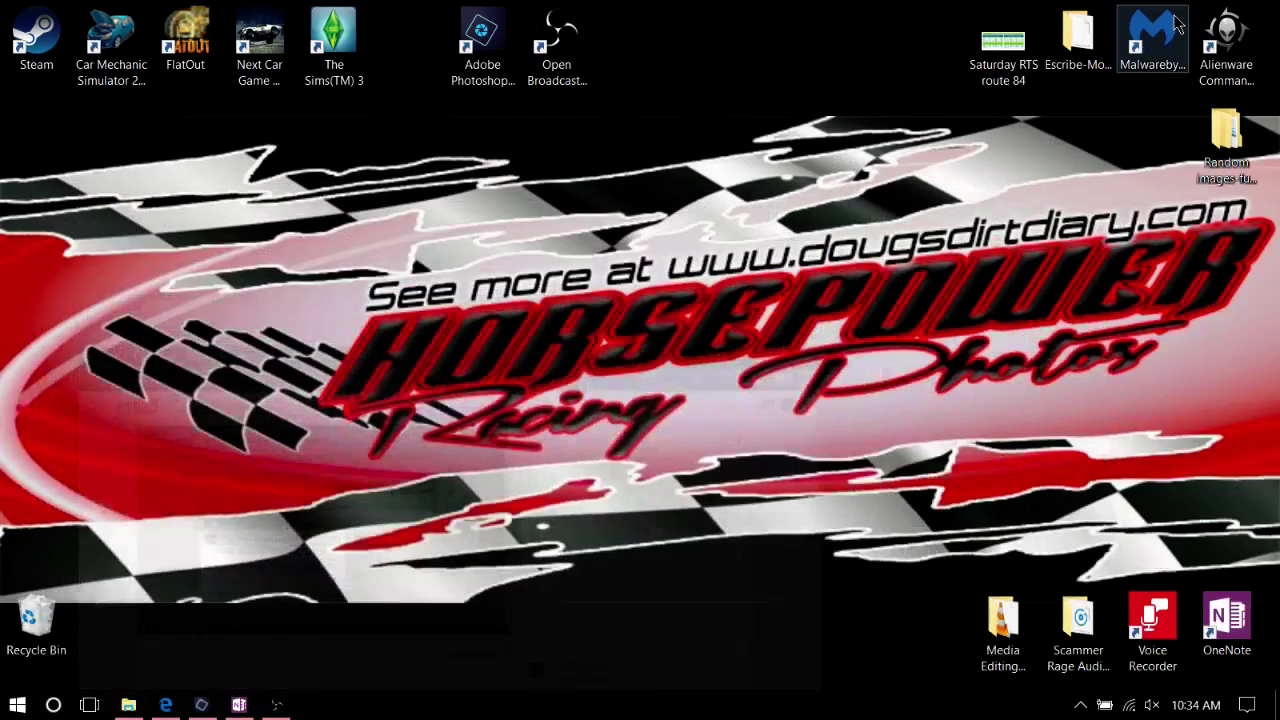
Bring Photoshop Elements forward with the race-car photo, after a quick check of the stream in Edge
click(201, 705)
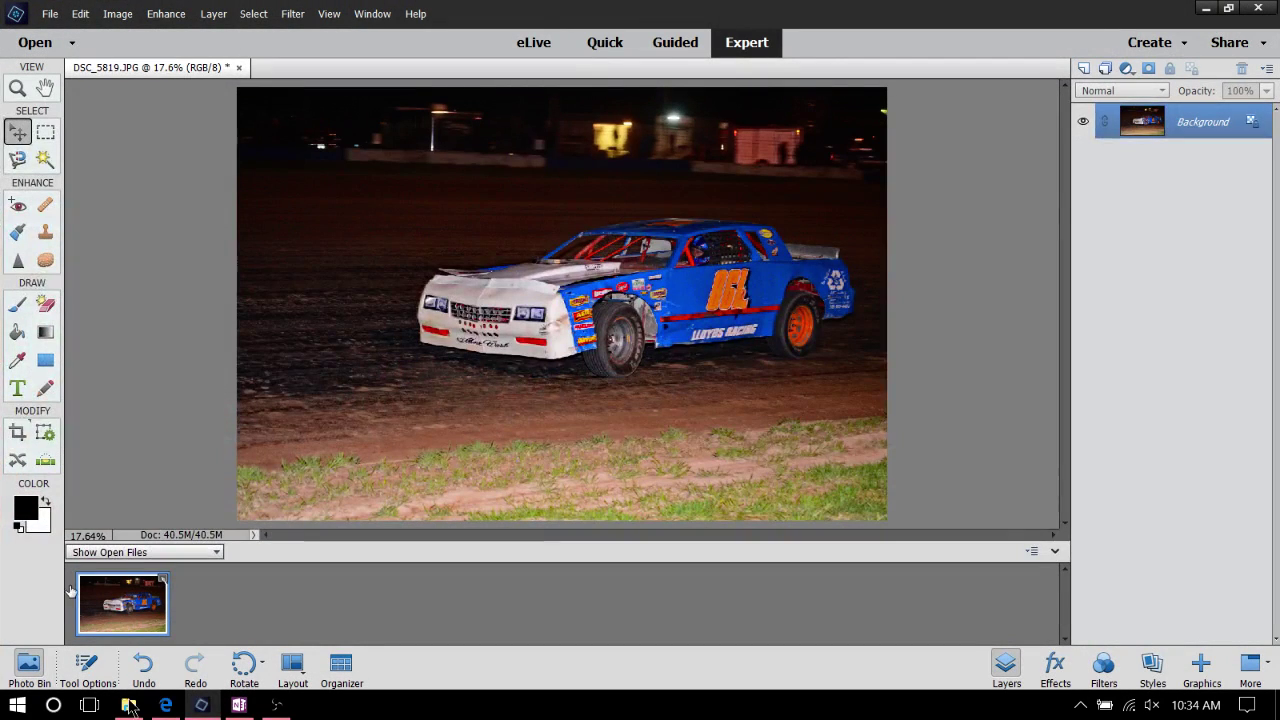
click(177, 708)
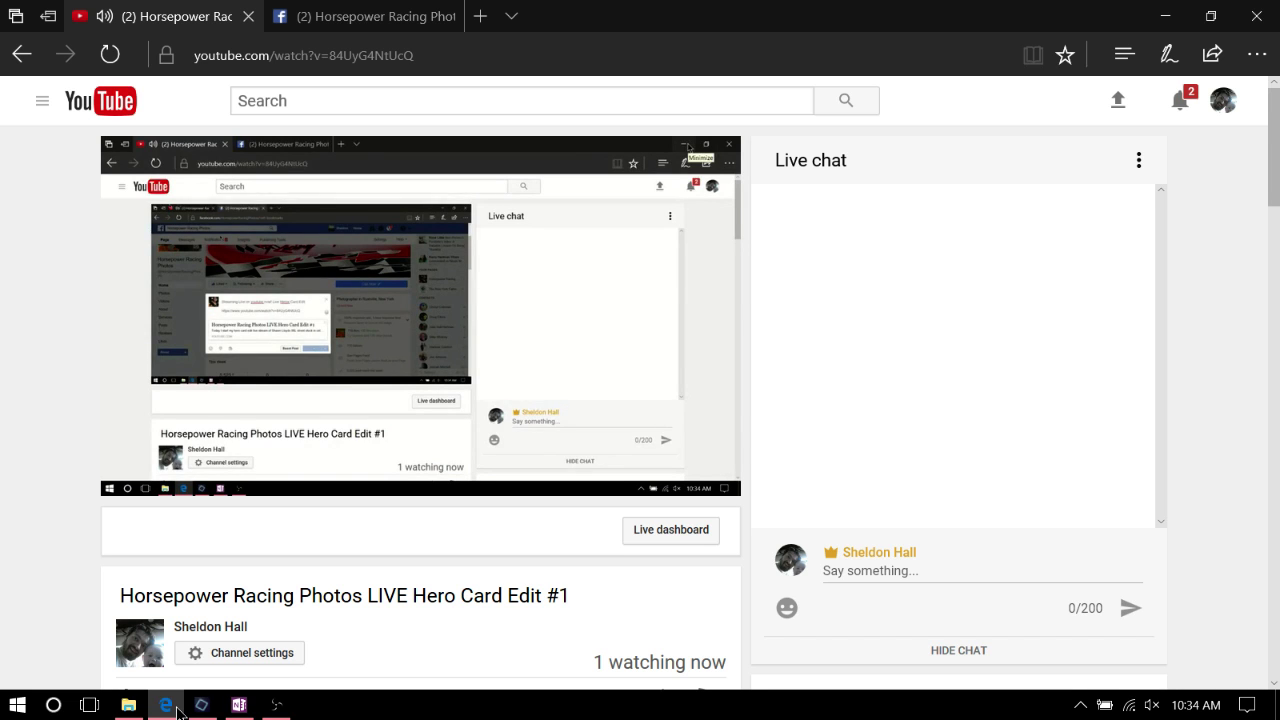
click(166, 705)
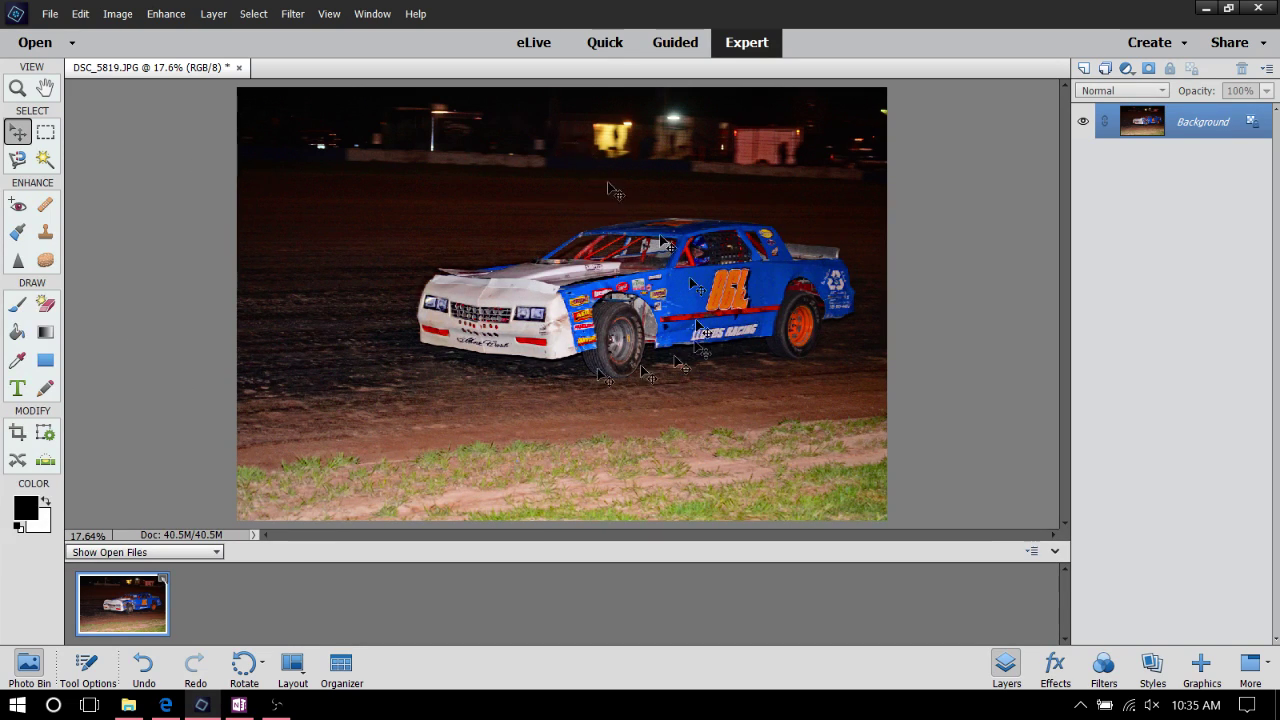
click(49, 13)
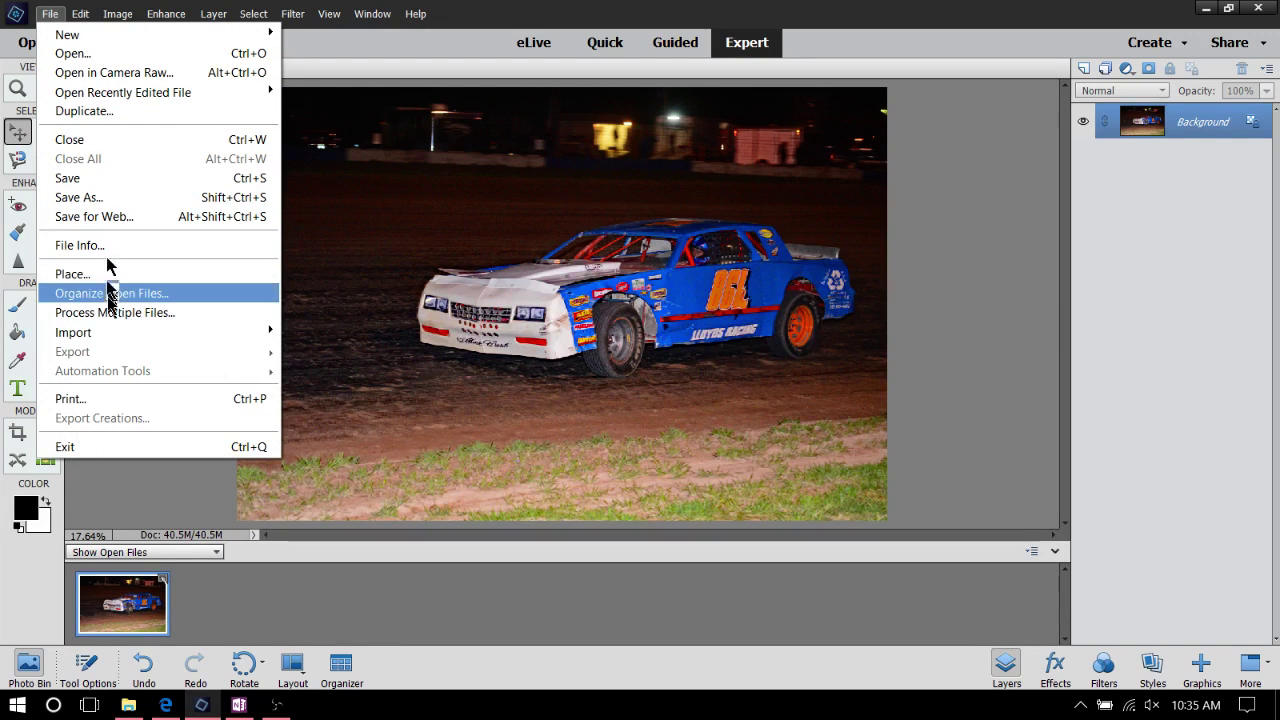
Cancel the File > Open dialog and close the OneNote window from the taskbar
click(150, 53)
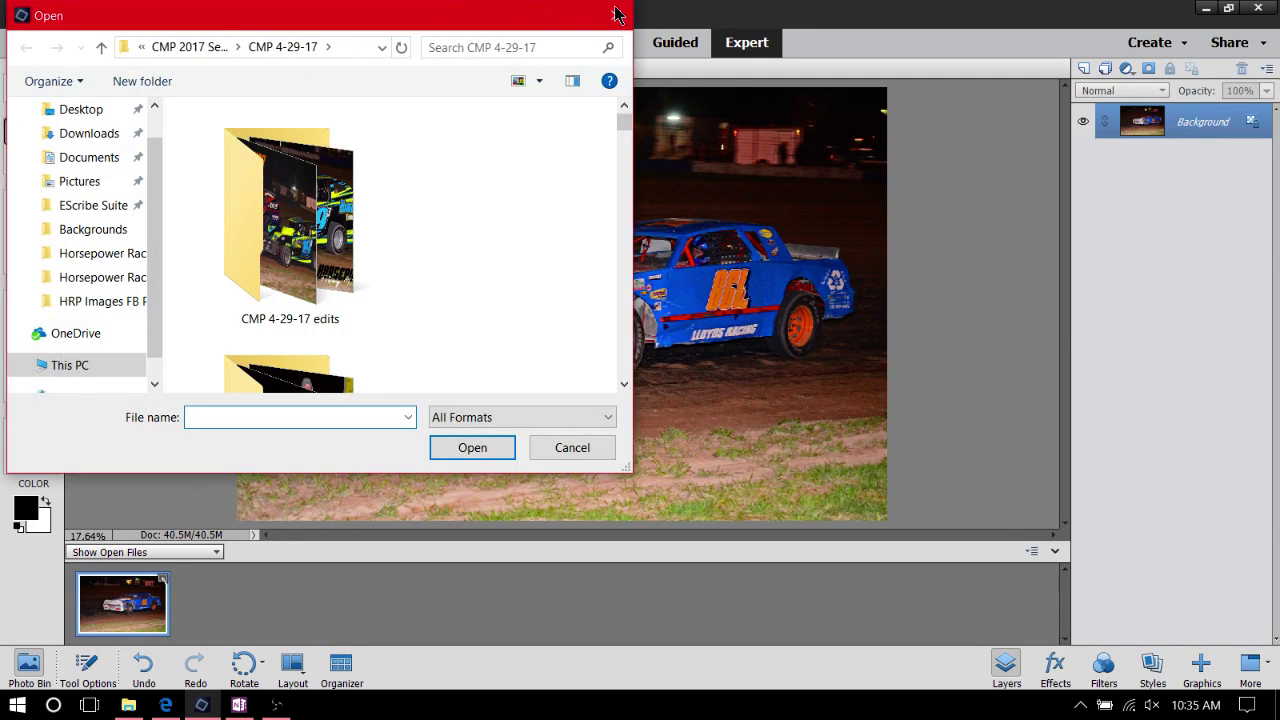
click(616, 15)
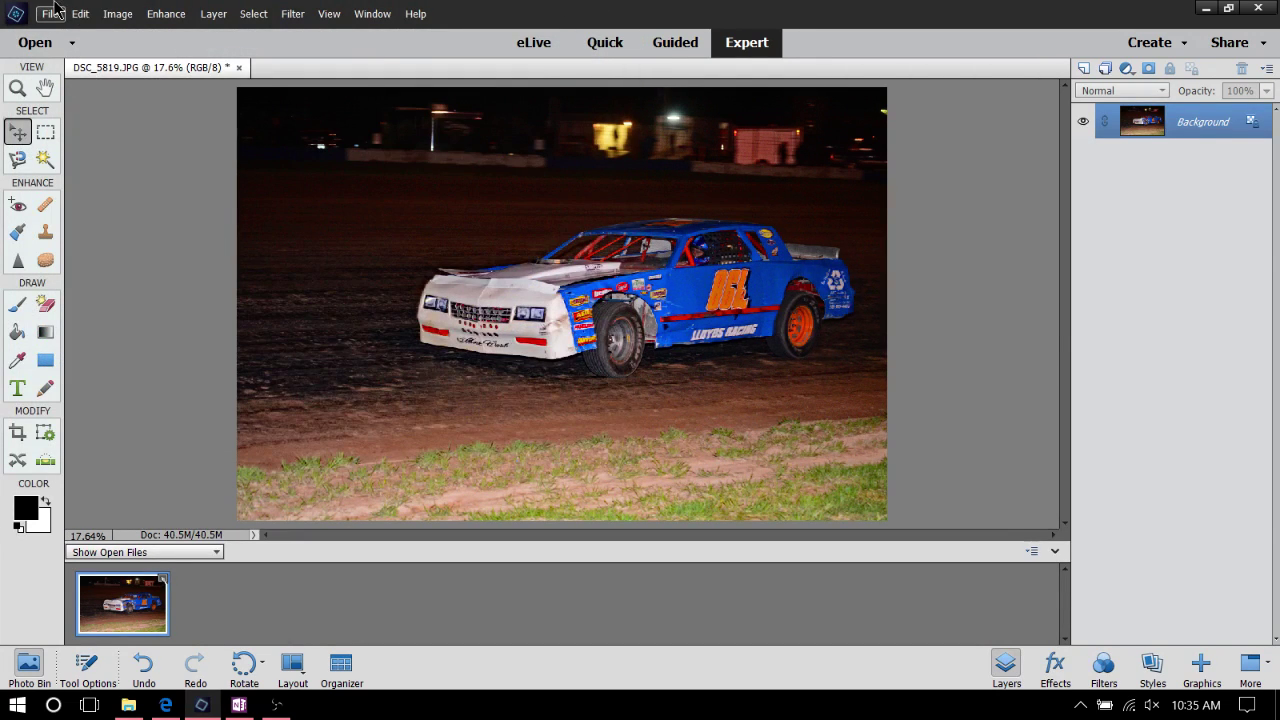
right_click(239, 705)
click(203, 667)
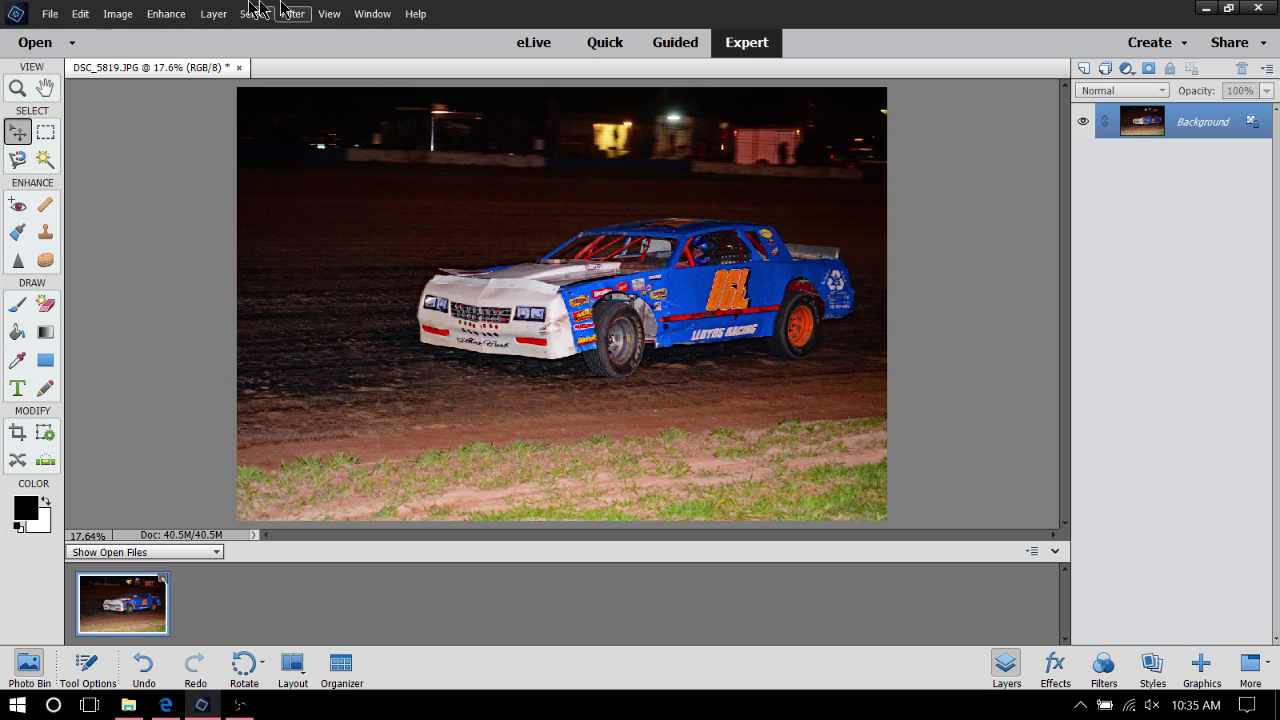
click(49, 15)
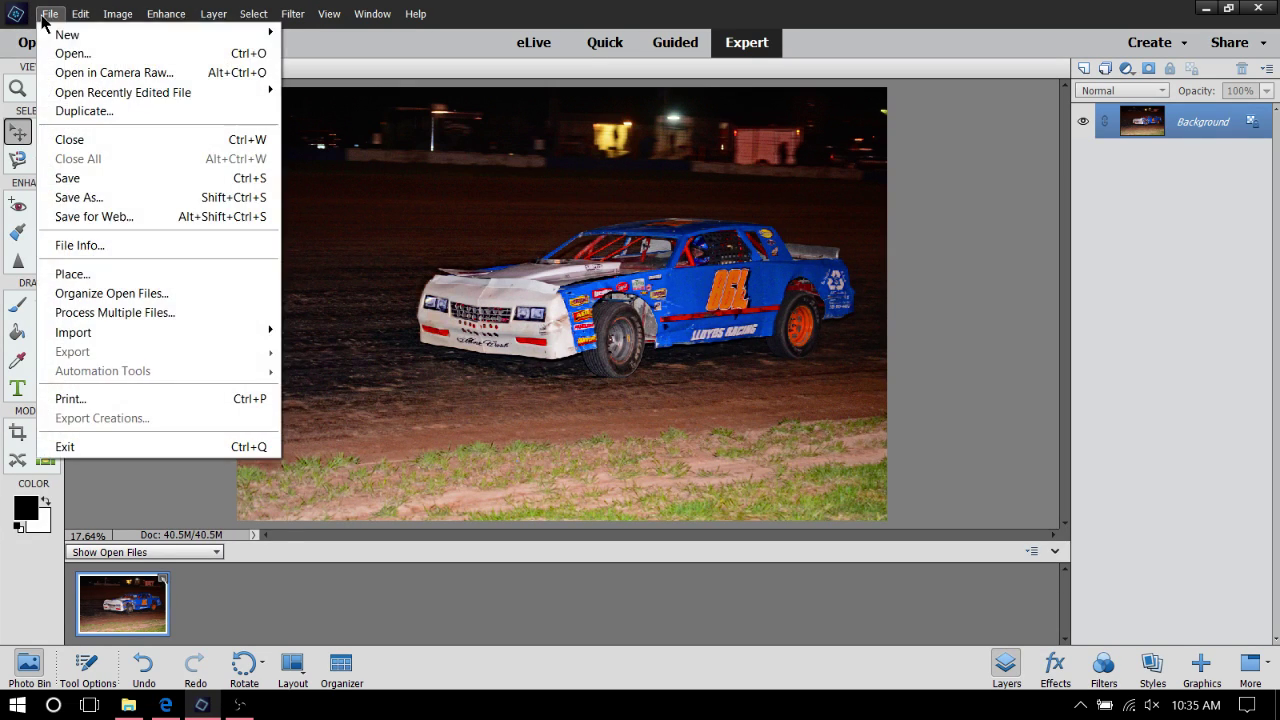
Create a blank transparent 5 x 7 landscape Photo document at 300 ppi, named as the driver's hero card
mouse_move(230, 36)
click(340, 36)
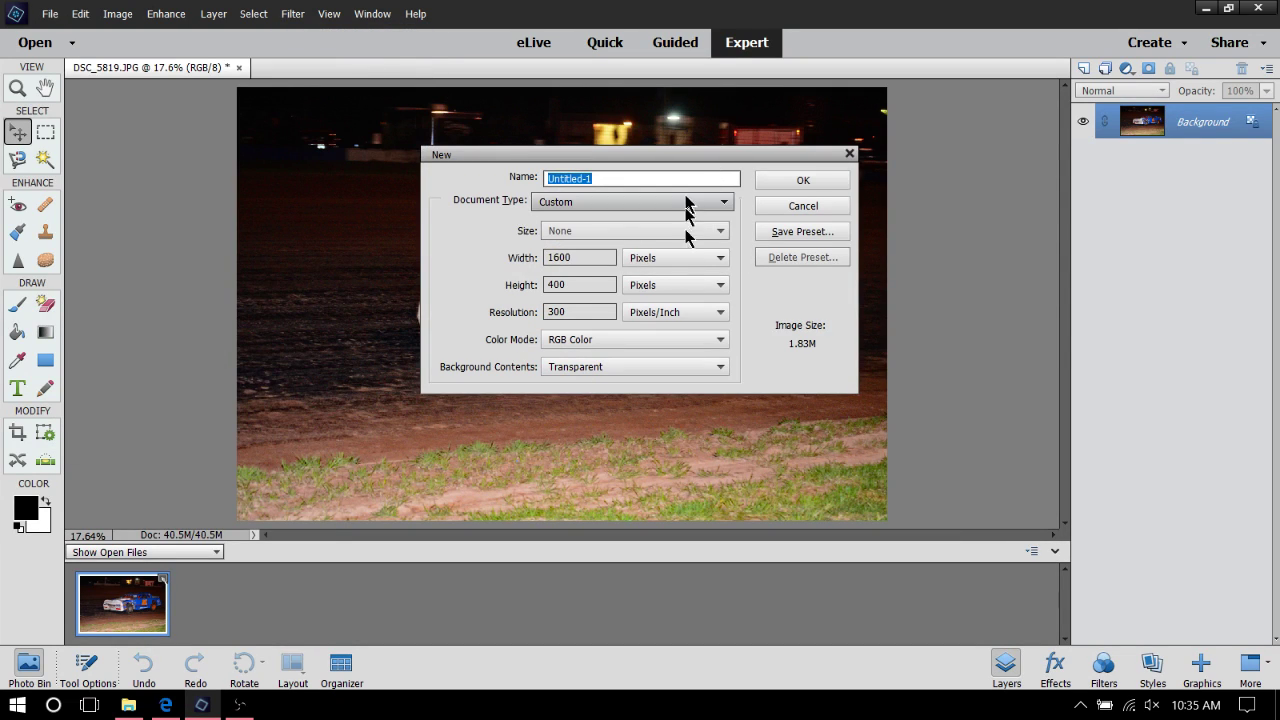
click(729, 204)
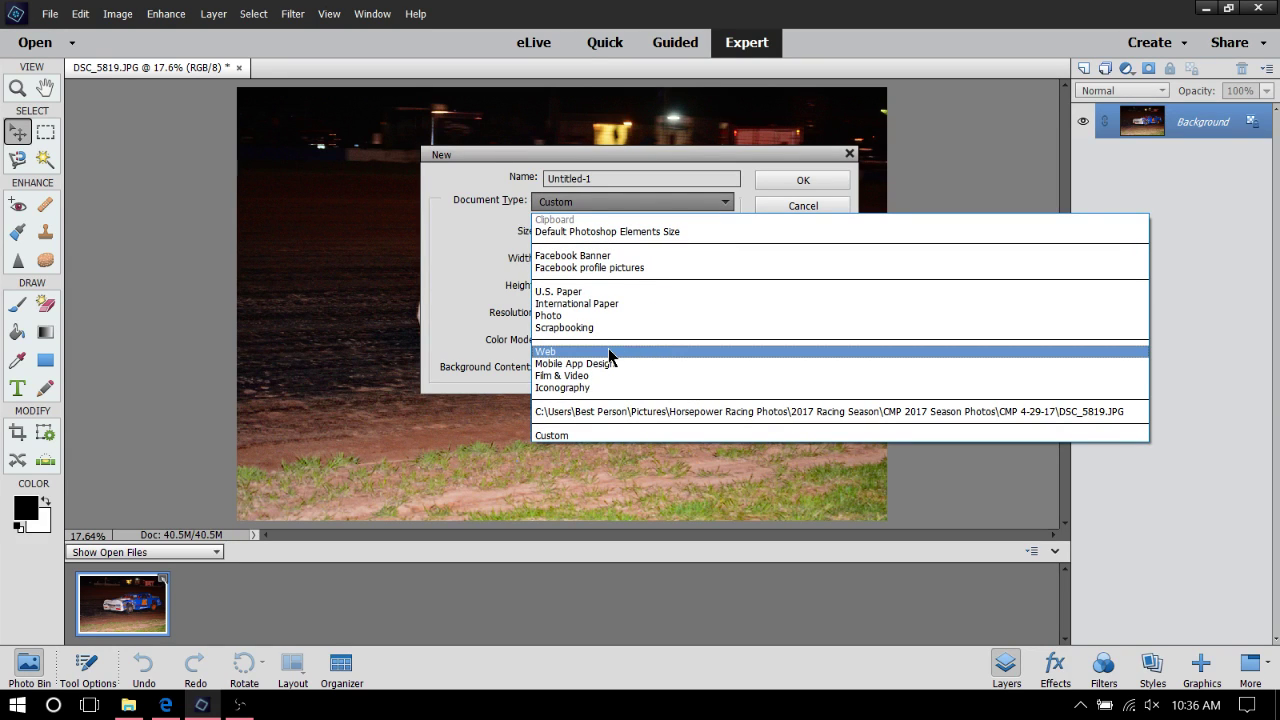
click(617, 316)
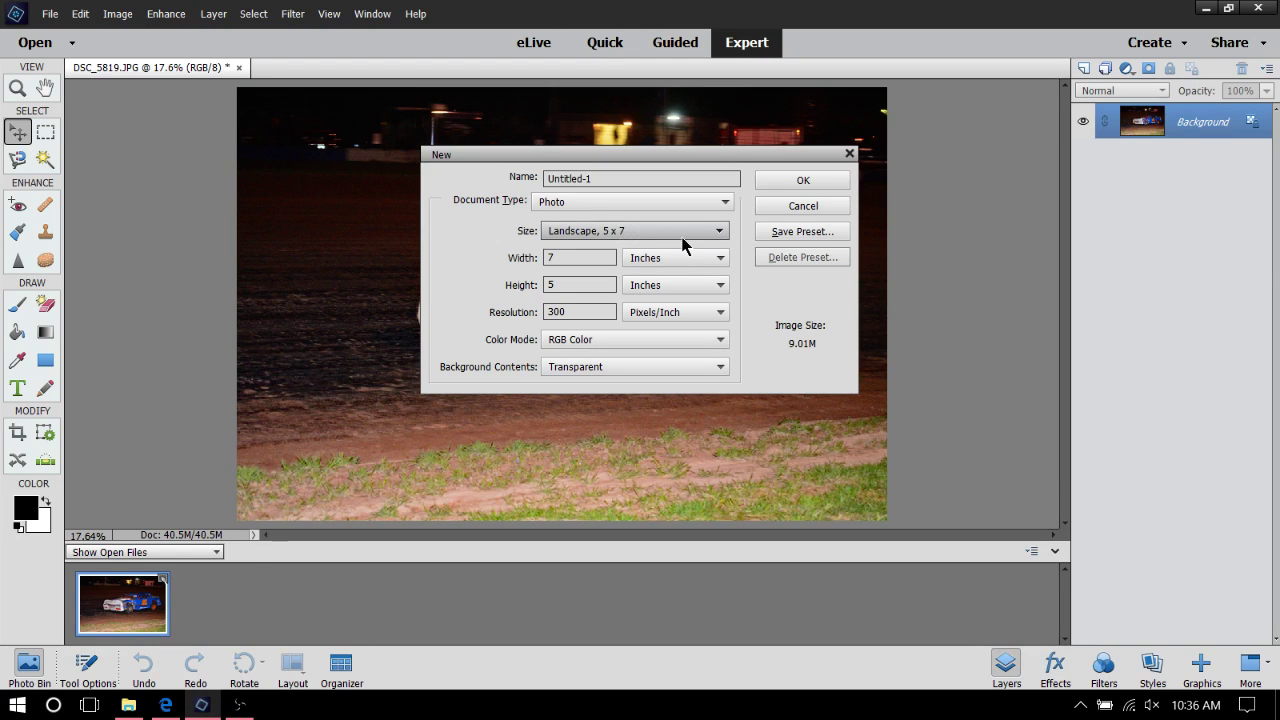
click(697, 178)
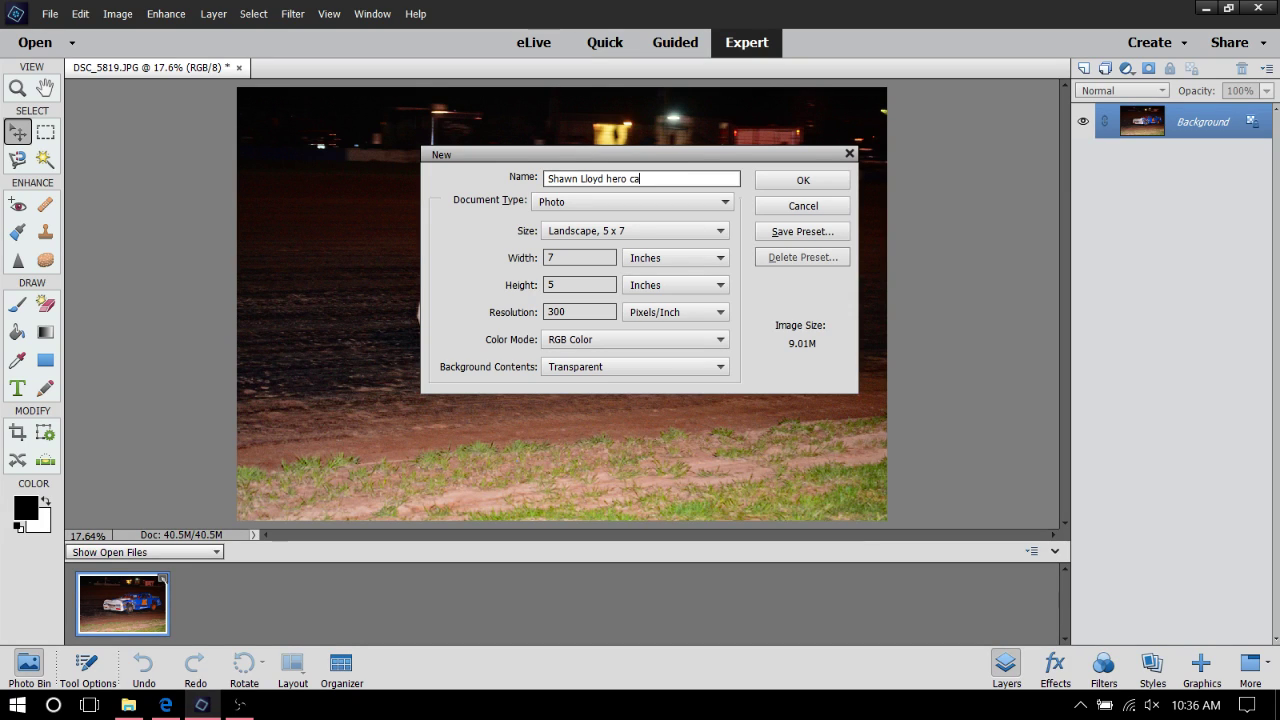
text(rd)
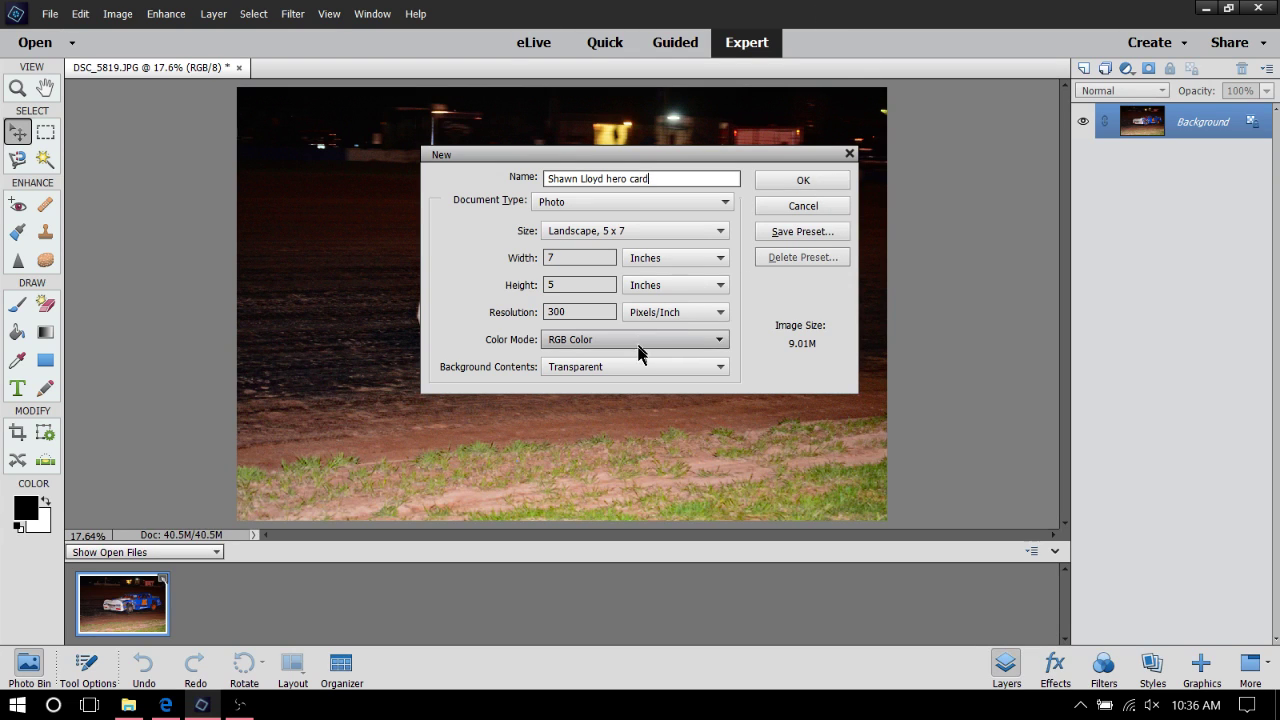
click(790, 181)
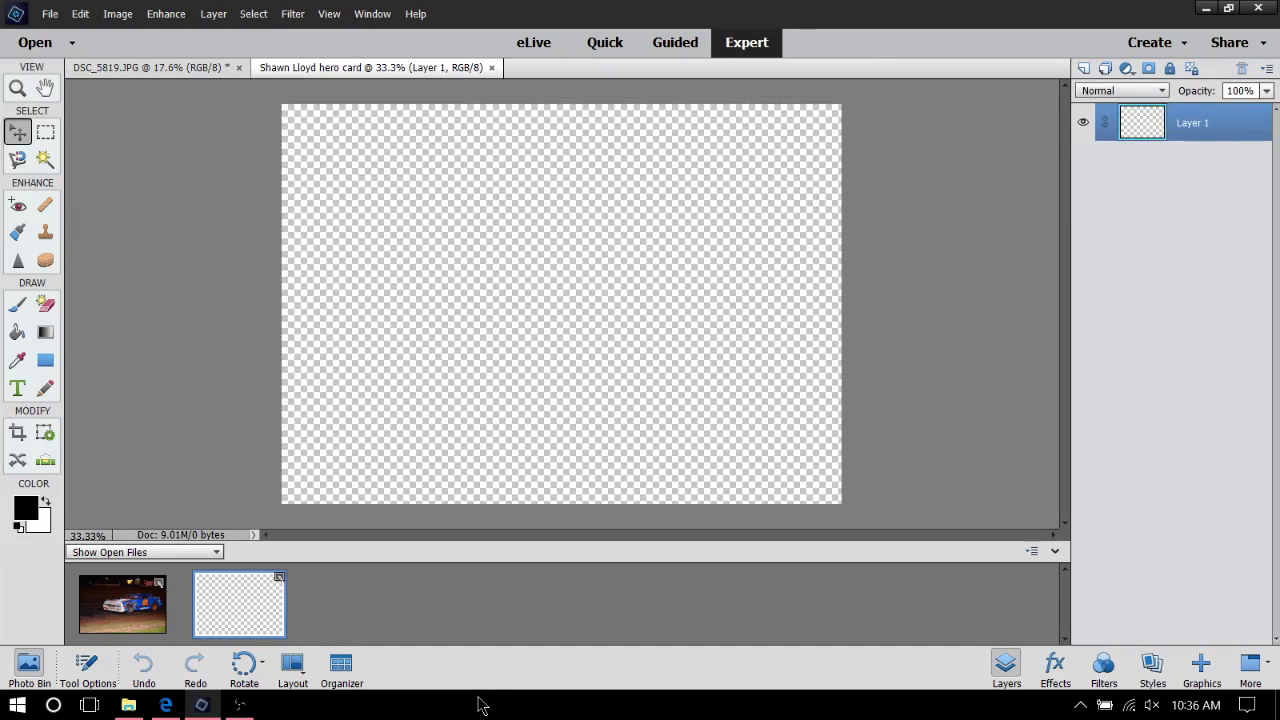
click(135, 620)
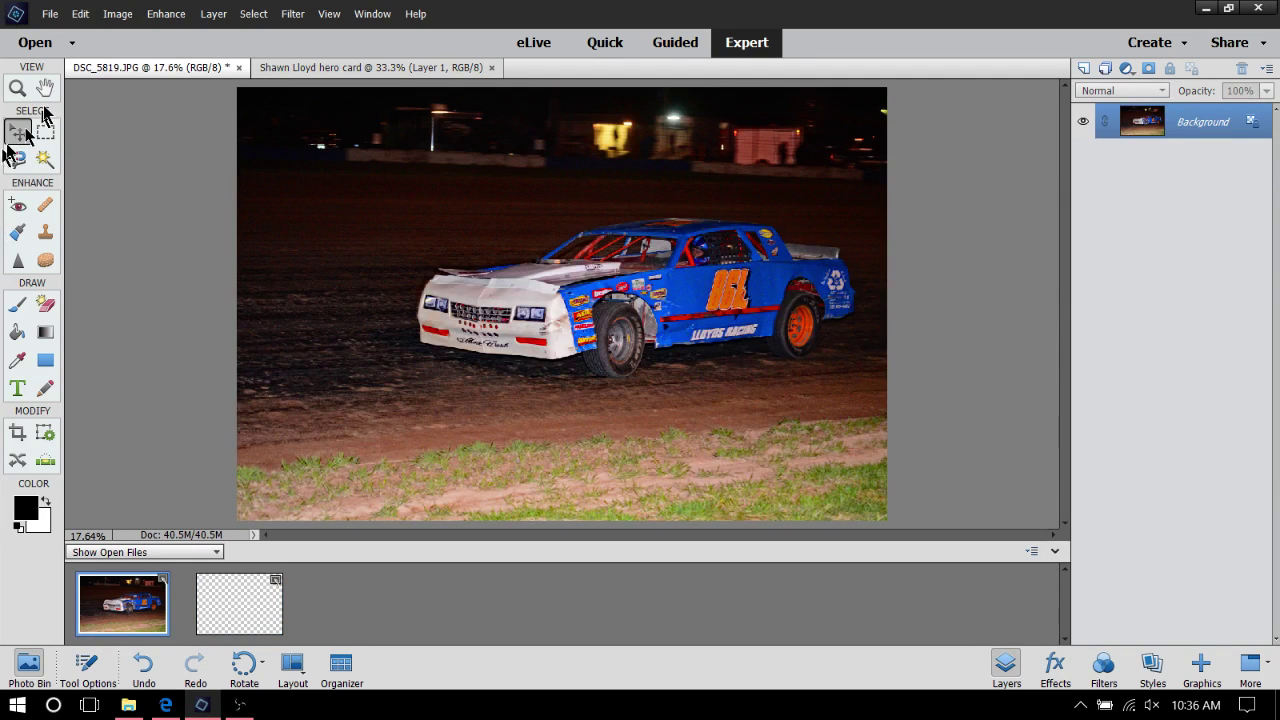
click(17, 88)
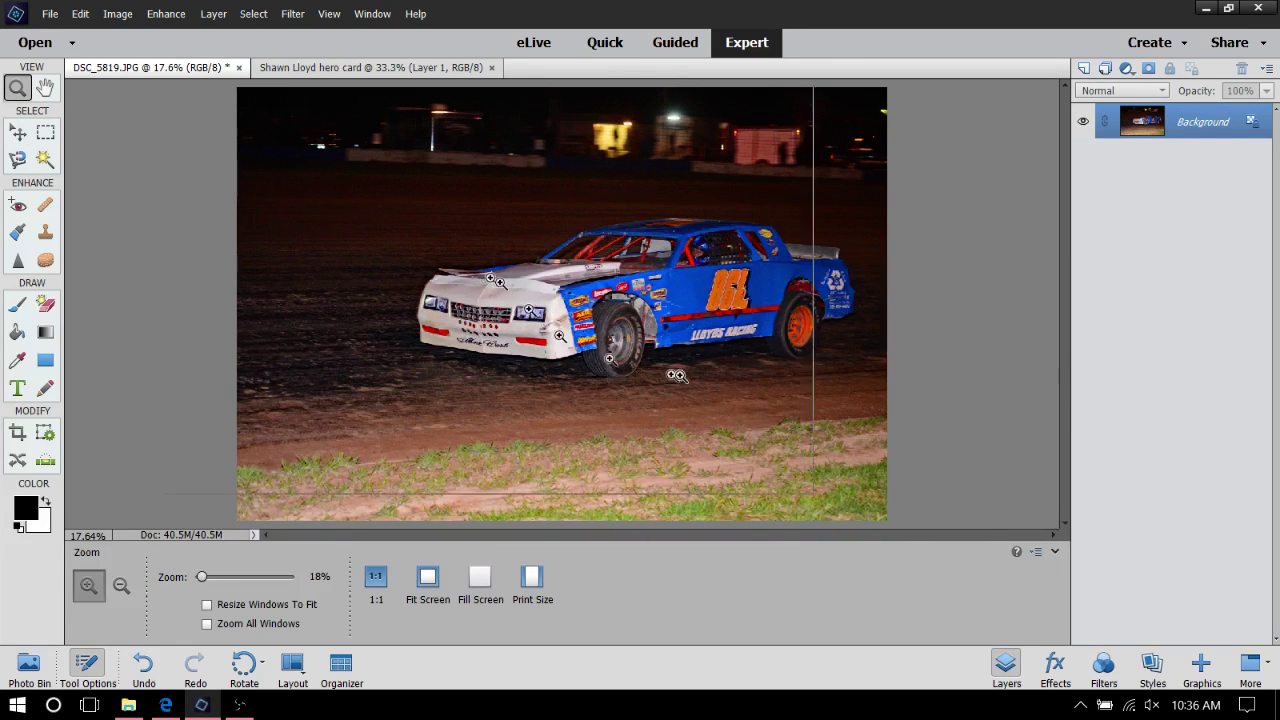
click(677, 371)
click(812, 290)
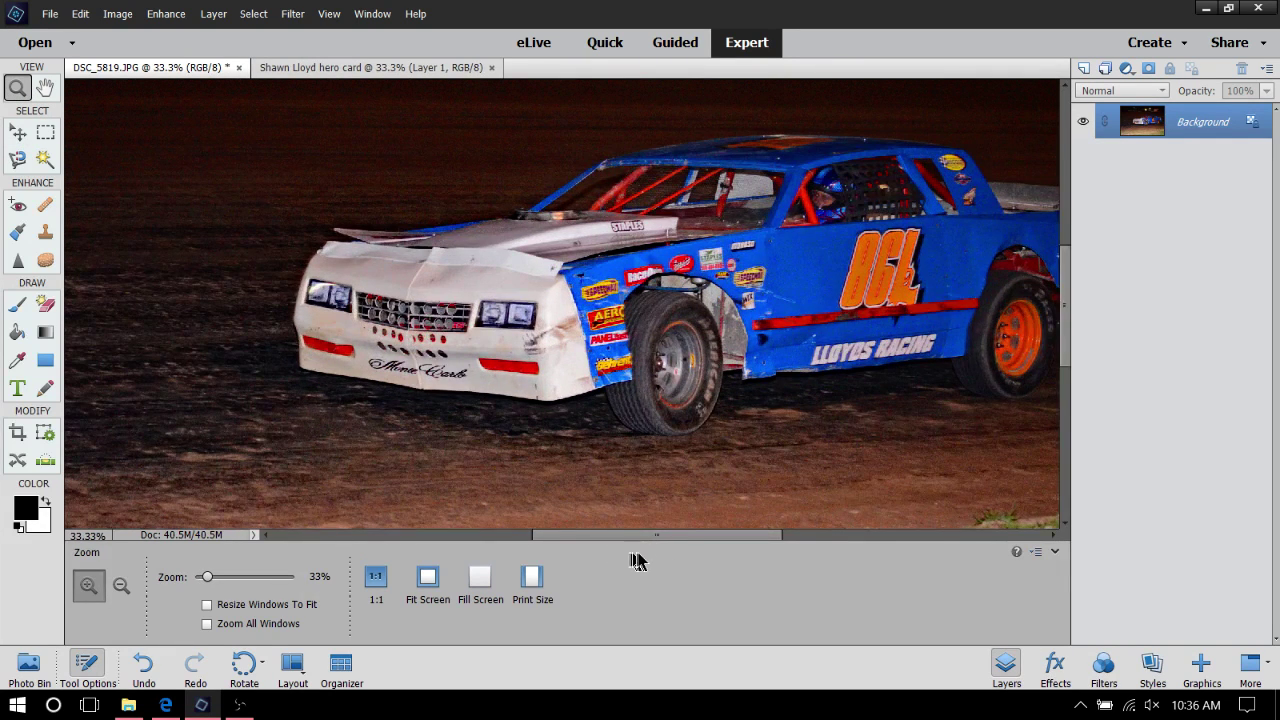
drag(666, 537, 722, 537)
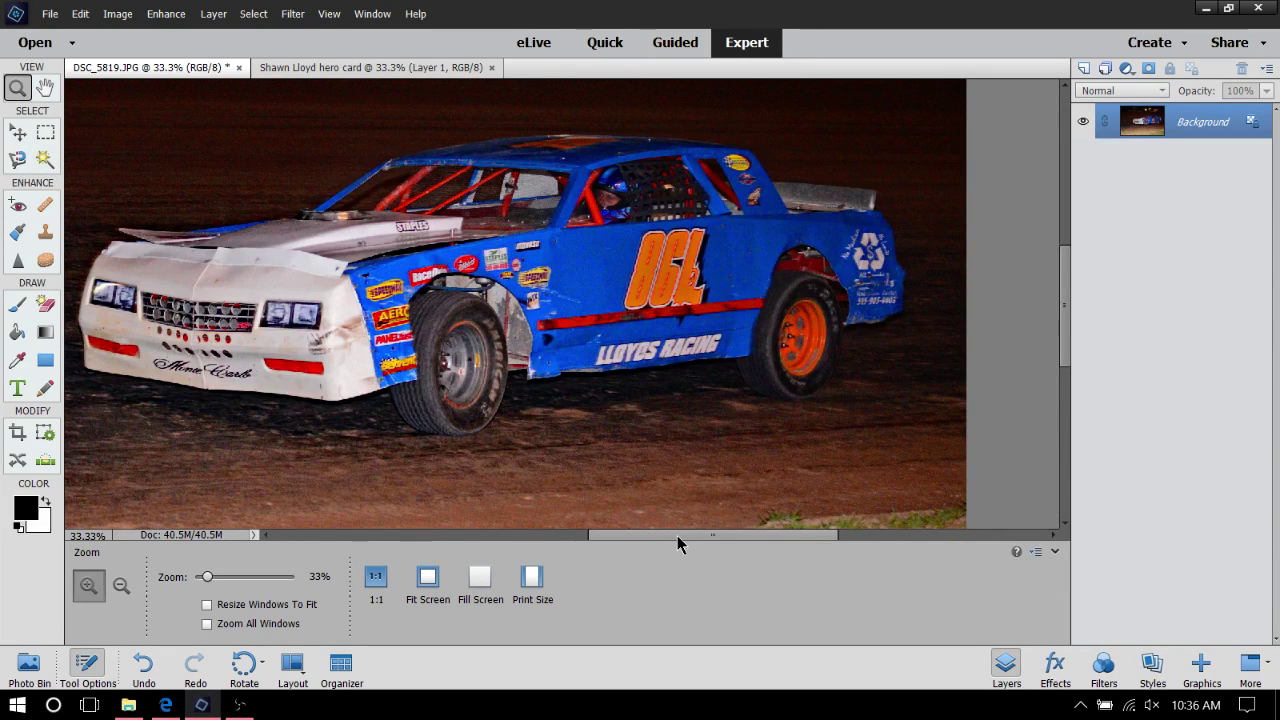
mouse_move(677, 535)
mouse_down()
mouse_move(647, 533)
mouse_move(663, 536)
mouse_up()
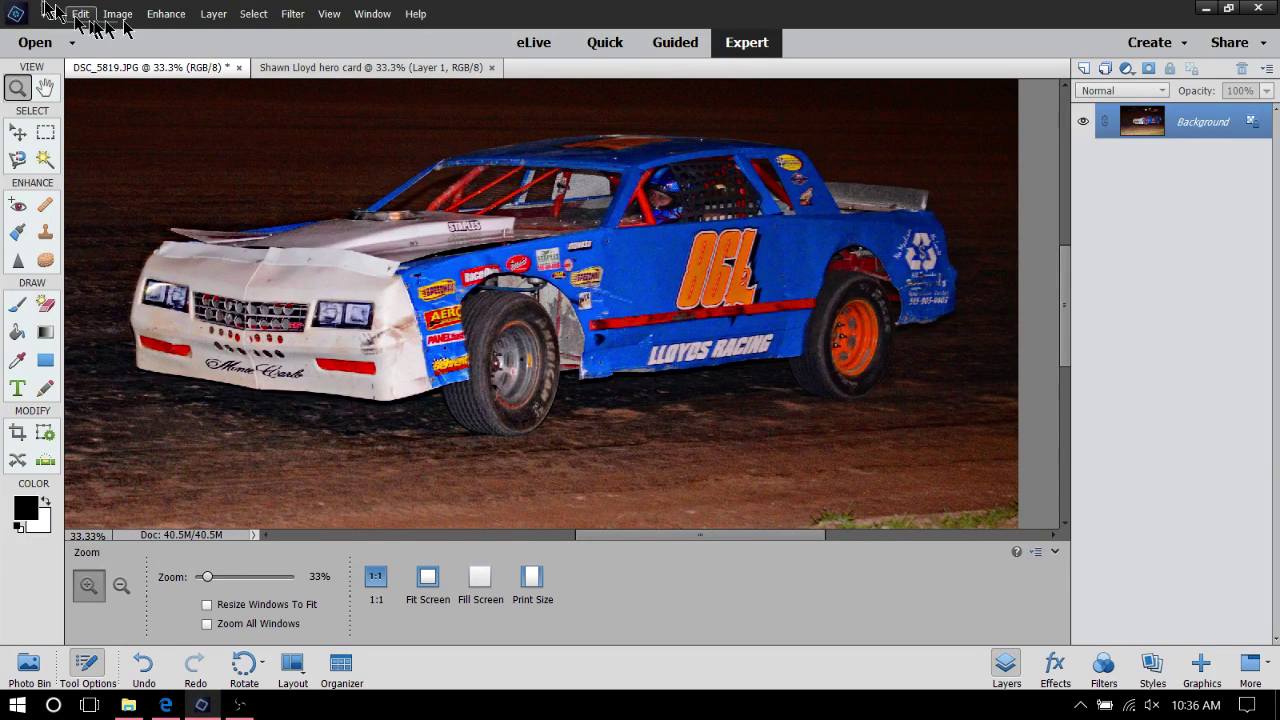
click(166, 14)
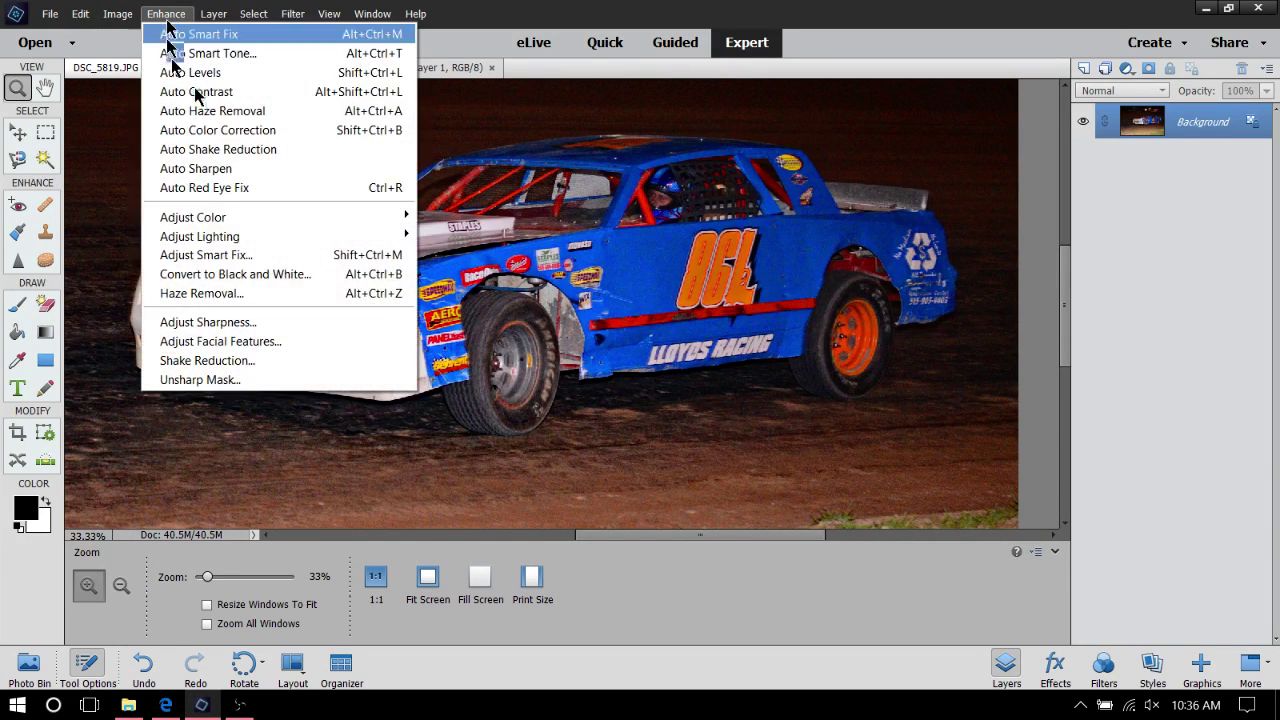
Open Enhance > Shake Reduction and nudge the Sensitivity slider slightly lower
click(265, 362)
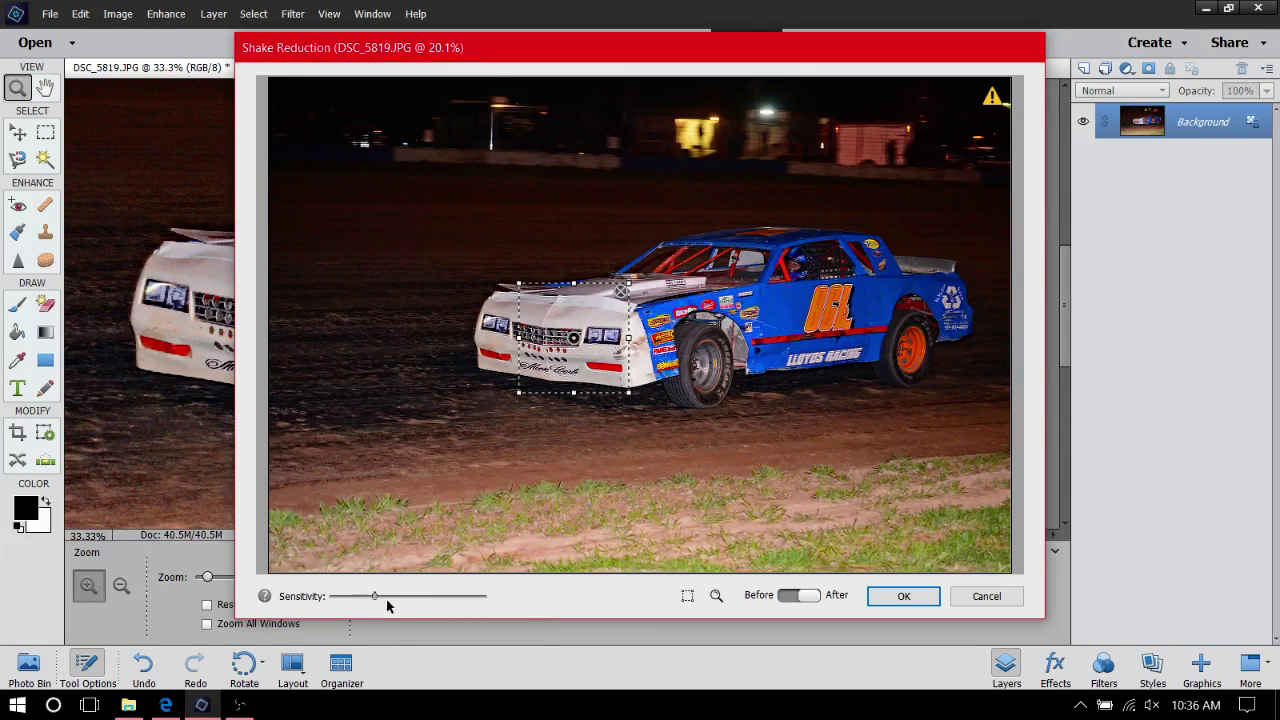
drag(371, 596, 343, 601)
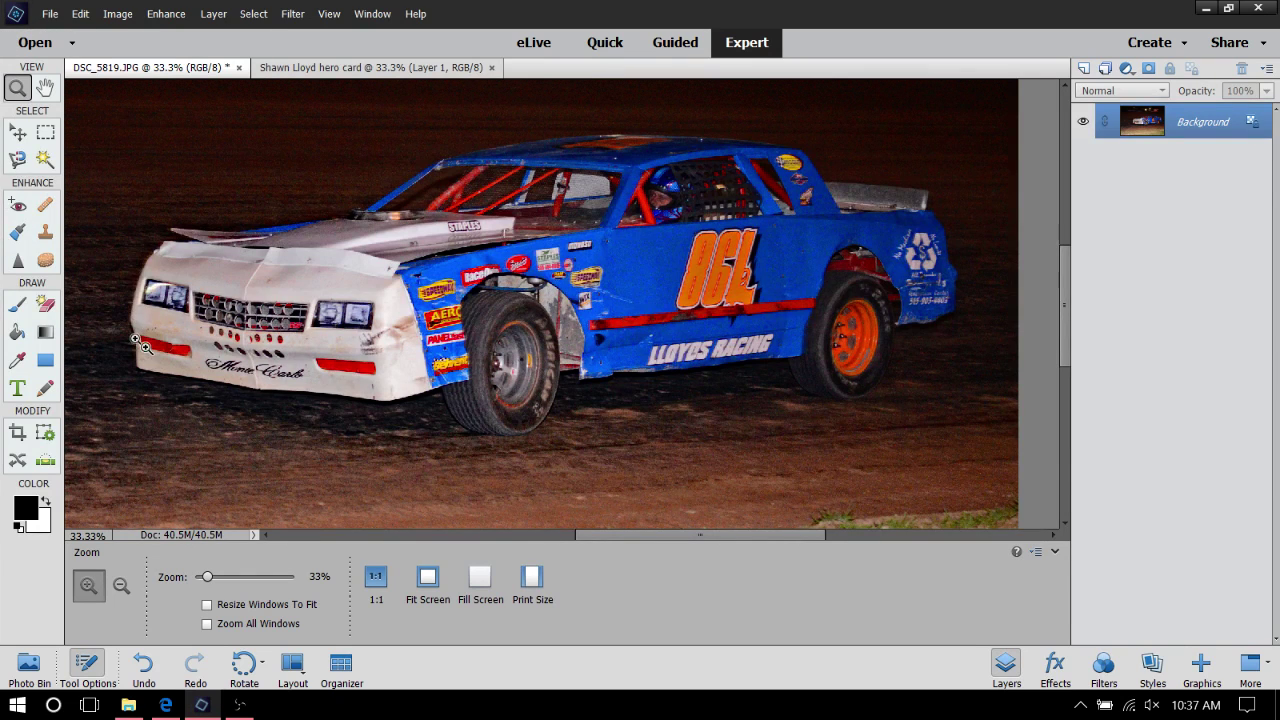
Zoom in on the race car, first to 50% and then to 100%
click(614, 322)
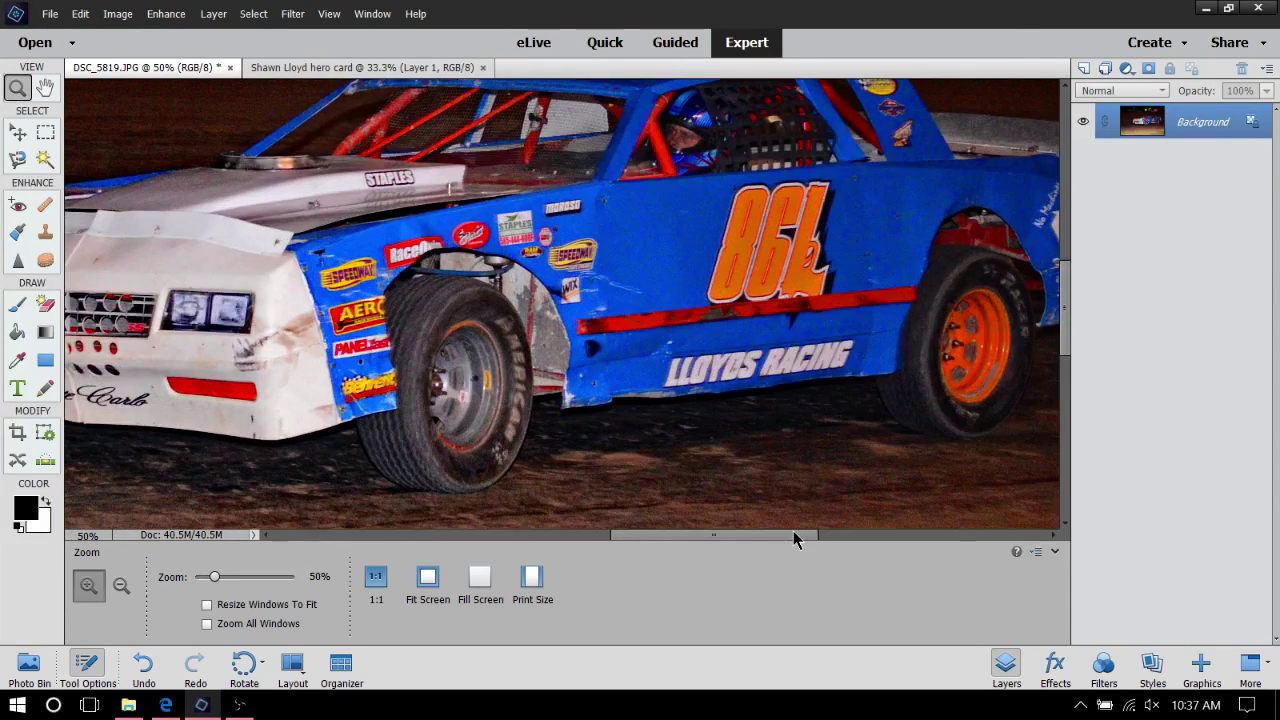
drag(793, 531, 732, 636)
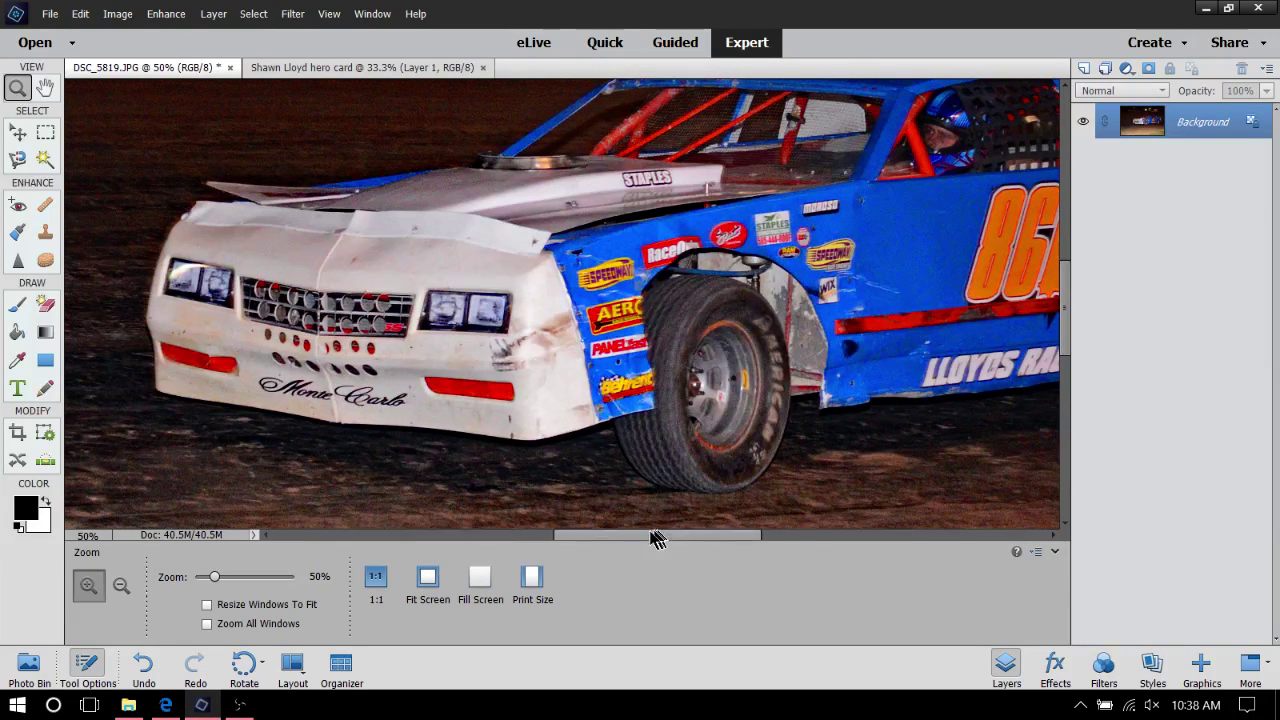
drag(655, 537, 774, 534)
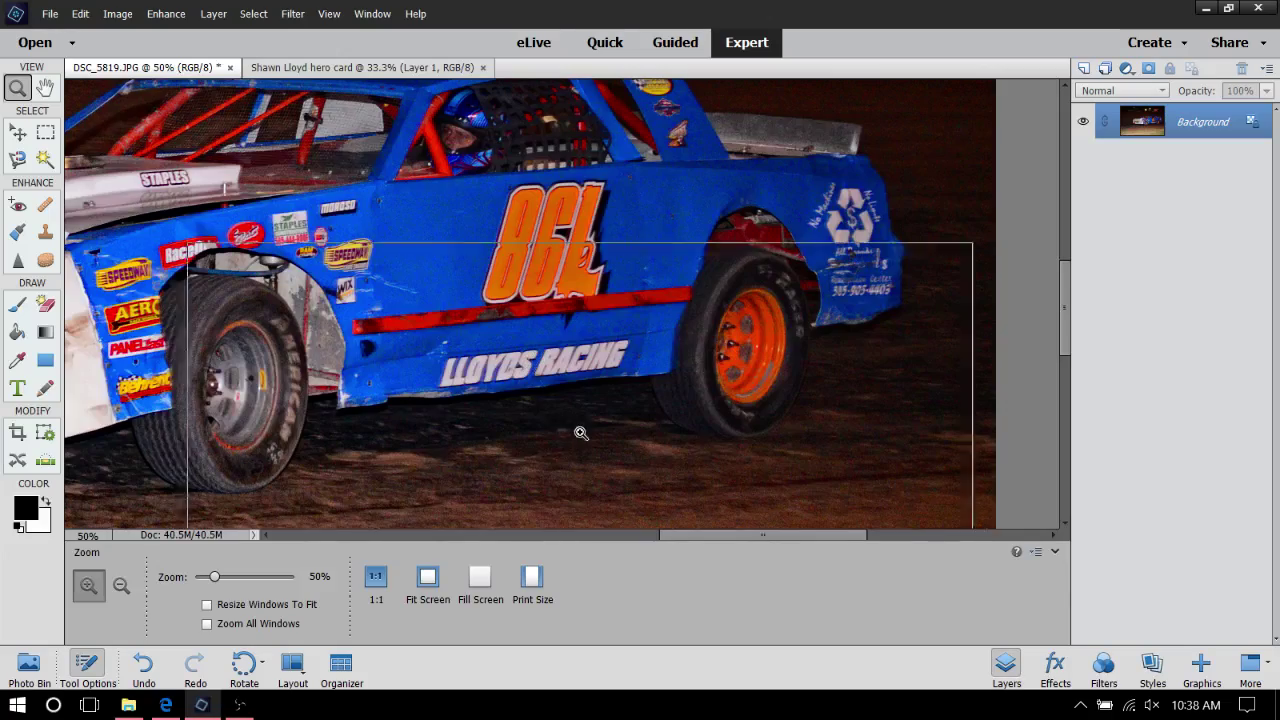
click(581, 432)
click(362, 400)
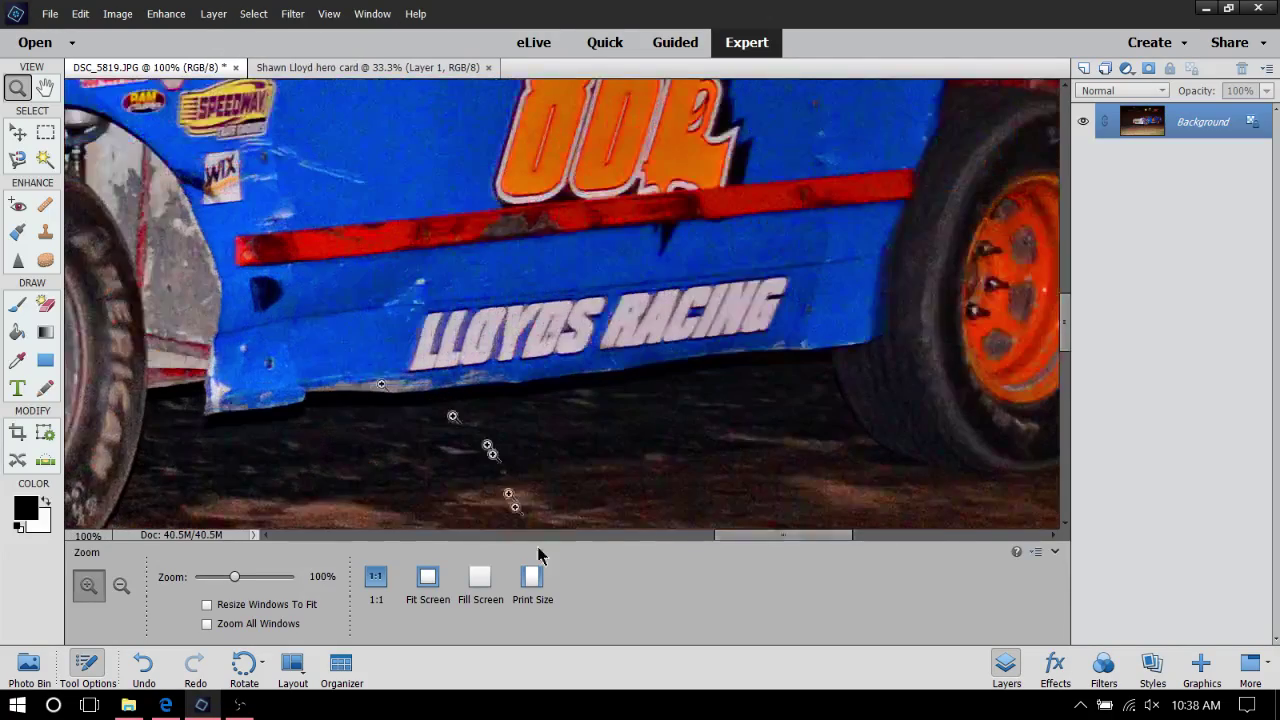
Pan around the car at 100% to inspect its outline against the dark track
drag(758, 536, 550, 537)
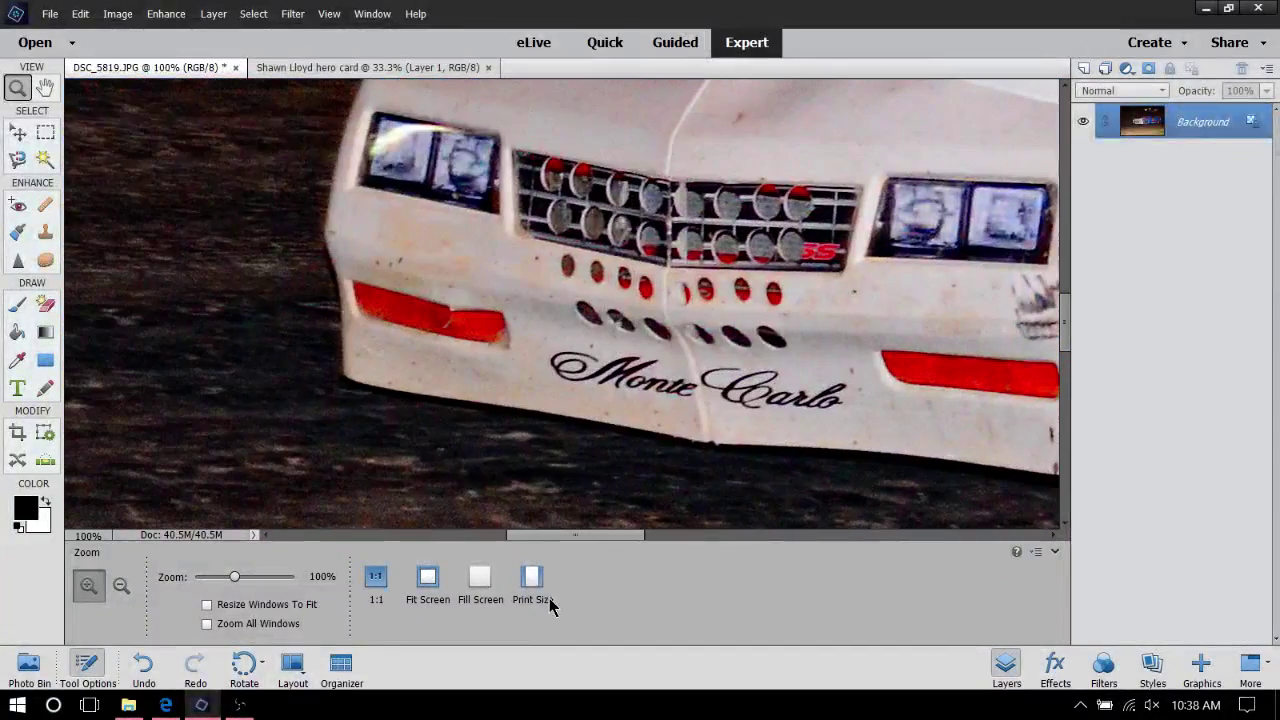
drag(550, 605, 620, 530)
scroll(706, 132, up, 4)
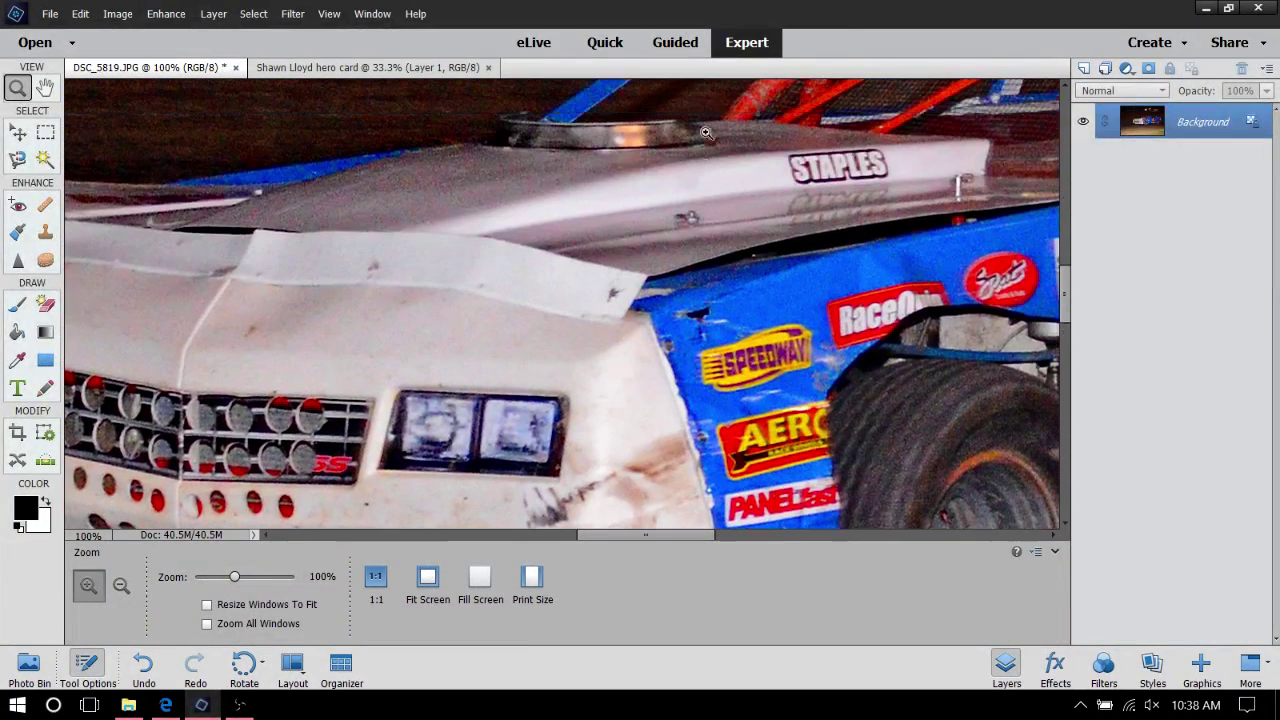
scroll(706, 132, up, 1)
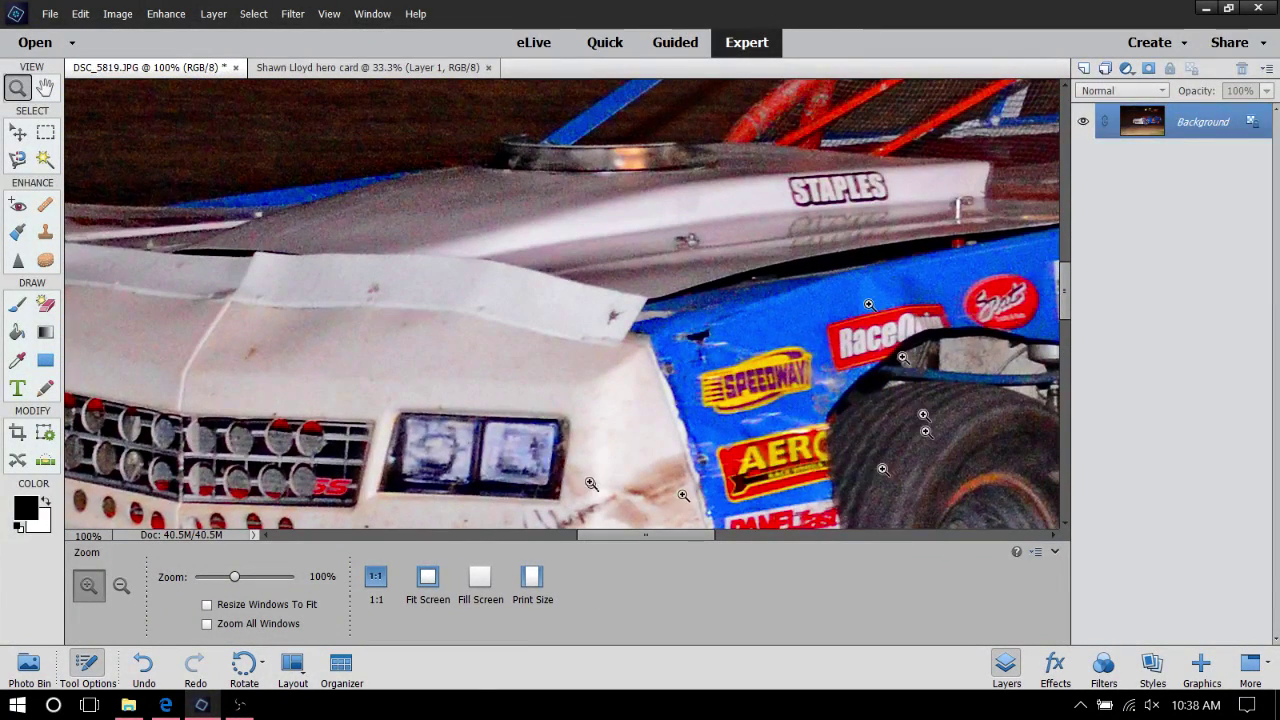
drag(634, 537, 852, 540)
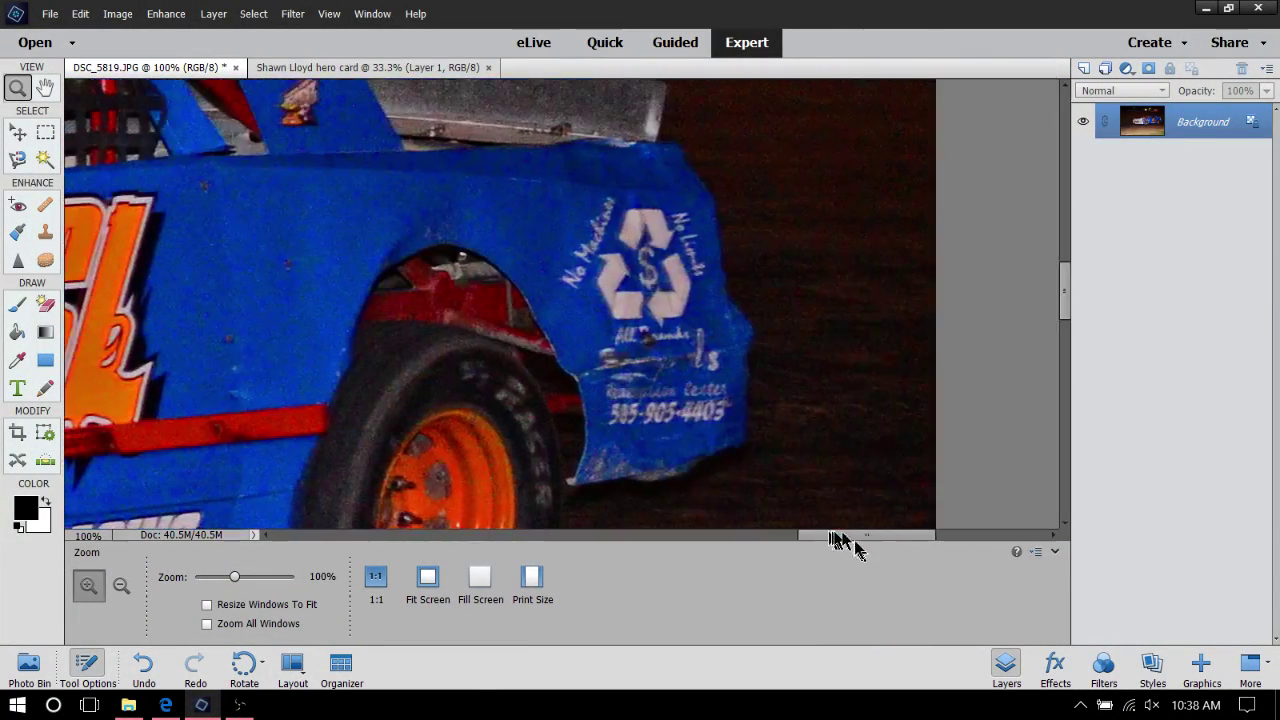
scroll(640, 280, up, 5)
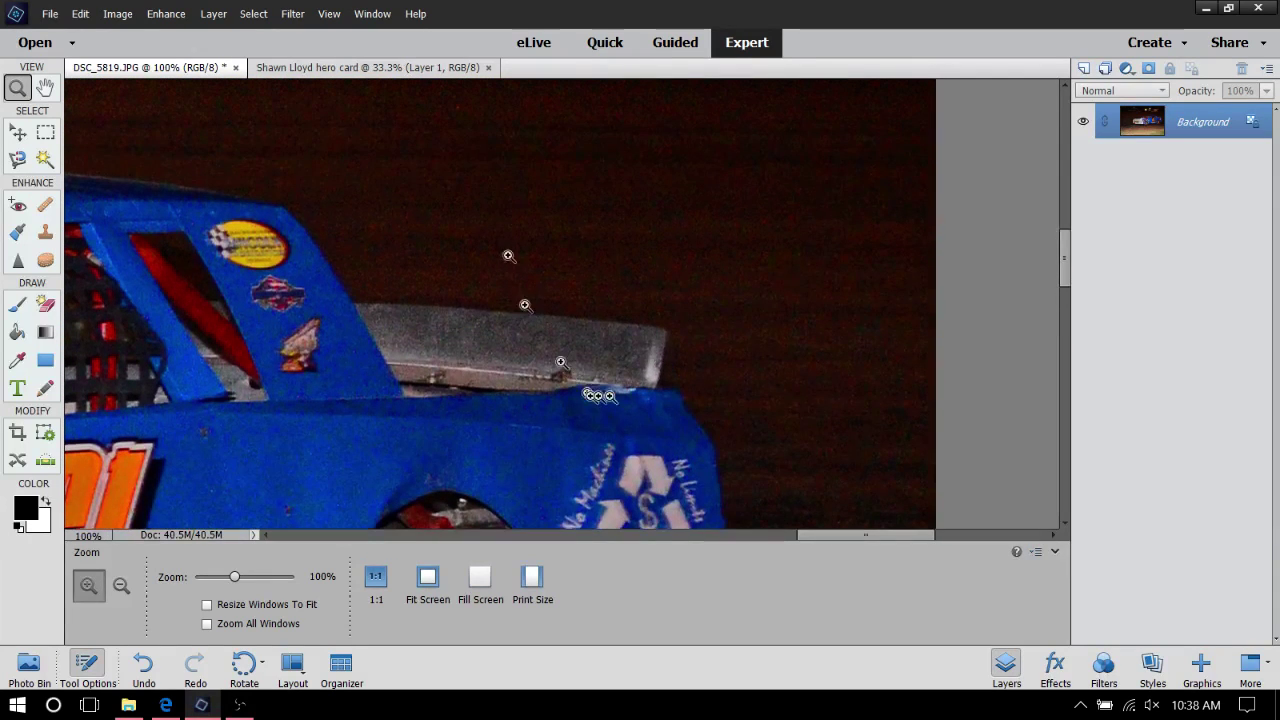
drag(879, 533, 669, 536)
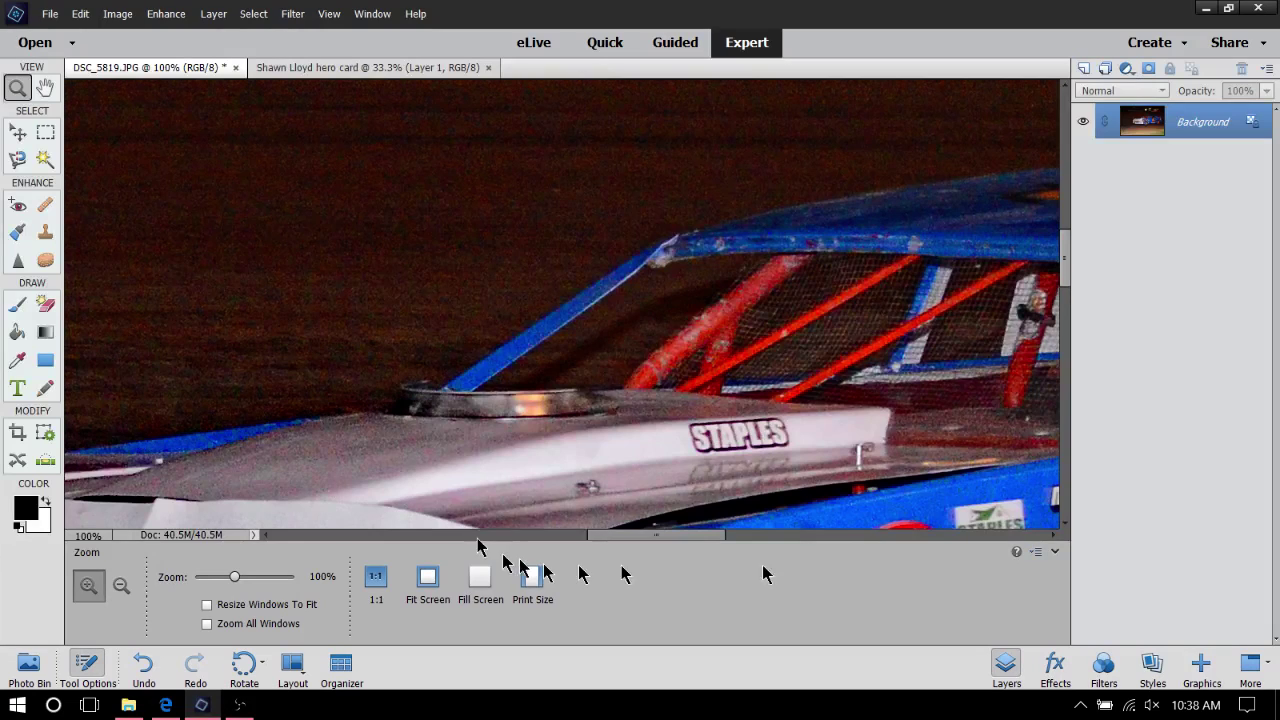
drag(627, 537, 528, 263)
scroll(527, 254, down, 2)
scroll(527, 254, down, 2)
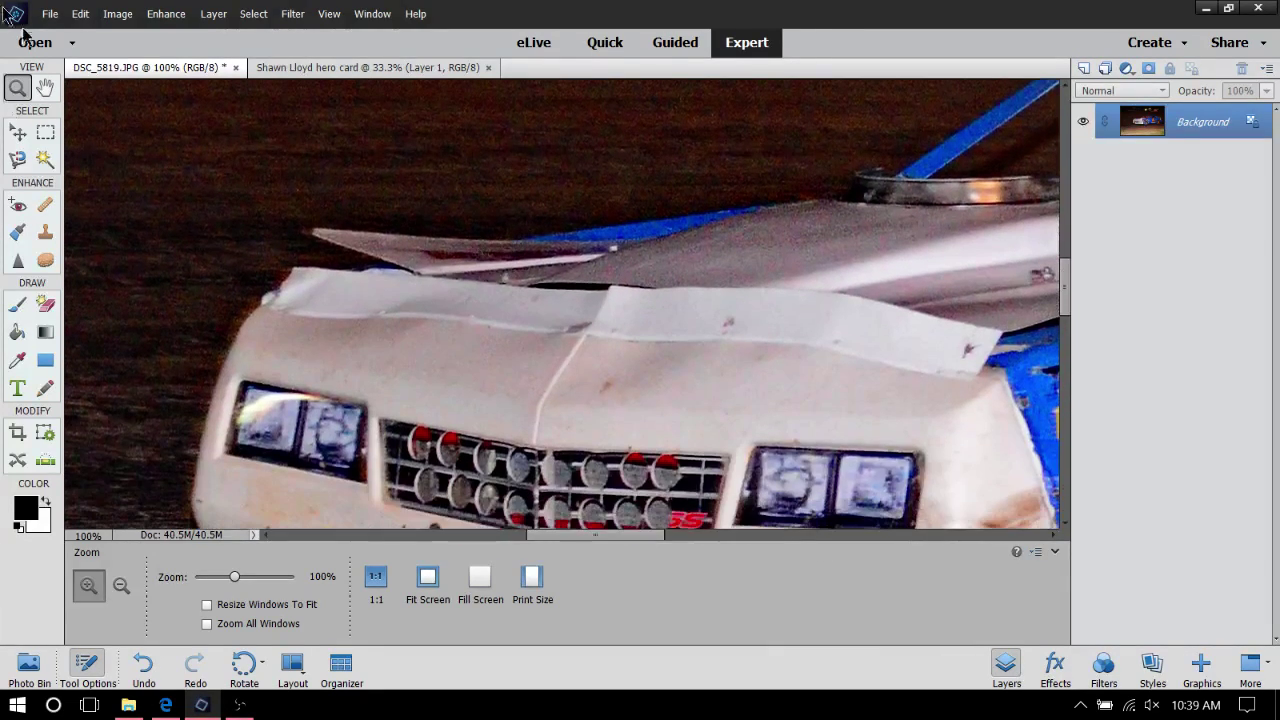
Select the Polygonal Lasso tool and pan over to the front of the white Monte Carlo
click(17, 162)
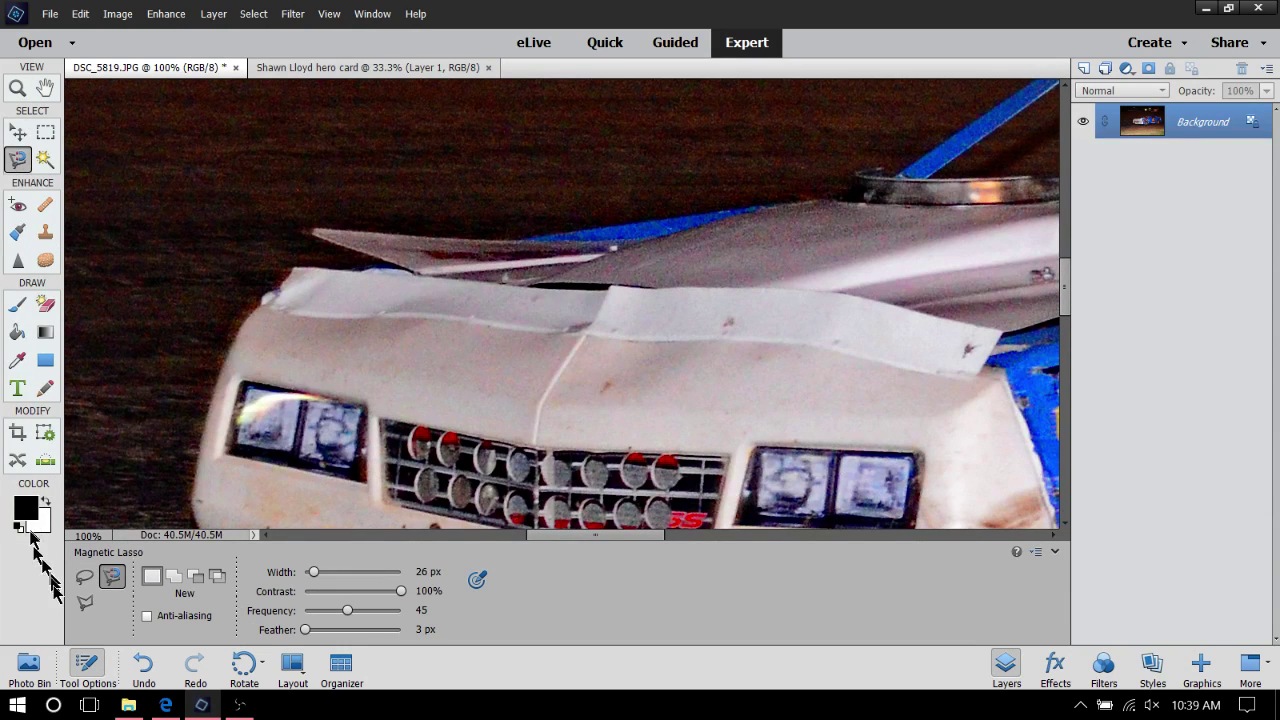
click(85, 603)
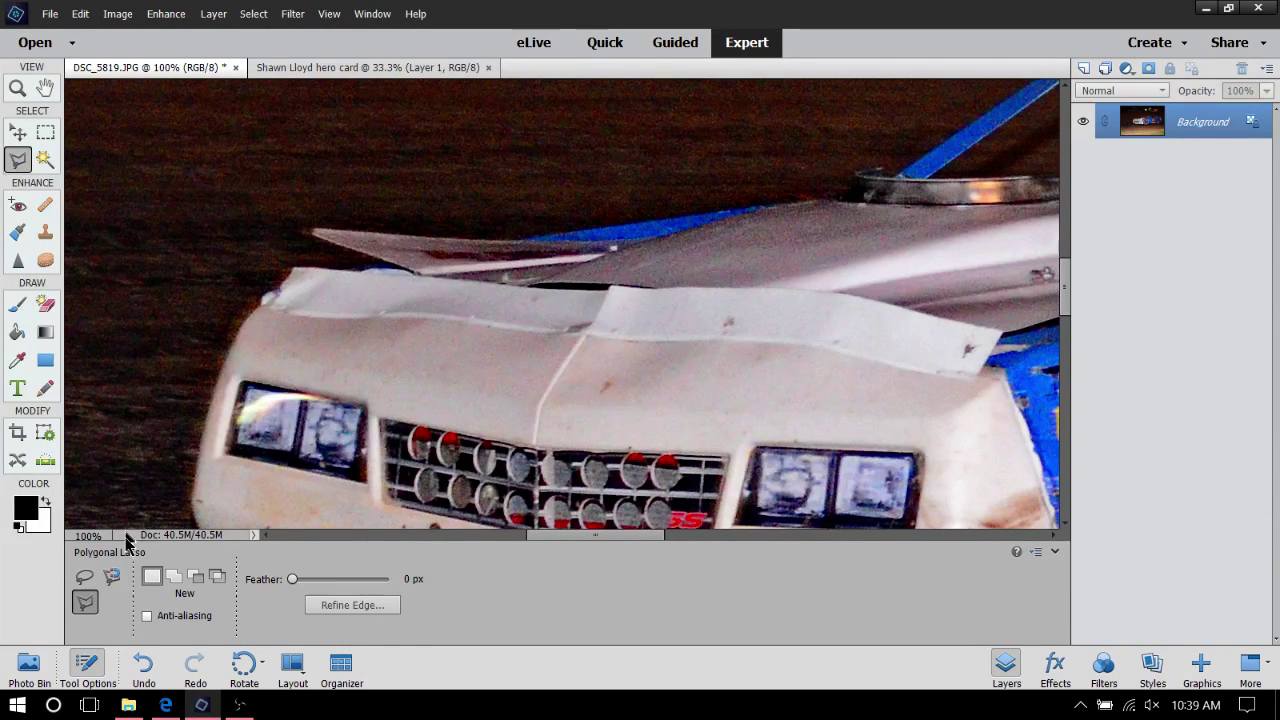
scroll(537, 214, down, 8)
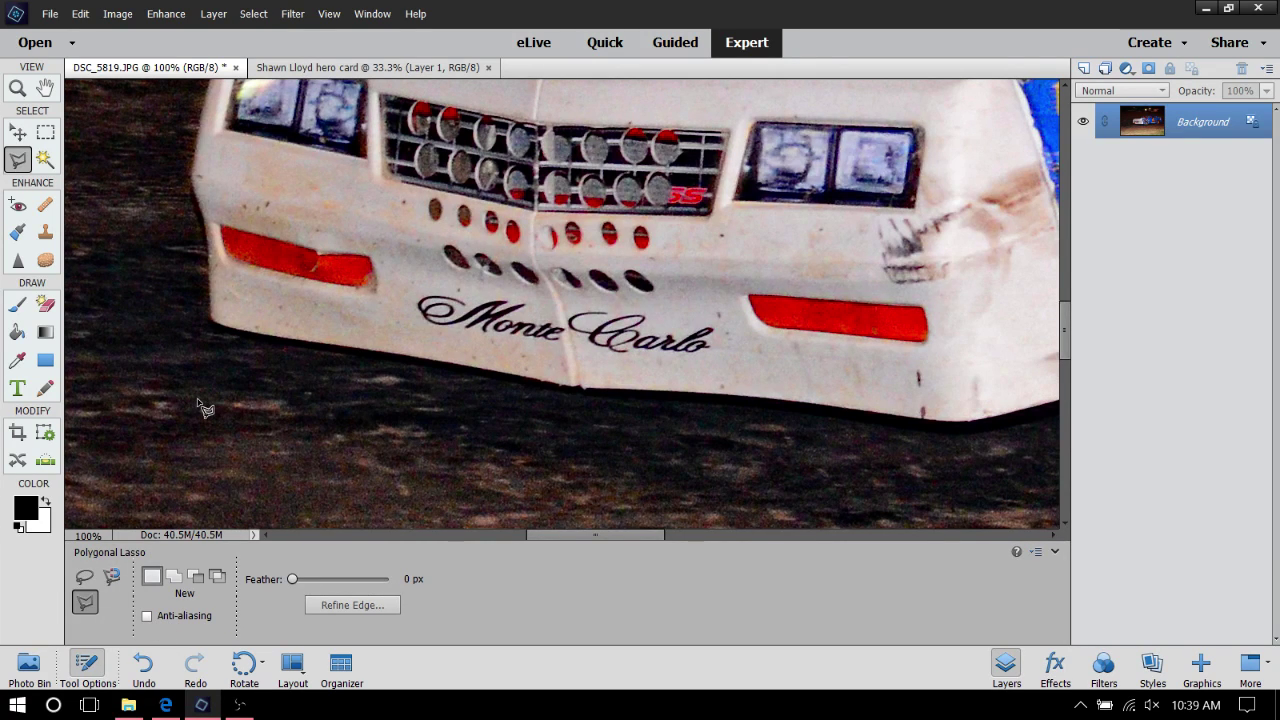
scroll(130, 170, up, 1)
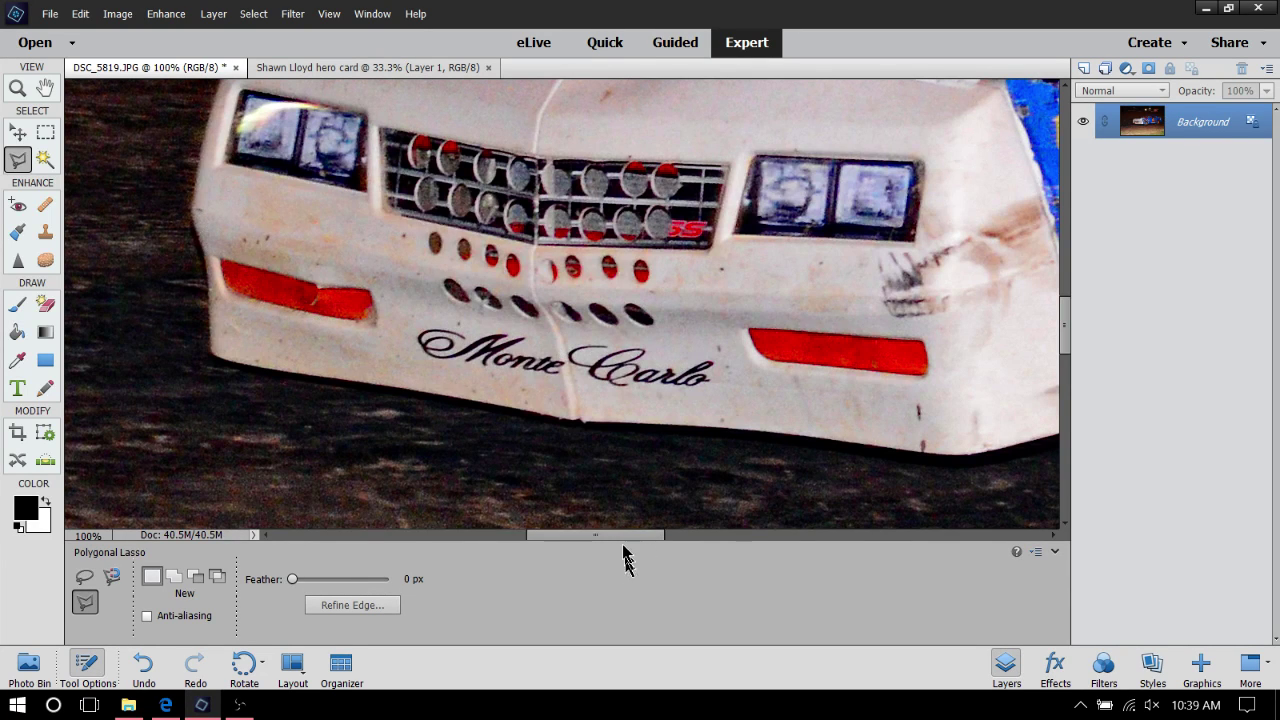
drag(622, 537, 829, 586)
scroll(763, 337, up, 2)
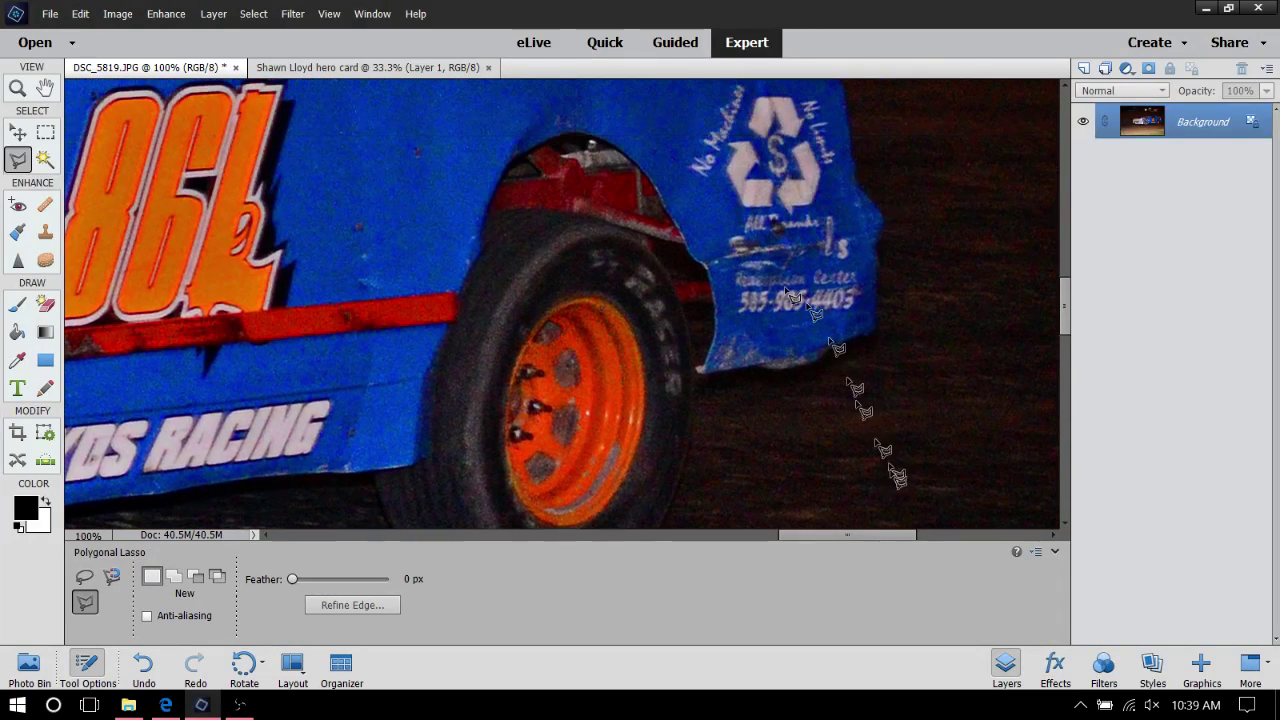
drag(860, 533, 566, 574)
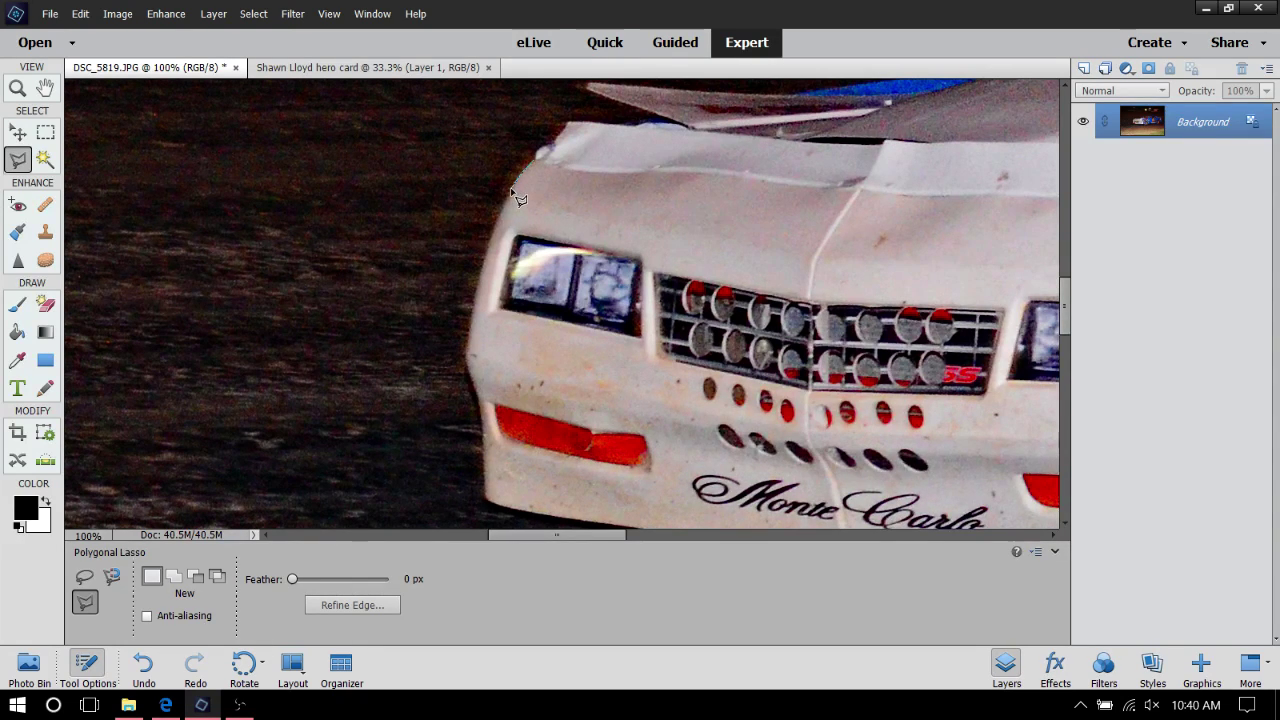
Trace a rough Polygonal Lasso outline around the white car's nose
click(517, 176)
click(507, 200)
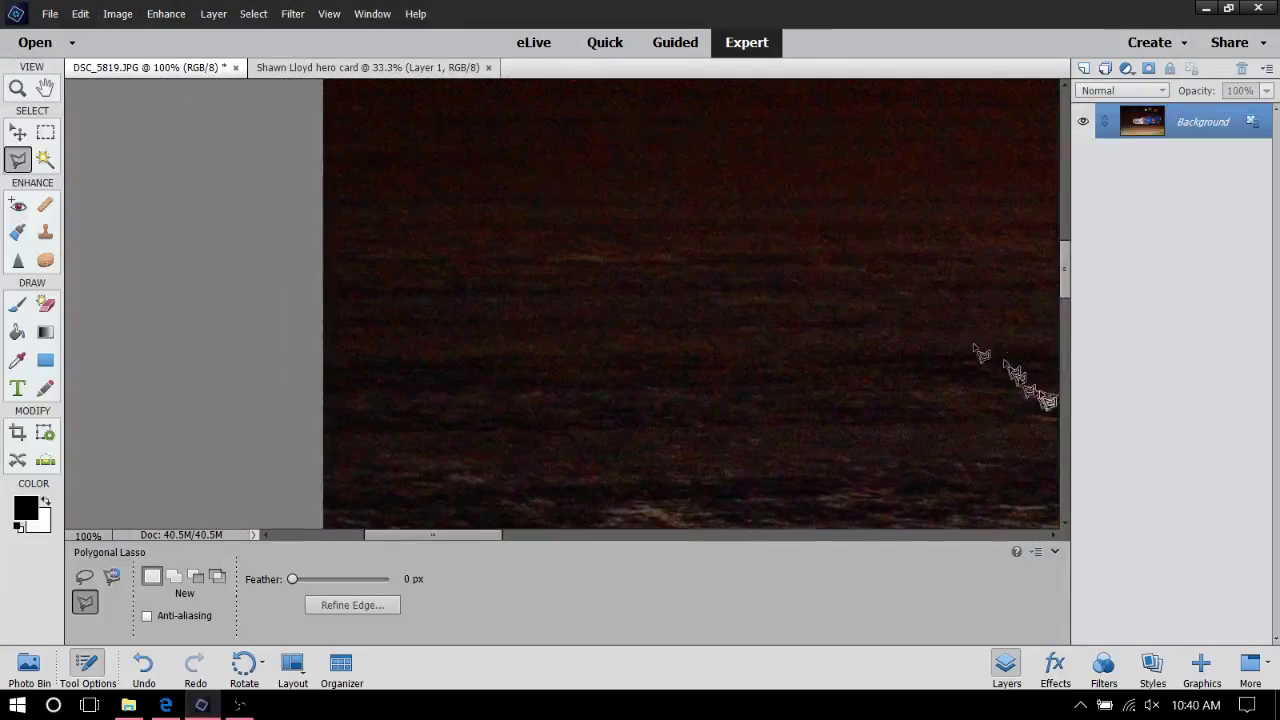
click(520, 432)
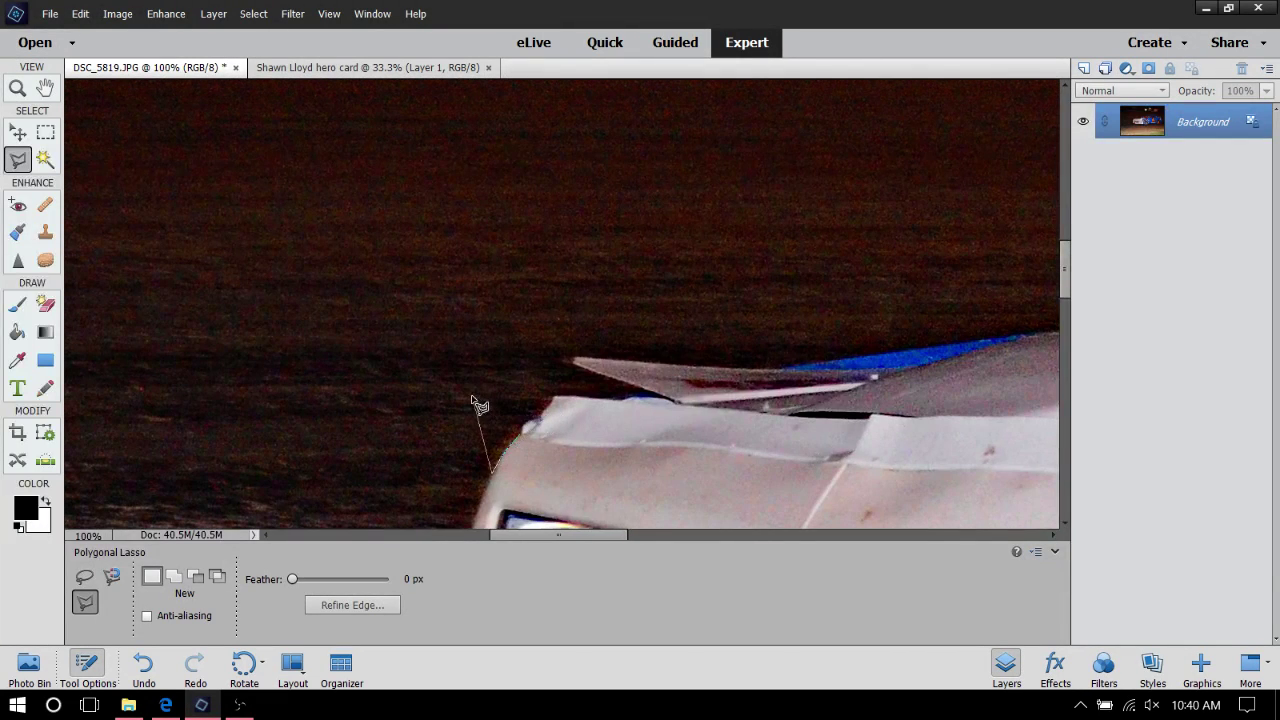
double_click(478, 398)
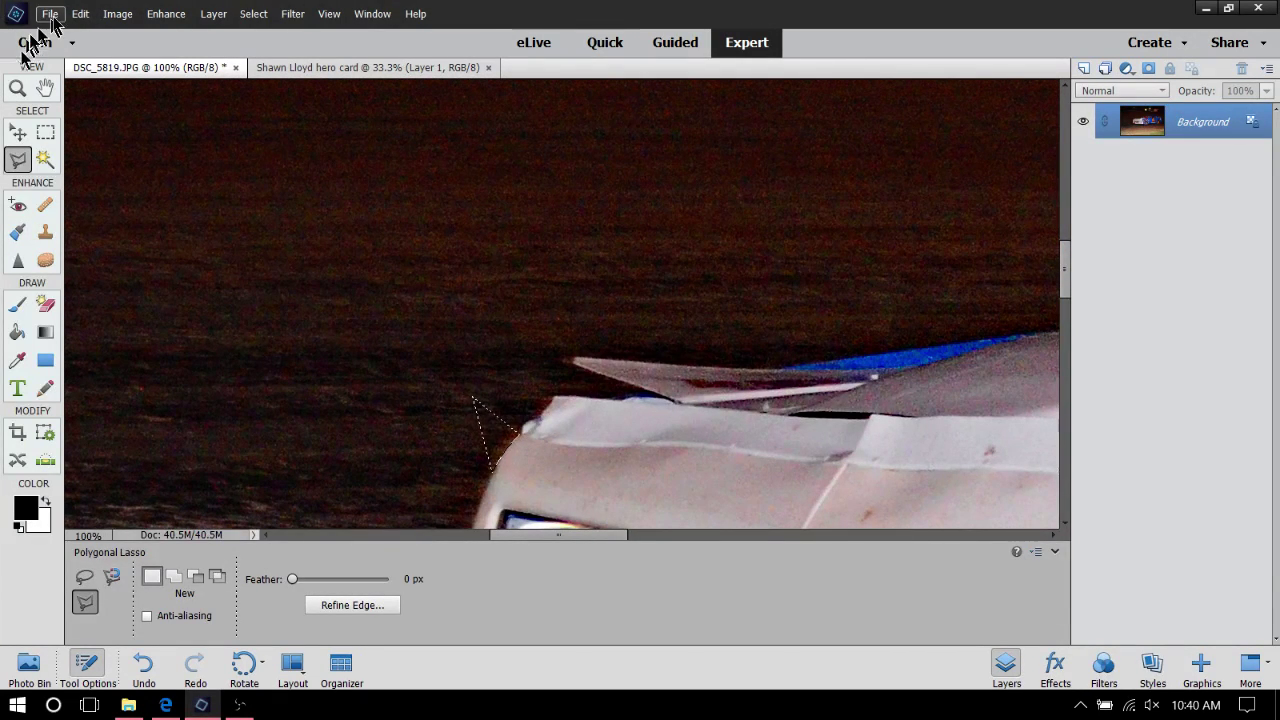
Undo the outline with Edit > Undo Polygonal Lasso and select the Zoom tool
click(79, 10)
click(115, 38)
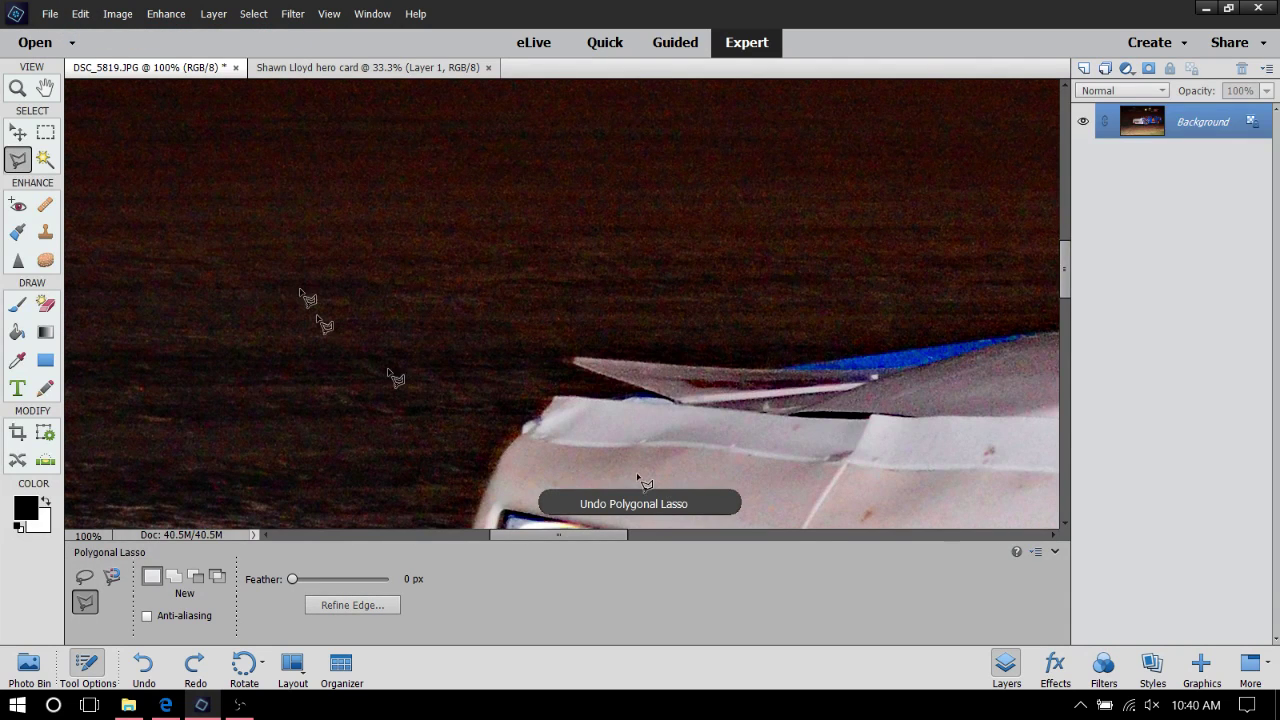
click(17, 88)
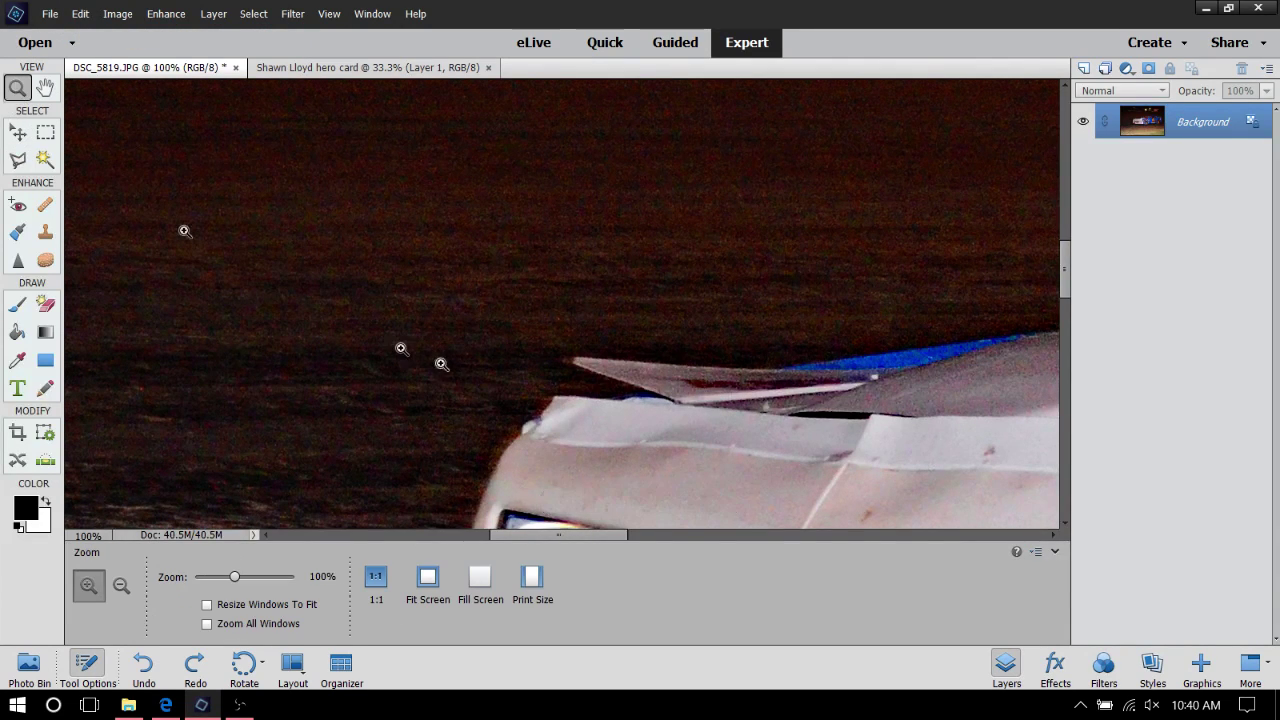
Zoom to 200% on the white car's nose and switch to the Polygonal Lasso tool
click(800, 368)
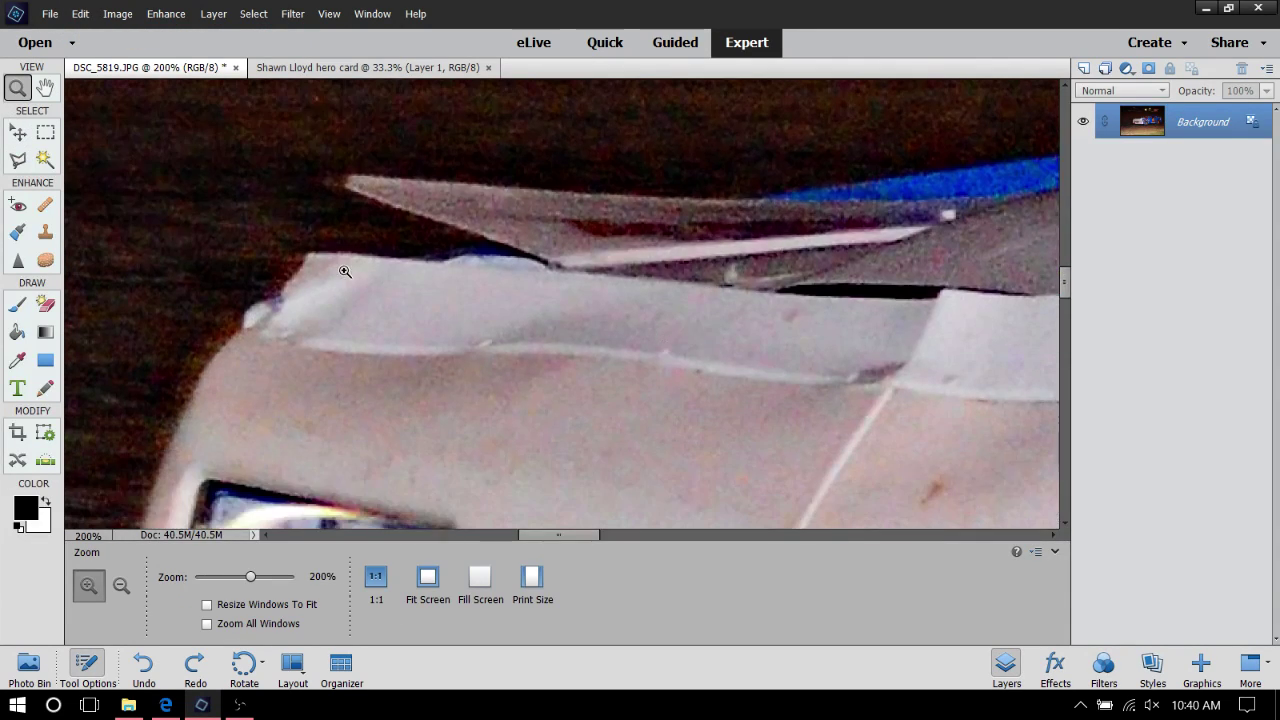
click(17, 157)
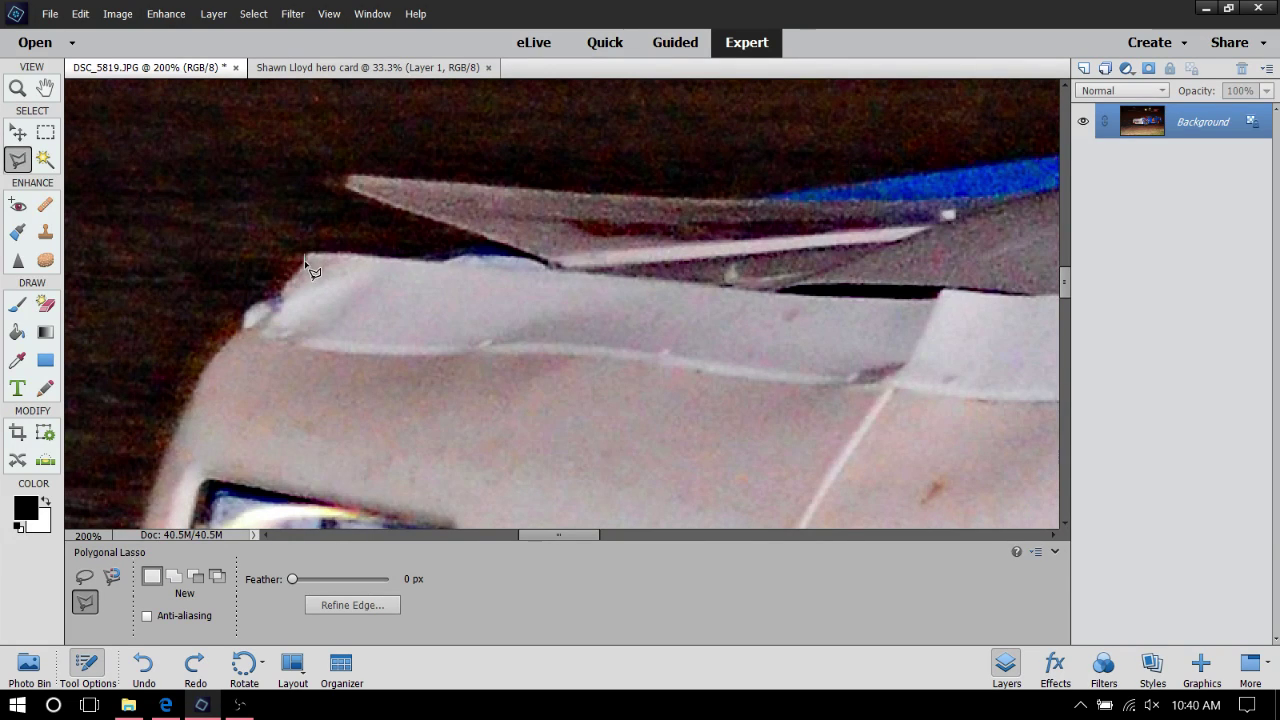
Start the outline at the hood's front corner and trace down the curved nose
click(304, 256)
click(203, 372)
click(193, 398)
click(175, 442)
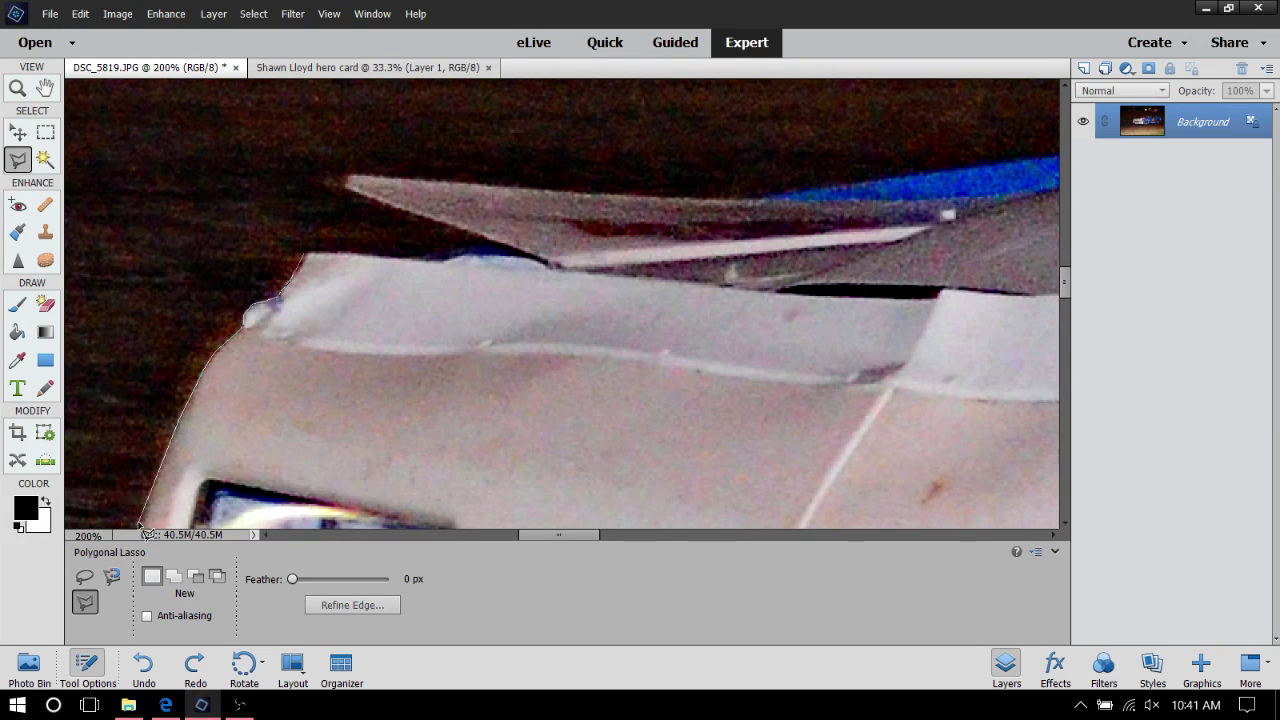
click(141, 523)
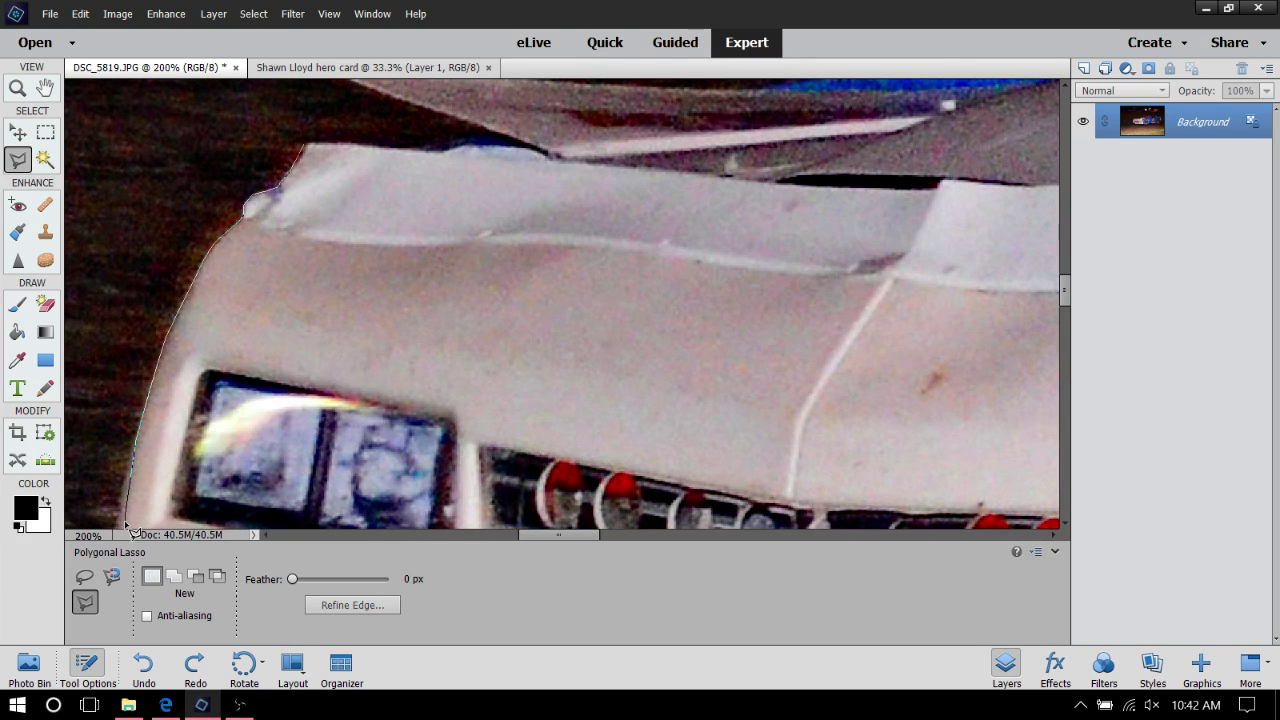
Continue the outline past the headlight and bumper corner to beside the red bumper light
scroll(125, 525, down, 2)
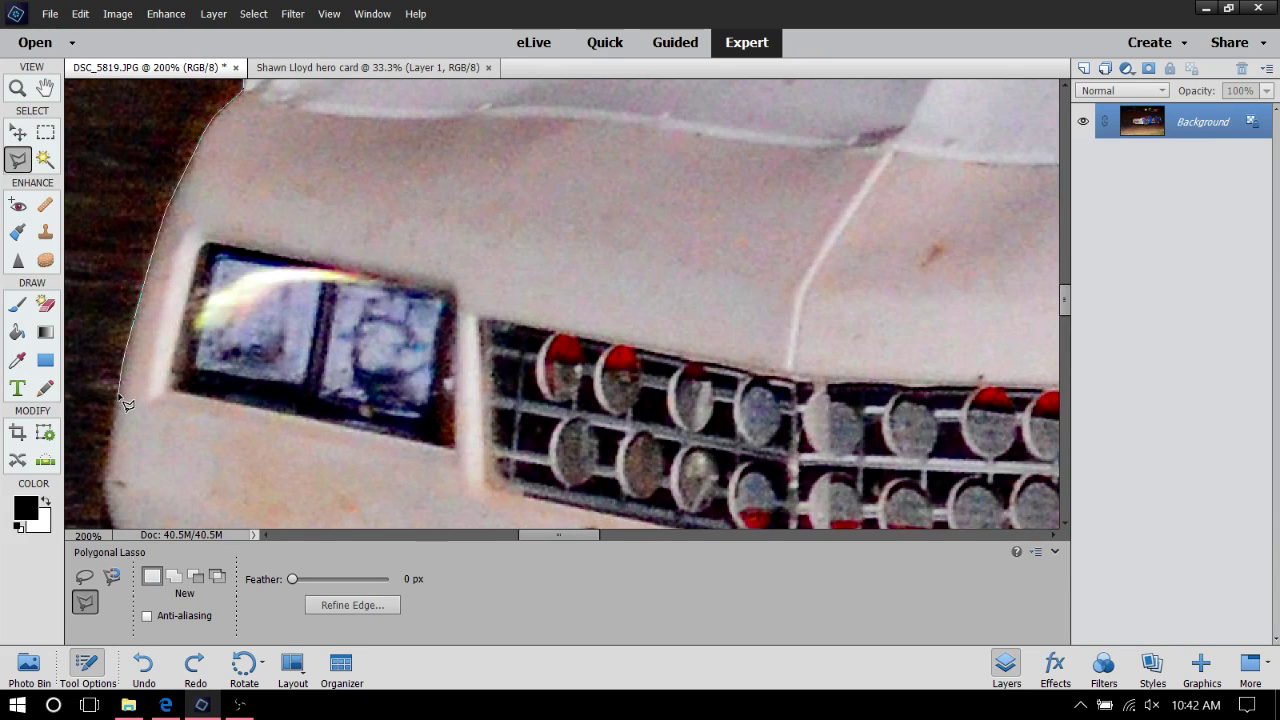
click(120, 396)
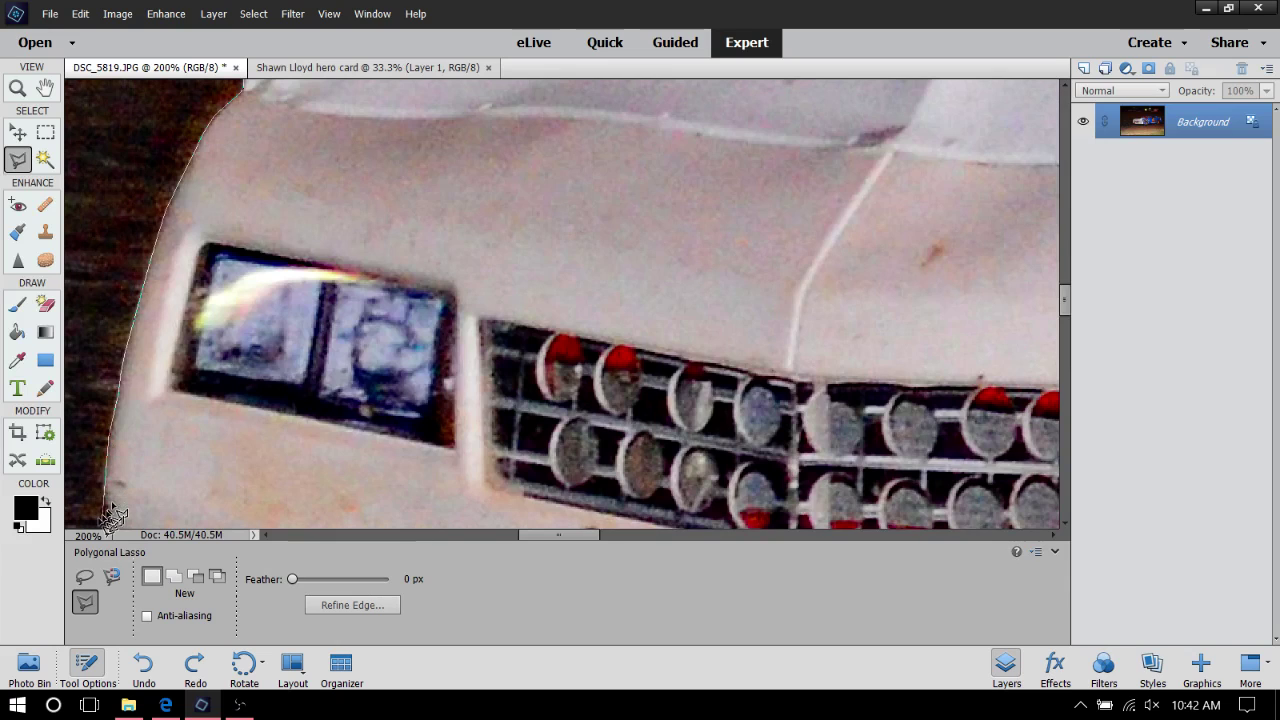
scroll(110, 517, down, 3)
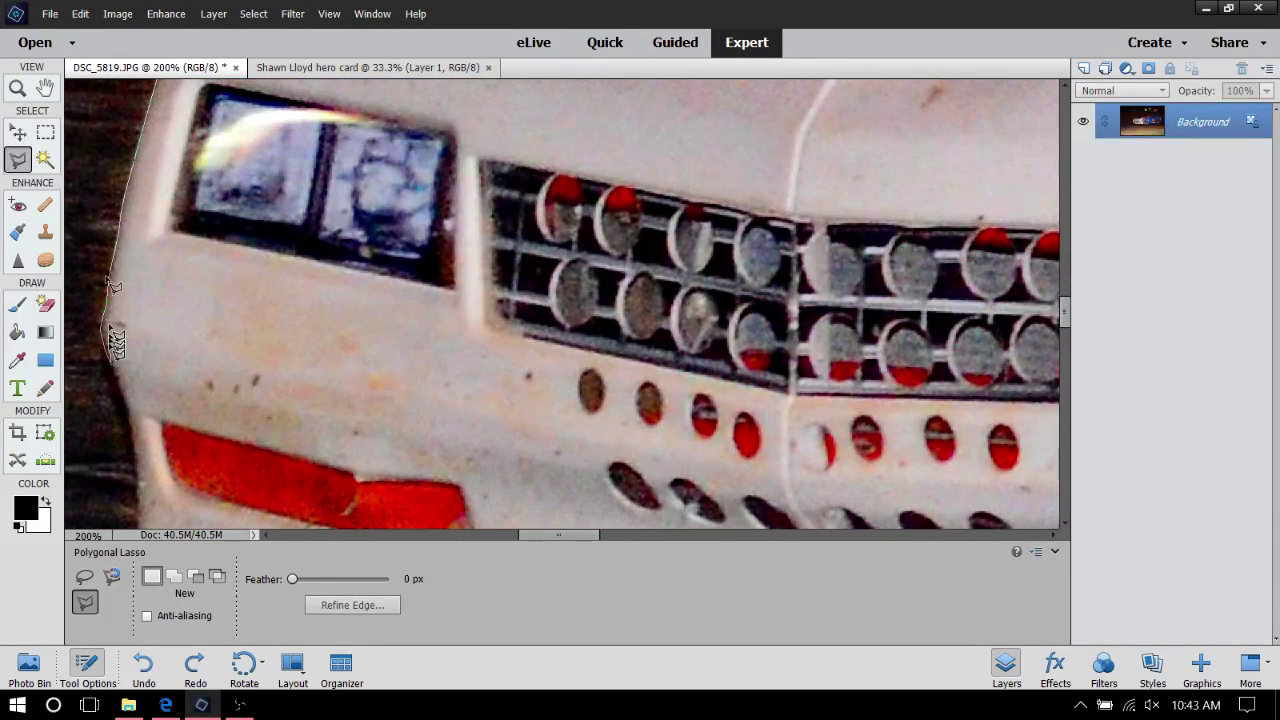
click(102, 330)
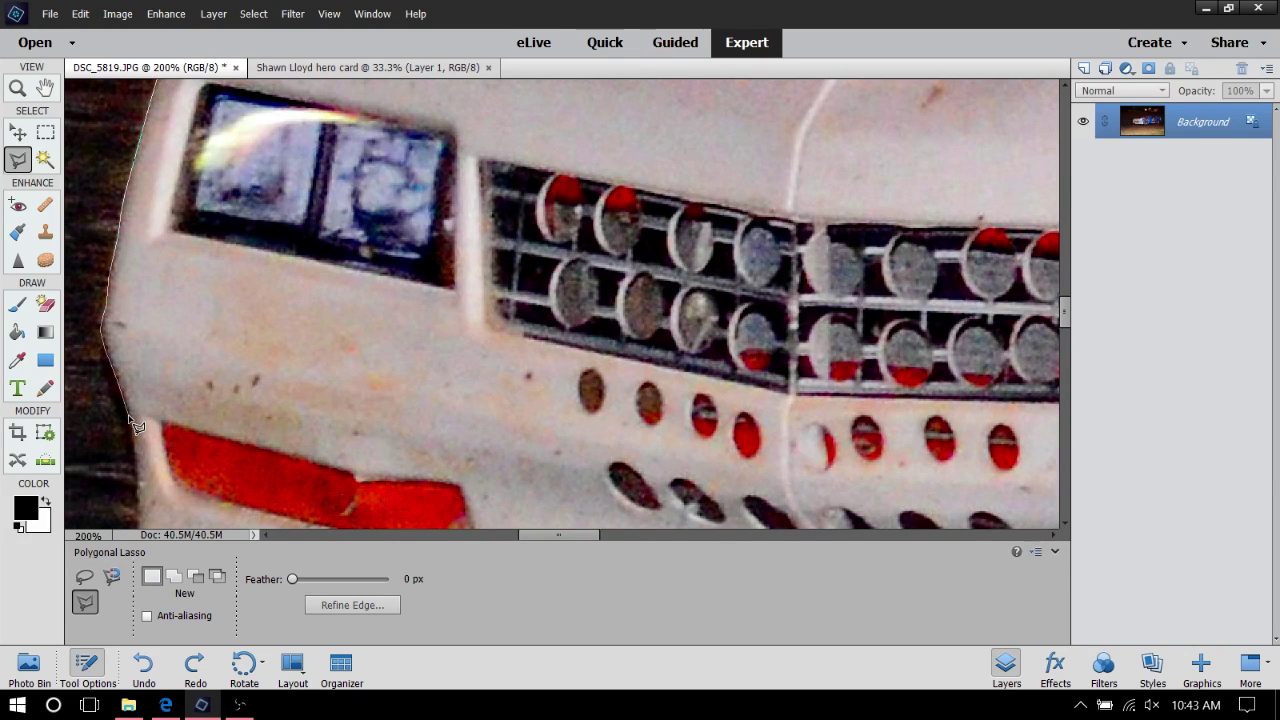
click(130, 419)
Extend the outline along the bumper's bottom beneath the Monte Carlo script
scroll(140, 470, down, 3)
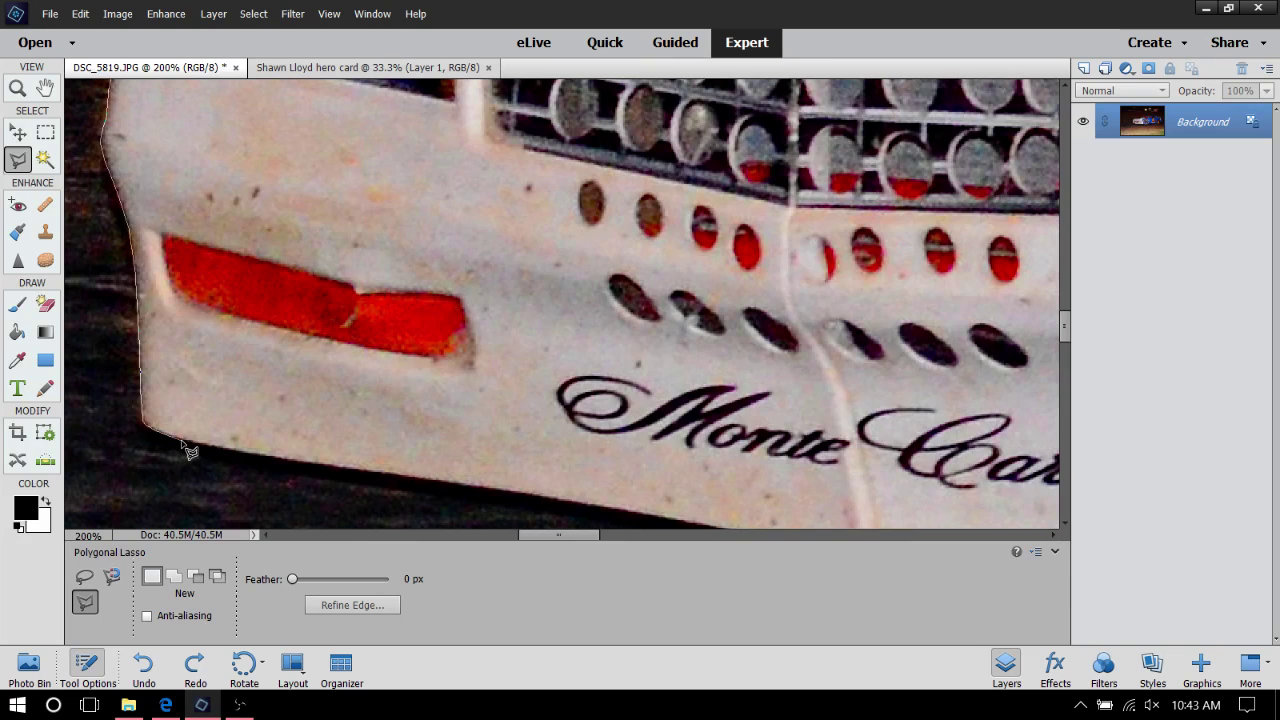
click(186, 441)
Scroll down to bring the car's lower body edge beneath the lettering into view
scroll(393, 484, down, 5)
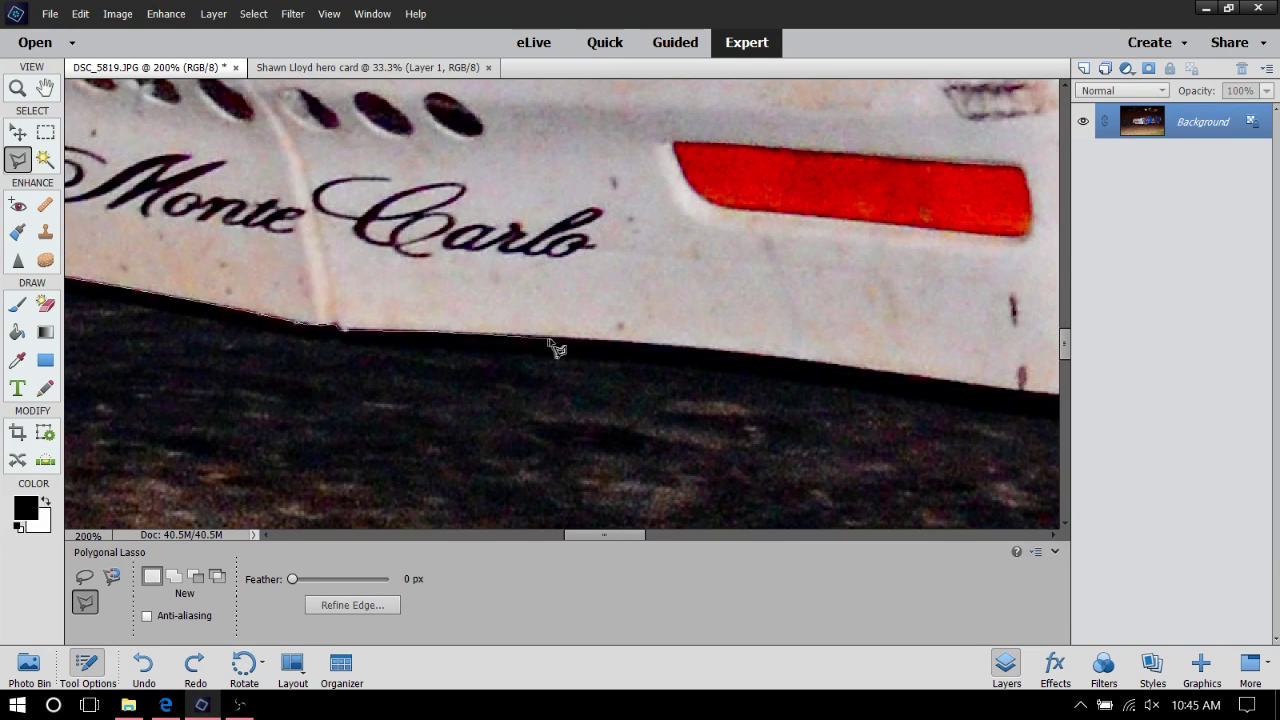
Add three outline points along the lower body edge past the red side marker light
click(558, 339)
click(776, 358)
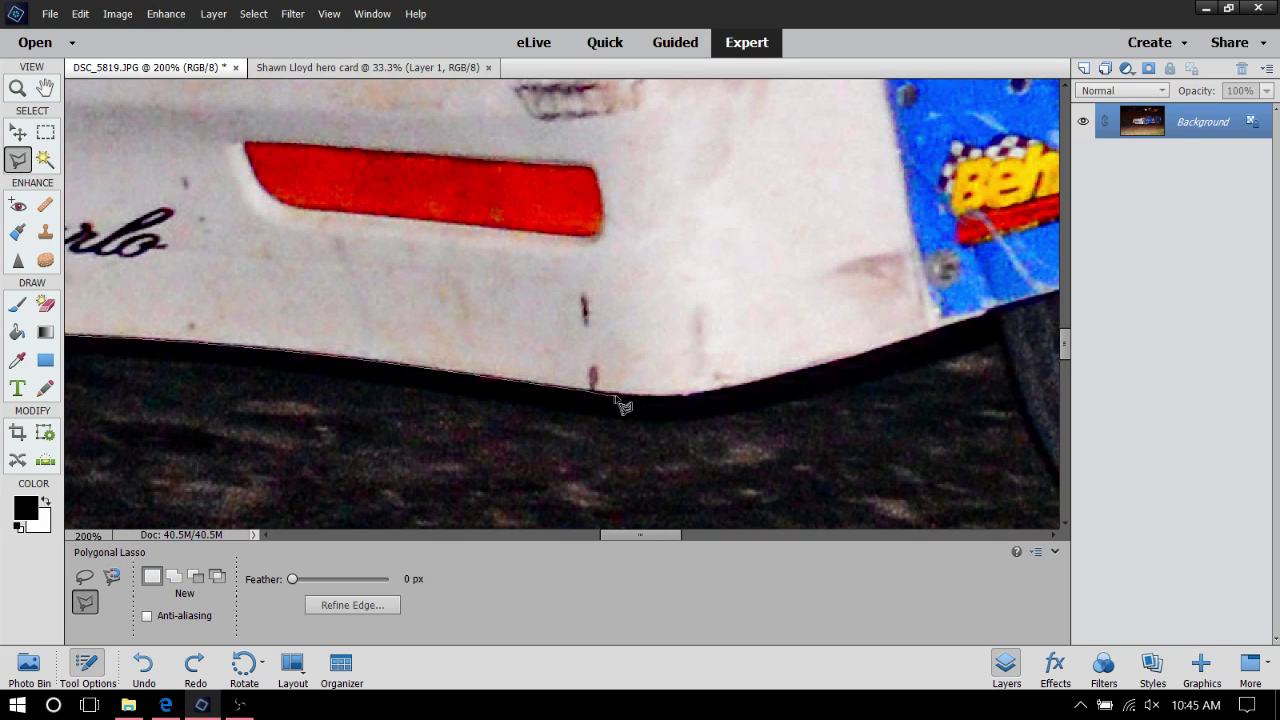
click(620, 397)
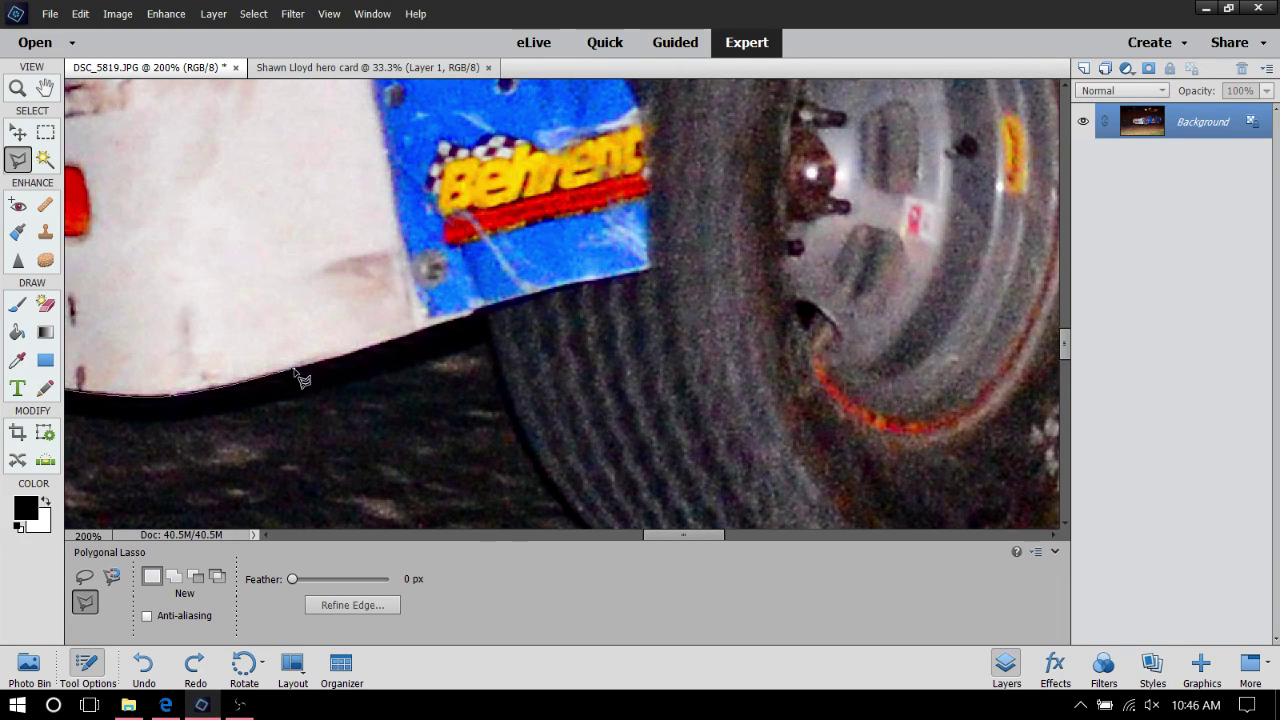
Trace the white body's underside to the blue Behrent panel corner where the tyre begins
click(300, 376)
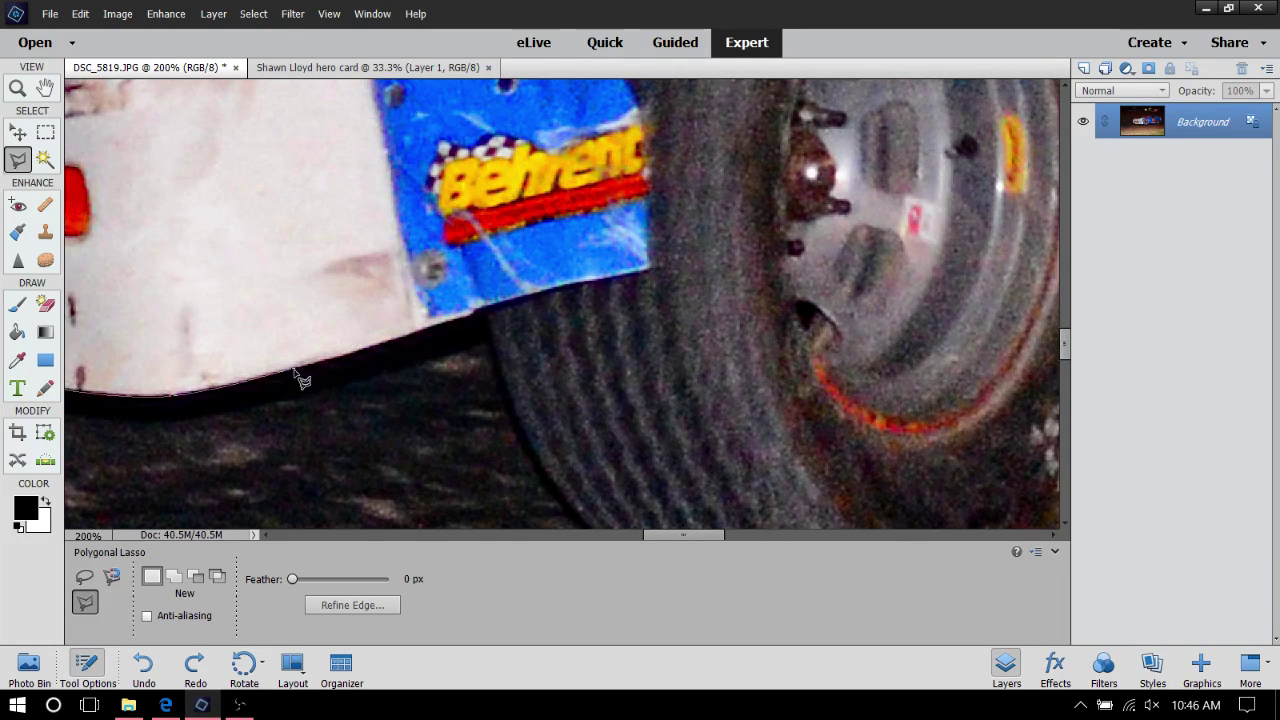
click(389, 343)
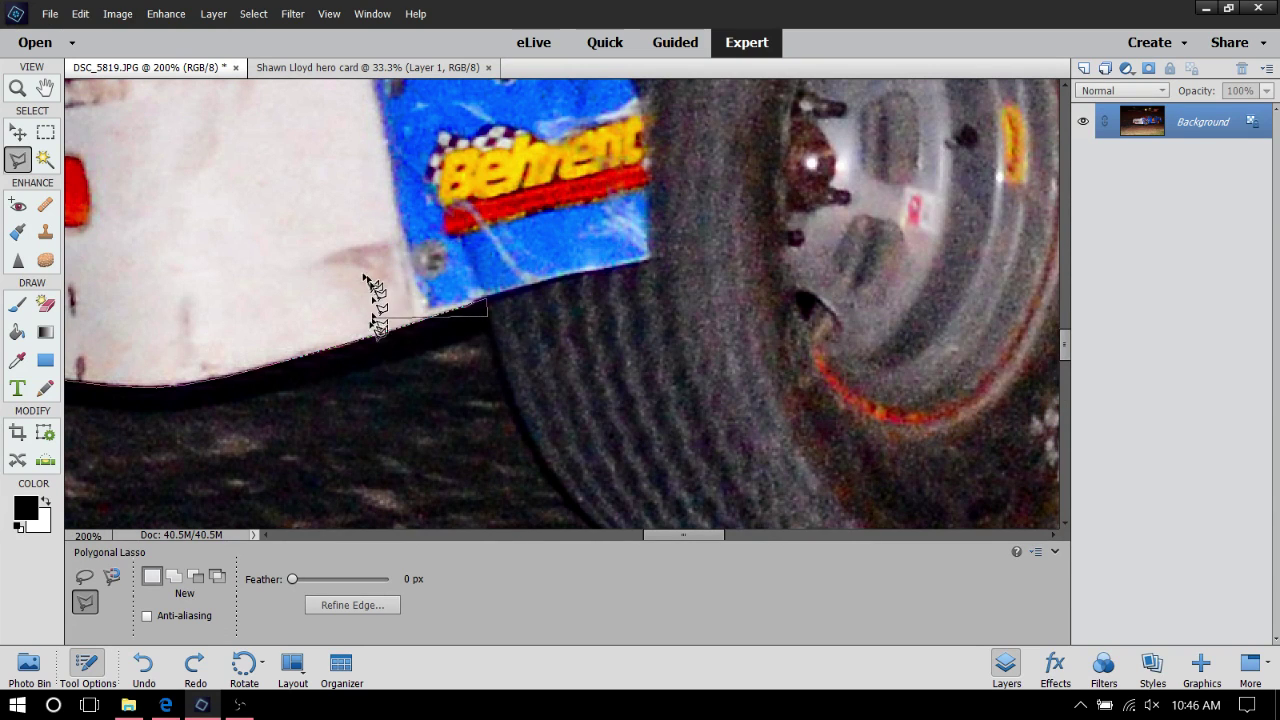
click(487, 318)
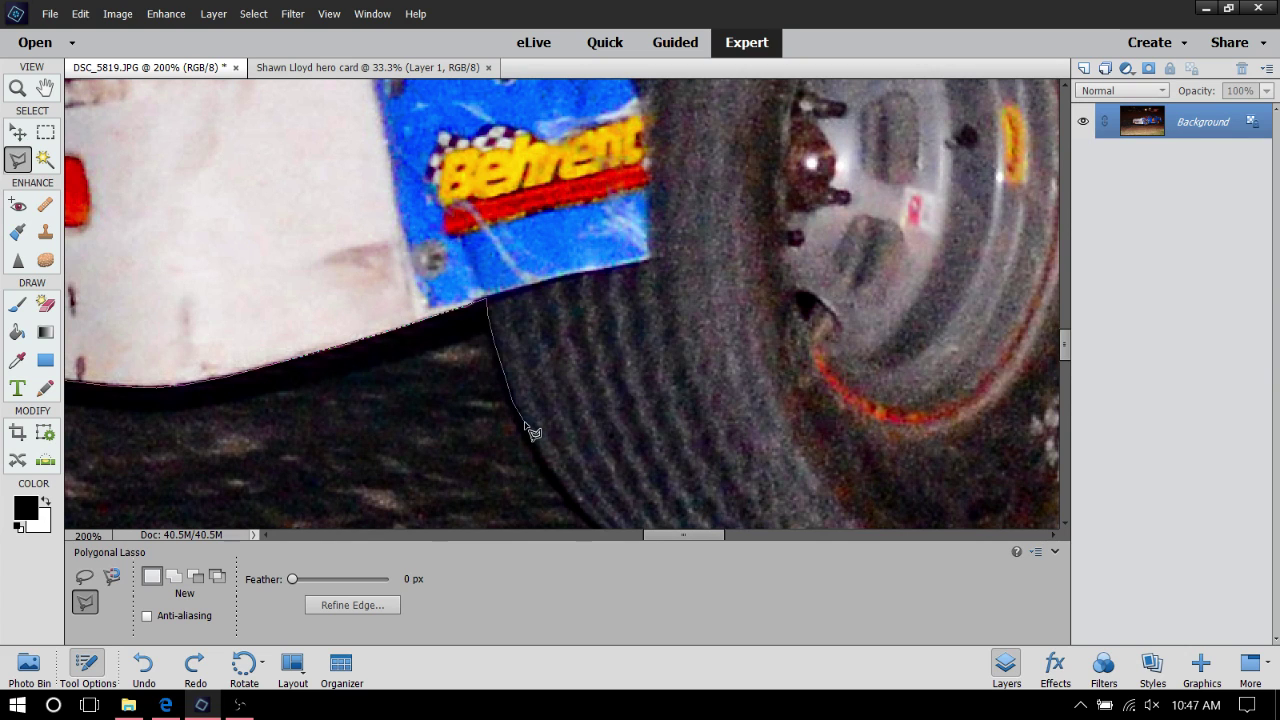
Carry the outline down the tyre's front edge and along its base on the track
click(523, 425)
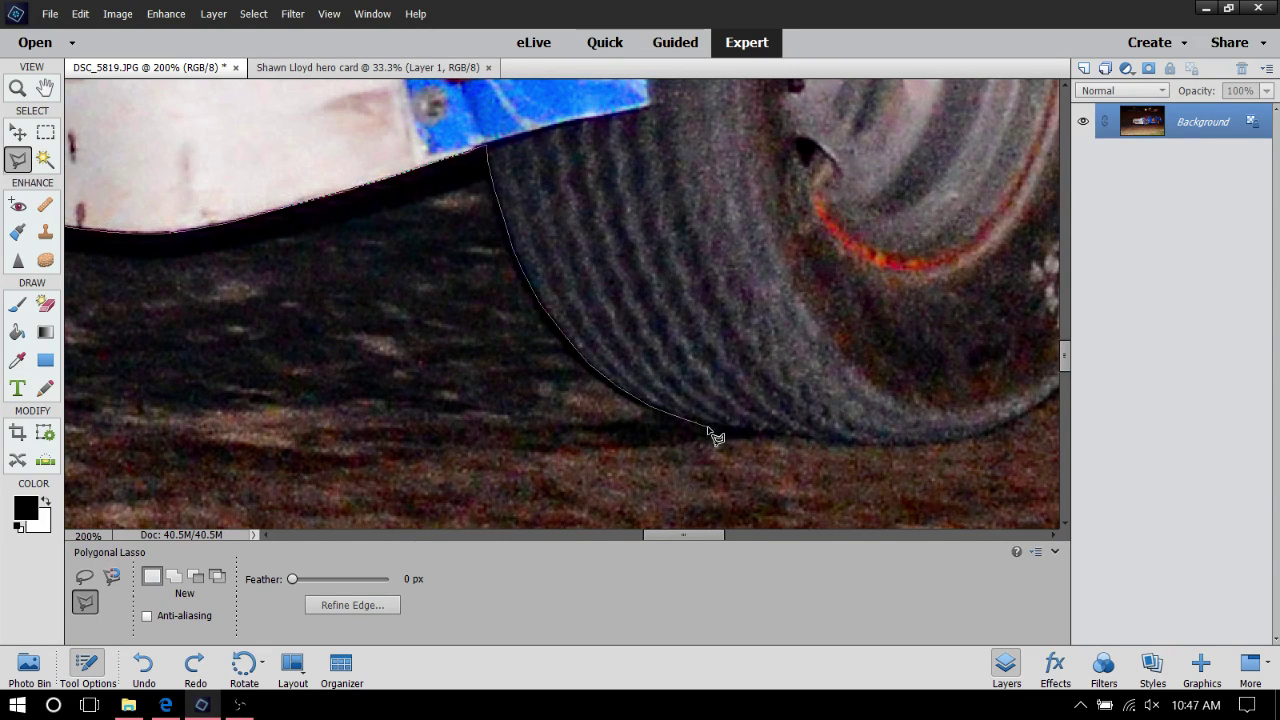
drag(714, 428, 763, 434)
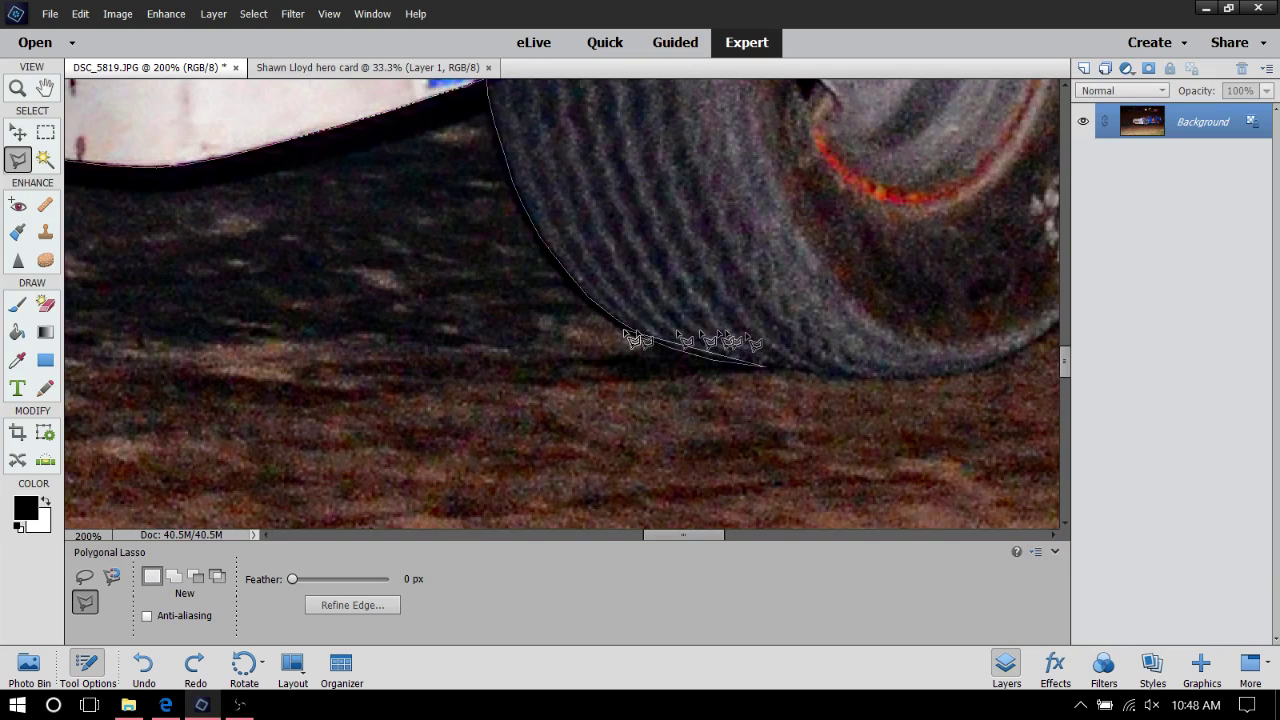
click(765, 367)
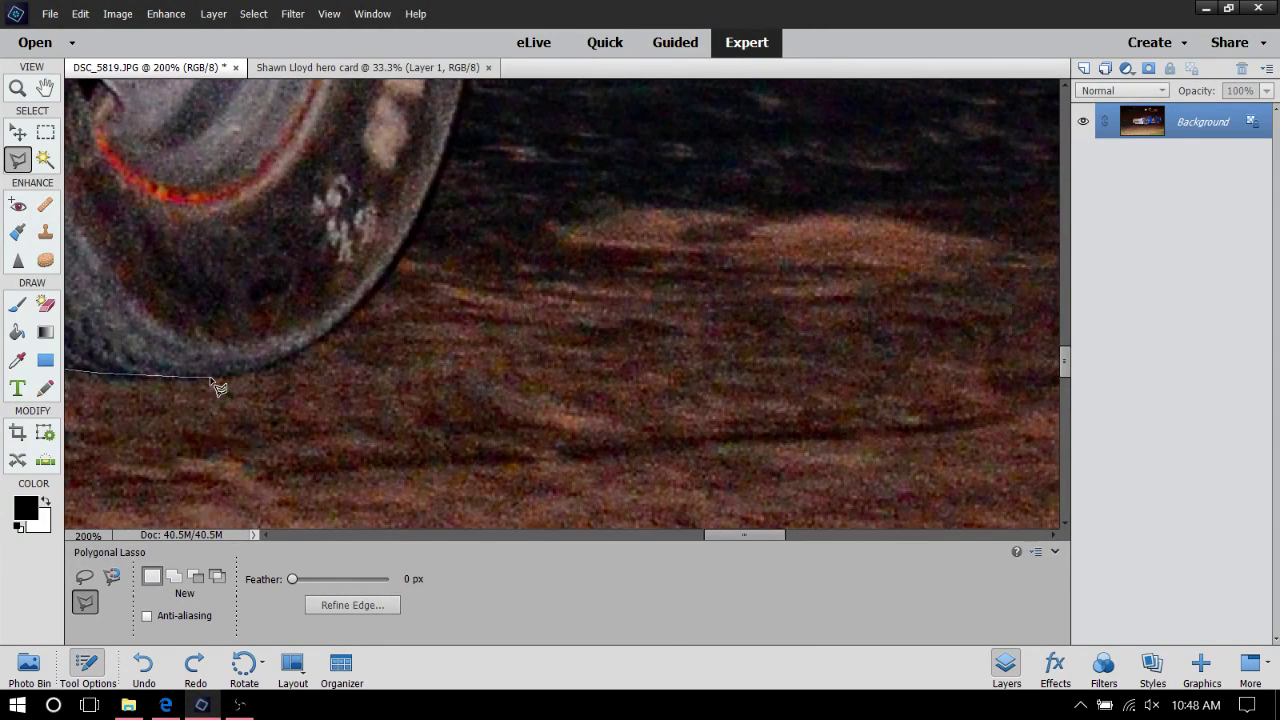
Trace the outline from the tyre's bottom curve up its rear edge toward the blue body
click(211, 378)
click(416, 217)
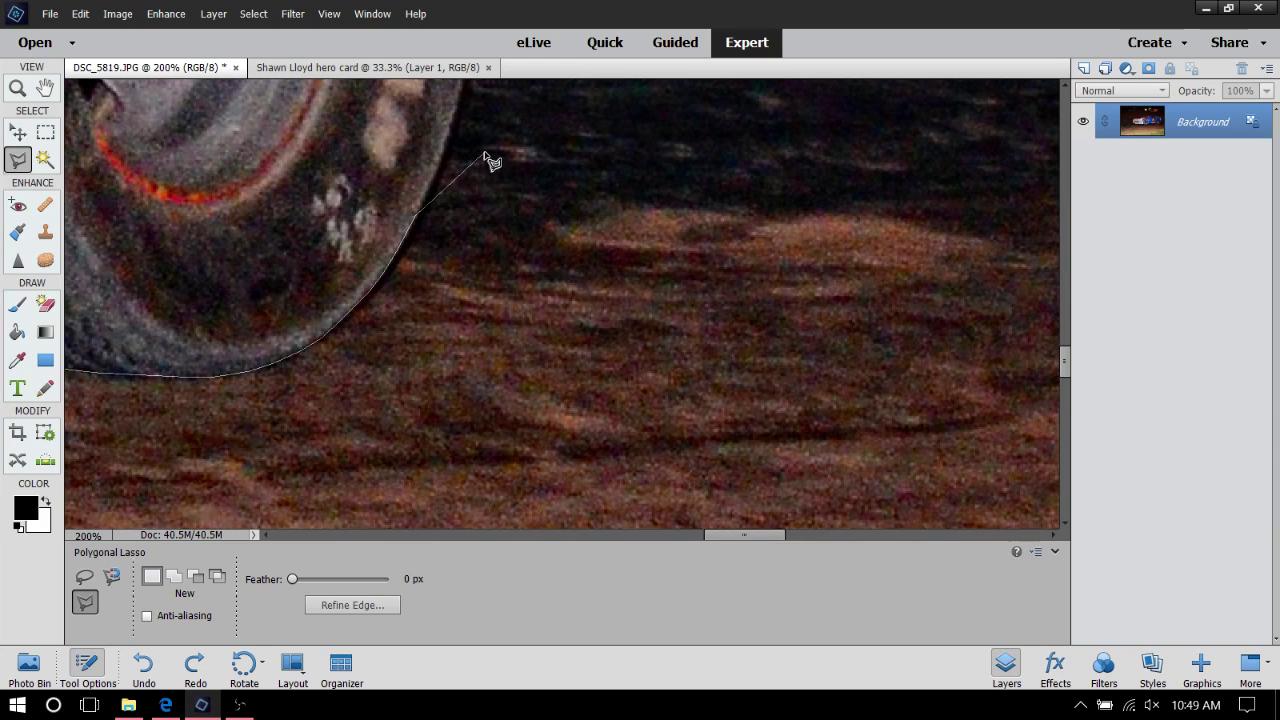
scroll(530, 95, up, 3)
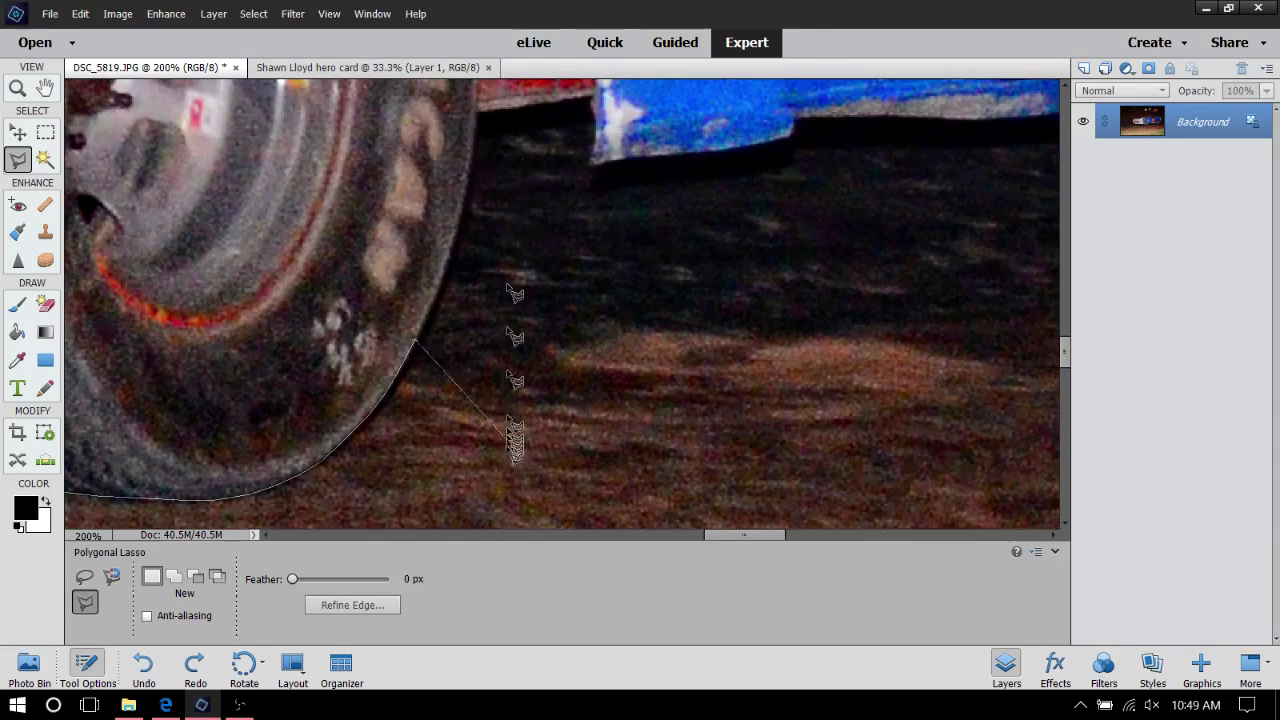
click(439, 294)
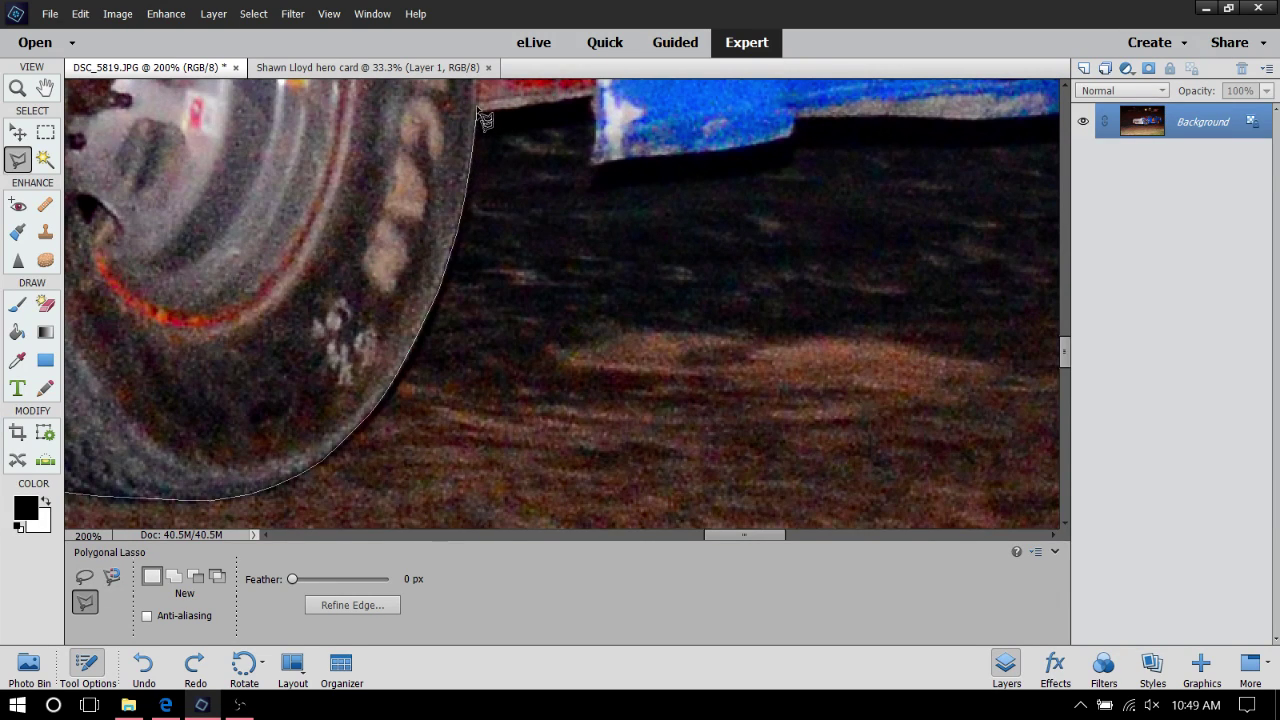
Run the outline from the tyre top to the blue panel corner and along its bottom beneath LLOYDS
scroll(484, 120, up, 4)
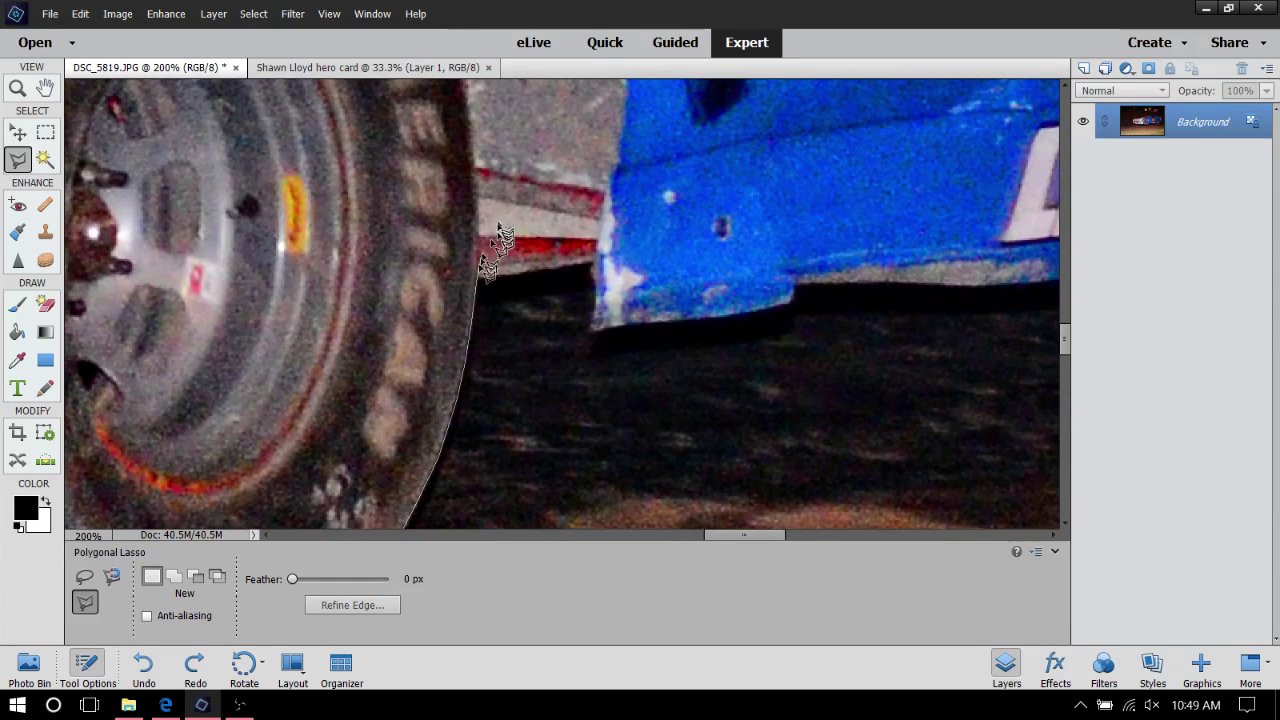
click(477, 280)
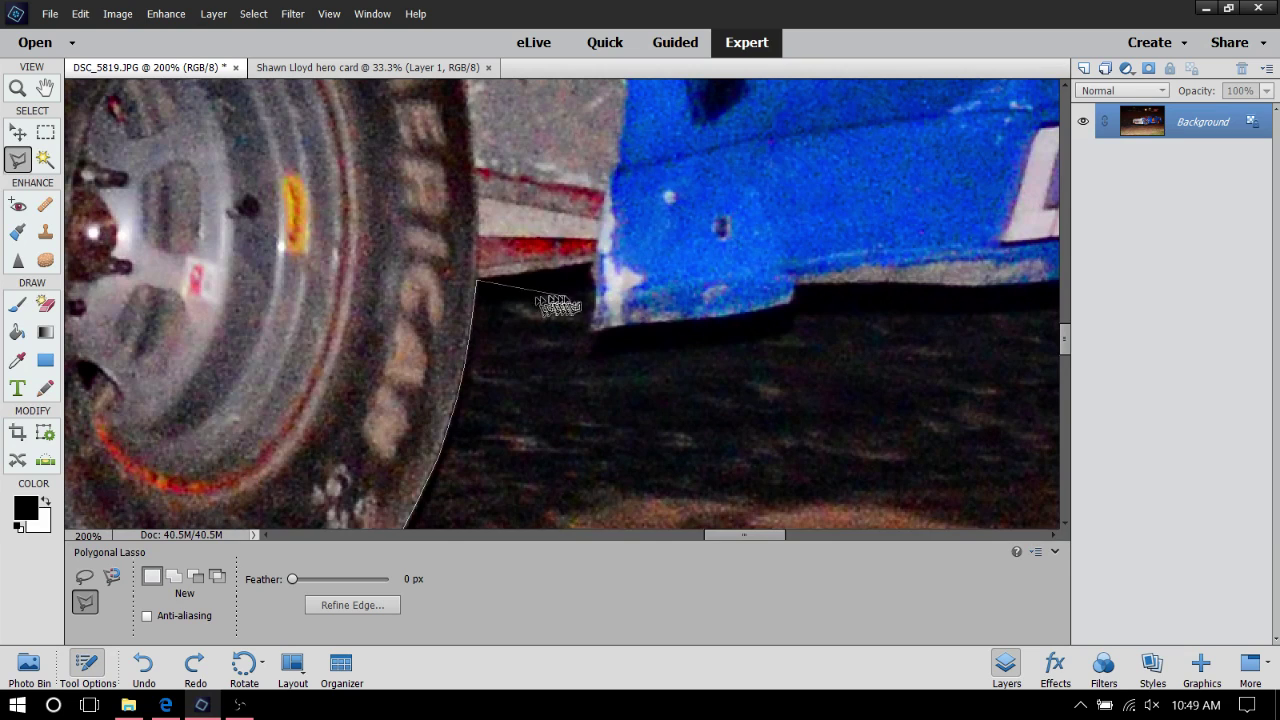
click(593, 263)
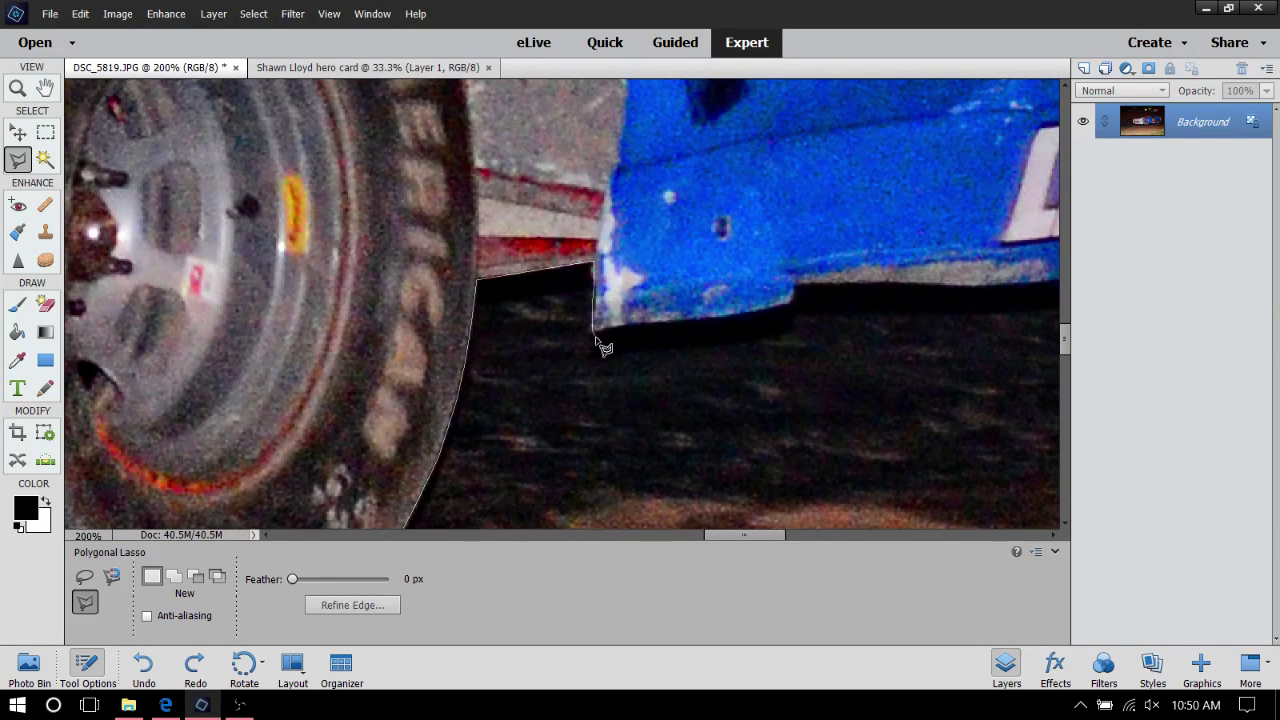
click(593, 330)
click(730, 319)
click(791, 302)
click(801, 287)
click(814, 282)
Extend the outline along the blue panel's underside beneath the RACING lettering toward the rear tyre
click(873, 284)
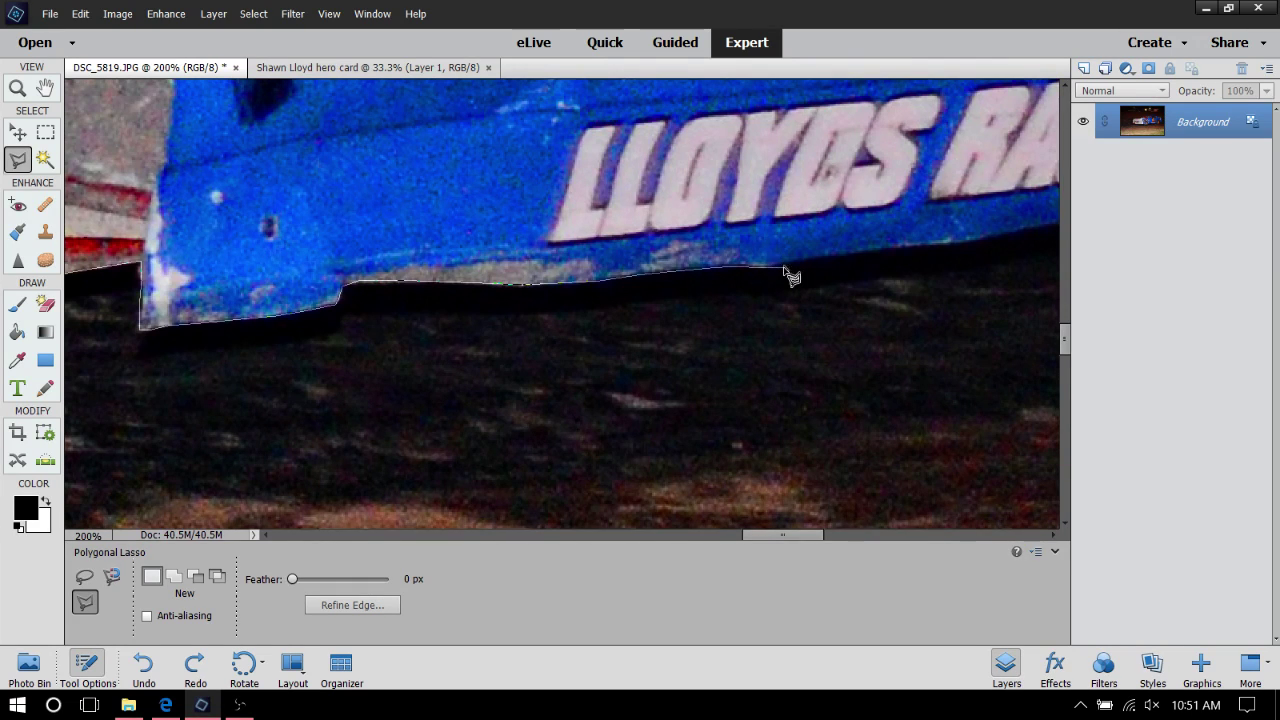
click(788, 267)
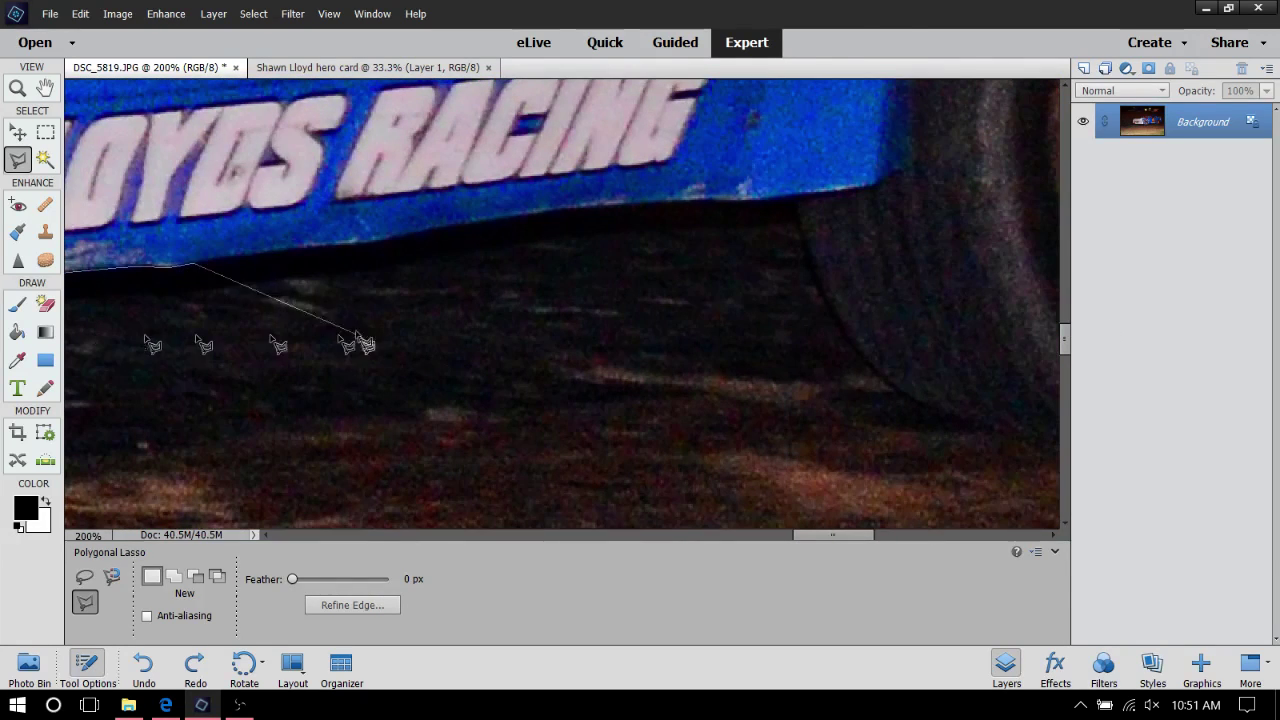
click(168, 266)
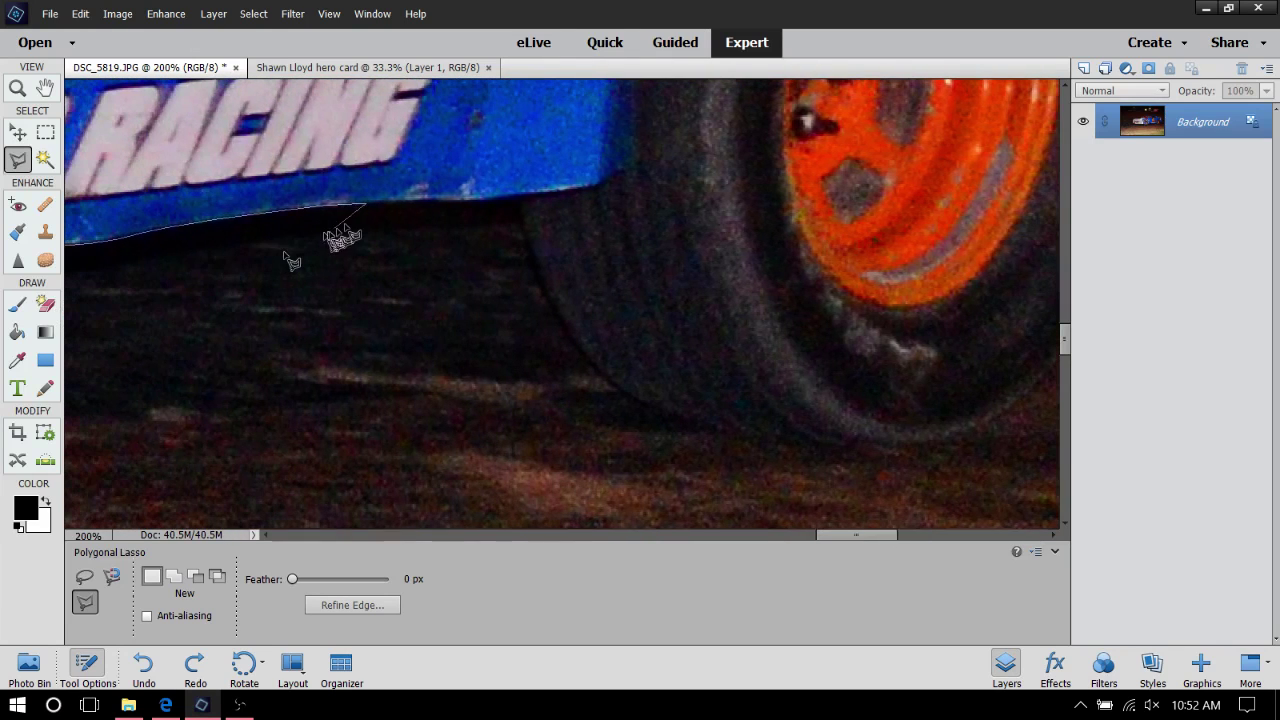
Trace the outline from the blue panel's corner down the rear tyre's front curve toward the track
click(450, 203)
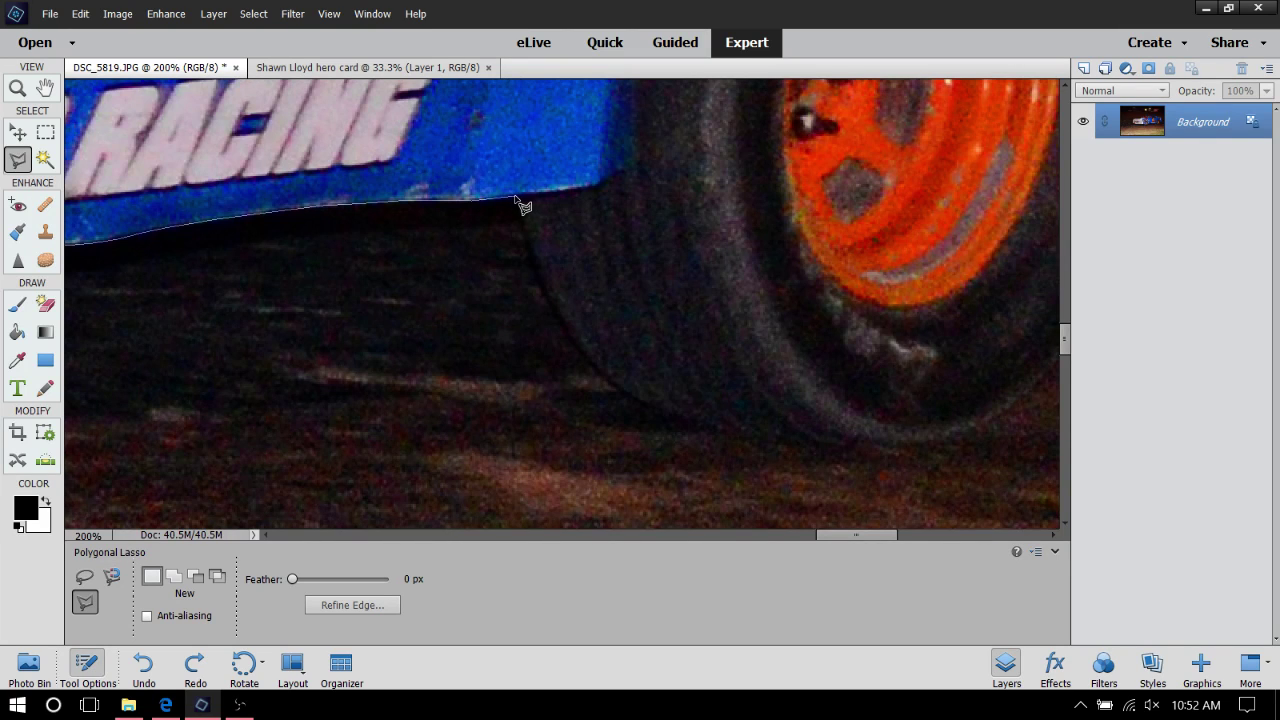
click(516, 197)
click(569, 333)
click(624, 393)
click(641, 403)
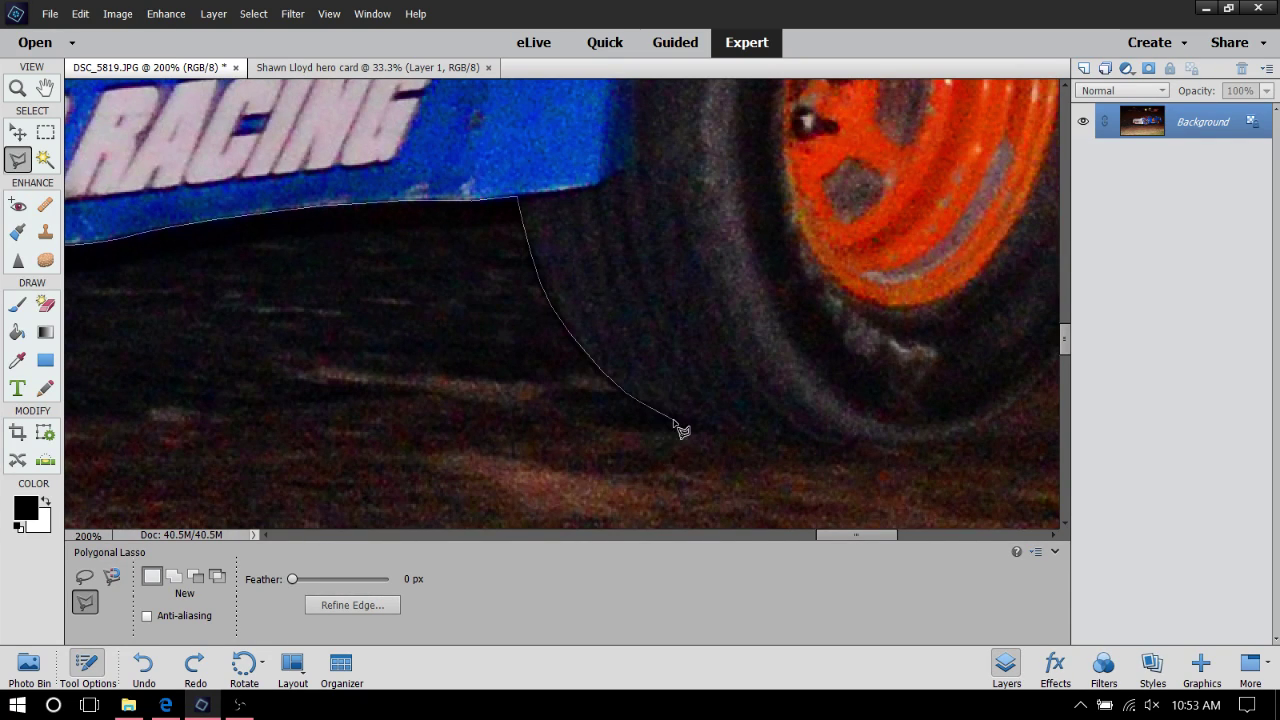
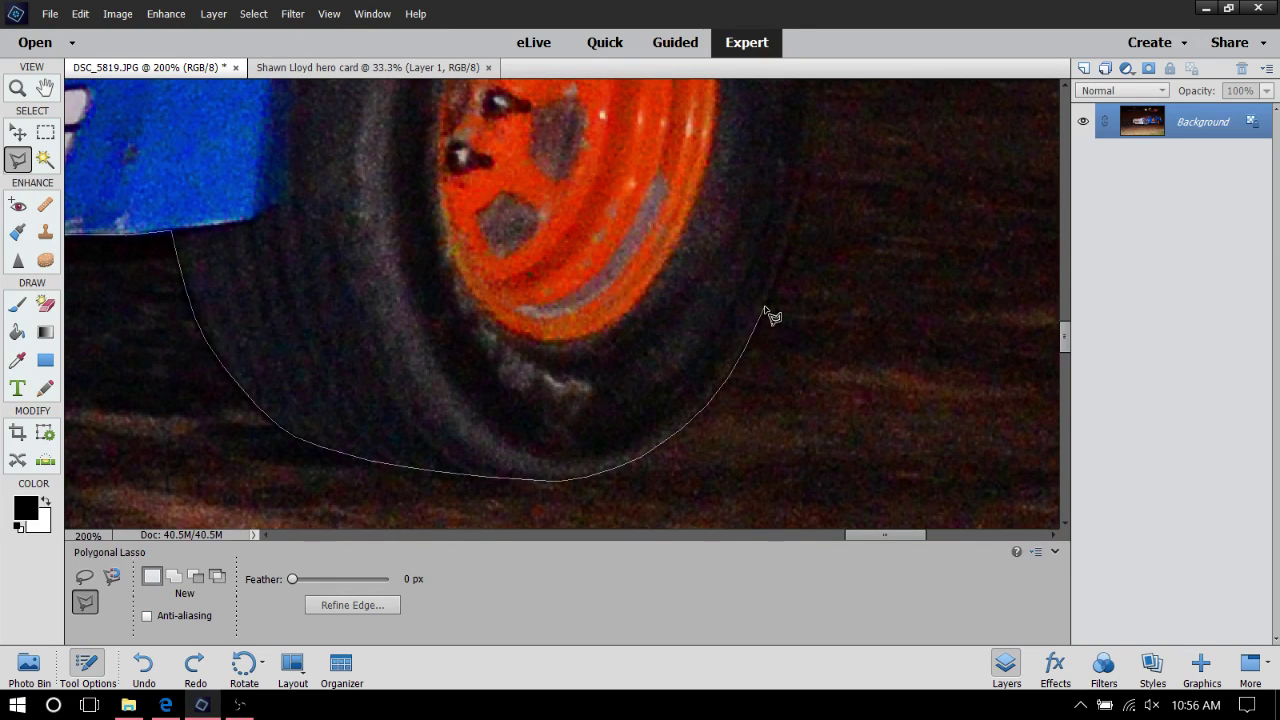
Place lasso points around the rear tyre's lower curve and up its right edge
click(765, 308)
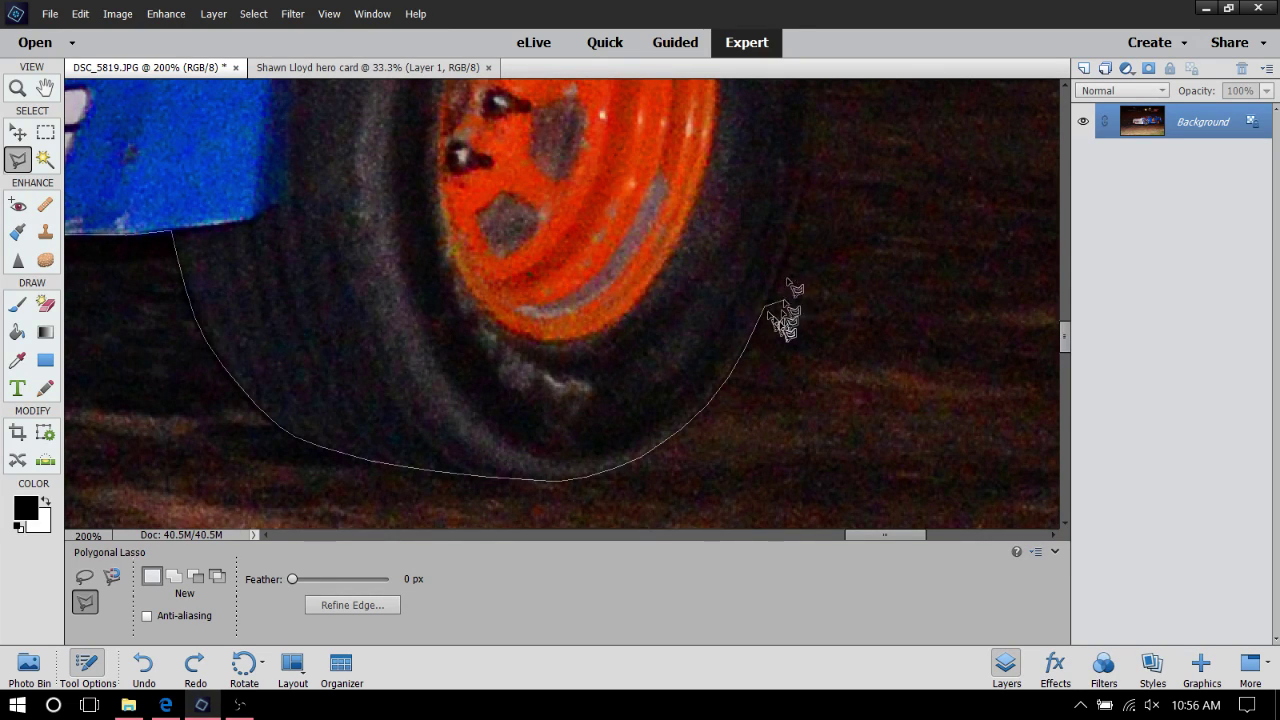
click(787, 238)
scroll(944, 100, up, 3)
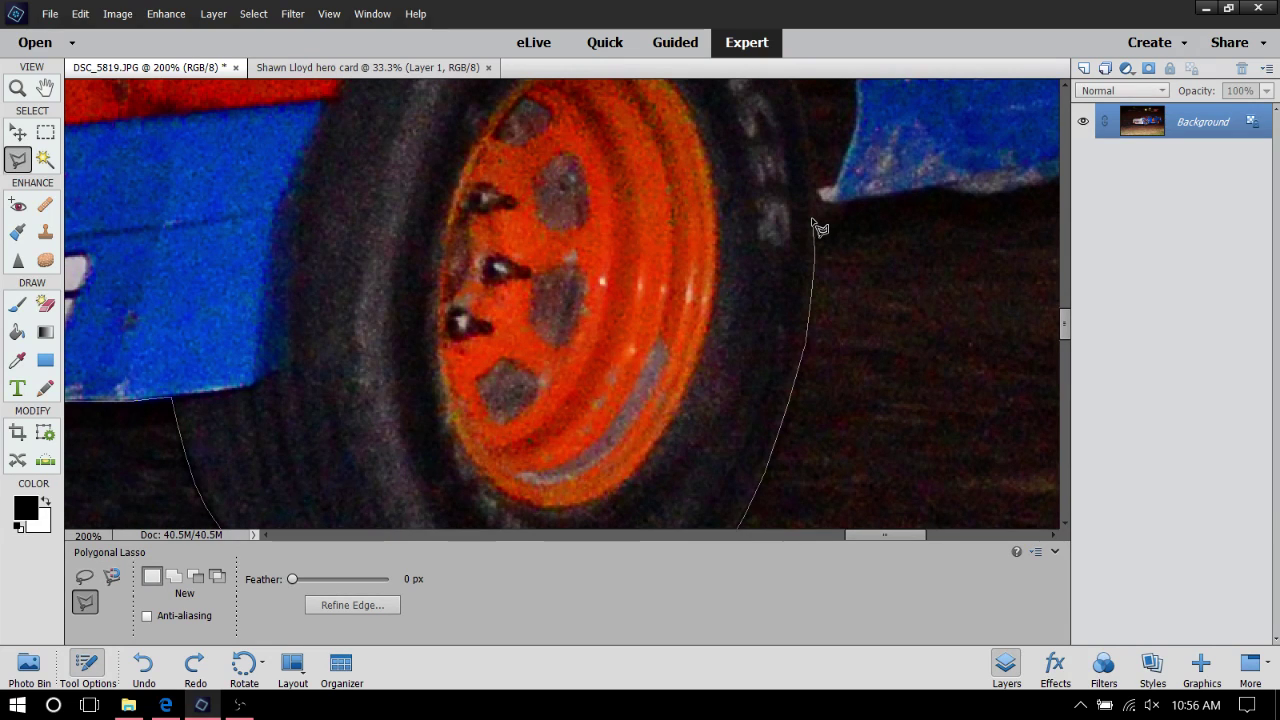
Add lasso points up the tyre's right edge and down the fender to its corner
click(812, 218)
scroll(858, 110, up, 3)
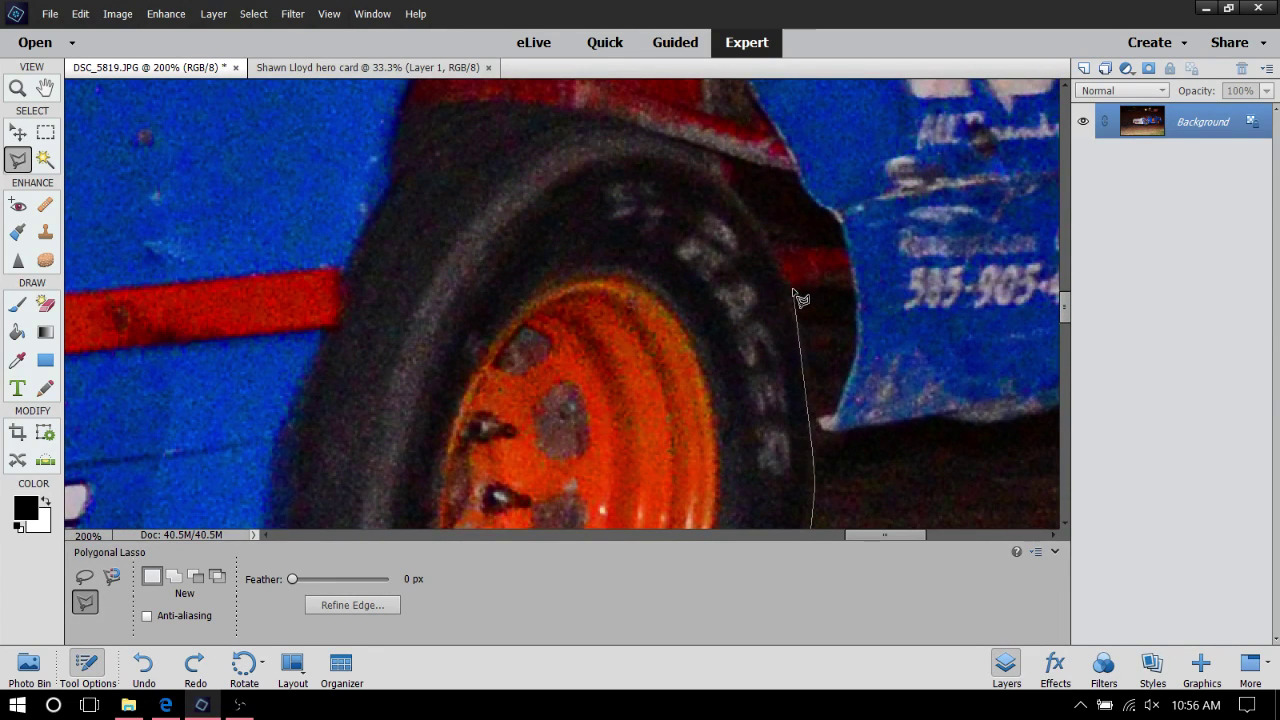
click(850, 385)
click(838, 418)
click(826, 431)
Add a lasso point along the blue side panel's bottom edge
click(878, 428)
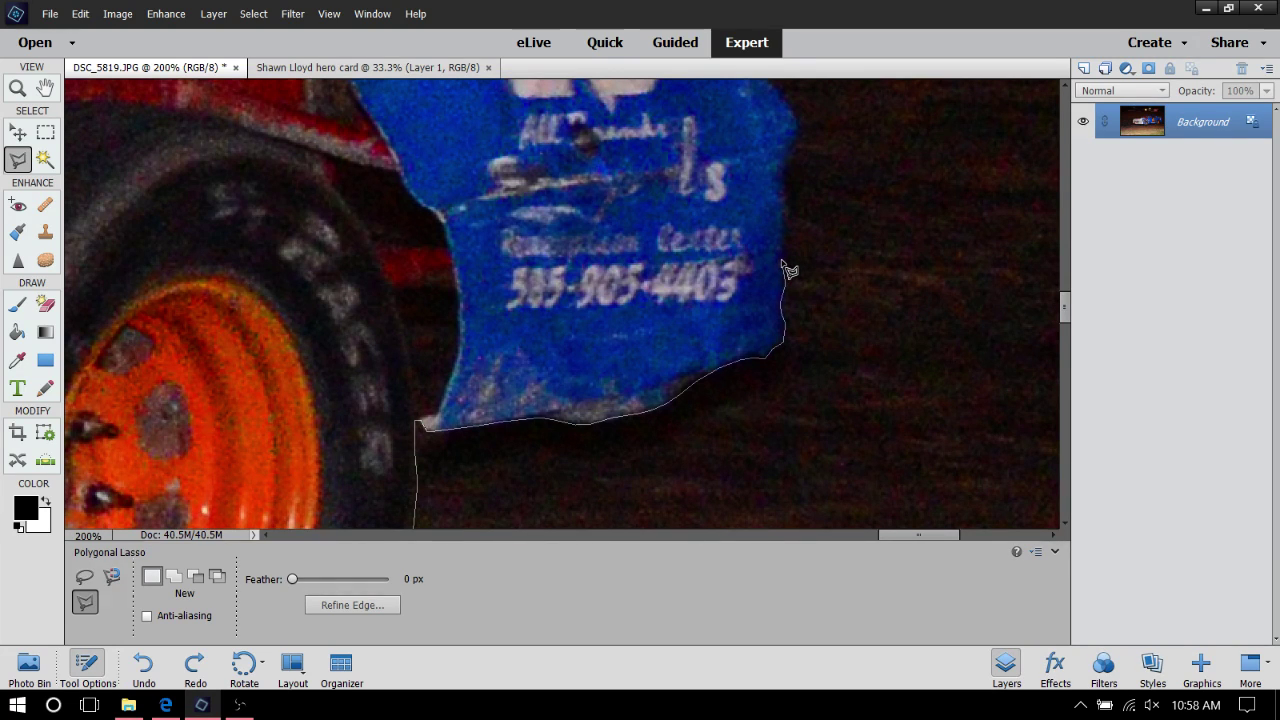
Scroll the view up along the blue panel's right edge toward the wing
scroll(852, 140, up, 3)
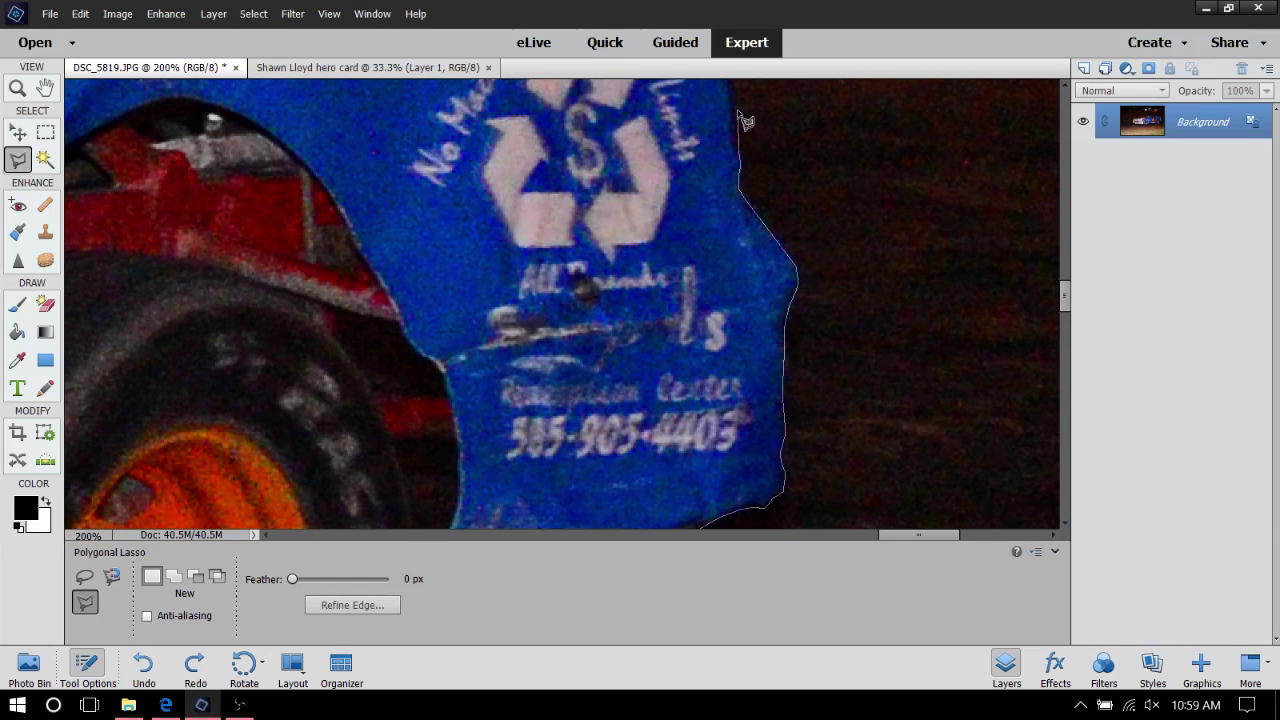
scroll(745, 120, up, 5)
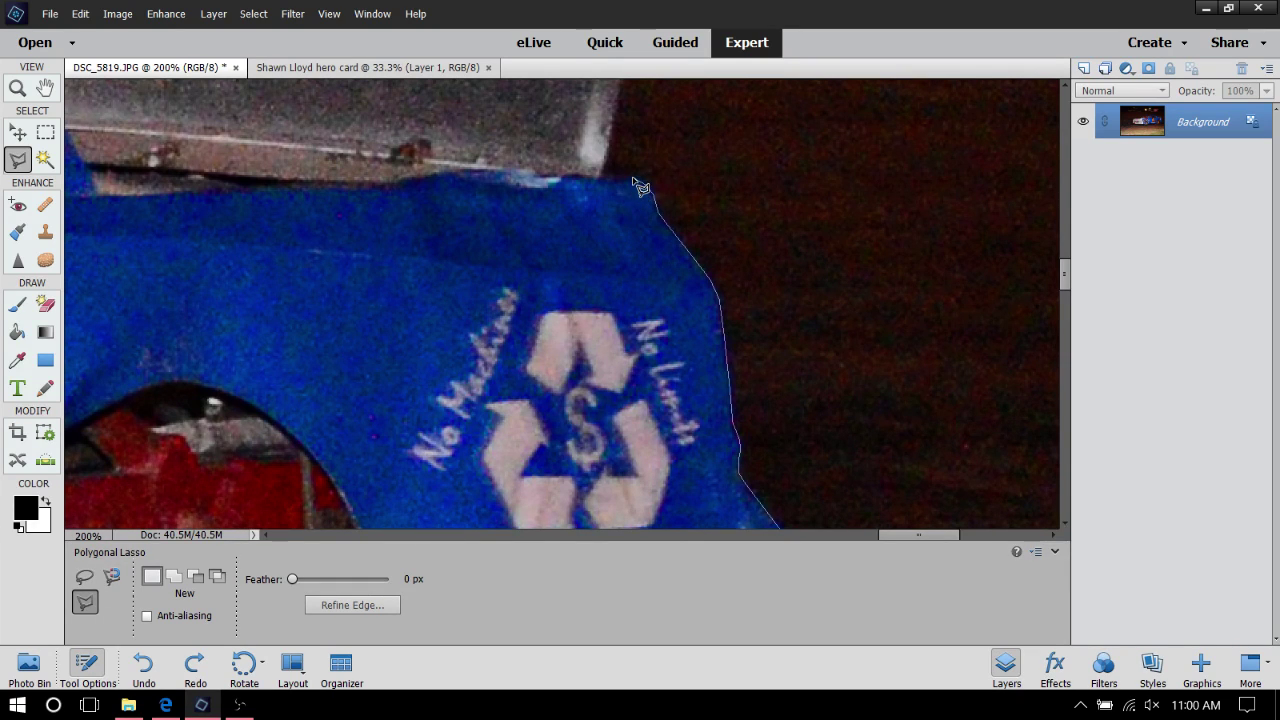
Fix a corner on the panel's right edge, then trace leftward along the roofline
click(636, 181)
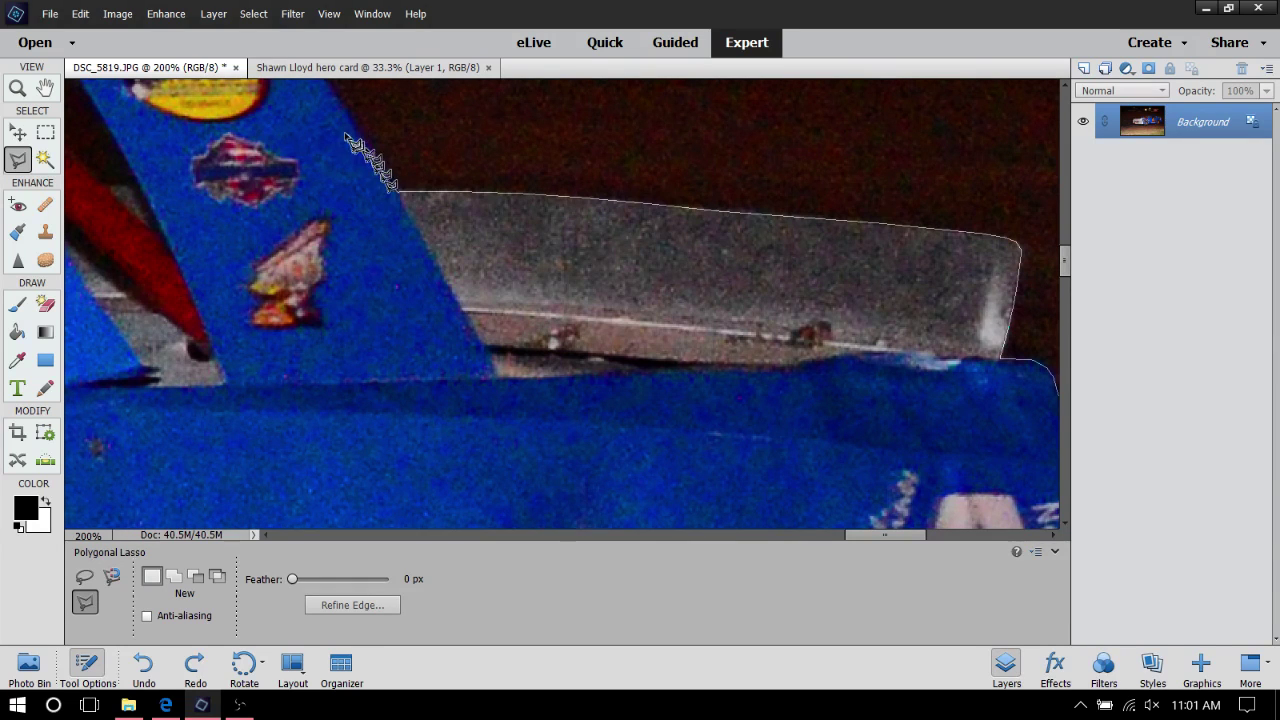
scroll(330, 90, up, 3)
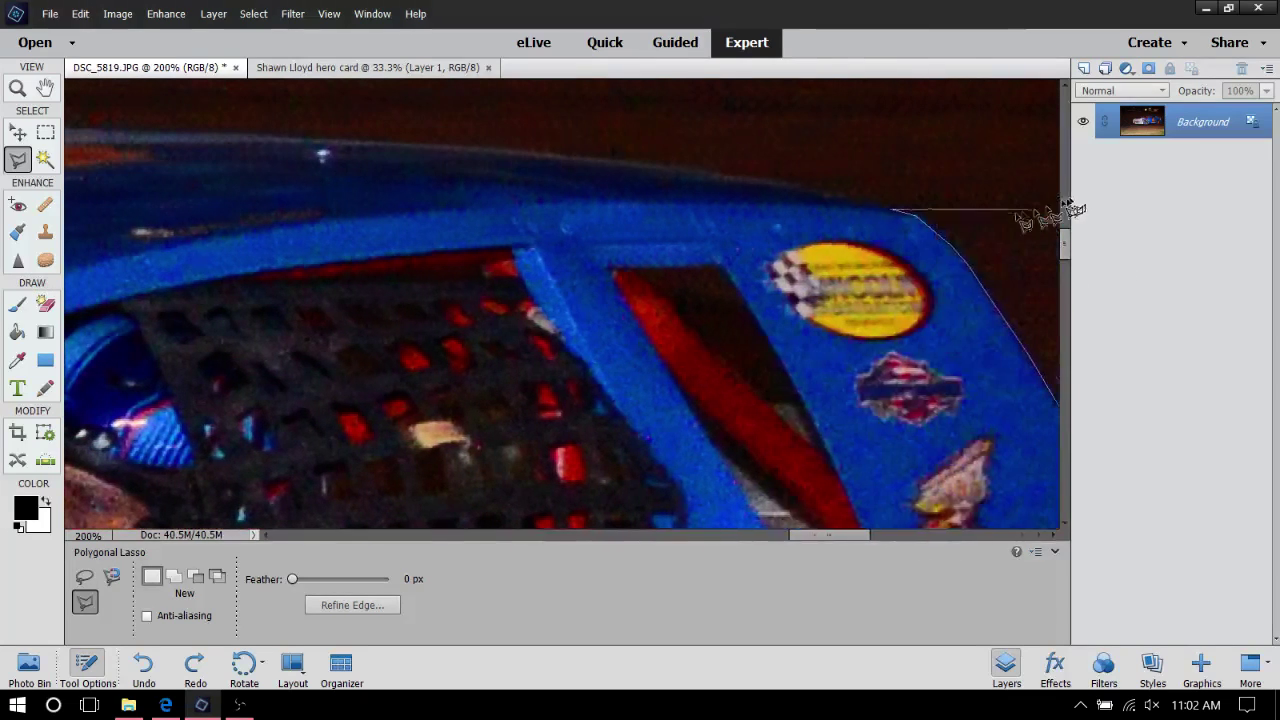
click(740, 181)
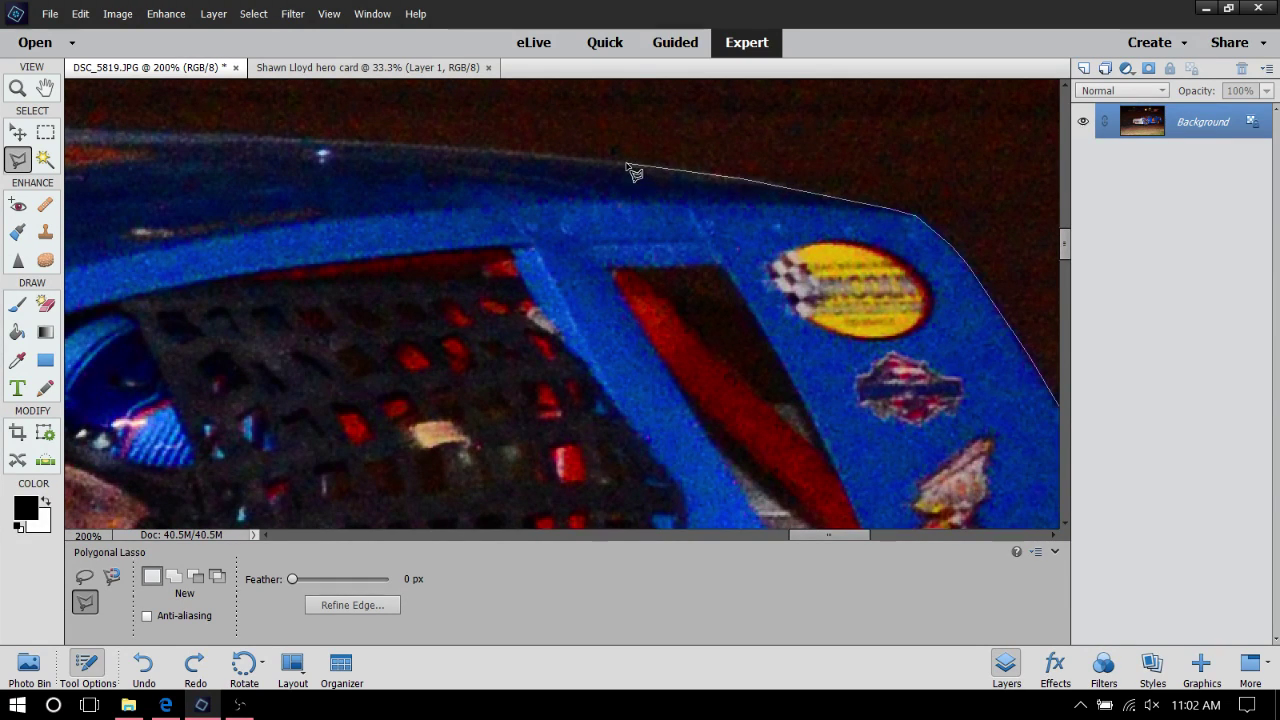
click(628, 165)
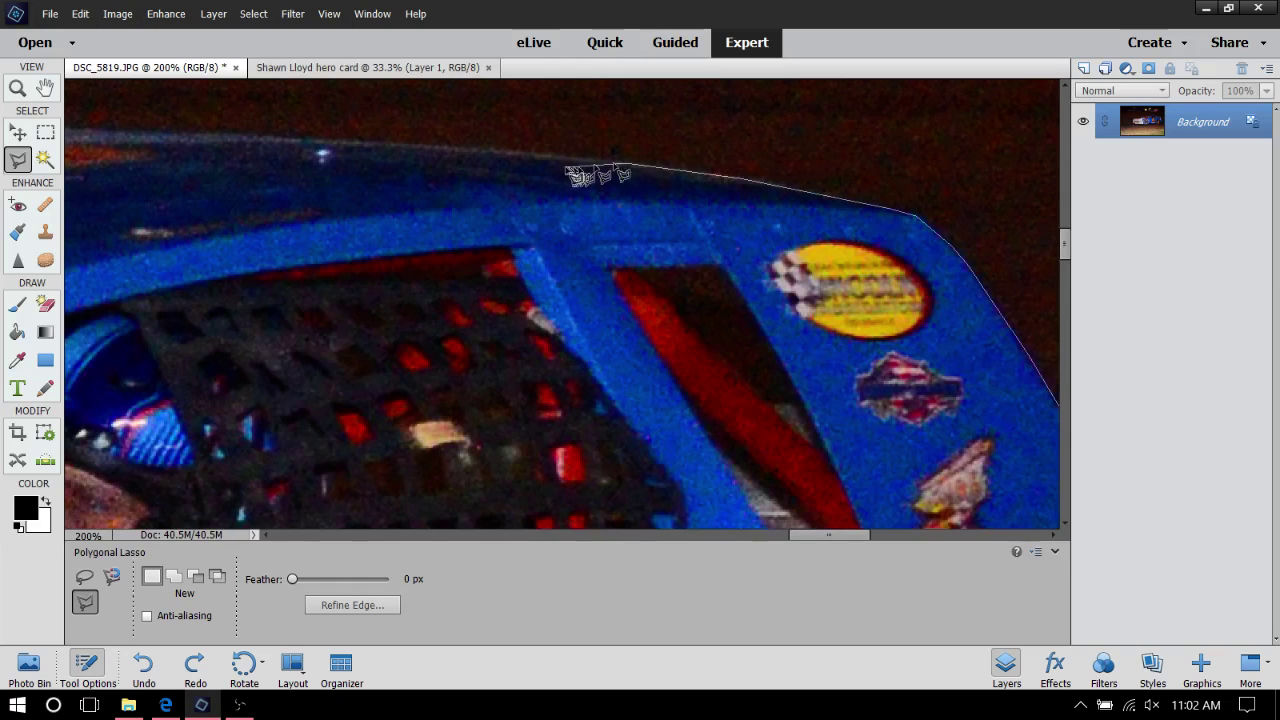
click(470, 150)
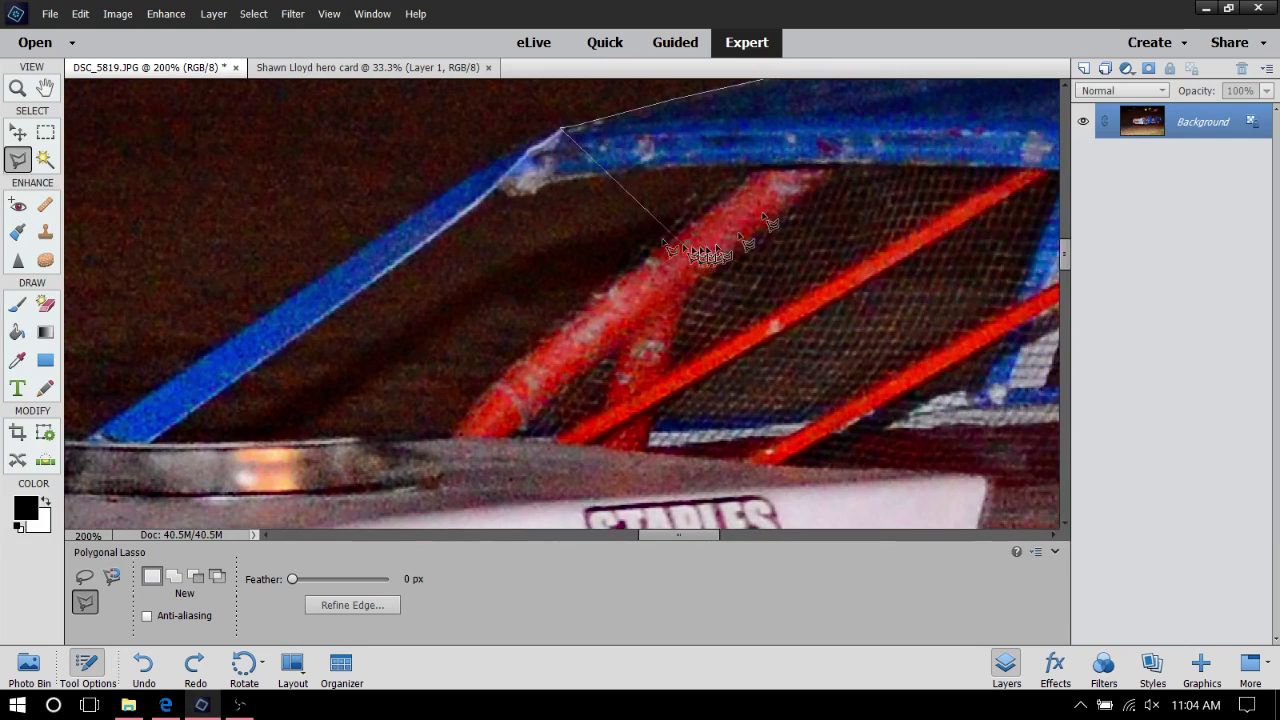
Trace from the roof pillar's corner partway down the slanted blue pillar
click(518, 150)
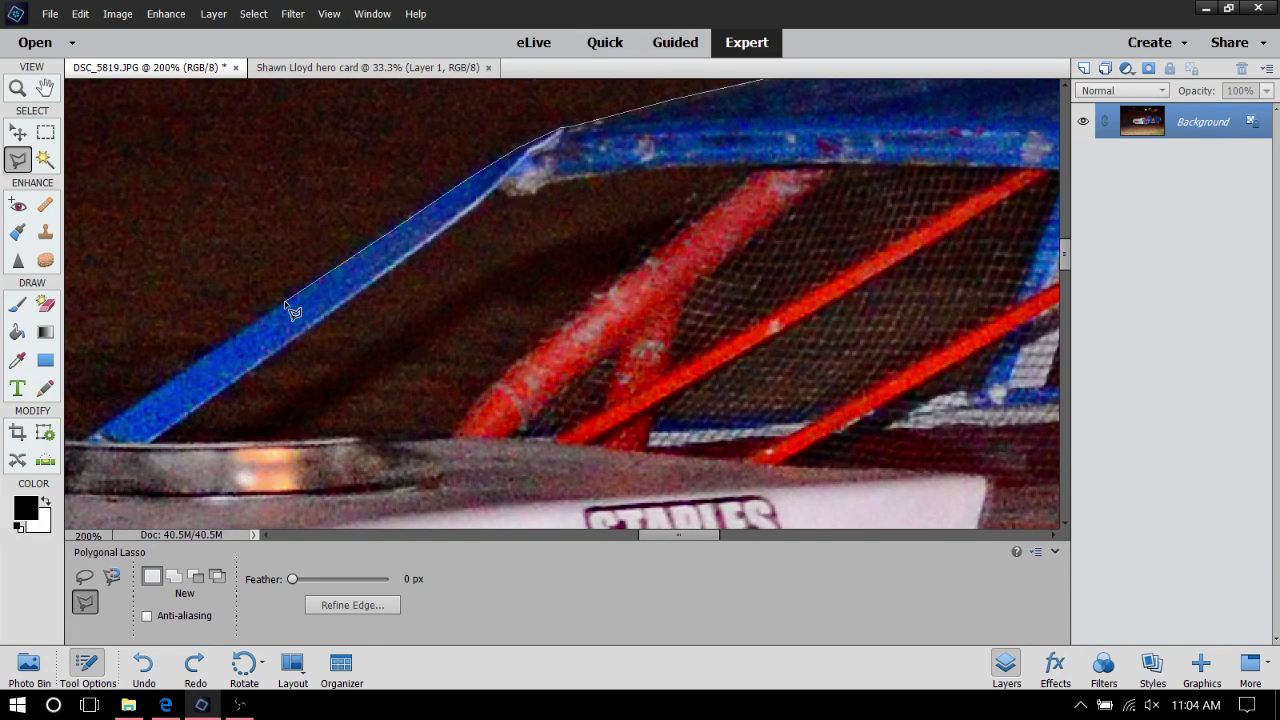
click(165, 385)
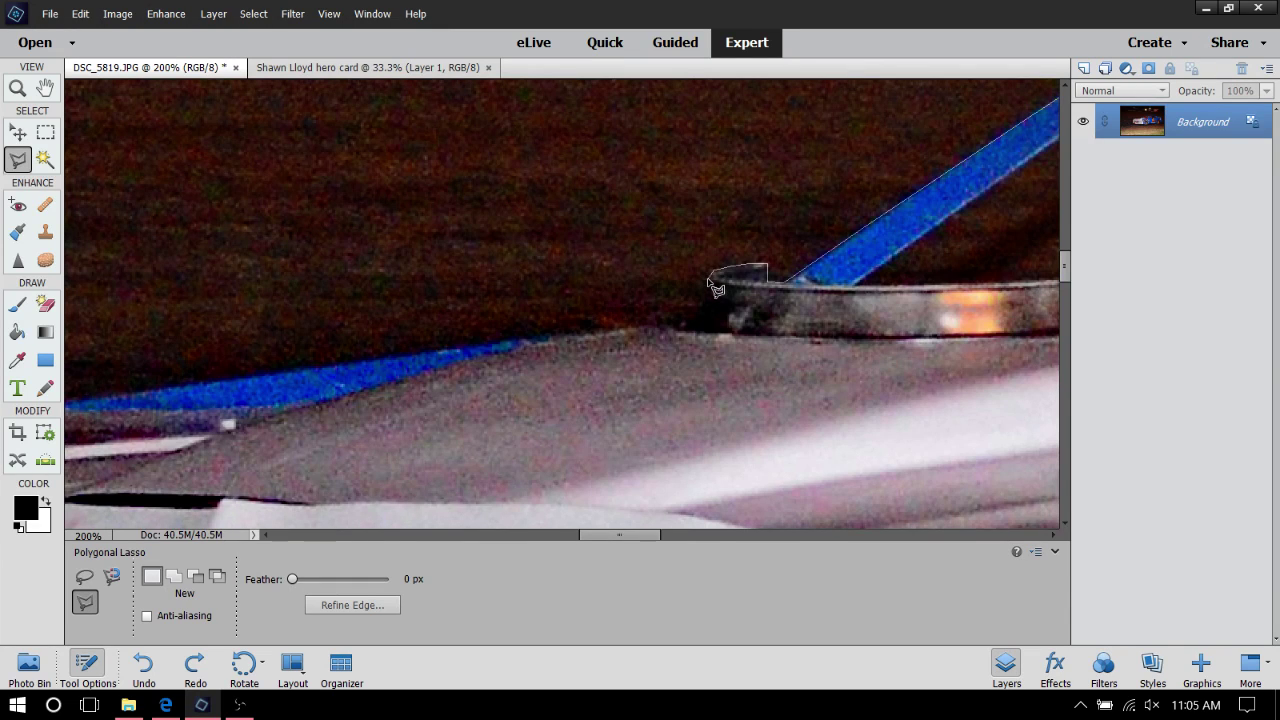
Trace the hood's edge, the car's front and lower edges, and around its nose
click(708, 276)
click(679, 327)
click(648, 327)
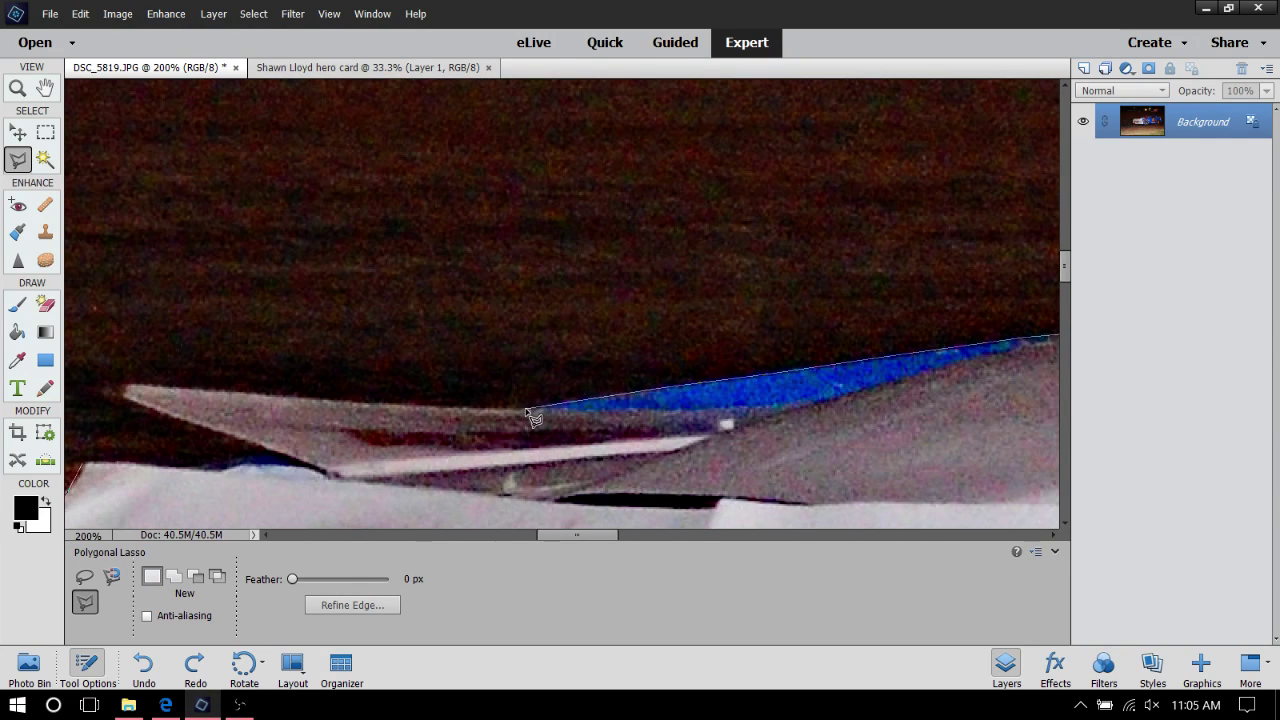
click(527, 410)
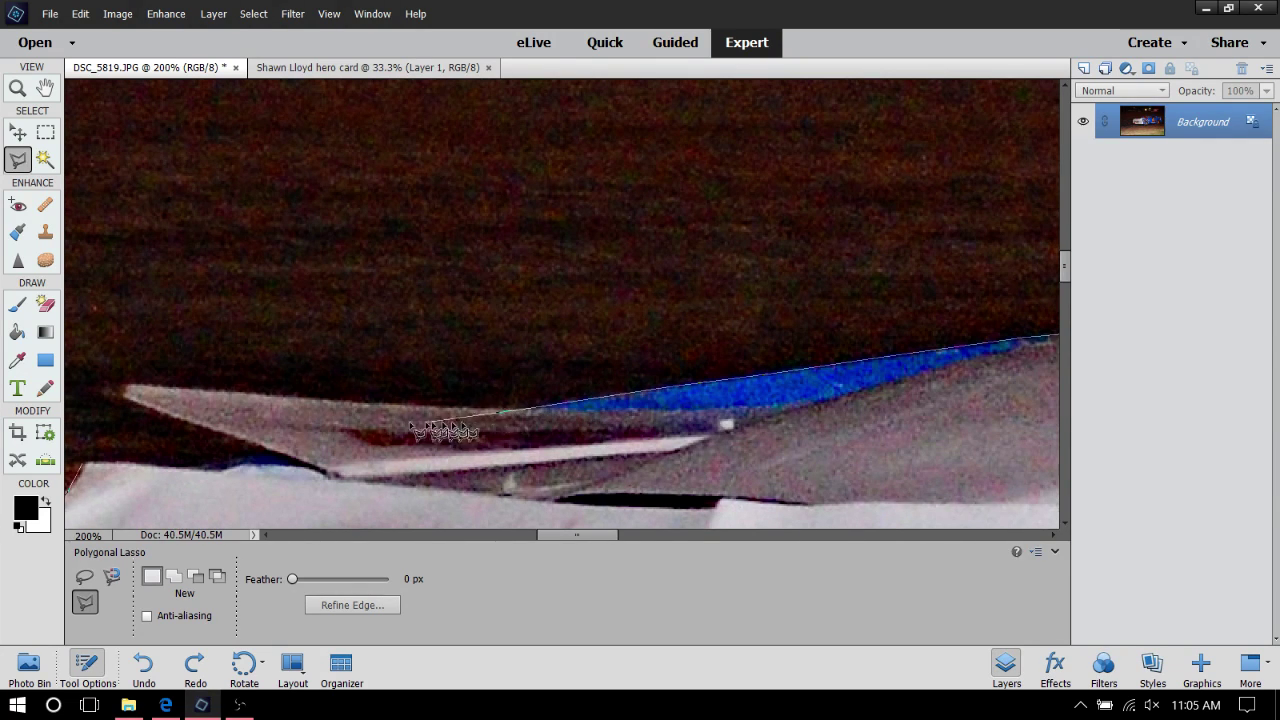
click(728, 386)
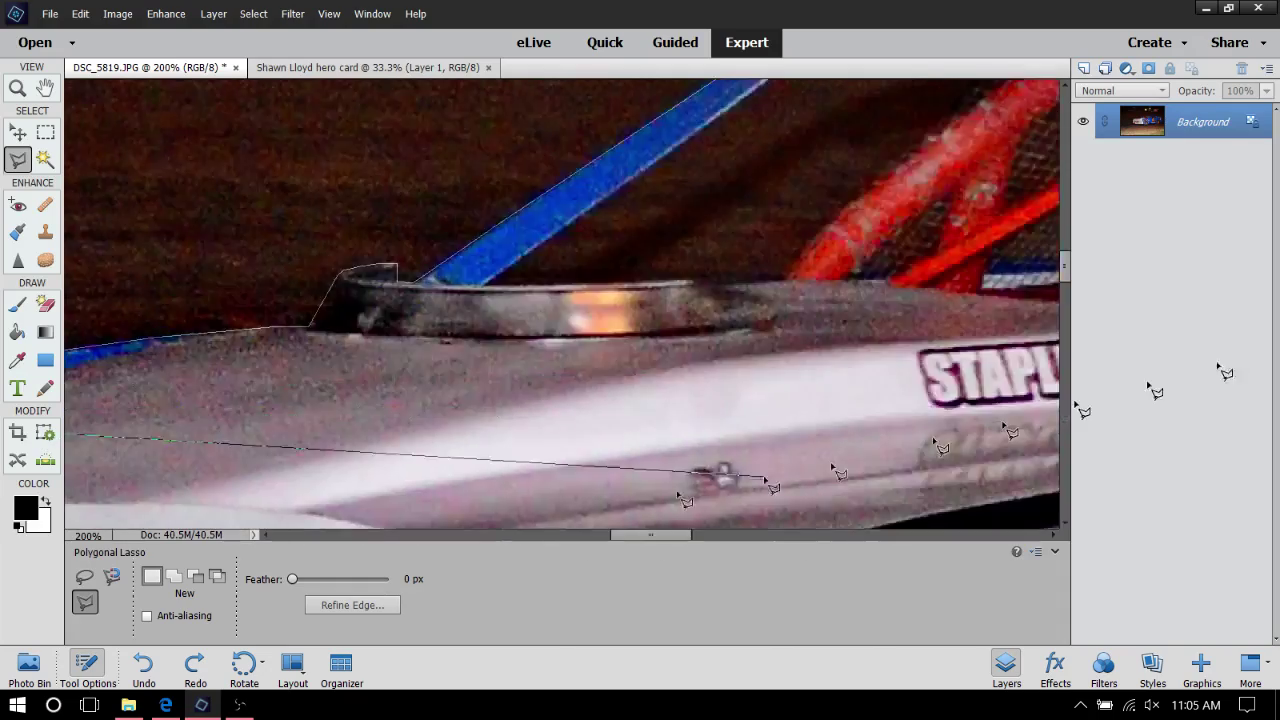
click(434, 462)
click(115, 397)
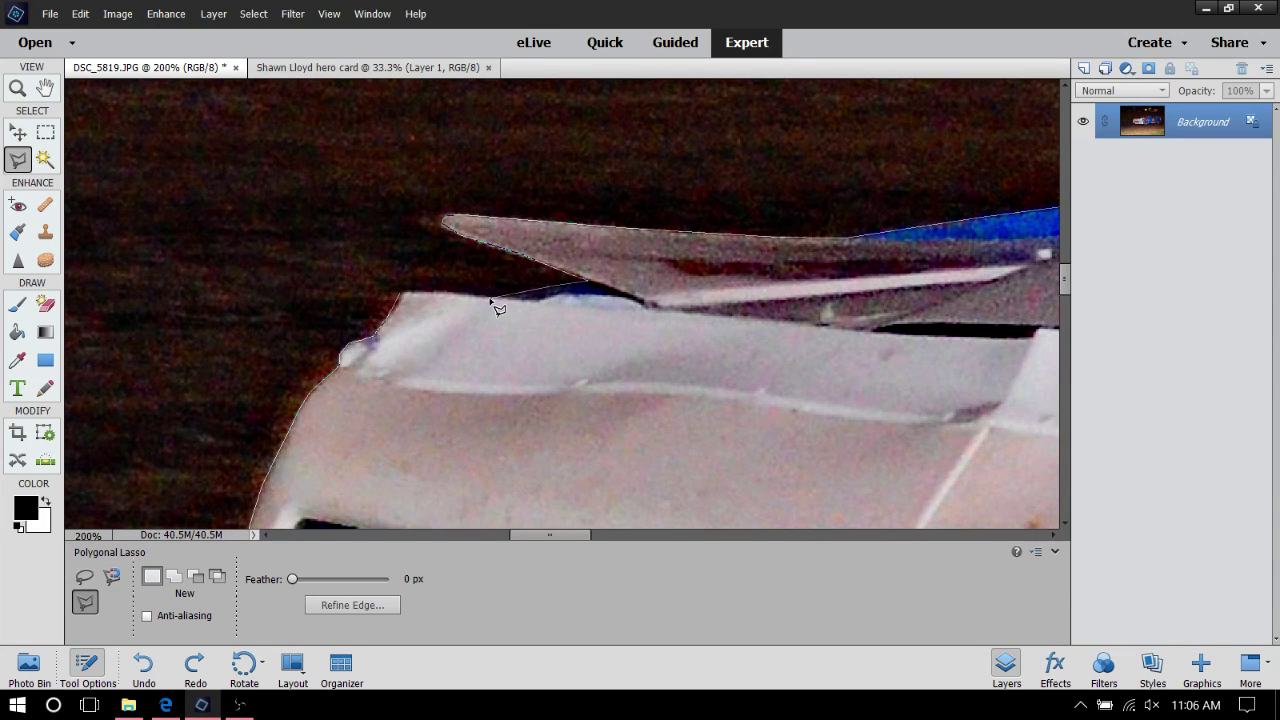
Close the outline into a car selection and zoom out to about 29% to see the whole car
click(403, 295)
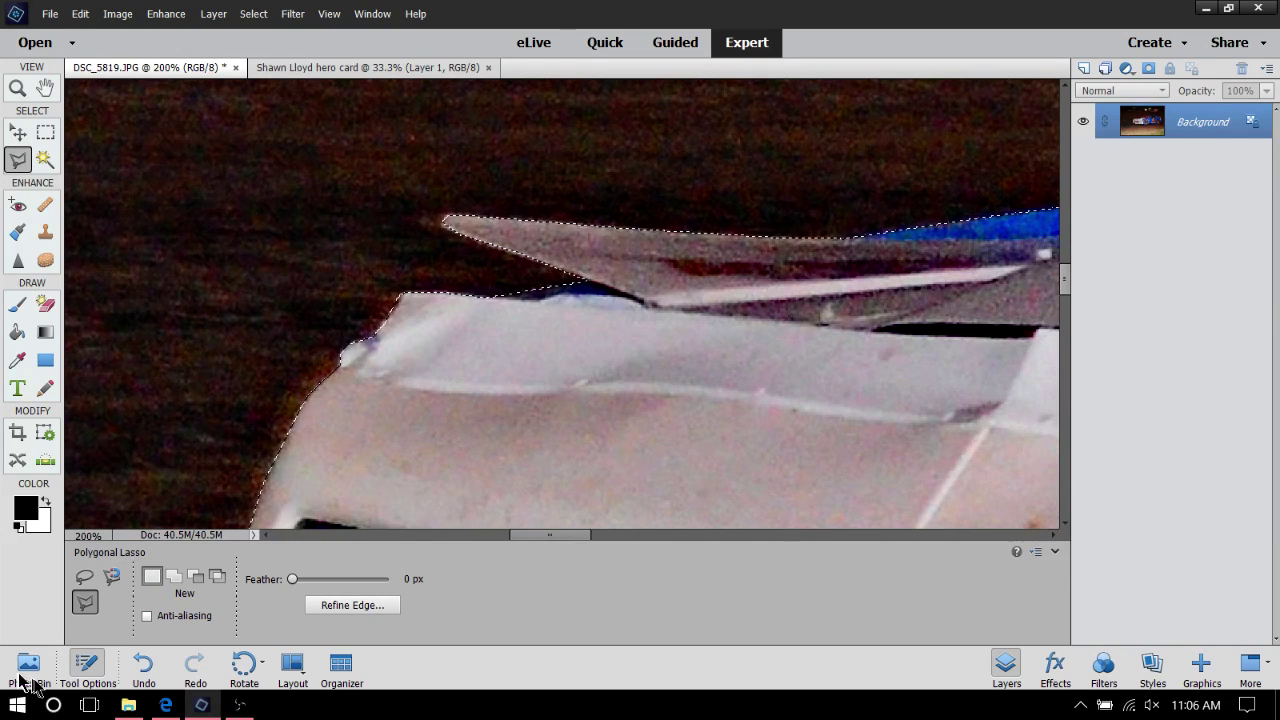
click(17, 90)
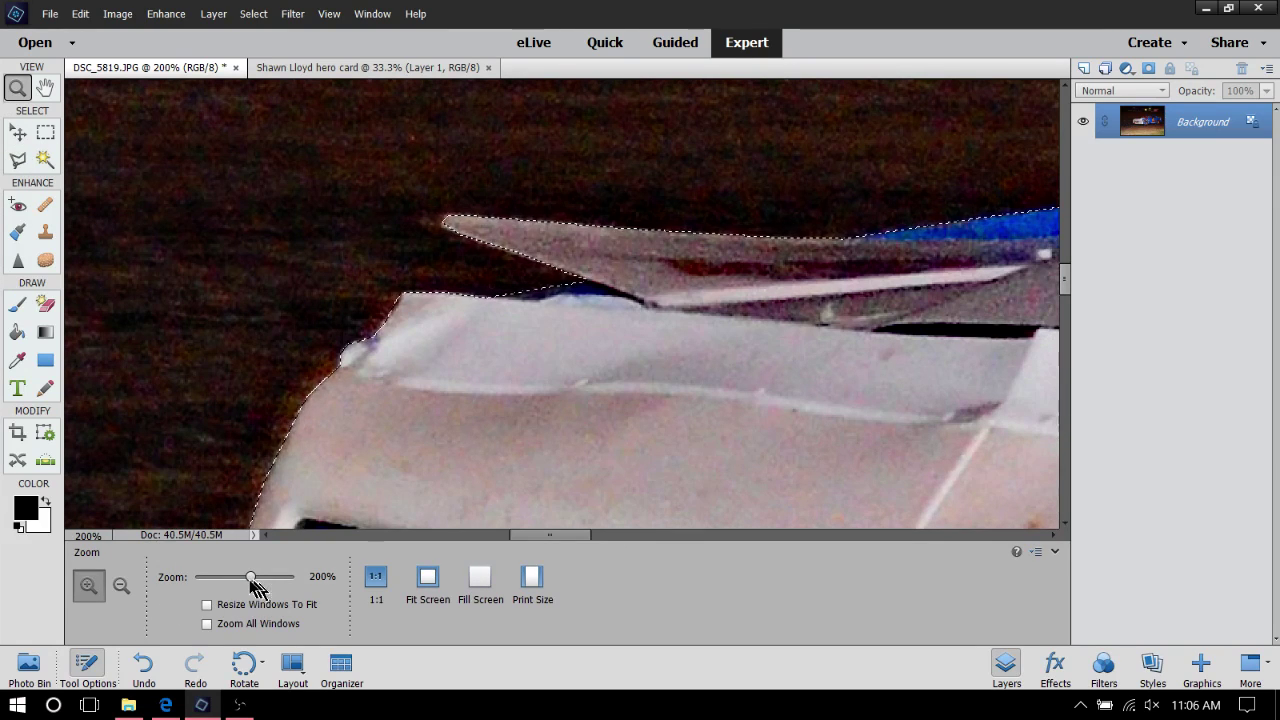
drag(251, 580, 208, 600)
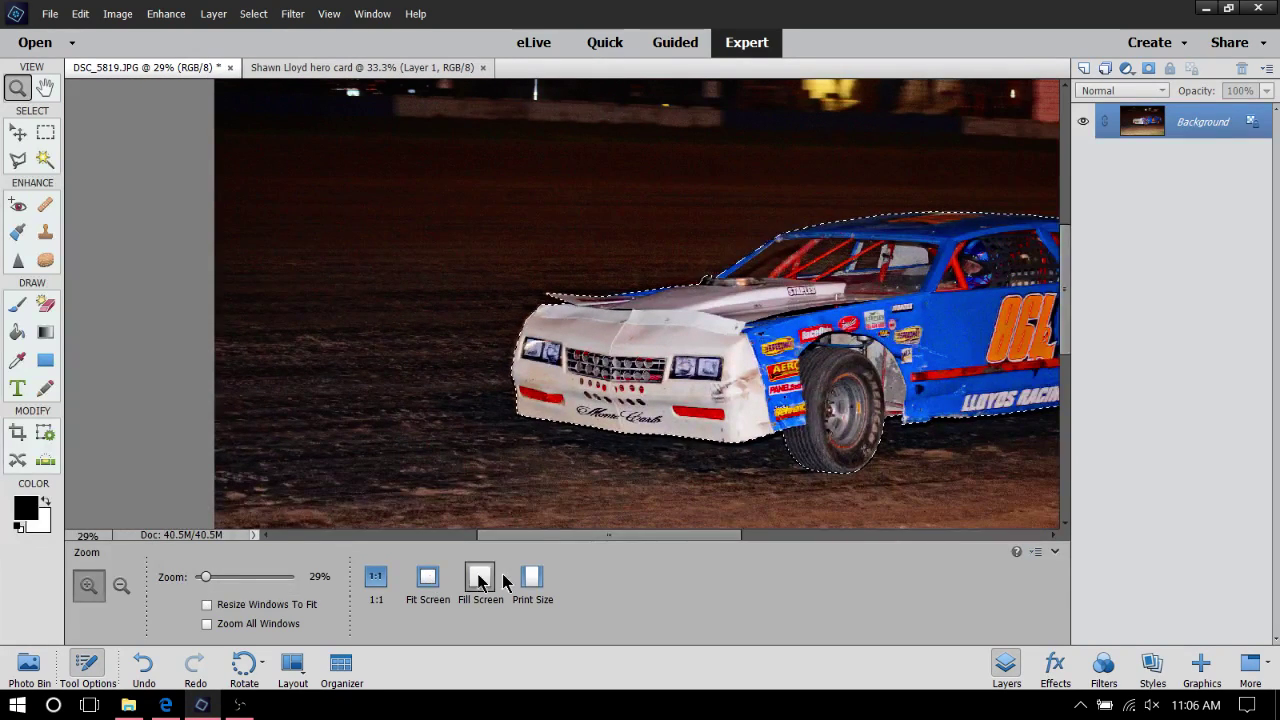
drag(551, 538, 664, 540)
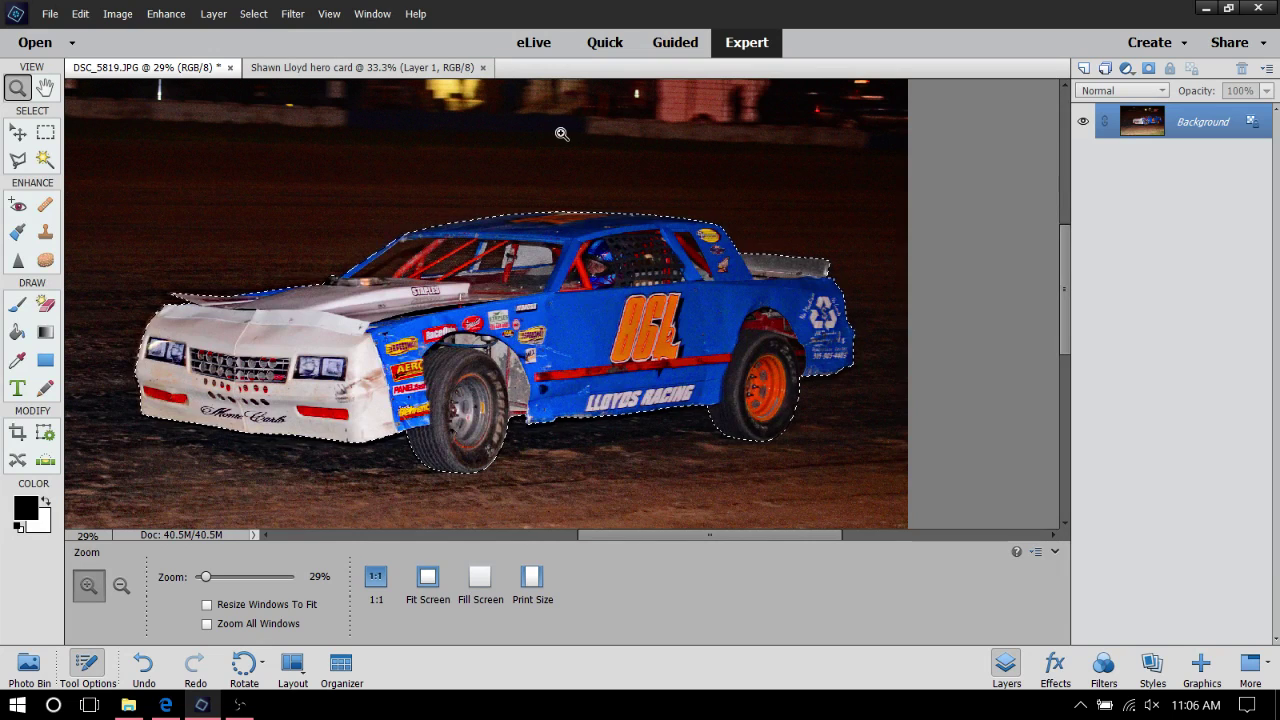
Drag the selected car from the photo onto the hero card canvas
click(17, 132)
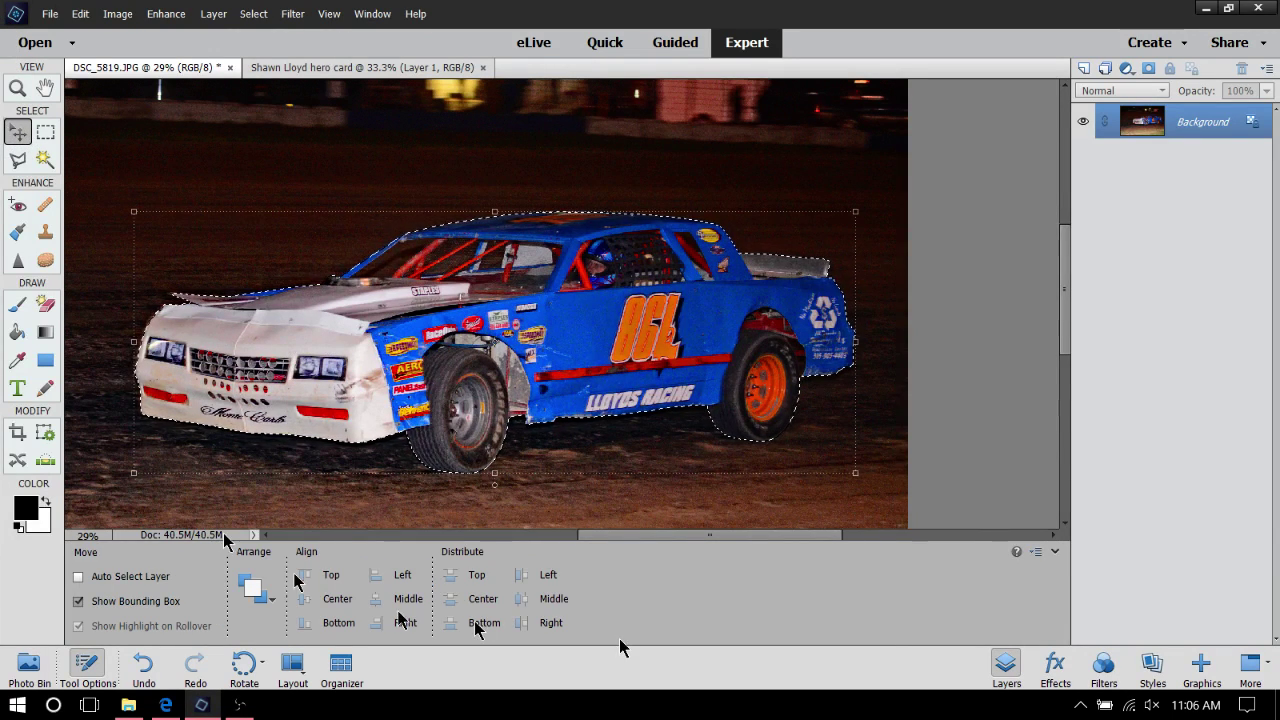
click(40, 678)
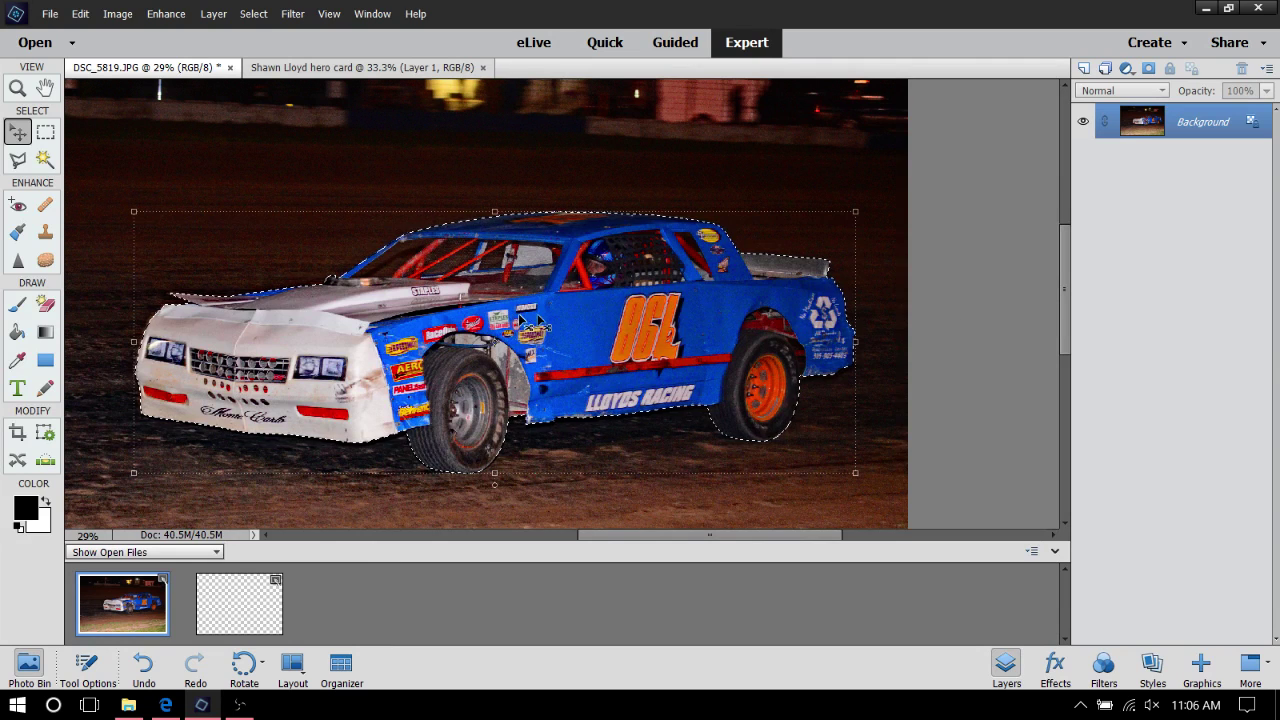
drag(582, 315, 234, 609)
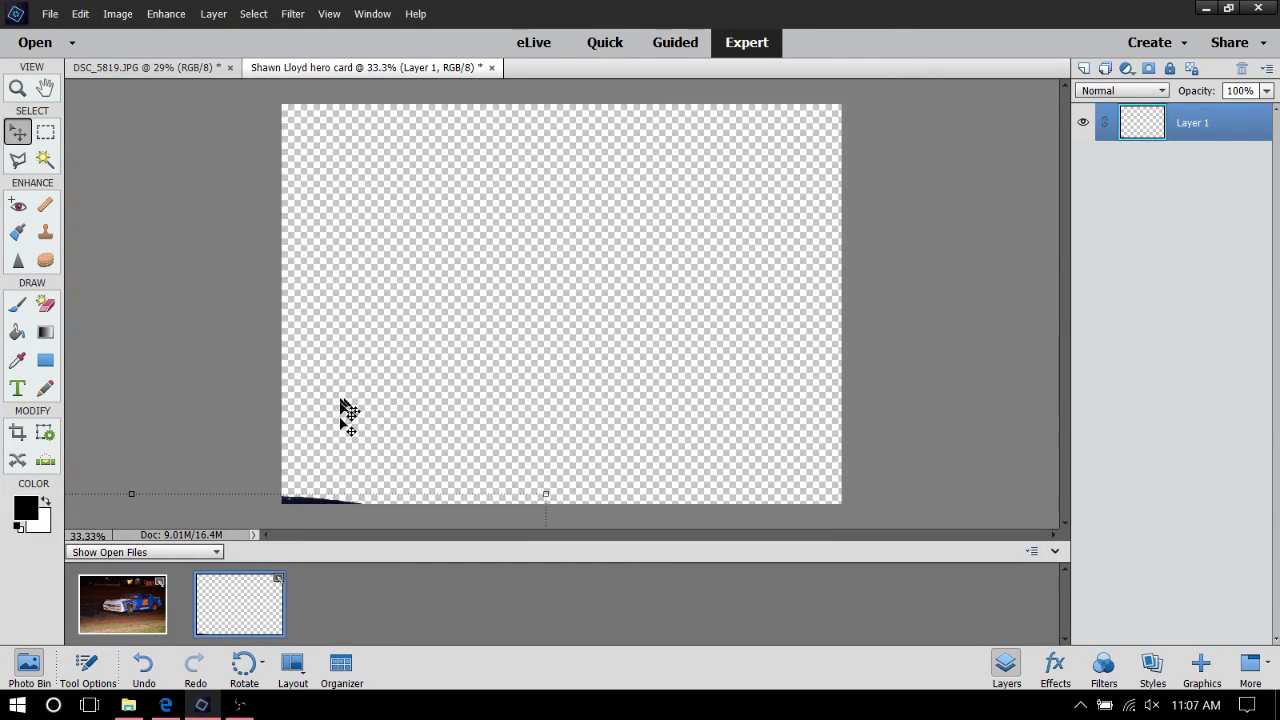
drag(311, 509, 711, 179)
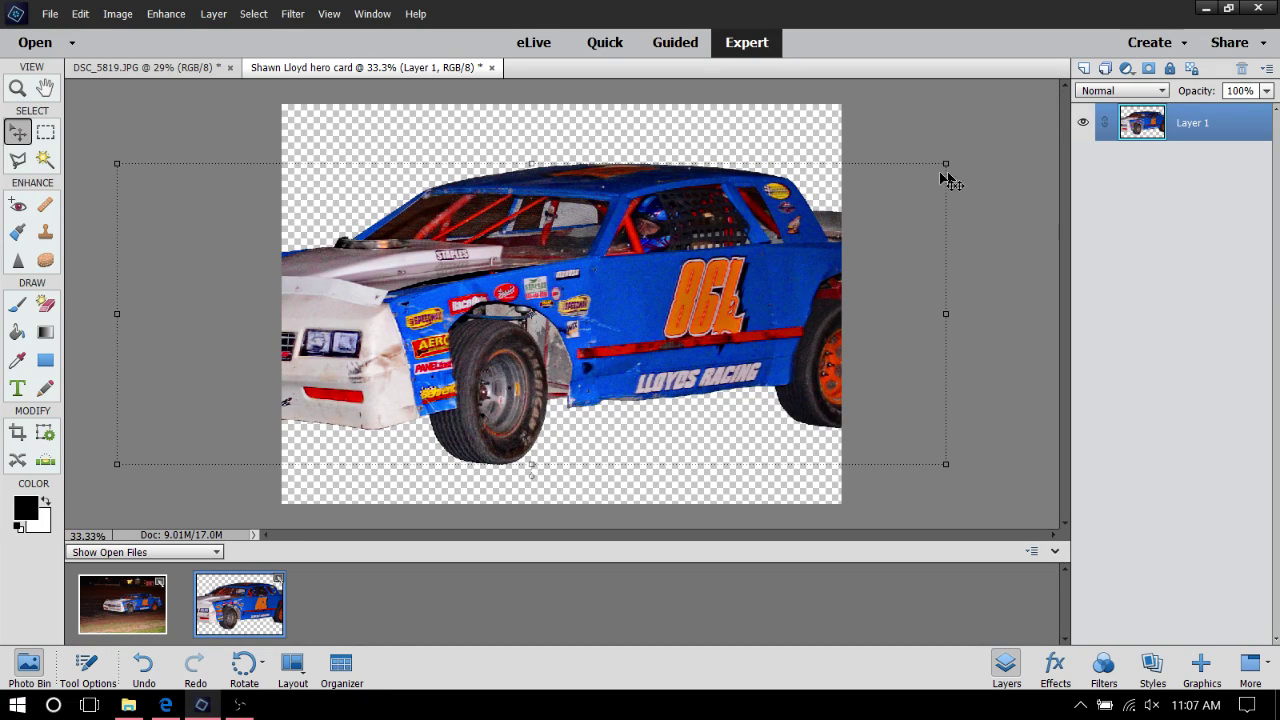
Scale the car down to about 69%, move it up and right, and commit
drag(945, 164, 690, 260)
drag(604, 338, 757, 296)
click(790, 435)
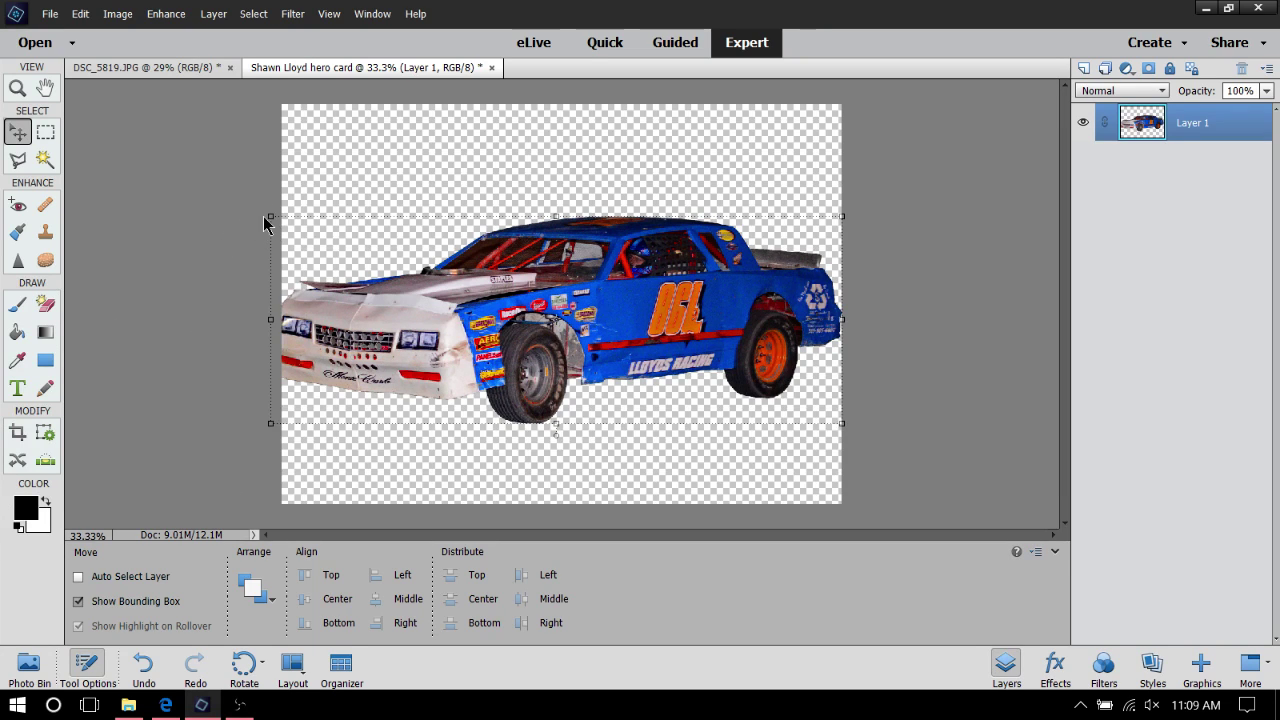
Resize the car to 88.84%, nudge it up-left to centre it, and apply the transform
click(271, 216)
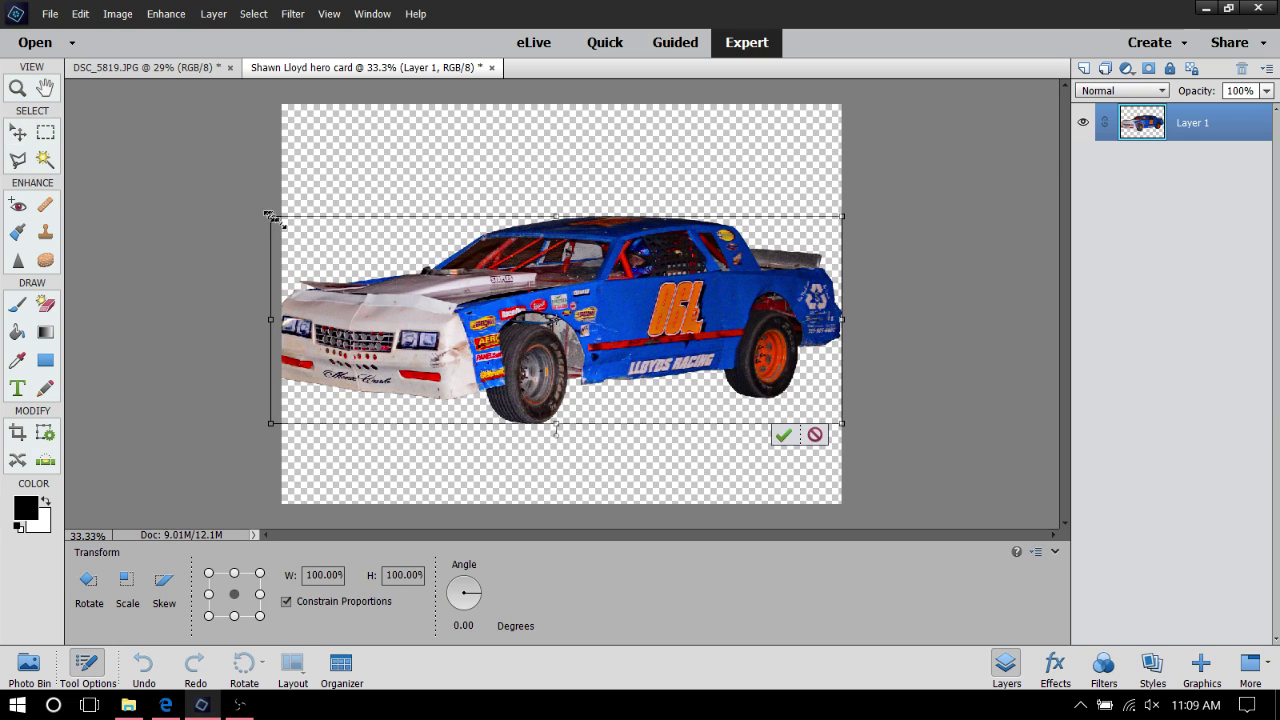
drag(268, 216, 334, 239)
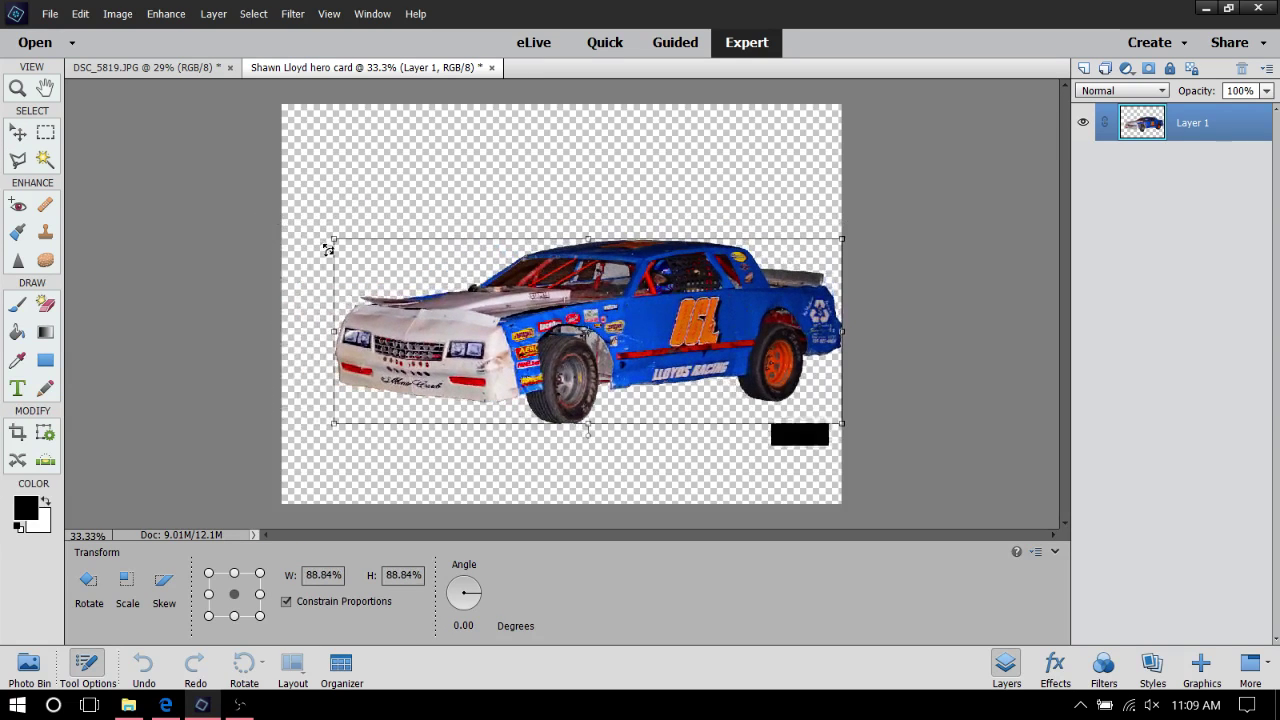
drag(800, 342, 774, 324)
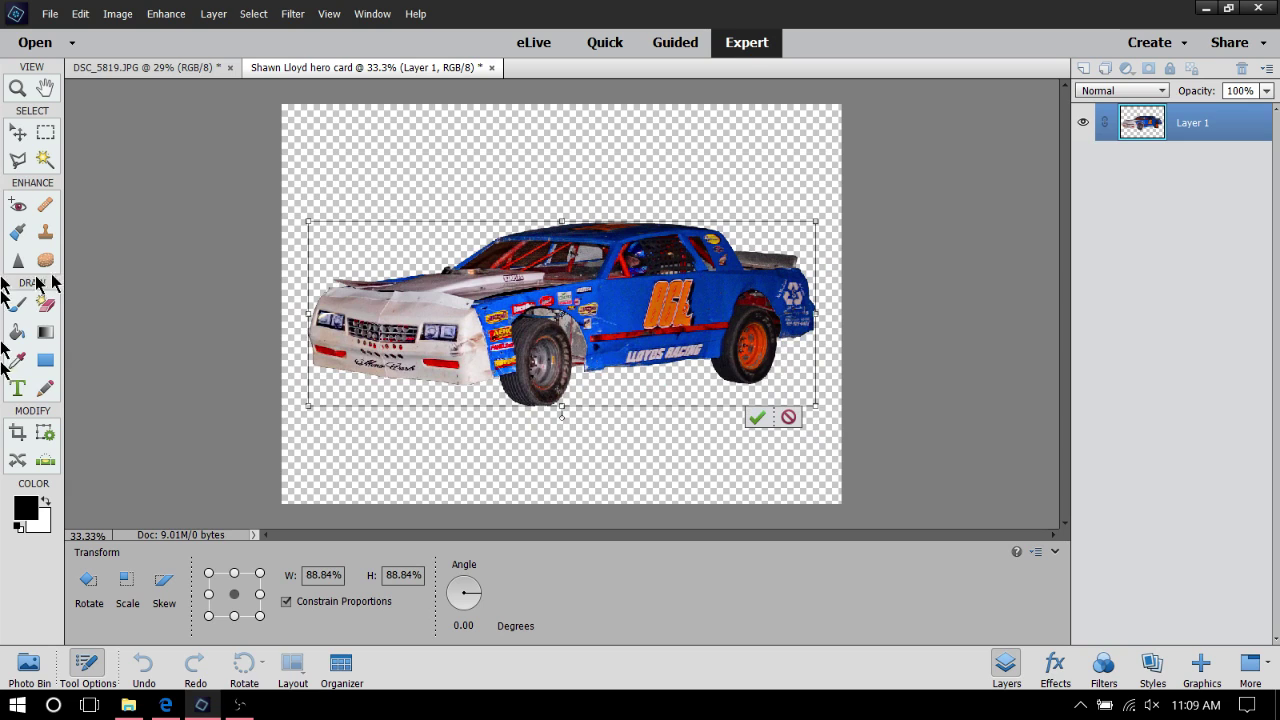
click(22, 90)
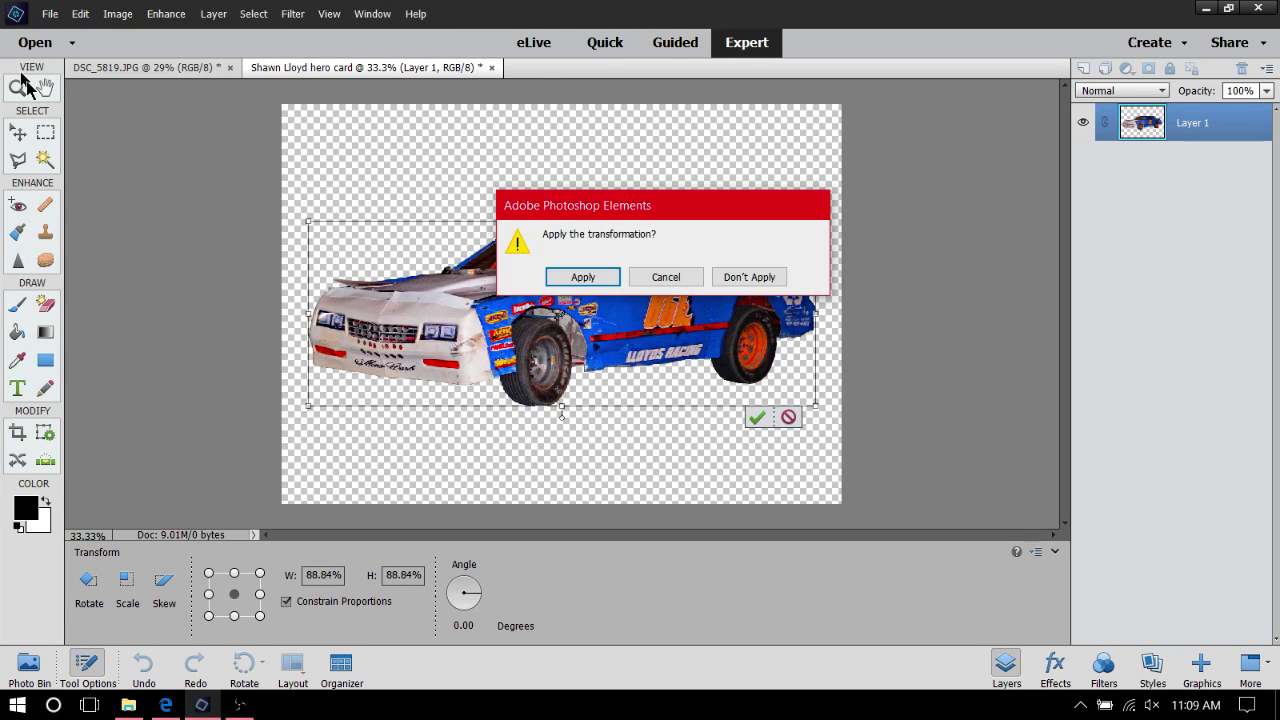
click(585, 276)
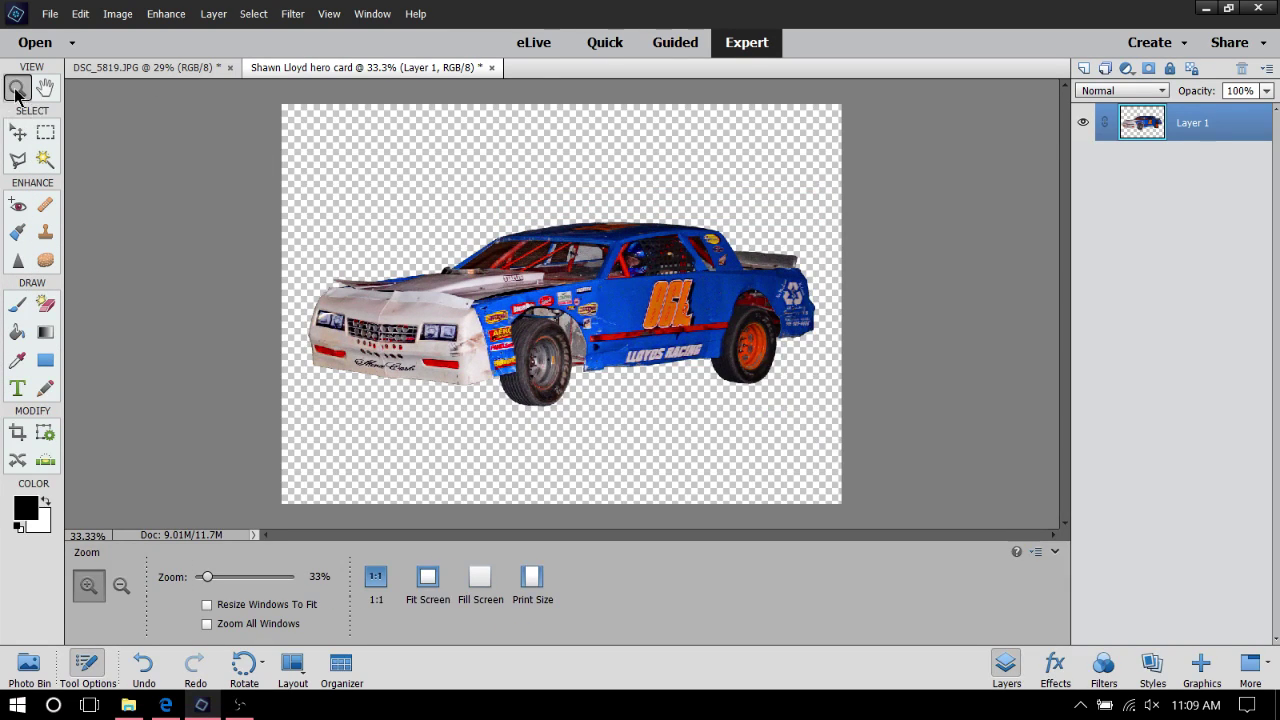
Zoom in on the car's cockpit area and scroll down toward the front window
click(508, 289)
click(508, 289)
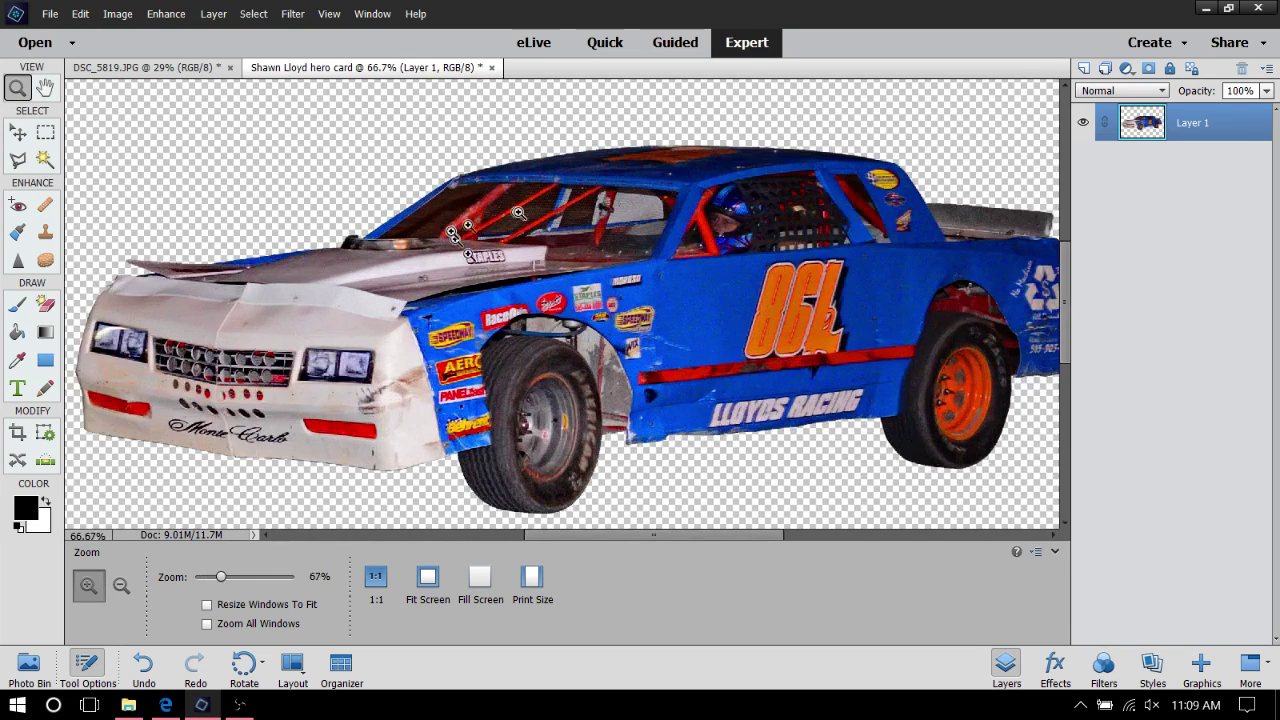
click(450, 244)
click(447, 242)
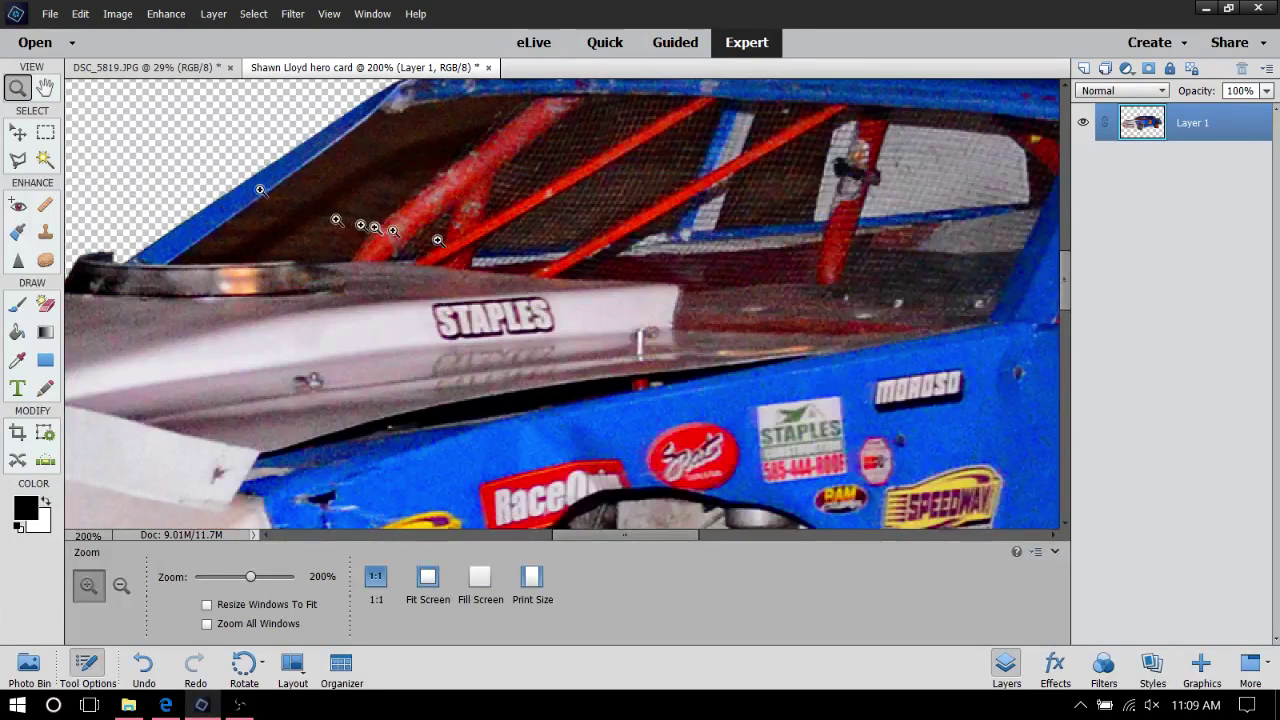
scroll(680, 371, down, 1)
scroll(680, 371, down, 10)
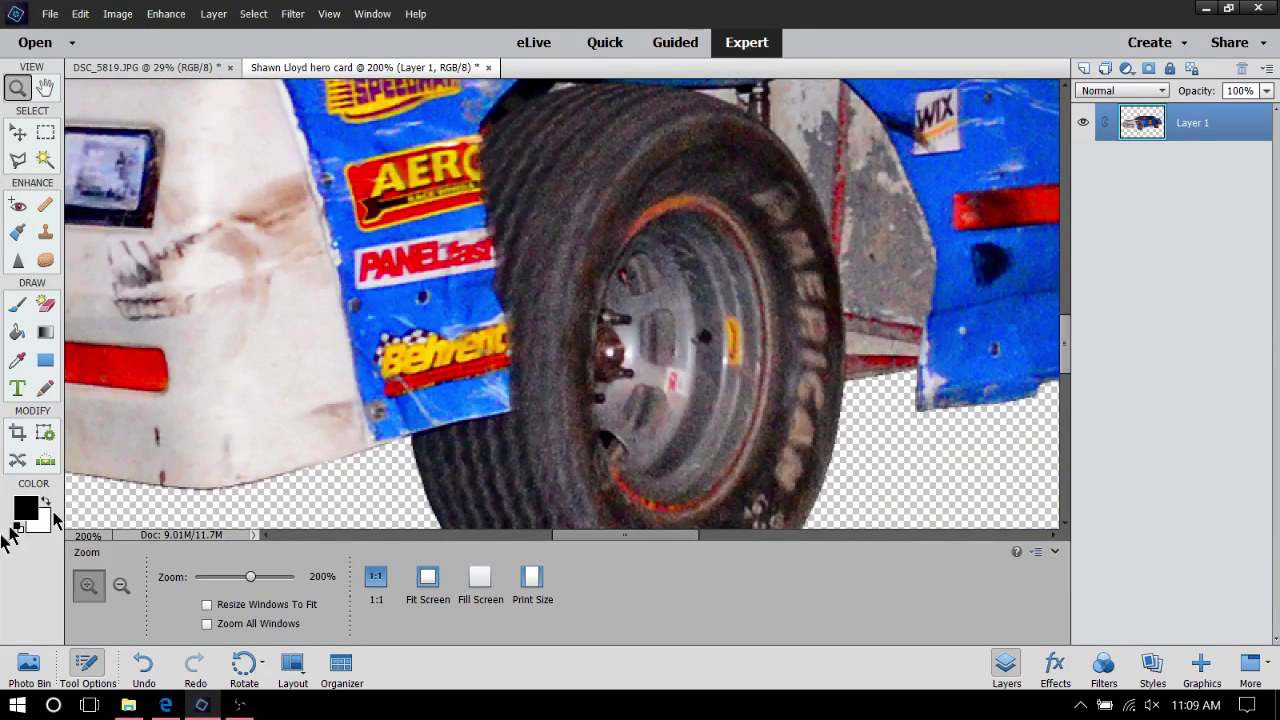
scroll(822, 457, down, 2)
scroll(822, 457, down, 2)
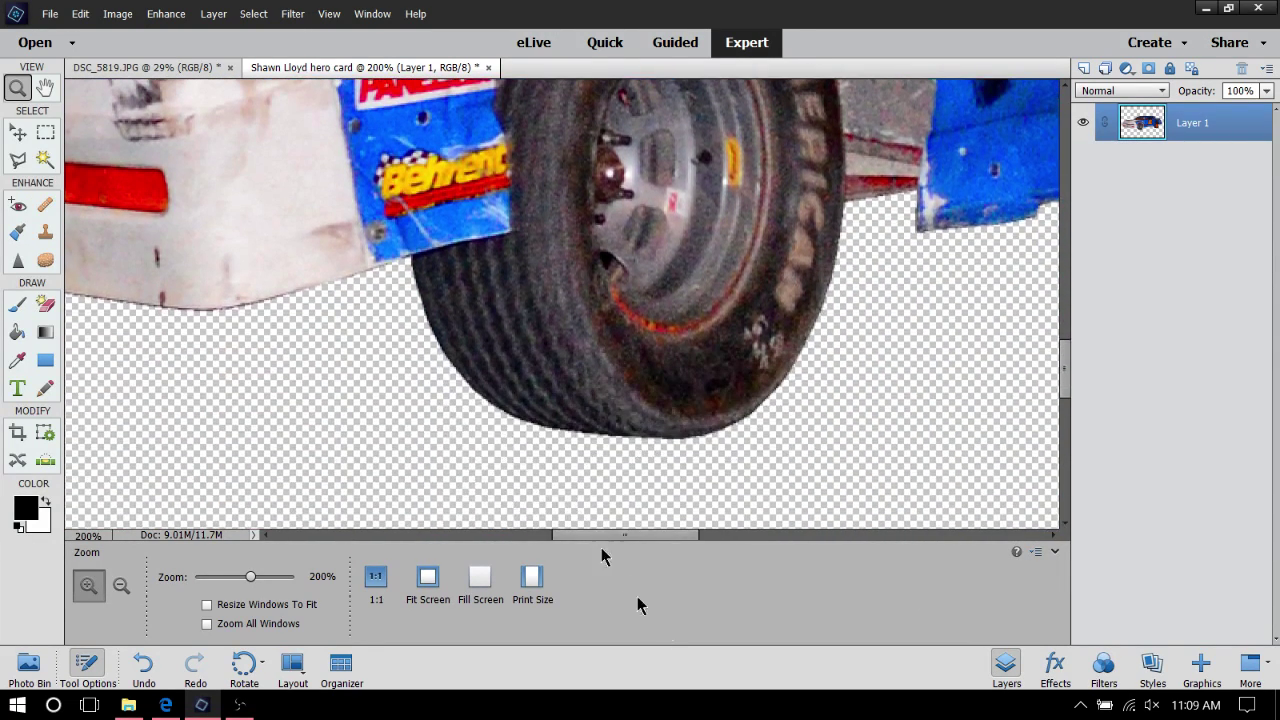
Pan to the dark front window opening and zoom in closer on it
drag(661, 540, 830, 565)
scroll(568, 310, up, 3)
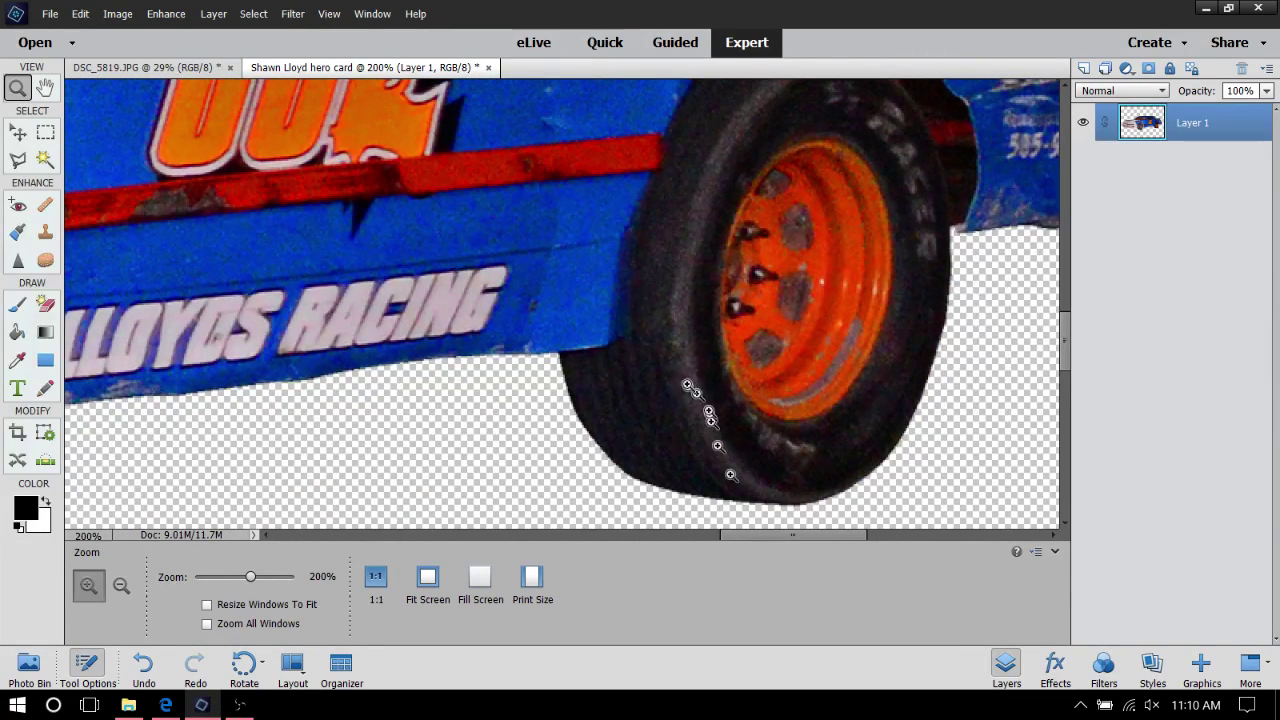
drag(792, 538, 570, 560)
scroll(571, 326, up, 10)
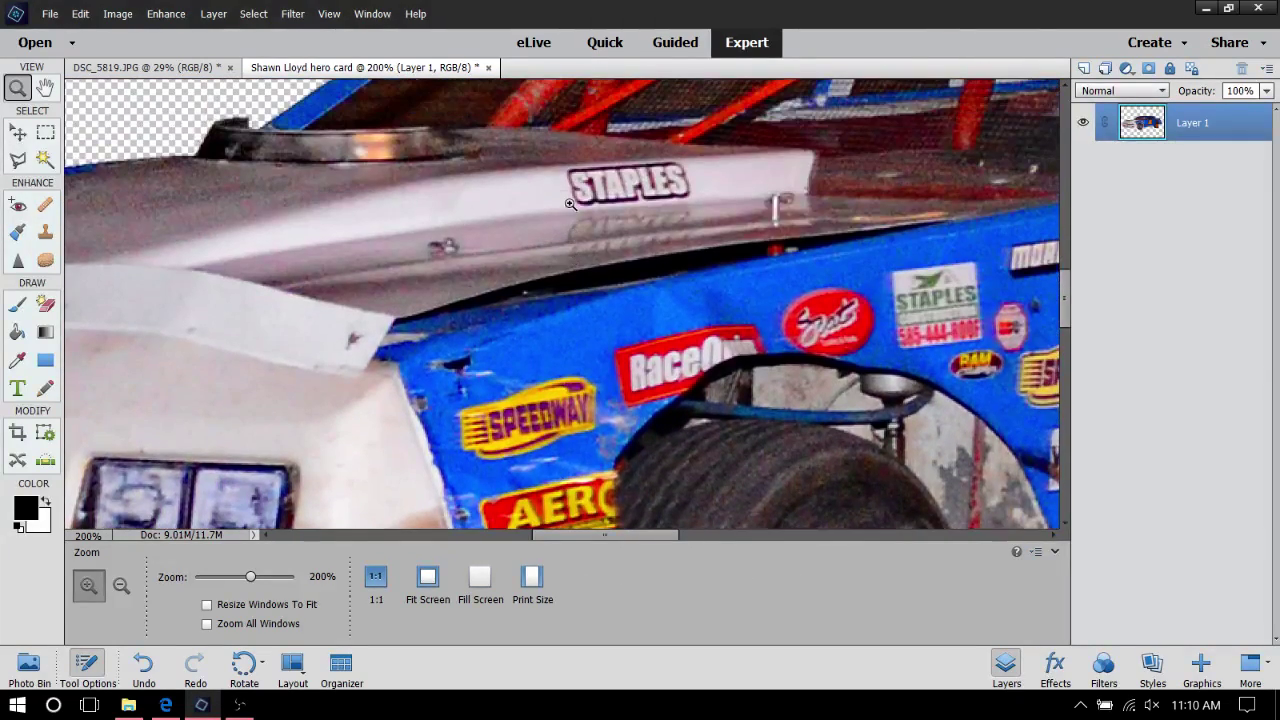
scroll(512, 176, up, 3)
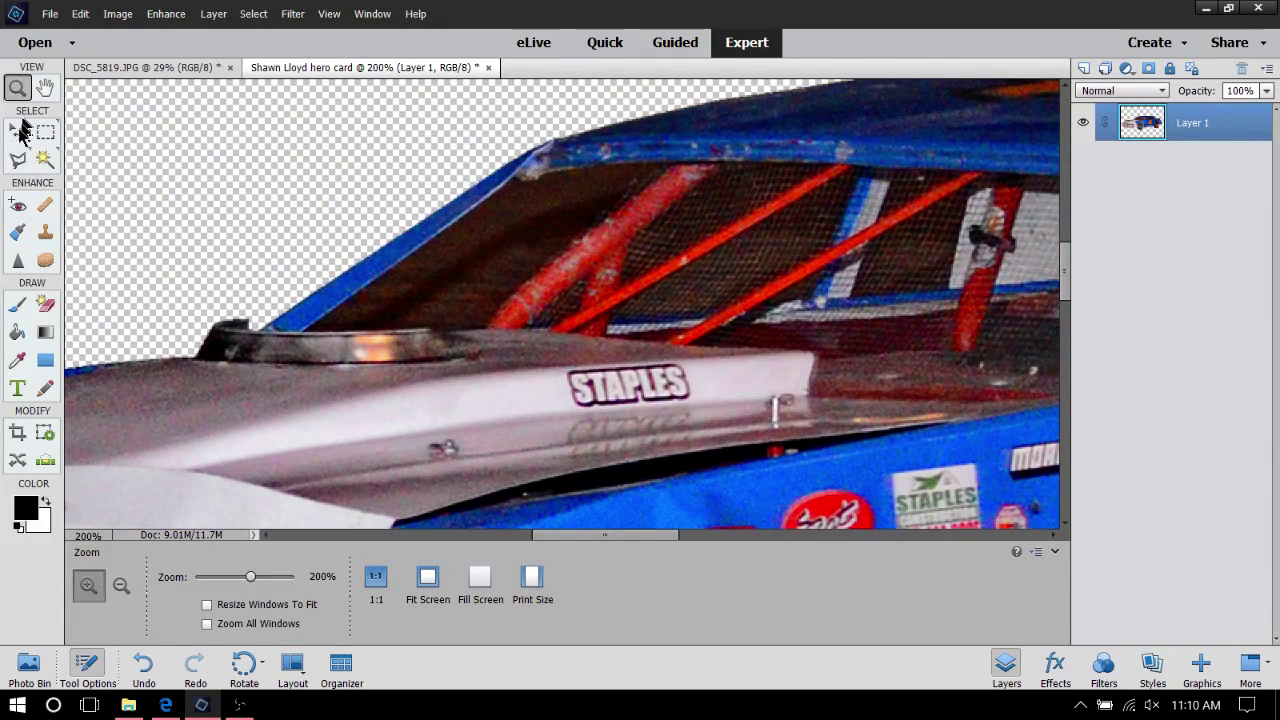
click(18, 160)
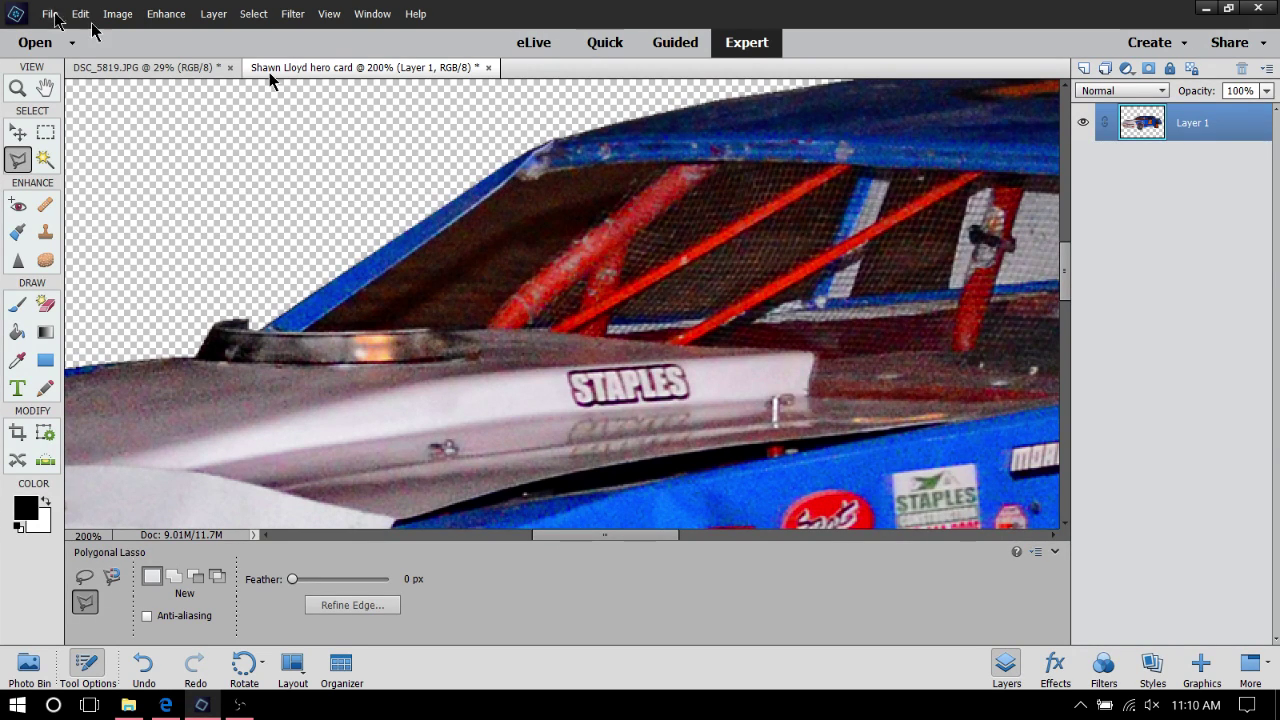
click(17, 88)
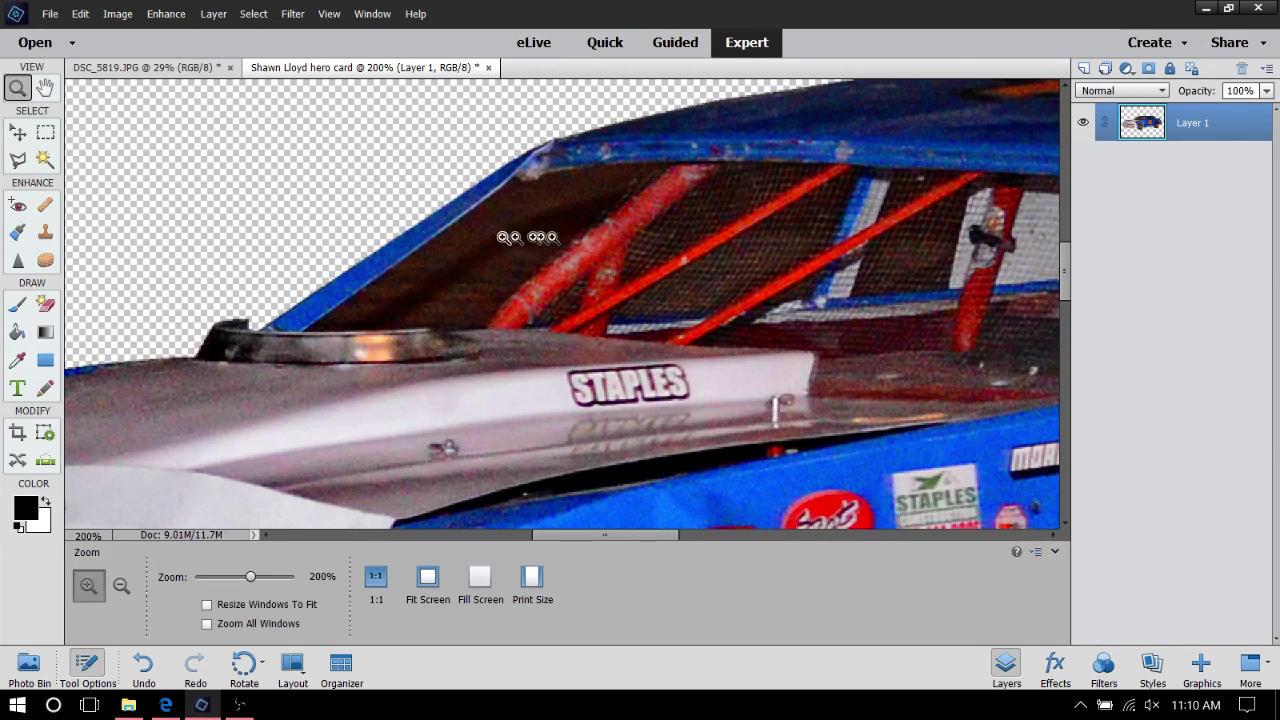
click(573, 289)
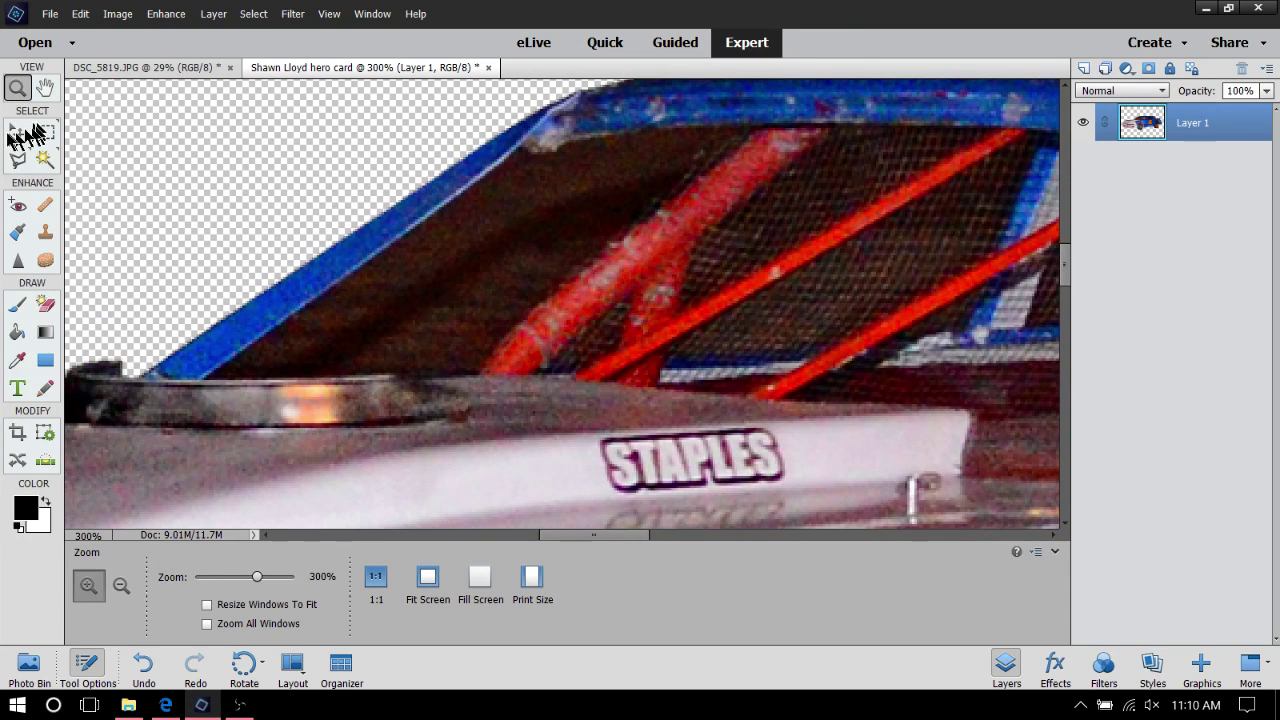
With the Polygonal Lasso, outline the window from its top edge along the roll bar, lower rim and pillar
click(19, 134)
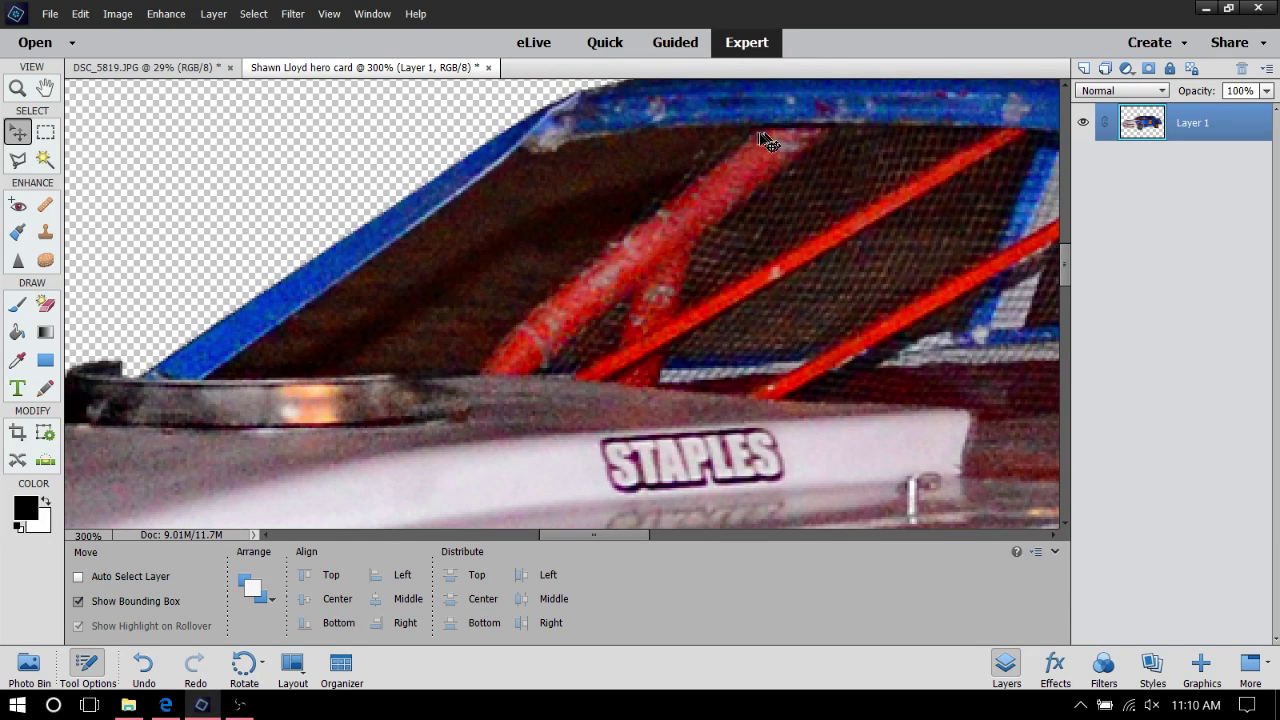
click(20, 161)
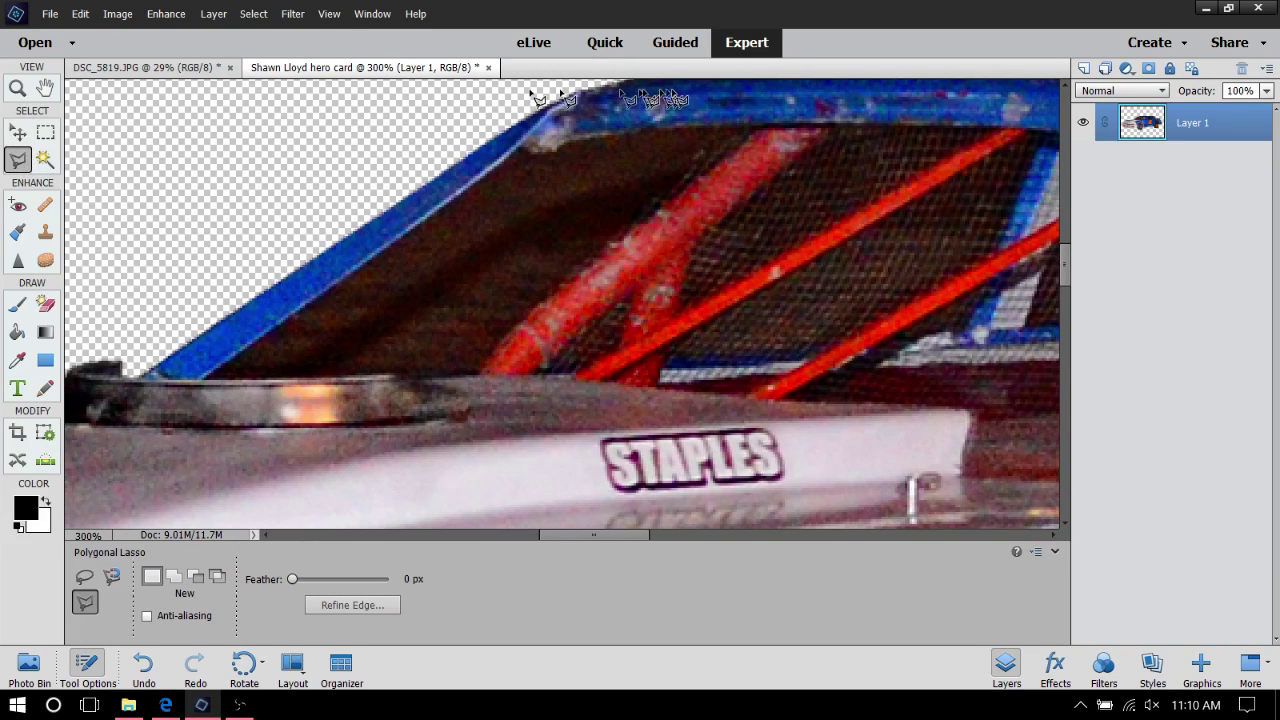
click(755, 129)
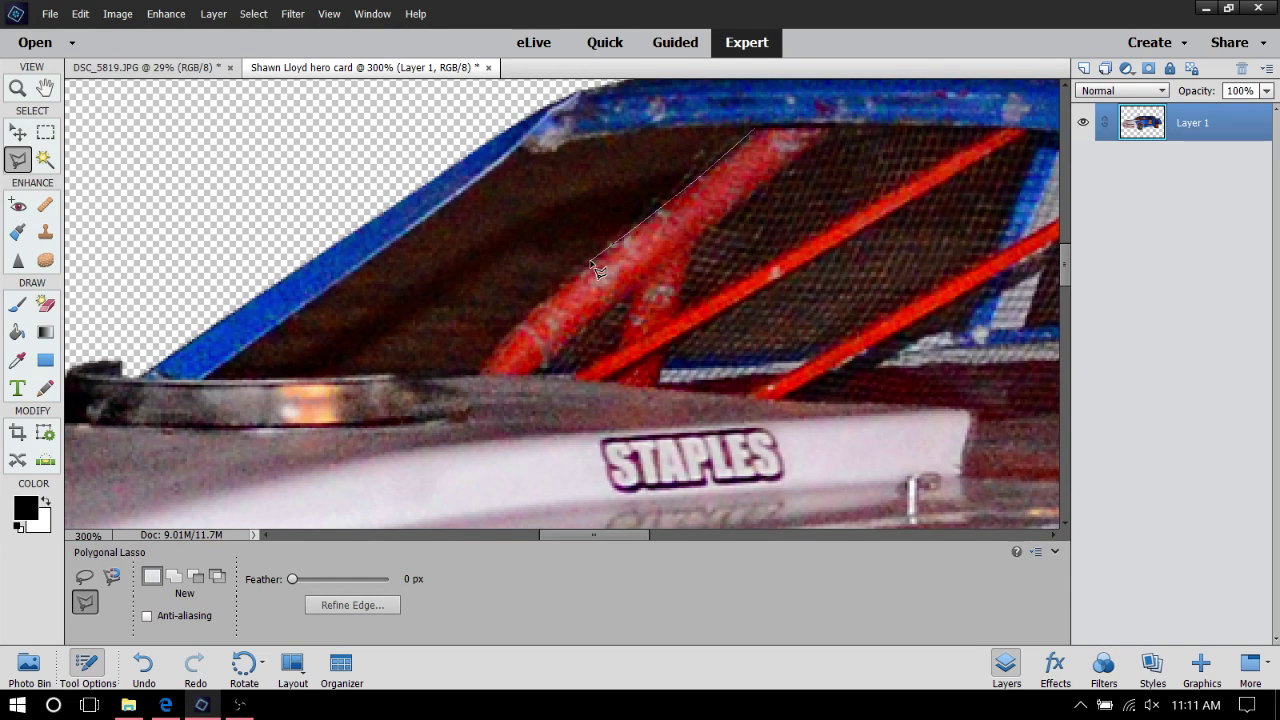
click(530, 311)
click(479, 377)
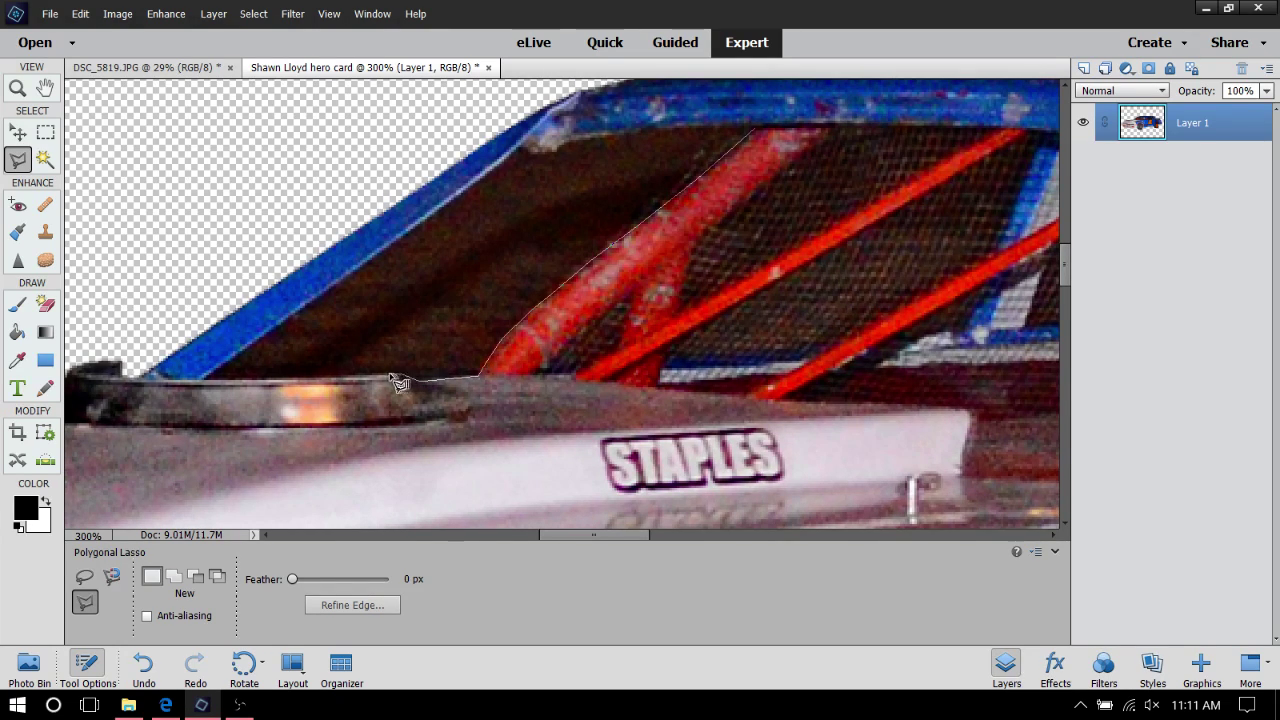
click(392, 377)
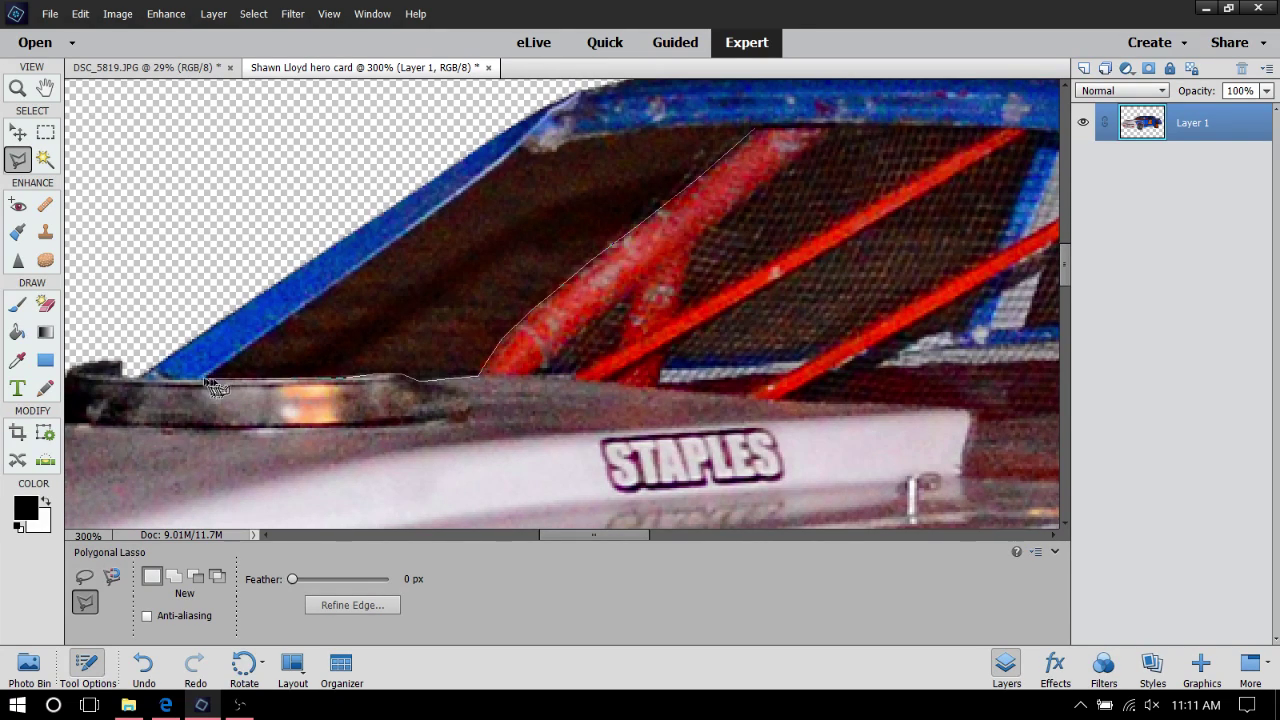
click(207, 383)
click(389, 245)
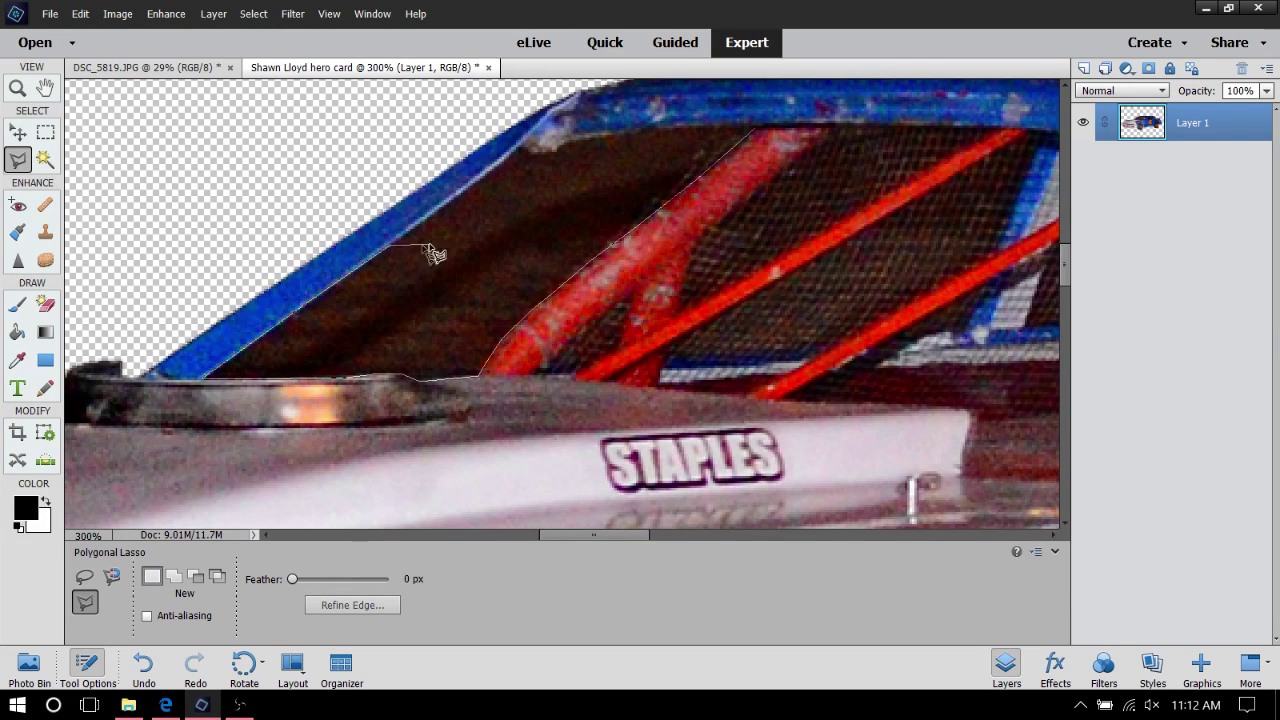
Add another Polygonal Lasso point along the blue pillar edge of the window outline
click(482, 178)
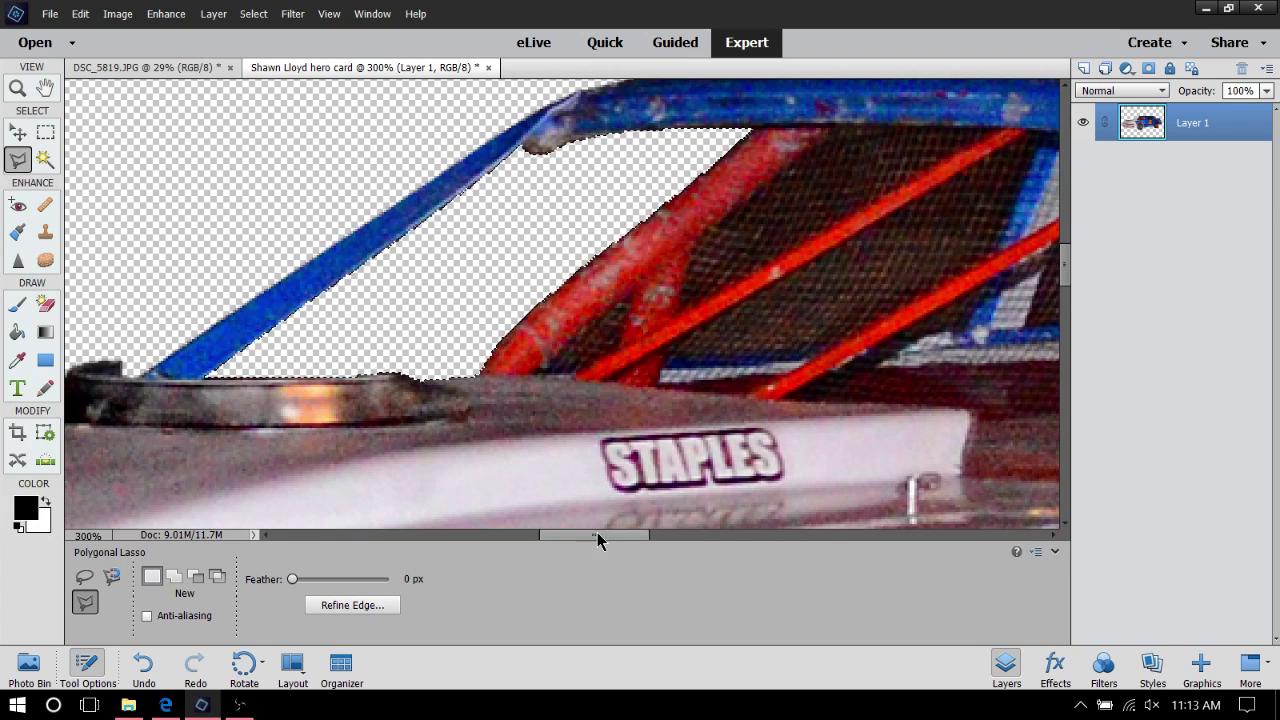
Scroll right and down, then add a lasso point along the rear wheel-arch edge
drag(597, 534, 660, 548)
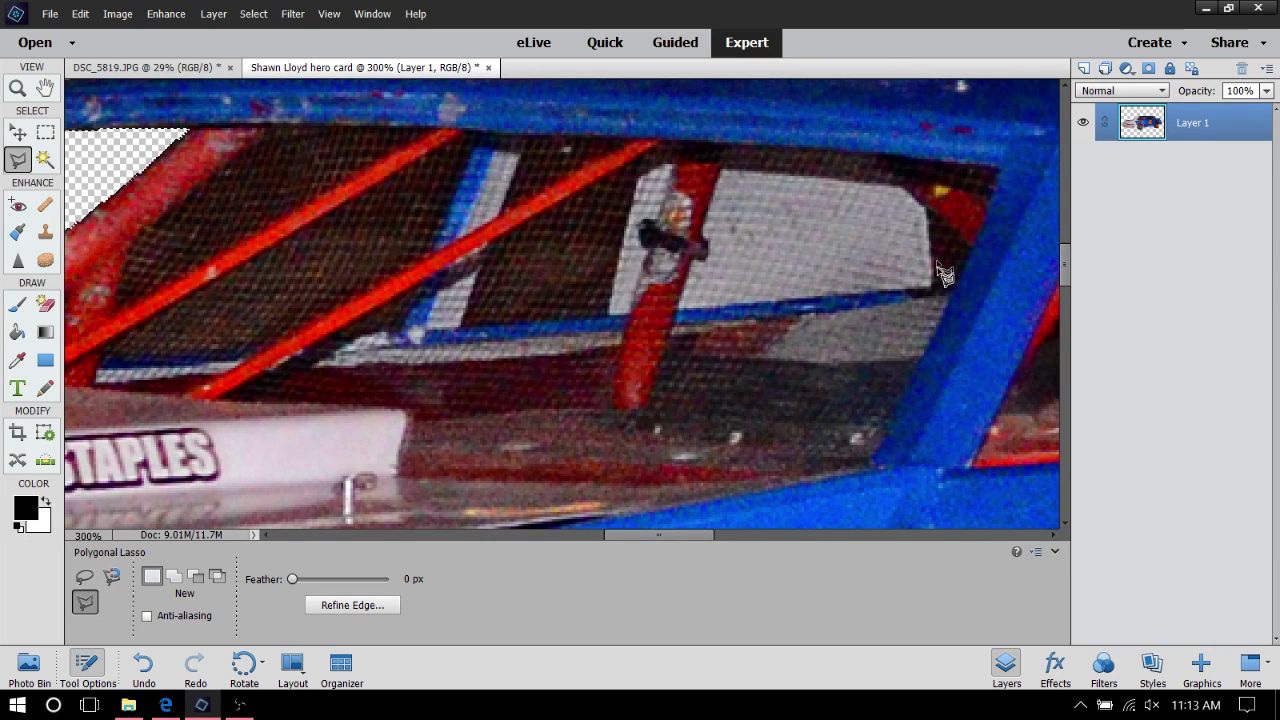
drag(640, 534, 762, 546)
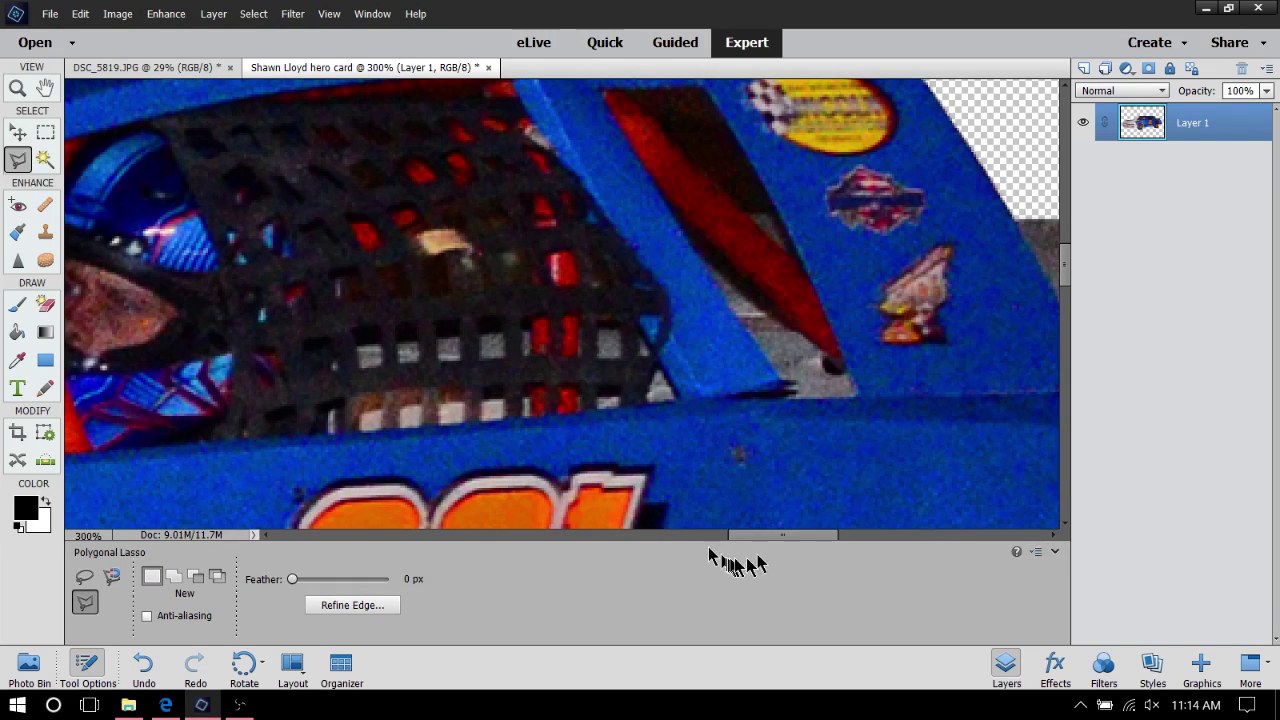
drag(782, 538, 862, 538)
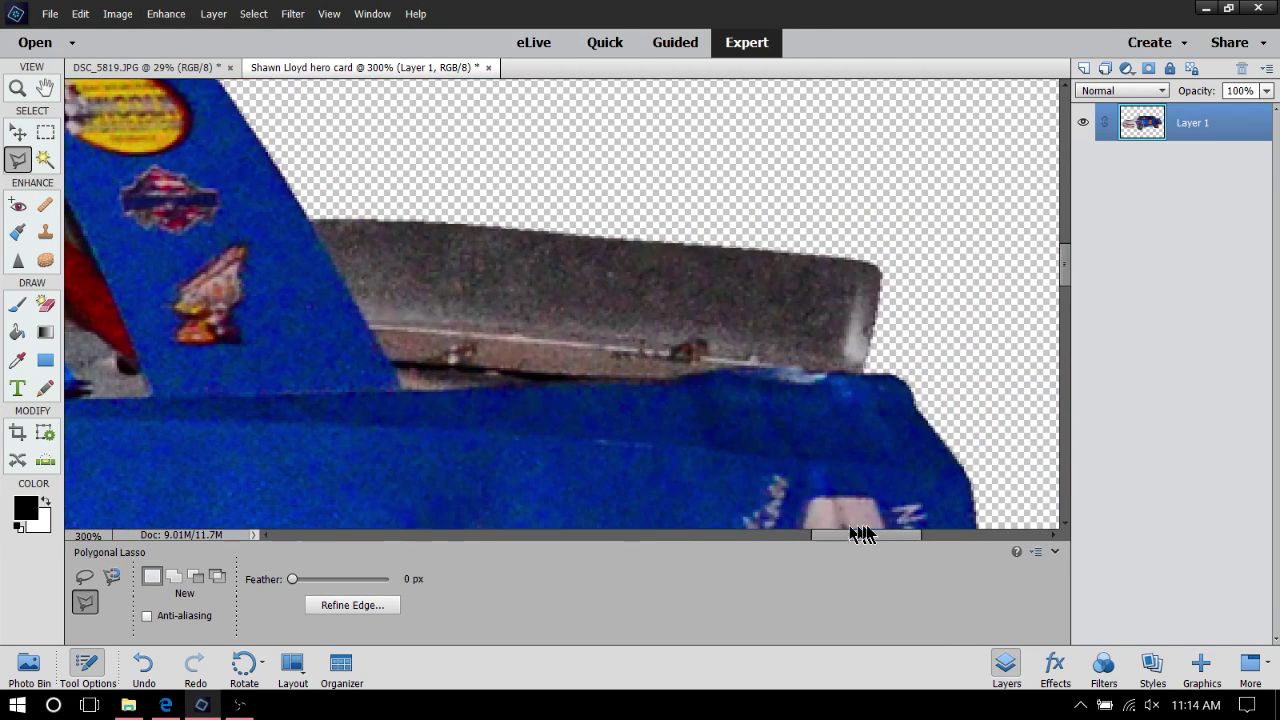
scroll(543, 355, down, 3)
scroll(543, 355, down, 5)
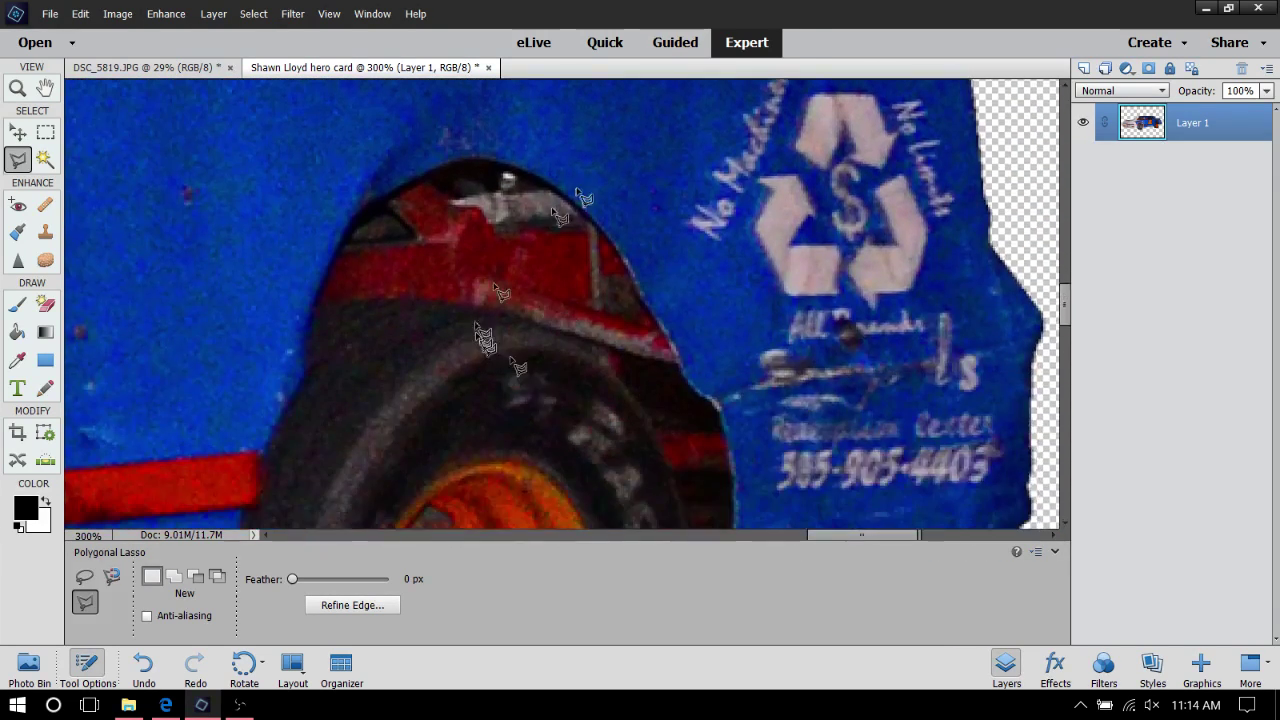
scroll(600, 310, down, 3)
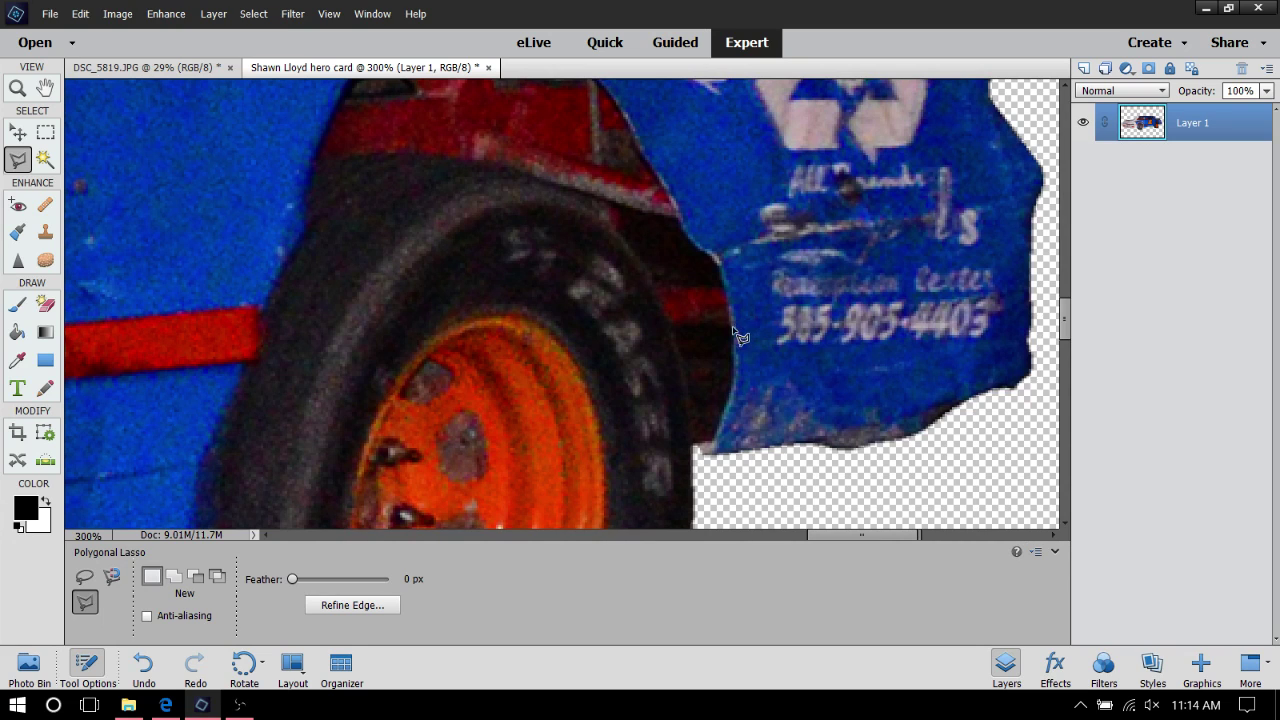
click(691, 280)
Scroll back left and up to bring the side window and roll cage into view
drag(863, 534, 640, 540)
scroll(660, 100, up, 8)
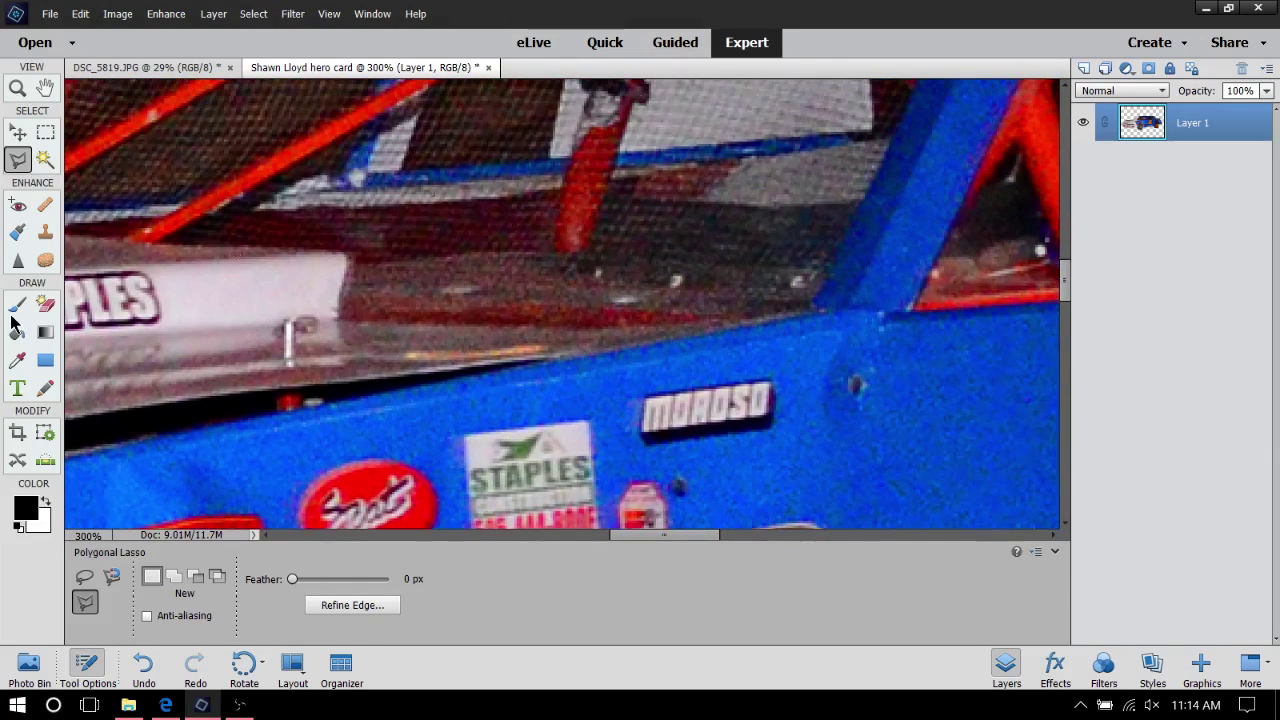
scroll(230, 190, up, 6)
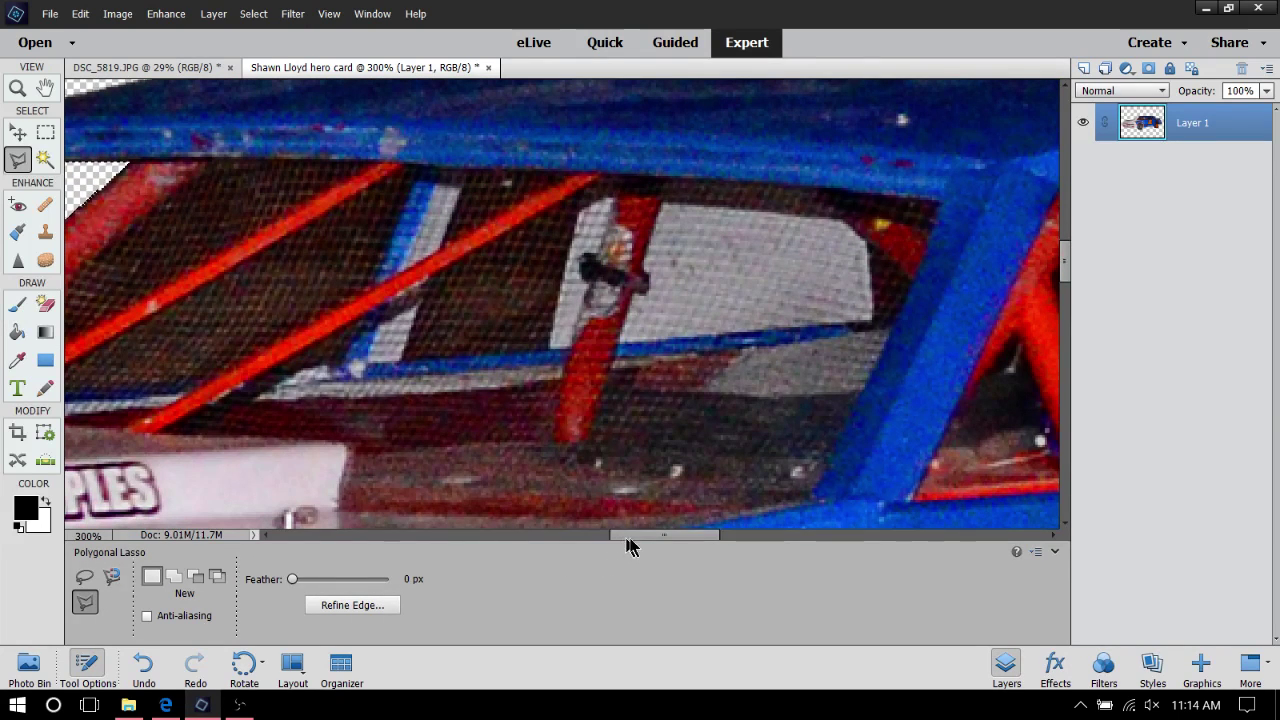
drag(627, 544, 594, 543)
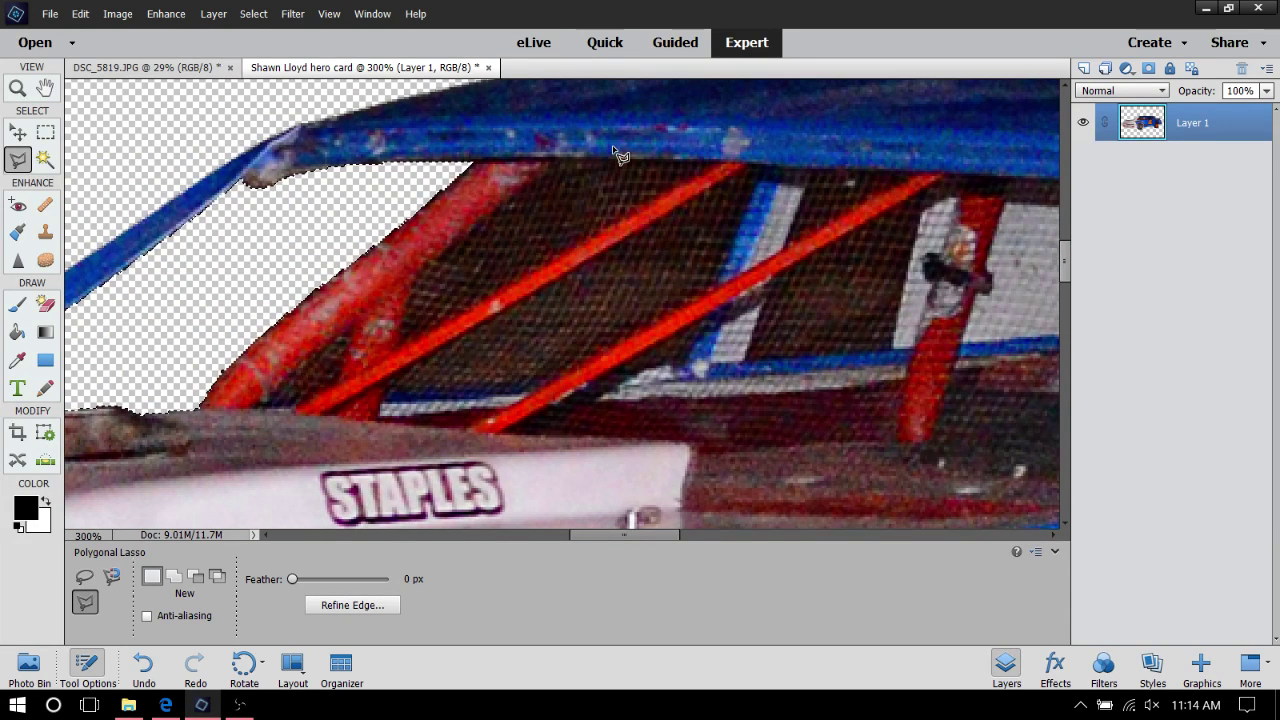
Outline the small triangular gap between the red roll-cage tubes and delete it to transparency
click(343, 333)
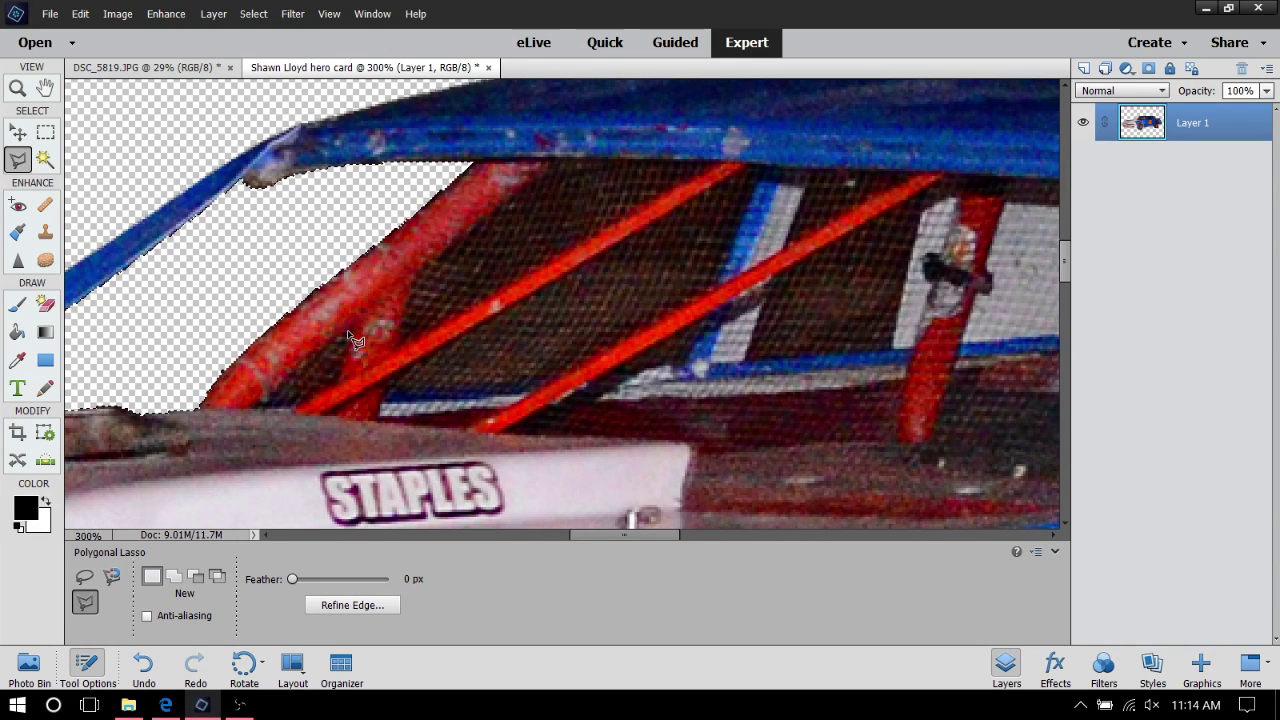
click(288, 385)
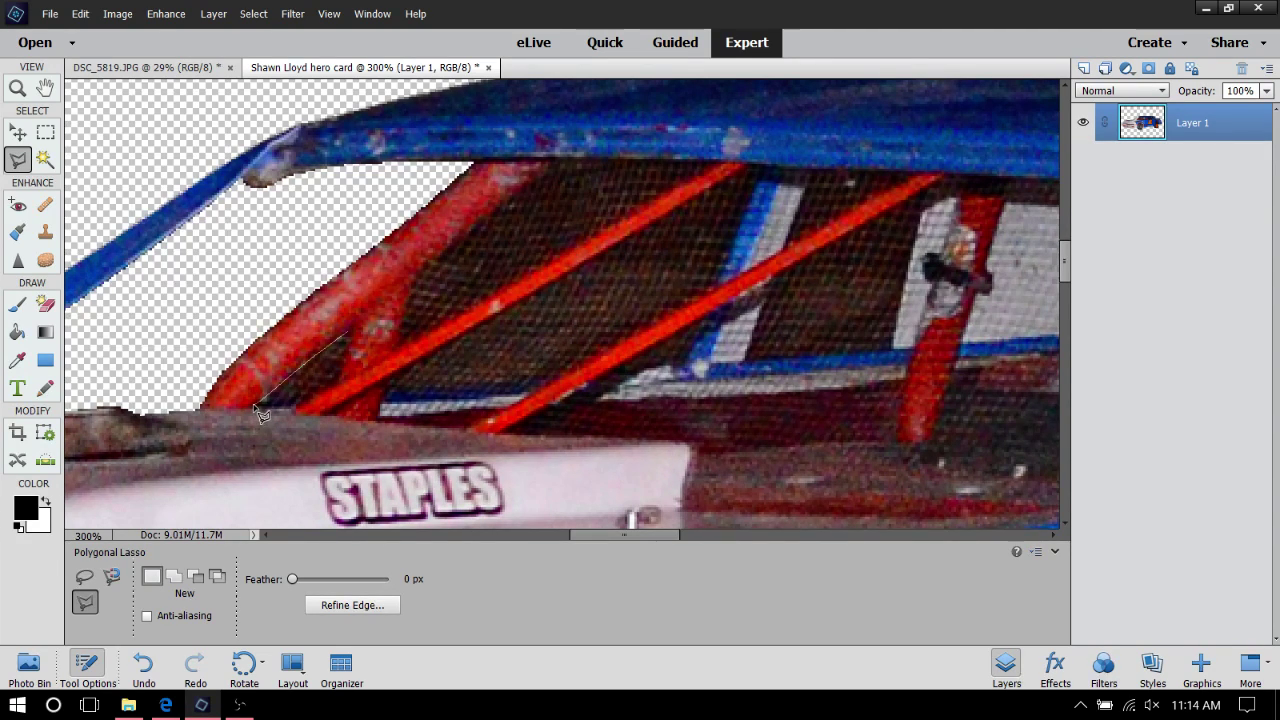
click(256, 407)
click(352, 340)
key(Delete)
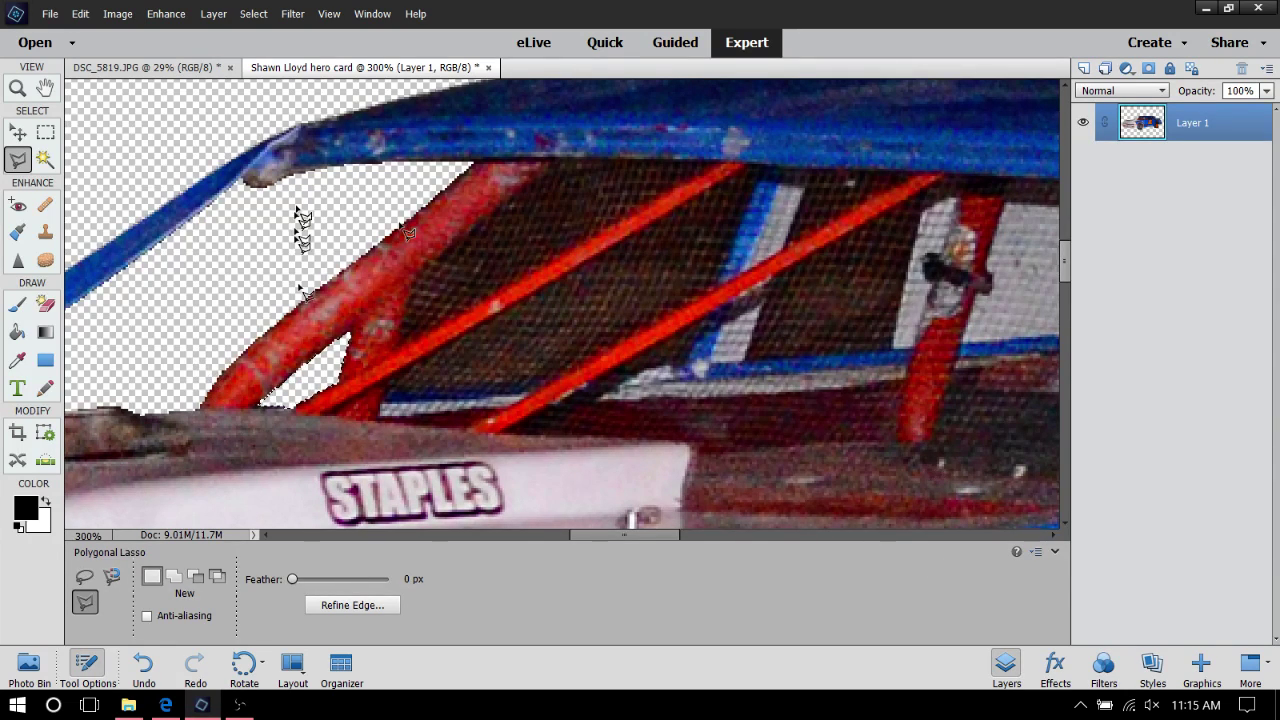
Begin a lasso outline of the opening between the left red tubes, up to the tube's top
click(401, 348)
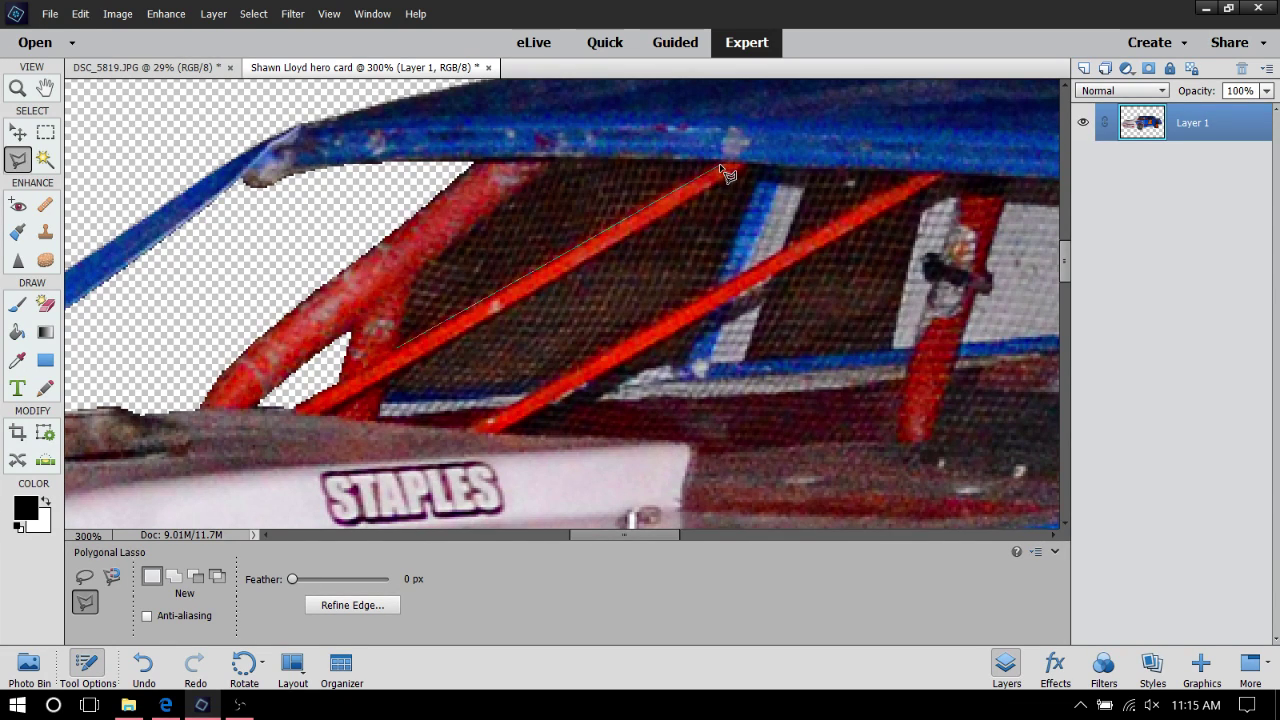
click(720, 164)
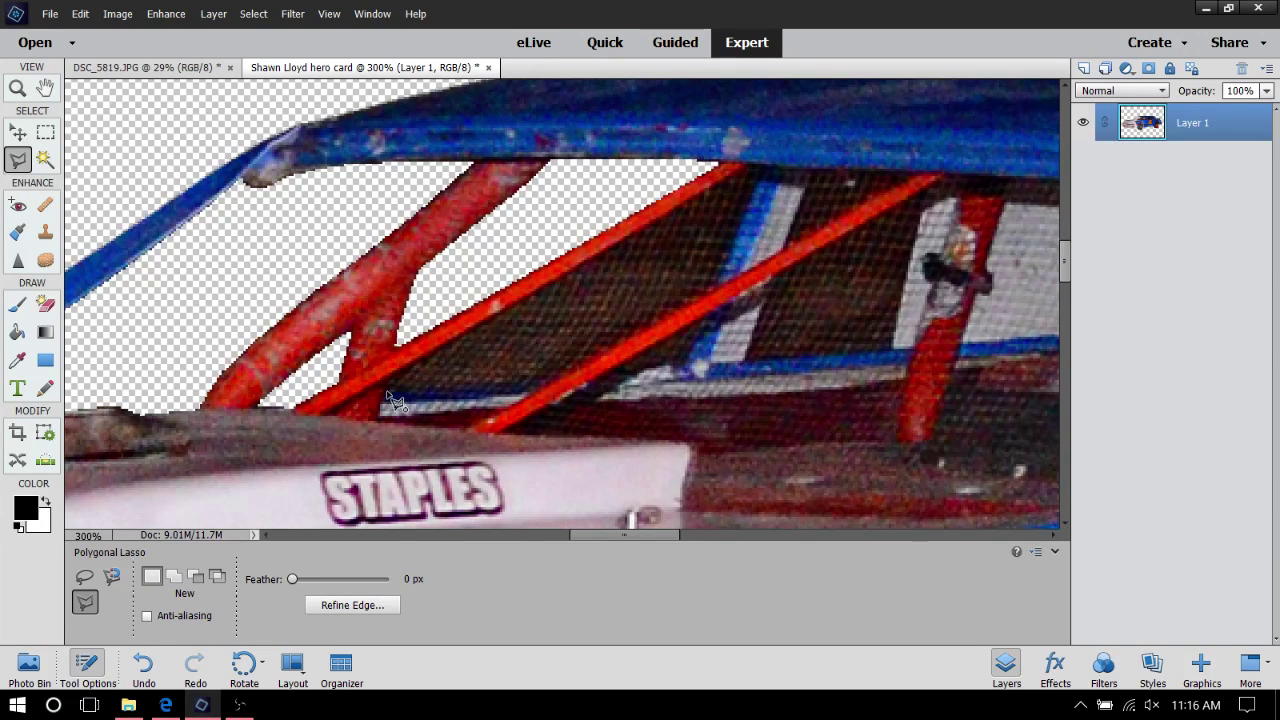
Outline the window net along the blue upright bar, delete it to transparency, and deselect
click(558, 380)
click(718, 289)
click(763, 164)
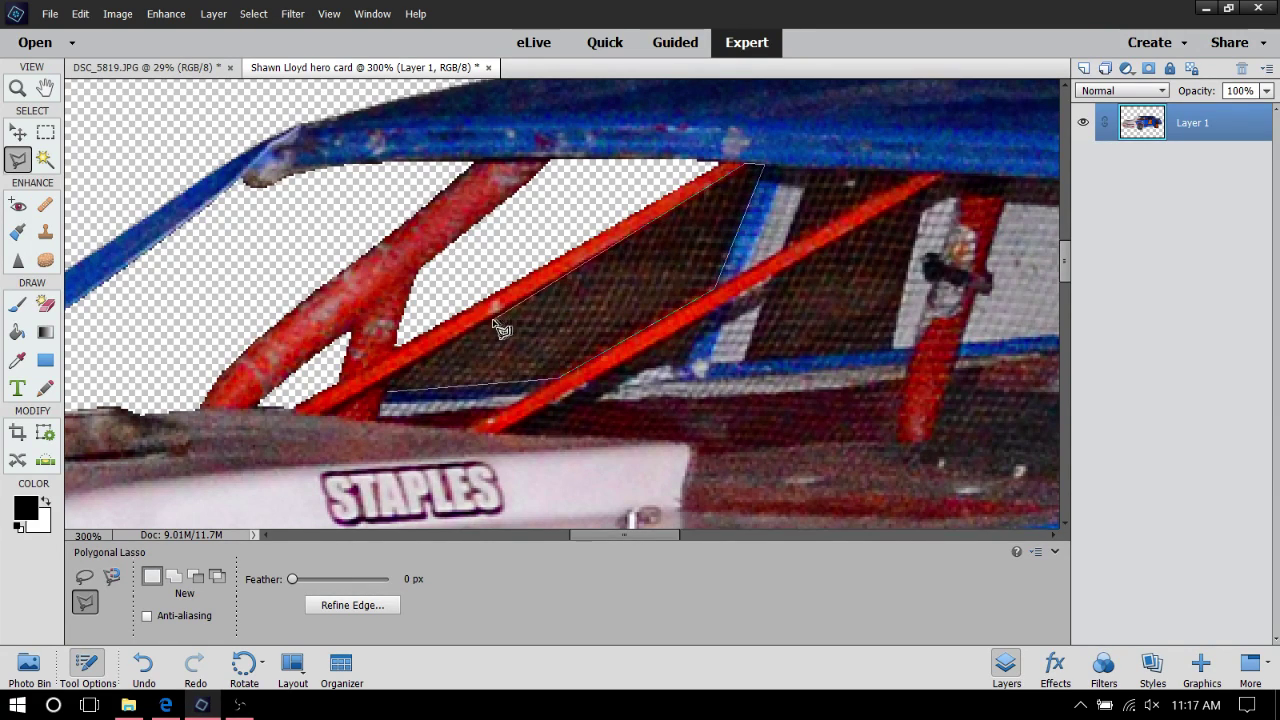
click(414, 385)
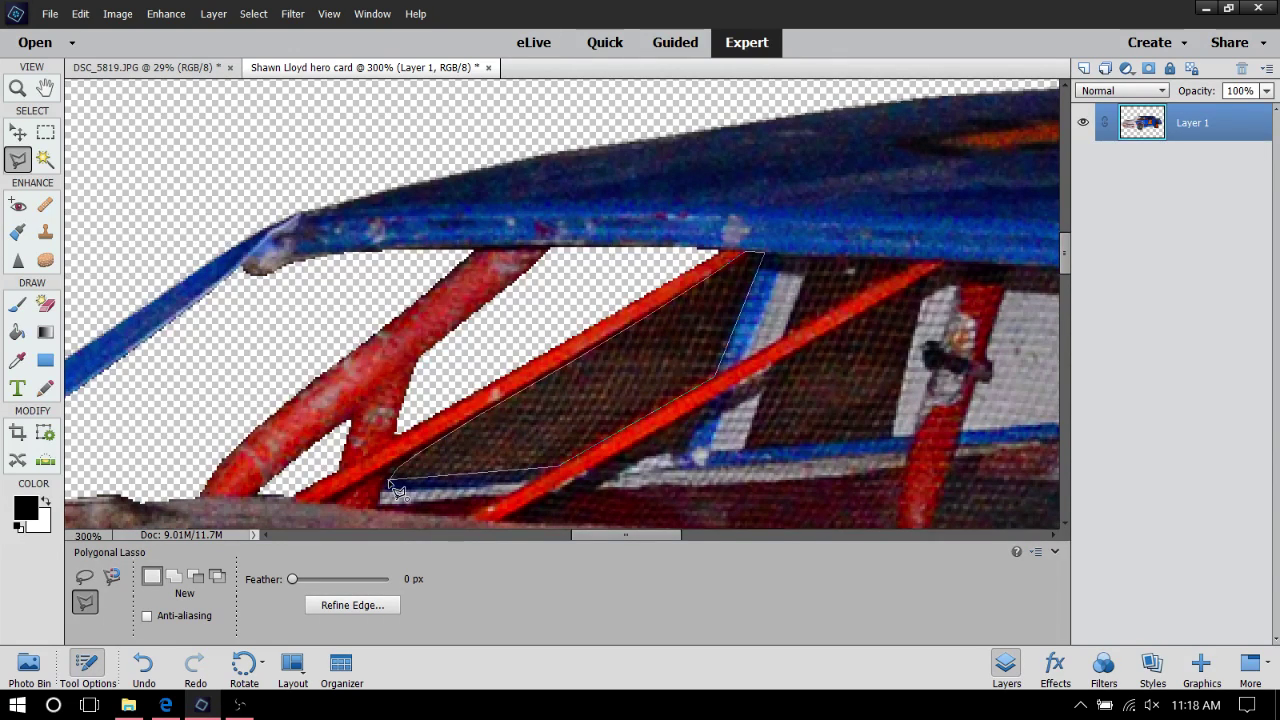
click(388, 483)
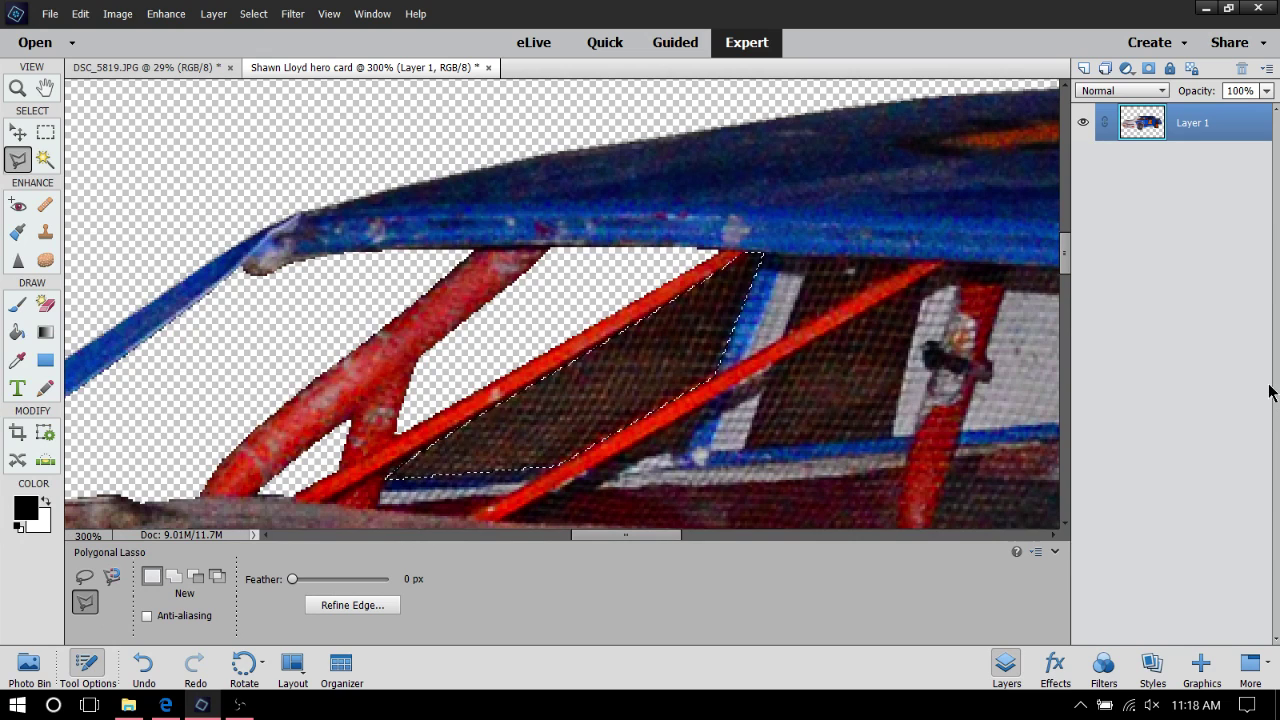
key(Delete)
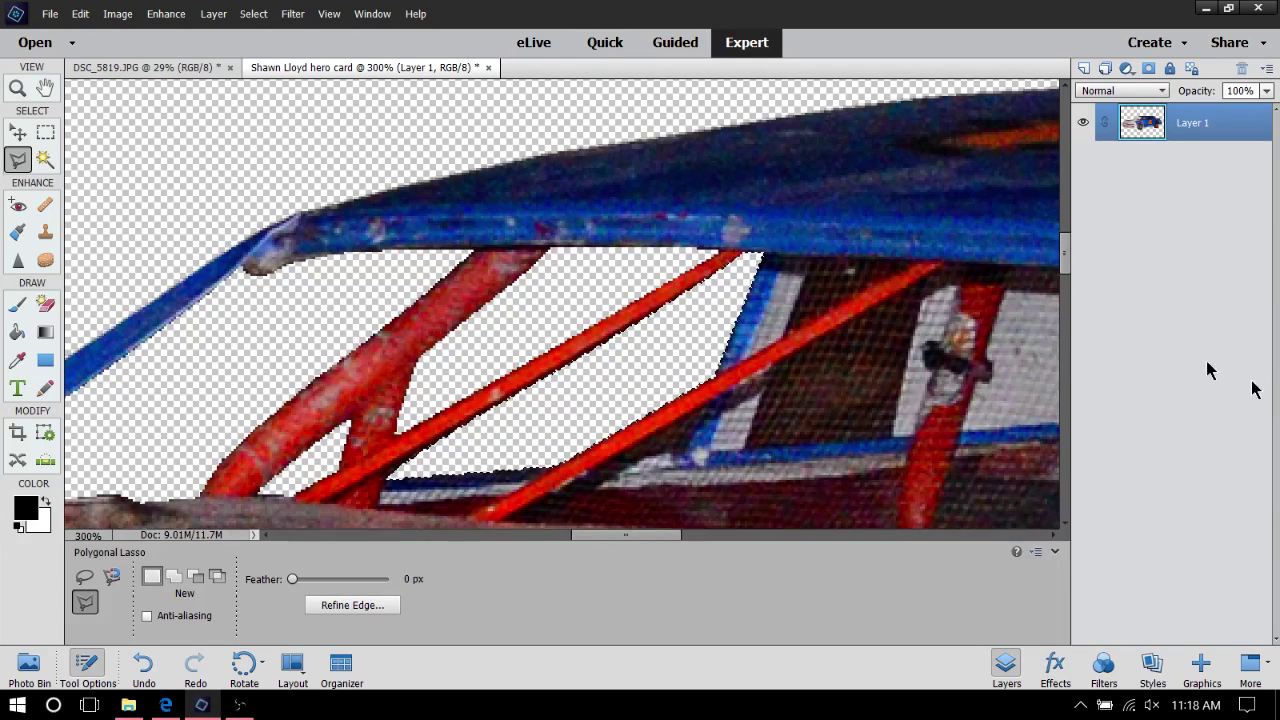
key(ctrl+d)
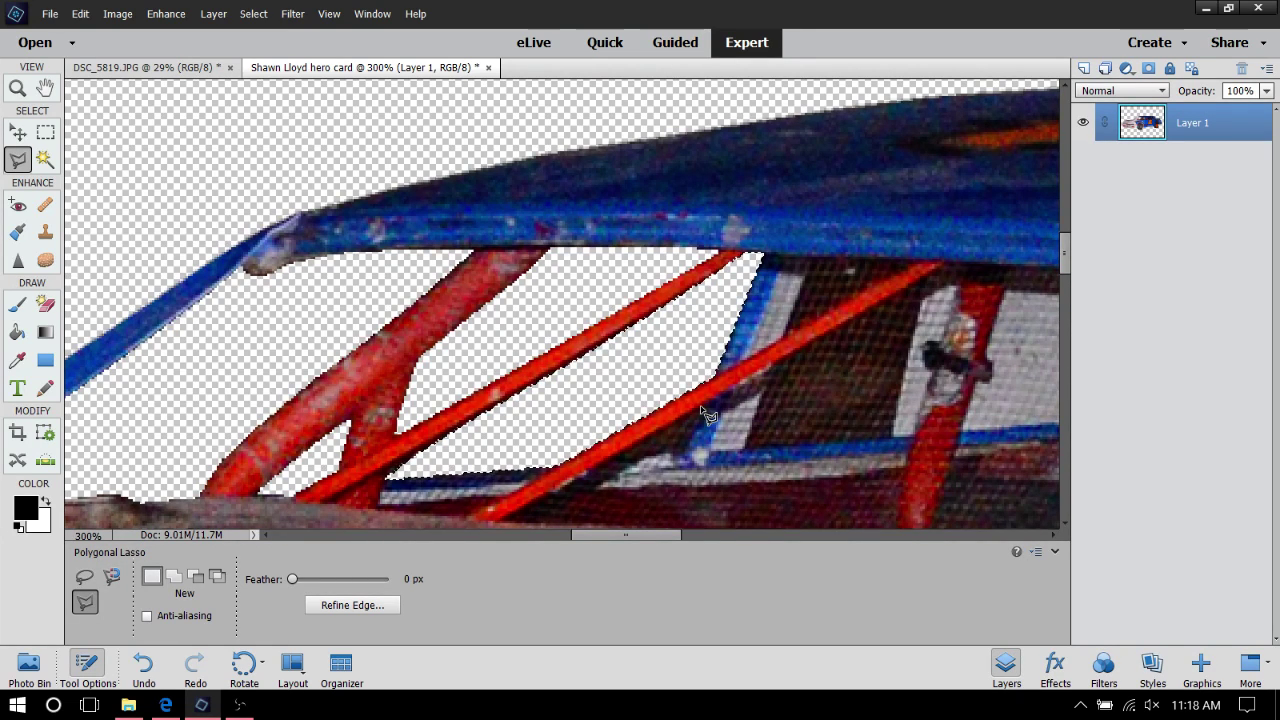
Outline the net patch below the red tube with a closed lasso selection
click(708, 408)
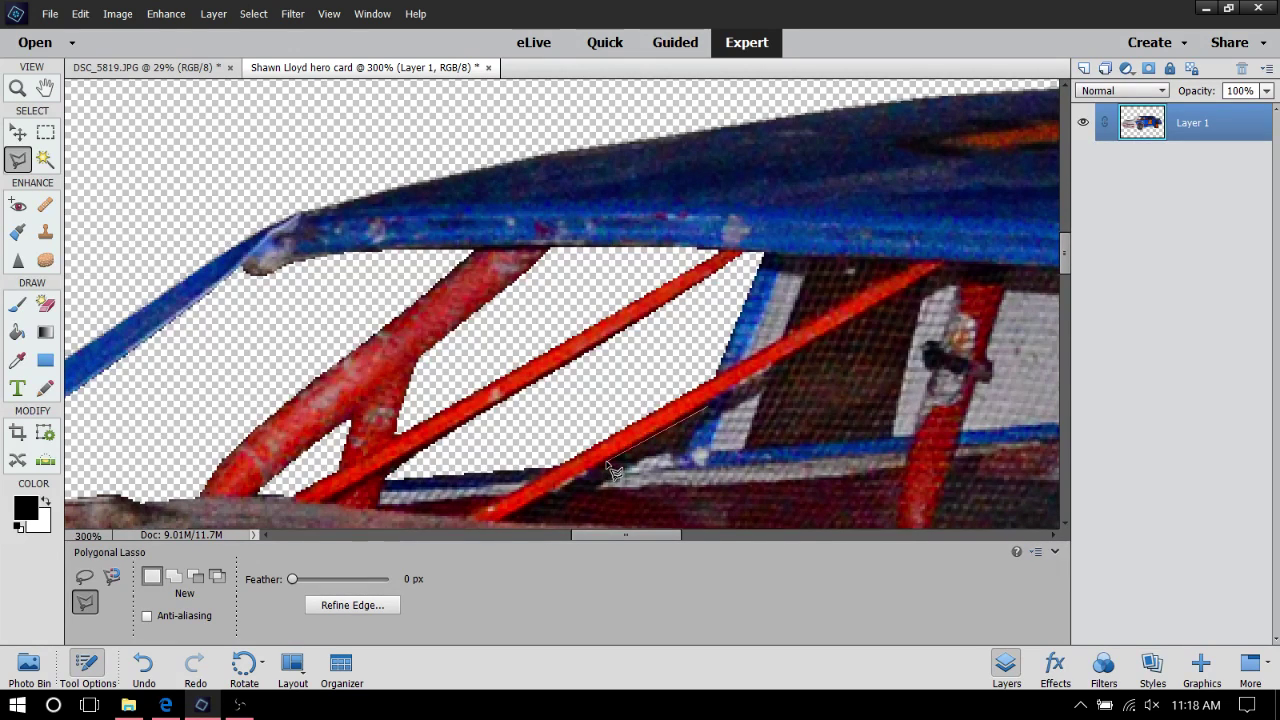
click(611, 463)
double_click(706, 410)
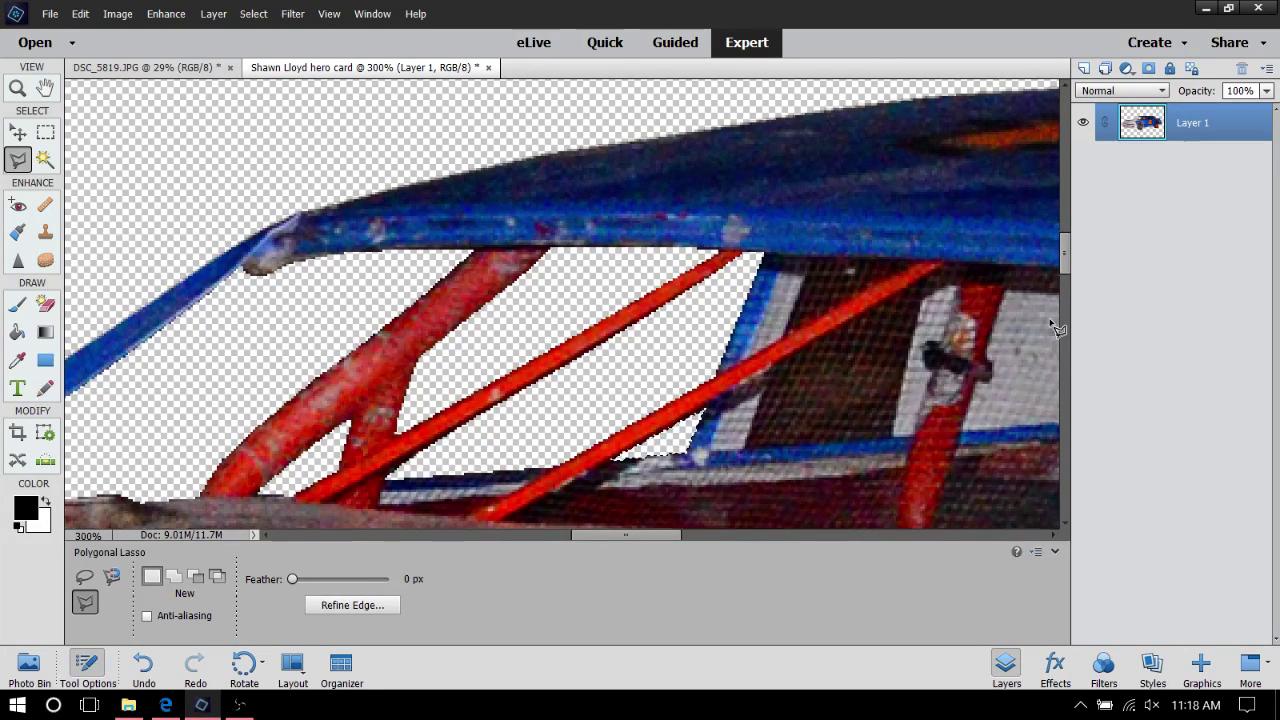
Outline the triangle between the blue upright and red tube, and delete it to transparency
click(812, 257)
click(785, 336)
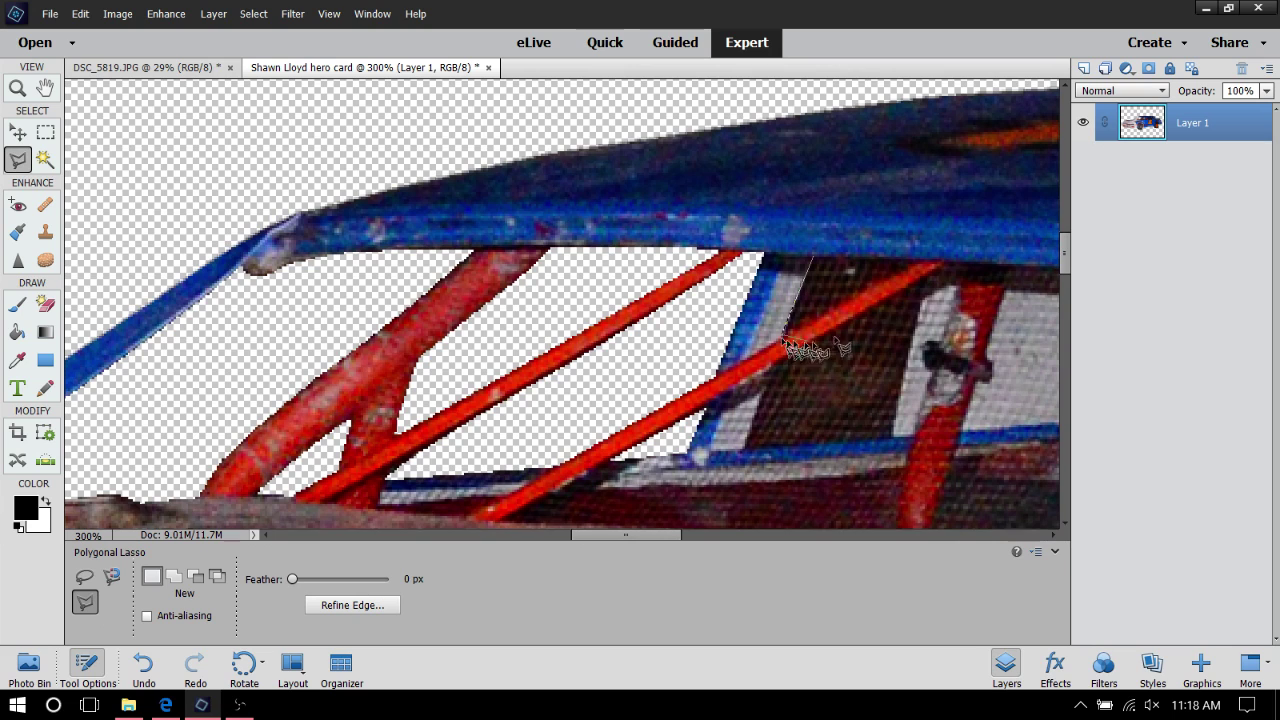
click(917, 264)
click(814, 263)
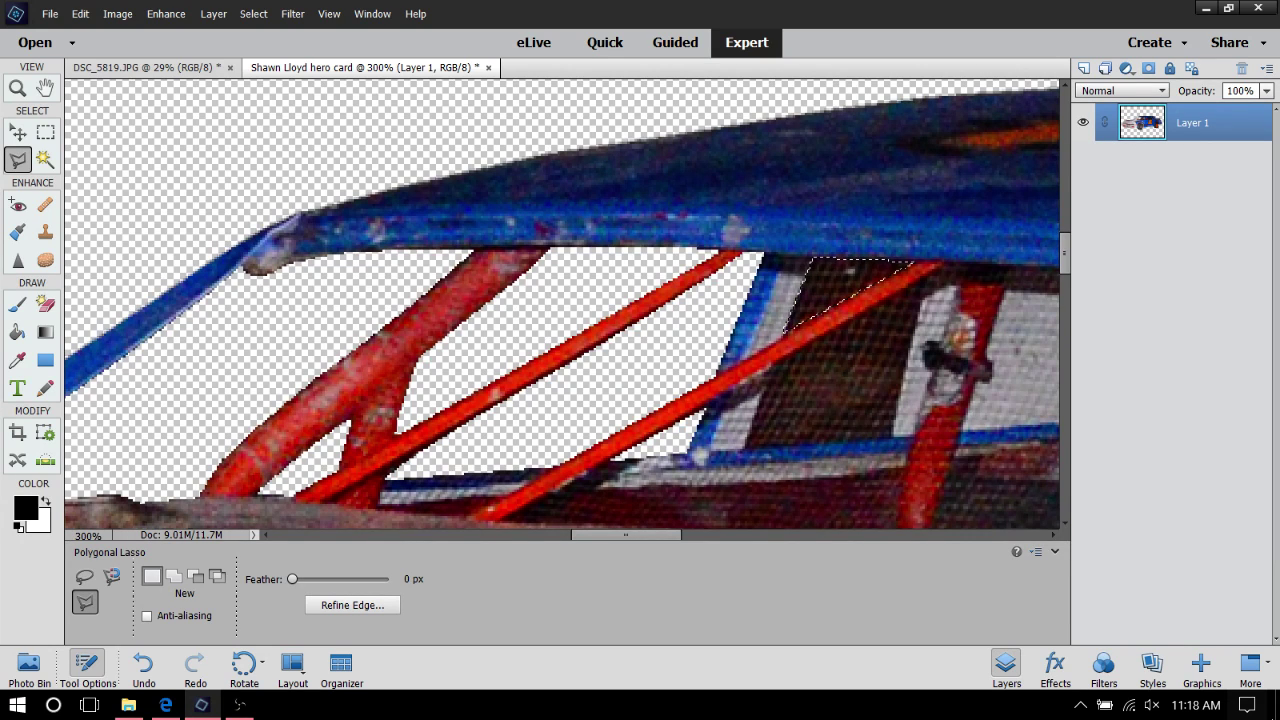
key(Delete)
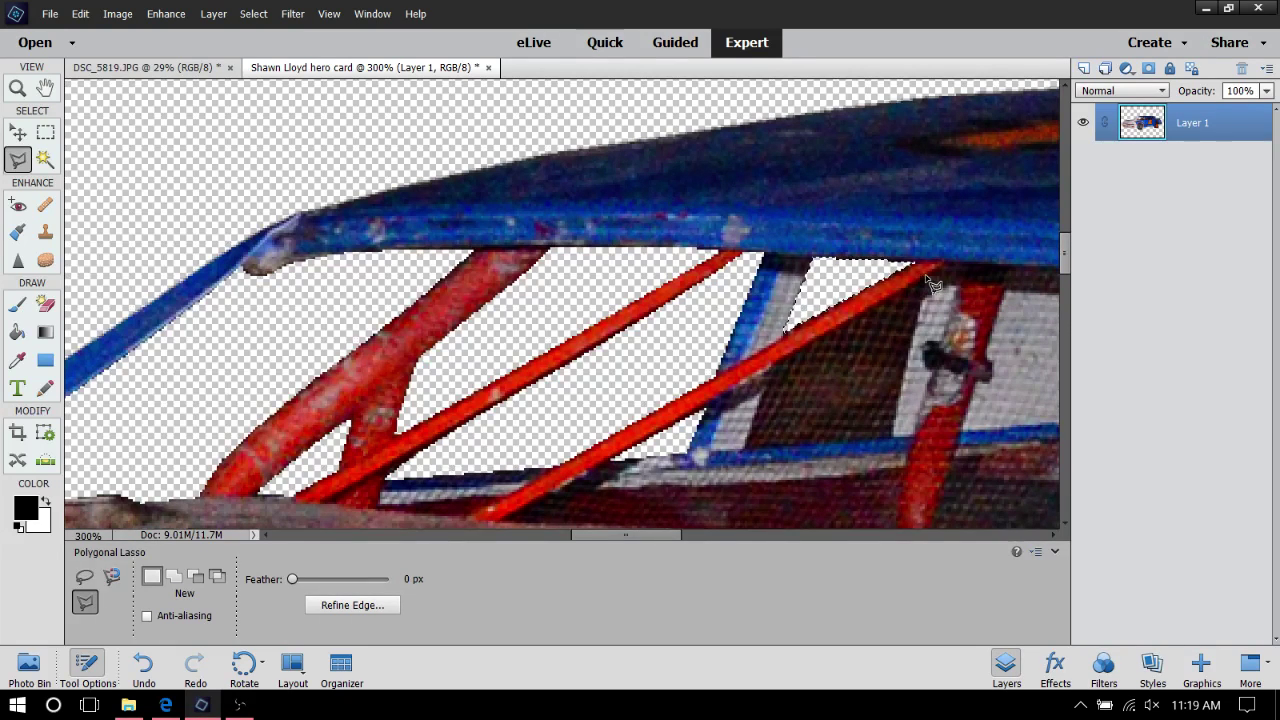
Trace the dark gap between the red bars and blue bar, and delete it to transparency
click(776, 367)
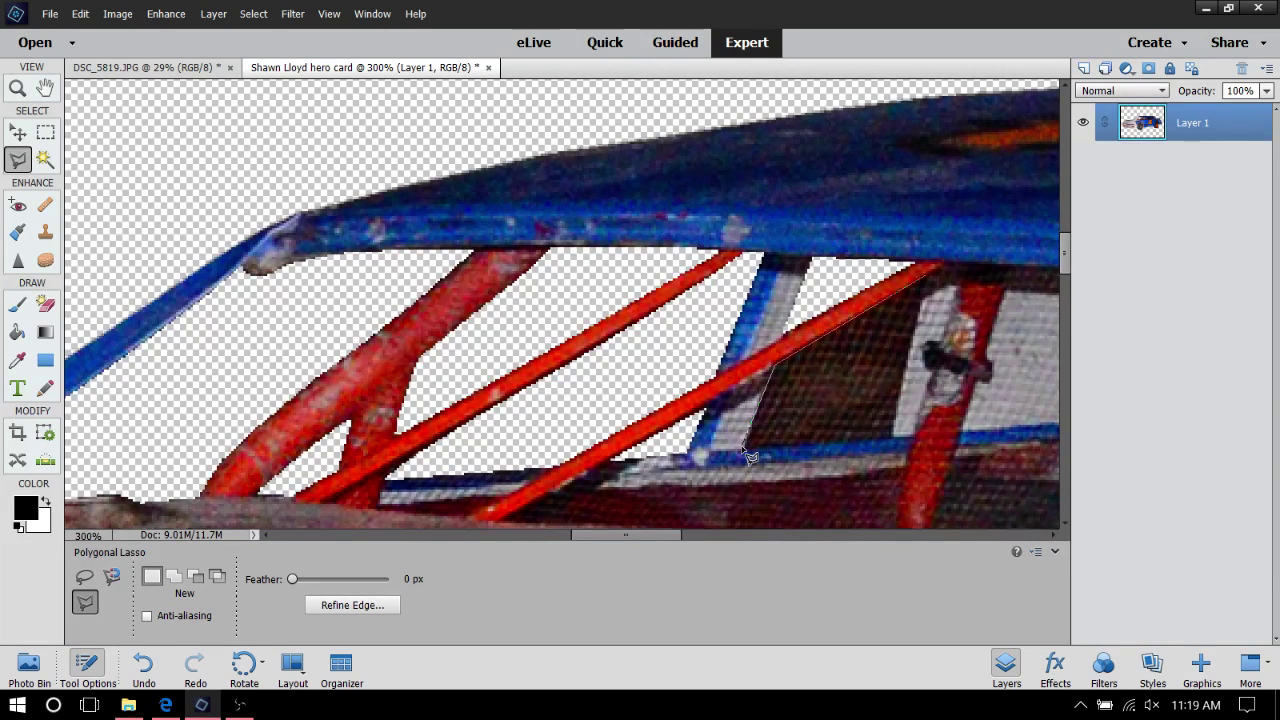
click(747, 447)
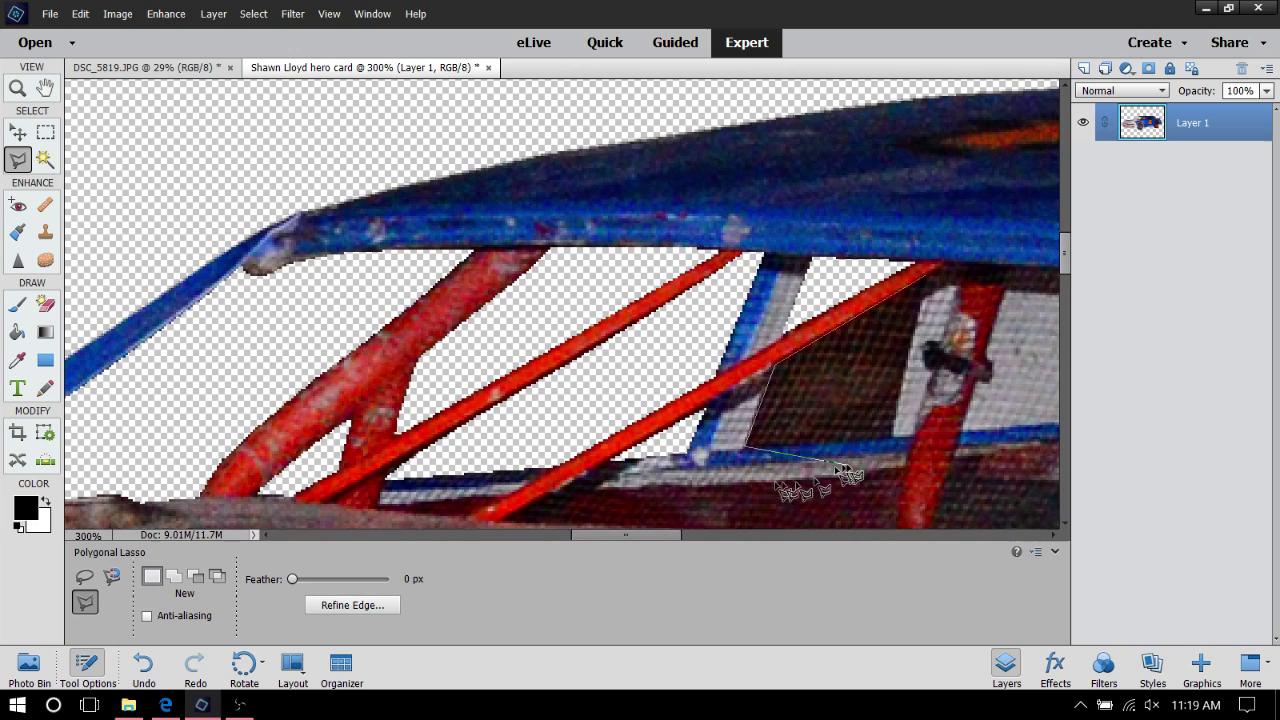
click(894, 437)
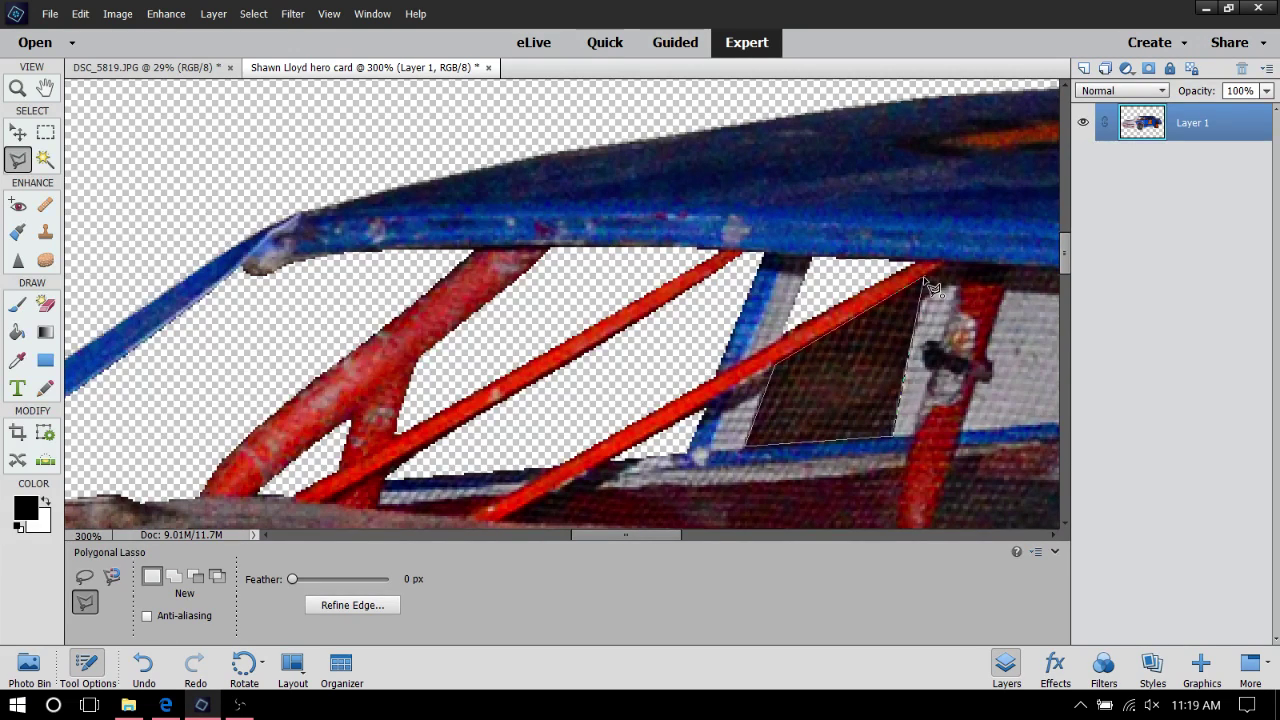
double_click(923, 280)
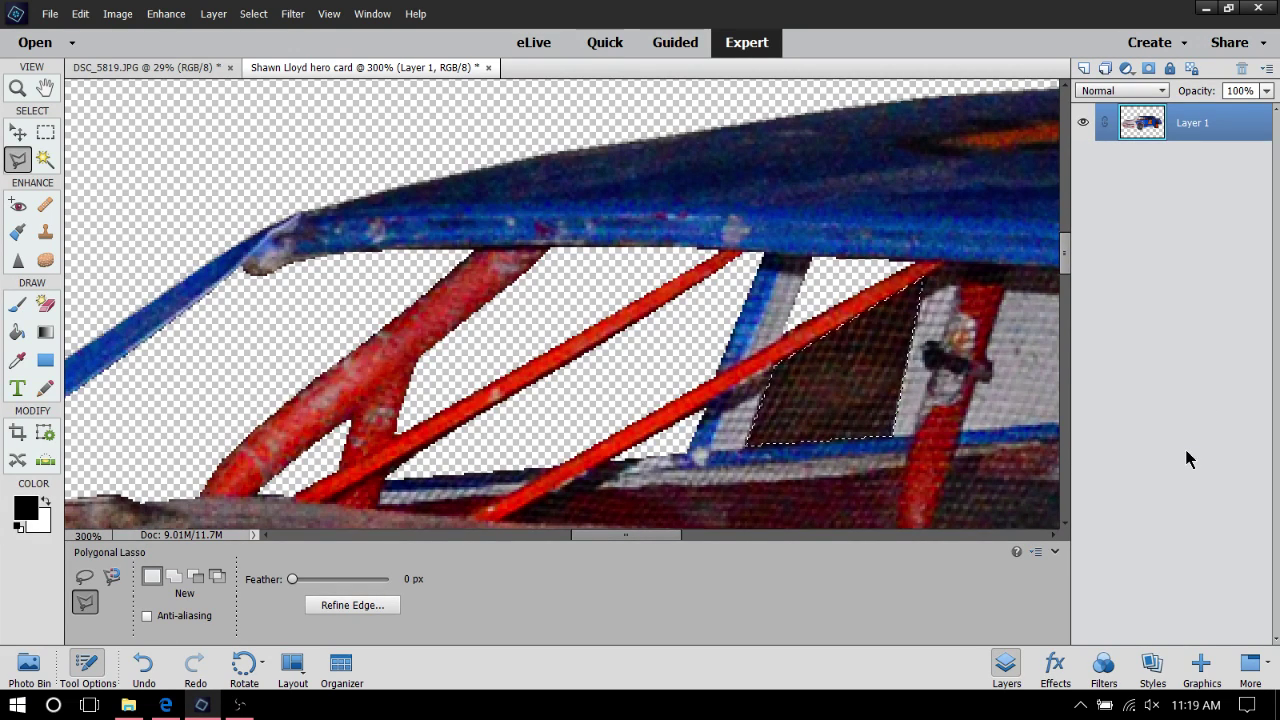
key(Delete)
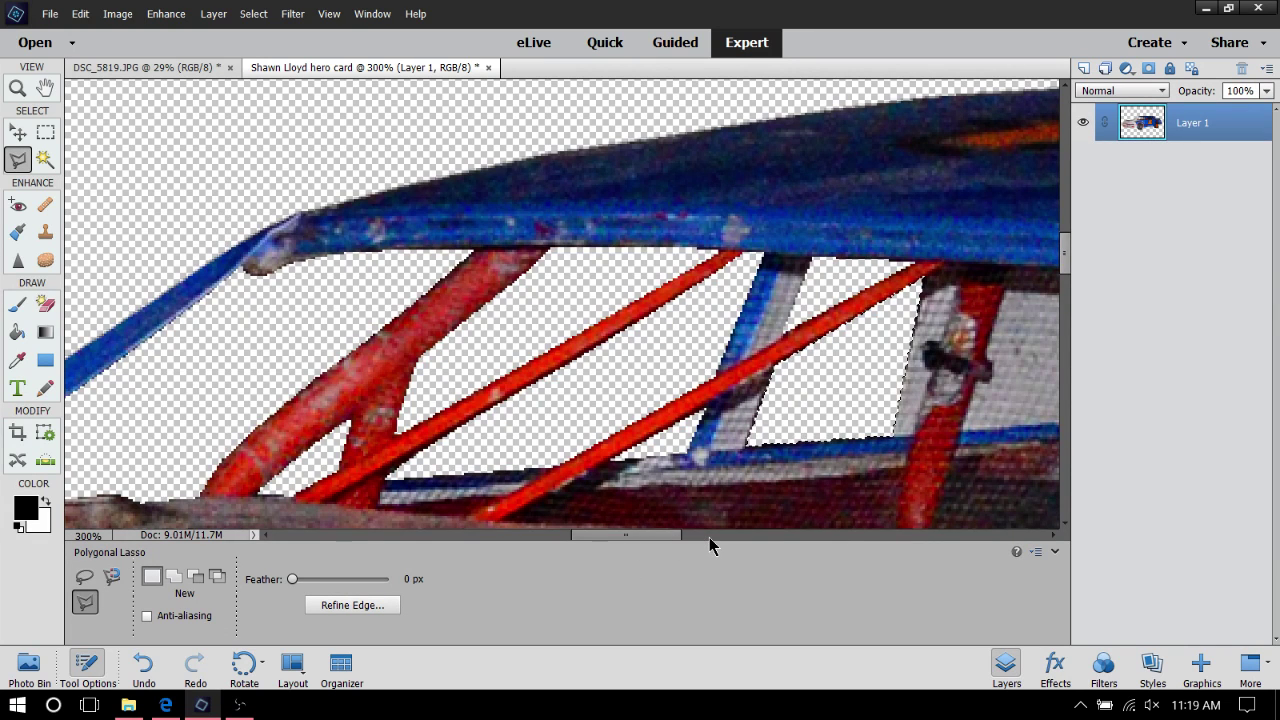
scroll(651, 543, down, 2)
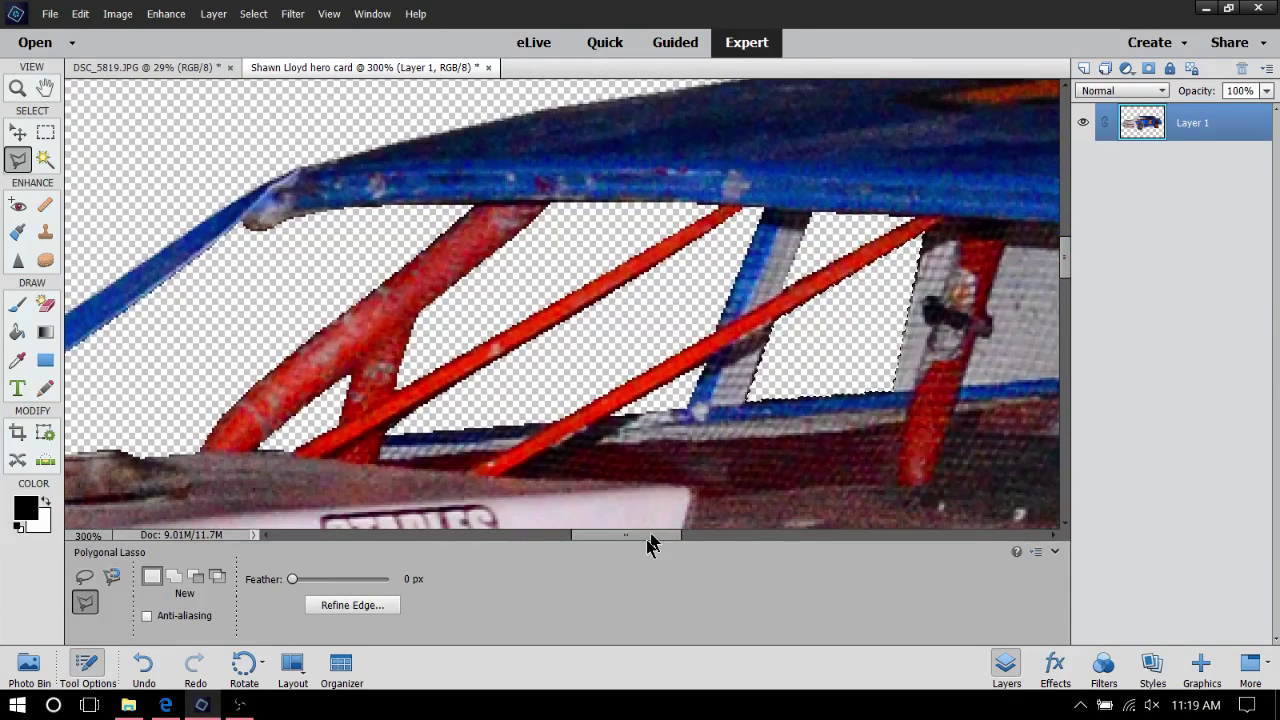
Scroll right, outline the small dark gap beside the grey side panel, and delete it
drag(649, 543, 717, 545)
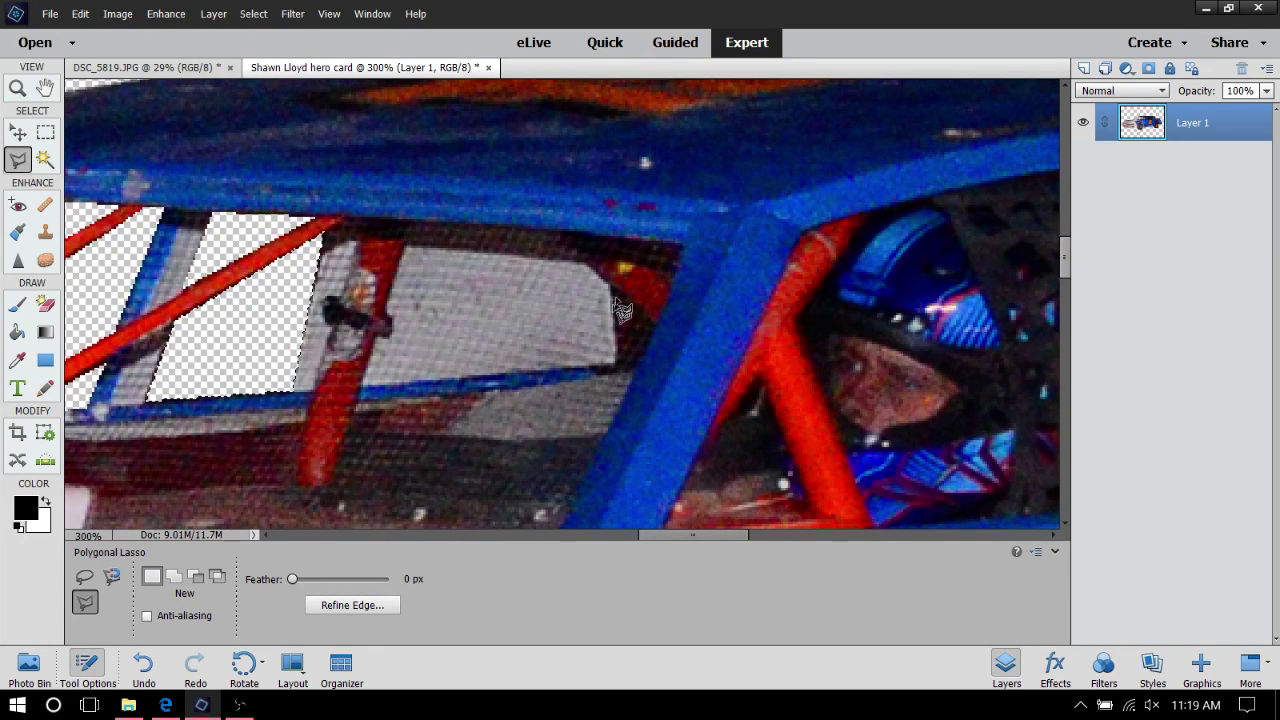
click(613, 289)
click(616, 360)
click(638, 358)
click(652, 327)
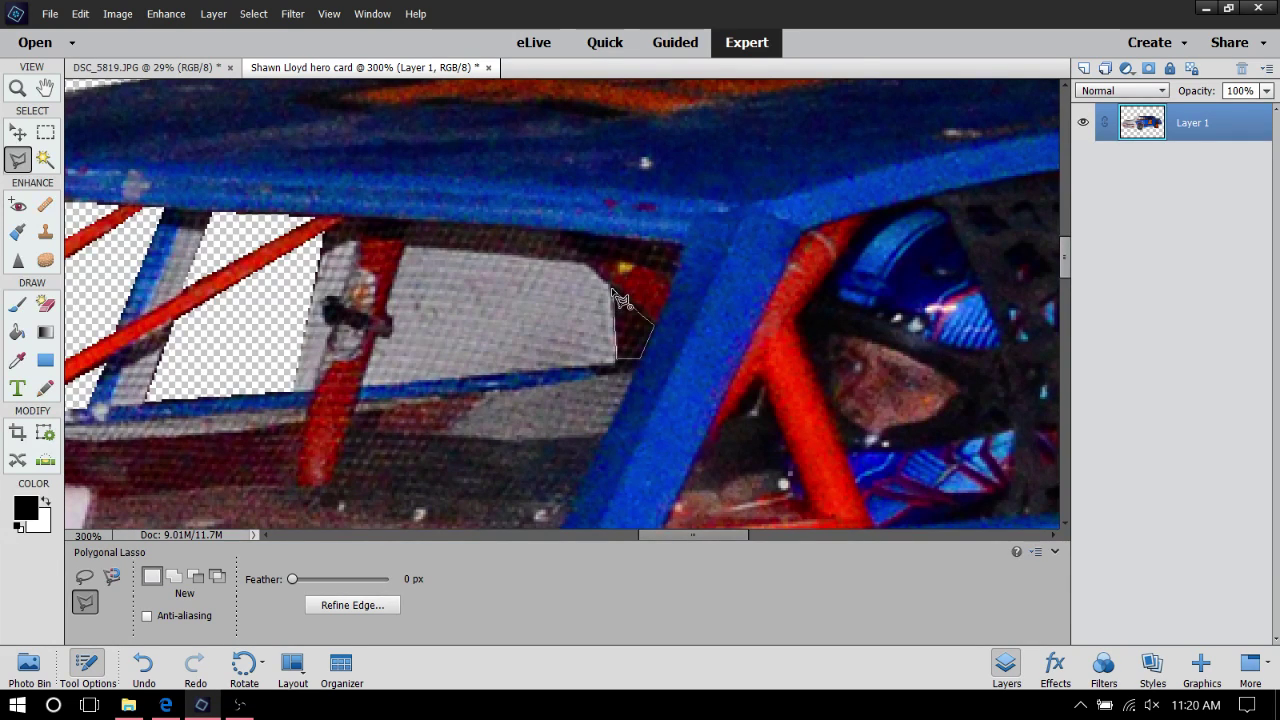
click(617, 296)
key(Delete)
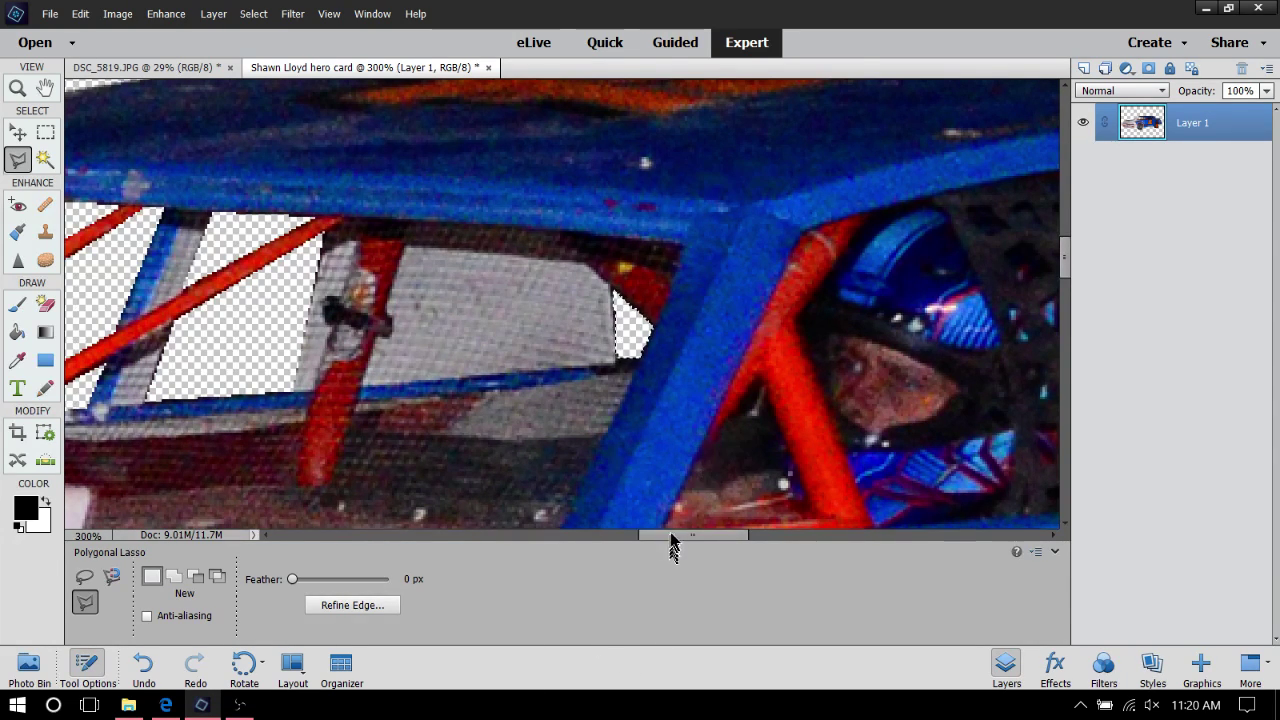
drag(669, 532, 743, 535)
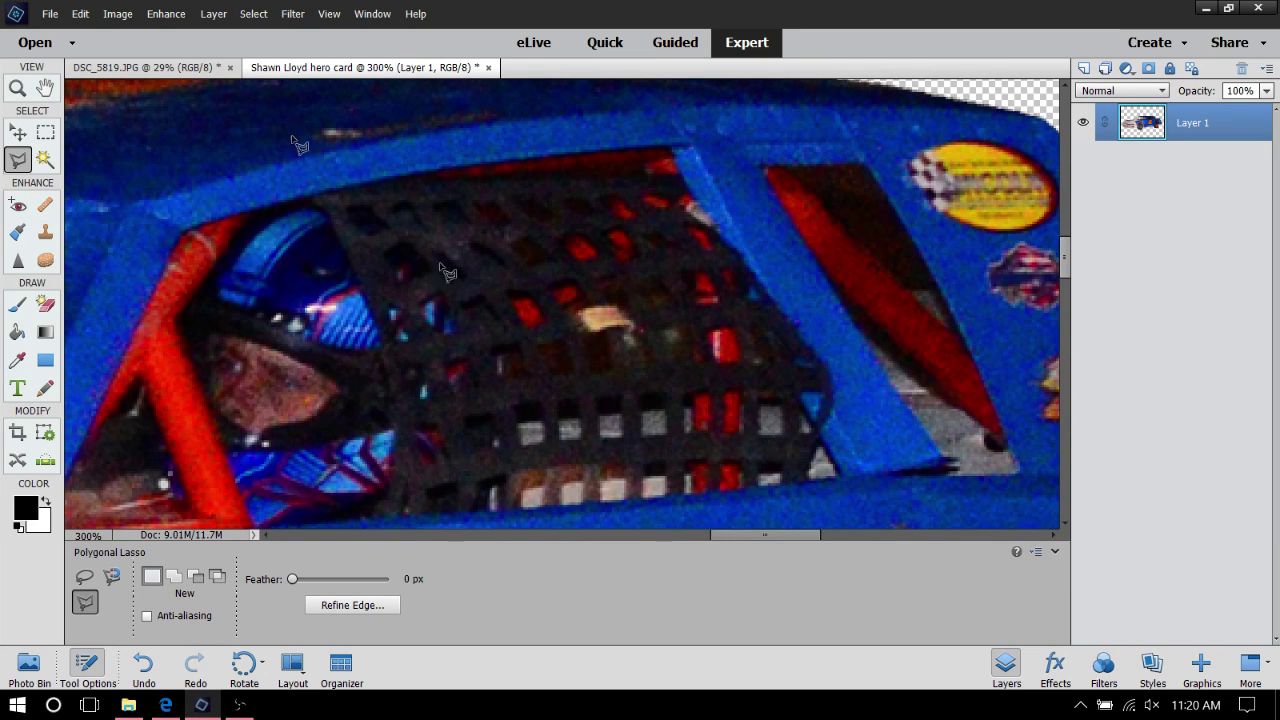
Lasso the dark rear window patch beside the red roll bar and delete it to transparency
click(900, 288)
click(939, 287)
click(857, 163)
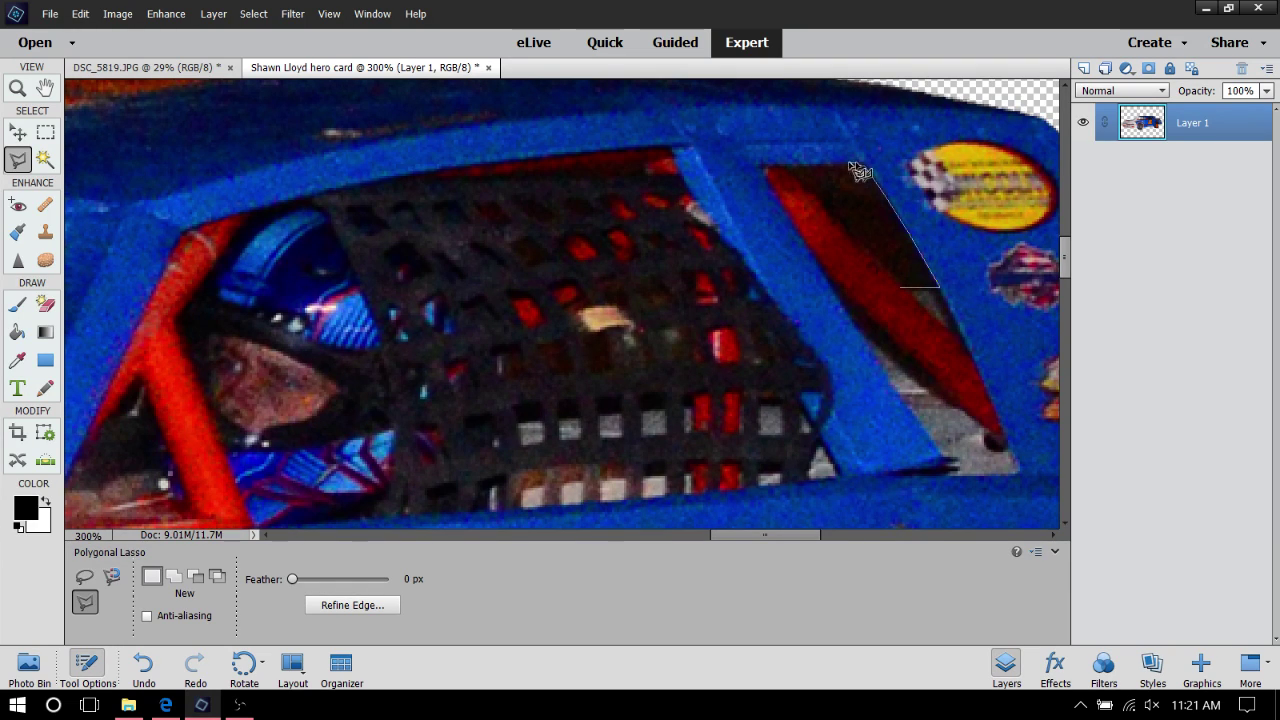
click(783, 167)
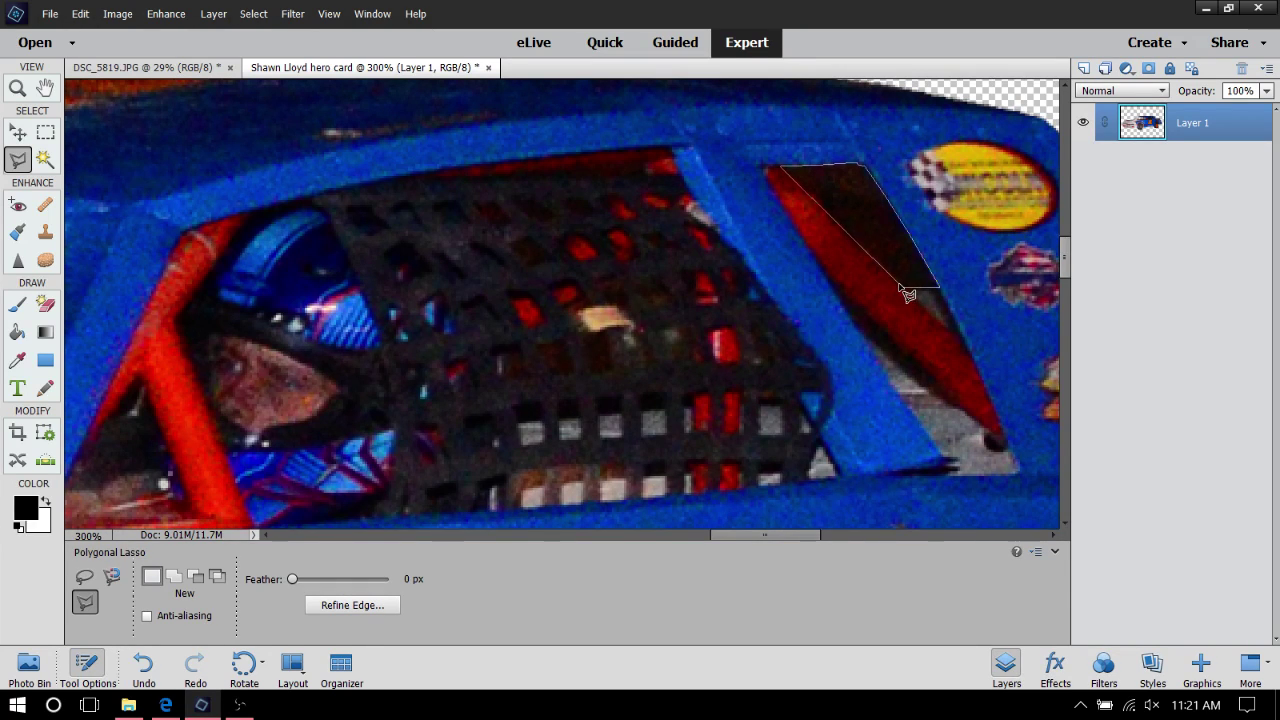
double_click(905, 289)
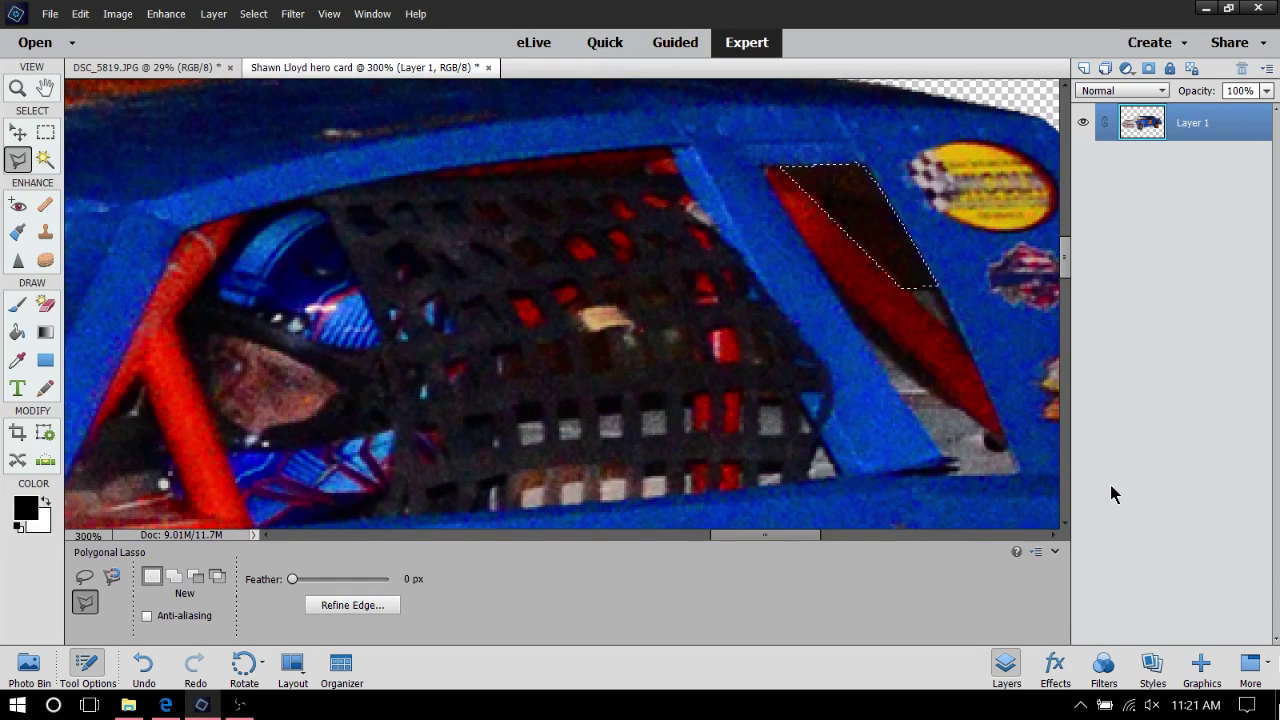
key(Delete)
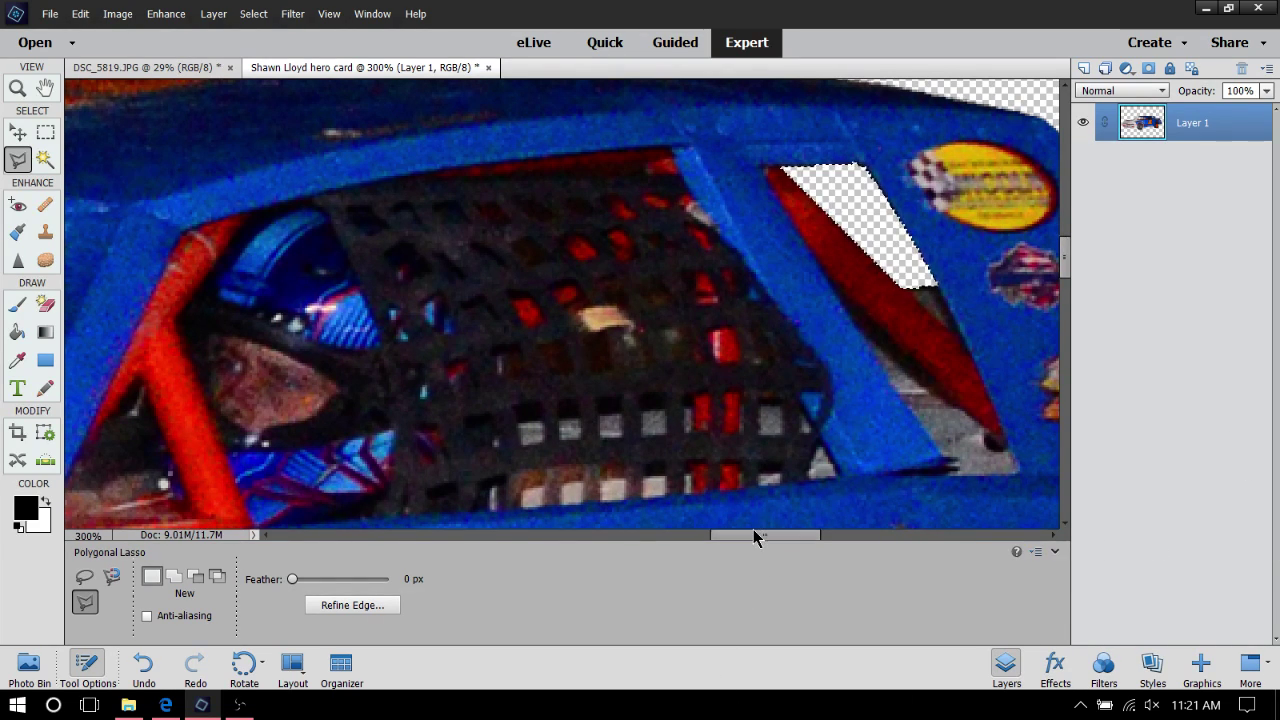
mouse_move(753, 529)
mouse_down()
mouse_move(777, 540)
mouse_move(738, 533)
mouse_up()
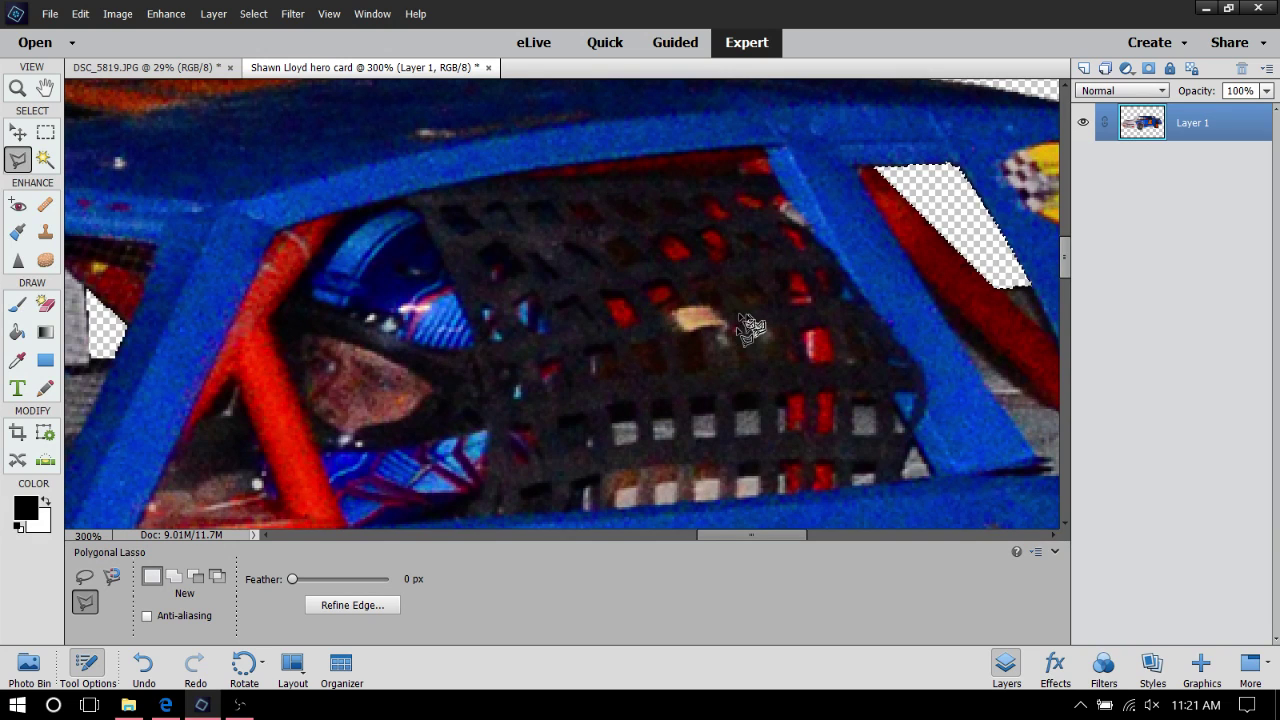
Move the view to the rear wheel and set the first Polygonal Lasso point behind the tyre
scroll(800, 445, down, 3)
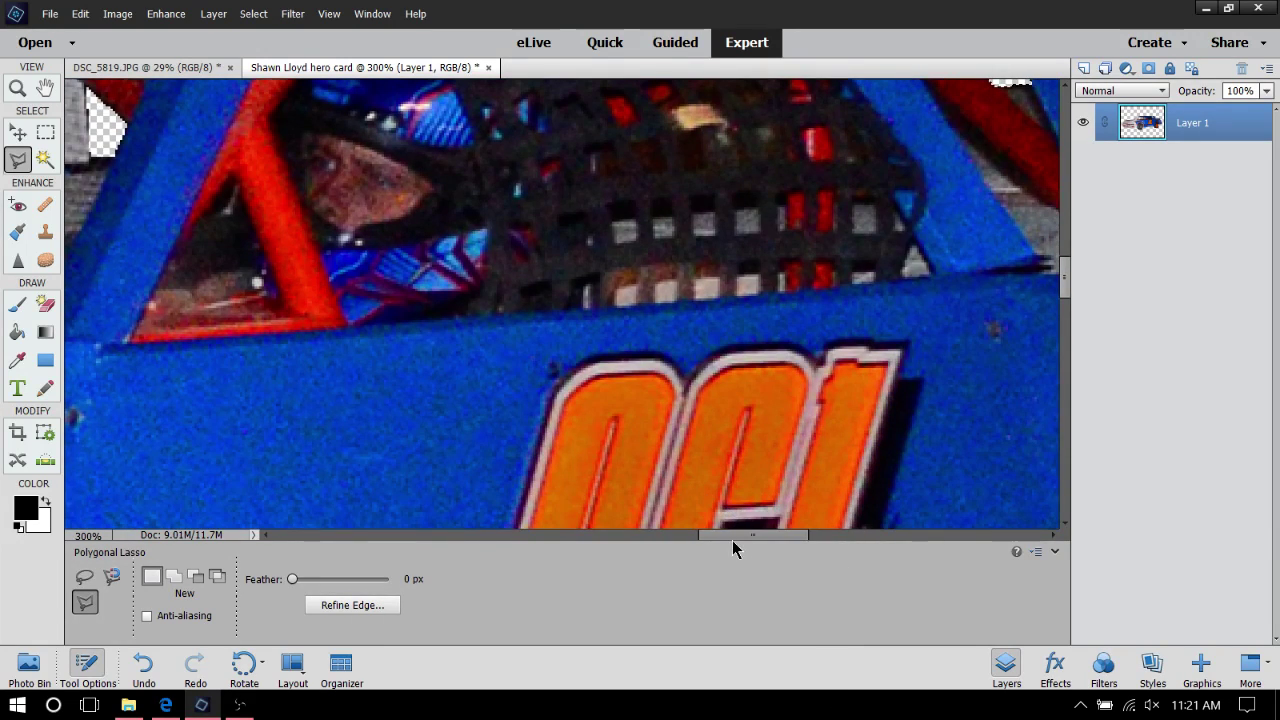
drag(781, 538, 866, 531)
scroll(853, 321, up, 1)
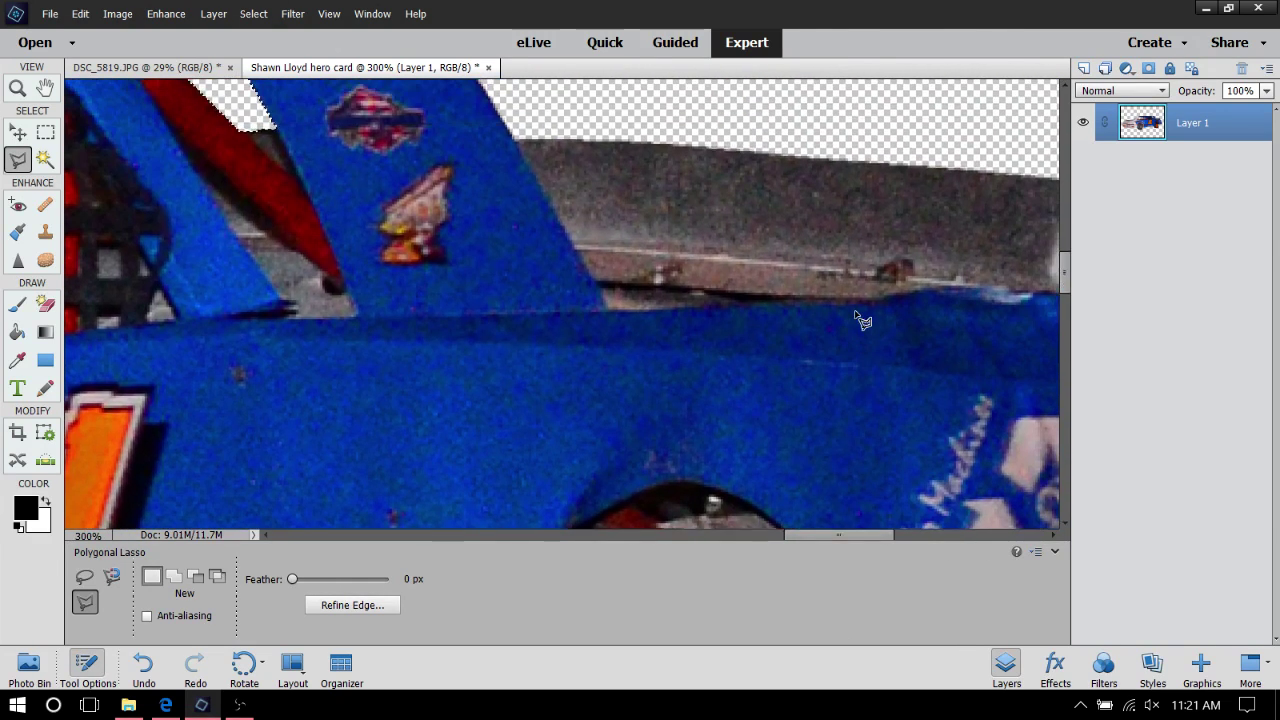
scroll(858, 320, down, 5)
scroll(863, 318, down, 6)
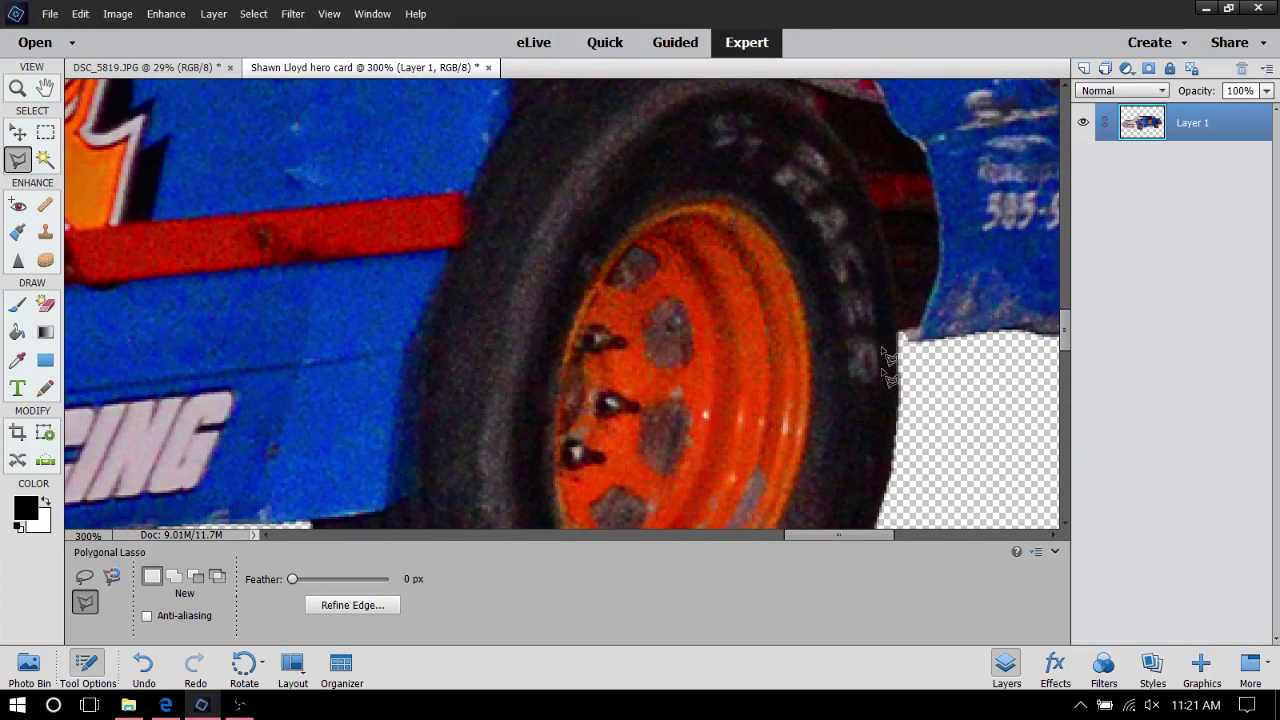
drag(861, 531, 901, 531)
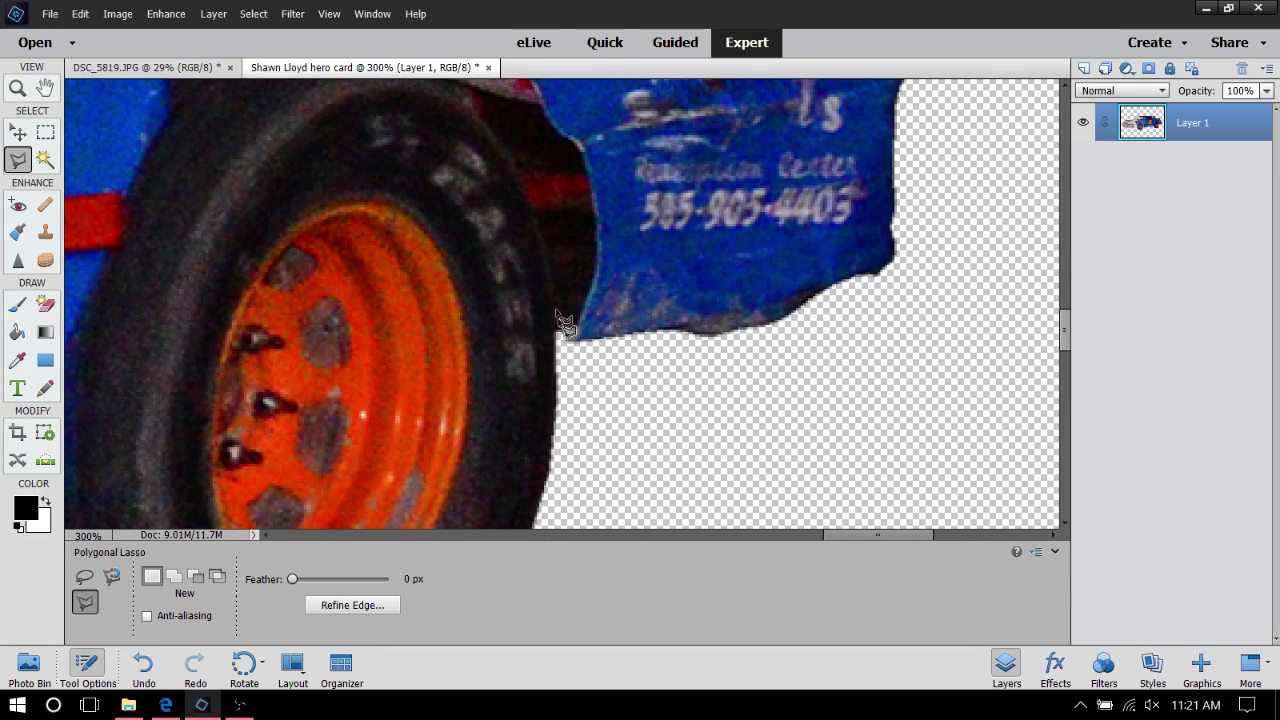
click(535, 212)
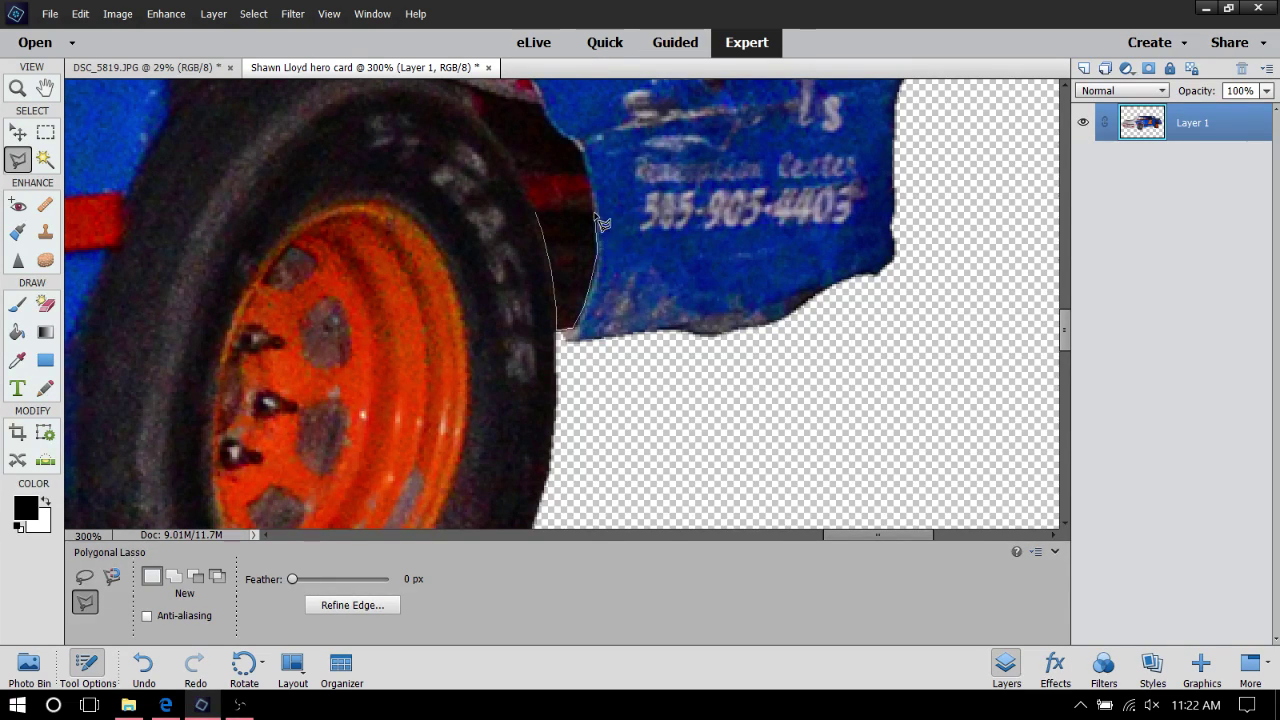
Close the lasso around the dark gap between the rear tyre and blue panel, then delete it
click(595, 214)
click(540, 218)
key(Delete)
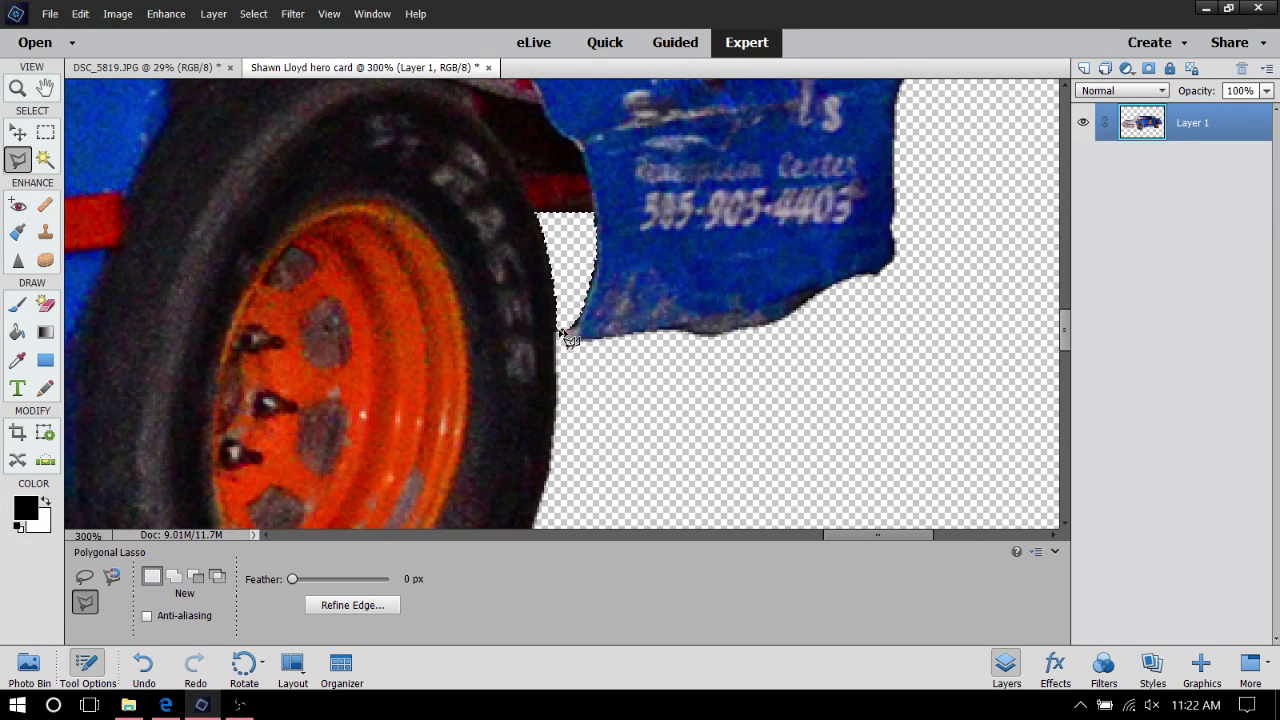
scroll(484, 287, up, 3)
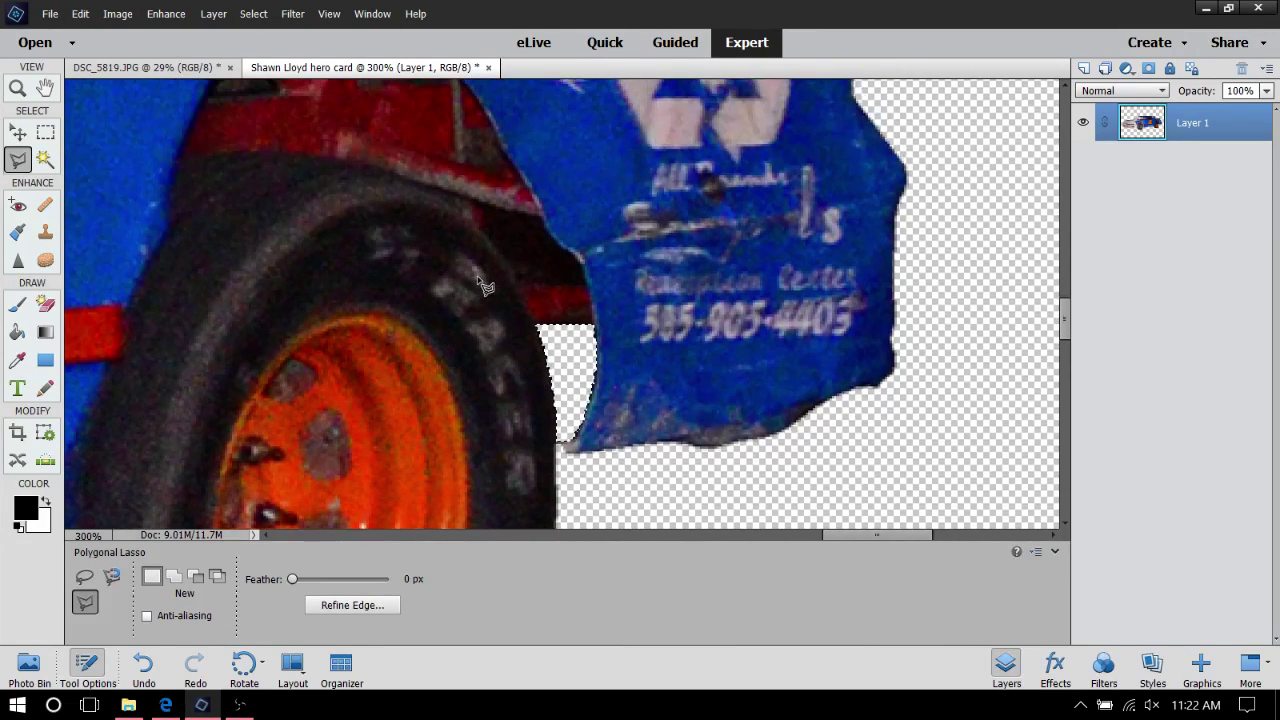
Outline the dark wheel-well wedge above the rear tyre and delete it to transparency
scroll(484, 287, up, 1)
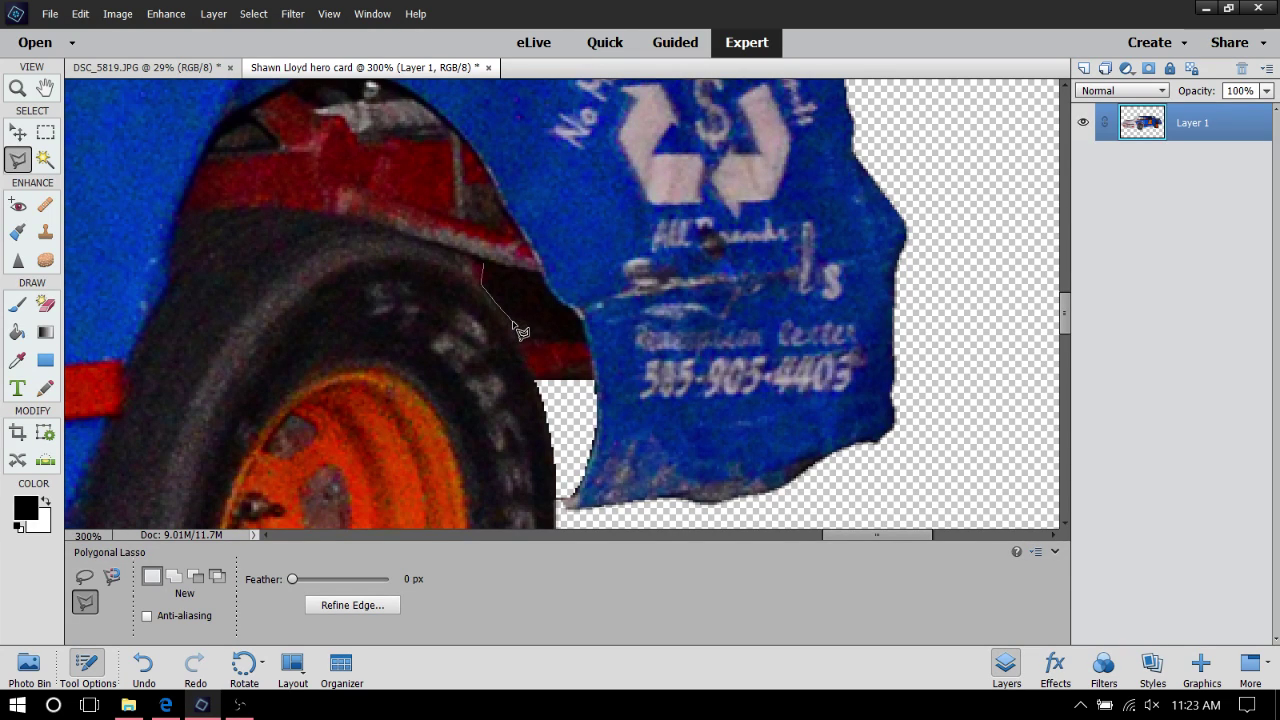
click(511, 321)
click(520, 341)
click(484, 268)
key(Delete)
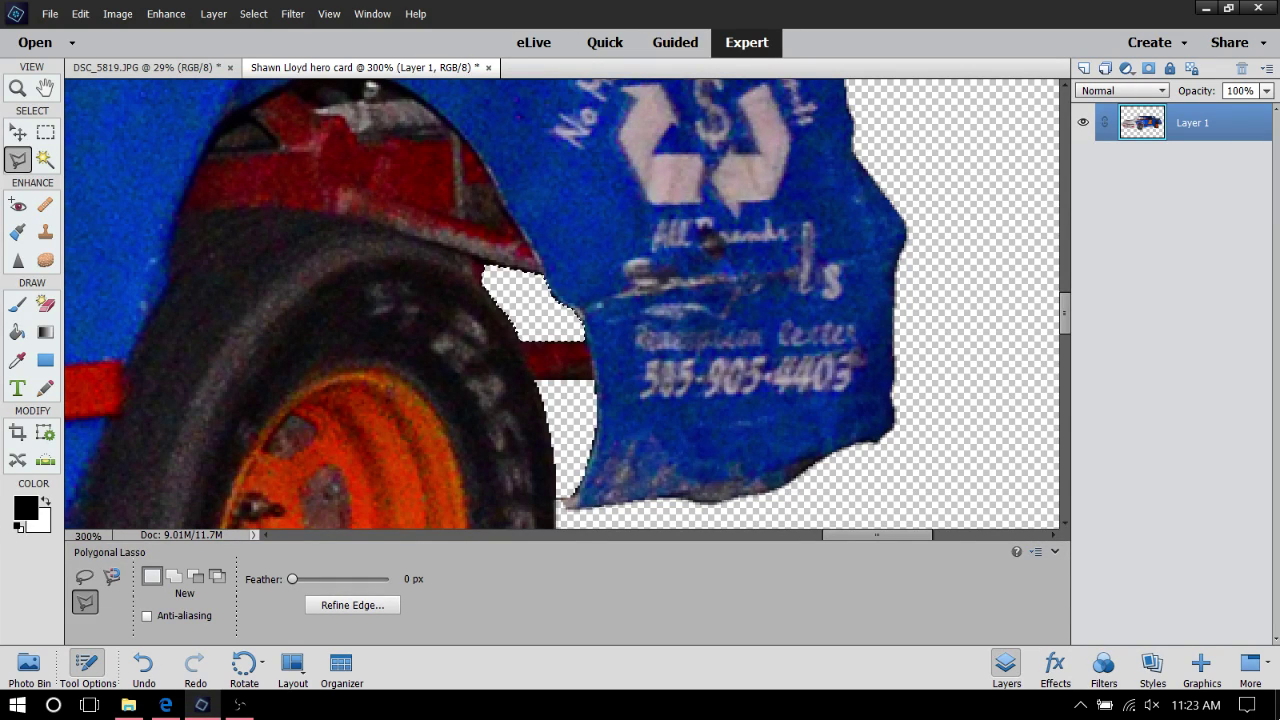
scroll(600, 320, up, 4)
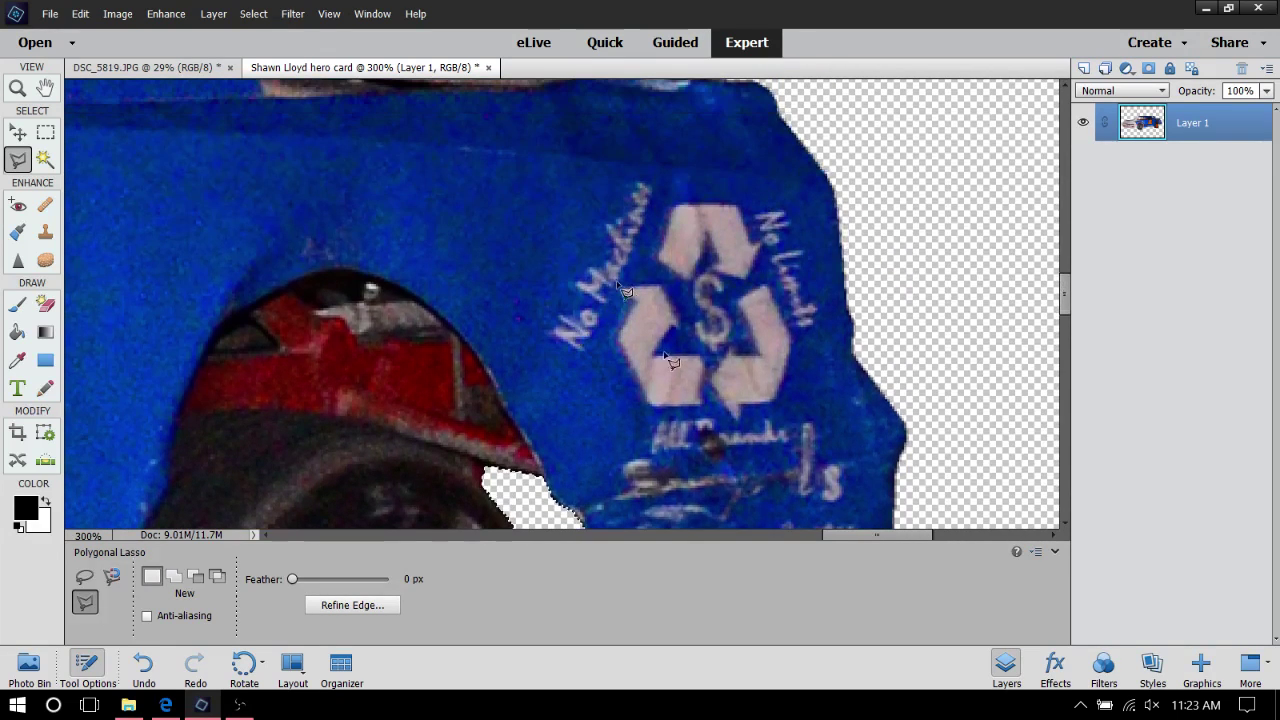
Zoom out to 41% and recentre the canvas so the whole cut-out car shows
click(17, 88)
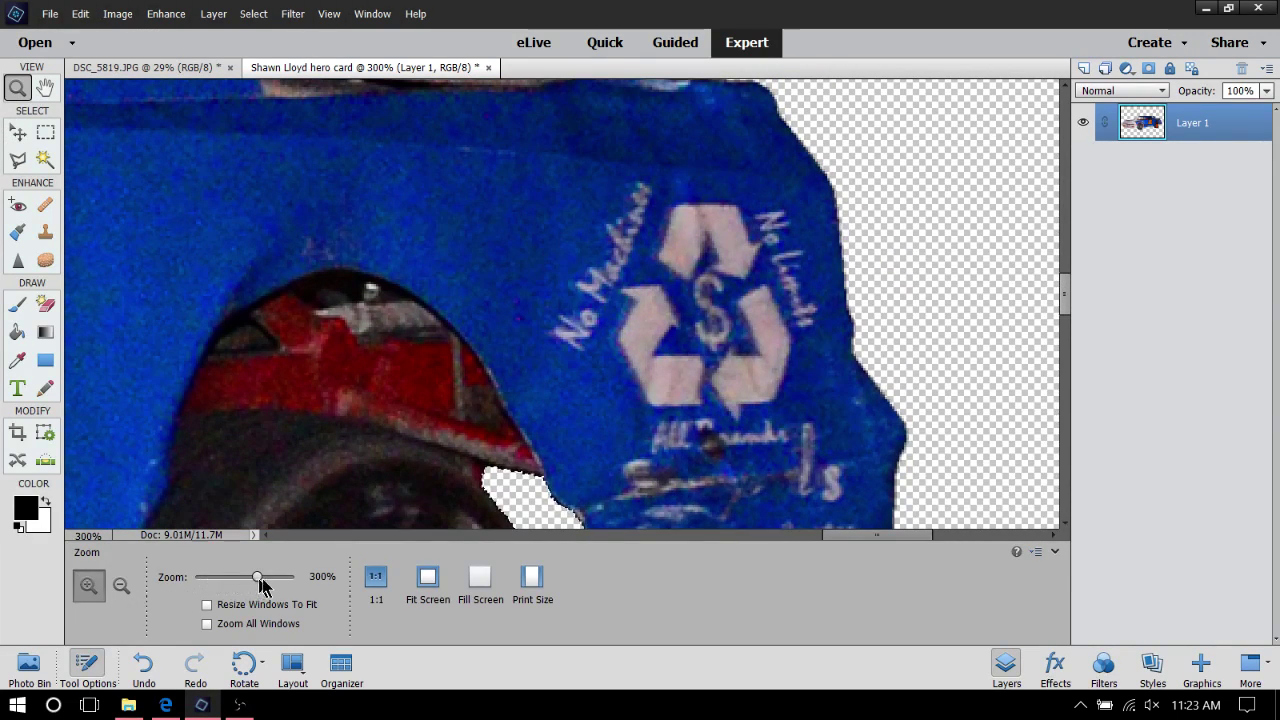
drag(255, 576, 210, 577)
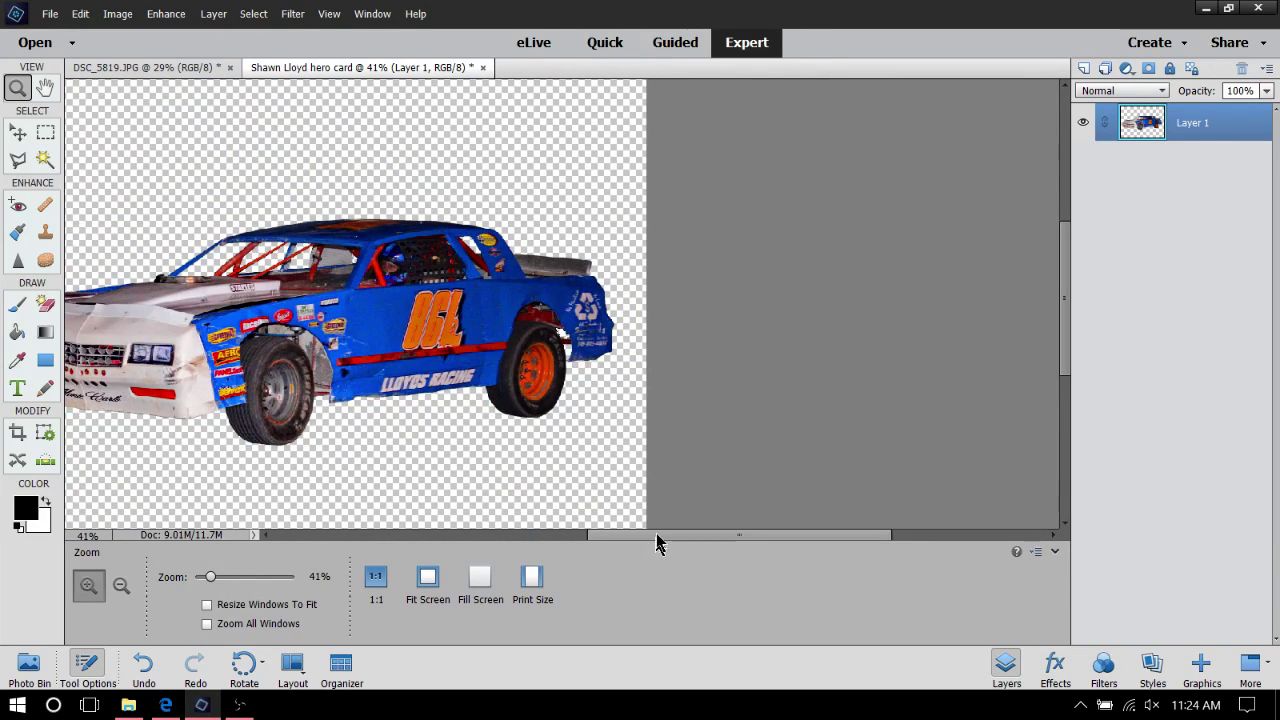
drag(657, 536, 580, 552)
scroll(720, 355, up, 5)
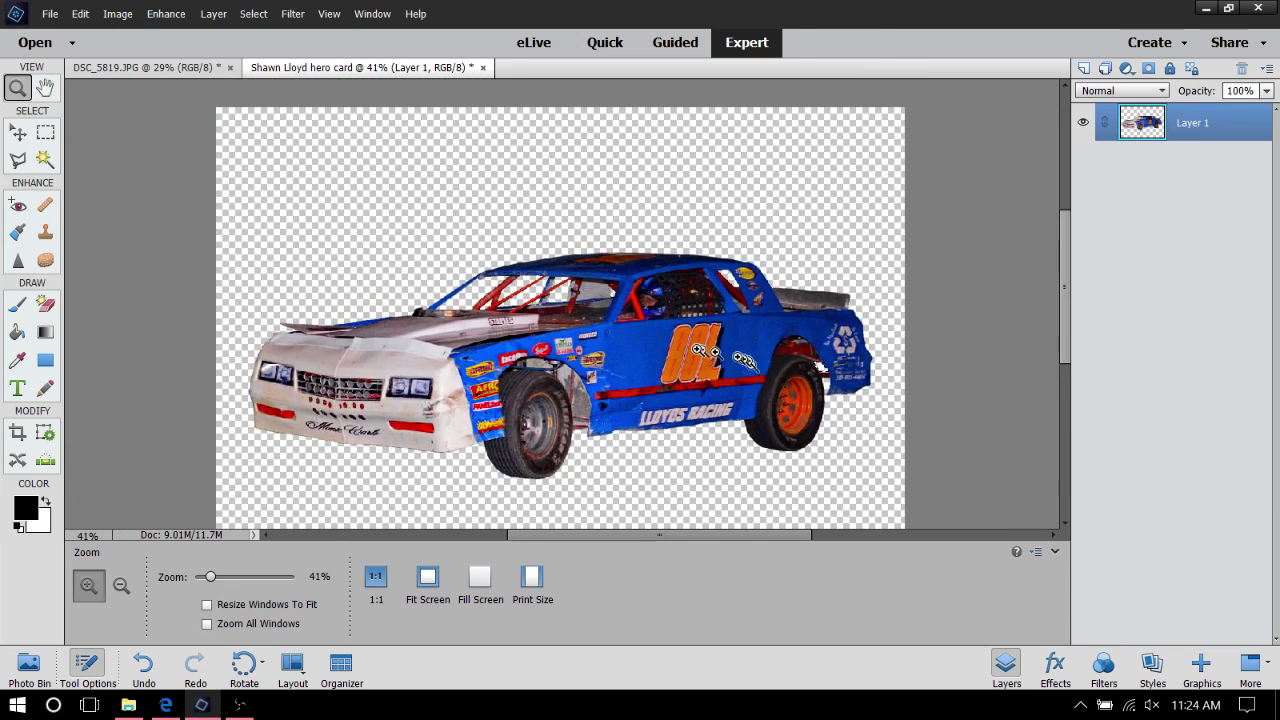
scroll(698, 348, down, 3)
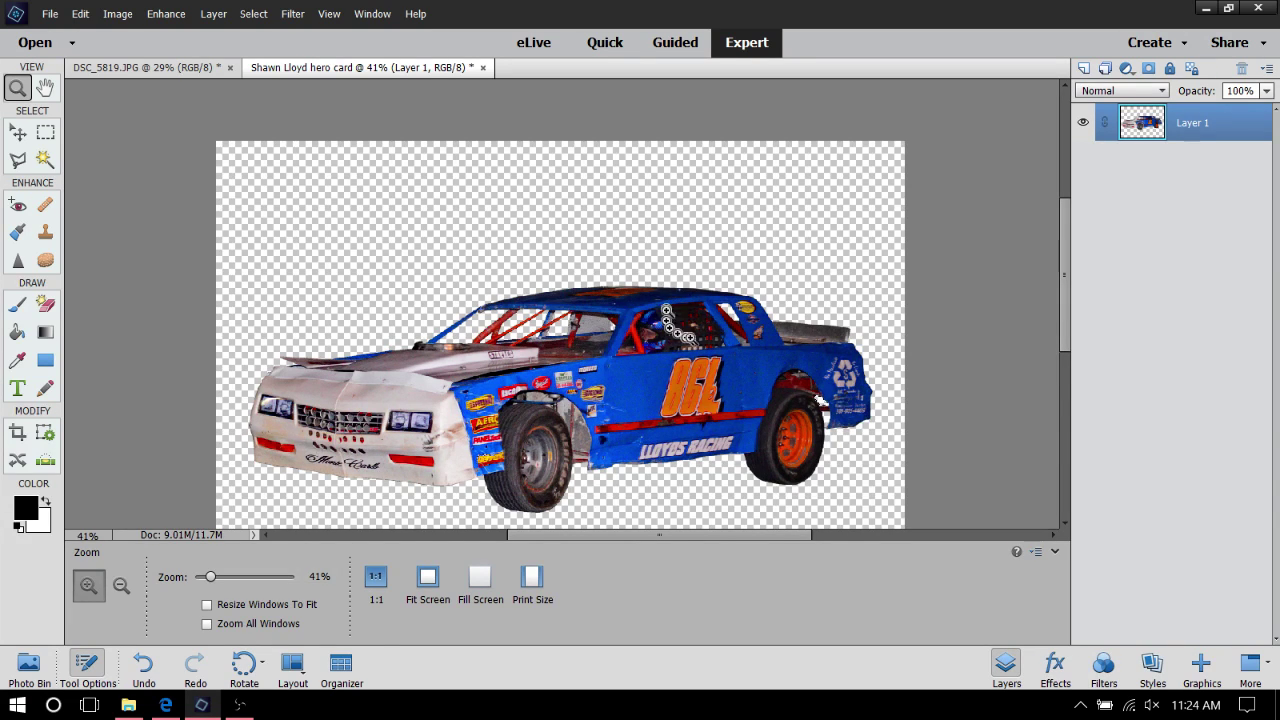
click(18, 132)
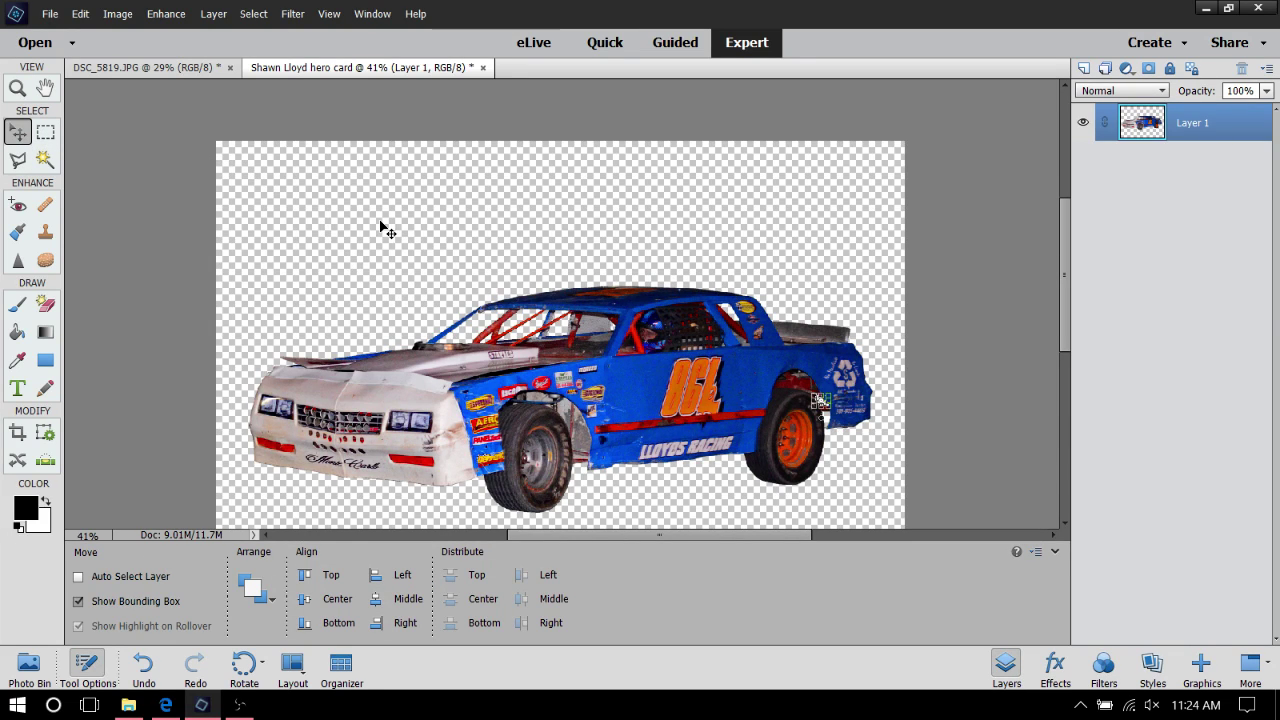
scroll(693, 297, down, 4)
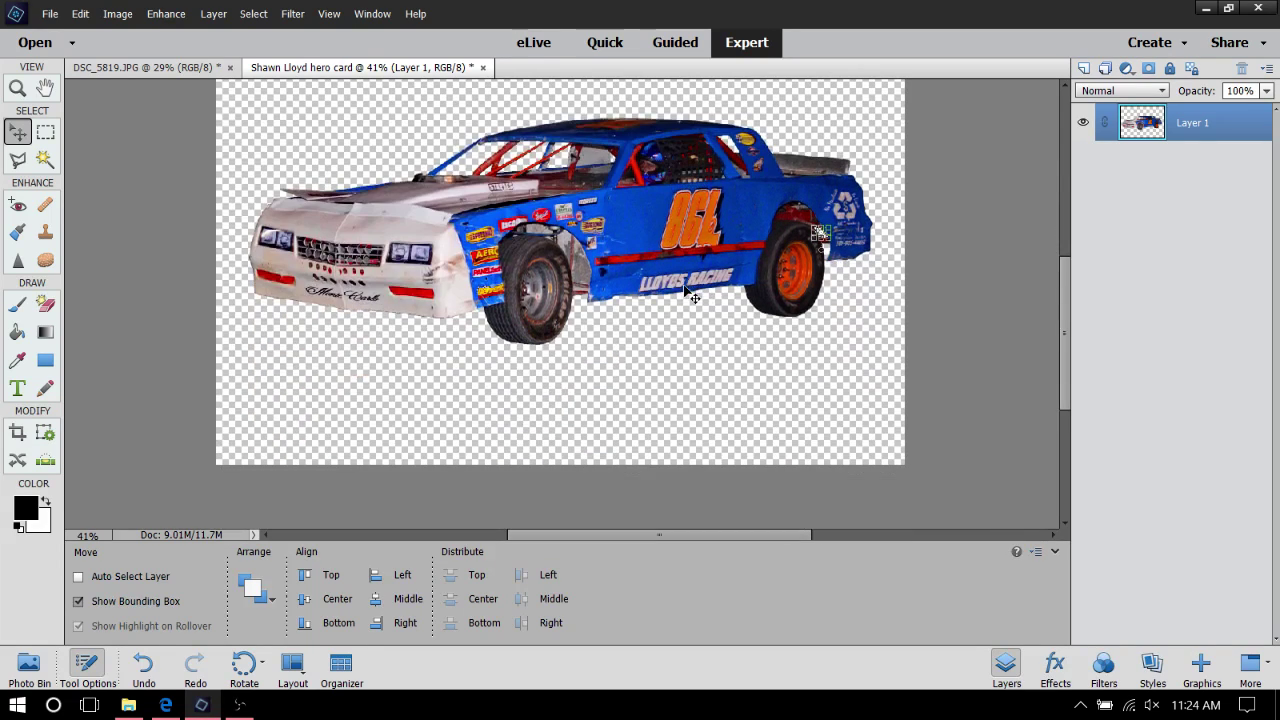
scroll(693, 297, up, 2)
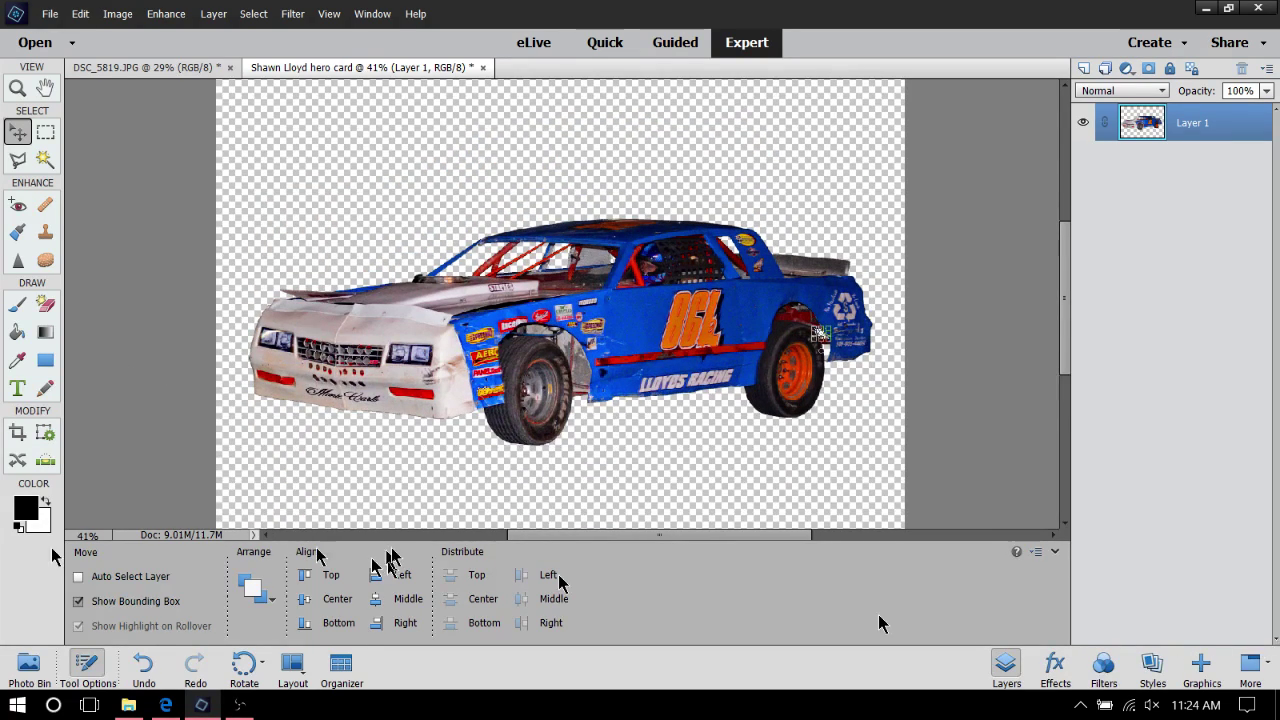
In Explorer, go through HRP Images FB Page-Business and Logos-Backgrounds into Backgrounds, backing out of one wrong folder
click(117, 707)
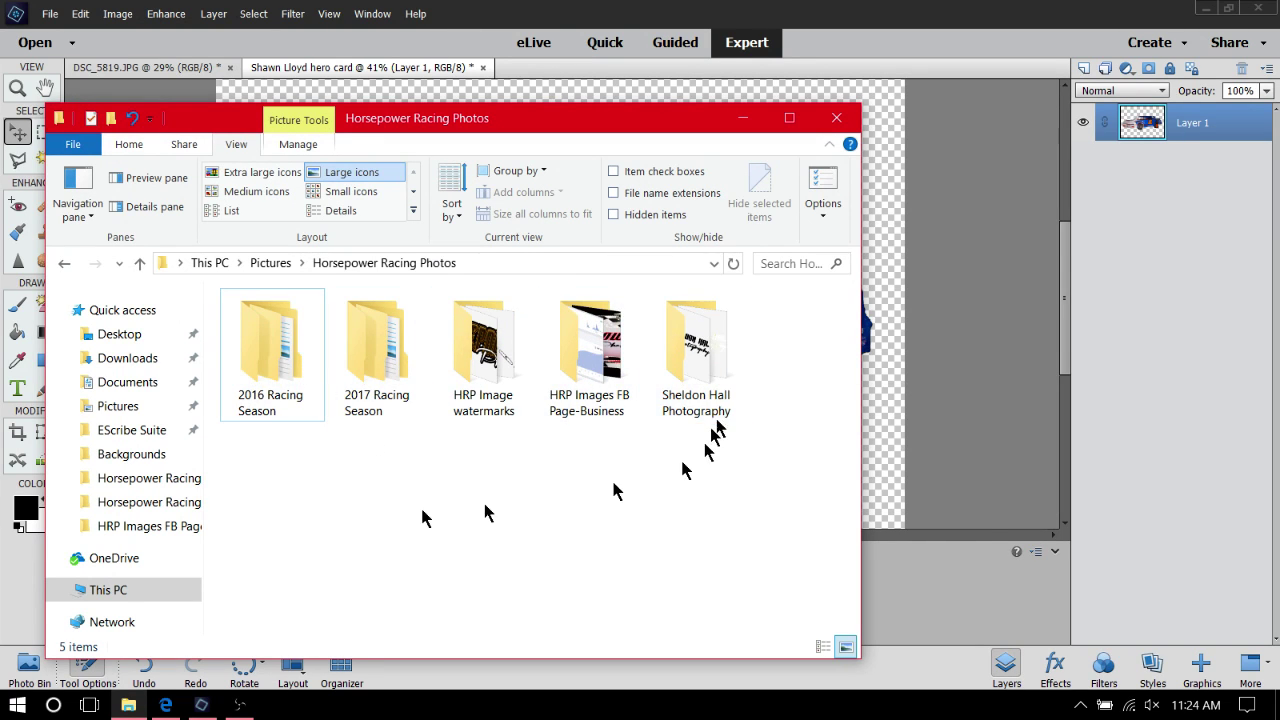
mouse_move(616, 316)
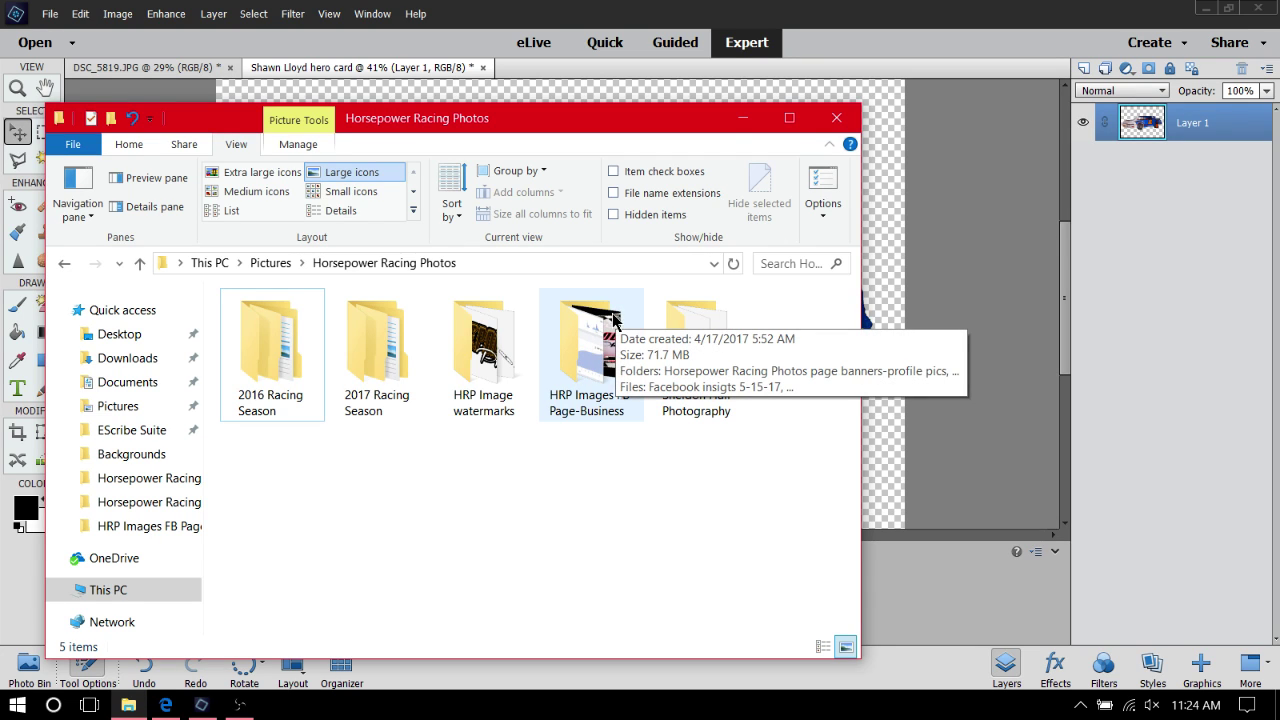
double_click(614, 320)
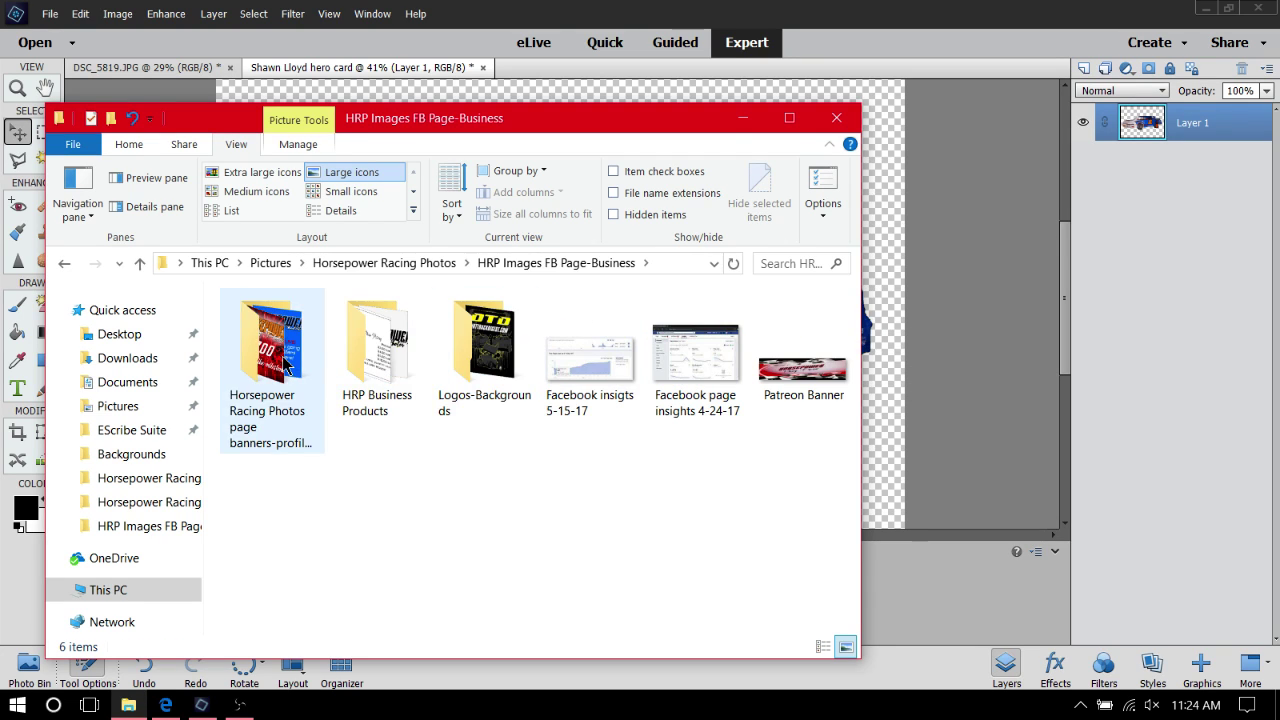
double_click(287, 366)
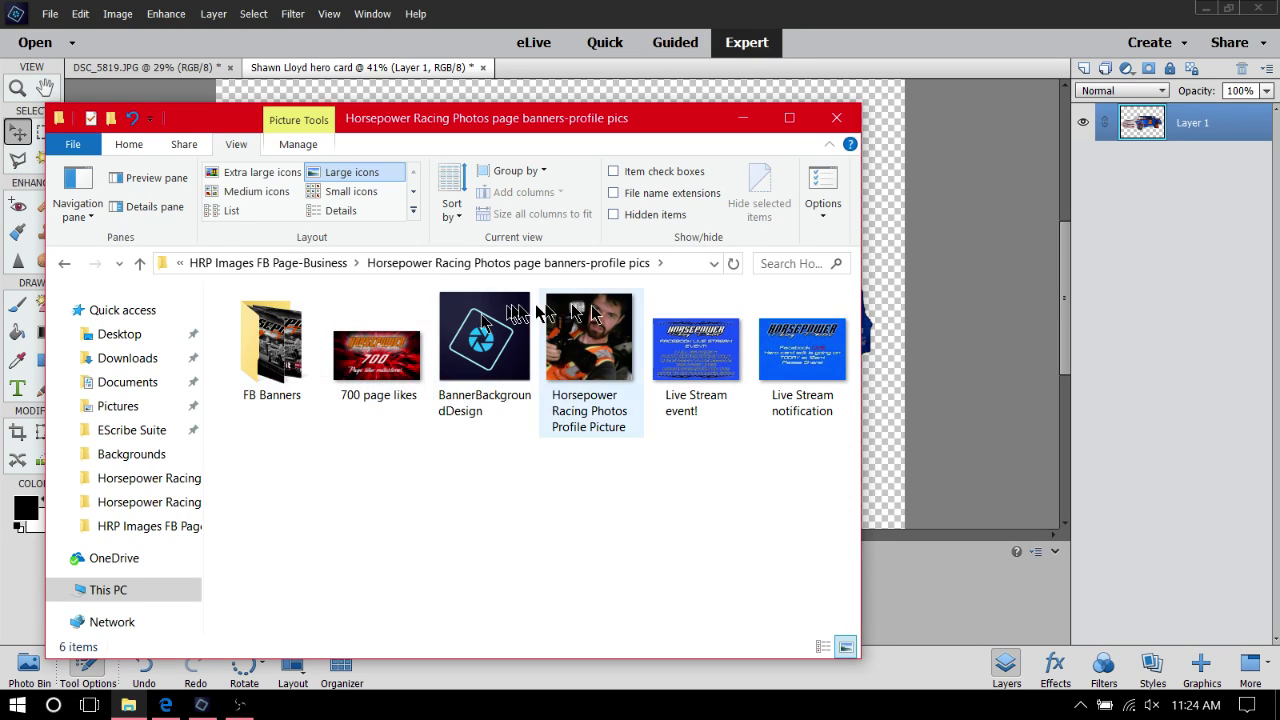
click(64, 264)
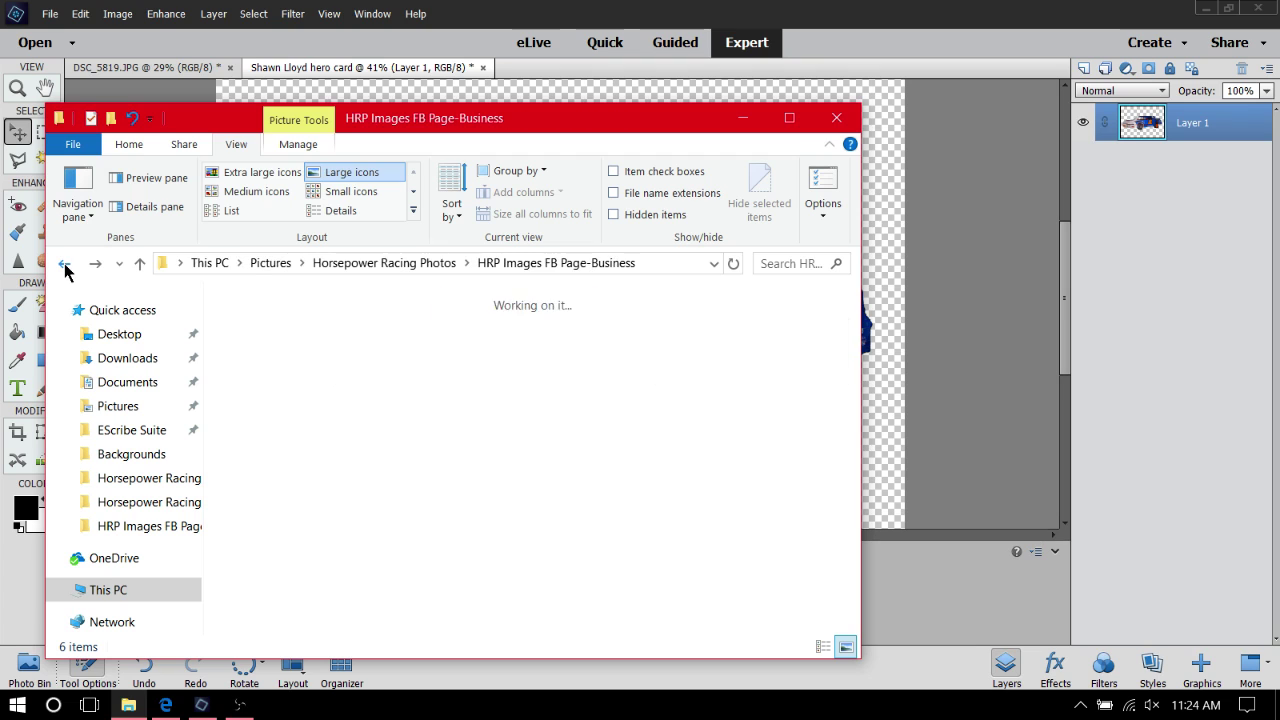
double_click(466, 340)
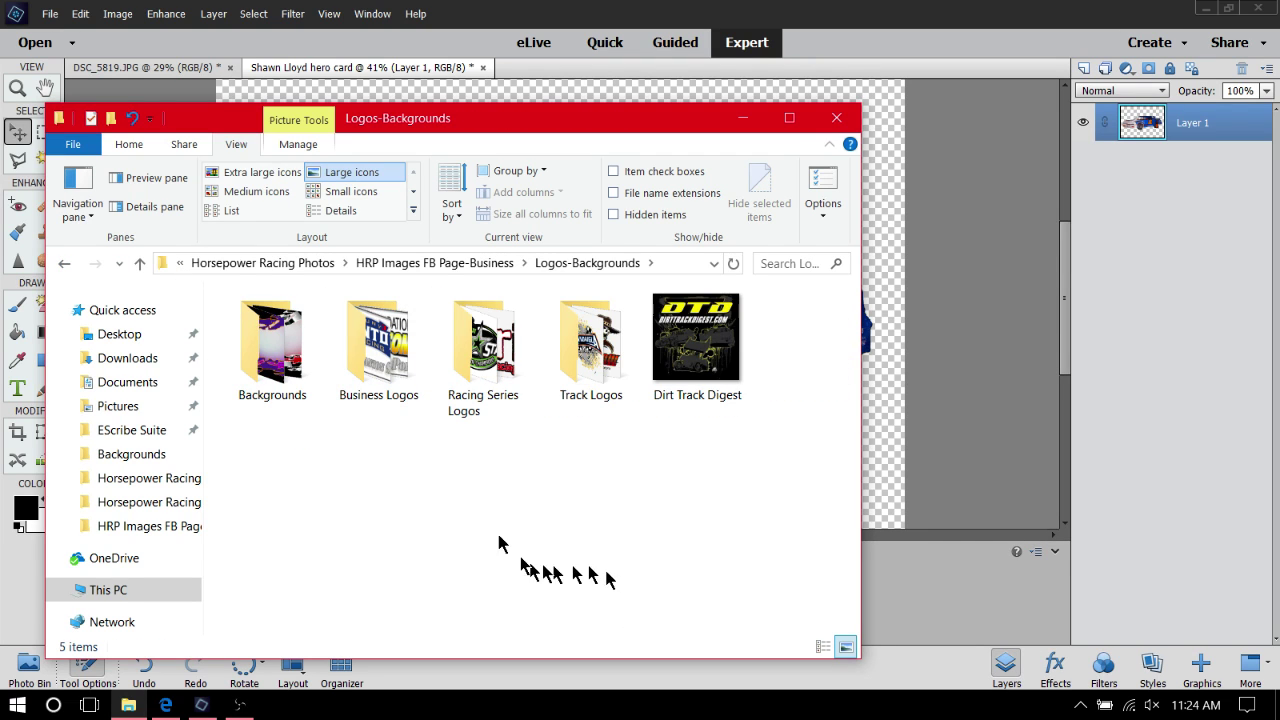
double_click(265, 358)
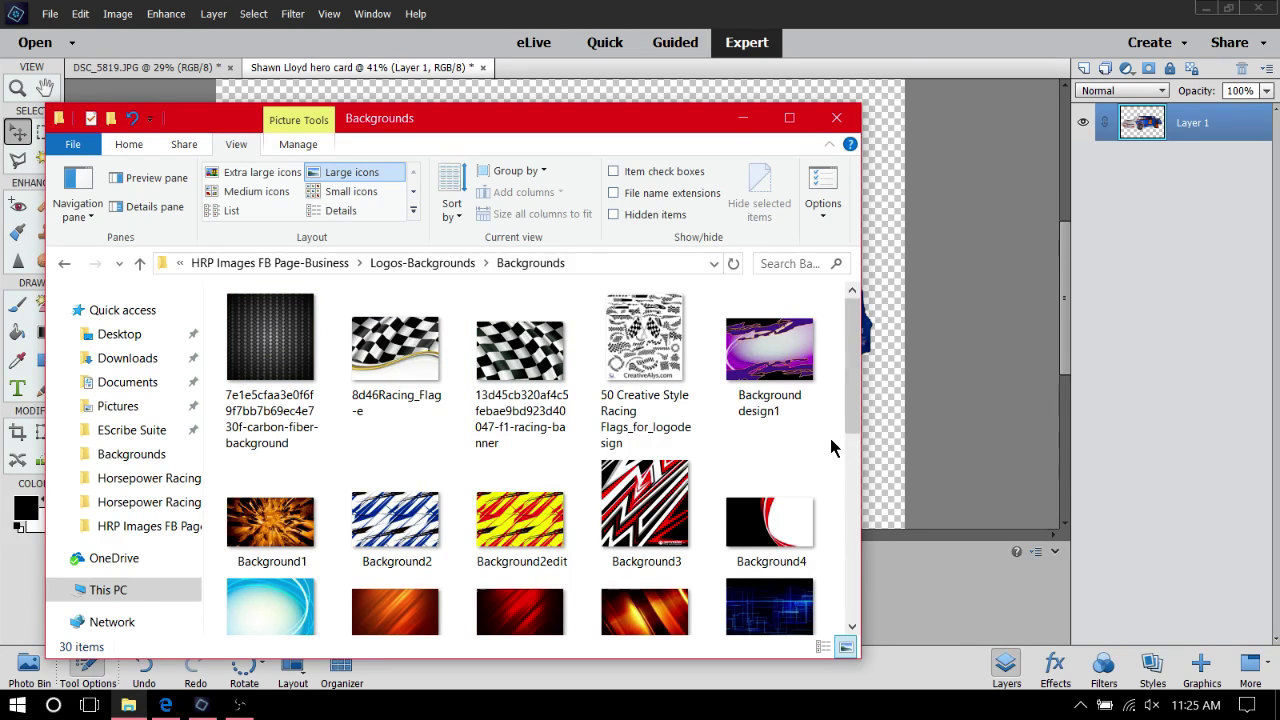
Browse the Backgrounds thumbnails and select the carbon-fiber-background JPG
scroll(797, 446, down, 4)
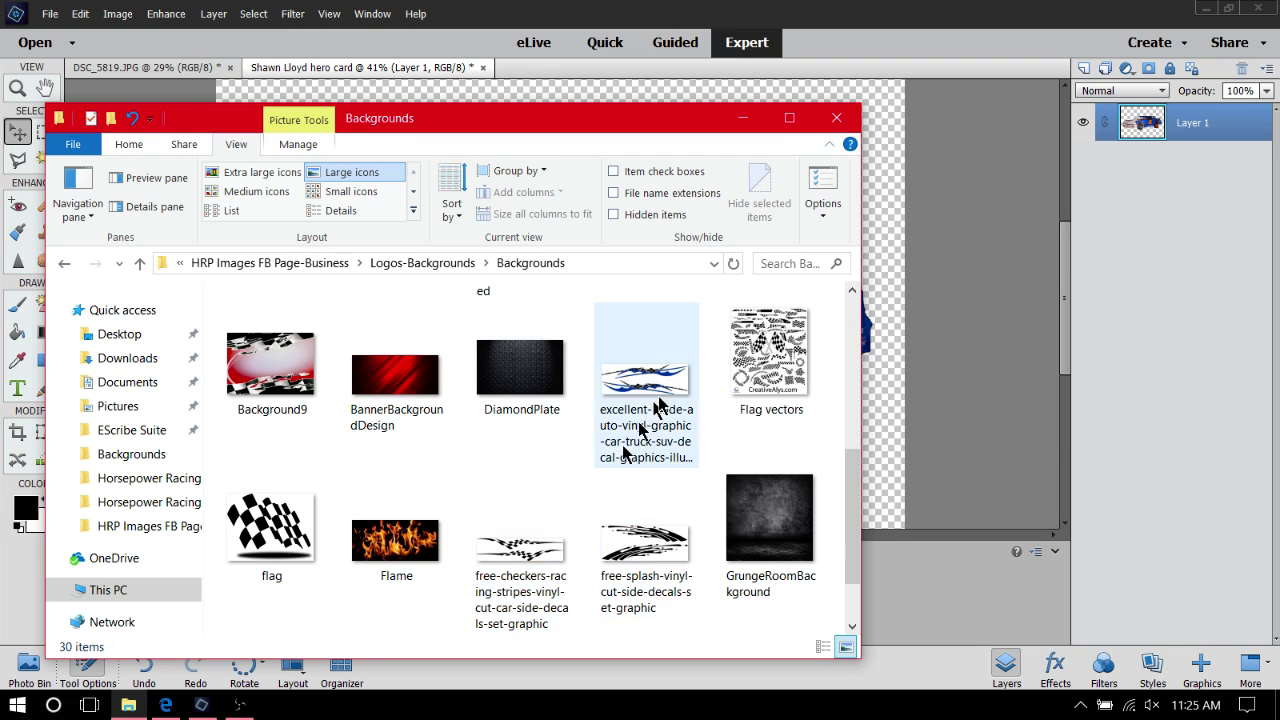
scroll(570, 478, down, 2)
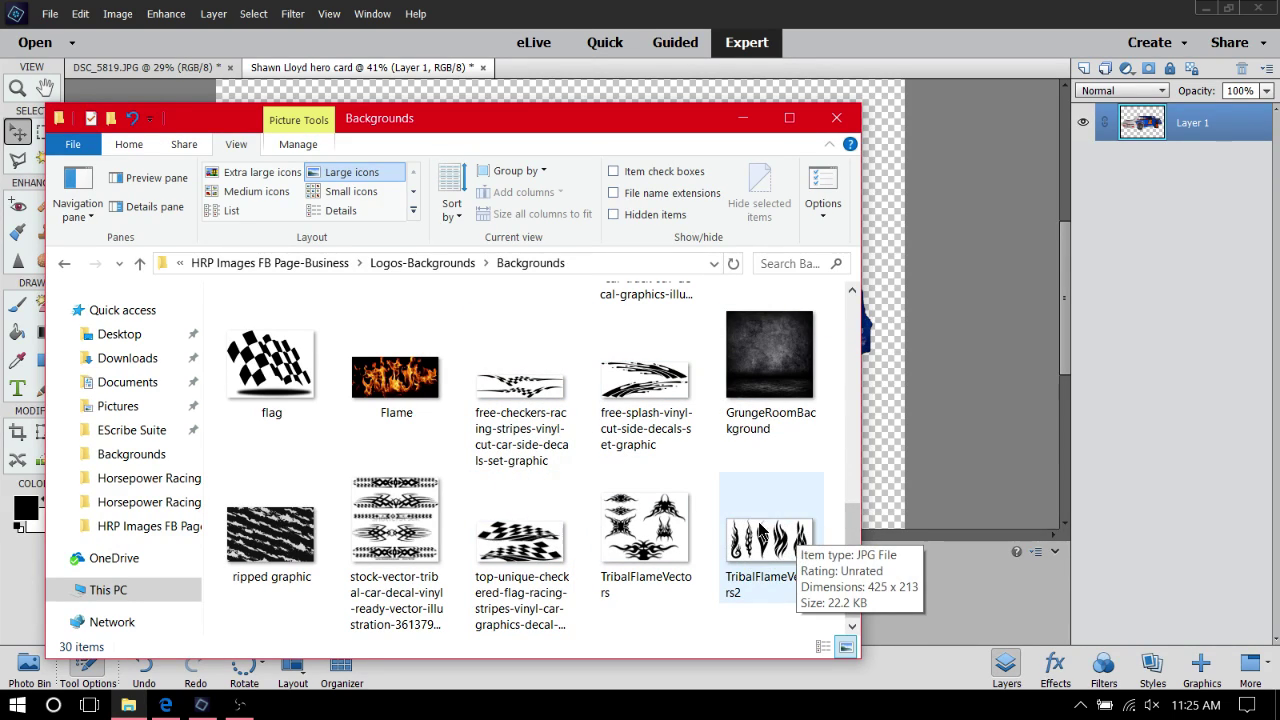
drag(762, 535, 795, 545)
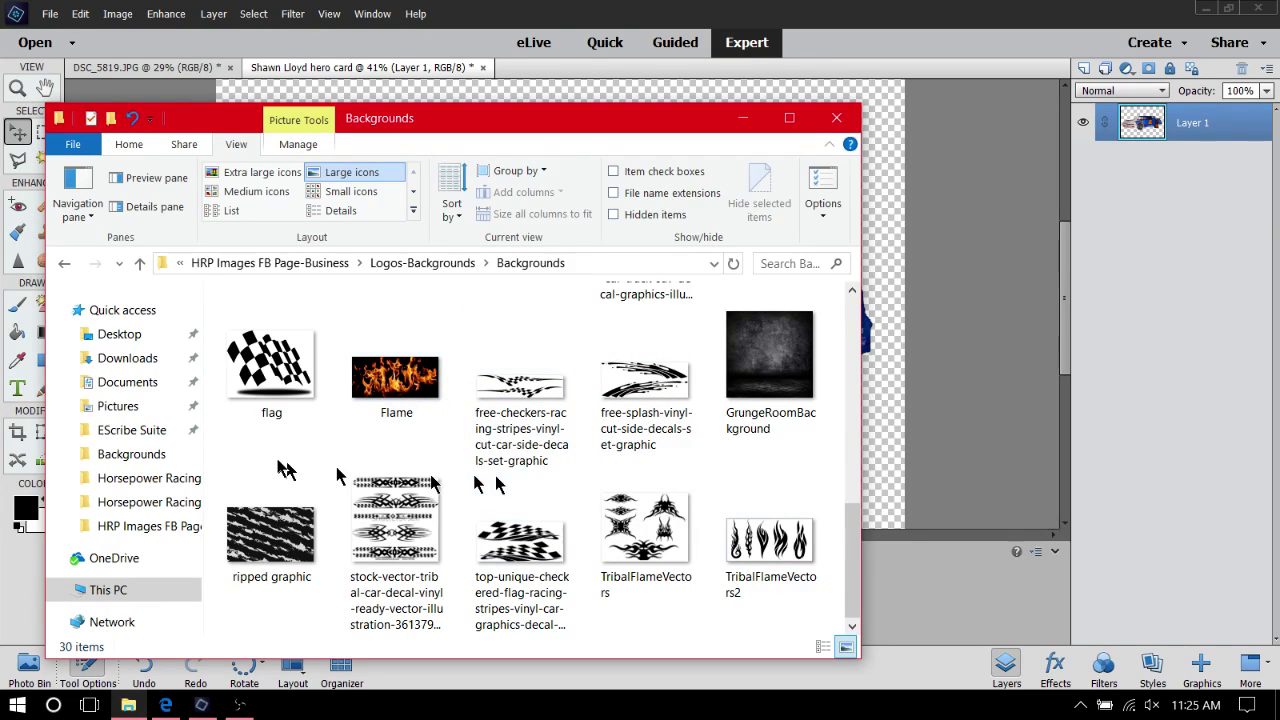
scroll(320, 434, up, 5)
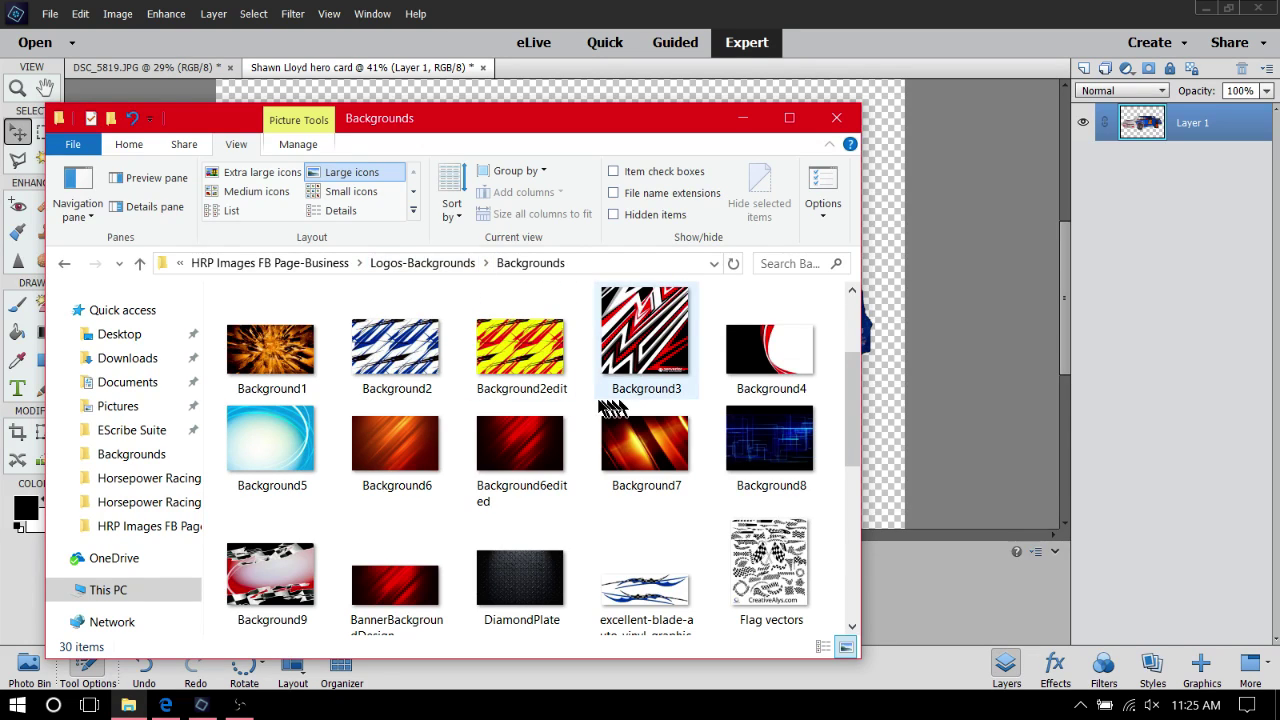
scroll(572, 410, up, 2)
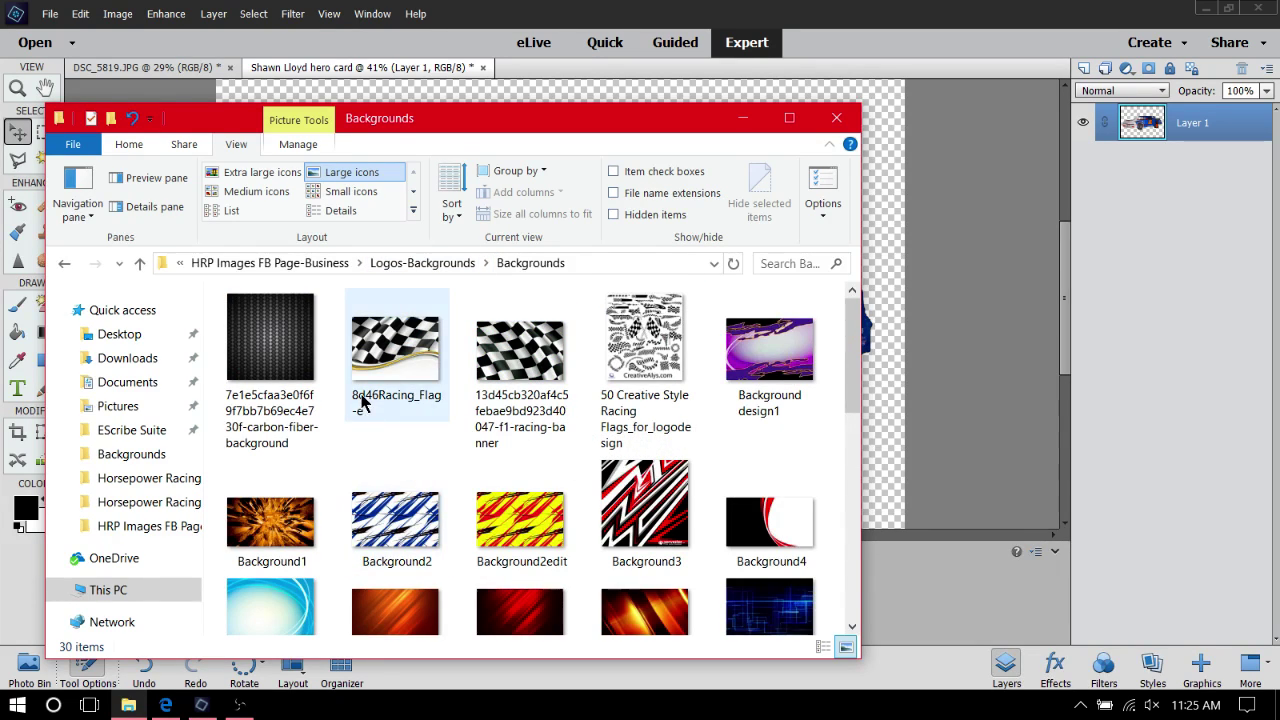
scroll(380, 393, down, 1)
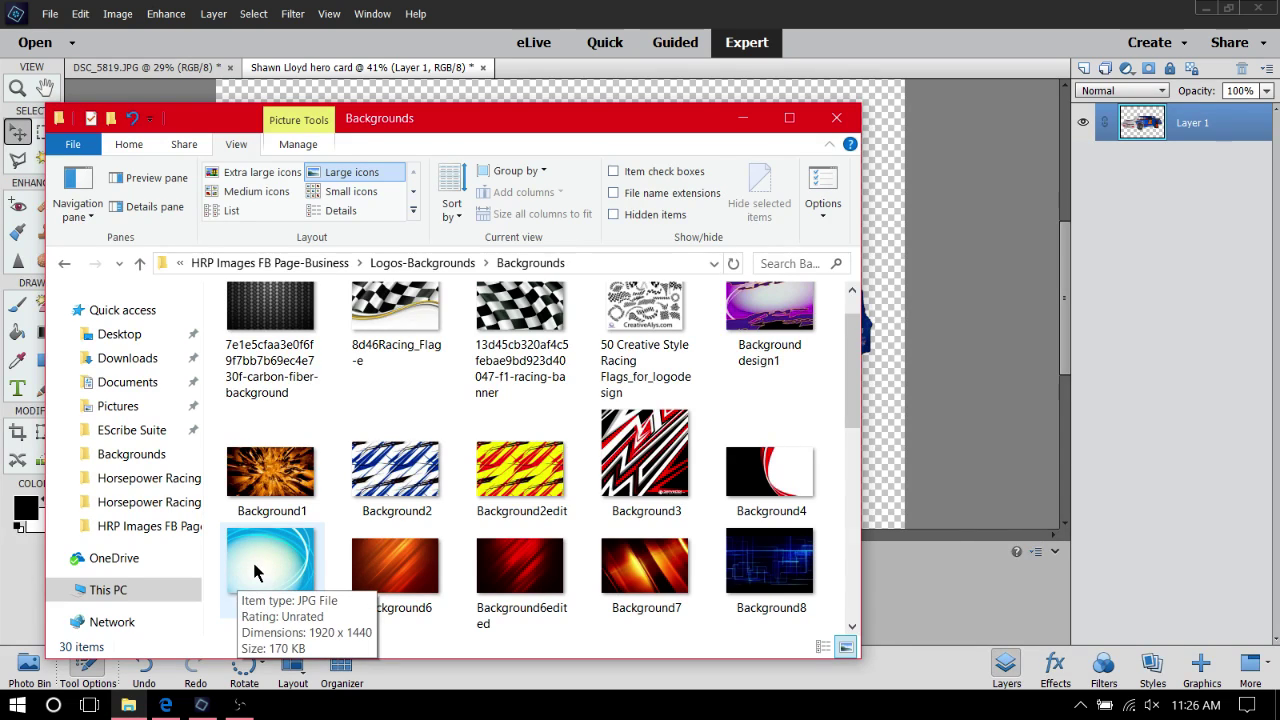
scroll(255, 565, up, 1)
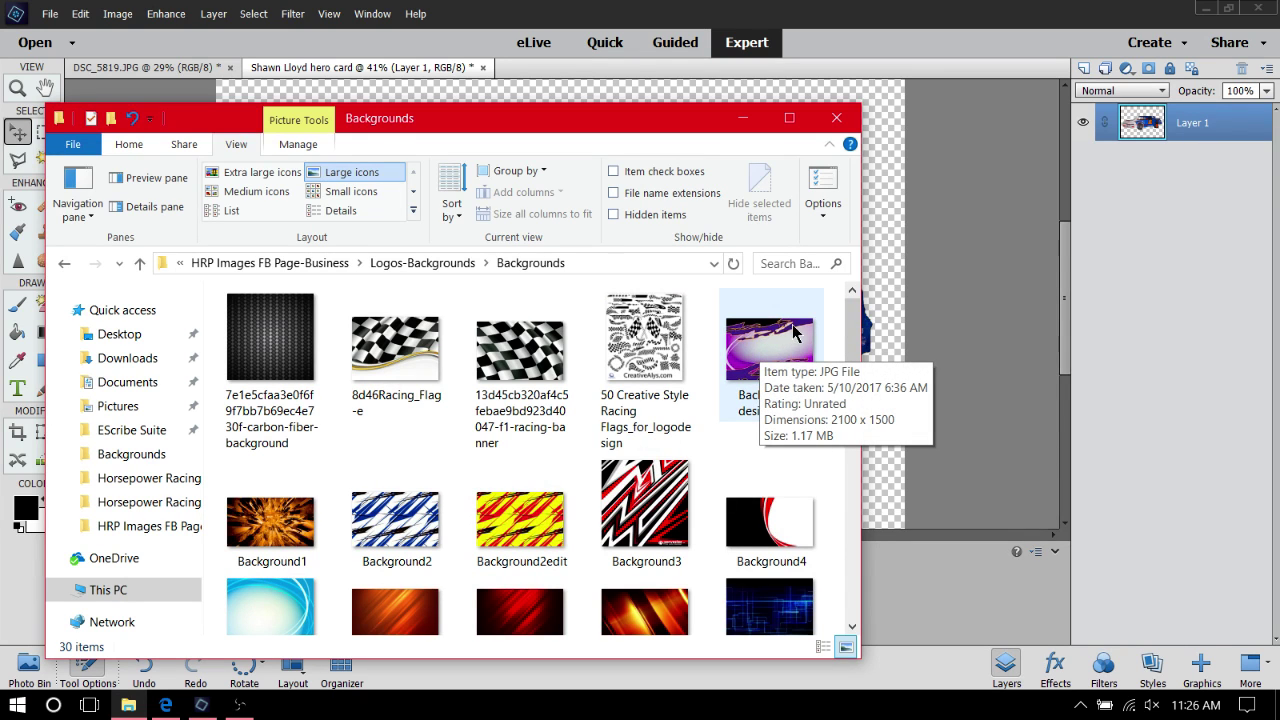
scroll(705, 410, down, 5)
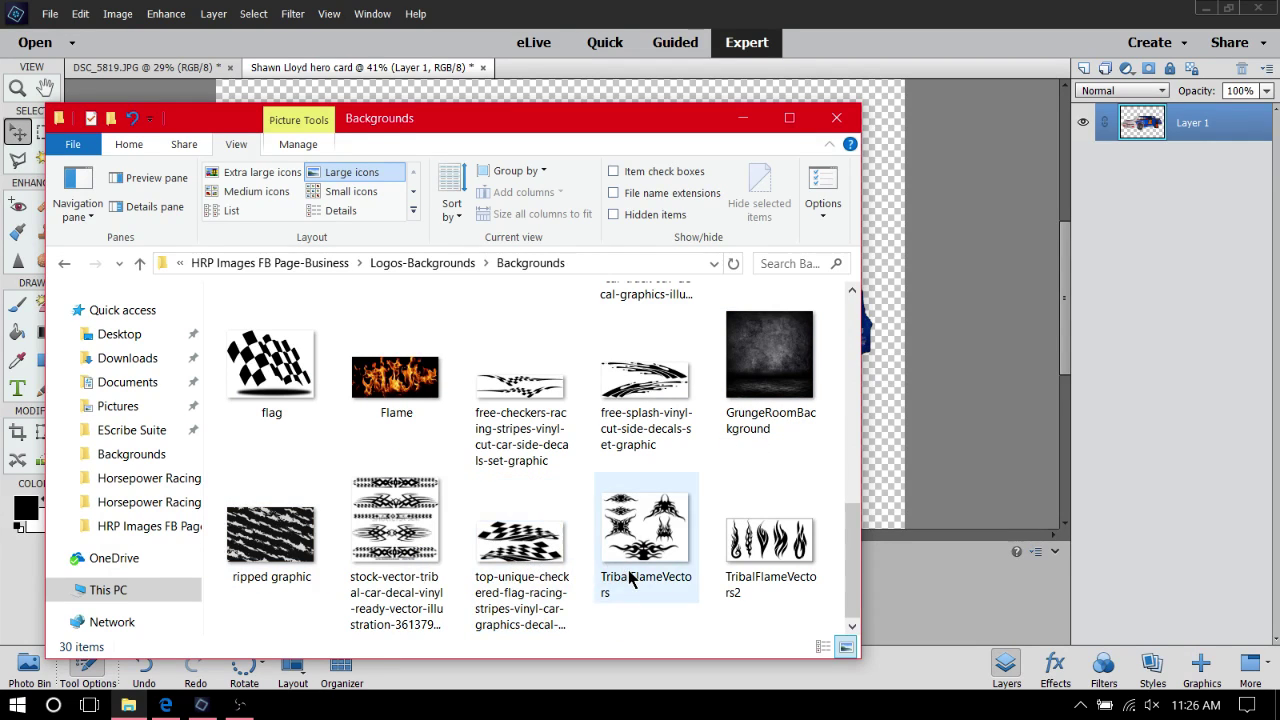
scroll(630, 580, up, 5)
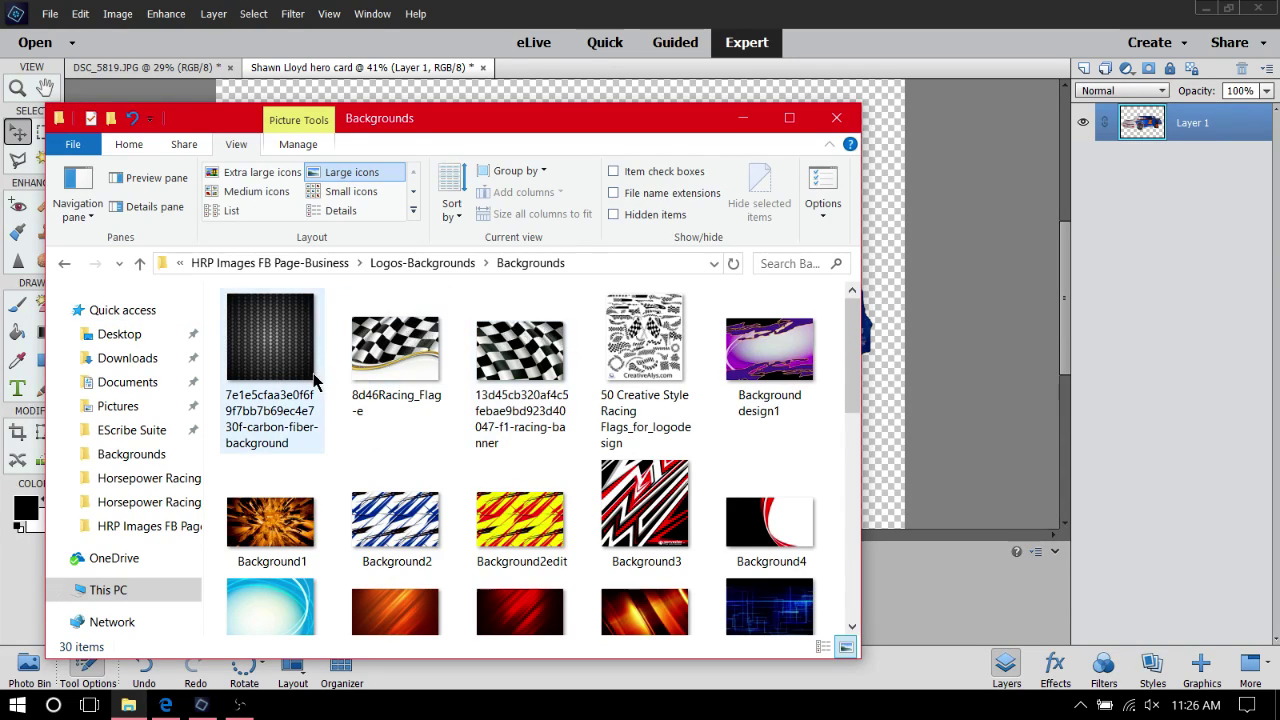
click(263, 362)
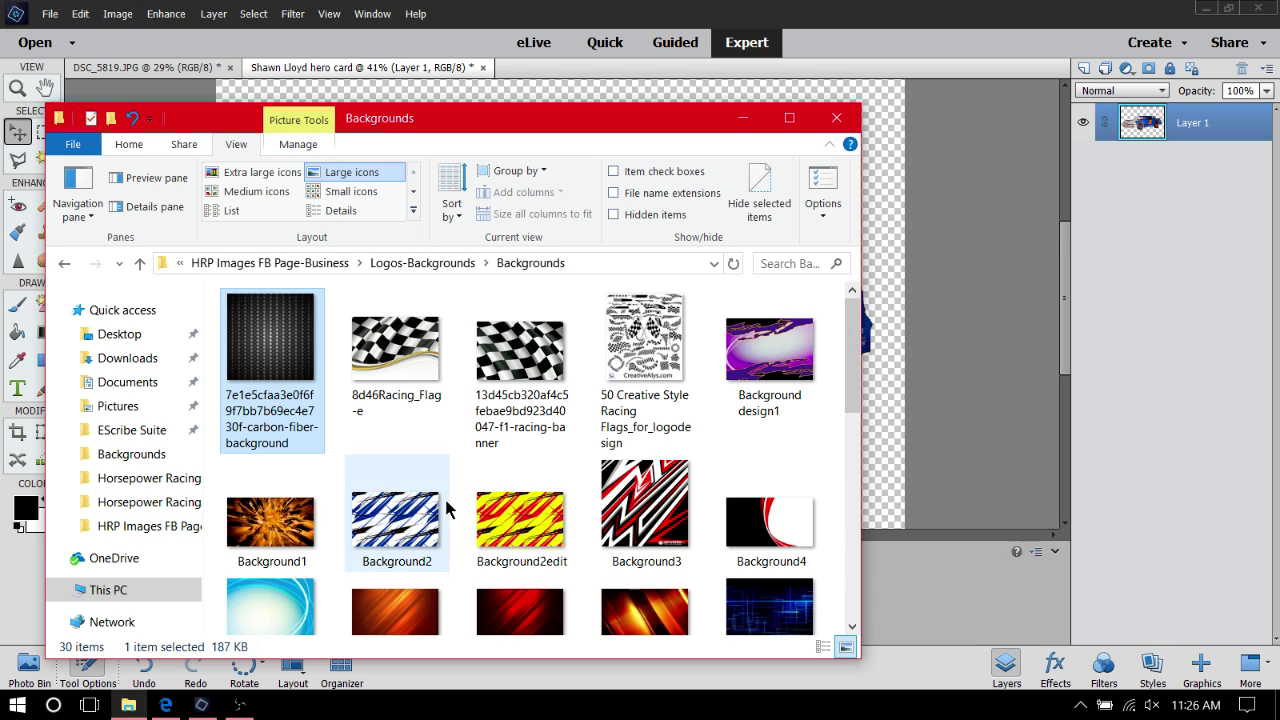
Minimize Explorer, then use File > Open to open the carbon-fiber image from Pictures > Horsepower Racing Photos > … > Backgrounds
click(742, 122)
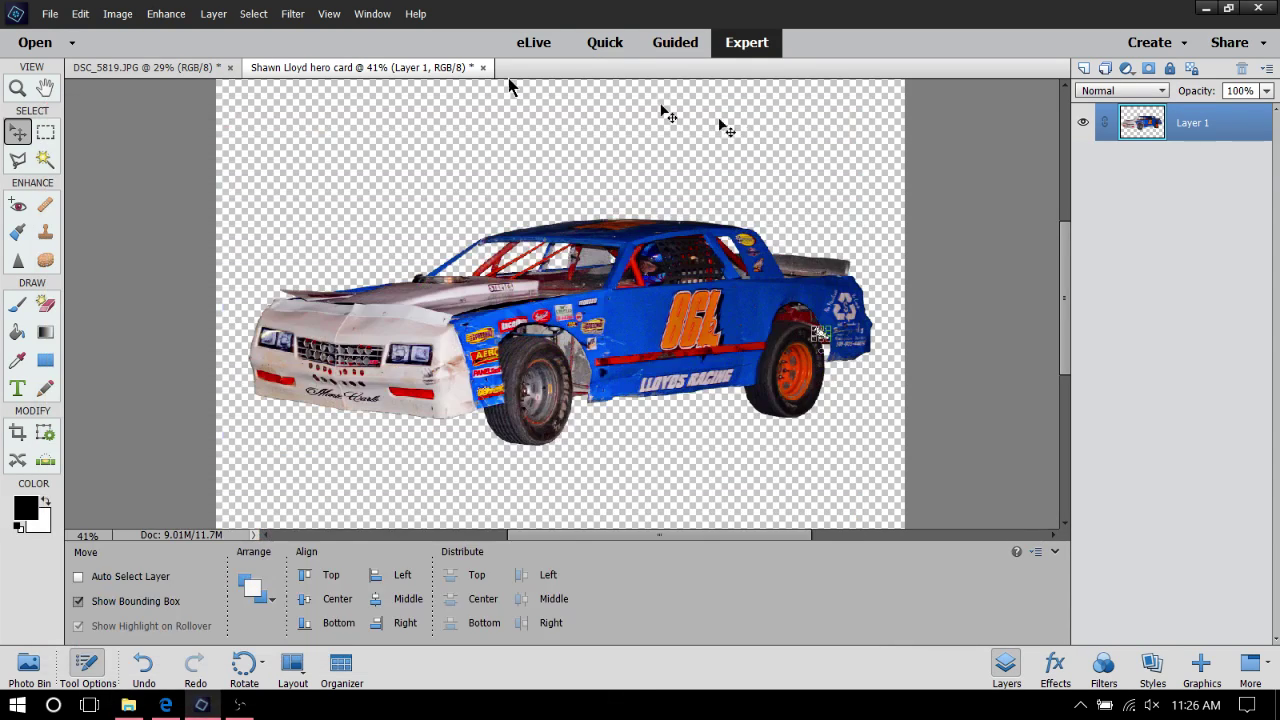
click(48, 13)
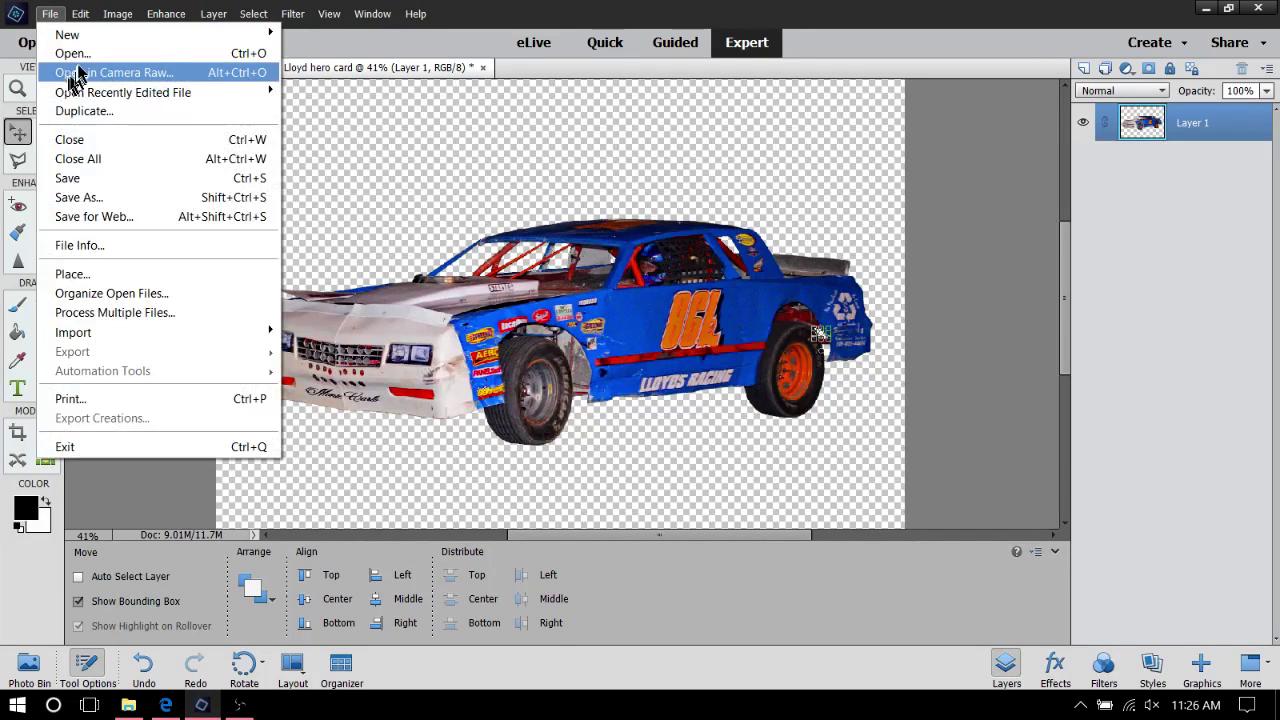
click(108, 51)
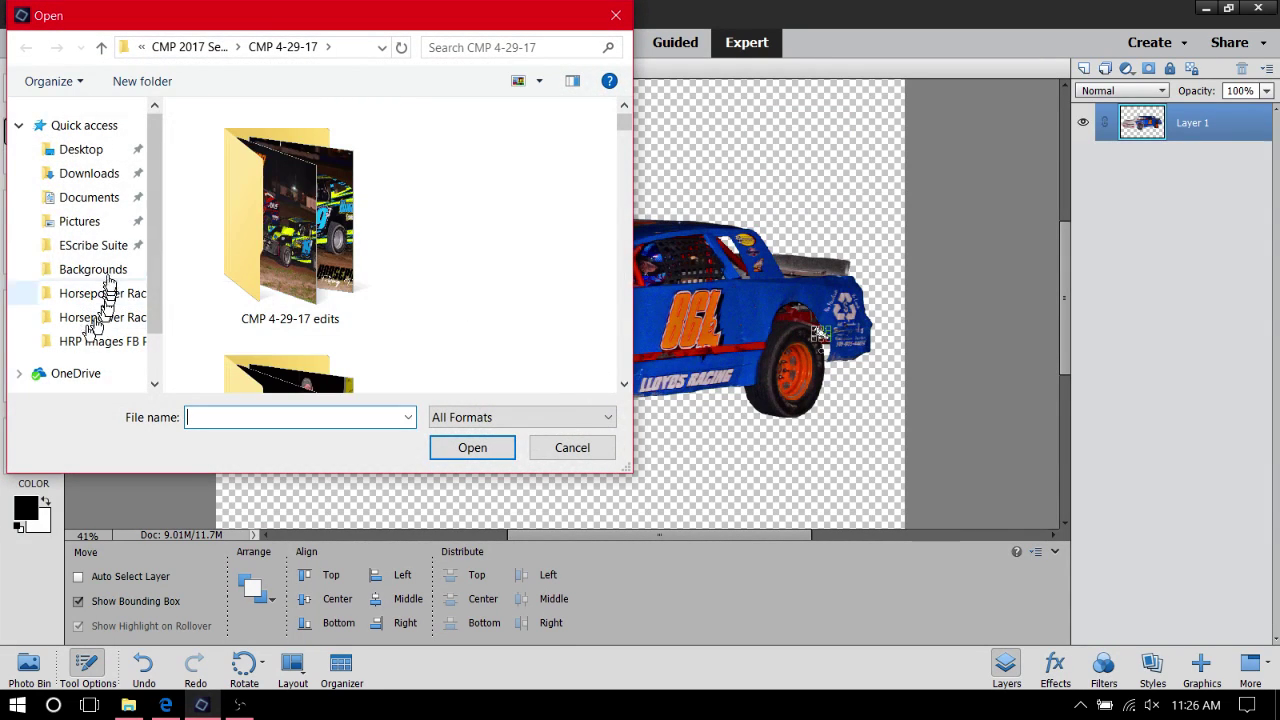
click(100, 221)
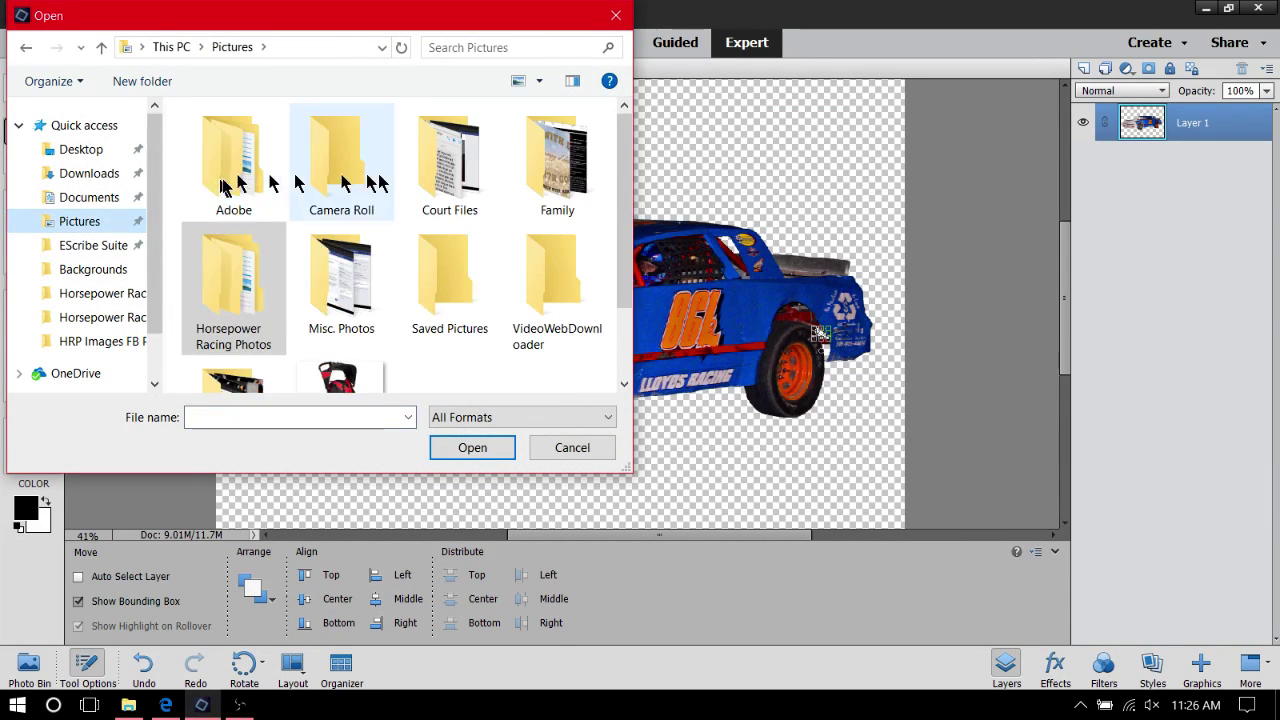
double_click(240, 279)
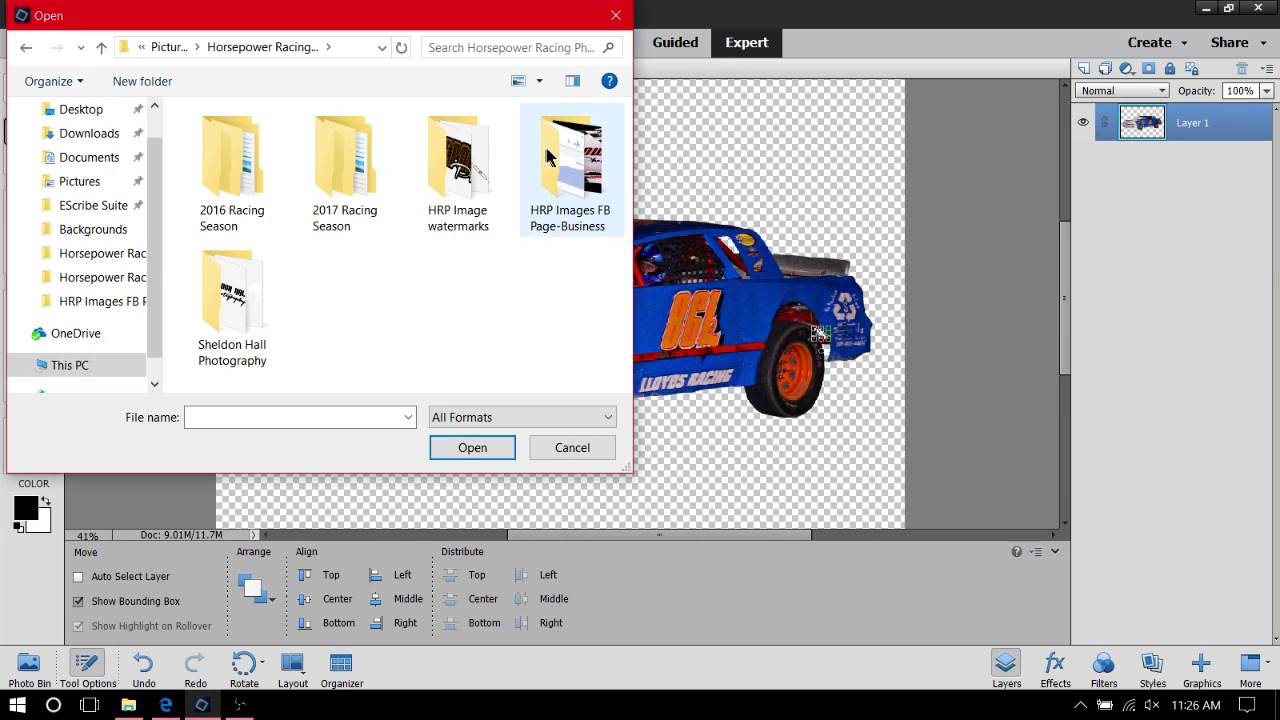
double_click(585, 174)
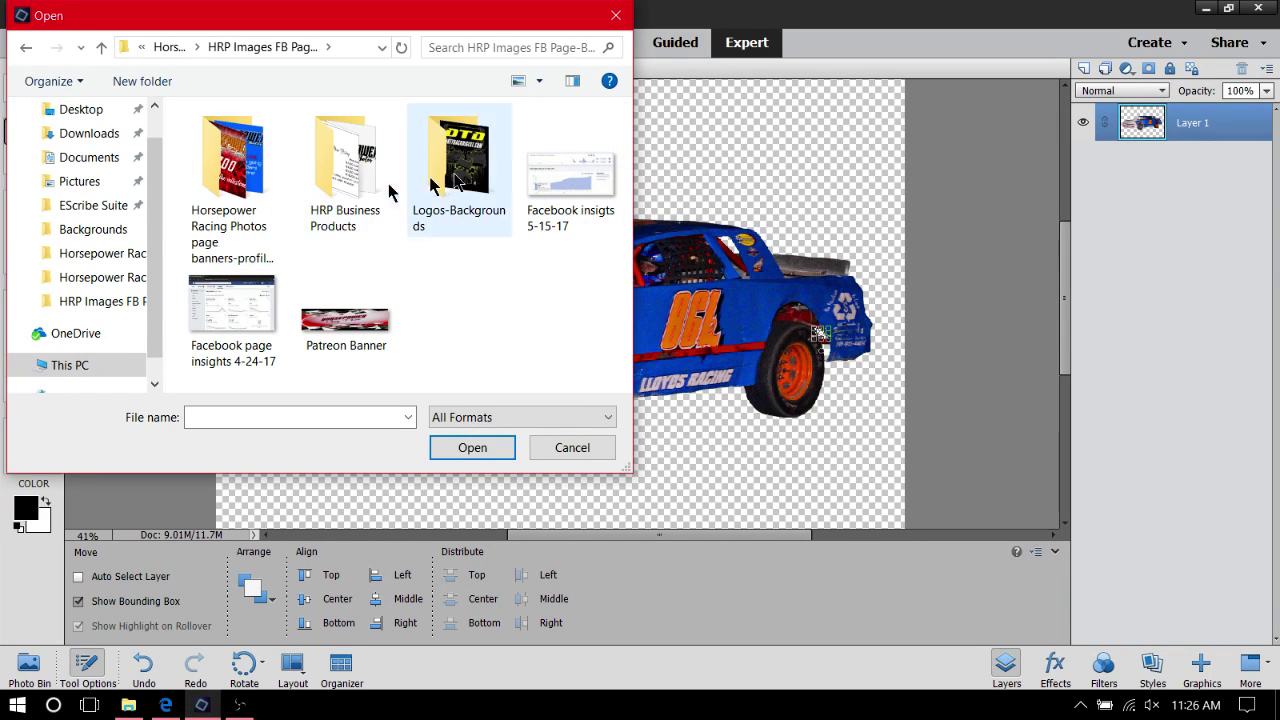
click(455, 178)
double_click(455, 178)
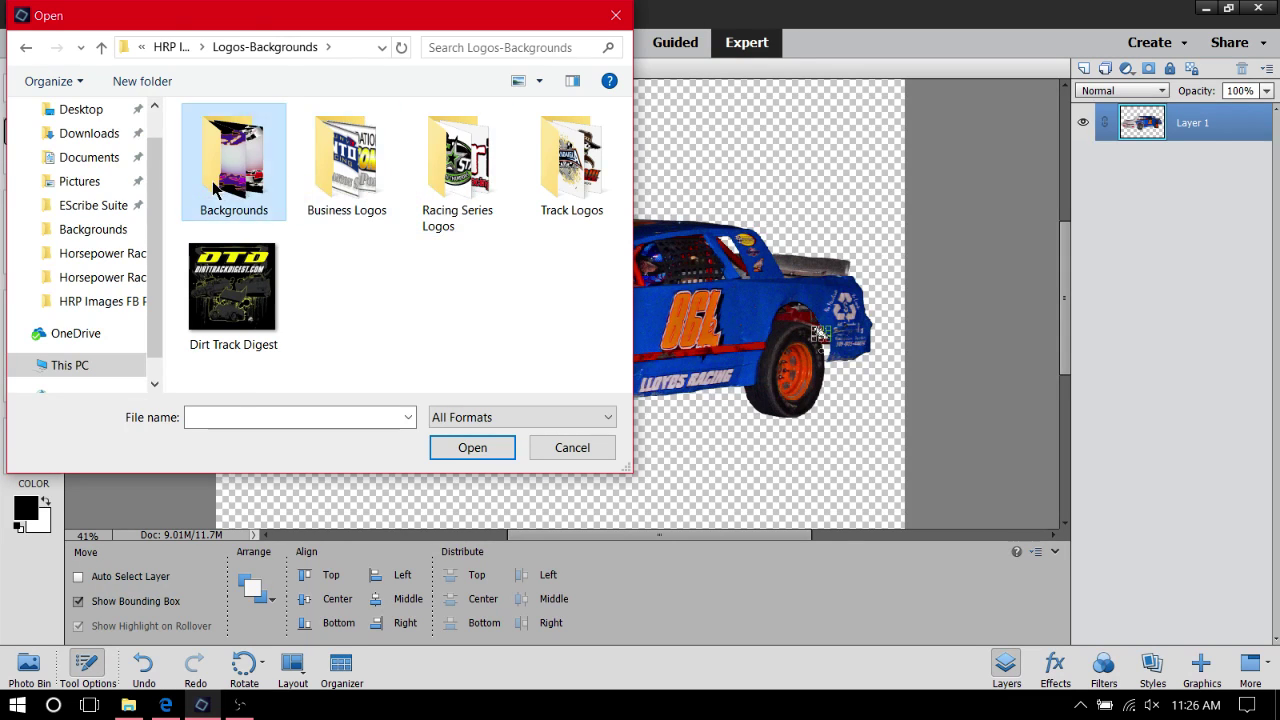
double_click(250, 185)
click(274, 172)
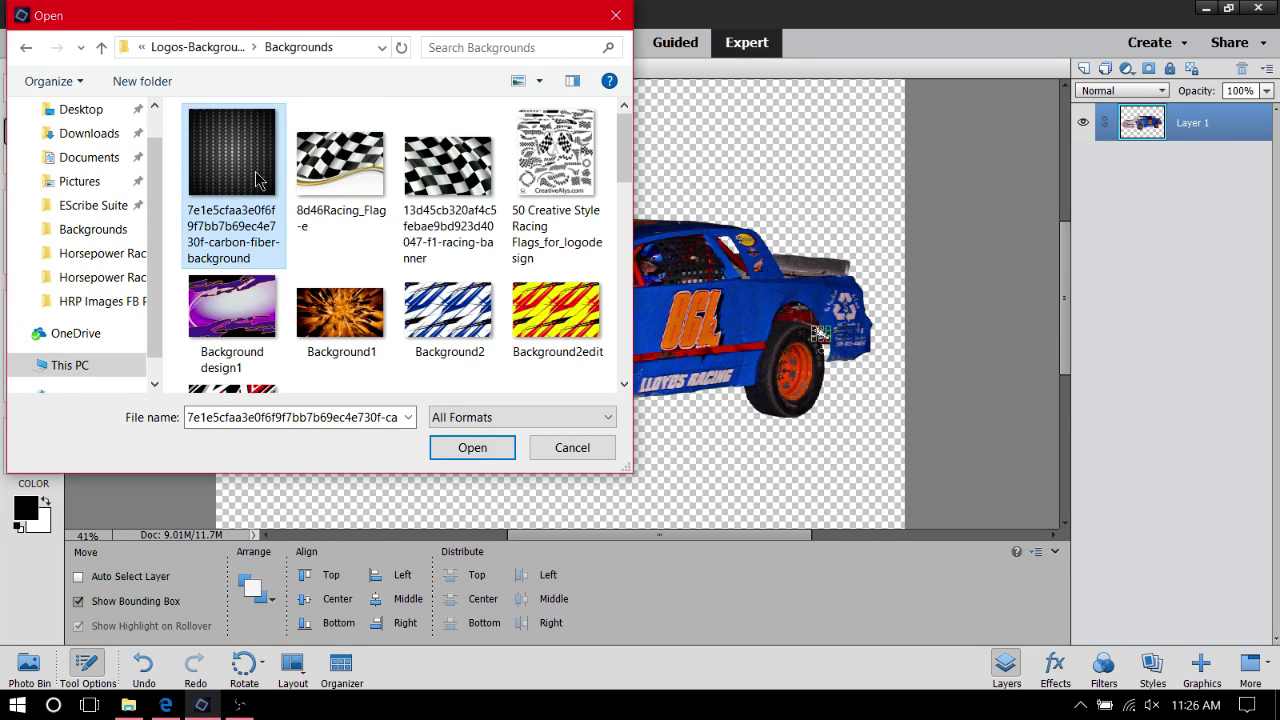
click(471, 448)
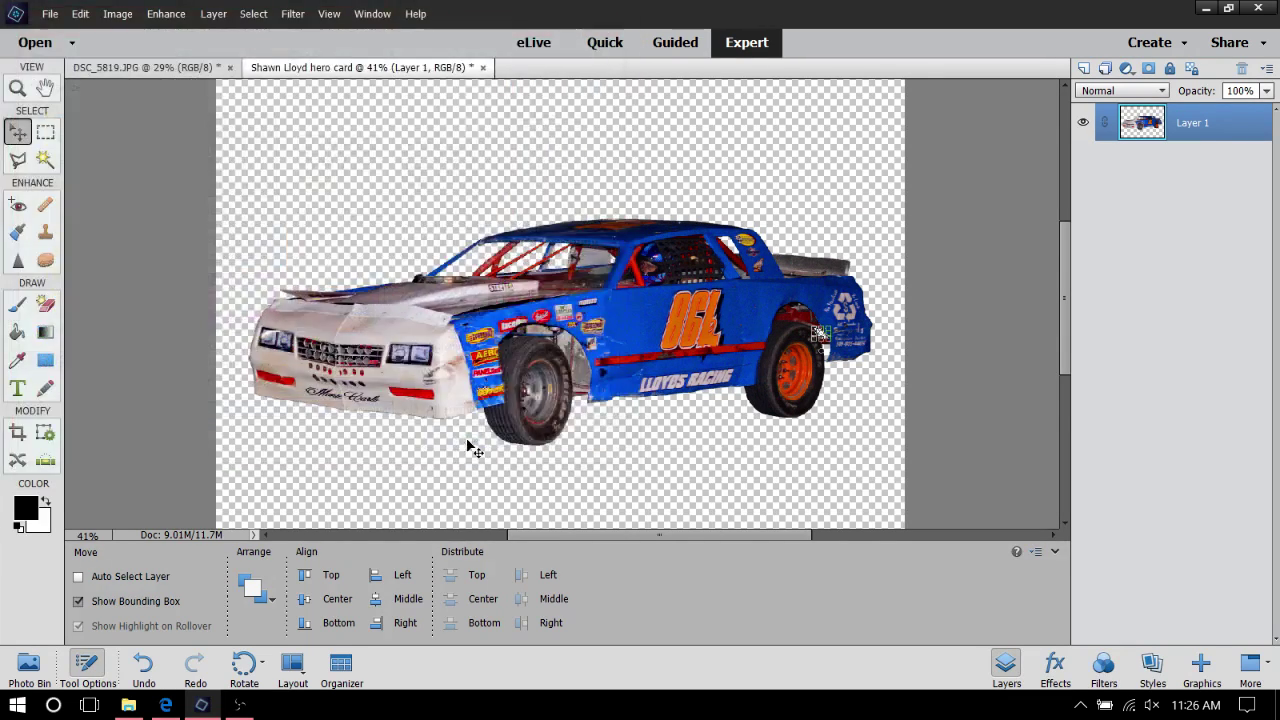
Switch back to the hero card from the Photo Bin and nudge the car right and down
click(26, 668)
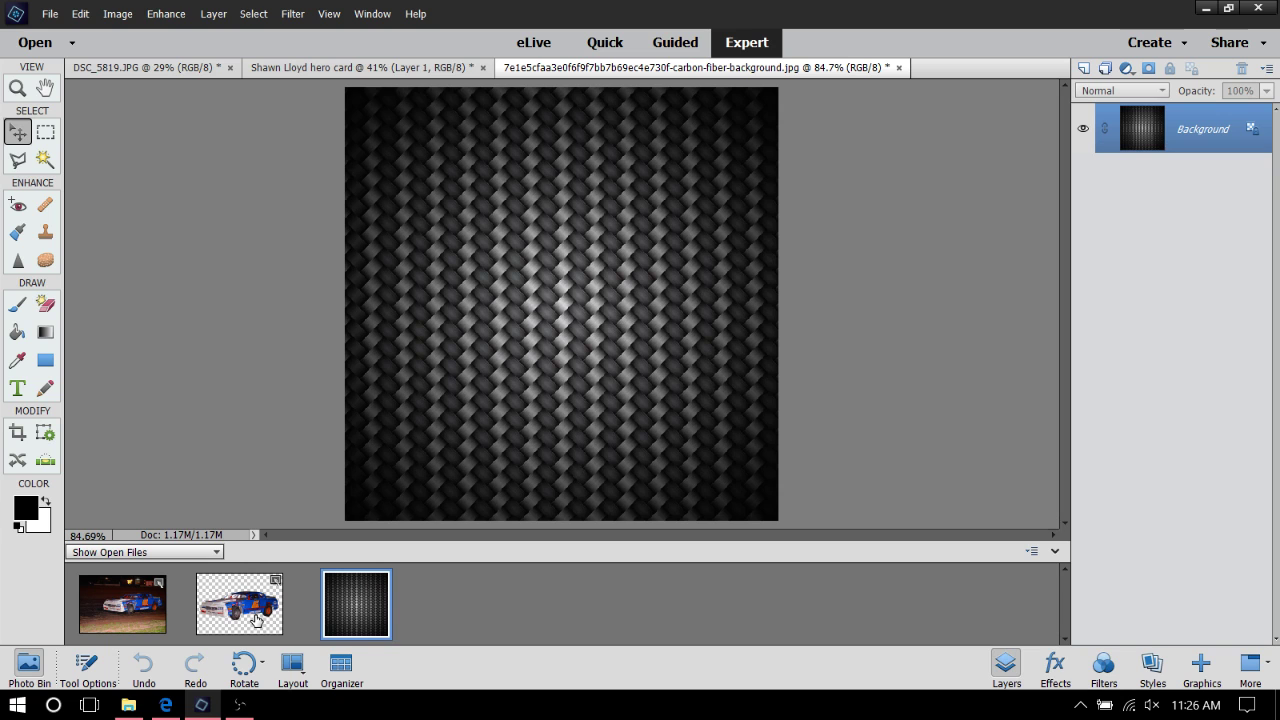
click(224, 604)
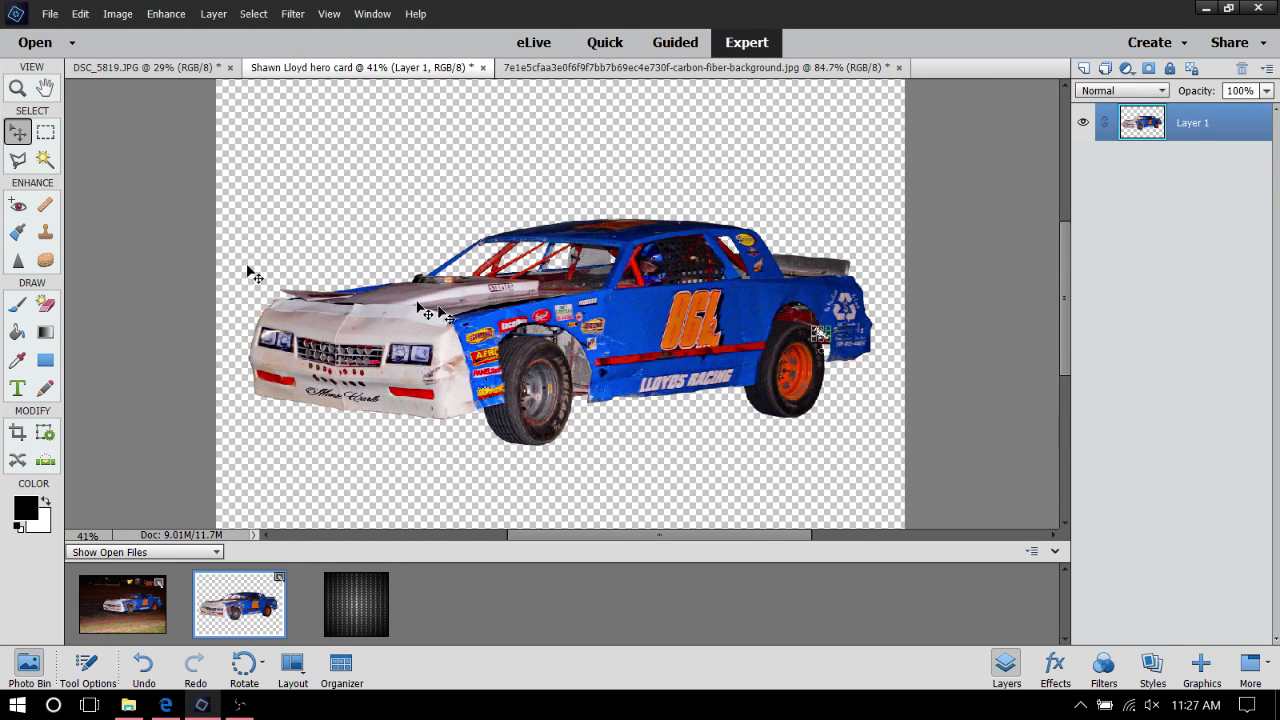
right_click(465, 297)
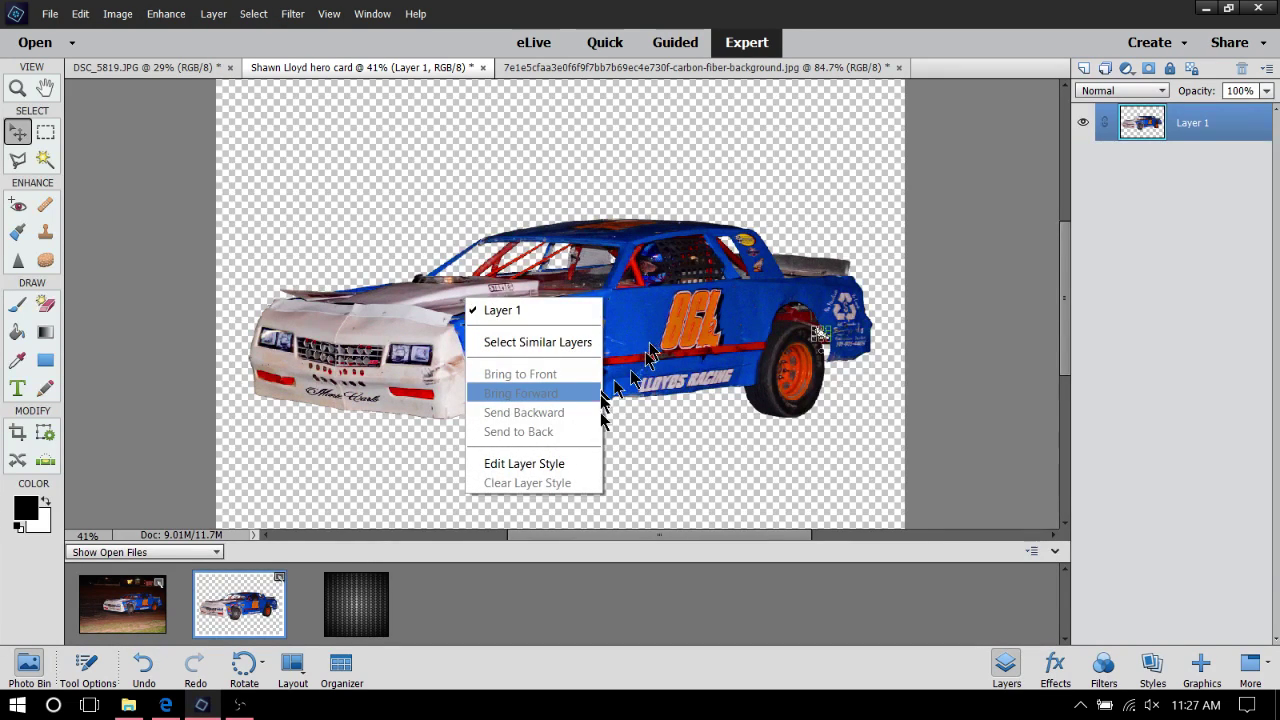
click(695, 320)
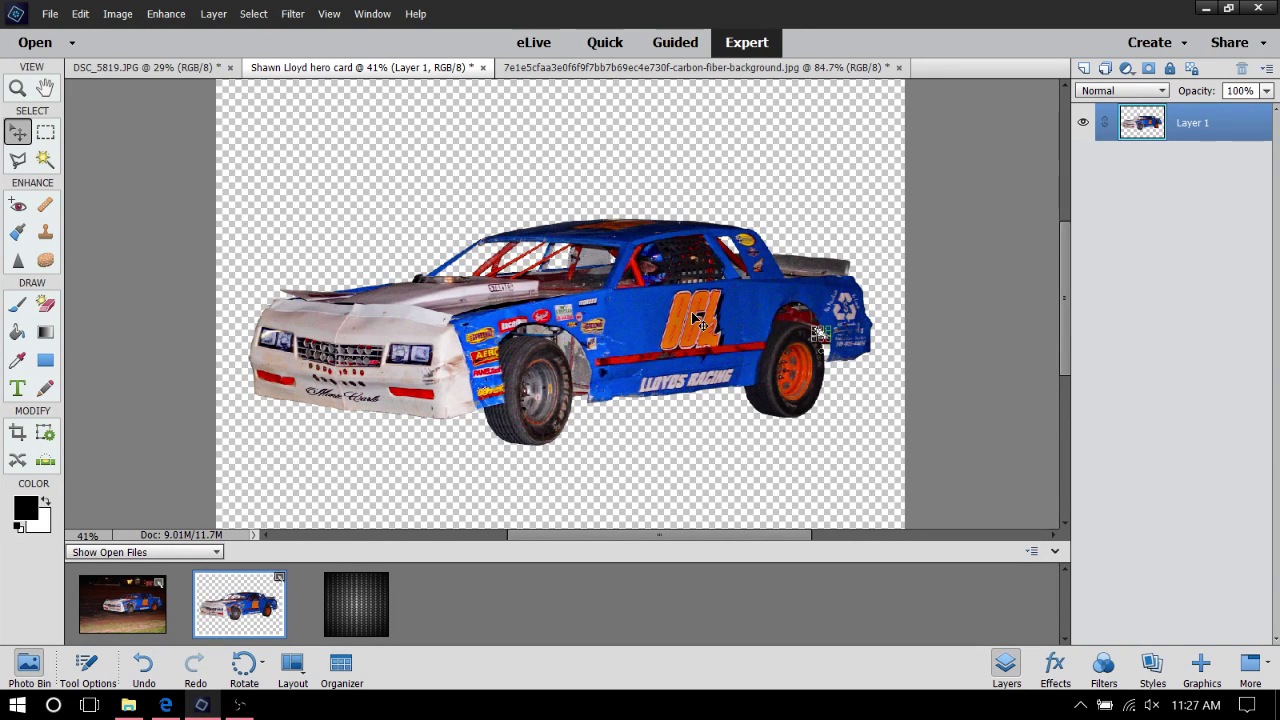
right_click(695, 320)
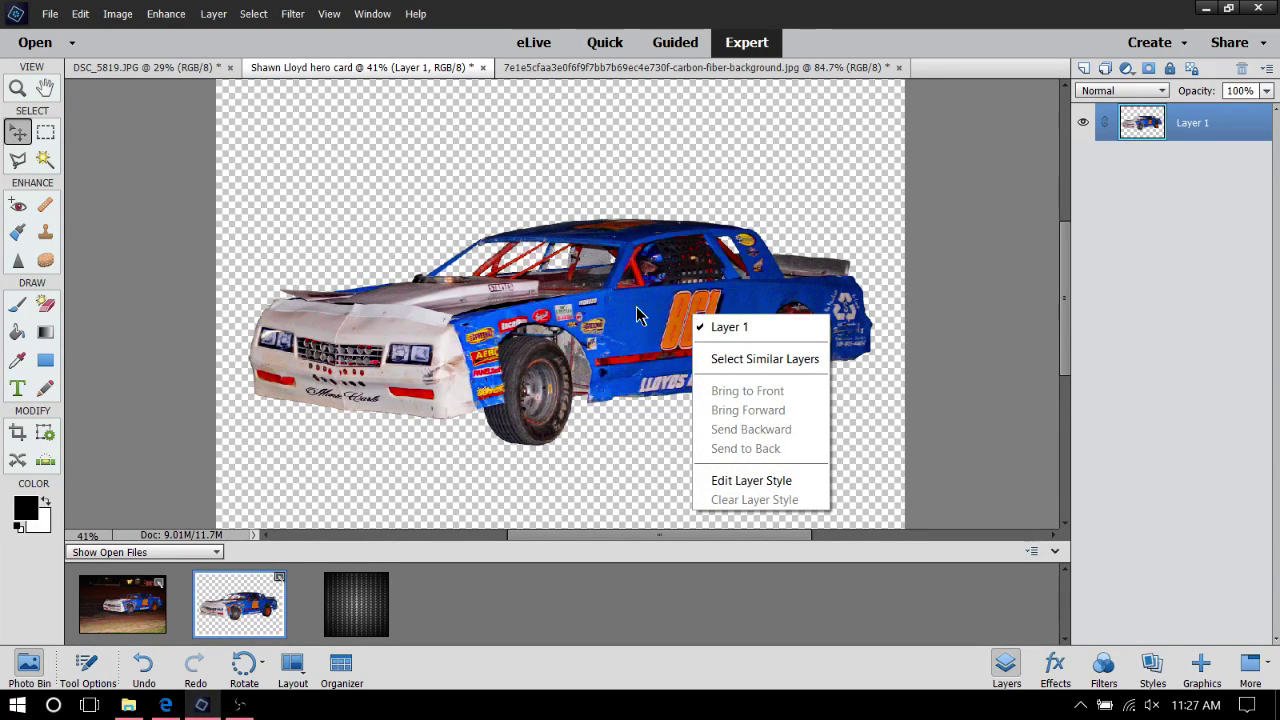
click(586, 338)
drag(628, 318, 652, 328)
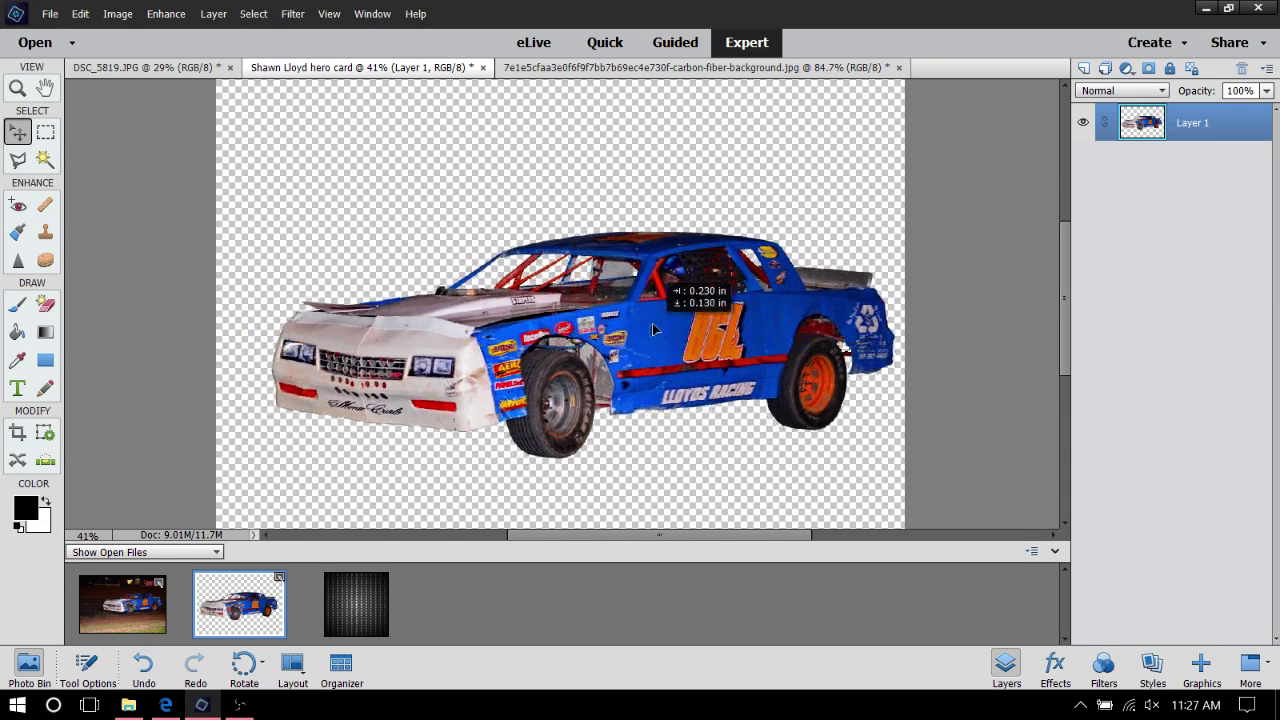
Move the car further right, dismiss a stray no-pixels-selected warning, then shift it back left
right_click(653, 327)
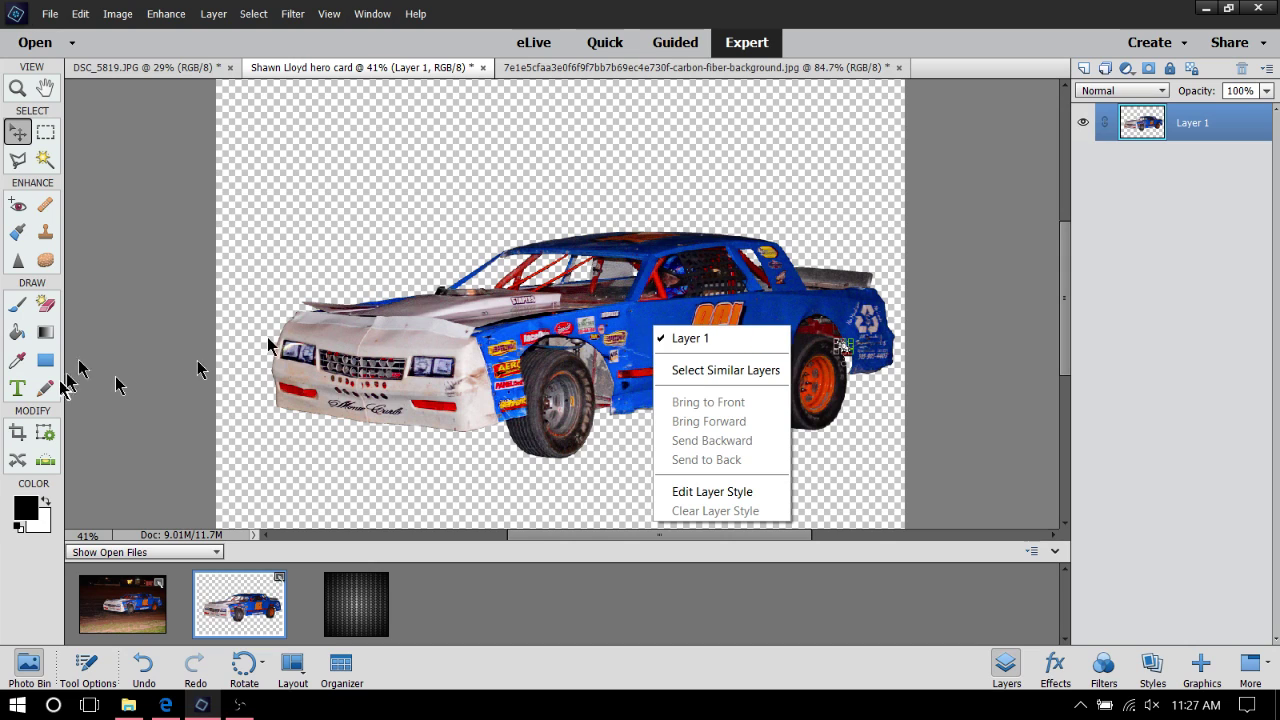
click(15, 156)
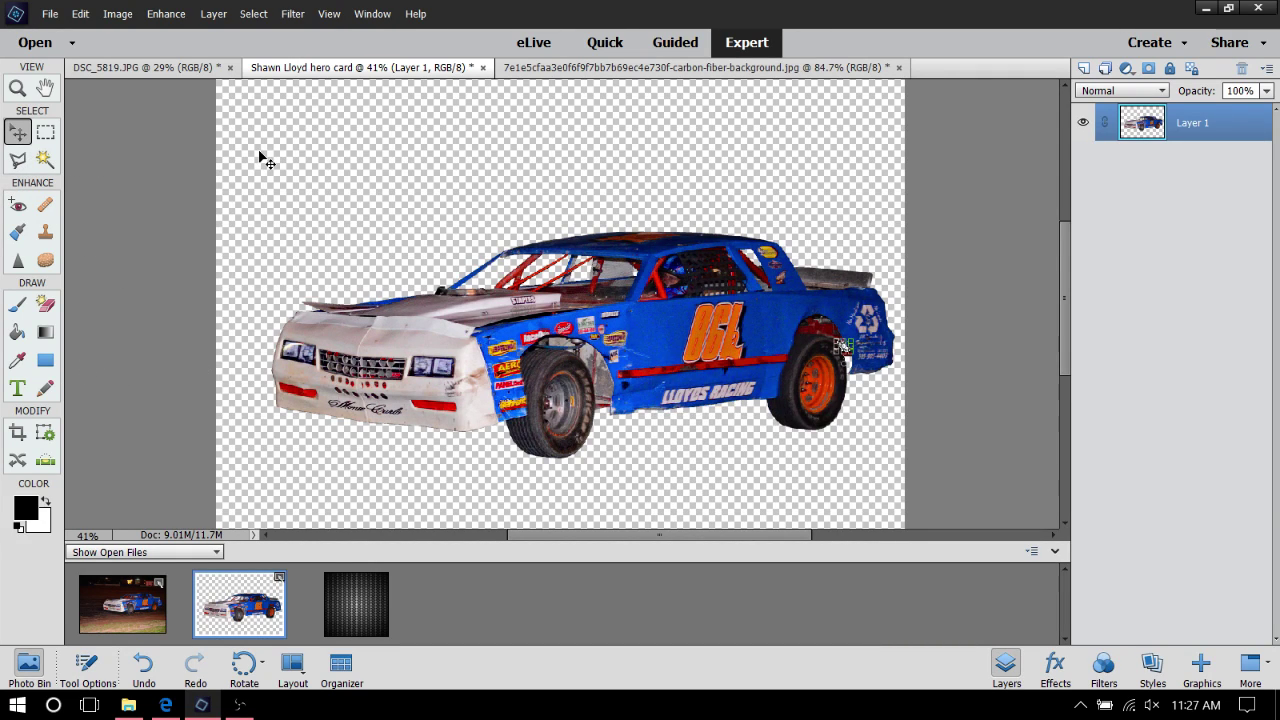
mouse_move(259, 153)
mouse_down()
mouse_move(399, 153)
mouse_move(281, 160)
mouse_up()
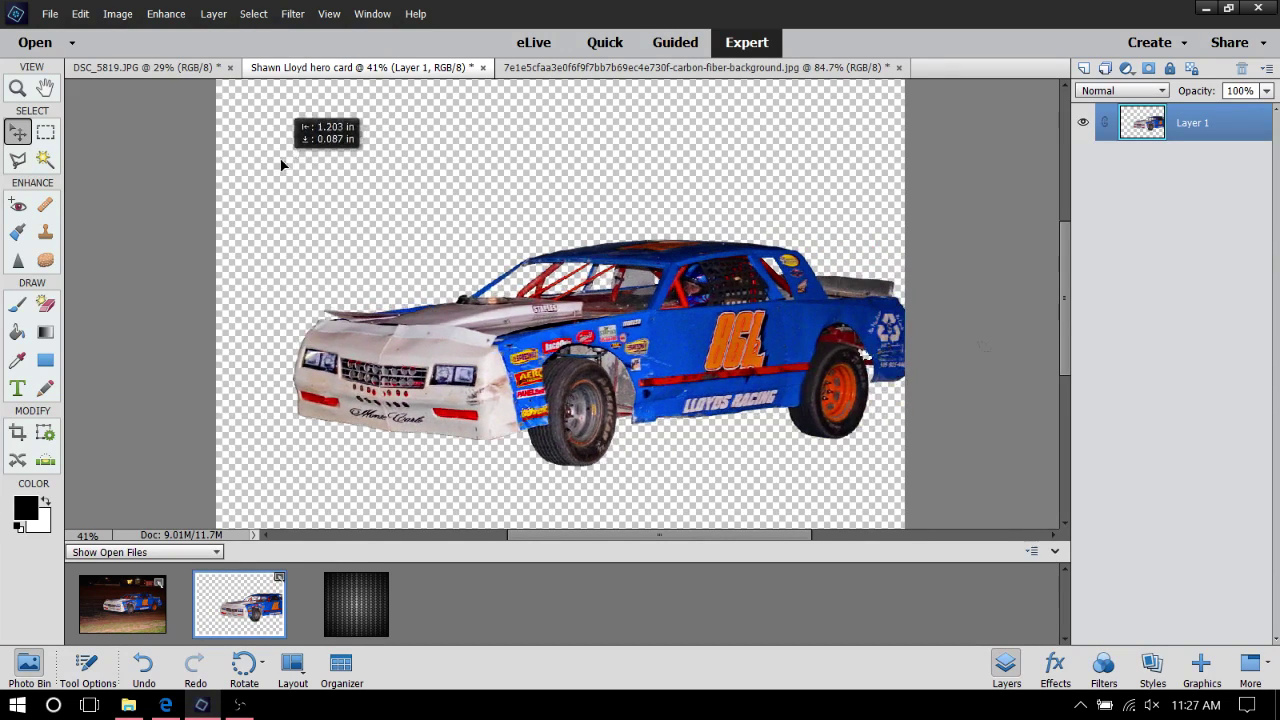
click(15, 160)
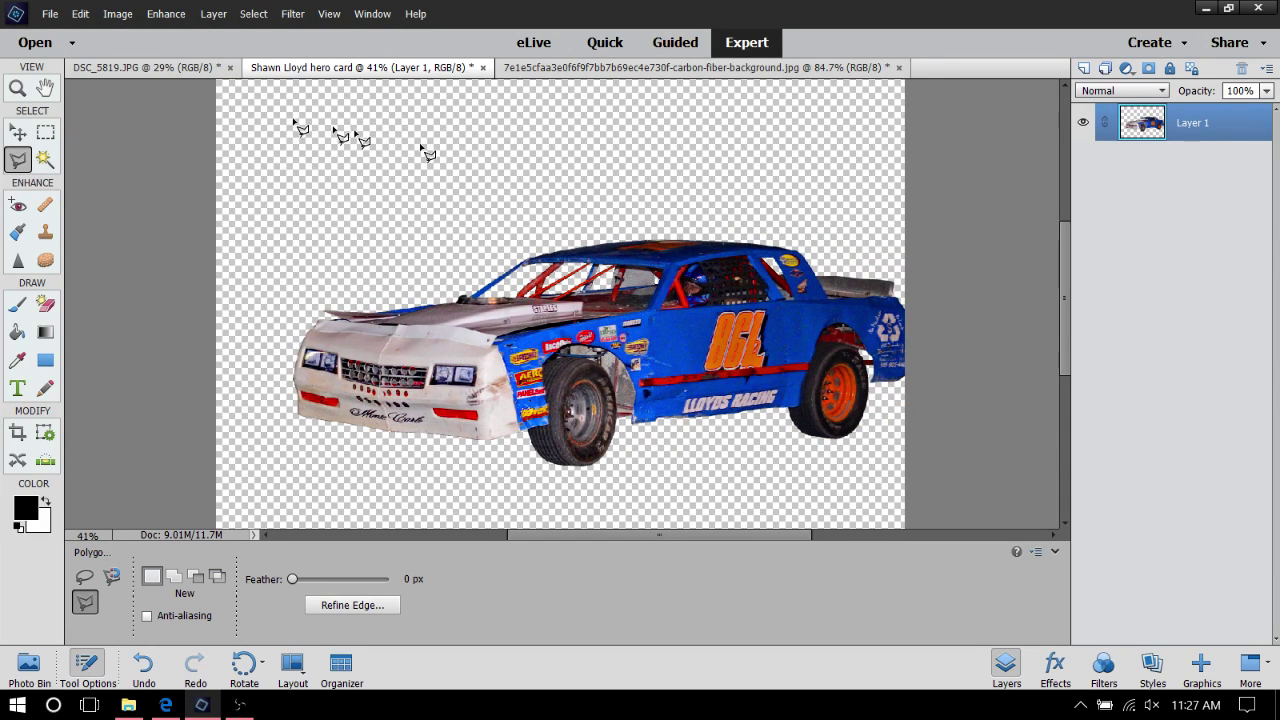
double_click(404, 147)
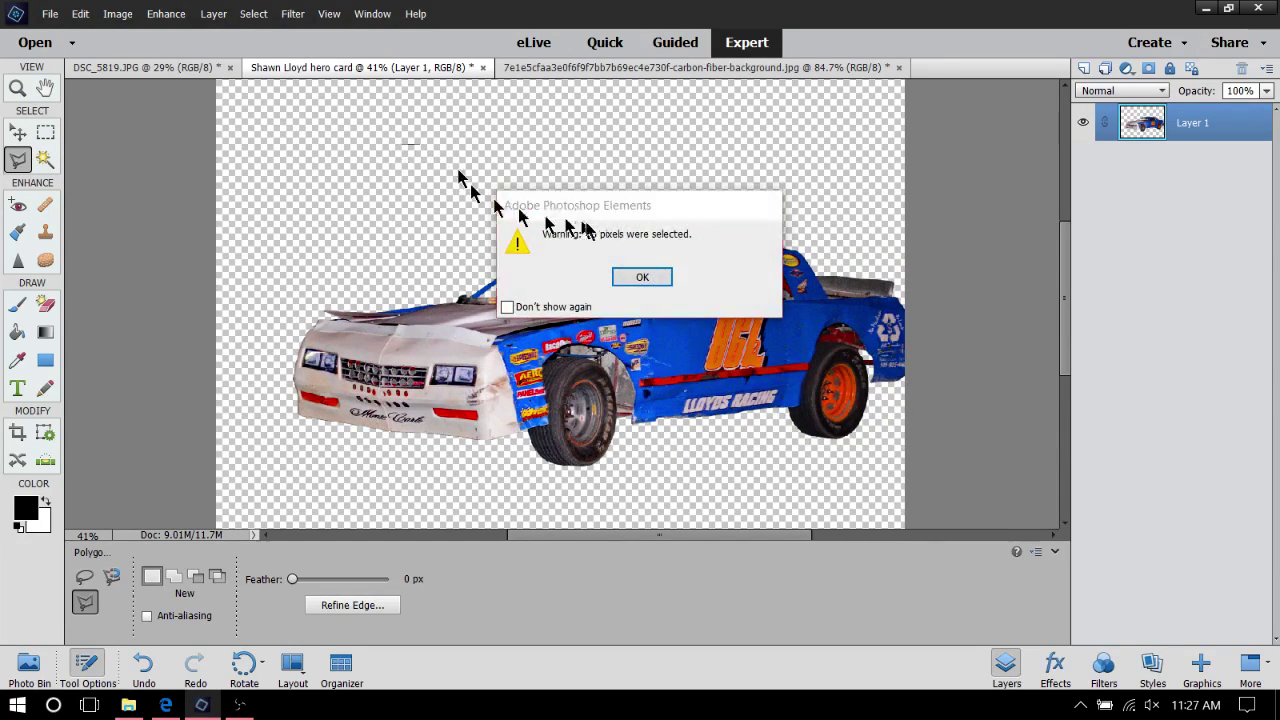
click(643, 278)
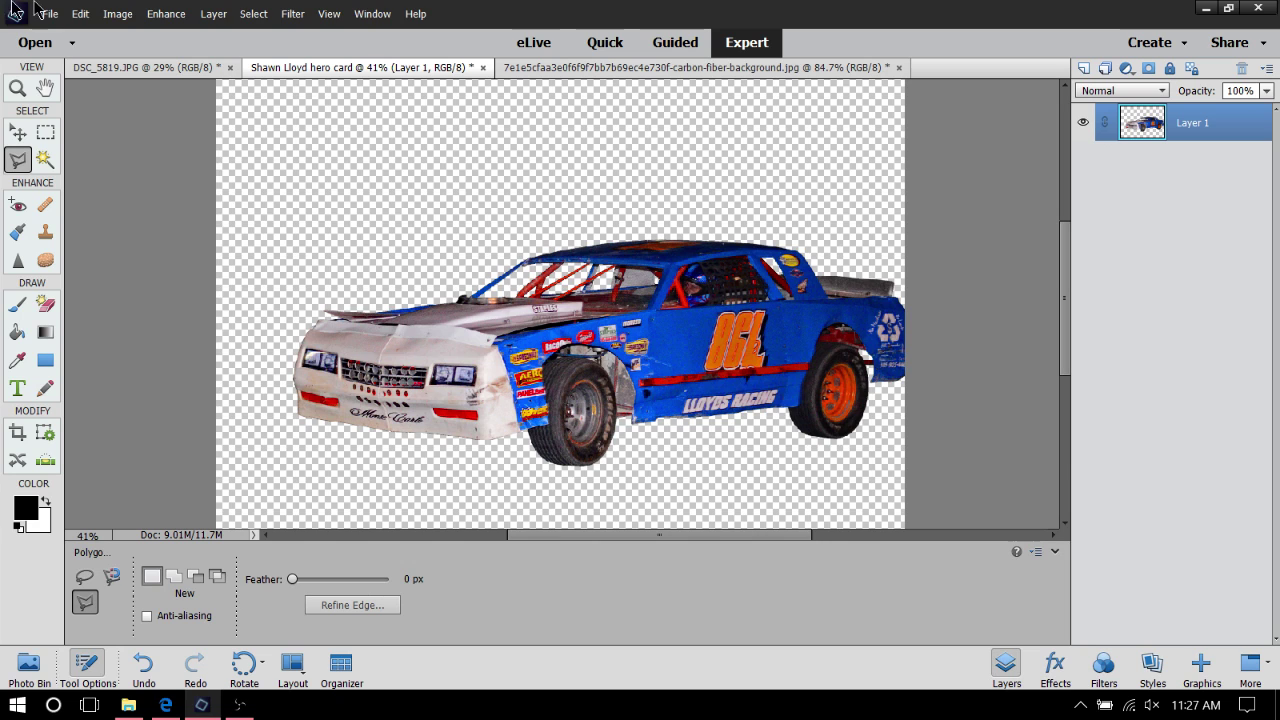
click(19, 132)
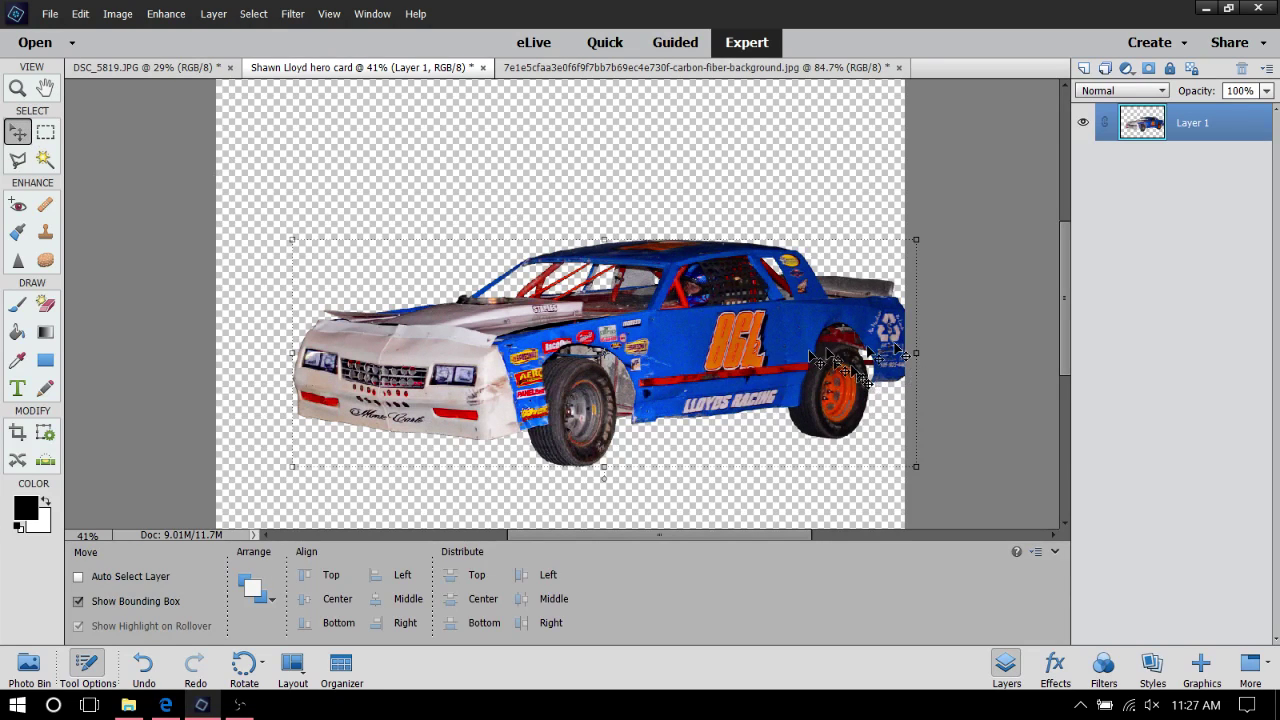
drag(745, 320, 720, 292)
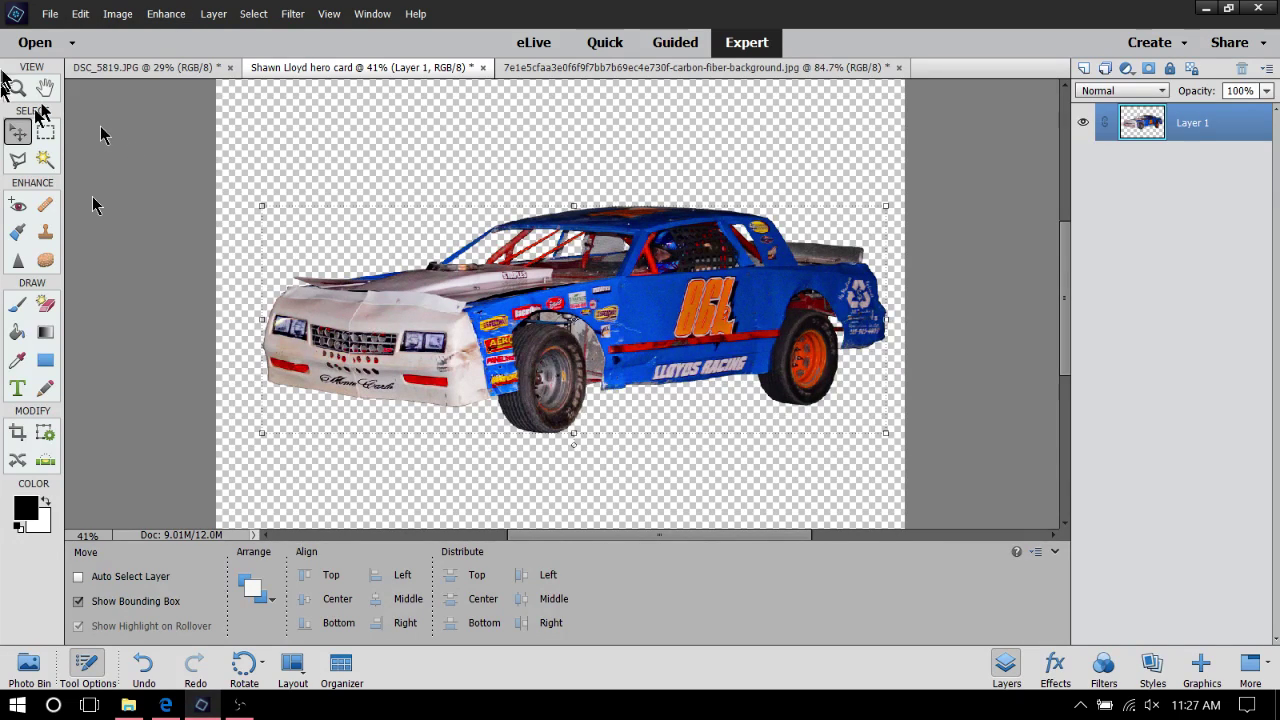
Check Layer 1's options in the Layers panel, then reopen the Photo Bin
right_click(573, 296)
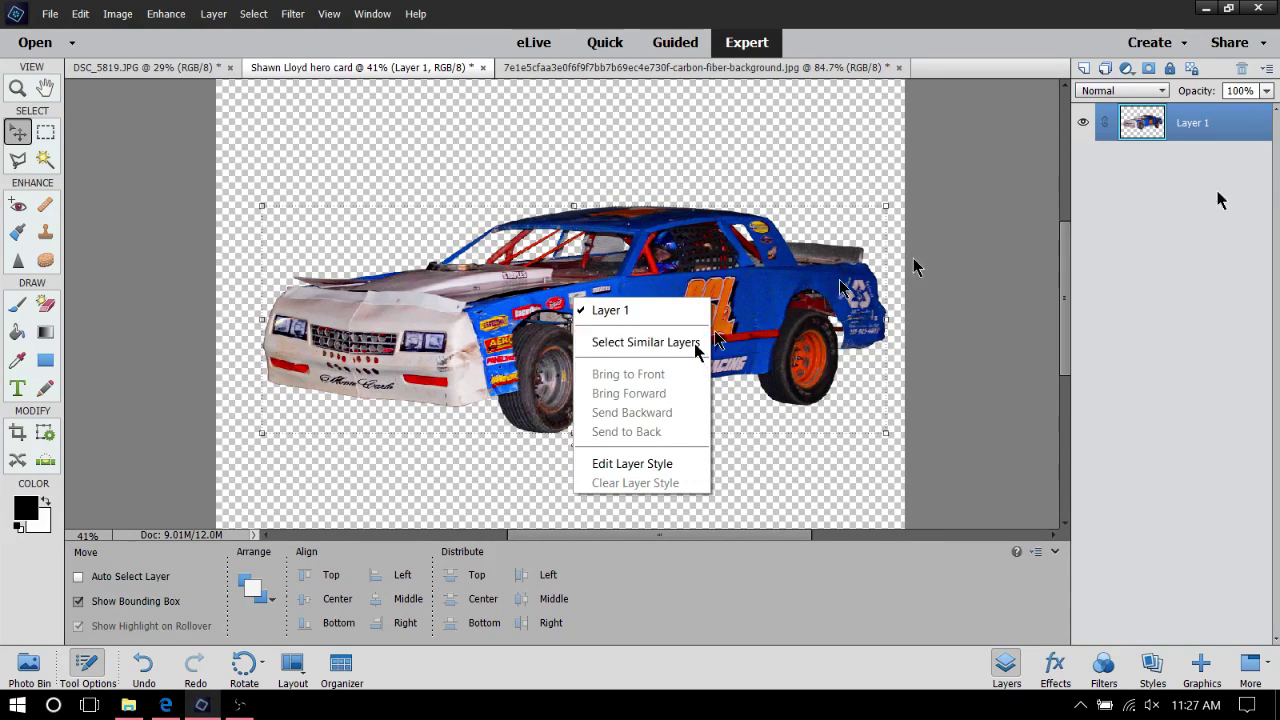
right_click(1212, 128)
right_click(1212, 130)
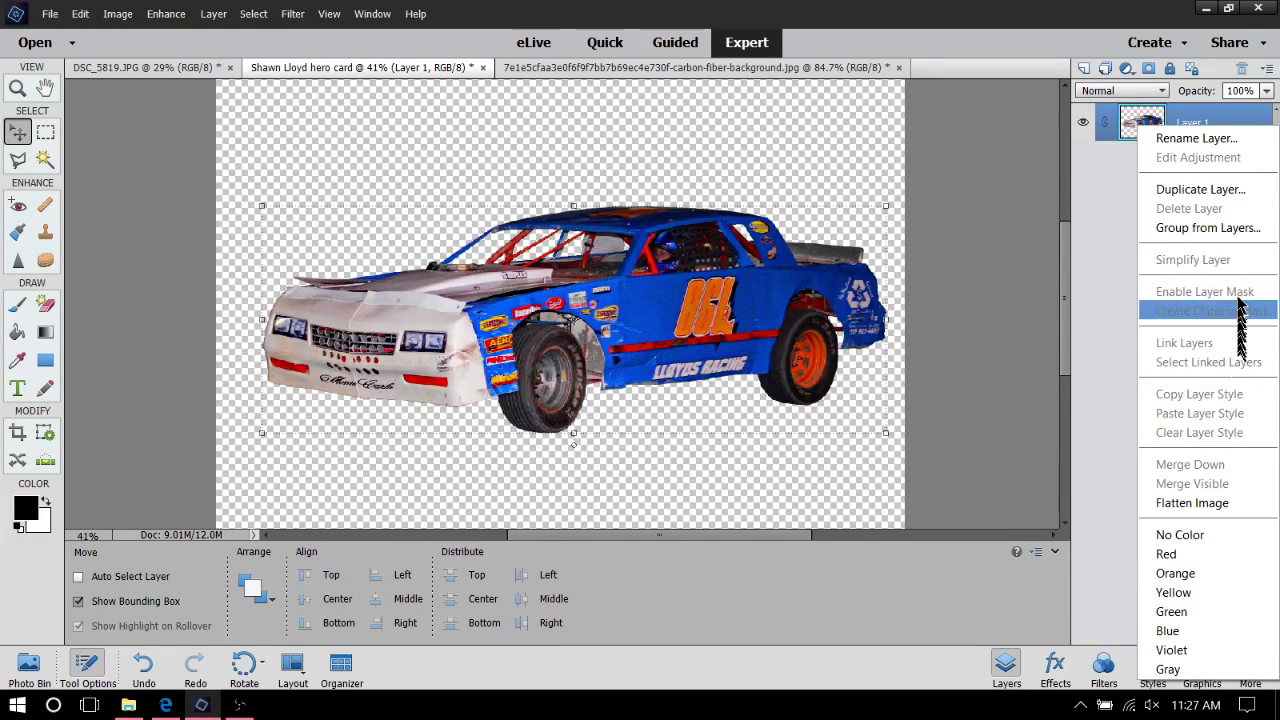
click(955, 298)
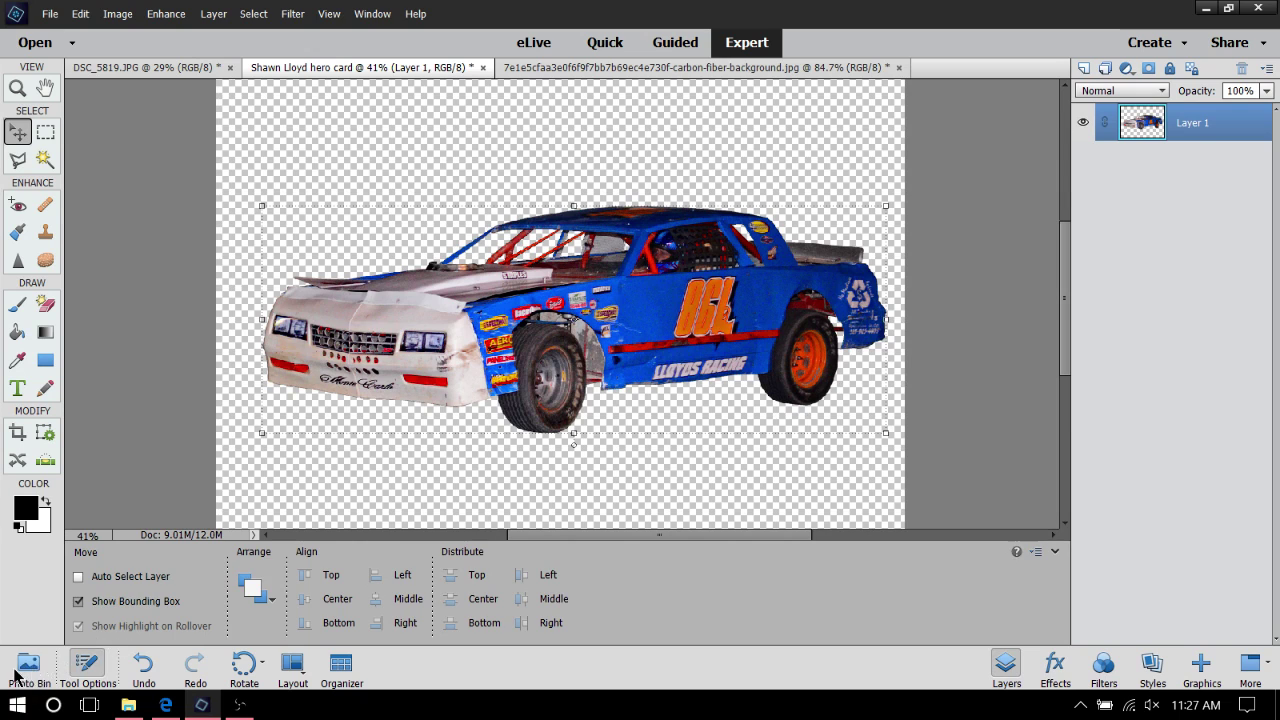
click(20, 670)
Drag the carbon-fiber image into the hero card, move it top-left, and stack the car above it
drag(352, 590, 380, 272)
right_click(549, 271)
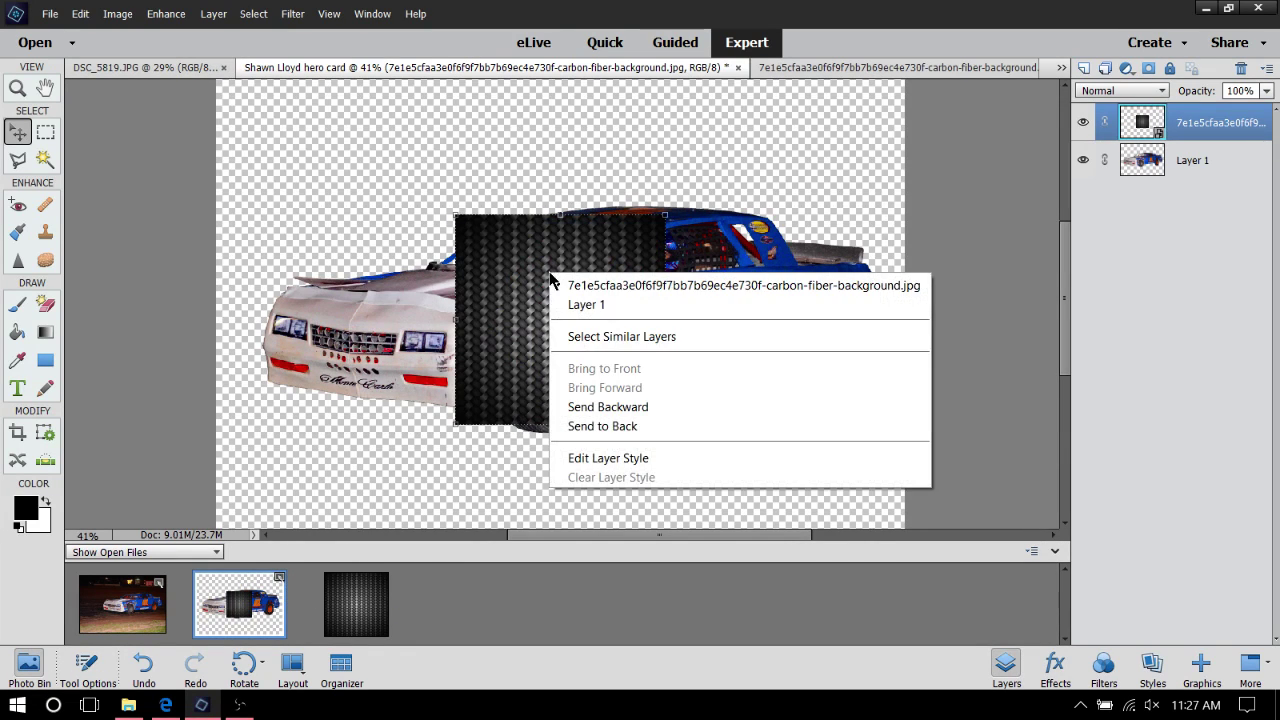
click(385, 303)
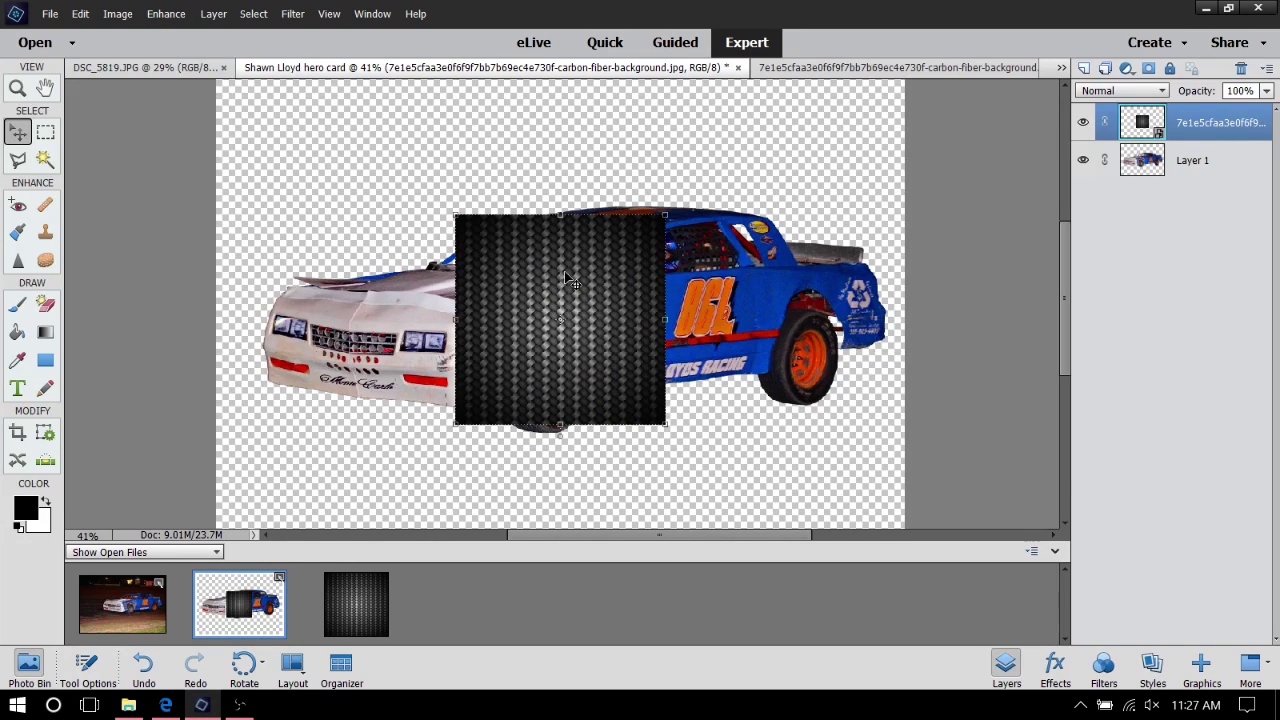
drag(564, 271, 286, 105)
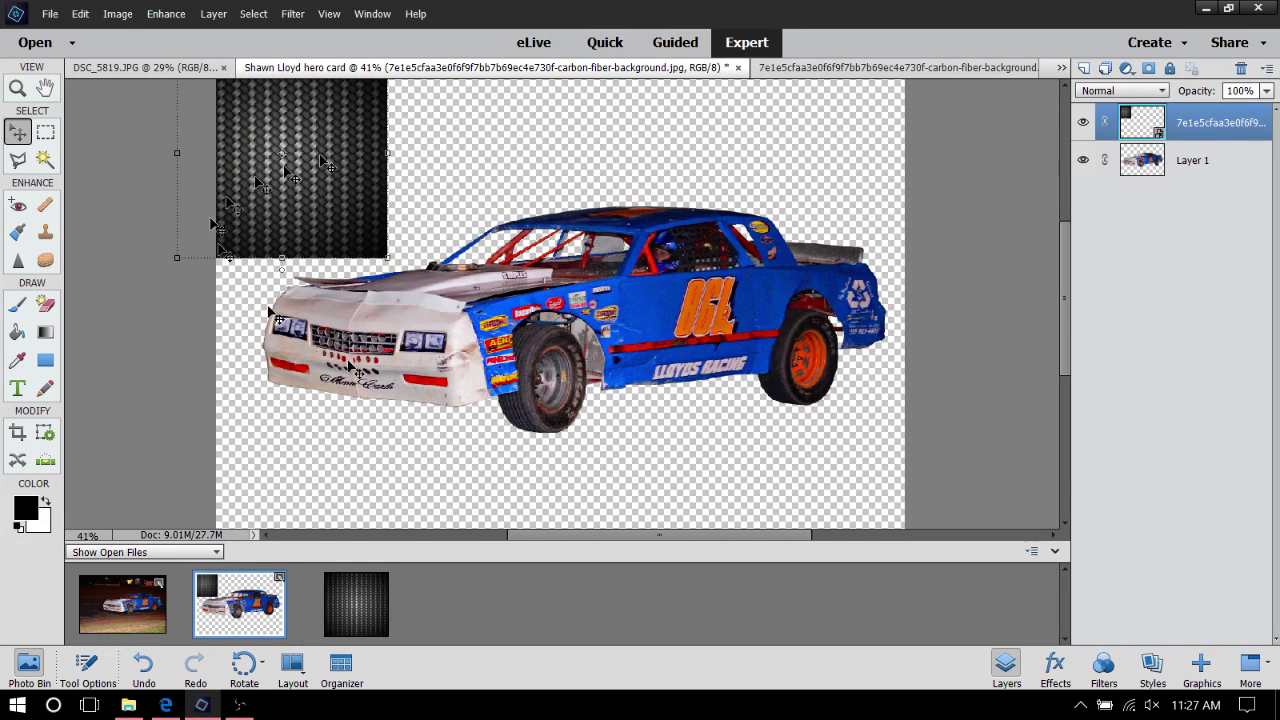
right_click(609, 299)
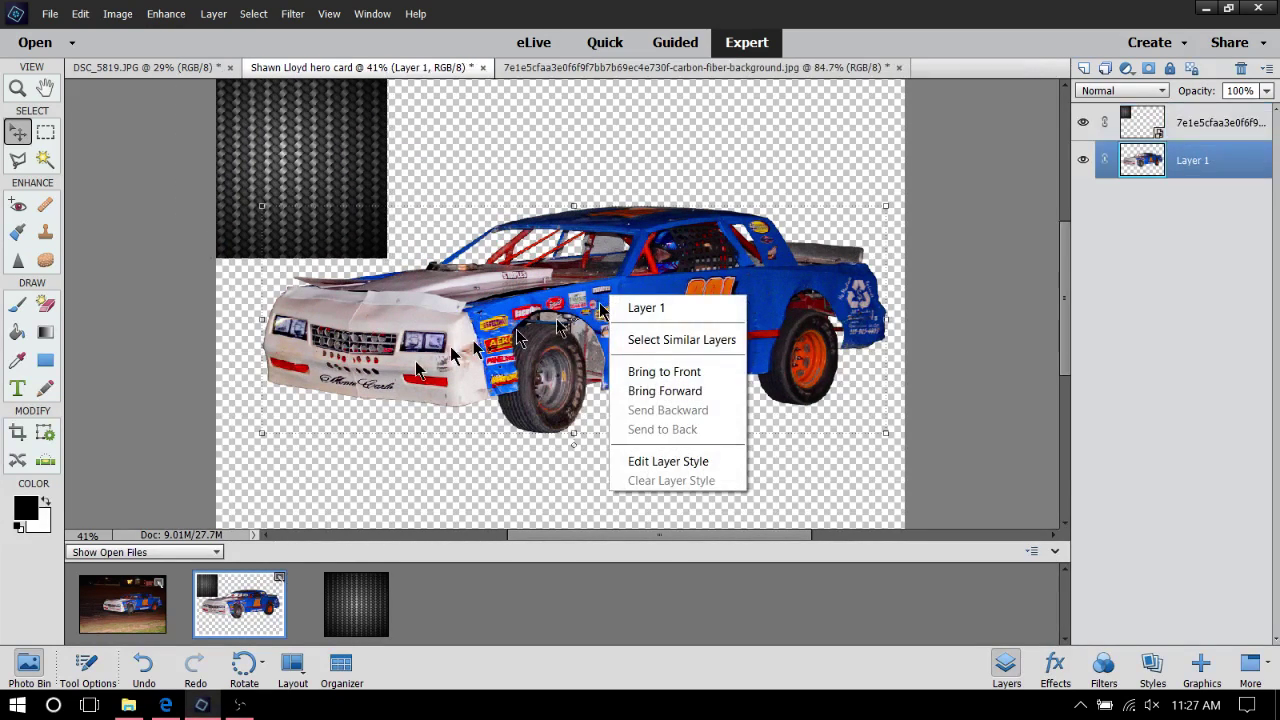
click(734, 371)
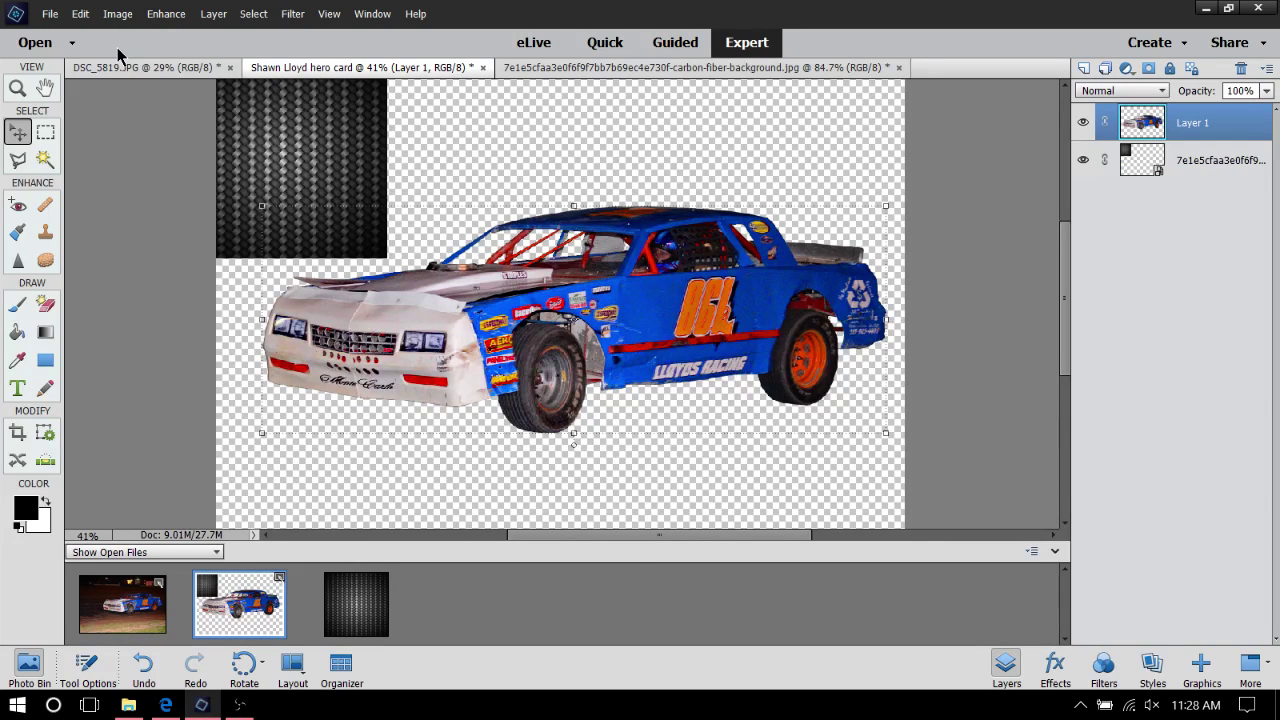
scroll(338, 130, up, 3)
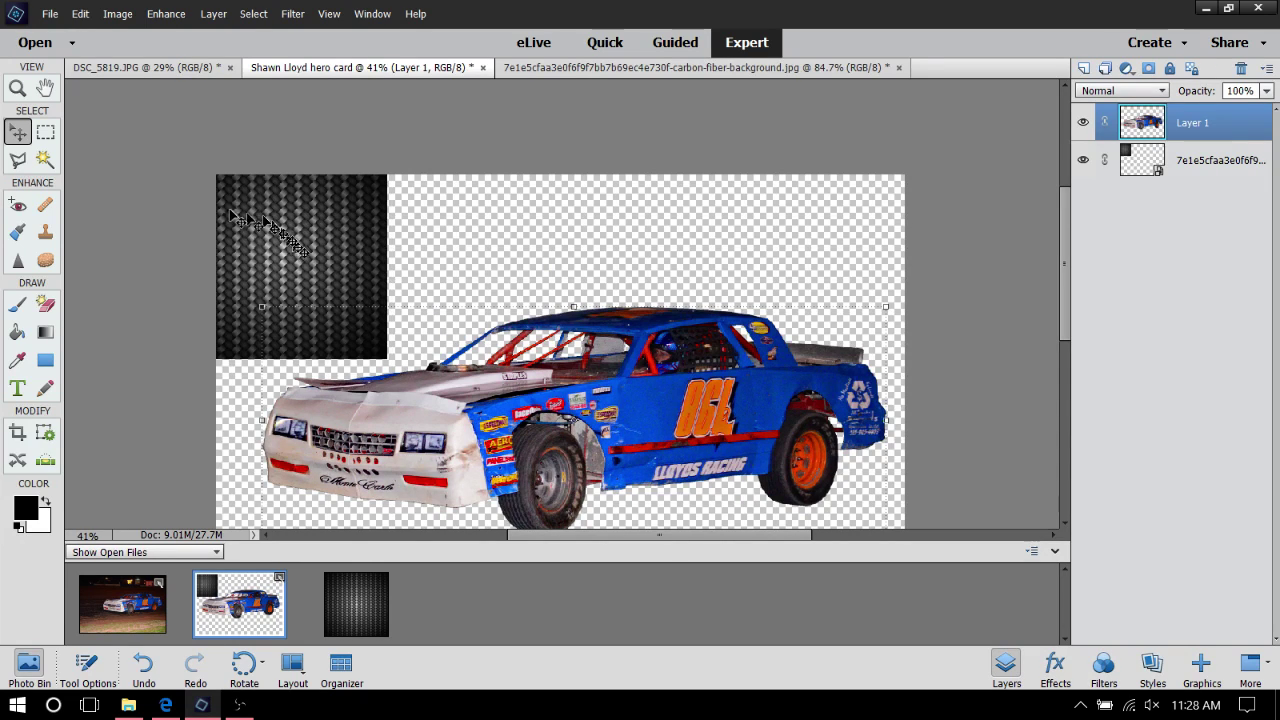
Align the carbon-fiber layer with the card's top-left corner and scale it to about 201.56%
click(1212, 165)
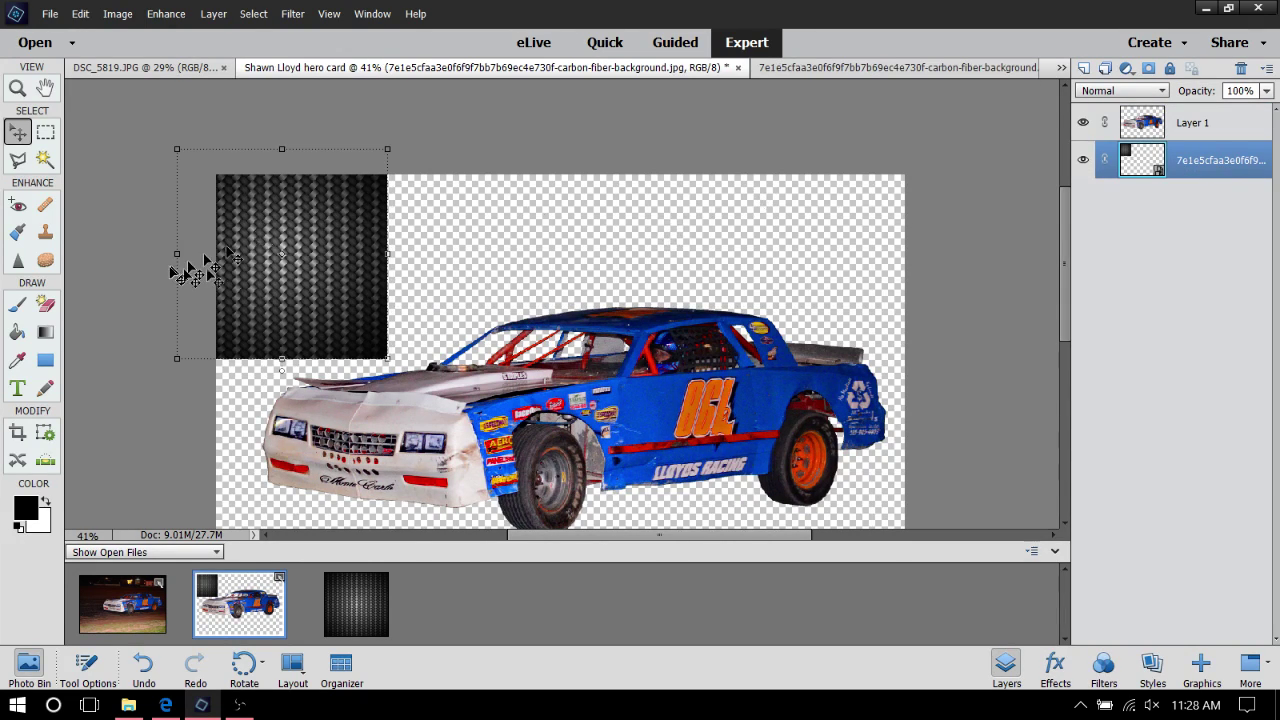
drag(244, 250, 283, 278)
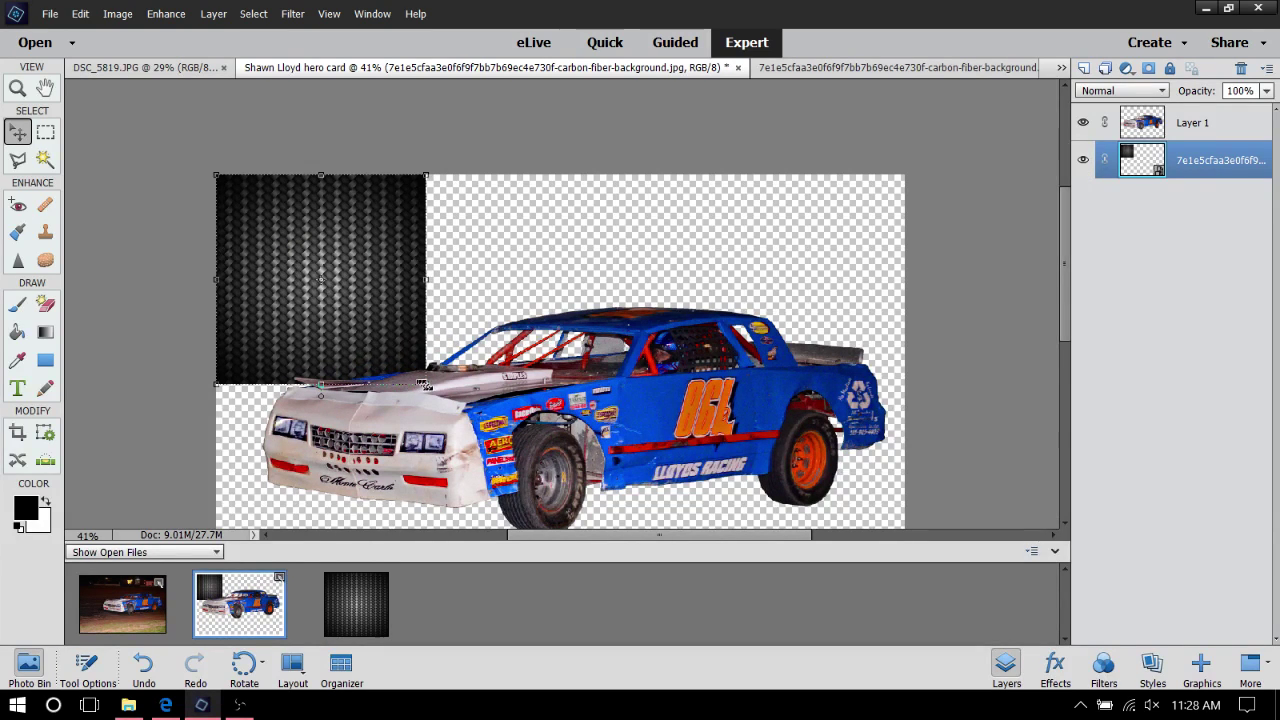
click(427, 384)
drag(430, 388, 795, 450)
scroll(573, 320, down, 5)
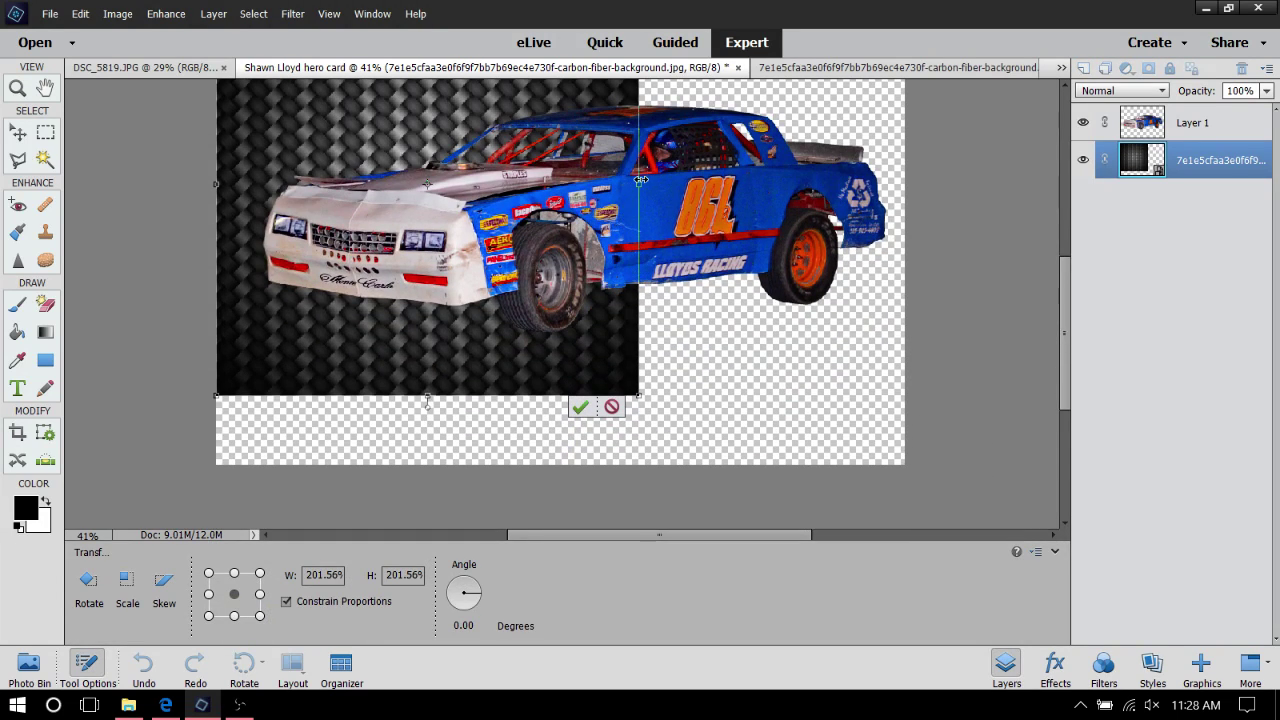
Stretch the carbon-fiber texture to the card's right and bottom edges and commit the resize
drag(638, 185, 900, 213)
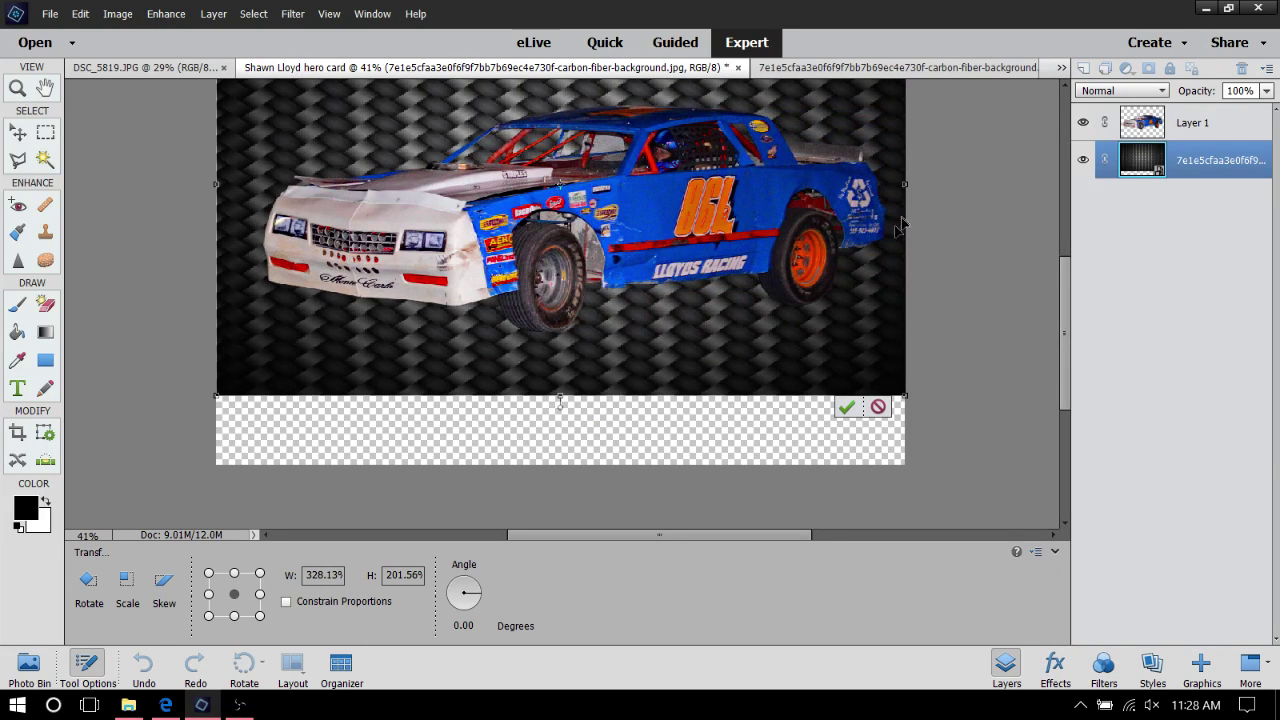
scroll(778, 272, down, 1)
drag(594, 374, 613, 444)
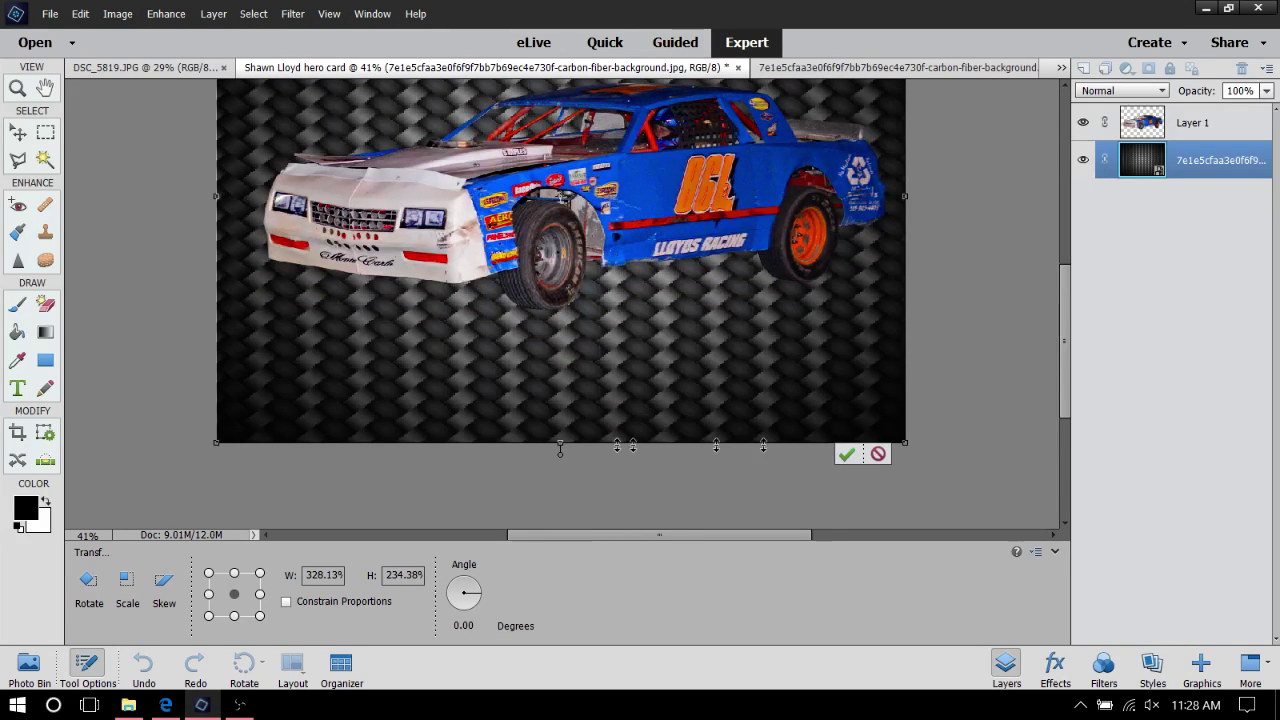
click(853, 458)
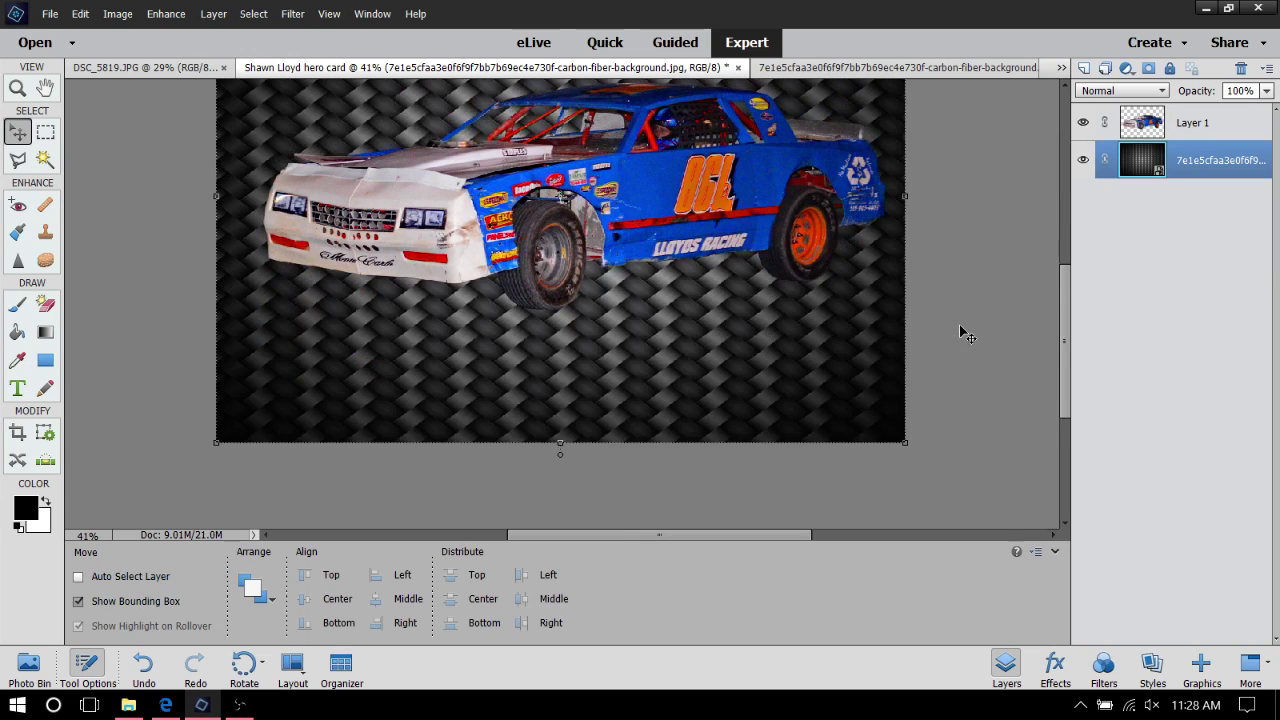
scroll(1006, 337, up, 3)
scroll(971, 300, up, 1)
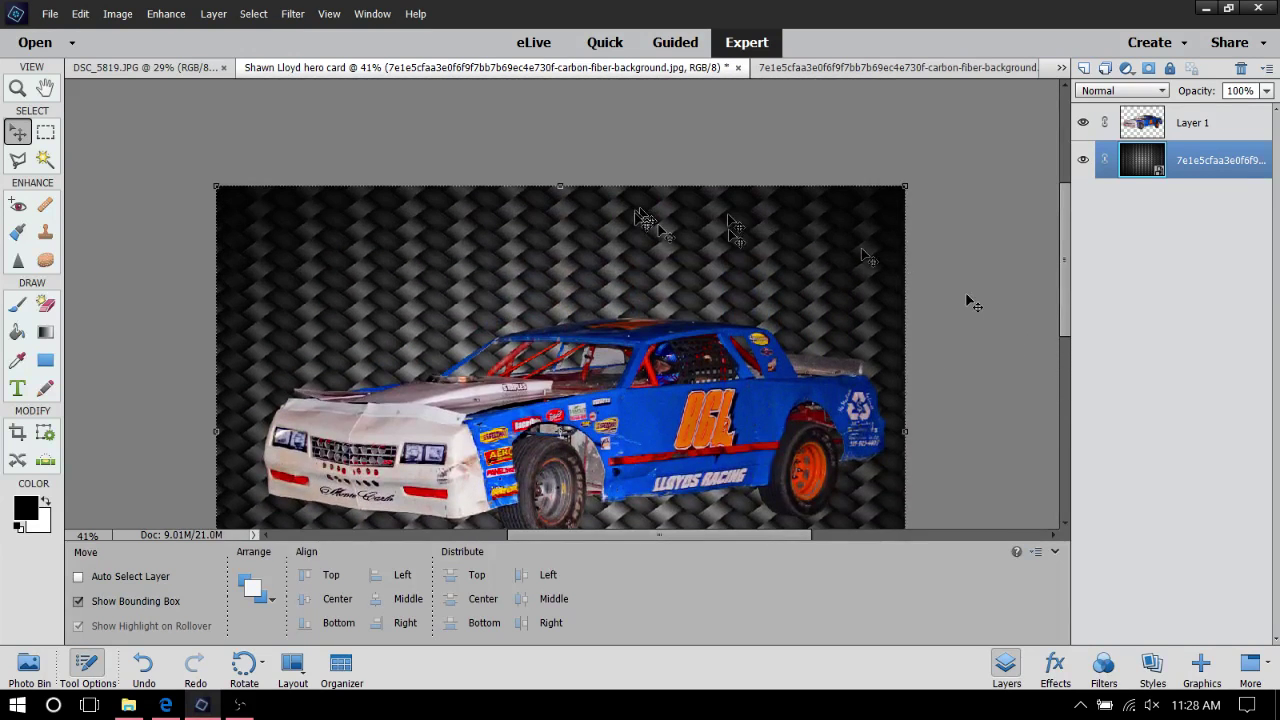
scroll(971, 300, down, 4)
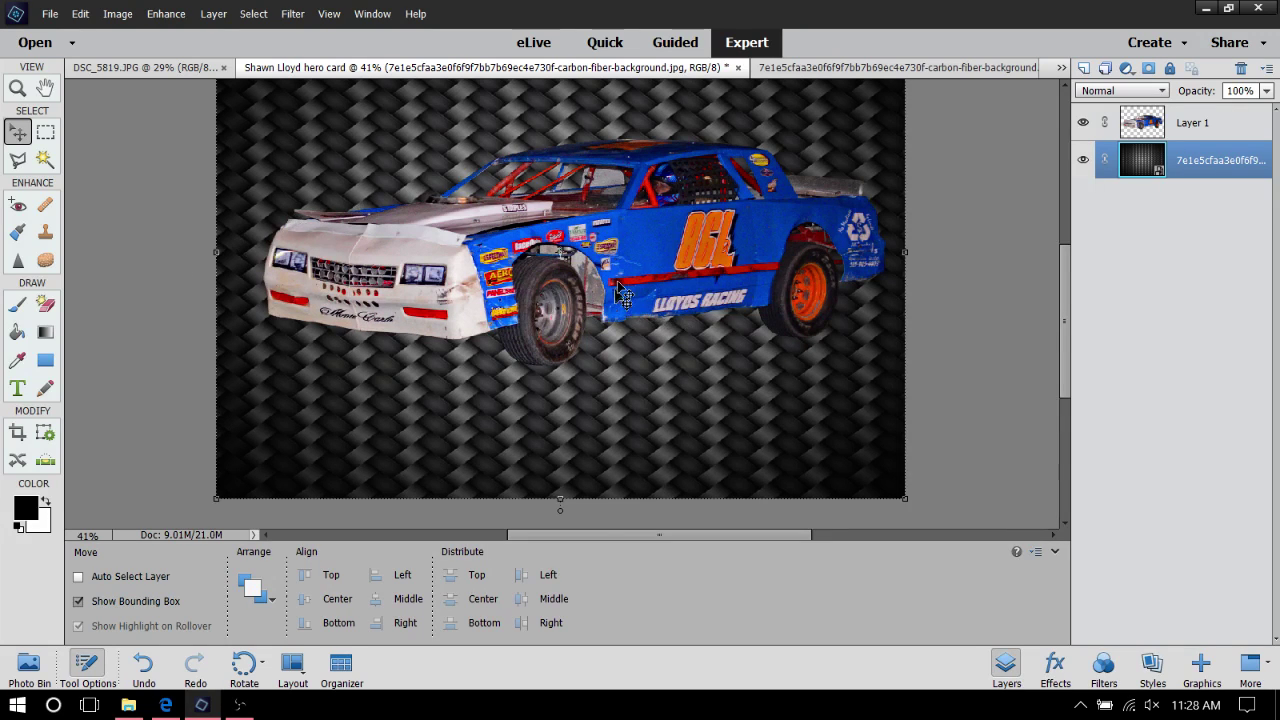
Open Layer 1's Style Settings, try an outside black stroke at different sizes, then switch it off
click(1191, 126)
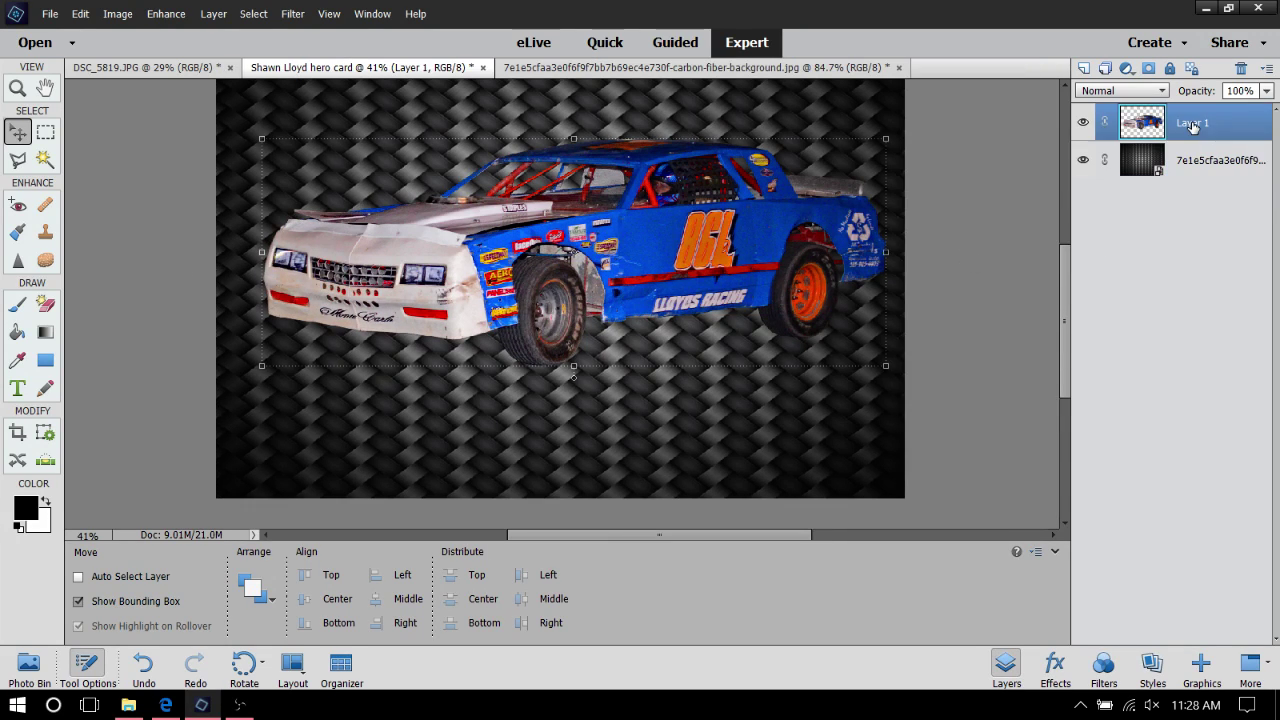
right_click(533, 266)
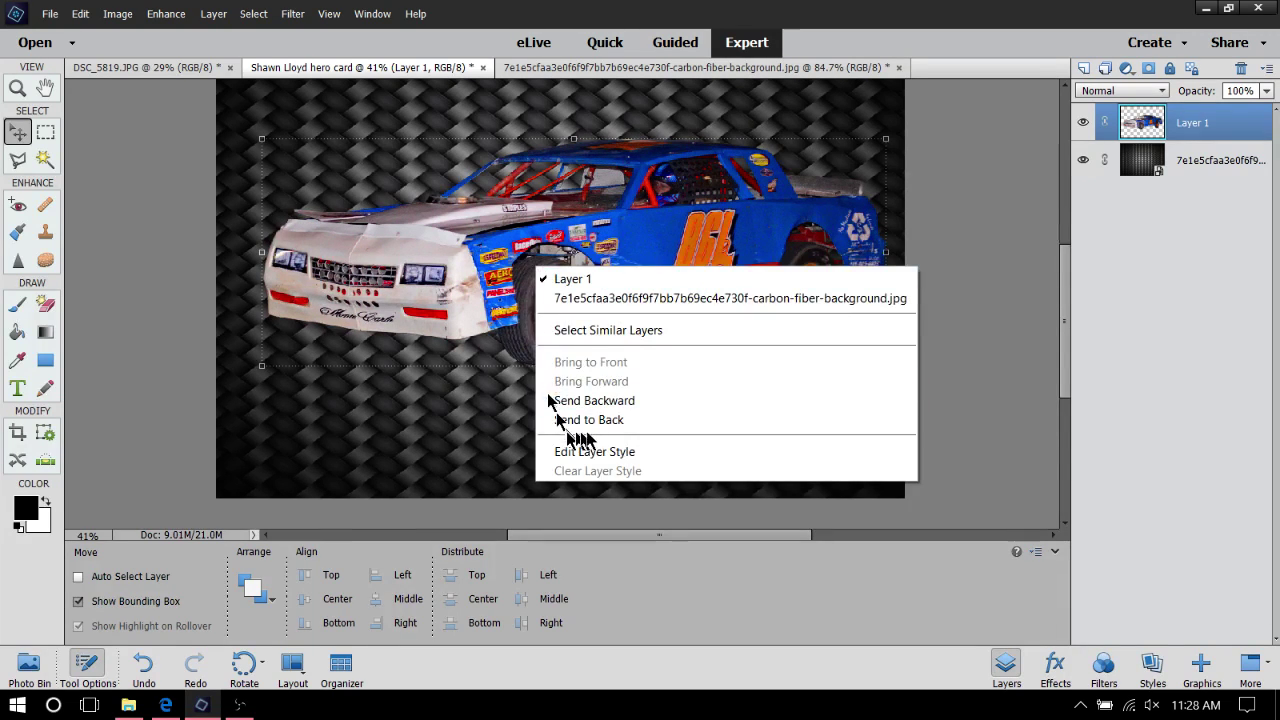
click(610, 452)
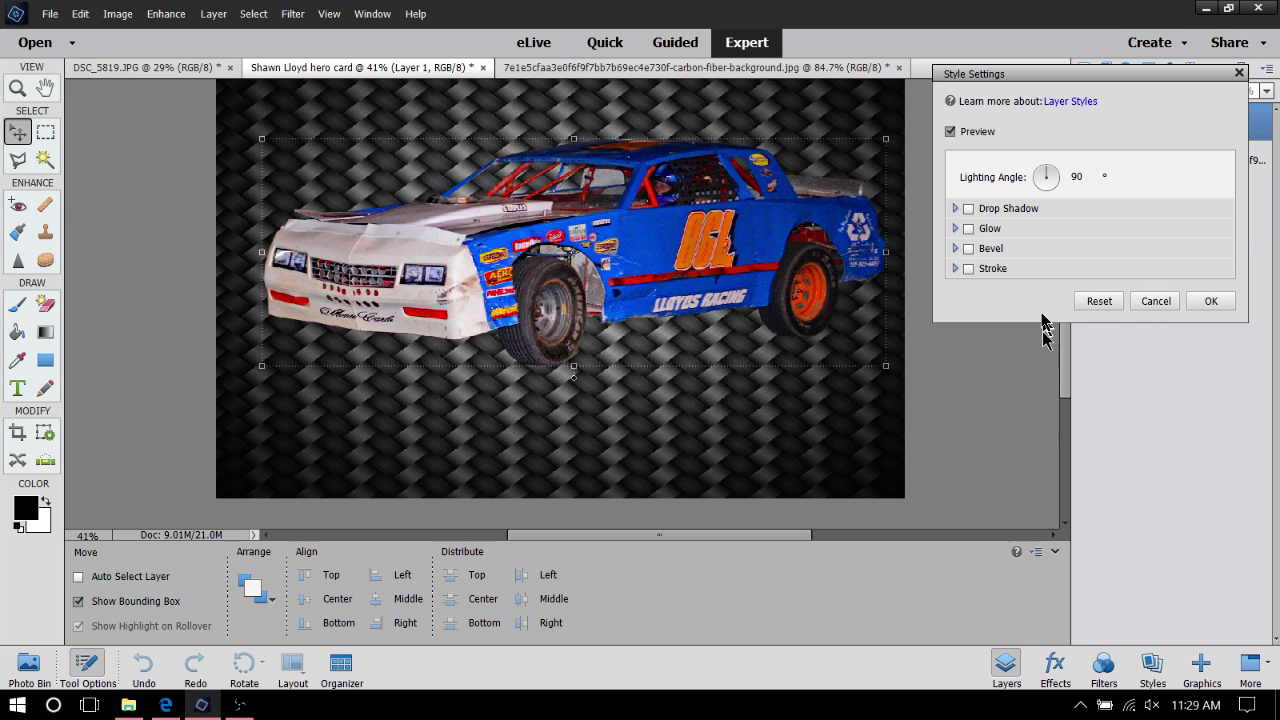
click(969, 267)
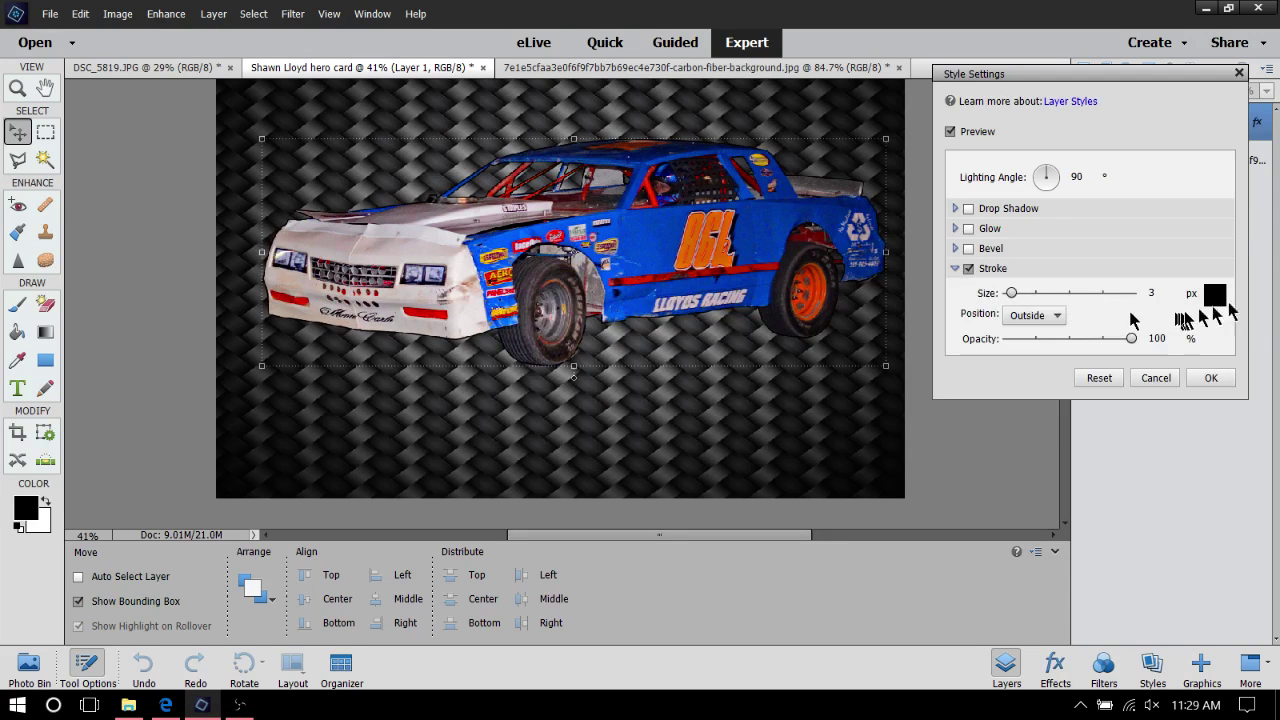
click(1060, 315)
click(1042, 340)
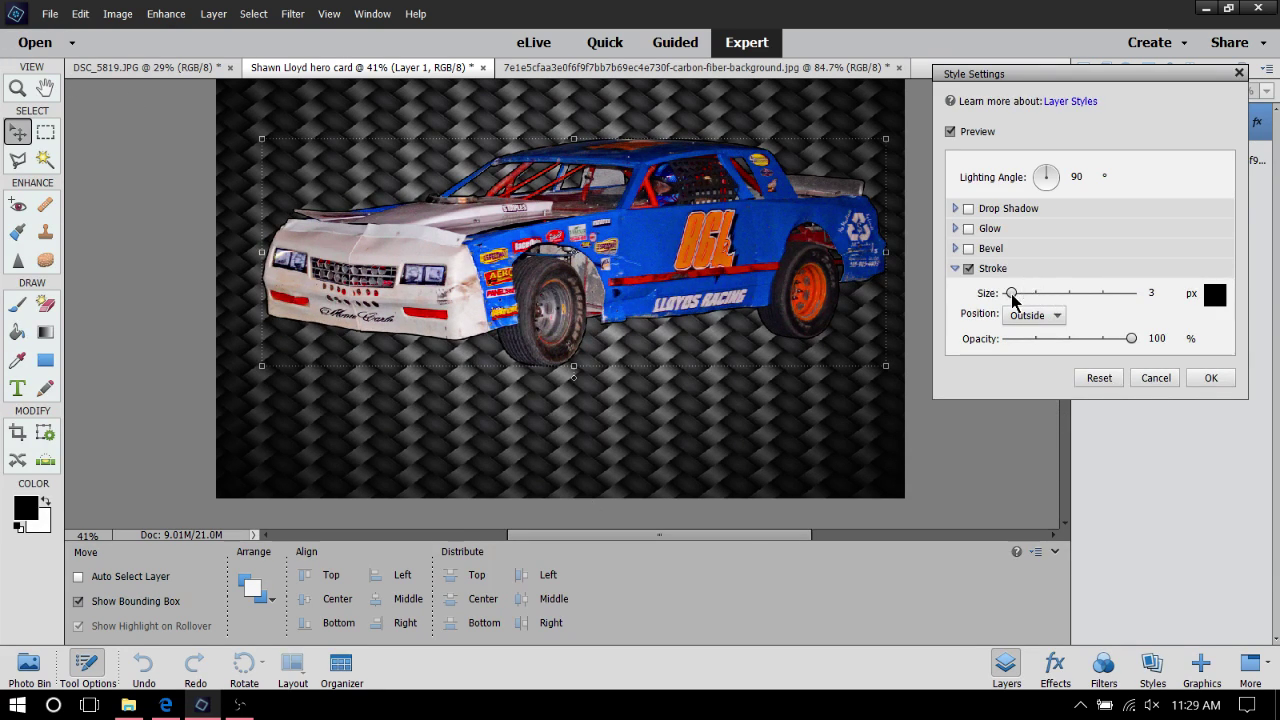
mouse_move(1019, 300)
mouse_down()
mouse_move(1051, 300)
mouse_move(1007, 300)
mouse_move(1019, 300)
mouse_up()
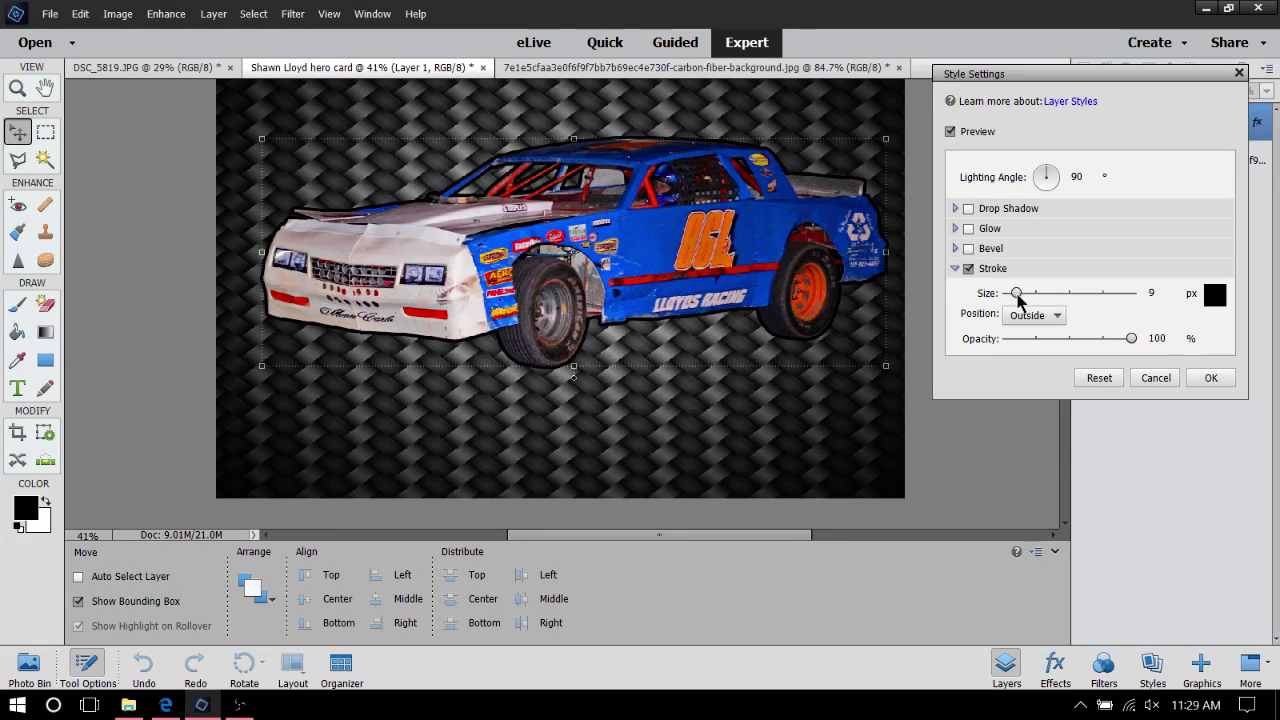
click(968, 268)
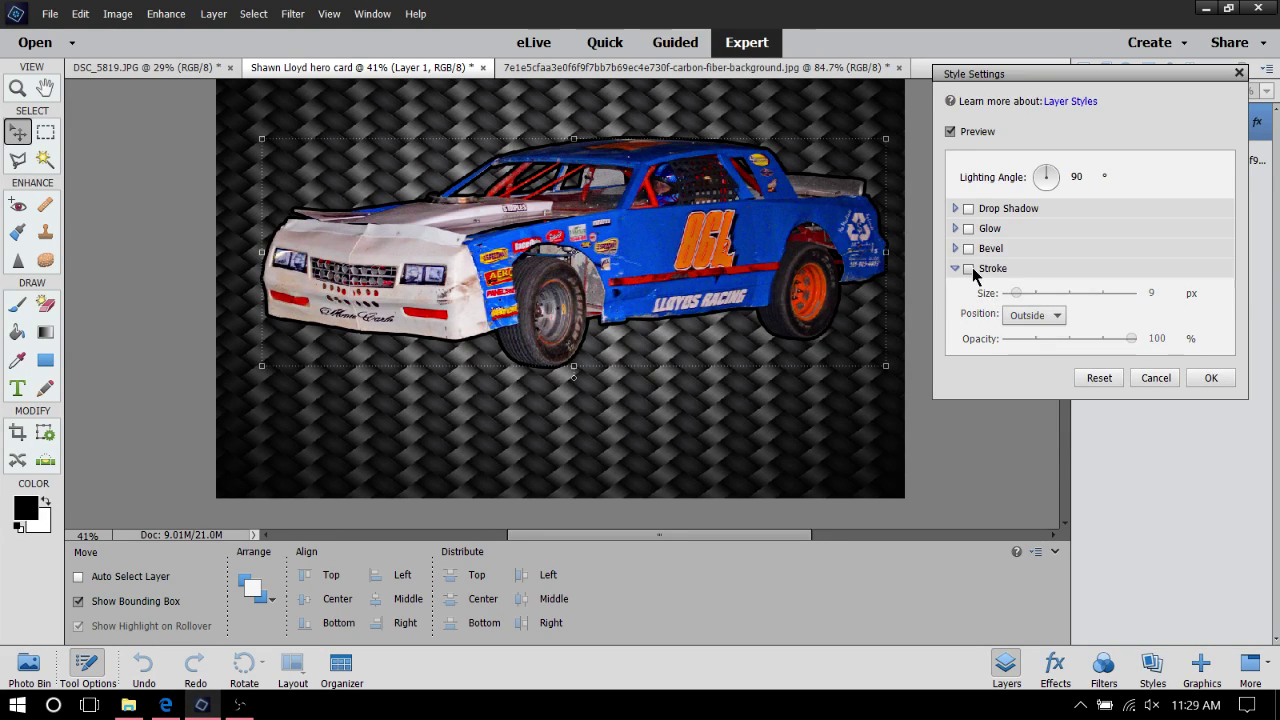
Switch on Drop Shadow for the car, leaving the outline stroke off and collapsed
click(968, 208)
click(968, 343)
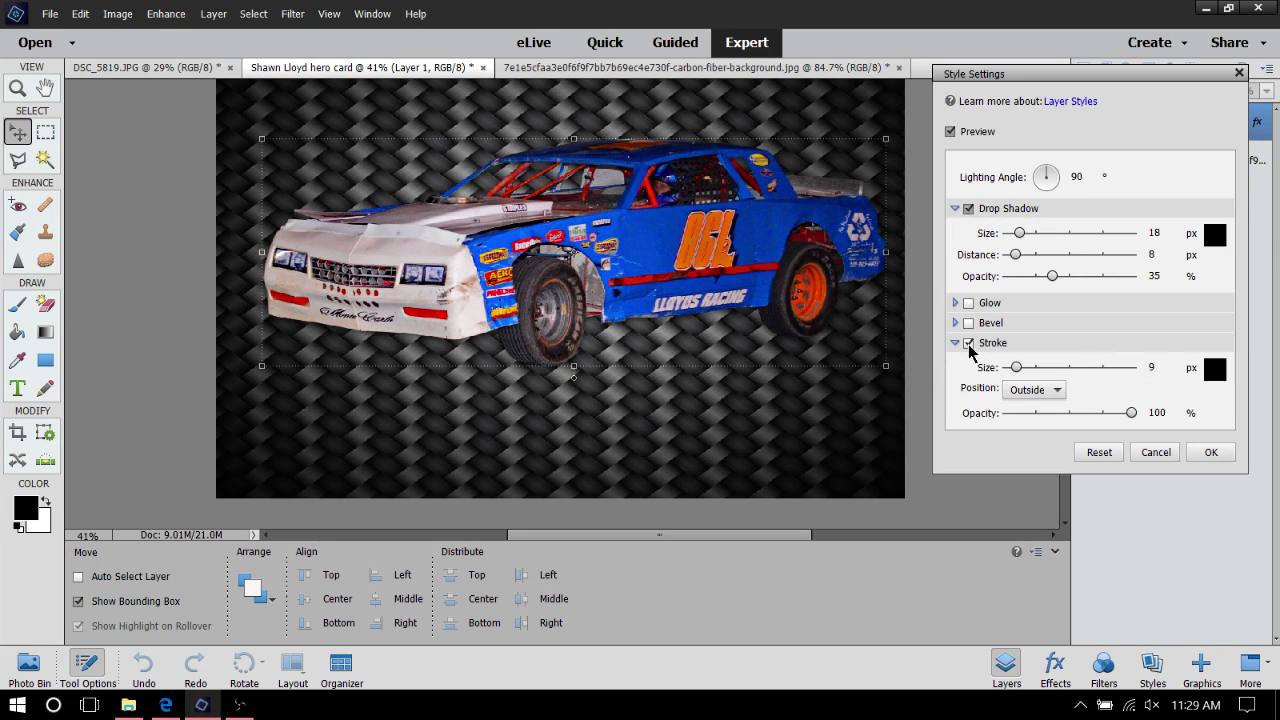
click(962, 343)
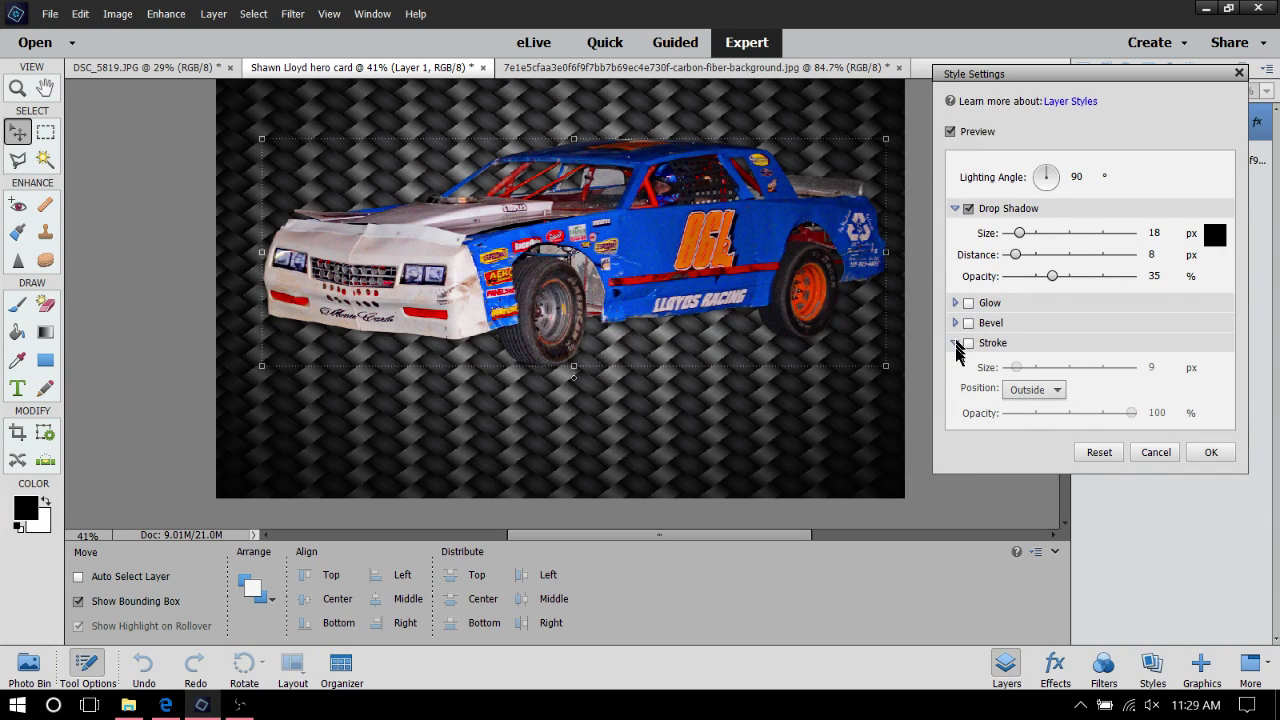
click(954, 343)
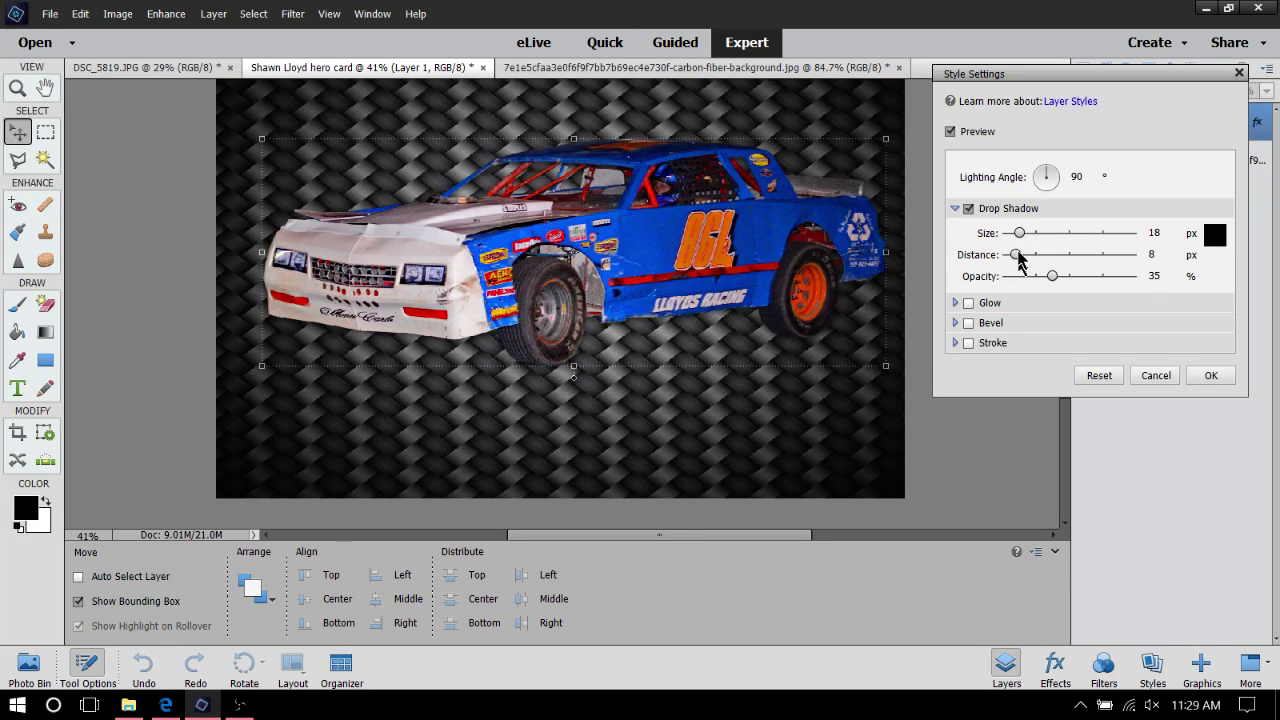
Try out the drop shadow's size, distance and lighting angle
drag(1018, 233, 1092, 252)
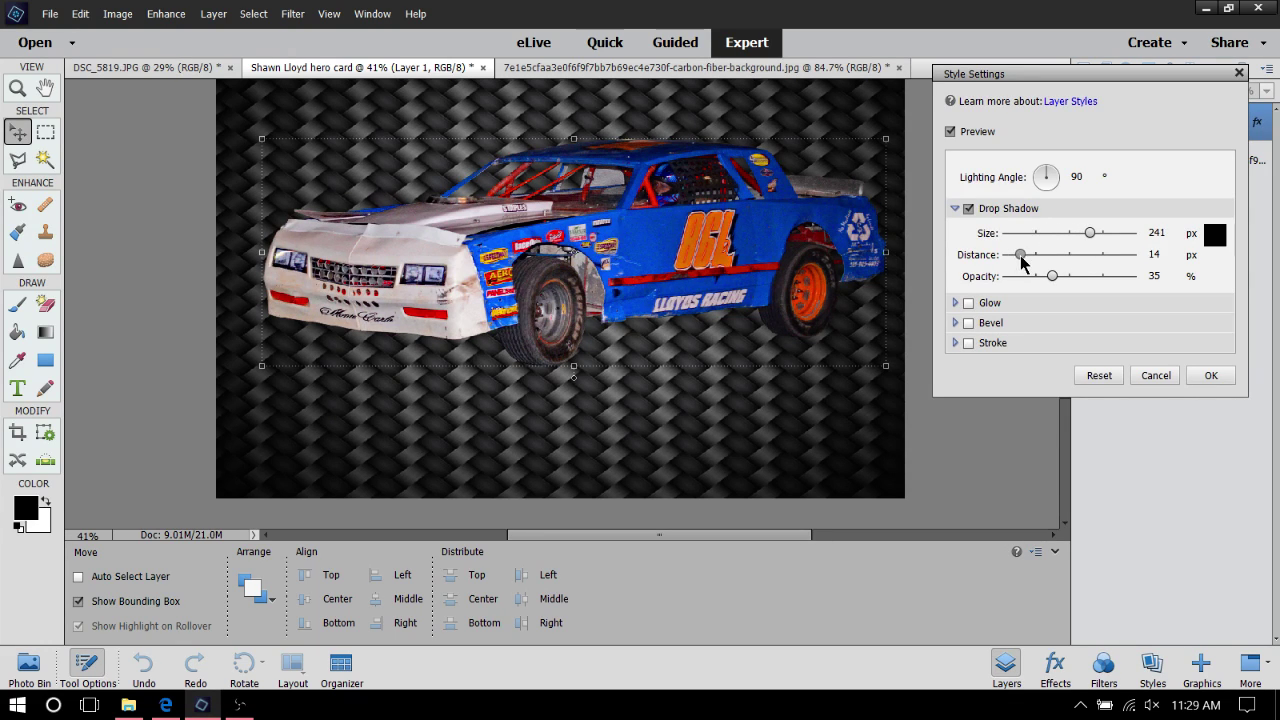
drag(1020, 255, 1131, 277)
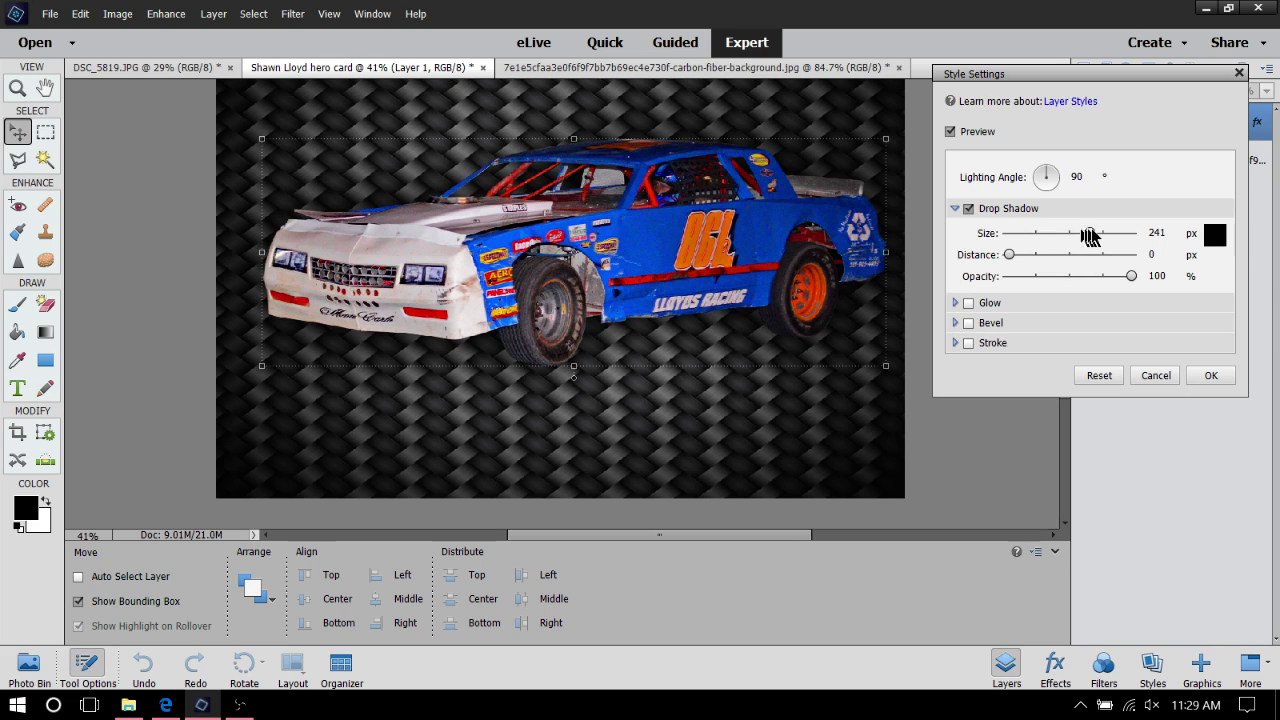
drag(1087, 235, 1022, 238)
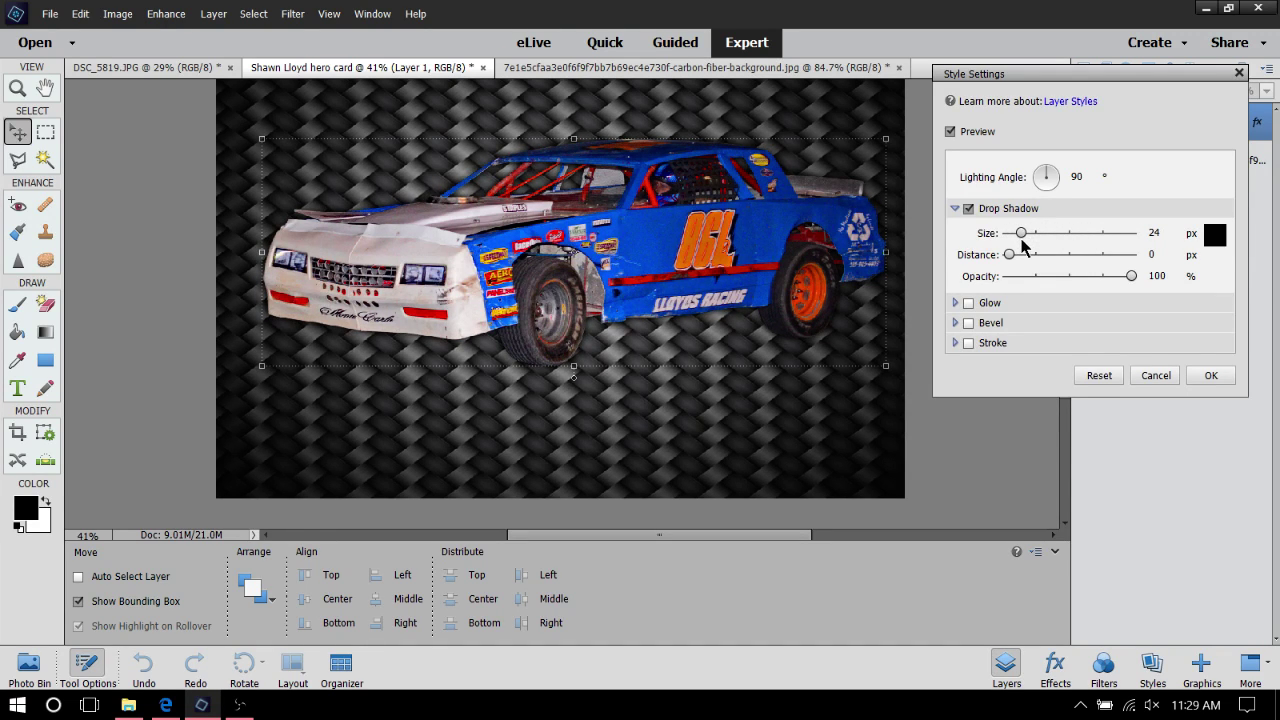
drag(1009, 256, 1016, 263)
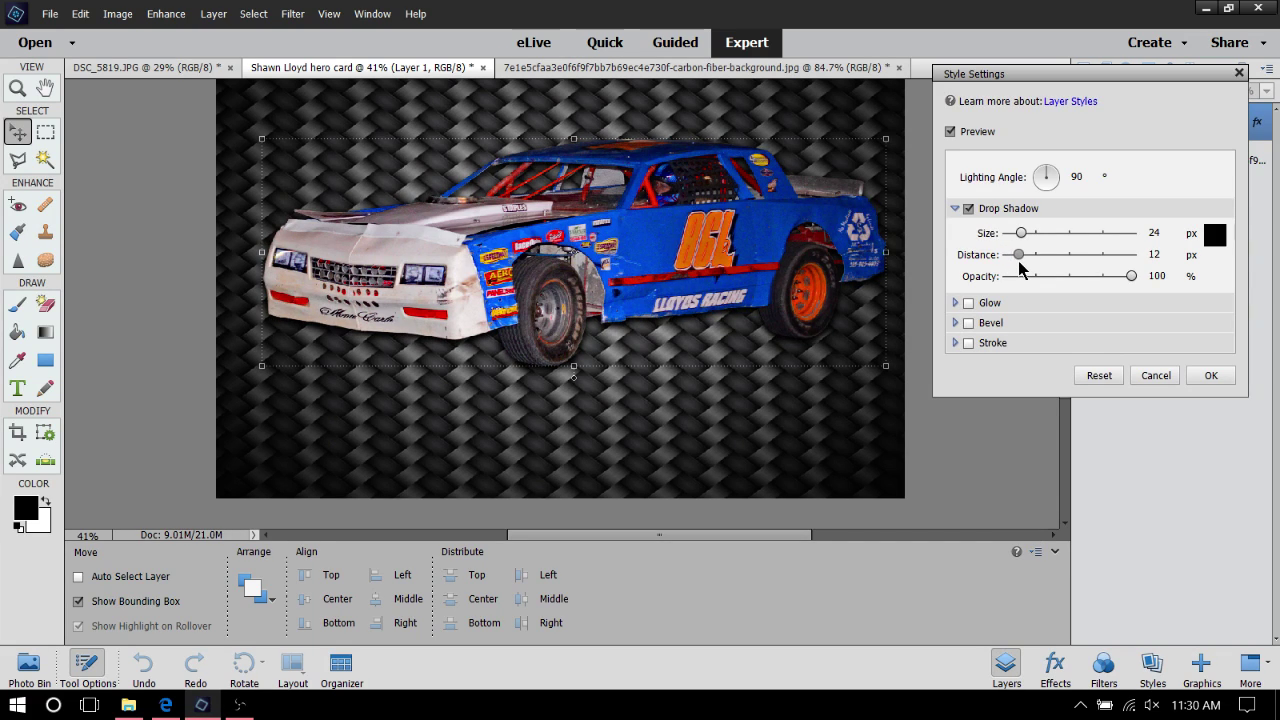
click(1043, 179)
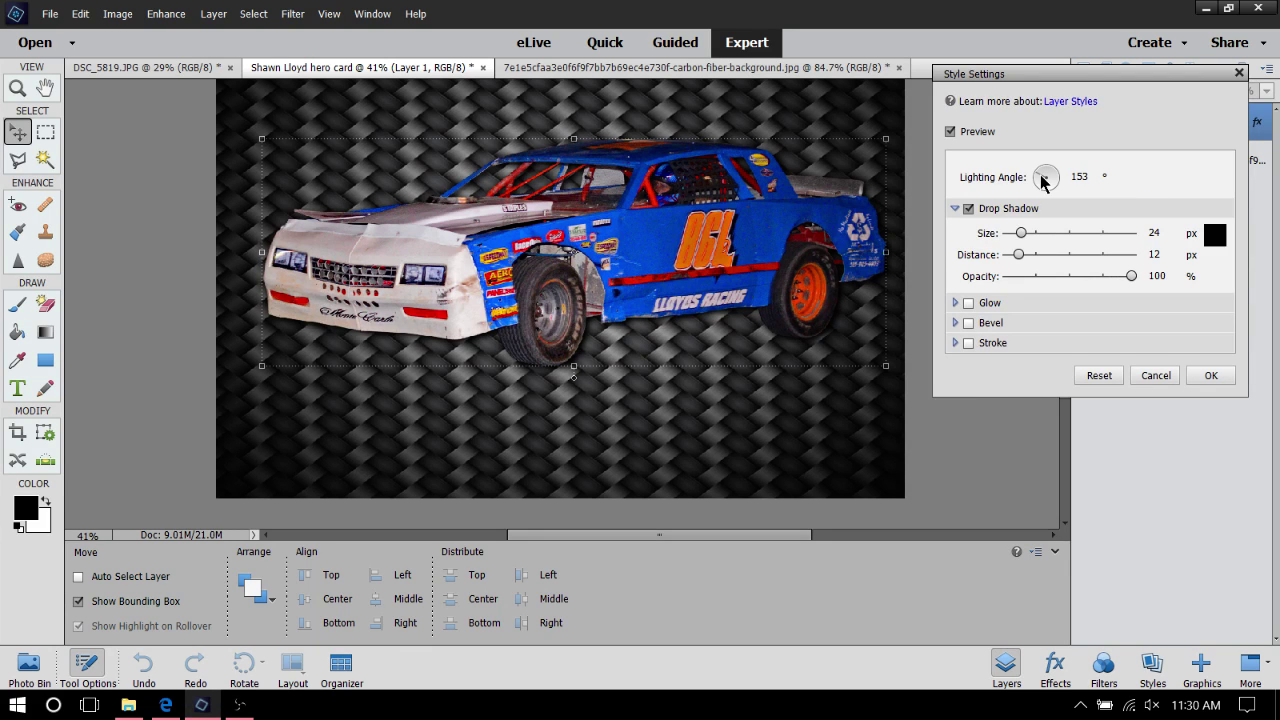
drag(1043, 179, 1063, 174)
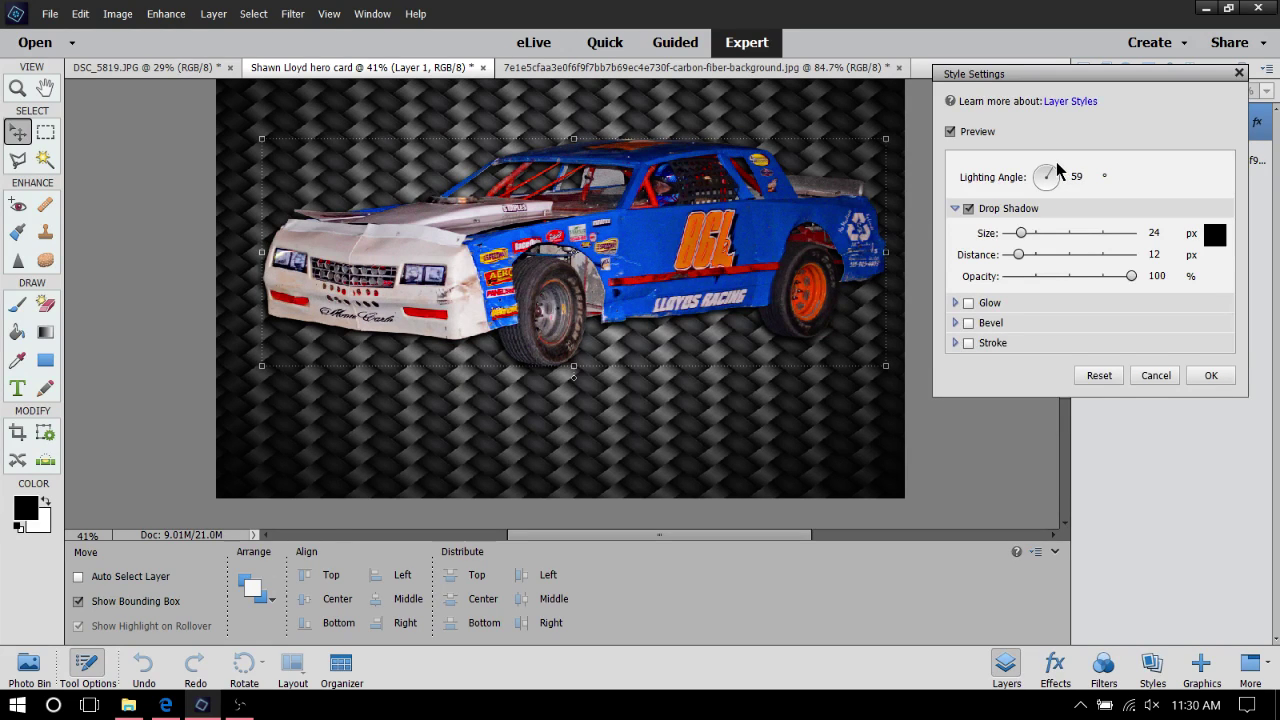
drag(1057, 168, 1050, 174)
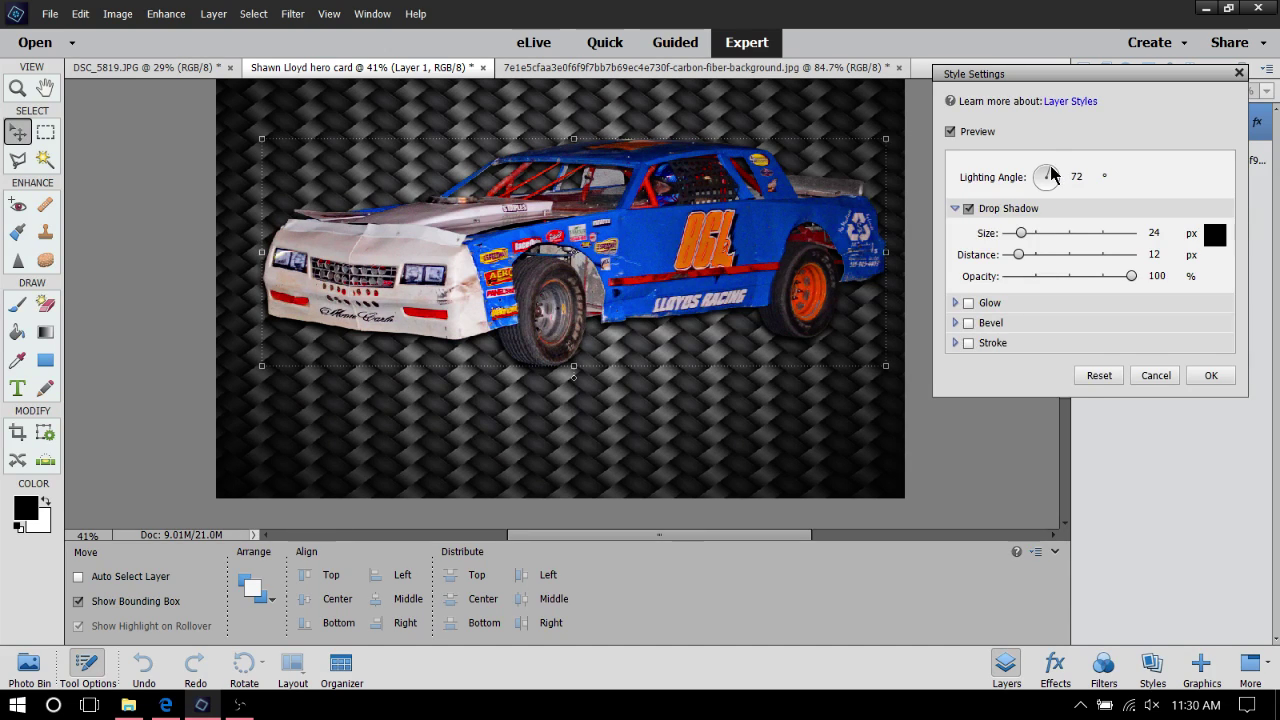
click(1050, 174)
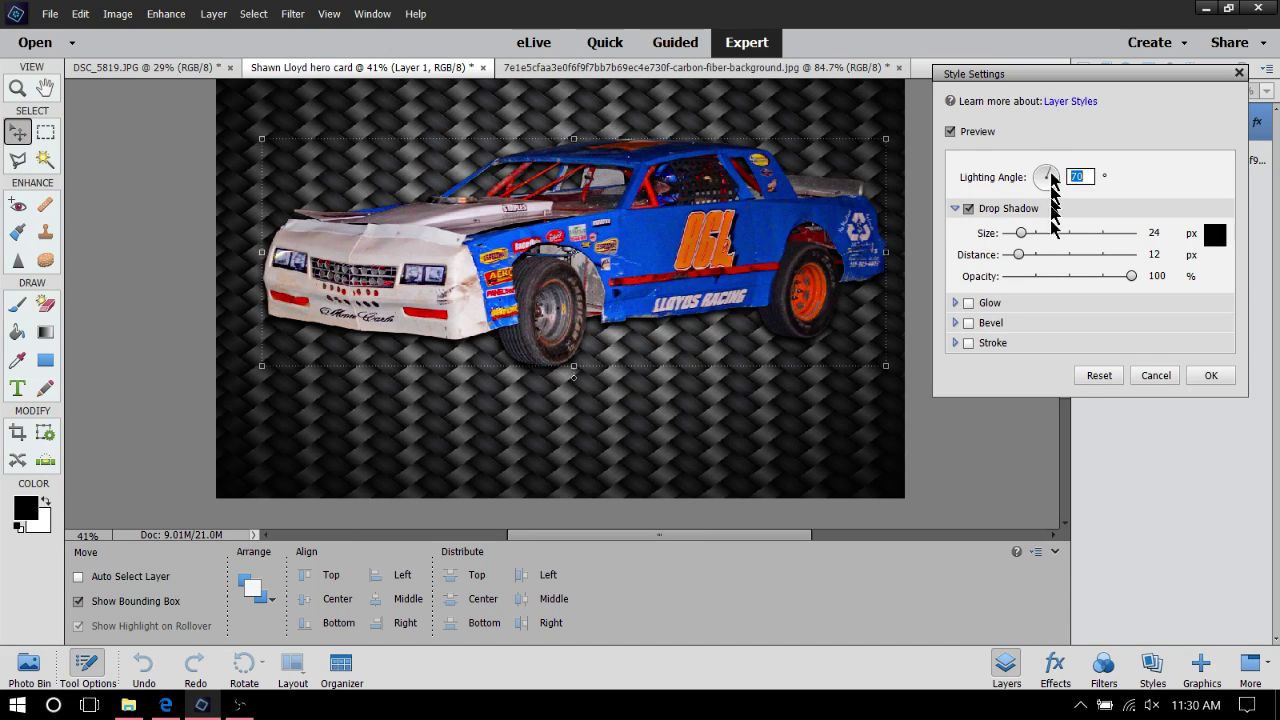
Finalize the drop shadow at size 29, distance 38 and opacity 100
mouse_move(1024, 236)
mouse_down()
mouse_move(1058, 236)
mouse_move(1024, 236)
mouse_up()
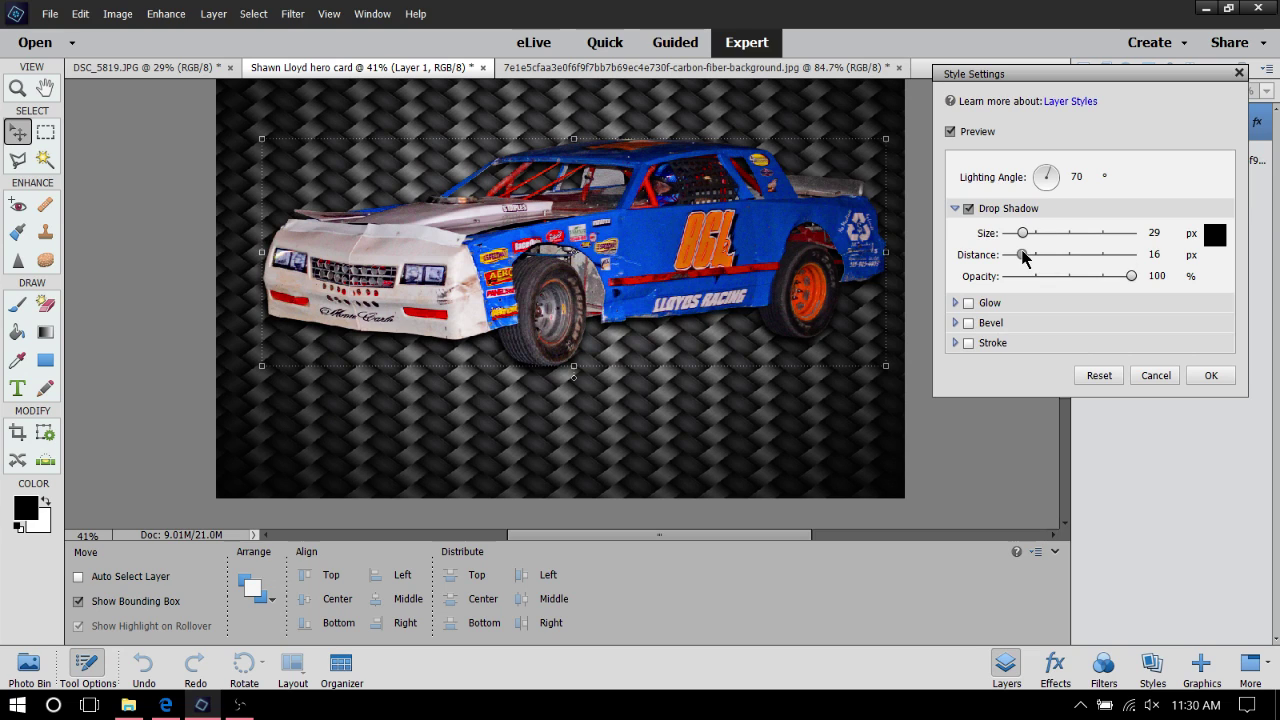
drag(1023, 257, 1041, 257)
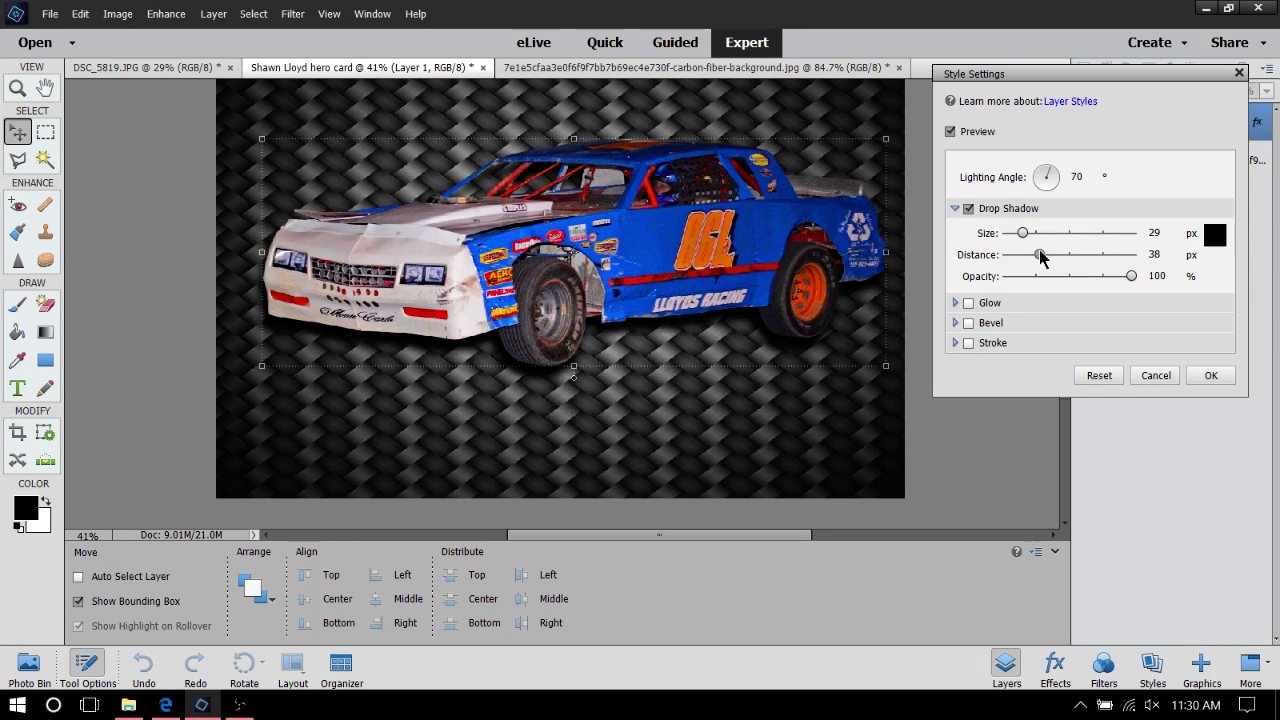
click(1055, 179)
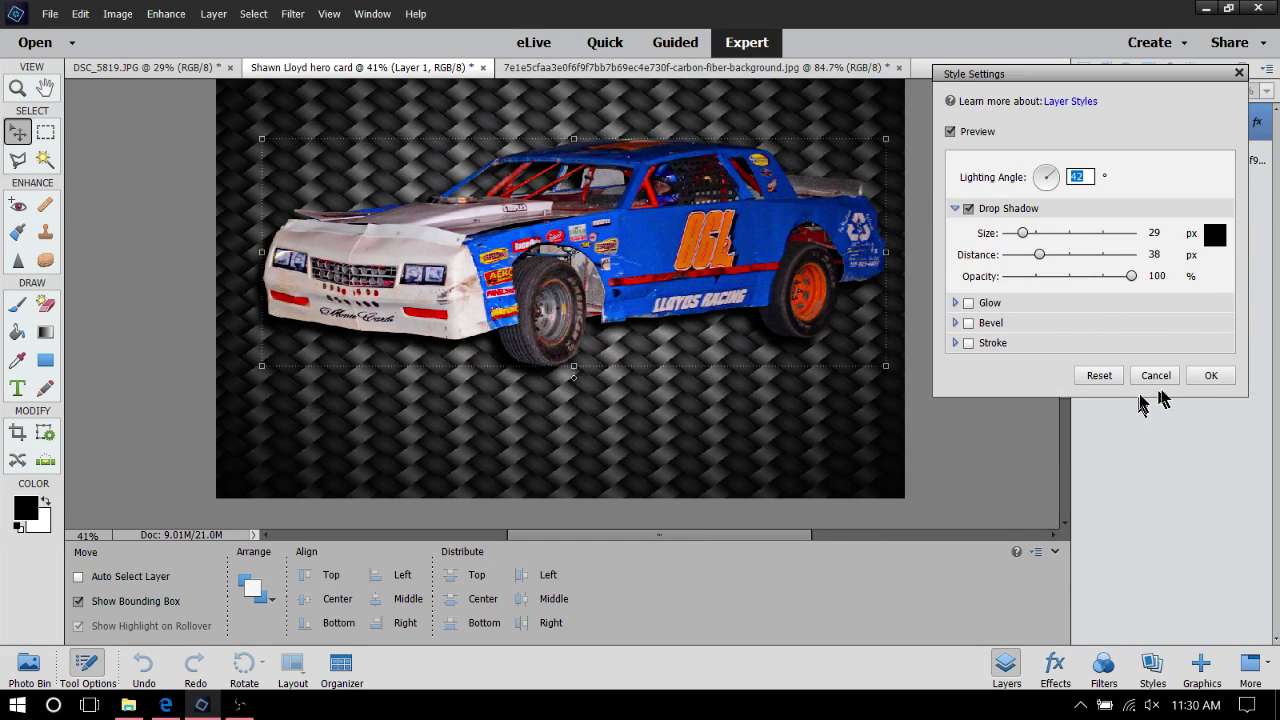
click(955, 208)
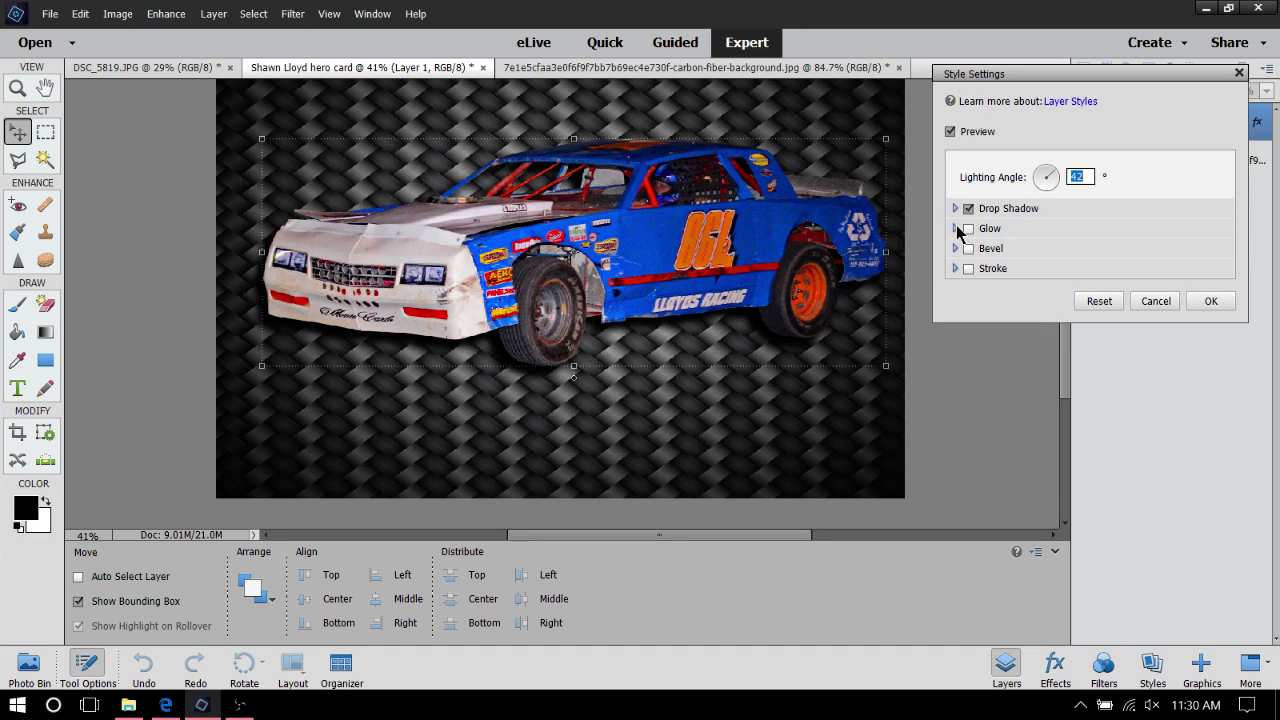
Enable a black (000000) outer glow on the car at 100% opacity and 0 px size
click(955, 228)
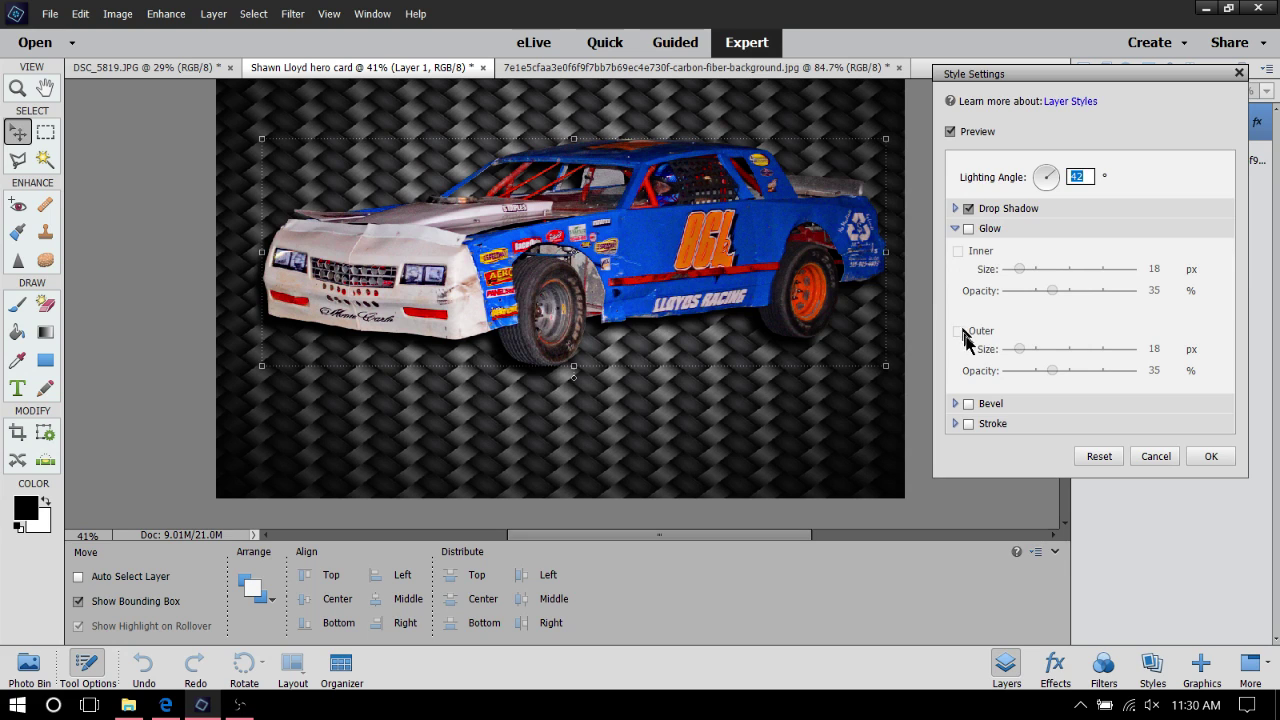
click(968, 228)
click(958, 331)
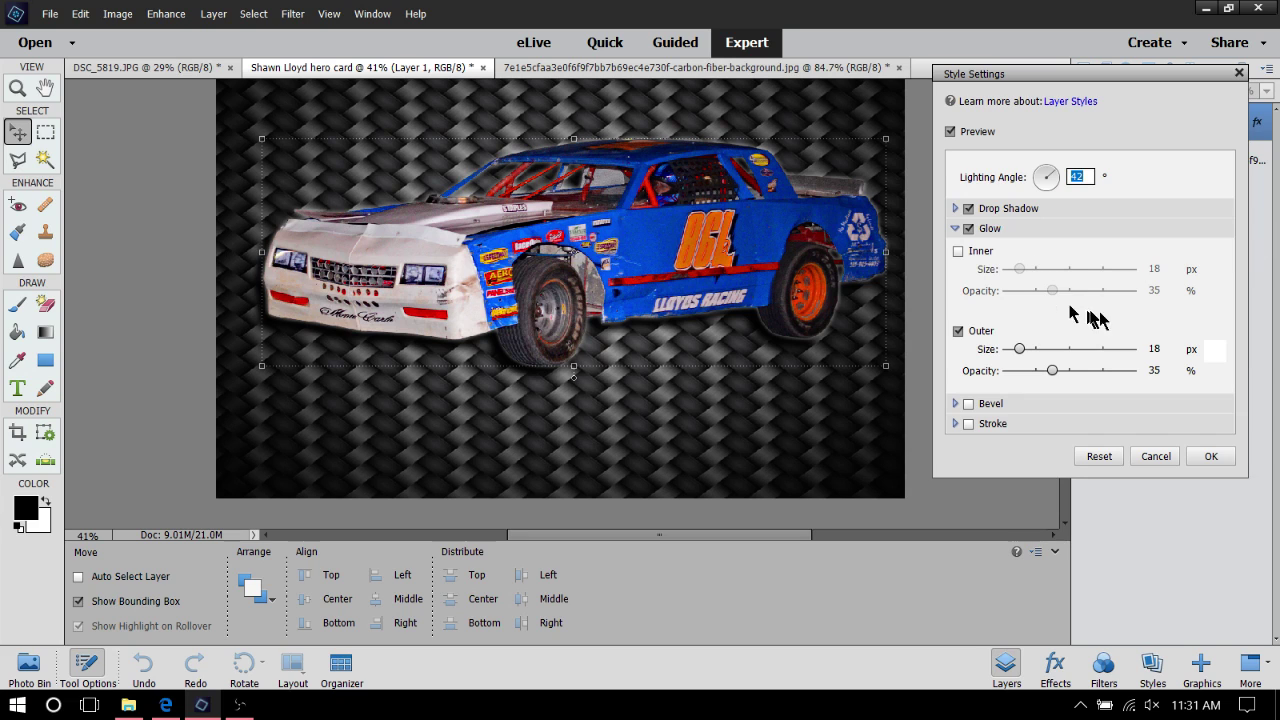
click(1214, 350)
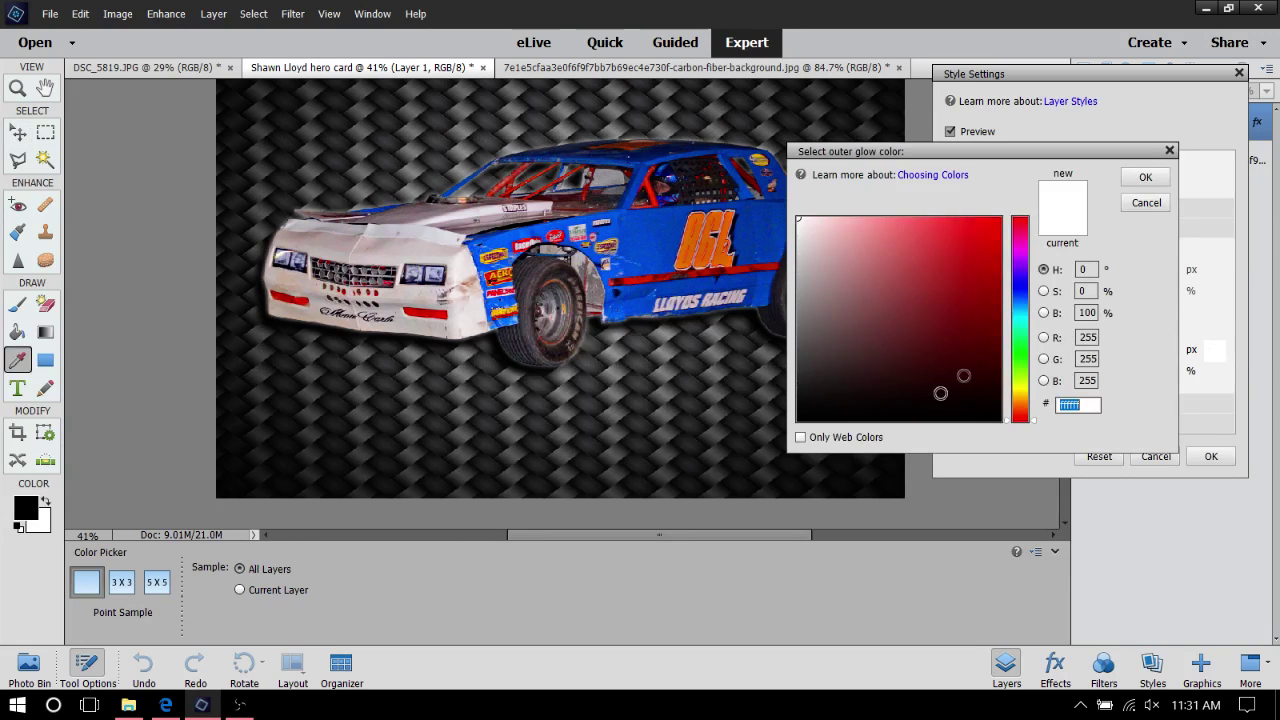
text(000000)
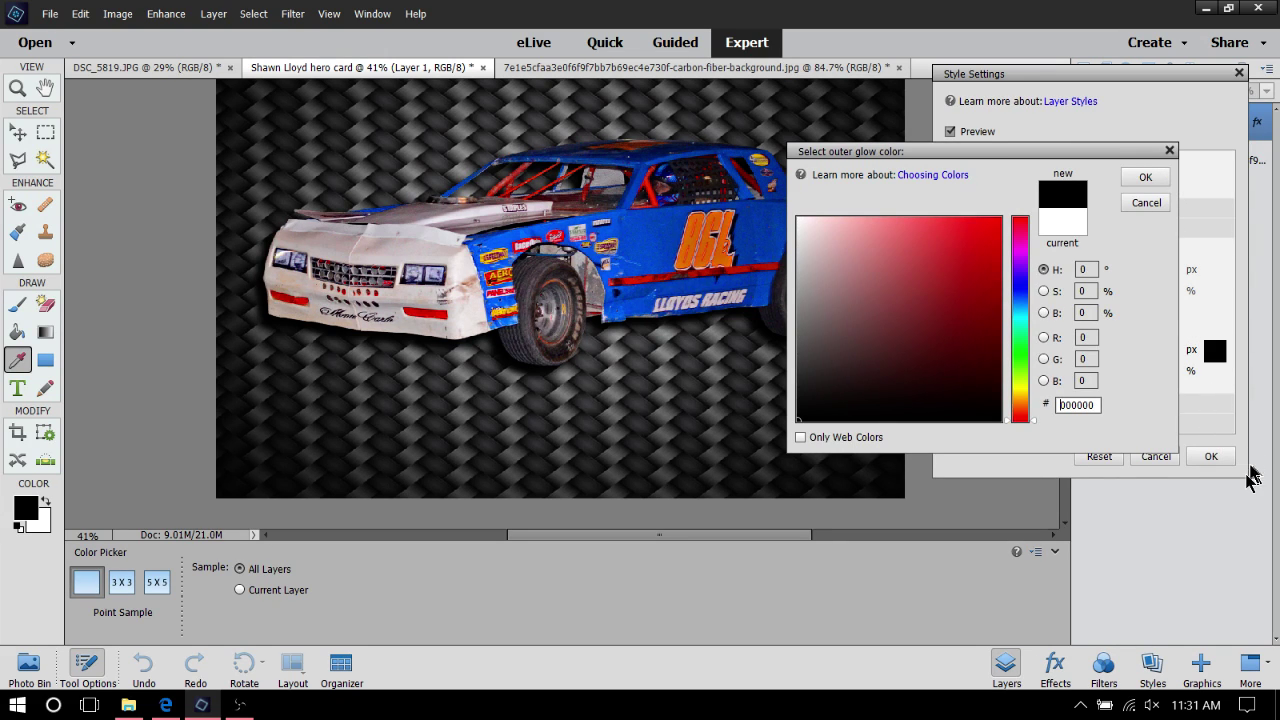
click(1146, 177)
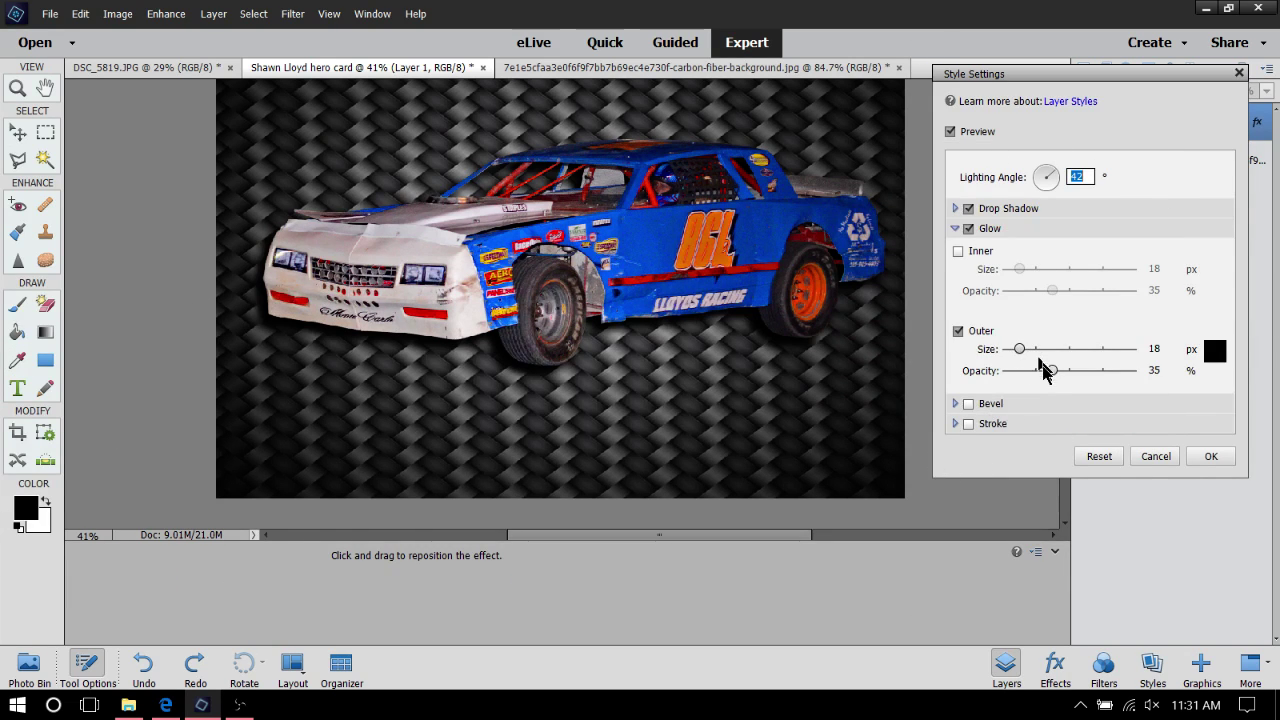
drag(1050, 373, 1157, 370)
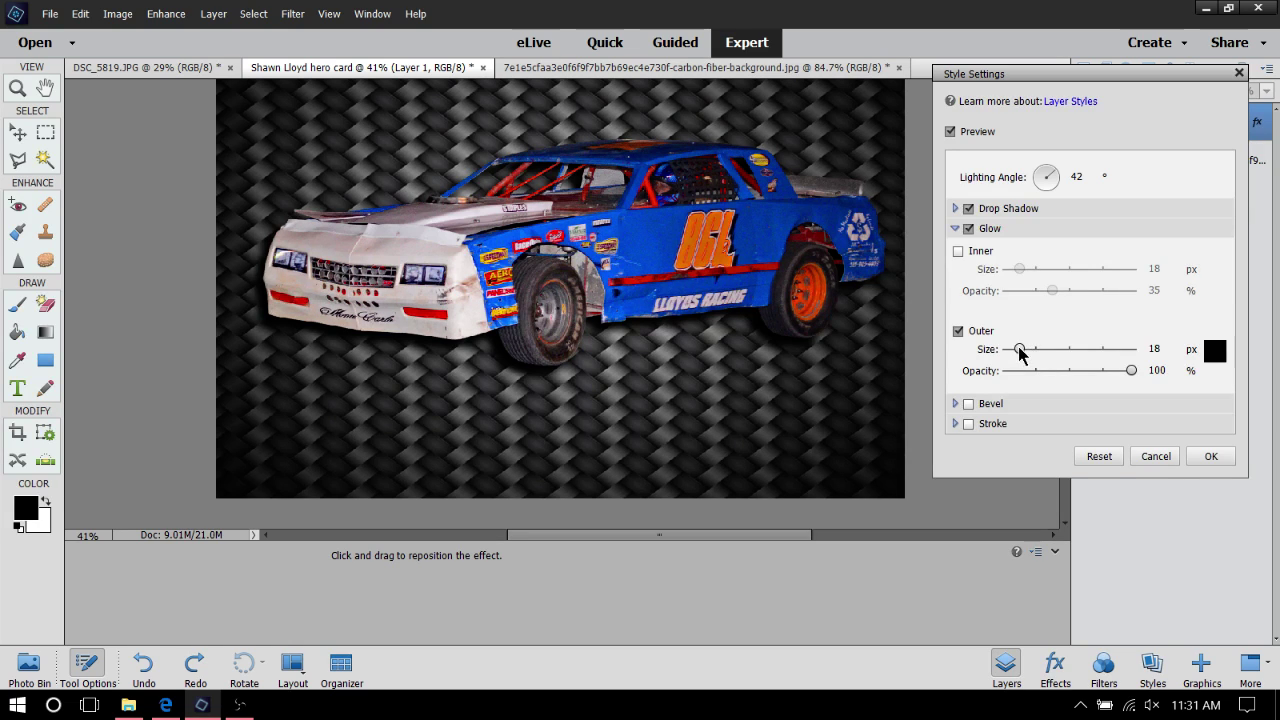
mouse_move(1020, 350)
mouse_down()
mouse_move(1072, 372)
mouse_move(1100, 369)
mouse_move(1020, 363)
mouse_move(1130, 349)
mouse_move(1010, 349)
mouse_up()
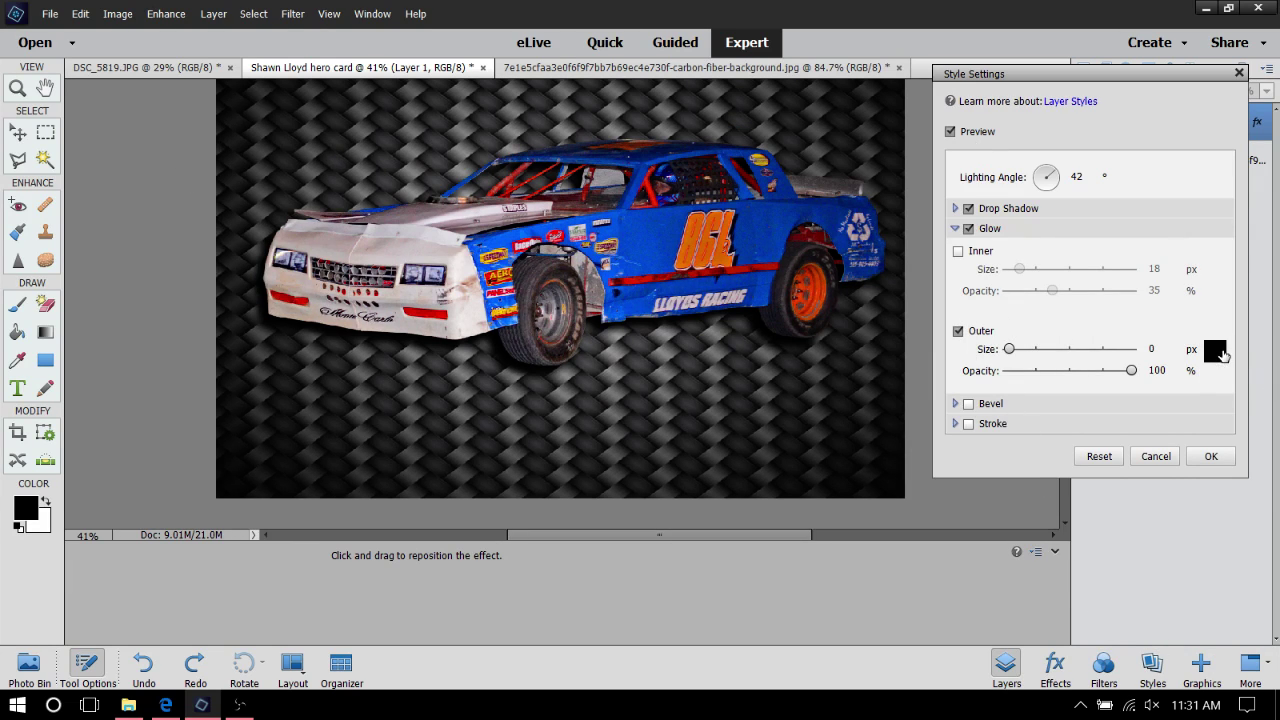
Try a brighter blue glow colour sampled from the car and widen the glow
click(1216, 352)
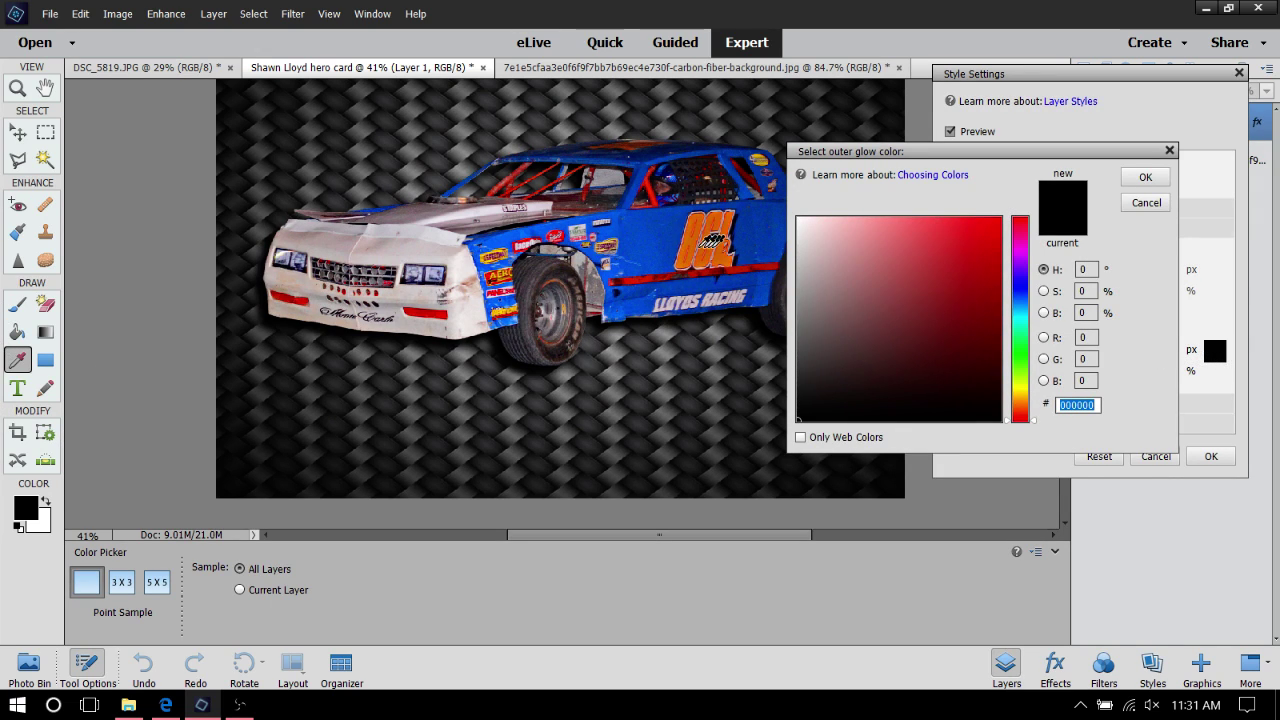
click(638, 241)
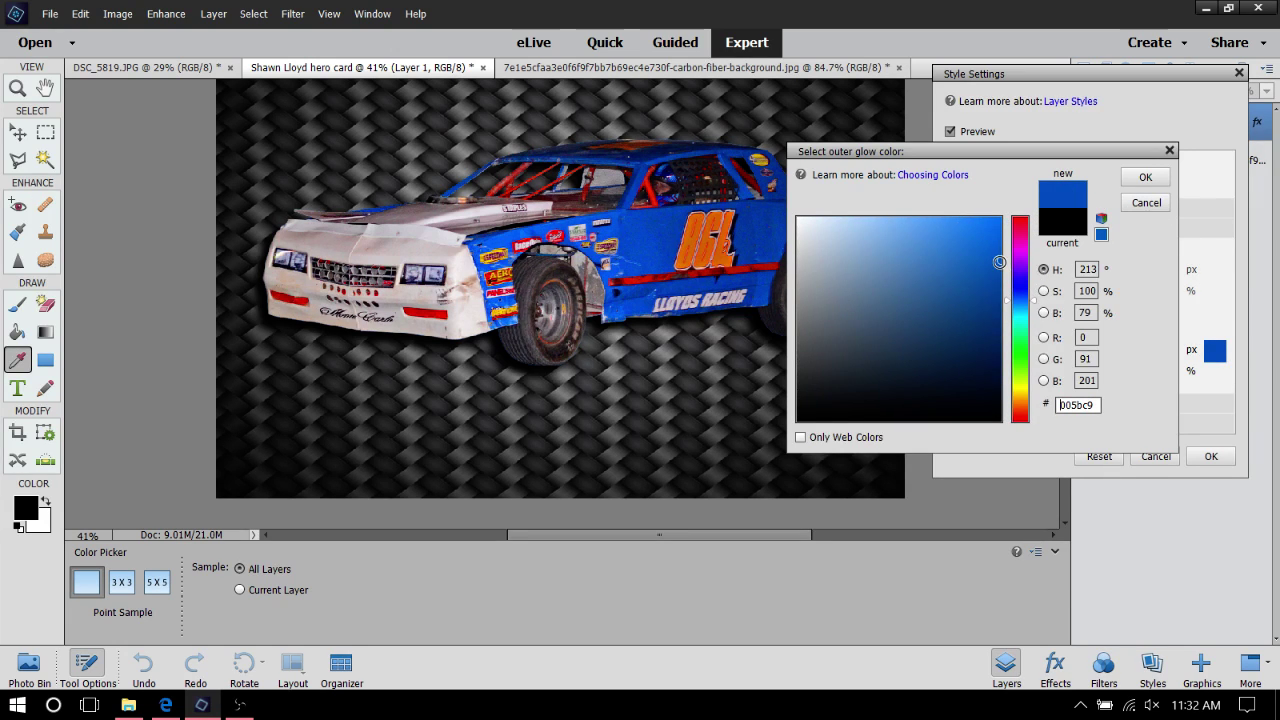
drag(999, 262, 1010, 234)
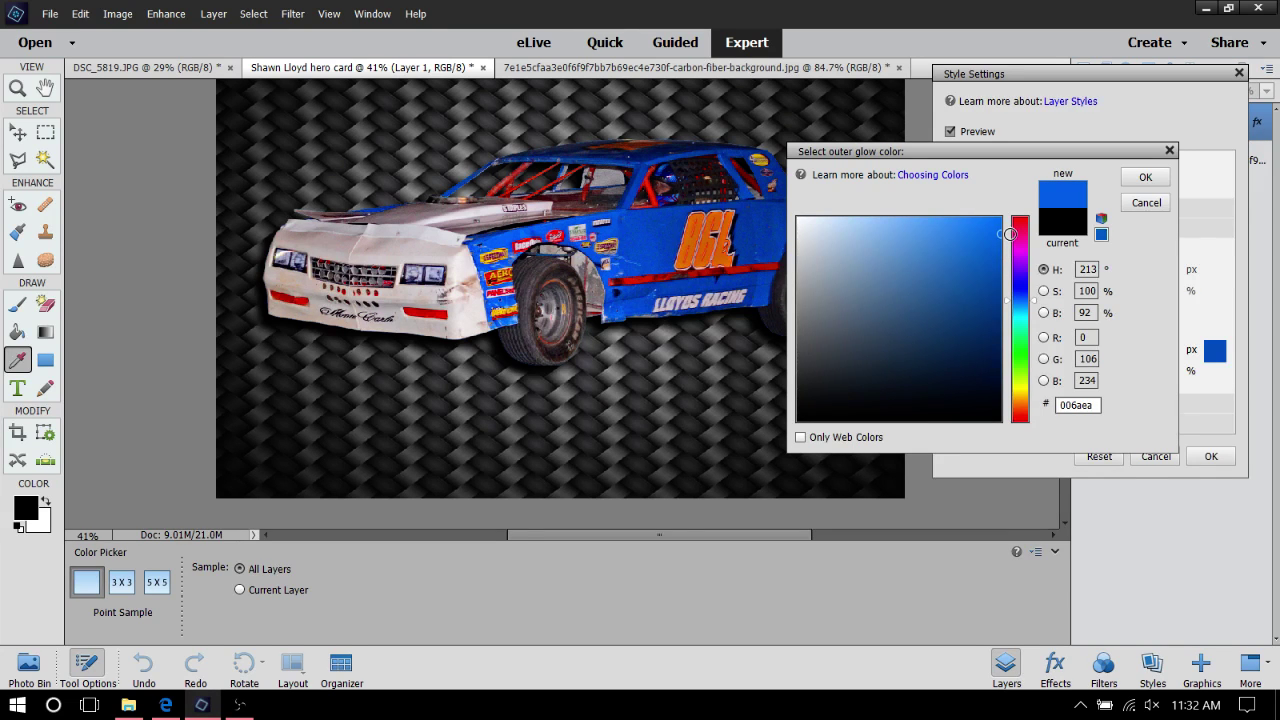
click(1140, 180)
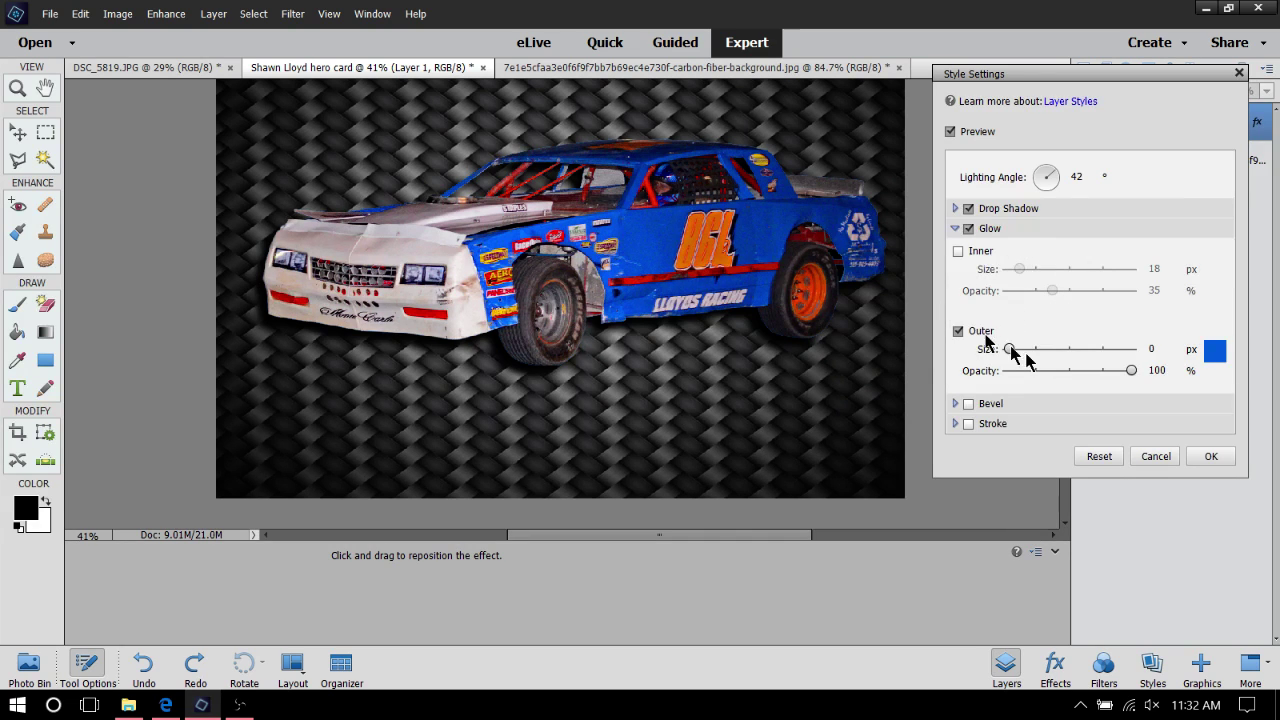
mouse_move(1011, 355)
mouse_down()
mouse_move(1047, 352)
mouse_move(1029, 352)
mouse_up()
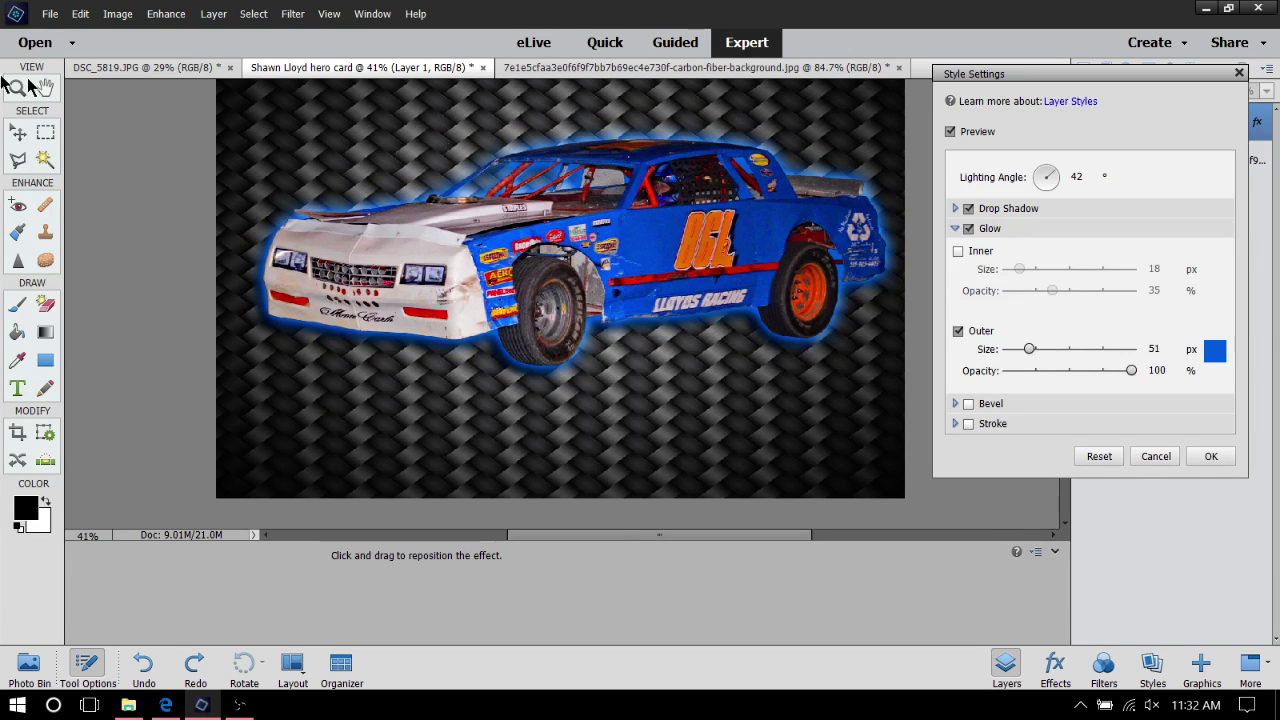
Change the glow colour to orange ff5000 sampled from the car's wheel
click(1215, 355)
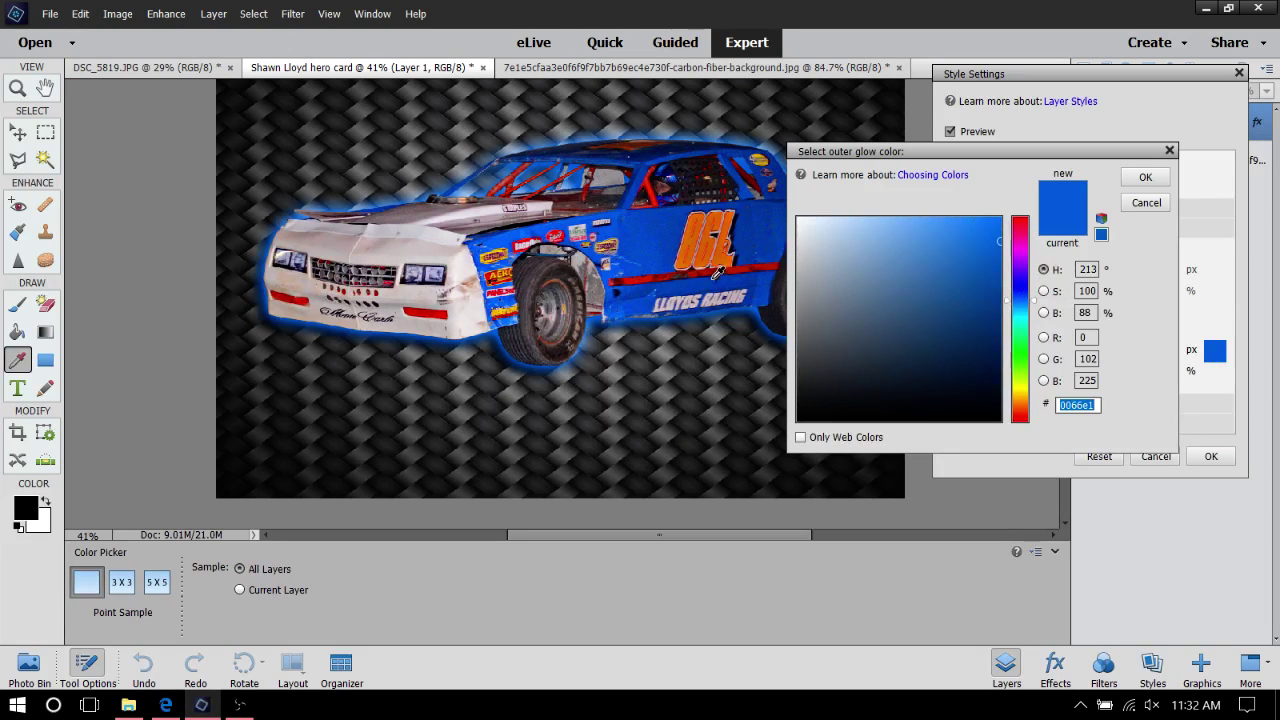
drag(940, 151, 1054, 151)
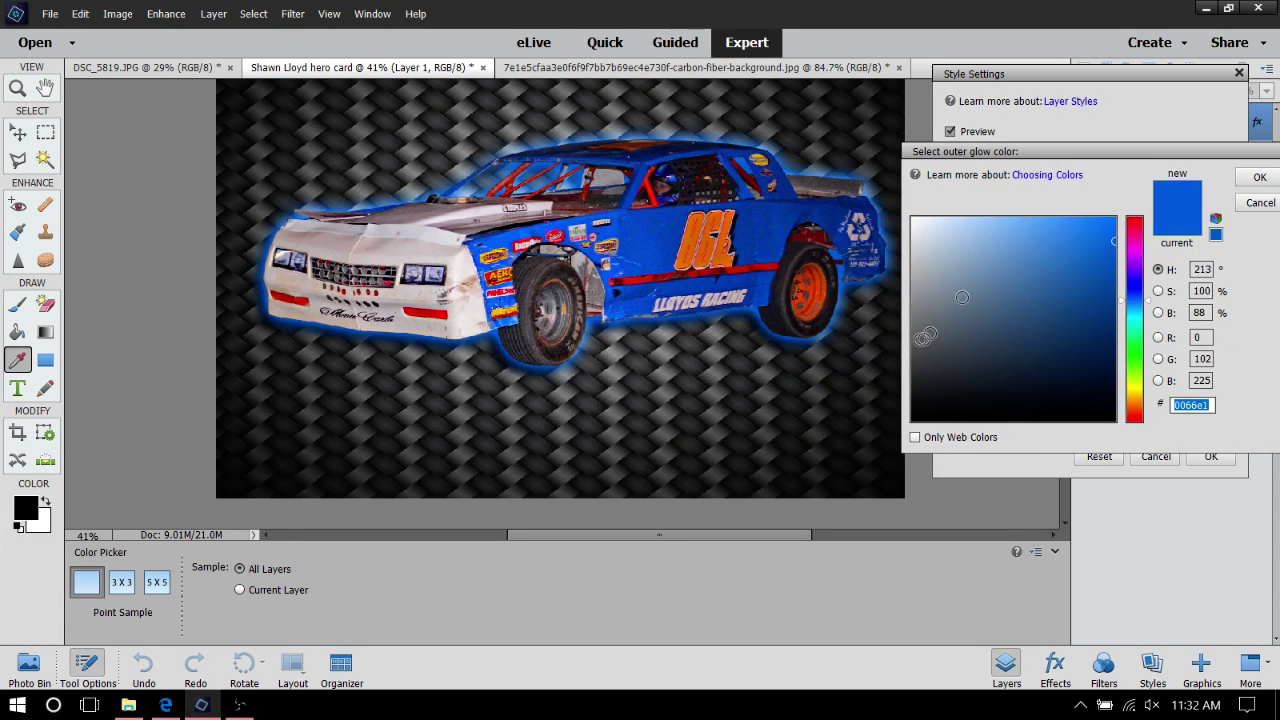
click(805, 287)
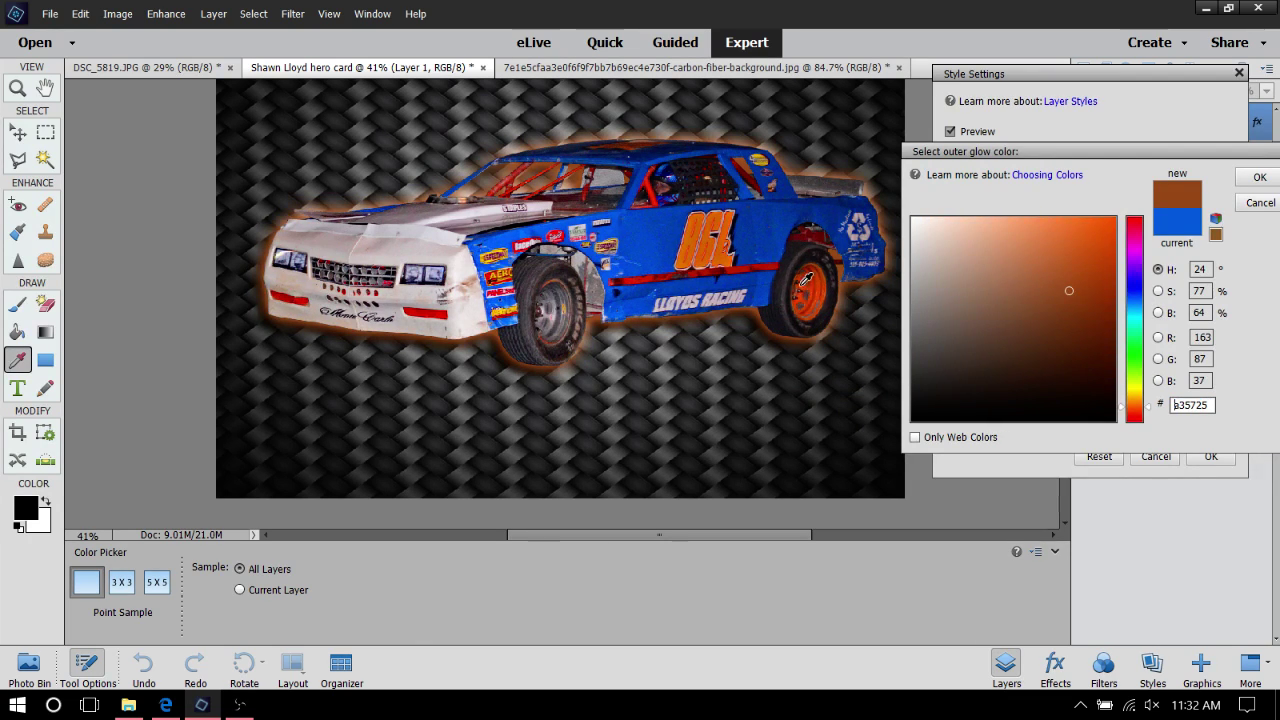
click(805, 289)
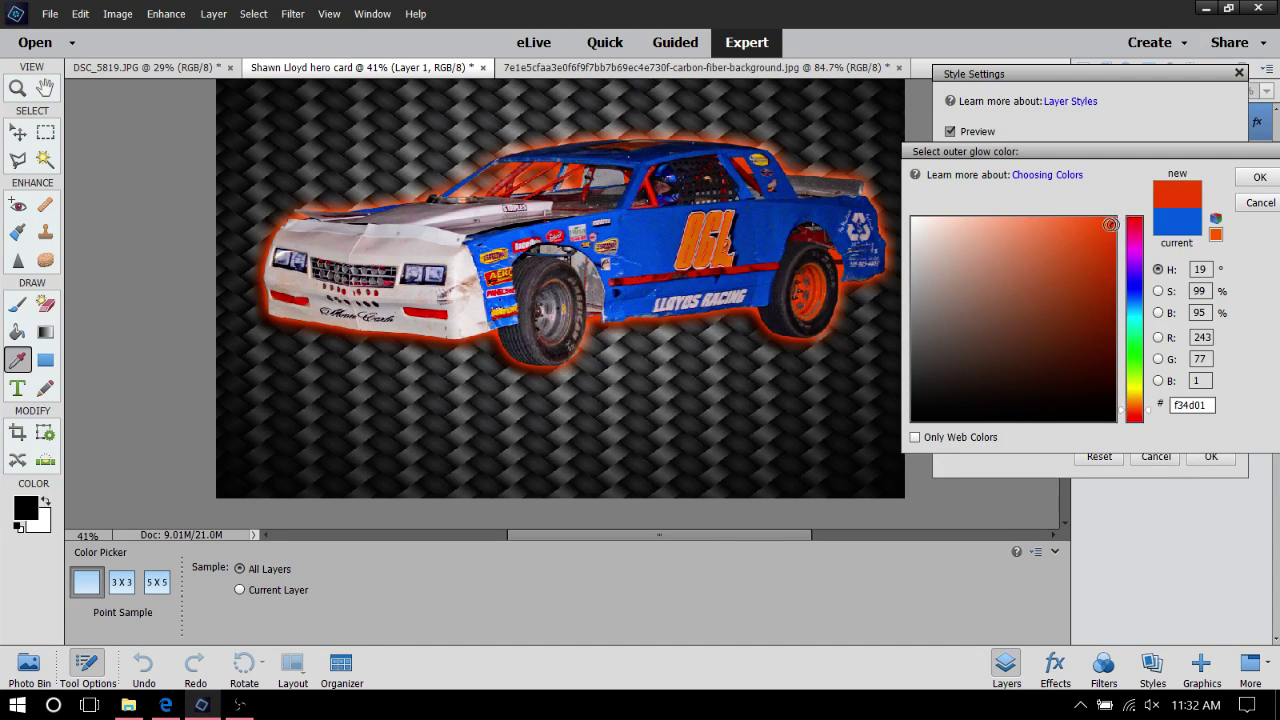
mouse_move(1110, 224)
mouse_down()
mouse_move(1116, 206)
mouse_move(1126, 216)
mouse_up()
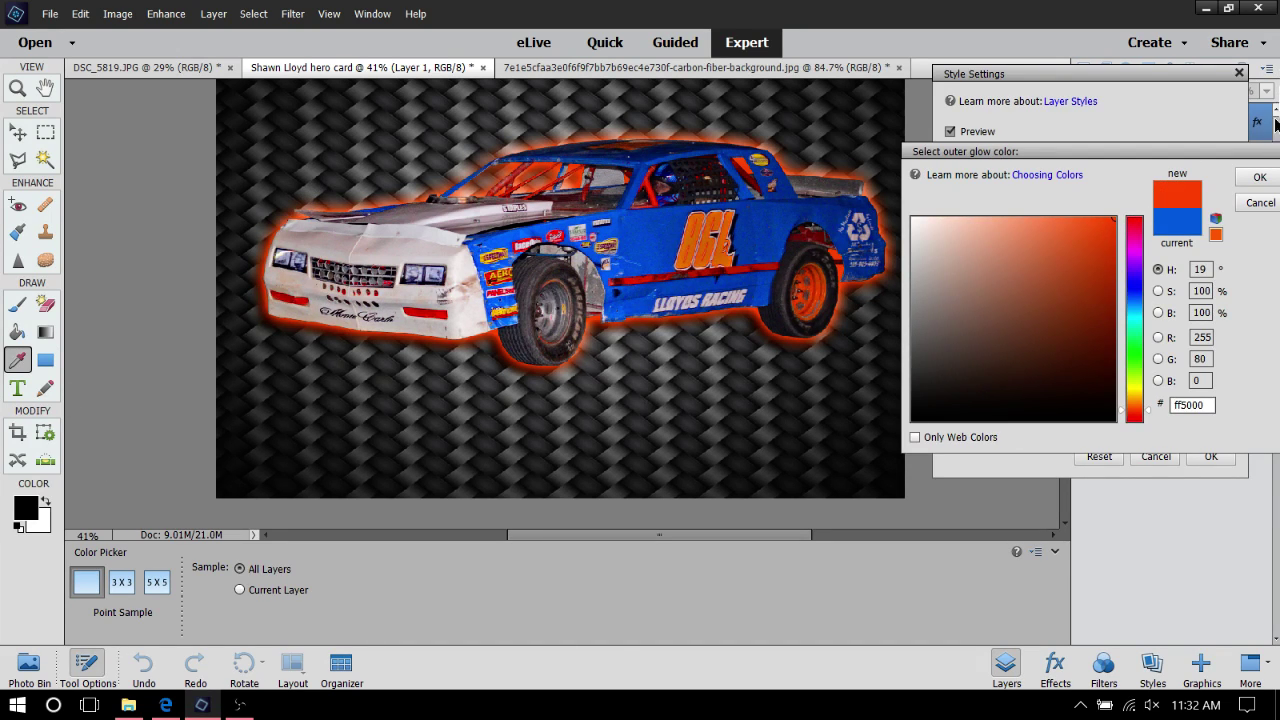
click(1241, 180)
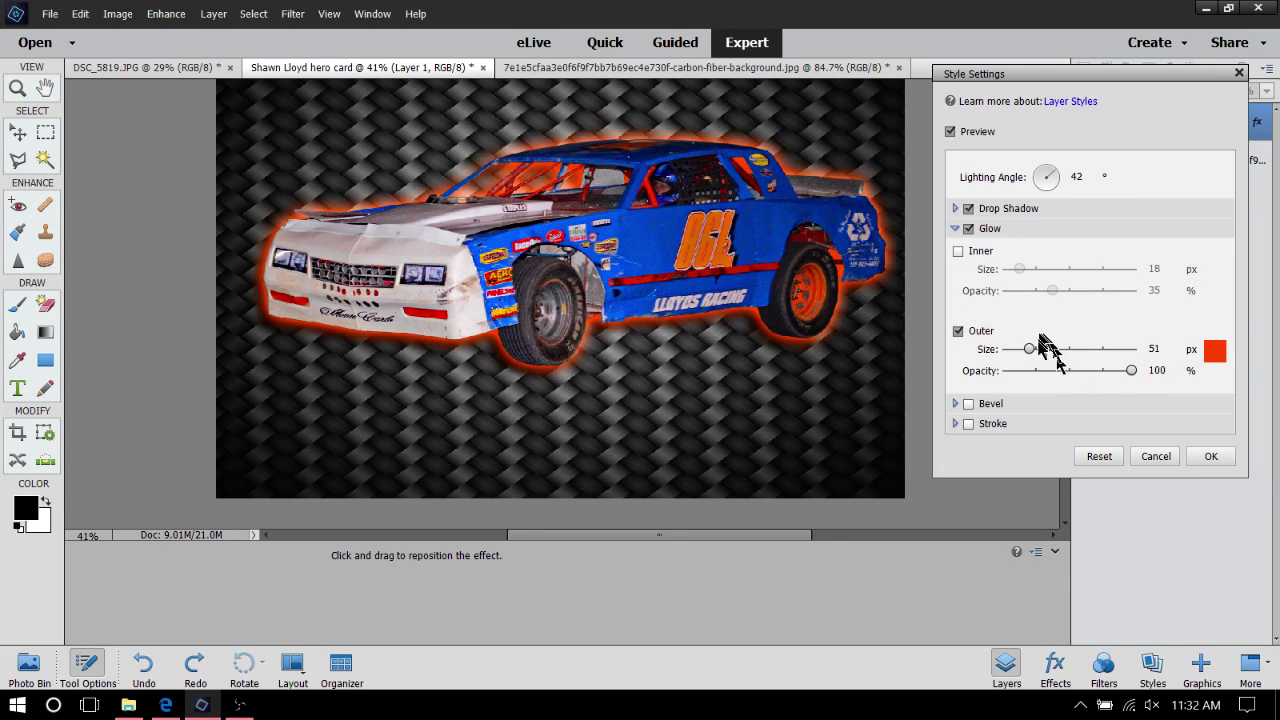
Set the orange outer glow's size to 122 px
mouse_move(1029, 349)
mouse_down()
mouse_move(1085, 354)
mouse_move(1012, 351)
mouse_move(1051, 354)
mouse_up()
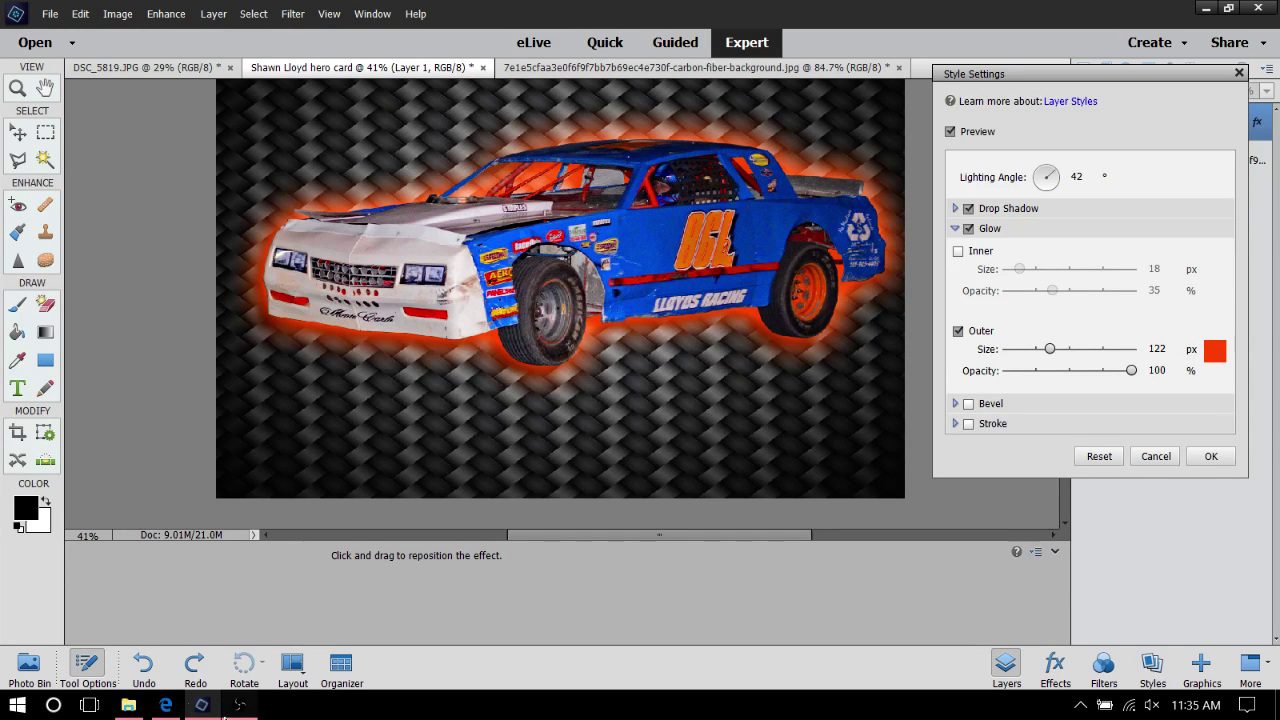
Uncheck Glow and apply the style so the car keeps only its drop shadow
click(228, 708)
click(228, 708)
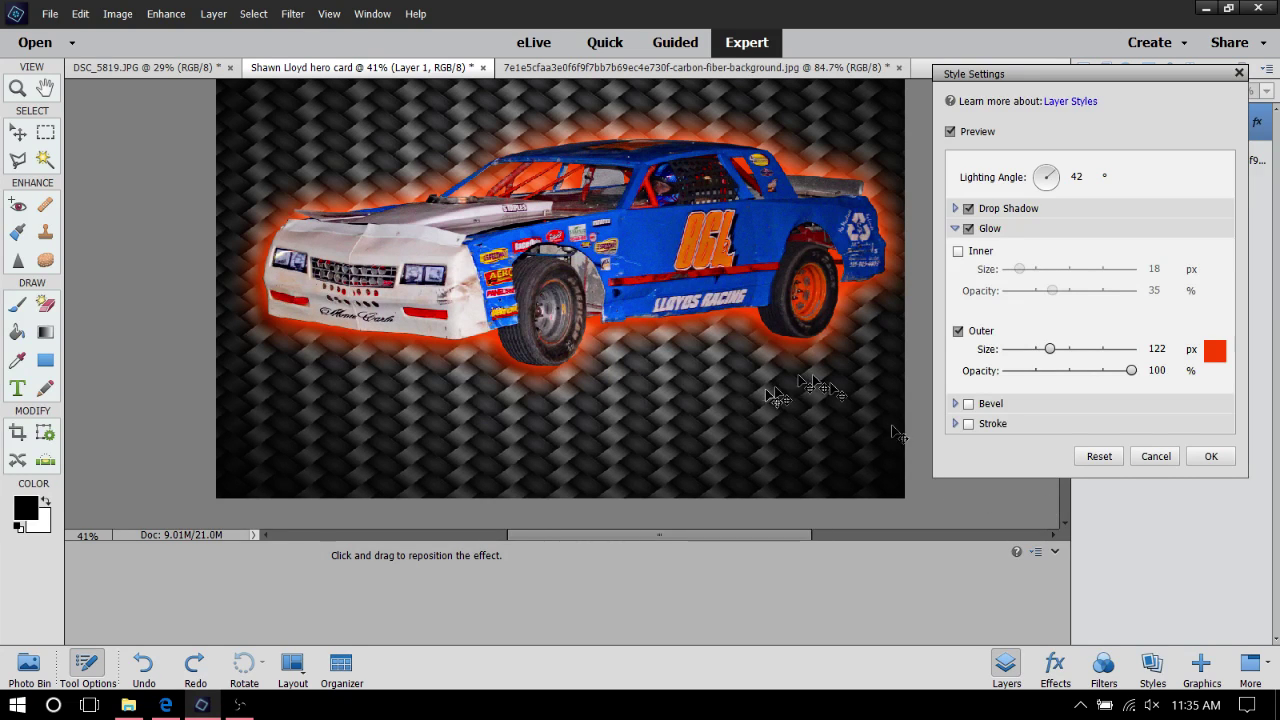
scroll(820, 312, up, 1)
scroll(820, 312, up, 1)
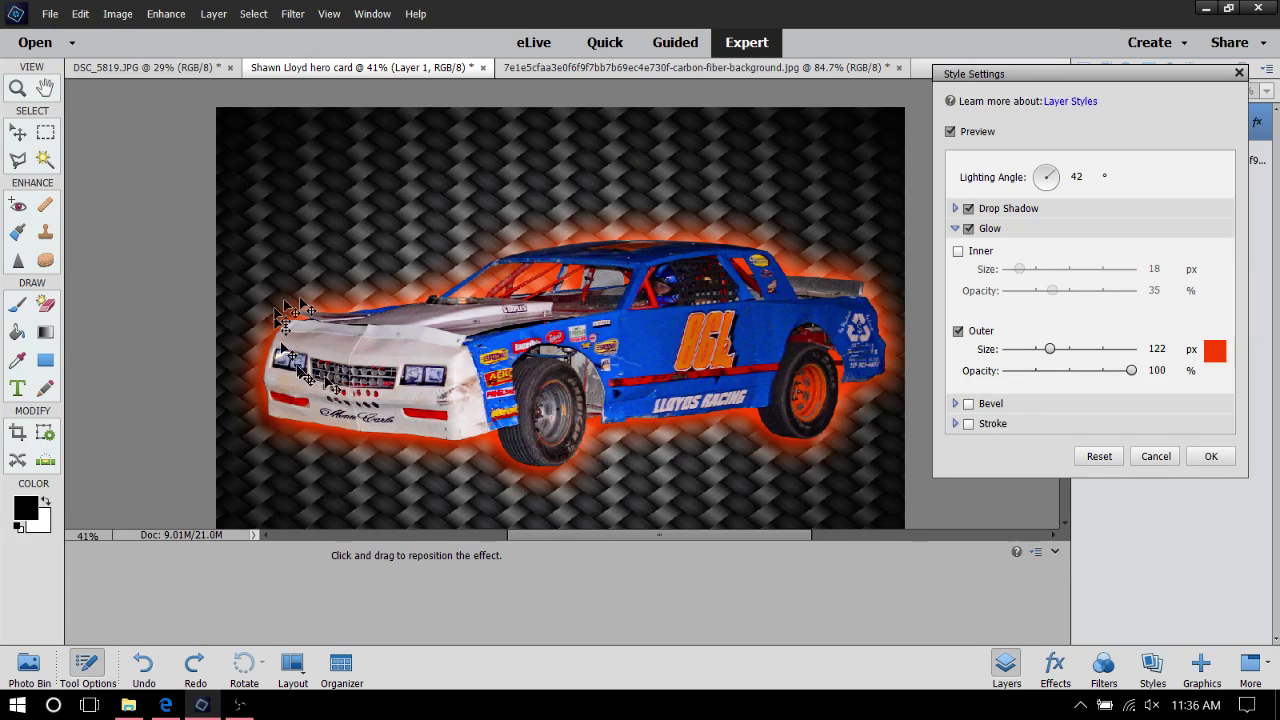
click(968, 230)
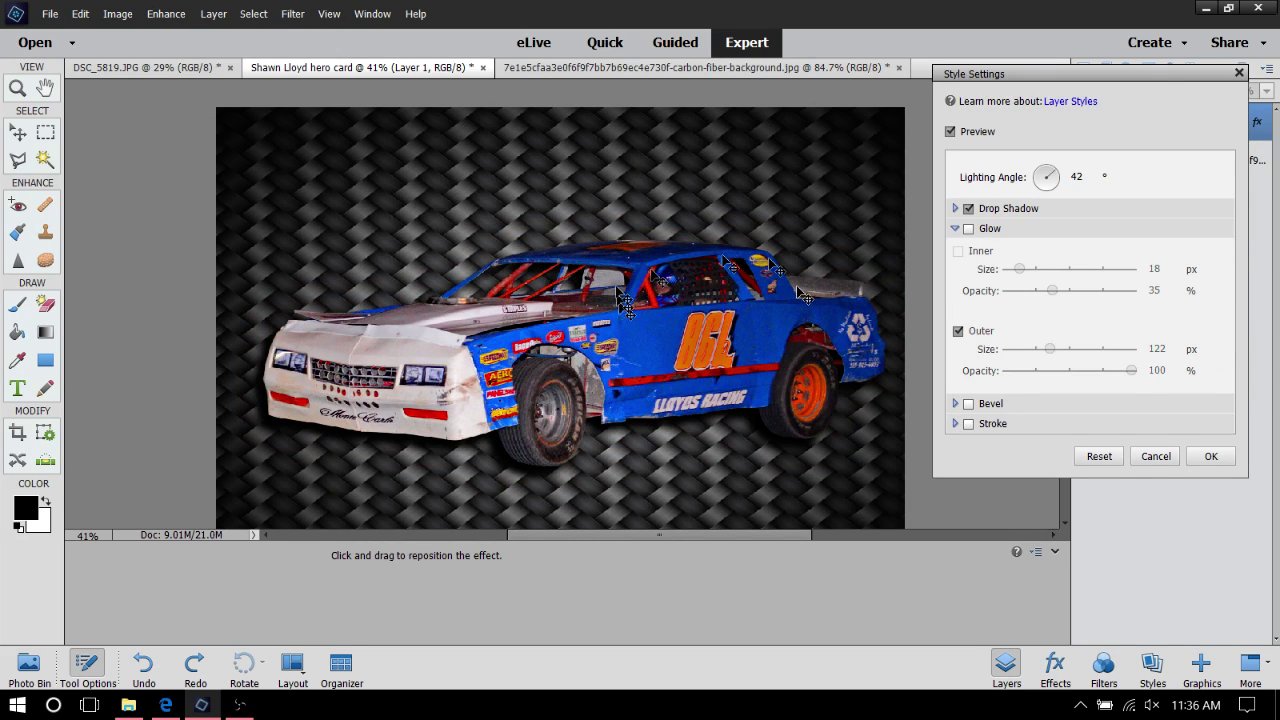
click(1210, 455)
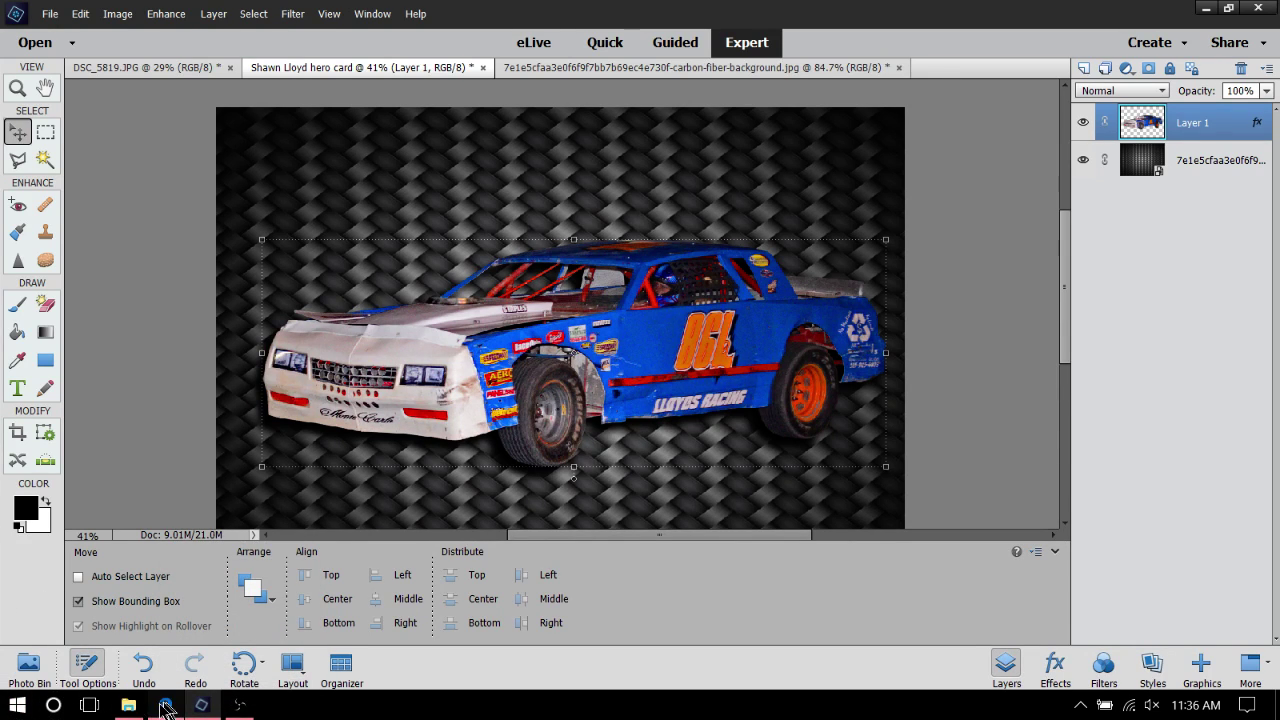
click(131, 706)
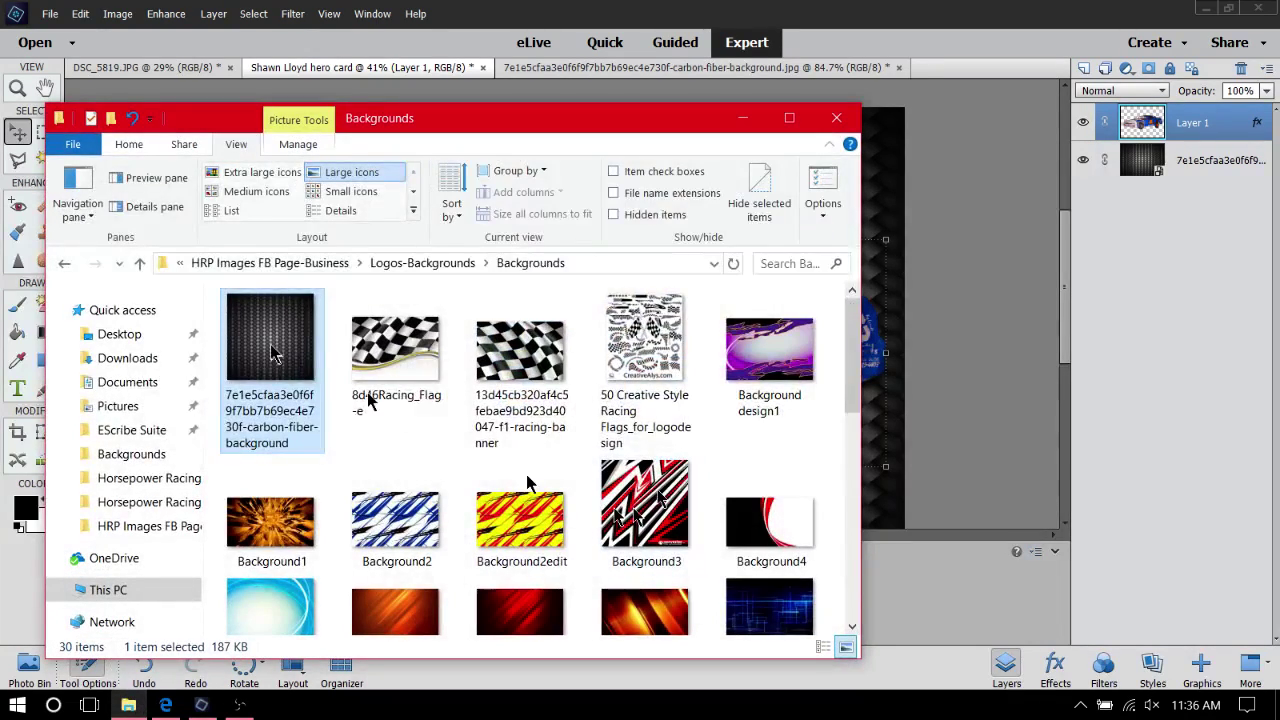
Scroll through the Backgrounds folder images, then minimize File Explorer
scroll(671, 560, down, 5)
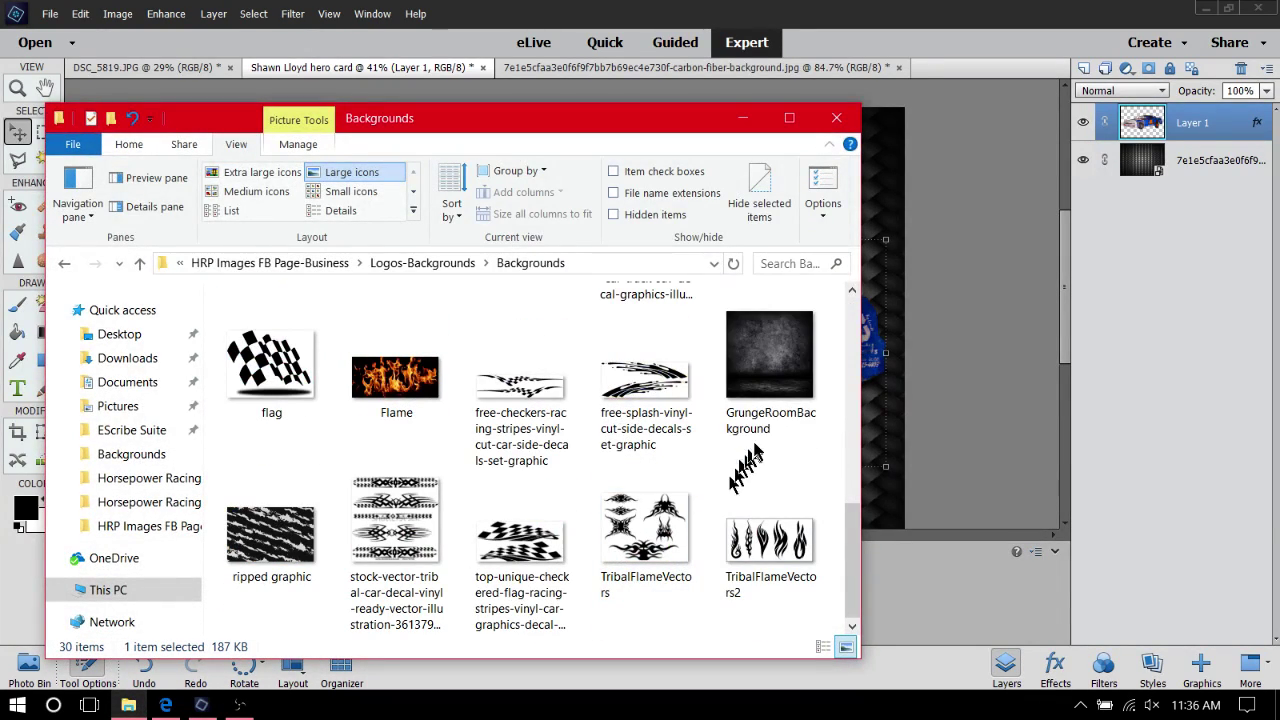
scroll(742, 490, up, 10)
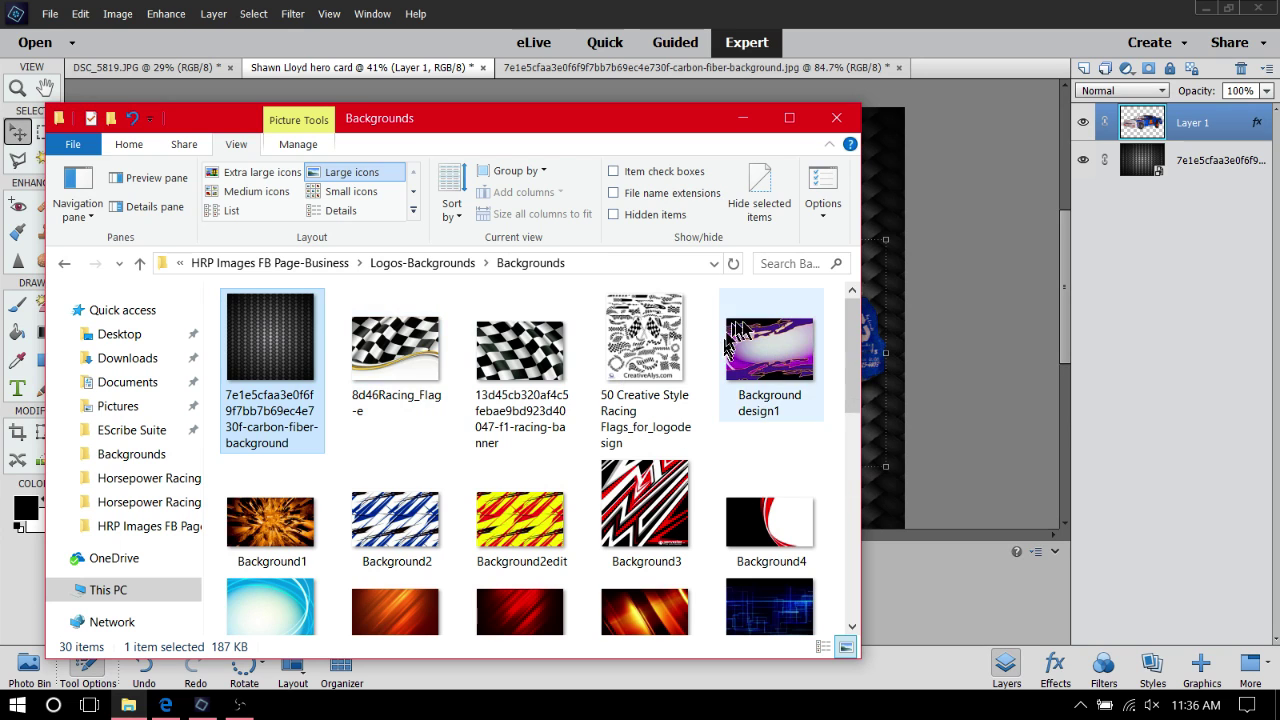
click(742, 118)
click(50, 14)
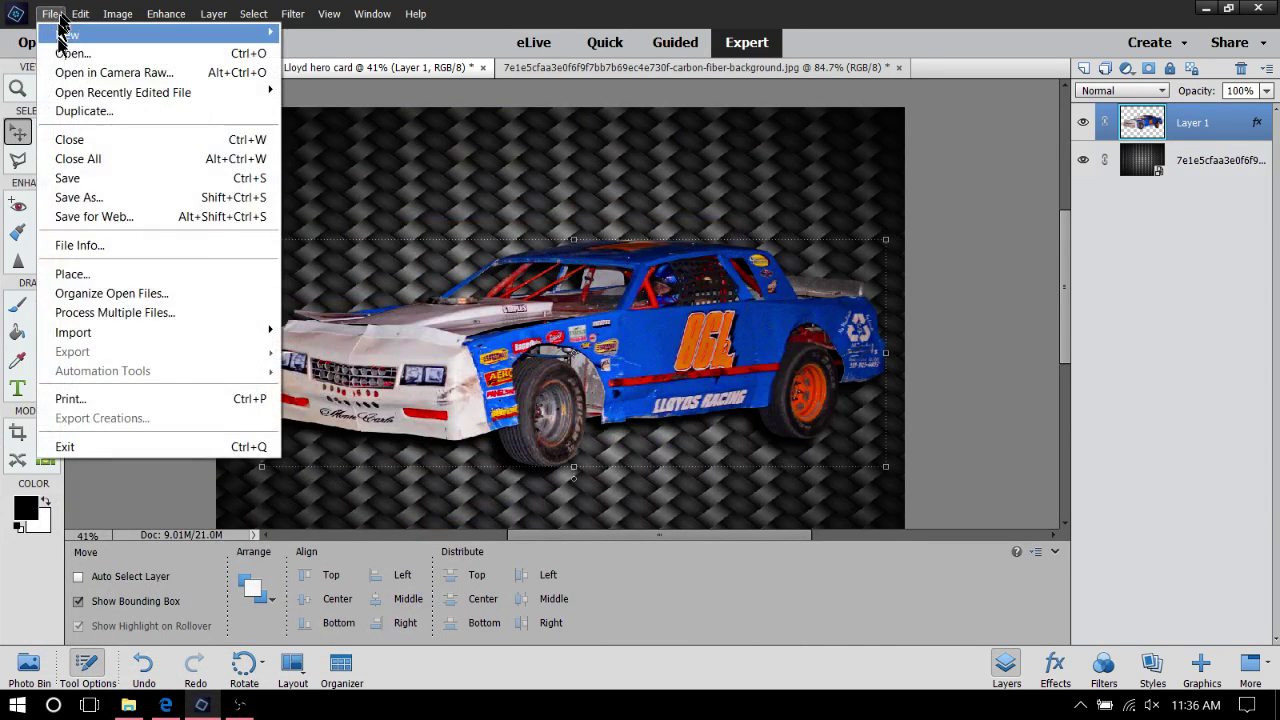
Open Background design1.jpg from the Backgrounds folder
click(57, 48)
scroll(450, 250, down, 5)
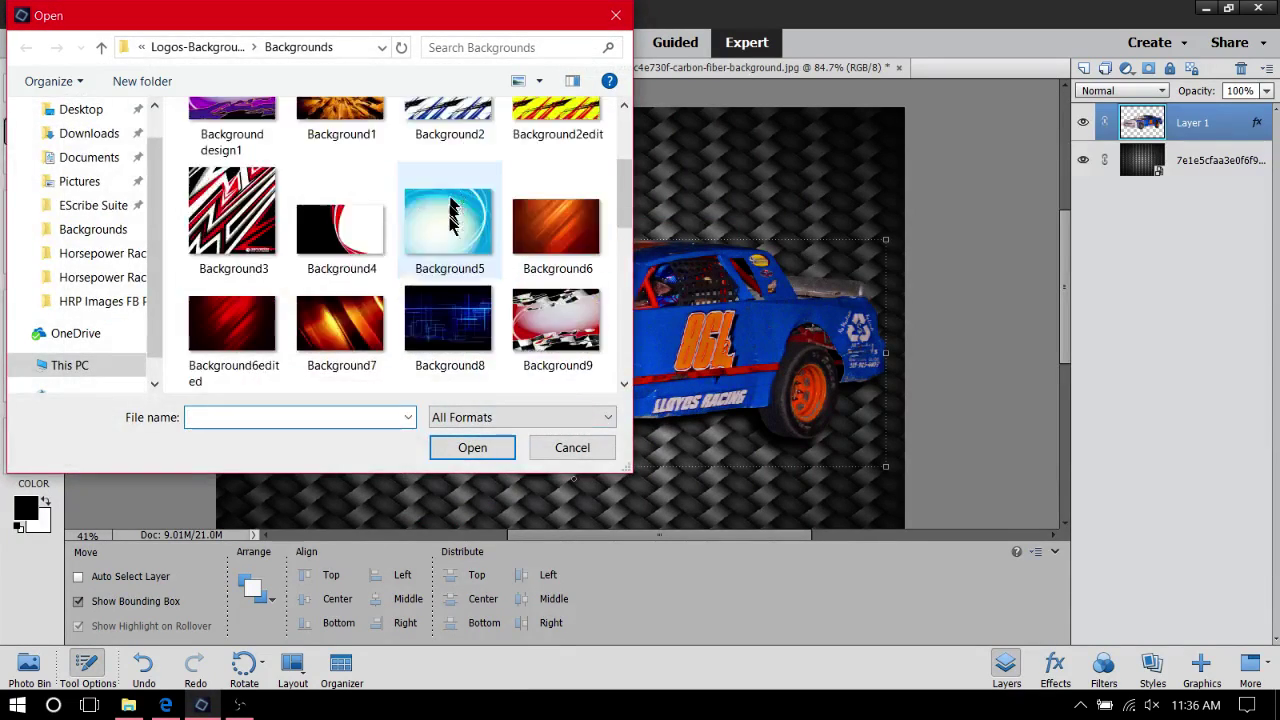
scroll(343, 200, up, 2)
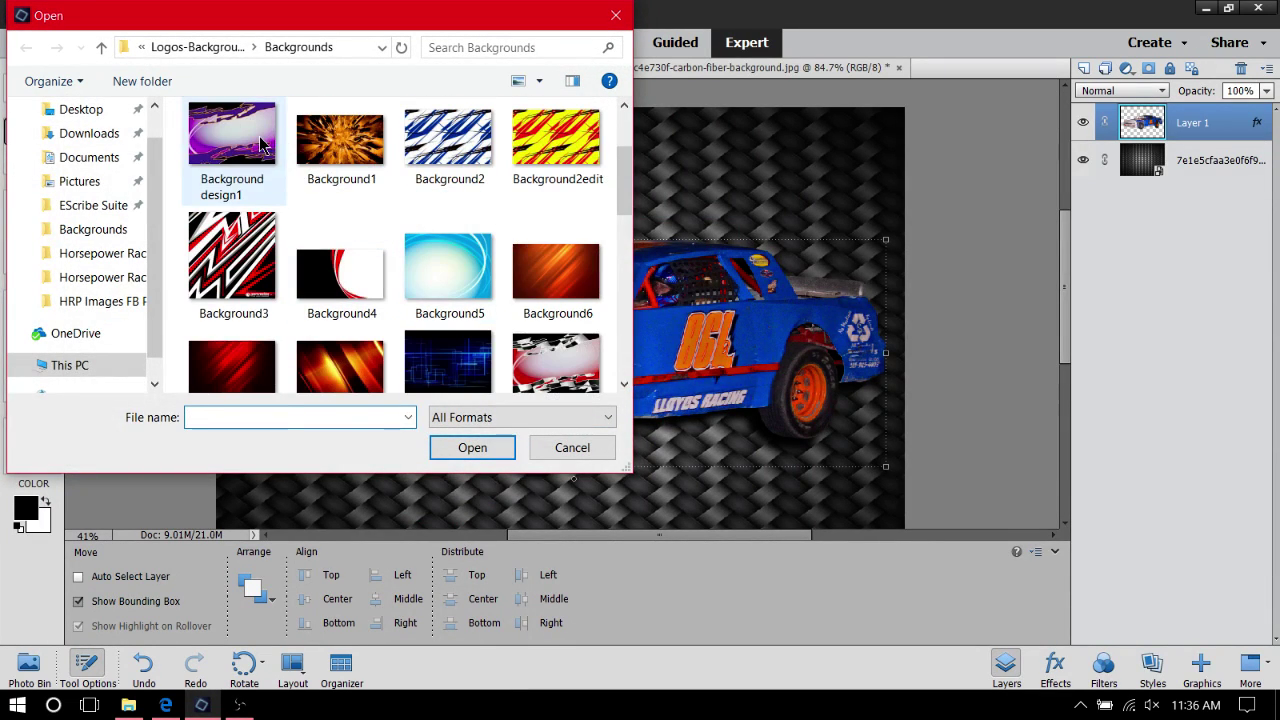
click(258, 143)
click(459, 449)
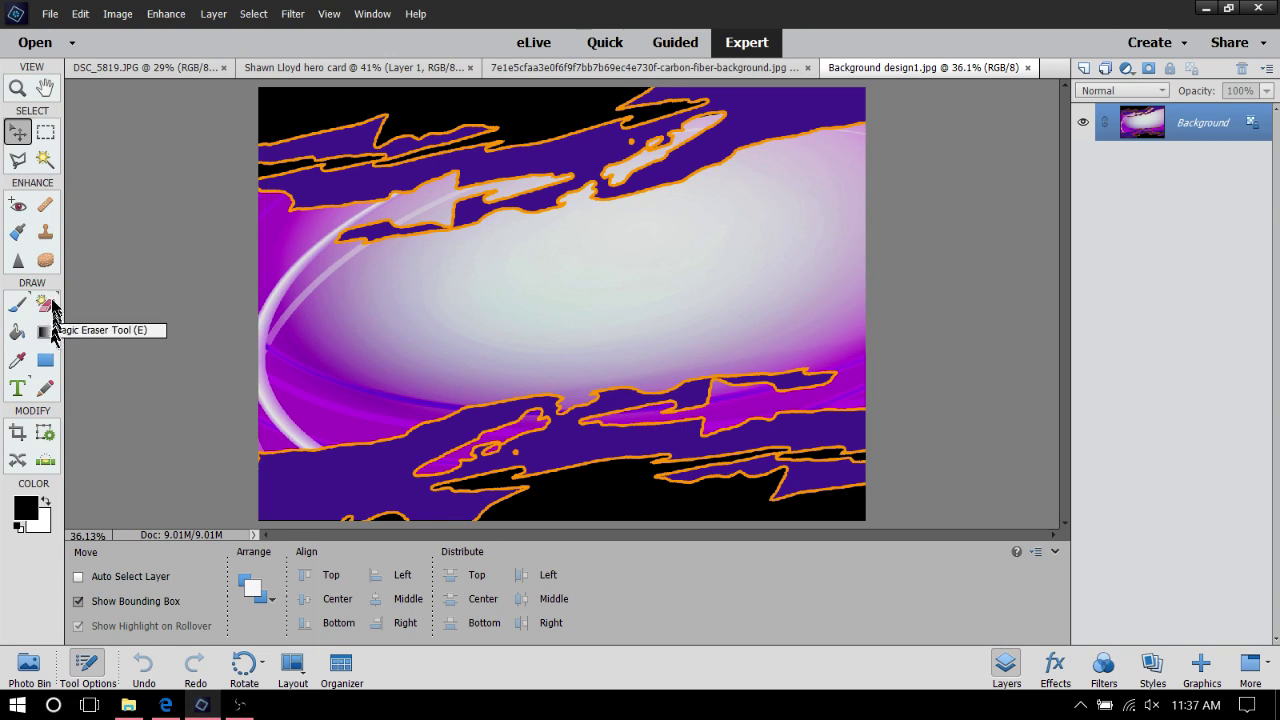
With the Magic Eraser, erase the white centre, pale rings and pink and magenta areas
click(46, 306)
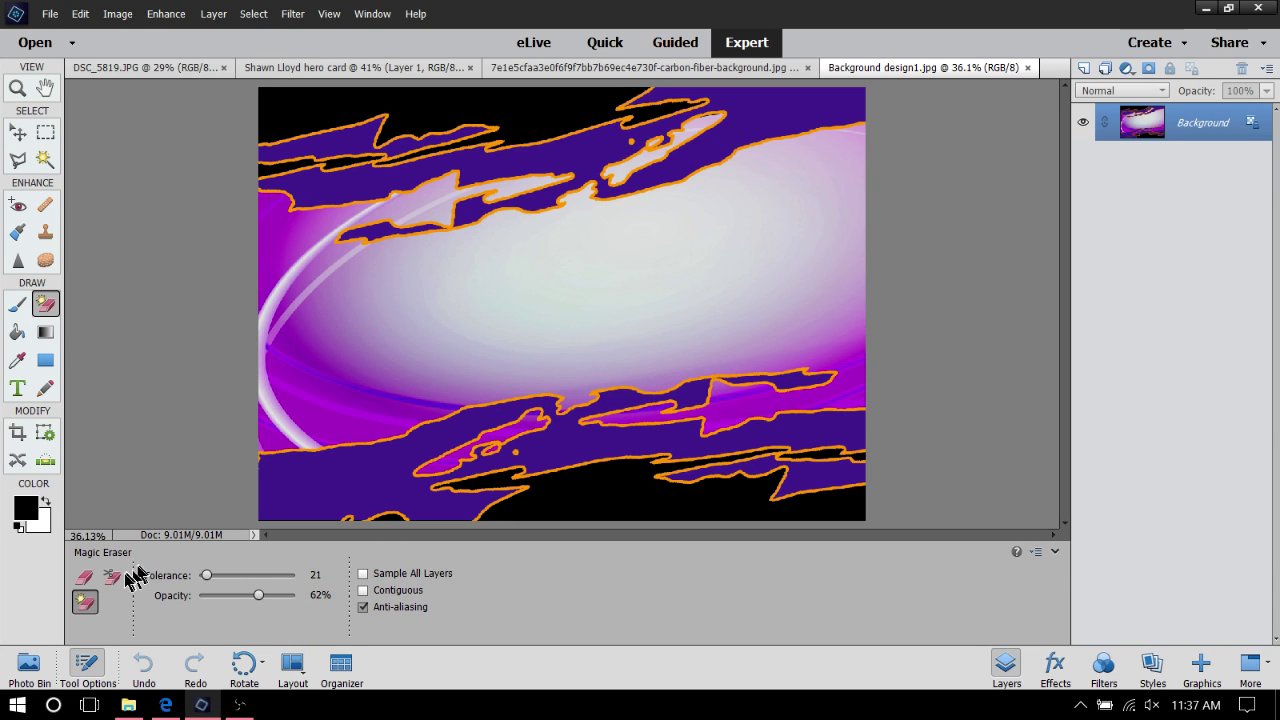
click(603, 316)
click(366, 286)
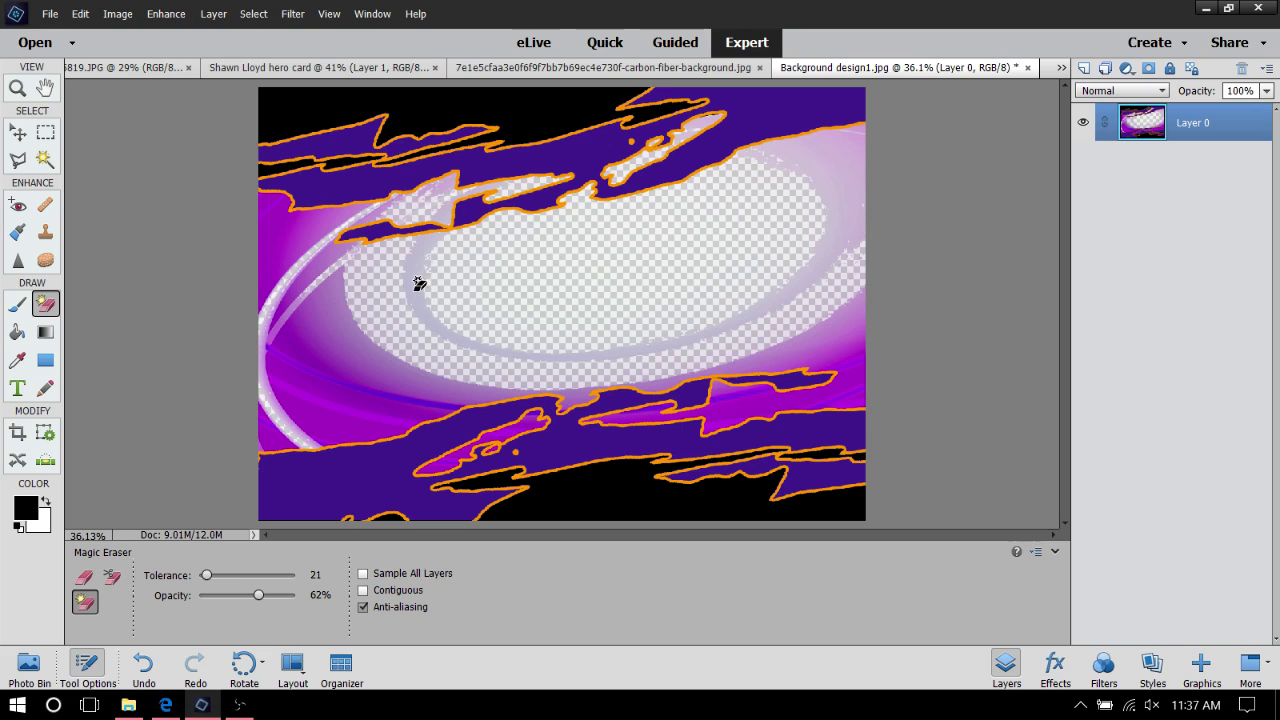
click(418, 290)
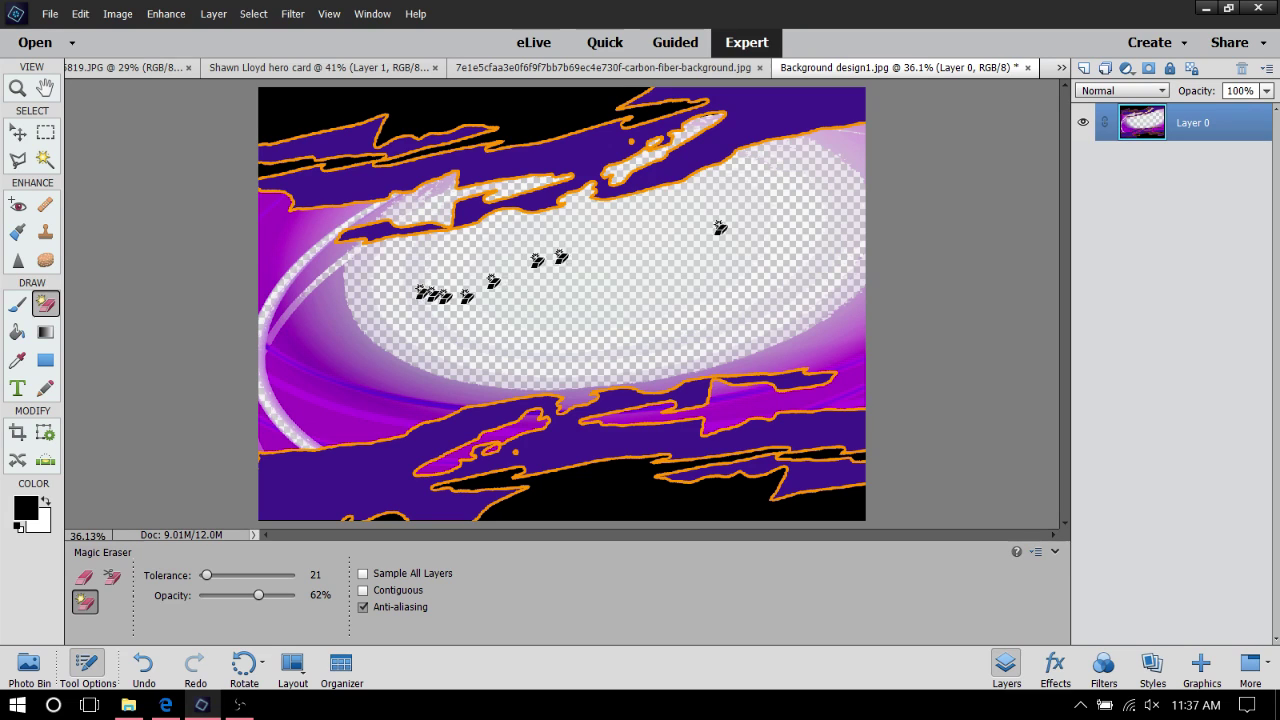
click(845, 160)
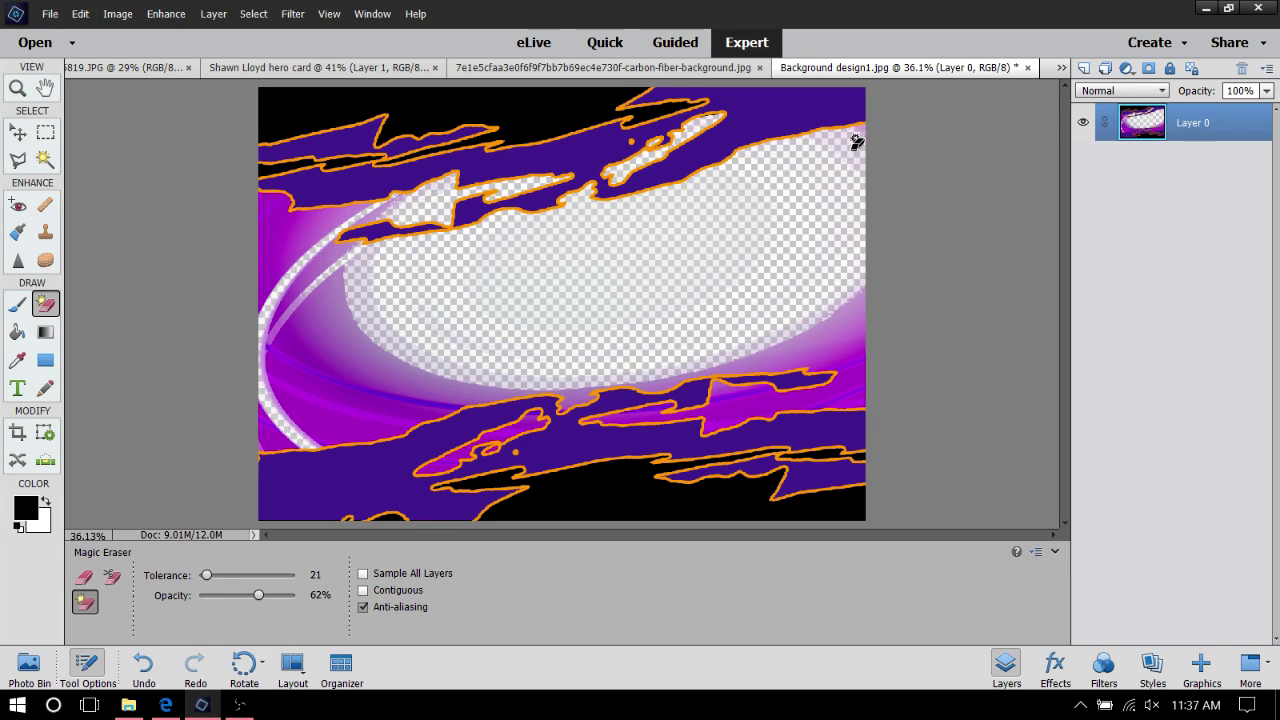
click(859, 140)
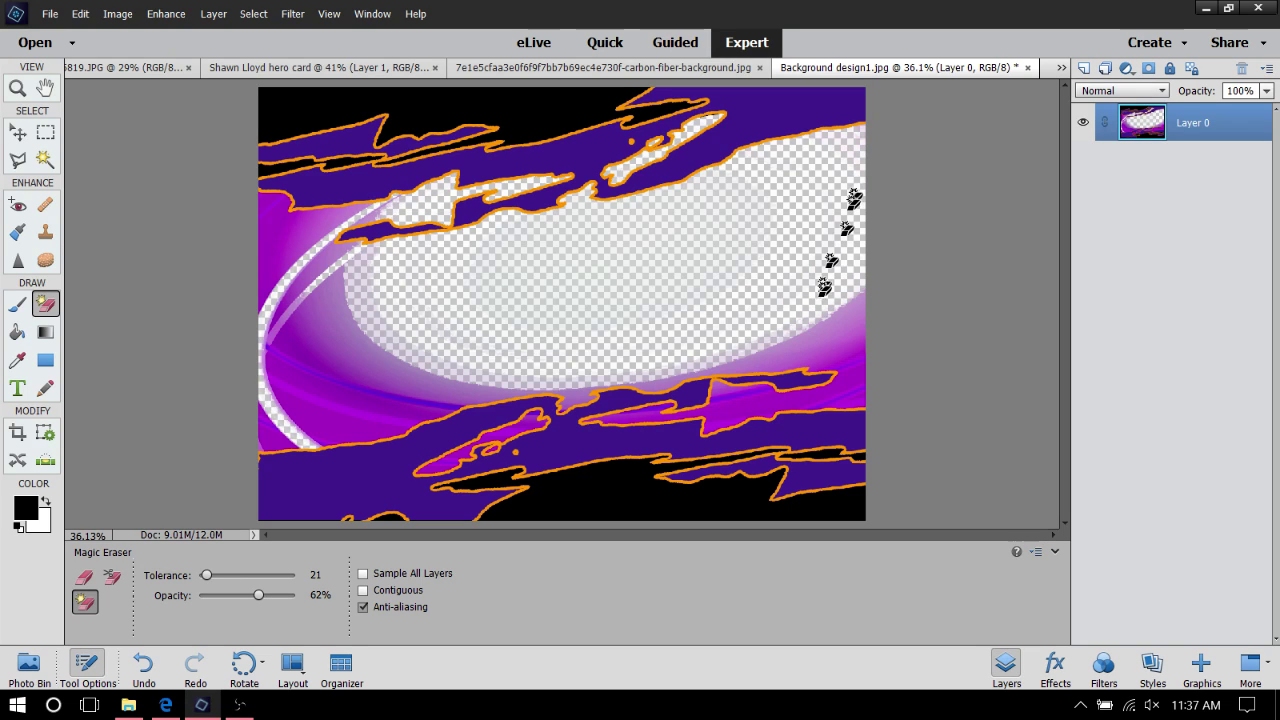
click(830, 316)
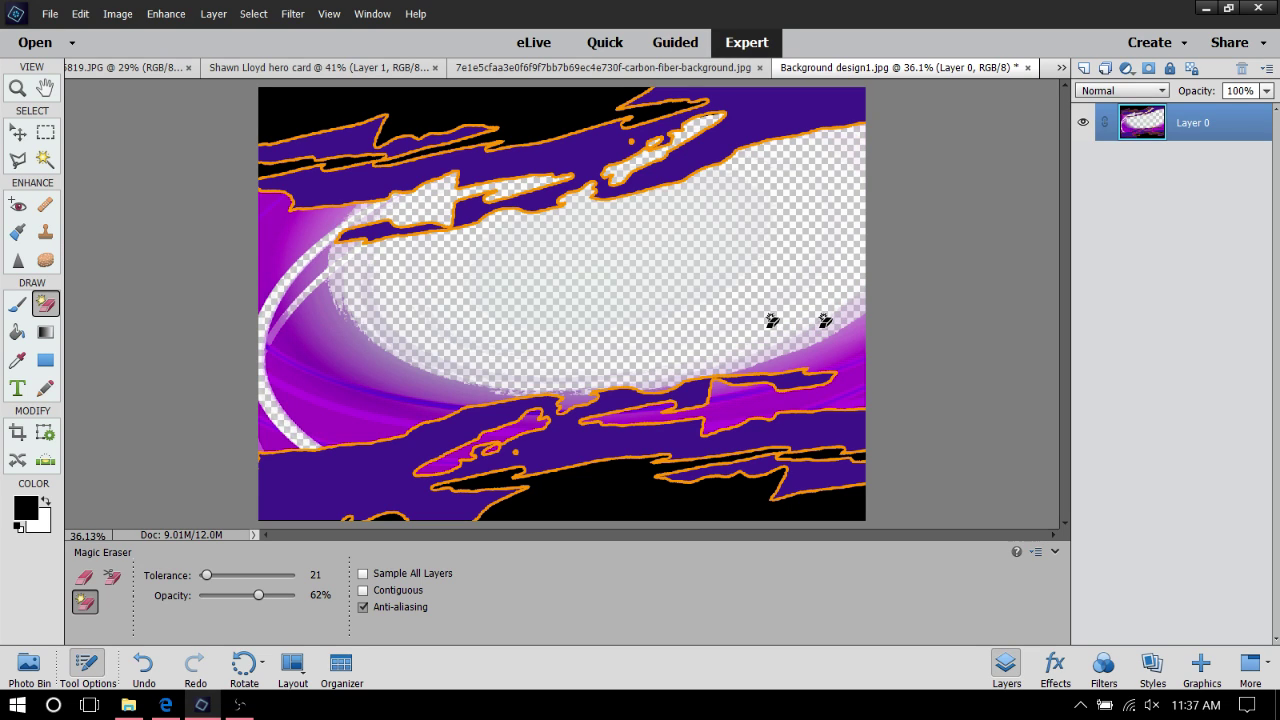
click(379, 399)
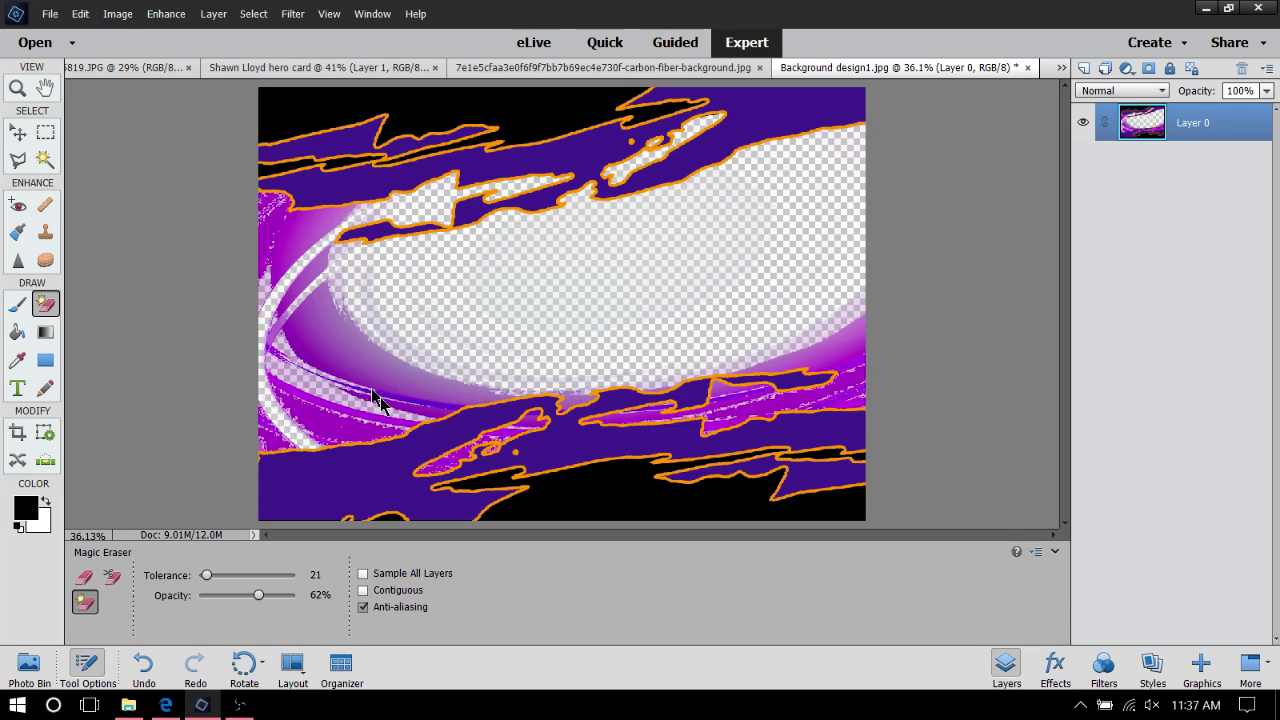
click(360, 347)
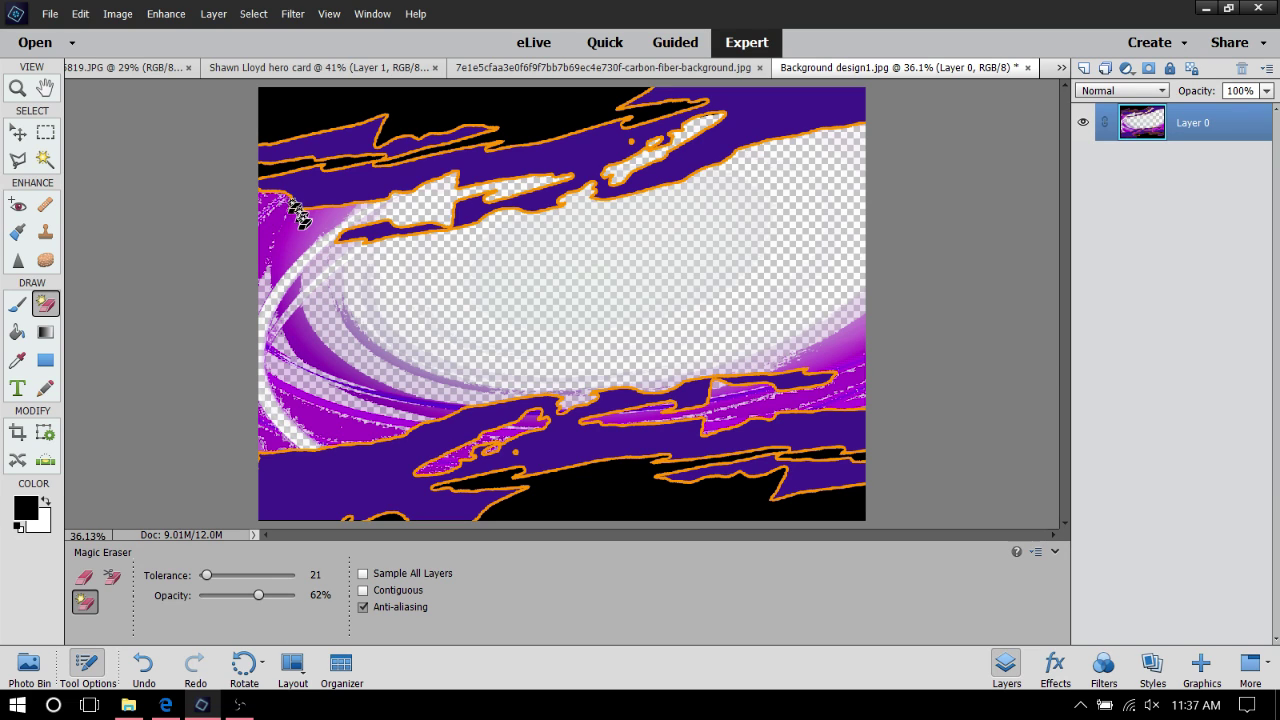
click(303, 225)
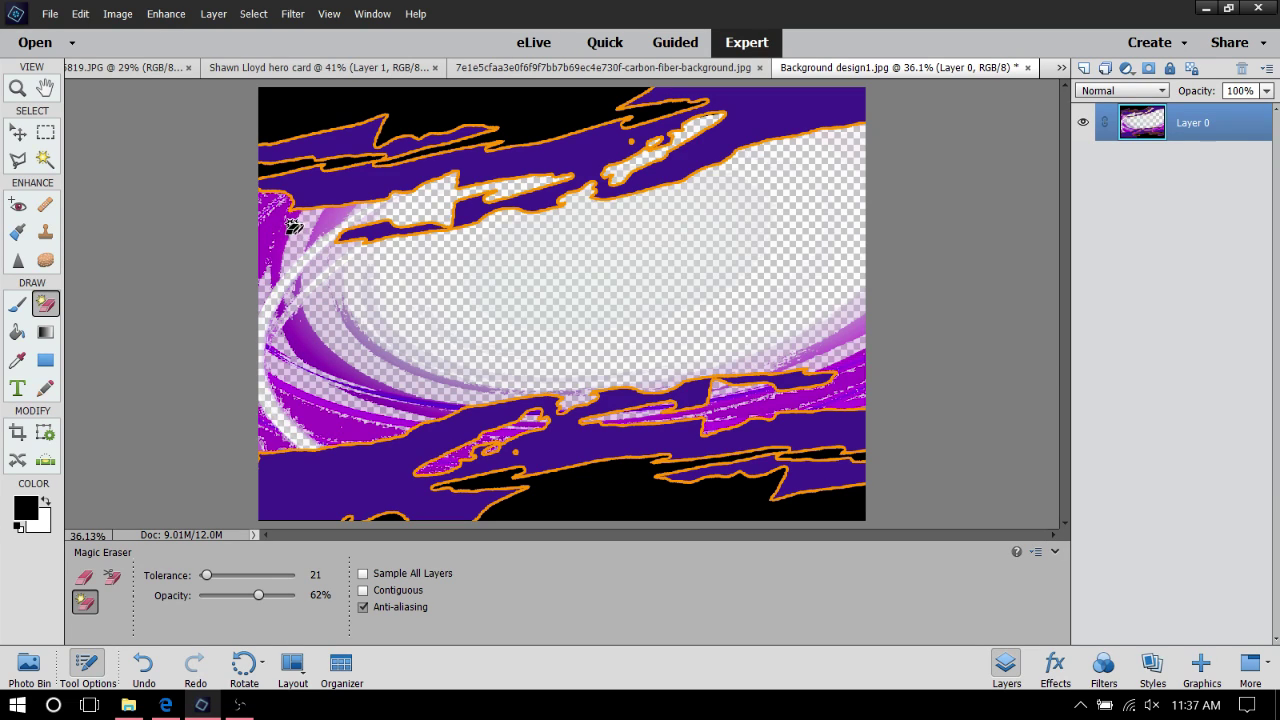
click(278, 228)
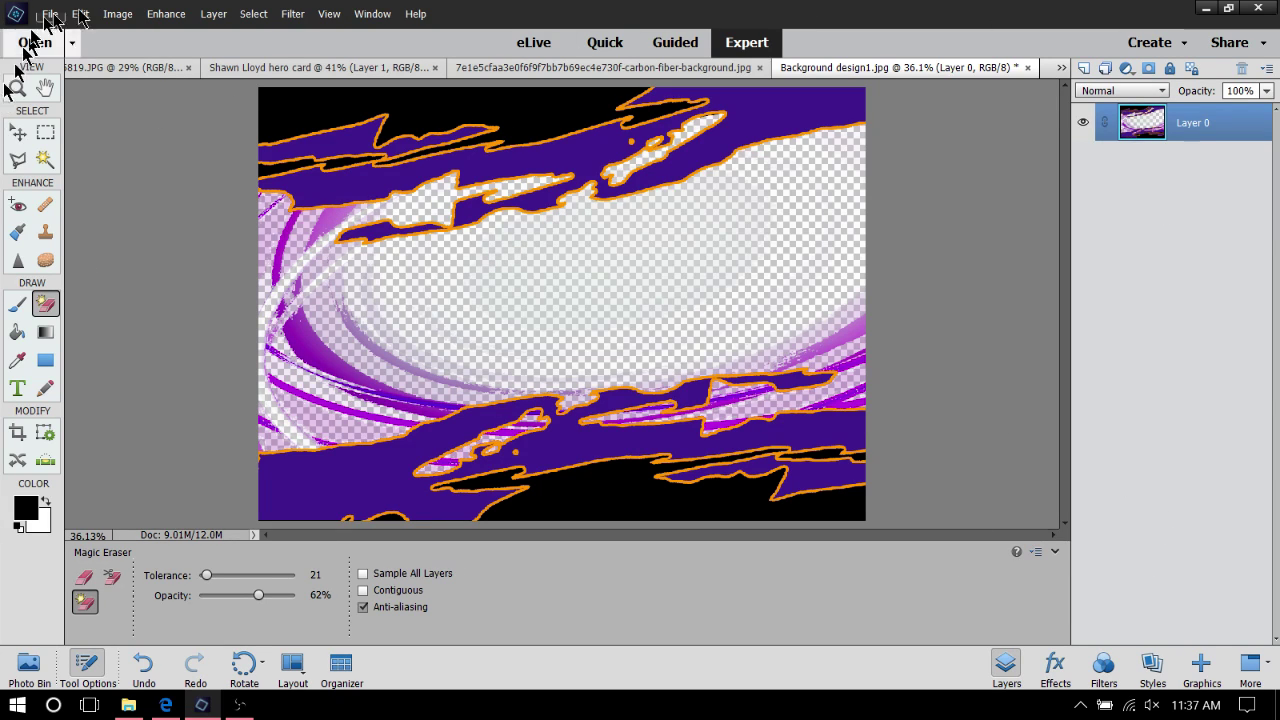
Apply a Hue/Saturation hue shift of -41 to turn the purple swooshes blue
click(168, 14)
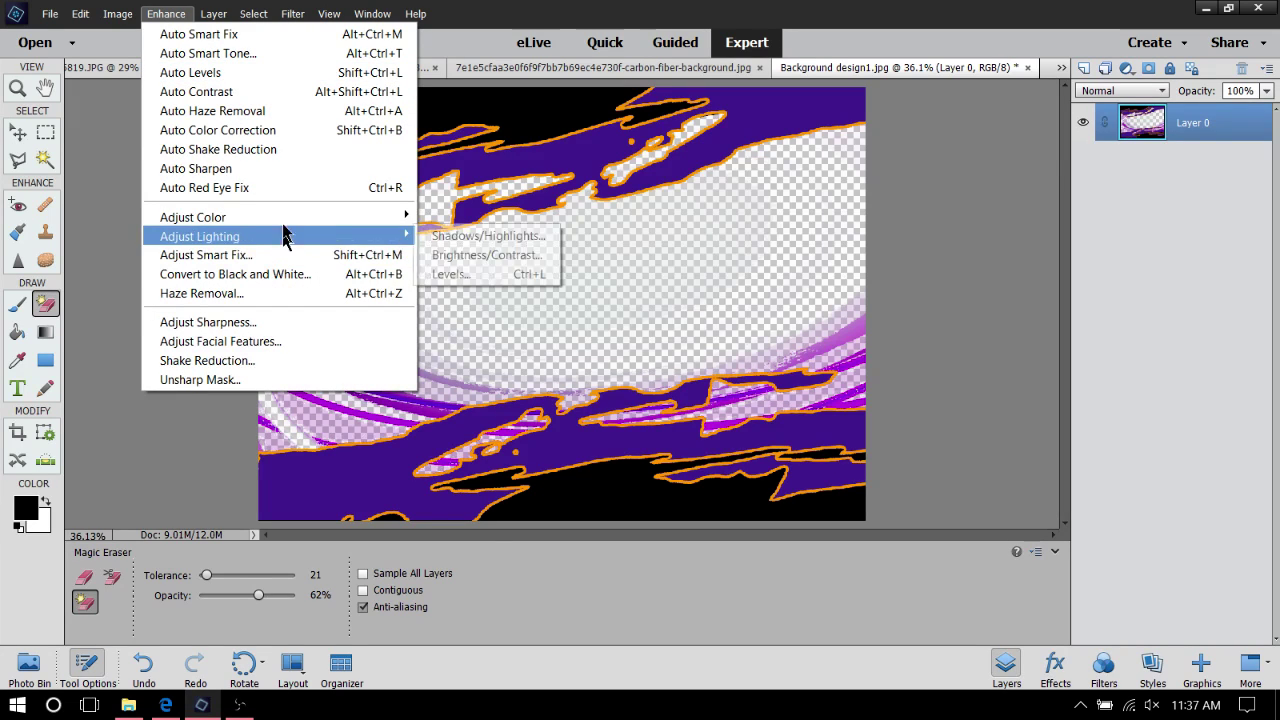
mouse_move(290, 218)
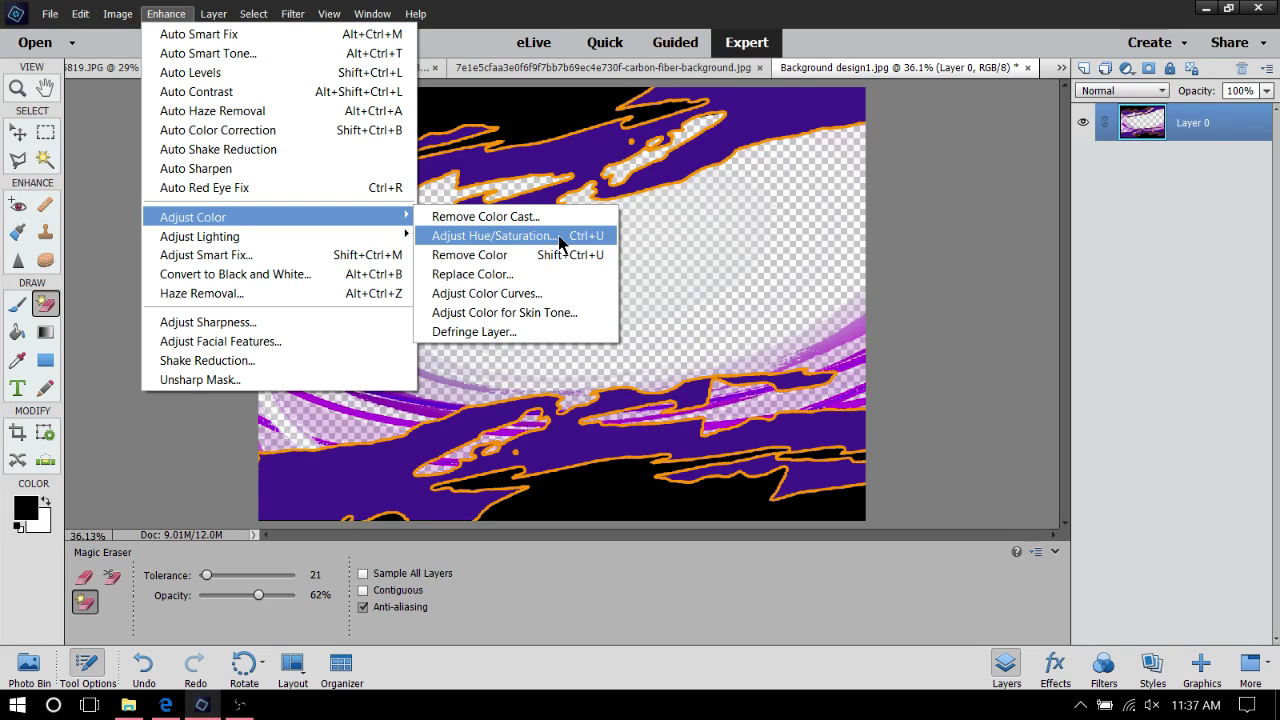
click(590, 240)
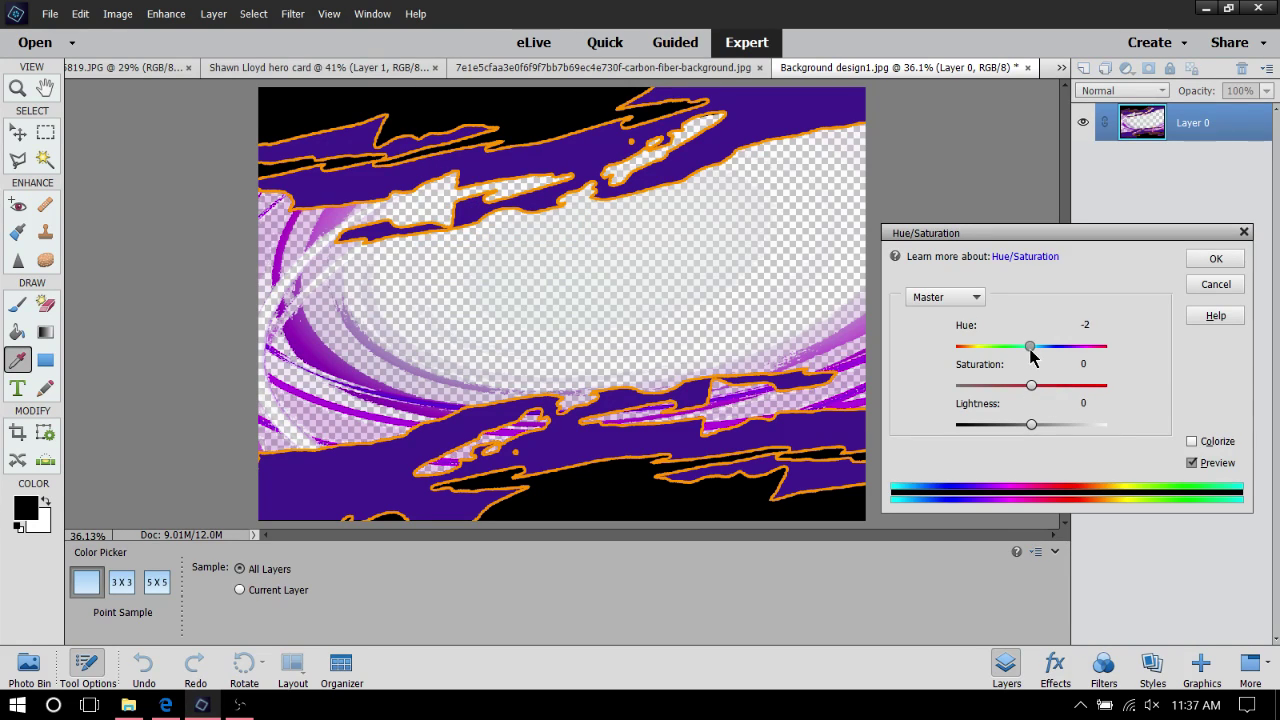
drag(1031, 350, 1062, 352)
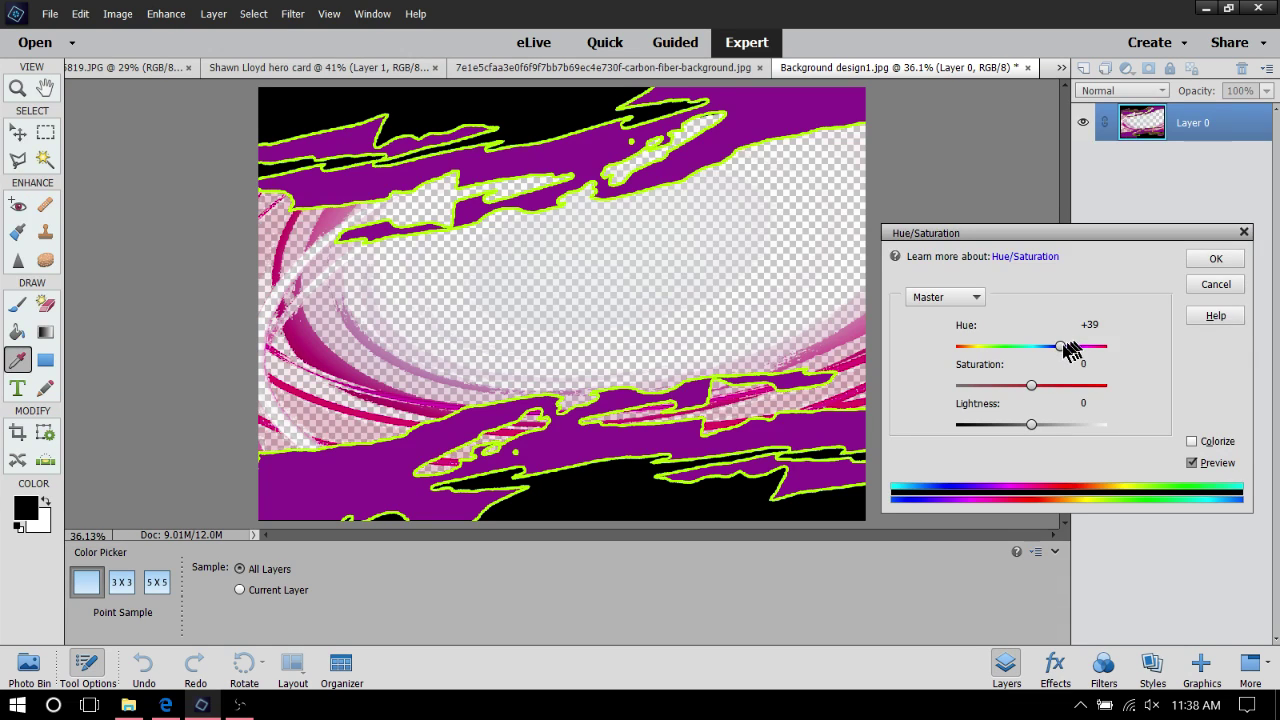
drag(1058, 354, 1003, 370)
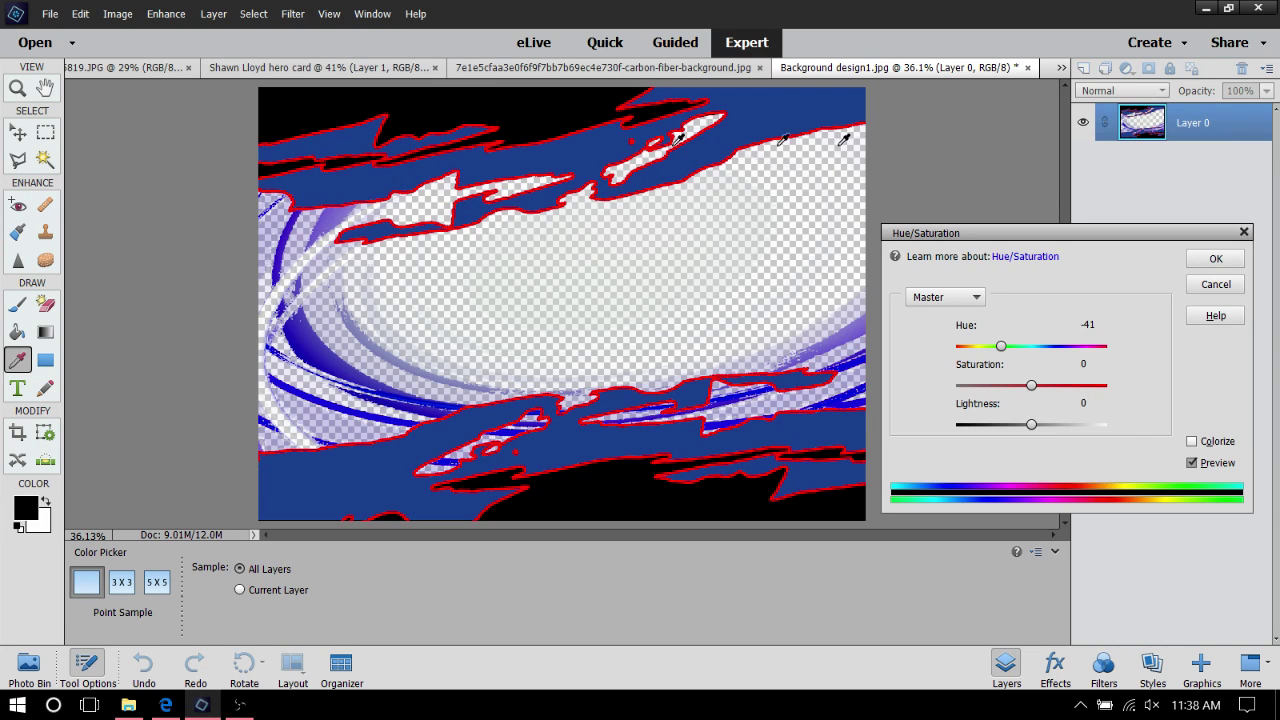
click(1212, 261)
key(e)
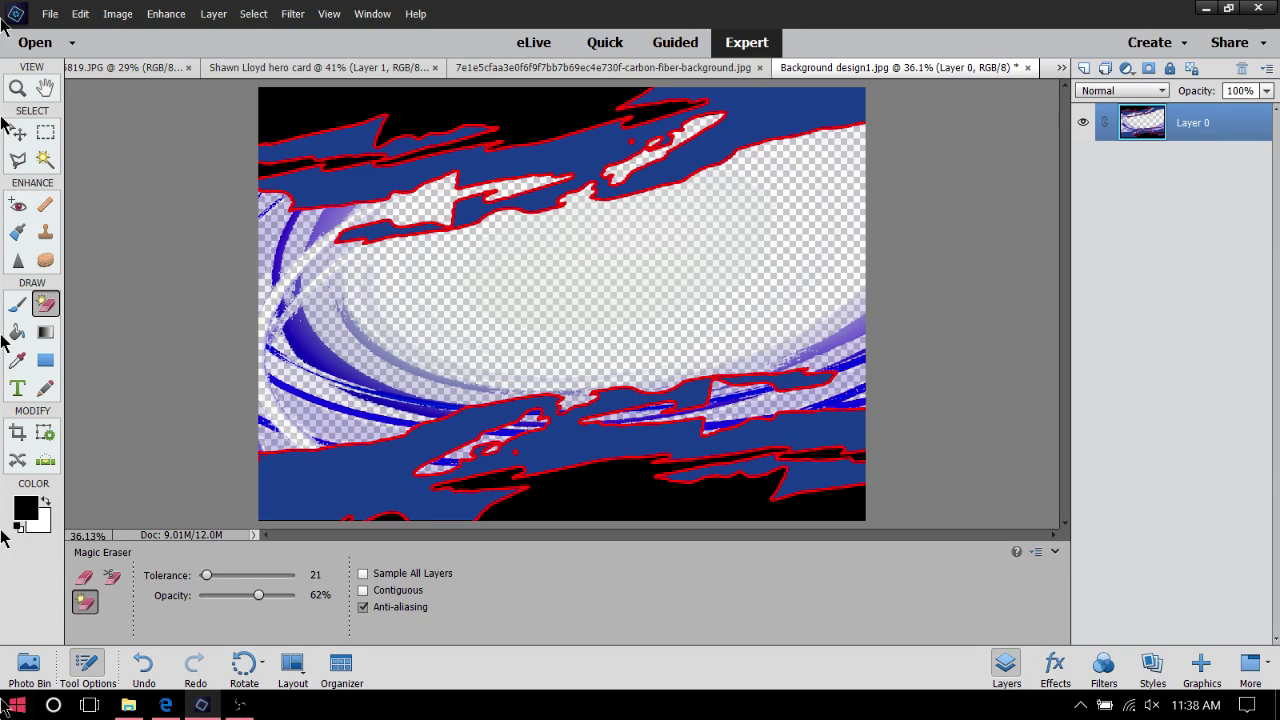
Arrange the Photo Bin thumbnails and bring the hero card forward with the Move tool active
click(26, 665)
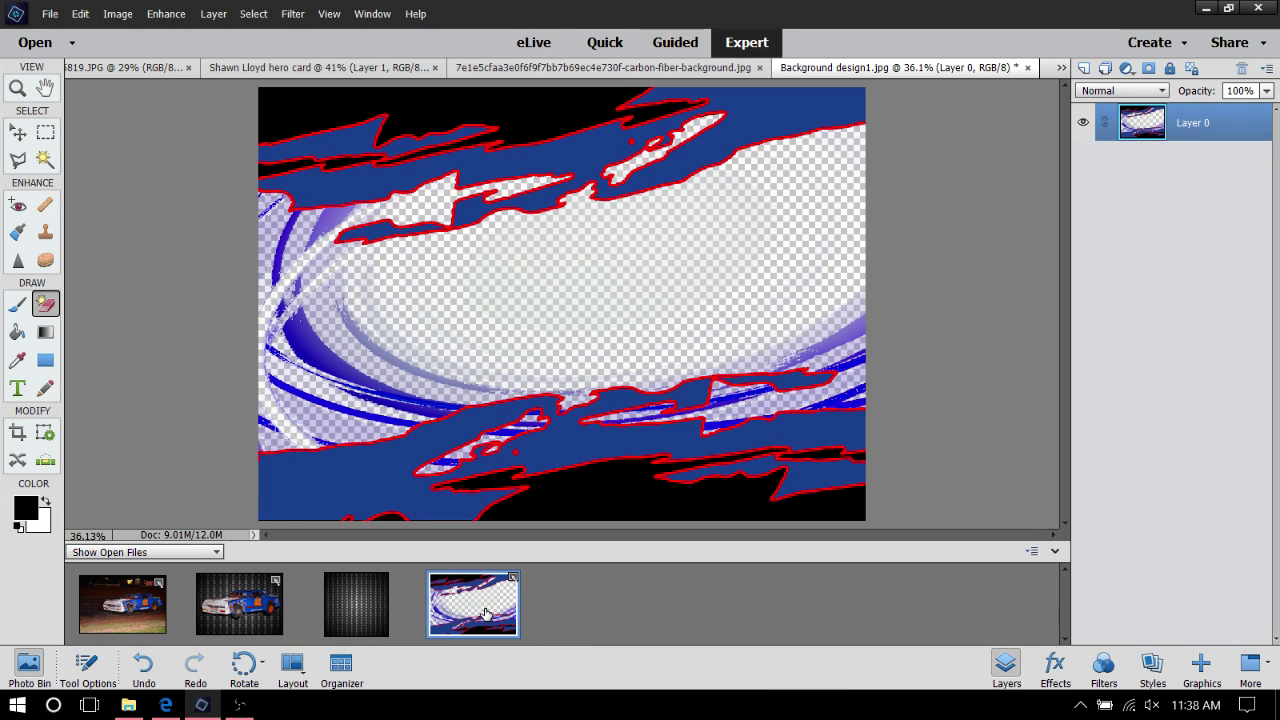
drag(485, 613, 226, 607)
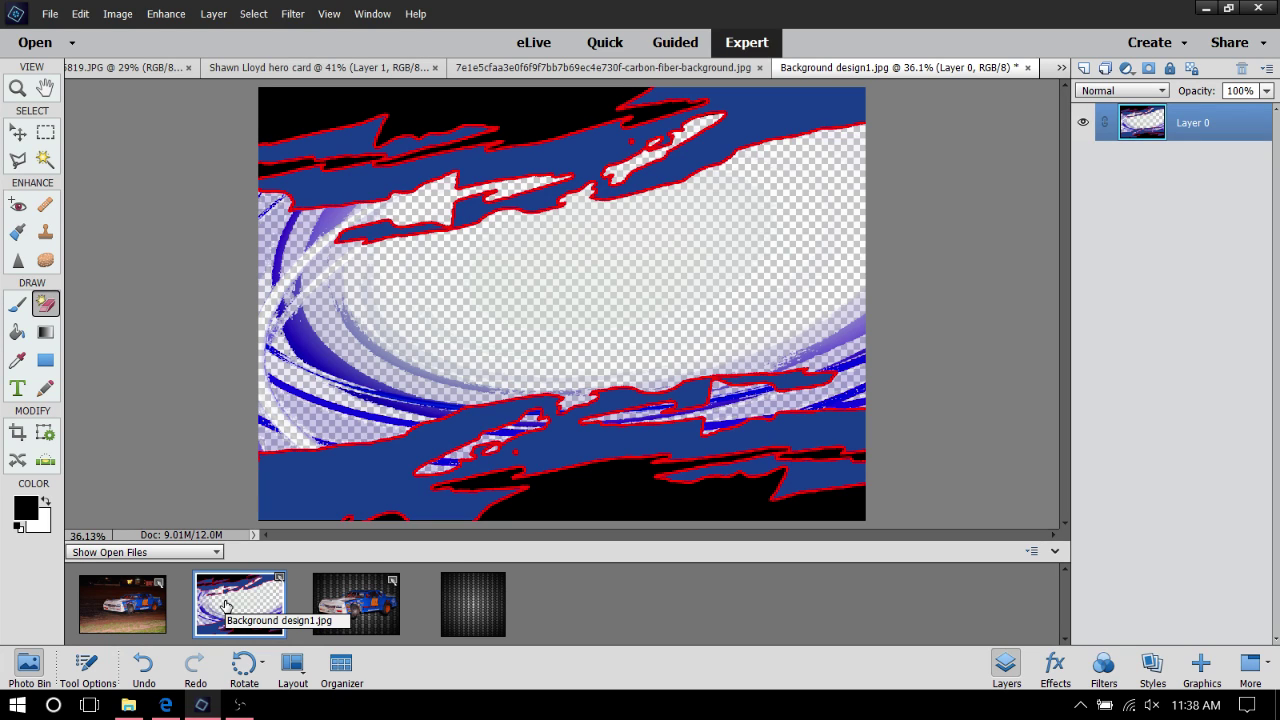
drag(226, 607, 324, 477)
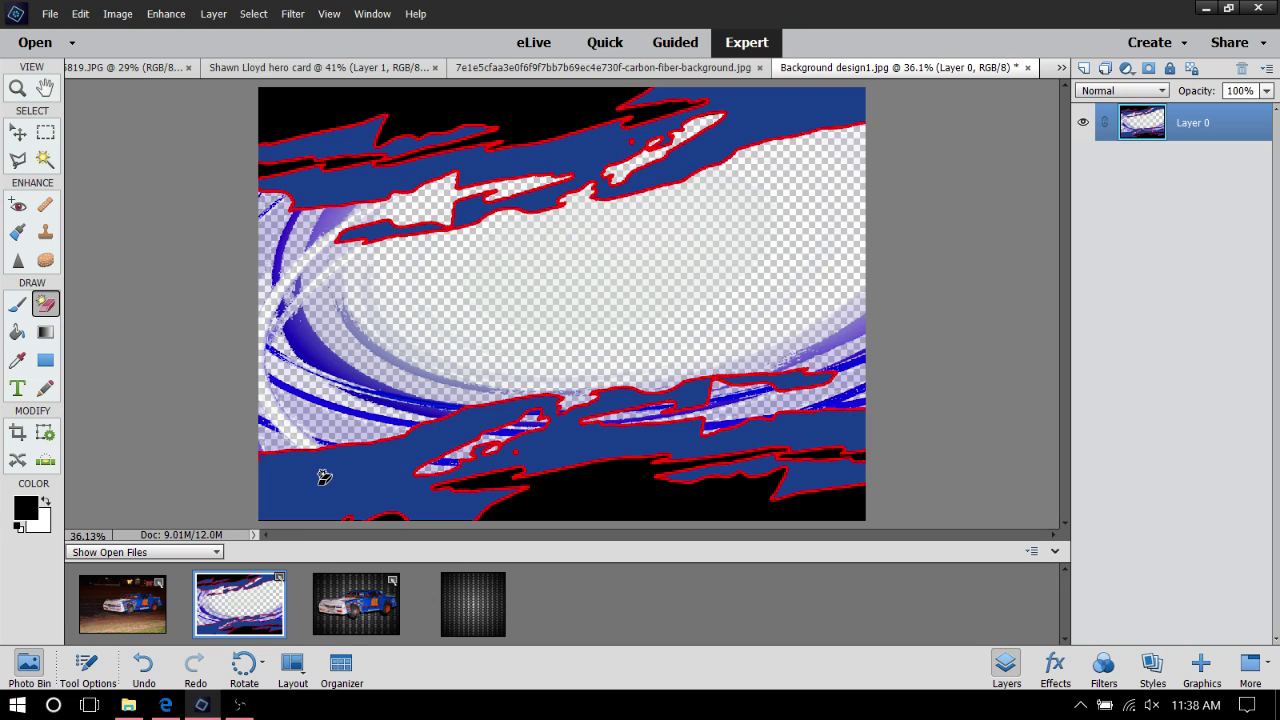
click(18, 132)
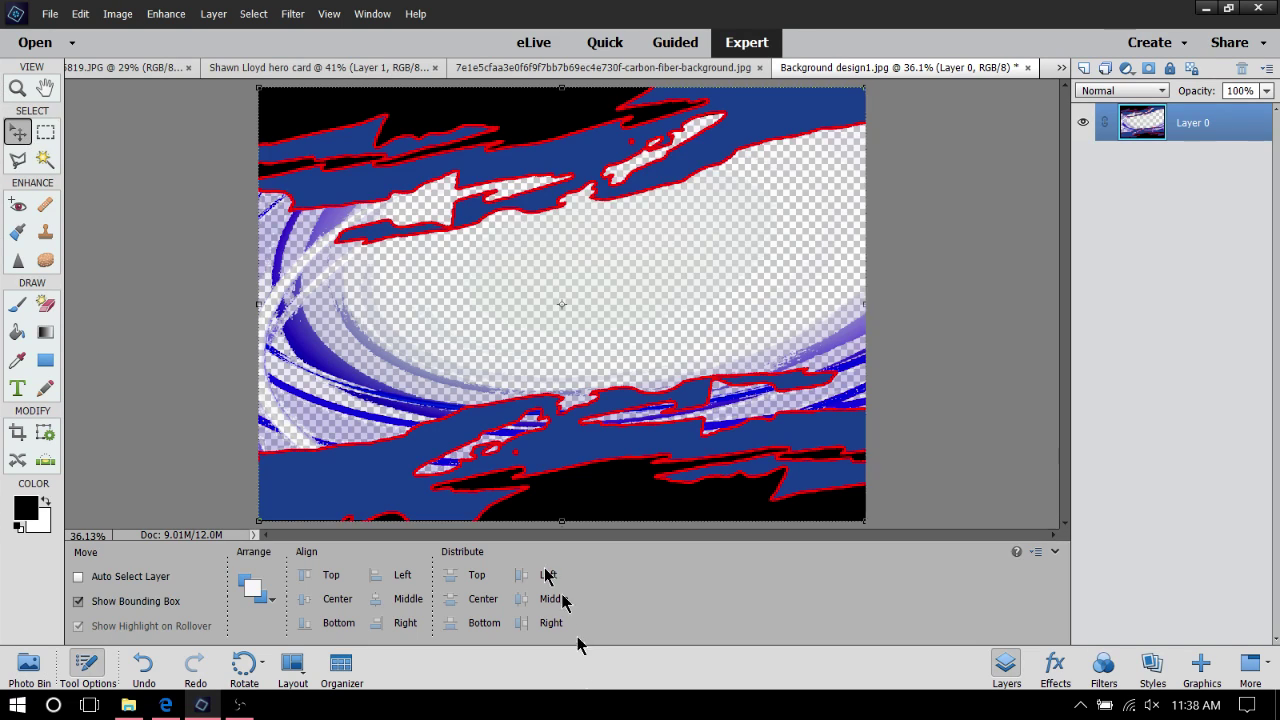
click(26, 664)
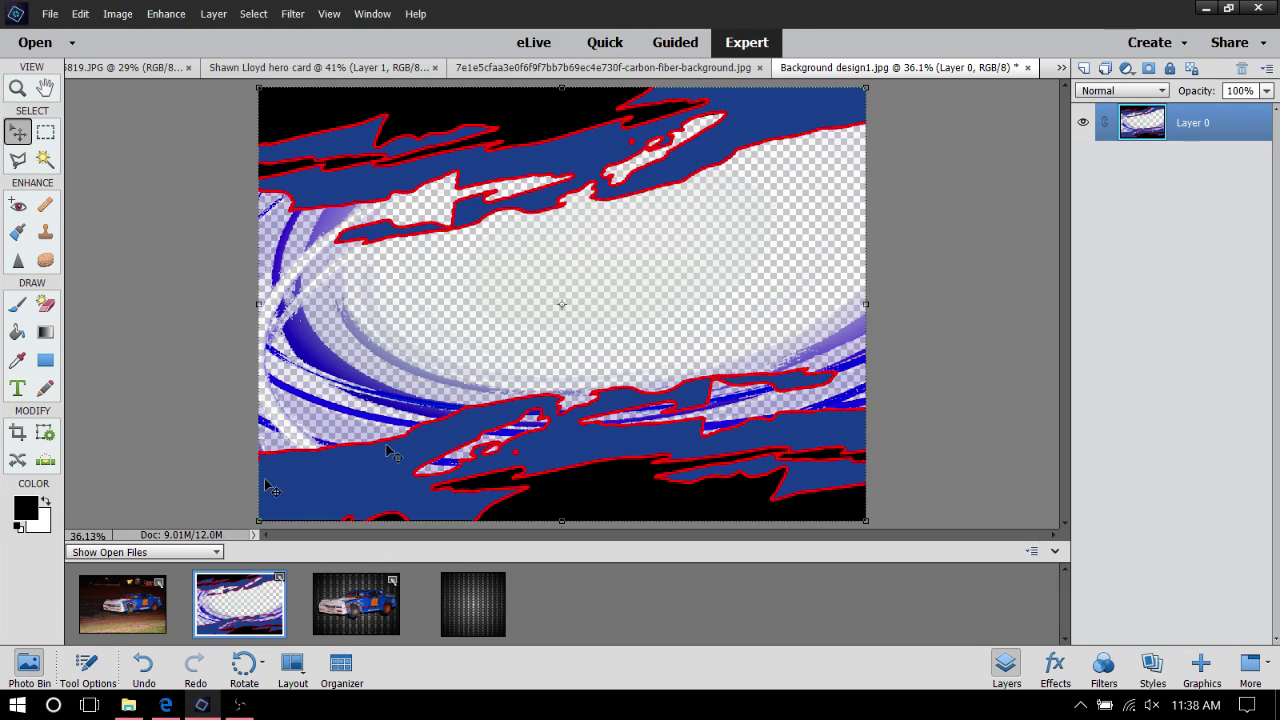
drag(245, 617, 362, 617)
click(362, 617)
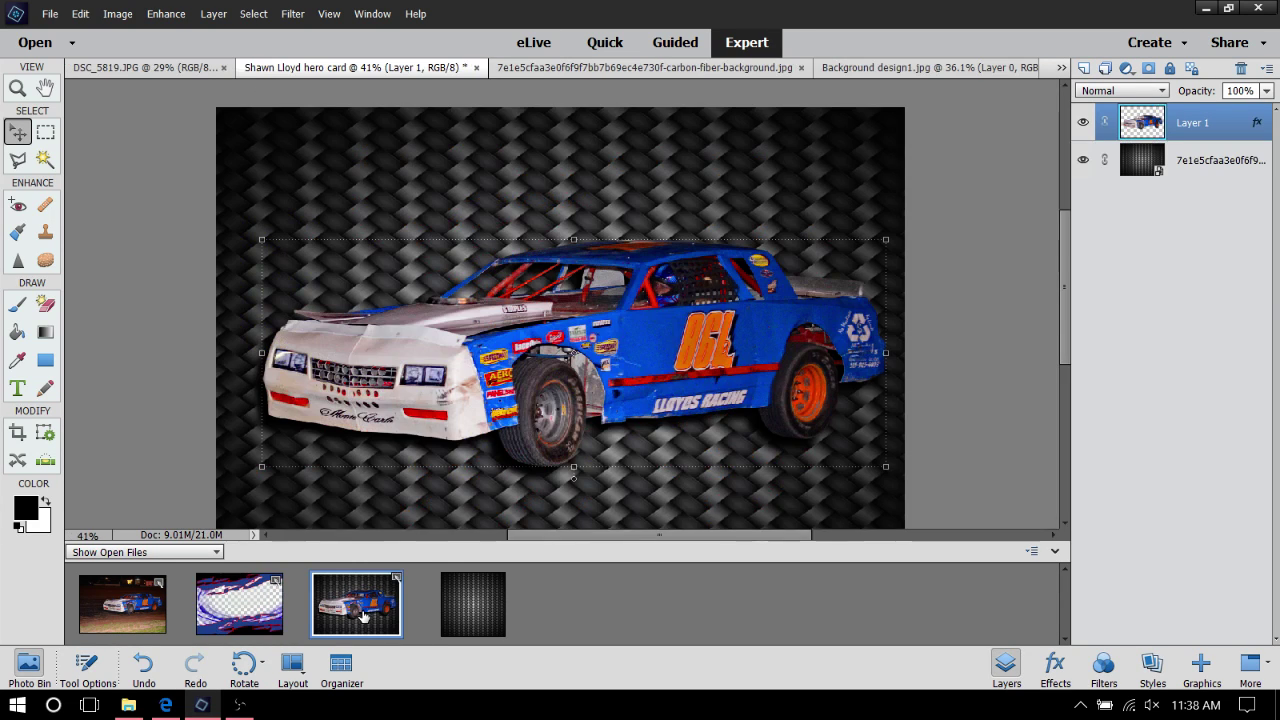
drag(247, 620, 530, 62)
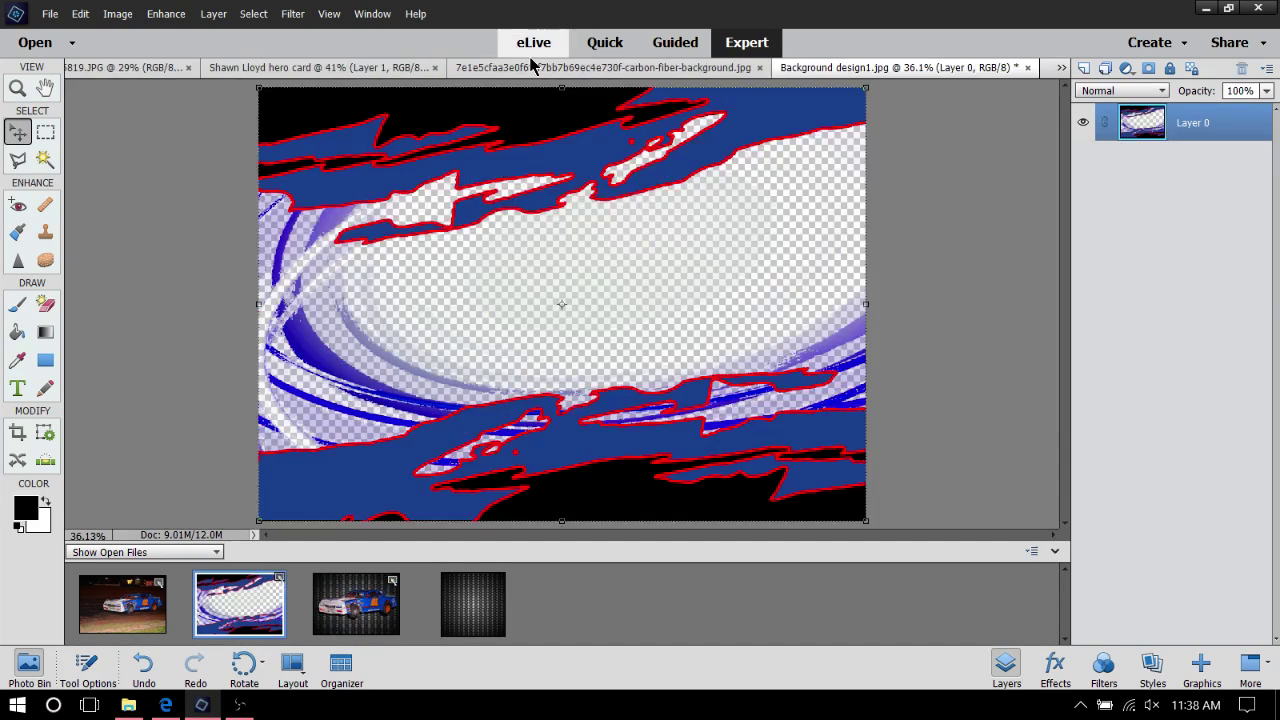
double_click(357, 608)
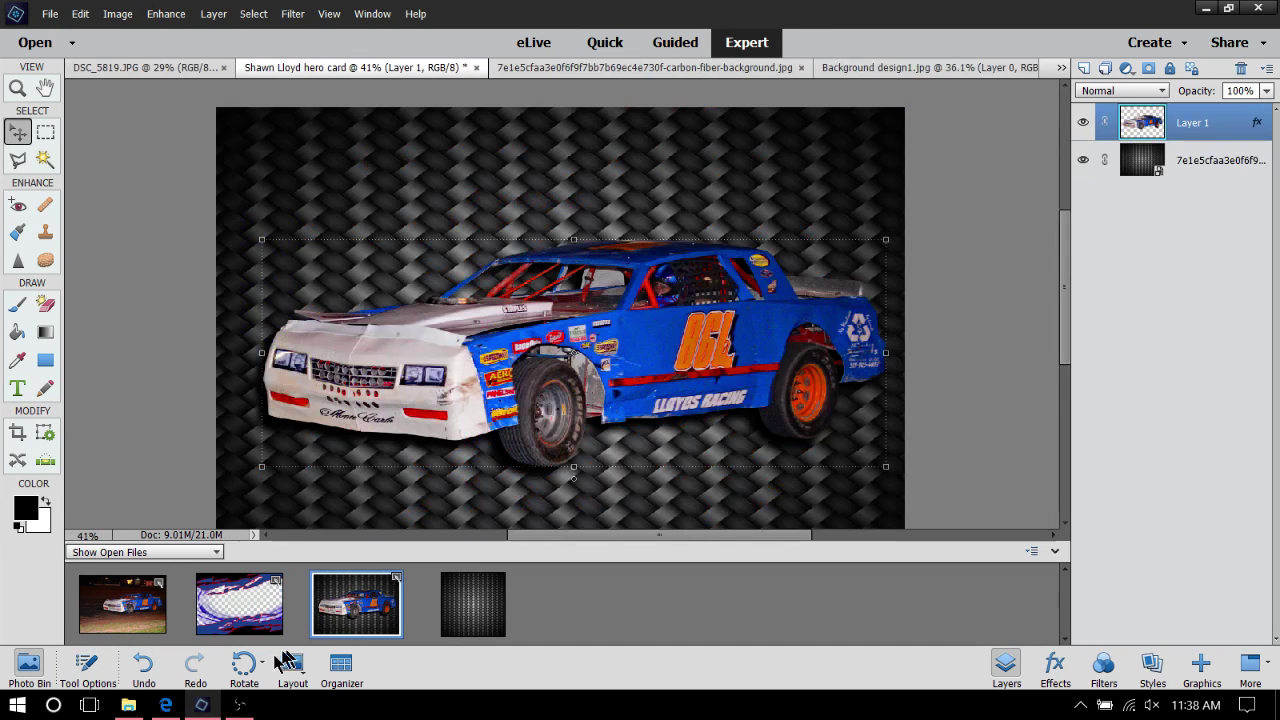
Drag Background design1 onto the hero card as a new layer and reposition it
drag(241, 618, 380, 215)
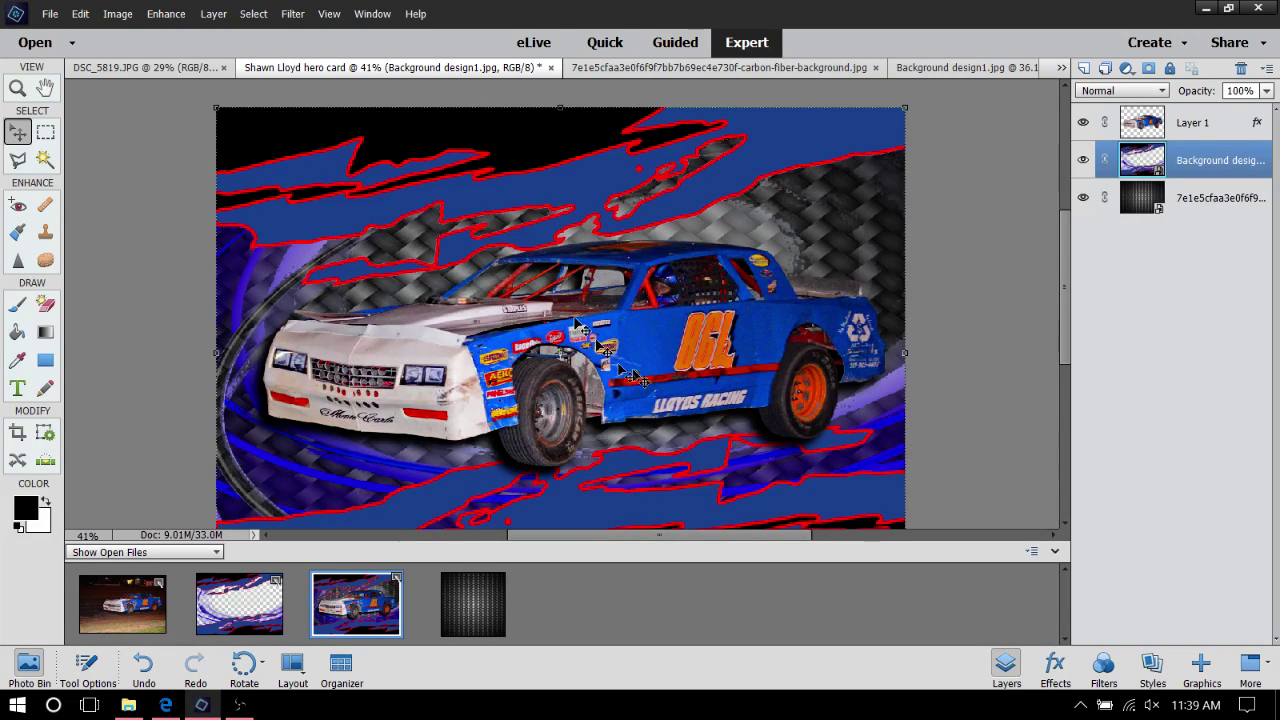
scroll(885, 245, down, 2)
scroll(888, 247, down, 2)
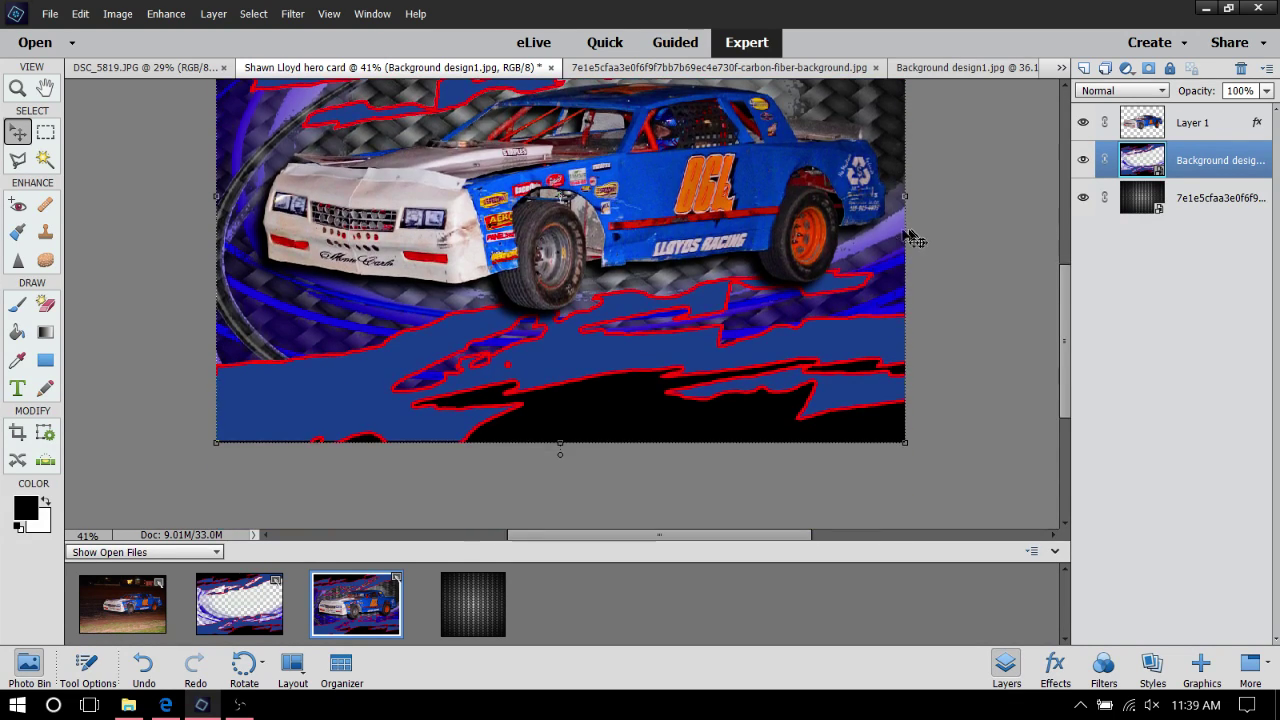
drag(655, 352, 672, 390)
scroll(673, 386, up, 2)
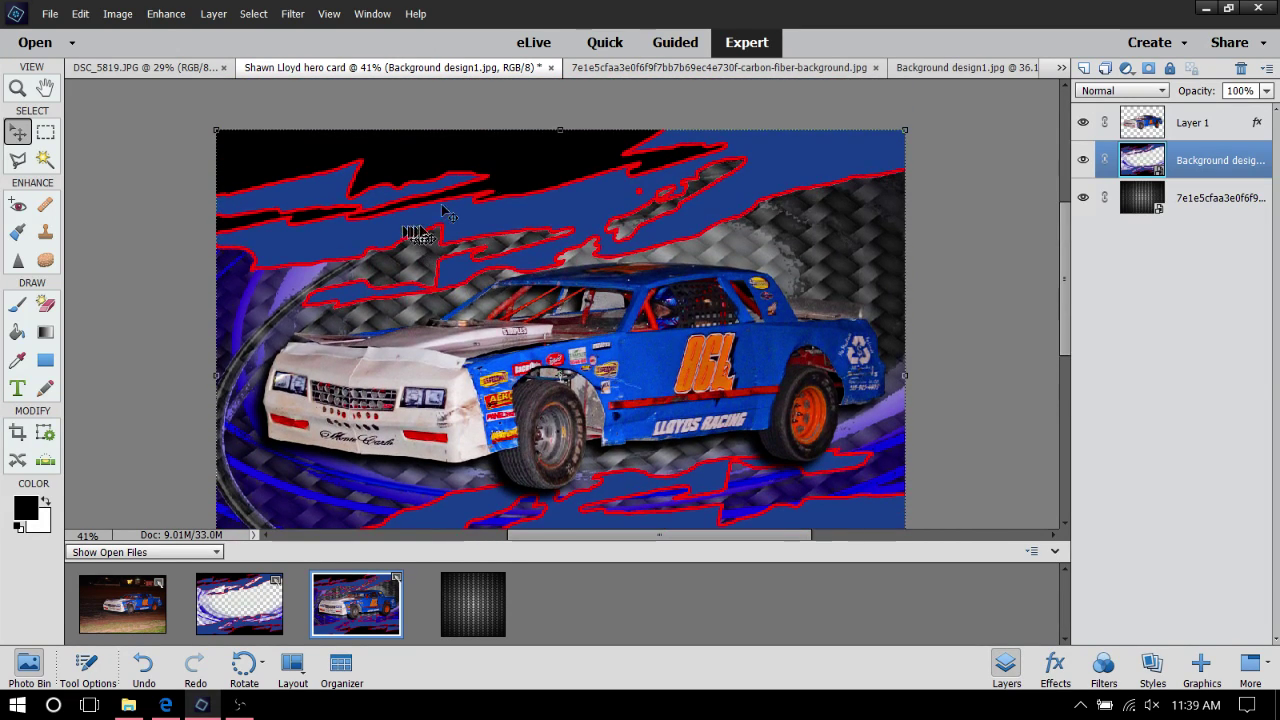
scroll(700, 350, down, 2)
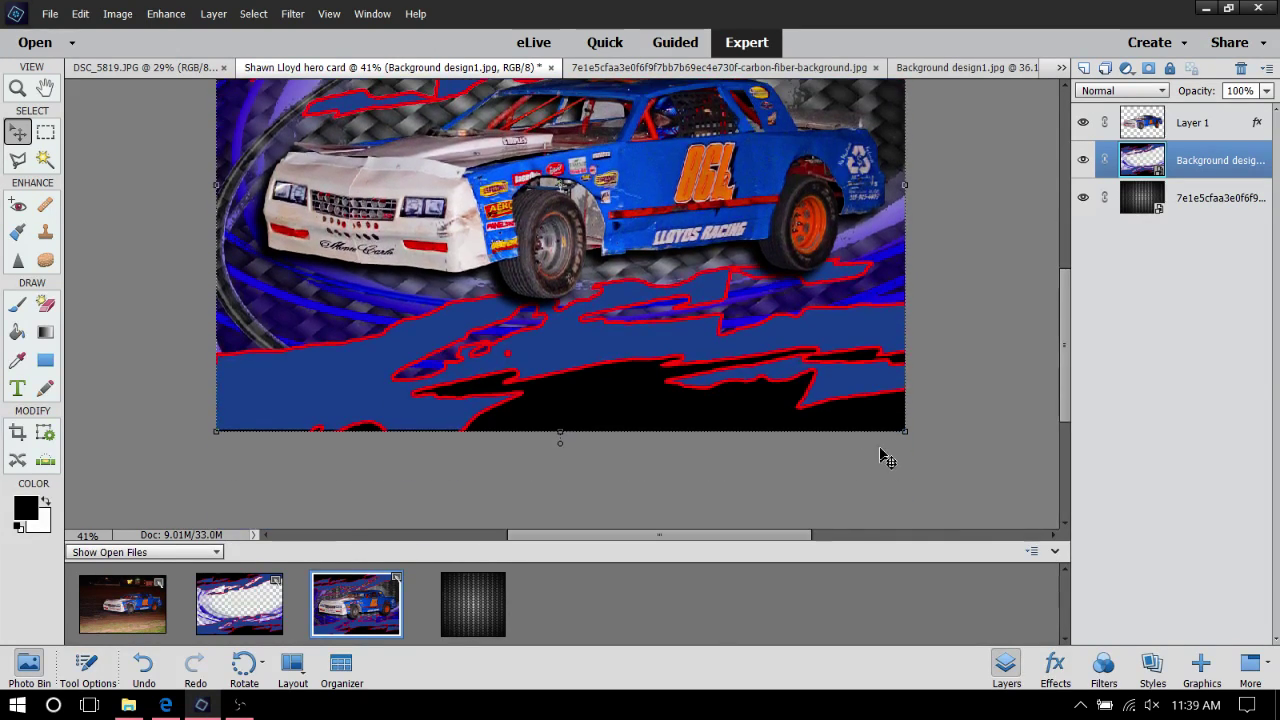
scroll(880, 450, up, 2)
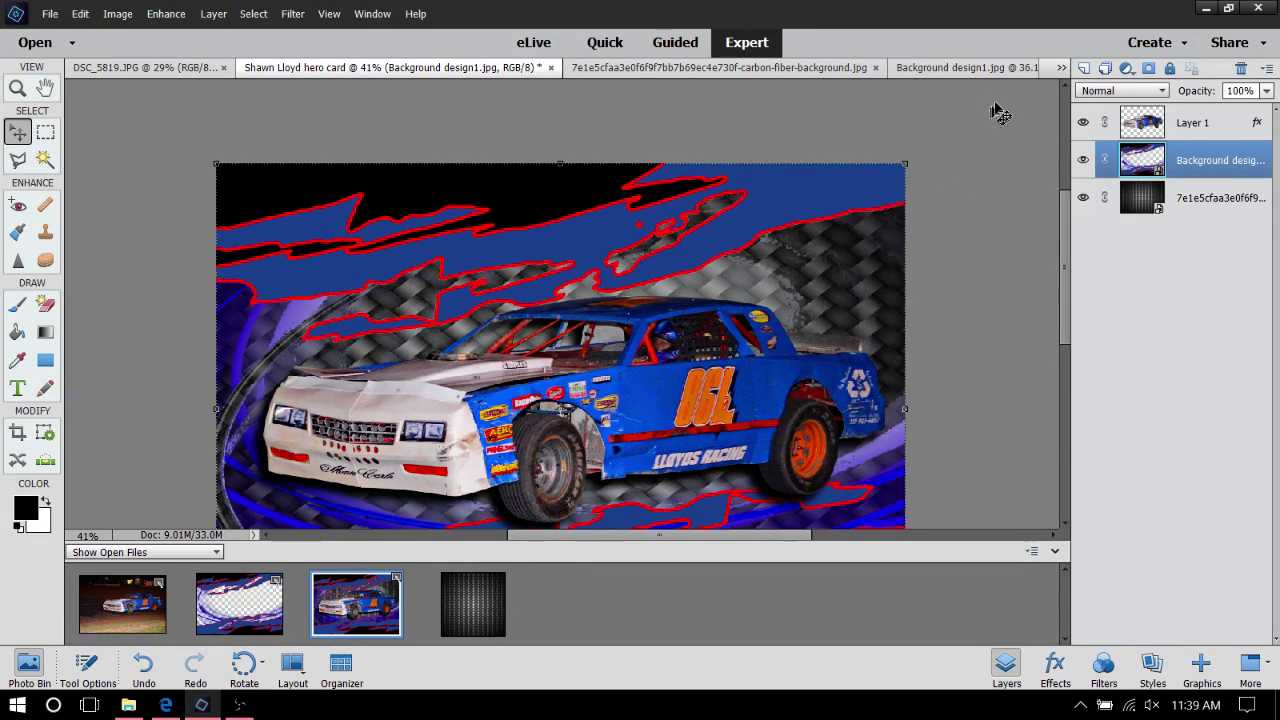
scroll(590, 315, down, 1)
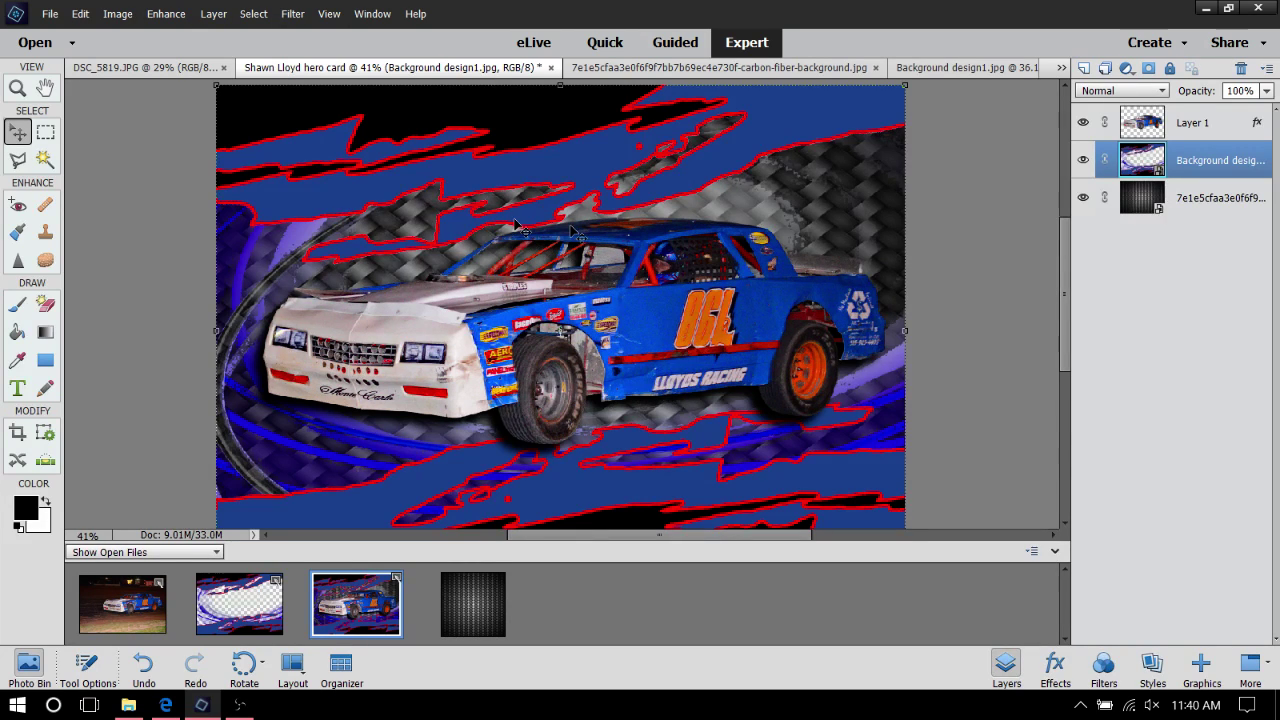
scroll(700, 243, down, 1)
scroll(745, 140, up, 1)
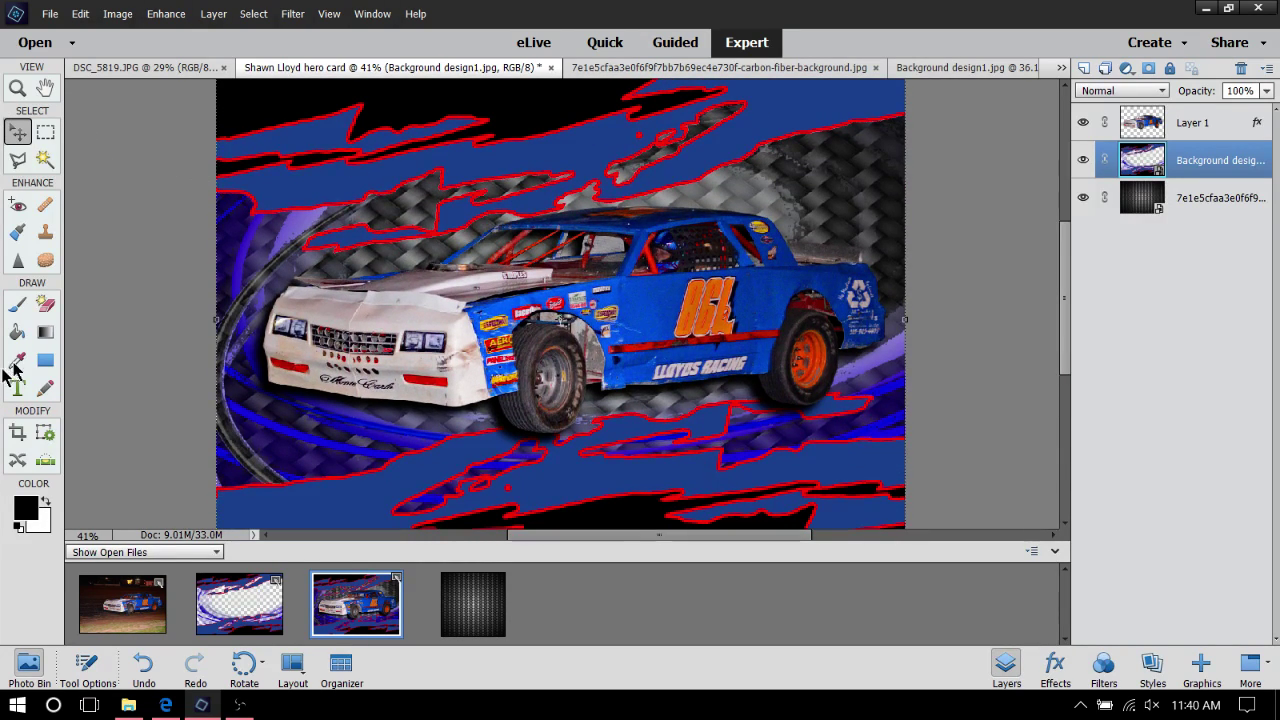
Sample the race car's bright blue body as the foreground colour, 0063e1
click(18, 362)
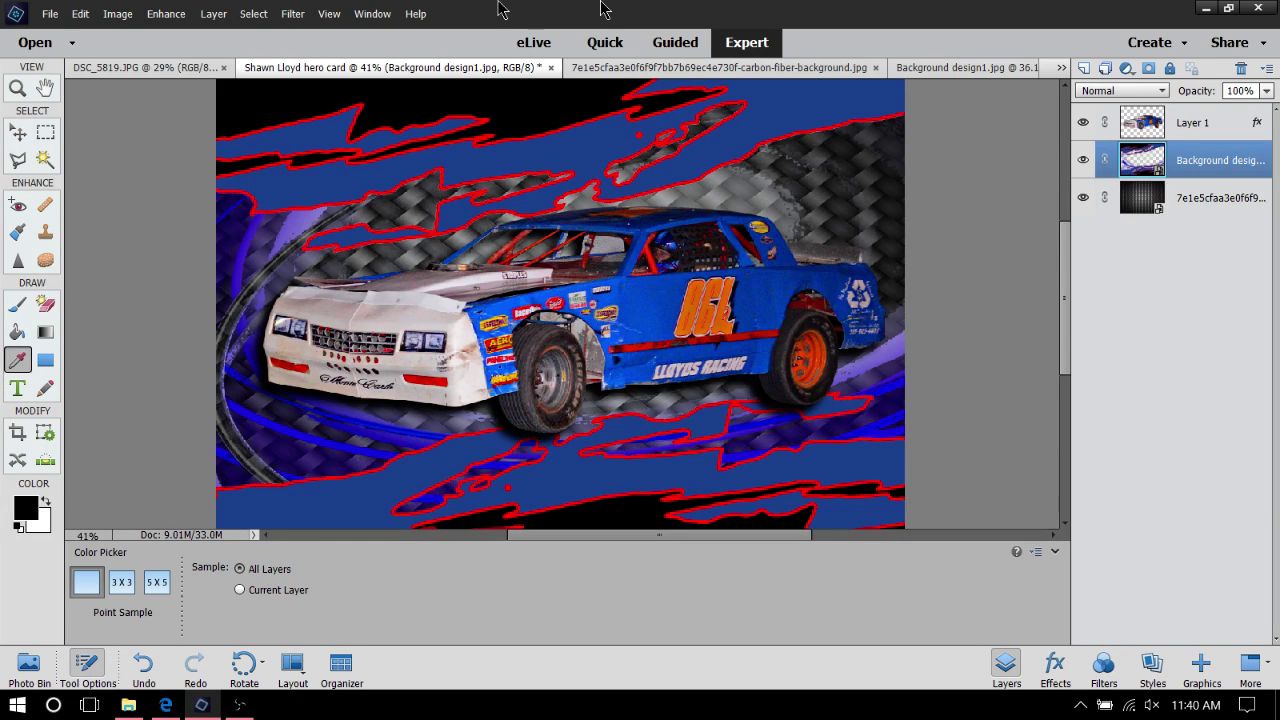
scroll(660, 215, down, 3)
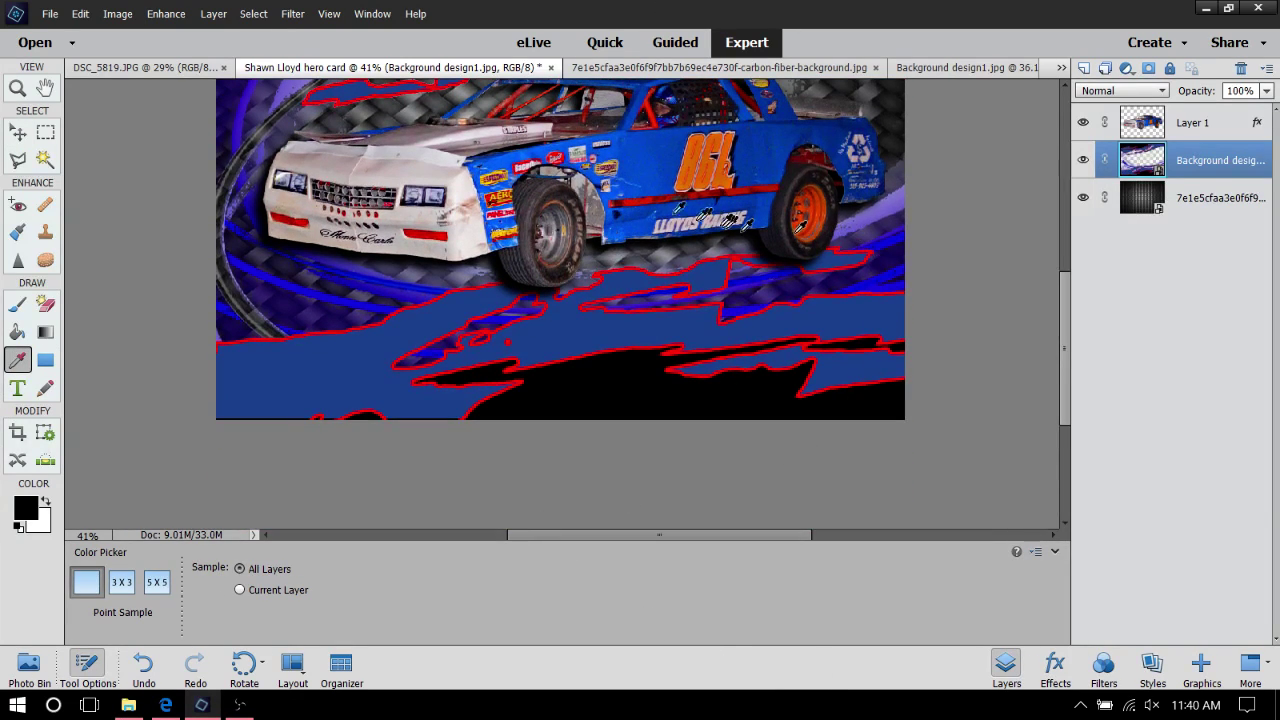
click(520, 158)
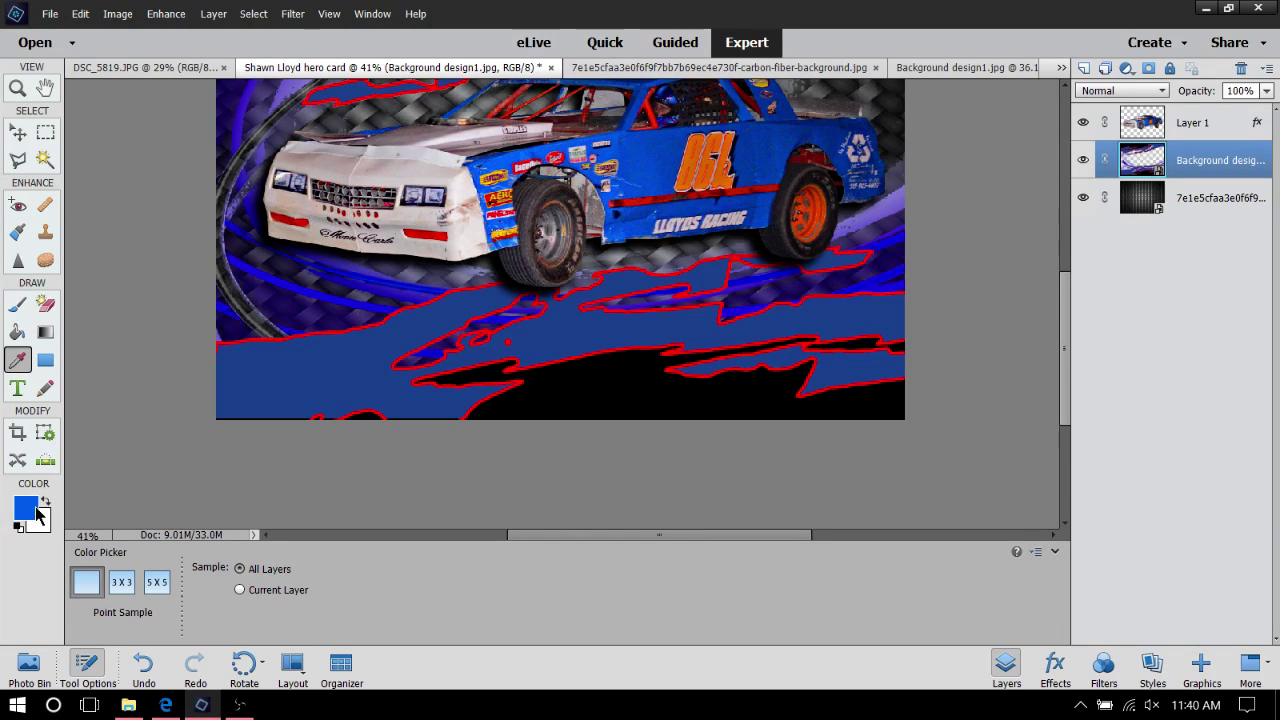
click(25, 509)
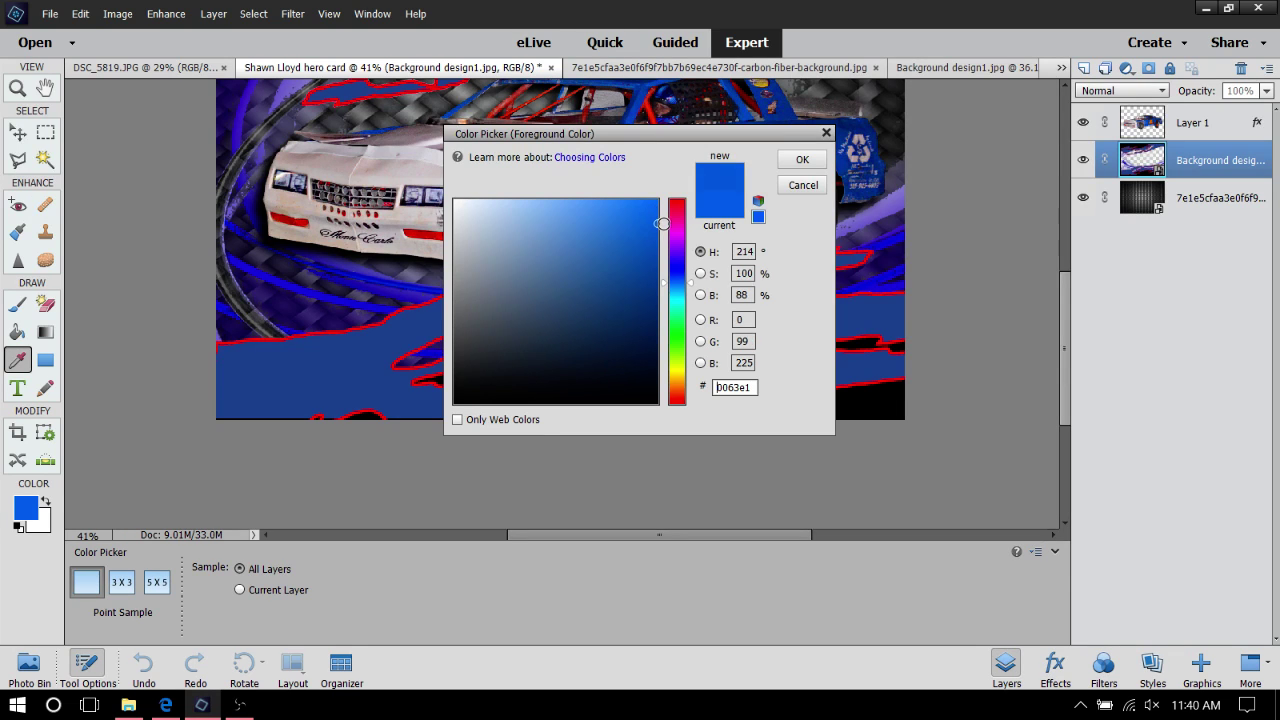
click(799, 160)
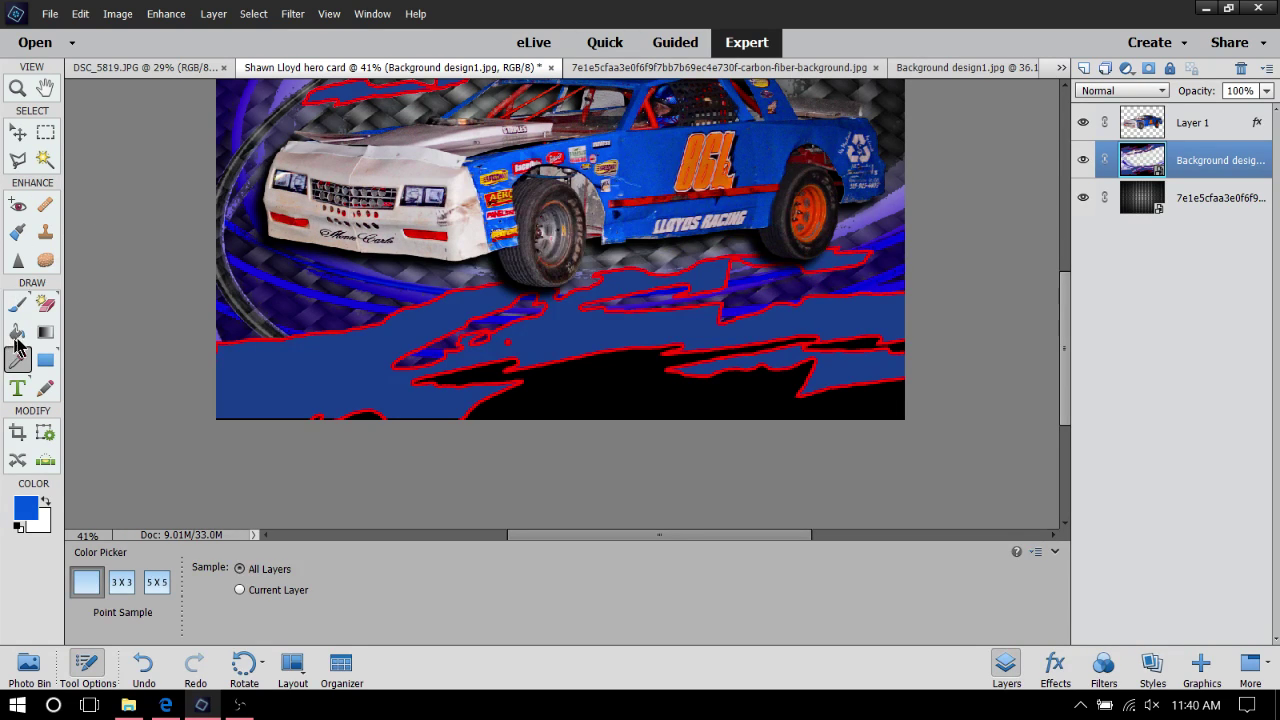
click(17, 332)
Simplify the design layer and refill the four dark-blue swoosh areas with the brighter car blue
scroll(637, 334, up, 3)
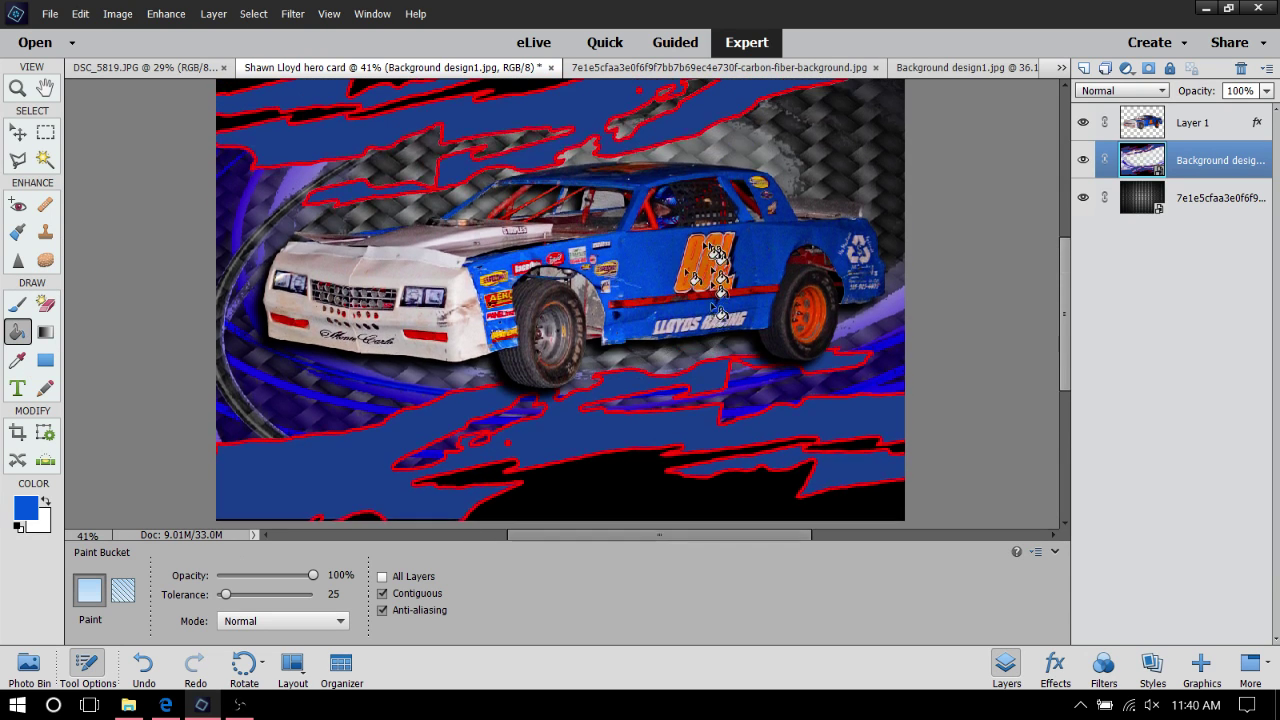
click(305, 180)
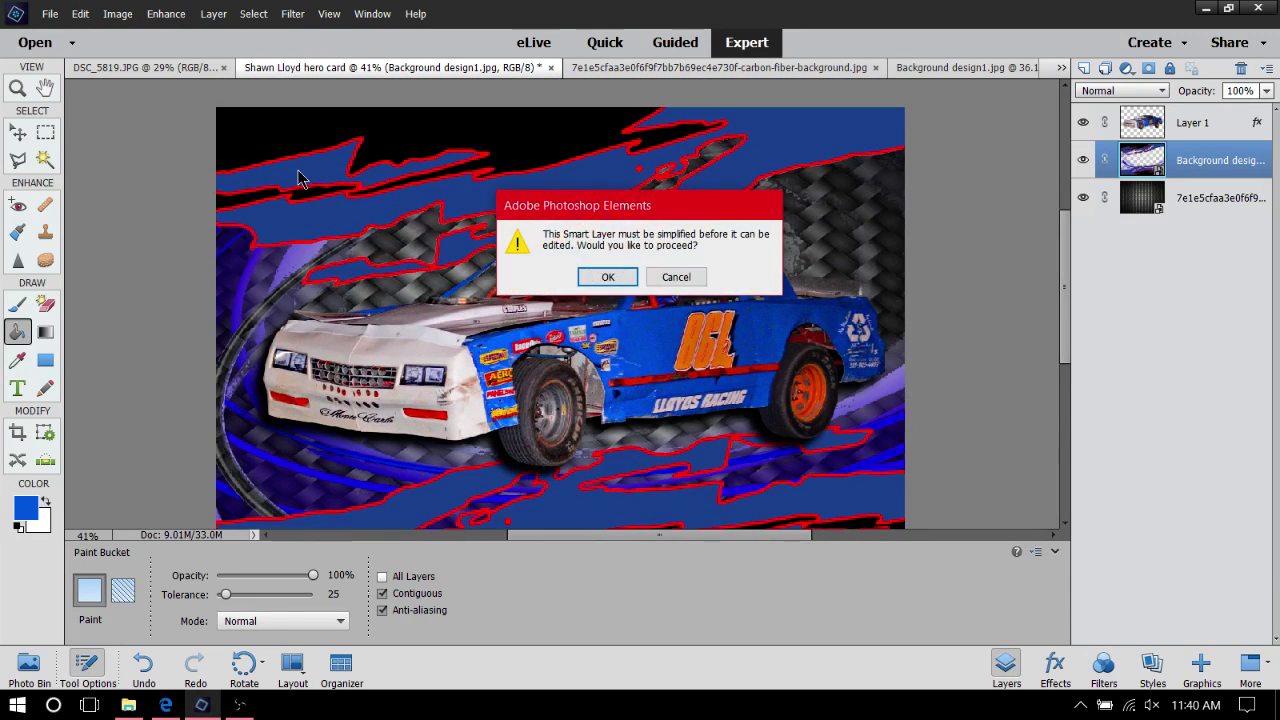
click(607, 279)
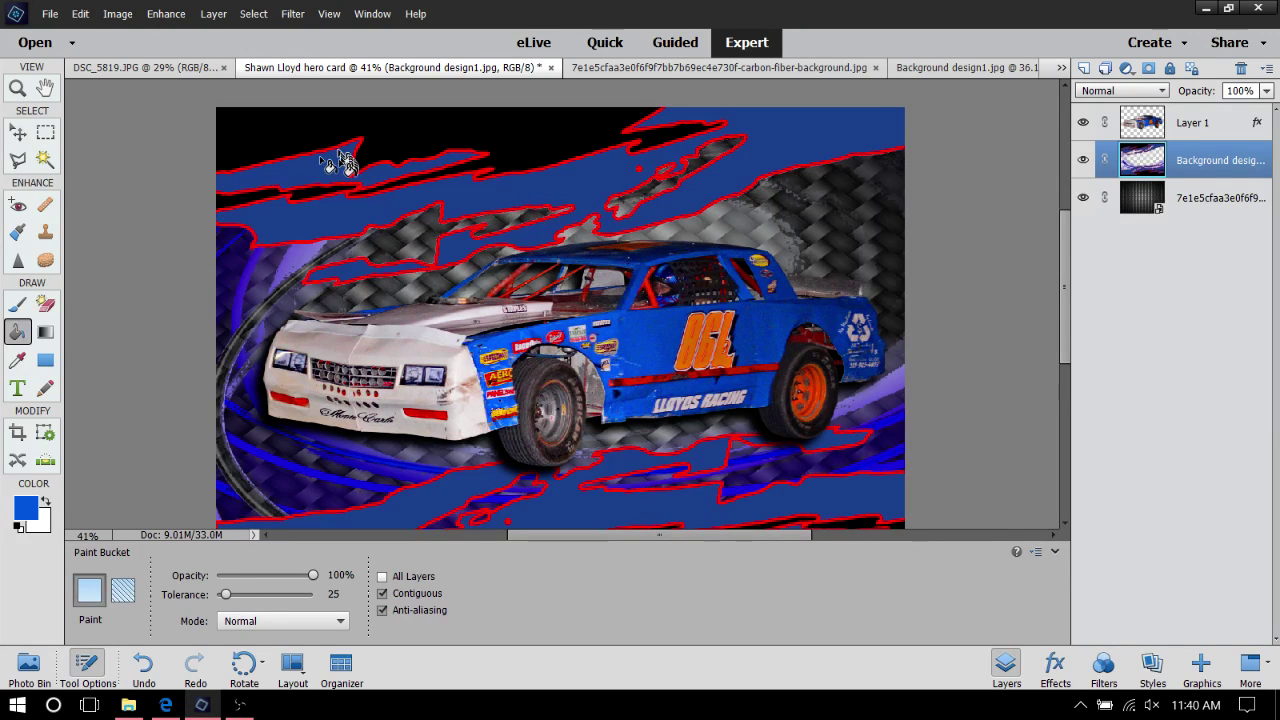
click(332, 177)
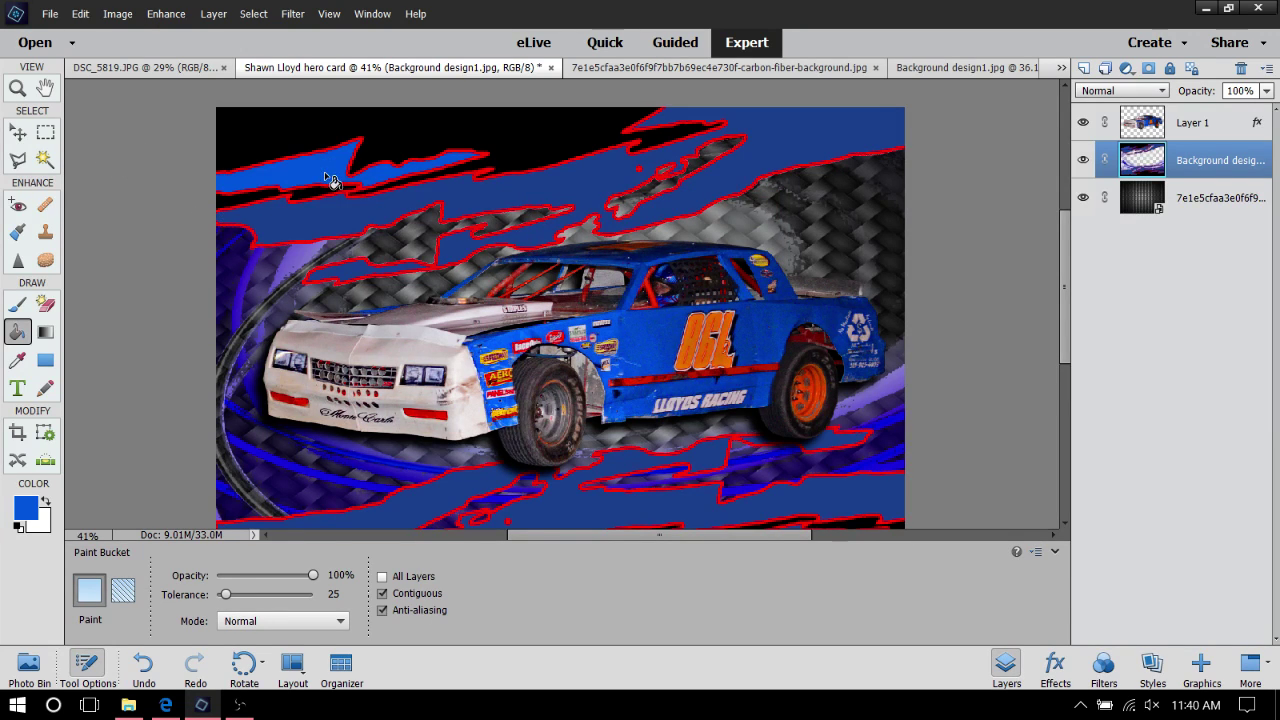
click(332, 230)
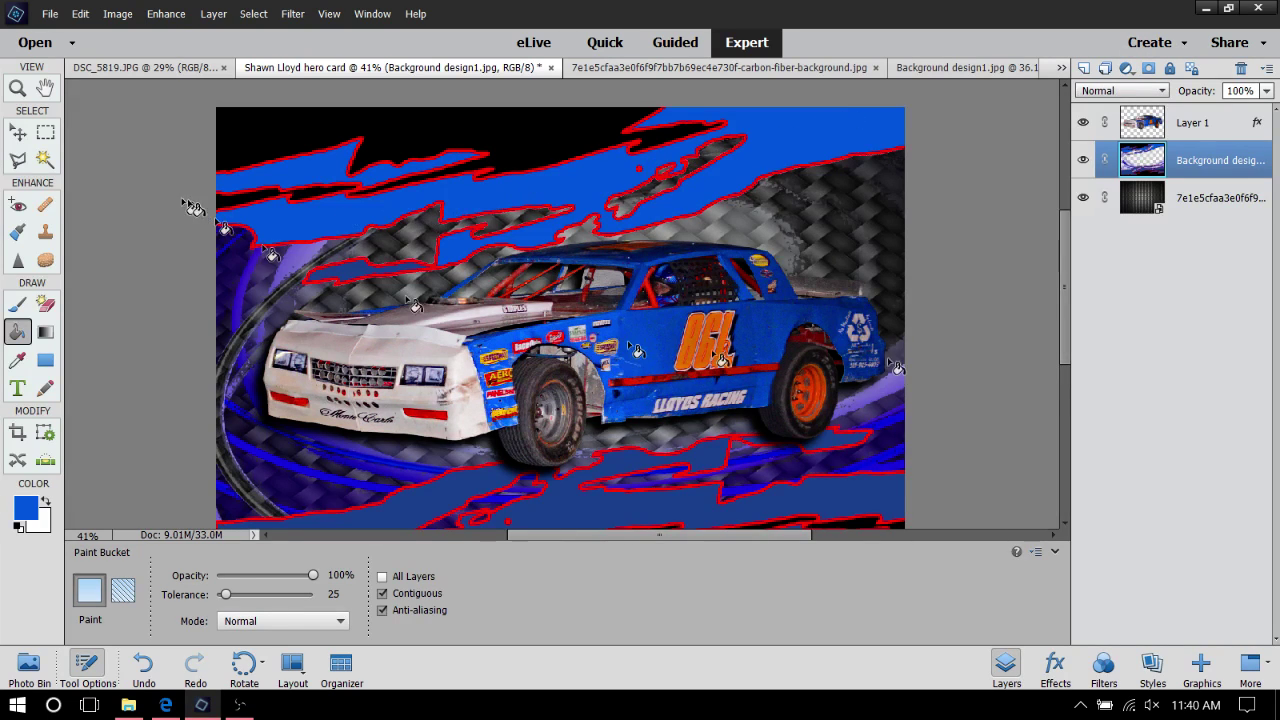
scroll(930, 178, down, 1)
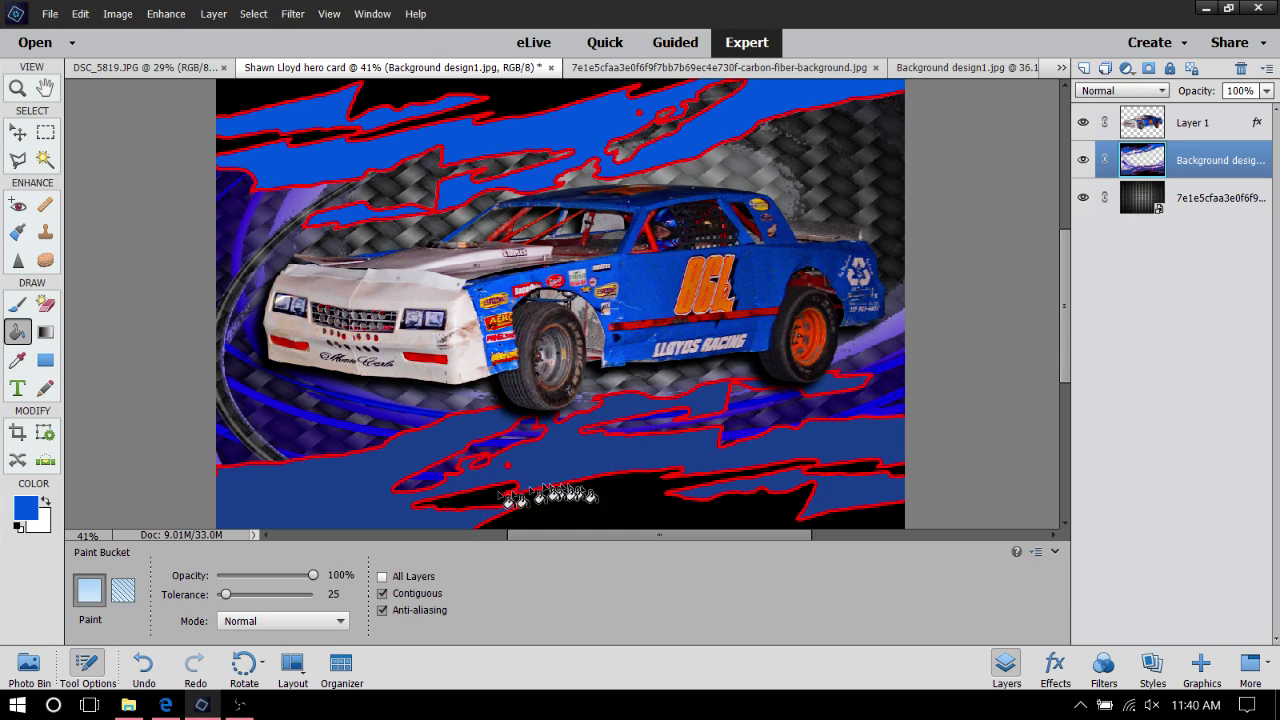
click(320, 515)
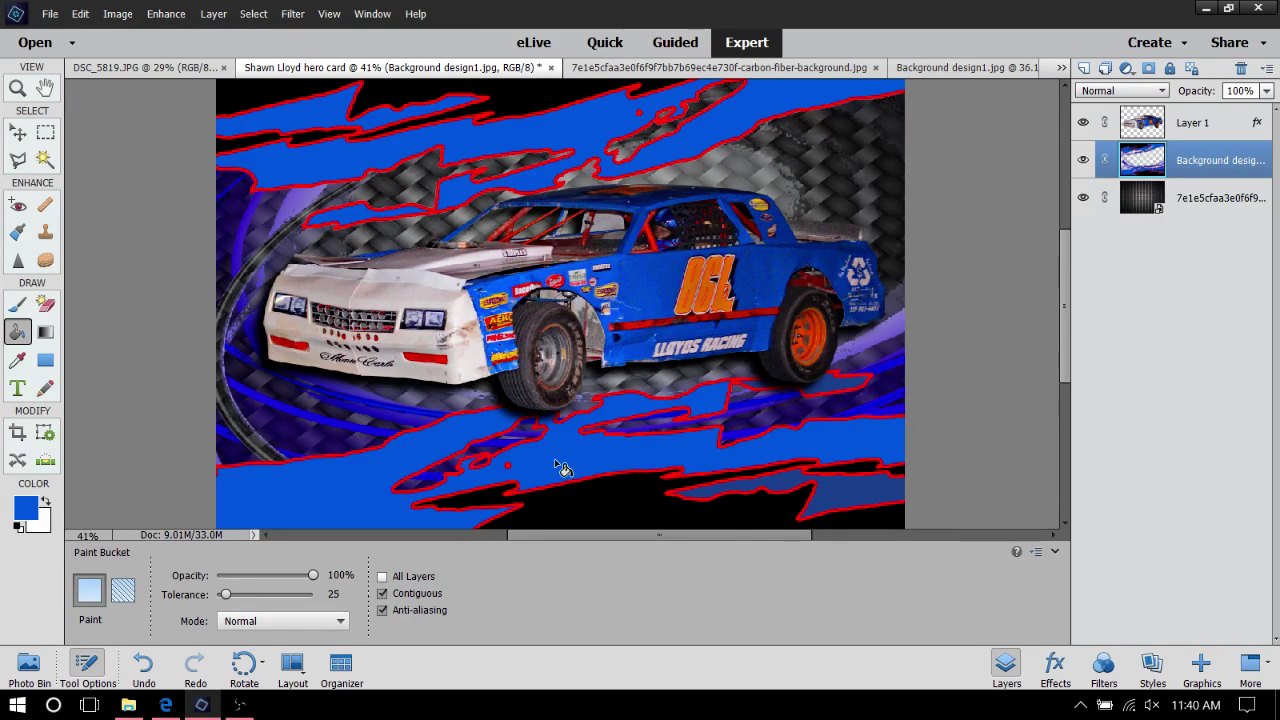
click(870, 500)
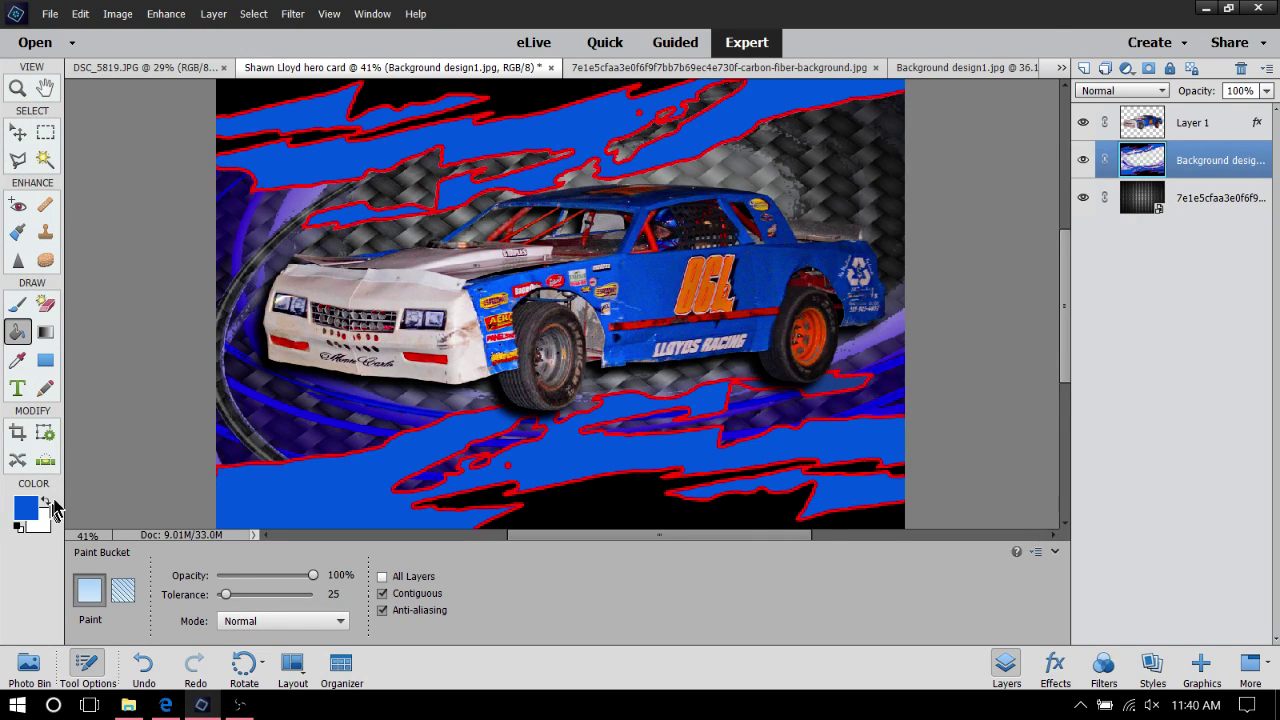
Swap colours and sample the car number's orange (e97200) as the foreground colour
click(45, 501)
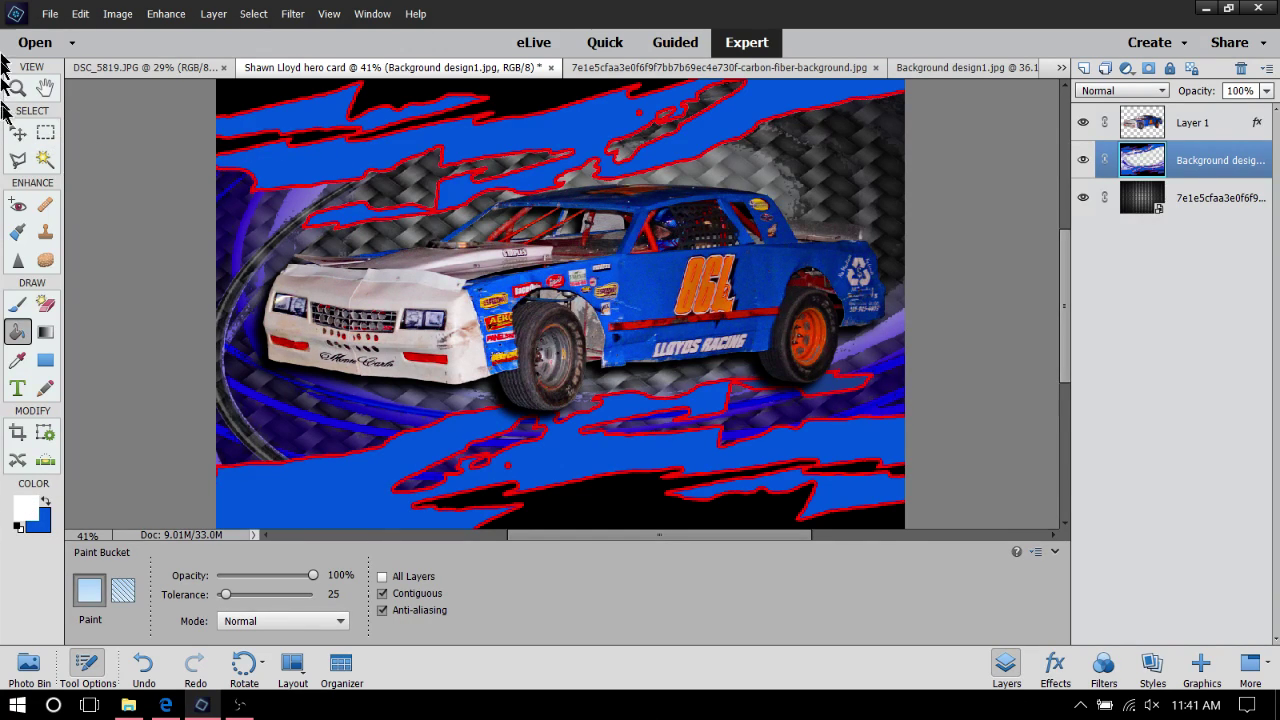
click(18, 362)
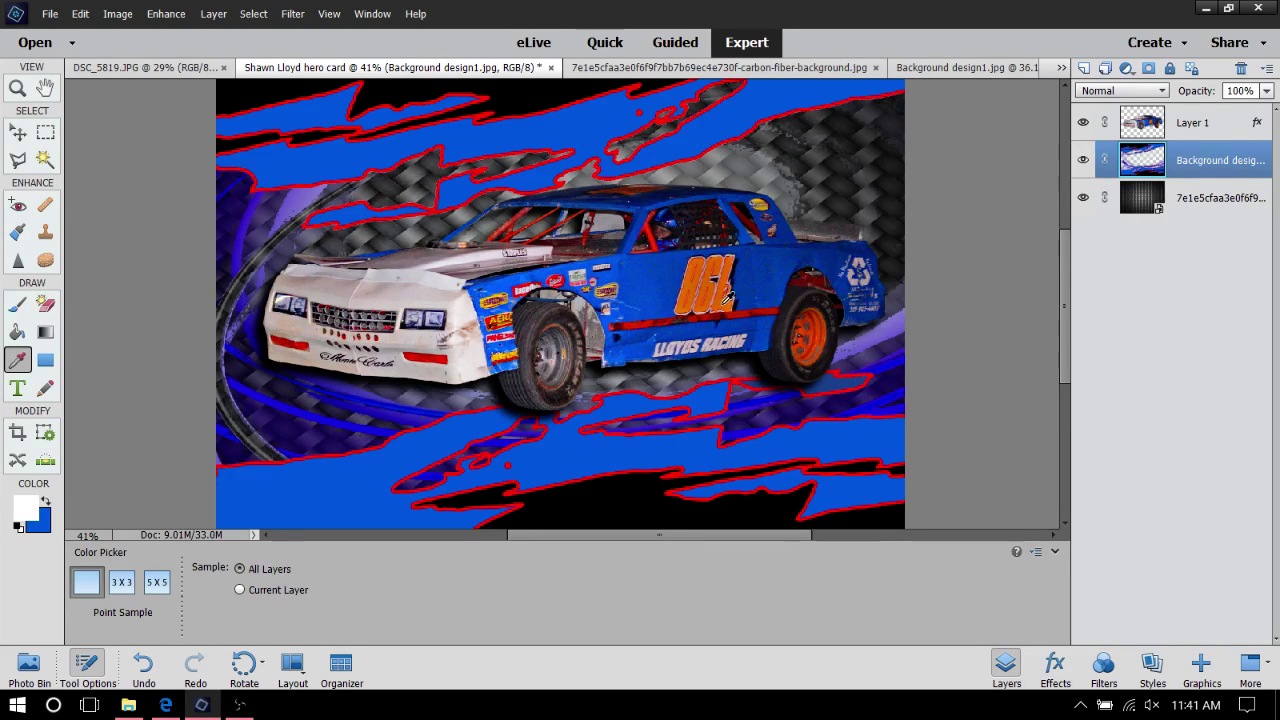
click(33, 514)
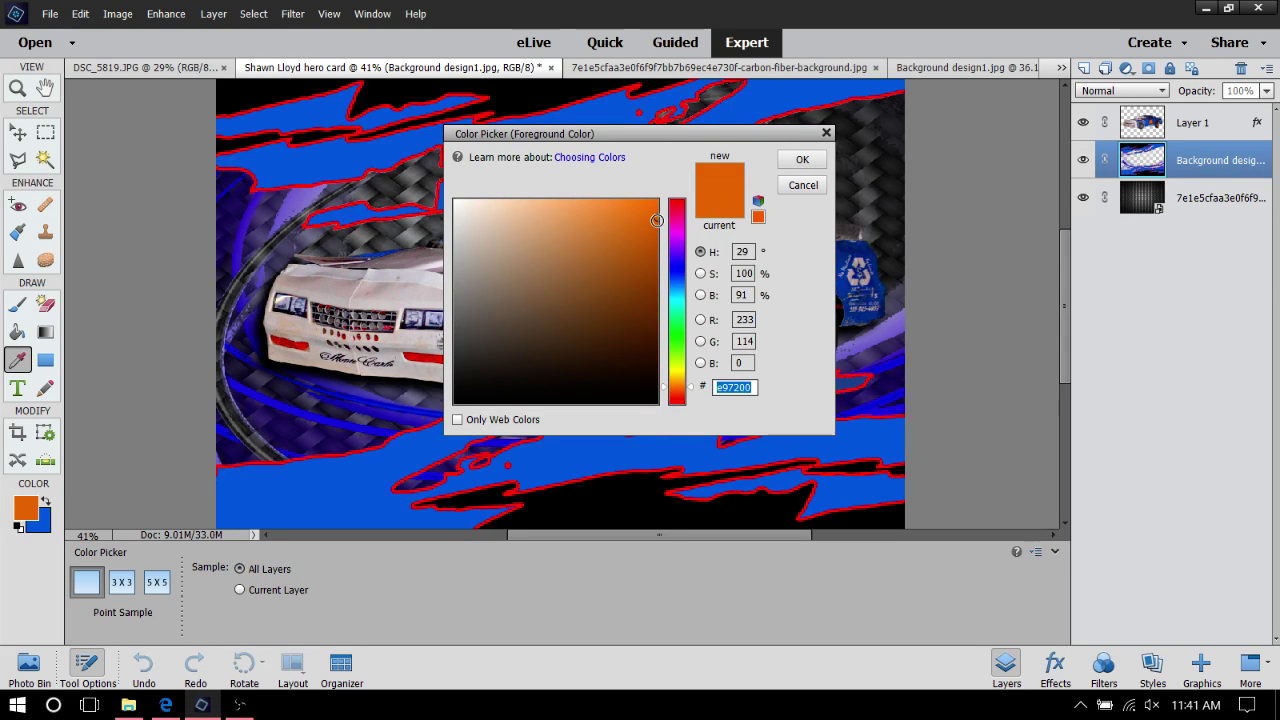
Raise the orange to full brightness, making the foreground ff7d00
drag(657, 220, 681, 178)
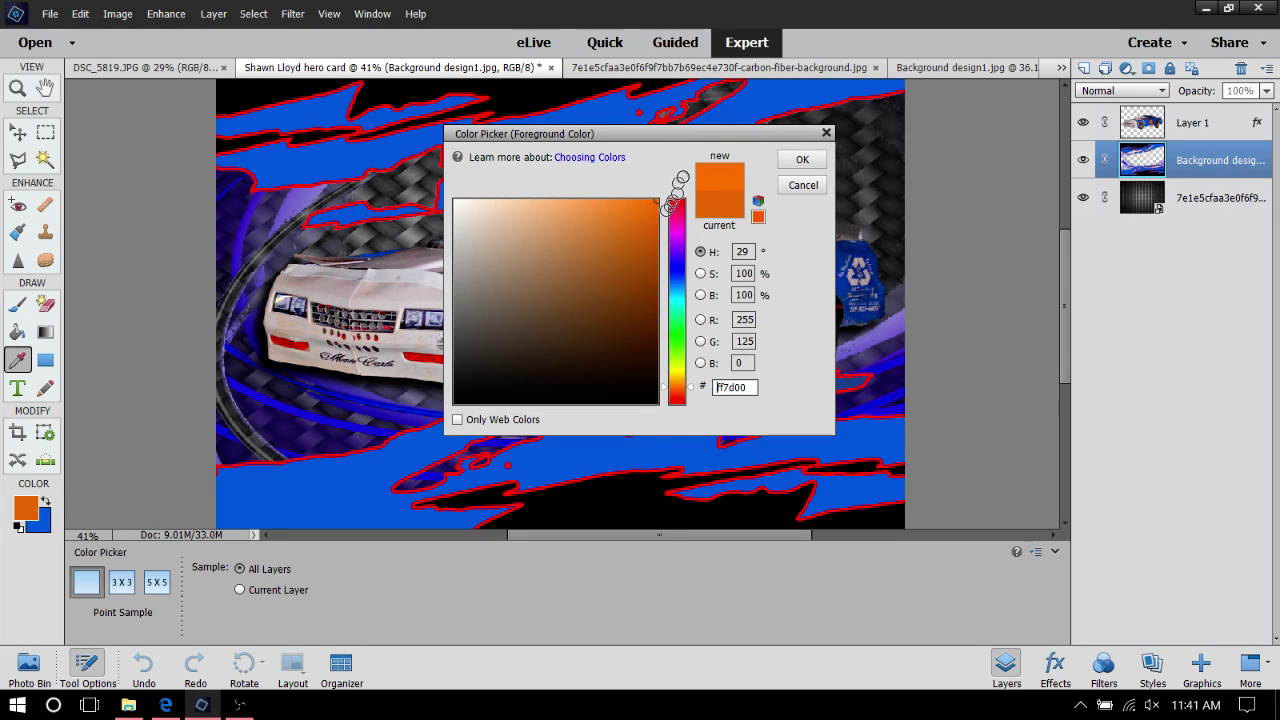
click(800, 160)
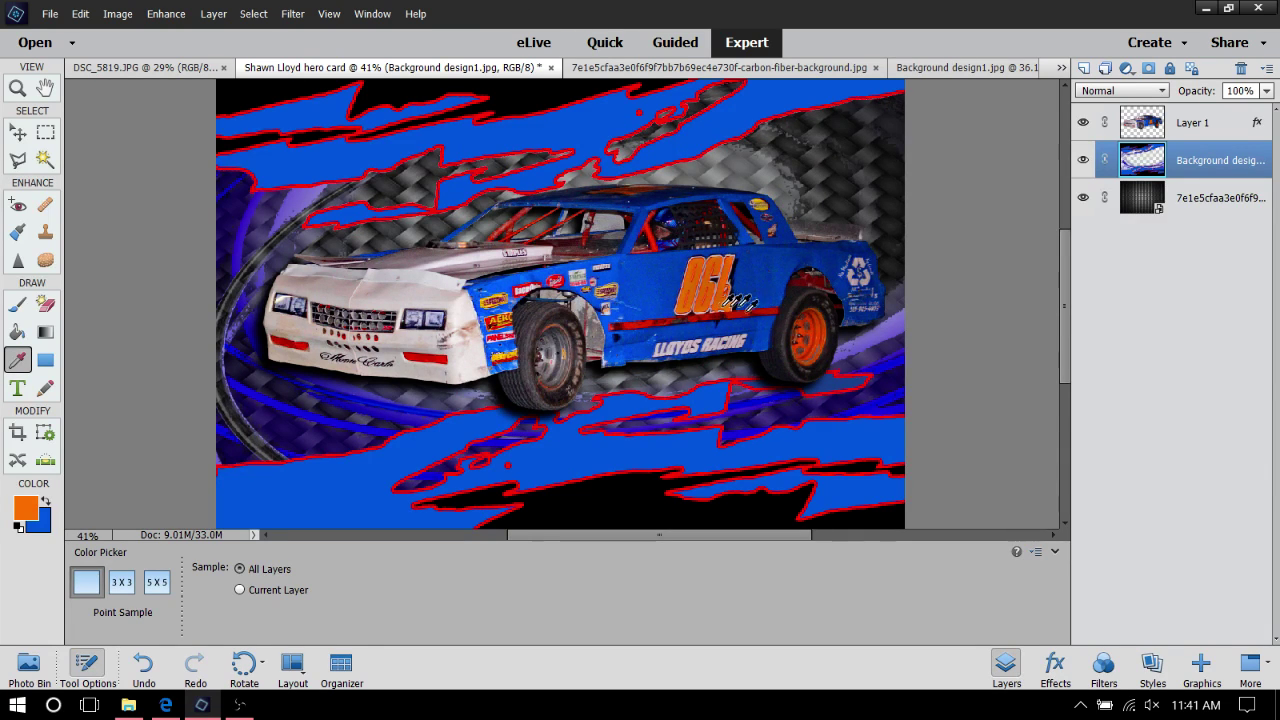
click(17, 332)
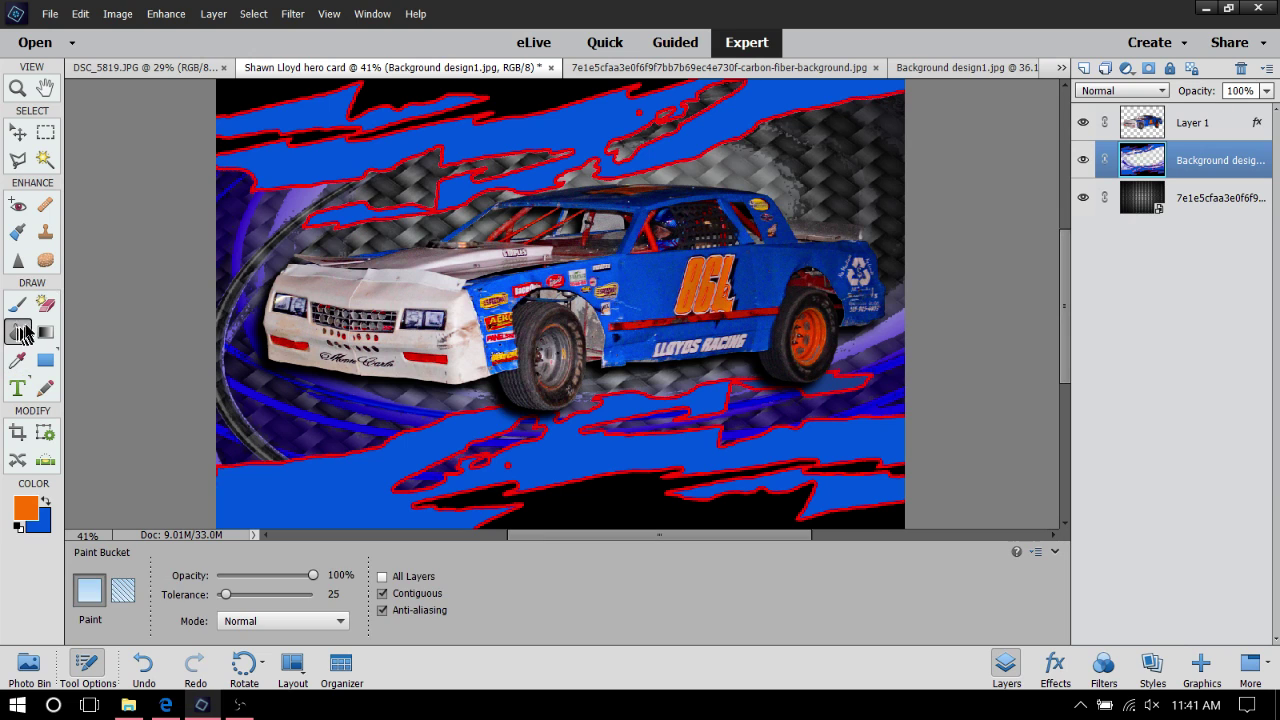
Zoom to 66.7% and fill the upper, lower and right-hand red swoosh outlines with orange
click(17, 88)
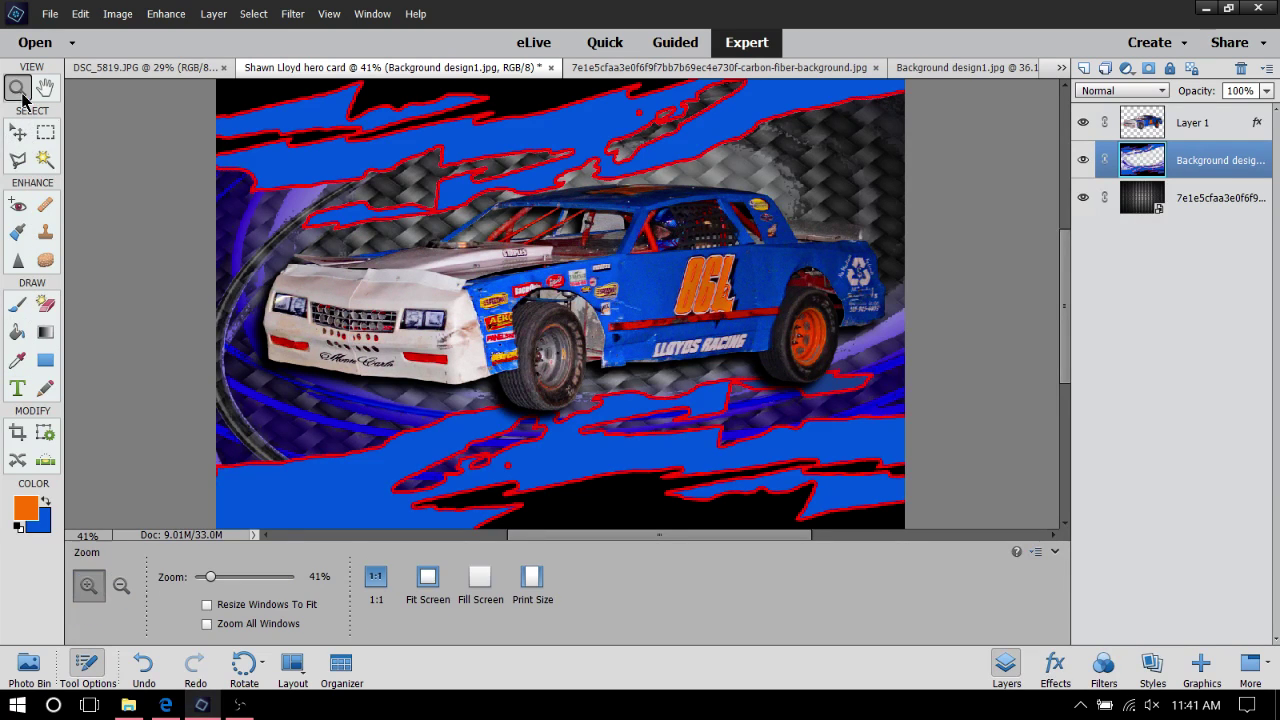
click(362, 113)
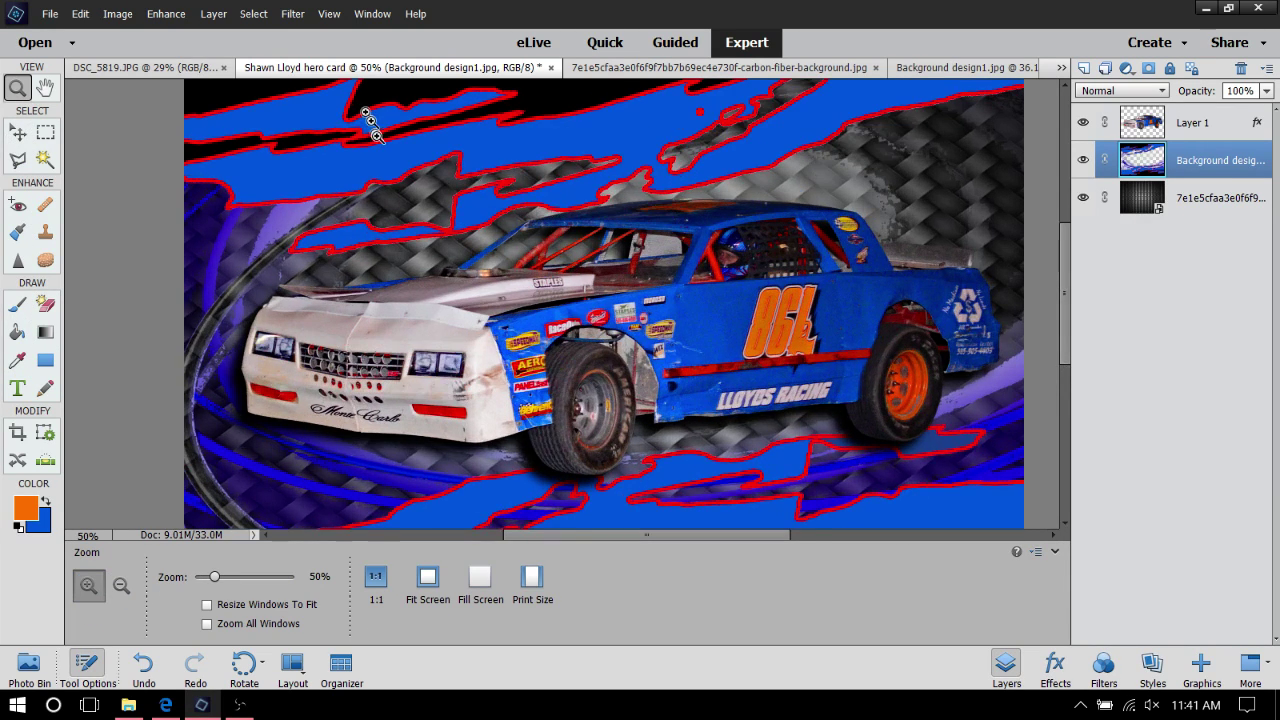
click(376, 134)
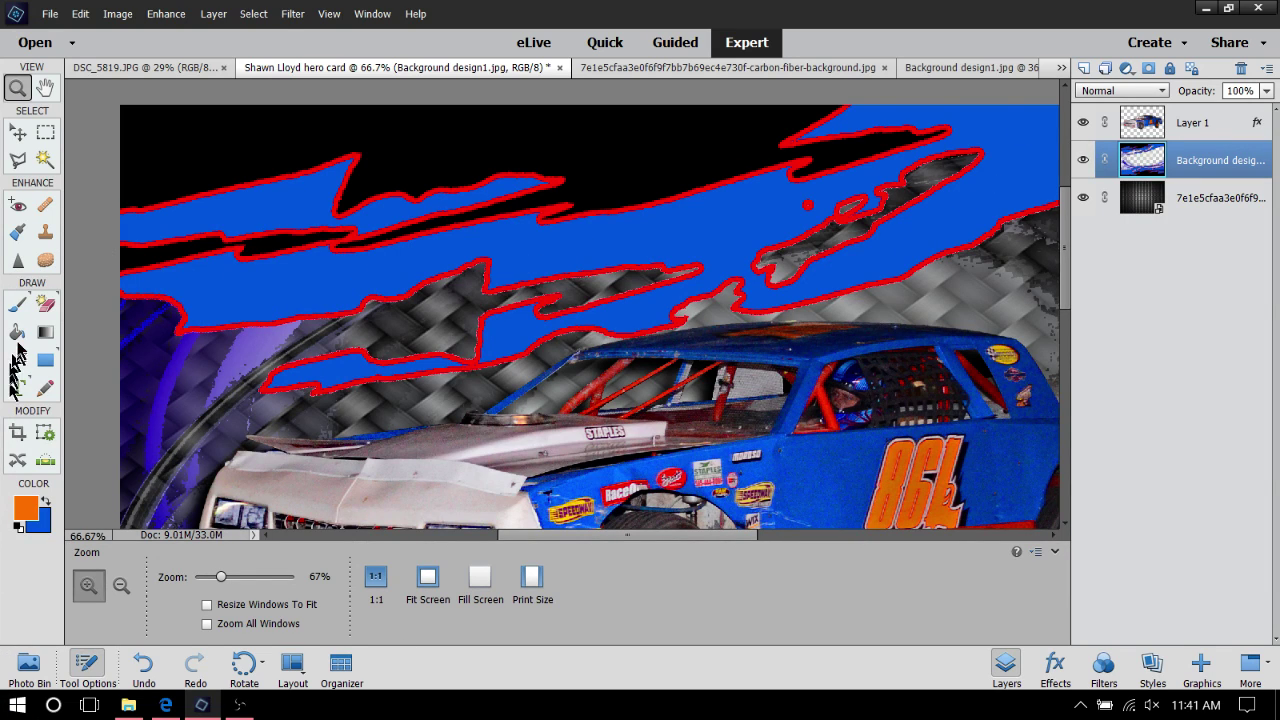
click(17, 336)
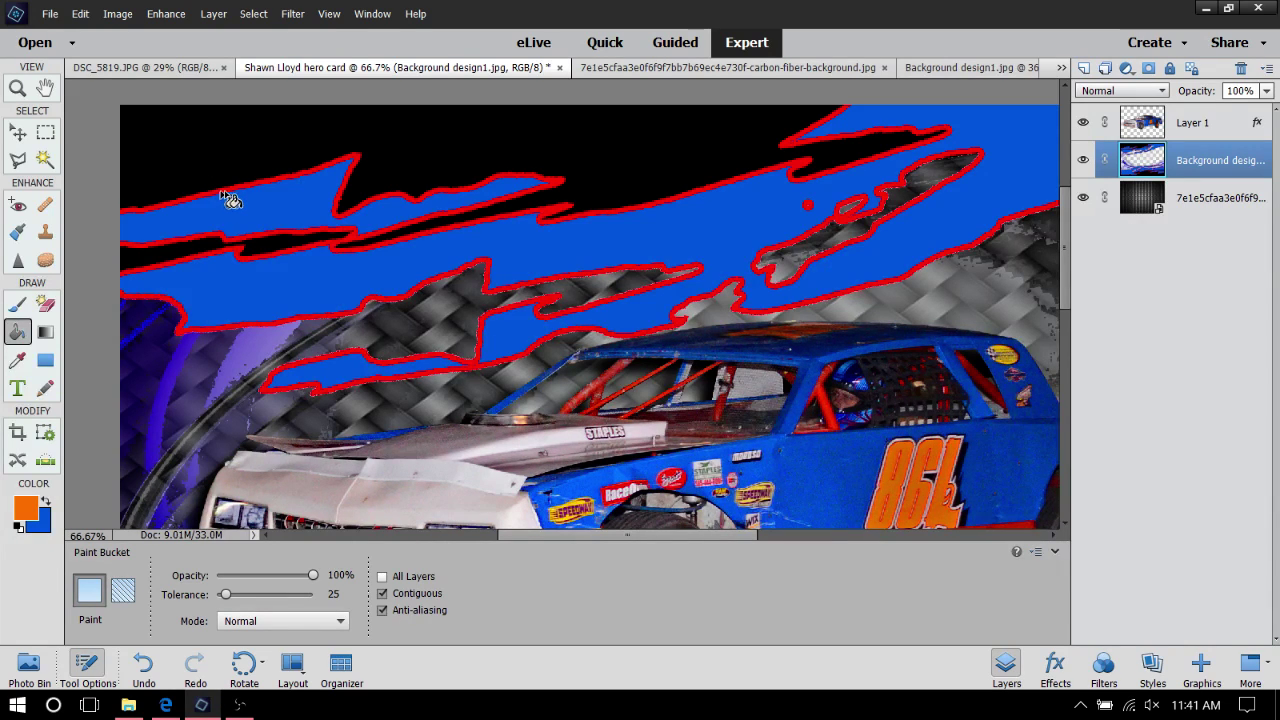
click(226, 194)
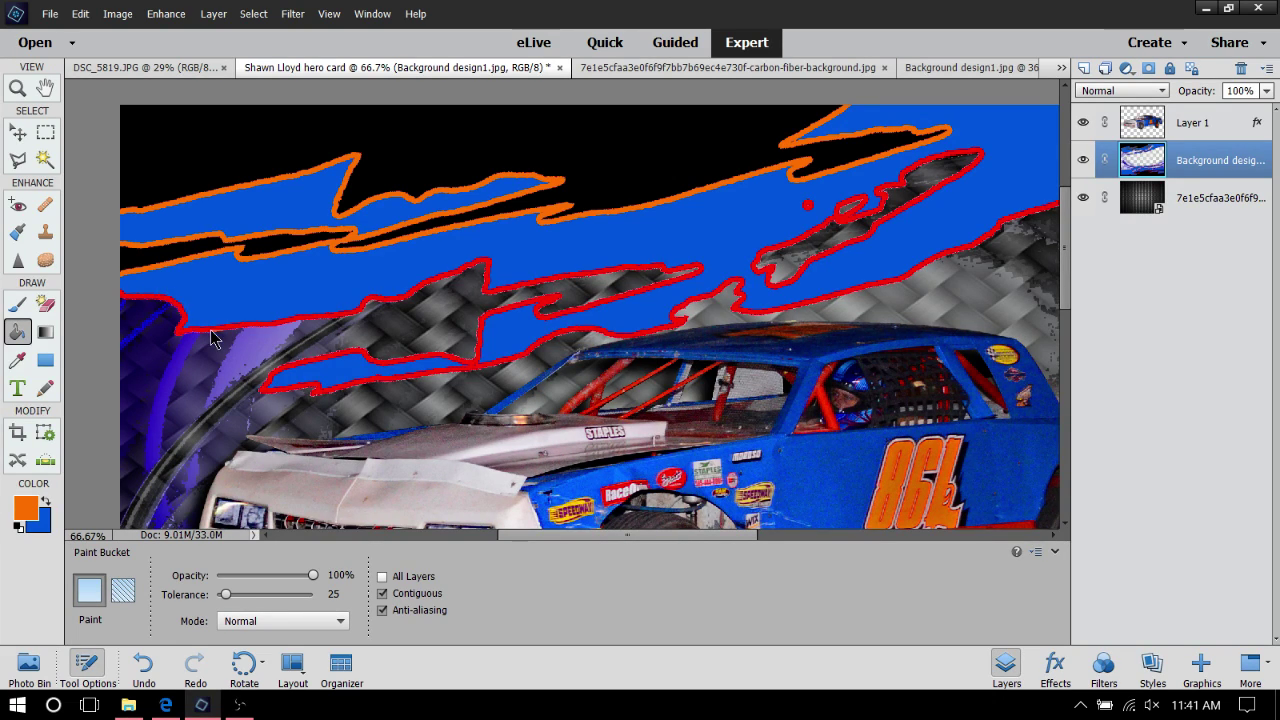
click(211, 331)
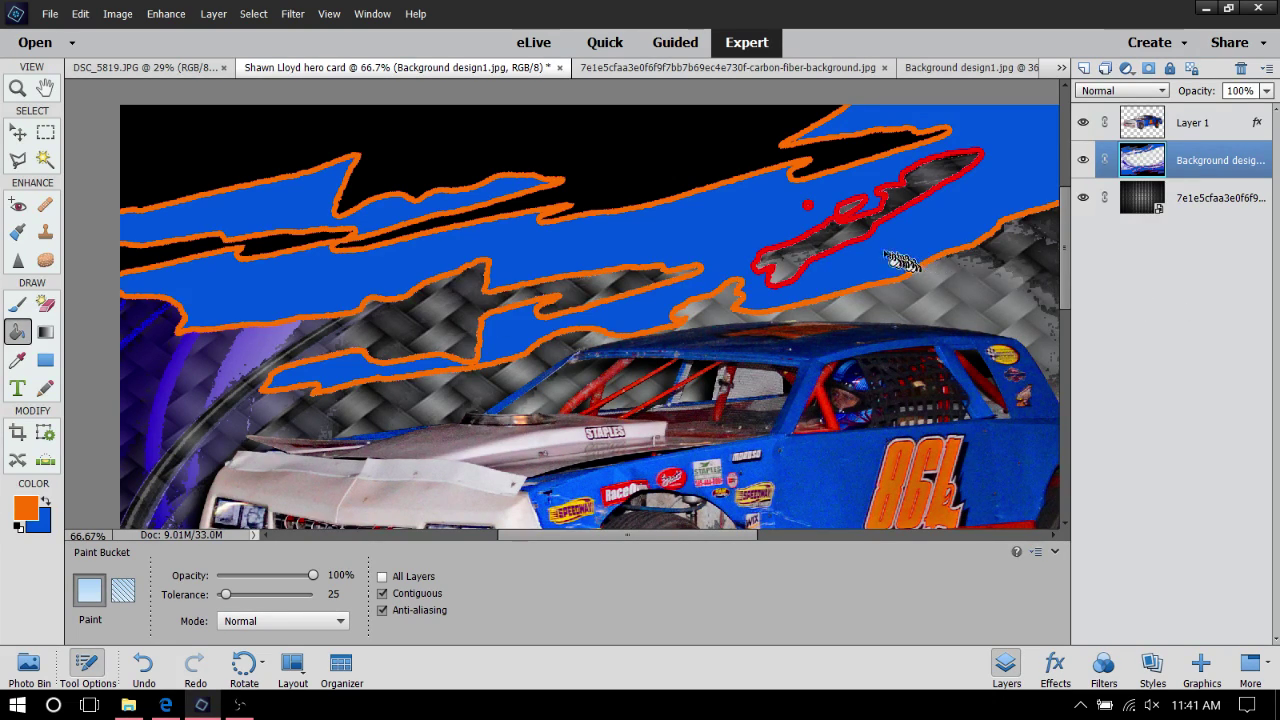
click(858, 245)
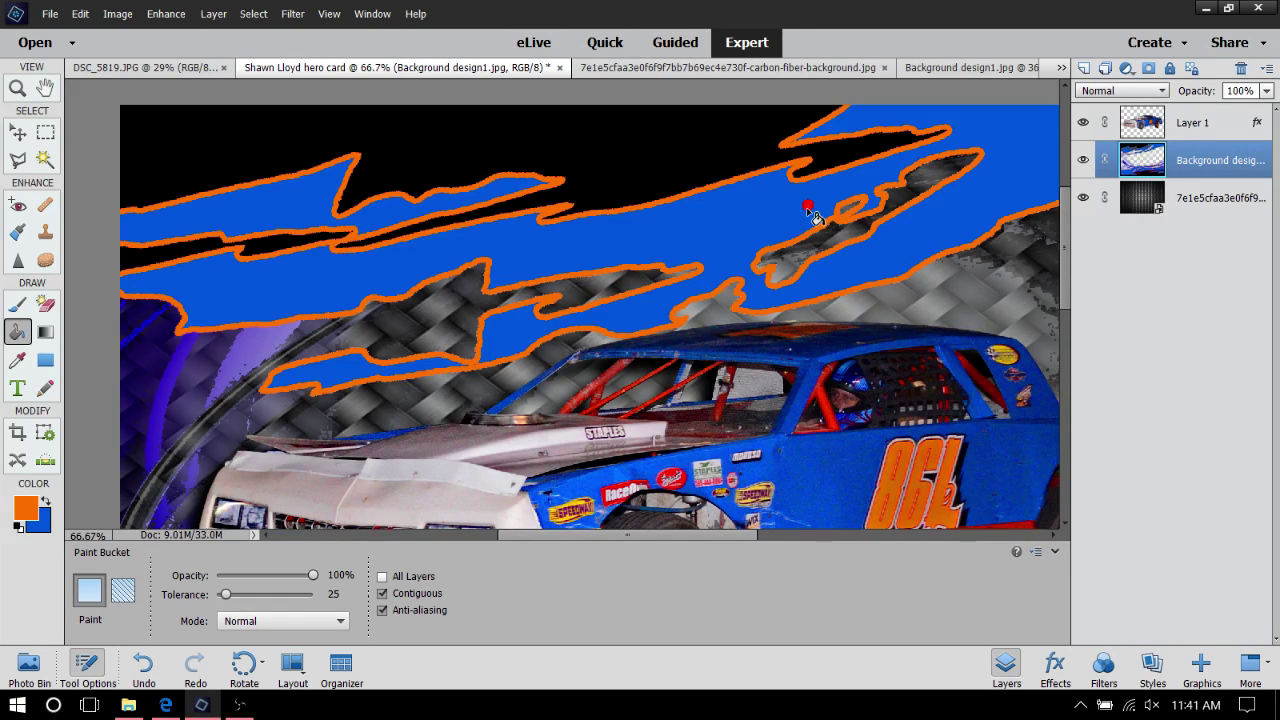
scroll(605, 210, down, 5)
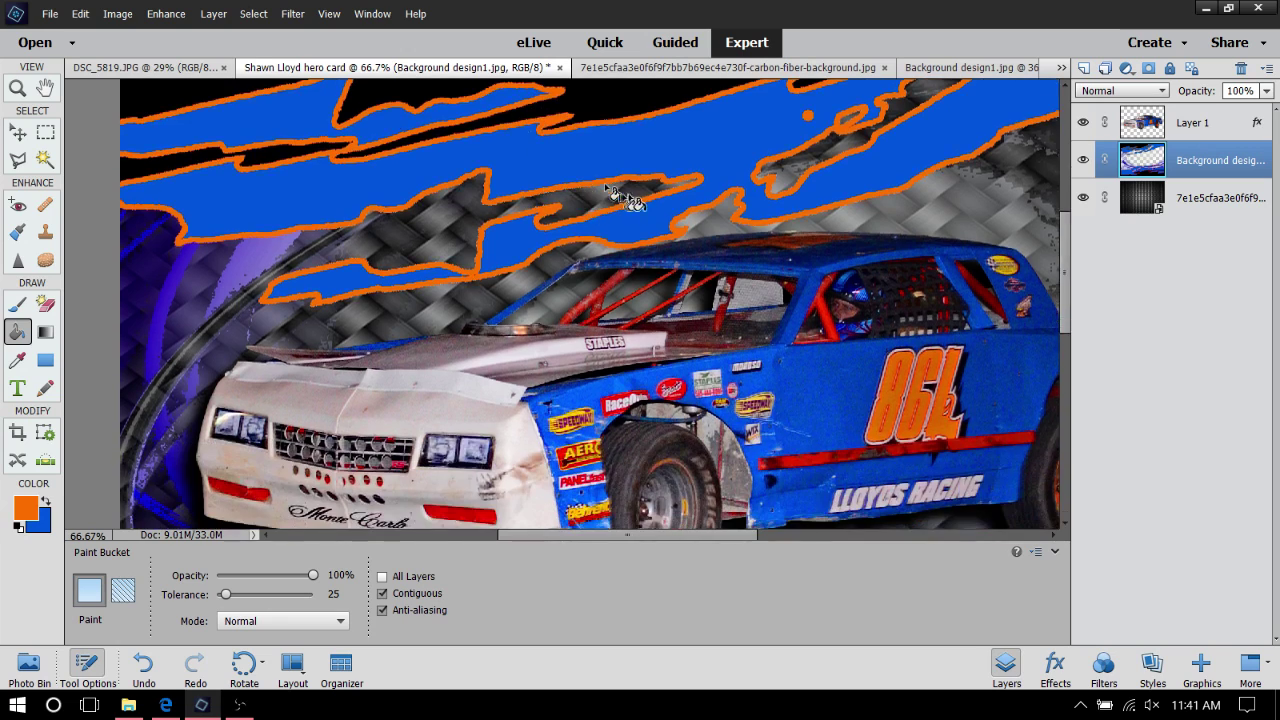
Recolour a lower red outline orange, undoing the accidental orange fill of the blue area
scroll(605, 240, down, 7)
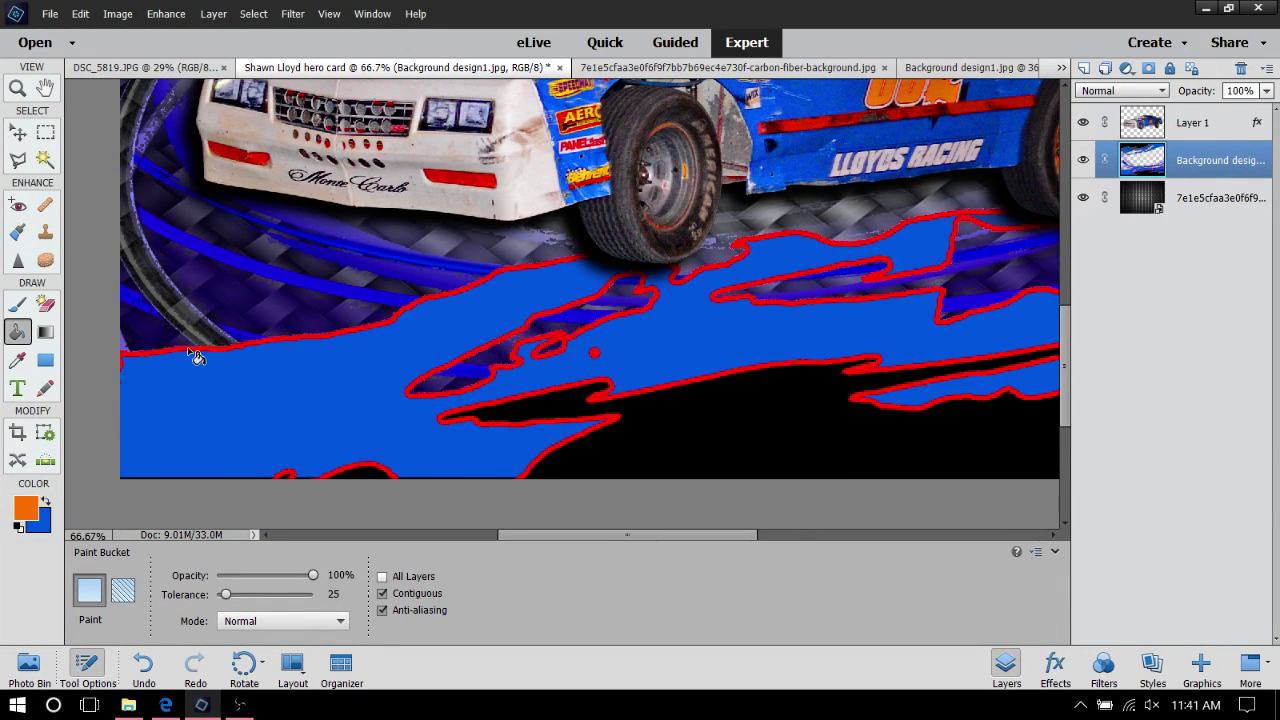
click(189, 350)
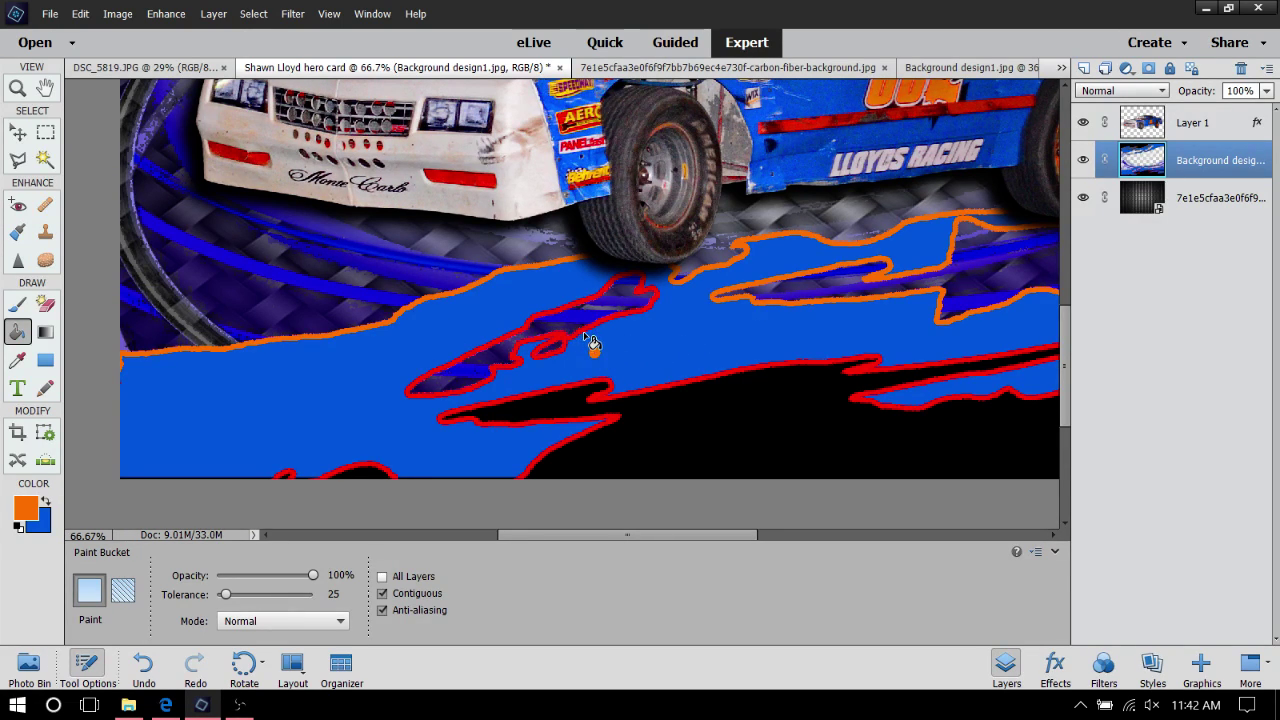
click(592, 345)
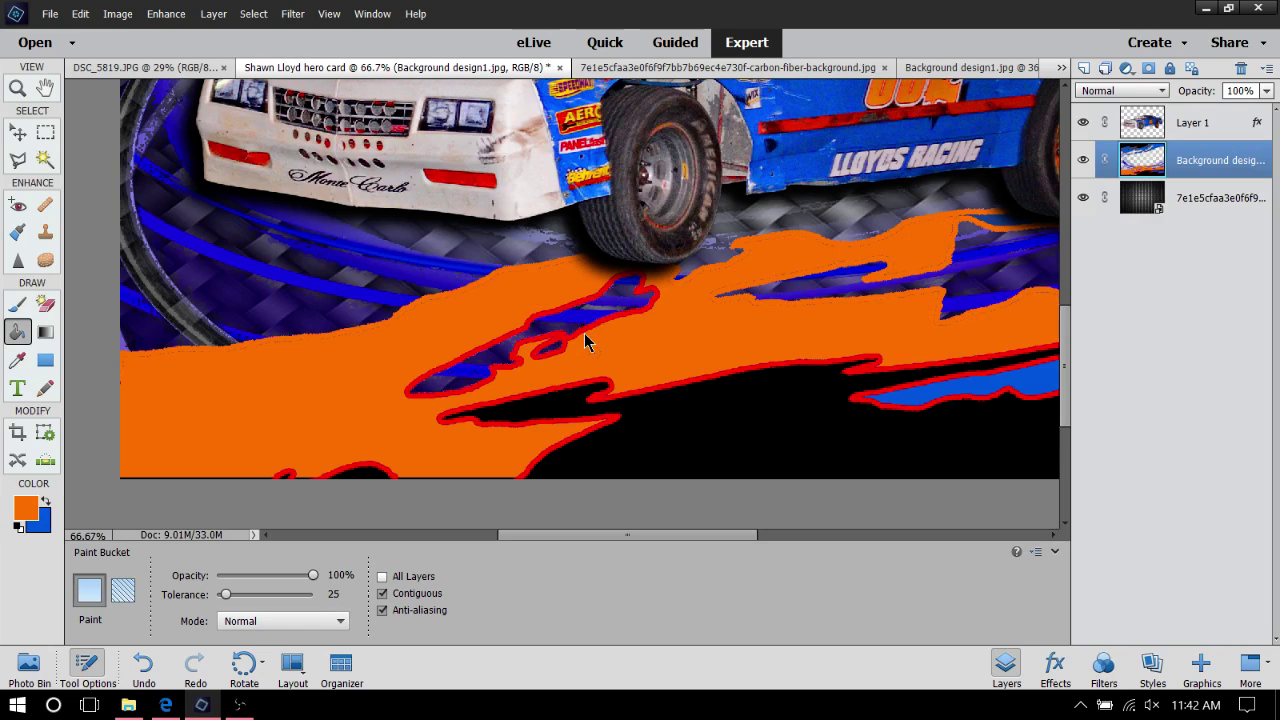
click(82, 13)
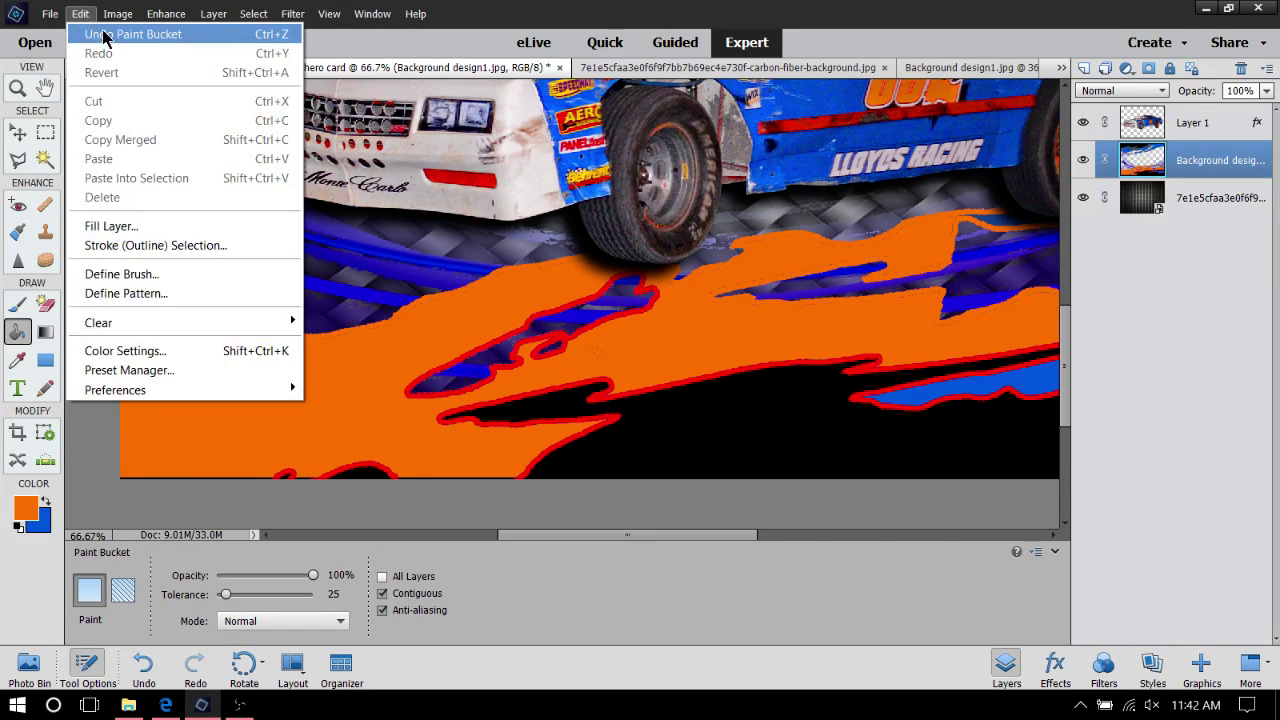
click(104, 36)
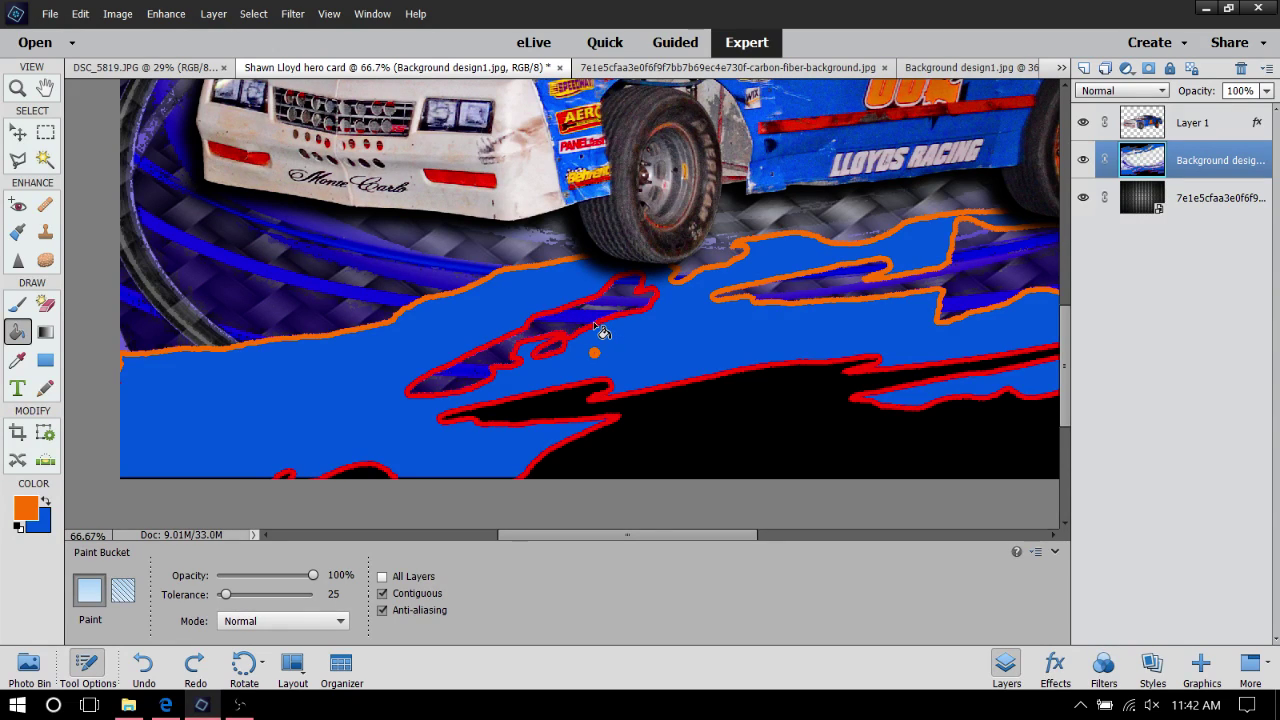
Recolour the blue streak, black streak and bottom-edge red outlines orange
click(598, 330)
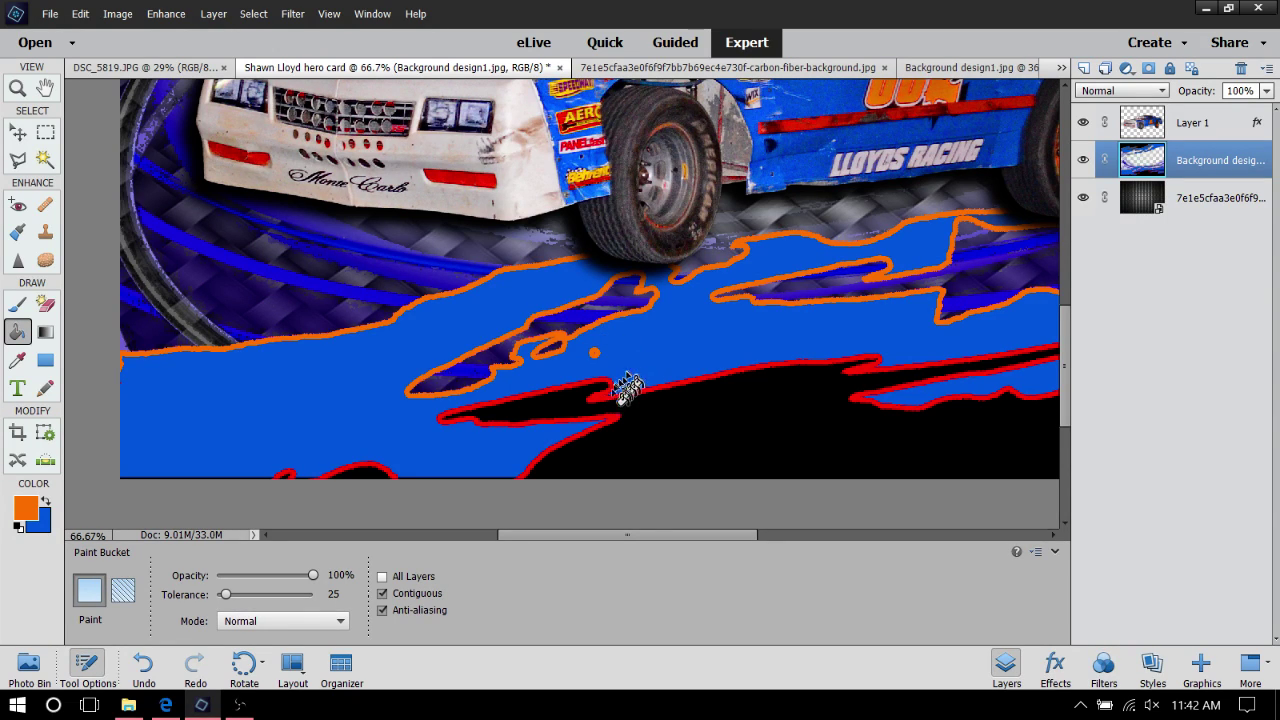
click(614, 408)
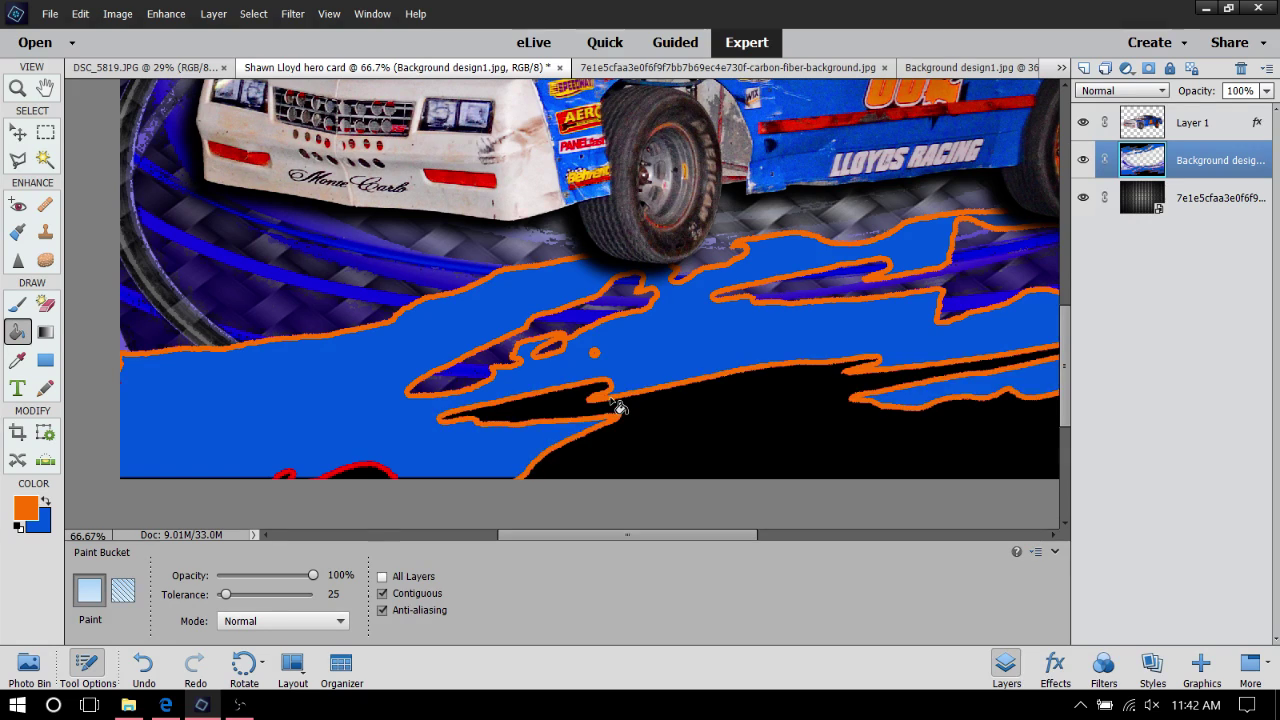
click(384, 471)
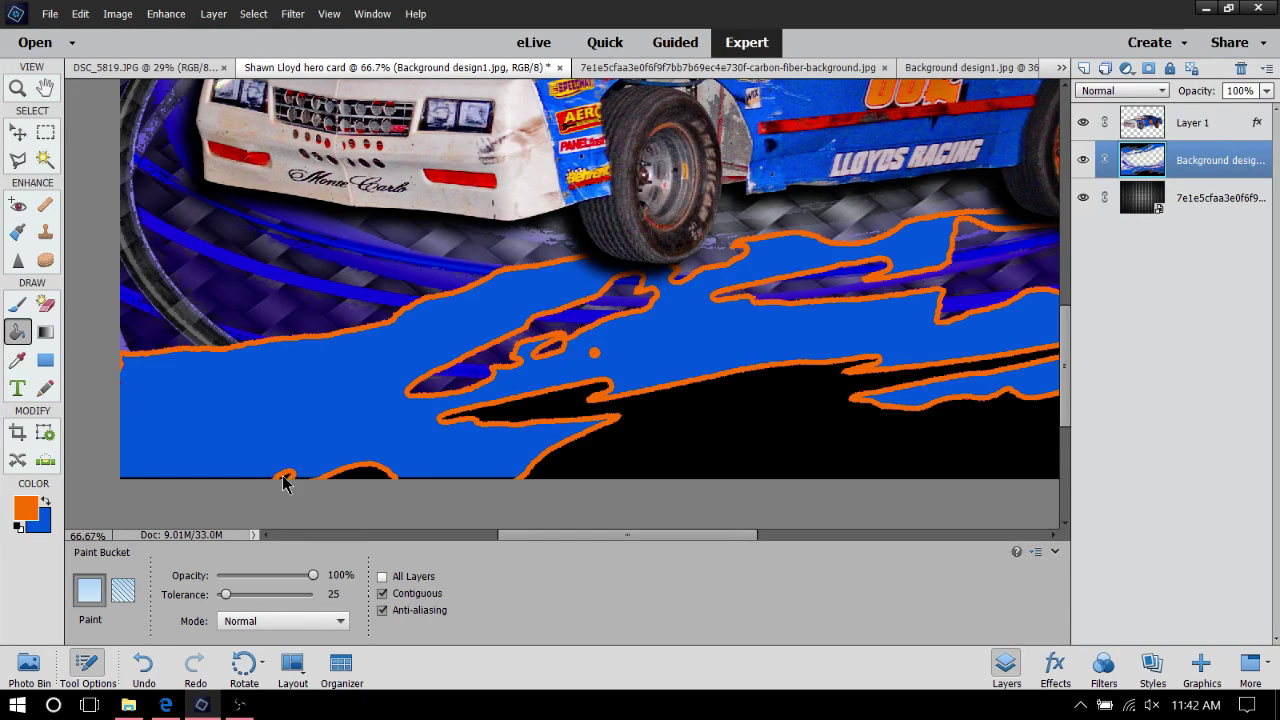
mouse_move(730, 543)
mouse_down()
mouse_move(814, 529)
mouse_move(751, 540)
mouse_up()
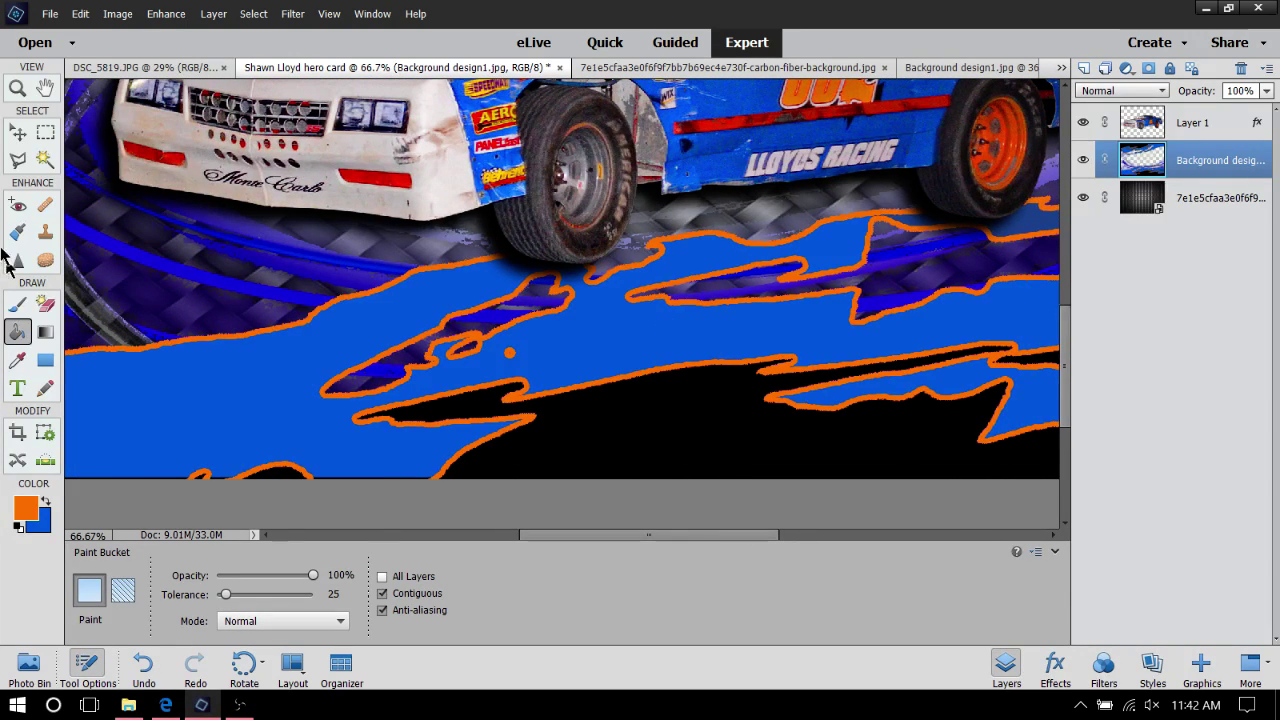
click(15, 88)
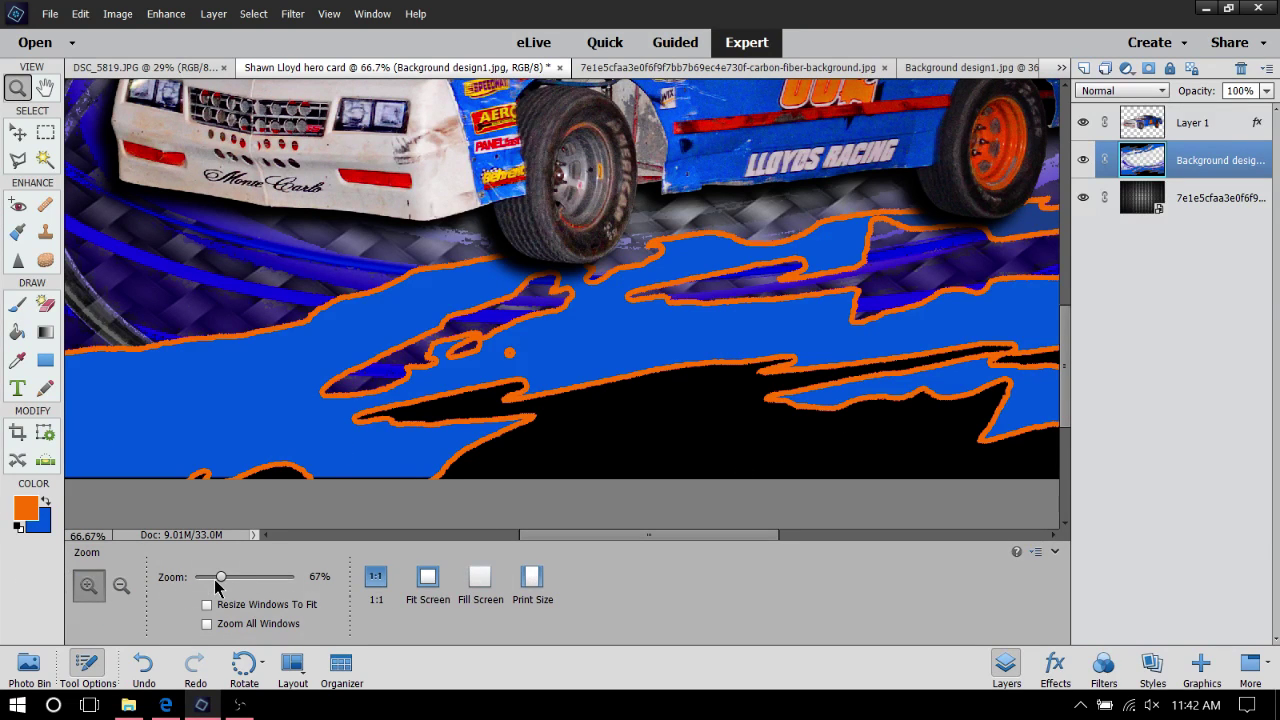
Zoom out to 33% and swap colours so blue is foreground and orange background
drag(222, 581, 208, 585)
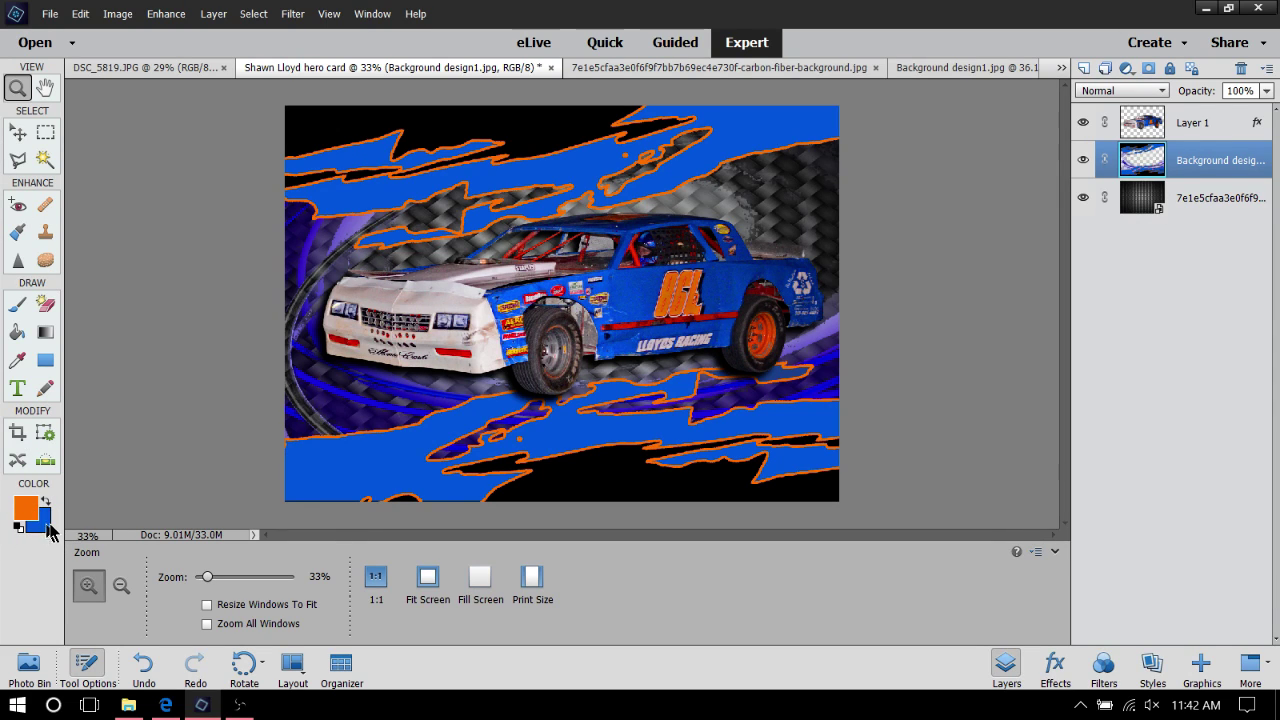
click(45, 501)
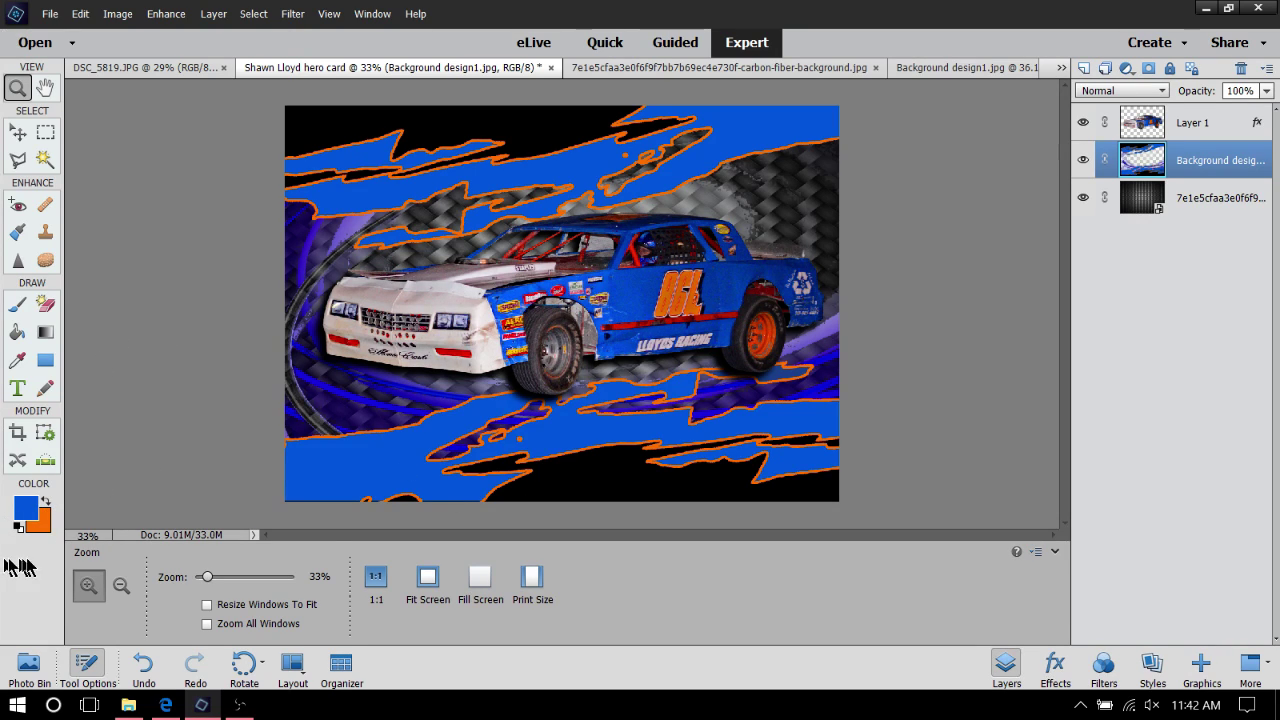
Set the foreground colour to pure white (ffffff)
click(26, 508)
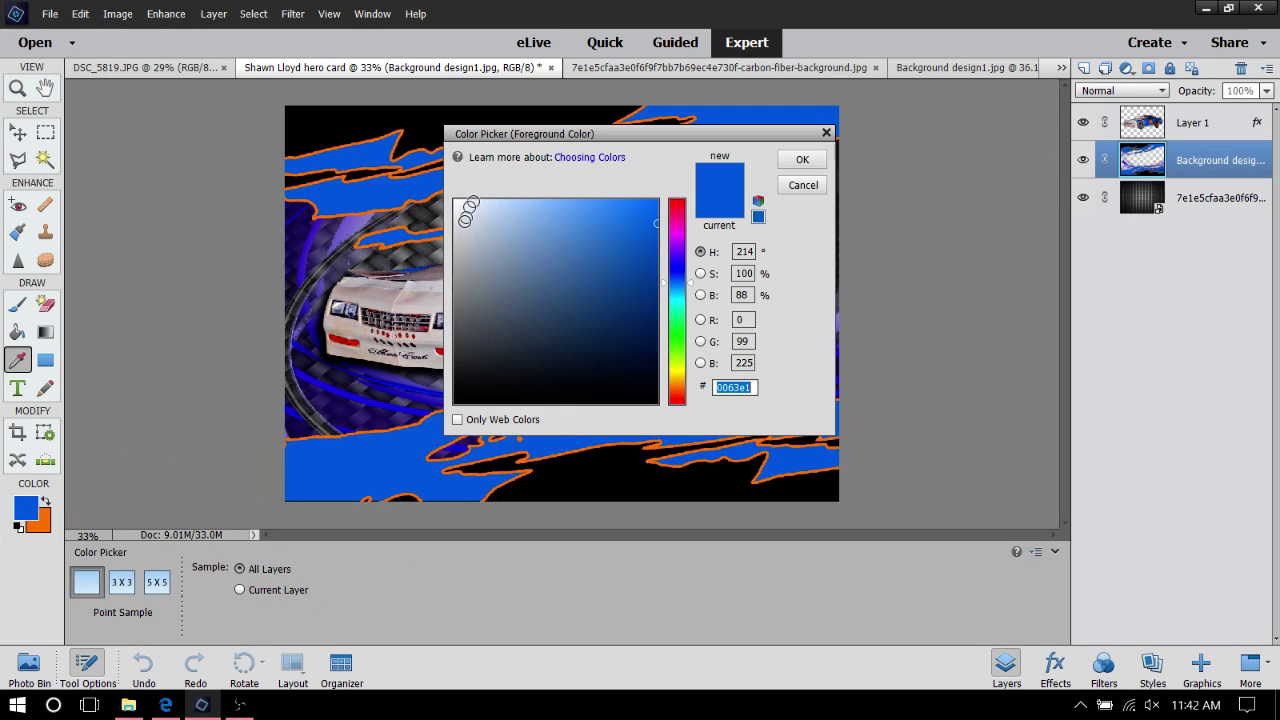
drag(466, 208, 334, 114)
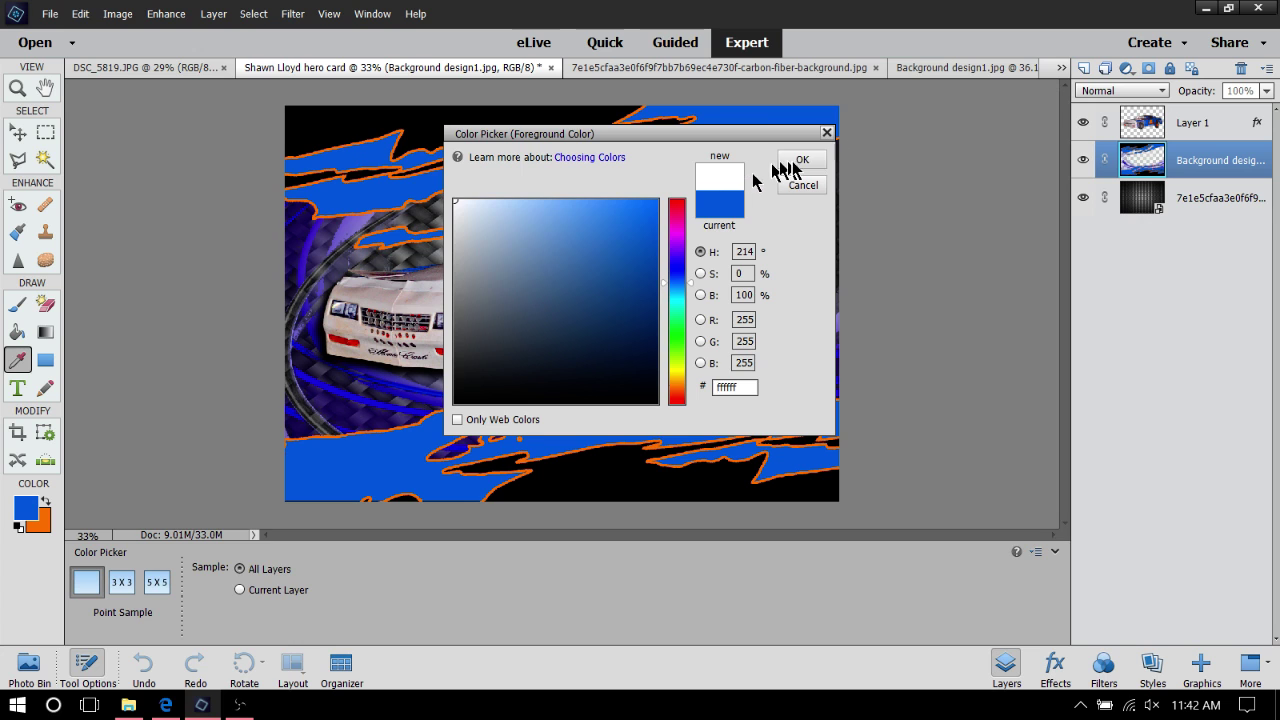
click(799, 161)
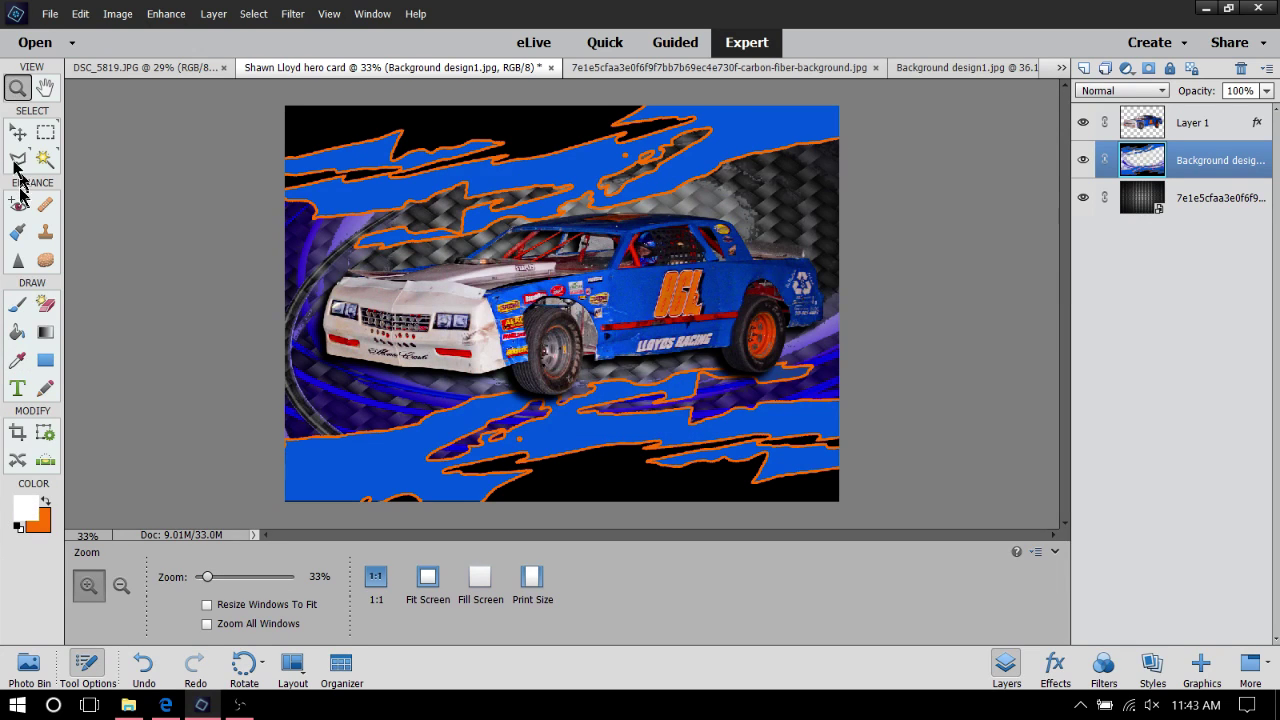
Zoom in to 67% on the upper swooshes
click(455, 213)
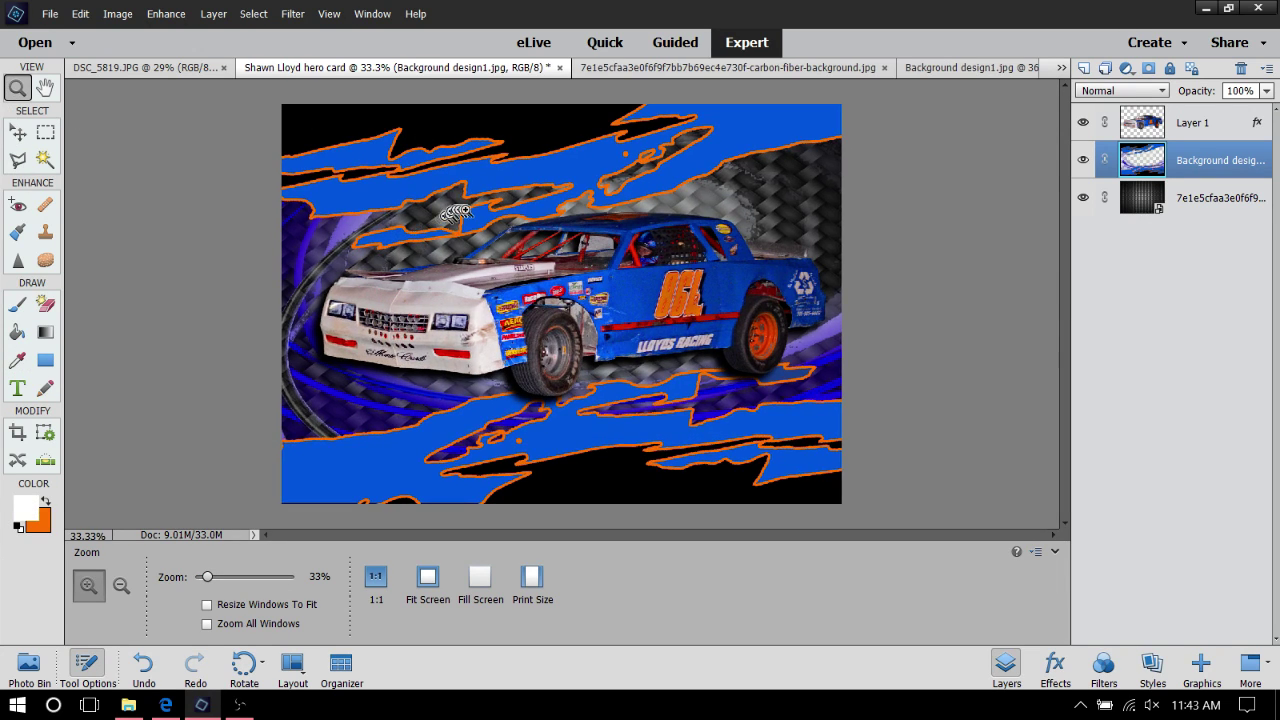
click(455, 213)
click(458, 205)
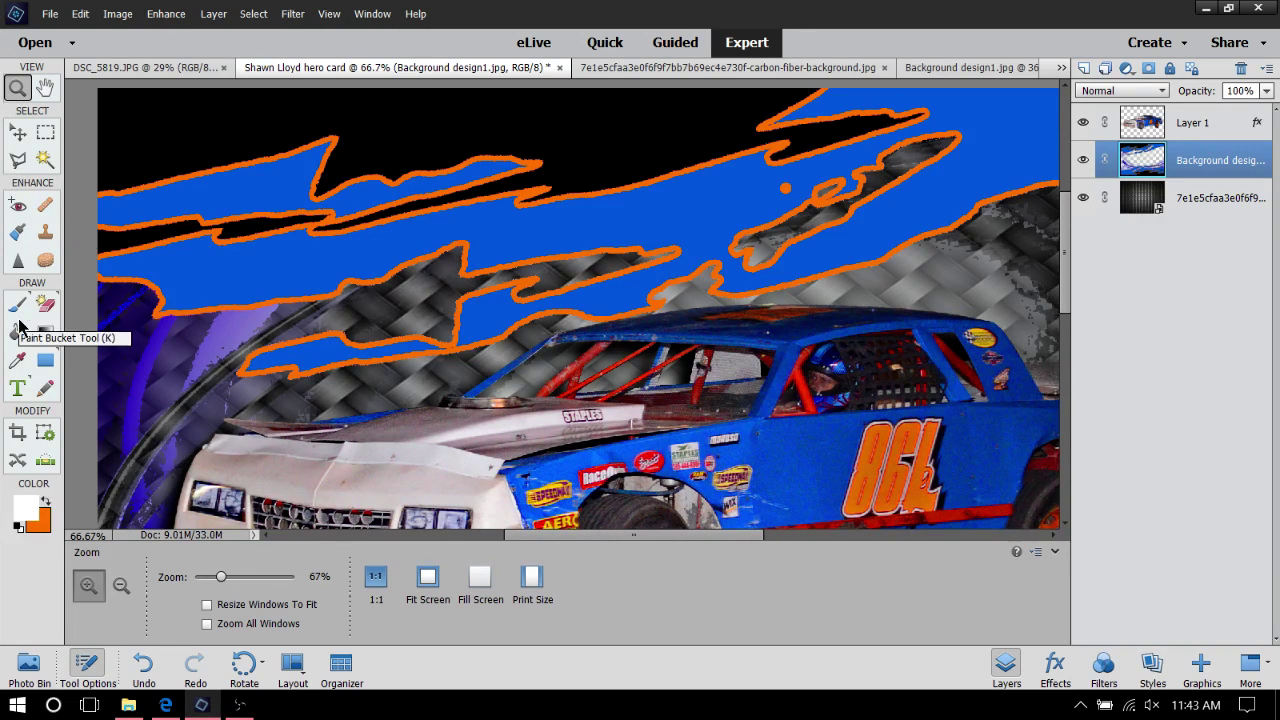
click(17, 332)
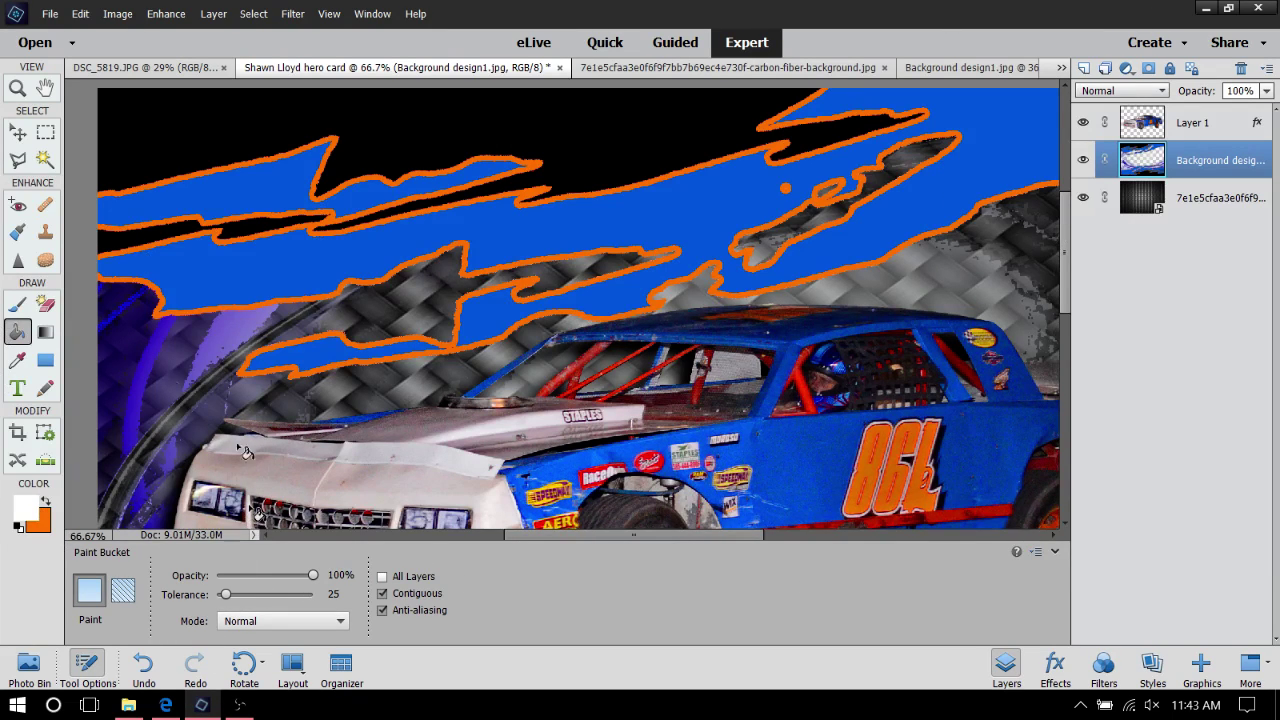
click(210, 180)
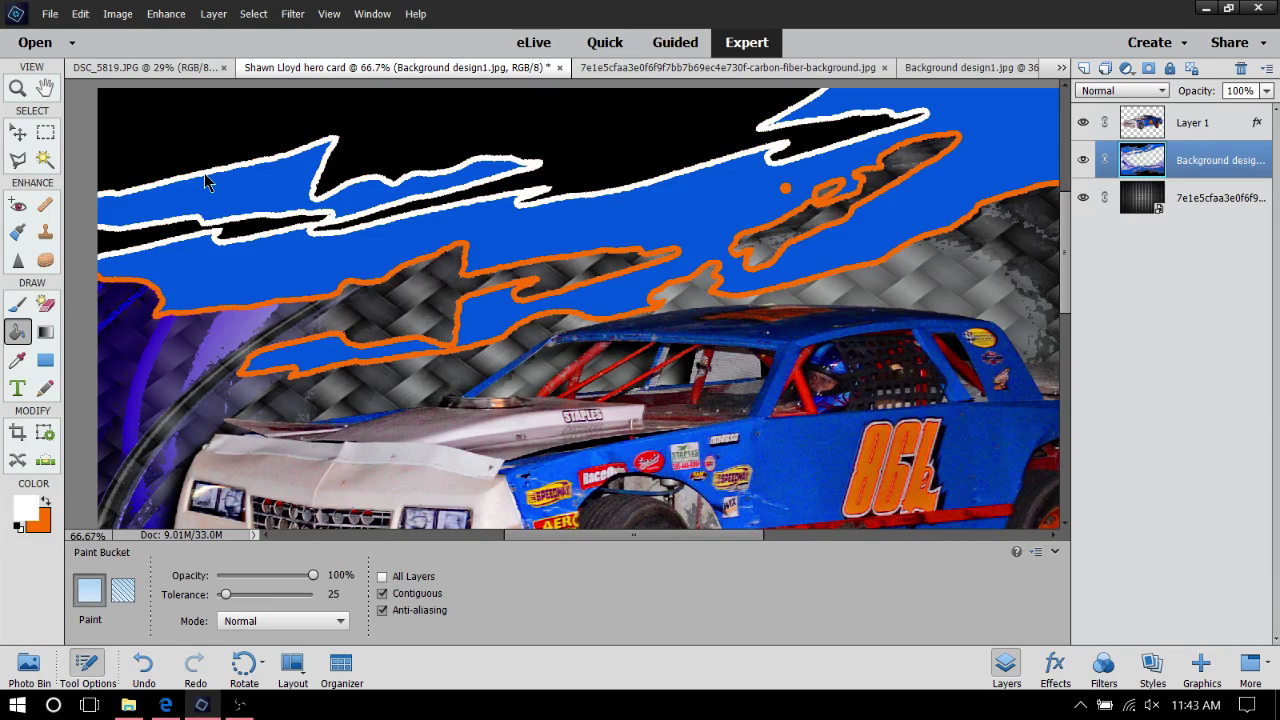
click(283, 300)
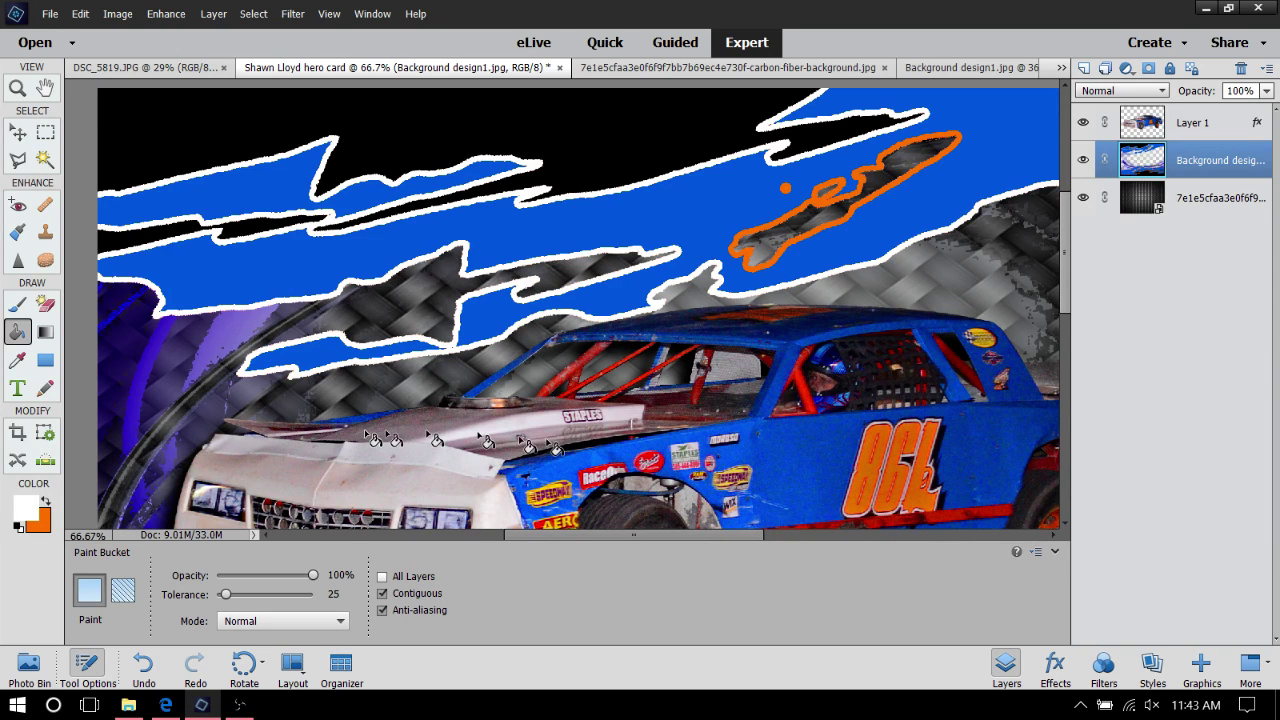
scroll(557, 449, down, 3)
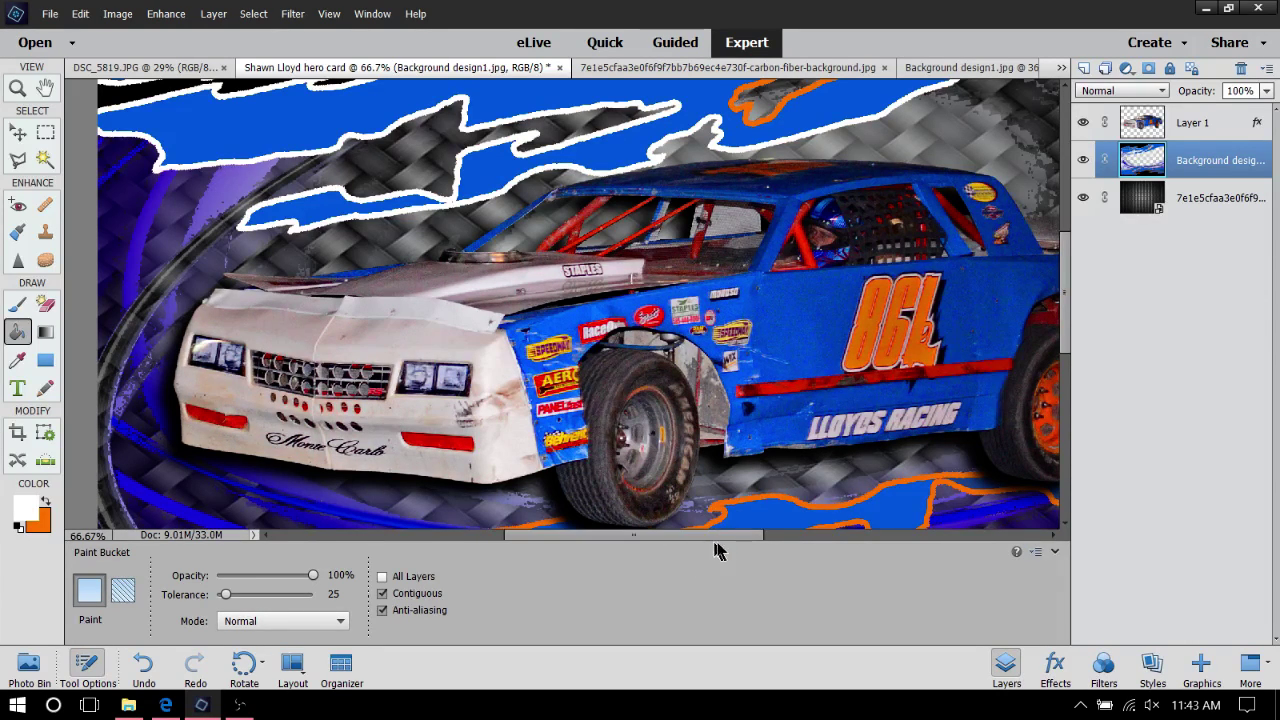
mouse_move(729, 543)
mouse_down()
mouse_move(793, 522)
mouse_move(707, 547)
mouse_up()
scroll(605, 262, up, 3)
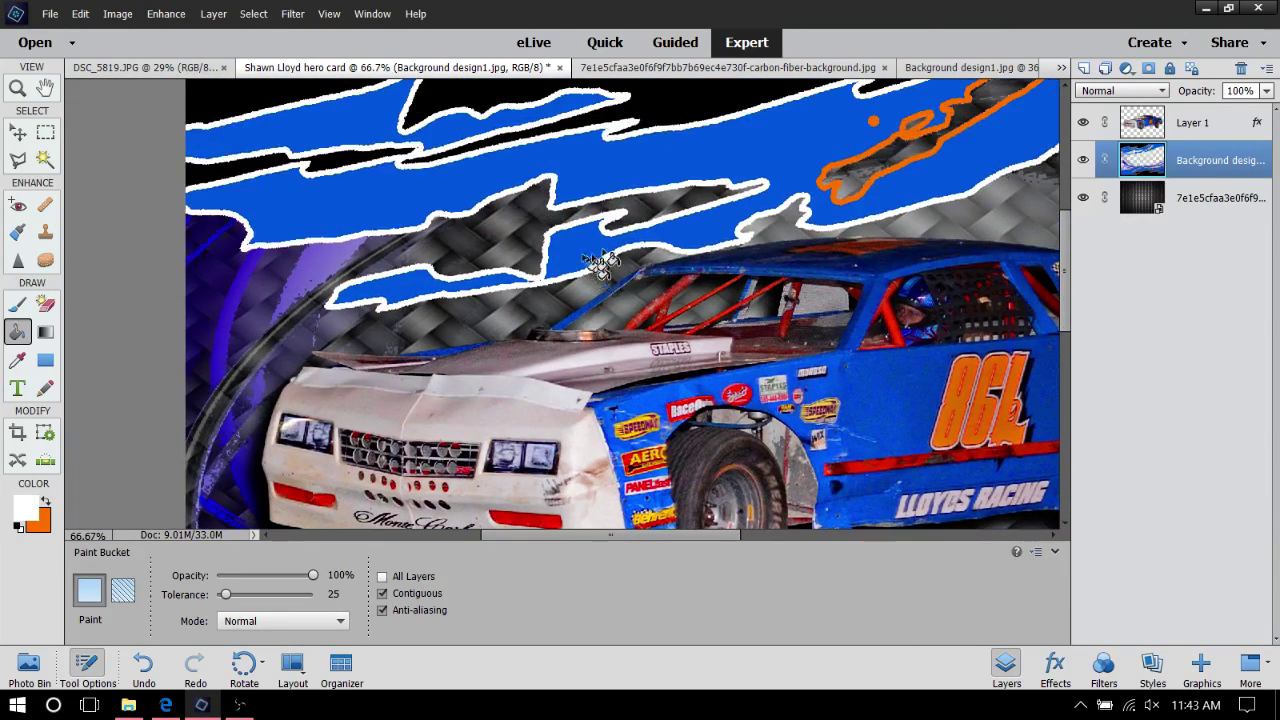
scroll(829, 194, up, 5)
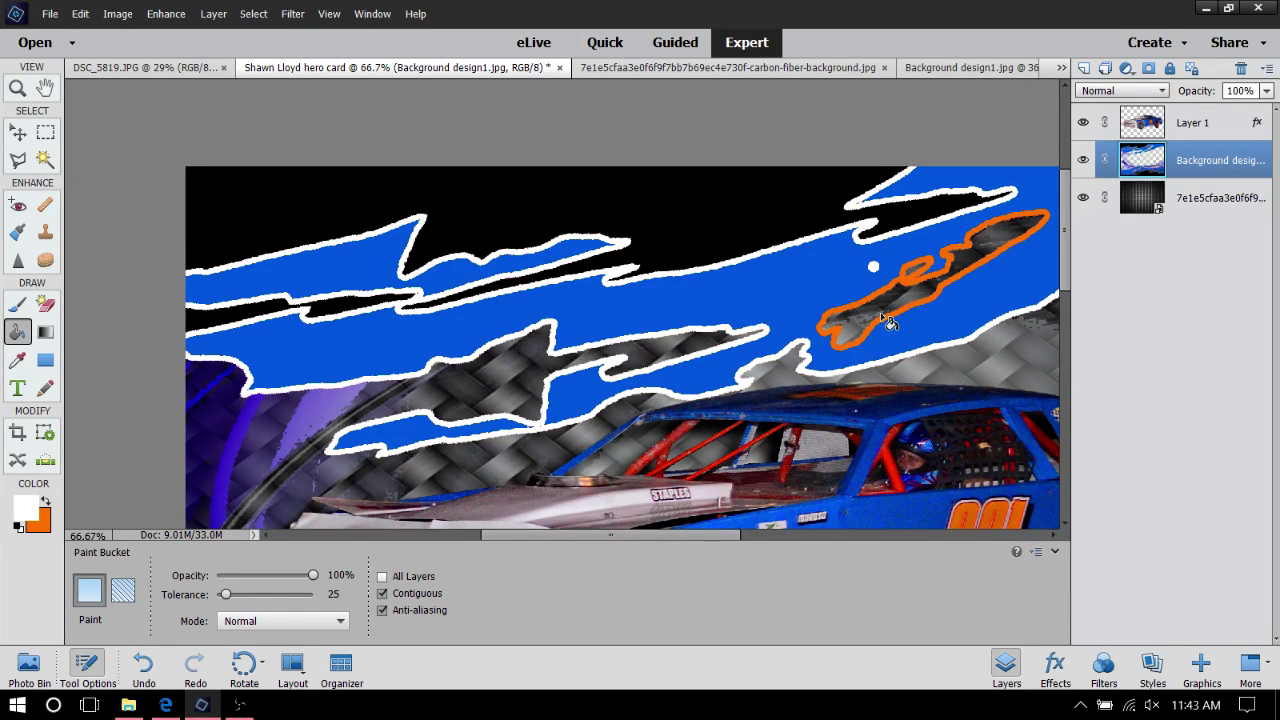
scroll(898, 322, down, 12)
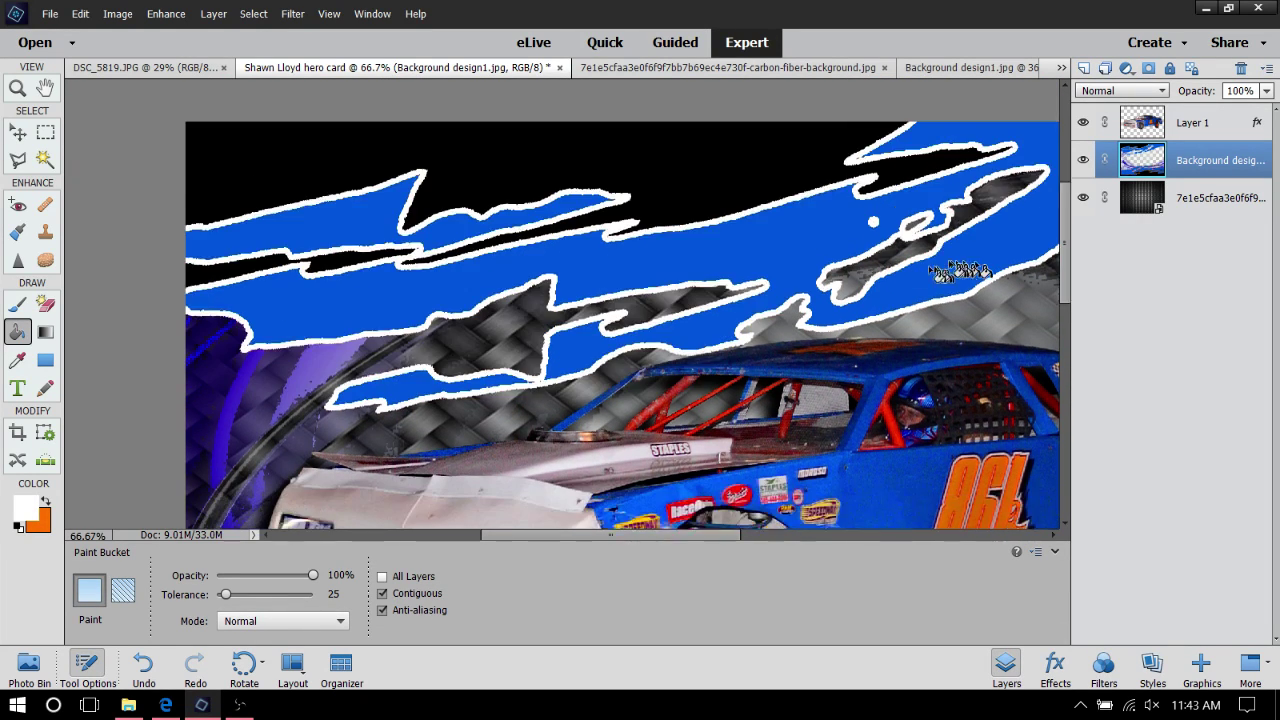
scroll(760, 345, down, 2)
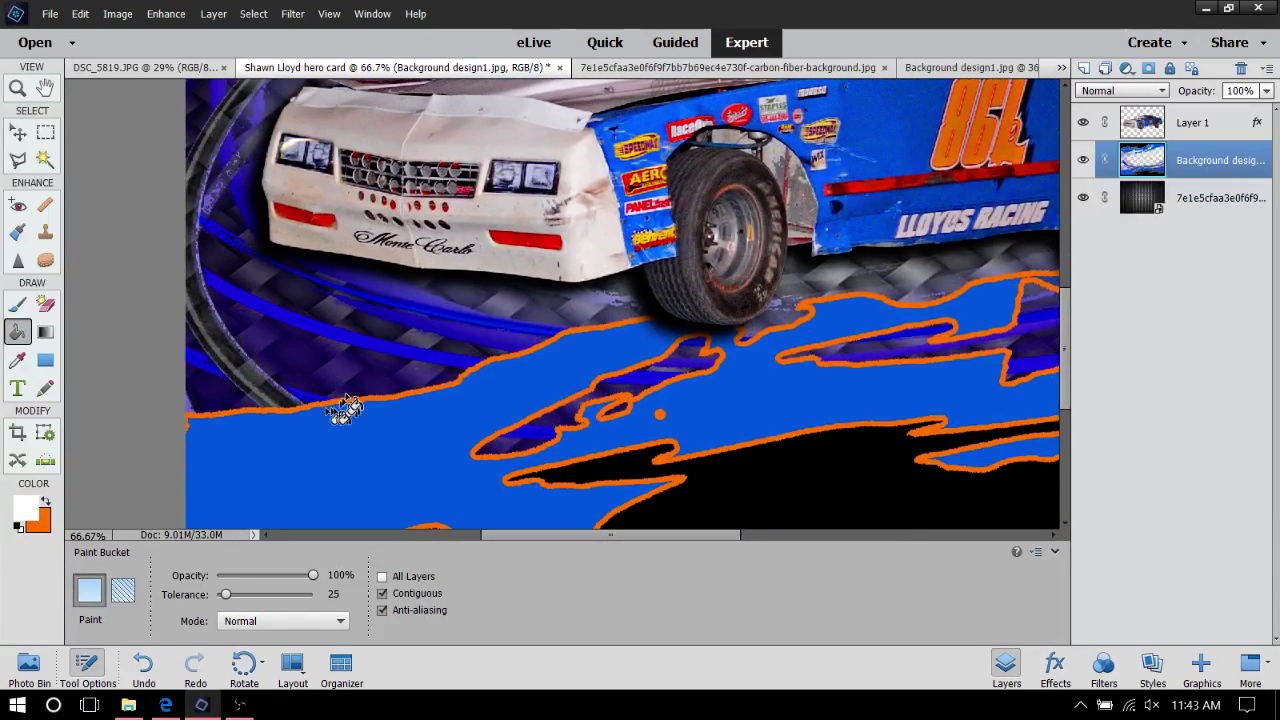
click(336, 405)
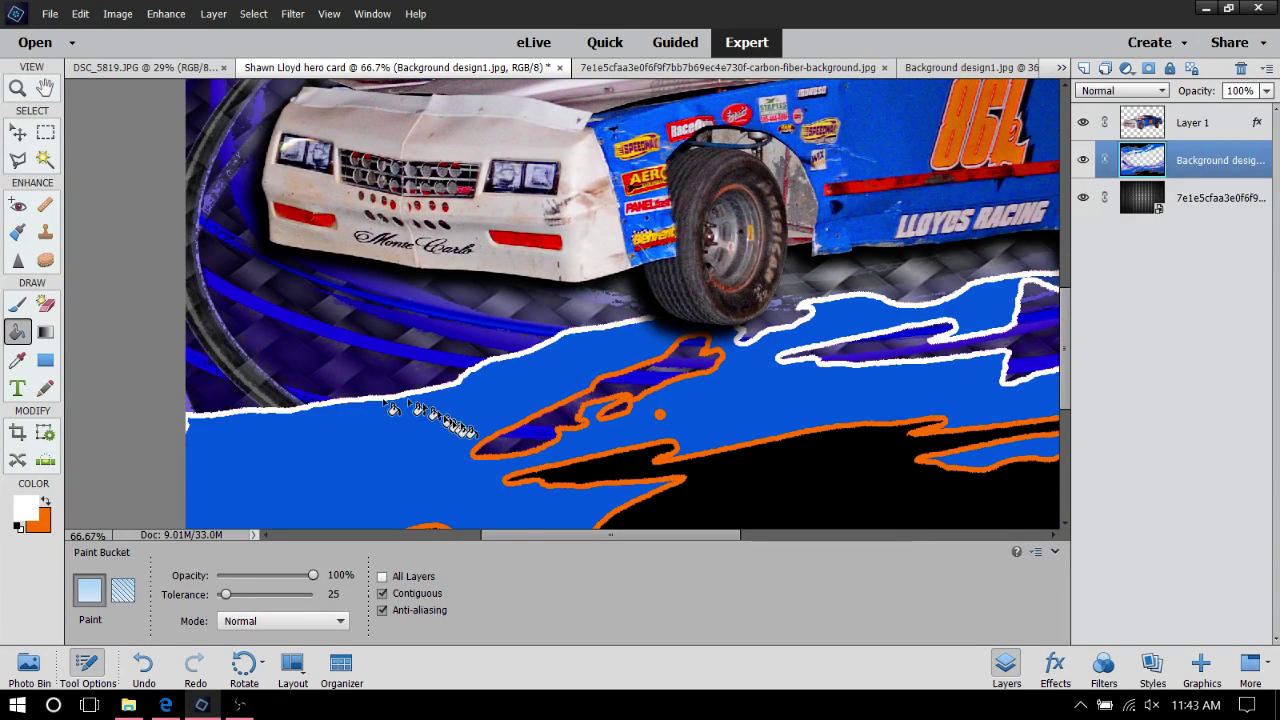
click(508, 460)
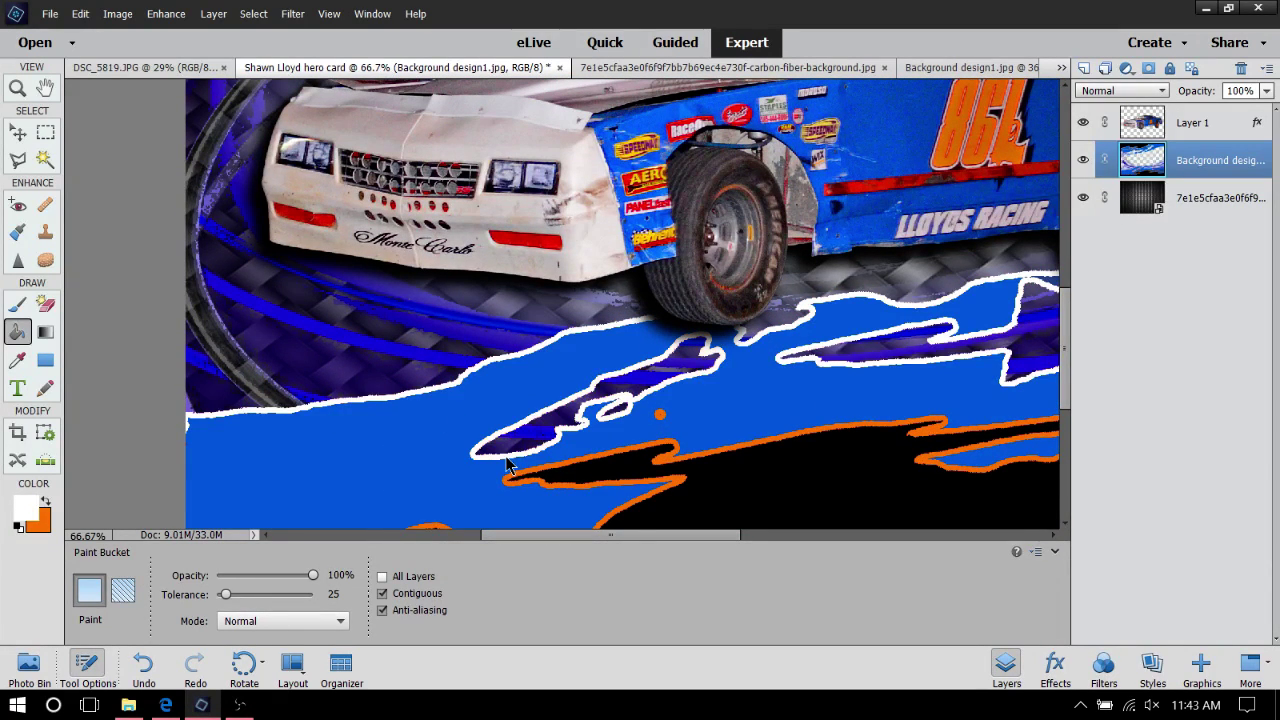
click(575, 470)
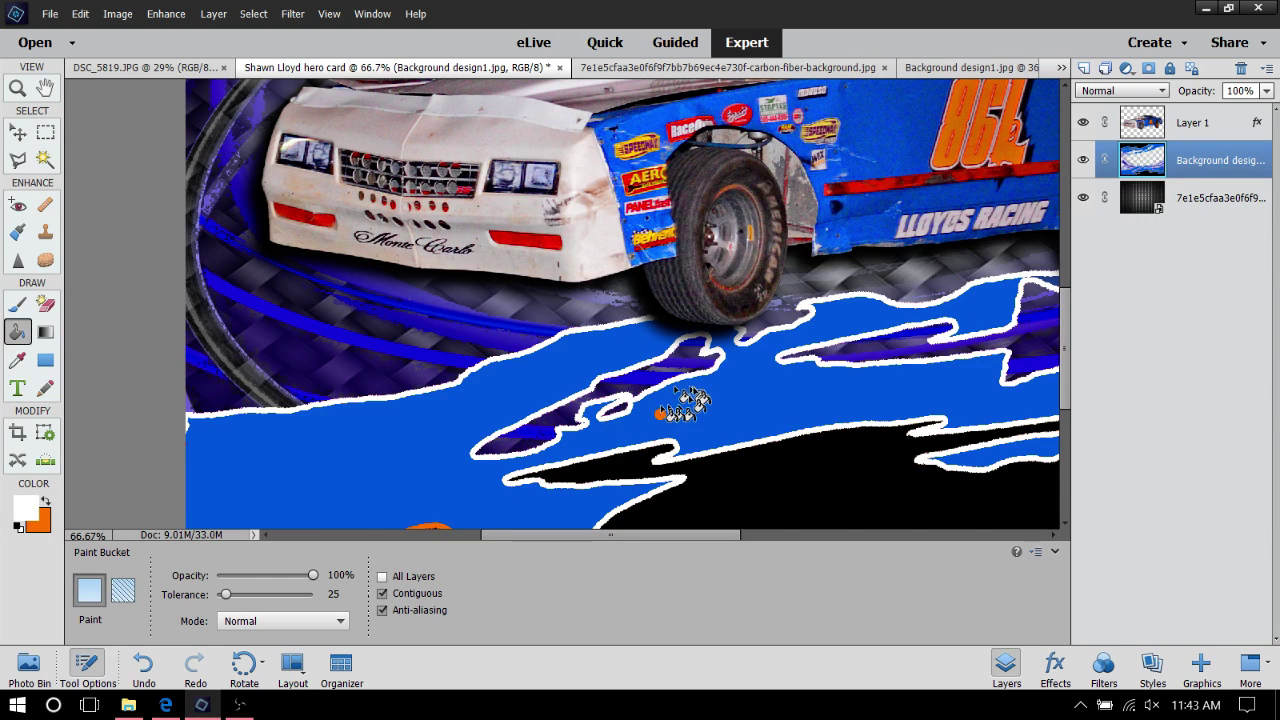
click(659, 417)
scroll(660, 410, down, 3)
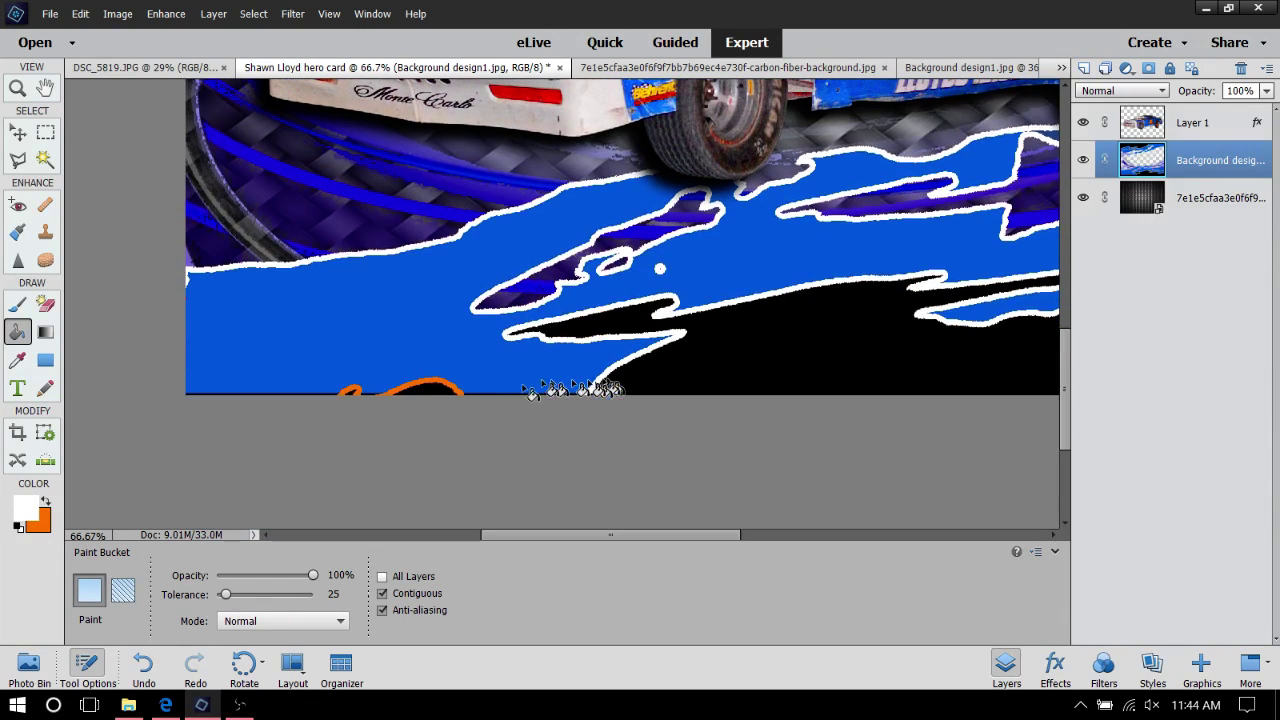
click(416, 392)
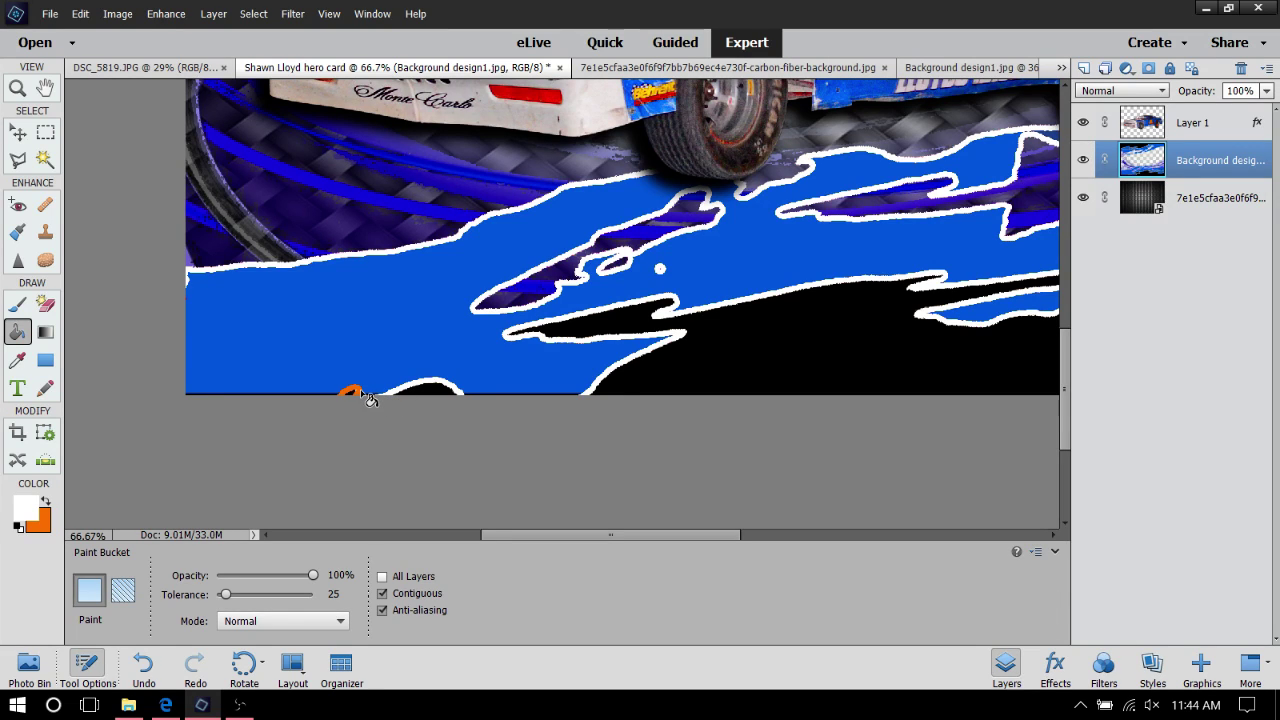
scroll(362, 398, down, 1)
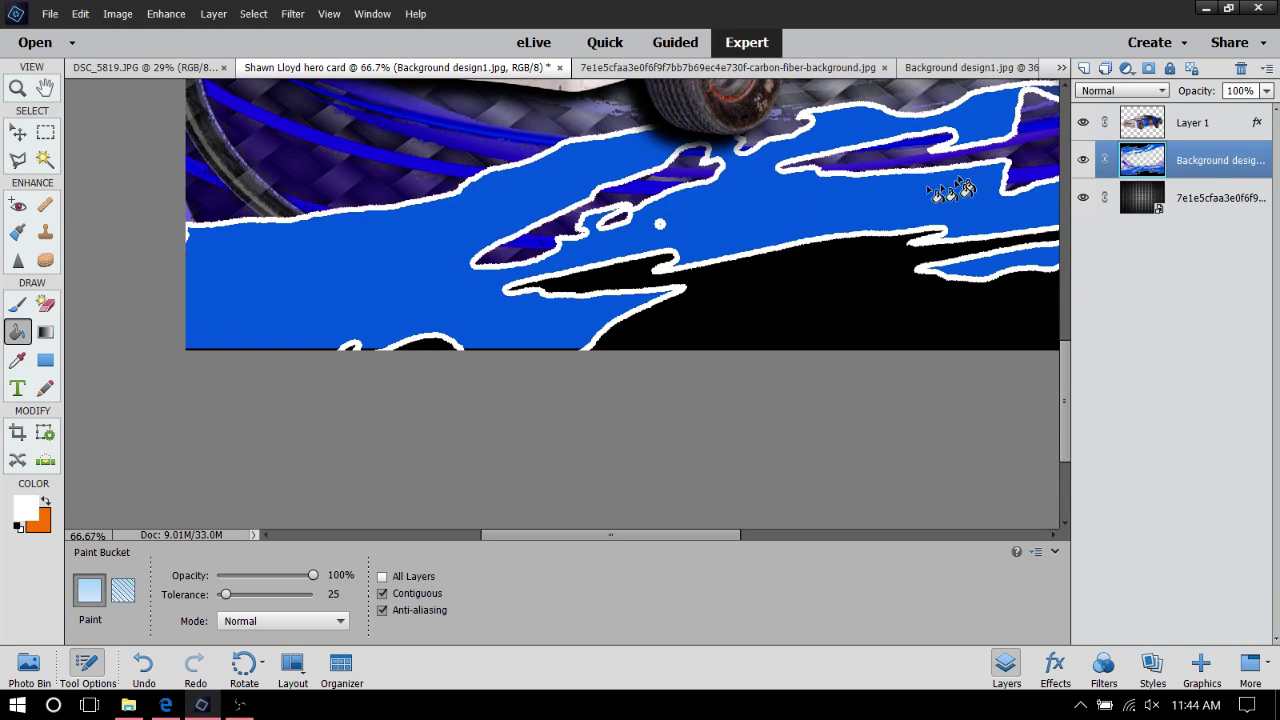
drag(560, 536, 680, 538)
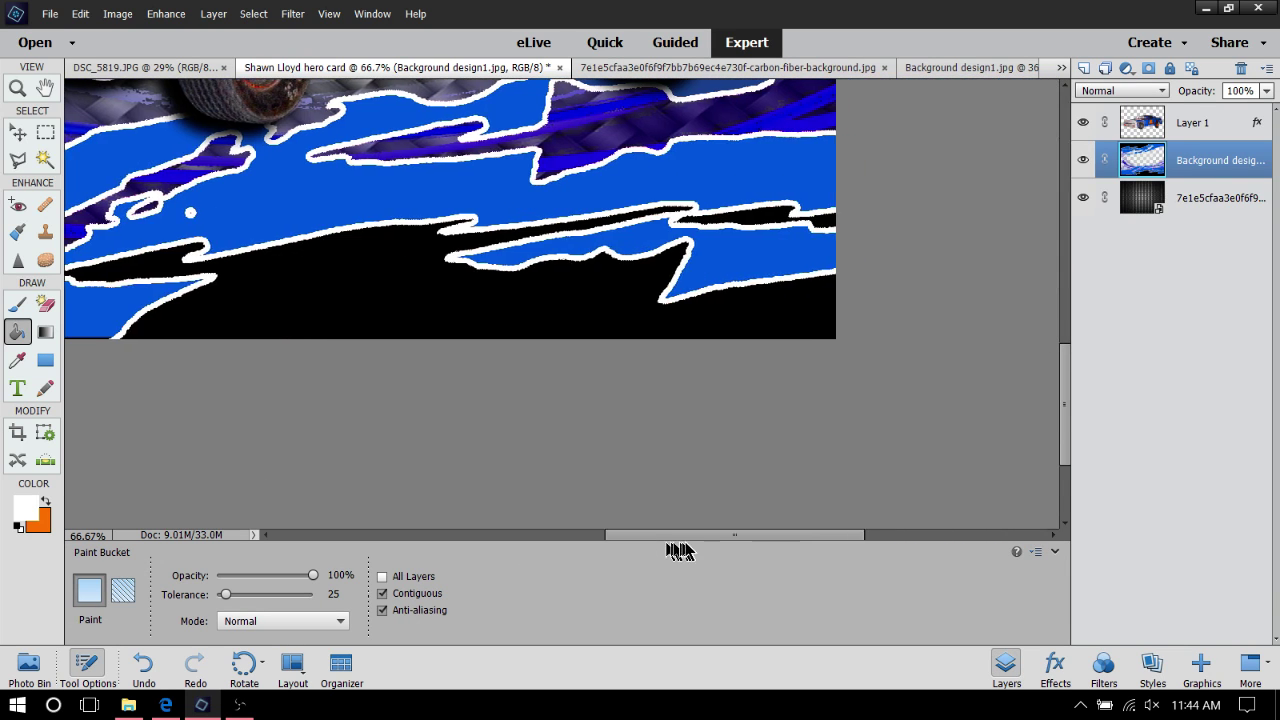
scroll(680, 429, up, 5)
scroll(698, 380, up, 5)
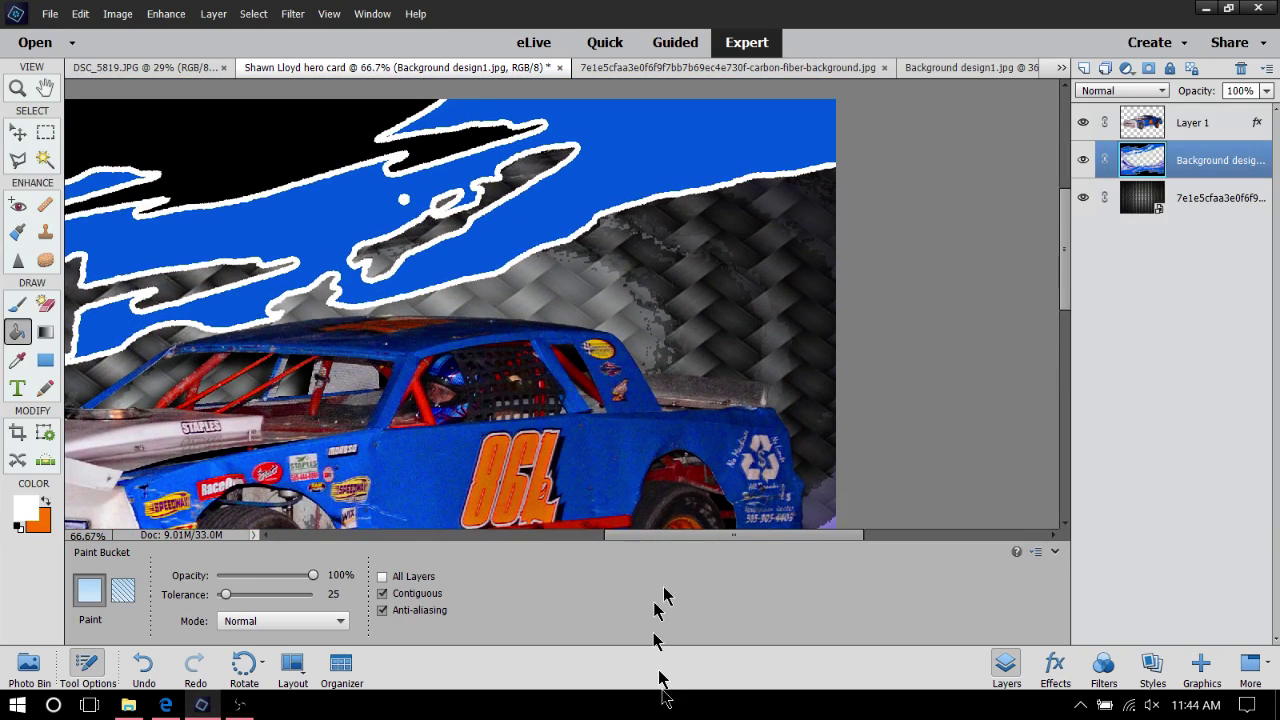
drag(785, 536, 734, 551)
scroll(680, 255, down, 5)
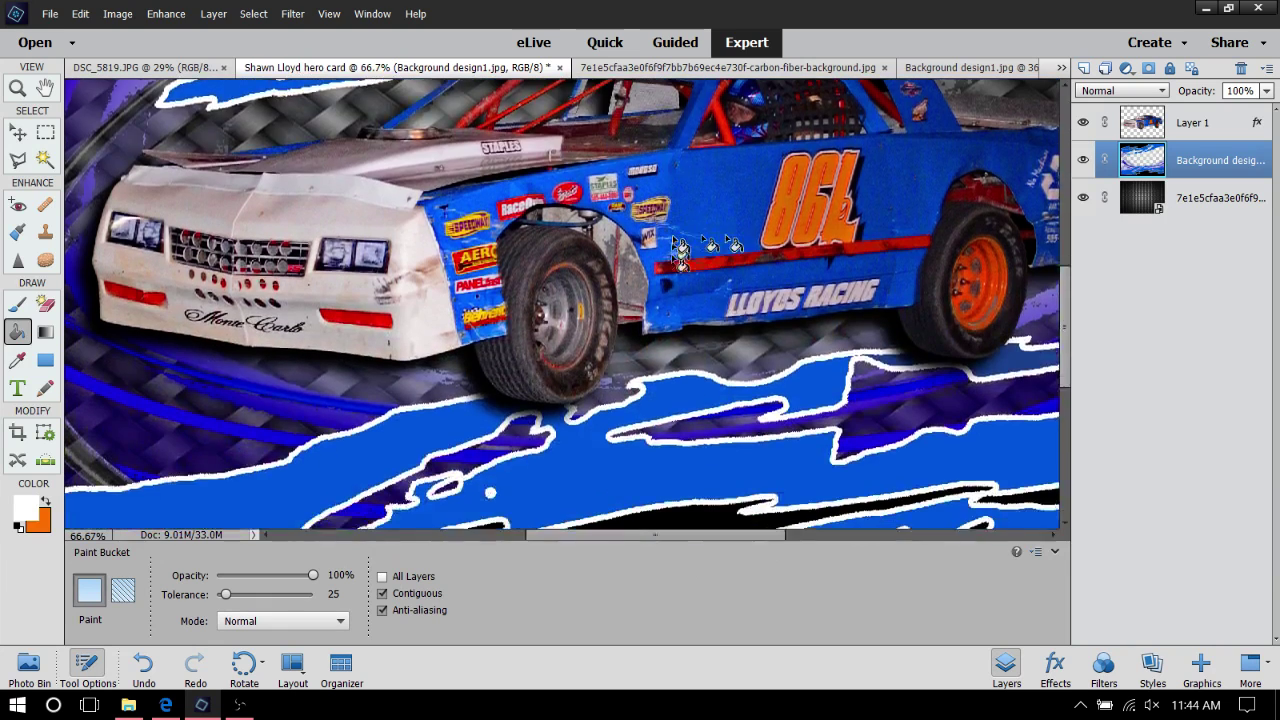
scroll(680, 252, down, 2)
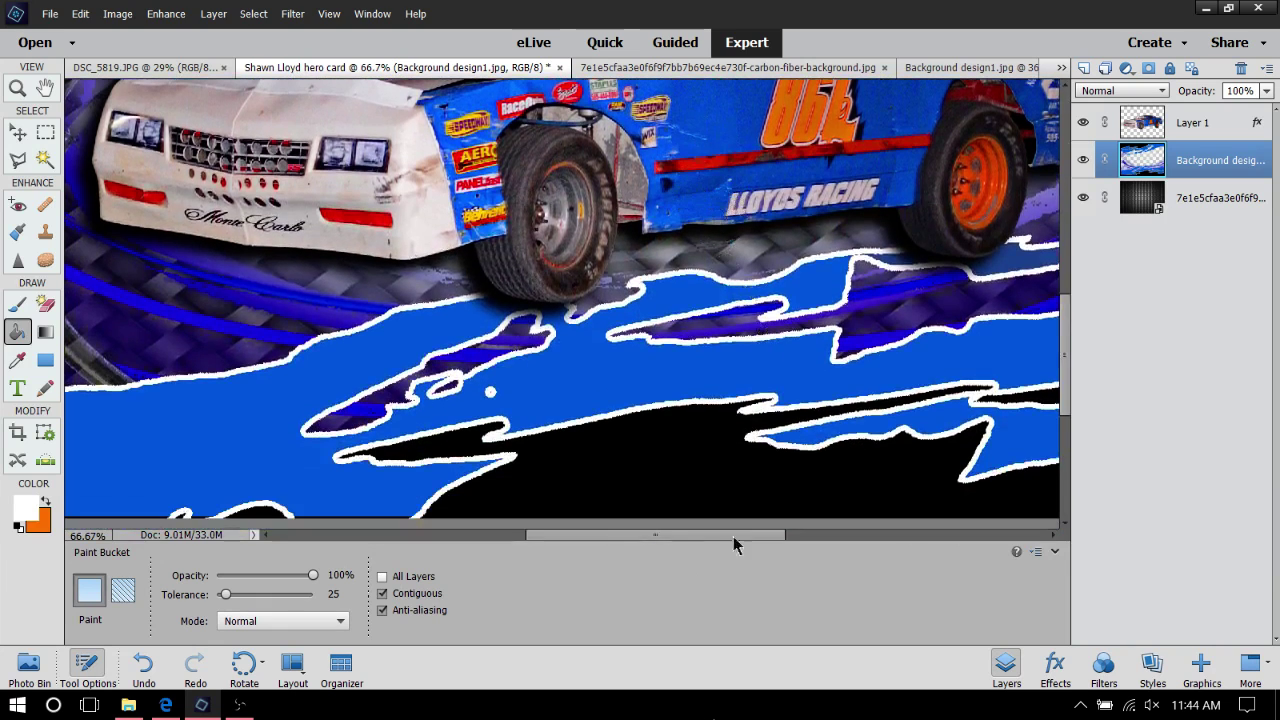
Swap colours so orange is the foreground, confirming its value in the Color Picker
click(44, 506)
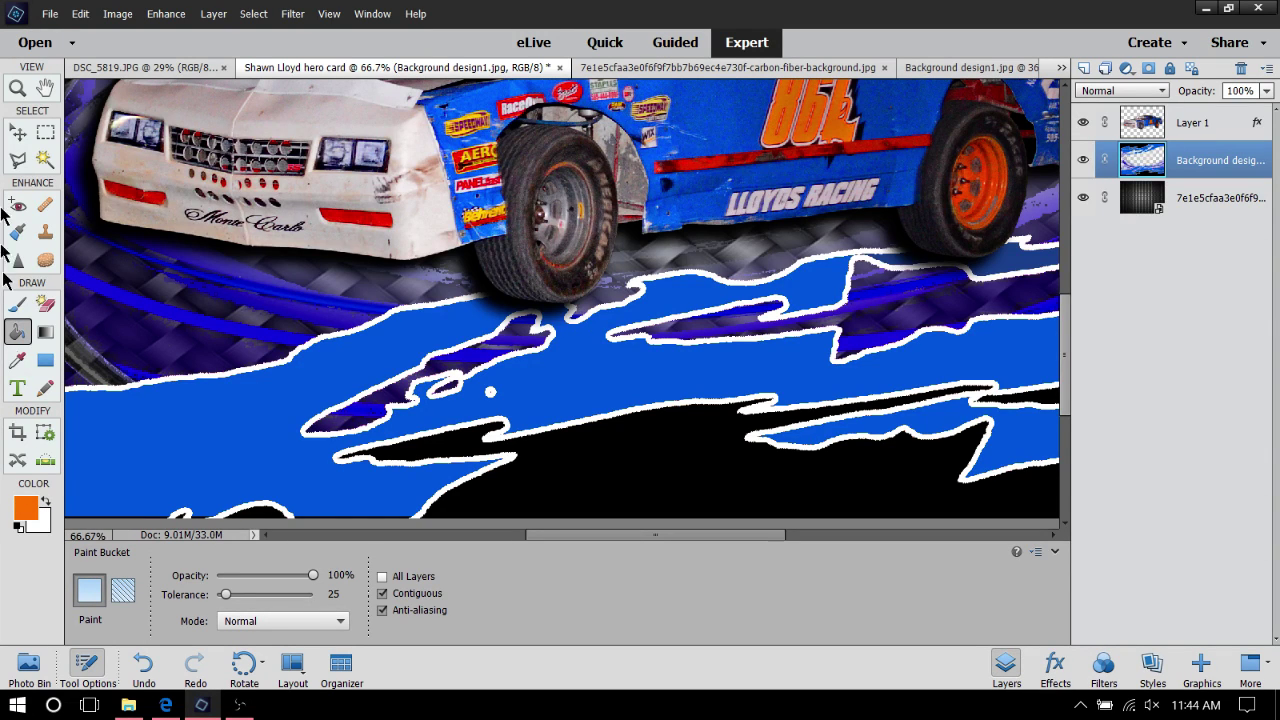
click(28, 507)
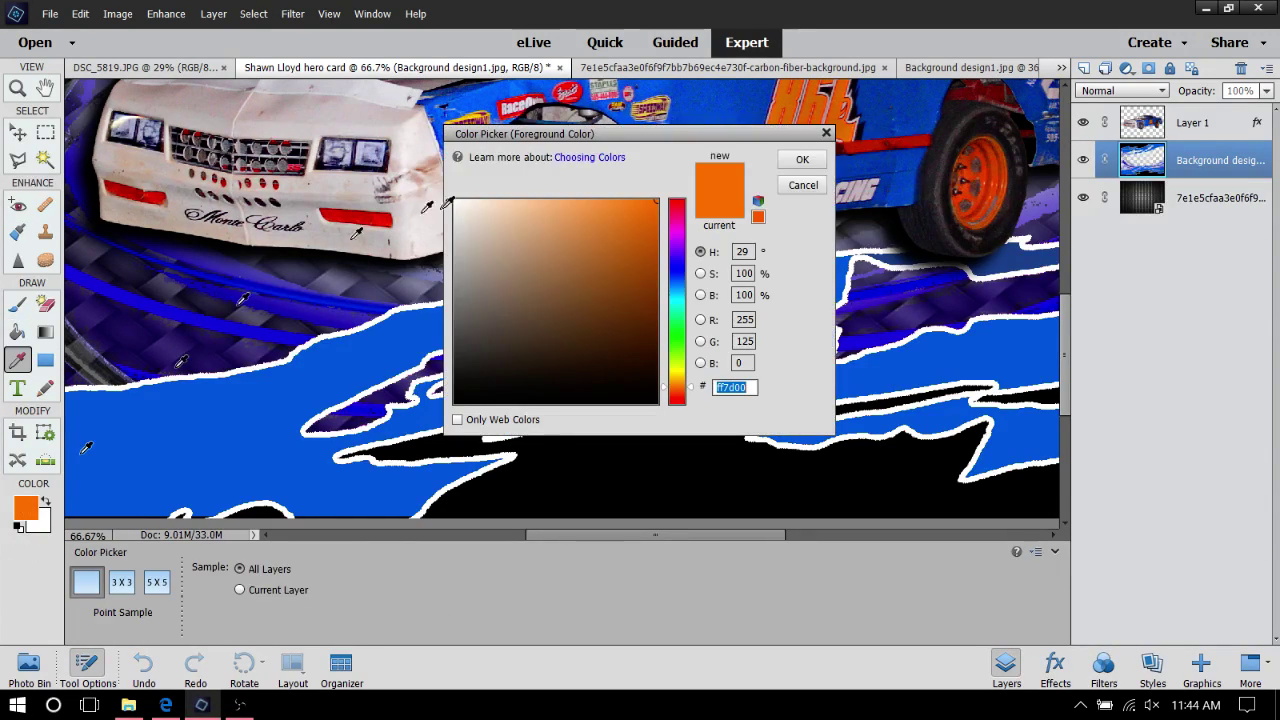
click(805, 161)
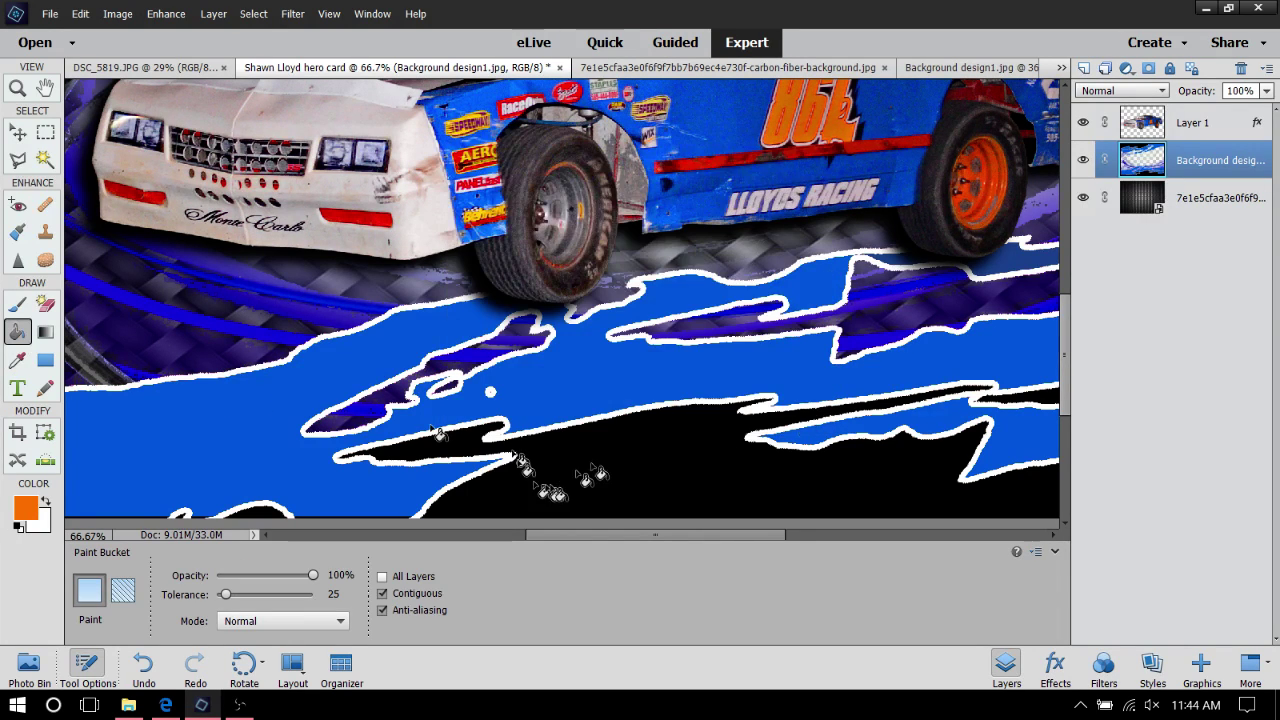
Fill the black bottom shape, top band and leftover black stripe with orange
click(677, 494)
scroll(677, 494, down, 2)
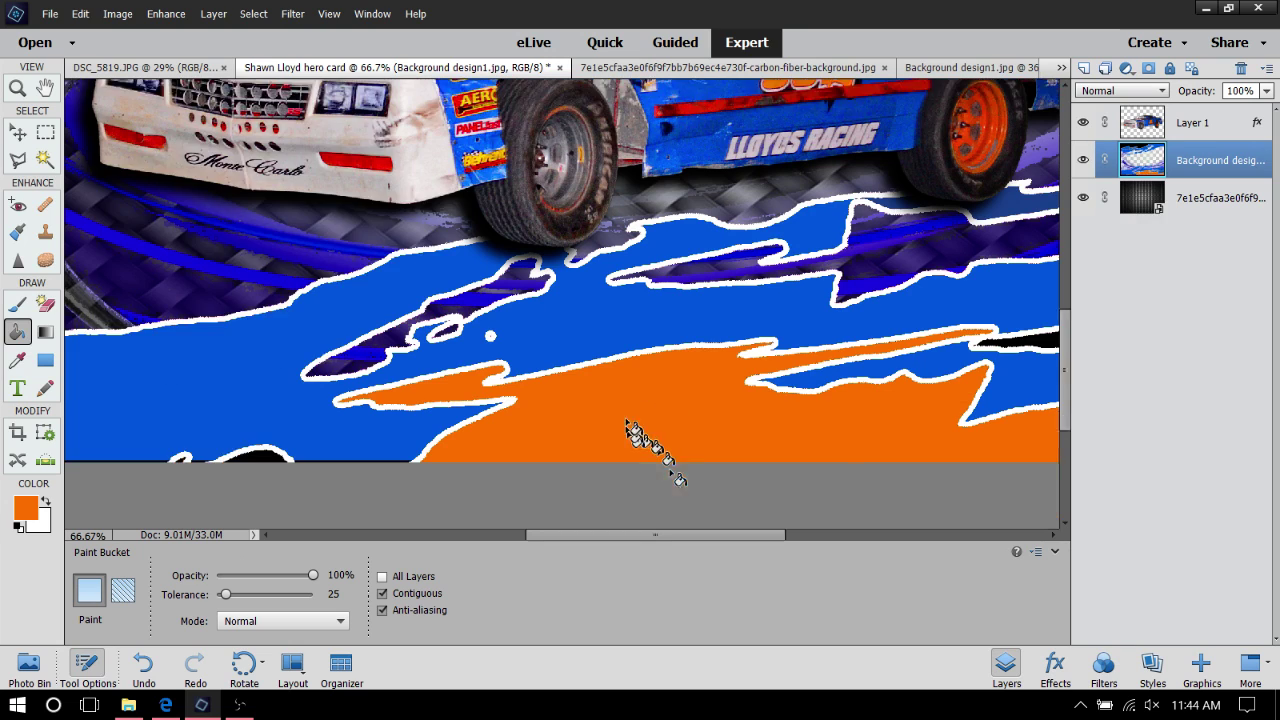
scroll(626, 425, down, 1)
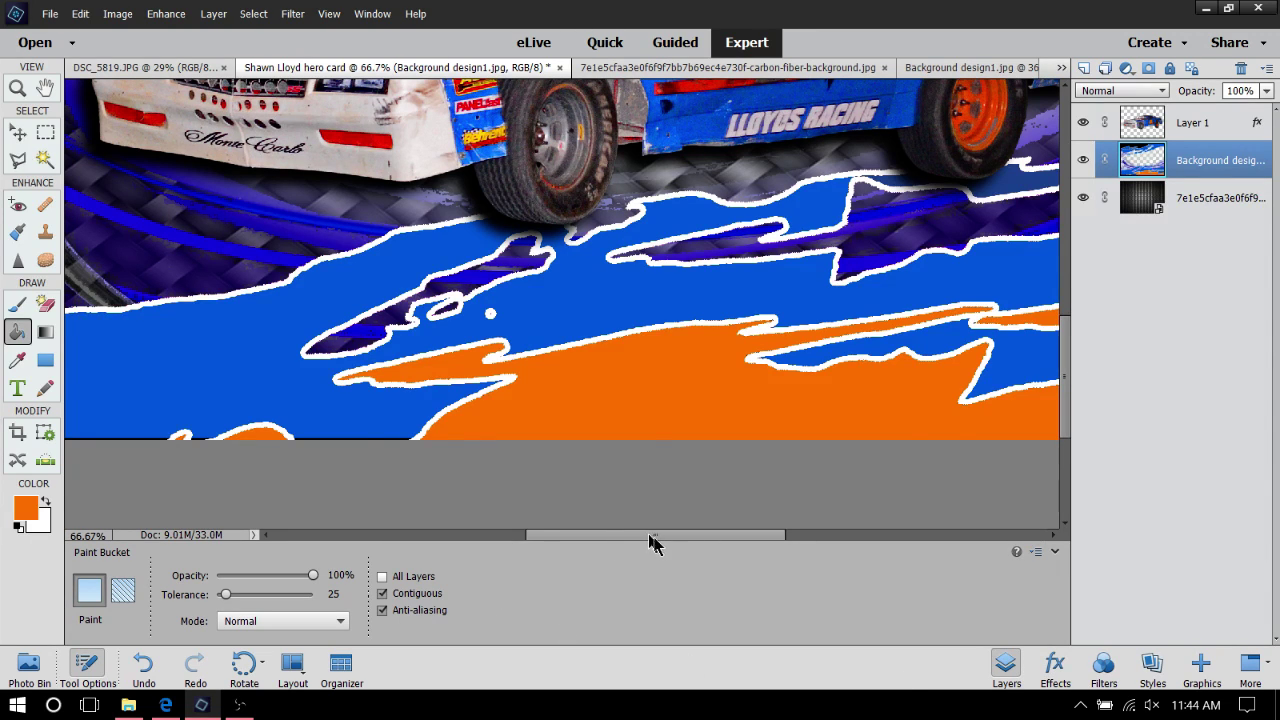
drag(650, 541, 686, 563)
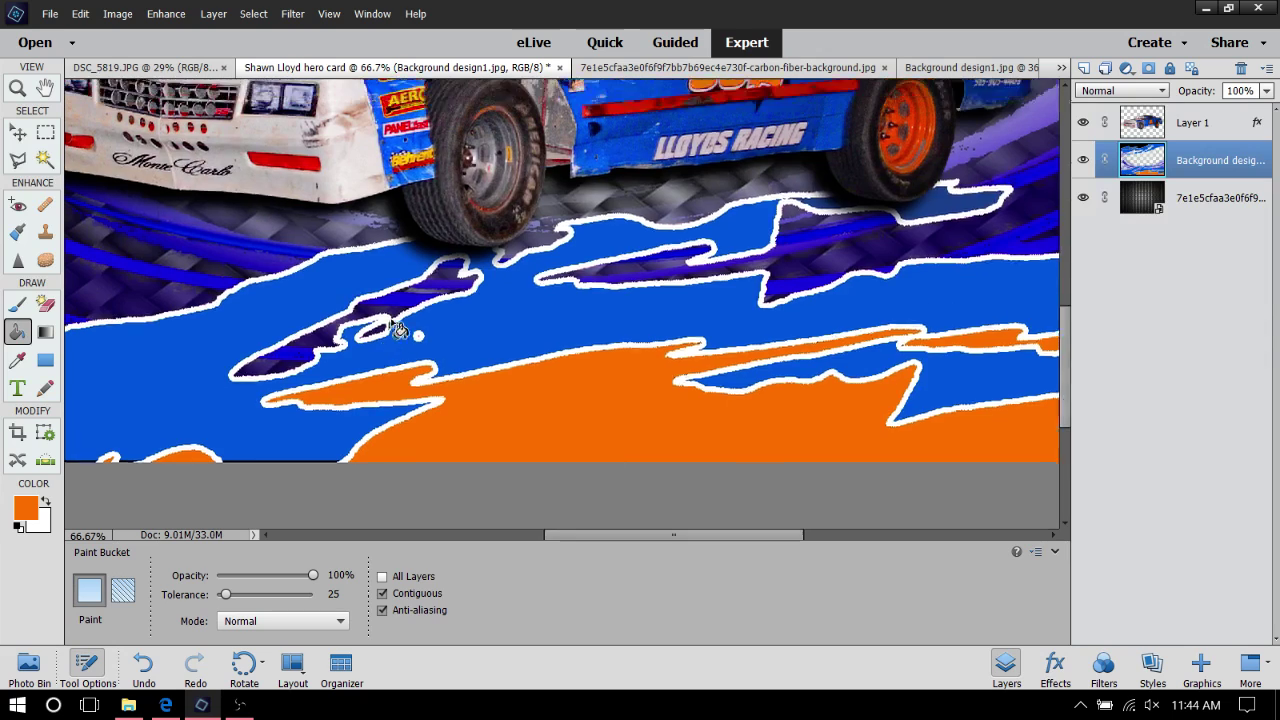
scroll(400, 330, up, 10)
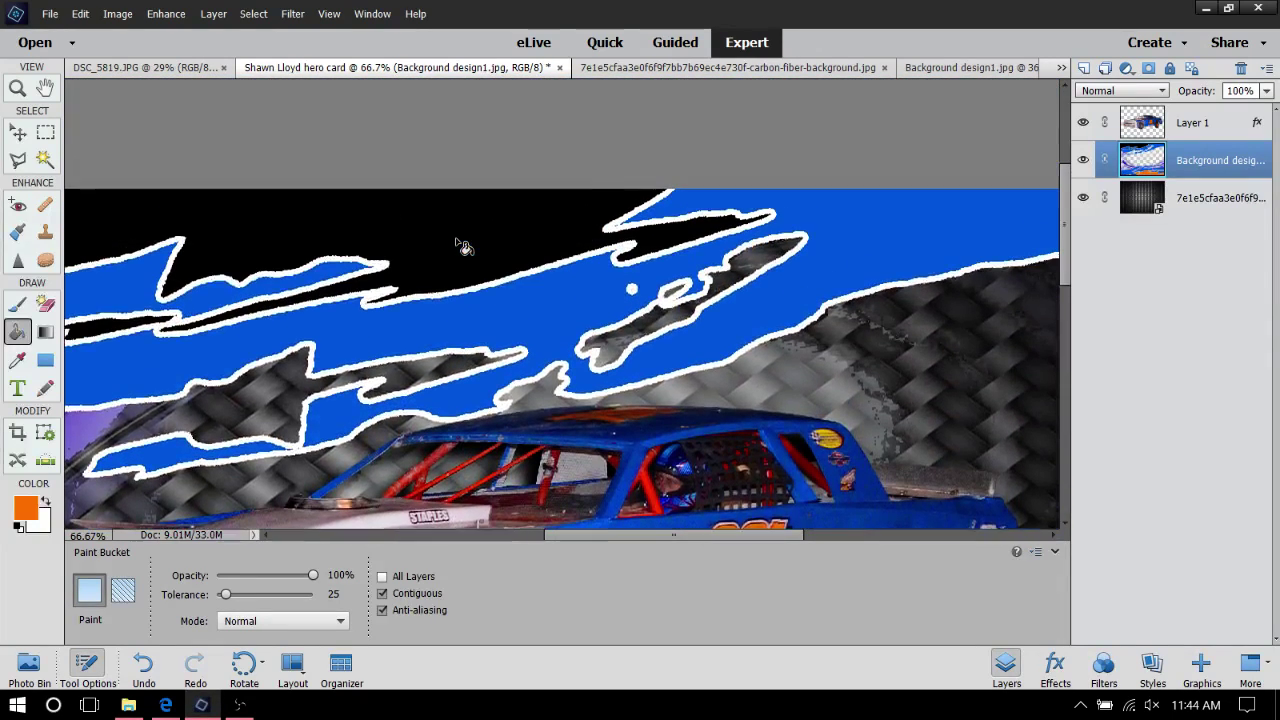
scroll(463, 246, up, 1)
click(458, 242)
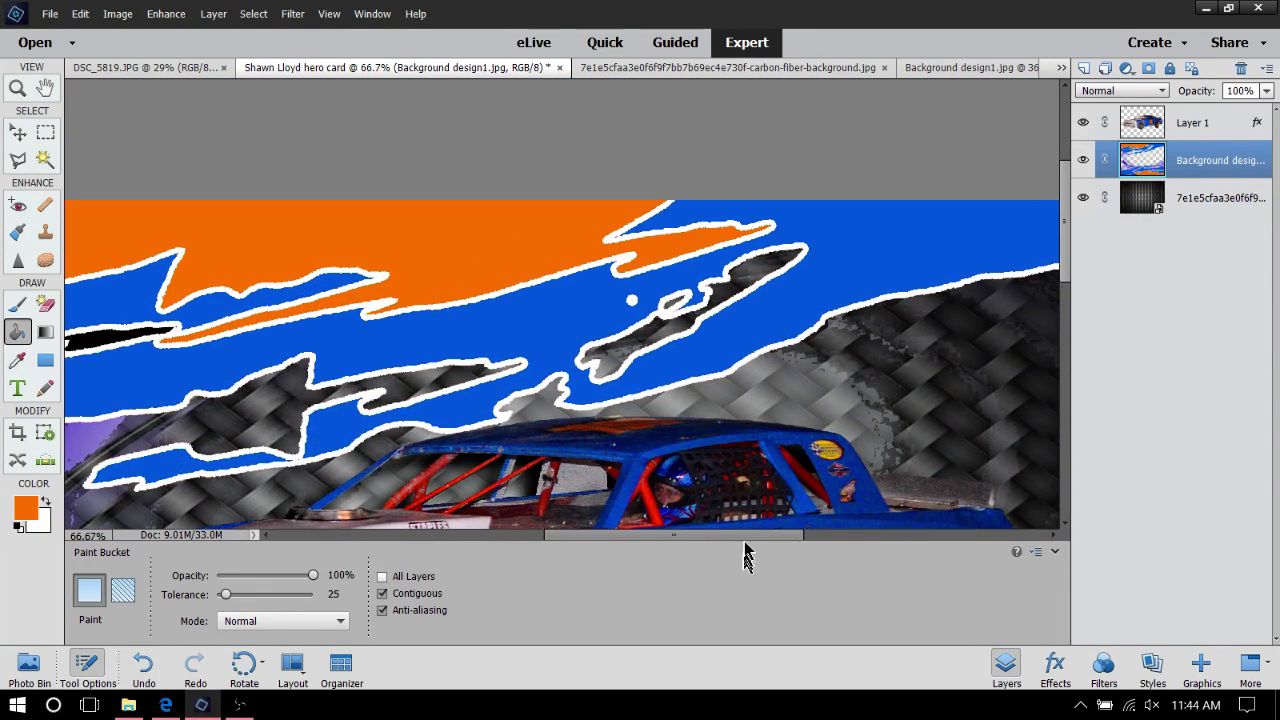
drag(692, 537, 584, 544)
click(422, 348)
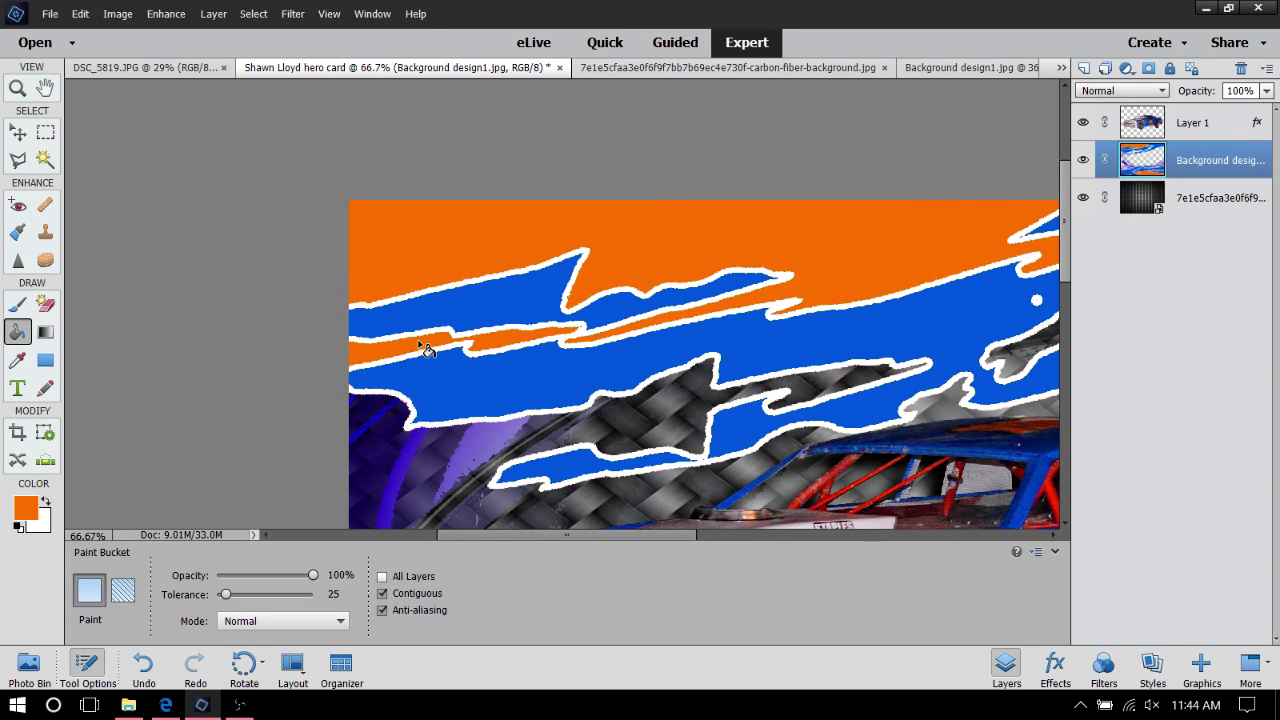
scroll(914, 263, down, 4)
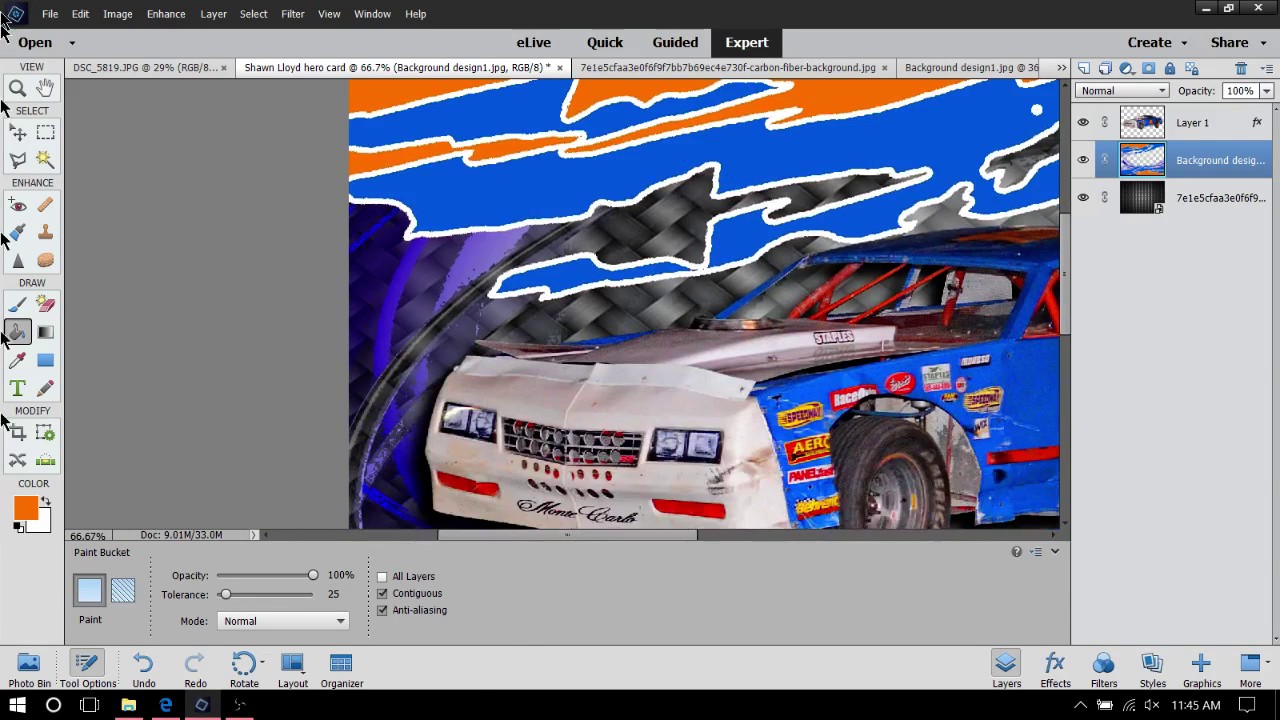
click(18, 88)
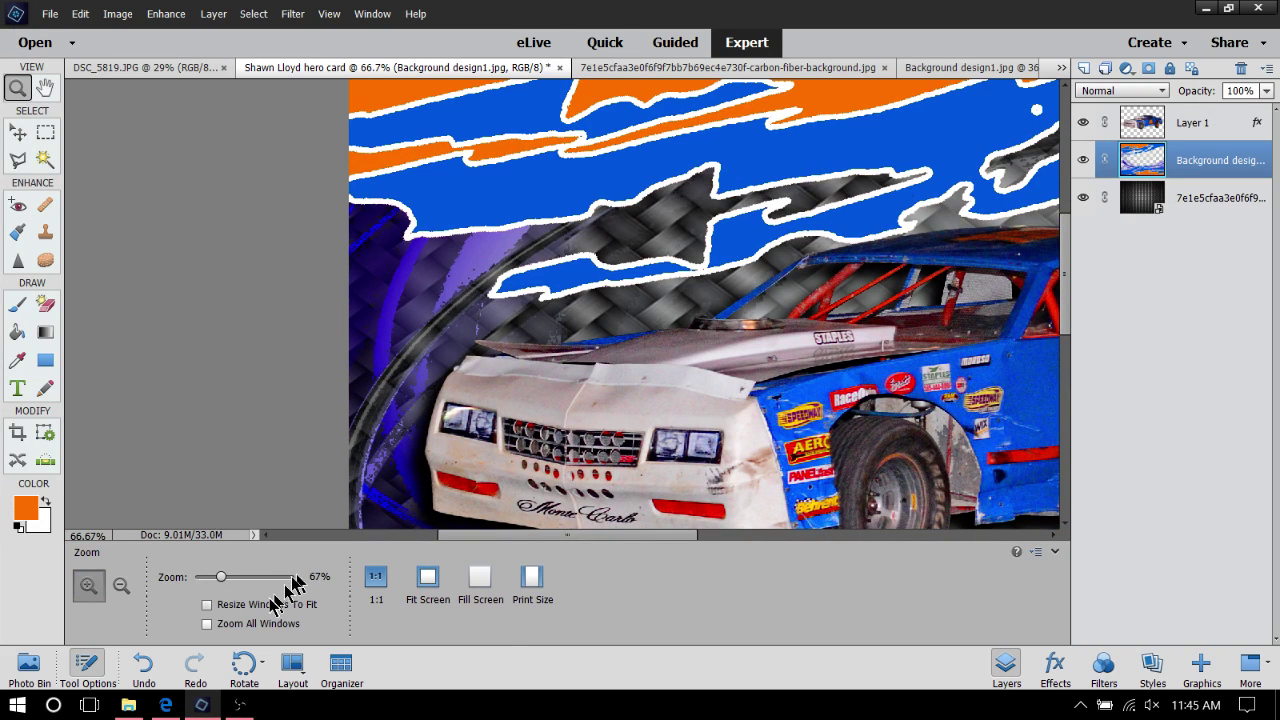
Zoom out to 31% and show thumbnails of all open files in the Photo Bin
drag(222, 580, 205, 580)
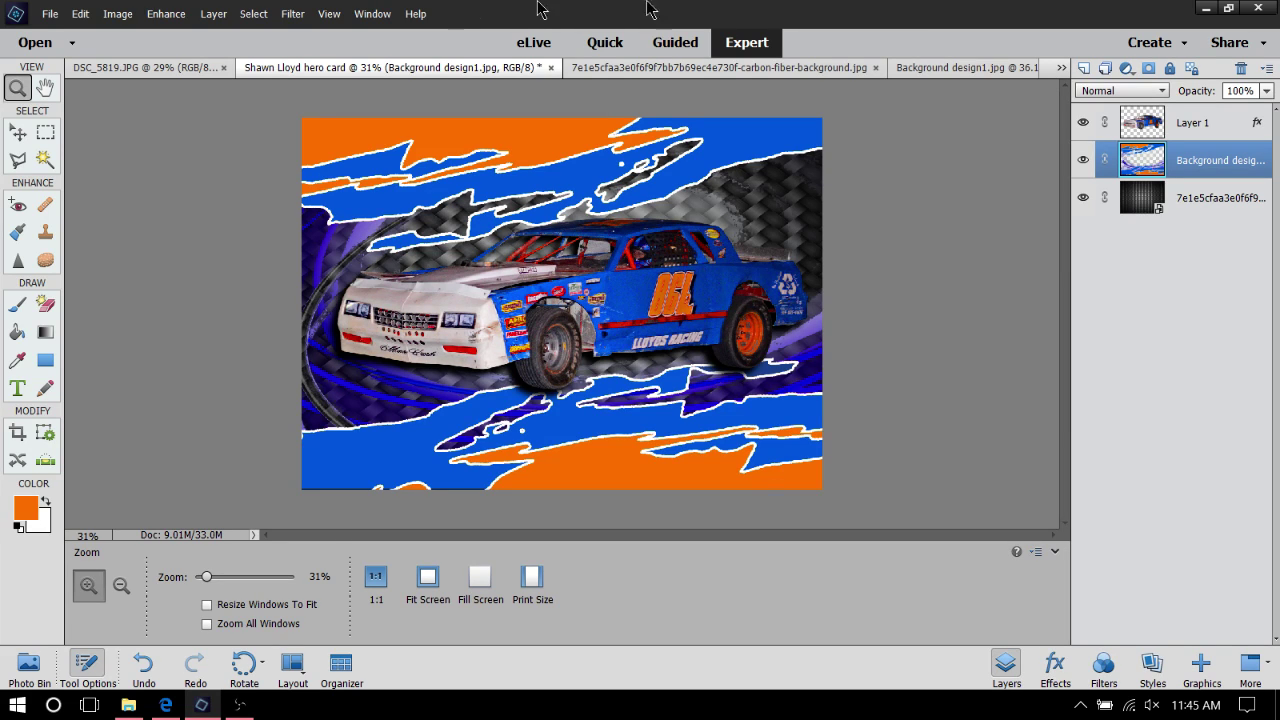
click(32, 665)
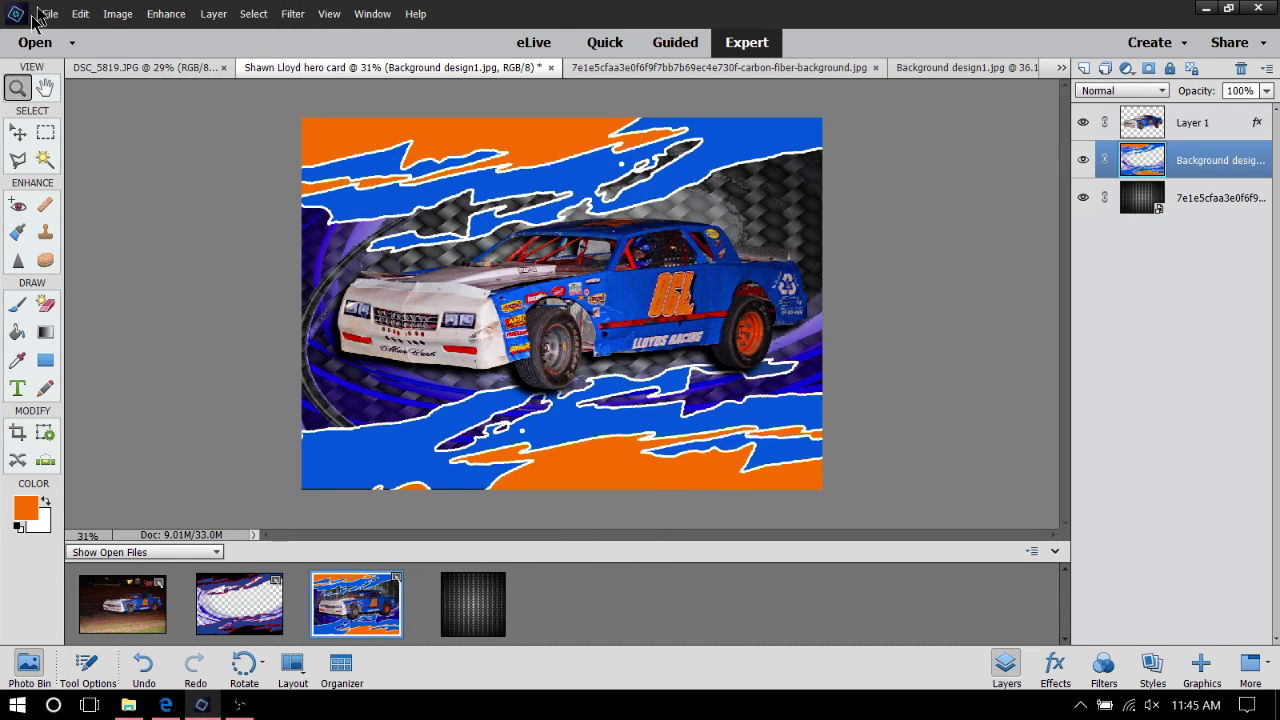
Open the checkered-flag racing banner image and drag it into the hero card
click(40, 14)
click(76, 48)
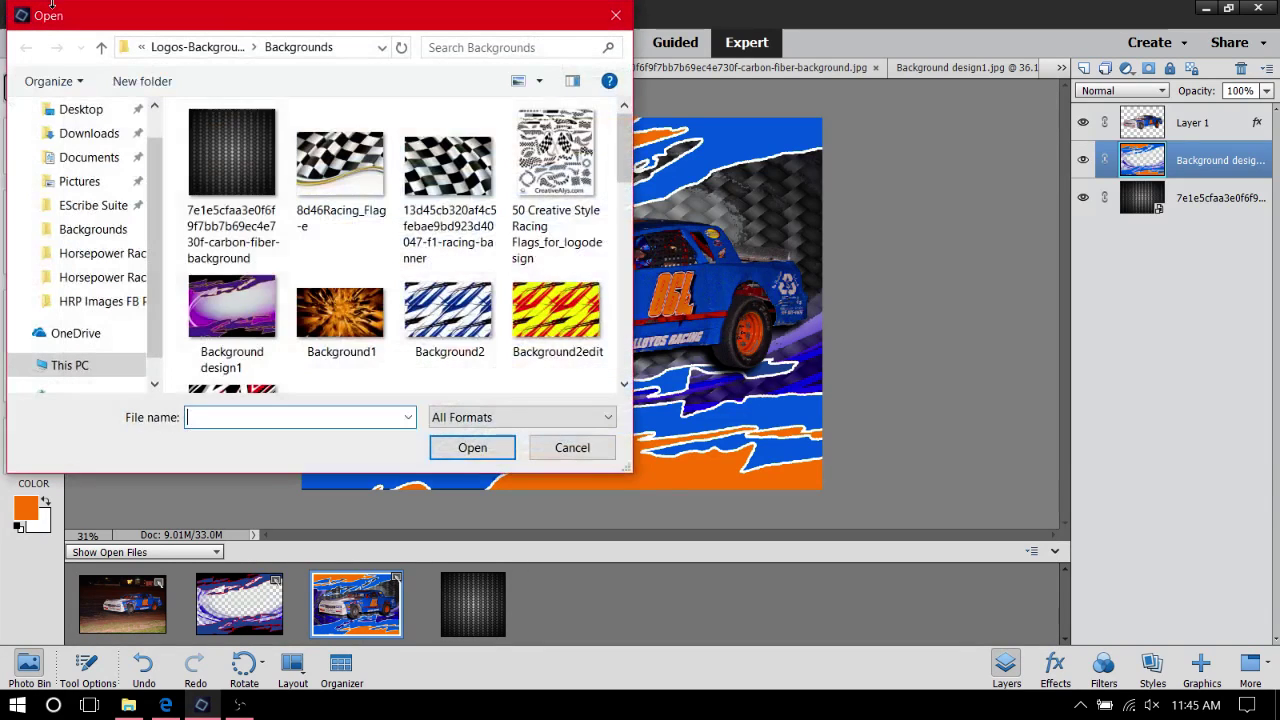
click(447, 165)
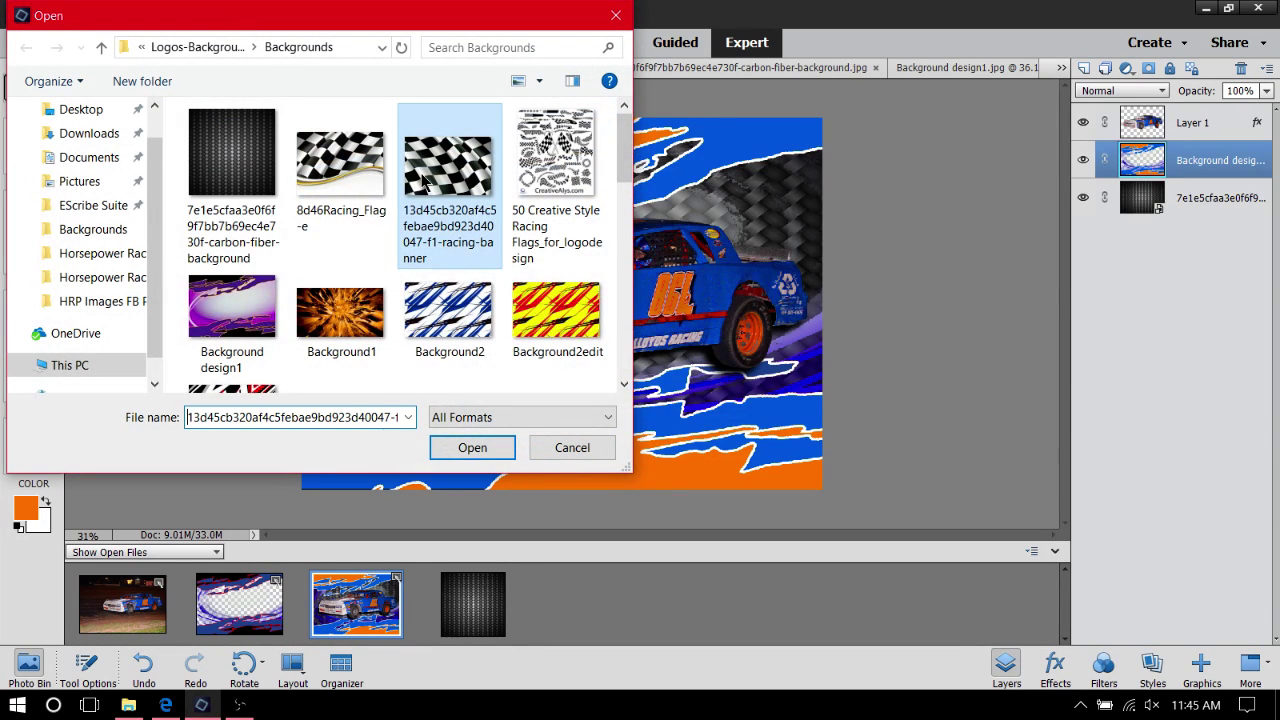
click(465, 450)
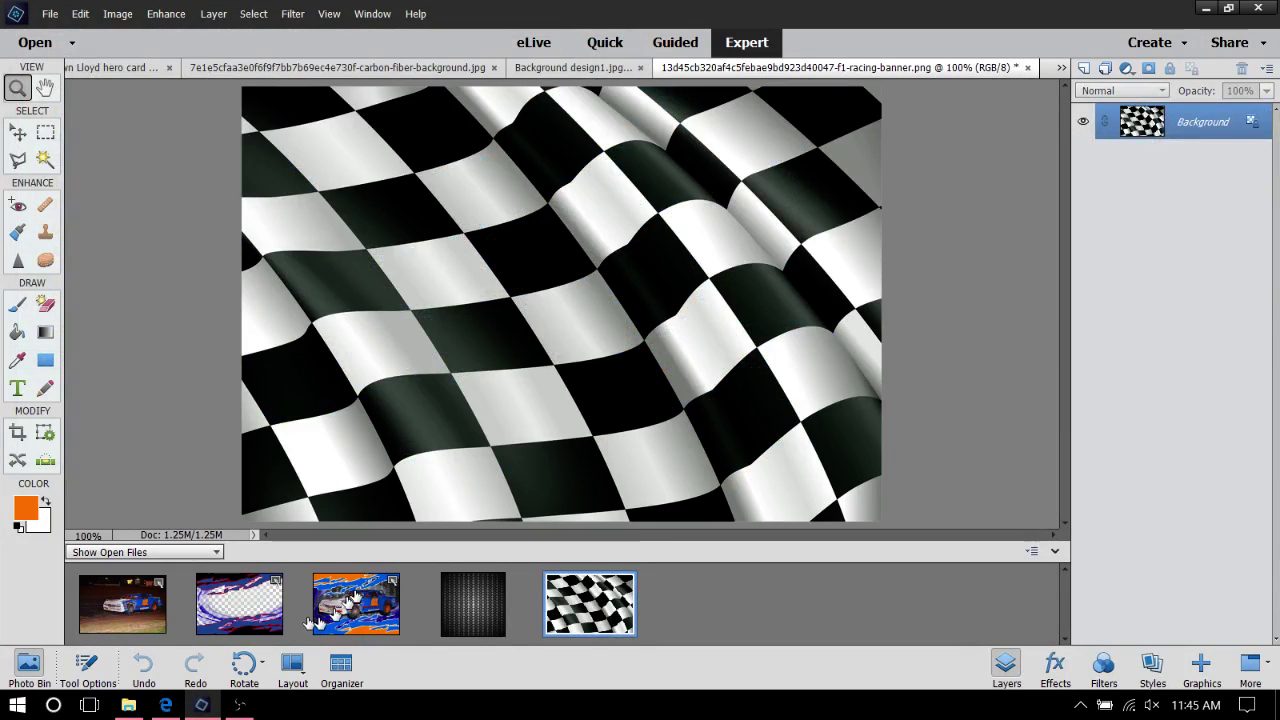
click(335, 612)
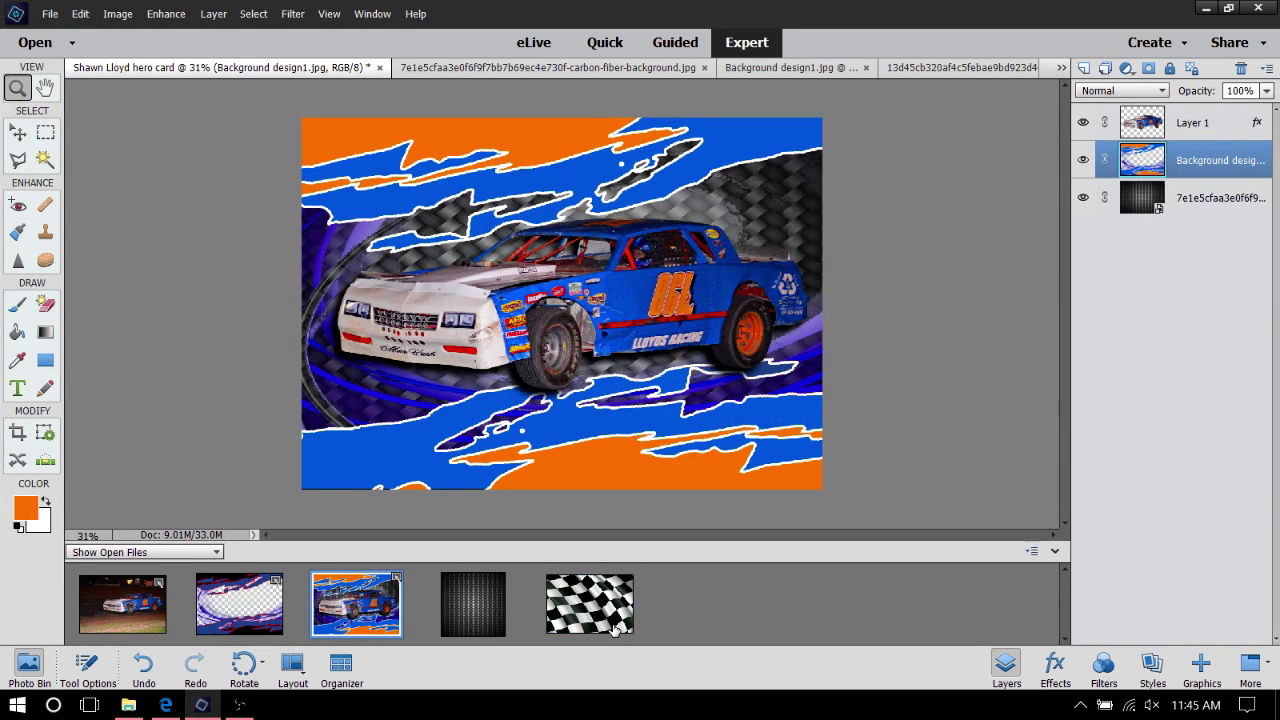
drag(614, 627, 572, 337)
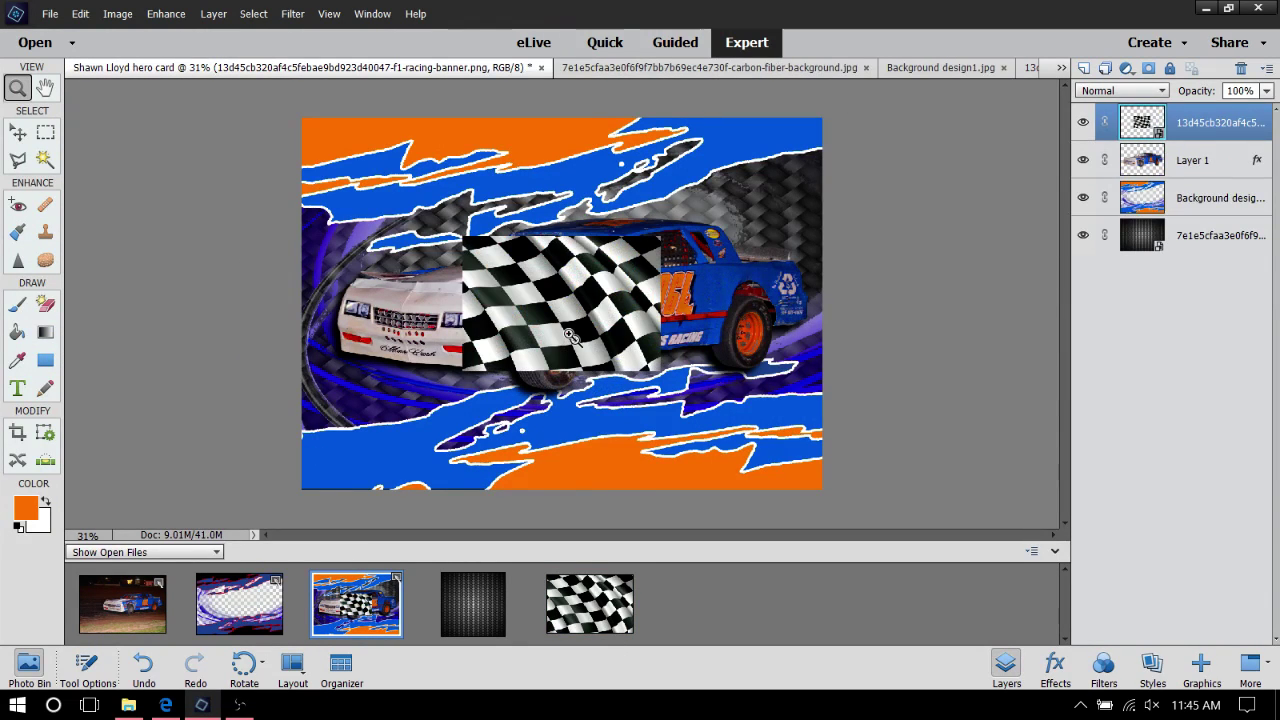
Stretch the flag to cover the whole card and send it below the swoosh background layer
click(18, 135)
right_click(628, 270)
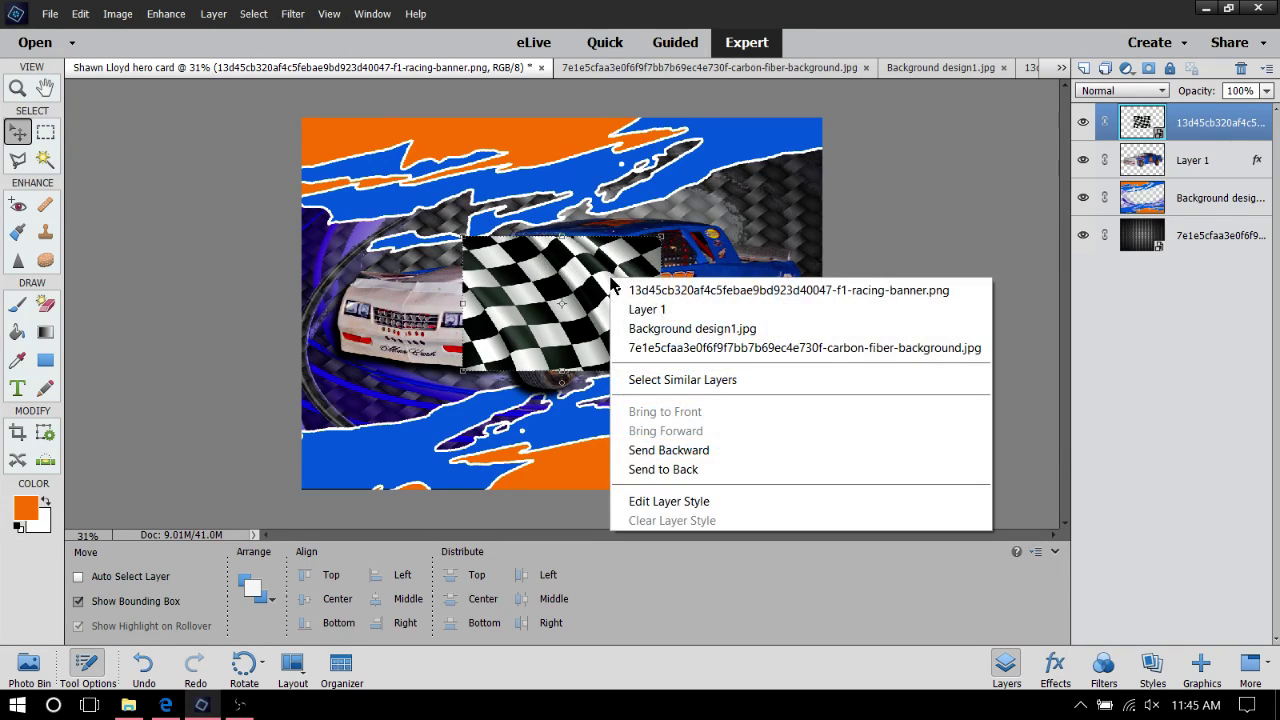
click(738, 455)
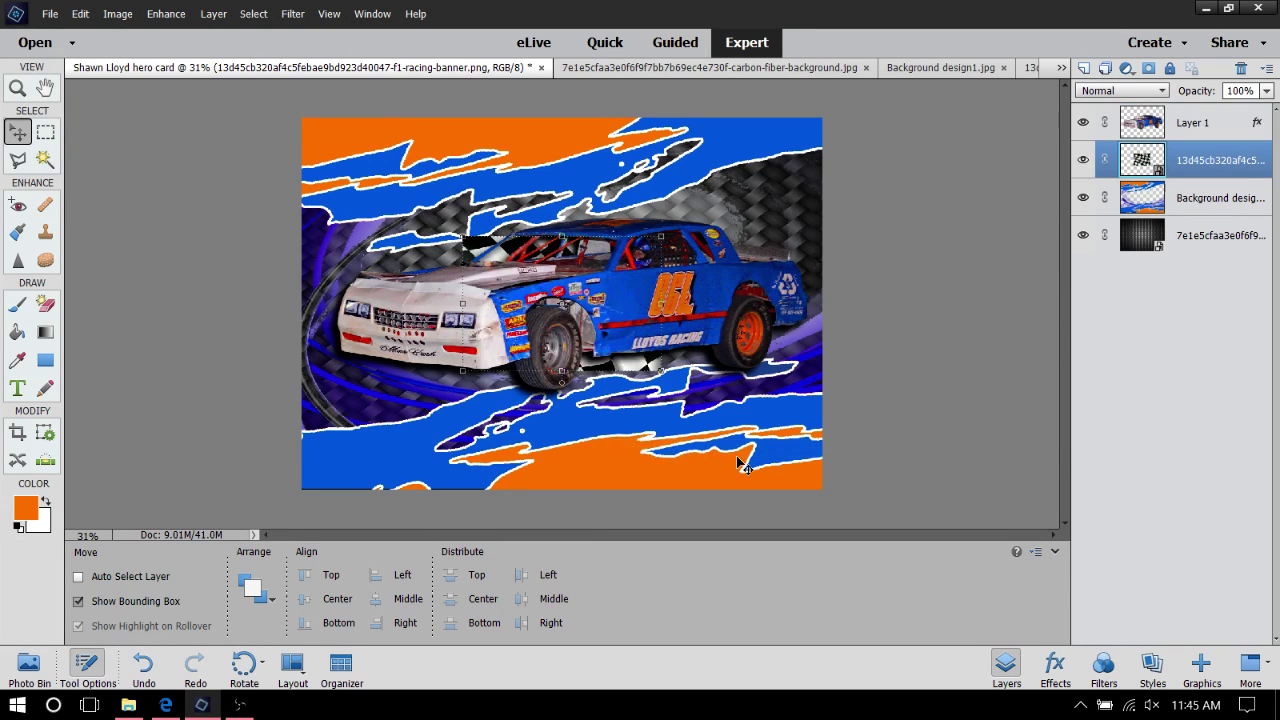
drag(483, 253, 320, 130)
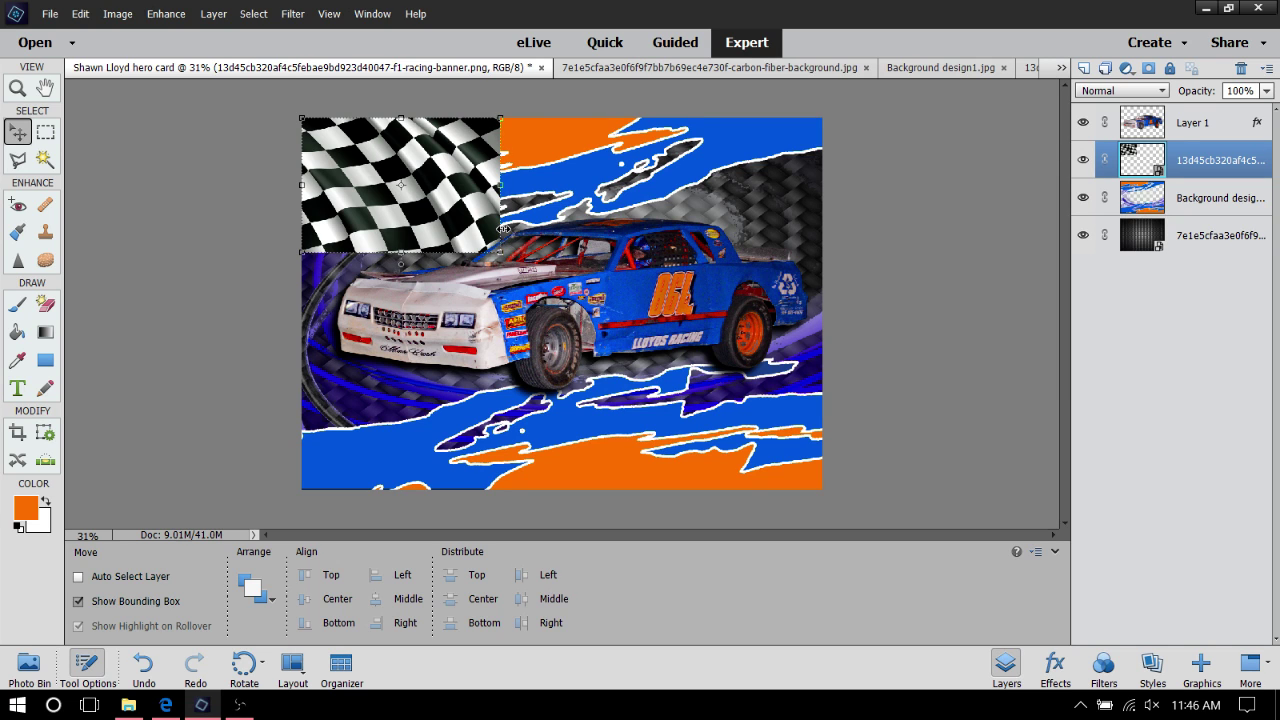
drag(503, 229, 823, 248)
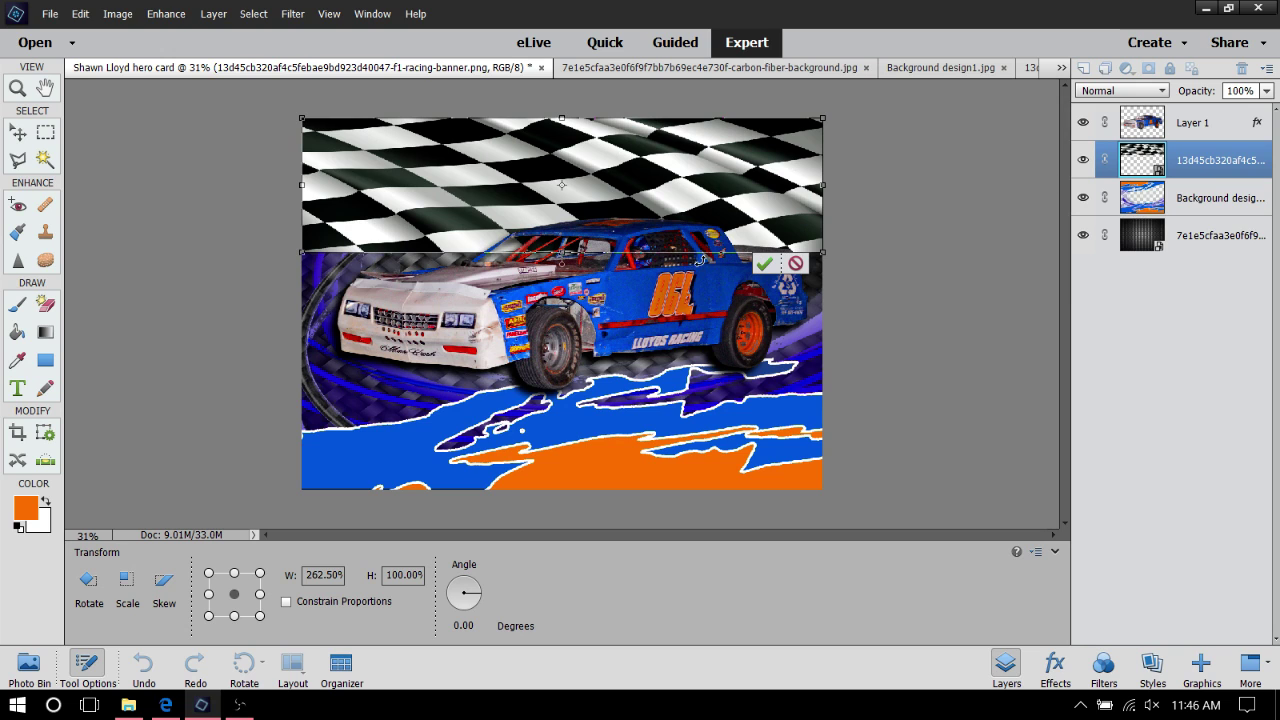
drag(712, 254, 727, 496)
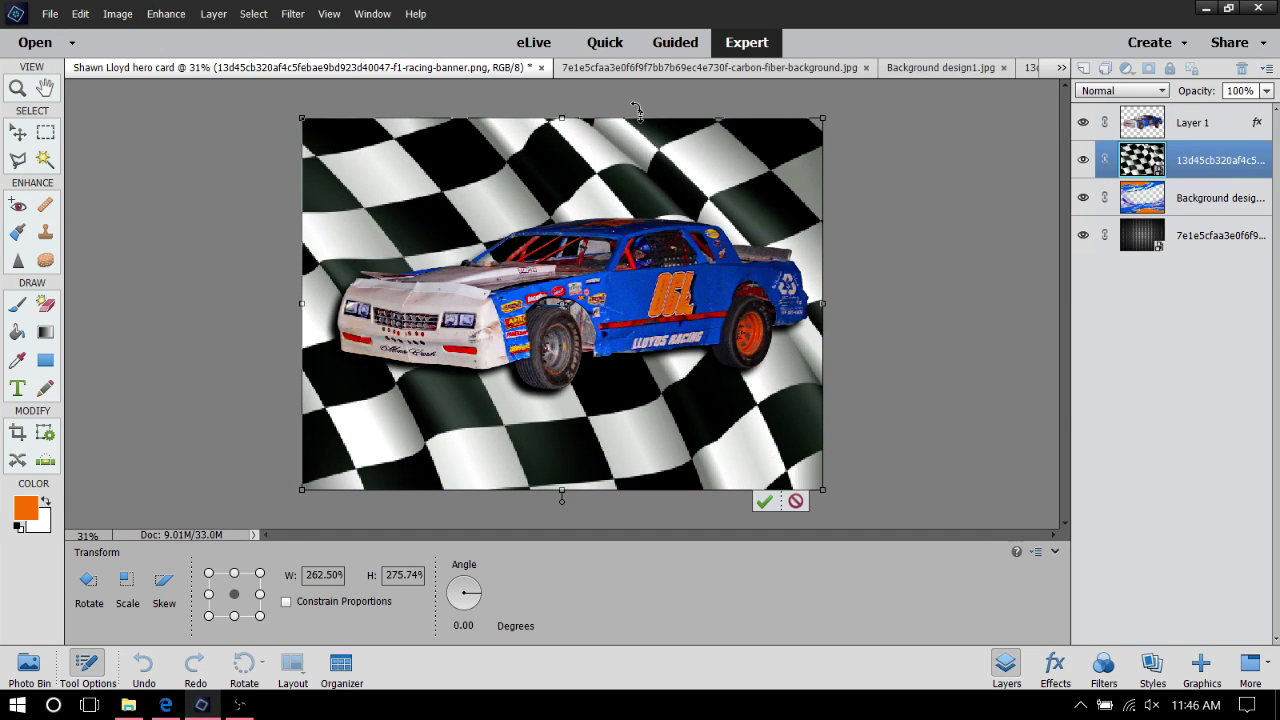
click(764, 502)
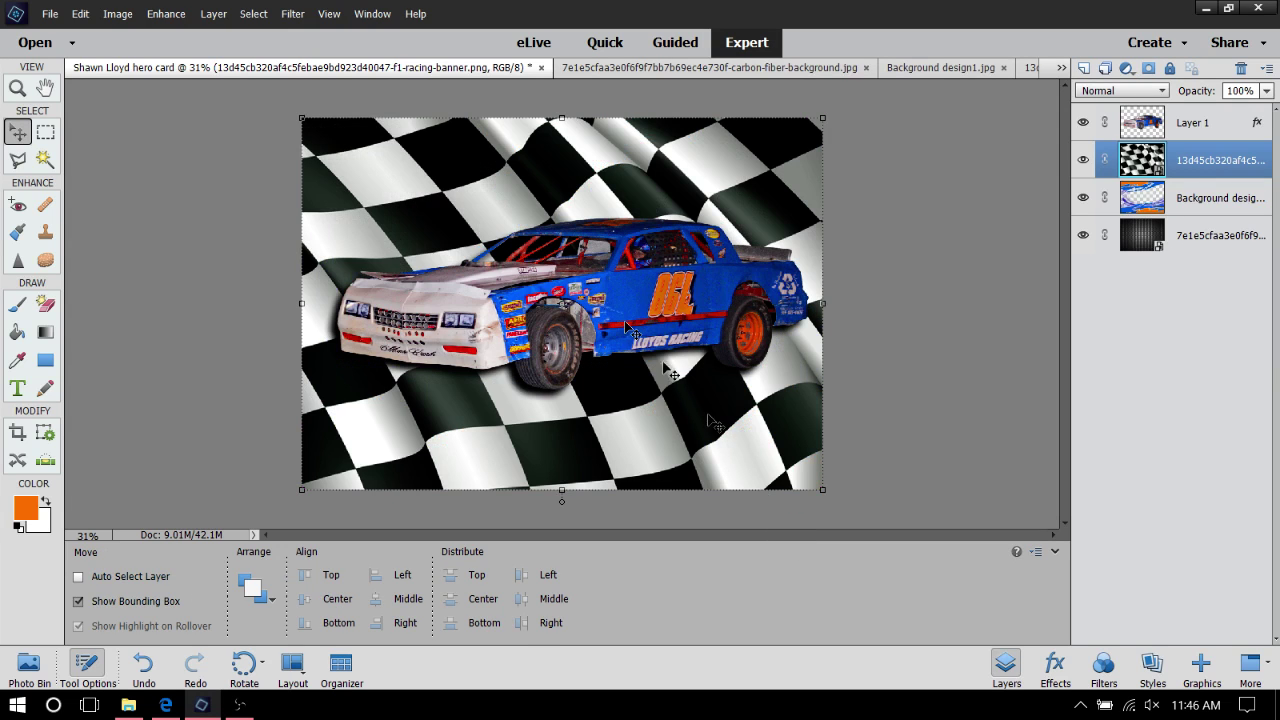
right_click(548, 430)
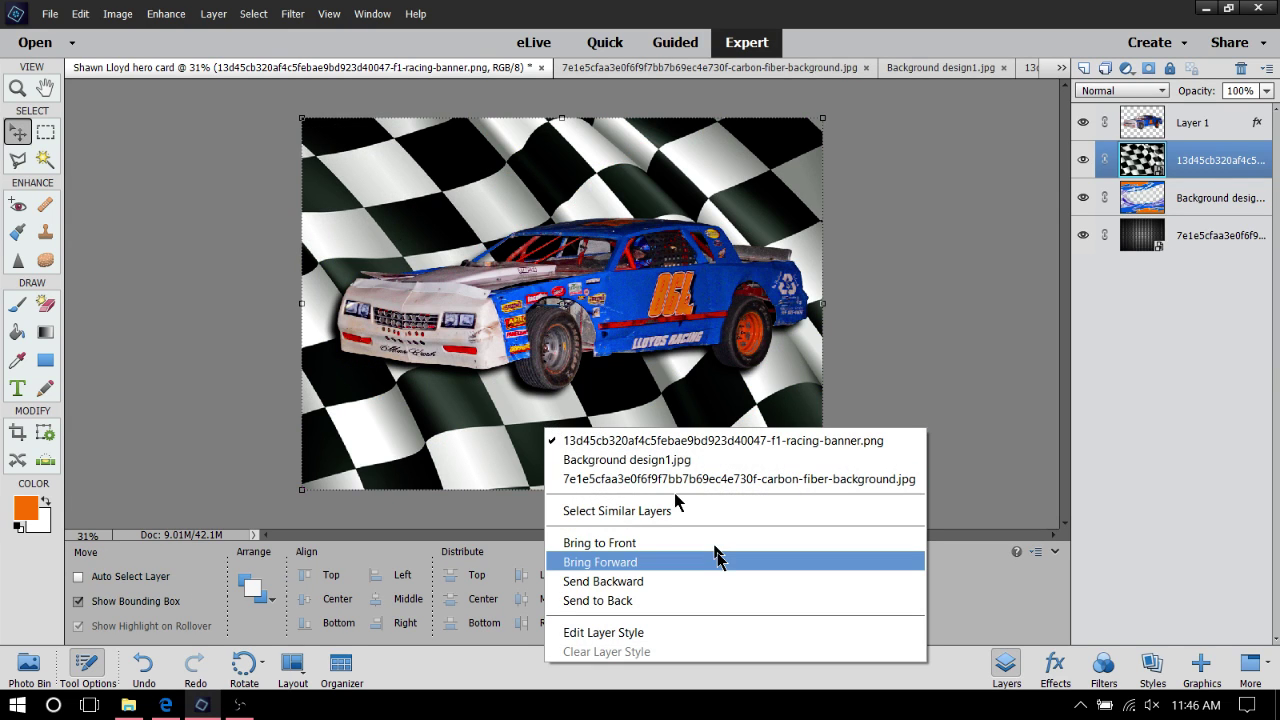
click(682, 581)
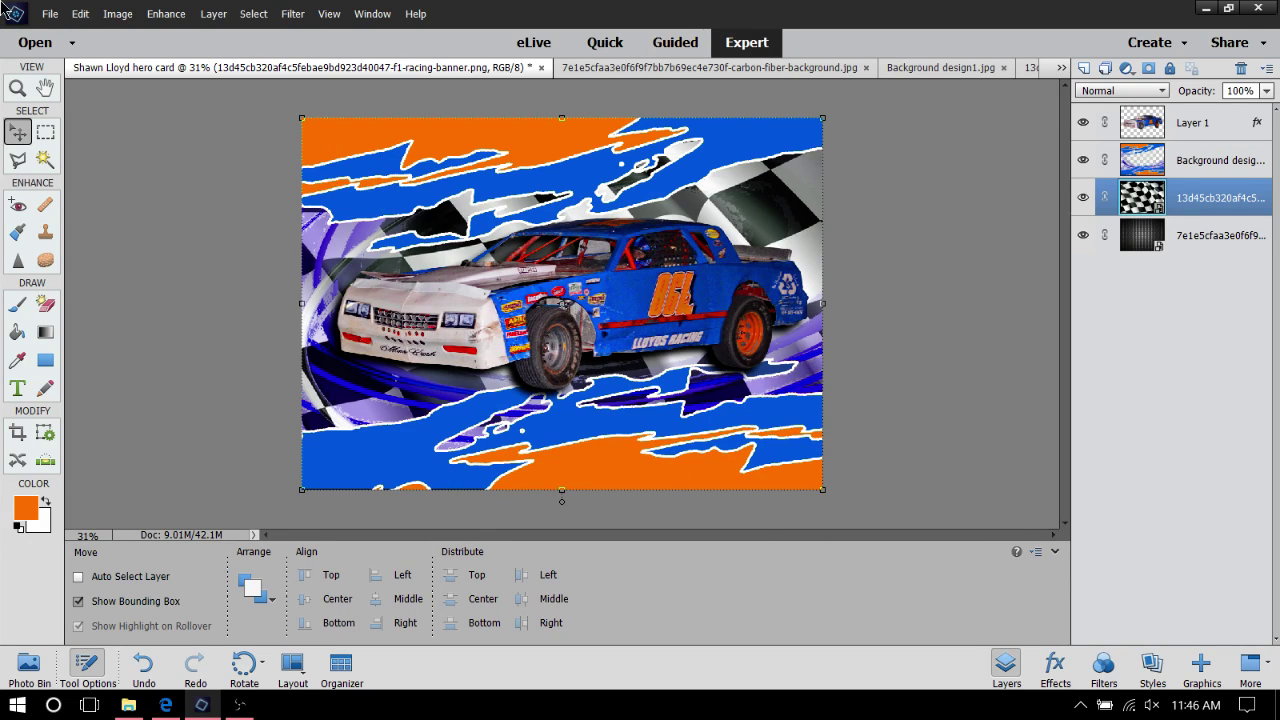
Simplify the checkered-flag smart layer by erasing part of it with the Magic Eraser
click(44, 159)
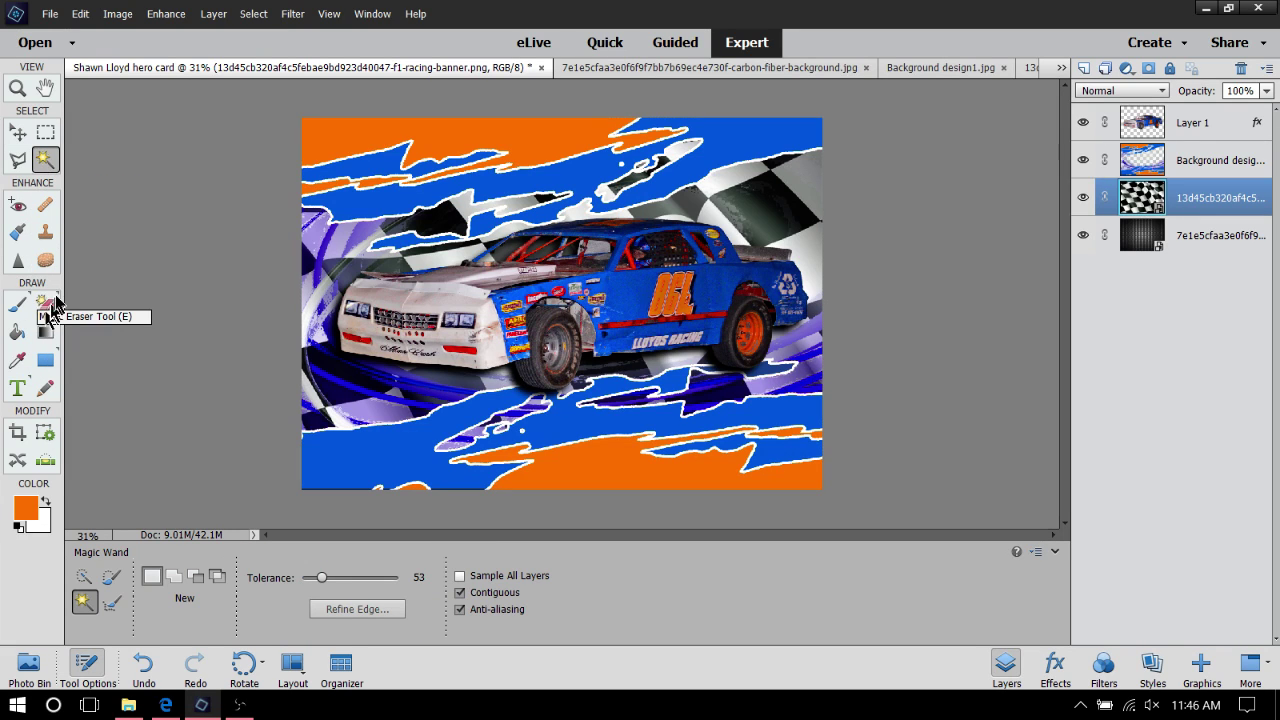
click(45, 303)
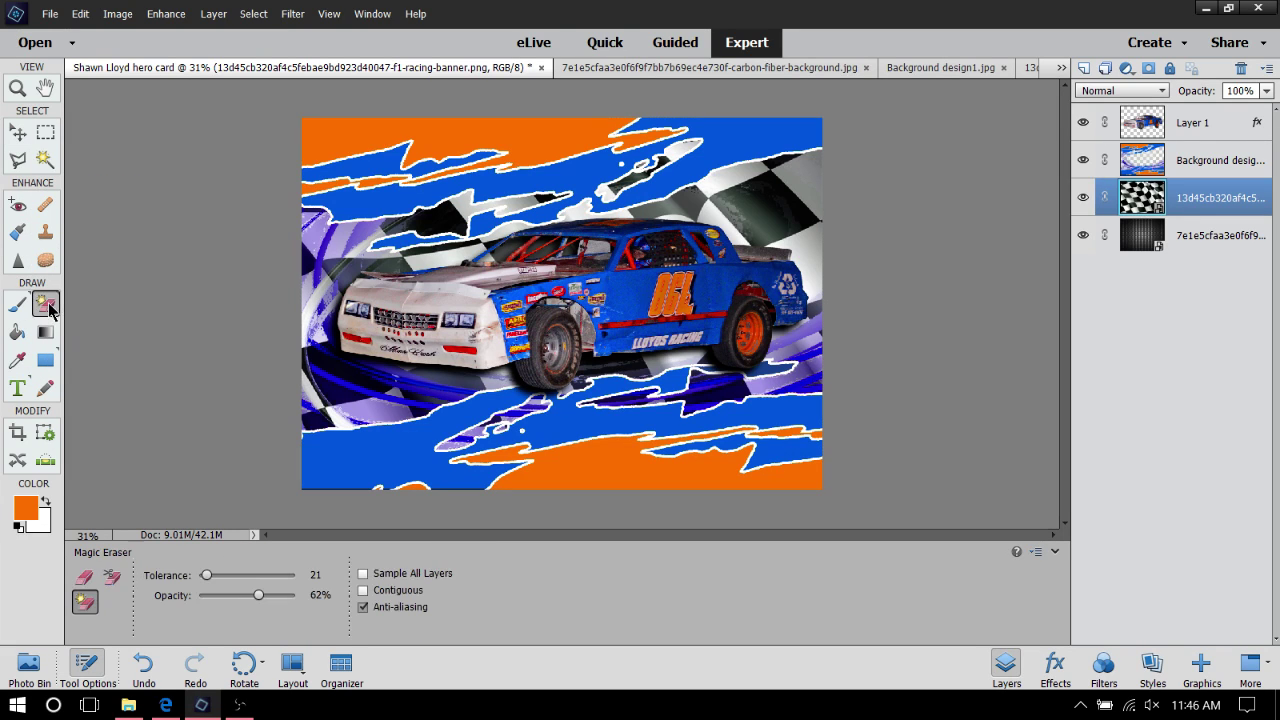
click(536, 147)
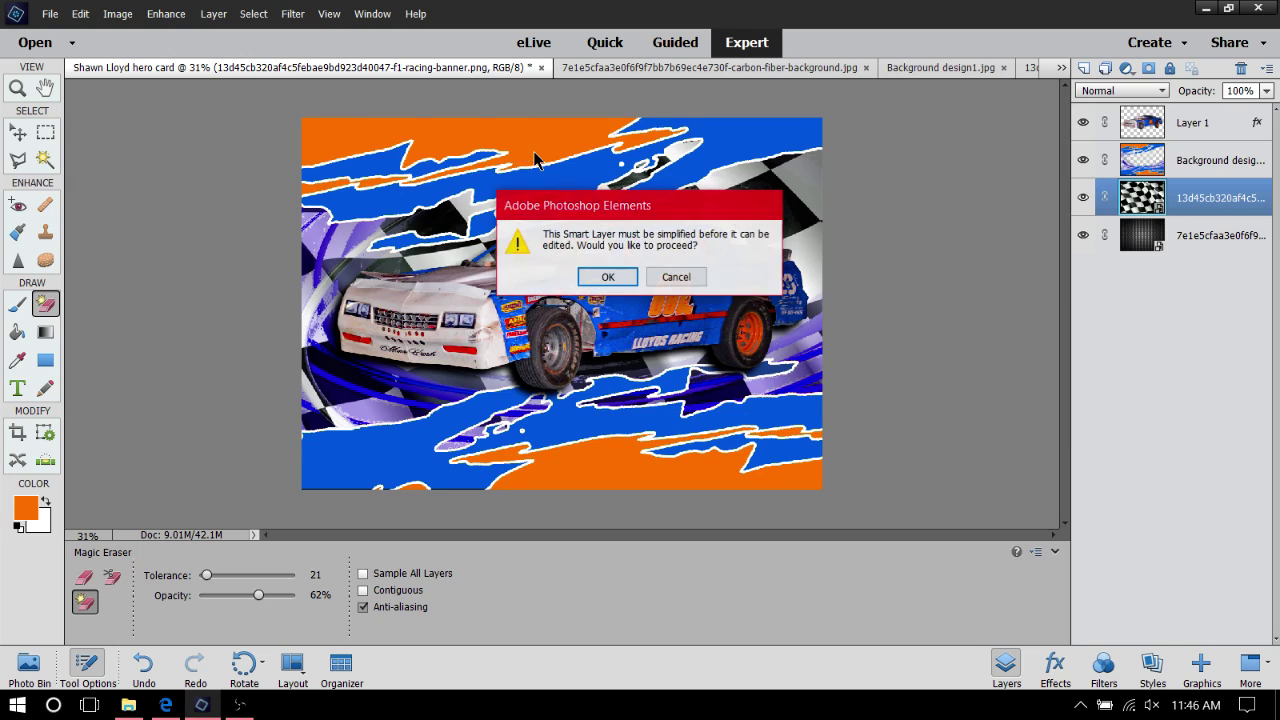
click(608, 278)
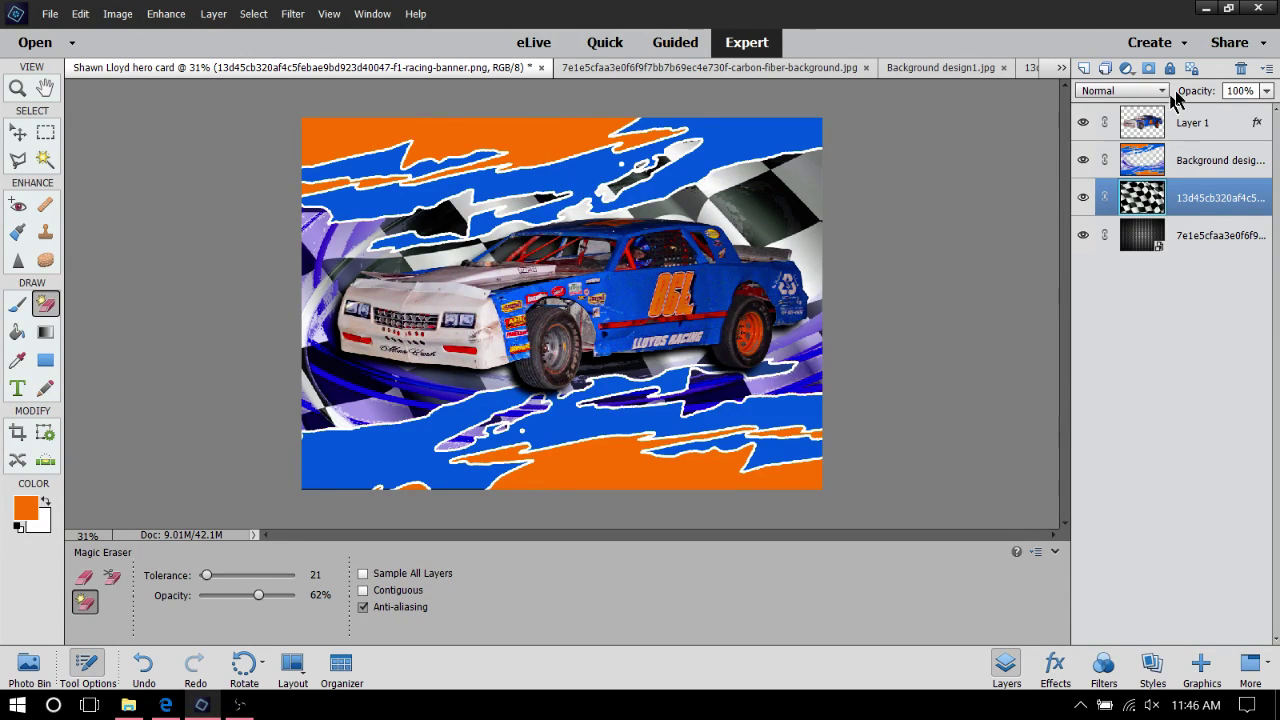
click(1239, 167)
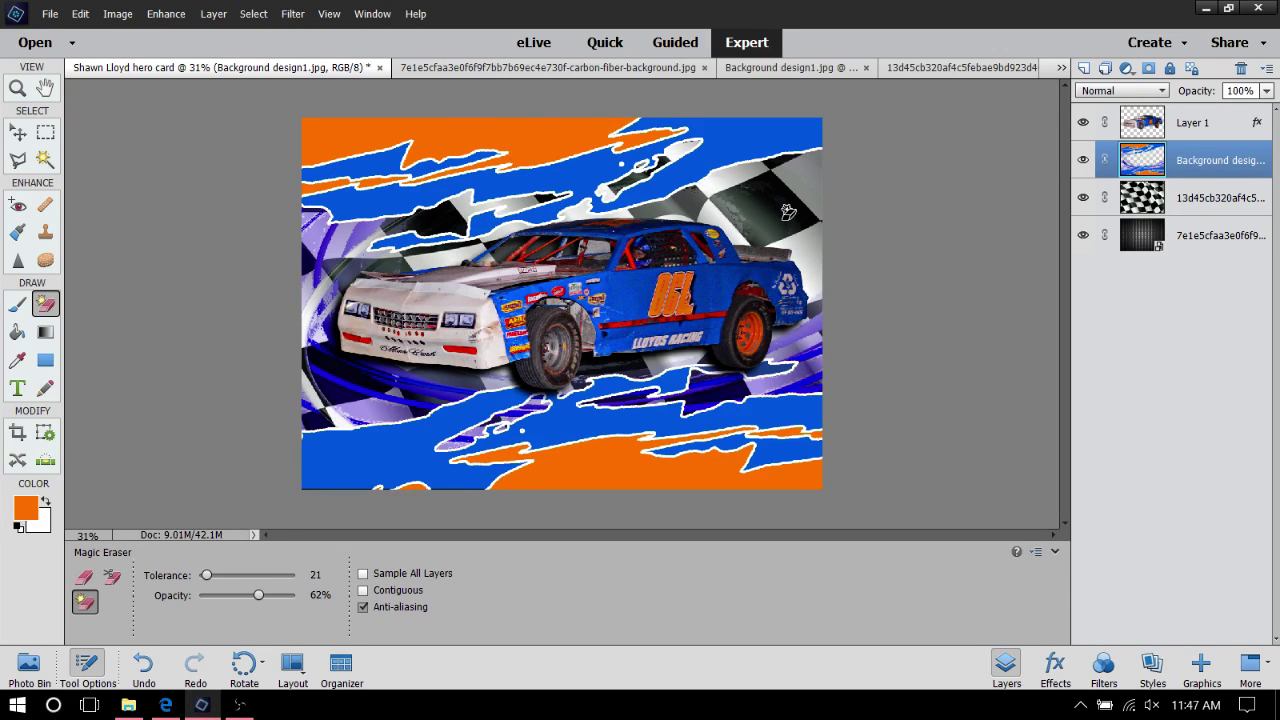
click(1215, 200)
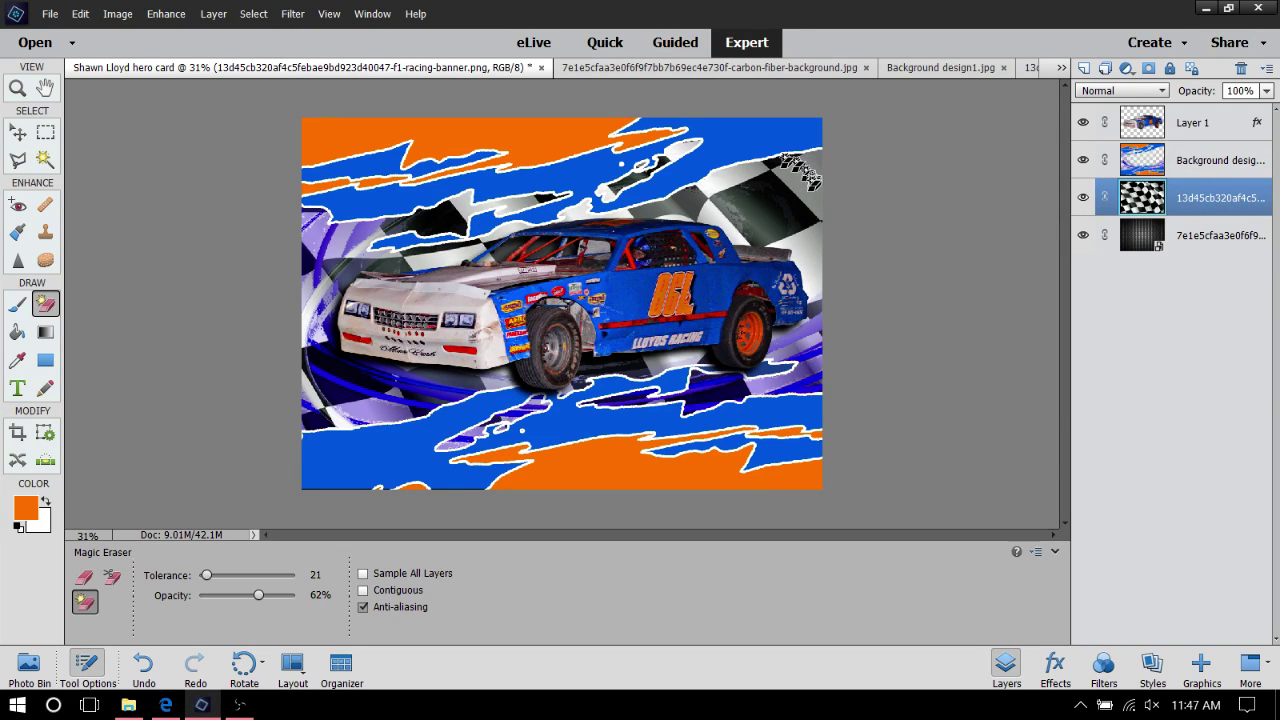
Erase the flag's upper-right area, then undo the erasures to keep the flag intact
click(808, 190)
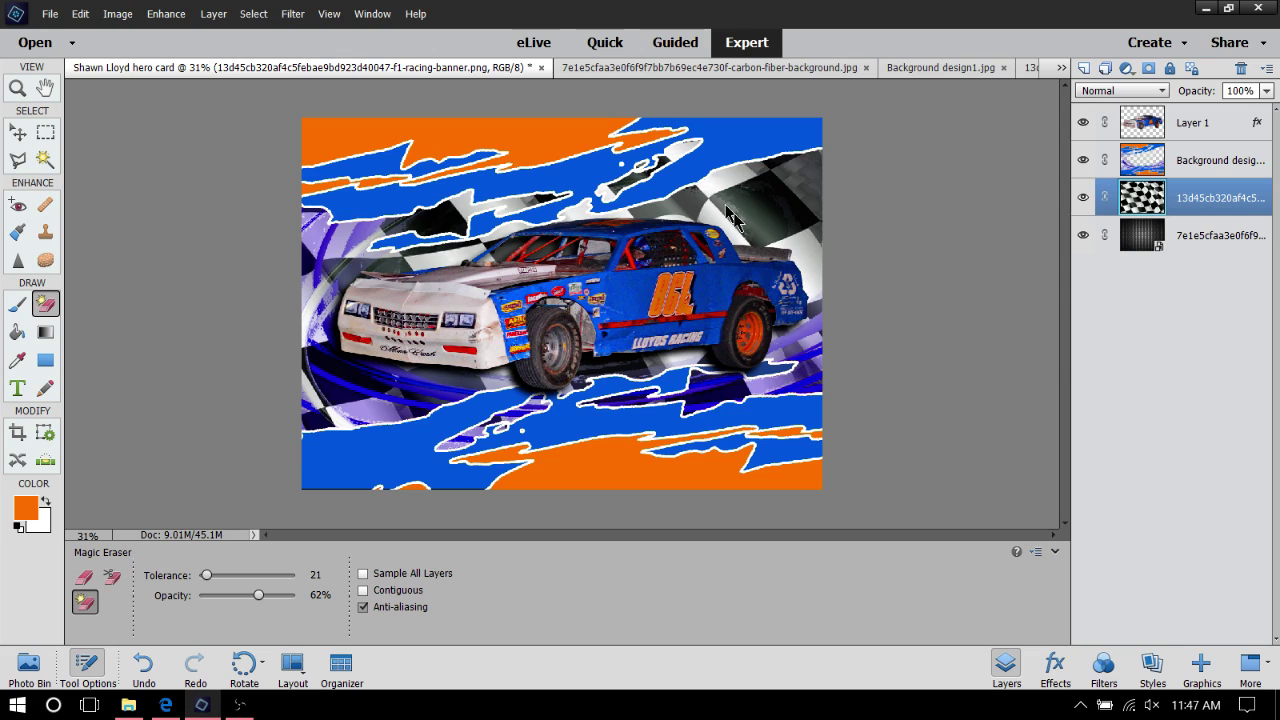
click(768, 175)
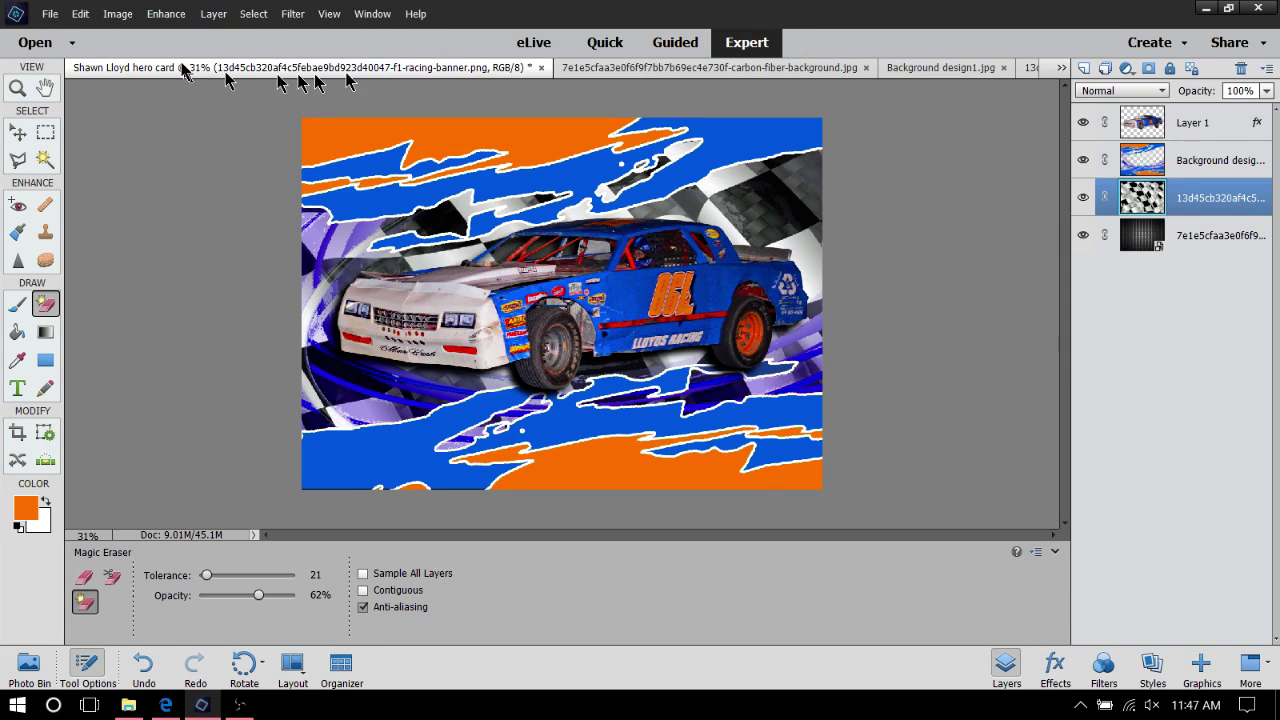
click(80, 14)
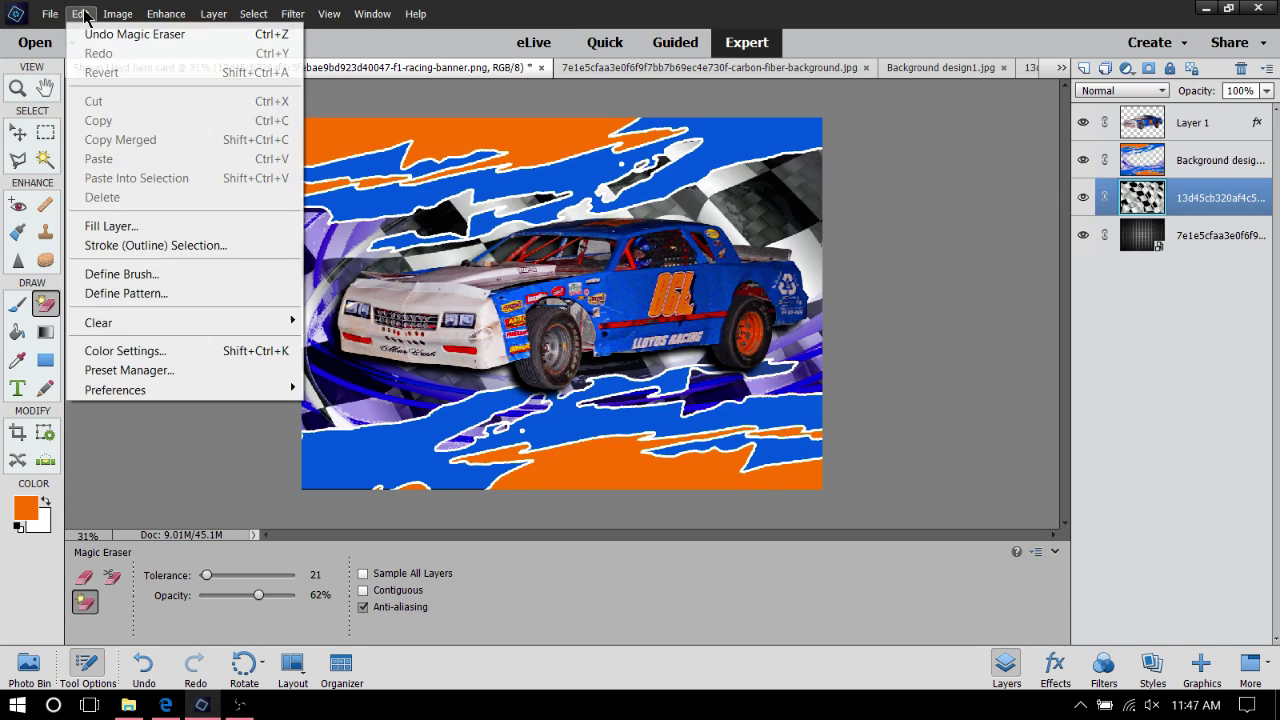
click(72, 32)
click(52, 14)
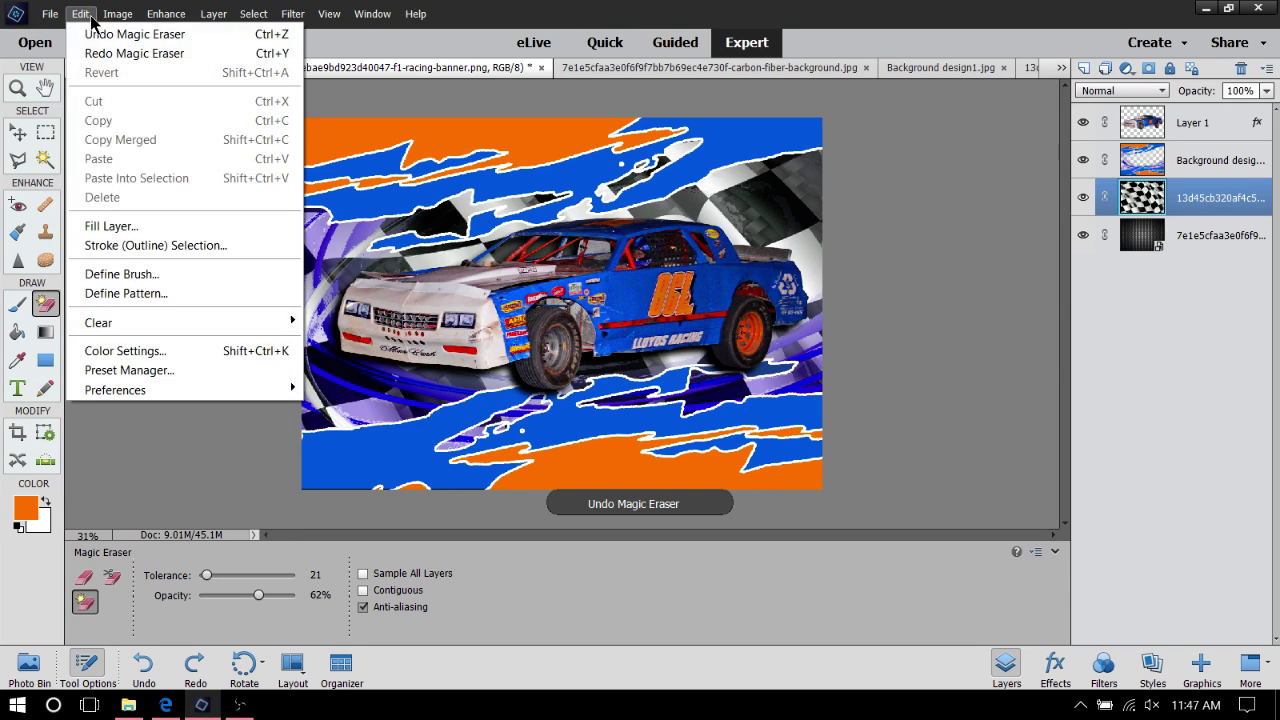
click(78, 15)
click(78, 14)
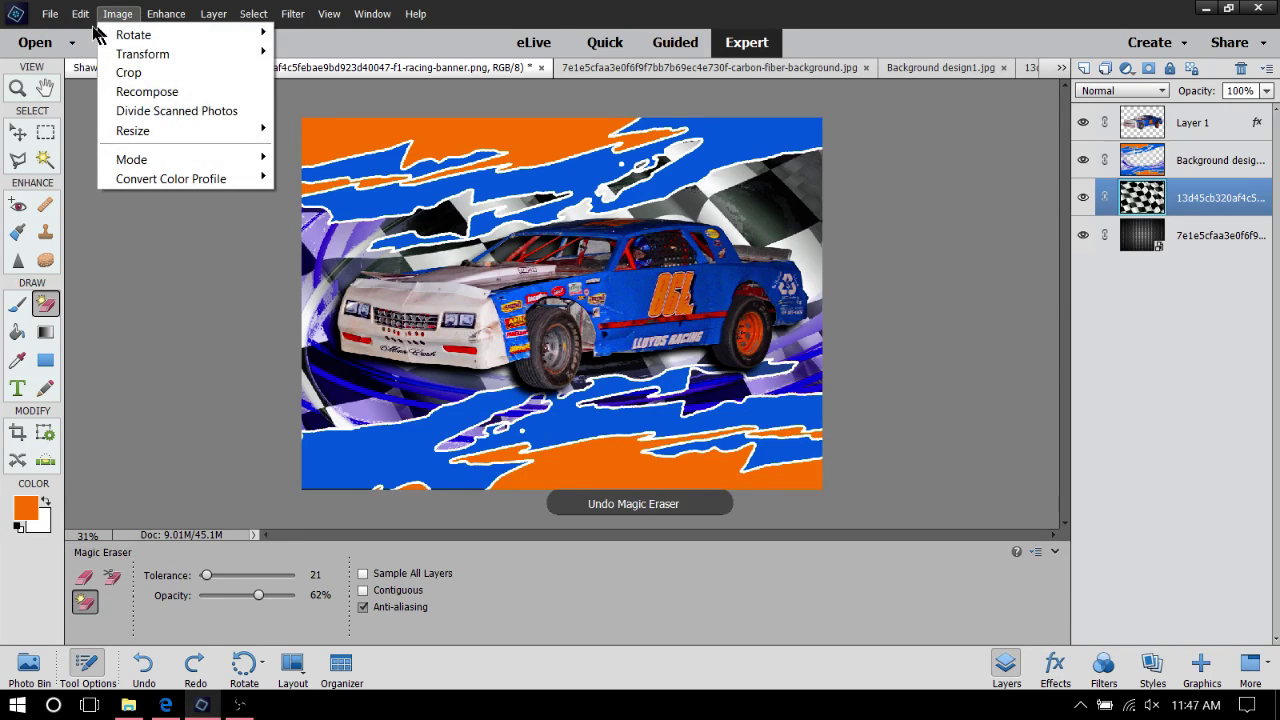
click(97, 35)
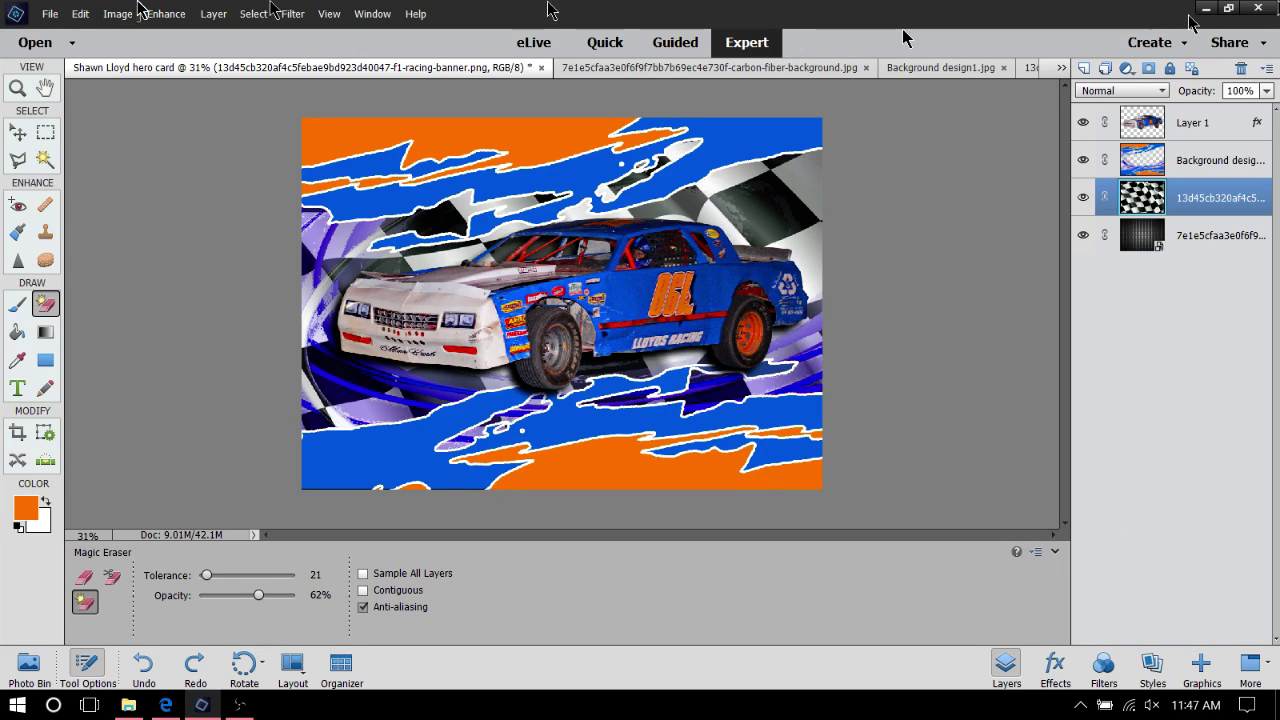
click(17, 130)
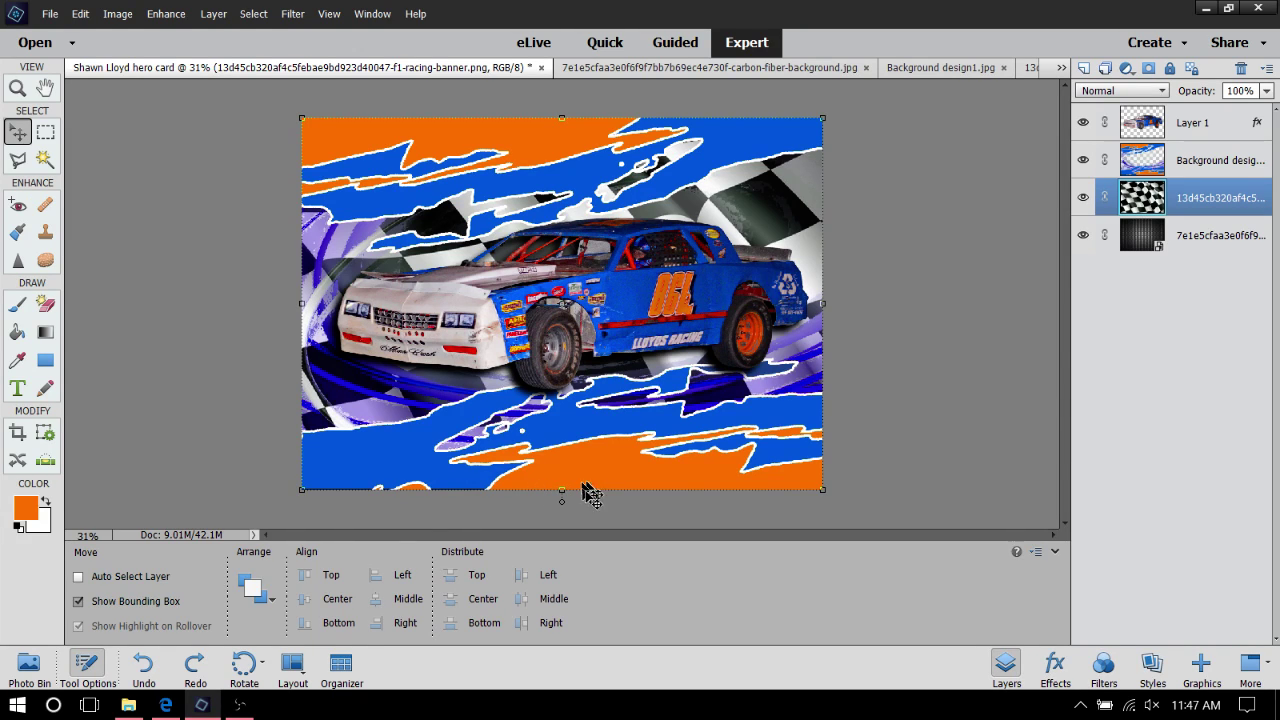
Squash the checkered flag to 42.33% height, rotate it −9.28°, and commit it at the top
drag(561, 487, 578, 274)
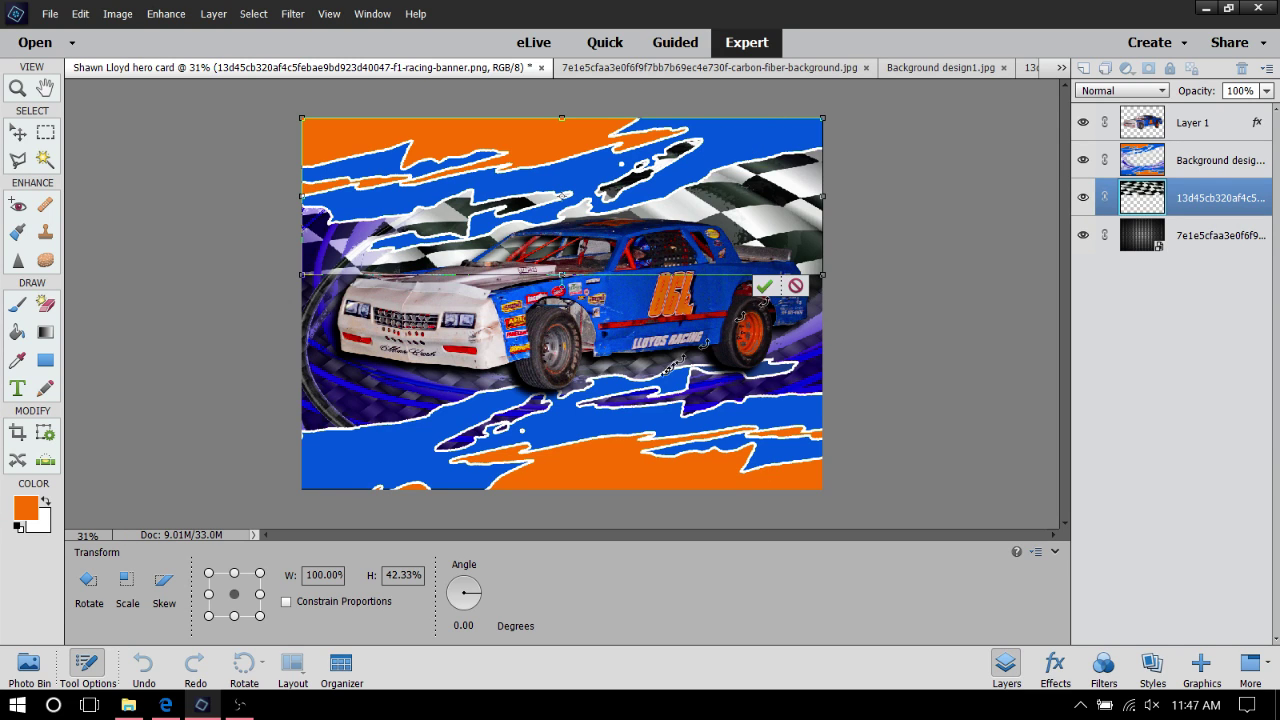
drag(656, 378, 676, 375)
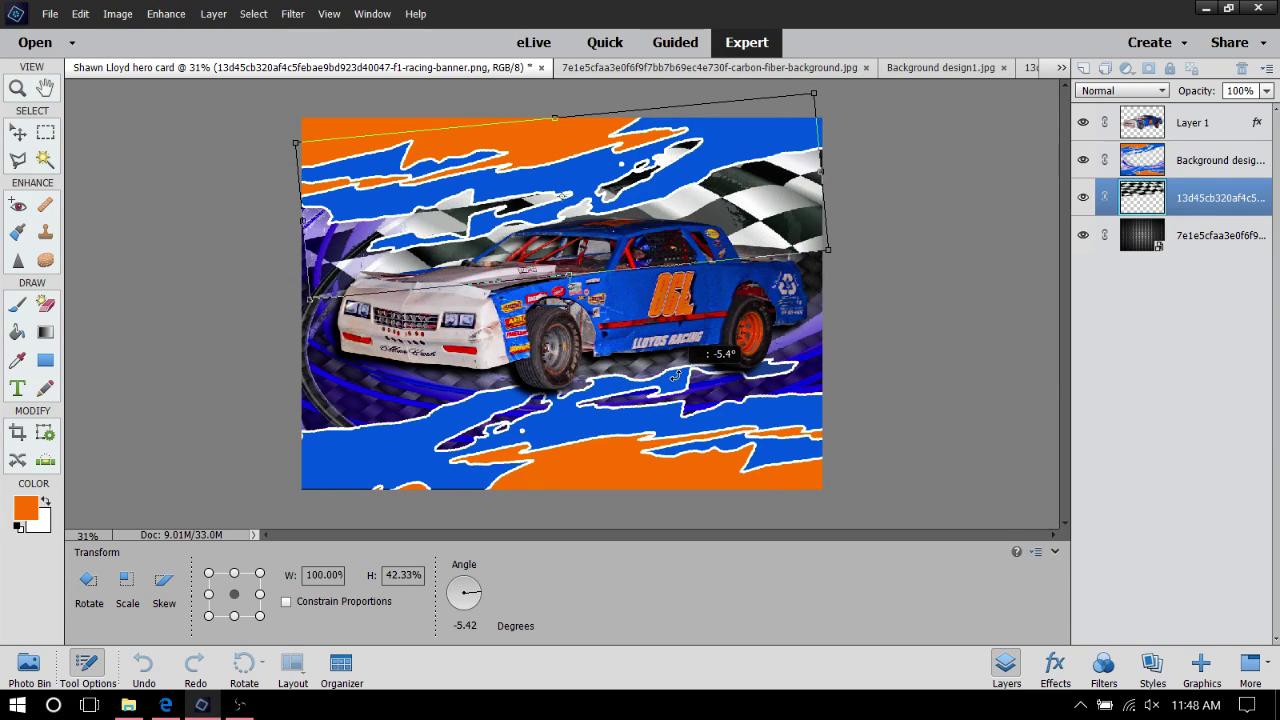
drag(769, 225, 753, 175)
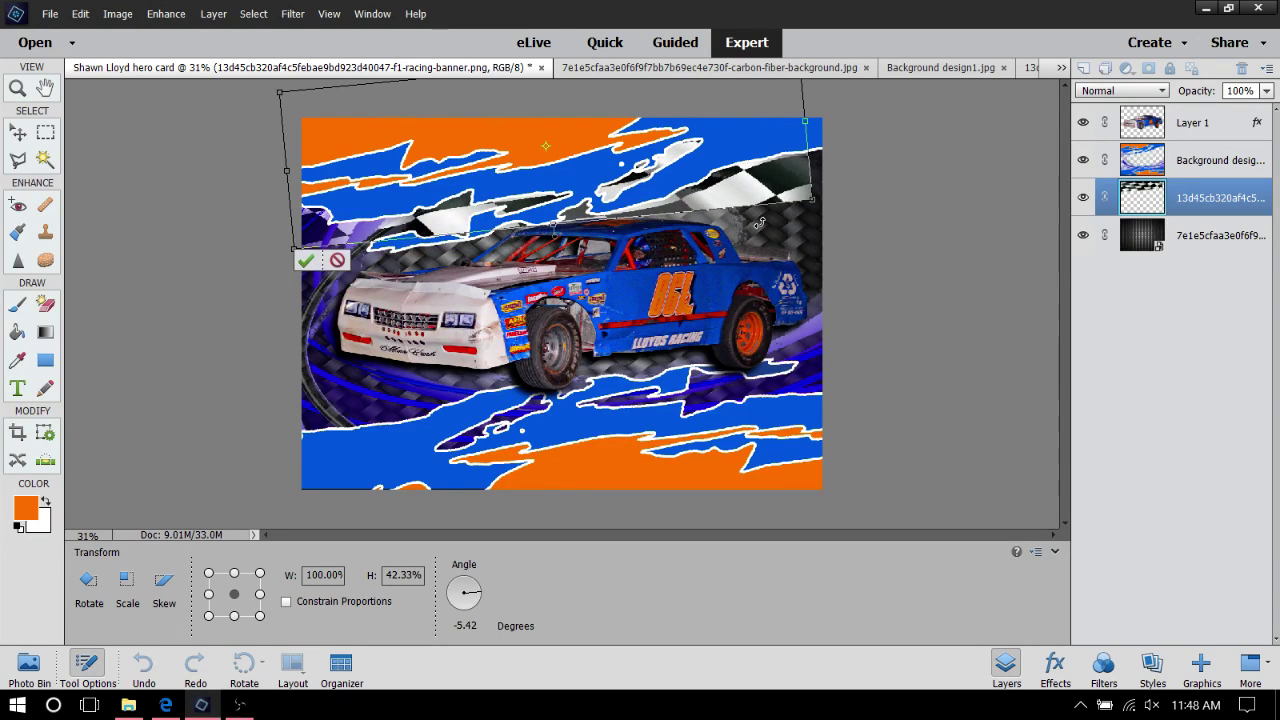
drag(760, 223, 728, 135)
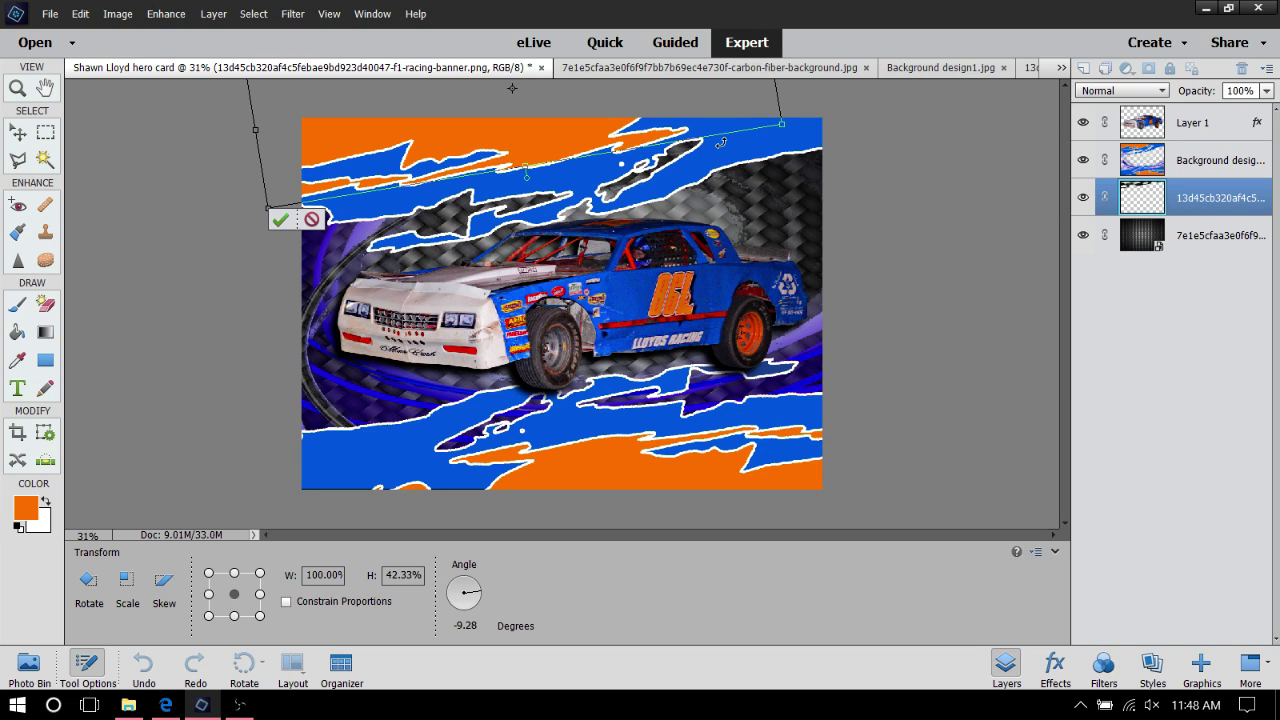
click(282, 221)
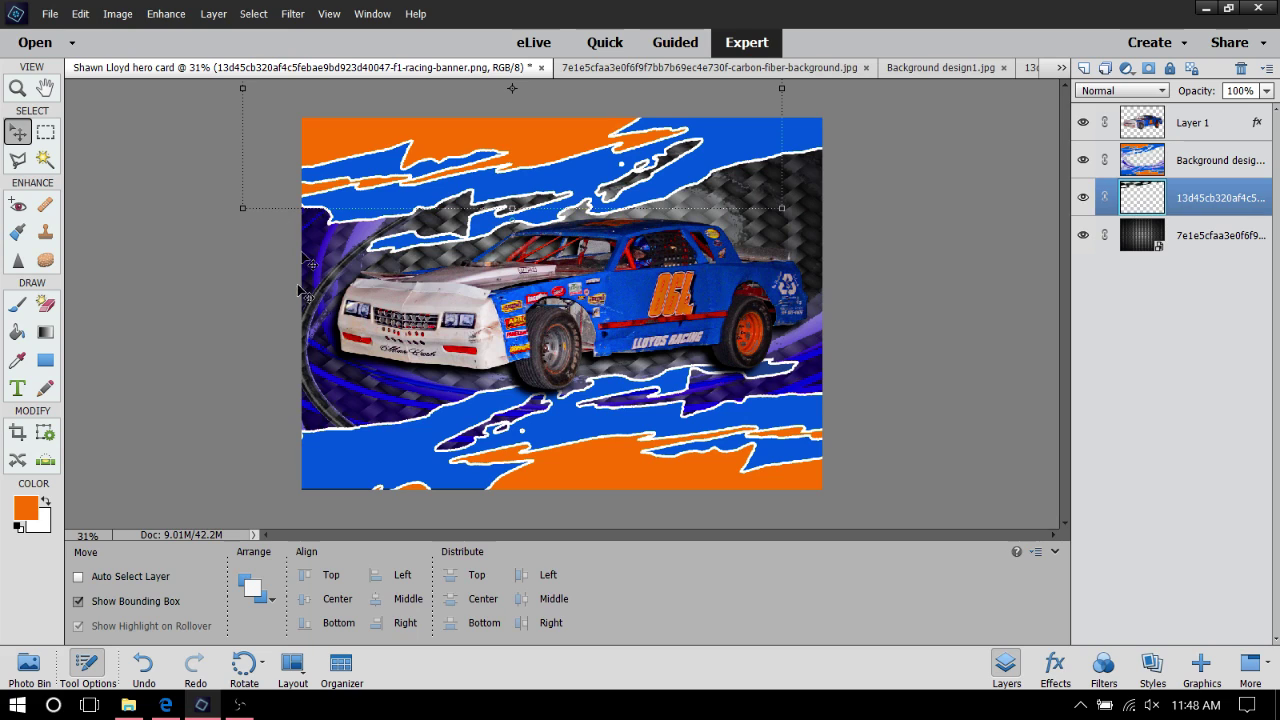
Magic-erase the orange and tan areas of Background design1 at top and bottom, then reselect the flag layer
click(1125, 162)
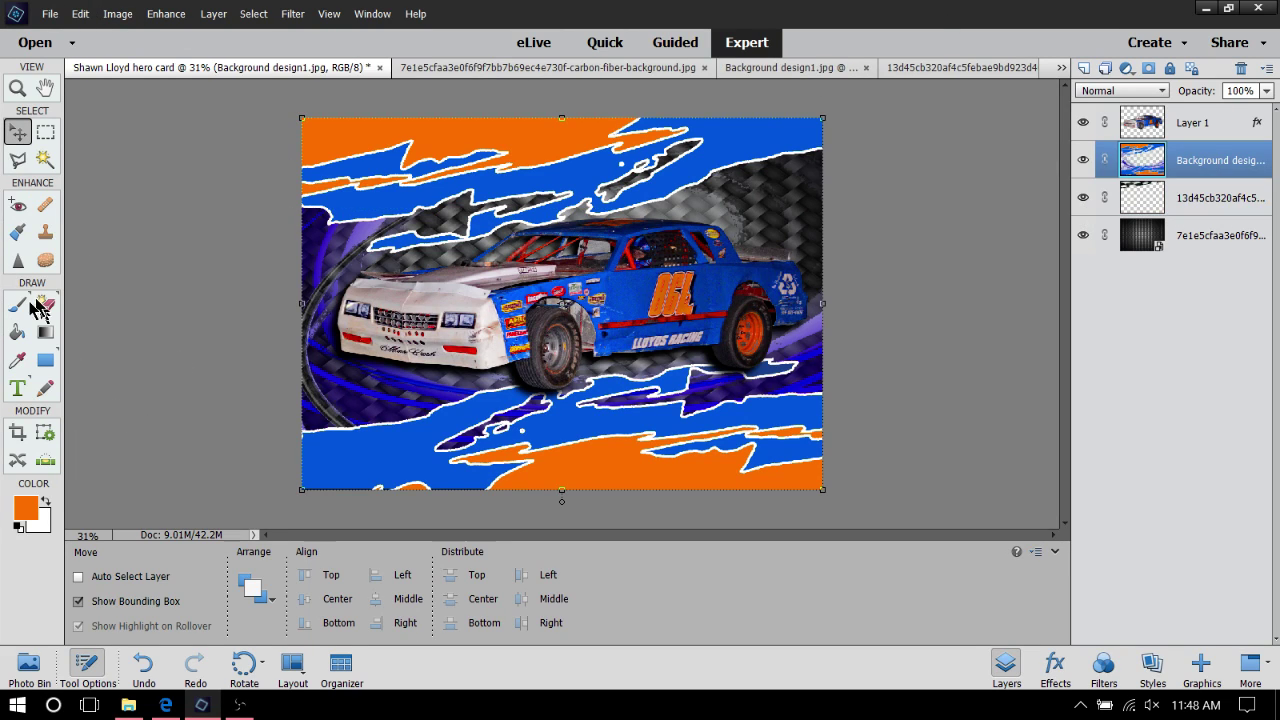
click(46, 305)
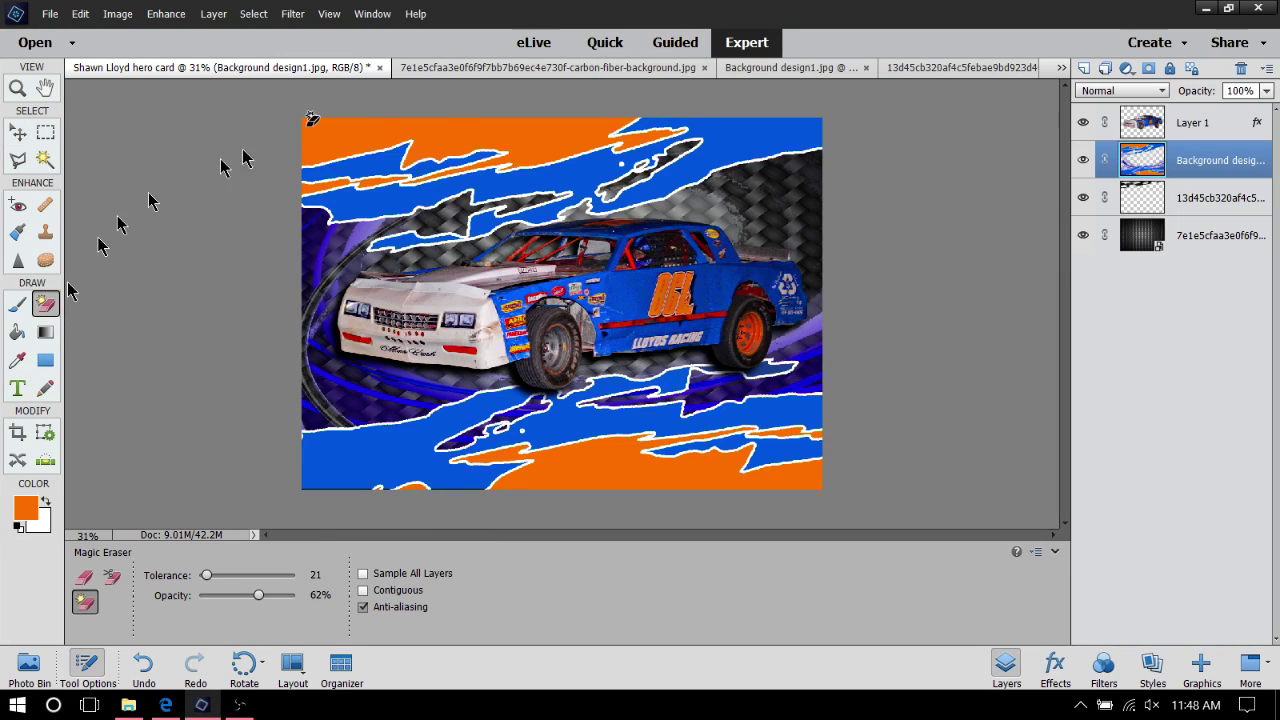
click(443, 131)
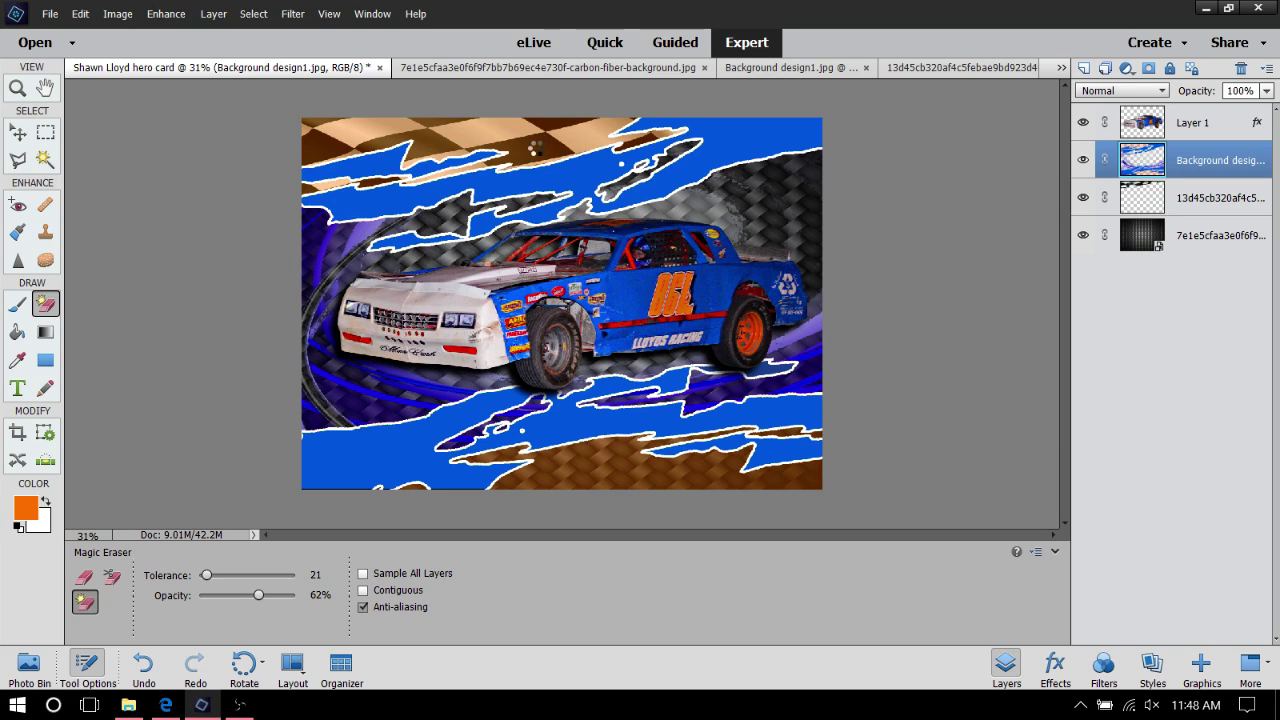
click(532, 148)
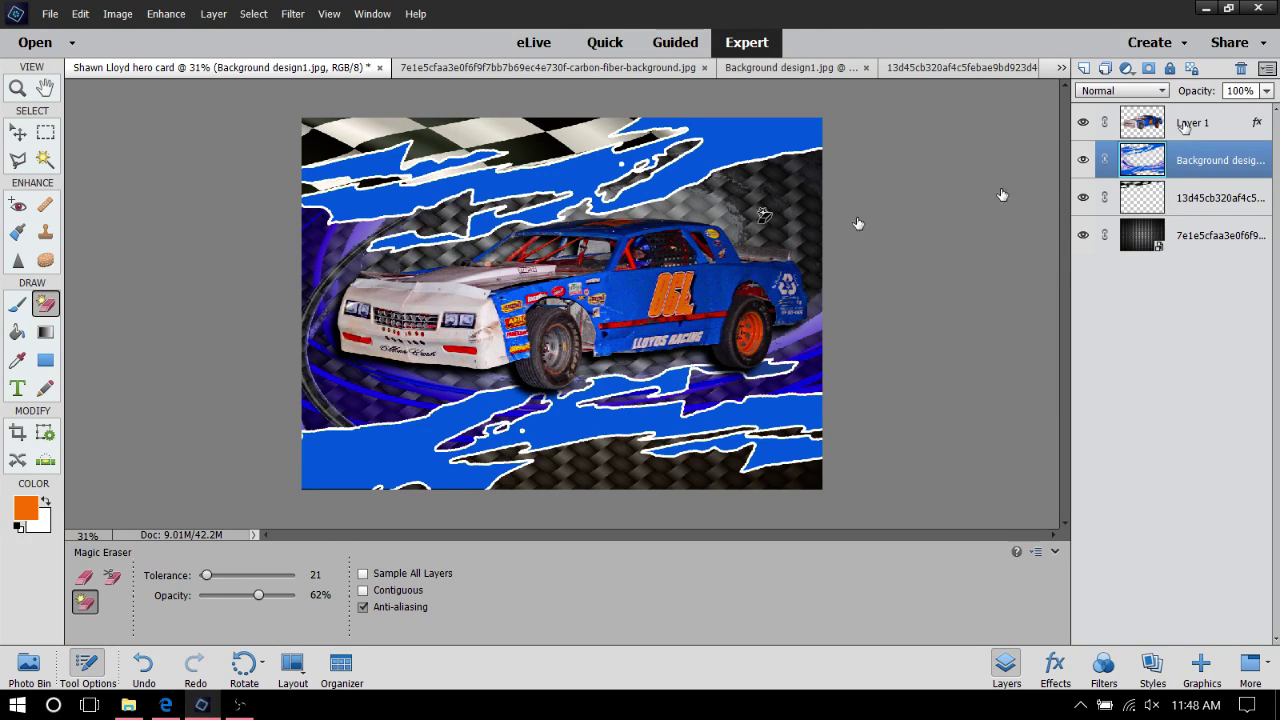
click(1235, 204)
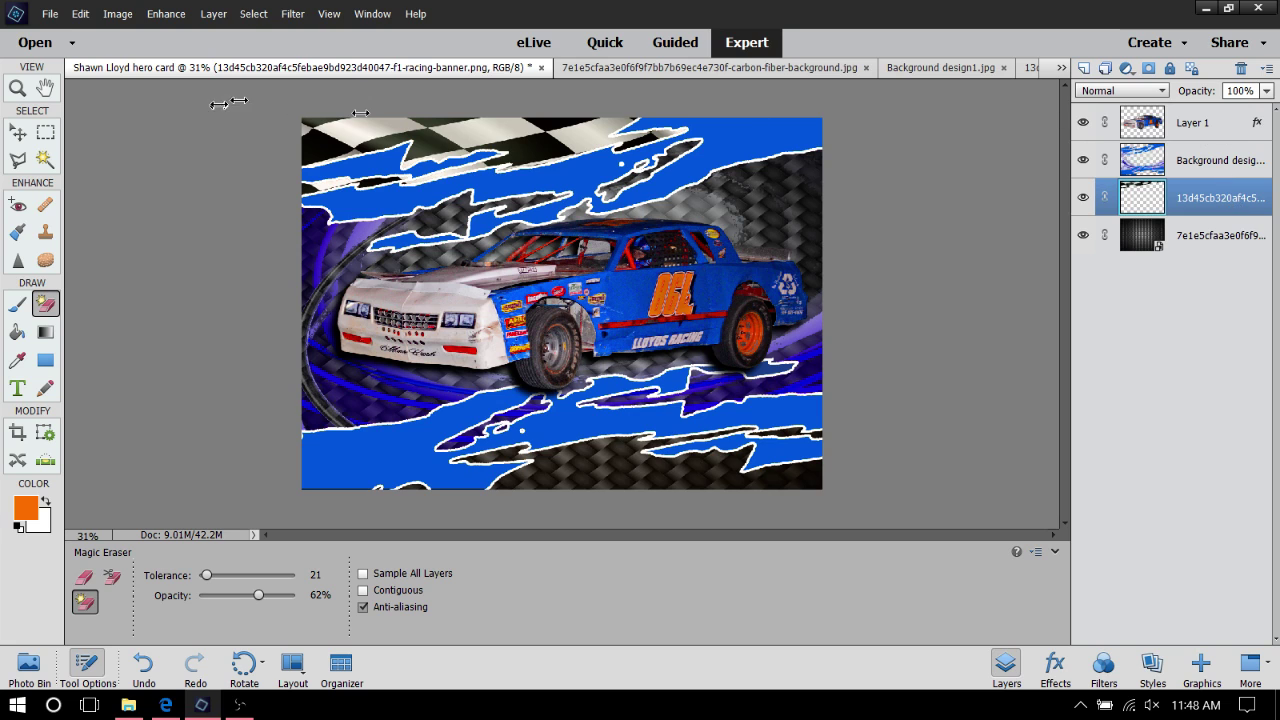
Duplicate the checkered-flag layer
click(17, 132)
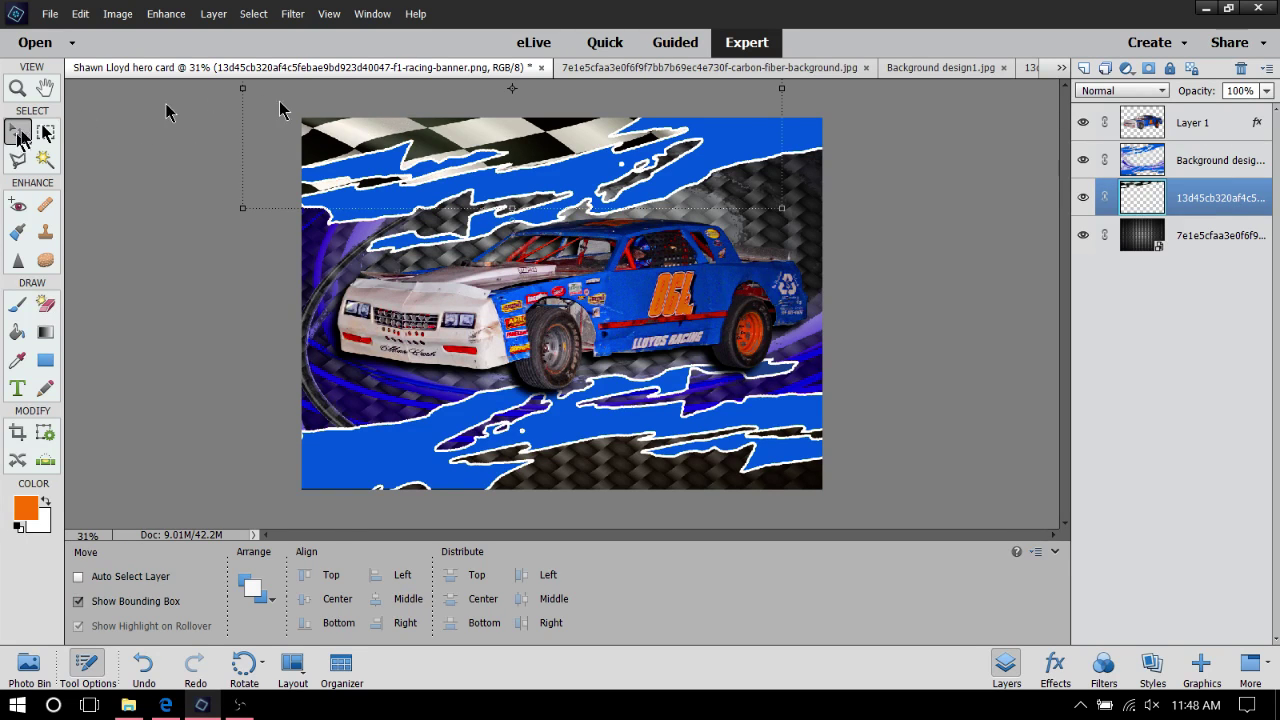
right_click(467, 145)
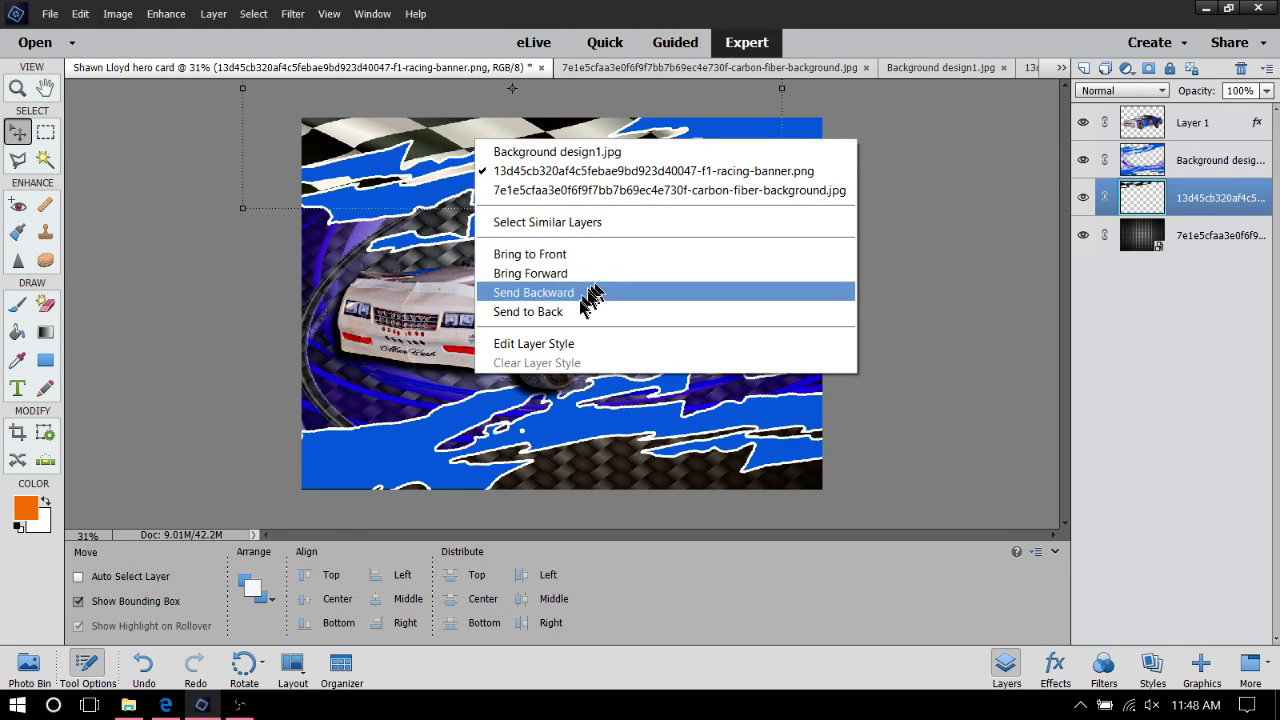
click(993, 285)
right_click(1236, 198)
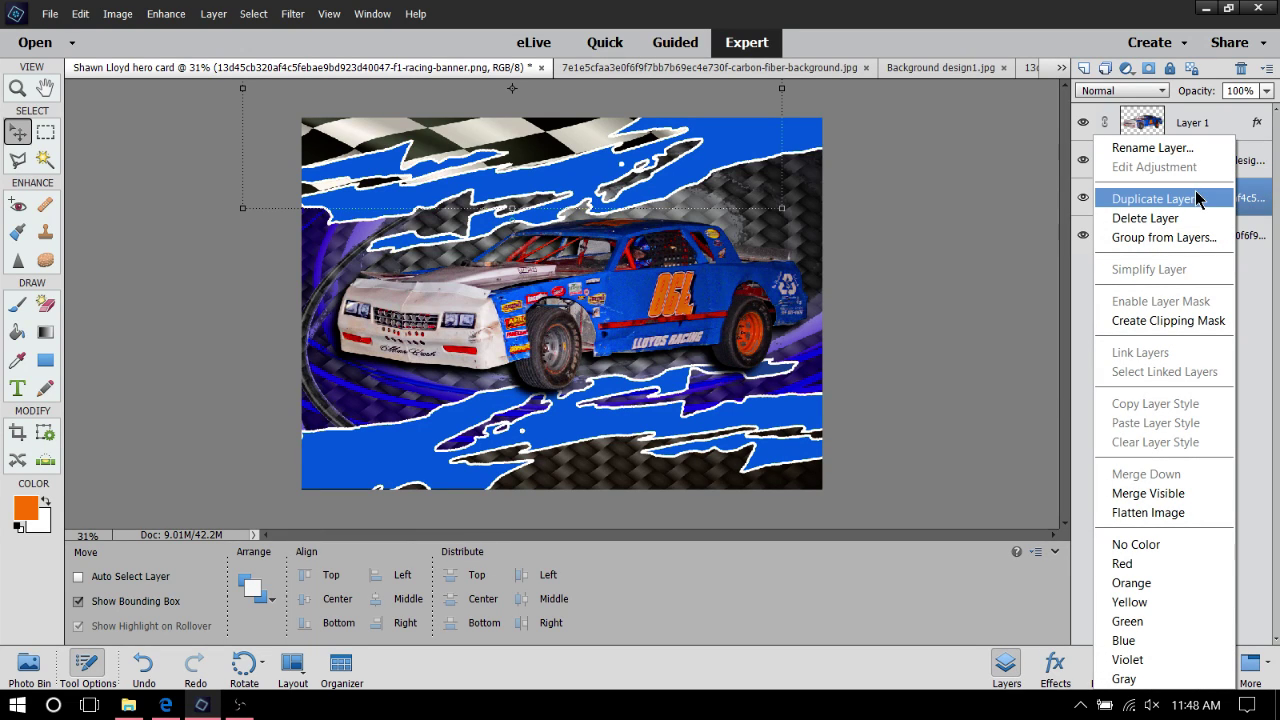
click(1198, 199)
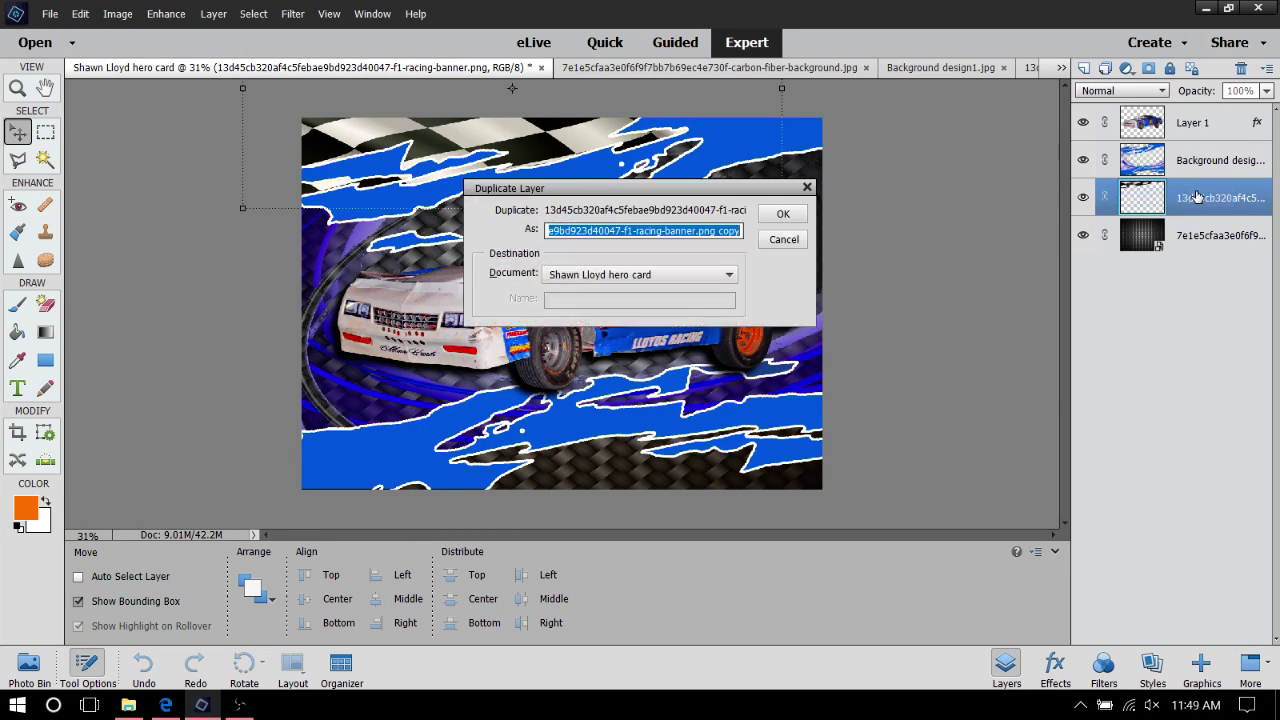
click(784, 214)
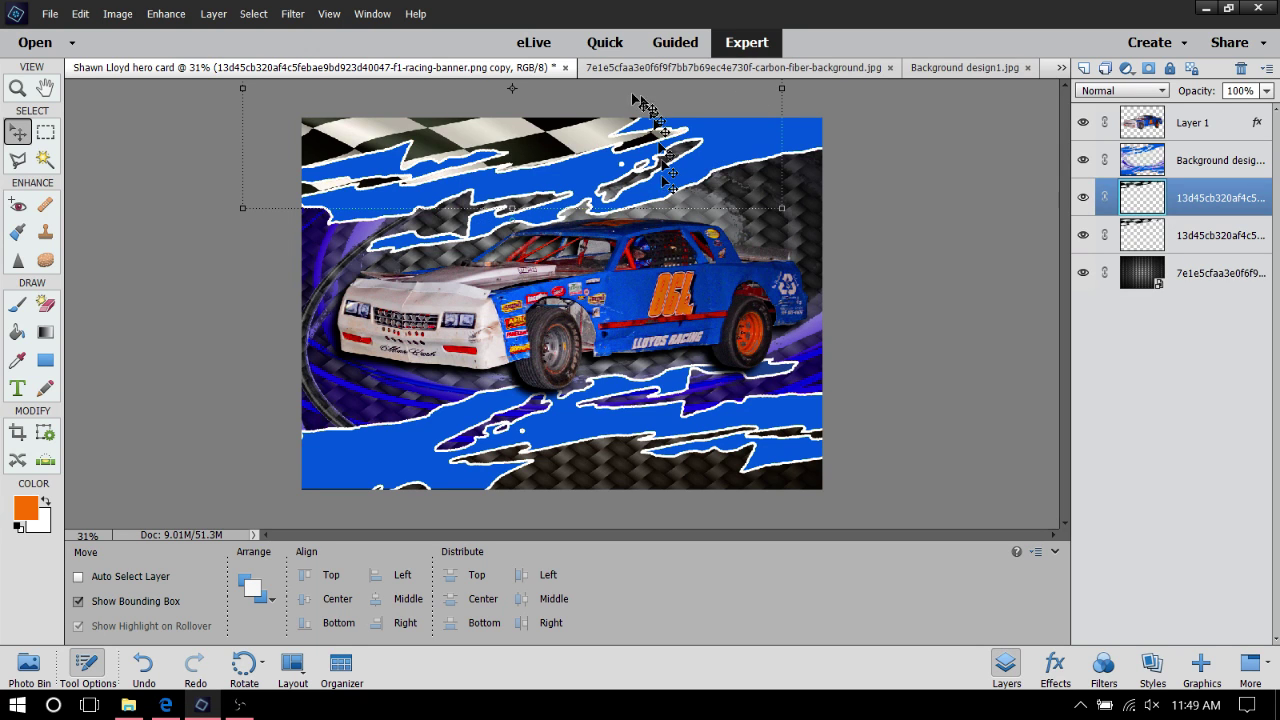
Move the flag copy down so it runs along the bottom edge of the card
drag(460, 160, 665, 492)
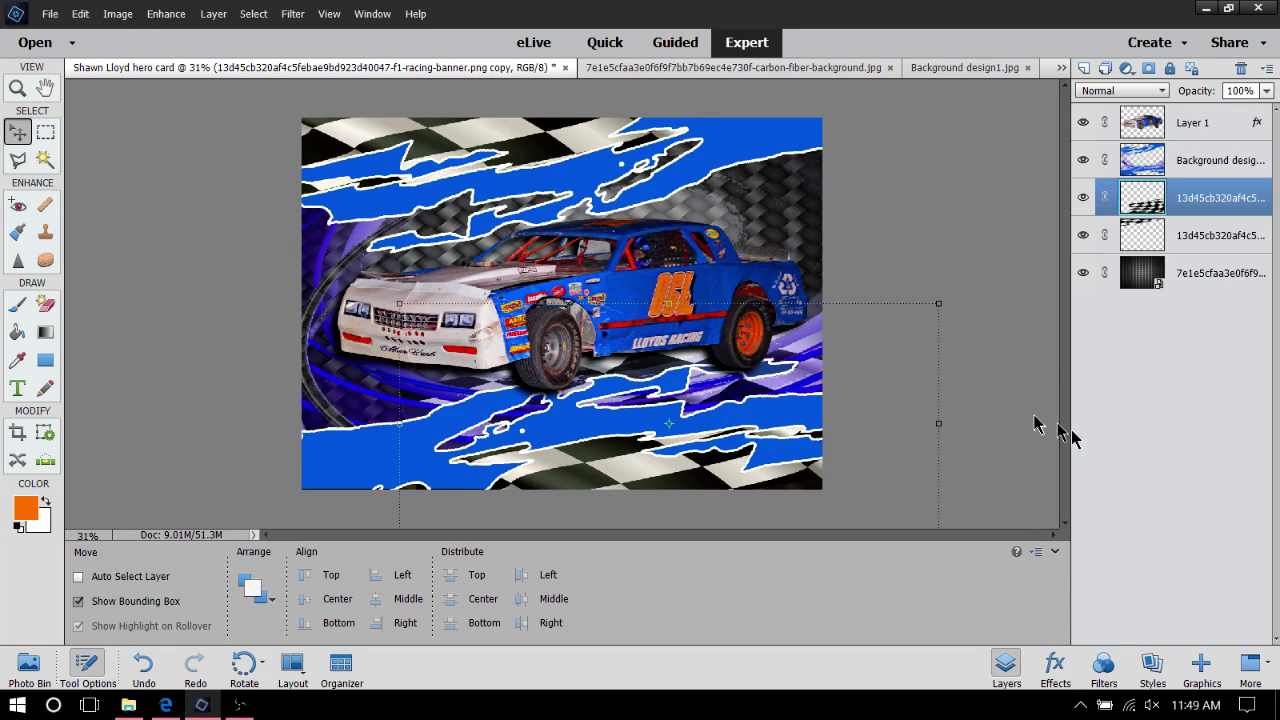
drag(843, 400, 811, 477)
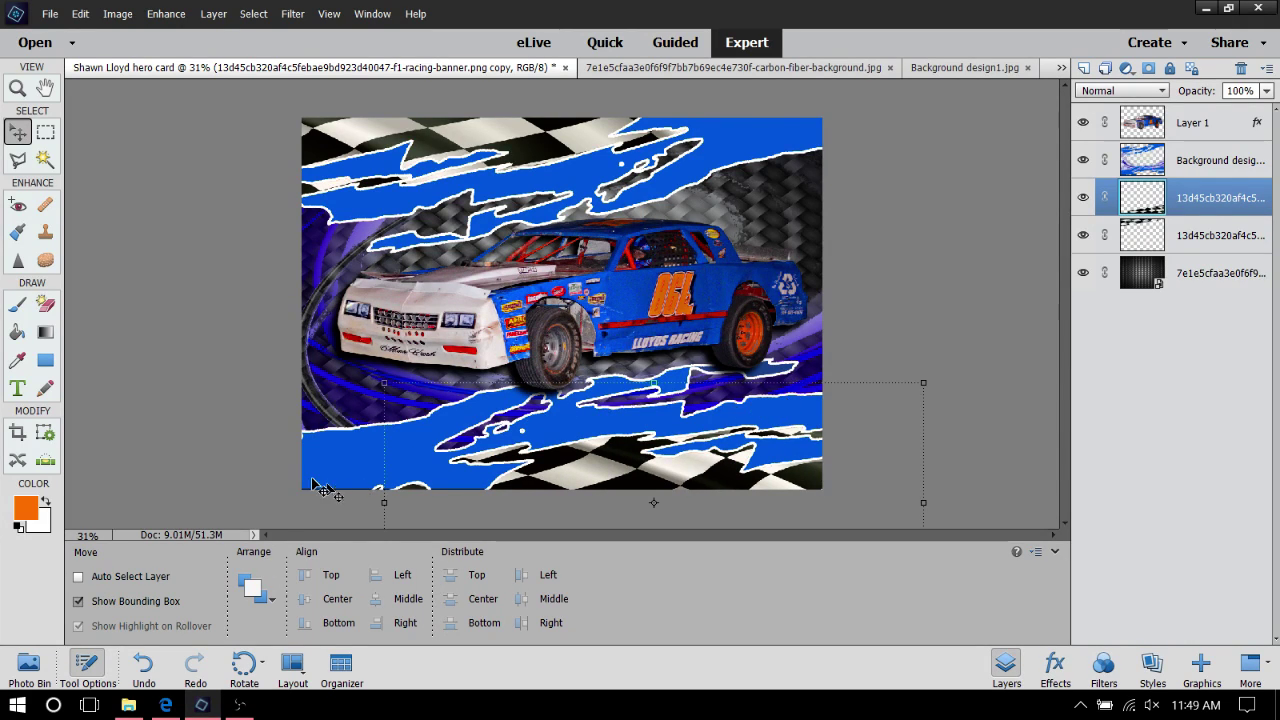
mouse_move(665, 484)
mouse_down()
mouse_move(647, 470)
mouse_move(655, 452)
mouse_move(645, 483)
mouse_move(703, 555)
mouse_move(721, 547)
mouse_move(715, 563)
mouse_move(710, 505)
mouse_move(681, 476)
mouse_up()
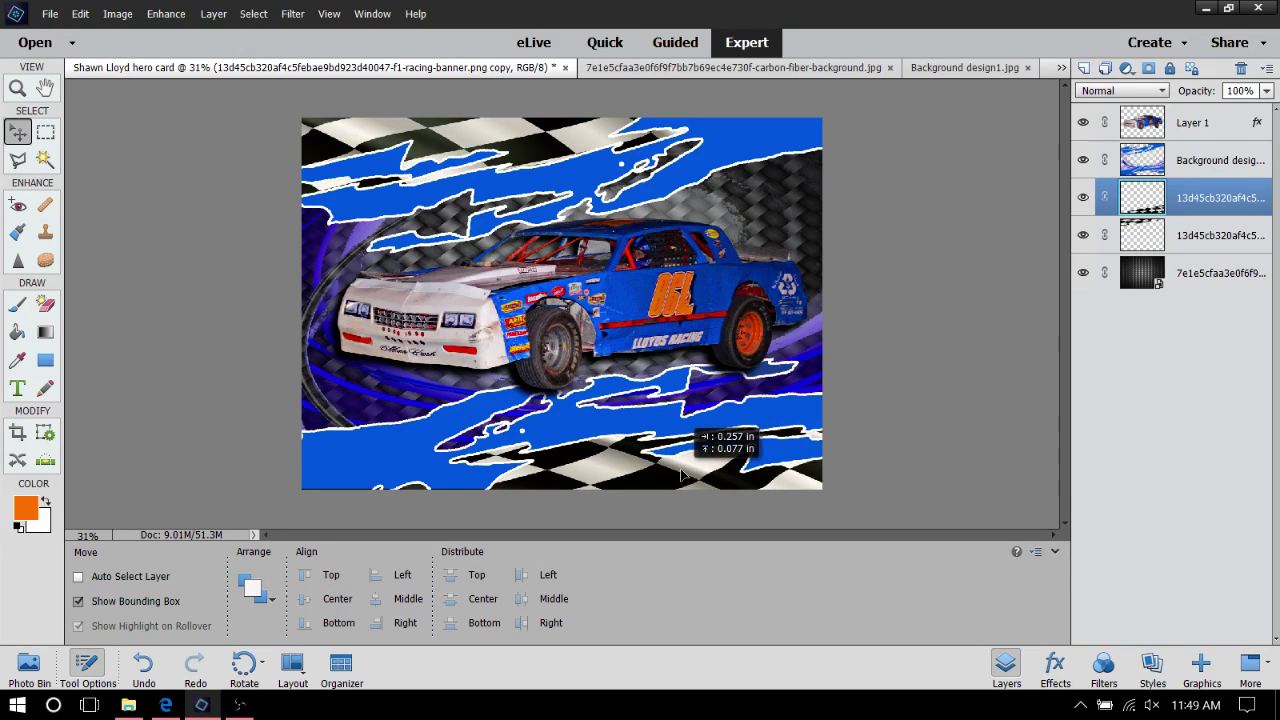
drag(681, 476, 681, 476)
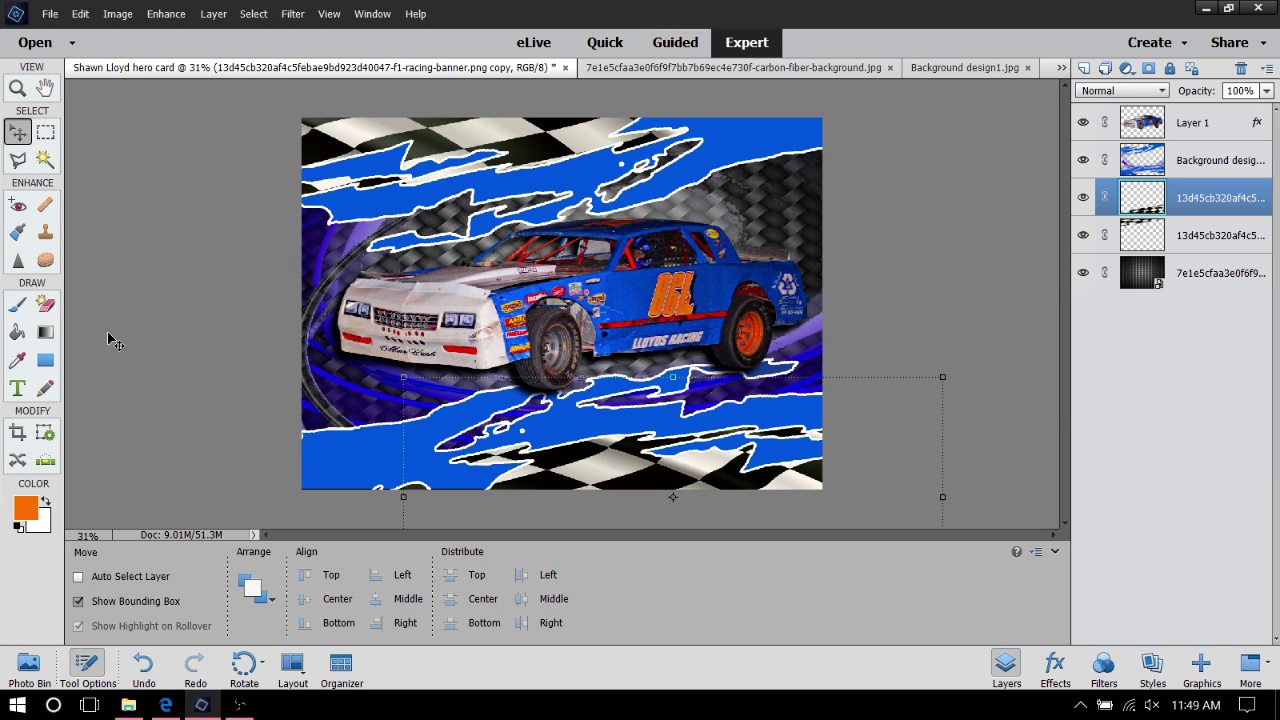
Keep orange as the foreground colour and undo an accidental Paint Bucket fill of the whole layer
click(25, 507)
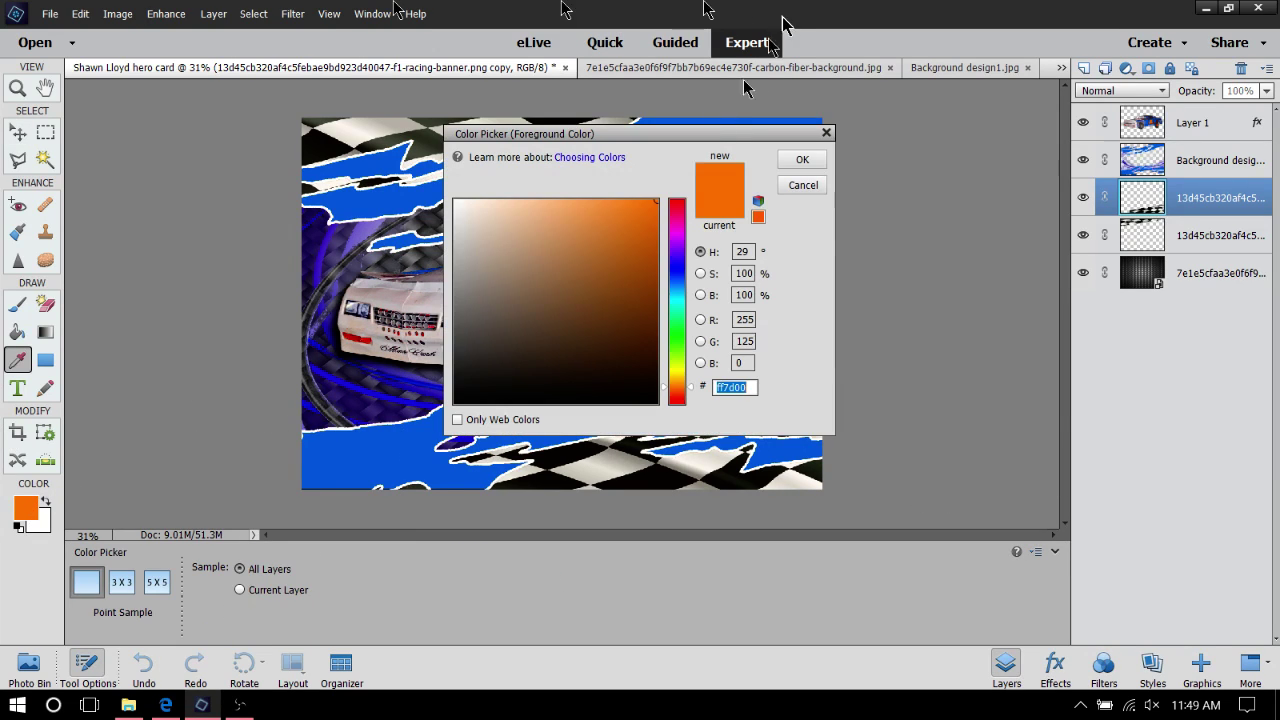
click(802, 159)
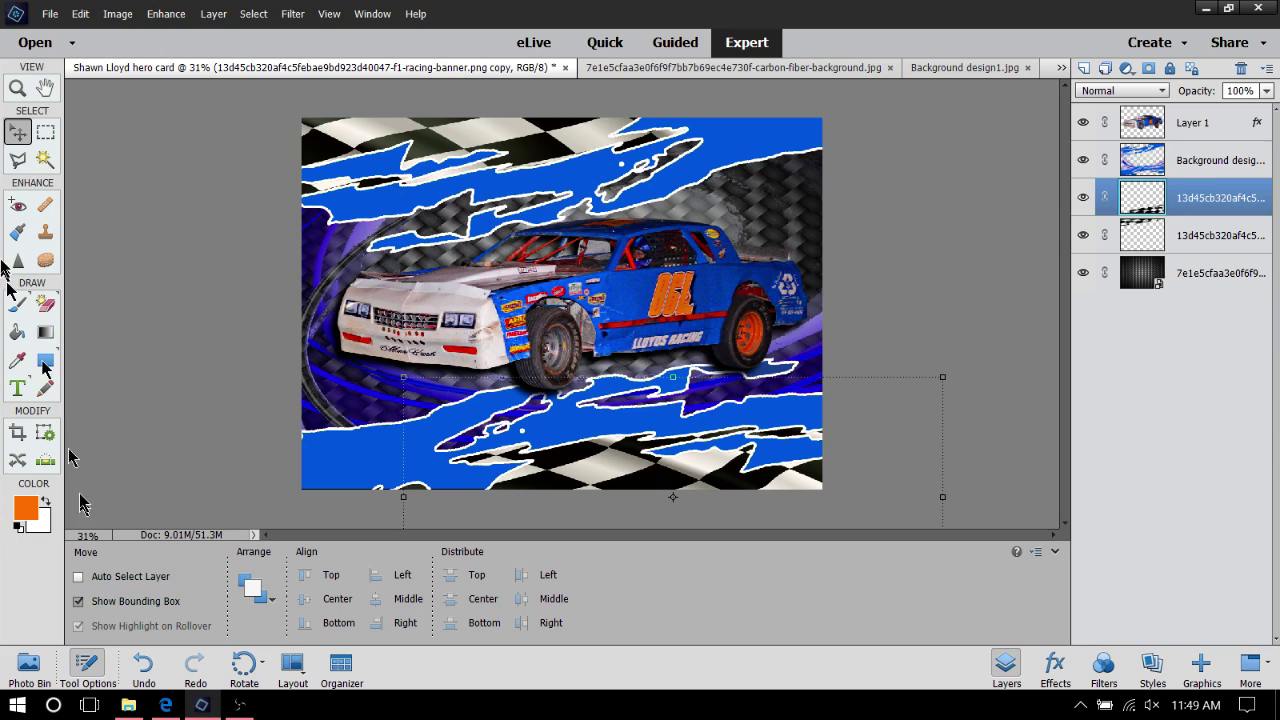
click(18, 333)
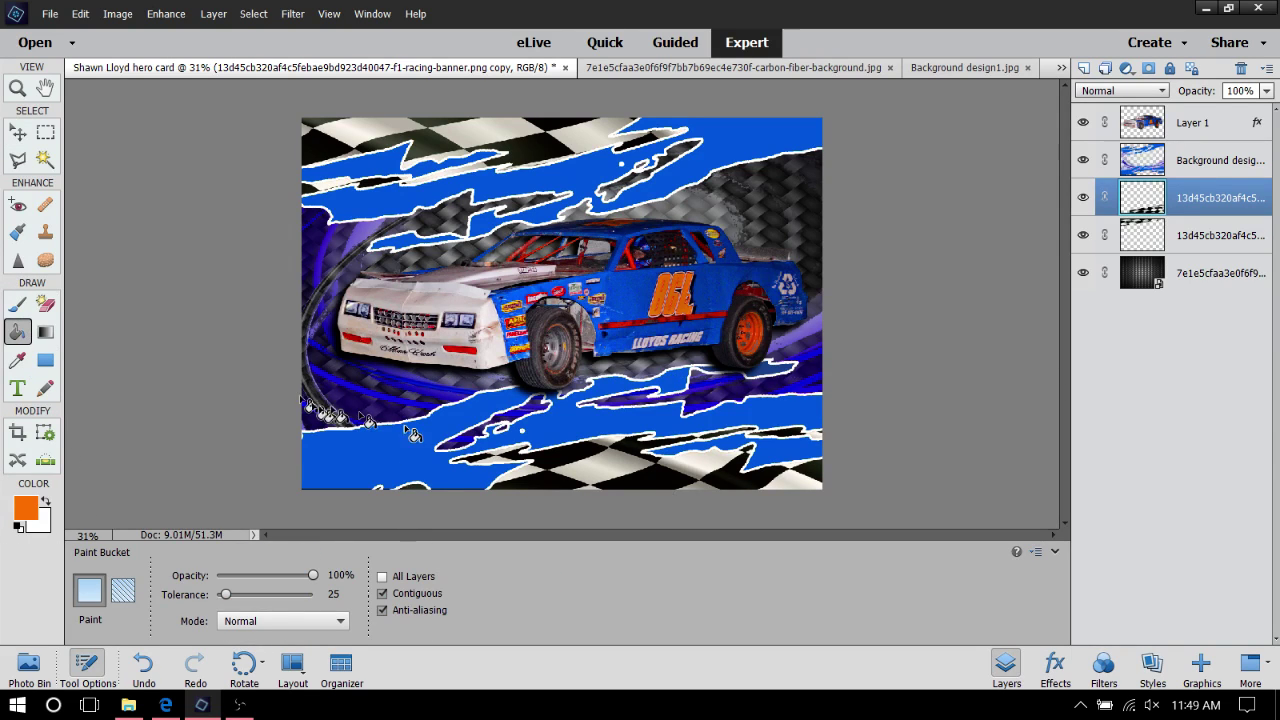
click(391, 455)
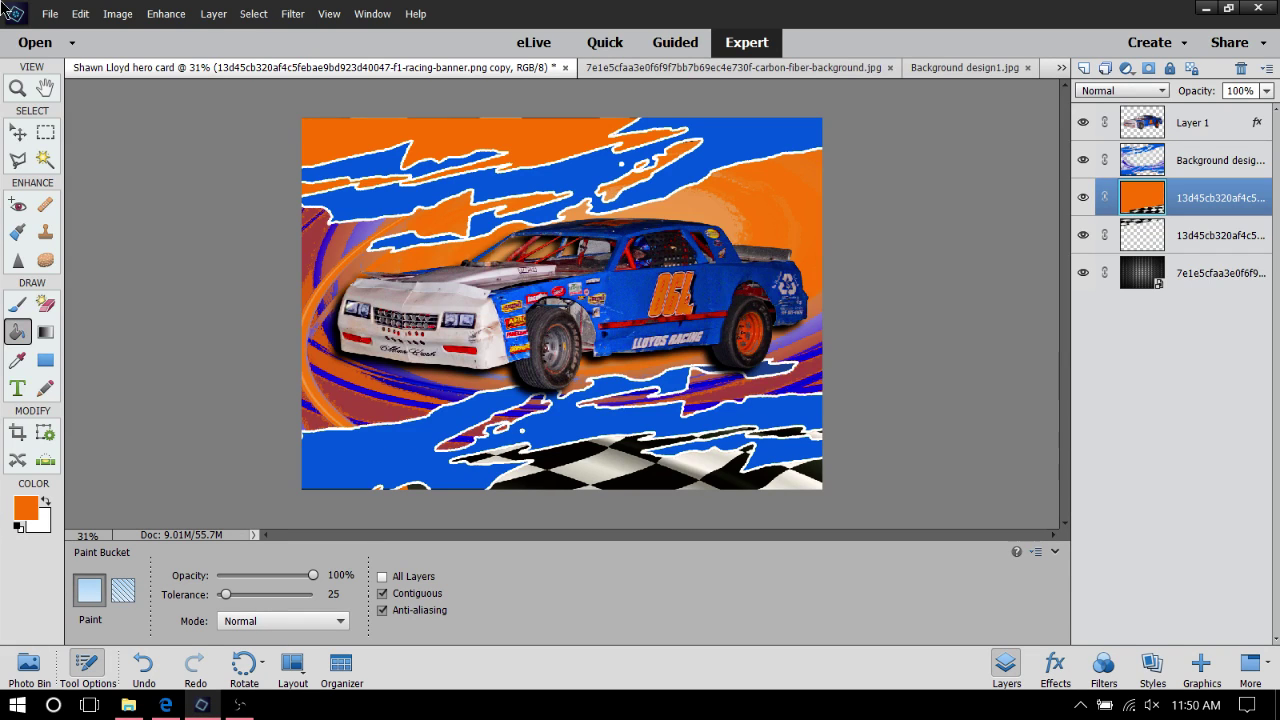
click(88, 18)
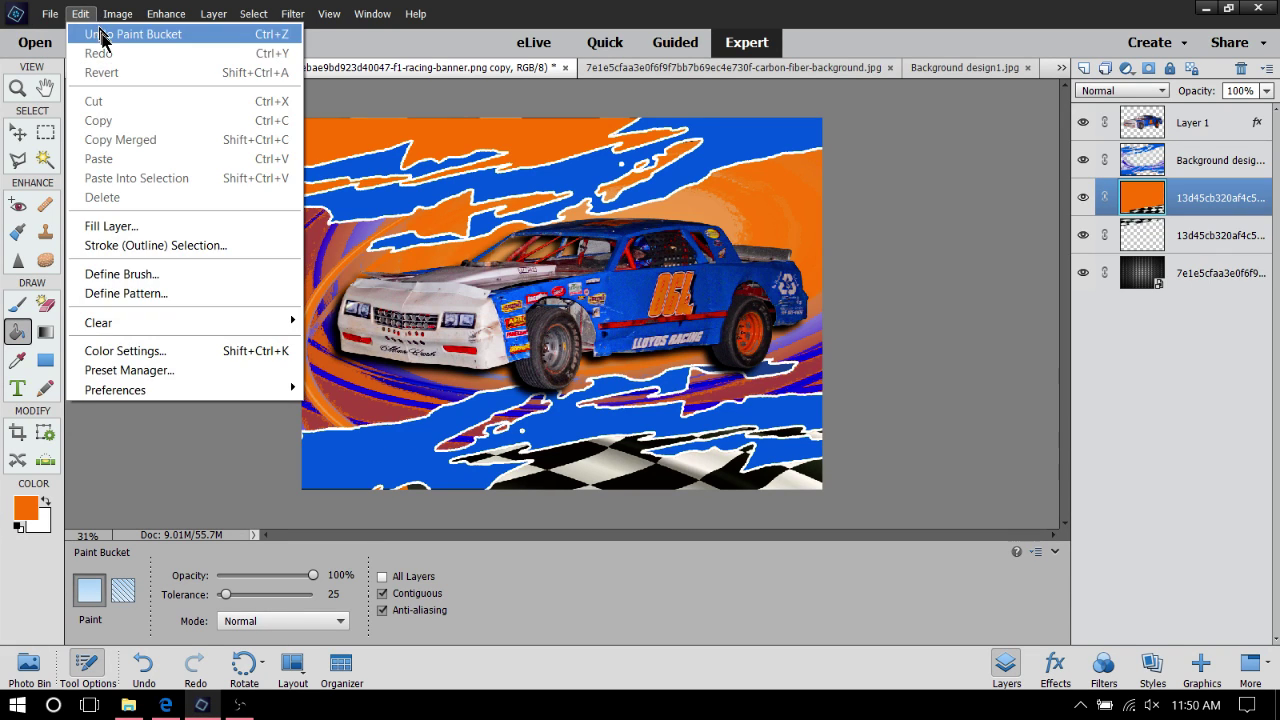
click(104, 35)
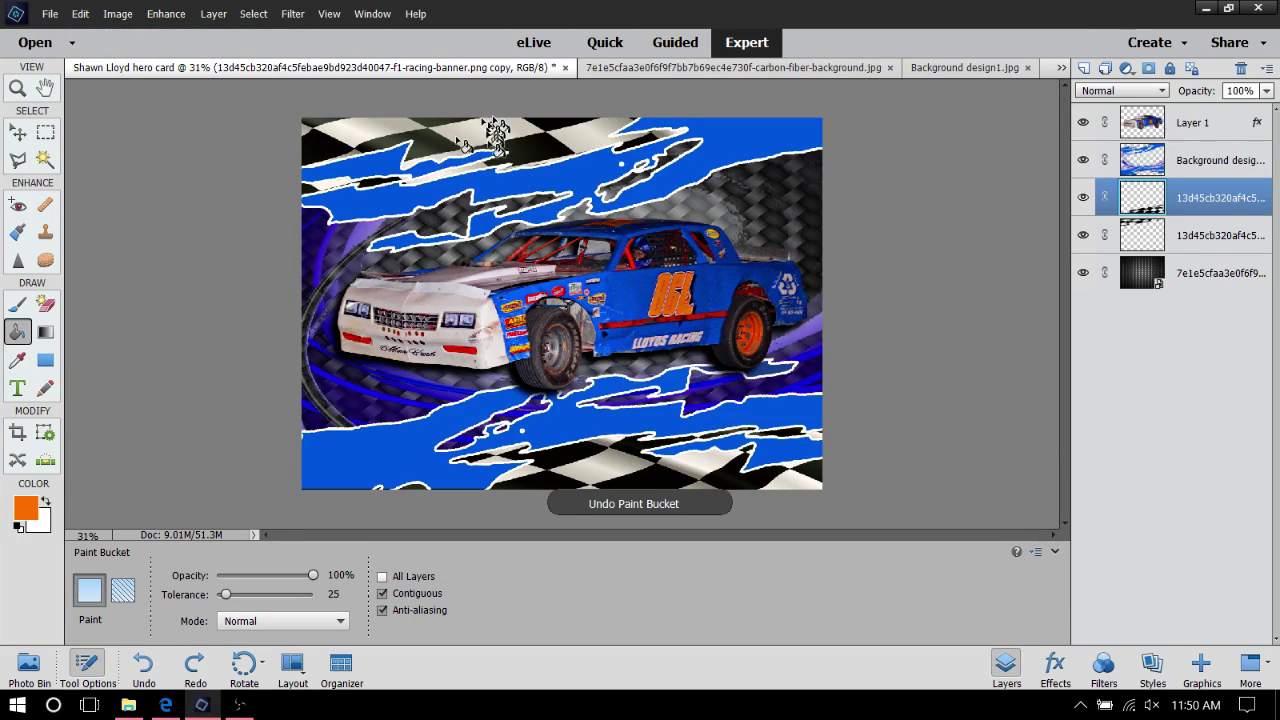
Fill the five blue swooshes on the Background design layer with orange, leaving the layer in place
click(1236, 168)
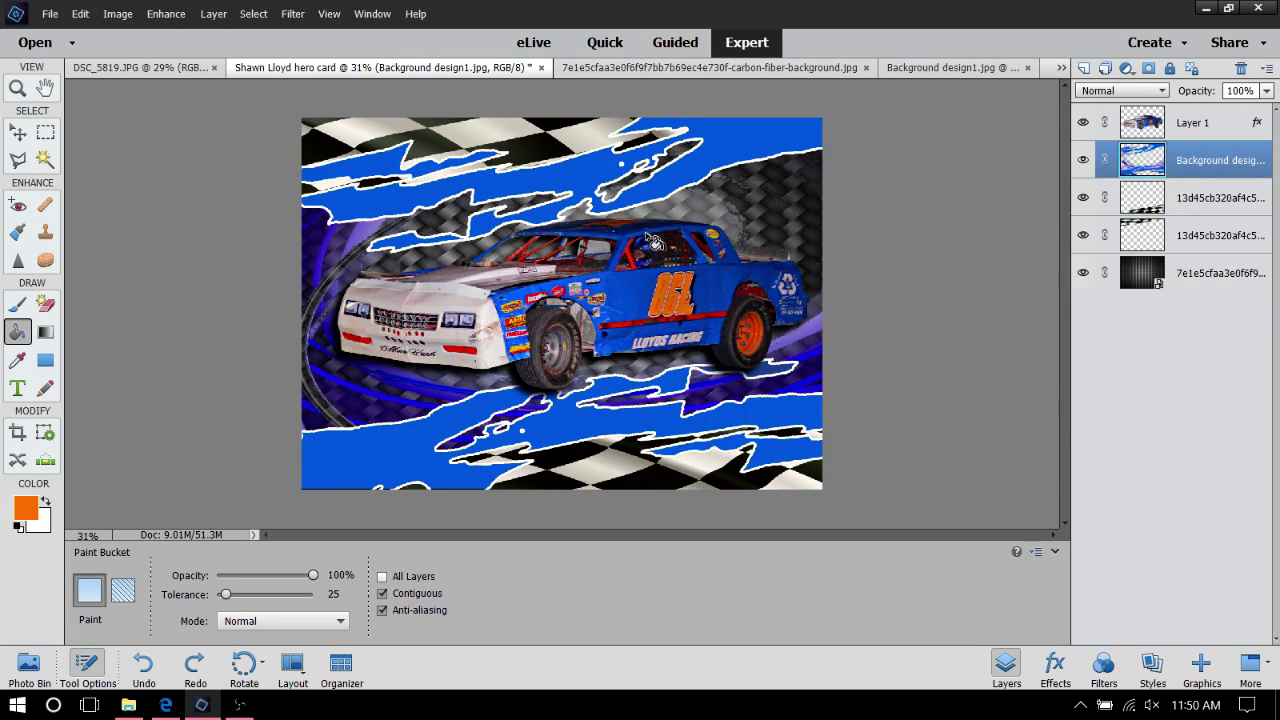
click(740, 146)
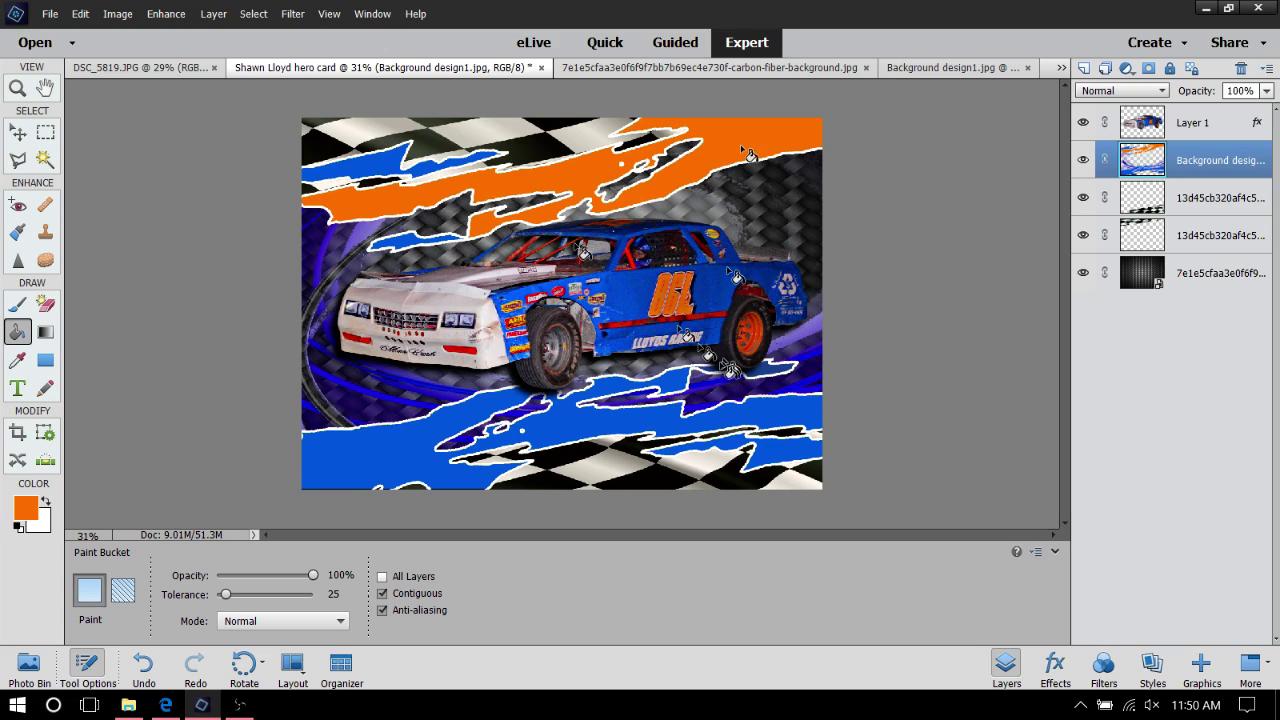
click(374, 166)
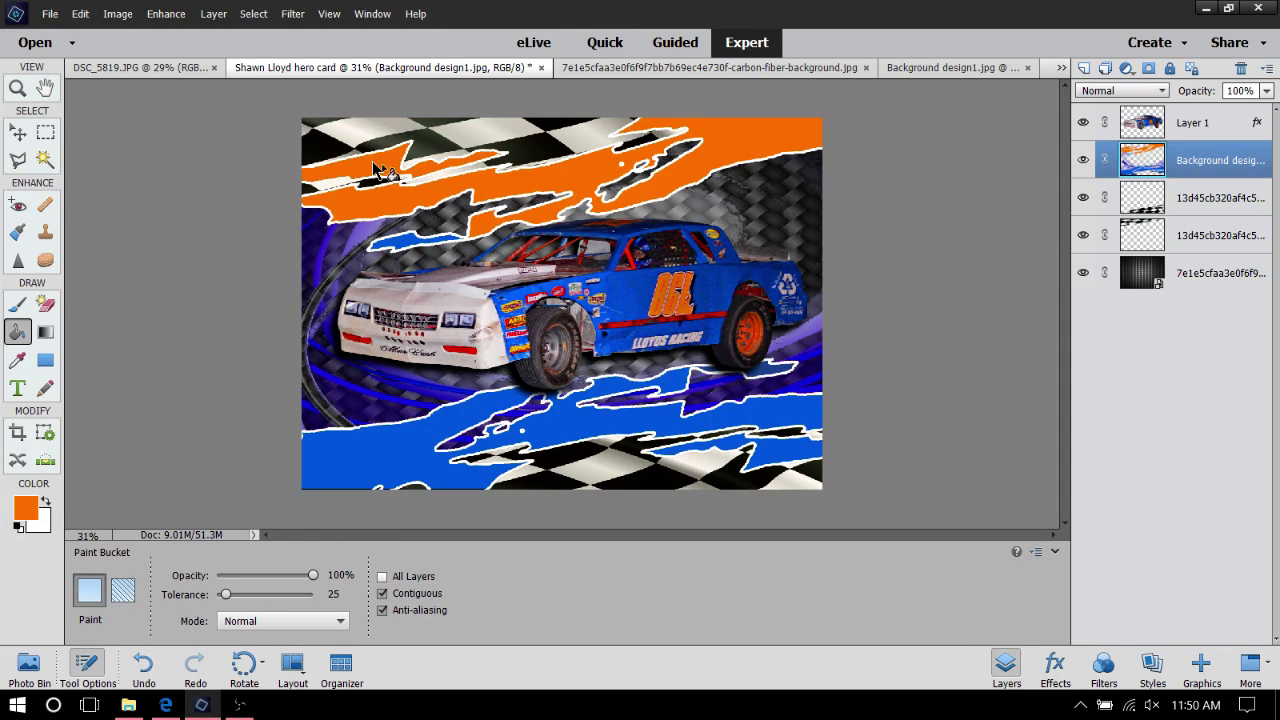
click(398, 247)
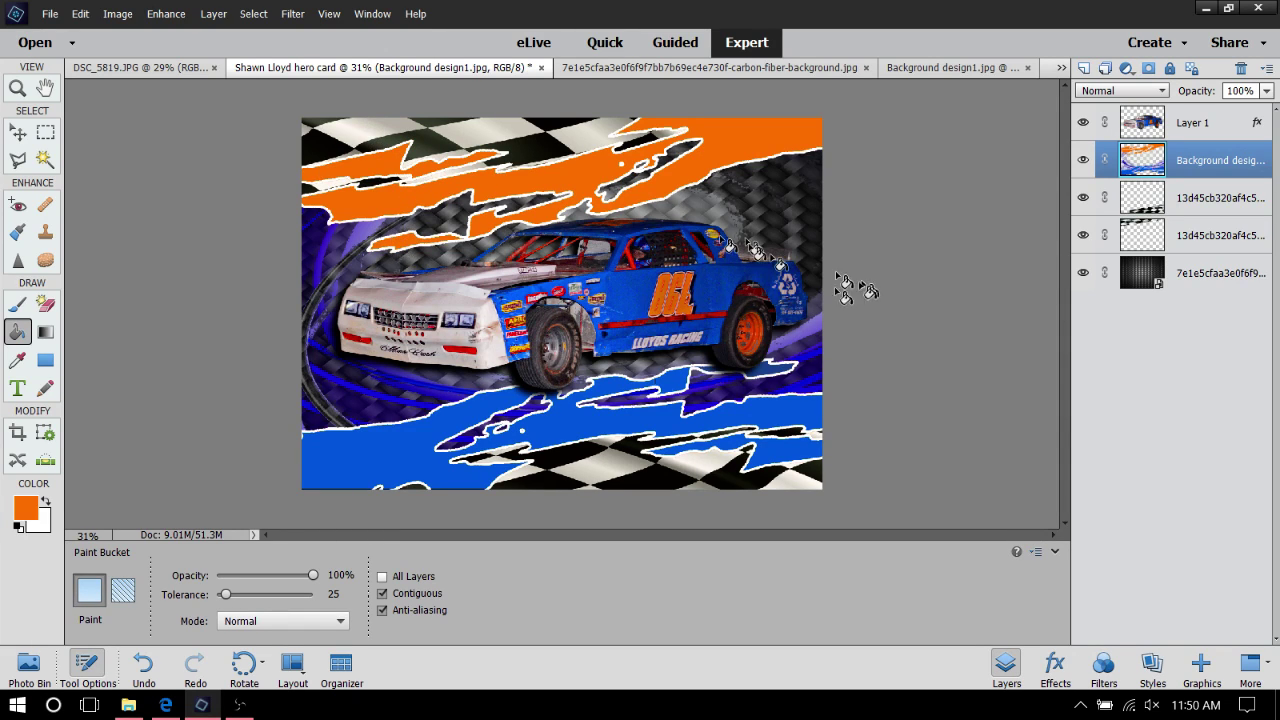
click(410, 470)
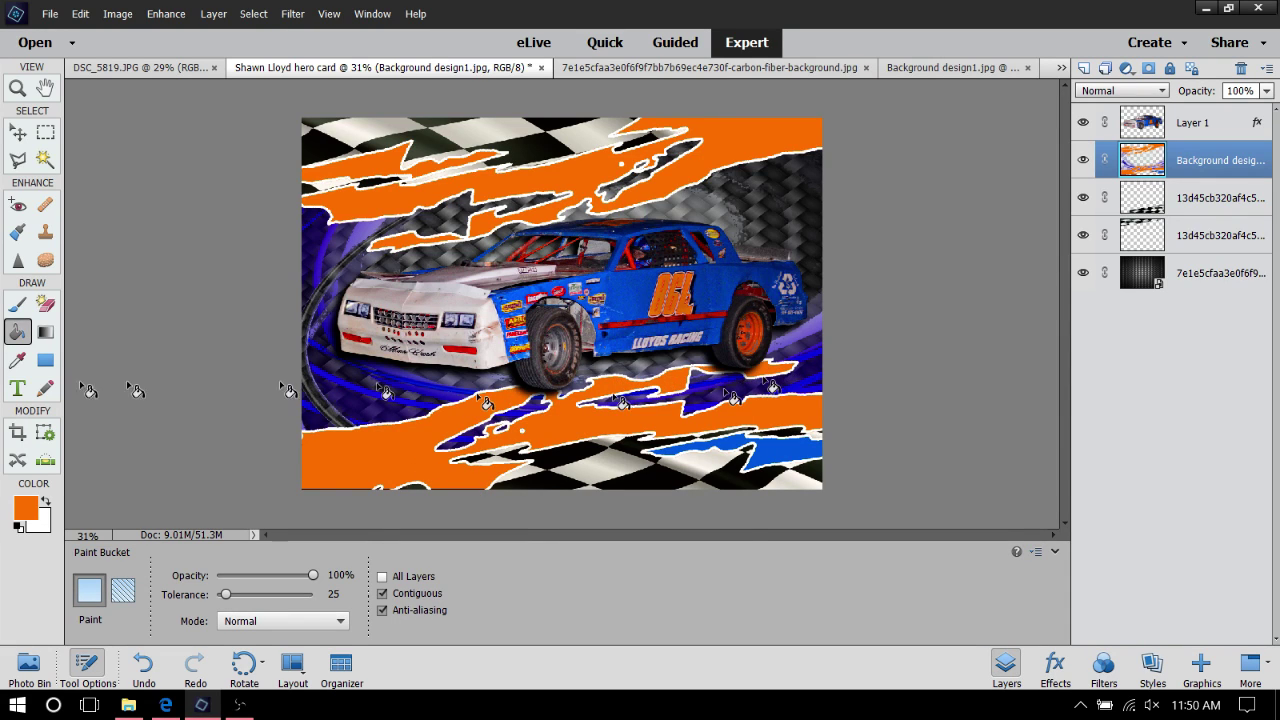
click(790, 463)
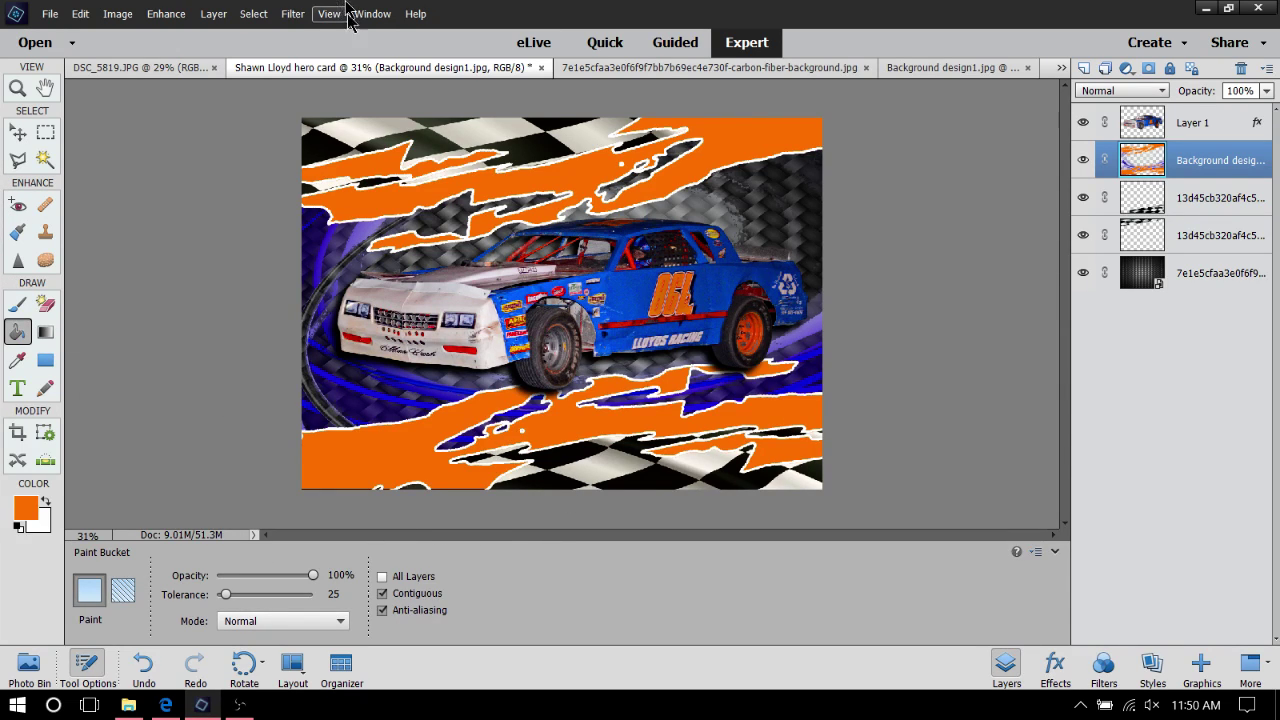
click(17, 132)
mouse_move(677, 320)
mouse_down()
mouse_move(705, 318)
mouse_move(725, 372)
mouse_move(748, 322)
mouse_move(640, 322)
mouse_move(663, 310)
mouse_up()
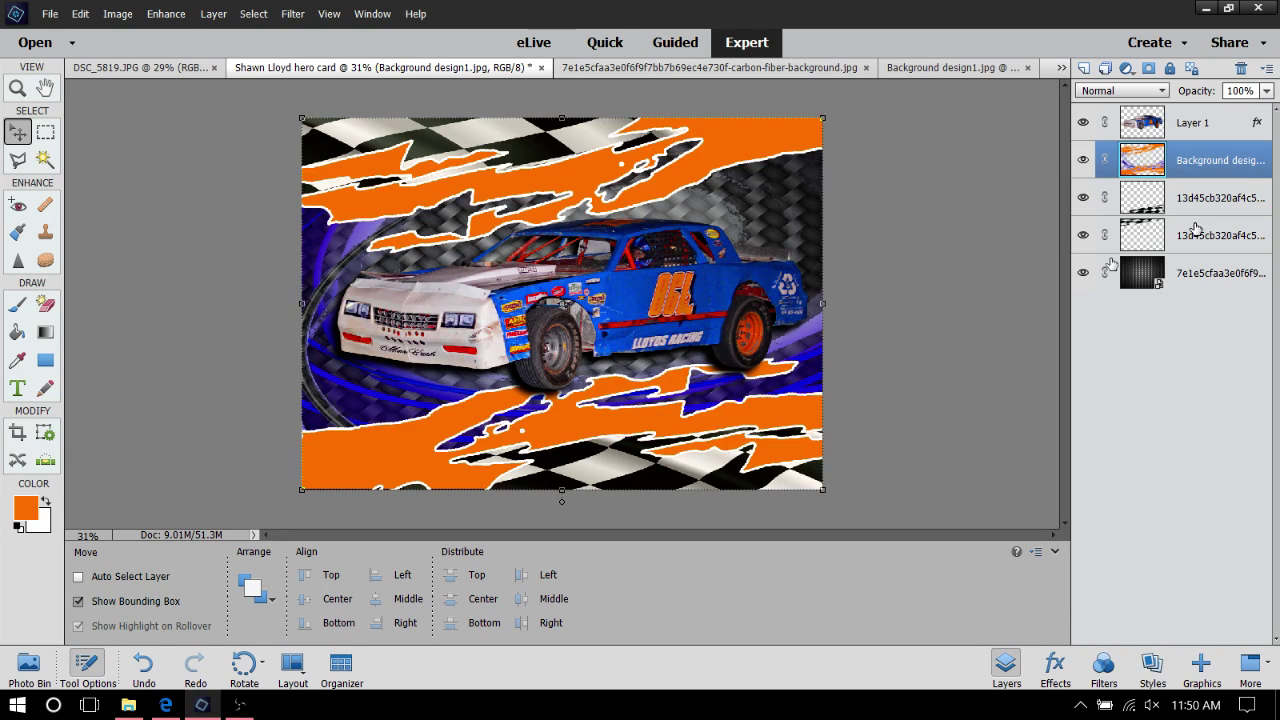
Enlarge the race car on Layer 1 to 107.68%, set it slightly lower, and commit
click(1191, 128)
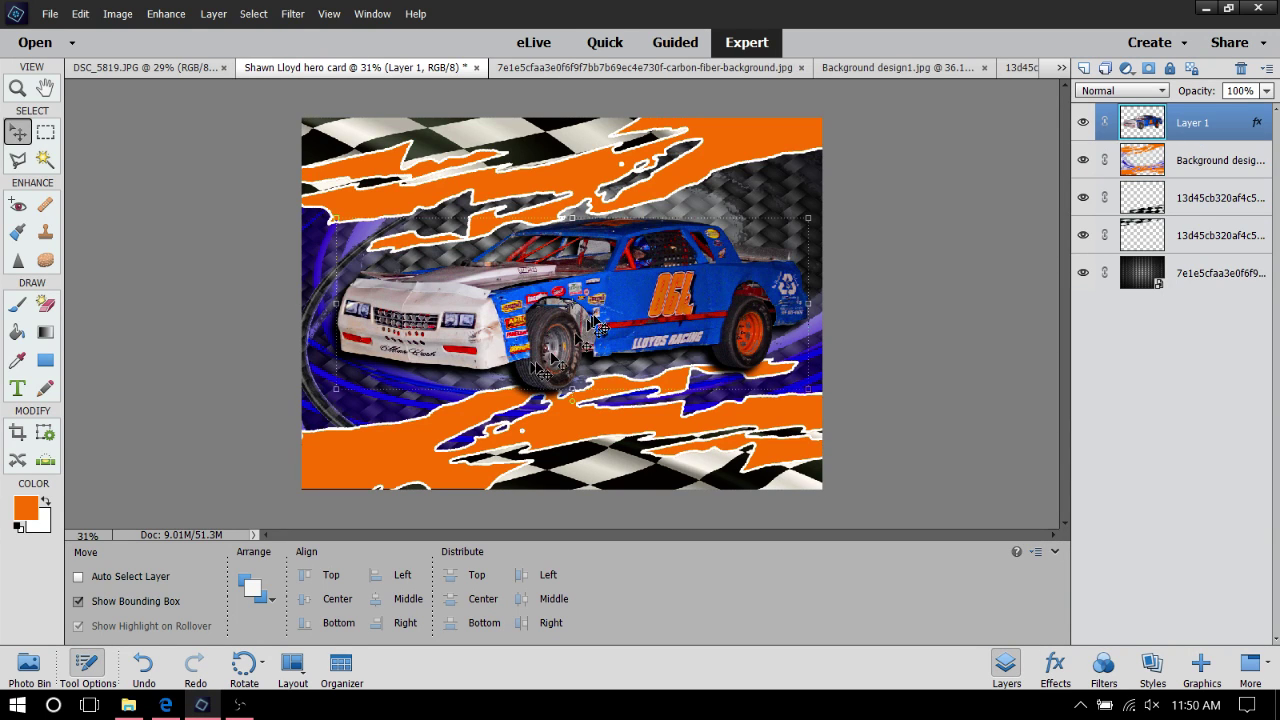
mouse_move(595, 325)
mouse_down()
mouse_move(551, 365)
mouse_move(225, 510)
mouse_move(505, 475)
mouse_move(585, 340)
mouse_move(580, 322)
mouse_move(612, 330)
mouse_move(597, 330)
mouse_up()
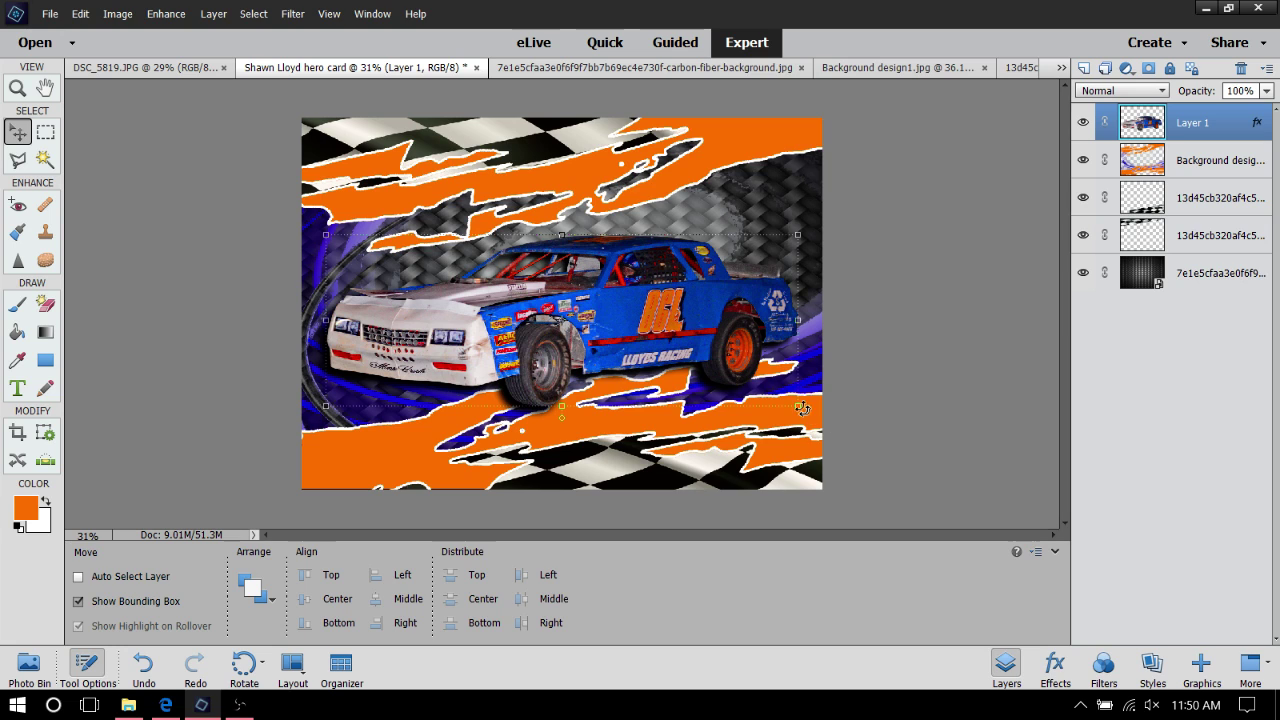
drag(799, 404, 833, 419)
mouse_move(772, 372)
mouse_down()
mouse_move(735, 365)
mouse_move(752, 366)
mouse_up()
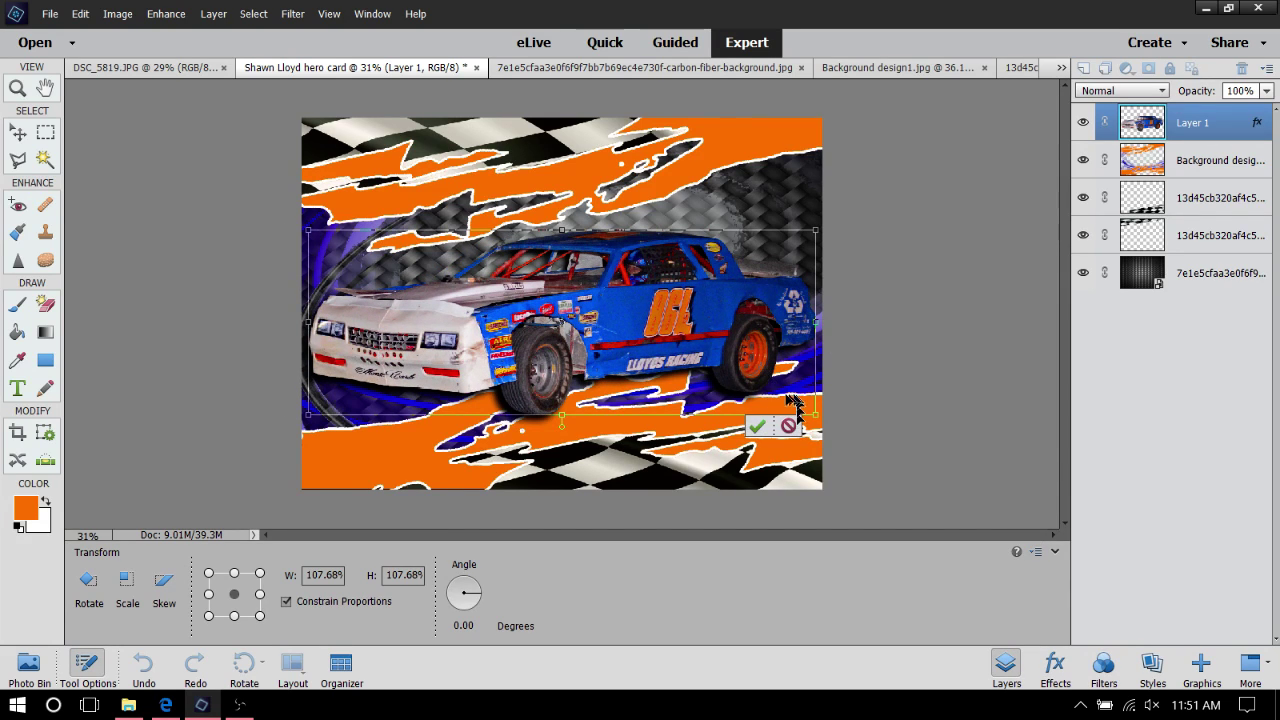
click(770, 426)
drag(638, 337, 640, 352)
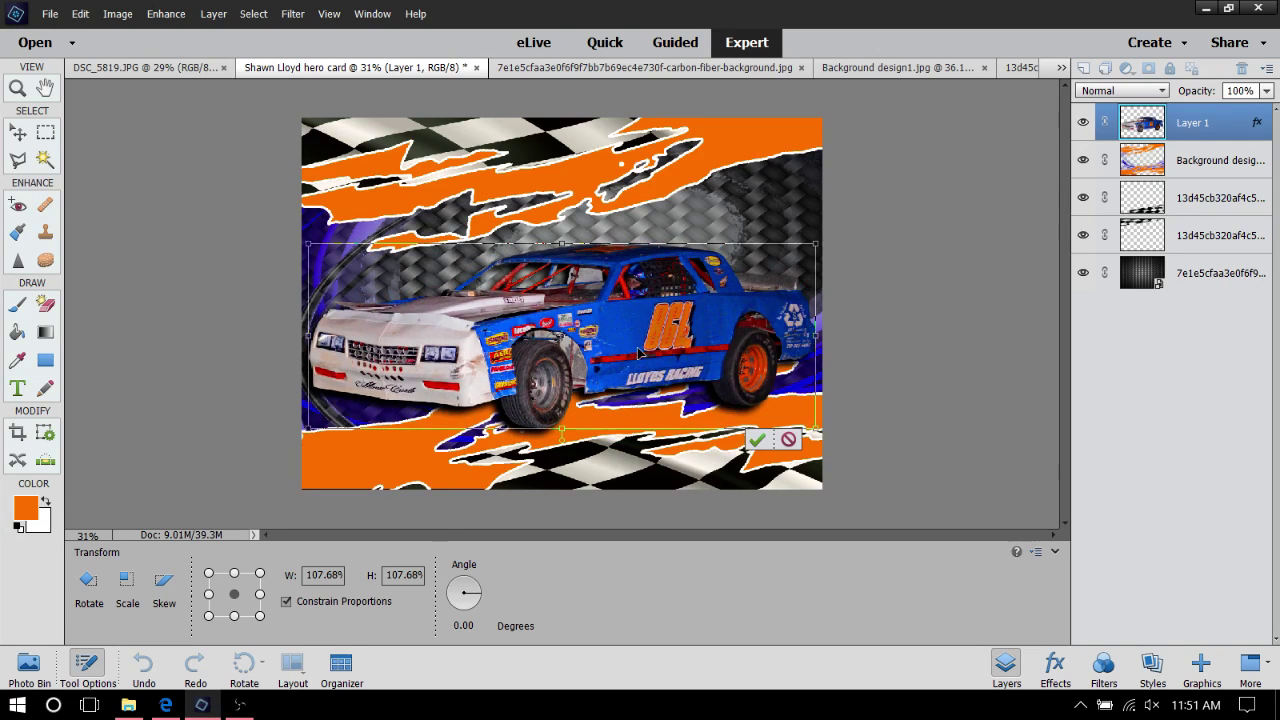
click(758, 443)
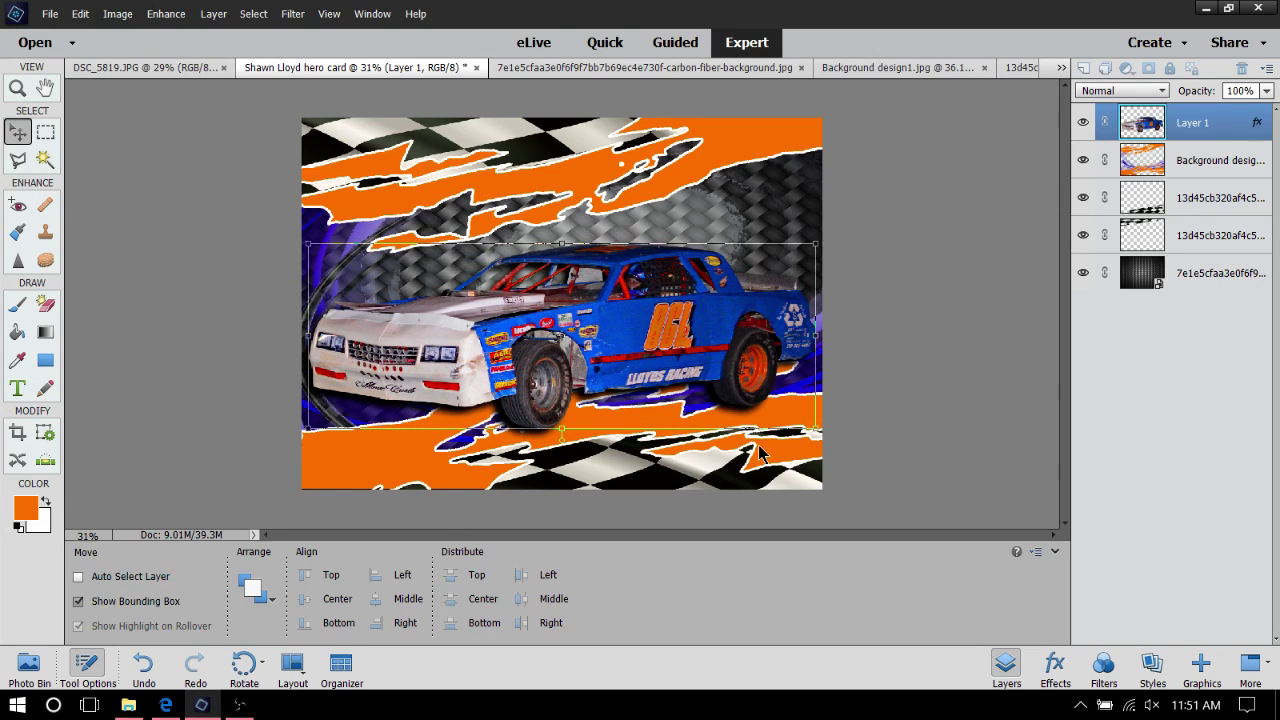
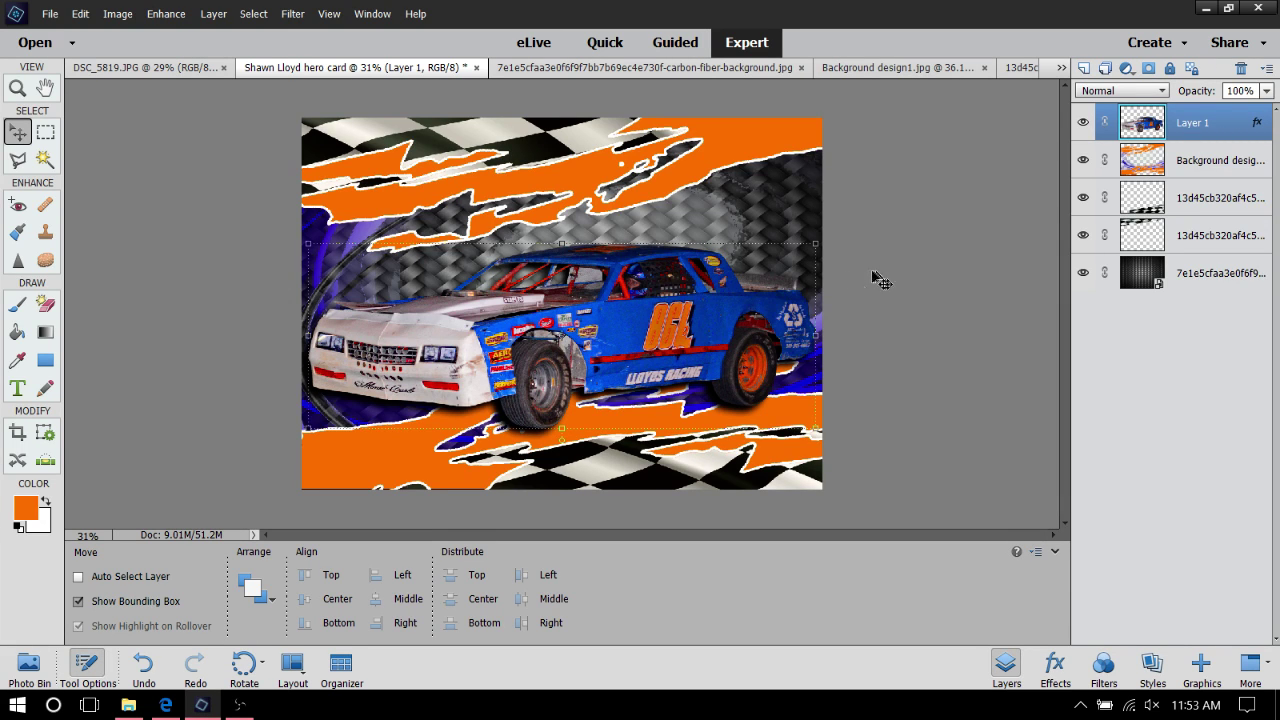
Drag the Layer 1 race car cutout slightly lower on the hero card
drag(724, 346, 643, 322)
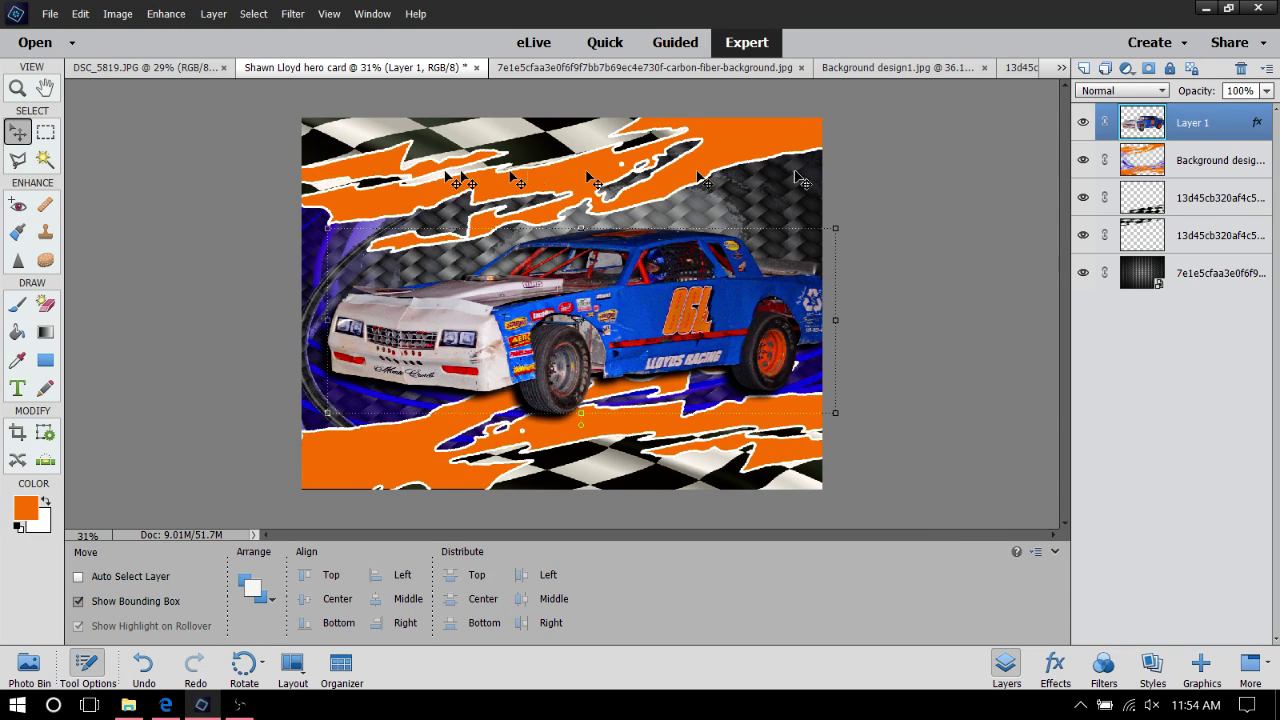
Type SHAWN in red 60 pt Expansiva Bold Italic near the card's top and commit it
click(17, 390)
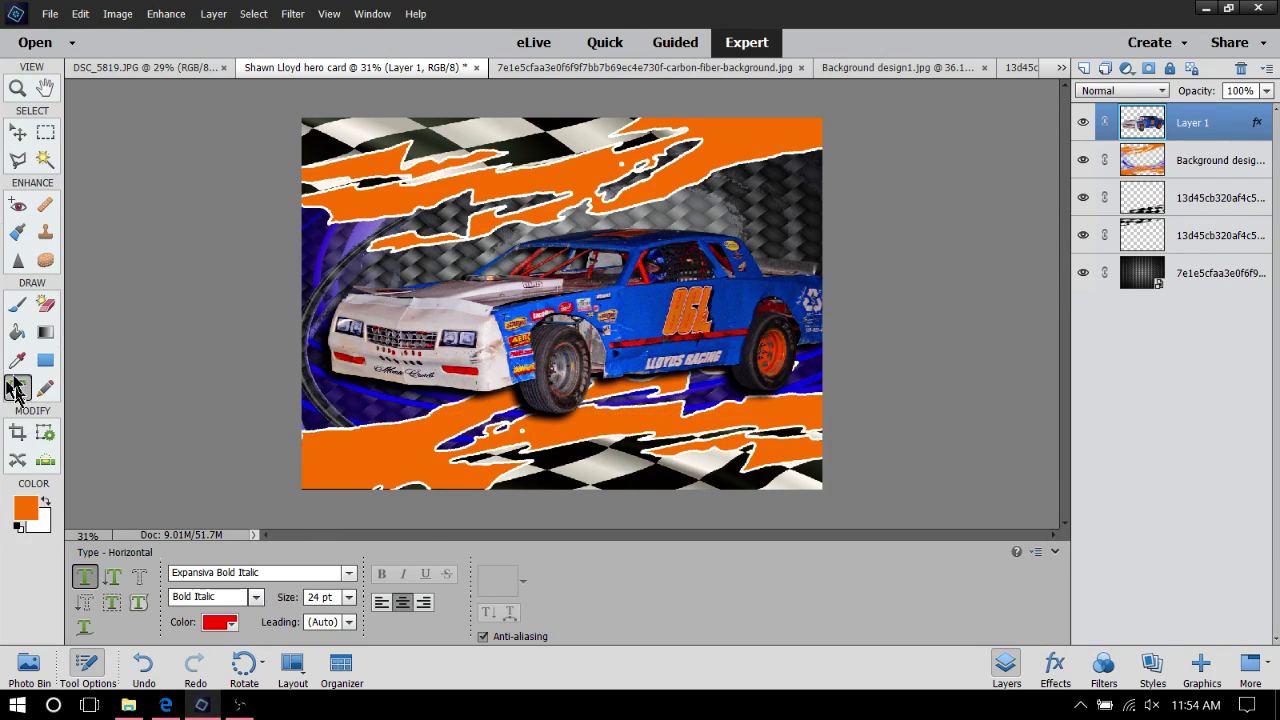
click(546, 165)
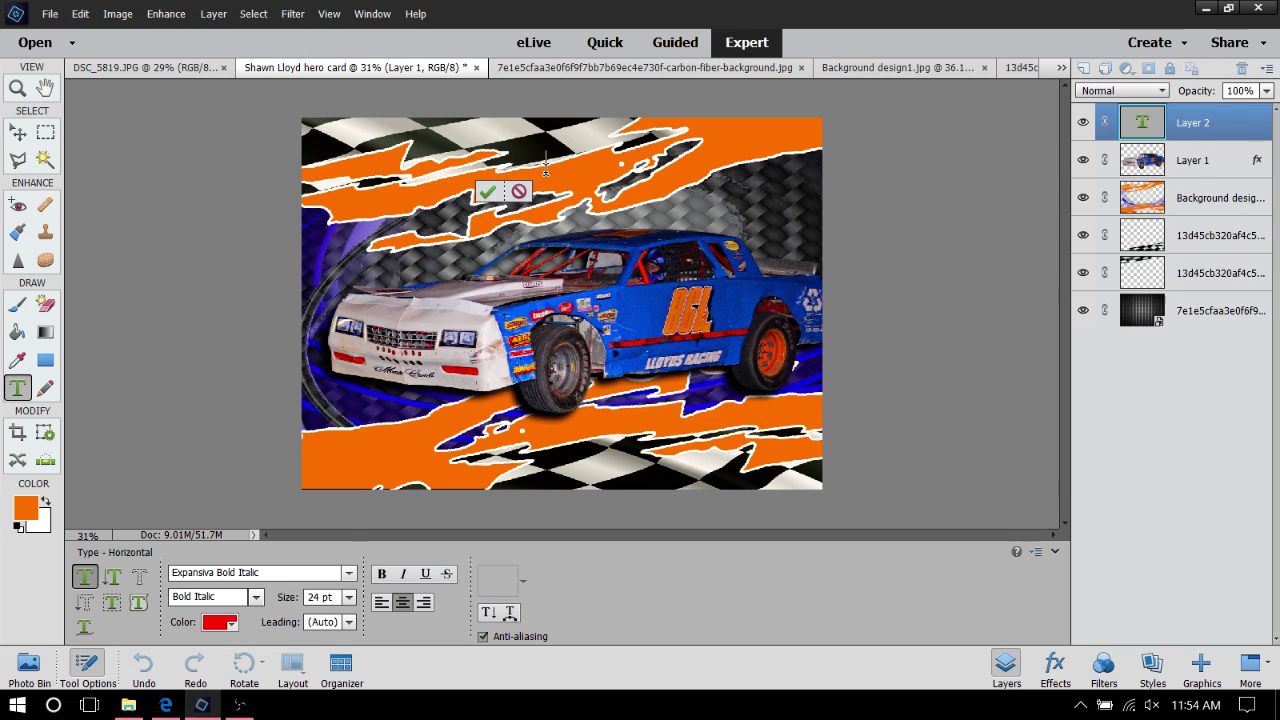
click(349, 598)
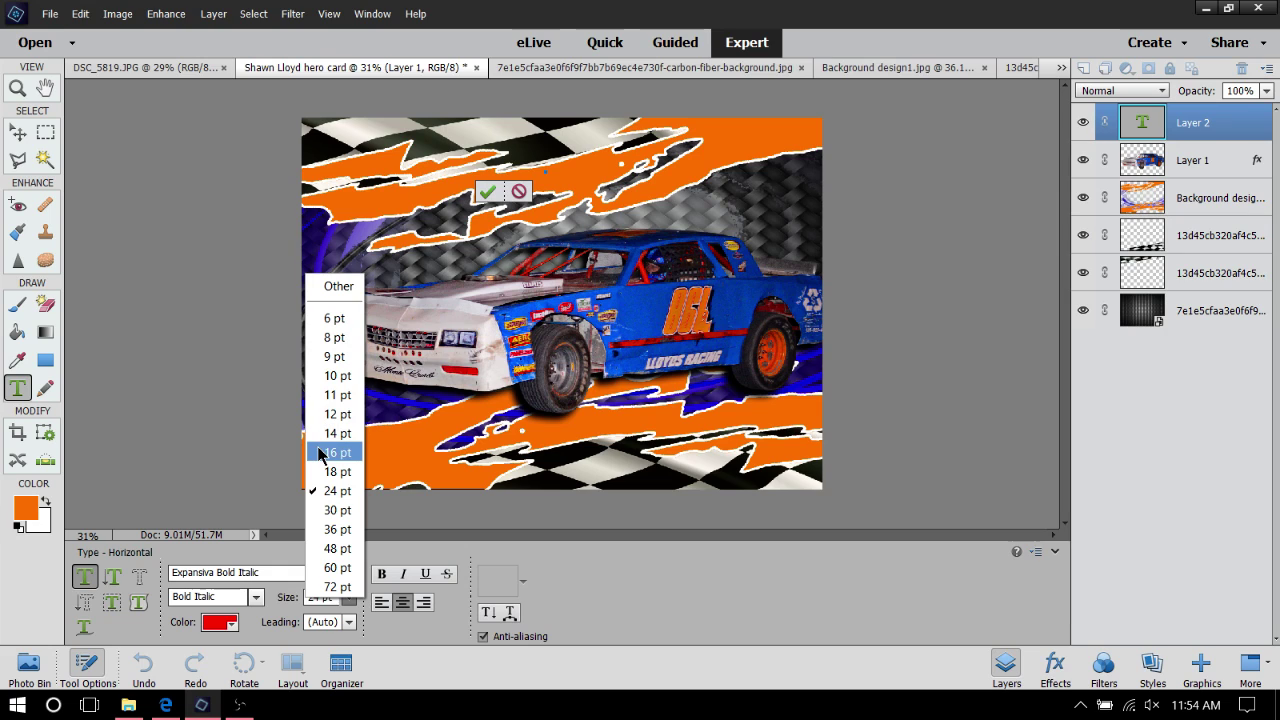
click(336, 568)
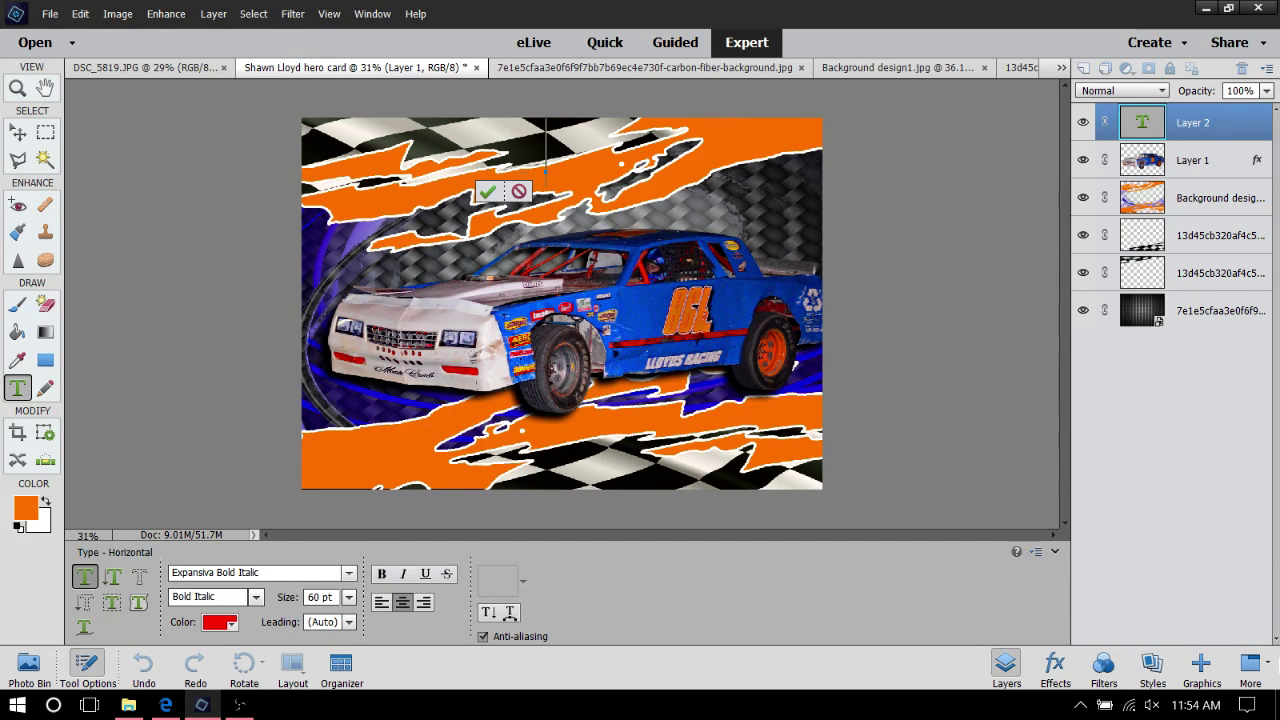
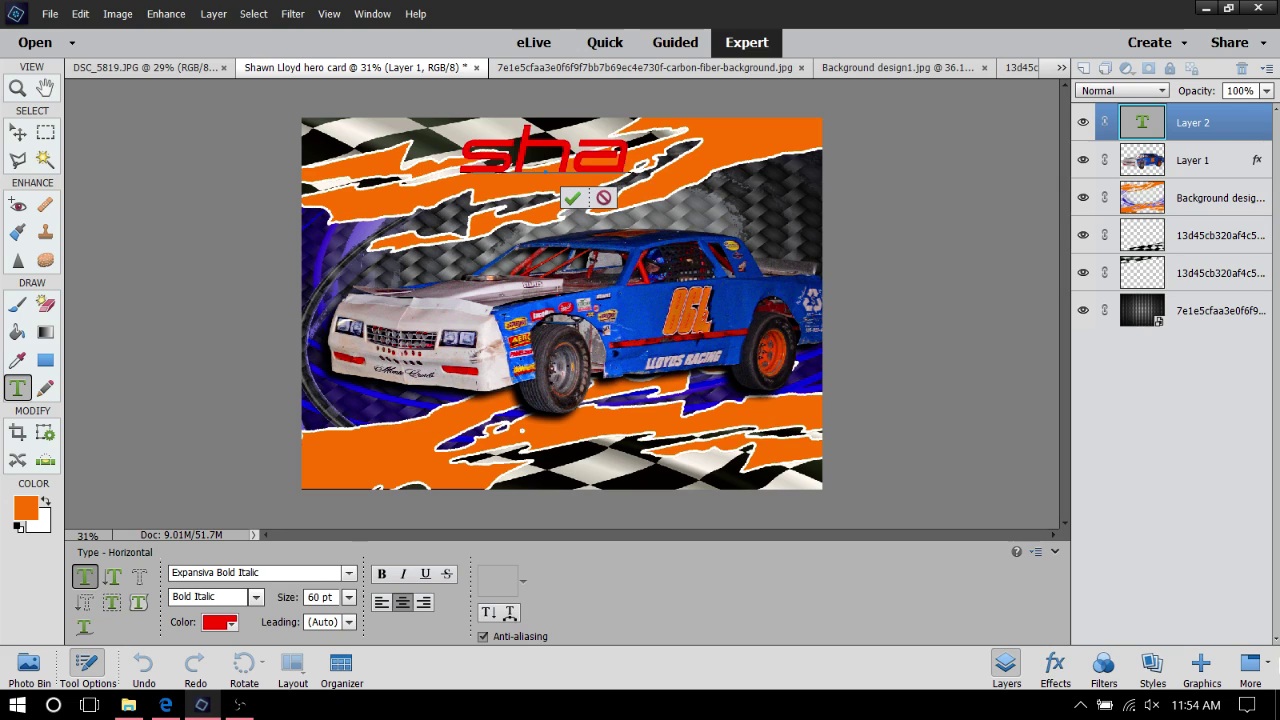
key(BackSpace)
key(BackSpace)
key(BackSpace)
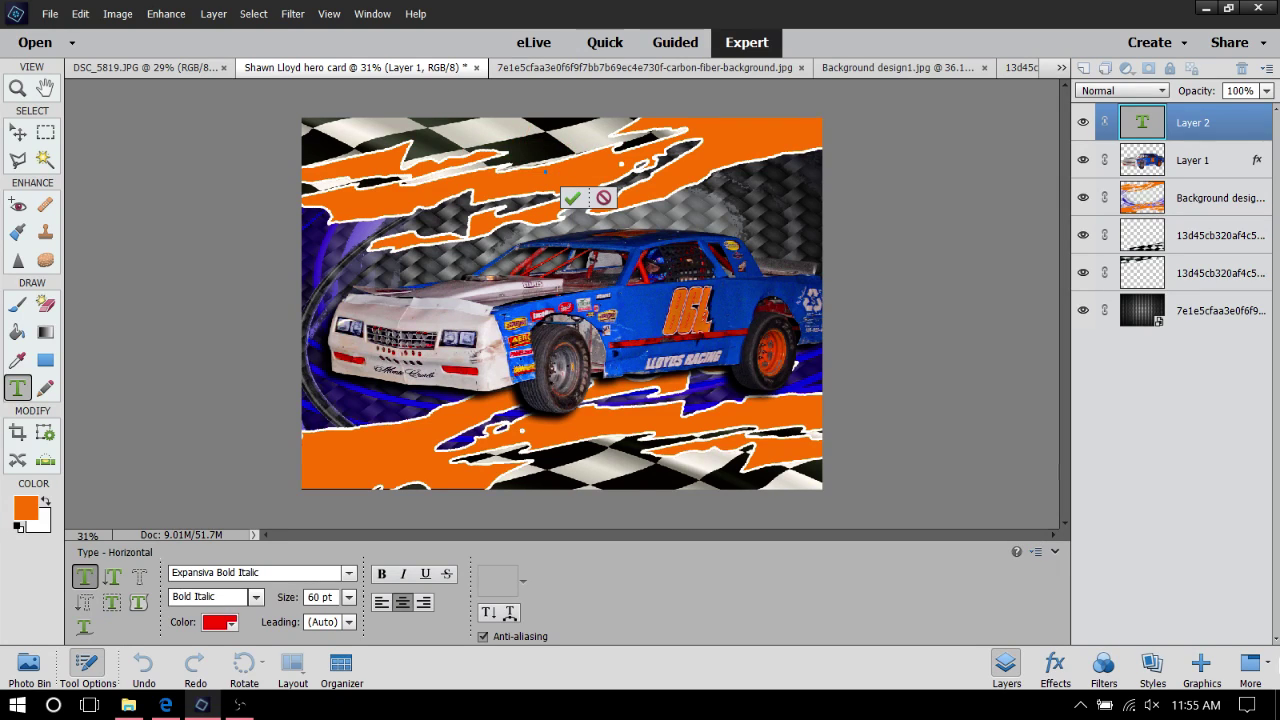
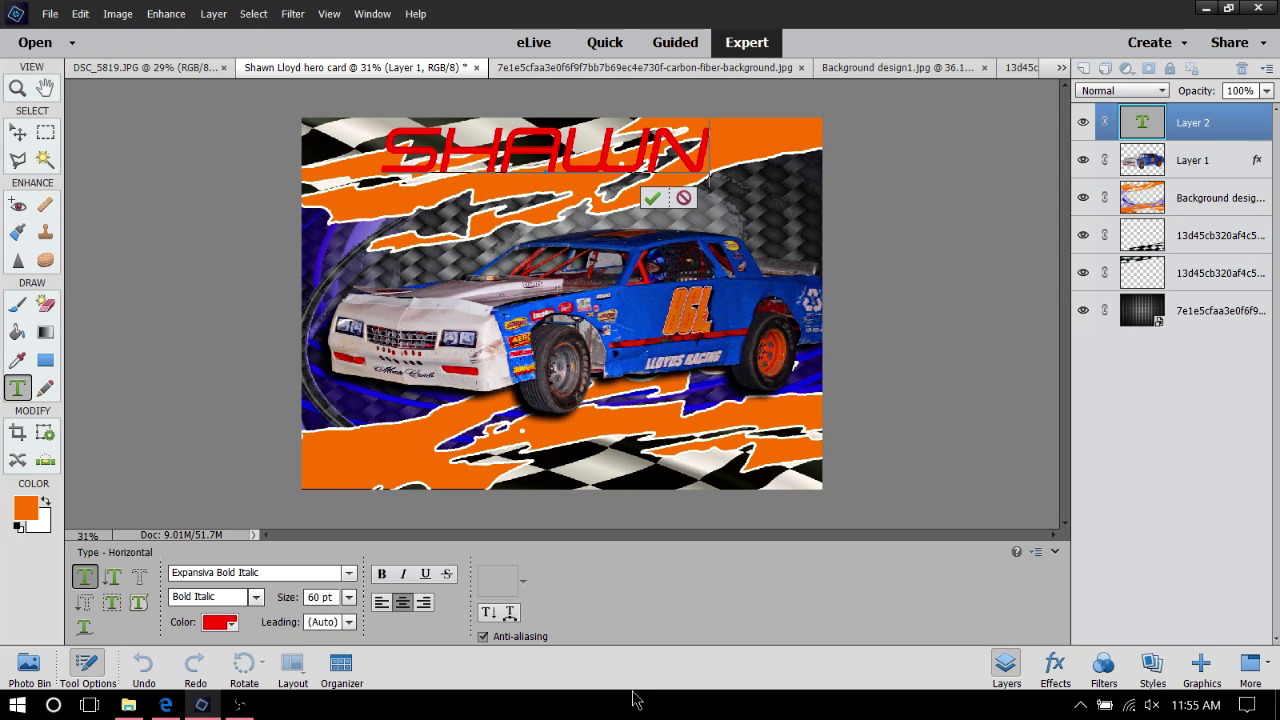
click(652, 199)
key(v)
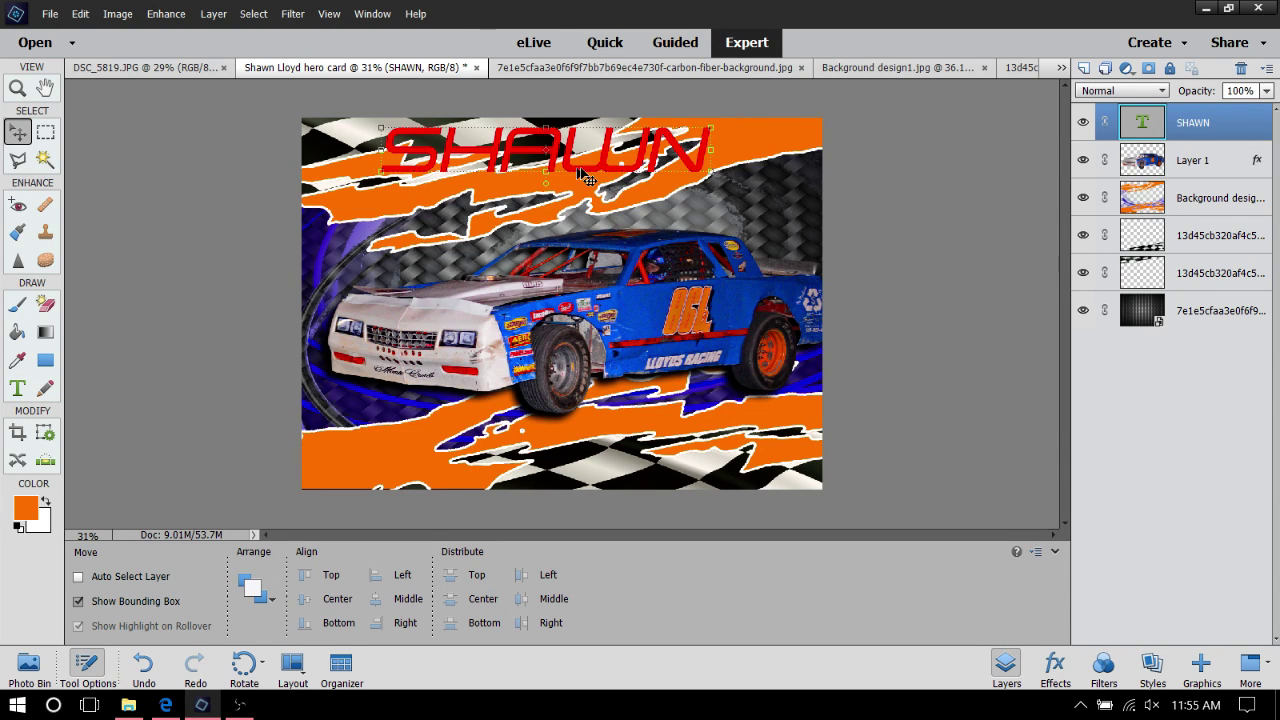
Stretch SHAWN to 128.36% width and 67.01% height, skew it rightward, and commit
drag(596, 193, 551, 195)
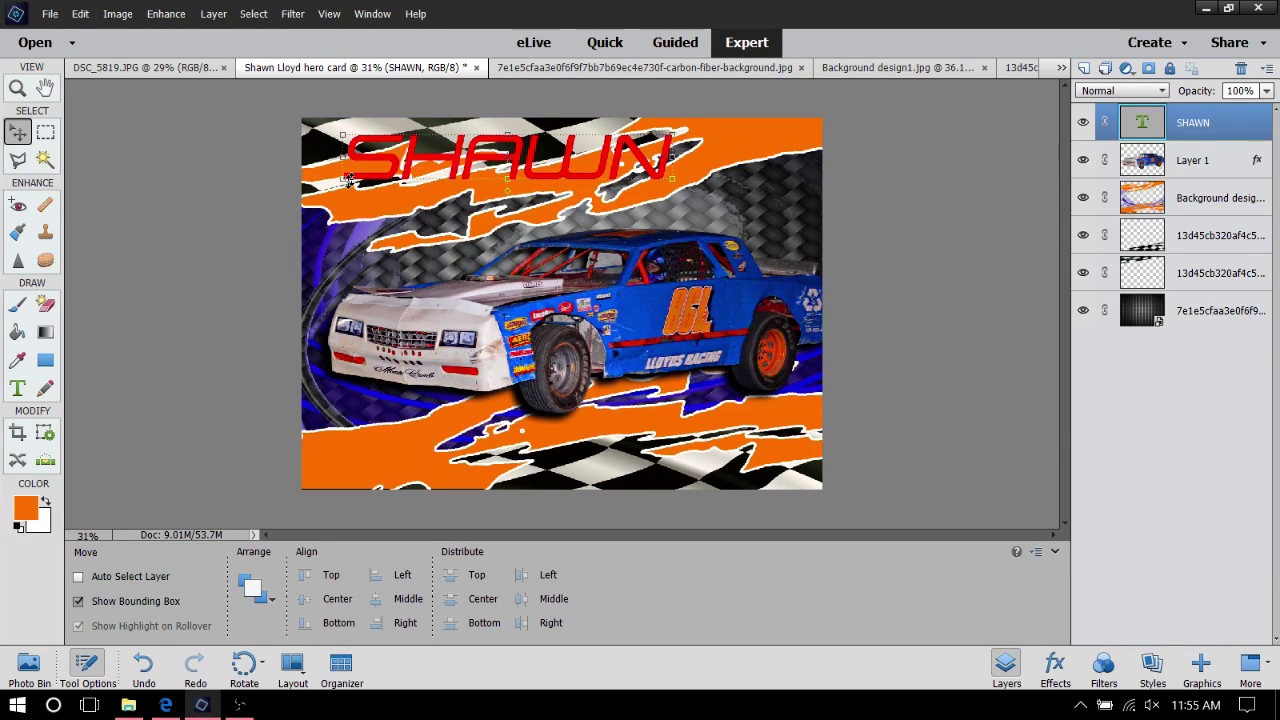
drag(343, 180, 306, 200)
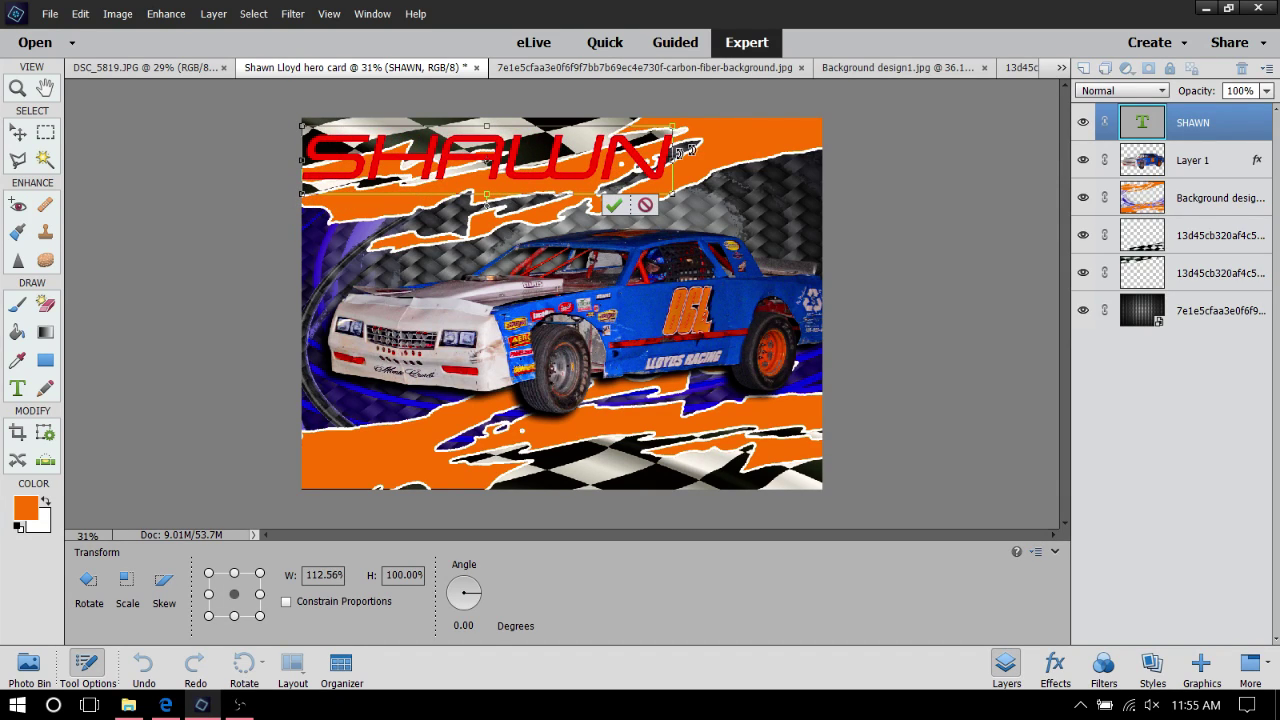
drag(675, 158, 762, 157)
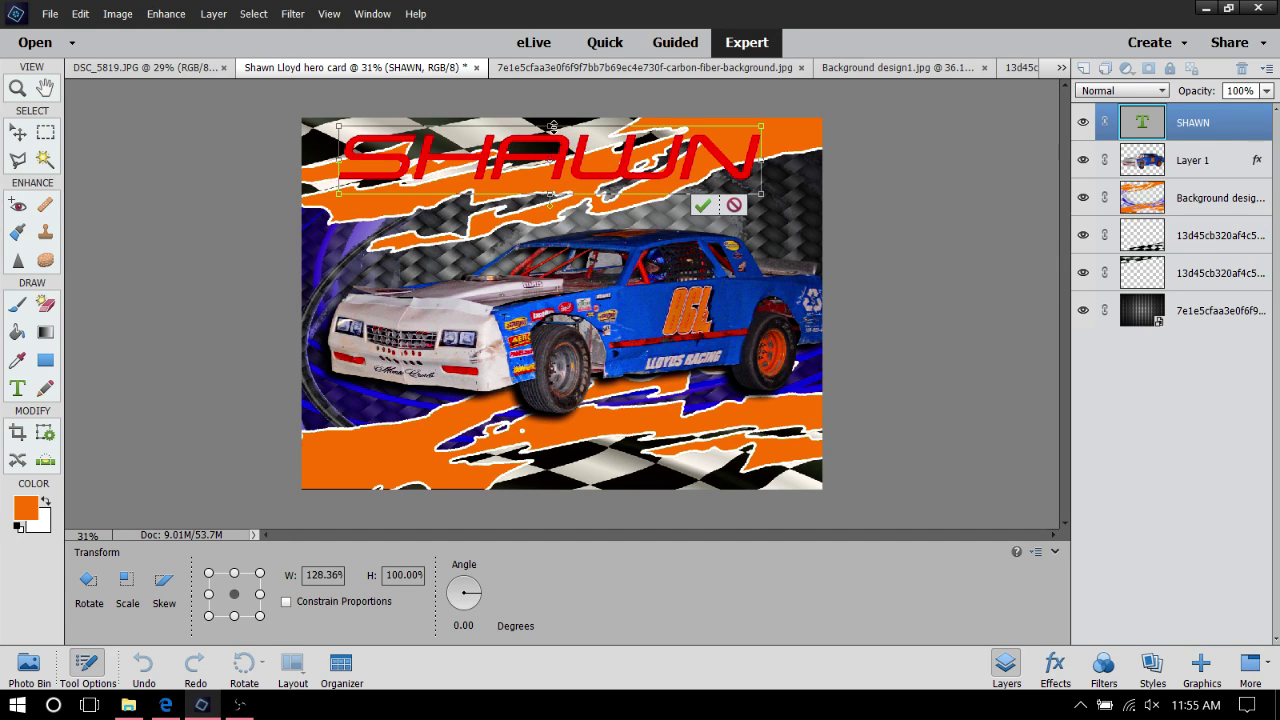
drag(552, 127, 583, 164)
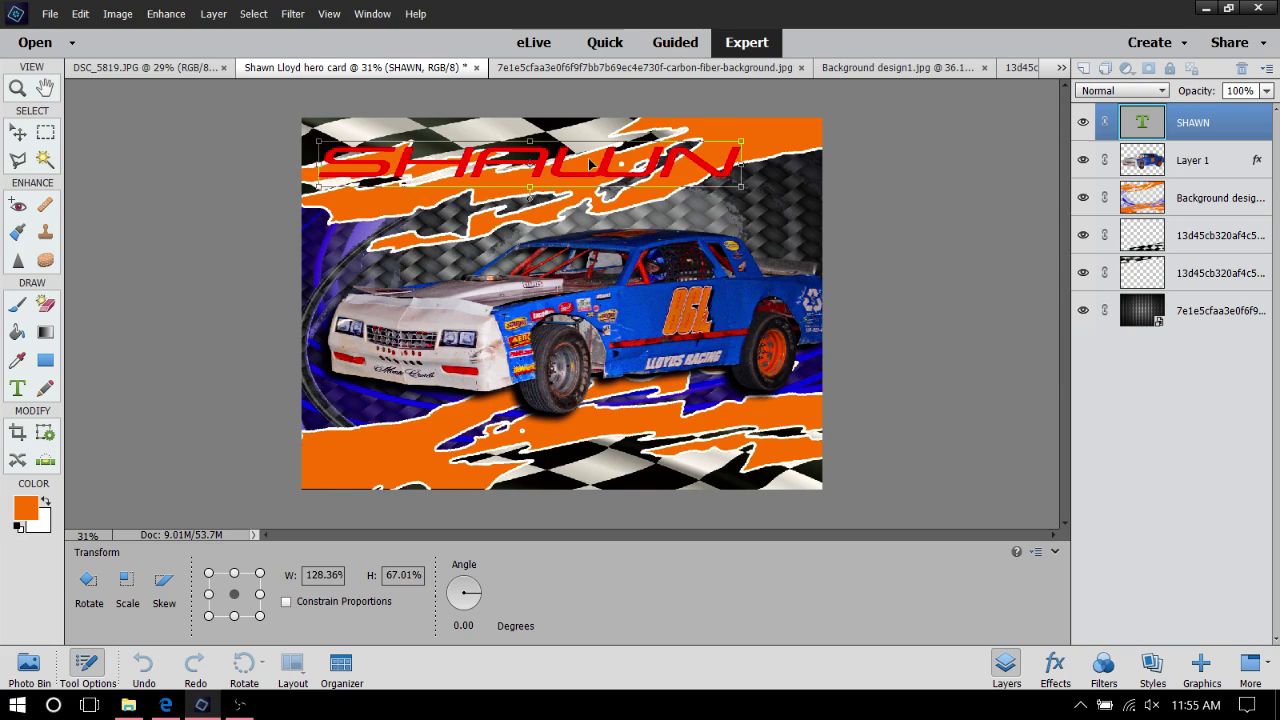
click(153, 591)
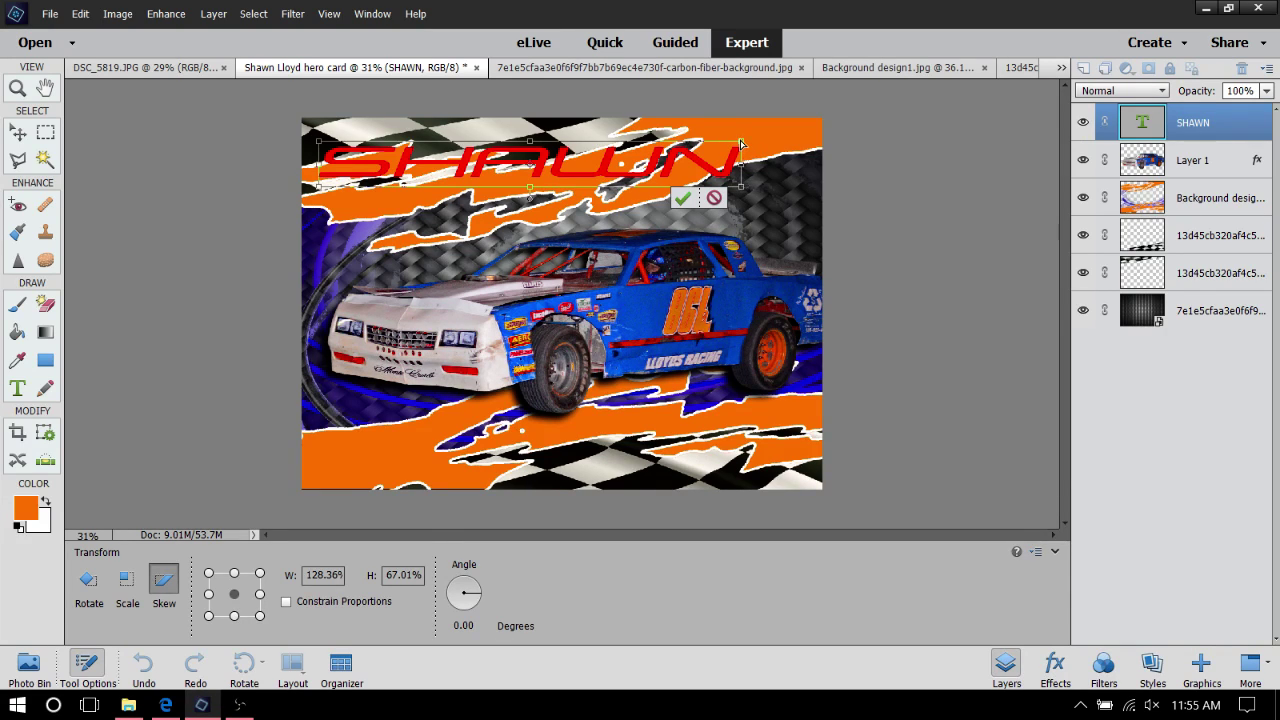
drag(740, 144, 767, 144)
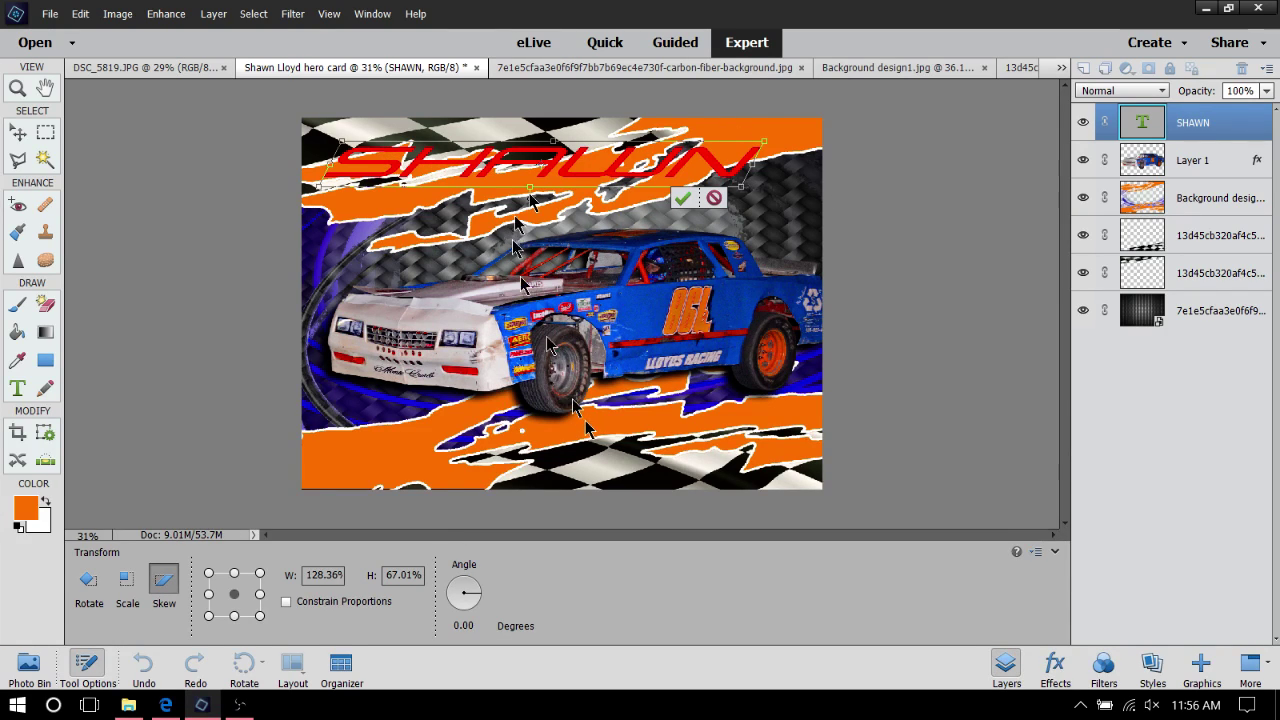
click(681, 200)
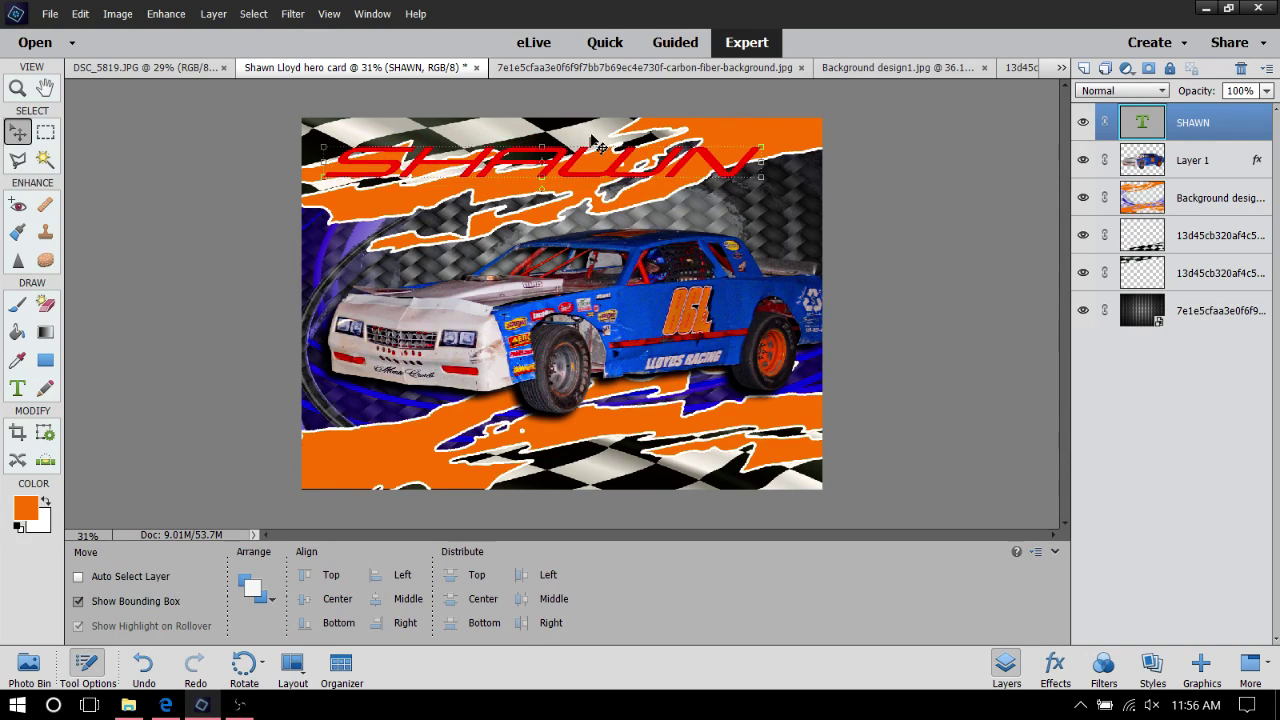
double_click(600, 170)
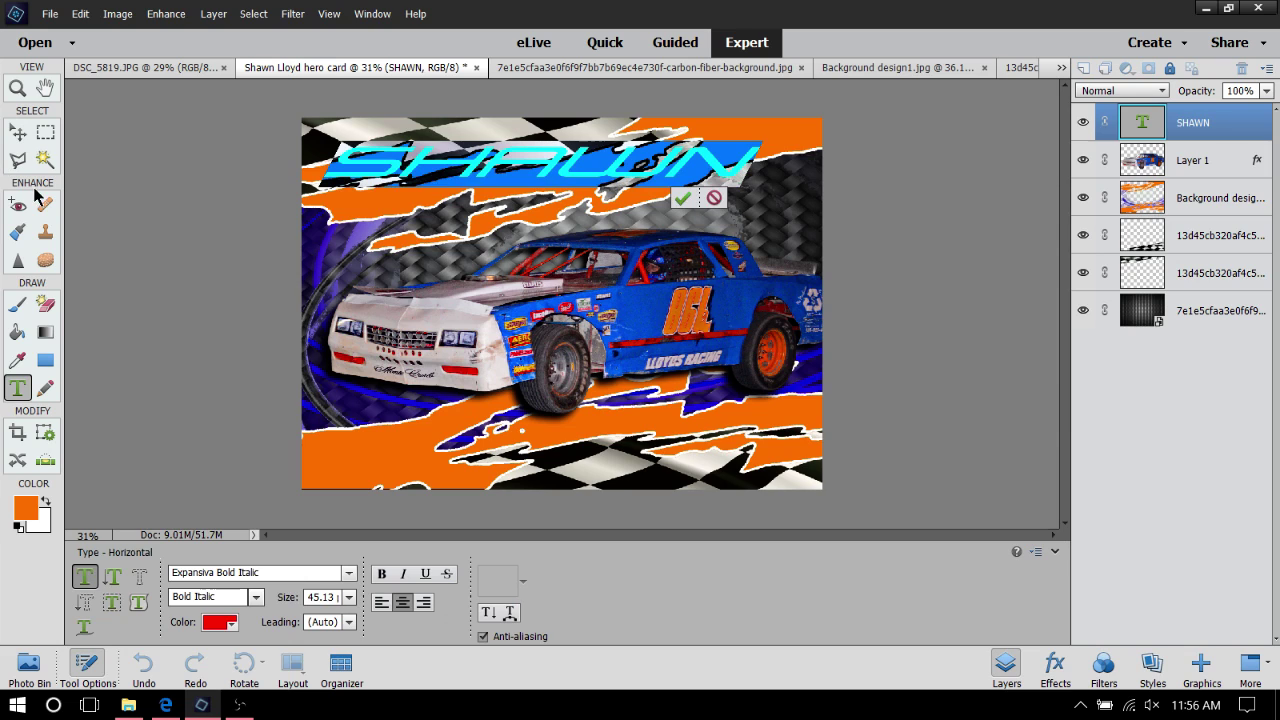
click(228, 624)
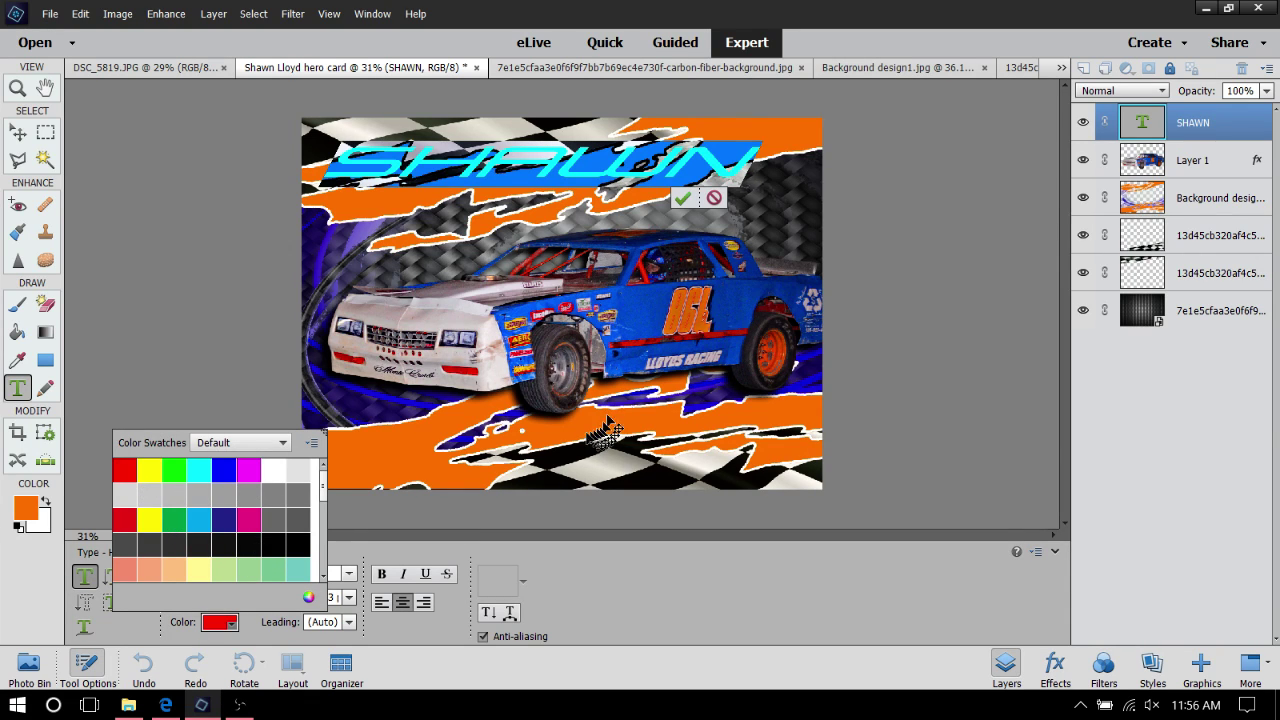
click(25, 512)
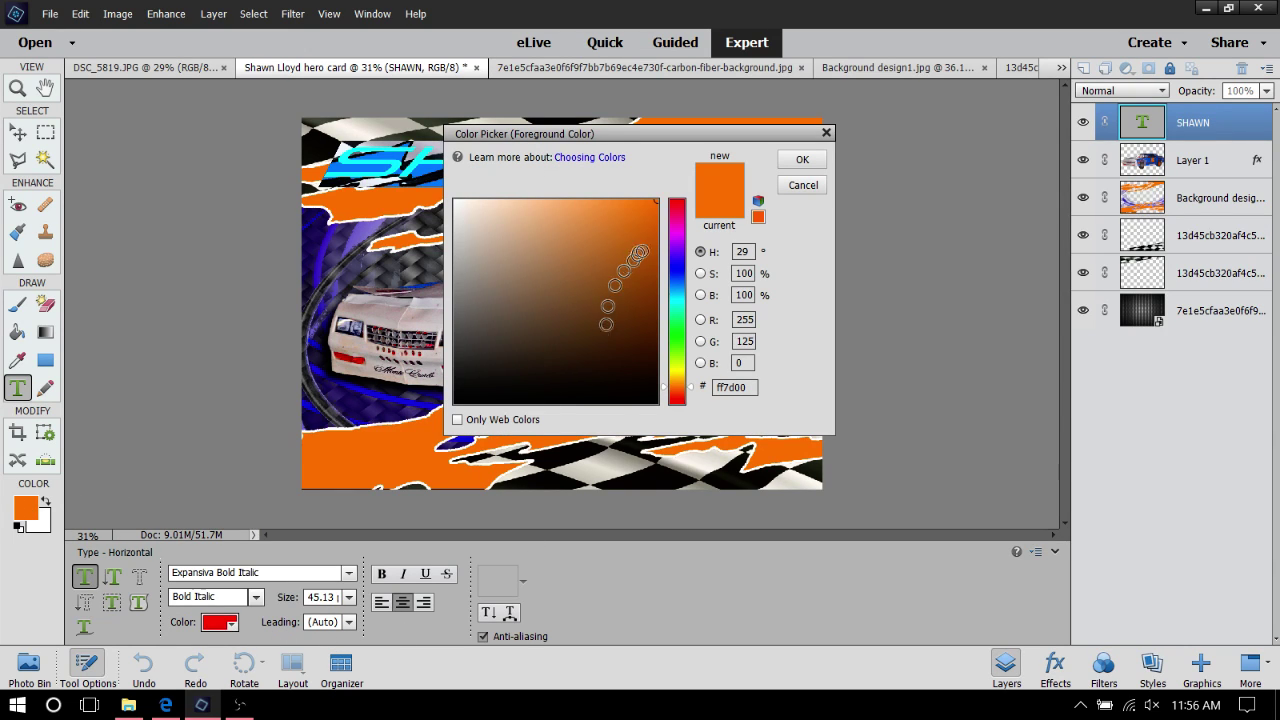
click(654, 201)
drag(654, 201, 666, 190)
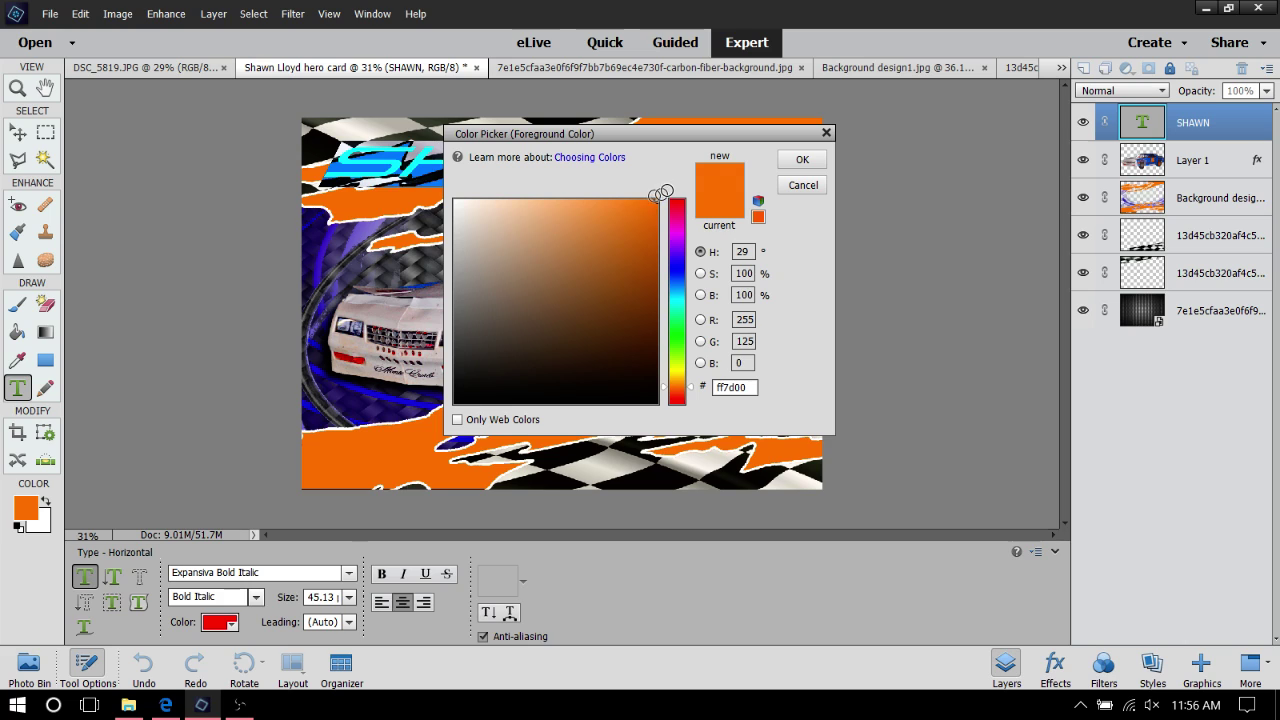
click(653, 208)
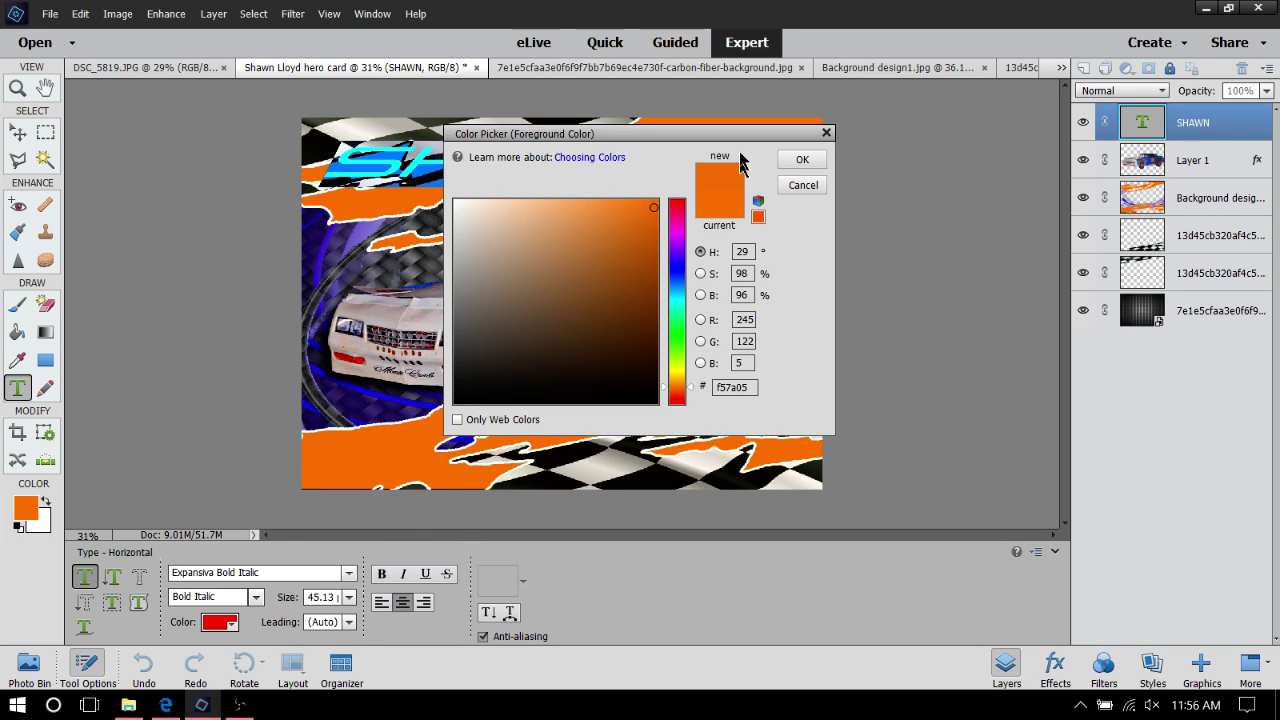
click(716, 207)
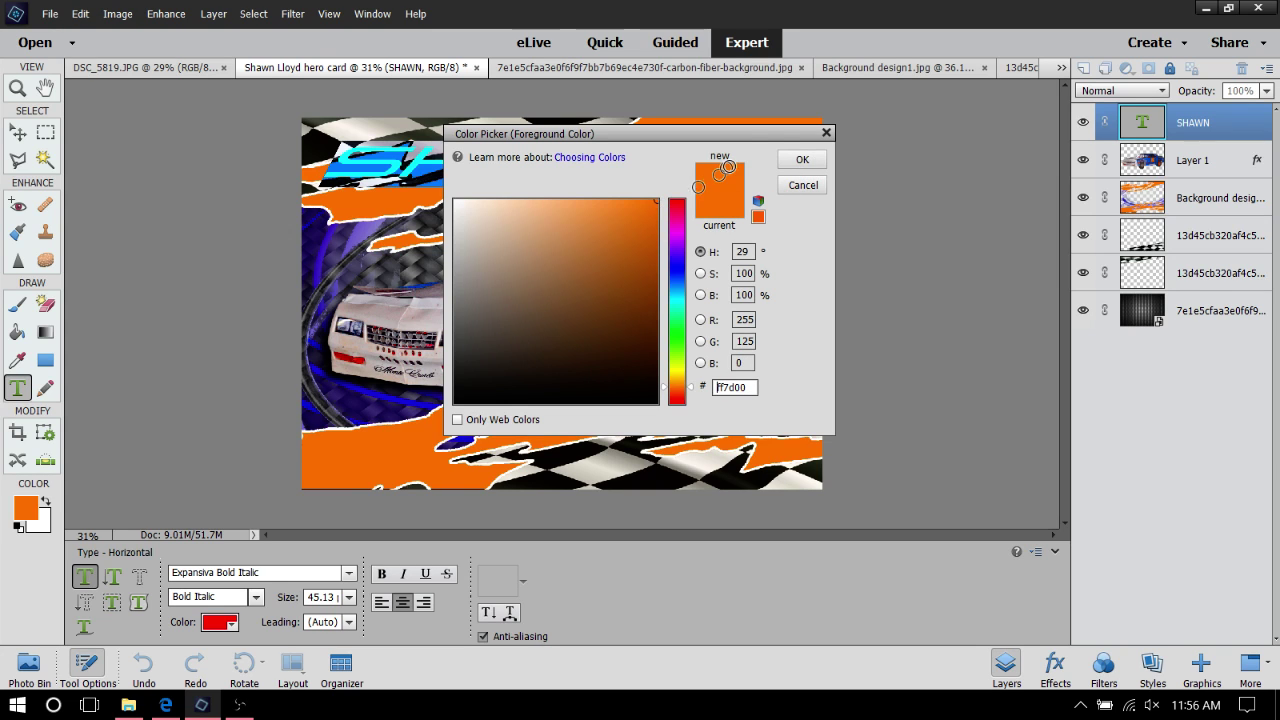
click(804, 186)
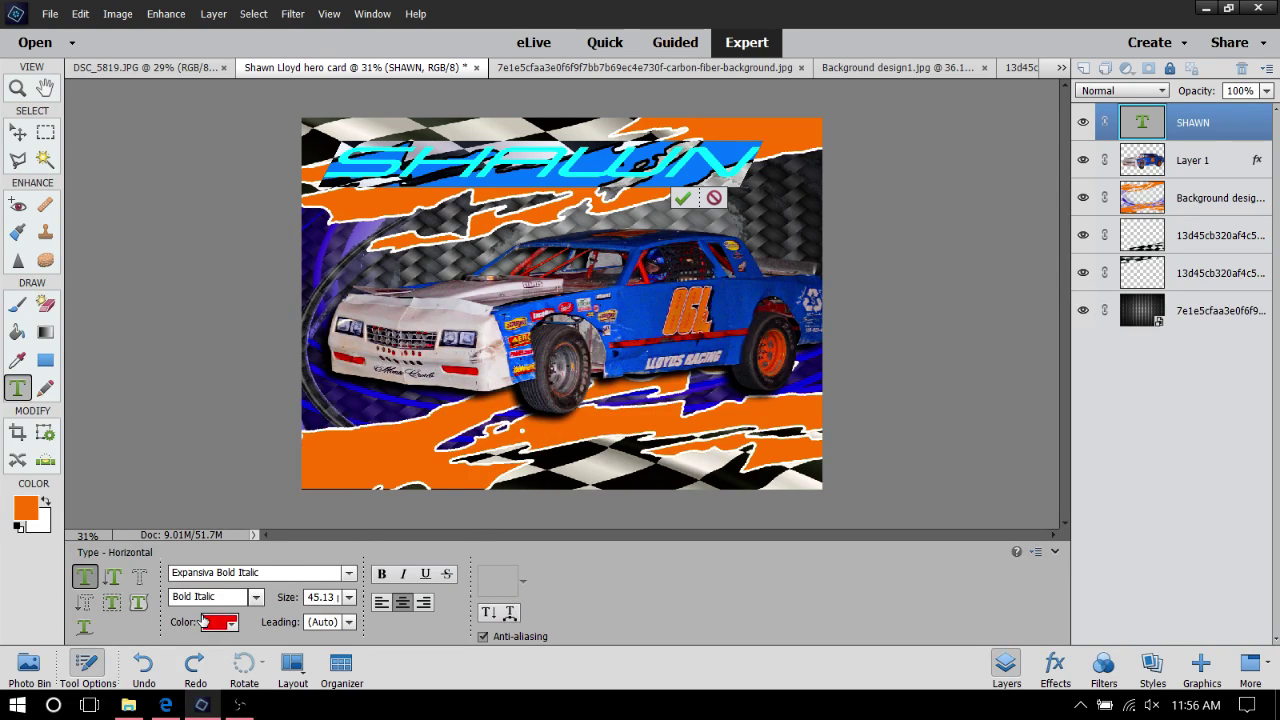
click(233, 626)
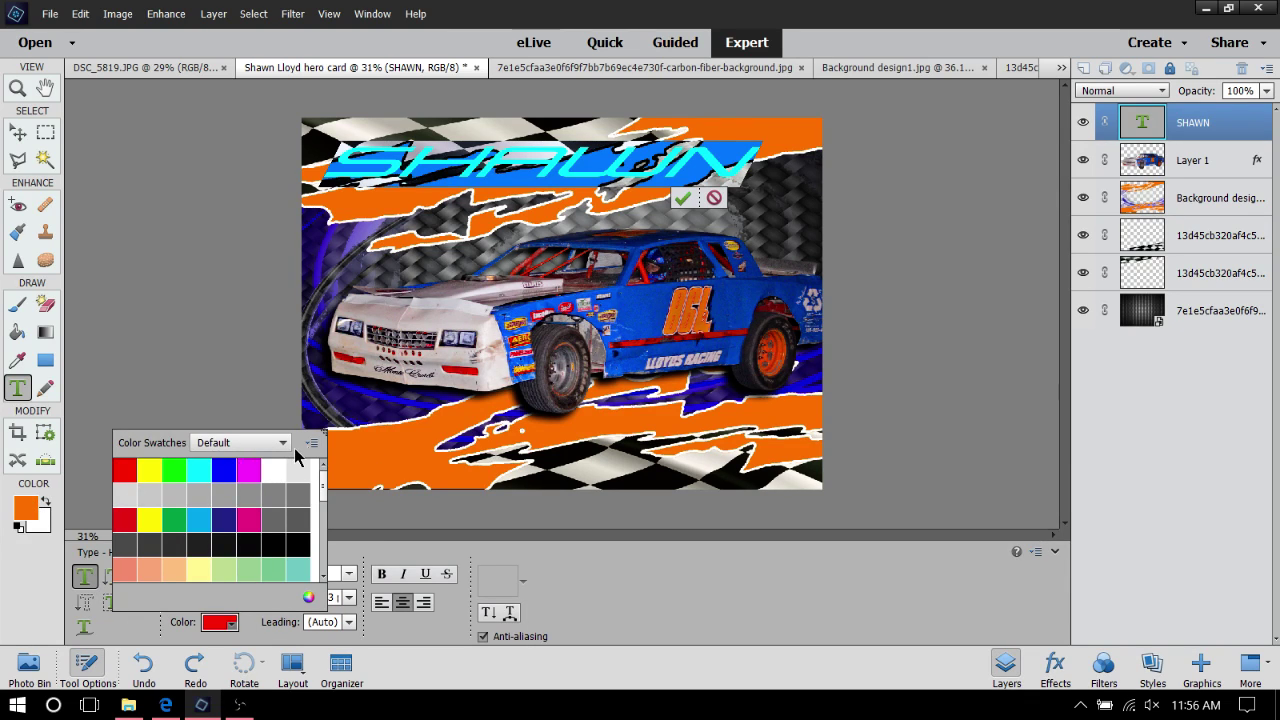
click(358, 452)
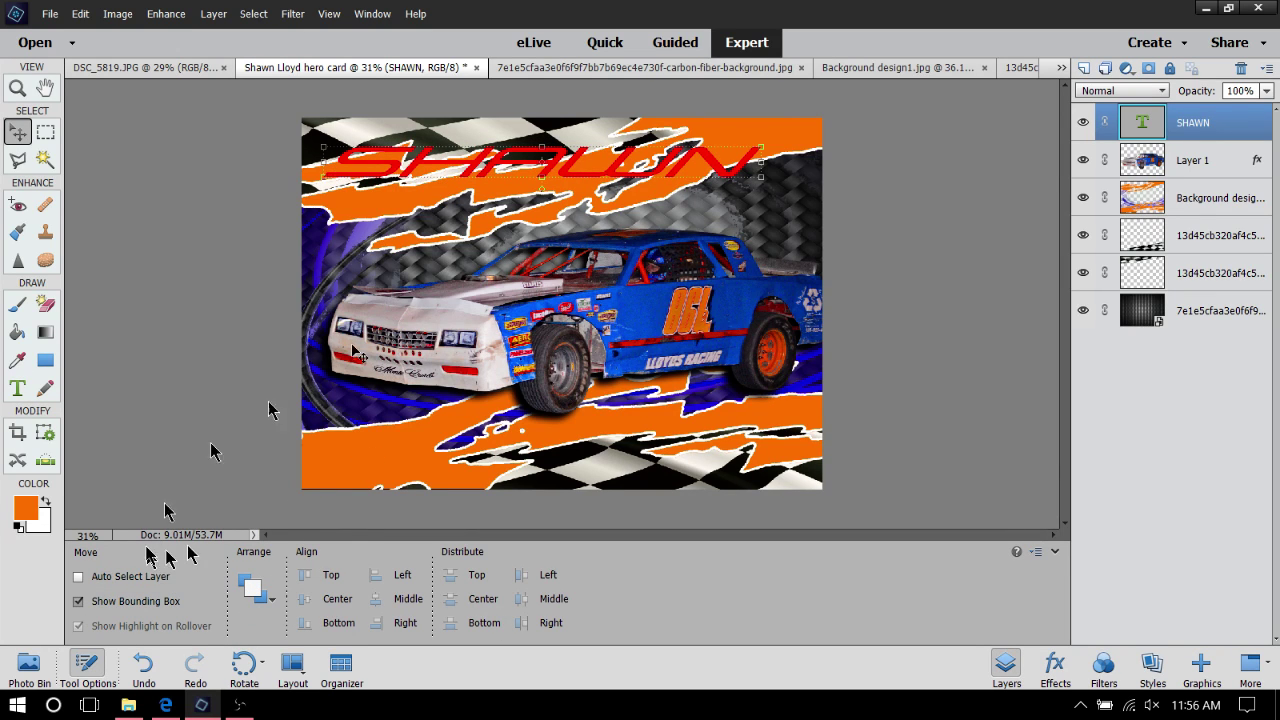
Select the SHAWN text and browse colour options, cancelling the foreground Color Picker unchanged
double_click(636, 170)
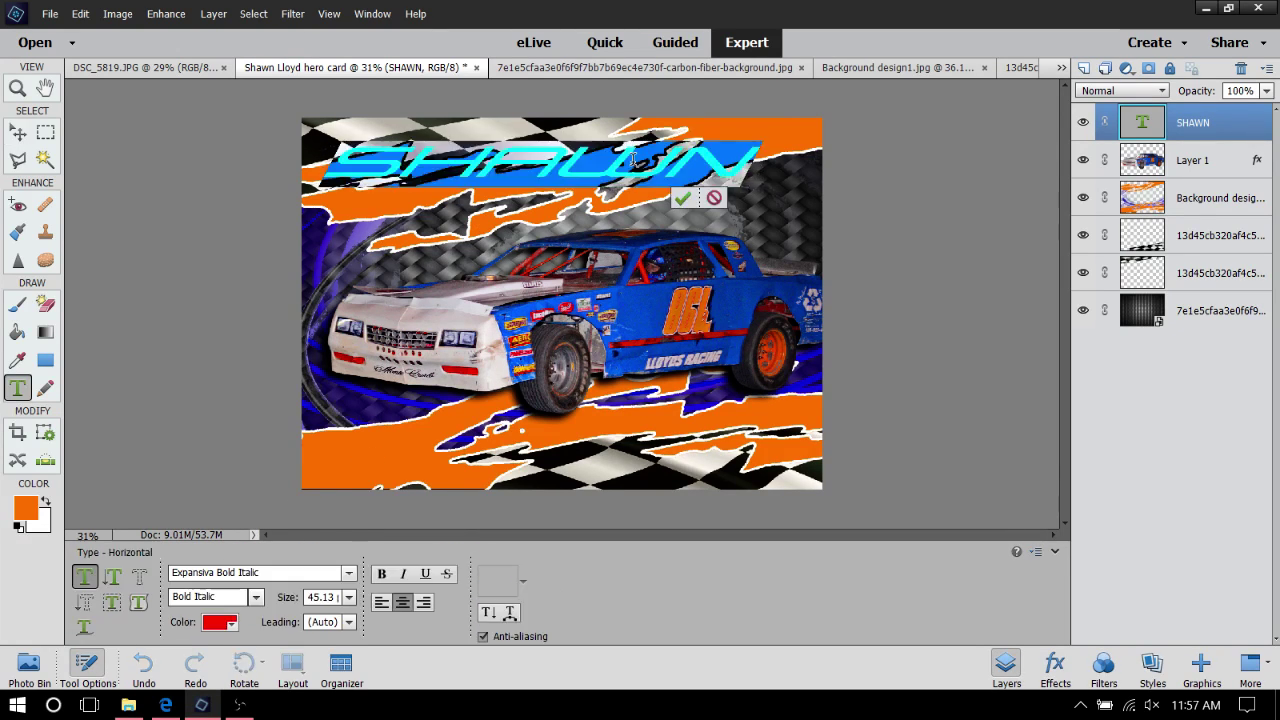
click(229, 624)
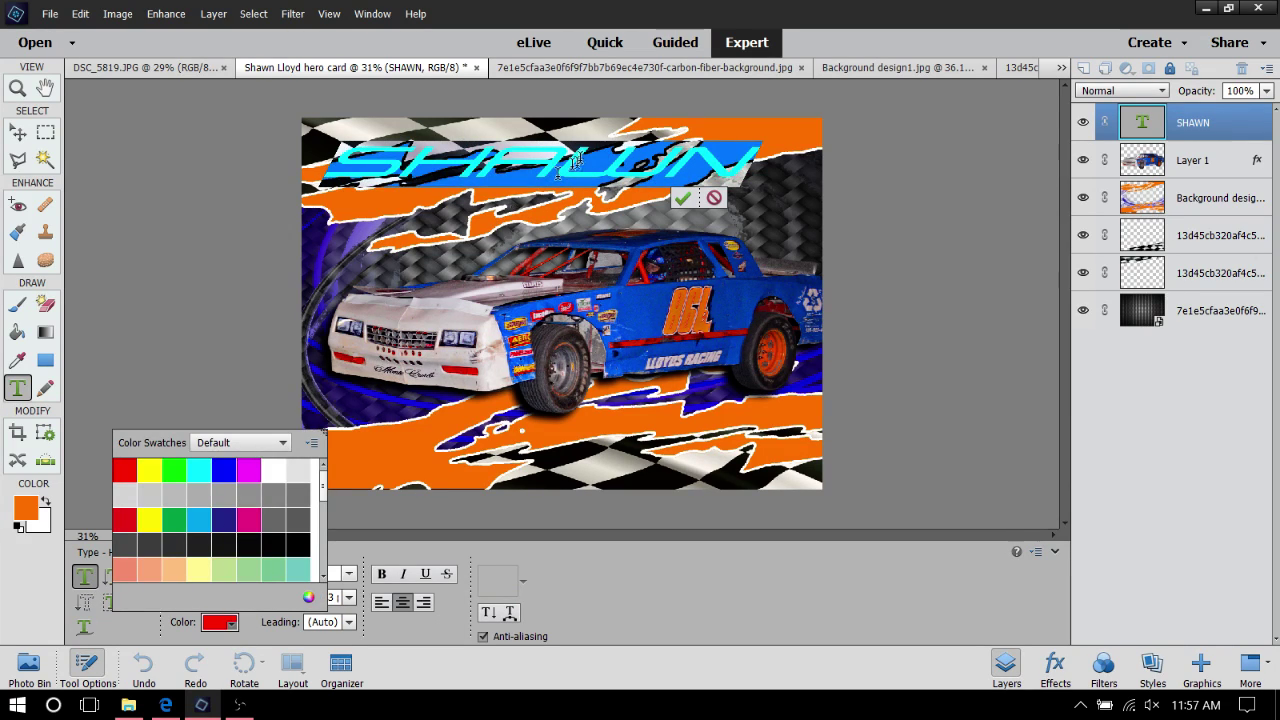
click(392, 204)
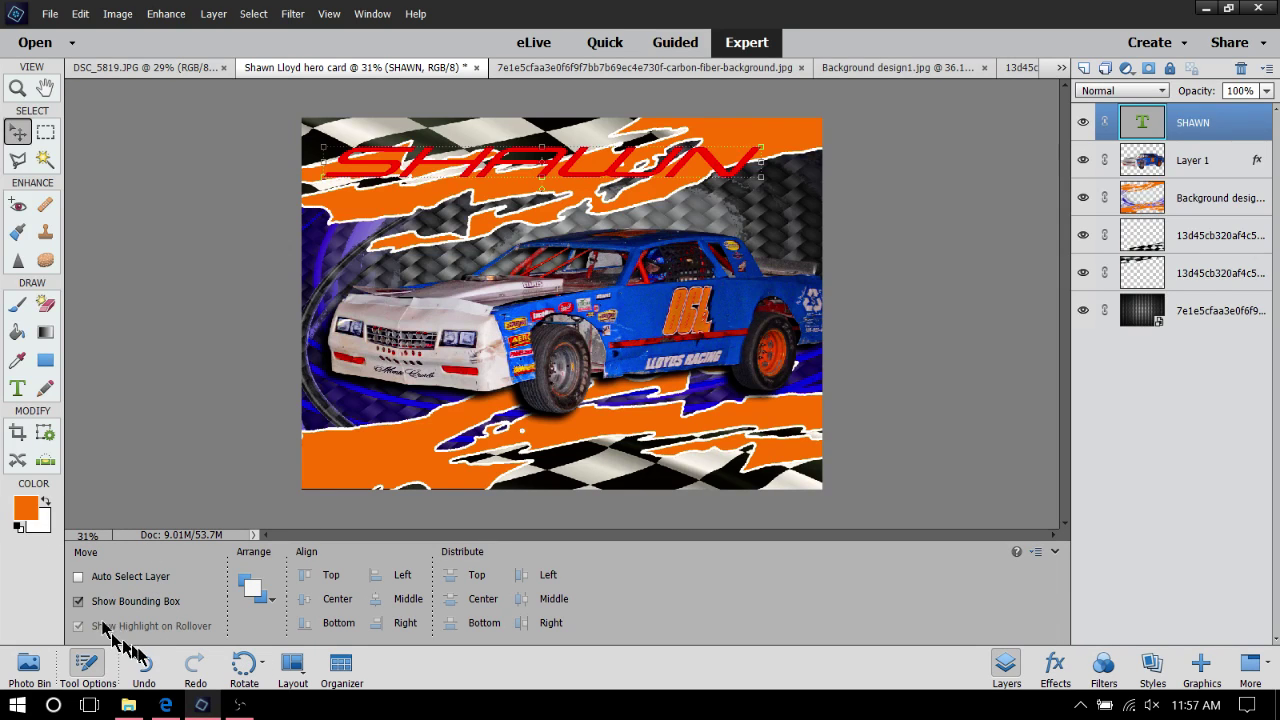
double_click(580, 163)
click(217, 622)
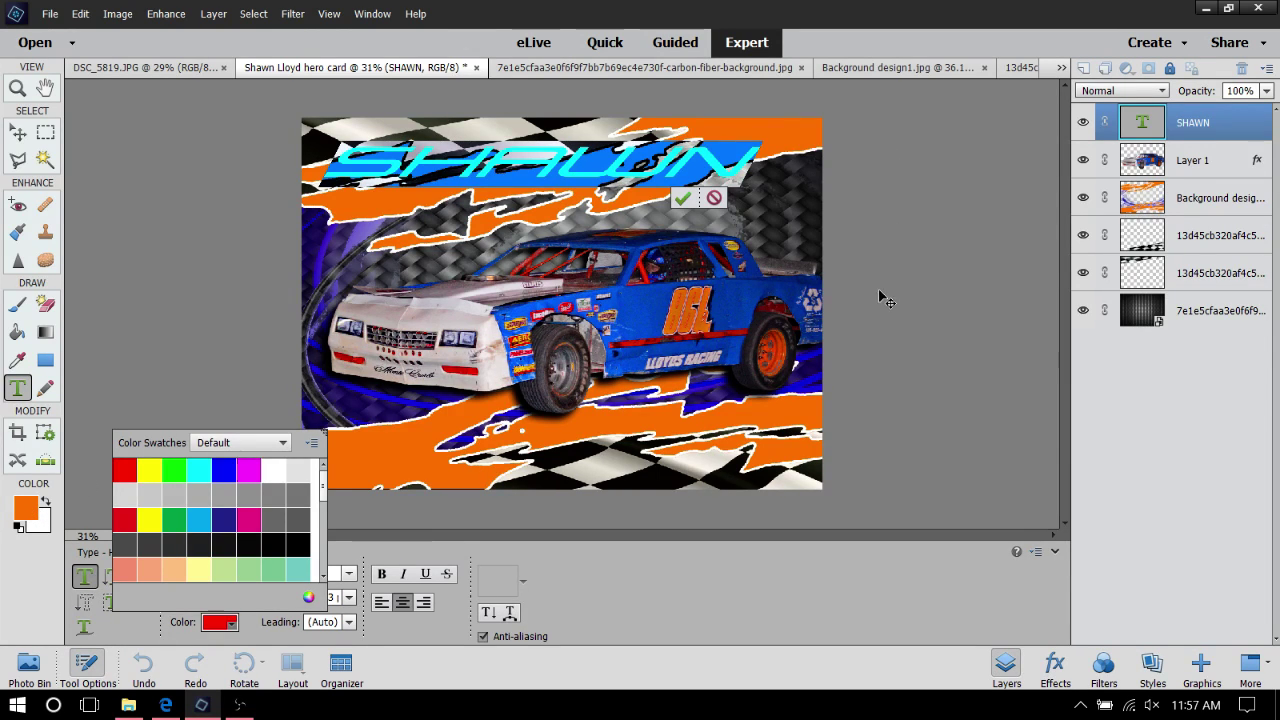
click(675, 587)
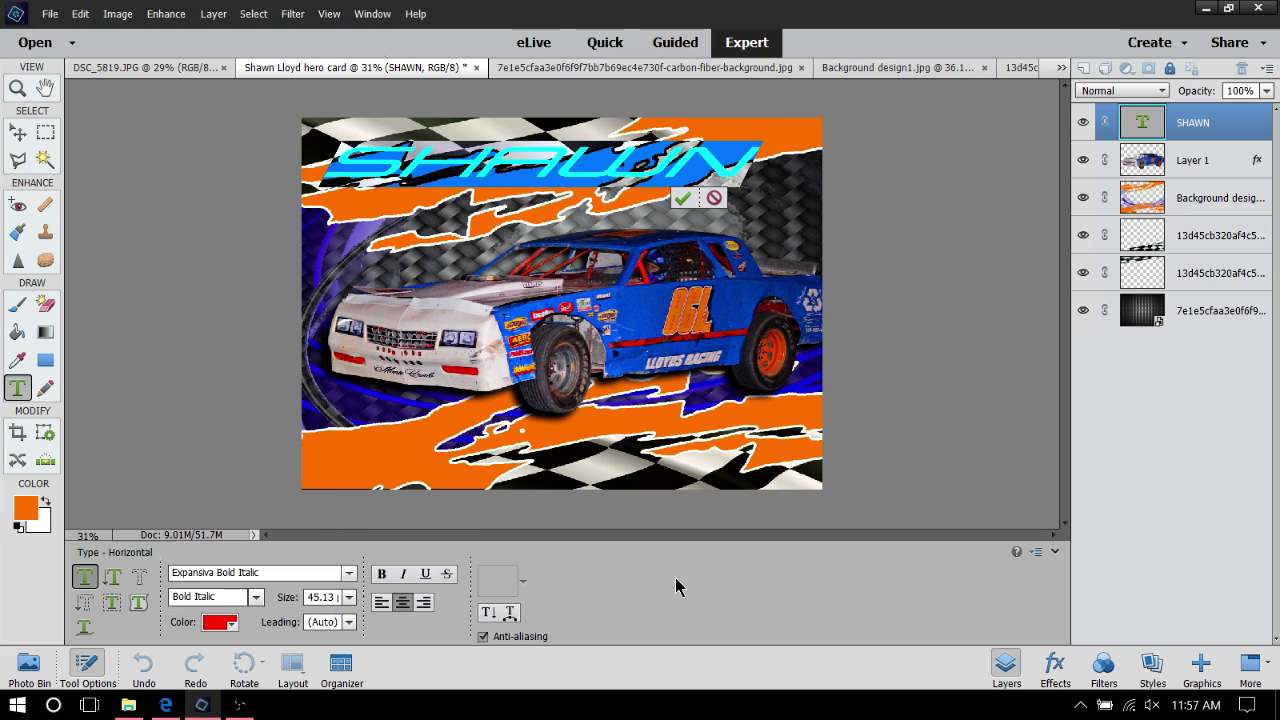
click(27, 510)
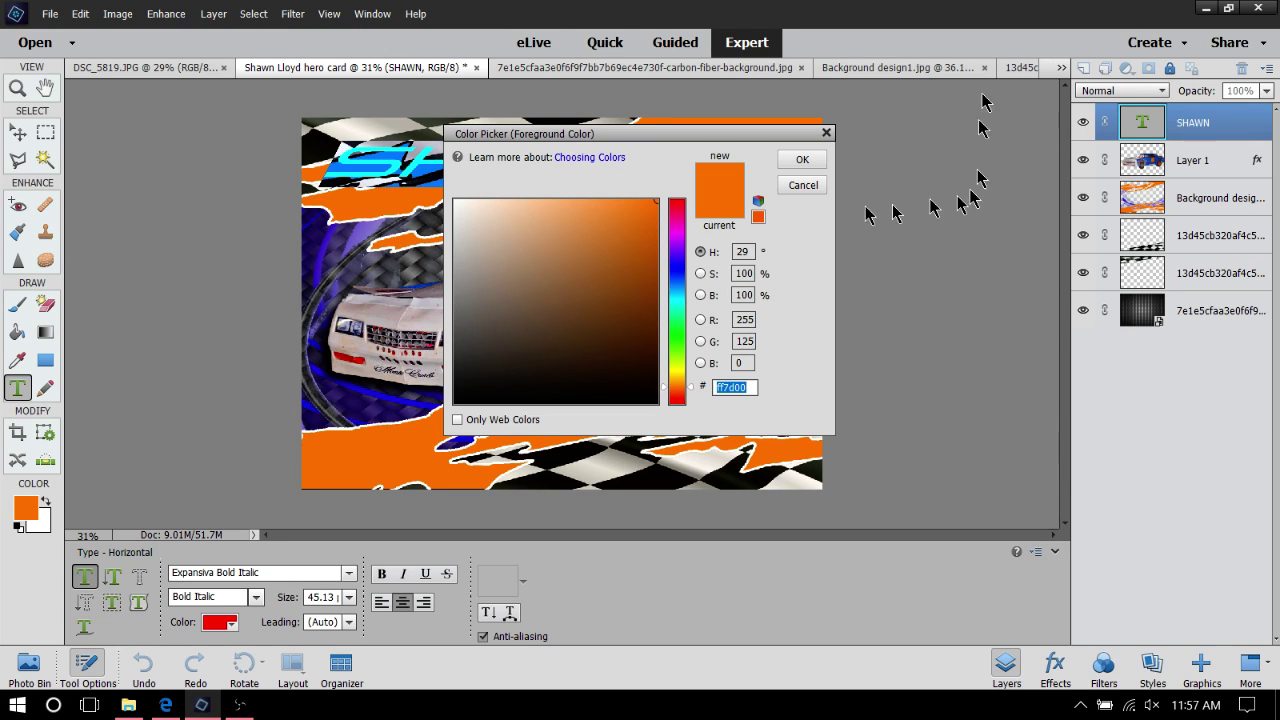
click(815, 186)
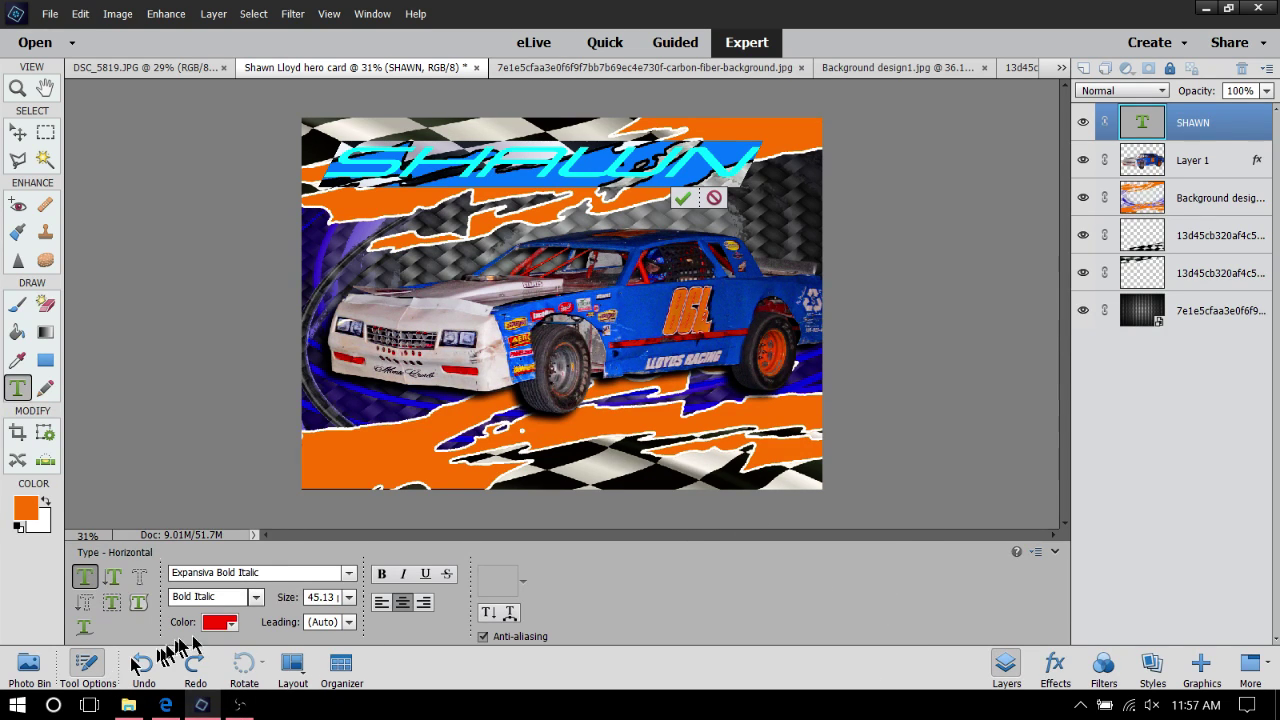
Pick the red swatch as SHAWN's text colour, leaving the swatch list open
click(220, 623)
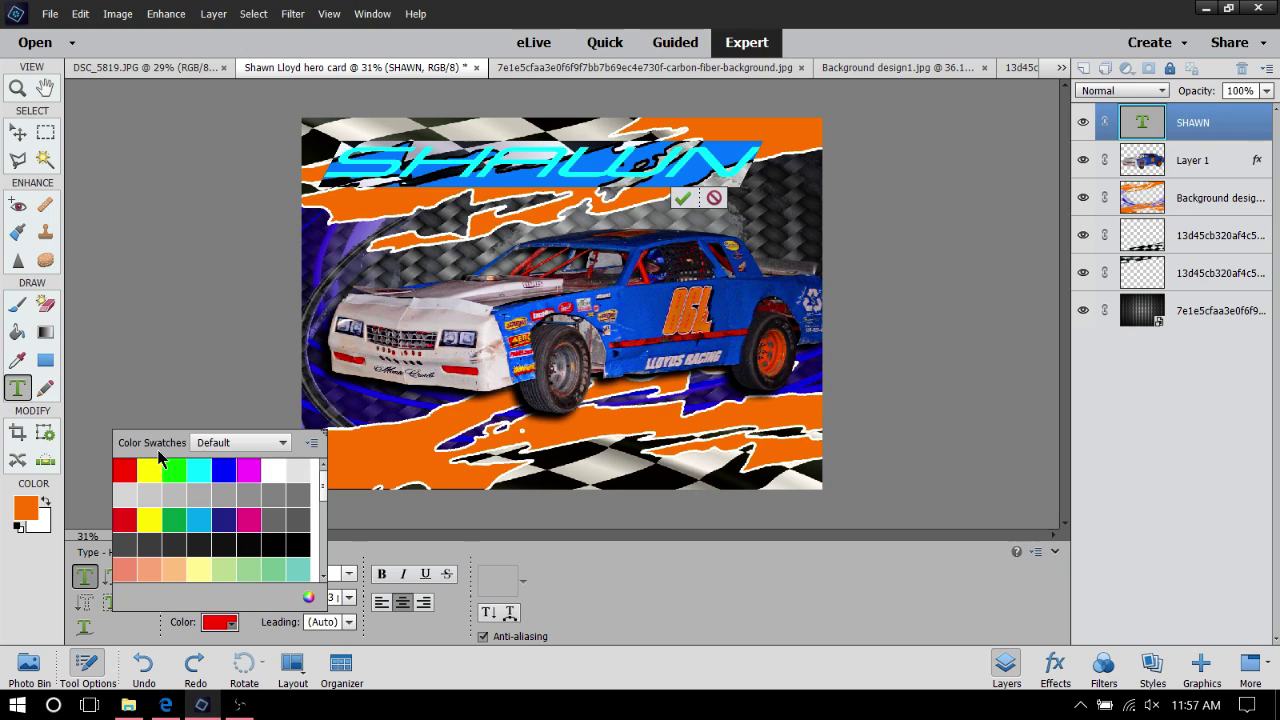
click(130, 473)
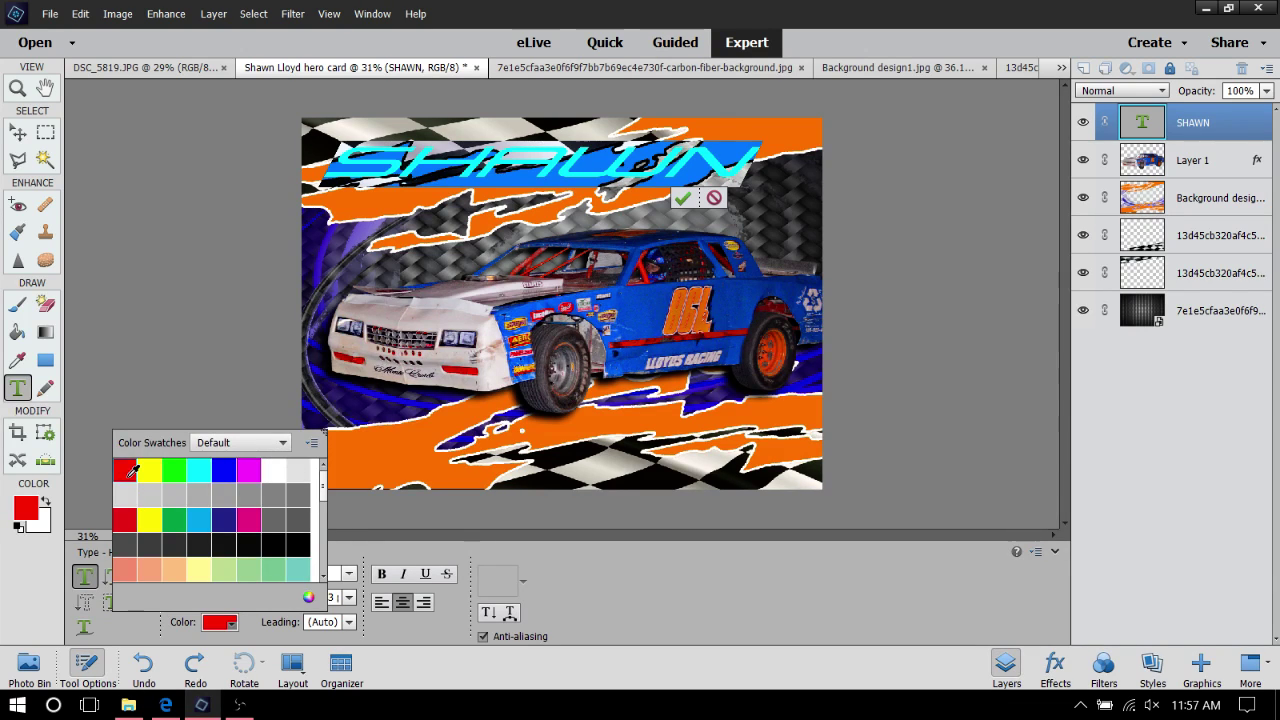
click(133, 470)
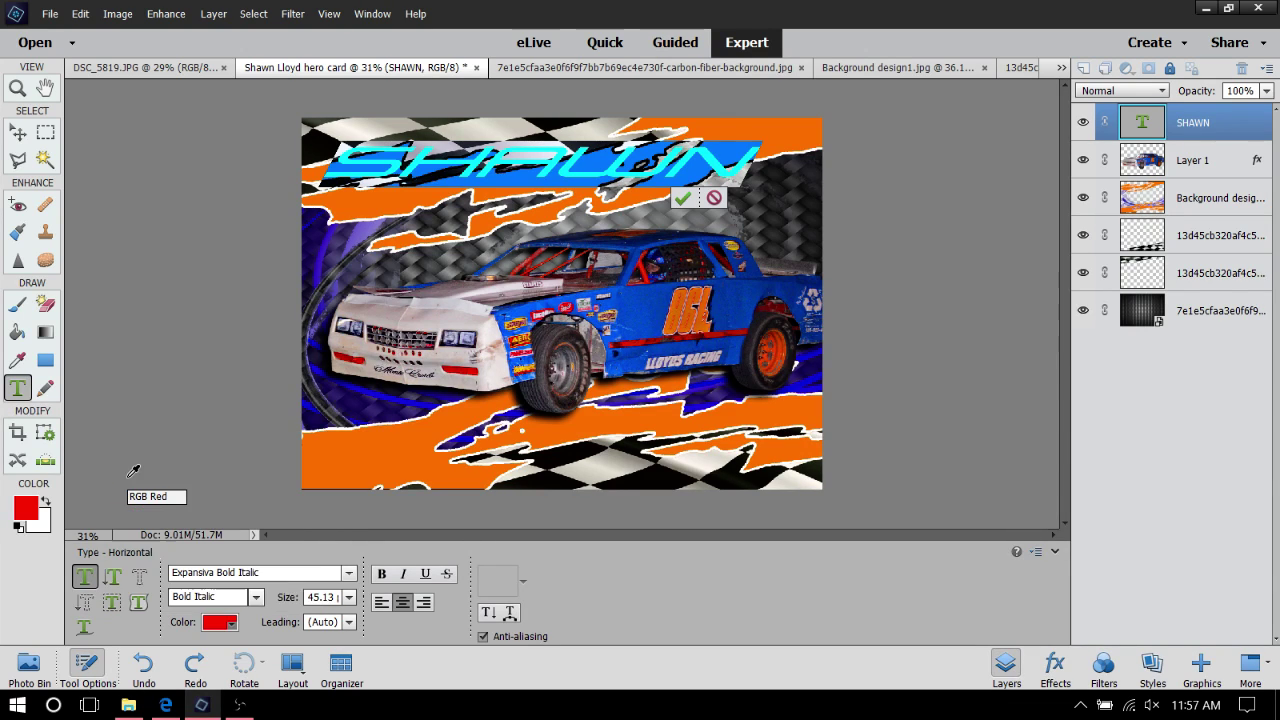
click(212, 624)
click(212, 624)
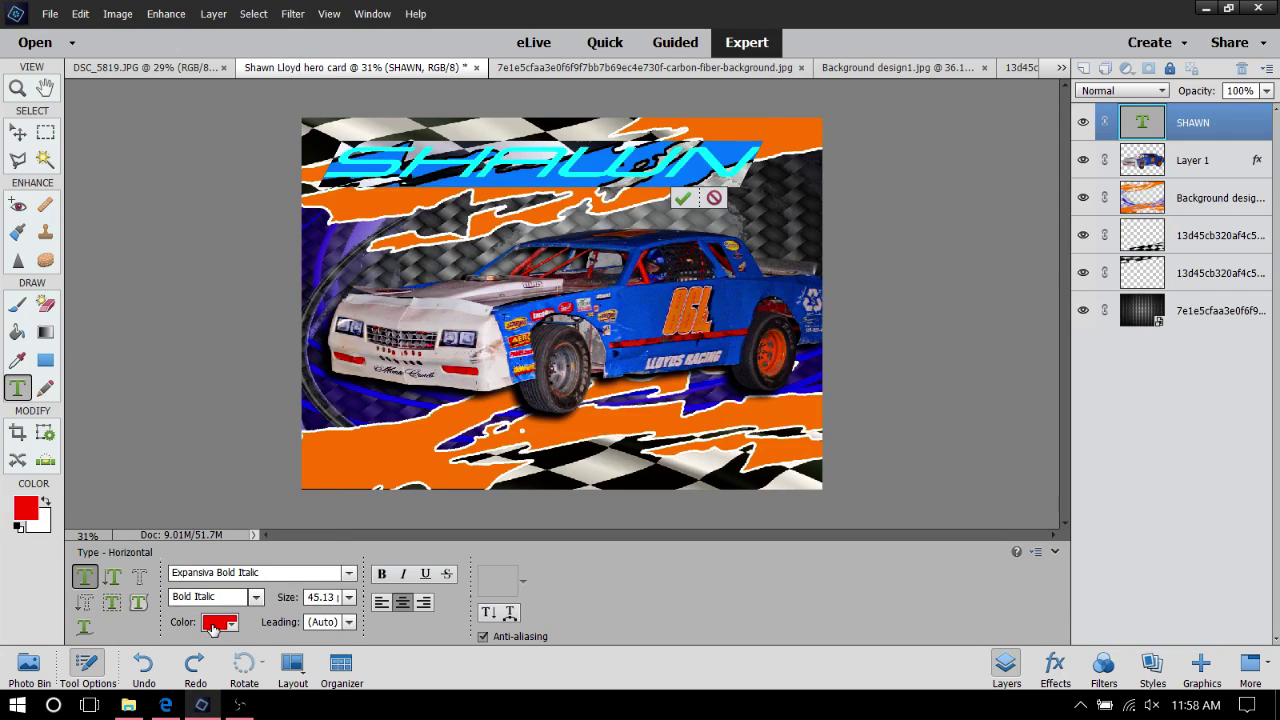
click(212, 624)
Make SHAWN the custom orange ff7d00 and commit the text edit
click(308, 597)
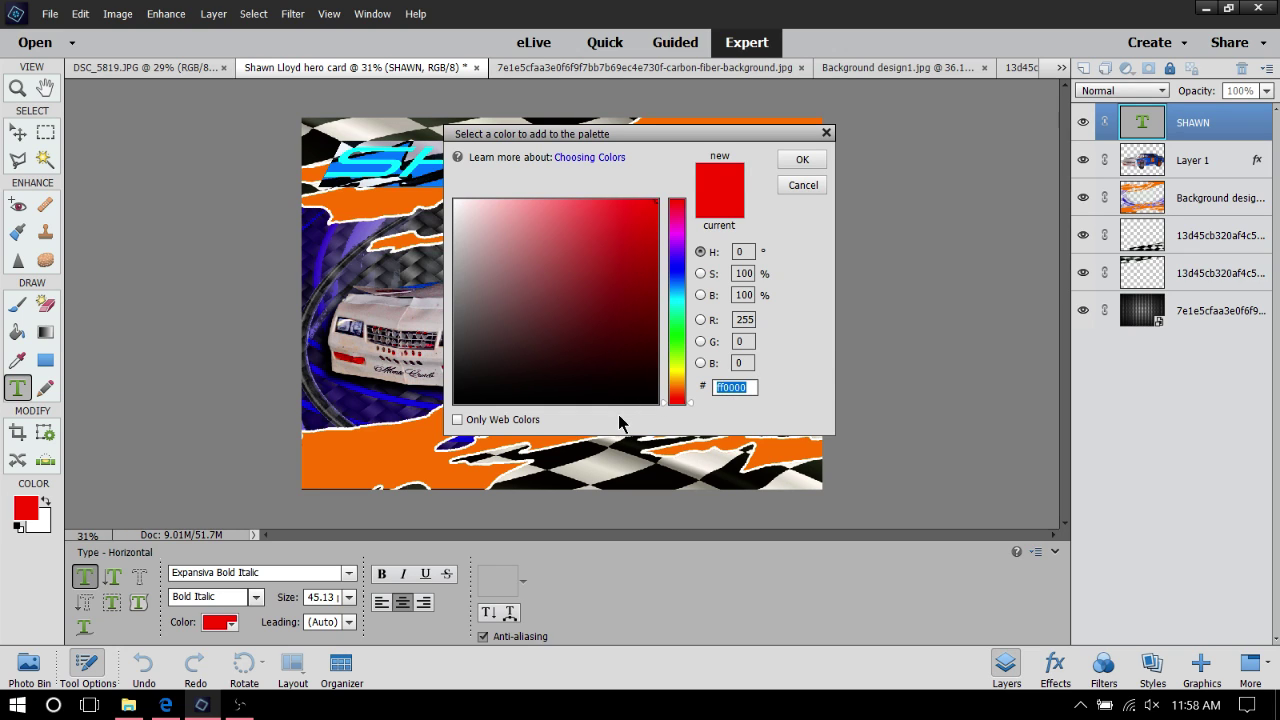
key(BackSpace)
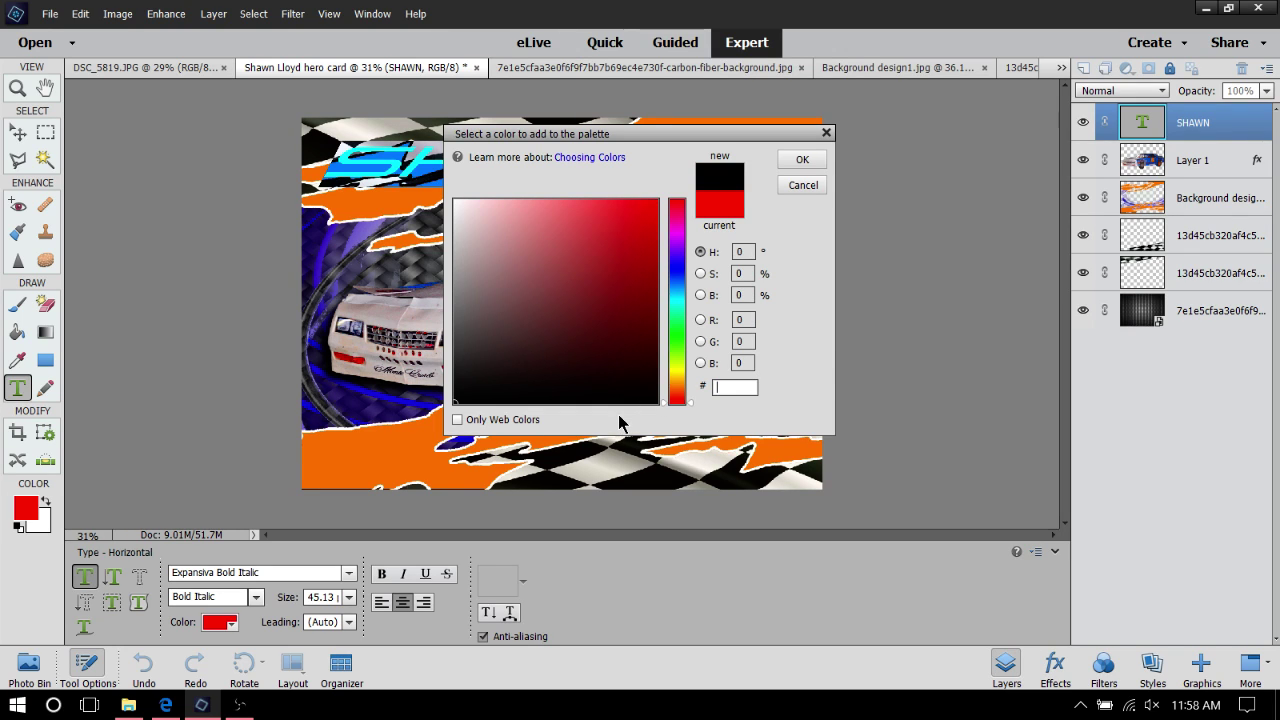
text(FF)
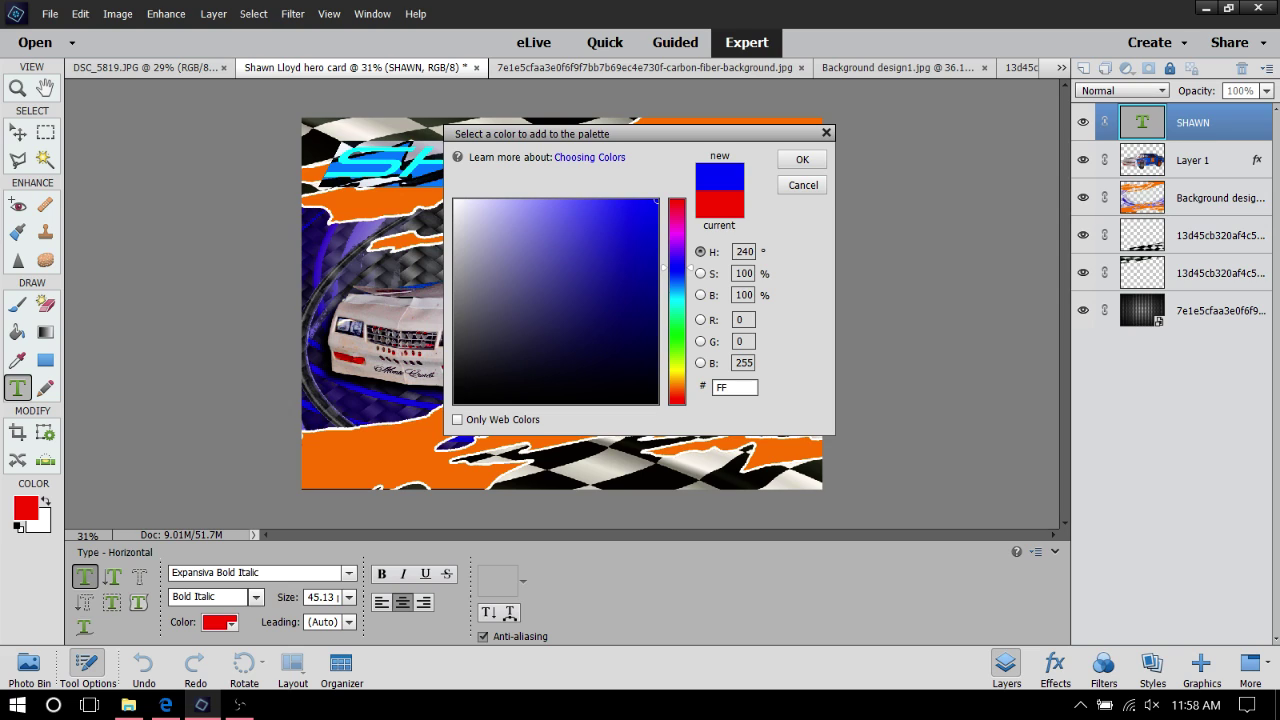
key(BackSpace)
key(BackSpace)
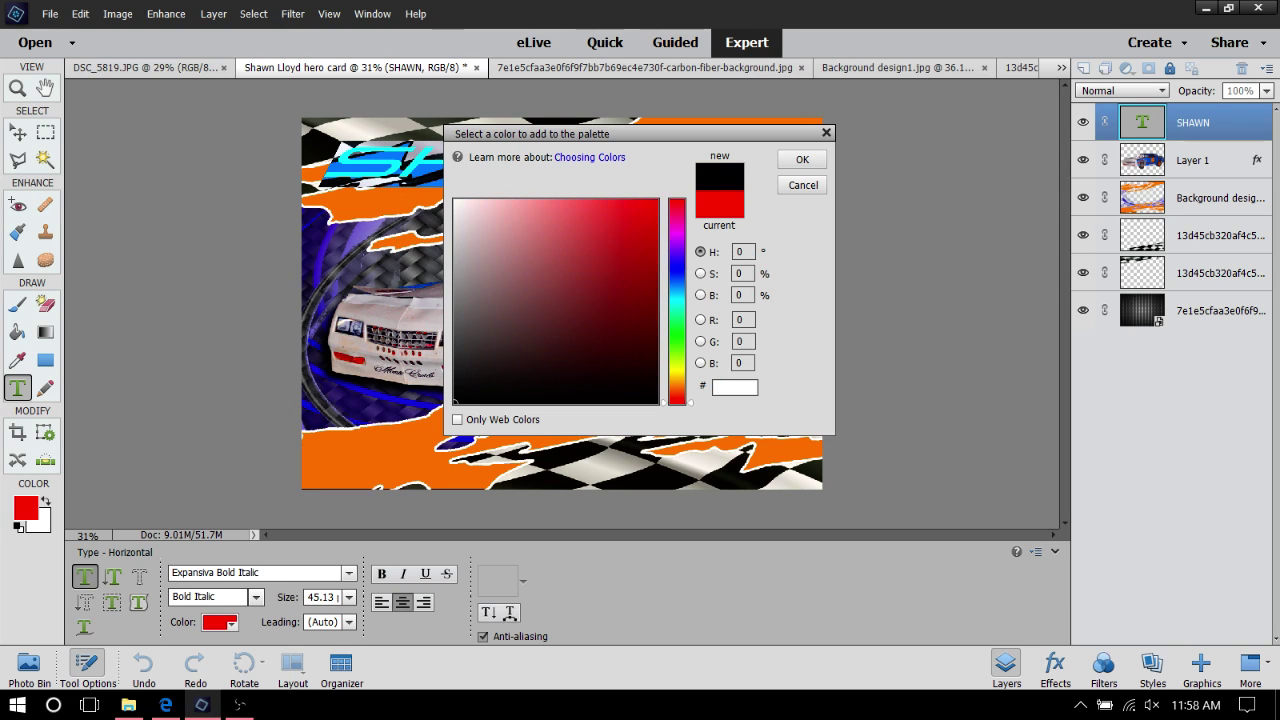
text(ff)
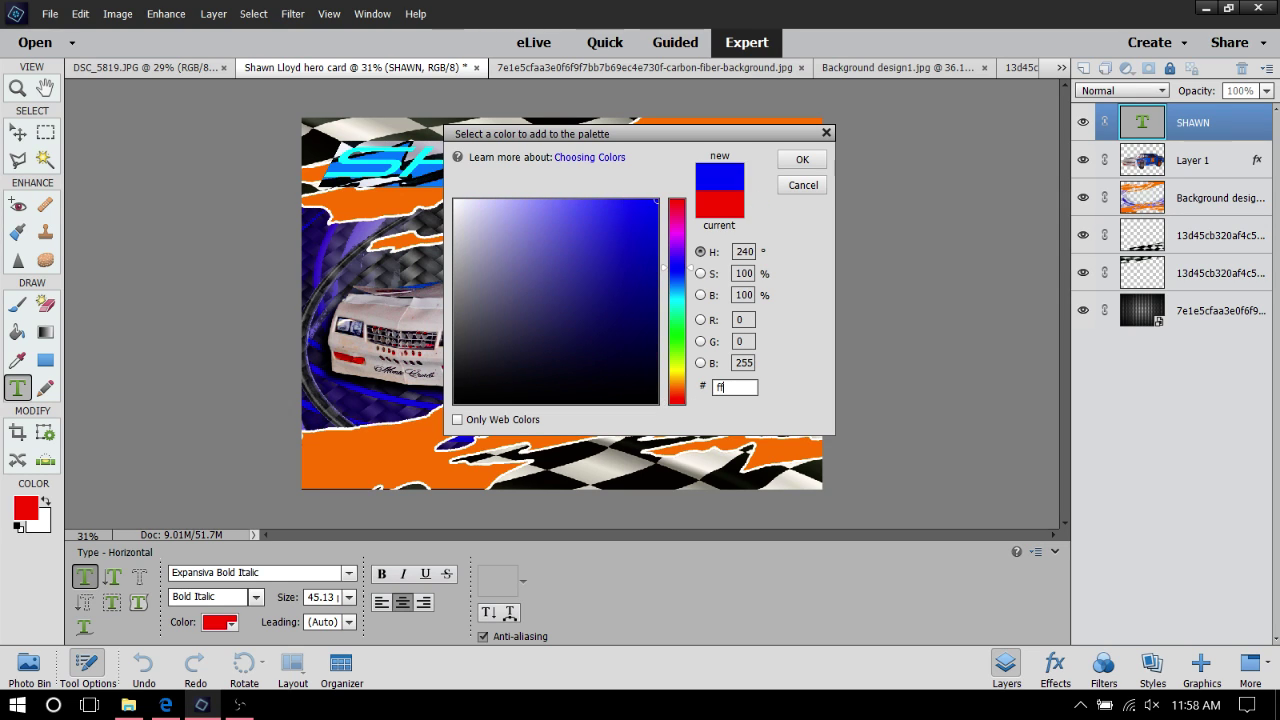
text(d)
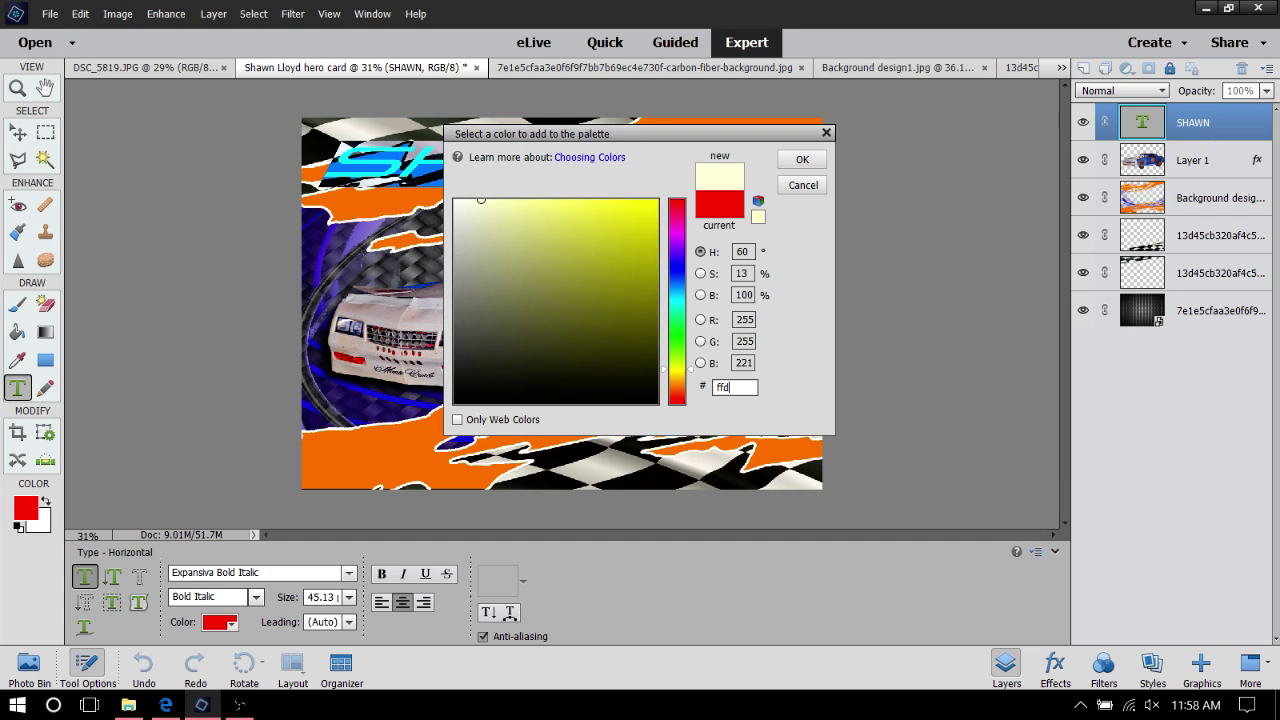
text(00)
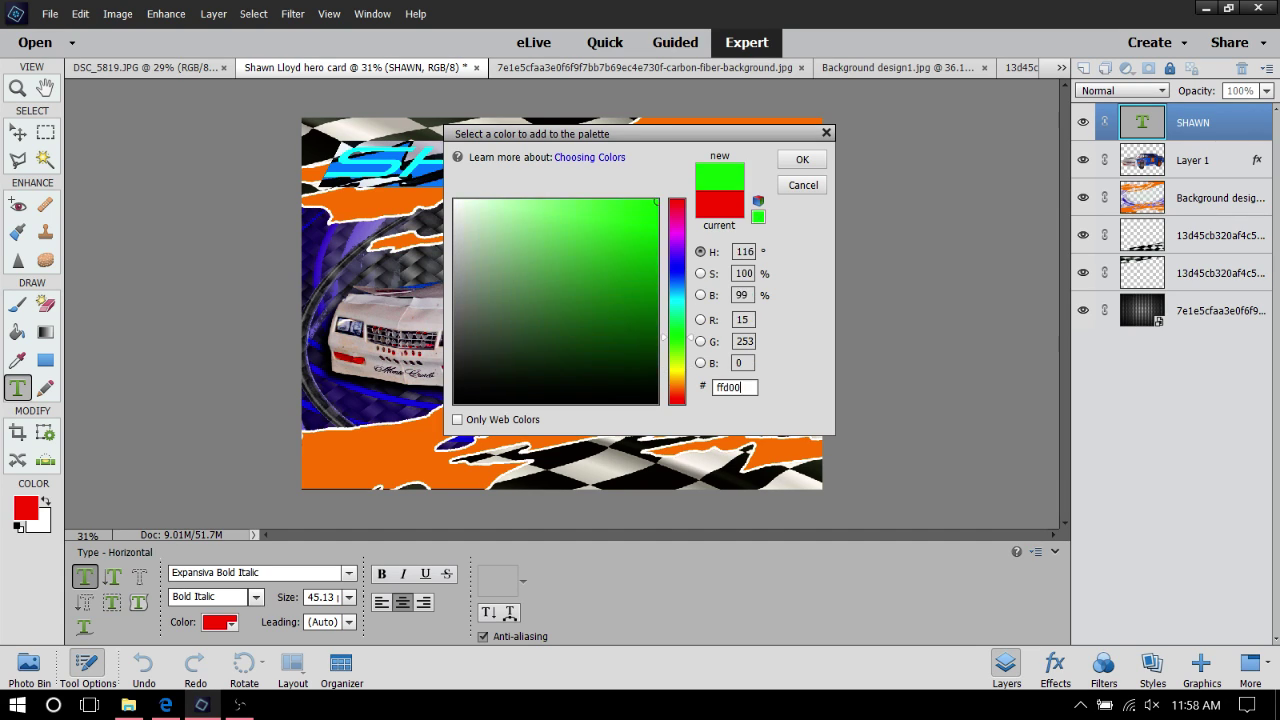
key(BackSpace)
key(BackSpace)
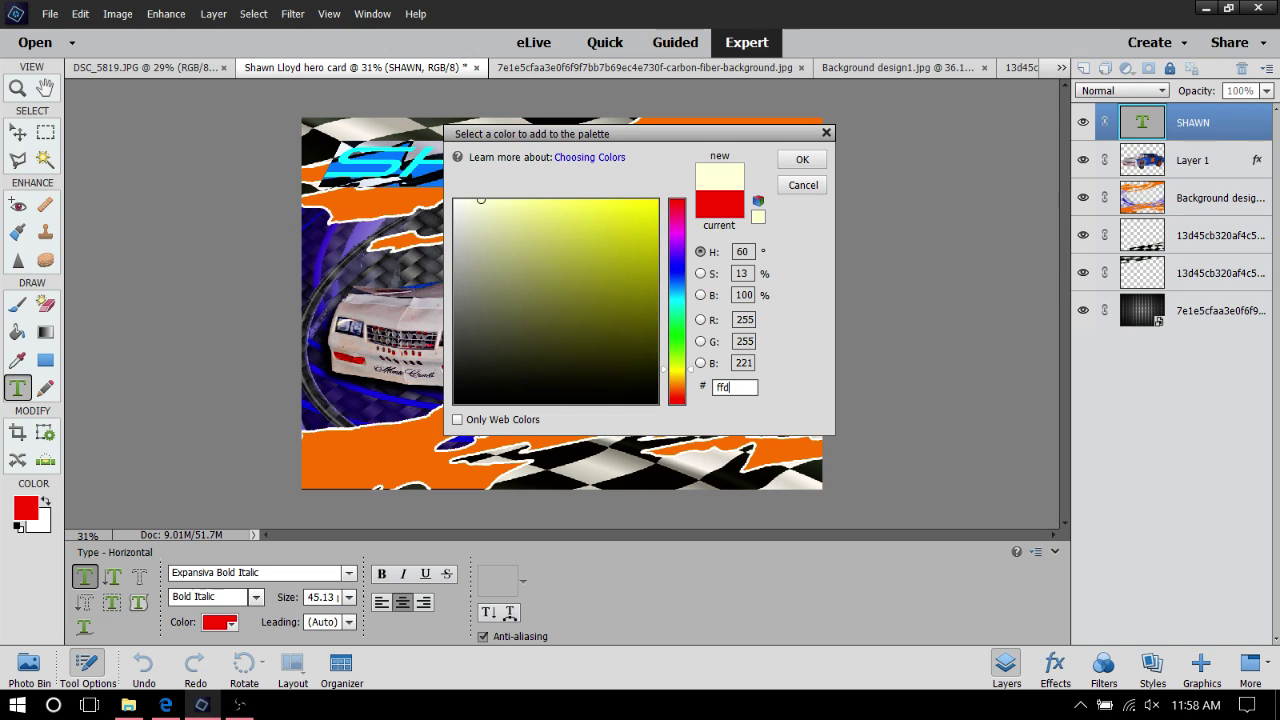
key(BackSpace)
text(7)
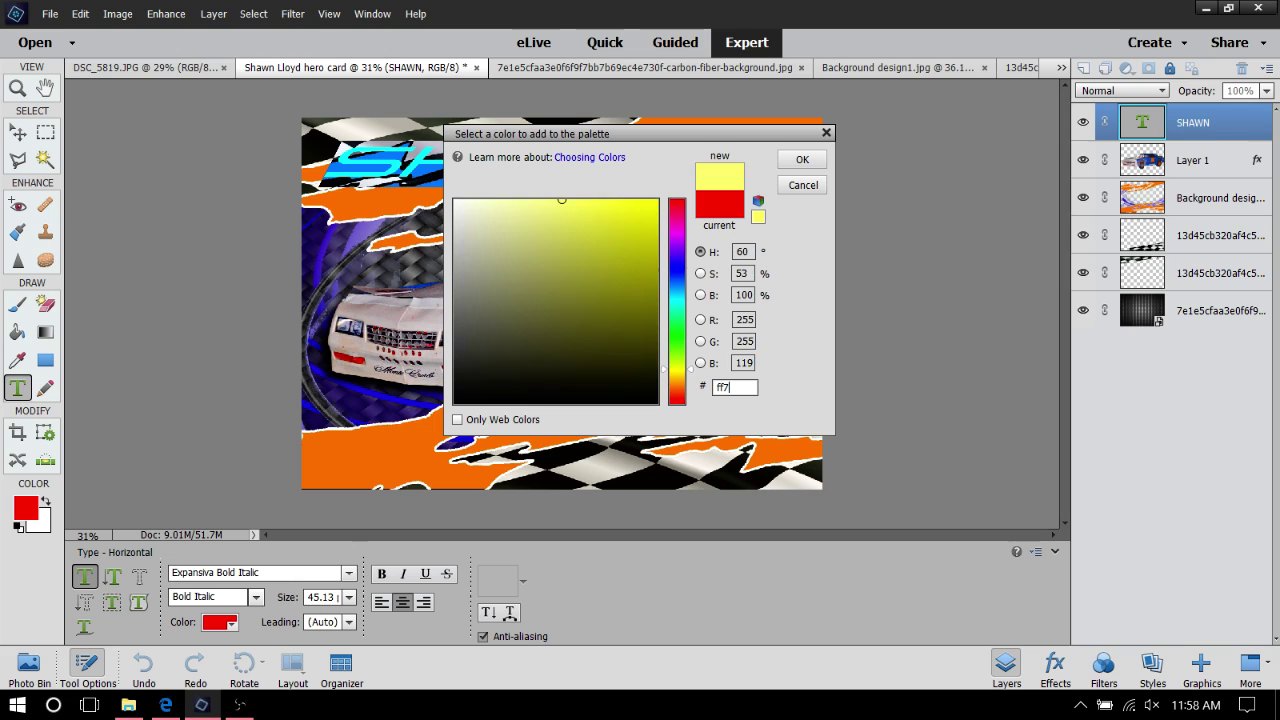
text(d)
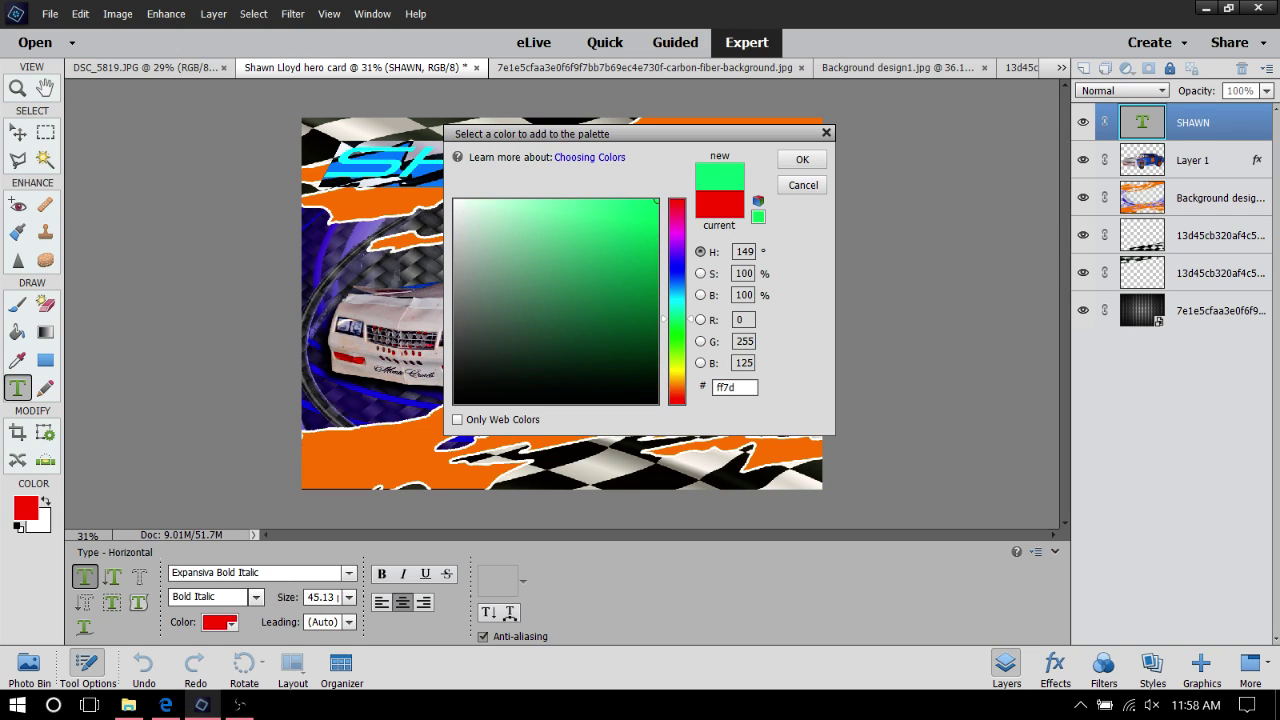
text(00)
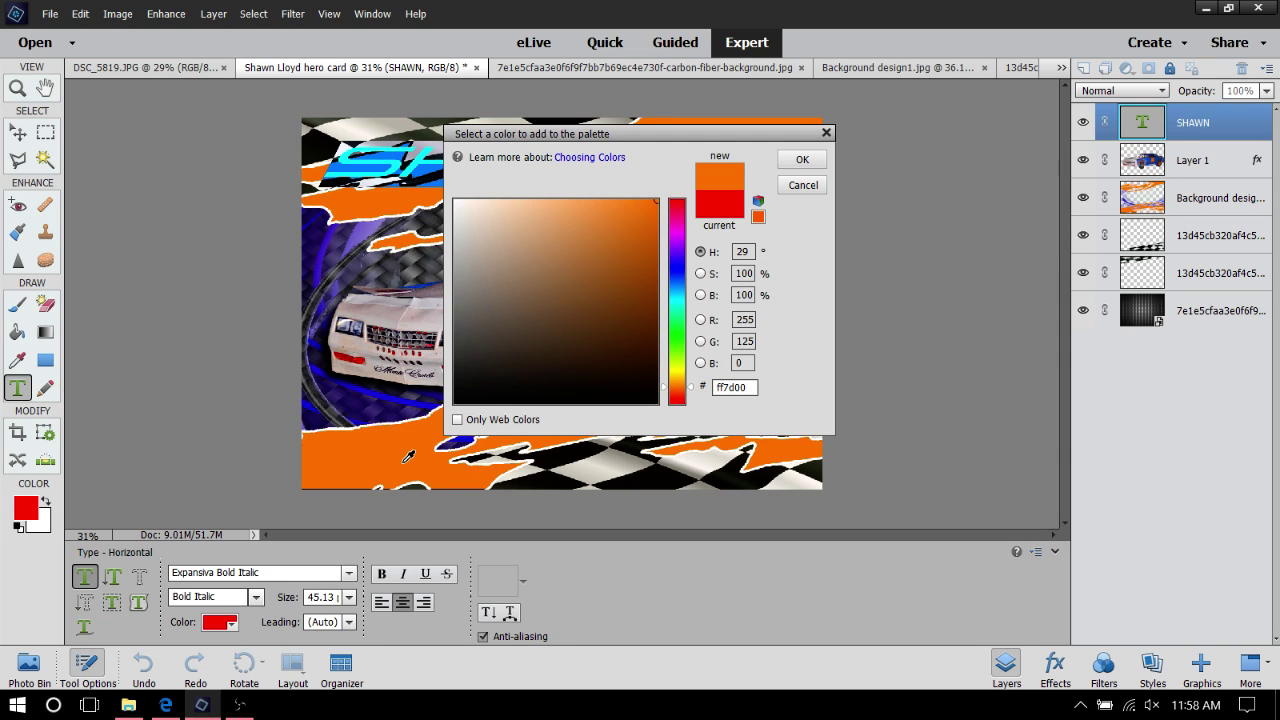
click(802, 160)
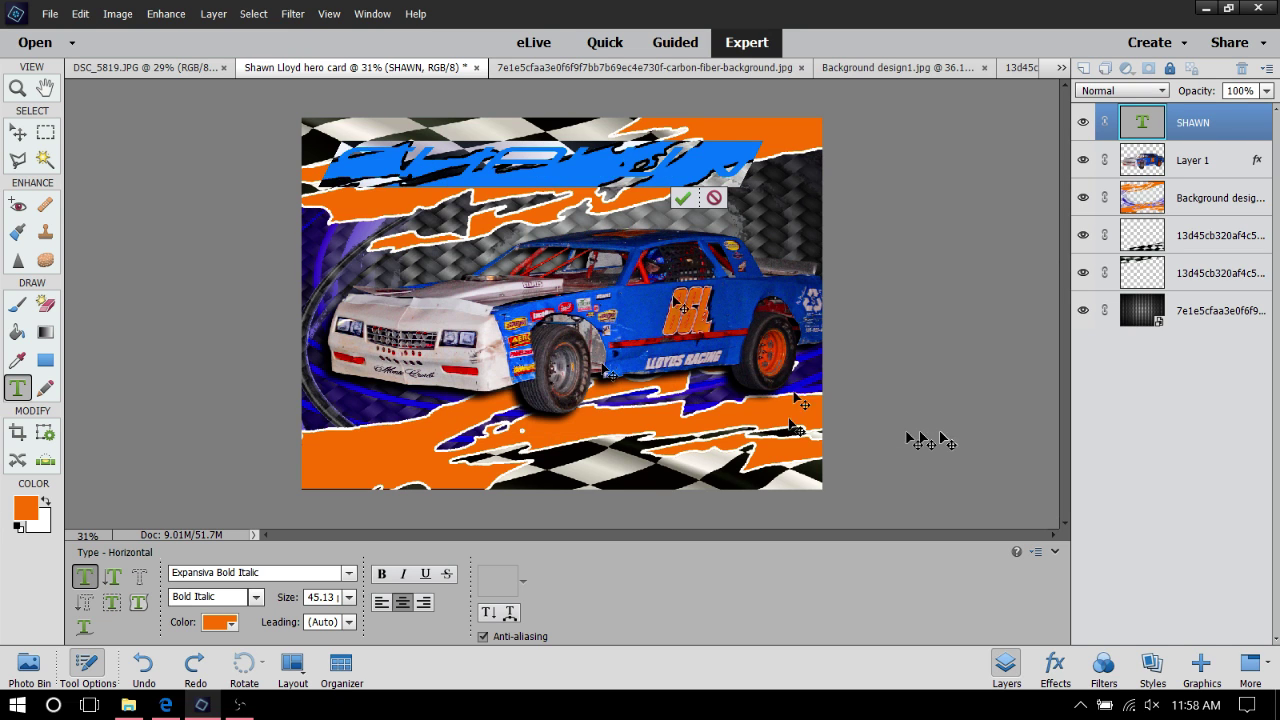
key(ctrl+Return)
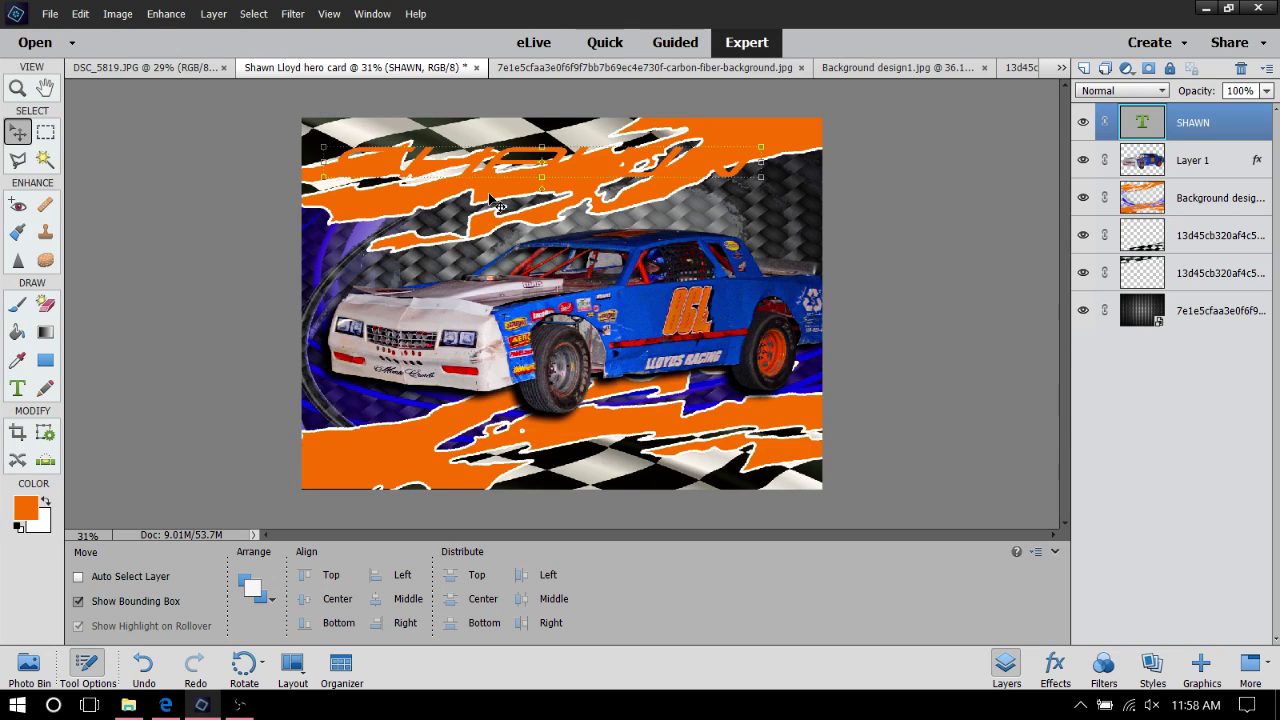
Apply a 7 px black Stroke layer style, positioned Outside, to the SHAWN layer
right_click(512, 166)
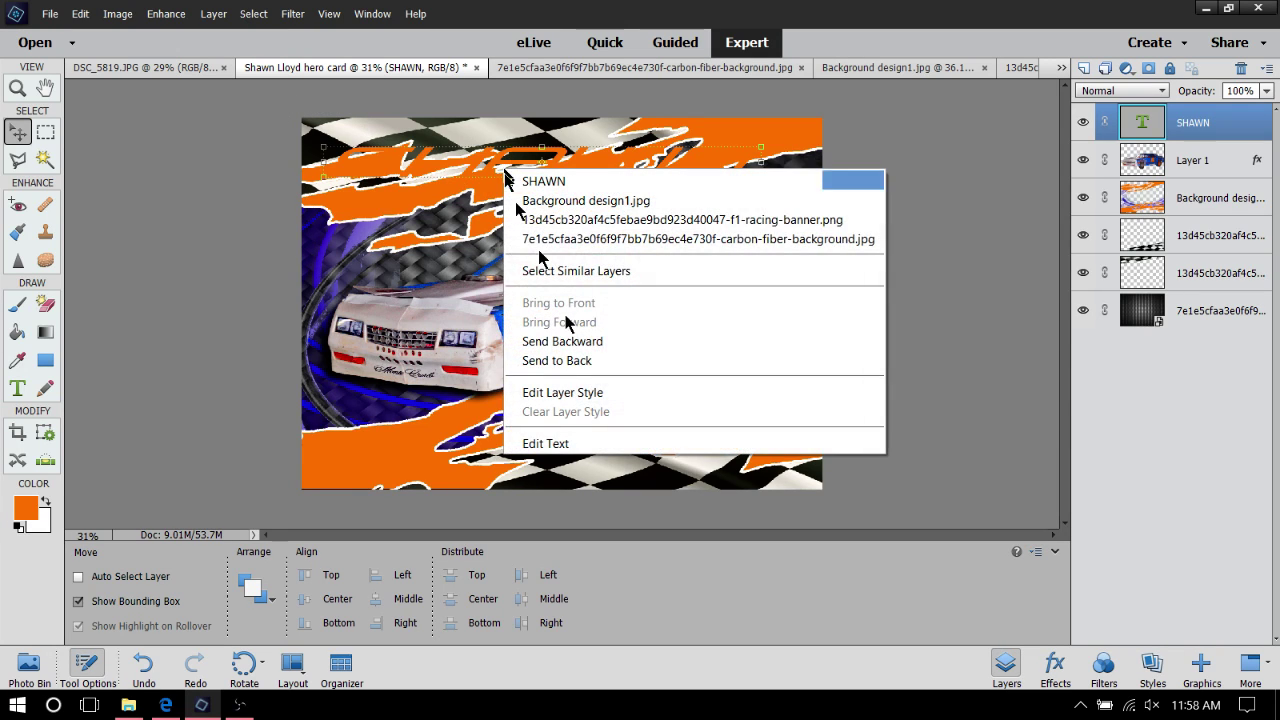
click(586, 390)
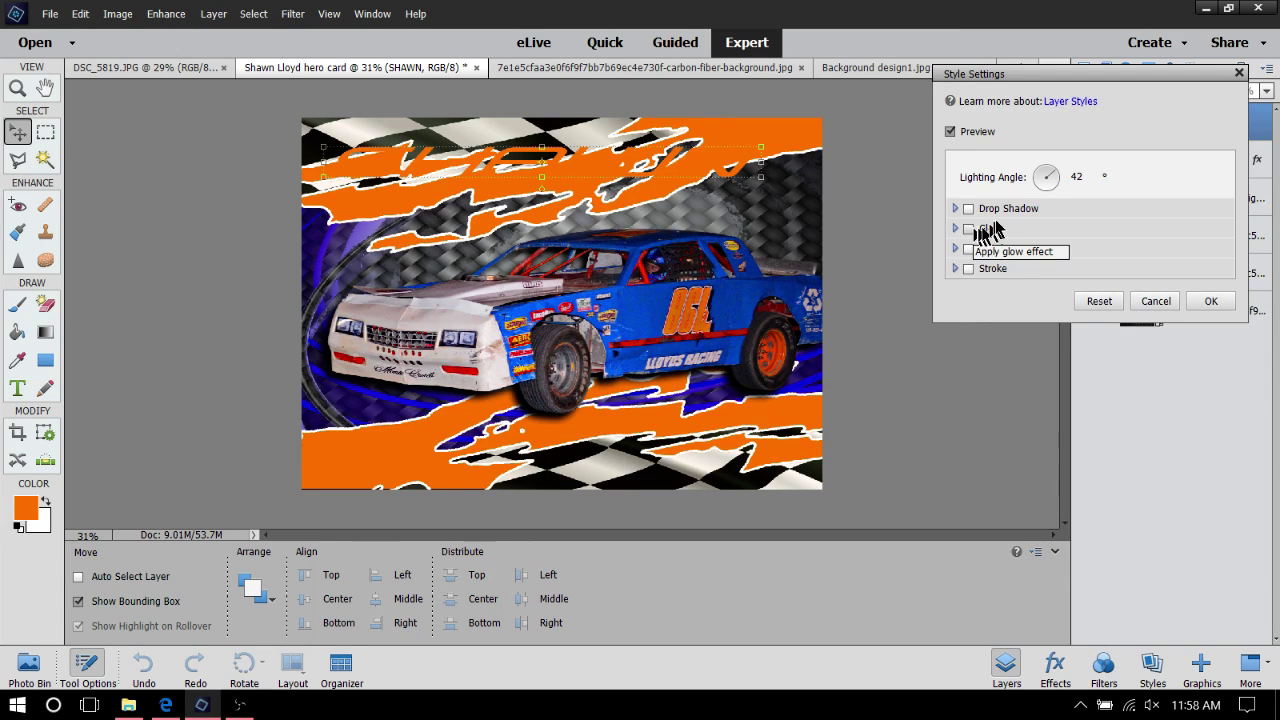
click(968, 269)
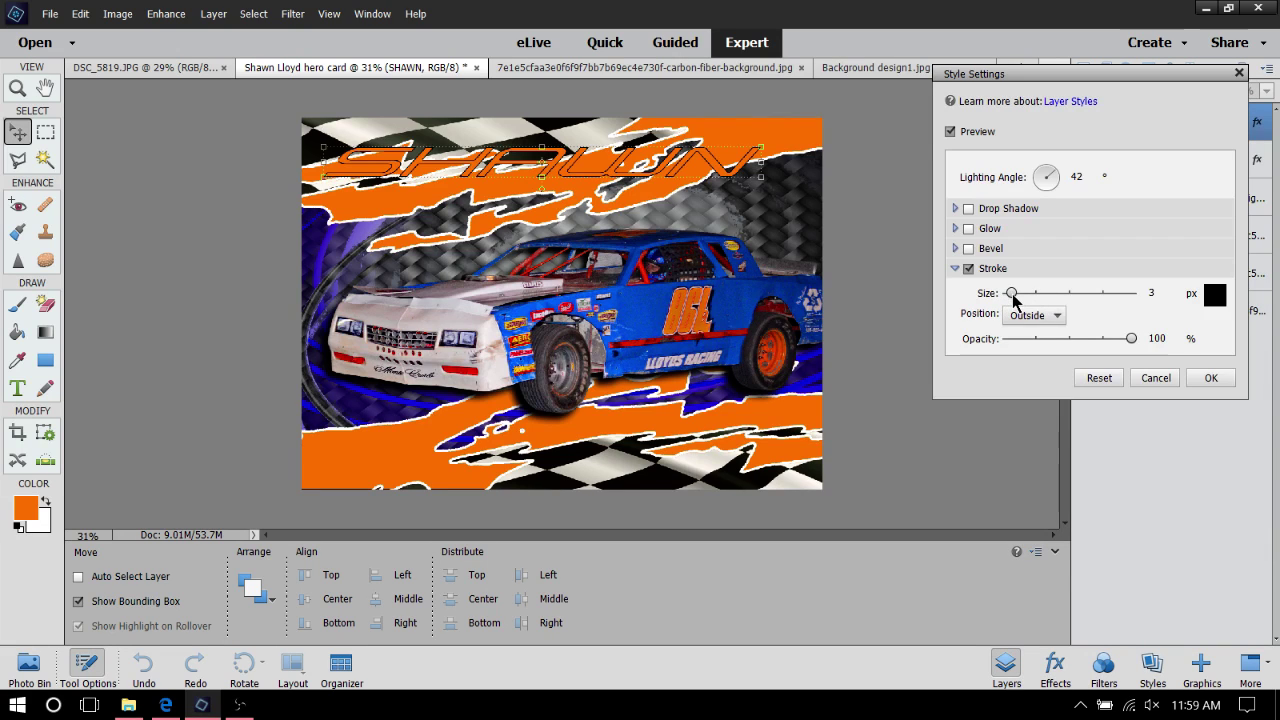
drag(1012, 293, 1008, 294)
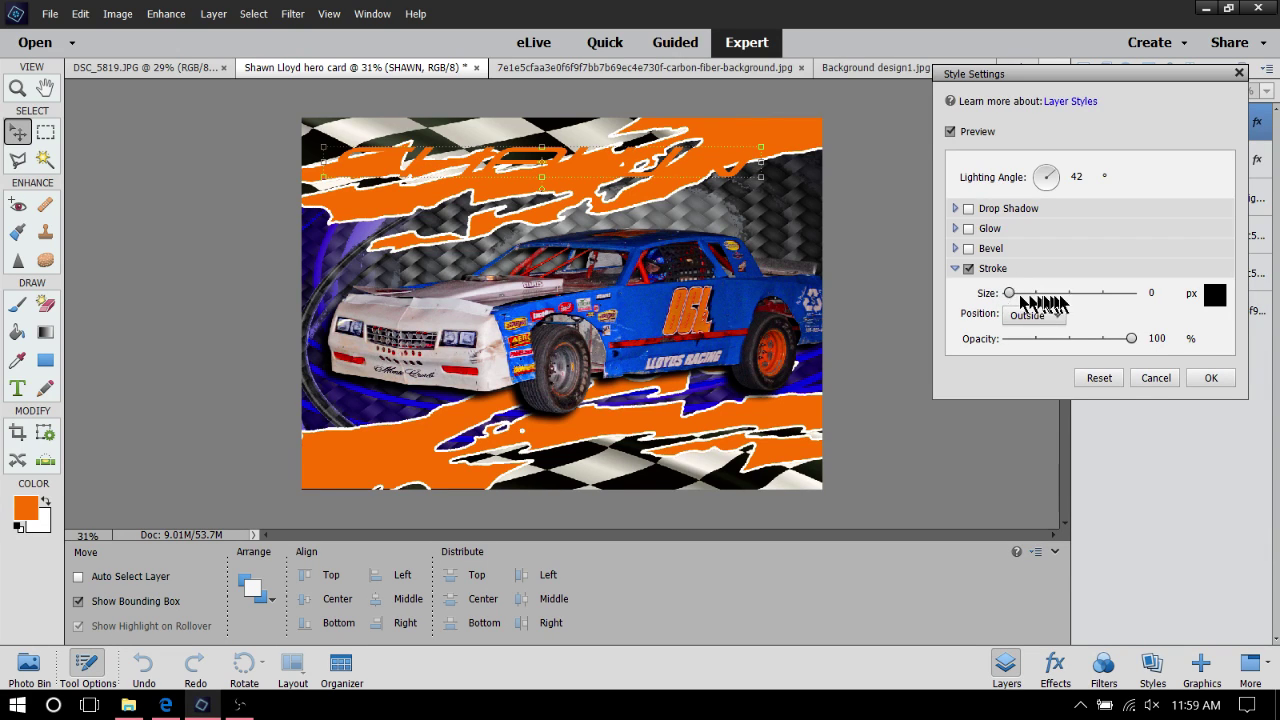
click(1024, 316)
click(1022, 333)
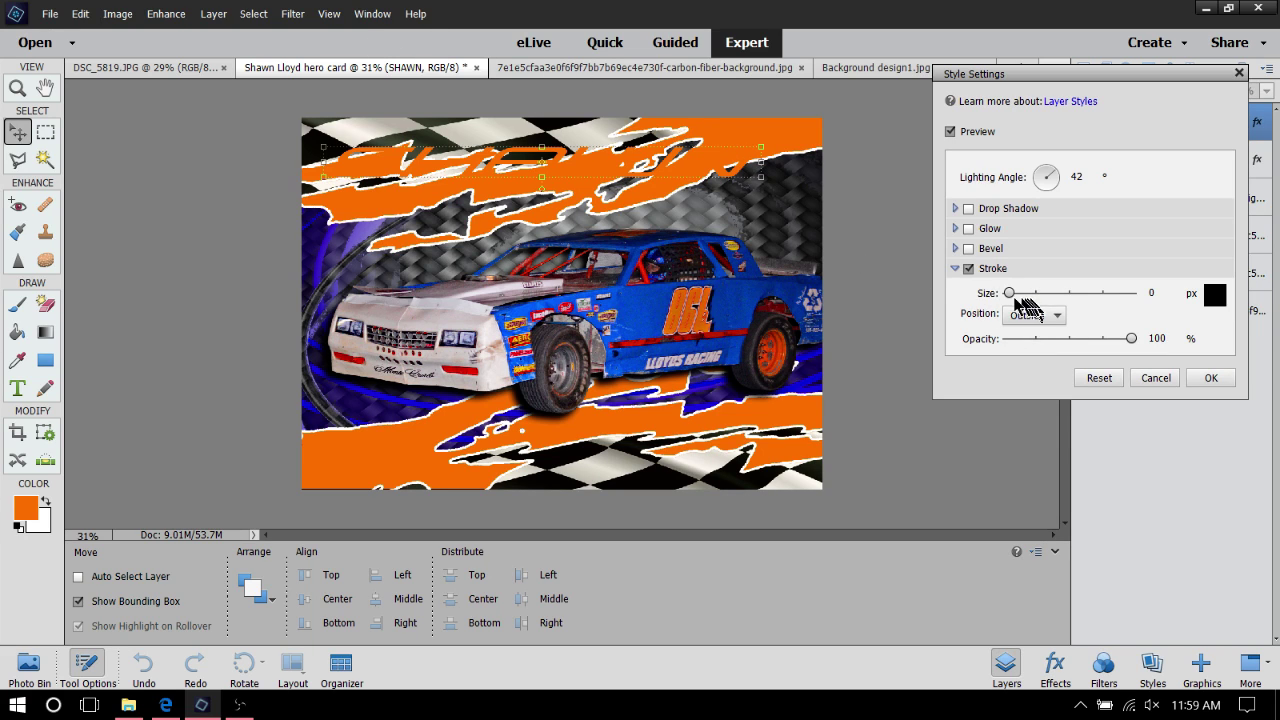
click(1155, 292)
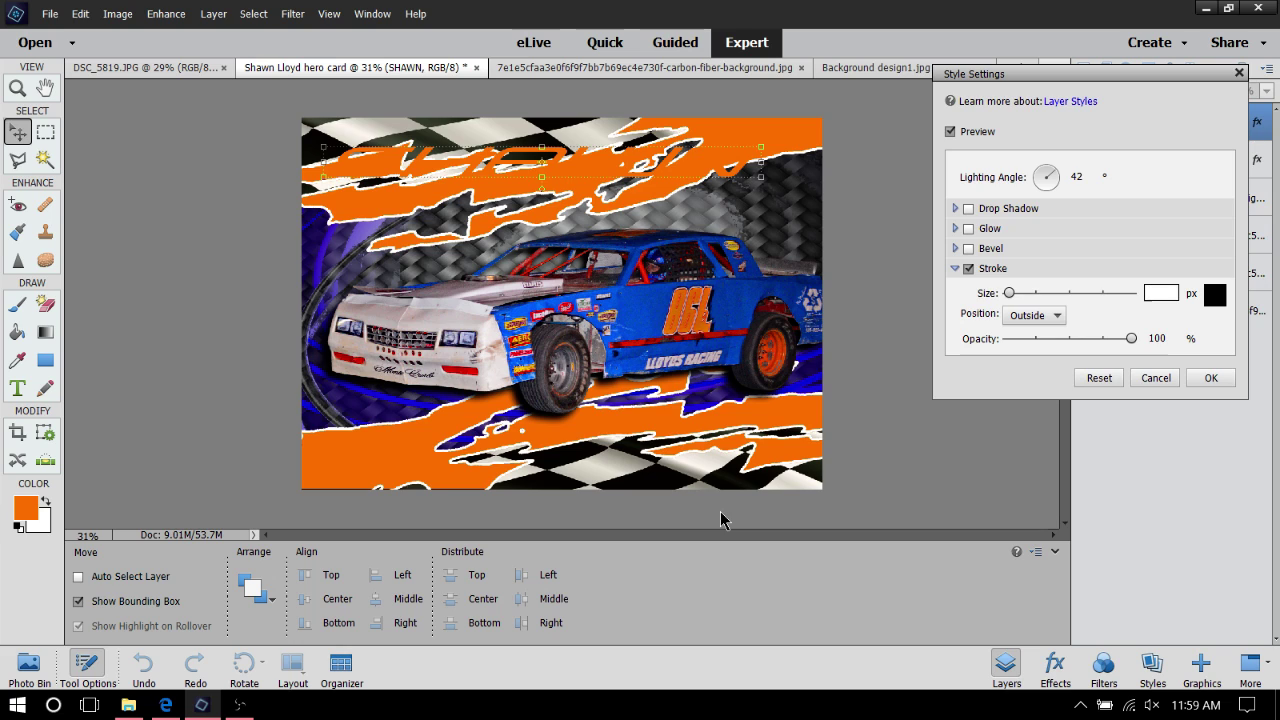
text(5)
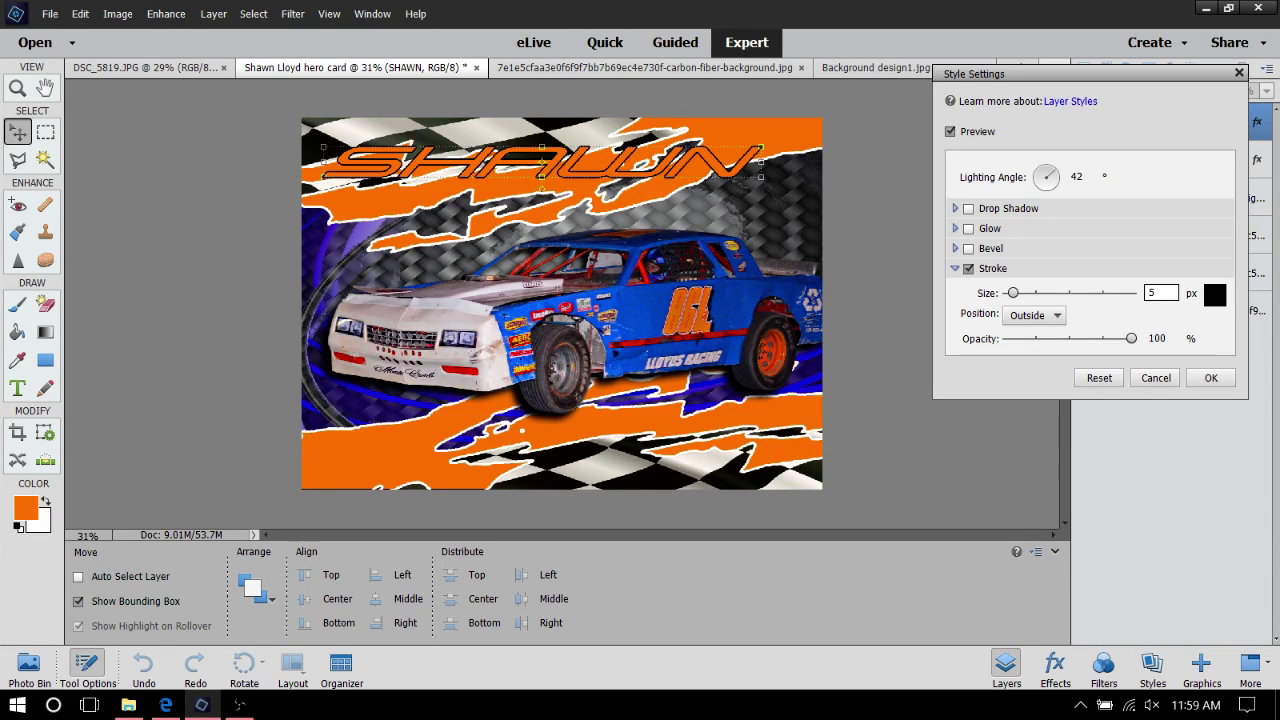
text(7)
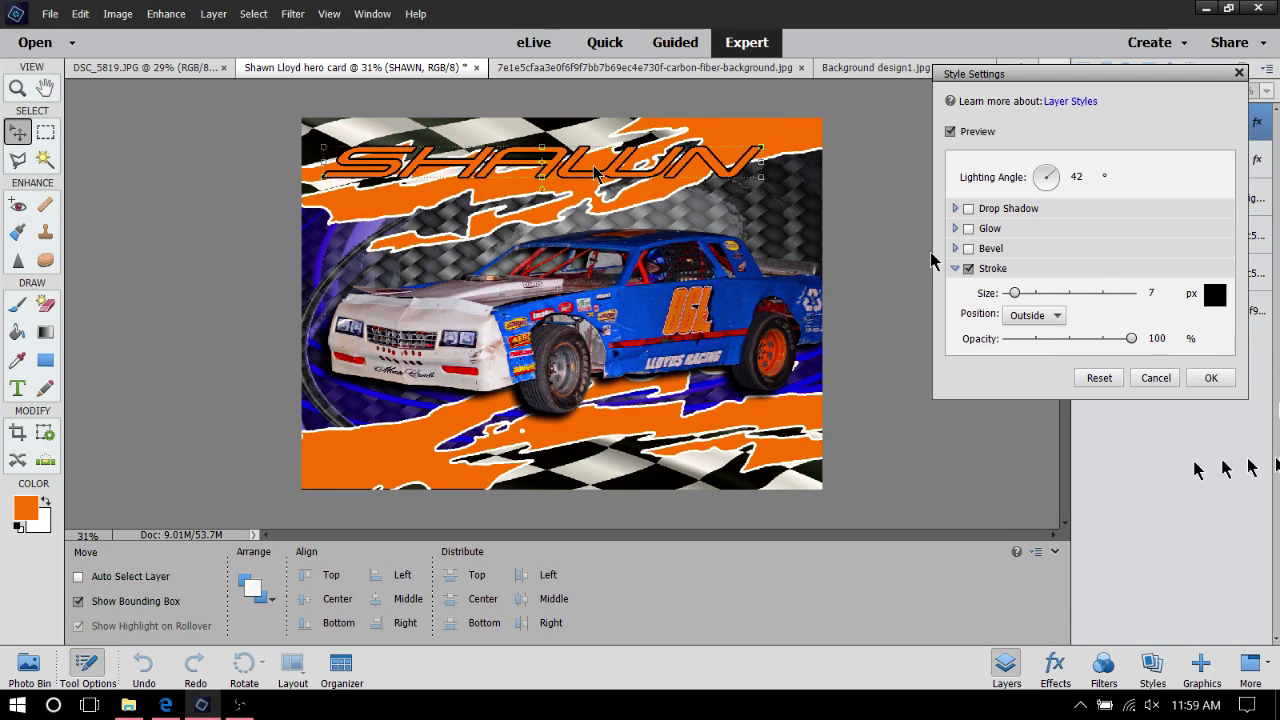
click(1210, 378)
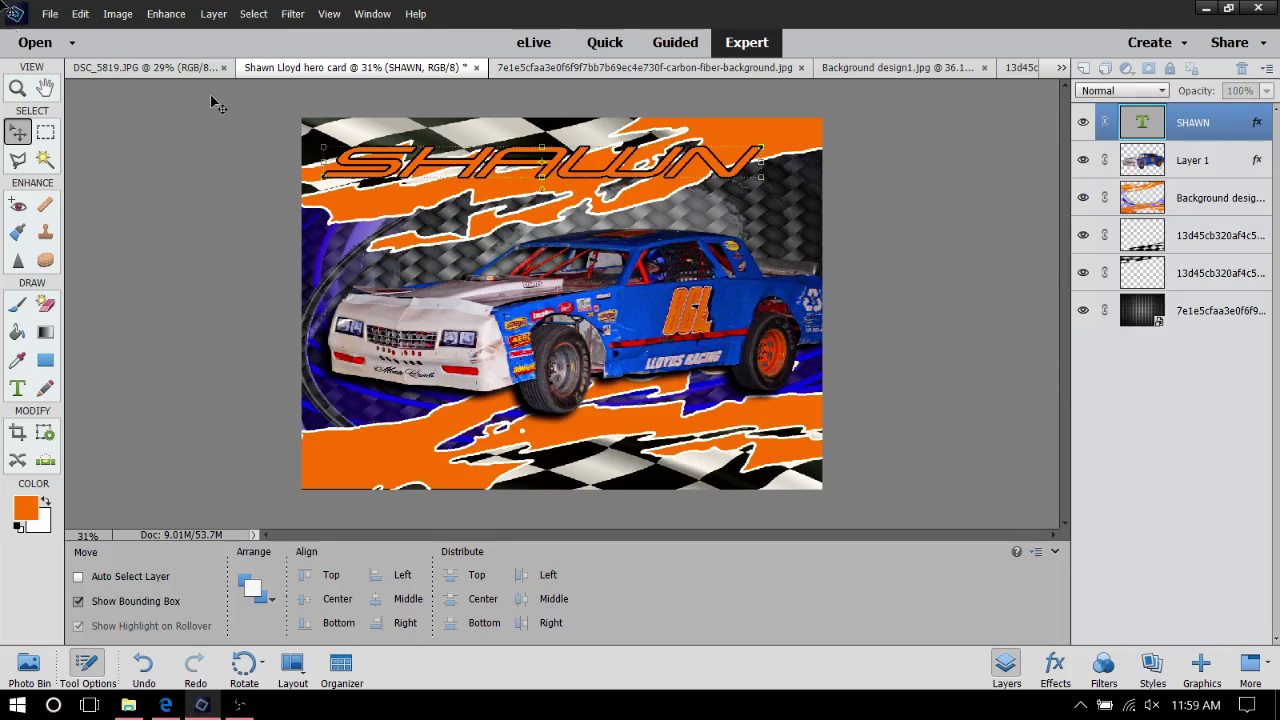
Recolour the outlined SHAWN lettering white and commit
double_click(597, 168)
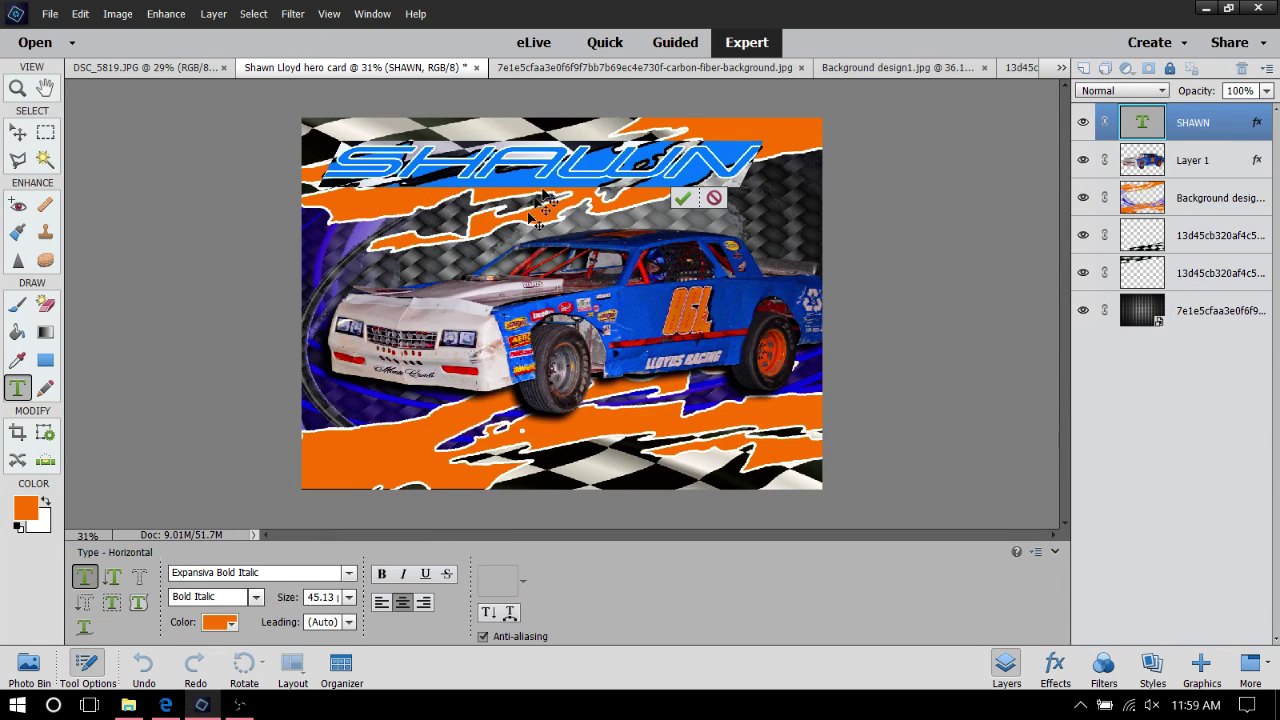
click(213, 622)
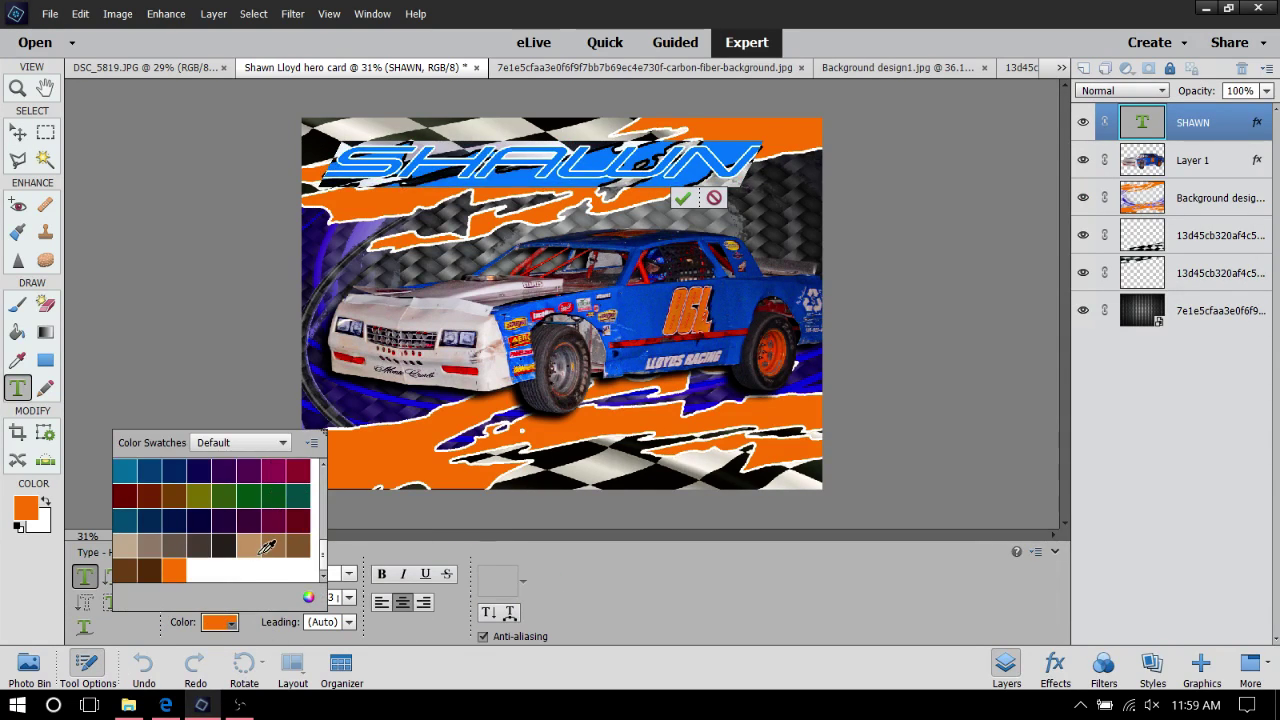
scroll(257, 507, up, 6)
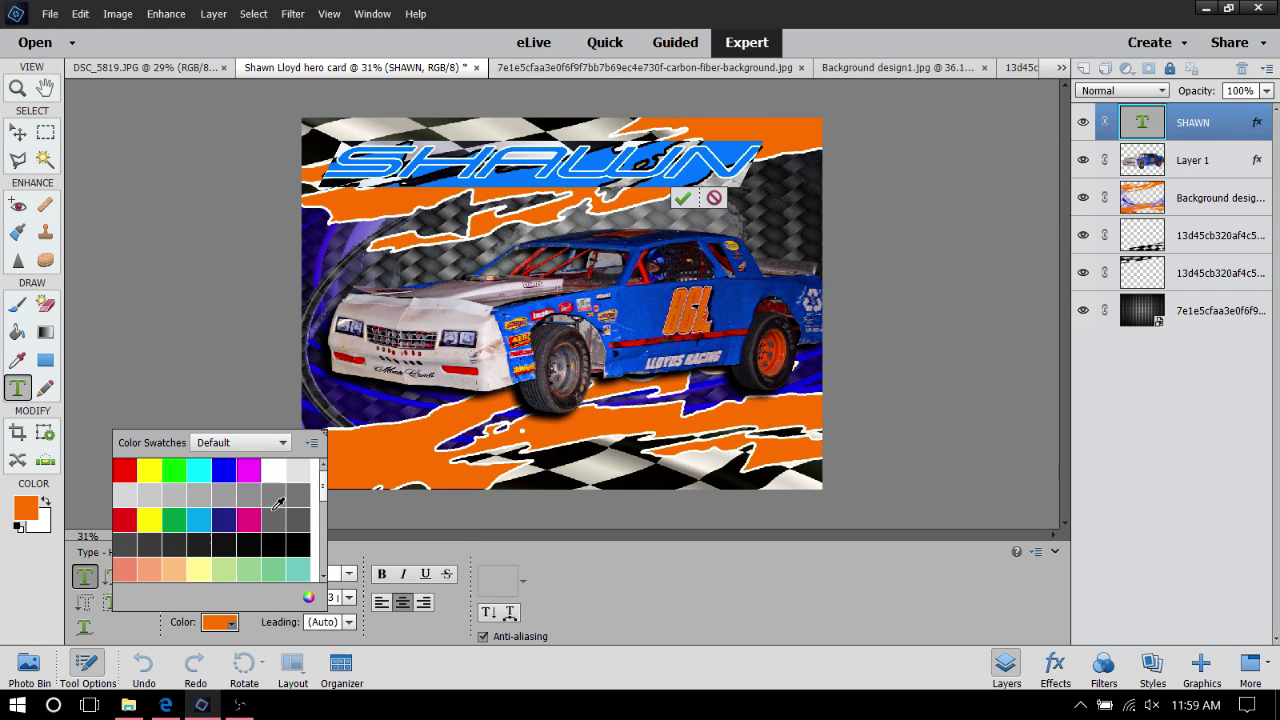
click(273, 470)
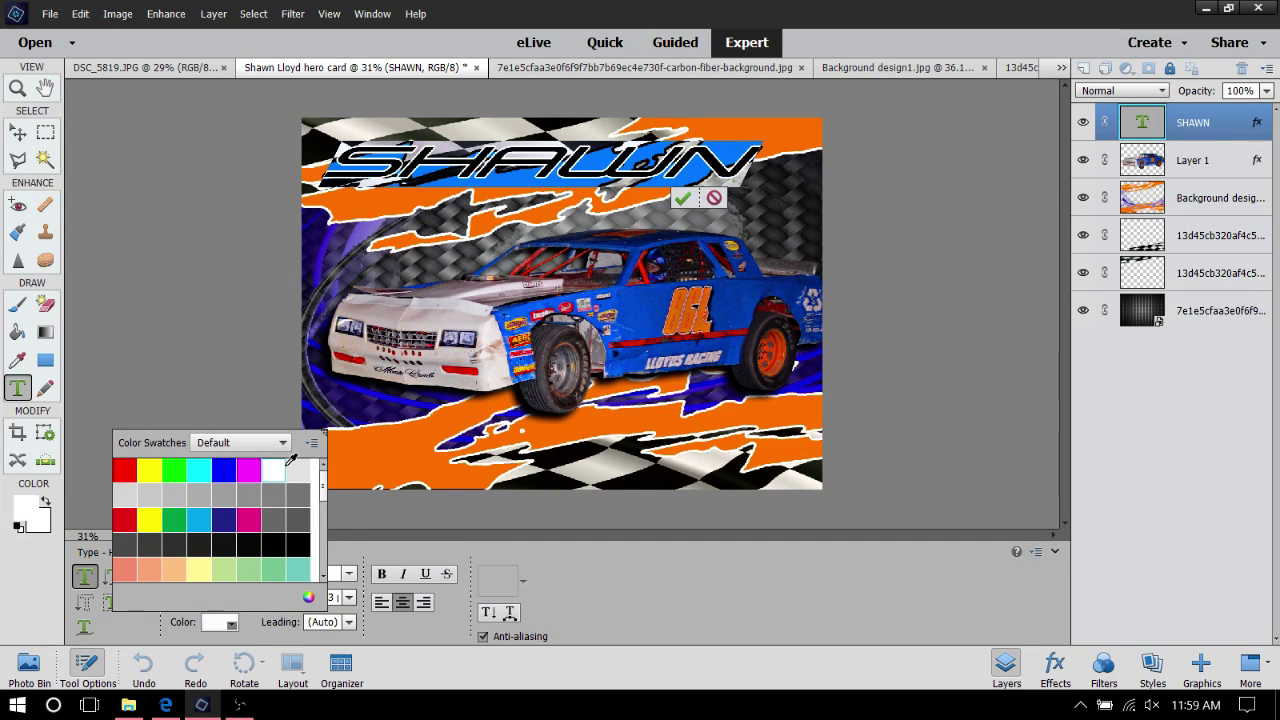
click(681, 199)
key(v)
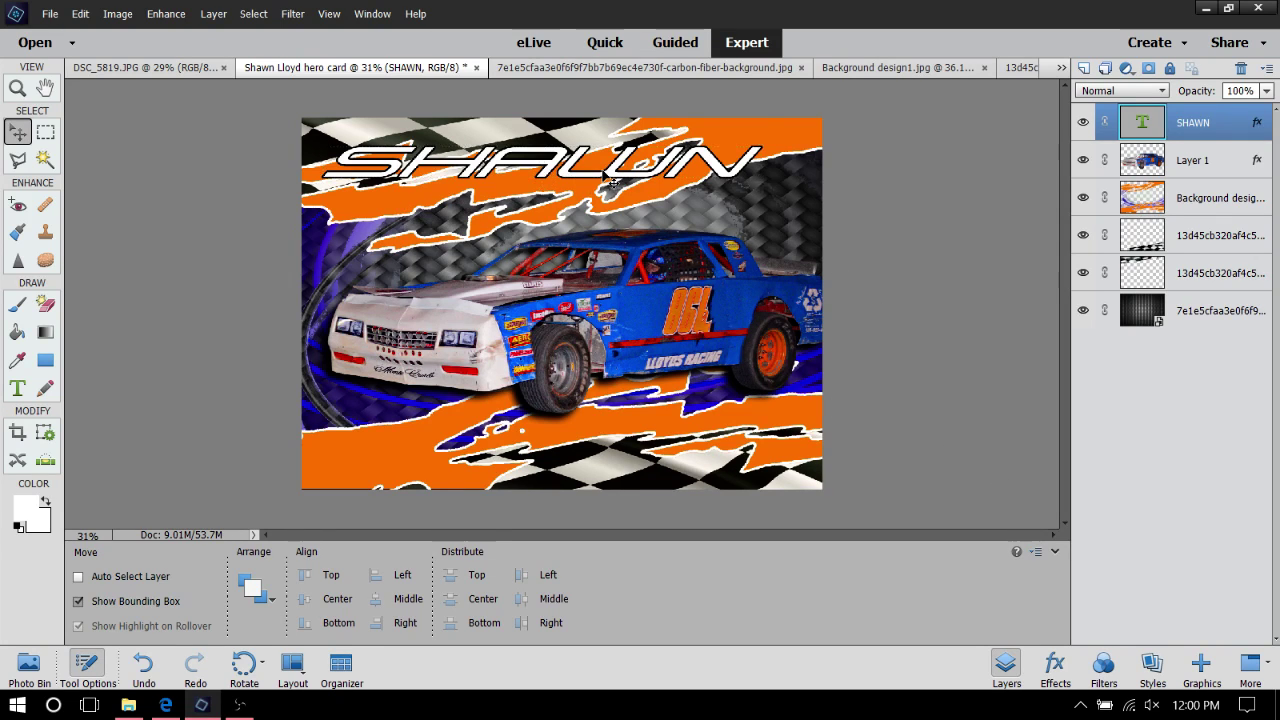
Scale SHAWN to 67.33% width and 77.14% height near the card's top-left and commit
mouse_move(613, 181)
mouse_down()
mouse_move(598, 163)
mouse_move(635, 163)
mouse_move(612, 163)
mouse_move(612, 178)
mouse_up()
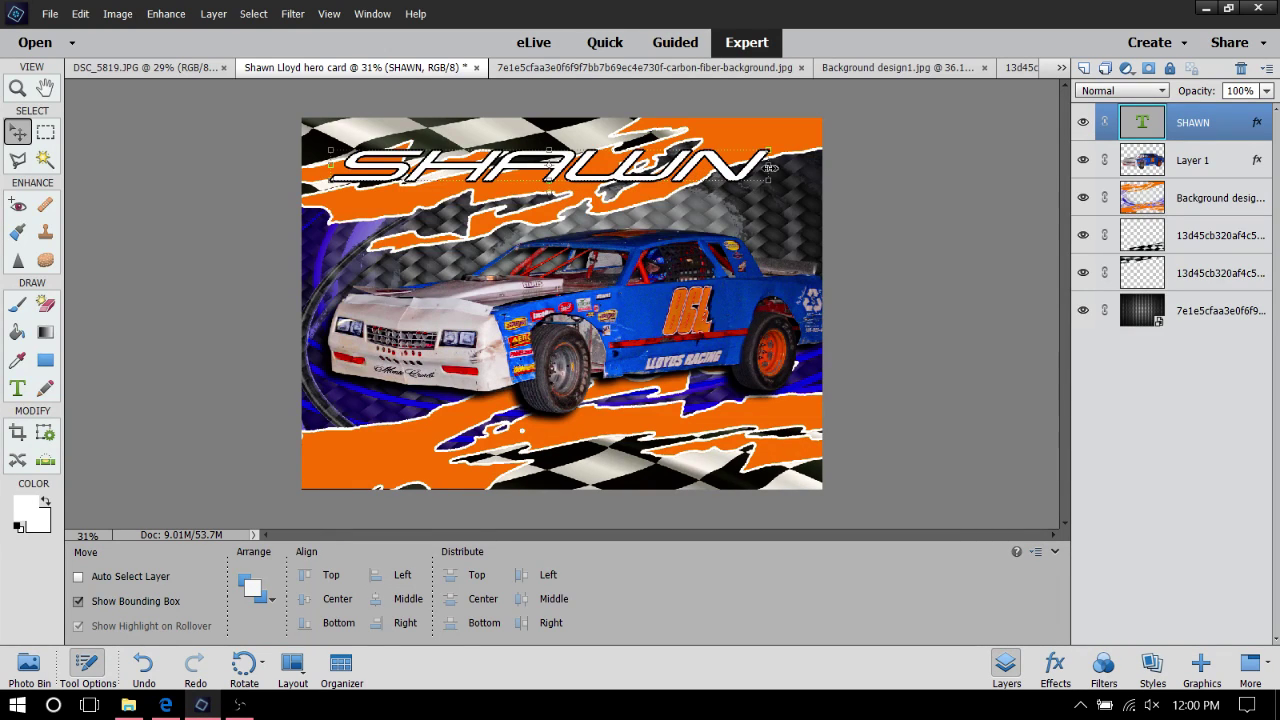
drag(767, 168, 622, 180)
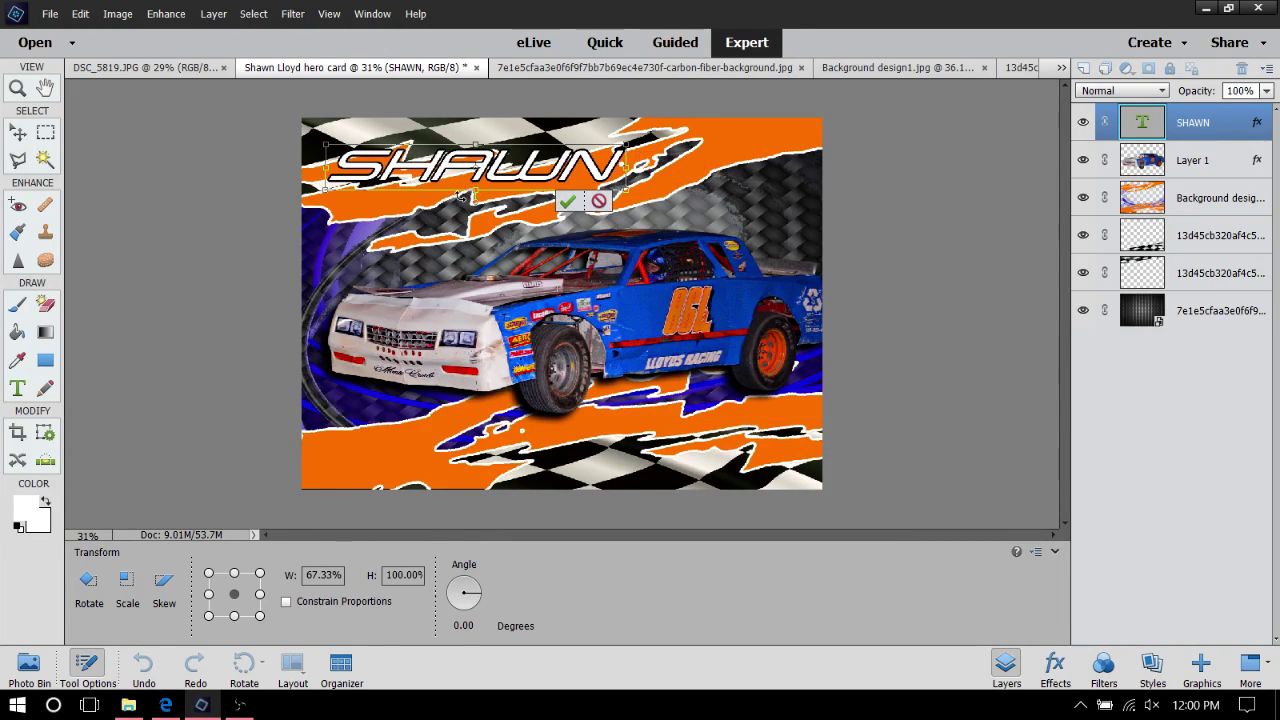
drag(448, 192, 535, 175)
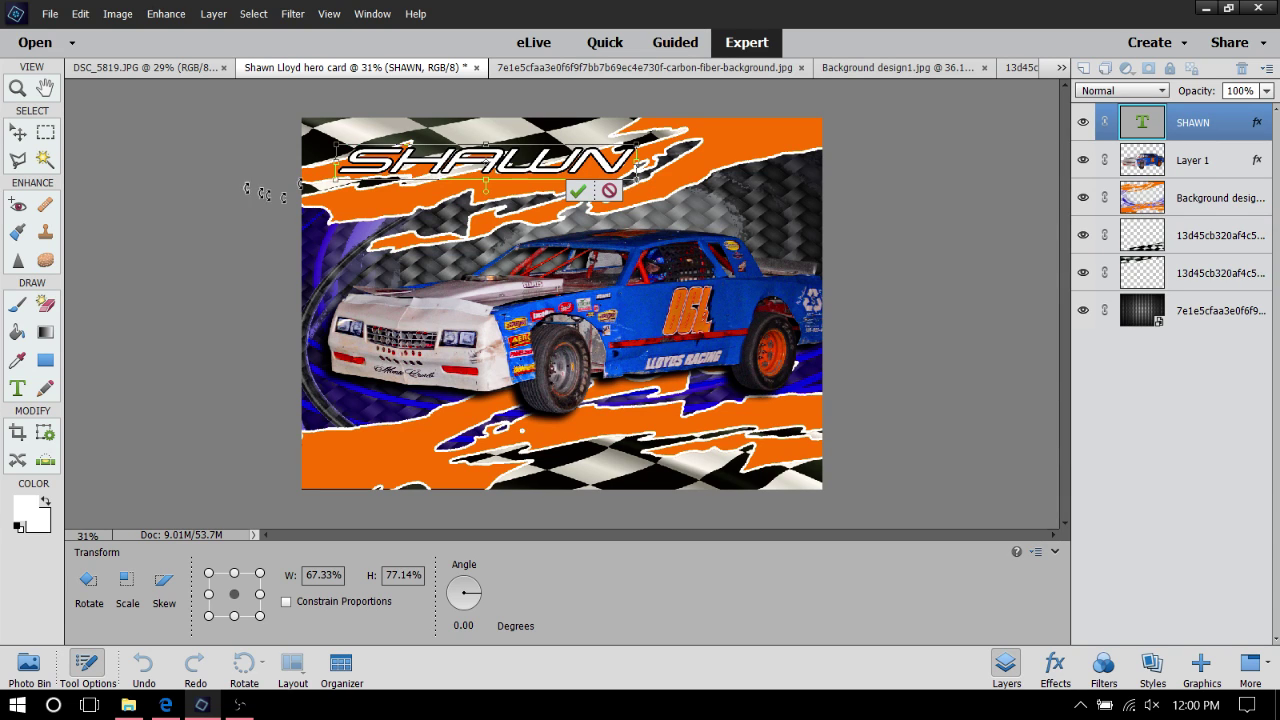
click(579, 194)
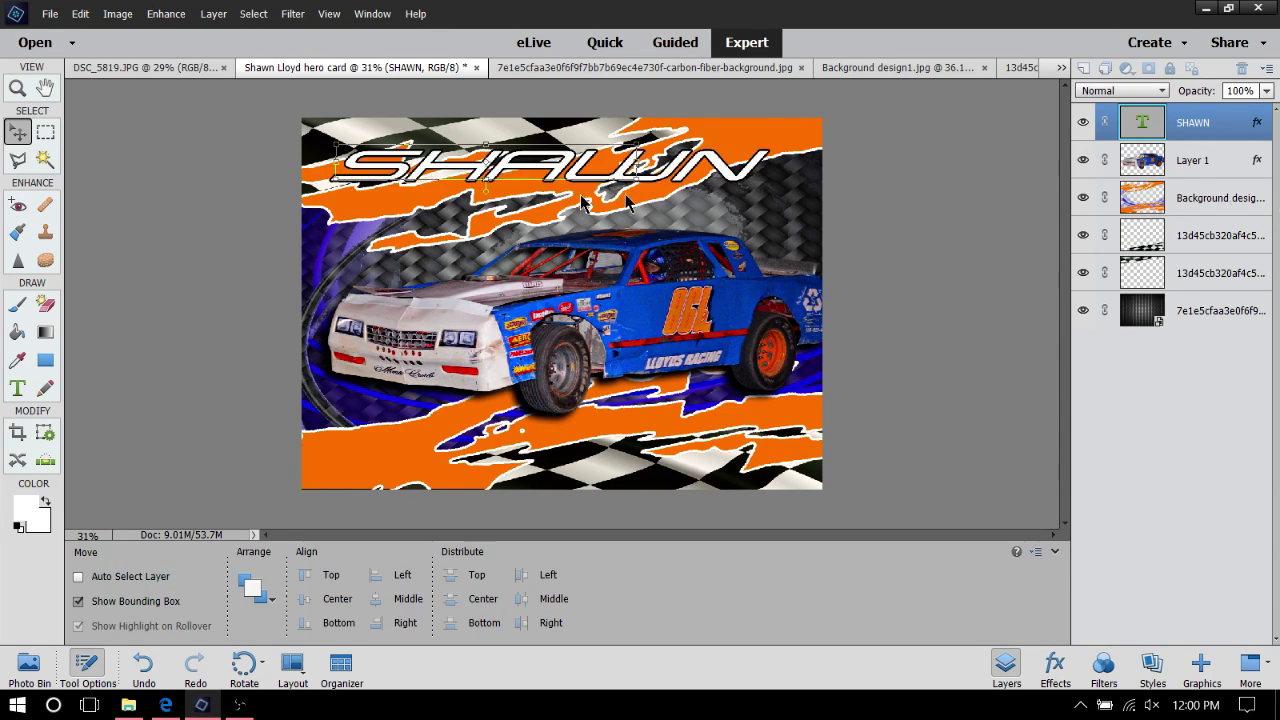
With Background design selected, type LLOYD on a new text line below SHAWN and select it
click(1204, 163)
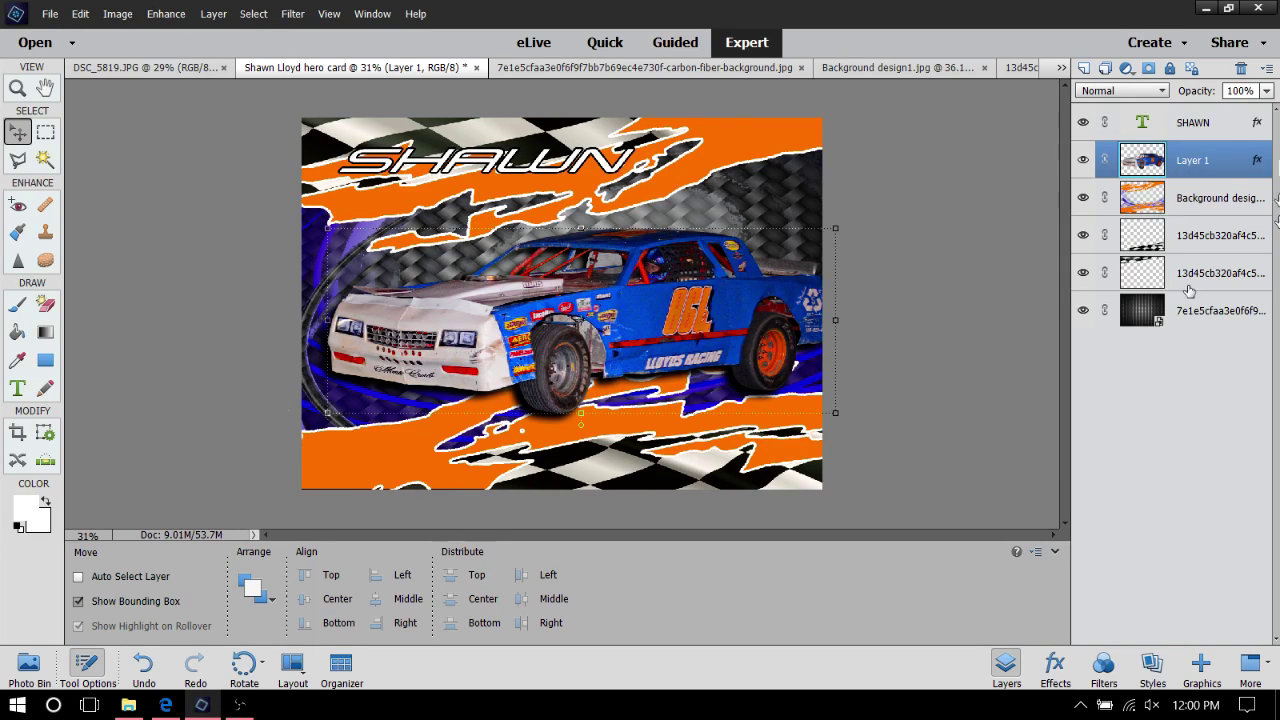
click(1210, 203)
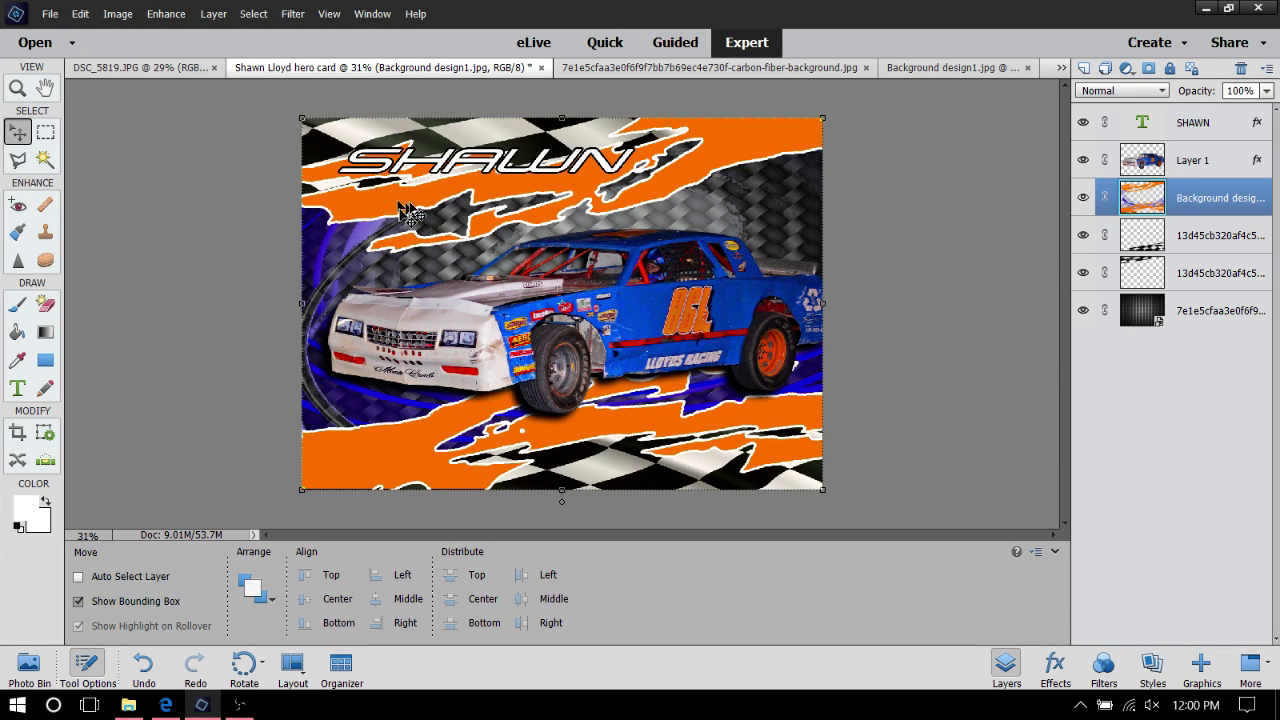
click(18, 389)
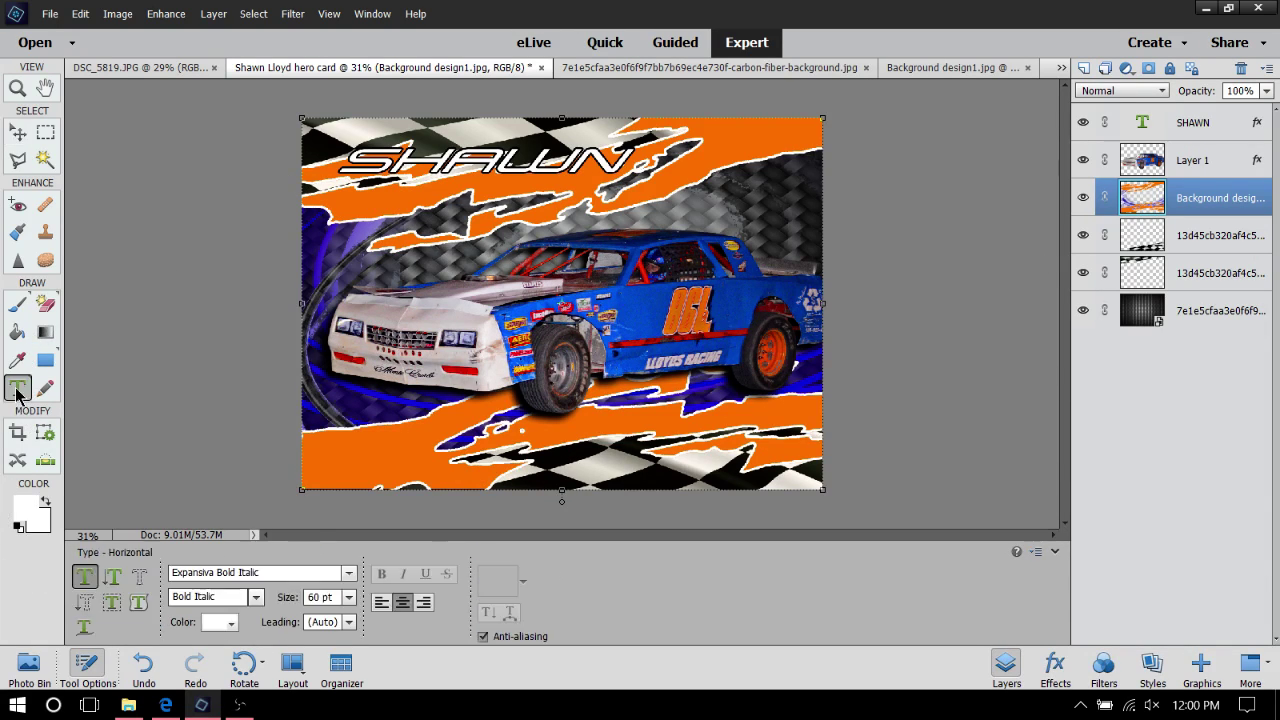
click(492, 204)
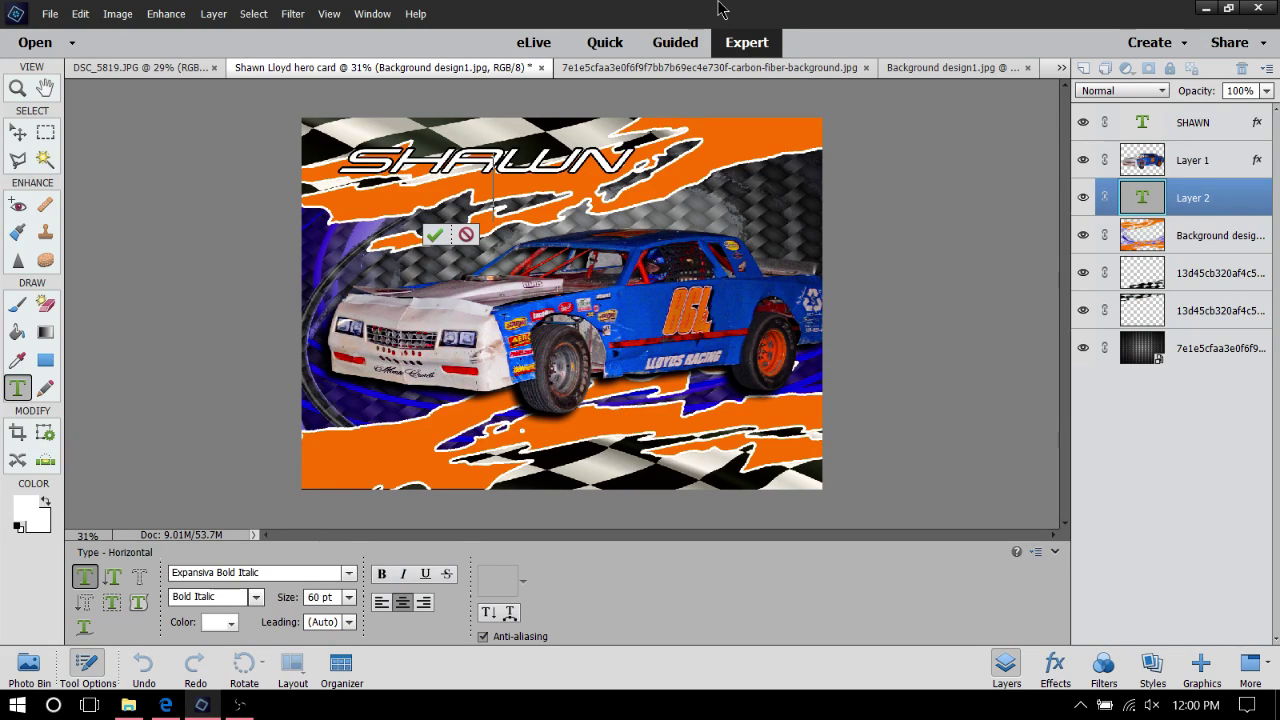
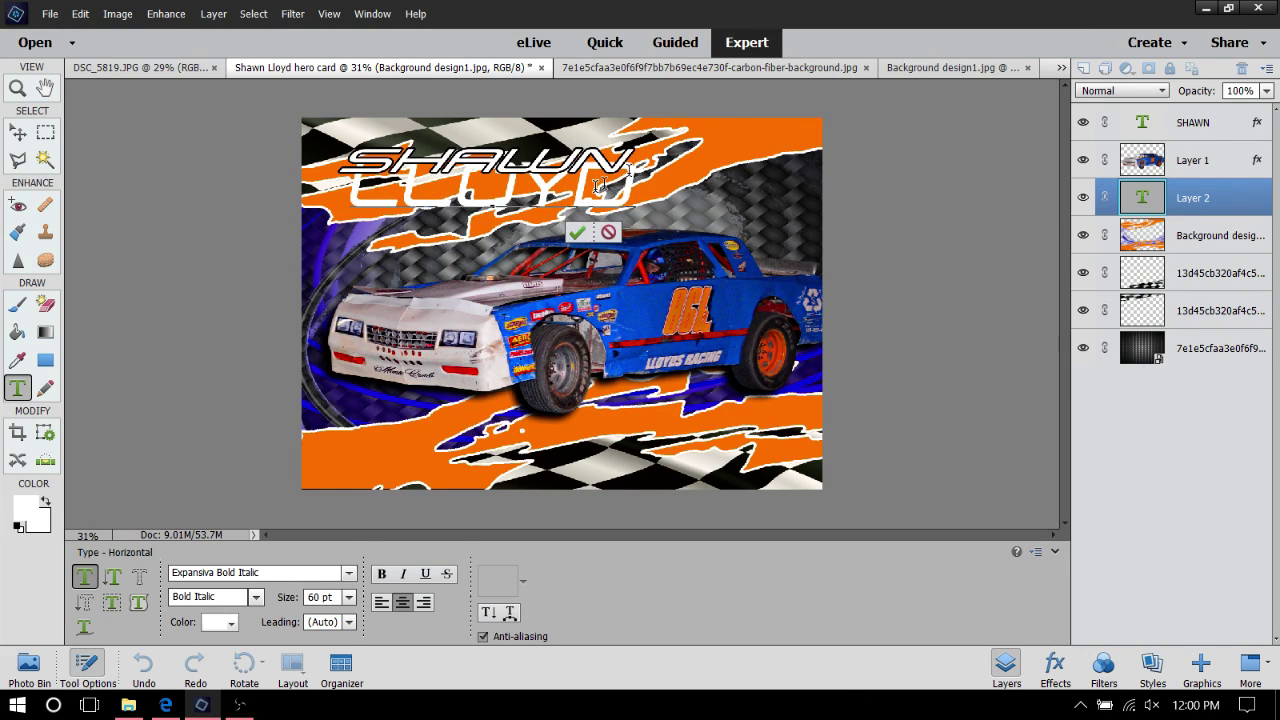
key(ctrl+a)
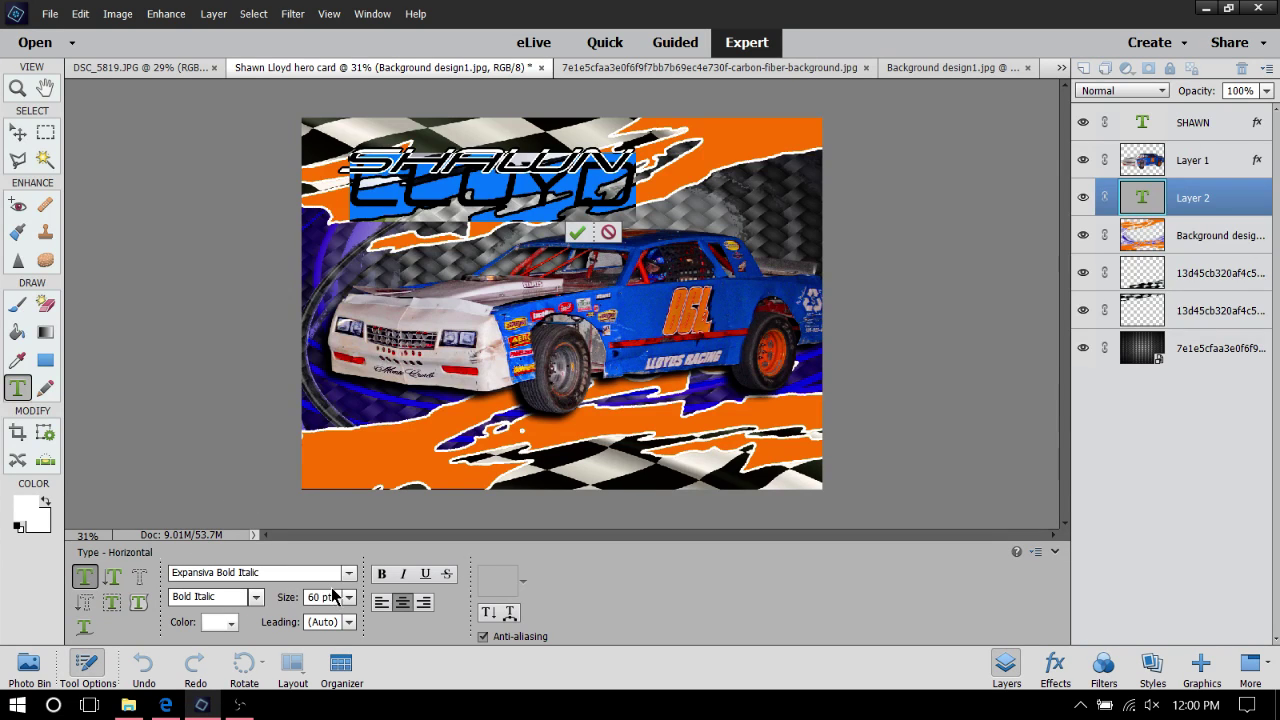
Set the LLOYD text's font to Laceration Regular
click(347, 574)
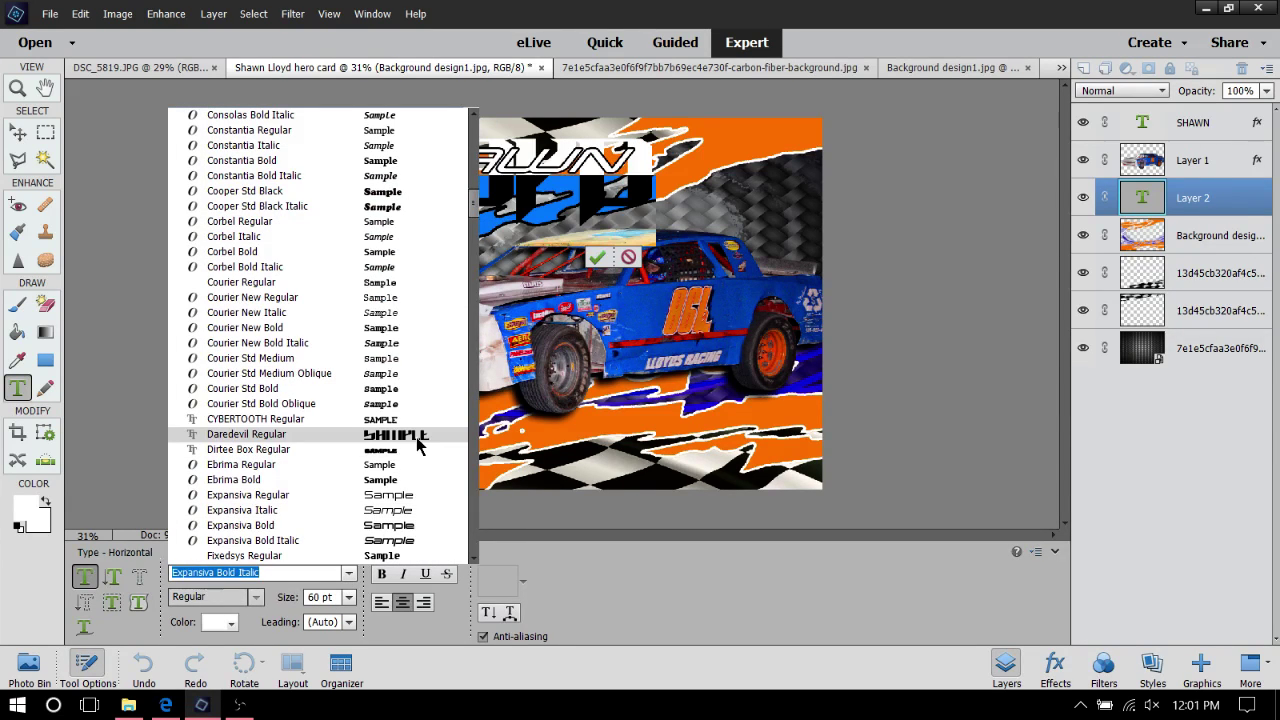
scroll(420, 343, up, 5)
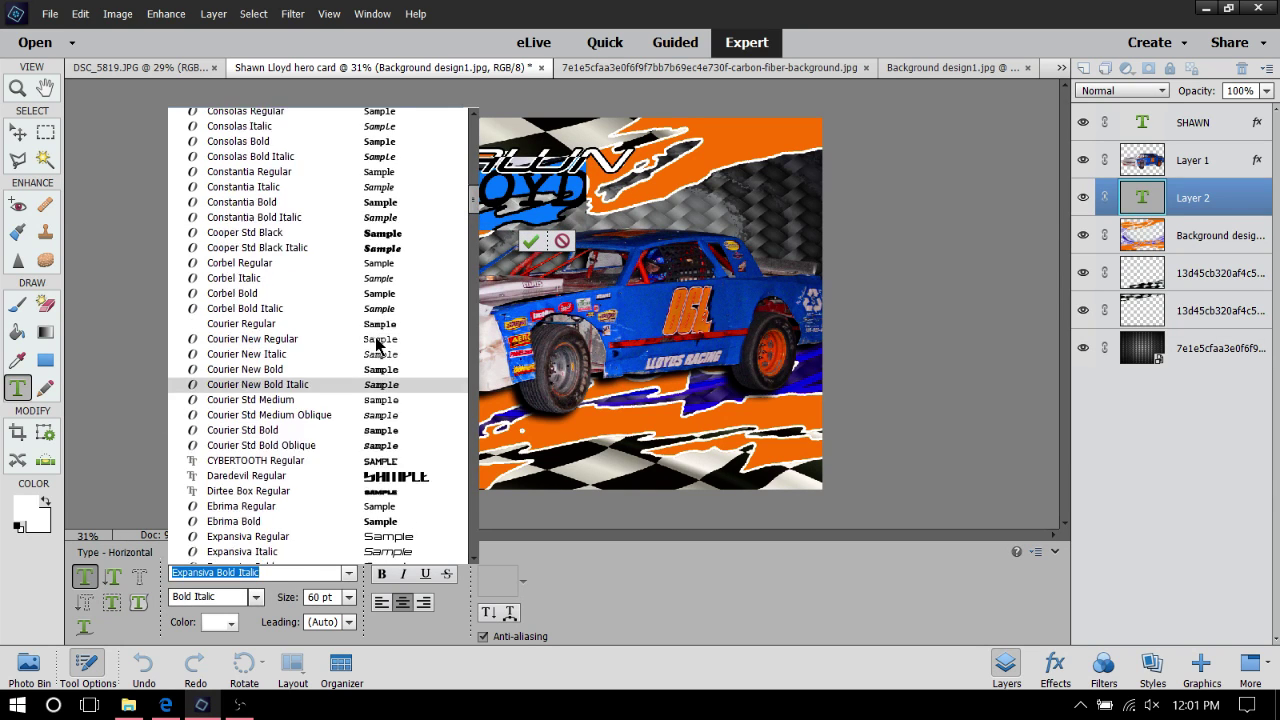
scroll(372, 345, up, 3)
scroll(380, 320, up, 2)
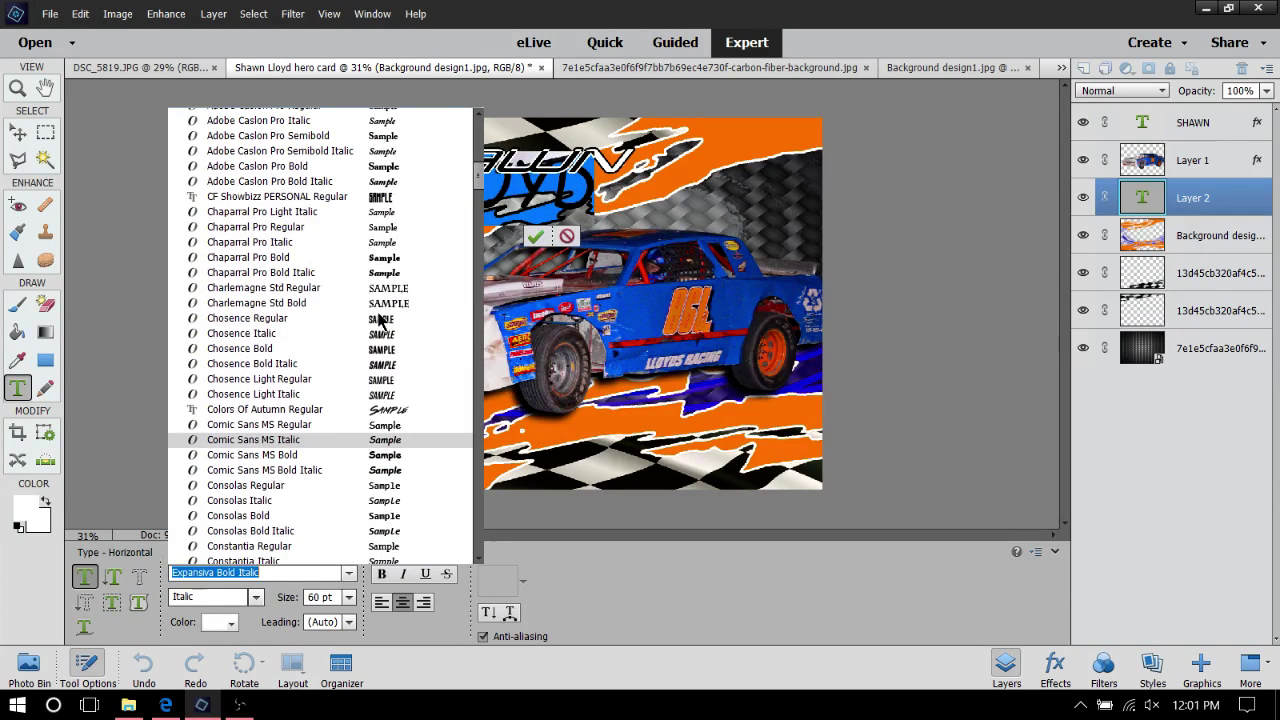
scroll(380, 318, up, 6)
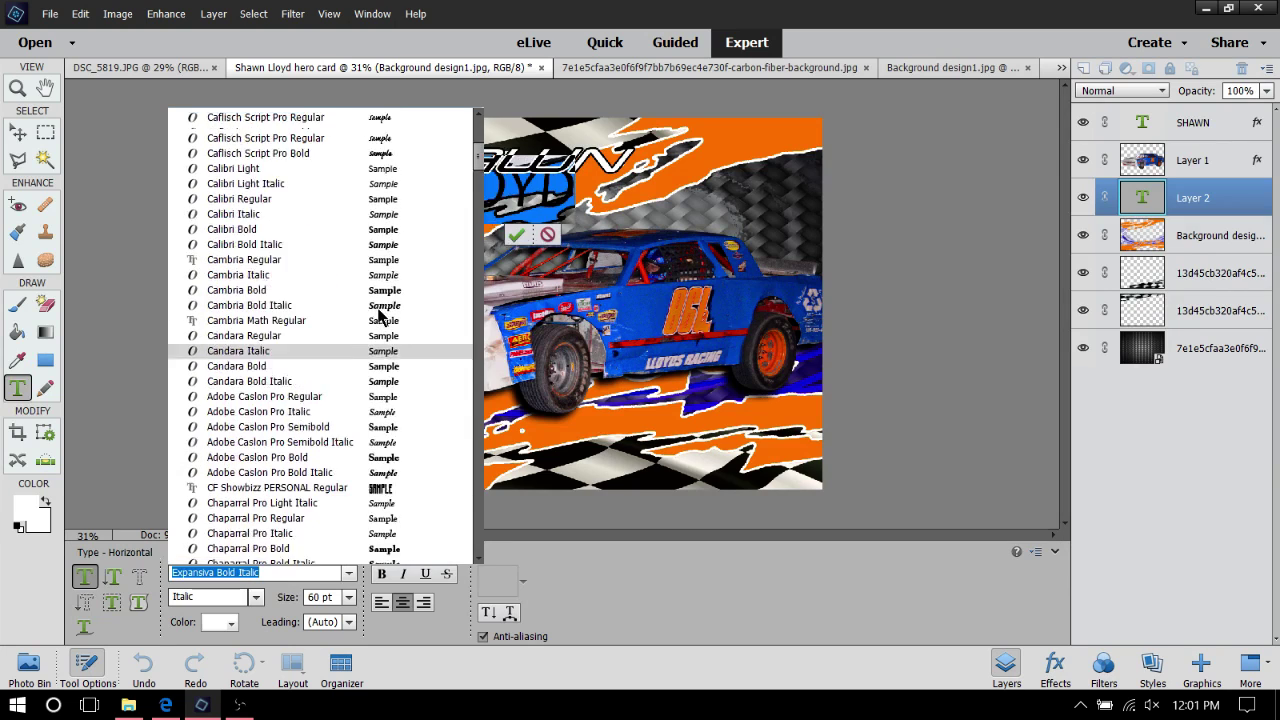
scroll(422, 292, up, 2)
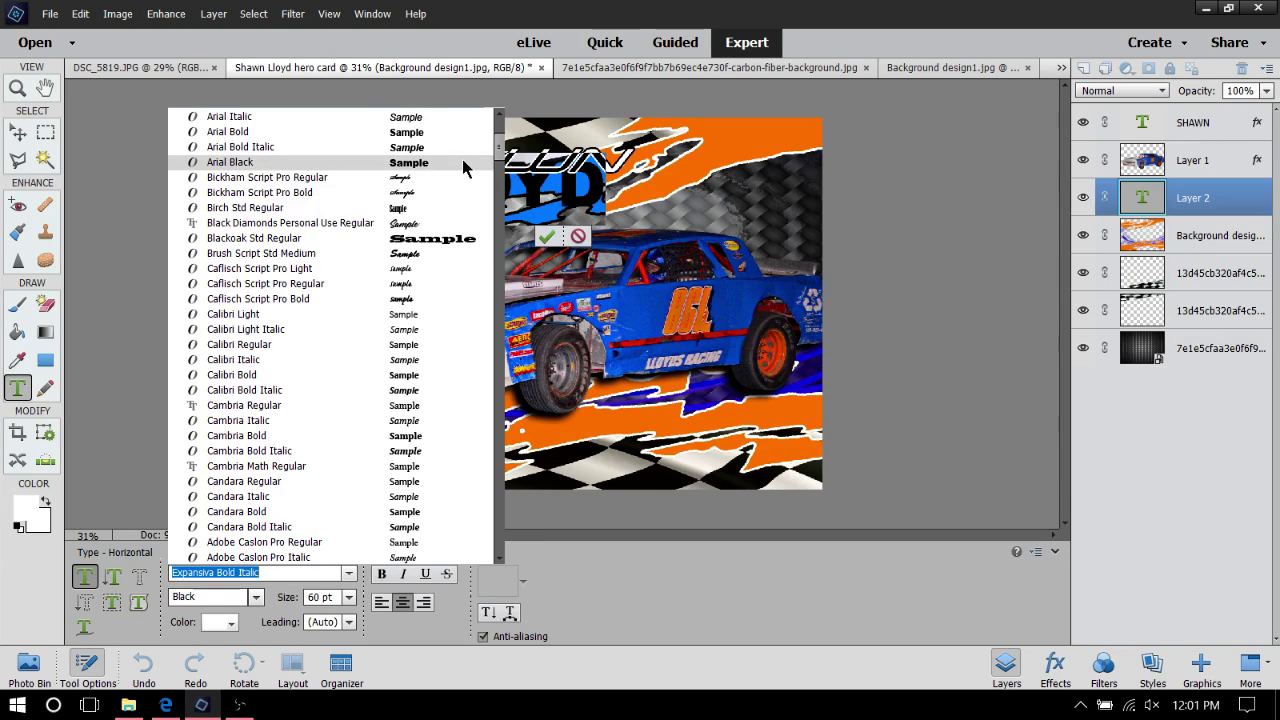
scroll(462, 159, up, 2)
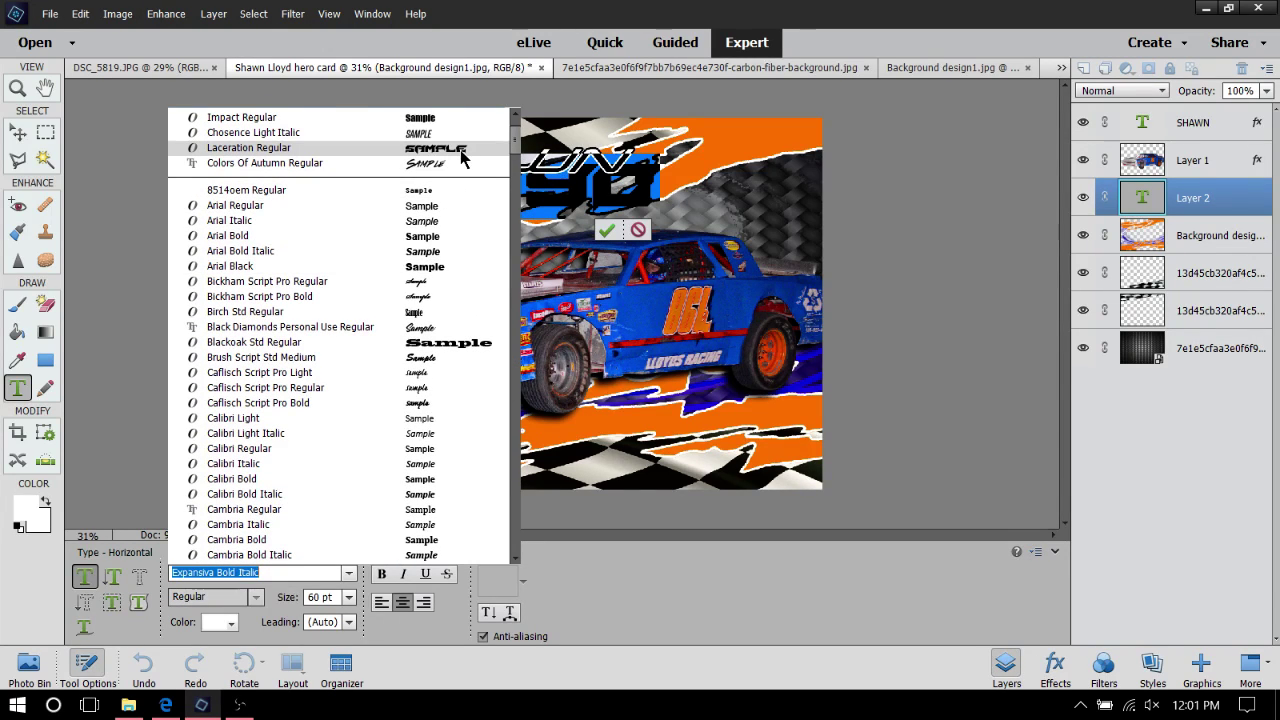
click(461, 157)
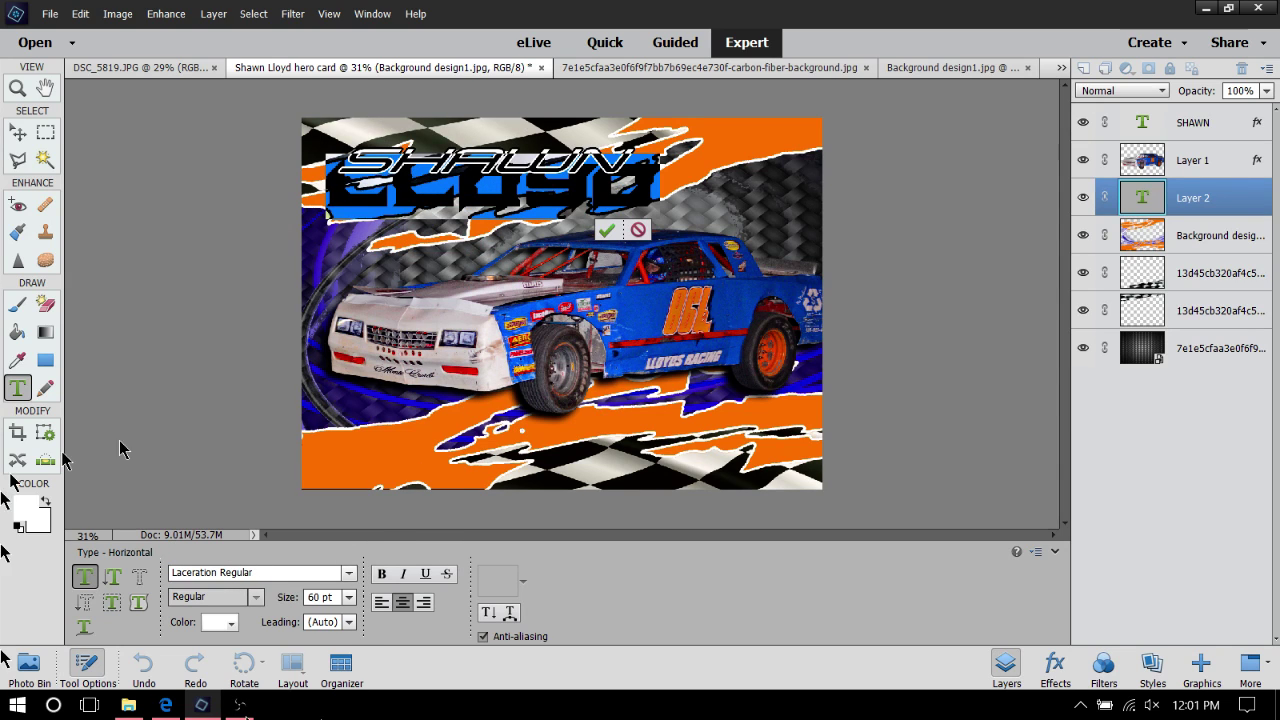
Commit LLOYD, then enlarge it to about 124% wide by 128% tall
key(ctrl+Return)
key(v)
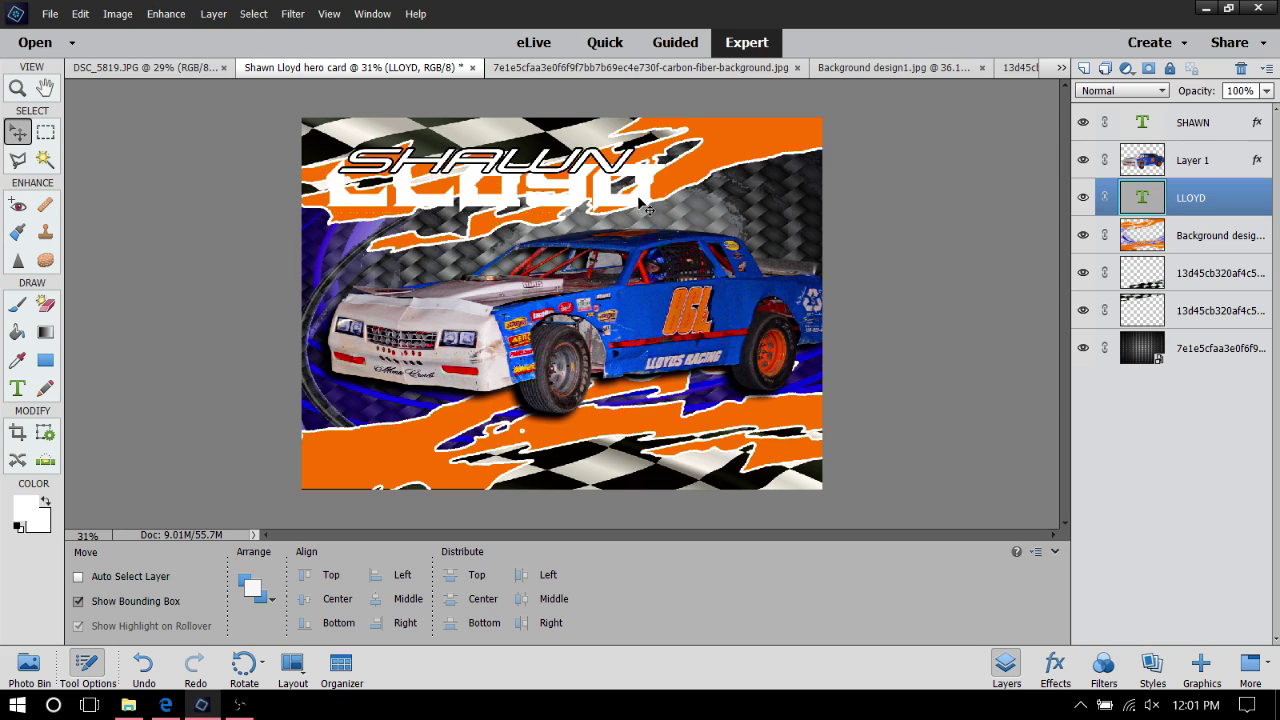
drag(639, 199, 668, 208)
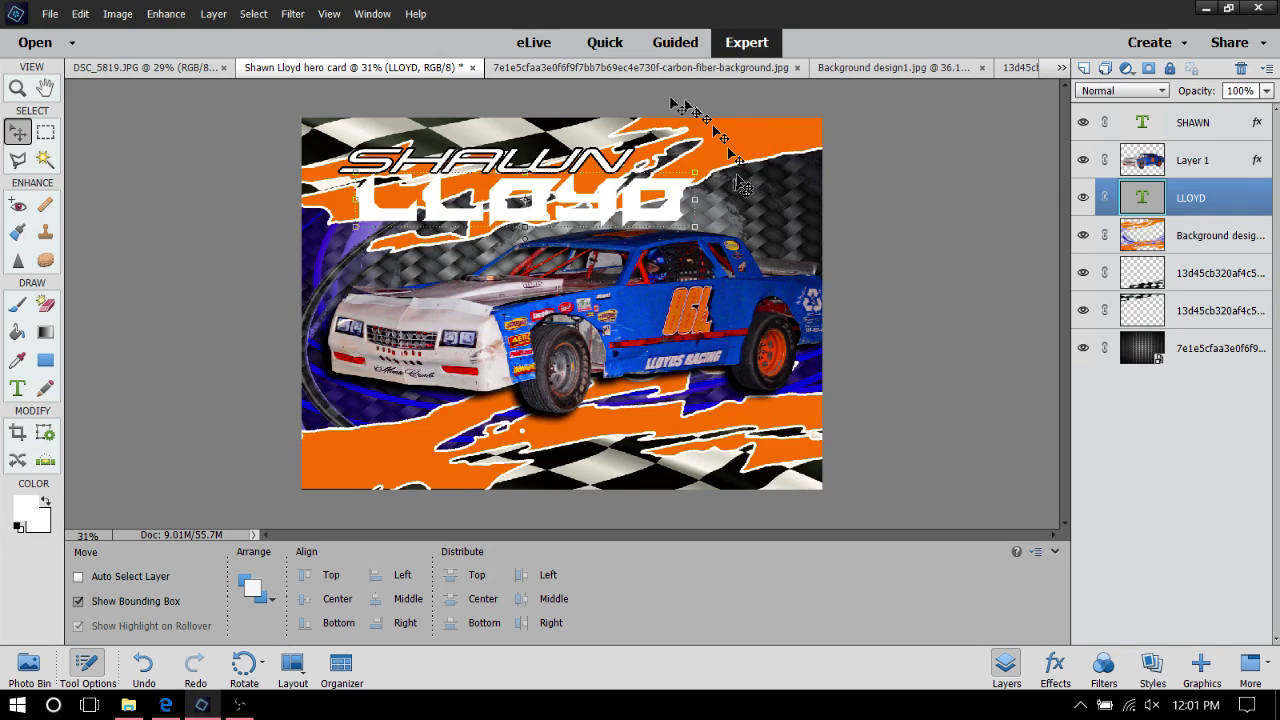
drag(698, 227, 776, 276)
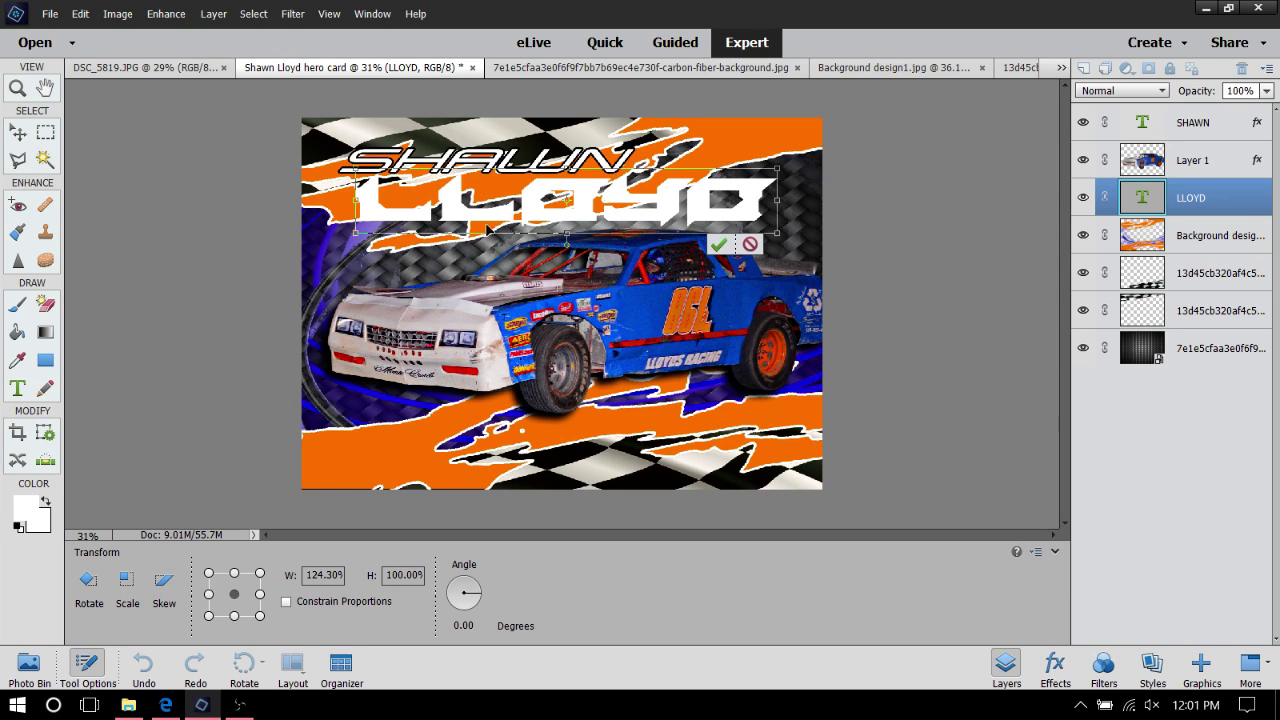
drag(484, 236, 481, 256)
mouse_move(700, 217)
mouse_down()
mouse_move(616, 235)
mouse_move(648, 210)
mouse_move(702, 222)
mouse_move(688, 210)
mouse_up()
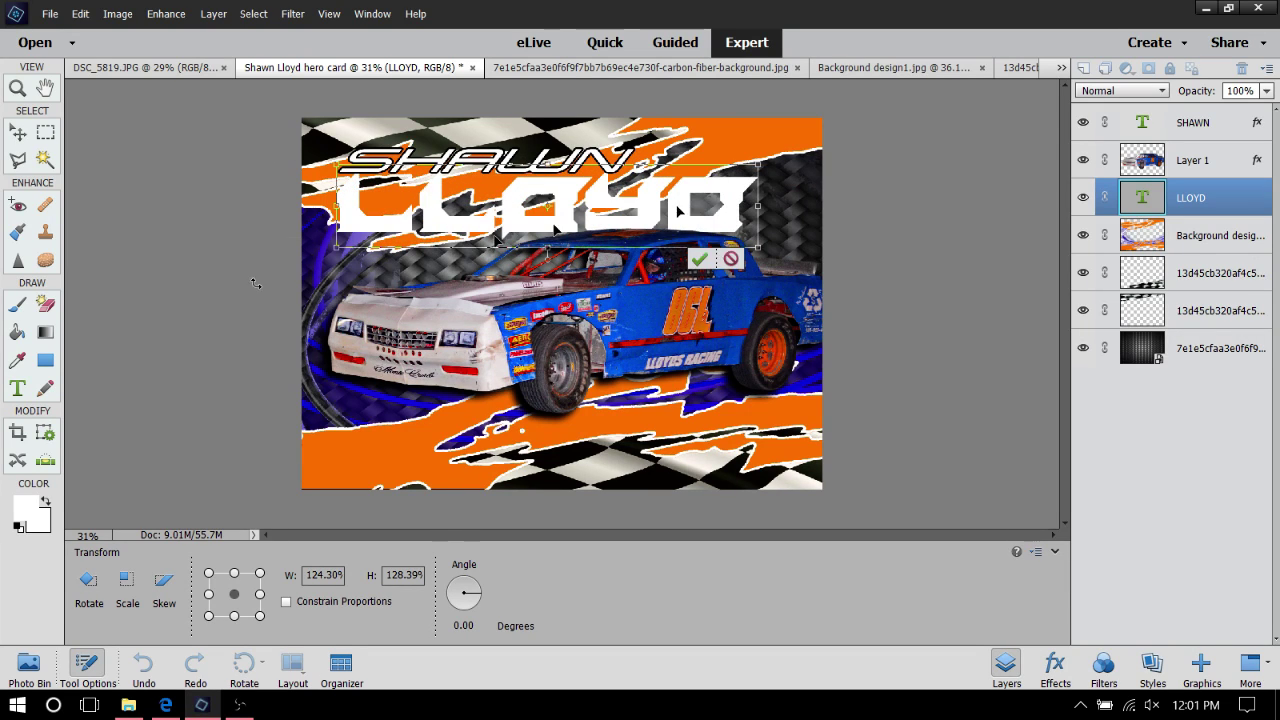
Skew LLOYD forward to match SHAWN, commit, and nudge it left beneath SHAWN
click(164, 585)
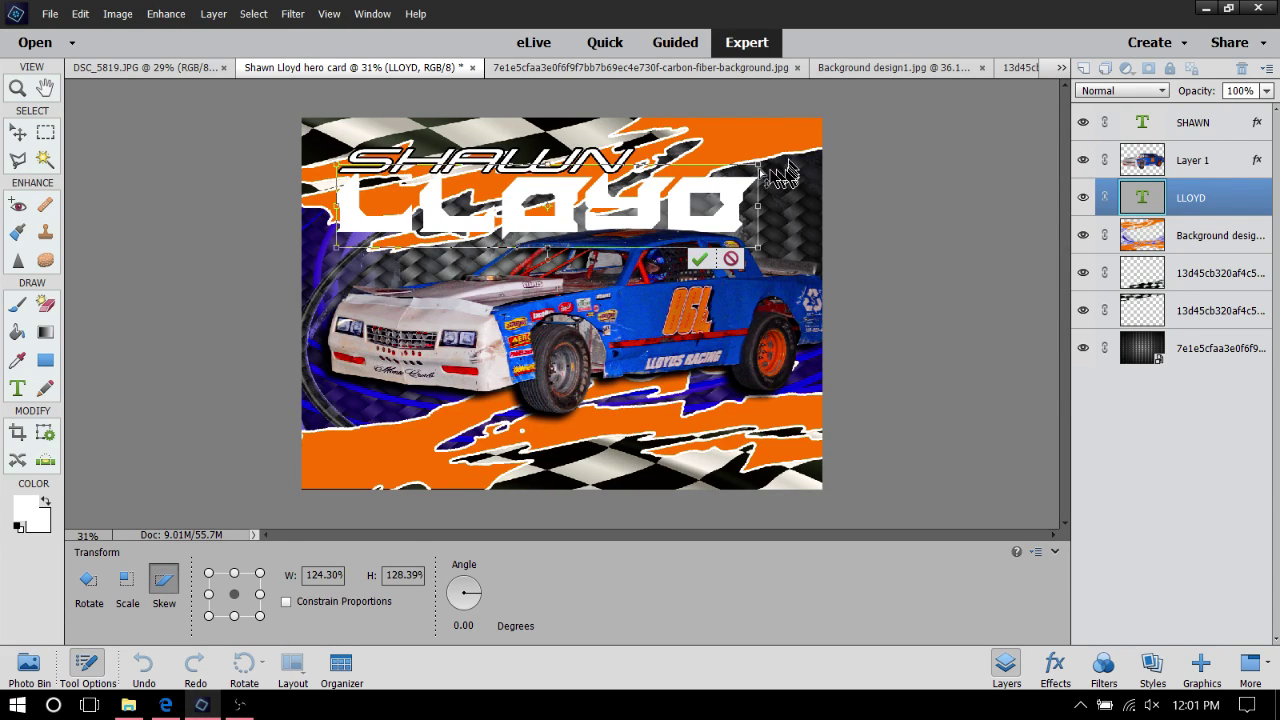
drag(759, 168, 808, 180)
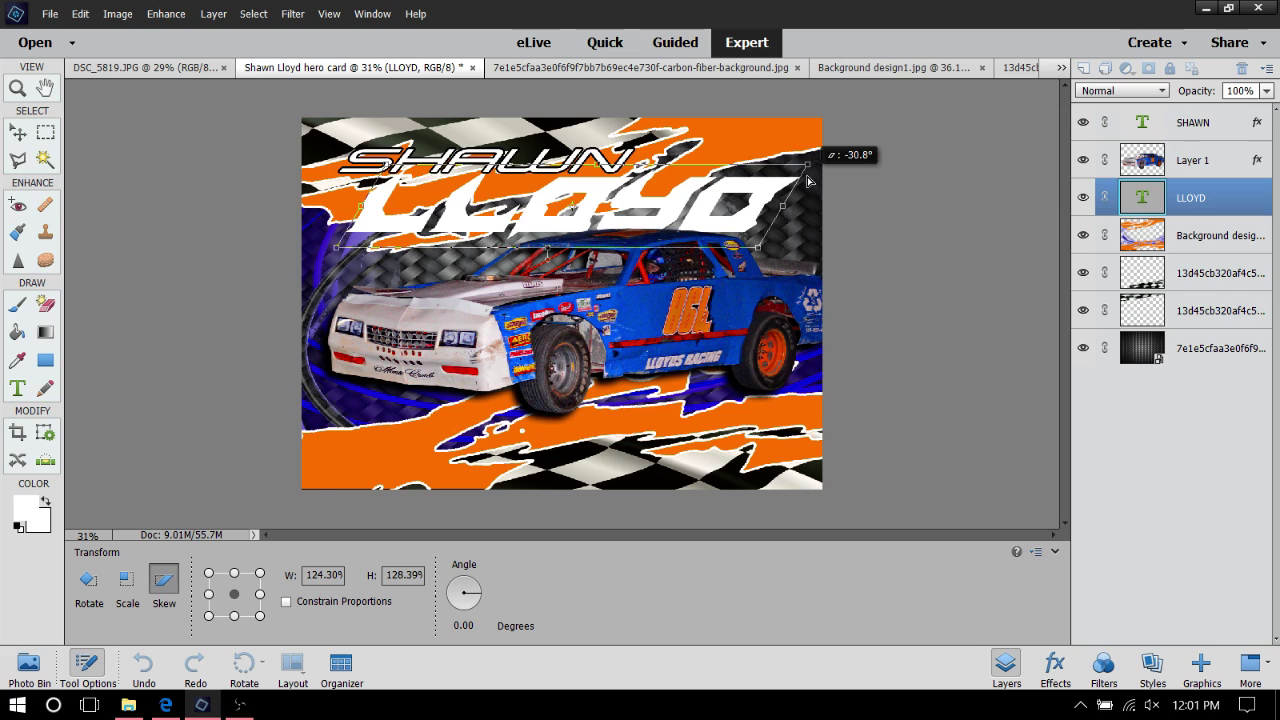
drag(808, 180, 808, 180)
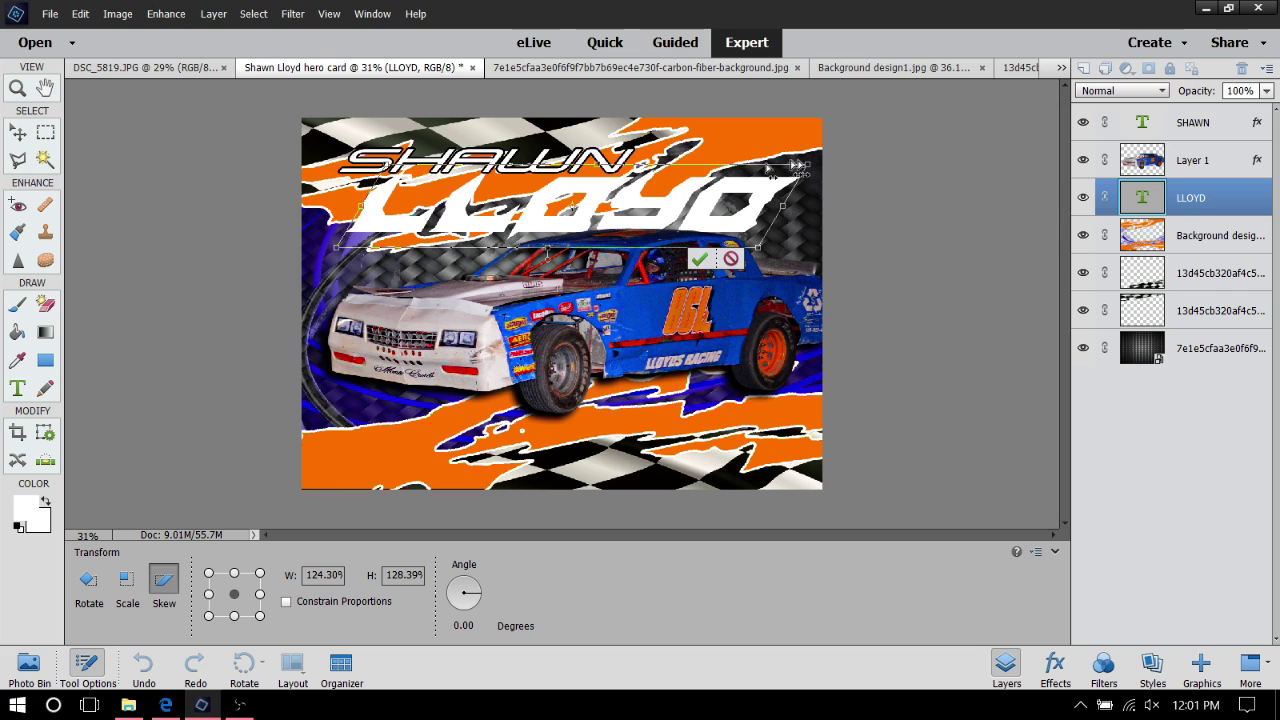
click(700, 259)
drag(735, 206, 704, 208)
Add an 8 px outside stroke to LLOYD in the car's blue, sampled from the canvas
right_click(686, 207)
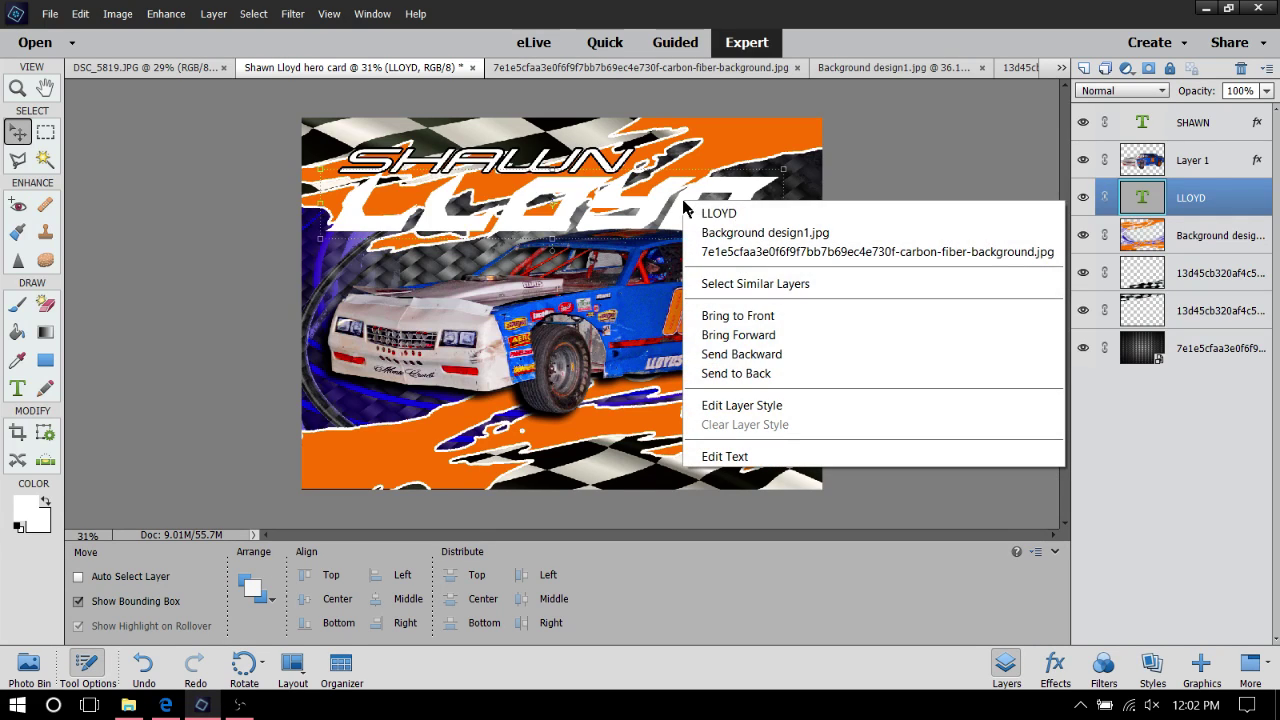
click(742, 405)
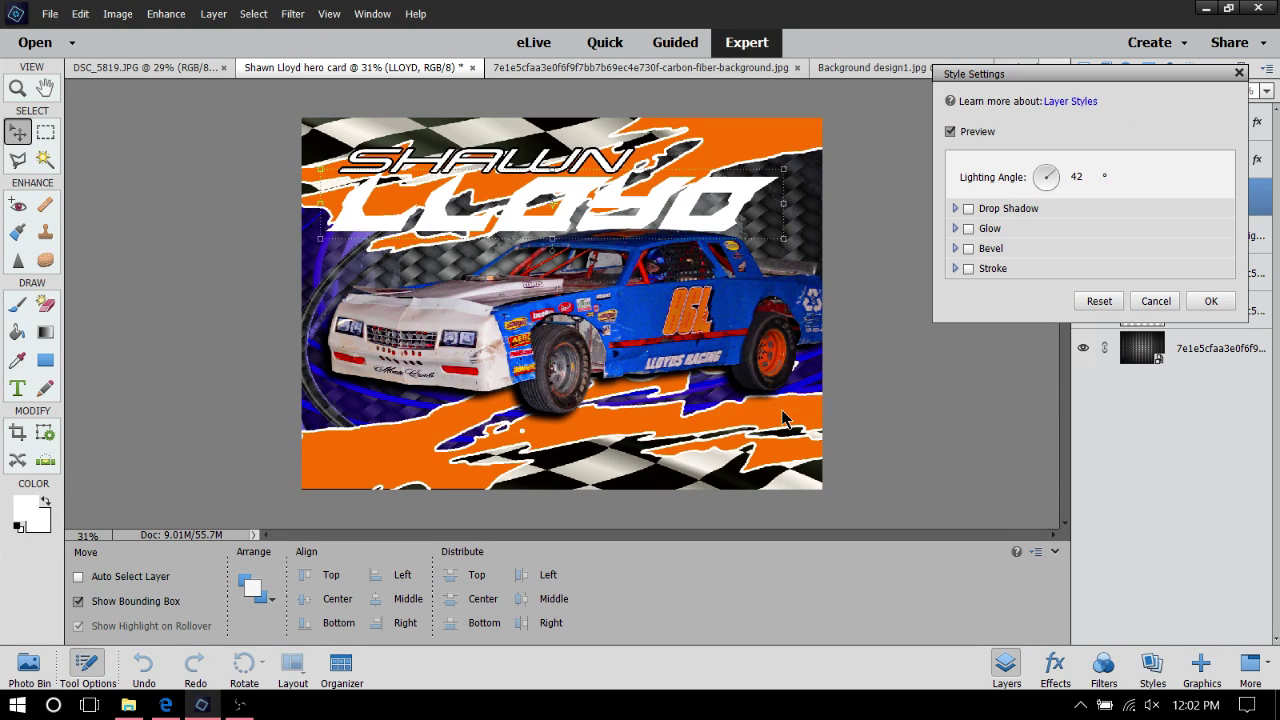
click(967, 268)
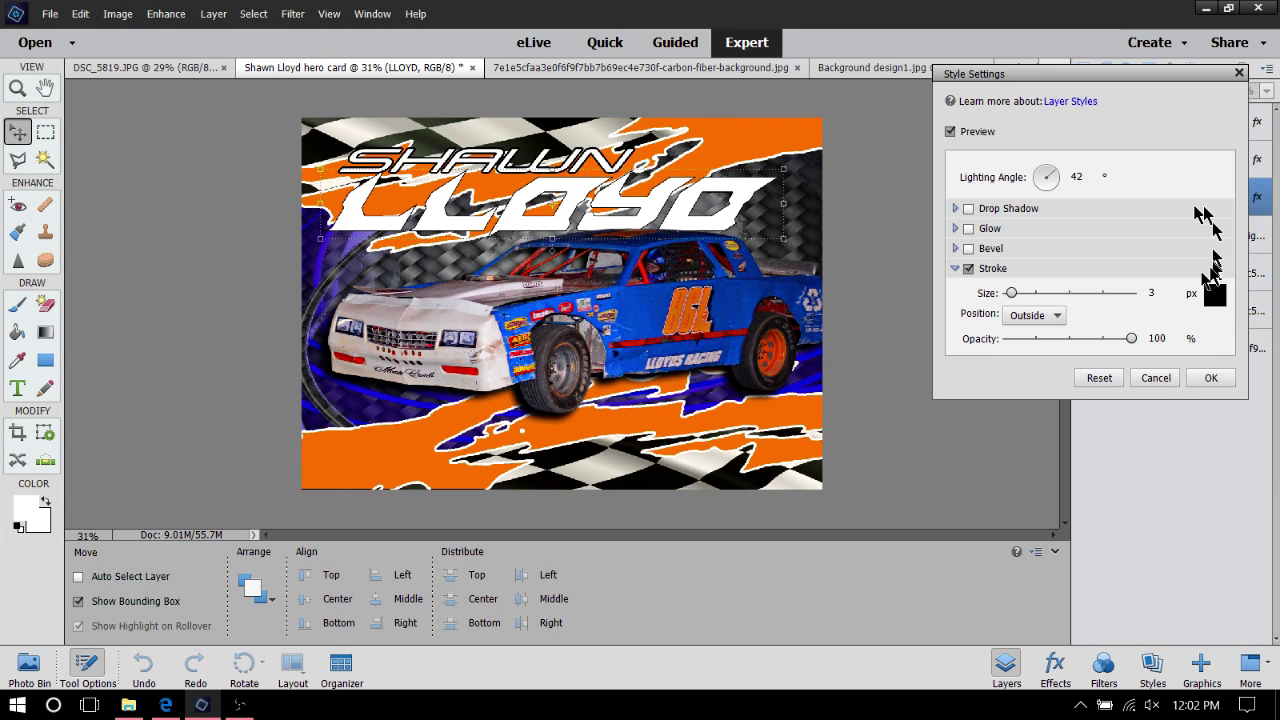
click(1214, 296)
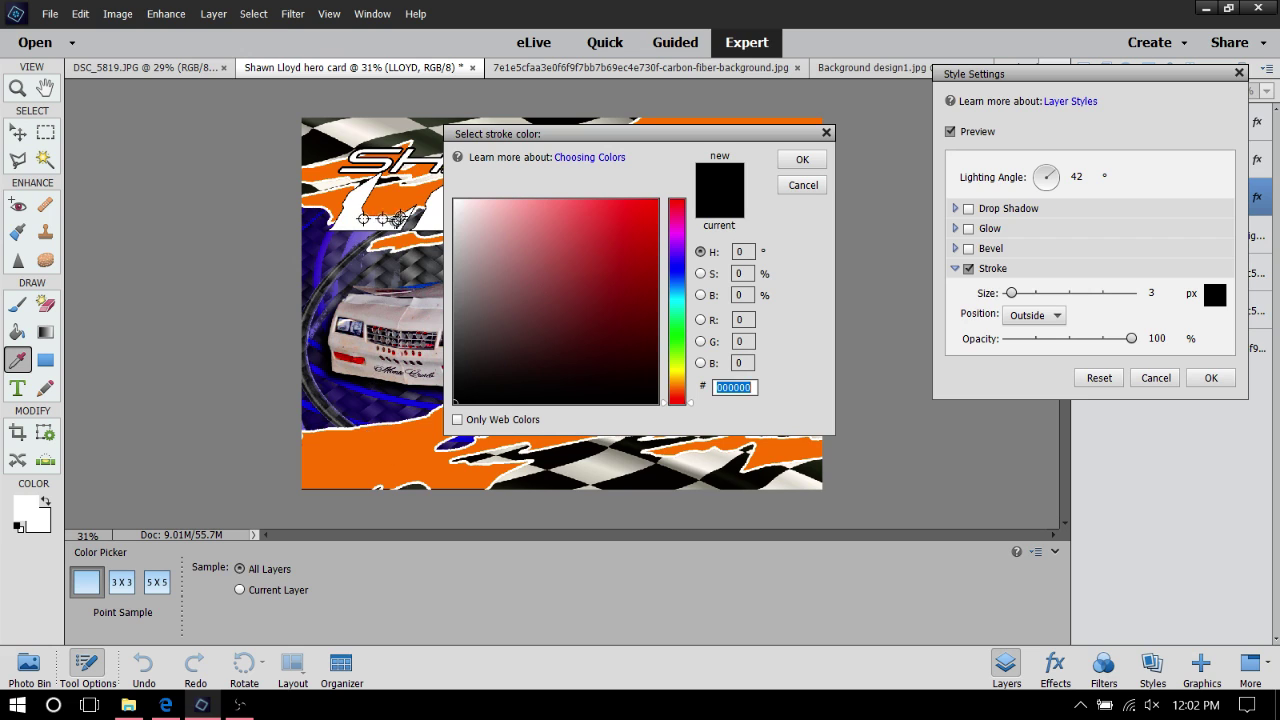
mouse_move(666, 140)
mouse_down()
mouse_move(856, 272)
mouse_move(828, 273)
mouse_up()
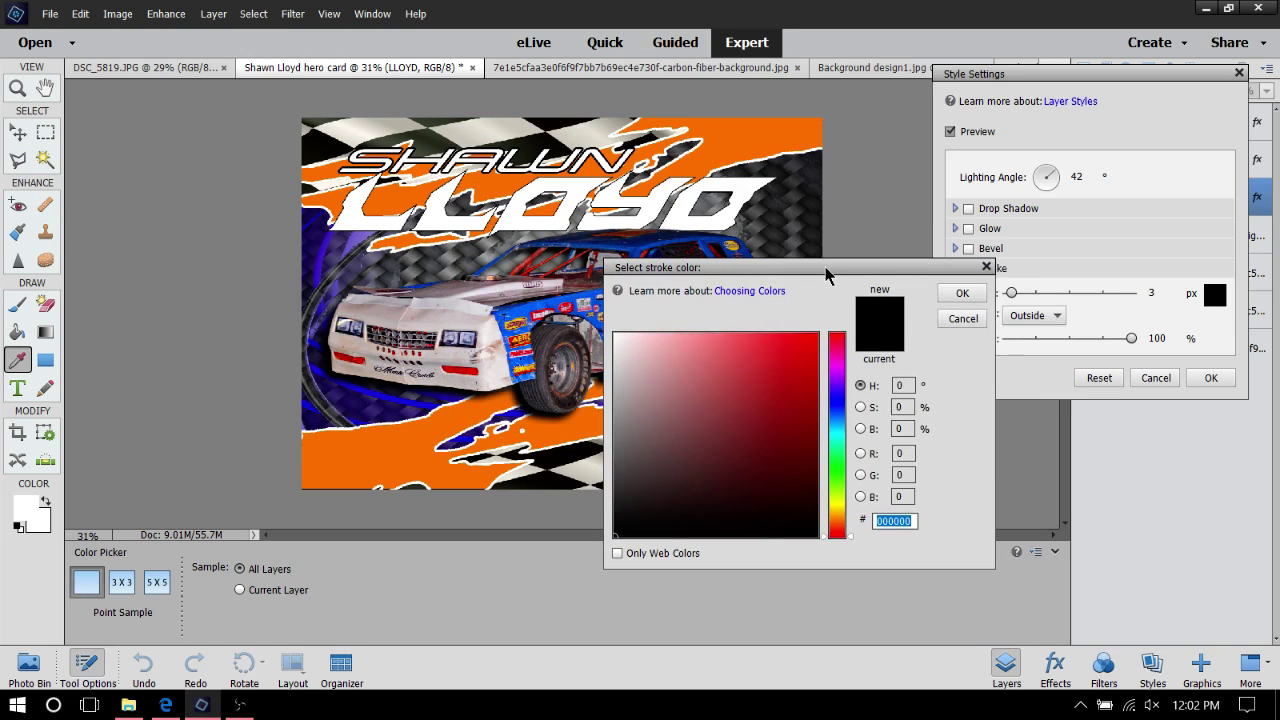
click(518, 320)
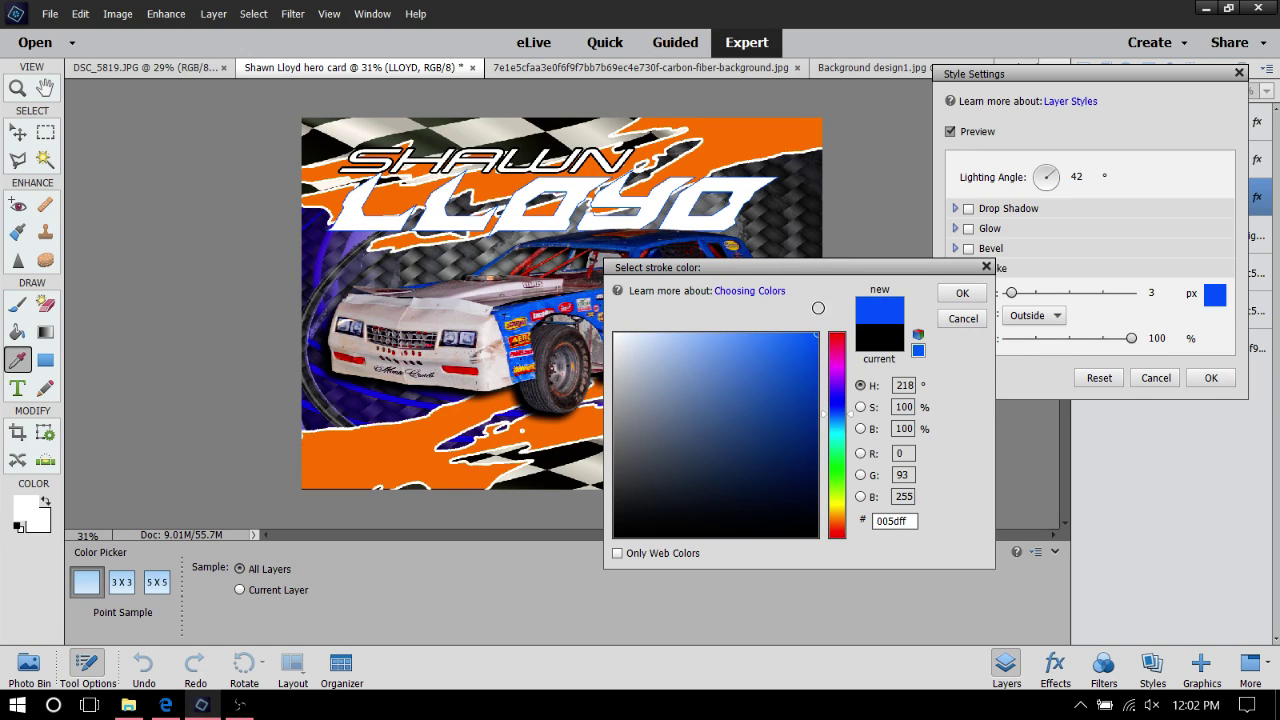
click(962, 293)
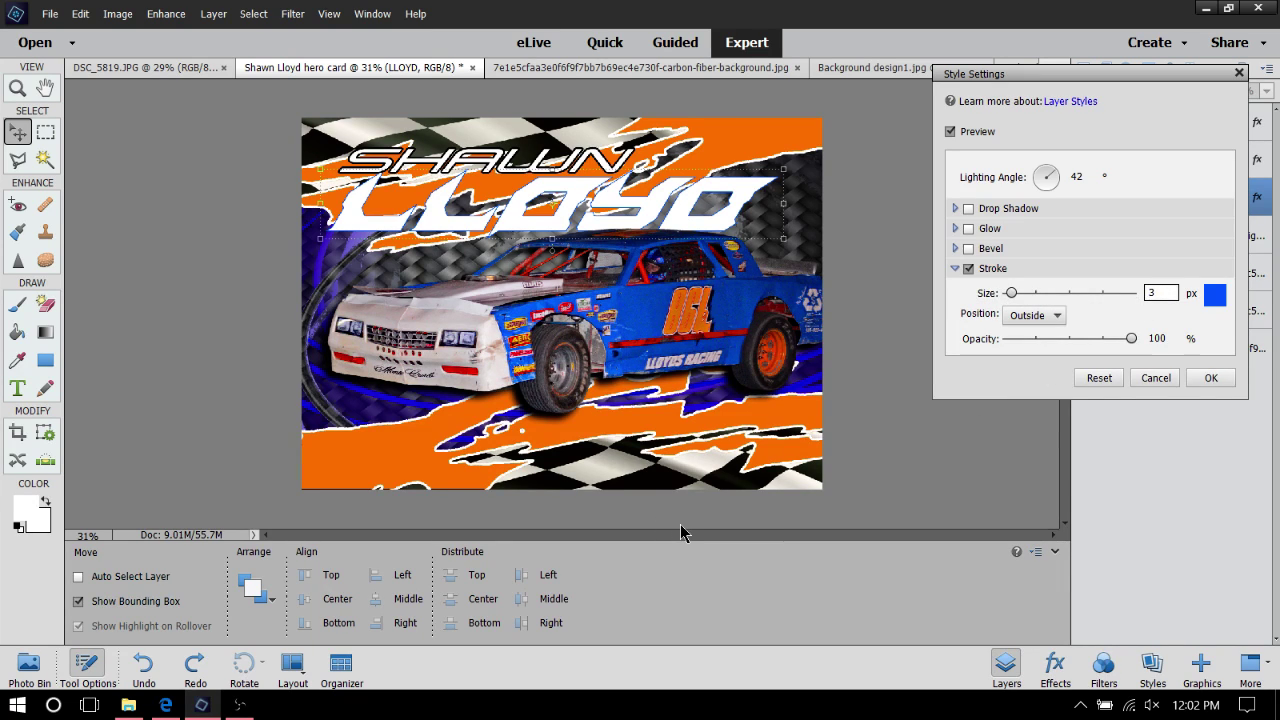
text(8)
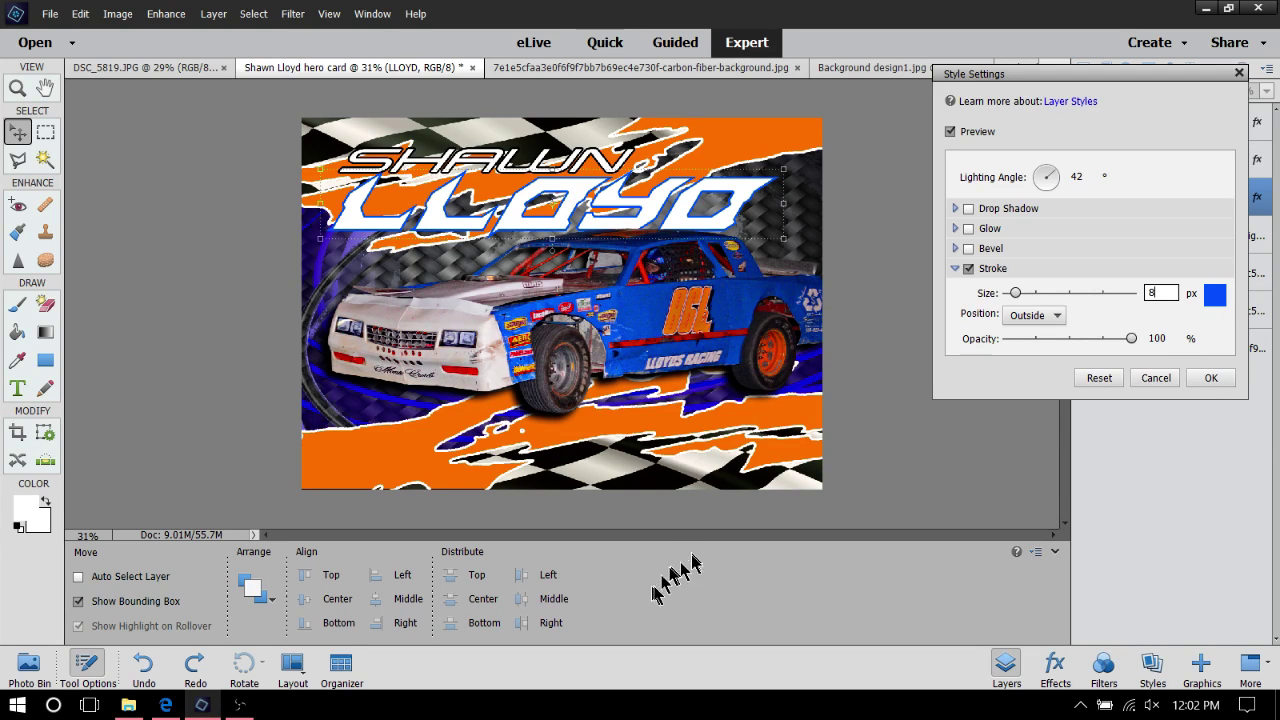
click(1036, 318)
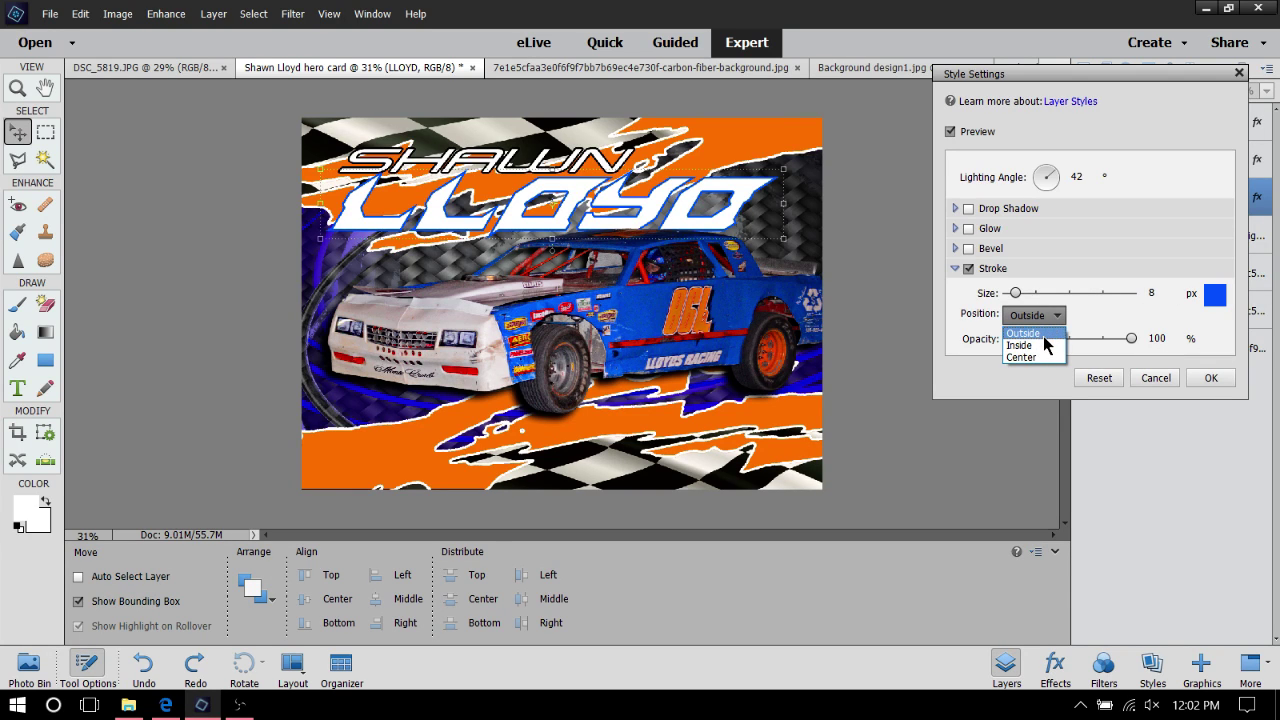
click(1045, 335)
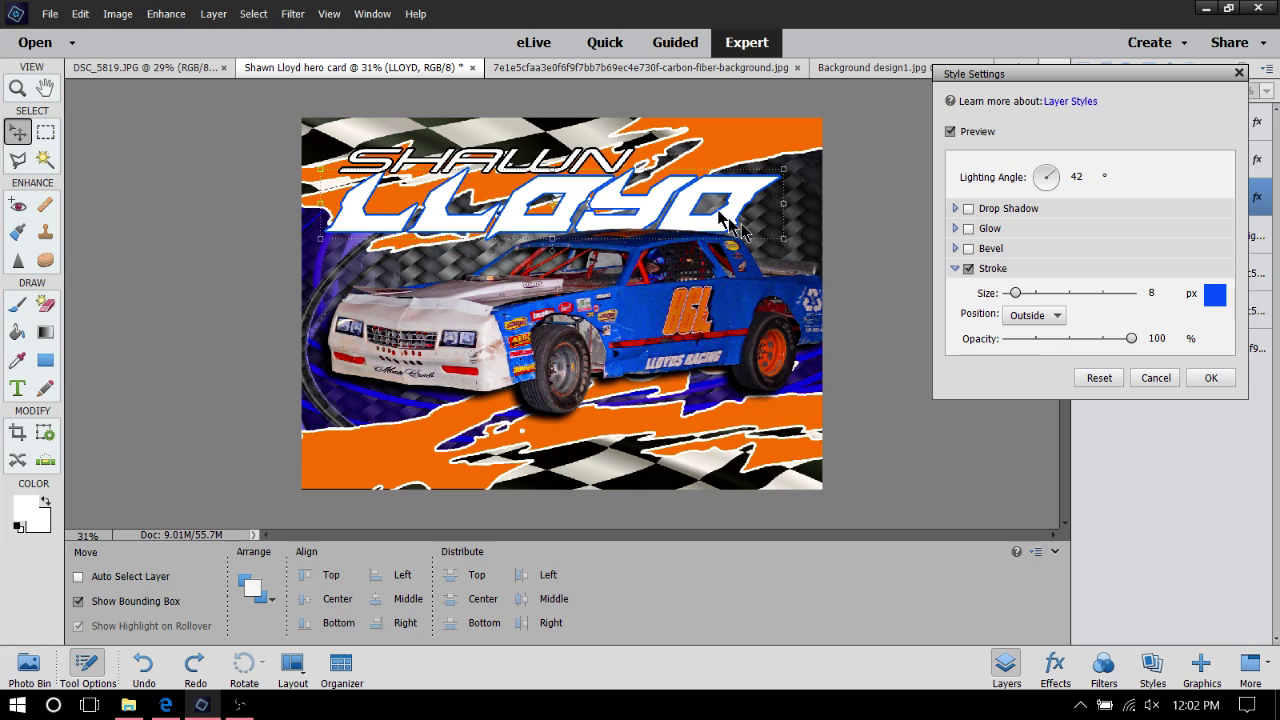
click(1216, 381)
Drag the LLOYD text up, then back down so it sits right under SHAWN
drag(711, 219, 700, 207)
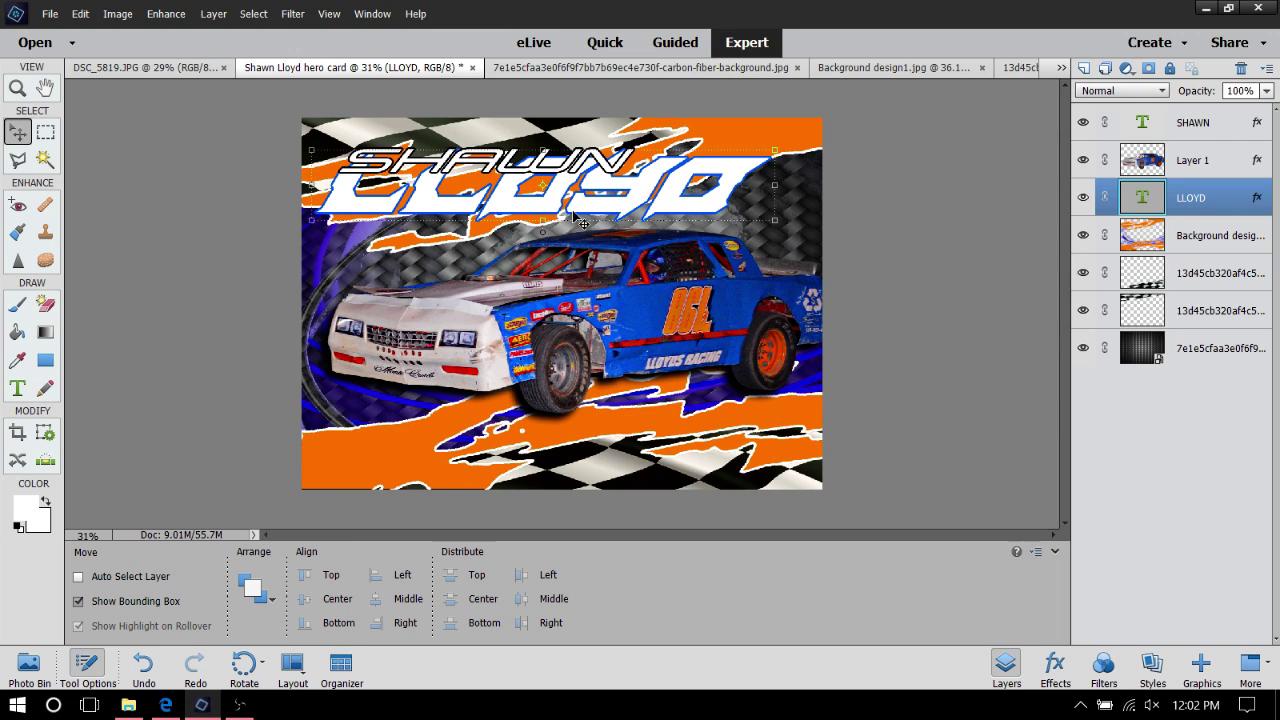
drag(607, 216, 614, 224)
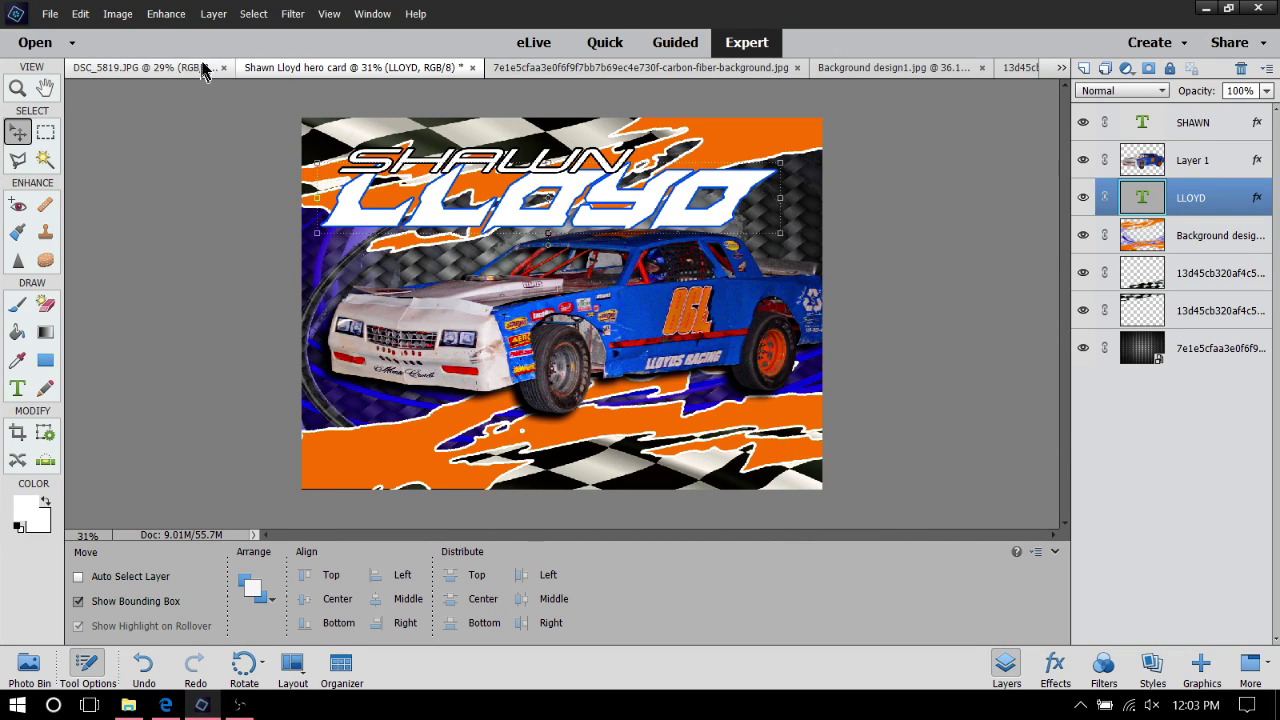
Give the LLOYD text a raised (Up) bevel of size 29
right_click(452, 224)
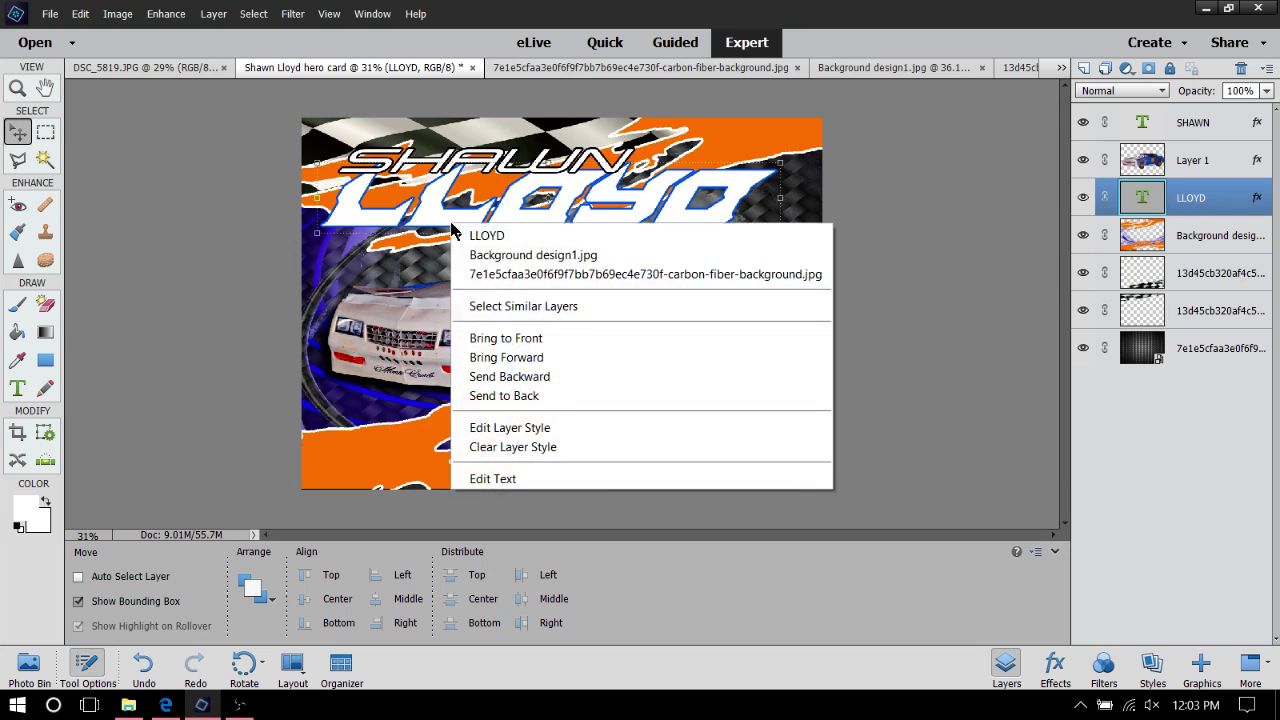
click(575, 438)
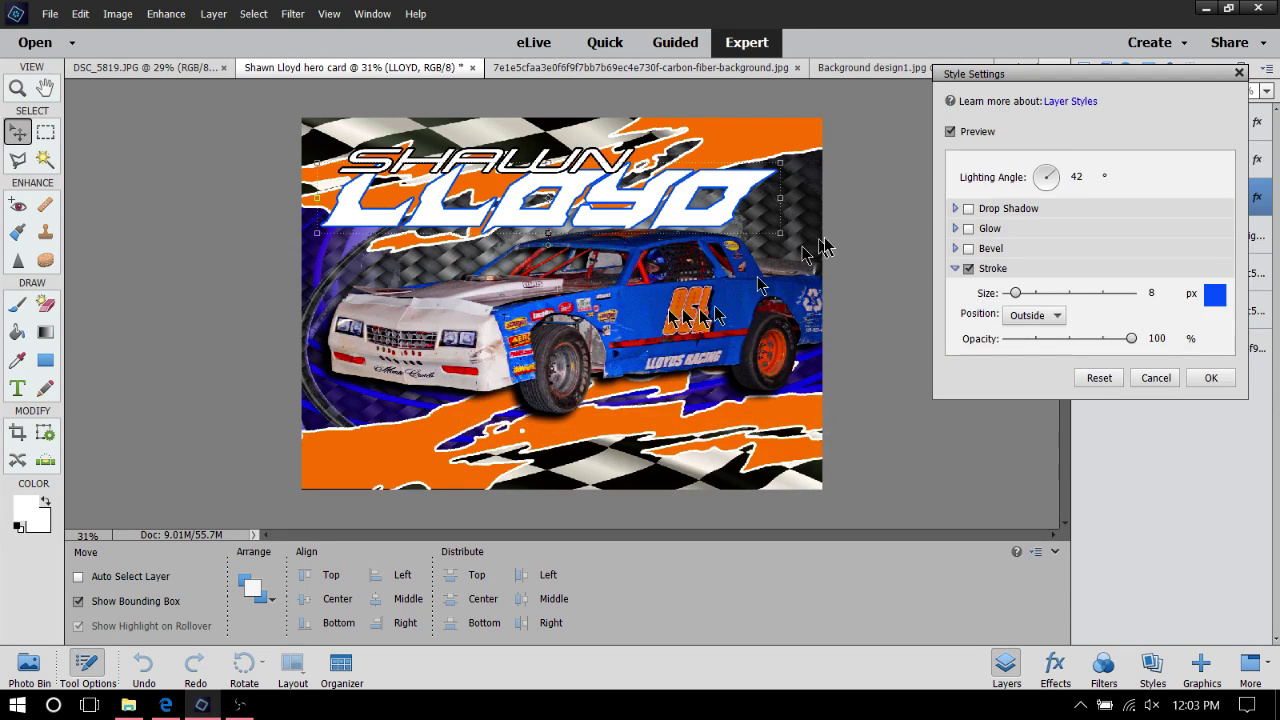
click(968, 248)
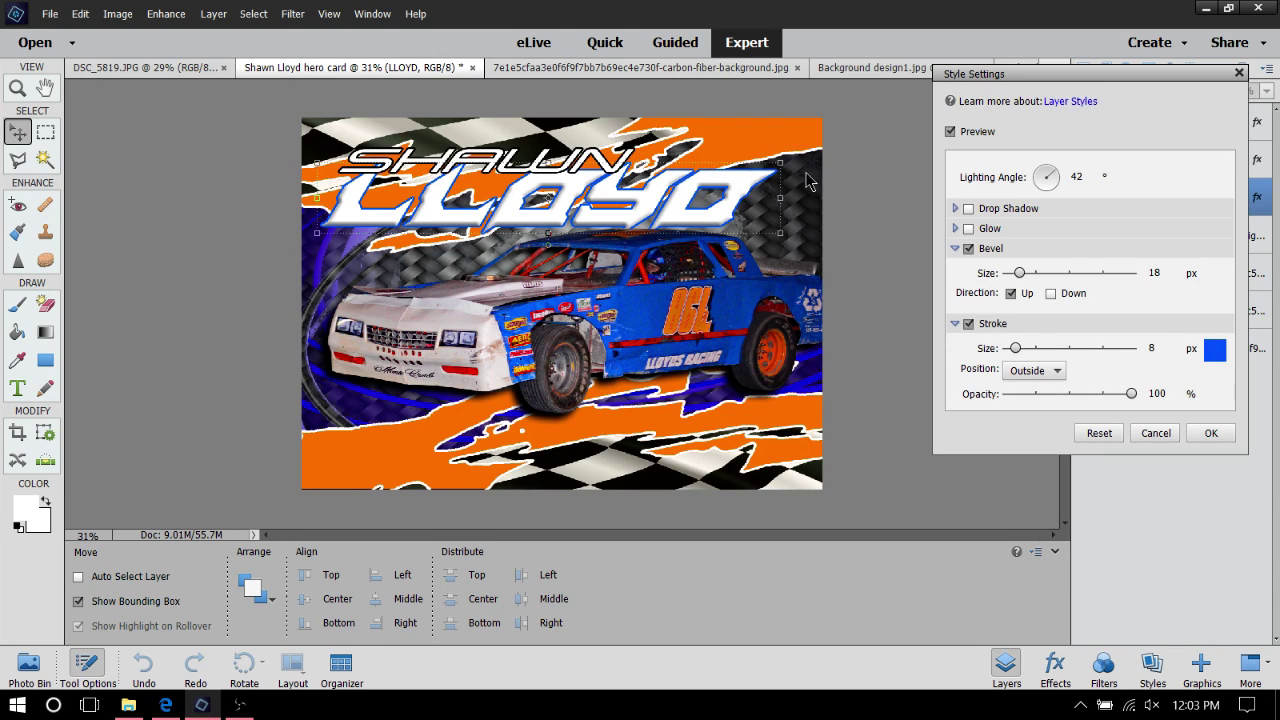
click(1012, 293)
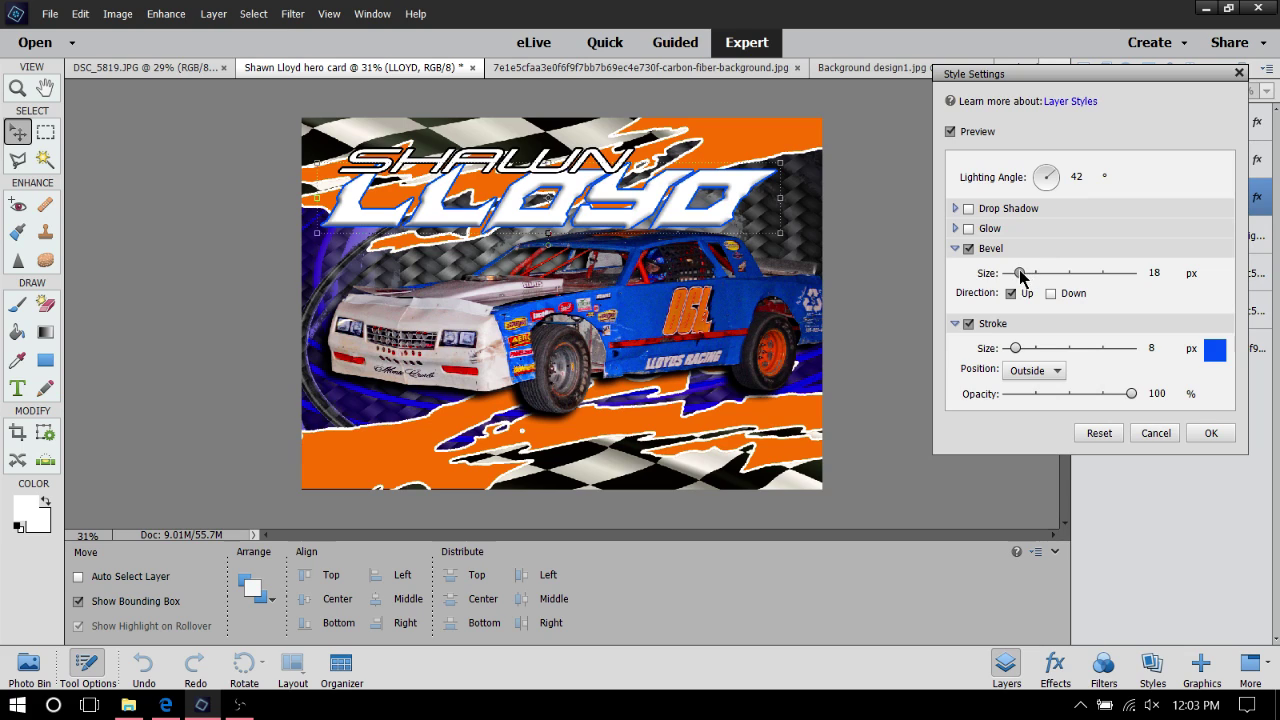
mouse_move(1033, 278)
mouse_down()
mouse_move(1063, 280)
mouse_move(1020, 285)
mouse_up()
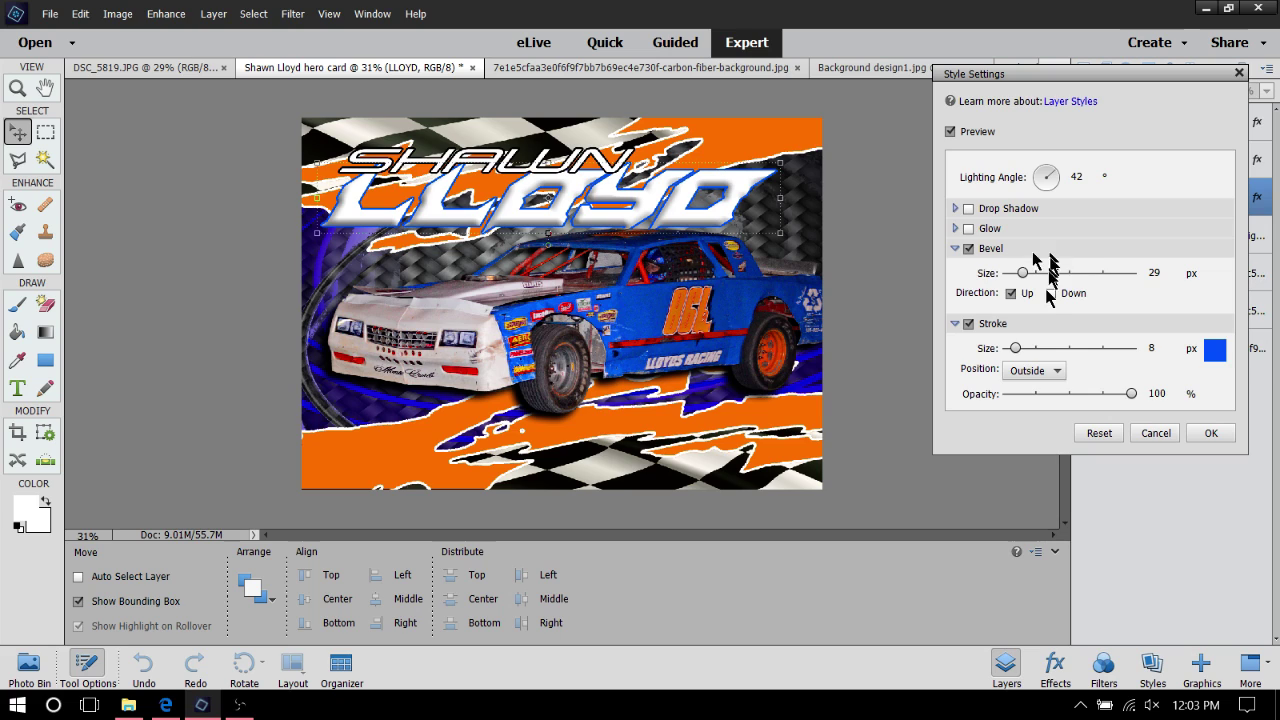
Add a black drop shadow to LLOYD at 100% opacity and 63 px distance, and apply it
click(955, 249)
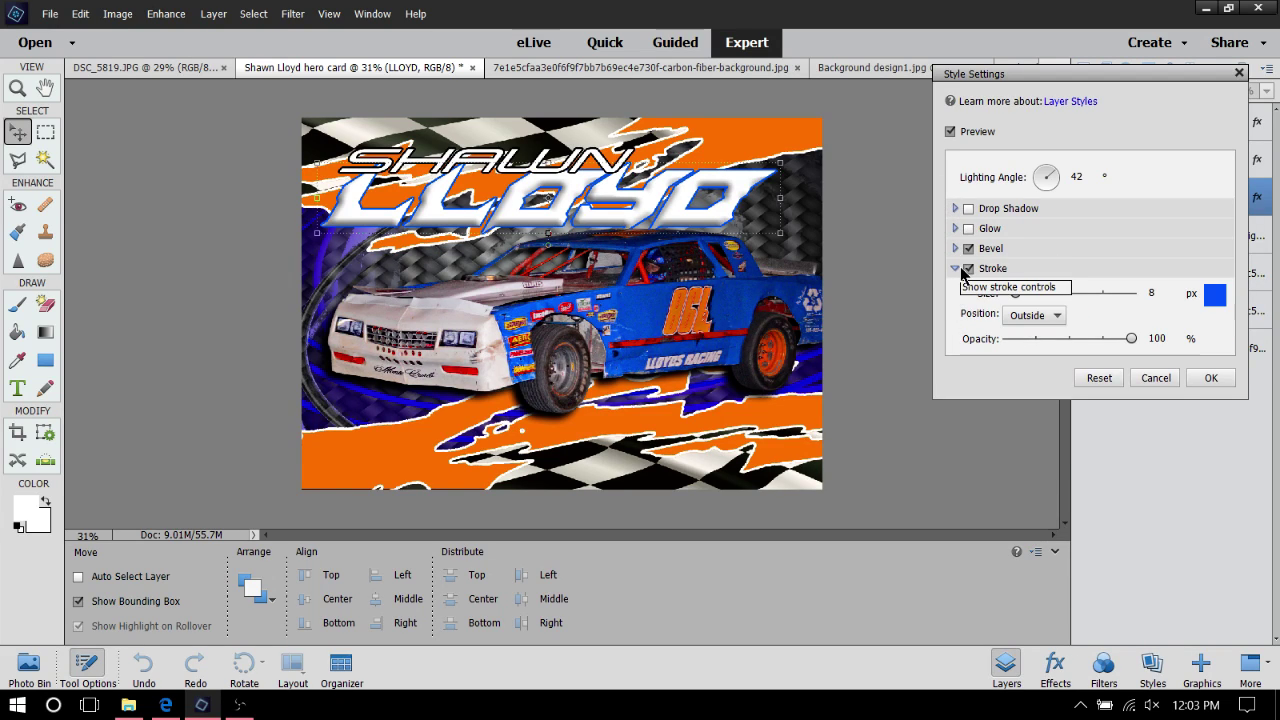
click(955, 269)
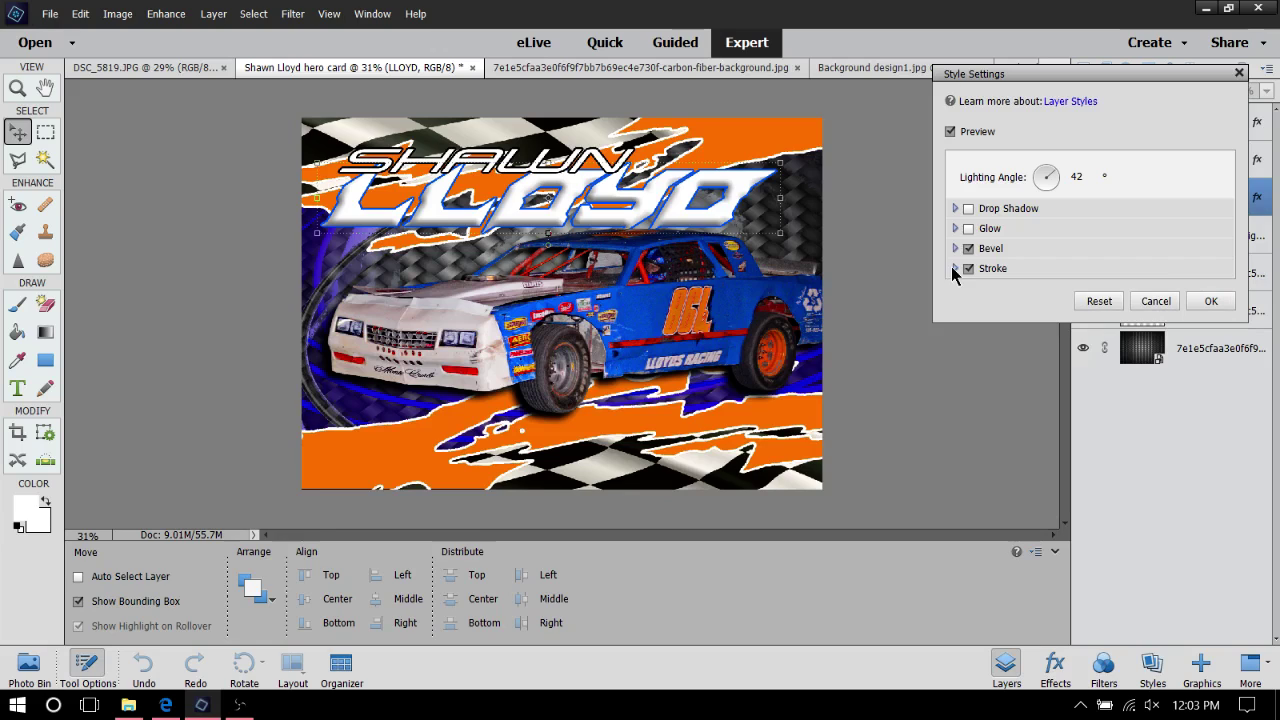
click(968, 209)
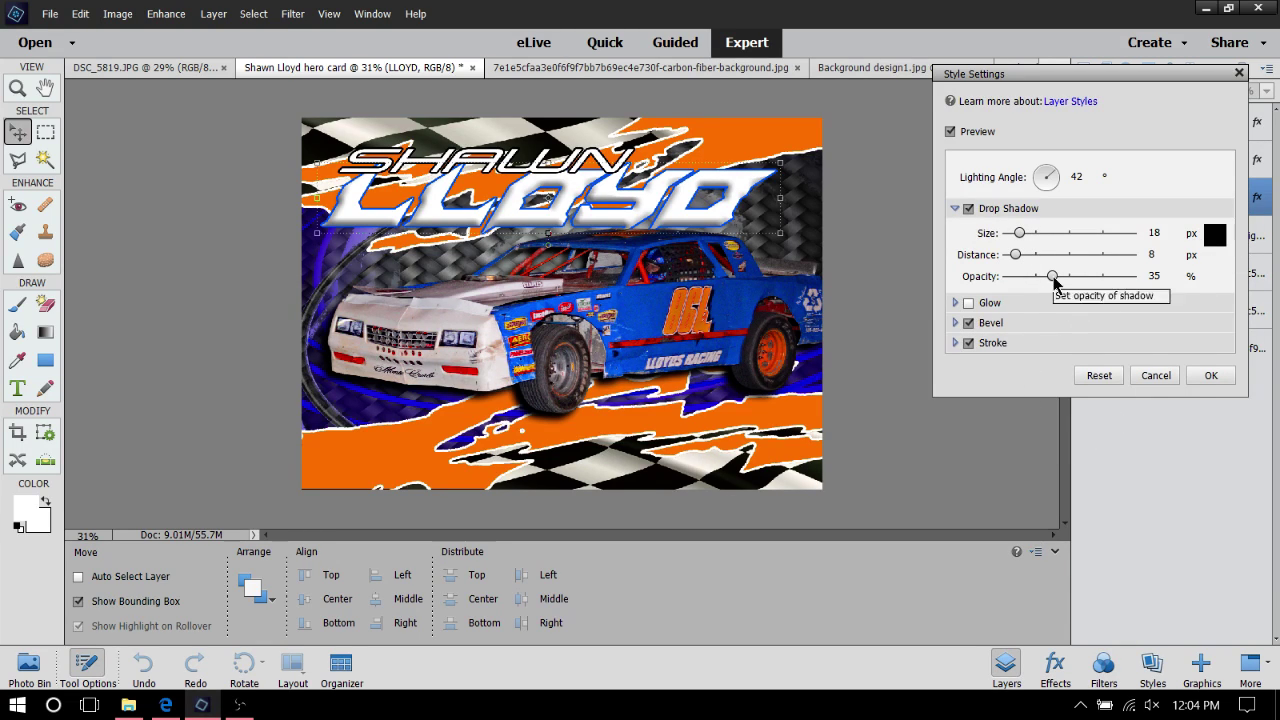
drag(1054, 276, 1188, 275)
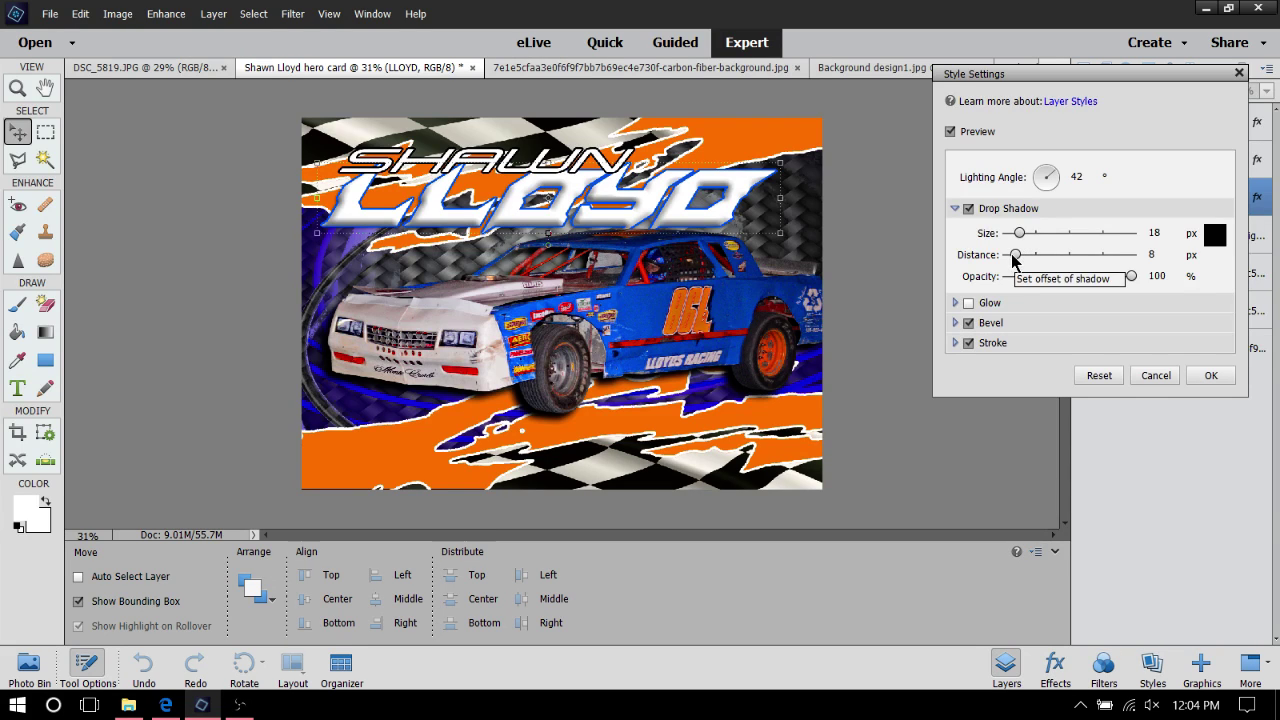
drag(1012, 256, 1054, 269)
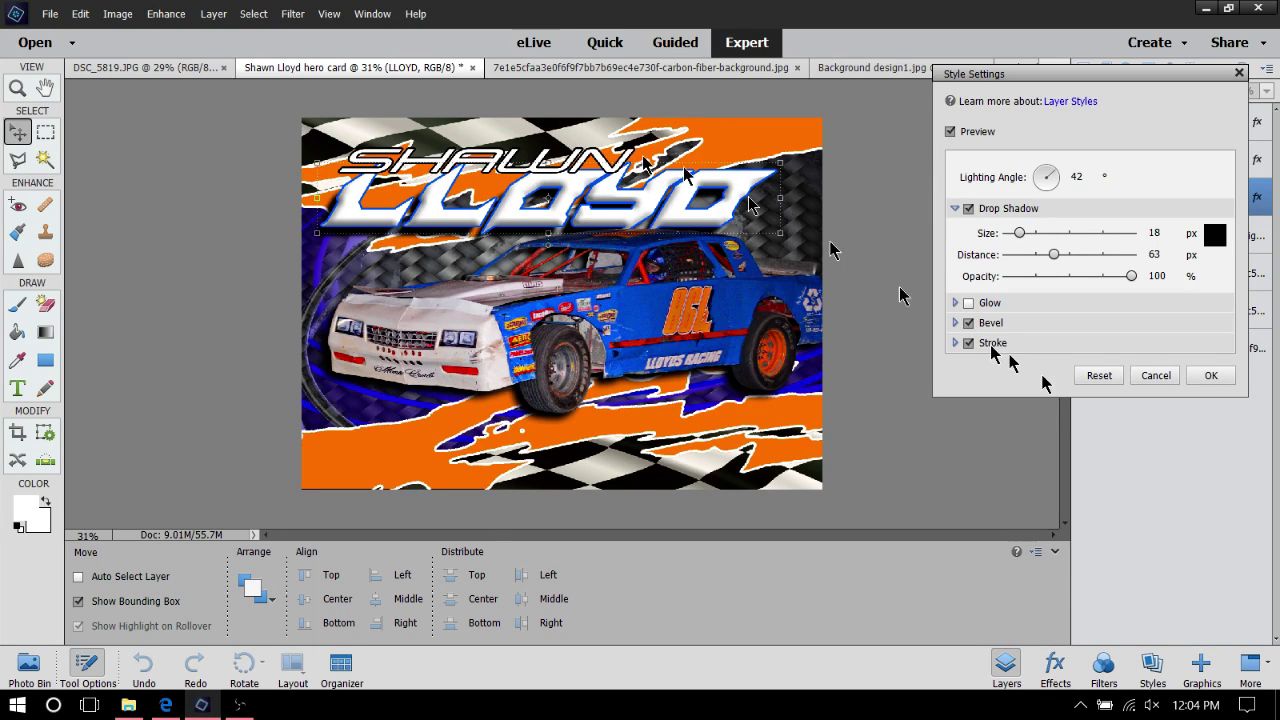
click(1212, 376)
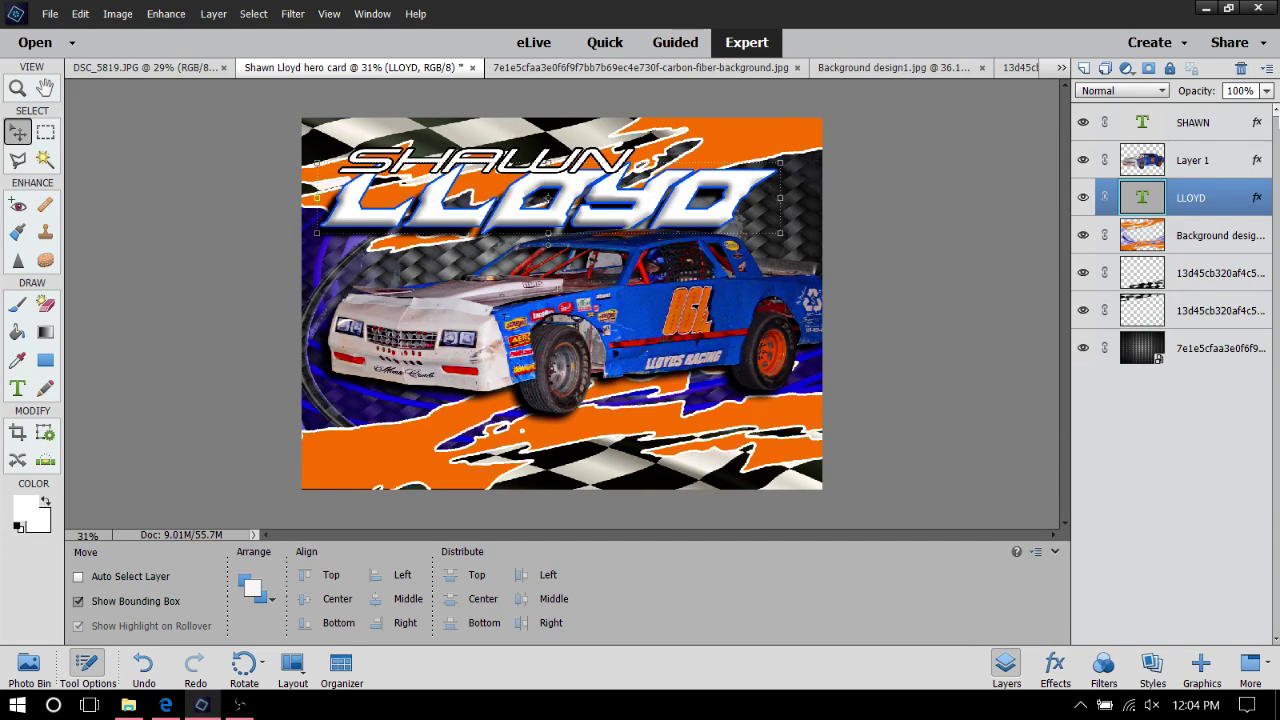
Recolour SHAWN's 7 px stroke to the car's blue (005dff), sampled from the canvas
click(1199, 132)
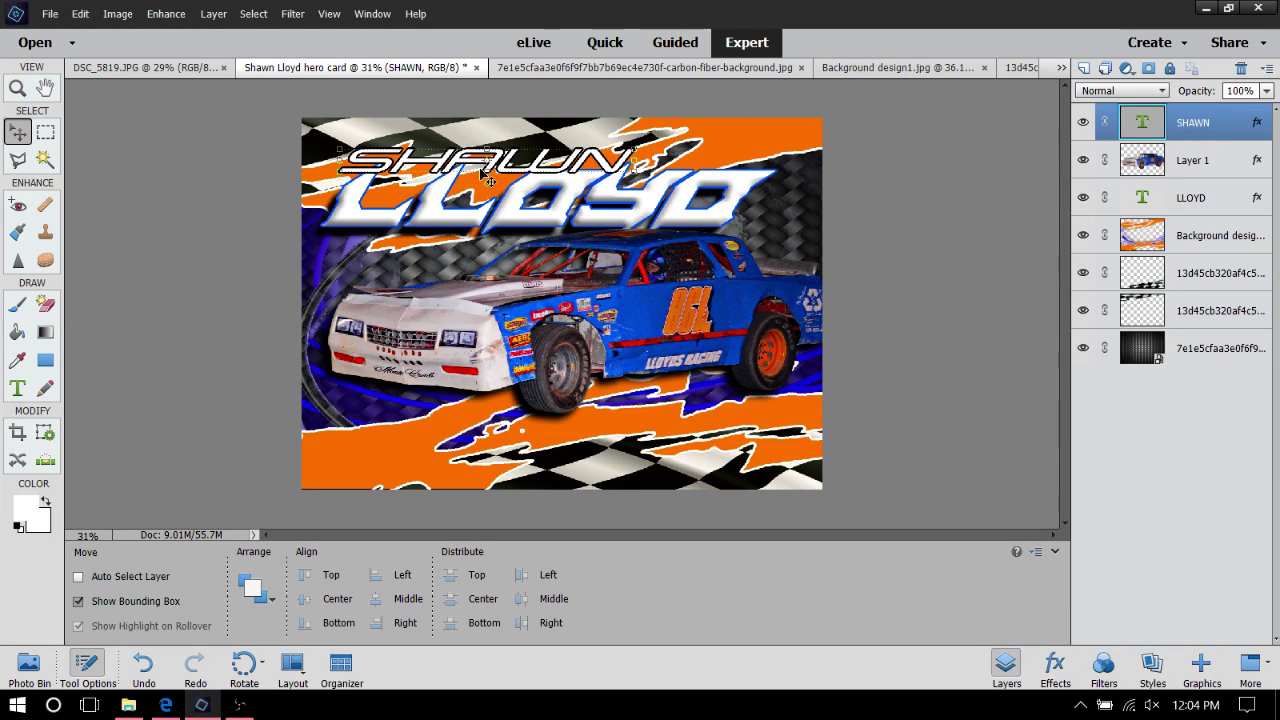
right_click(549, 164)
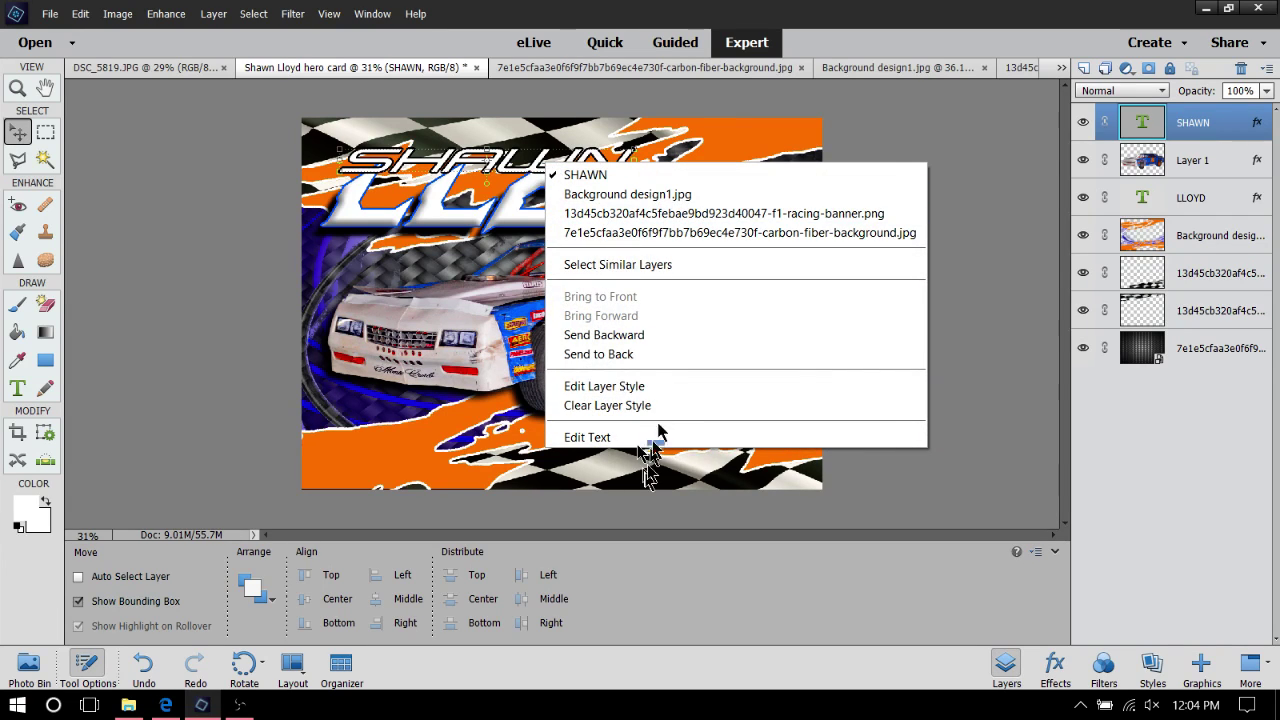
click(681, 386)
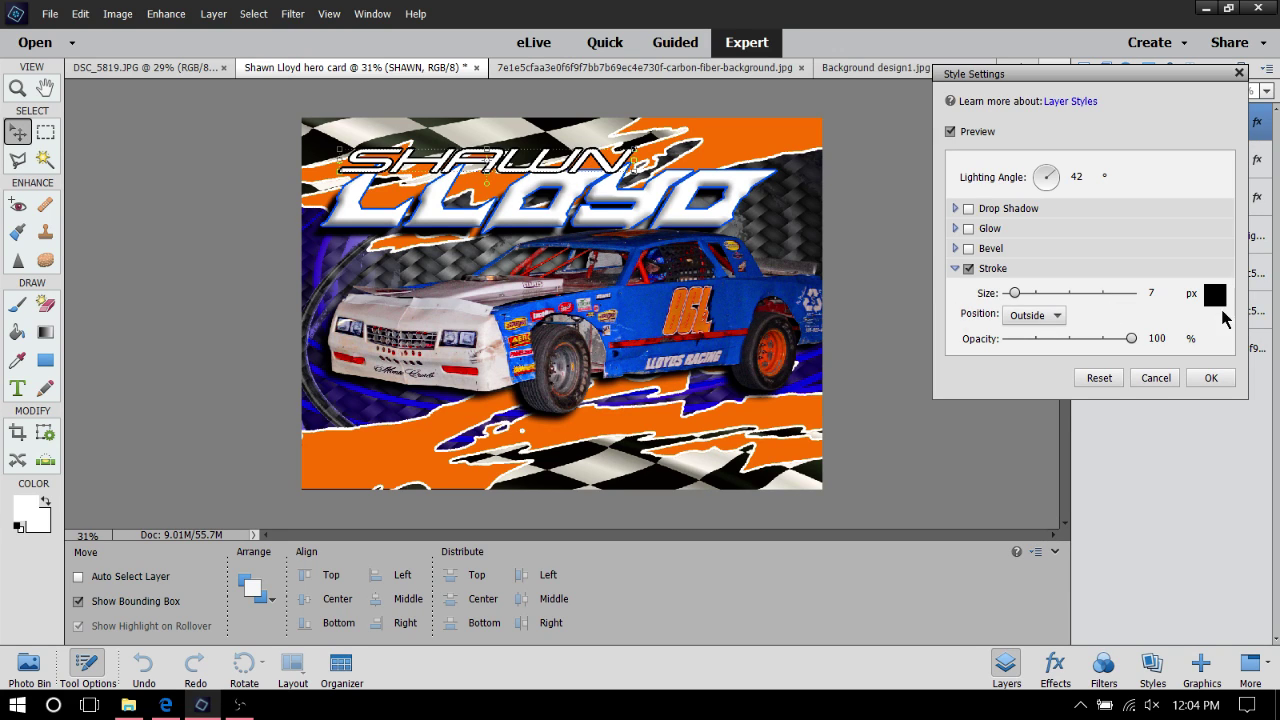
click(1218, 300)
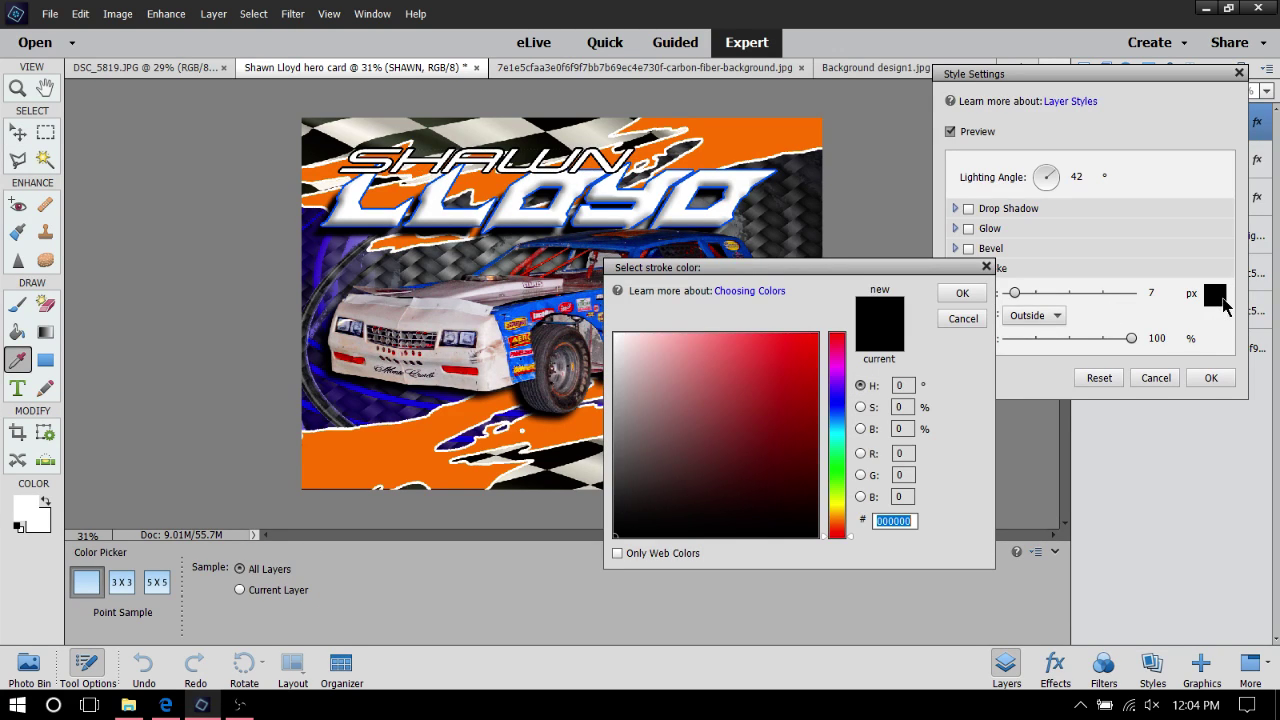
click(502, 225)
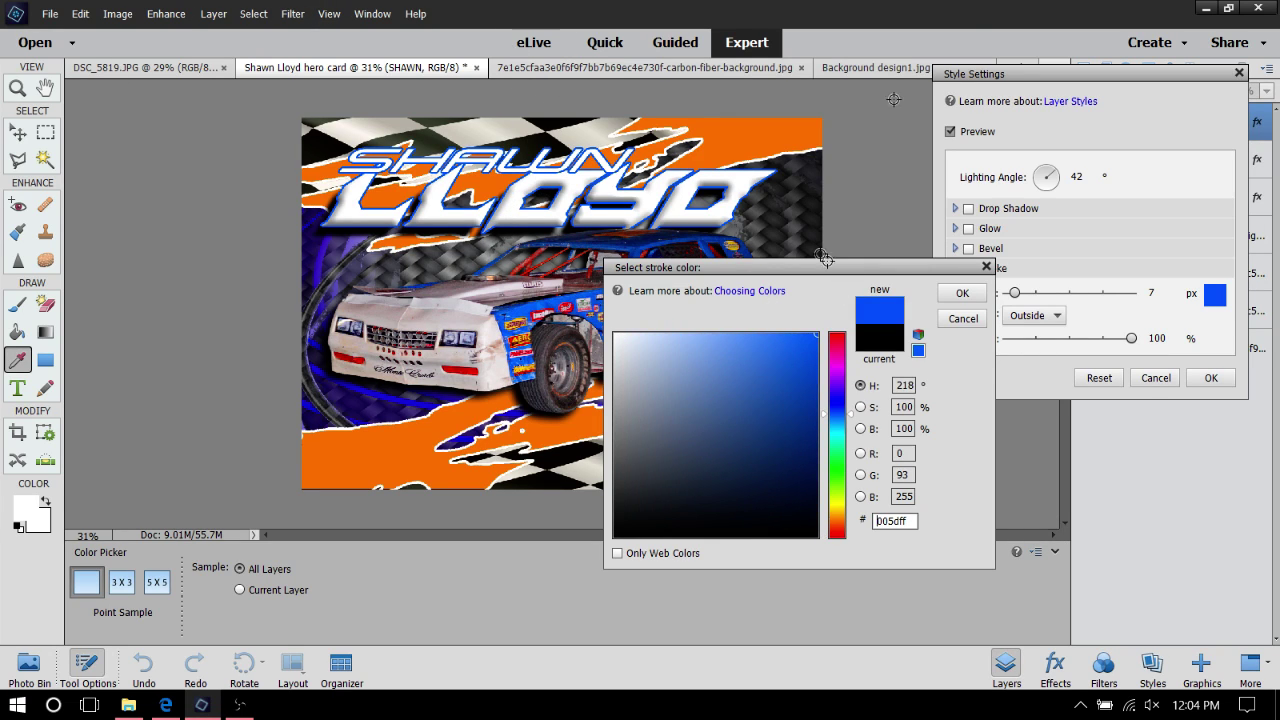
click(962, 293)
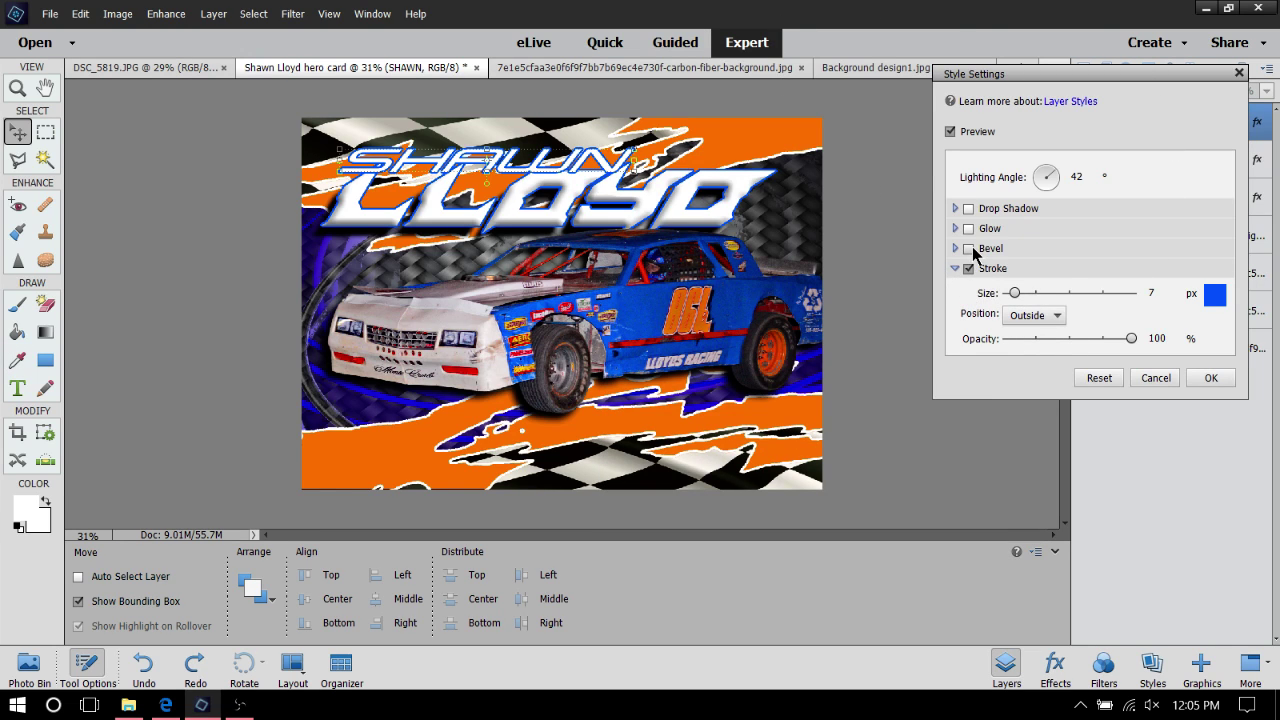
Briefly try a bevel, then add an outer glow to SHAWN in the car's blue
click(970, 249)
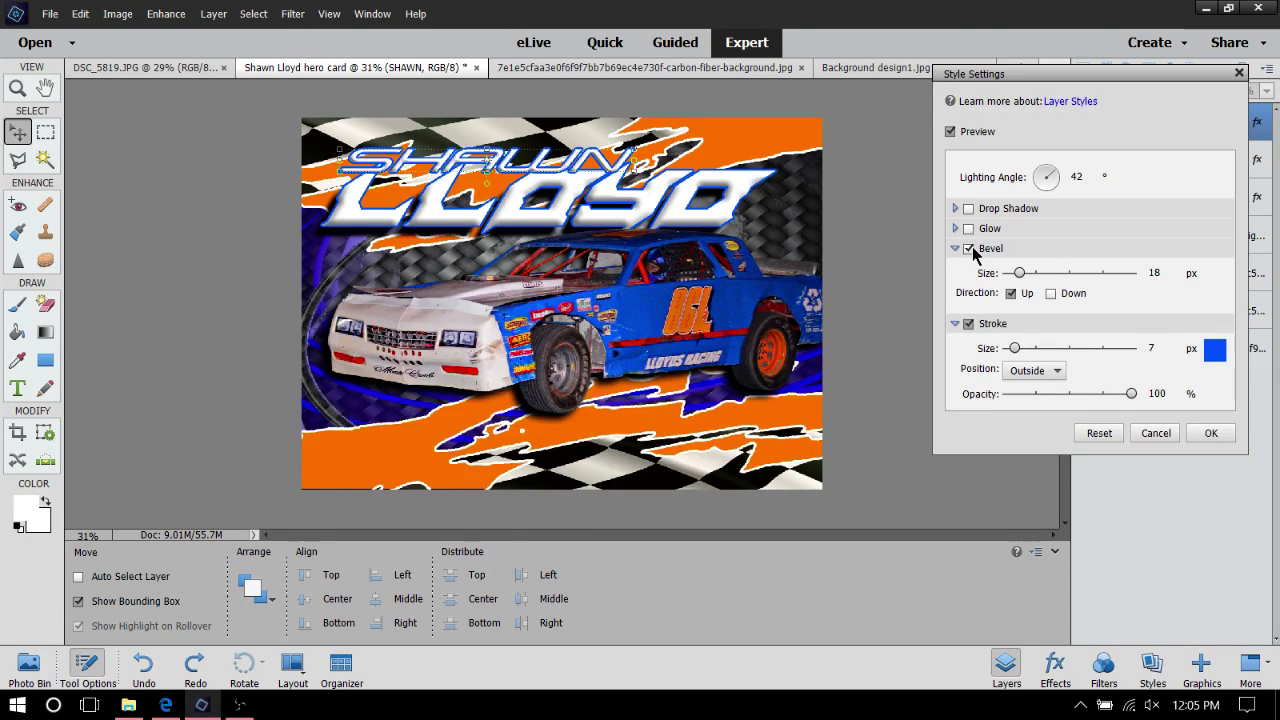
click(970, 249)
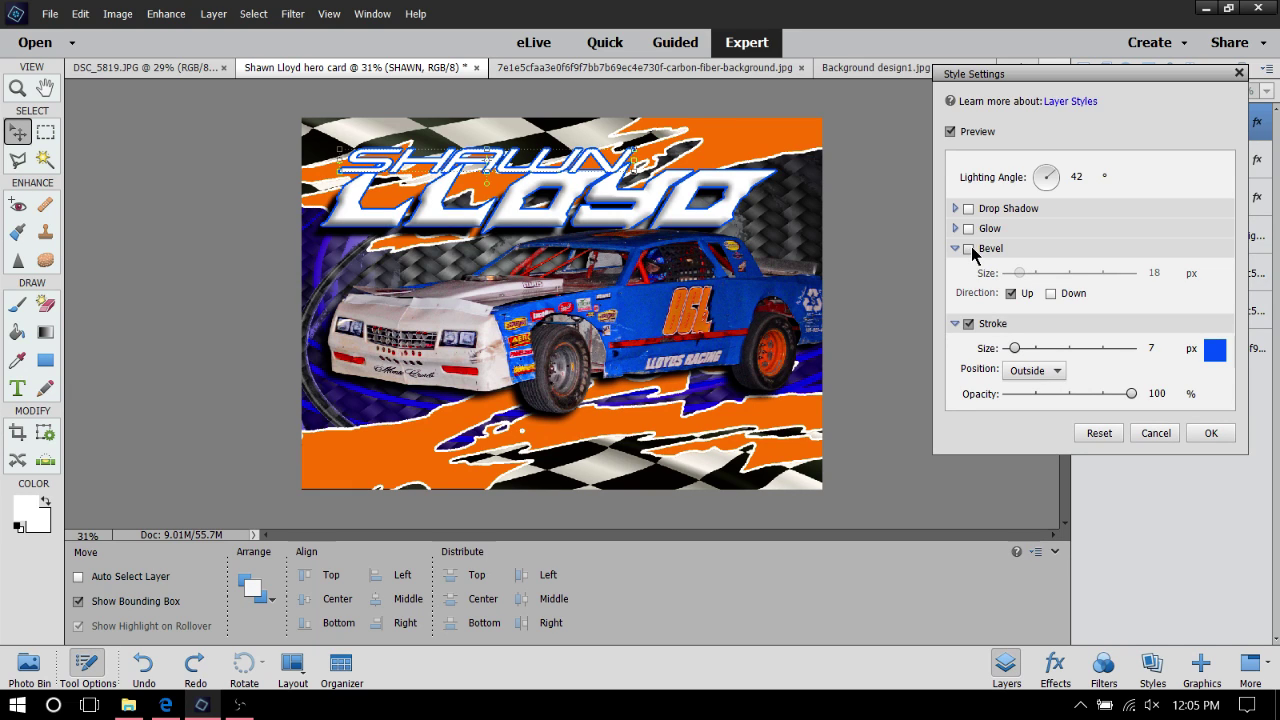
click(968, 230)
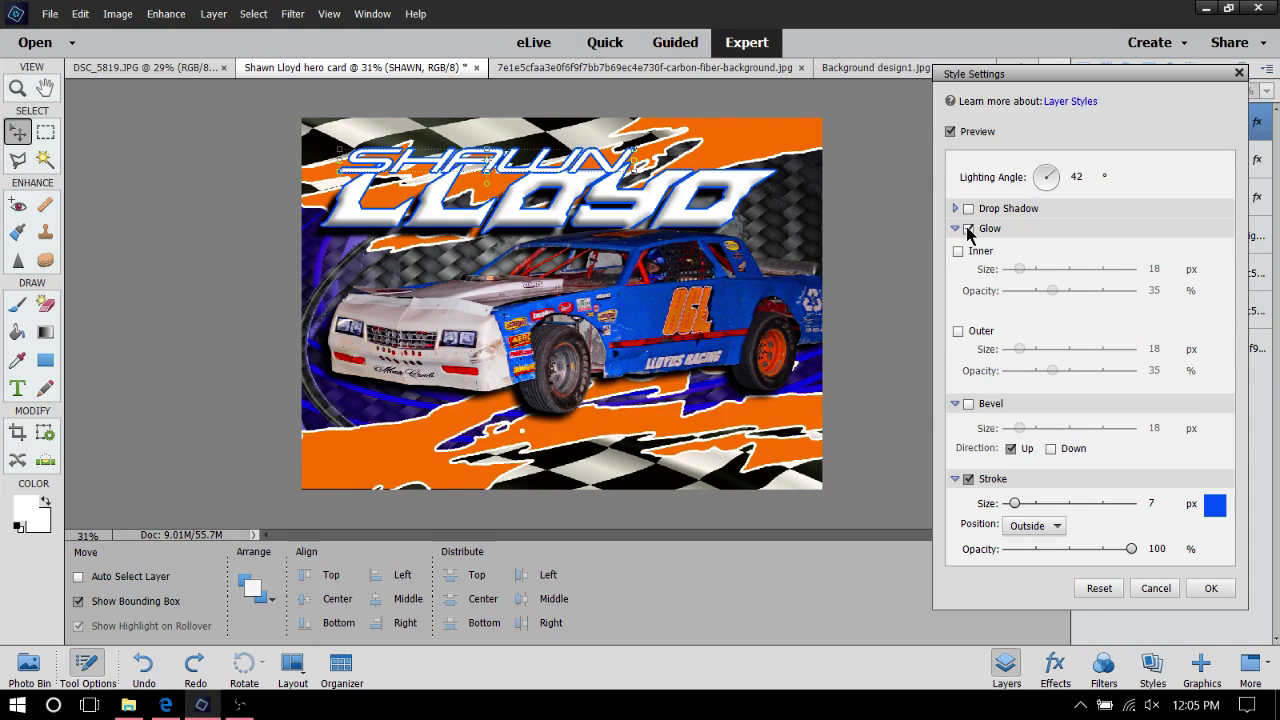
click(955, 405)
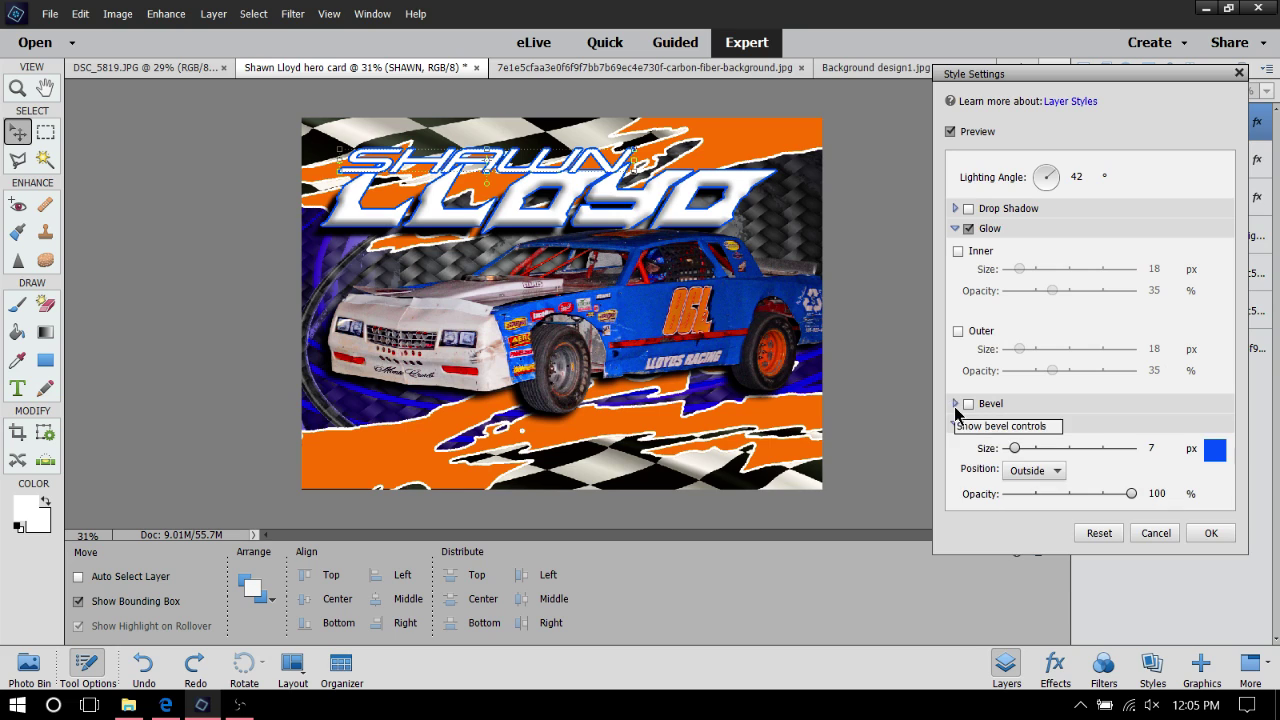
click(958, 331)
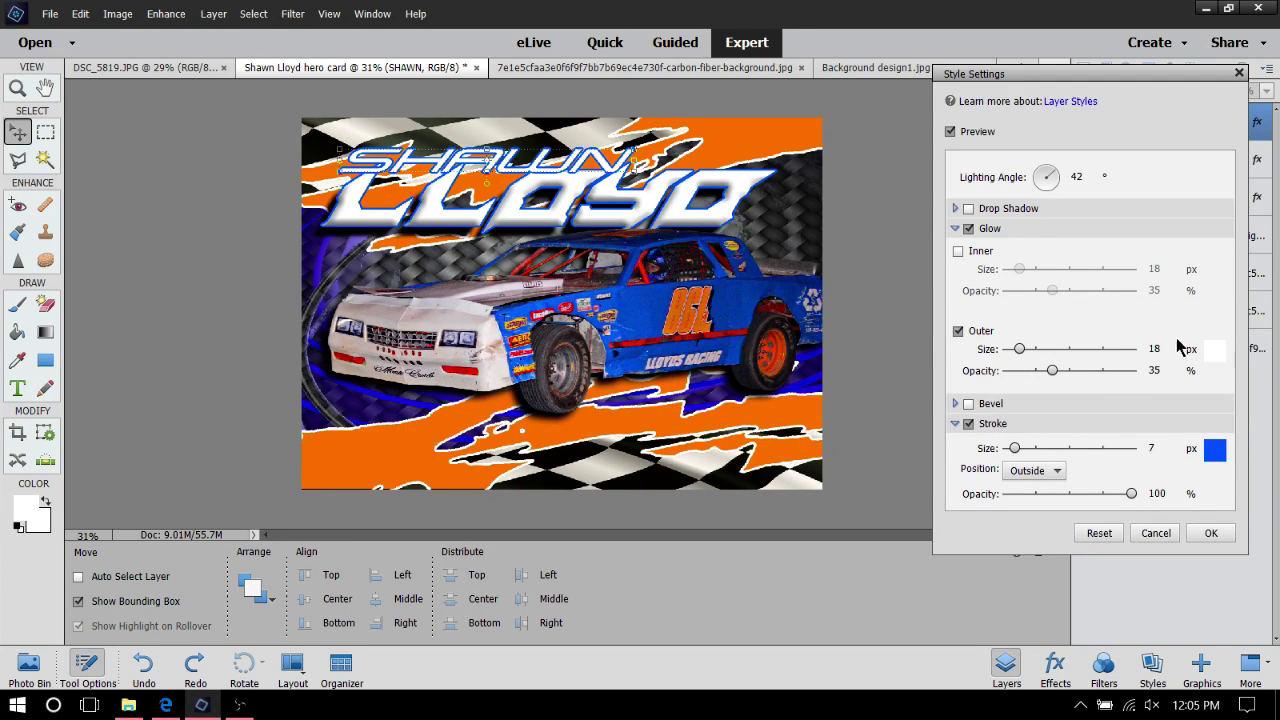
click(1217, 350)
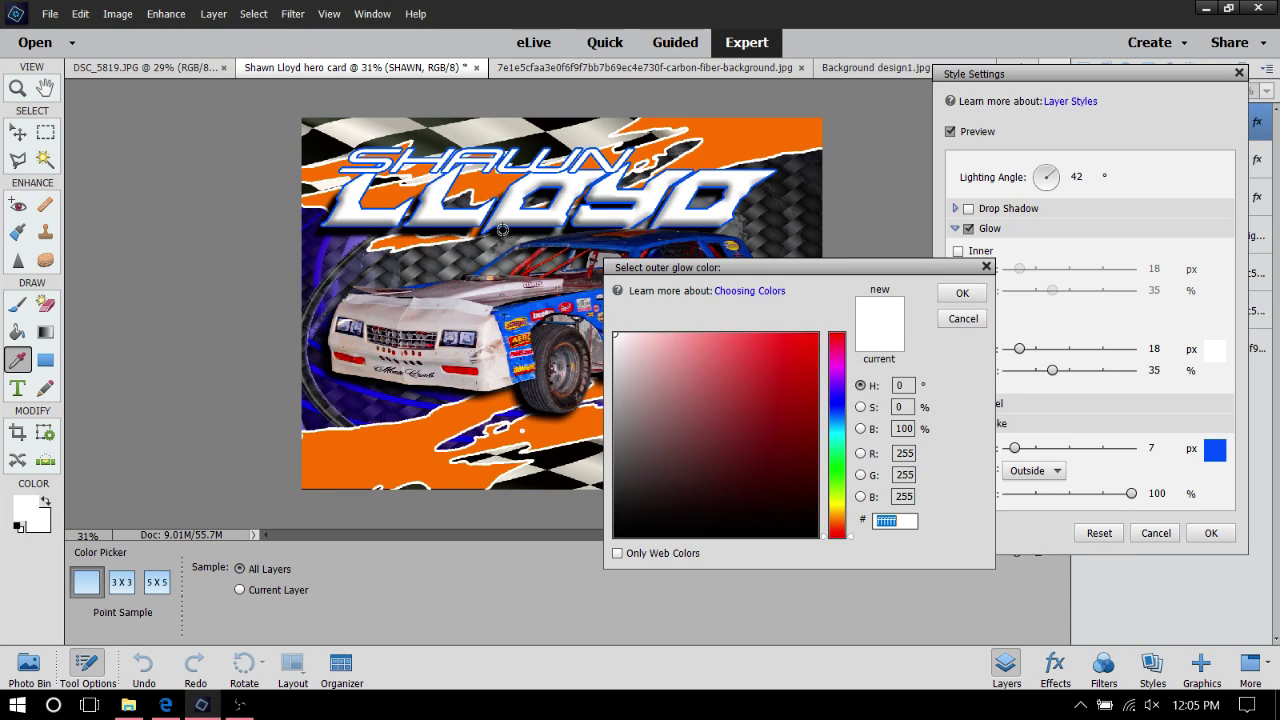
click(500, 227)
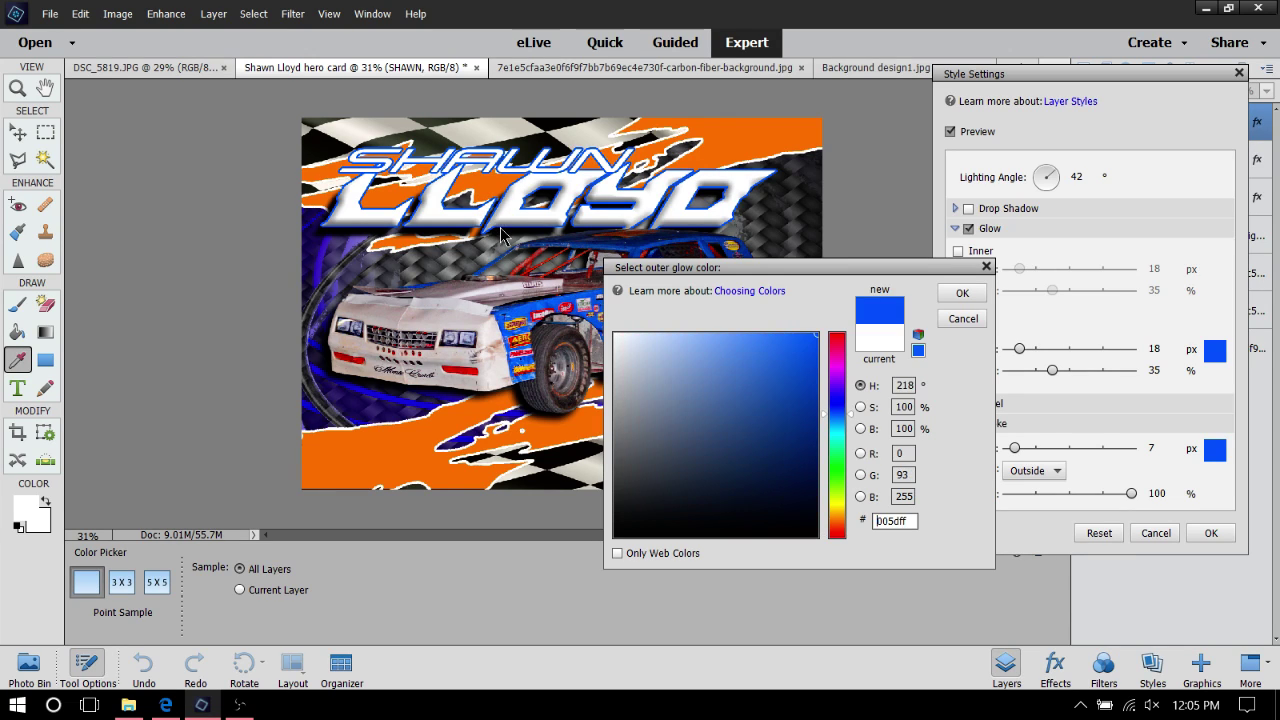
click(957, 295)
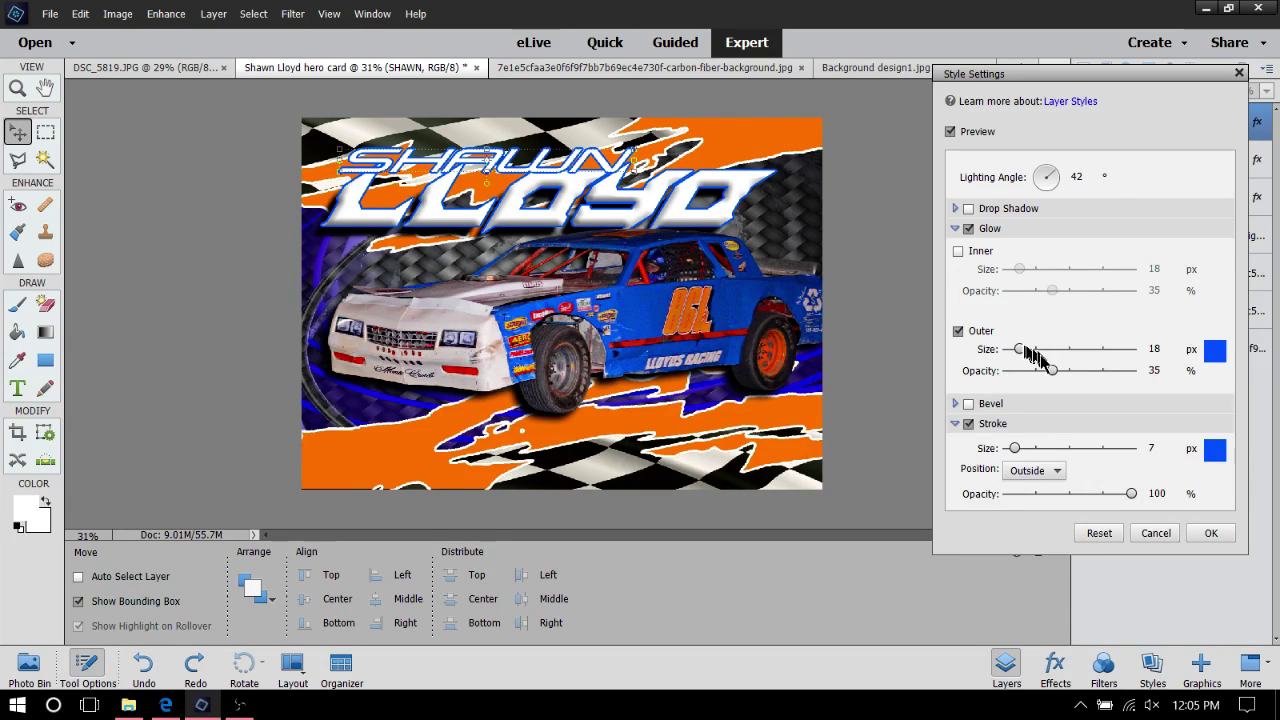
Test a fully opaque, wider glow, then switch the outer glow and glow off again
drag(1053, 372, 1131, 371)
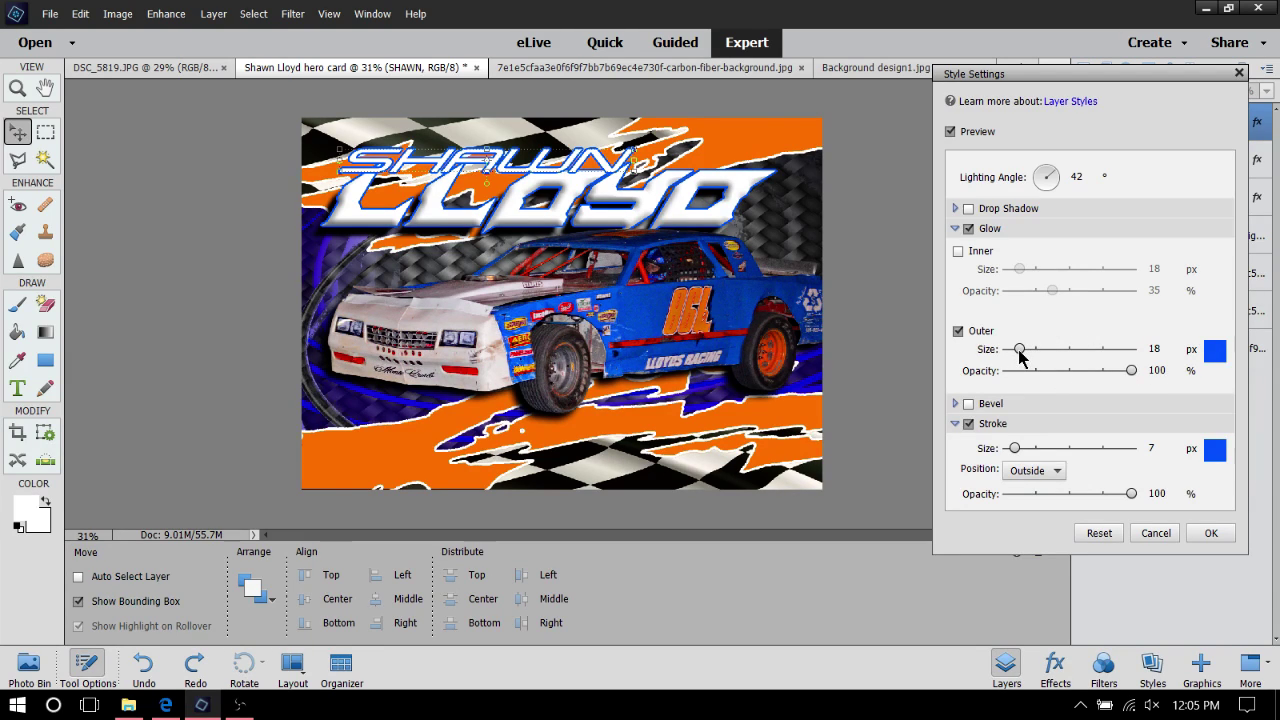
mouse_move(1019, 352)
mouse_down()
mouse_move(1052, 355)
mouse_move(965, 360)
mouse_move(1110, 360)
mouse_move(985, 362)
mouse_move(1058, 357)
mouse_move(1000, 360)
mouse_up()
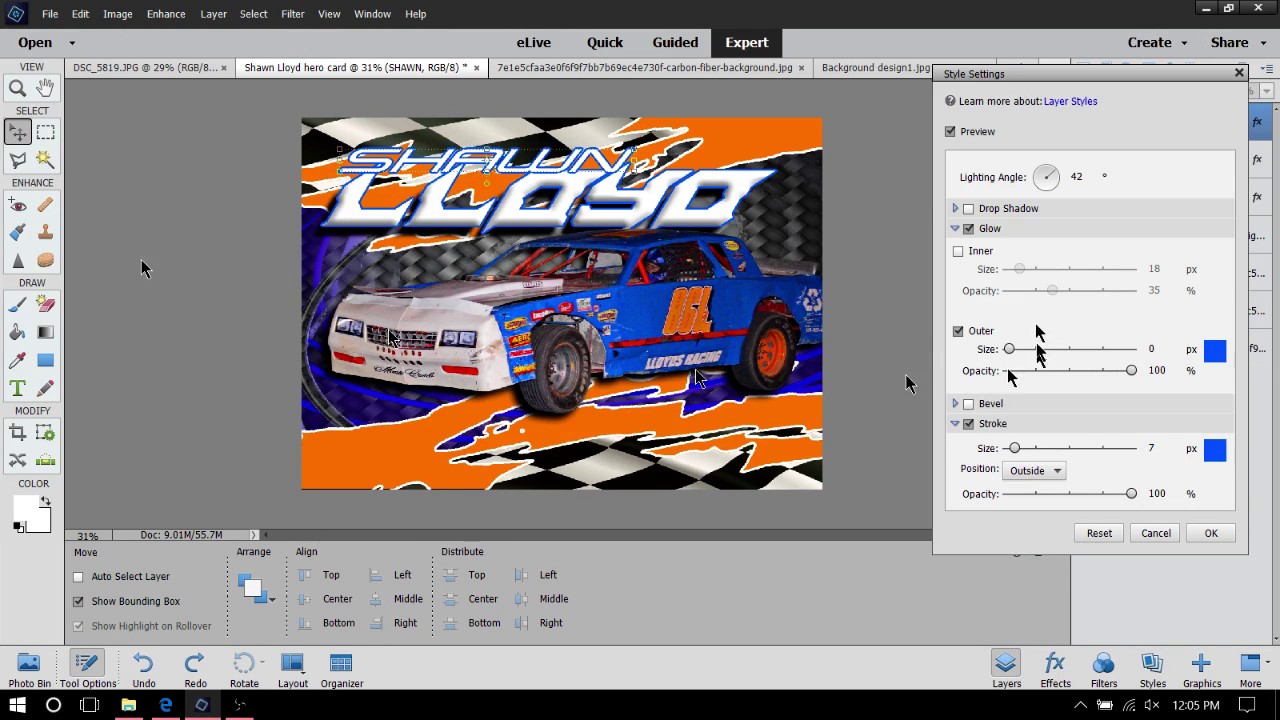
click(958, 331)
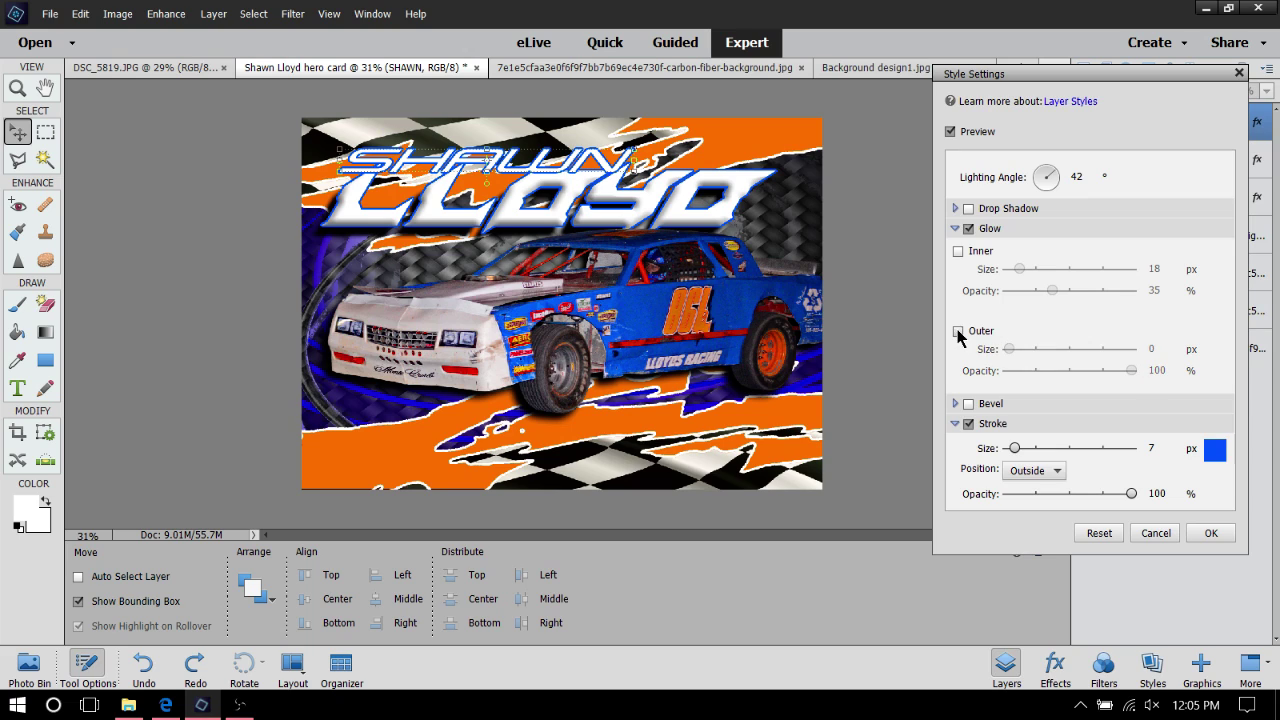
click(968, 230)
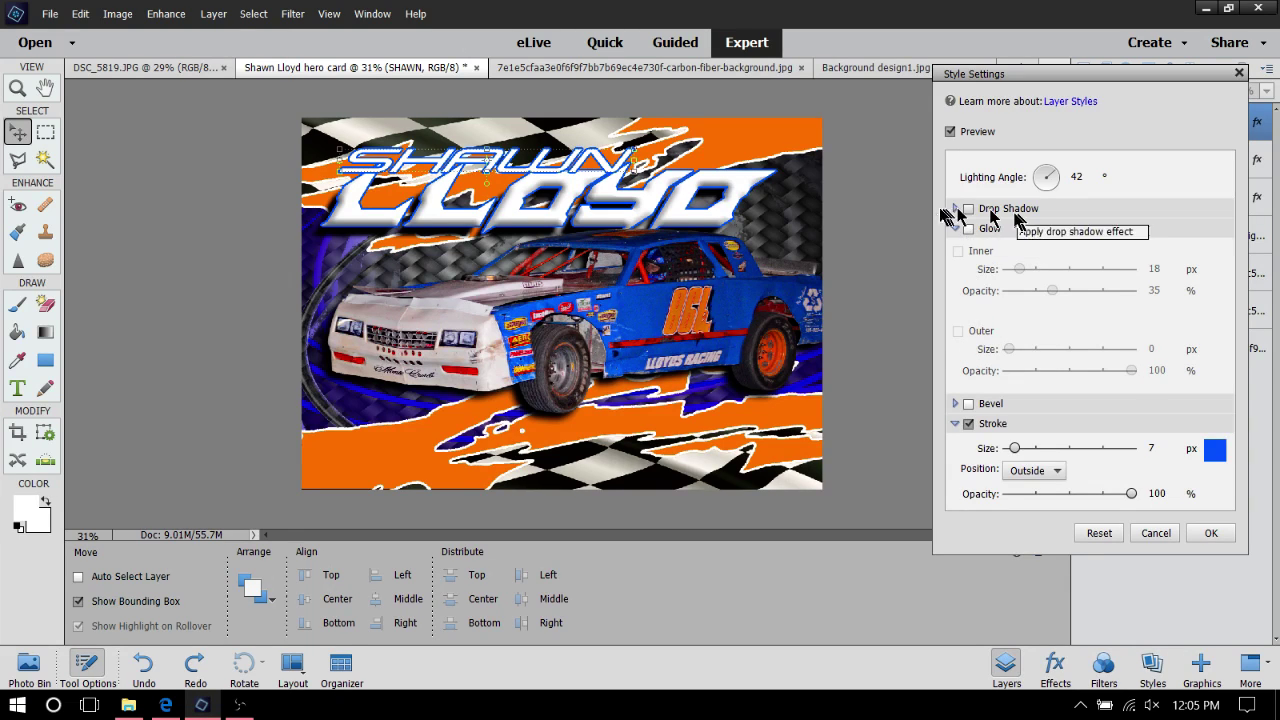
Add a black drop shadow to SHAWN at 100% opacity and 26 px distance, and apply the style
click(954, 229)
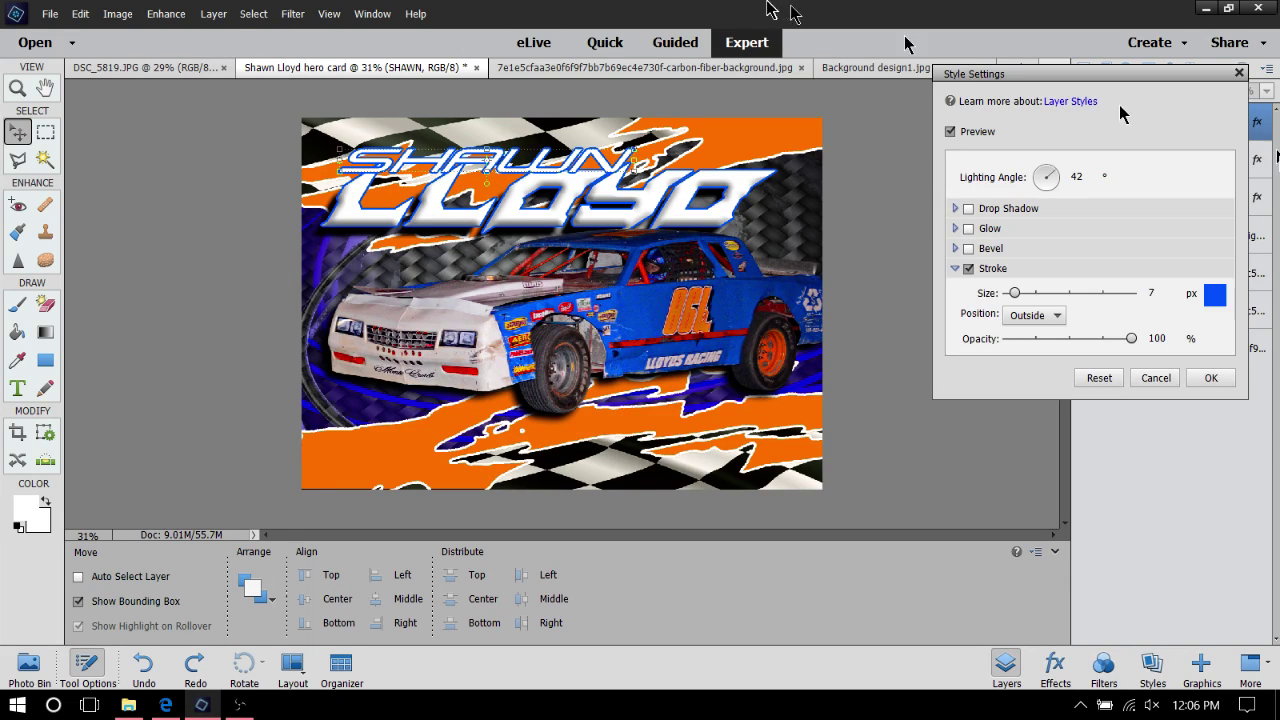
click(967, 209)
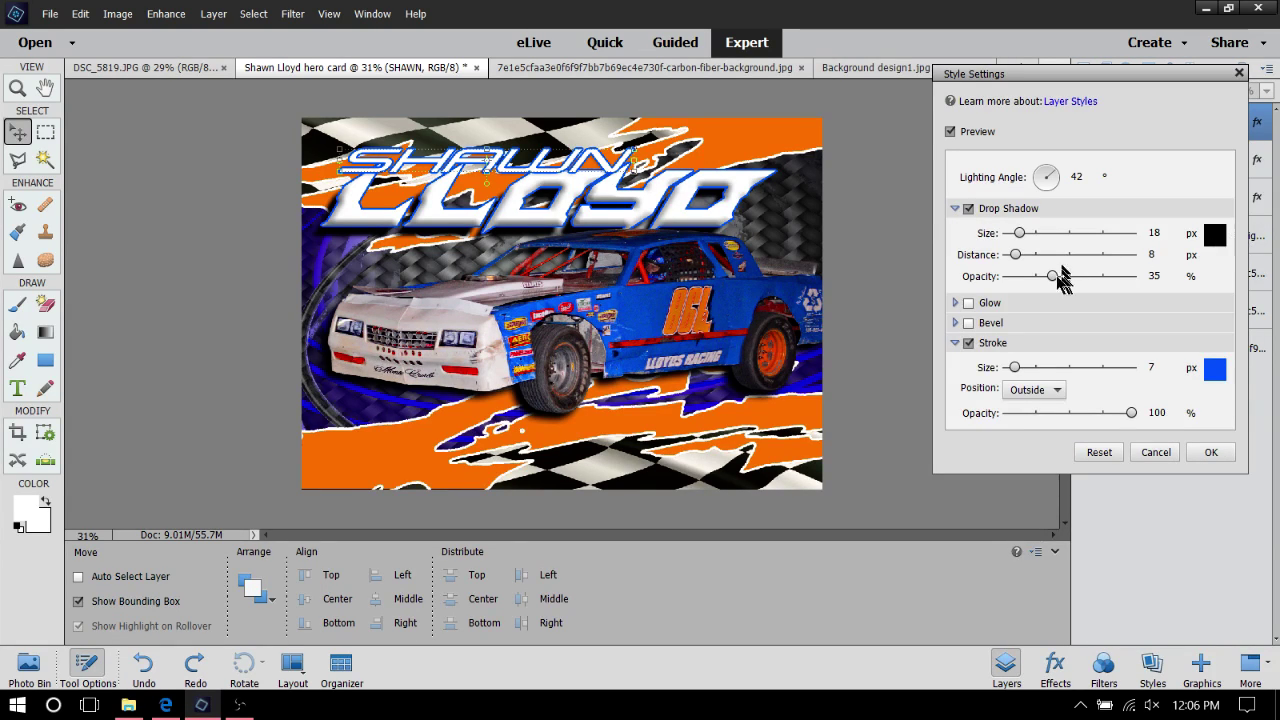
drag(1064, 277, 1145, 282)
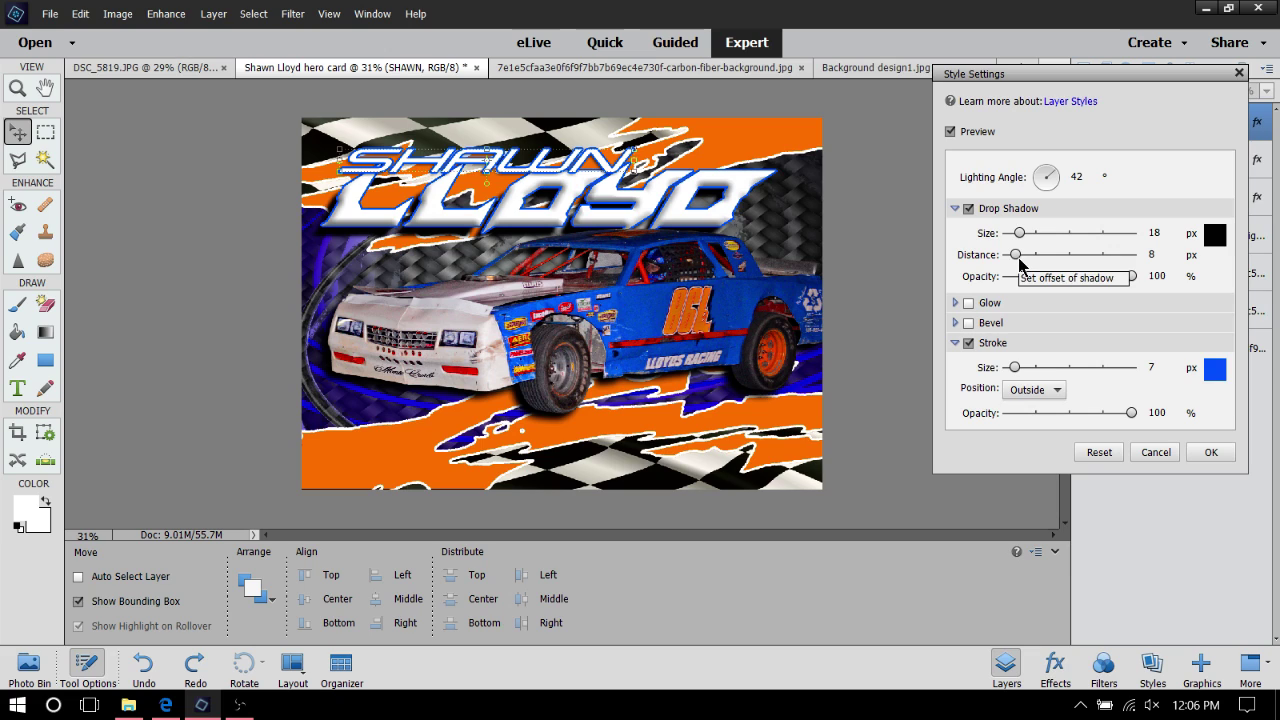
drag(1014, 256, 1031, 263)
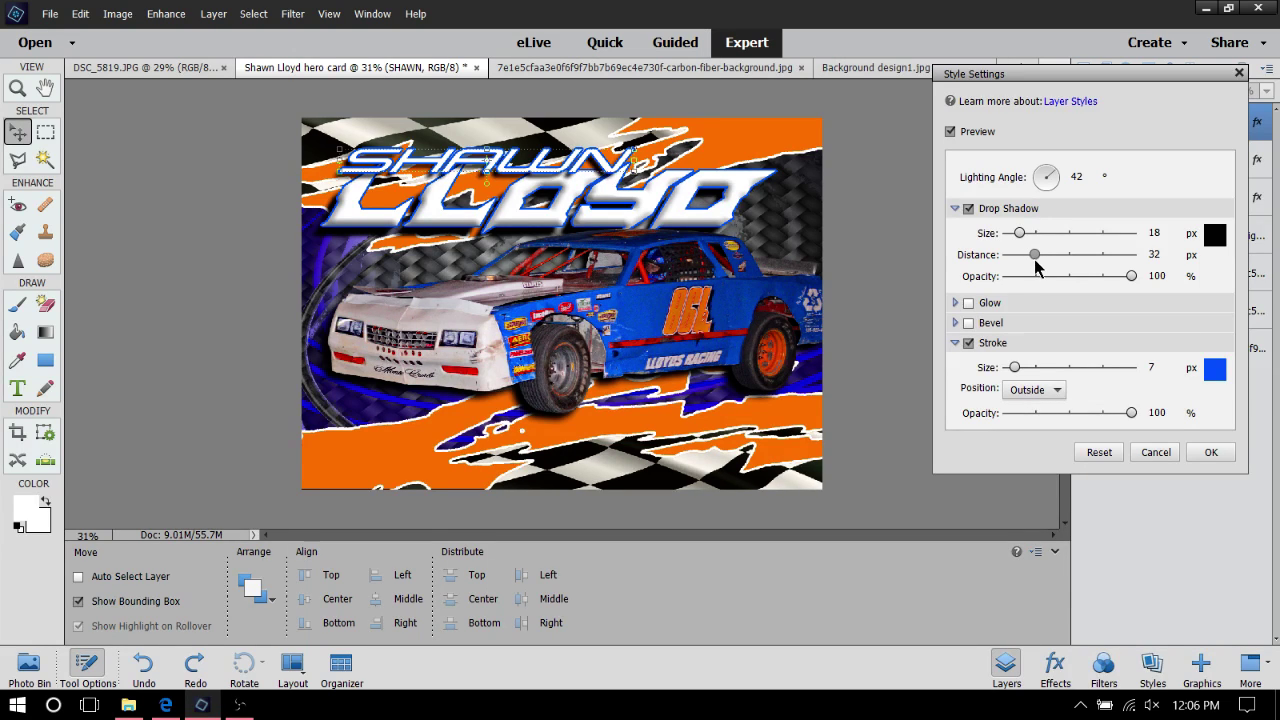
drag(1034, 259, 1030, 262)
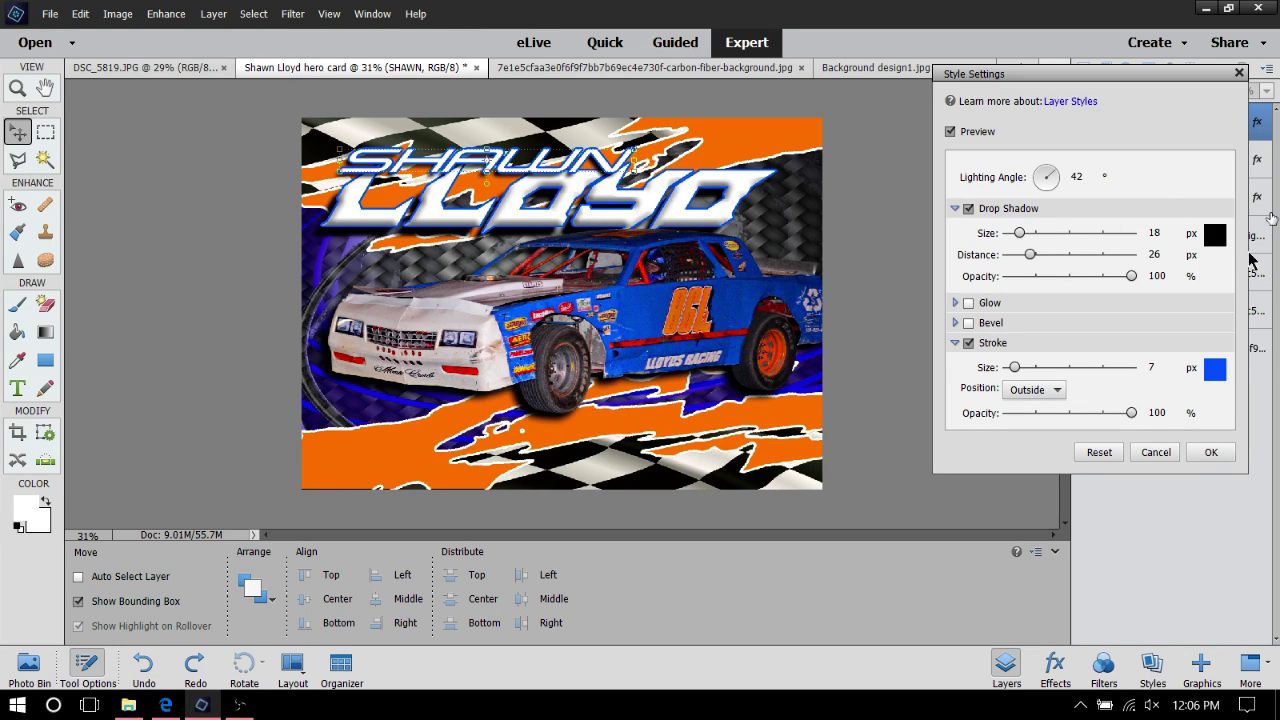
click(1210, 452)
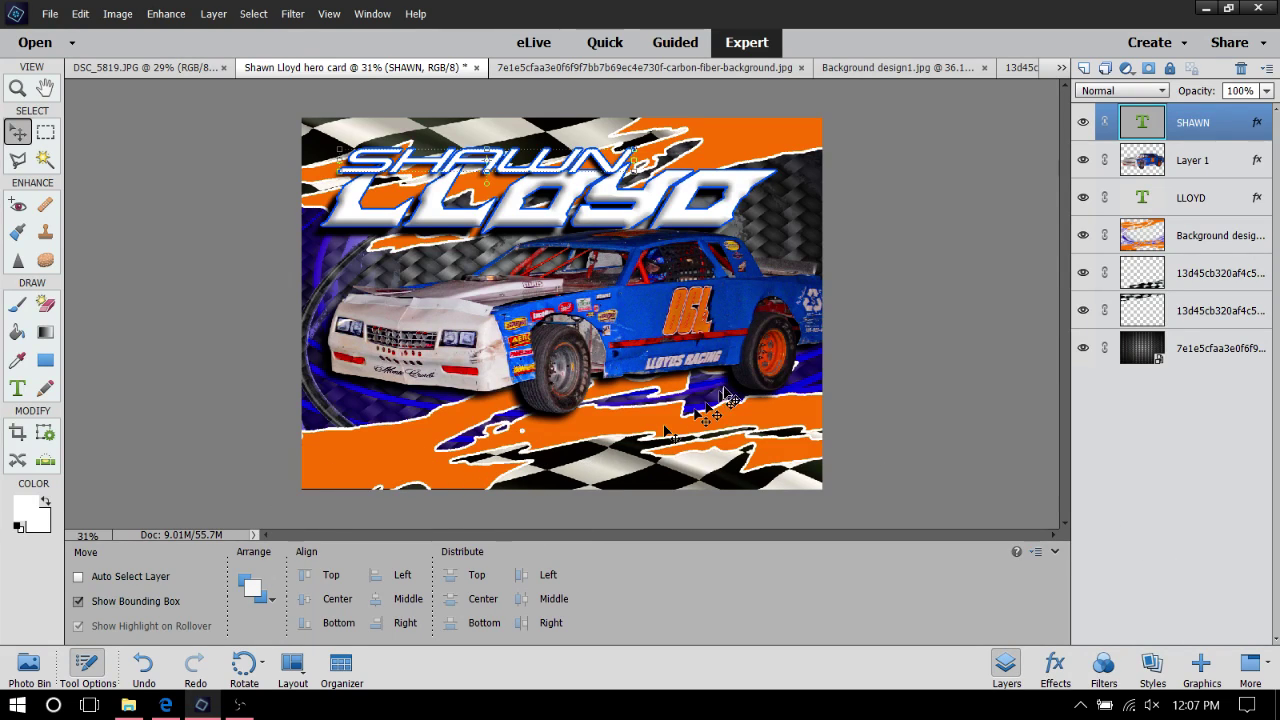
Nudge and drag the SHAWN text slightly into its final position
key(shift+Left)
key(shift+Up)
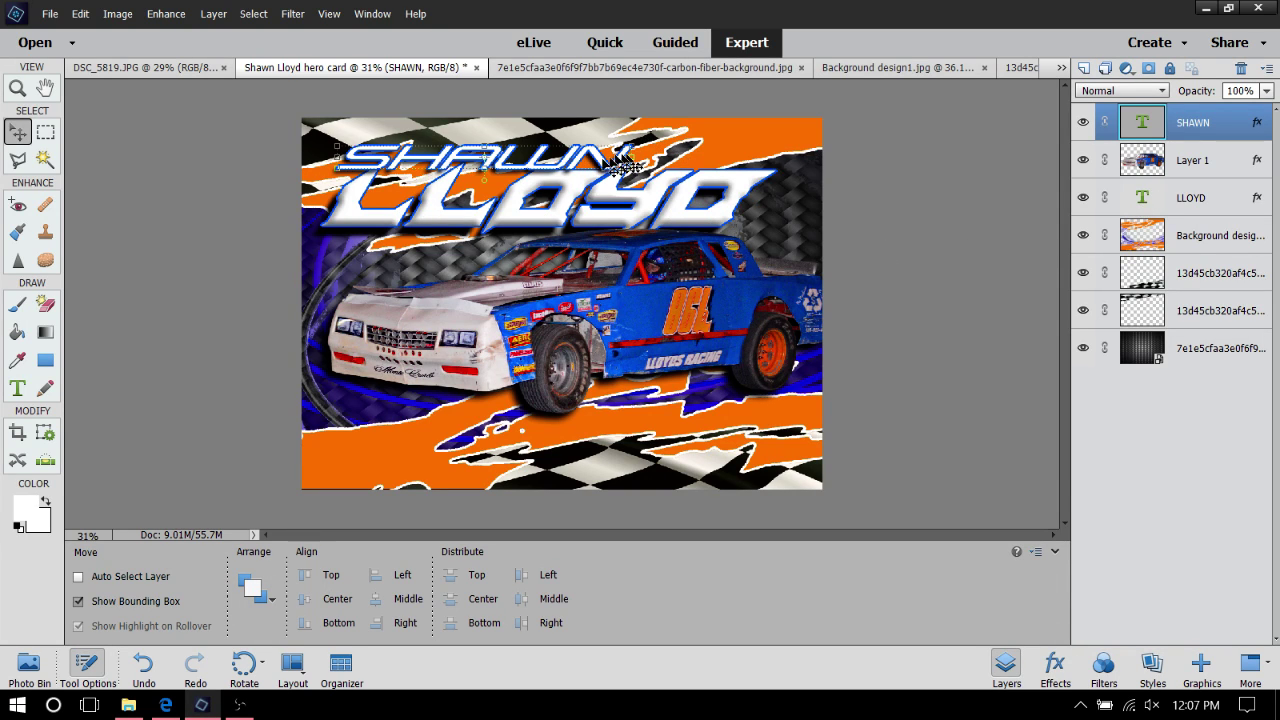
mouse_move(578, 178)
mouse_down()
mouse_move(584, 187)
mouse_move(568, 175)
mouse_up()
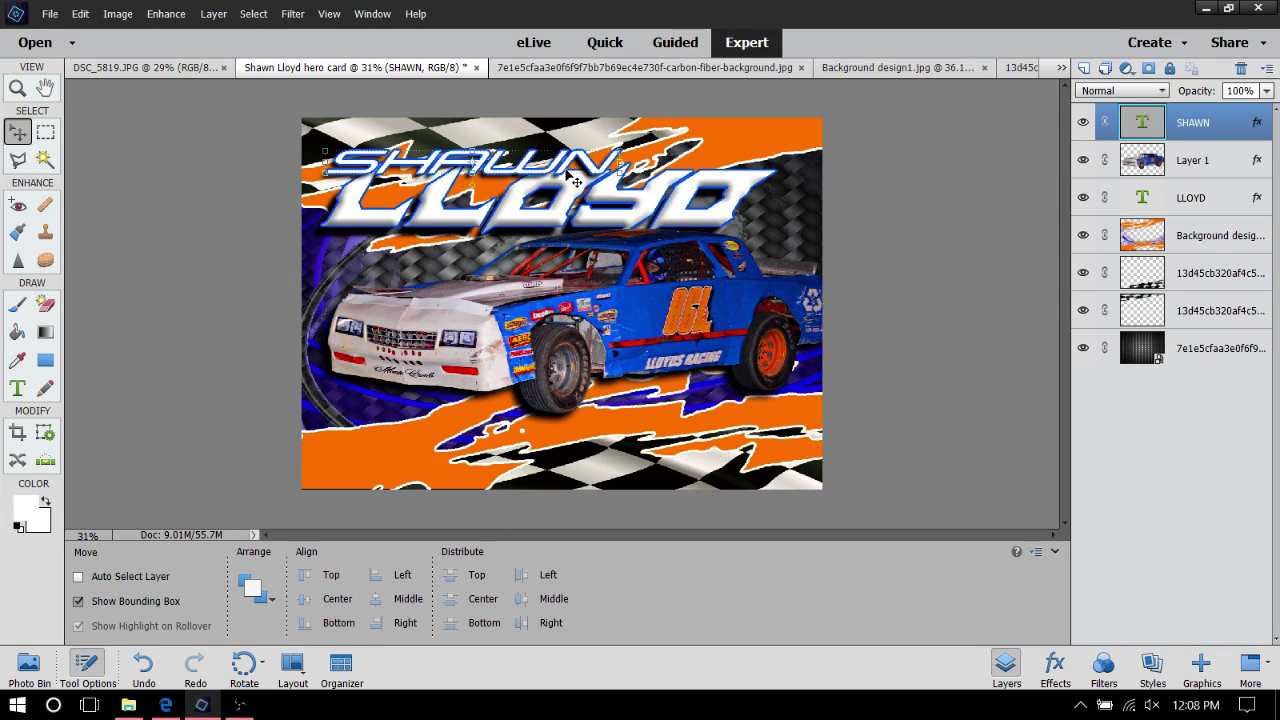
Change the SHAWN lettering fill to black from the Color swatches and commit the edit
double_click(573, 175)
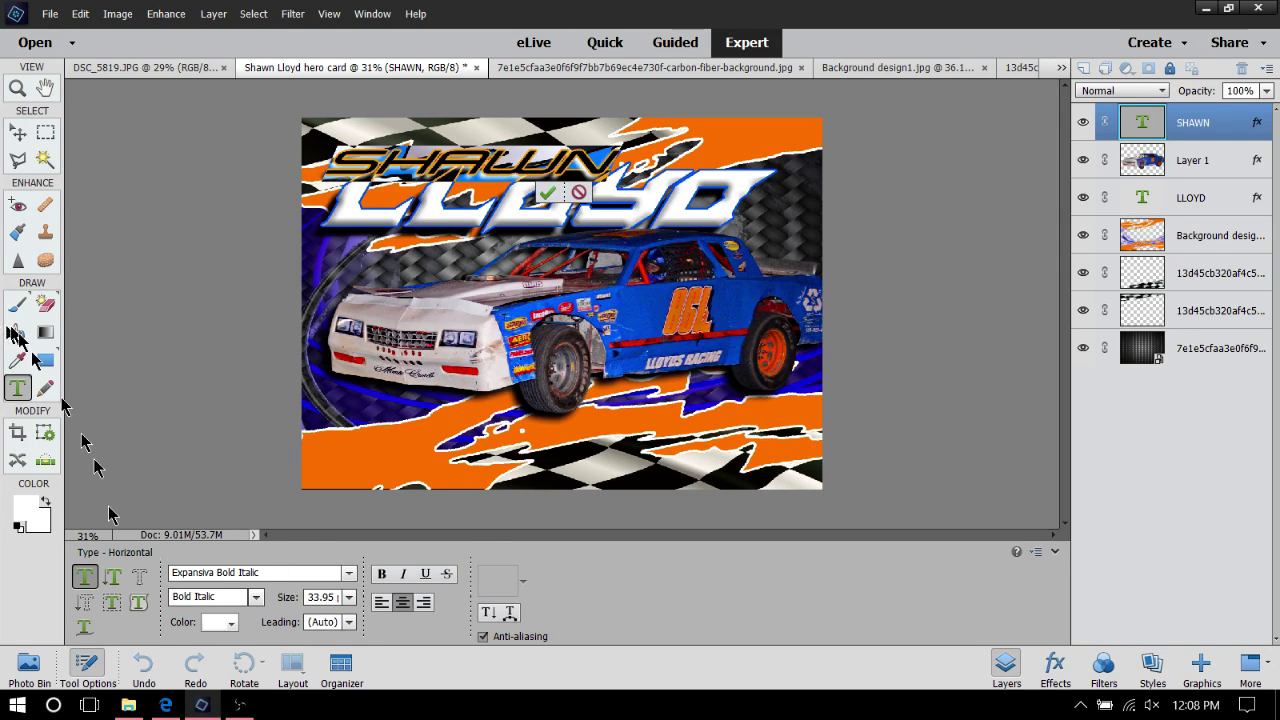
click(227, 622)
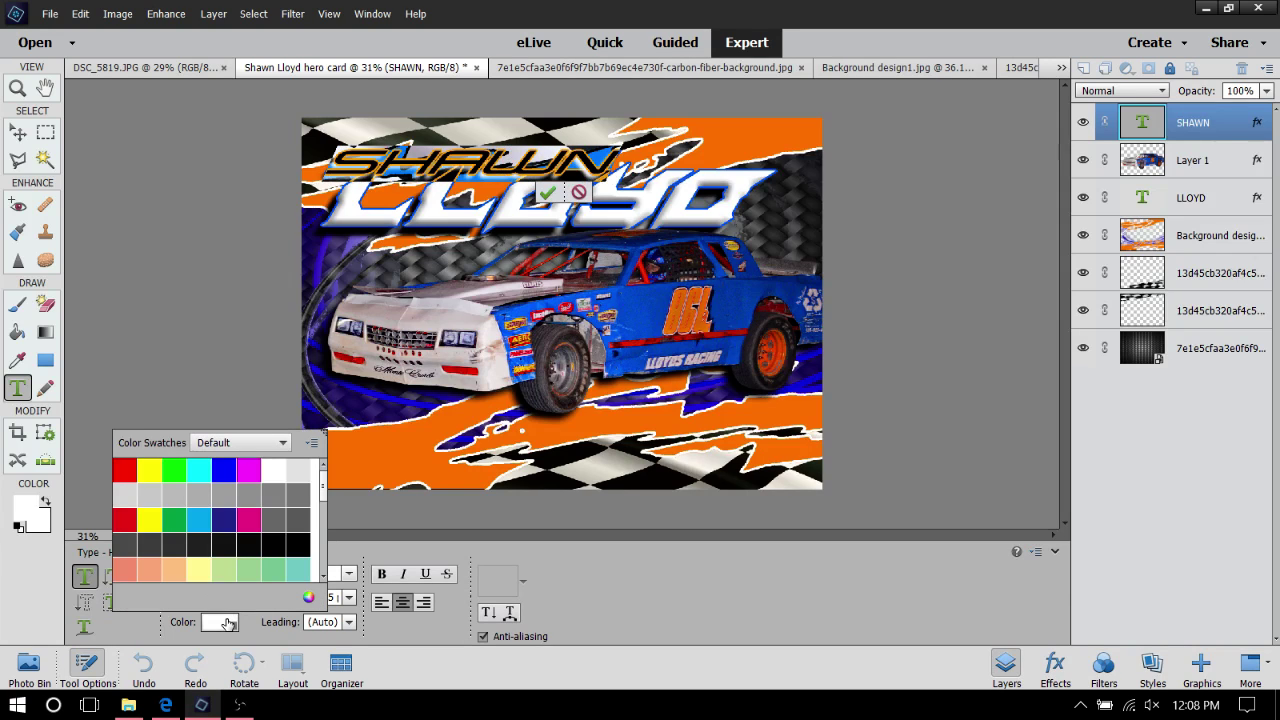
click(301, 540)
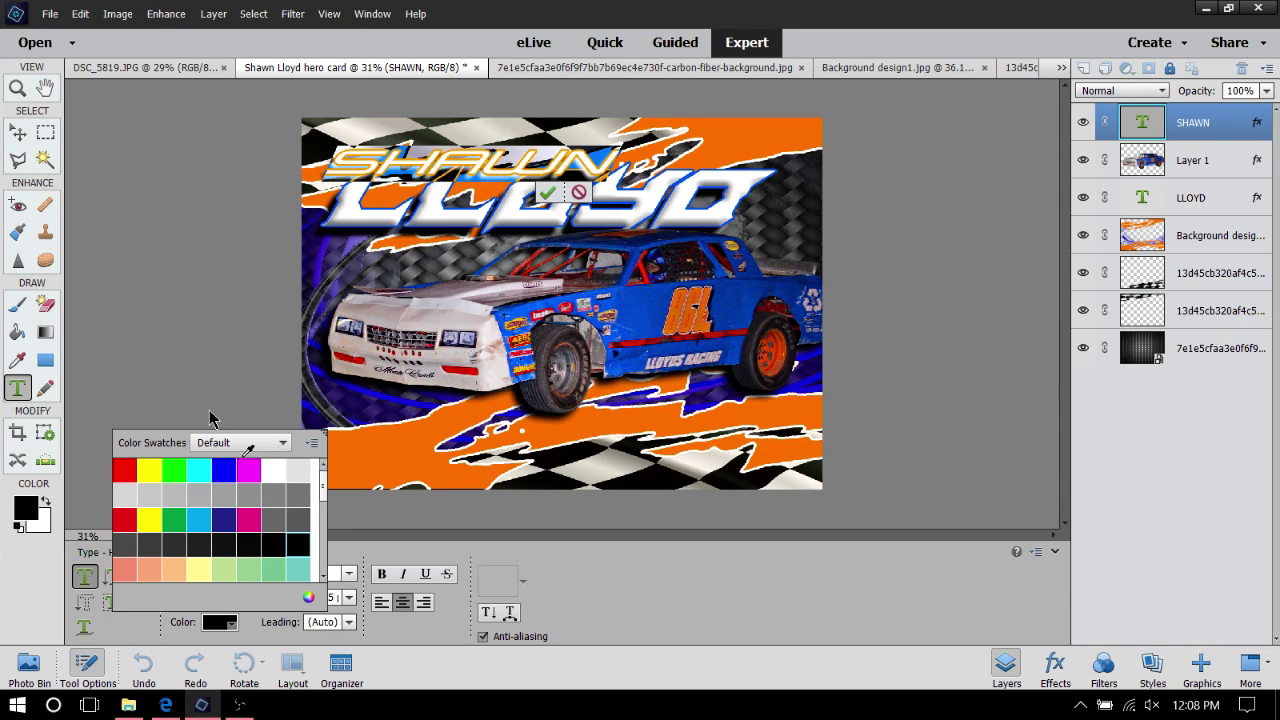
click(17, 132)
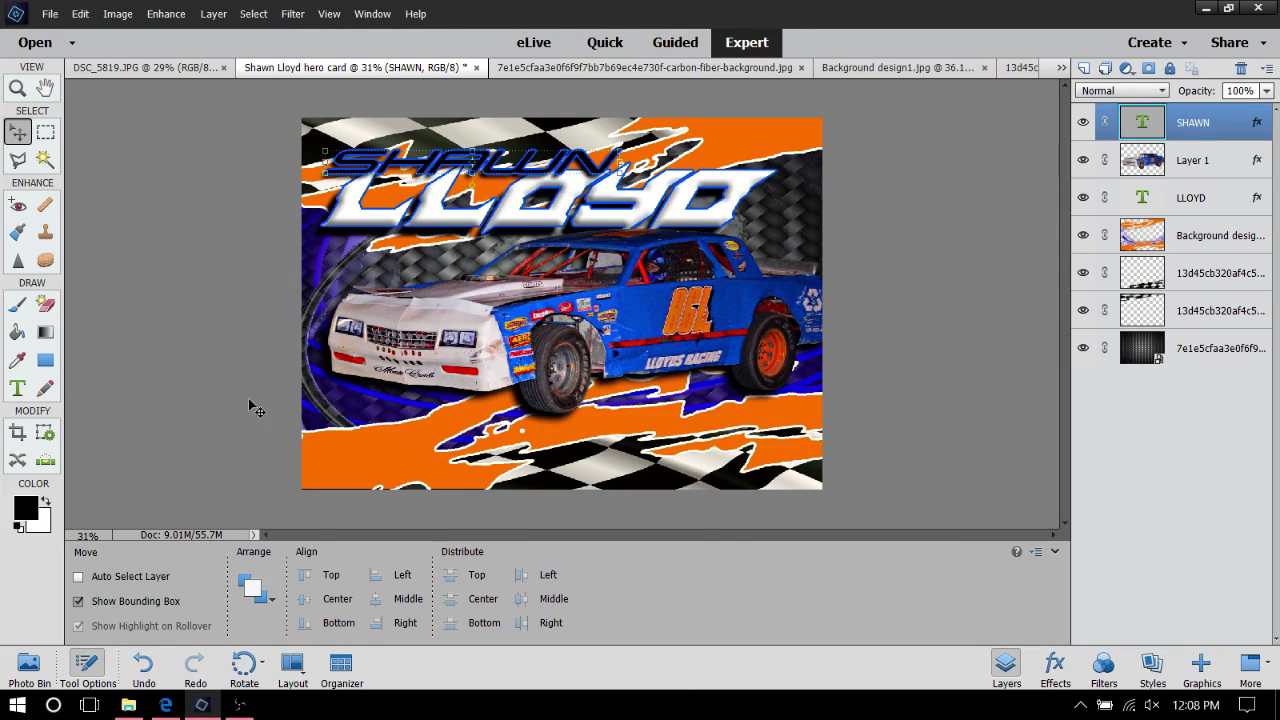
Use Save As and browse to Pictures > Horsepower Racing Photos > 2017 Racing Season
click(50, 14)
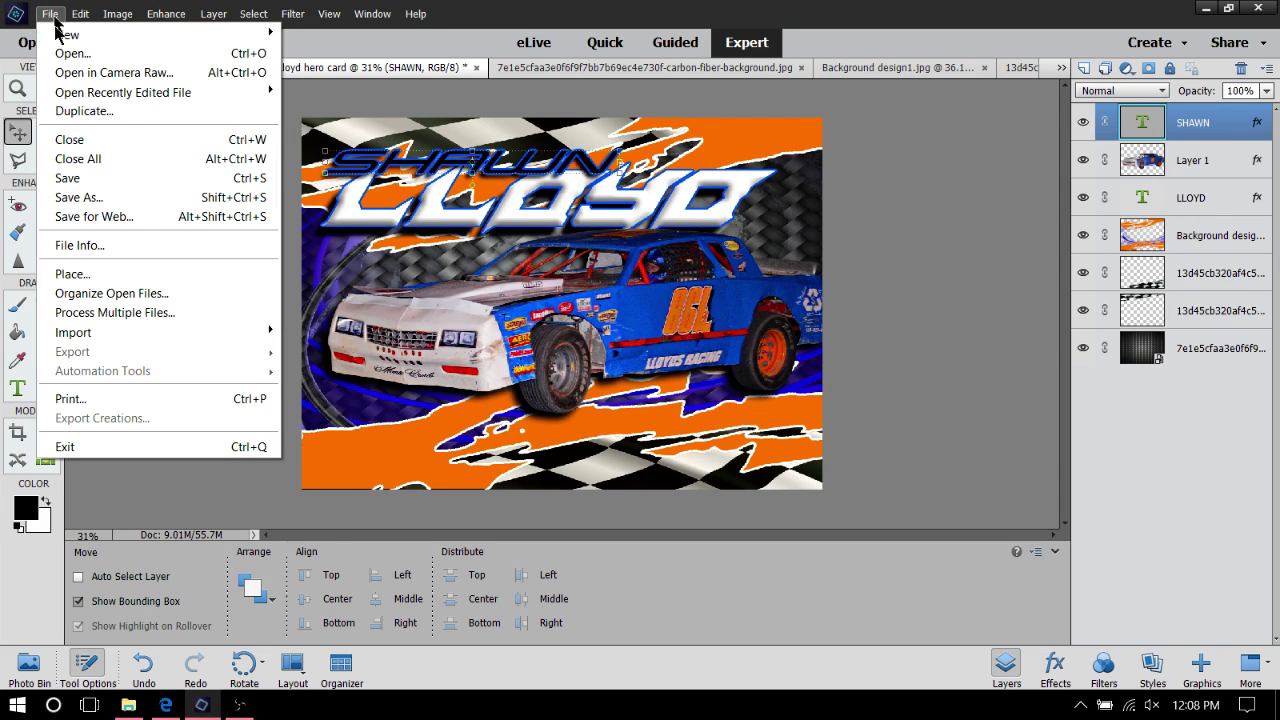
click(107, 198)
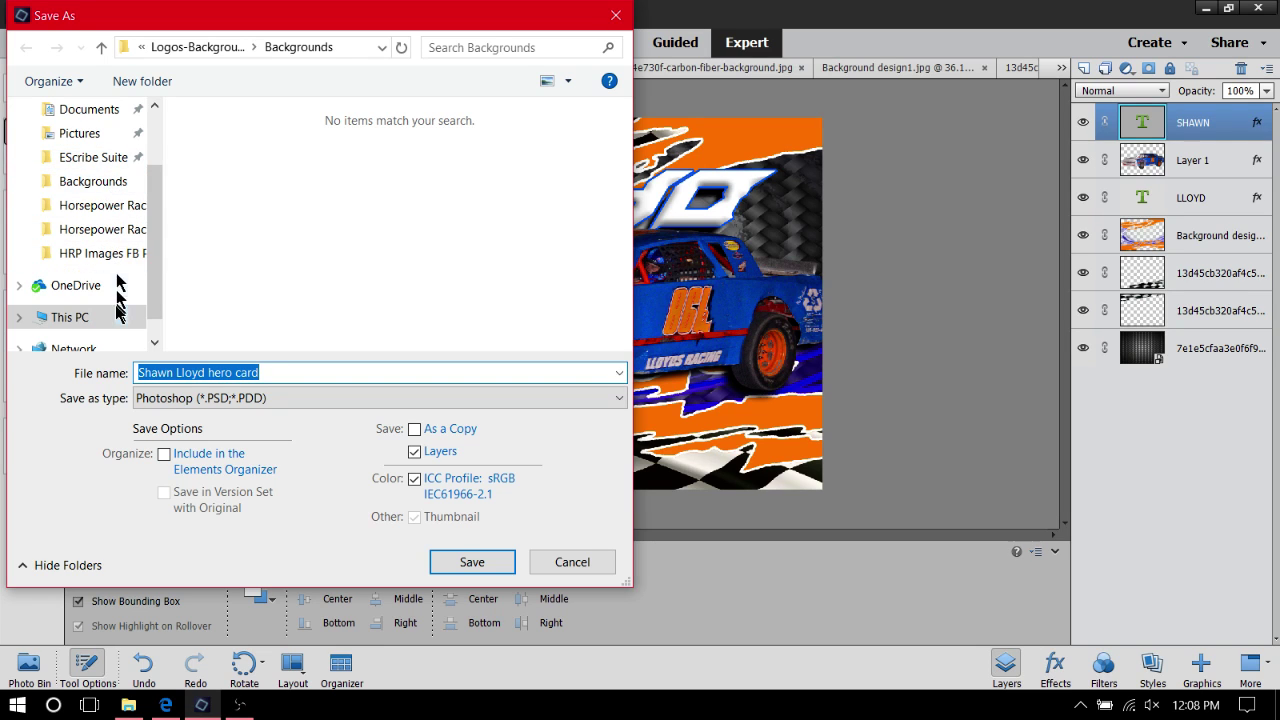
click(79, 136)
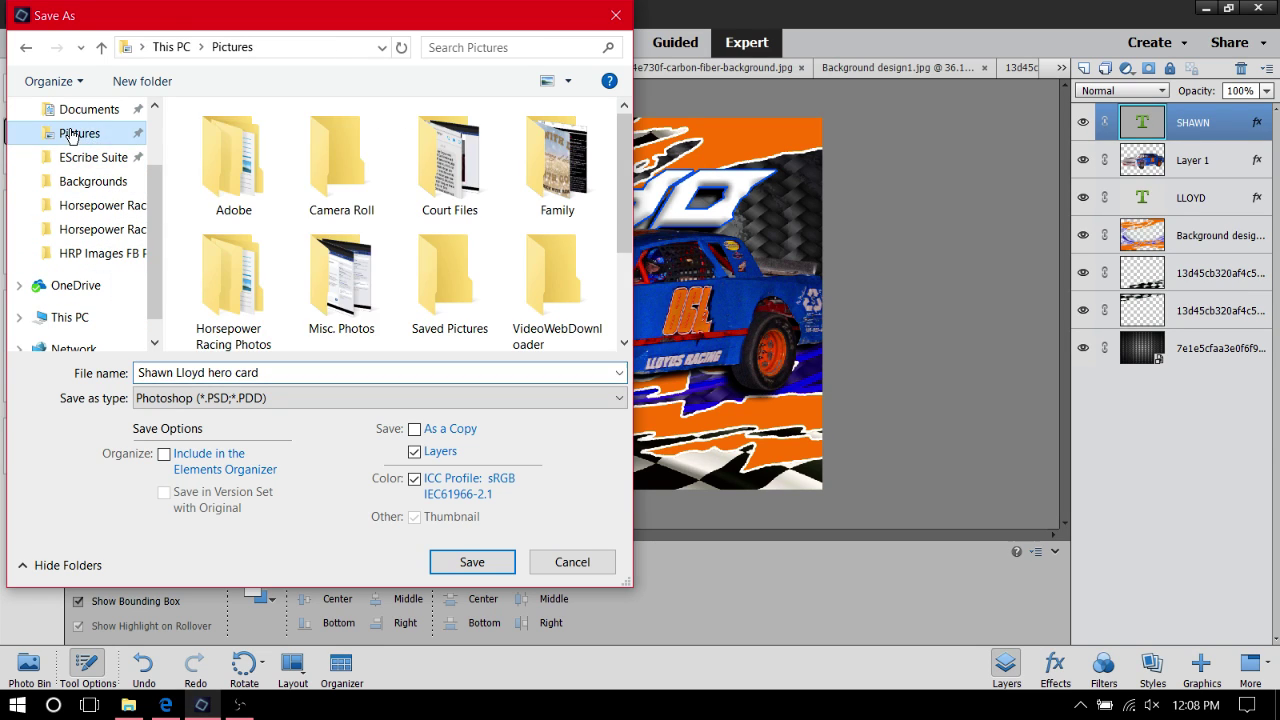
double_click(270, 252)
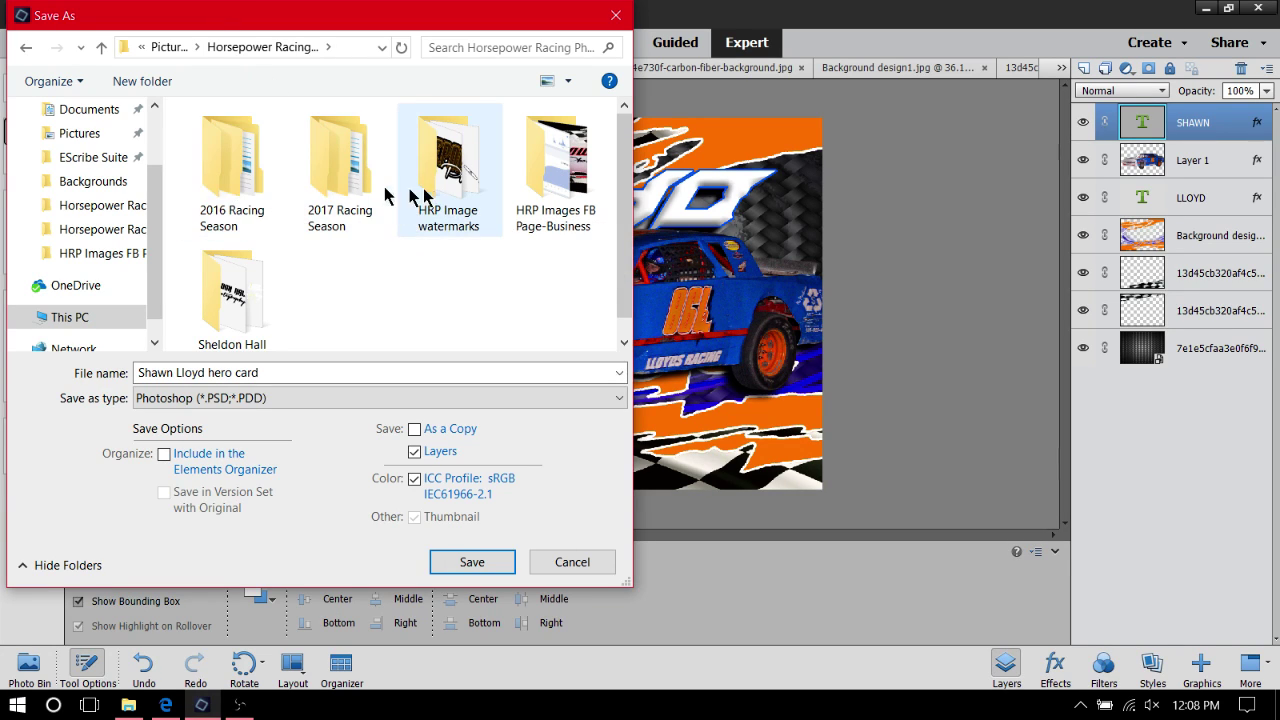
double_click(319, 154)
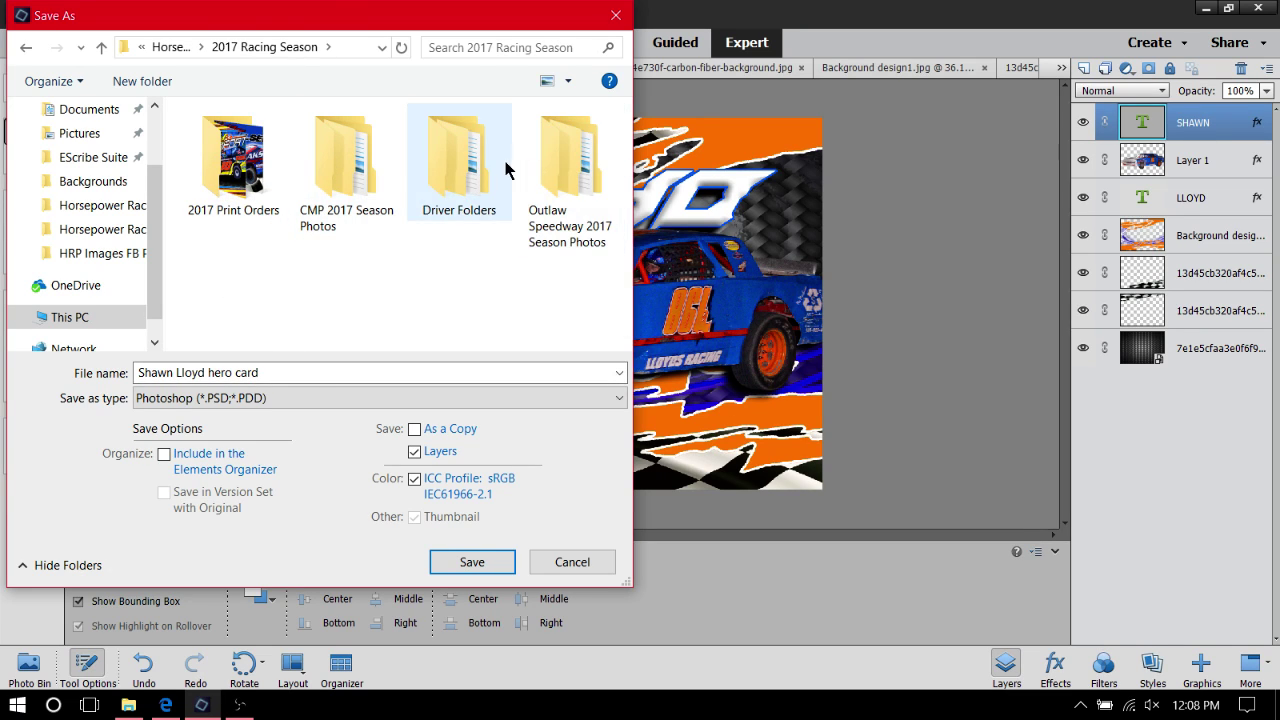
Create a folder named for the driver's hero card design in 2017 Racing Season, then open it
right_click(247, 274)
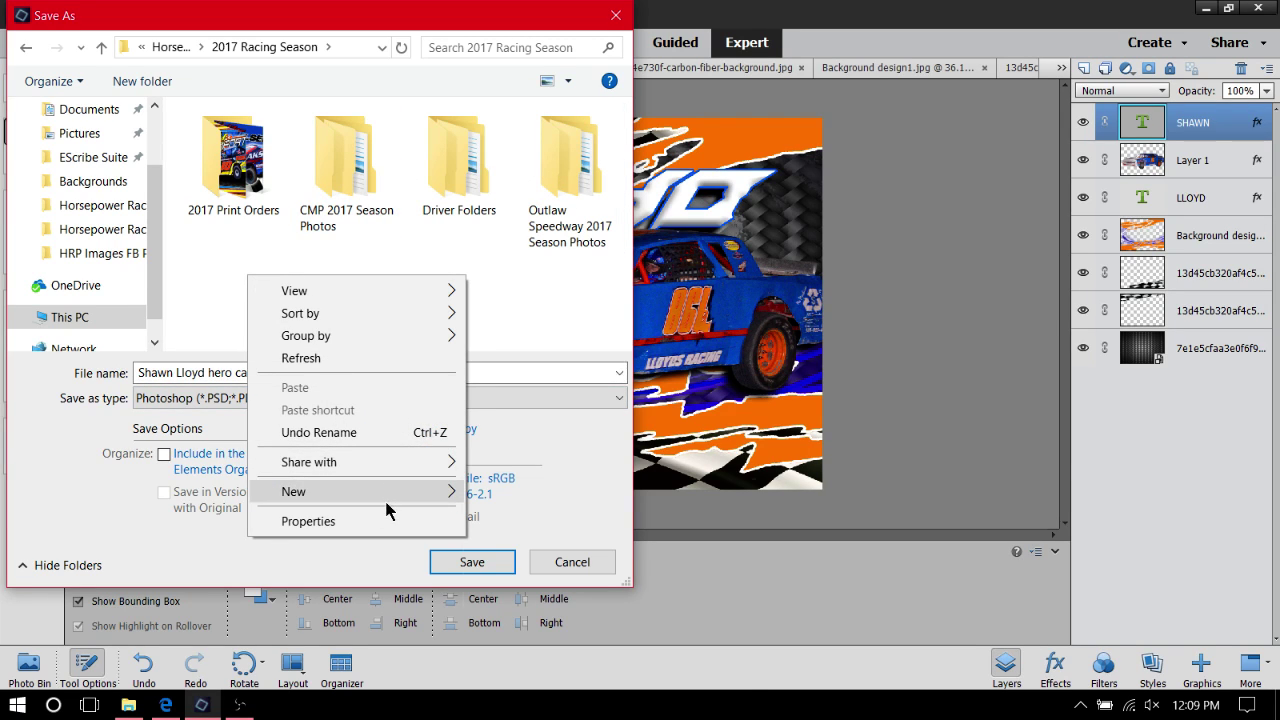
mouse_move(420, 491)
click(490, 491)
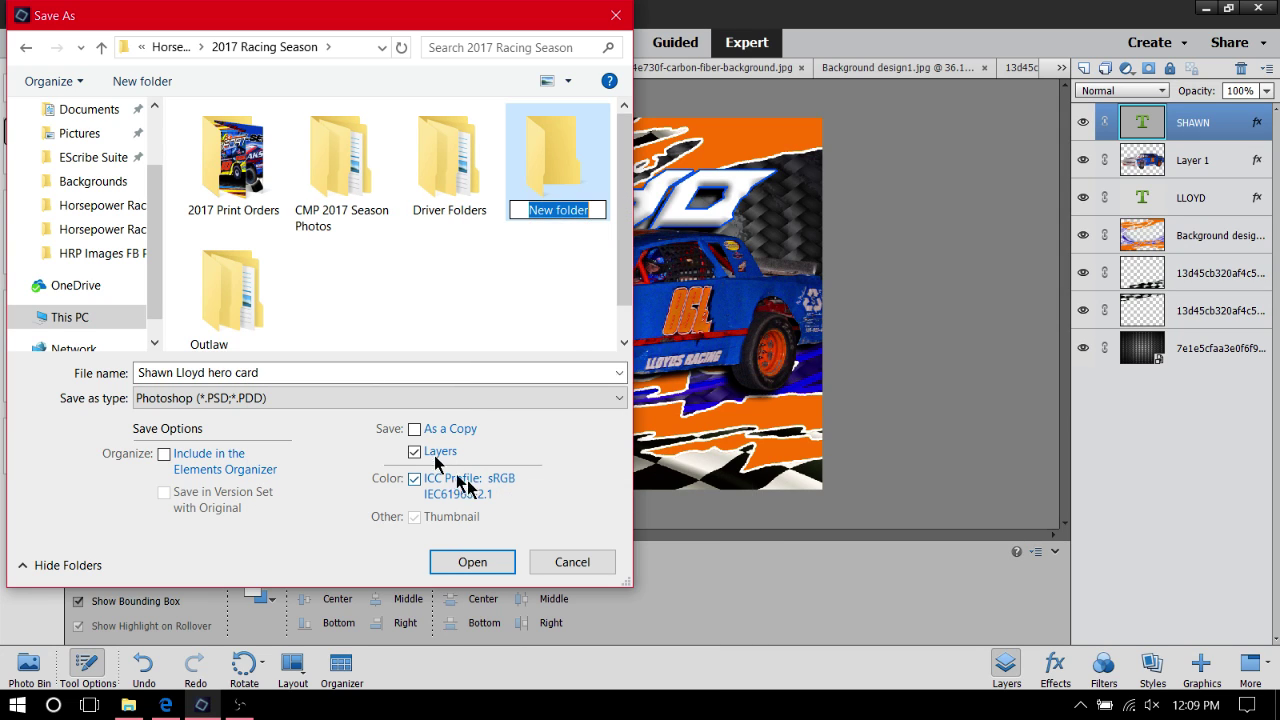
key(BackSpace)
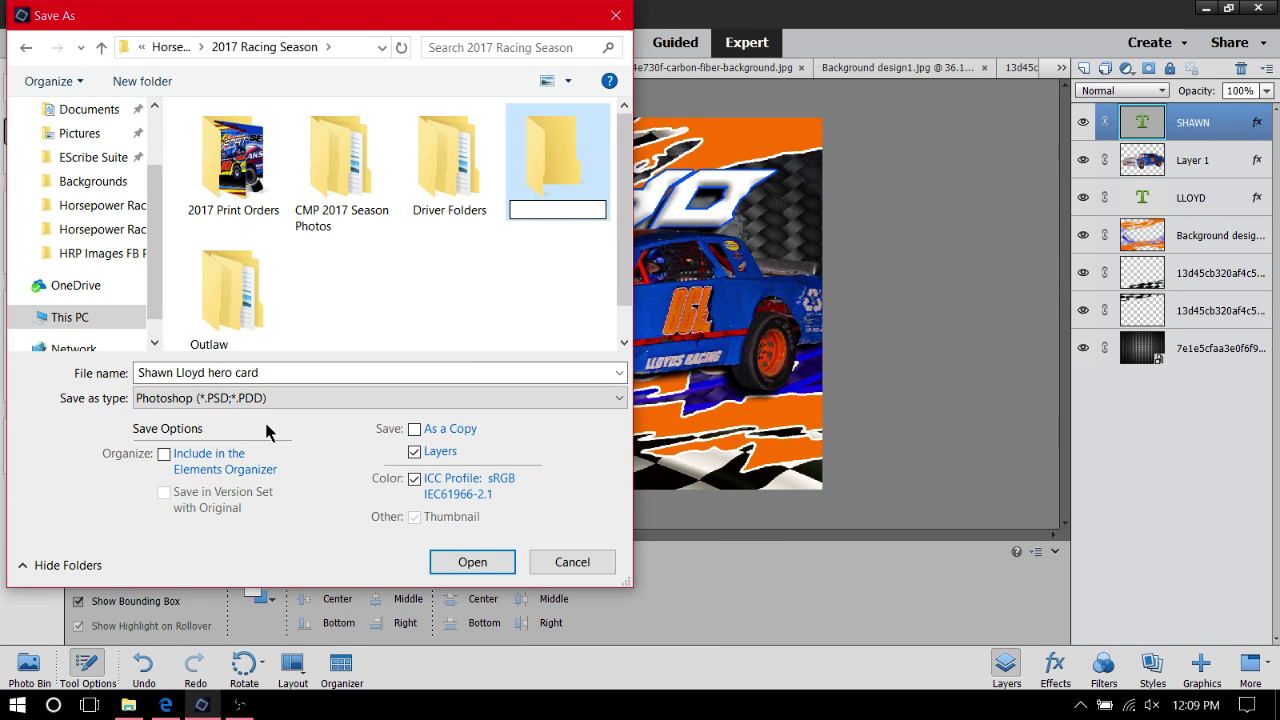
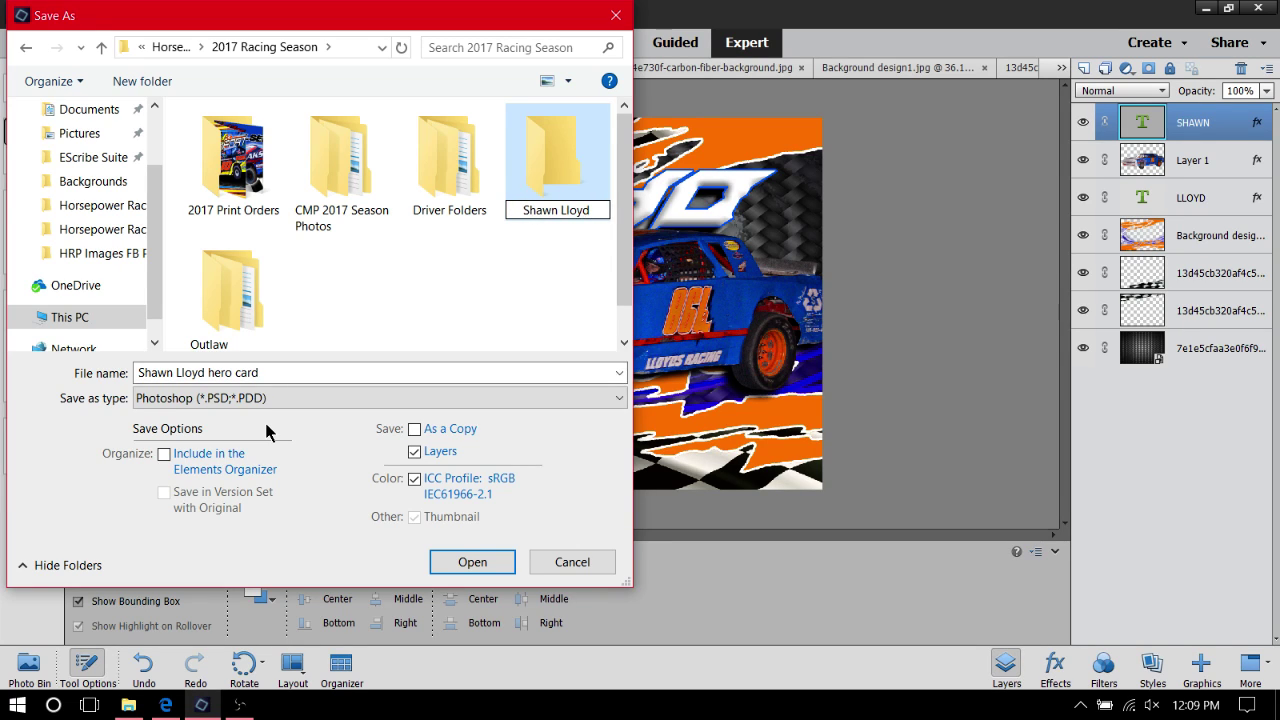
text(Hero Ca)
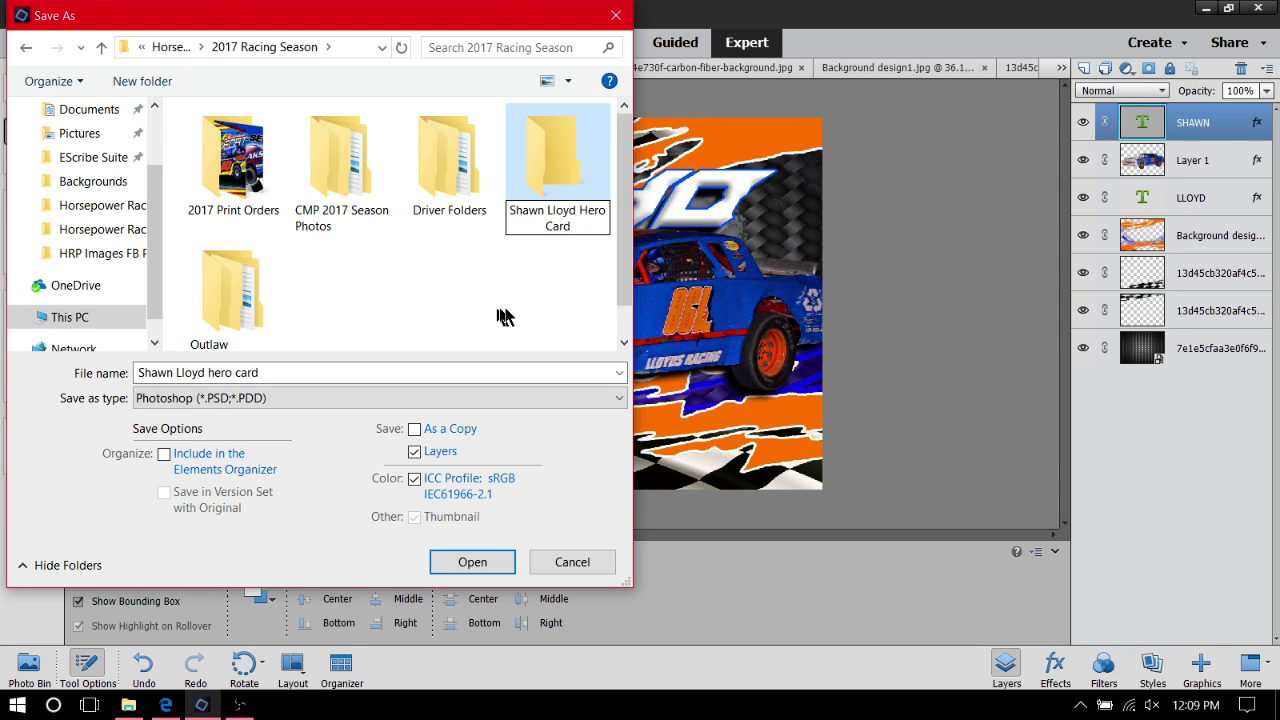
text(rd de)
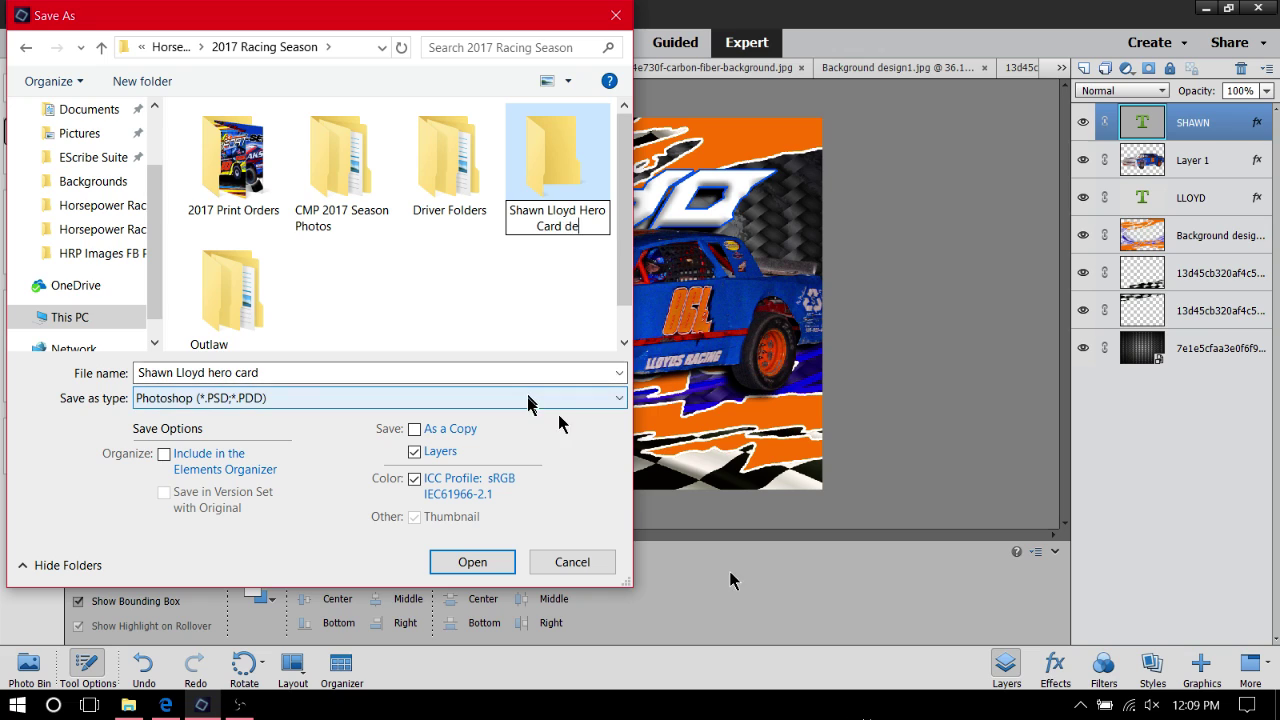
text(sign)
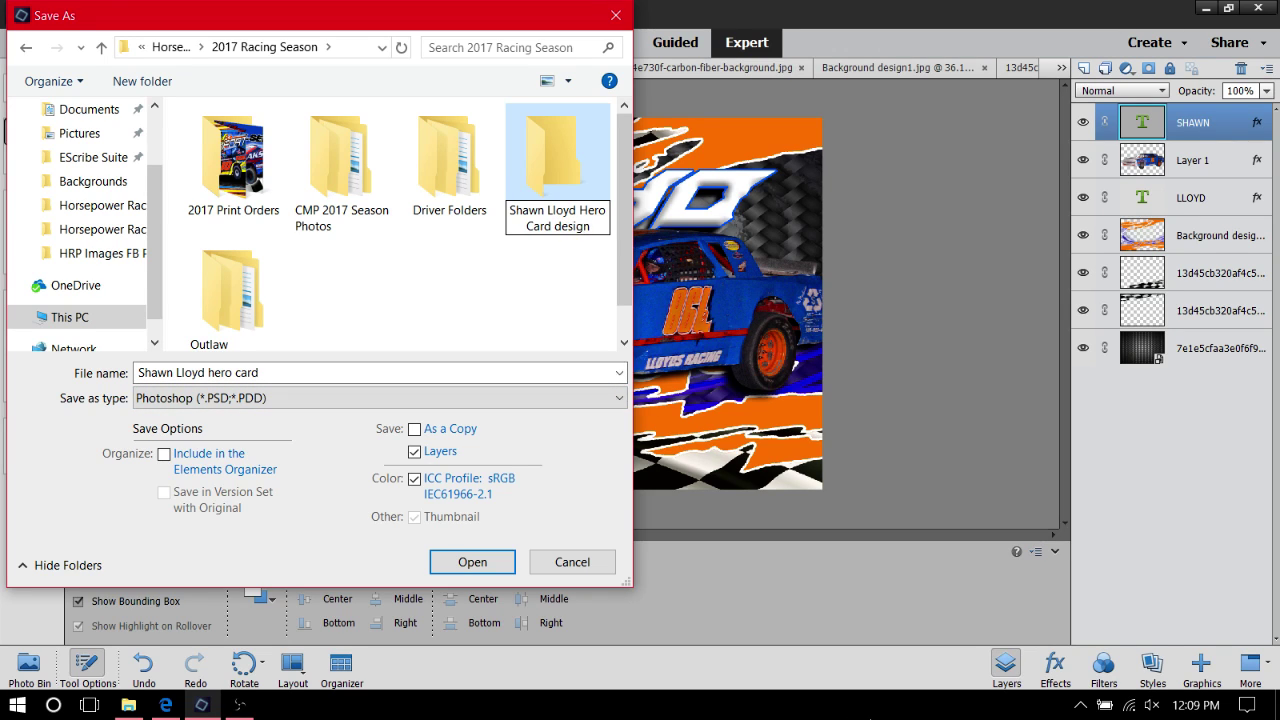
key(Return)
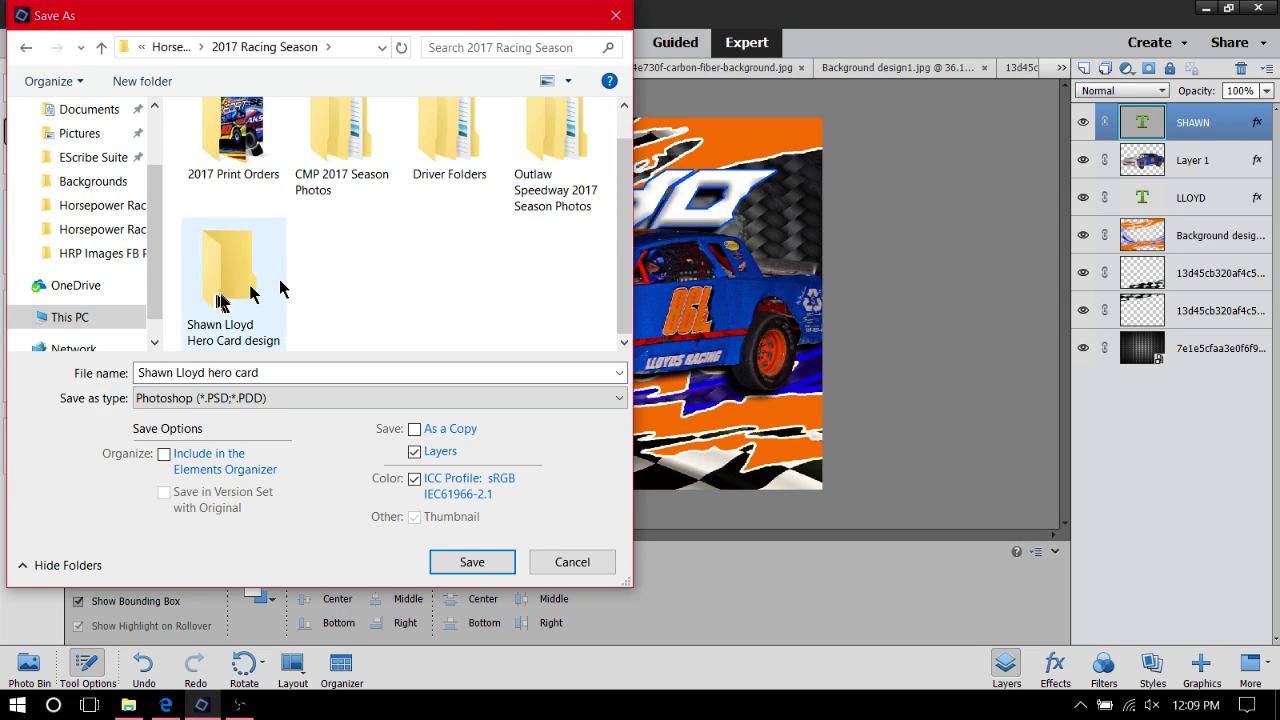
double_click(230, 295)
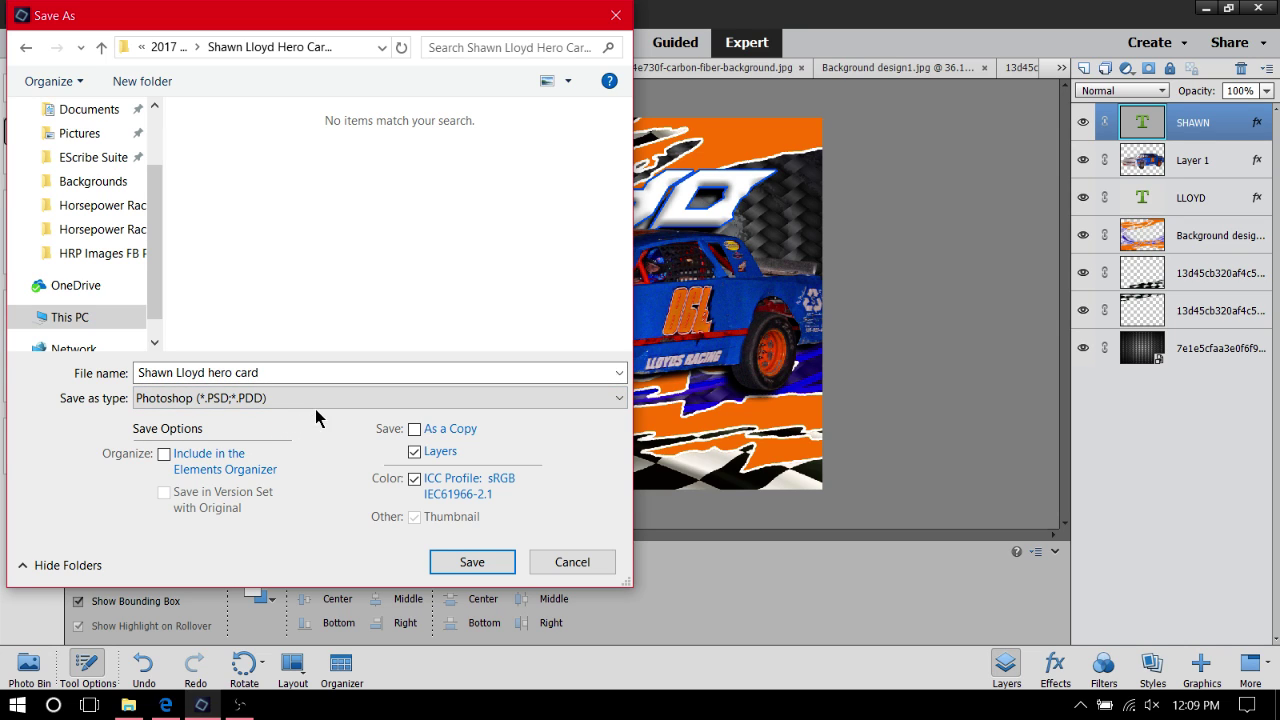
Save a JPEG copy at quality 12, appending '1' to the hero card file name
click(328, 399)
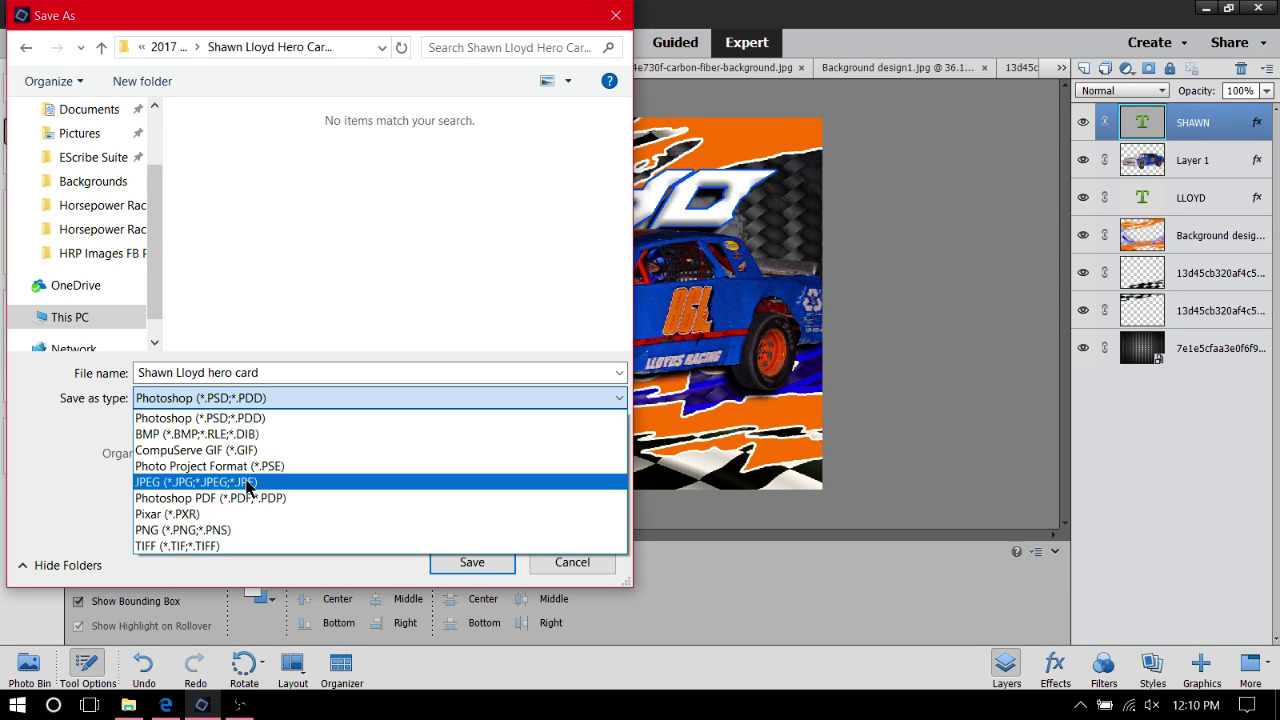
click(248, 483)
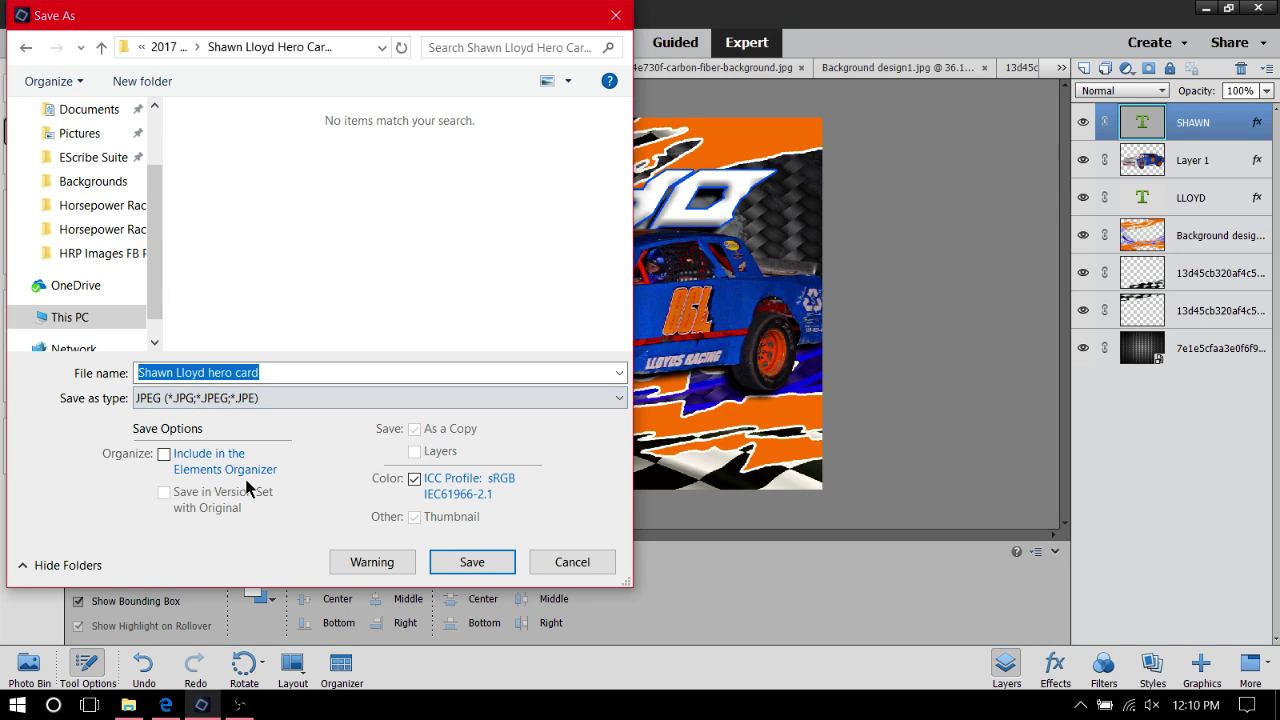
click(314, 377)
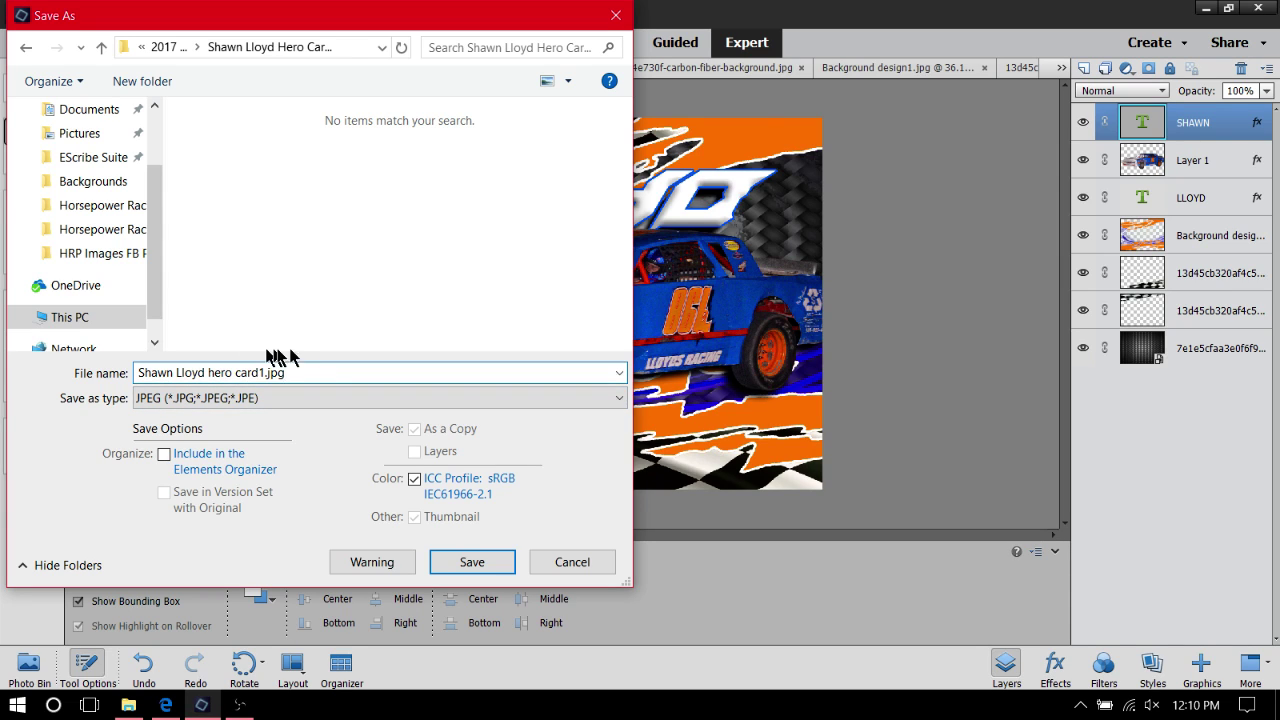
text(1)
click(488, 566)
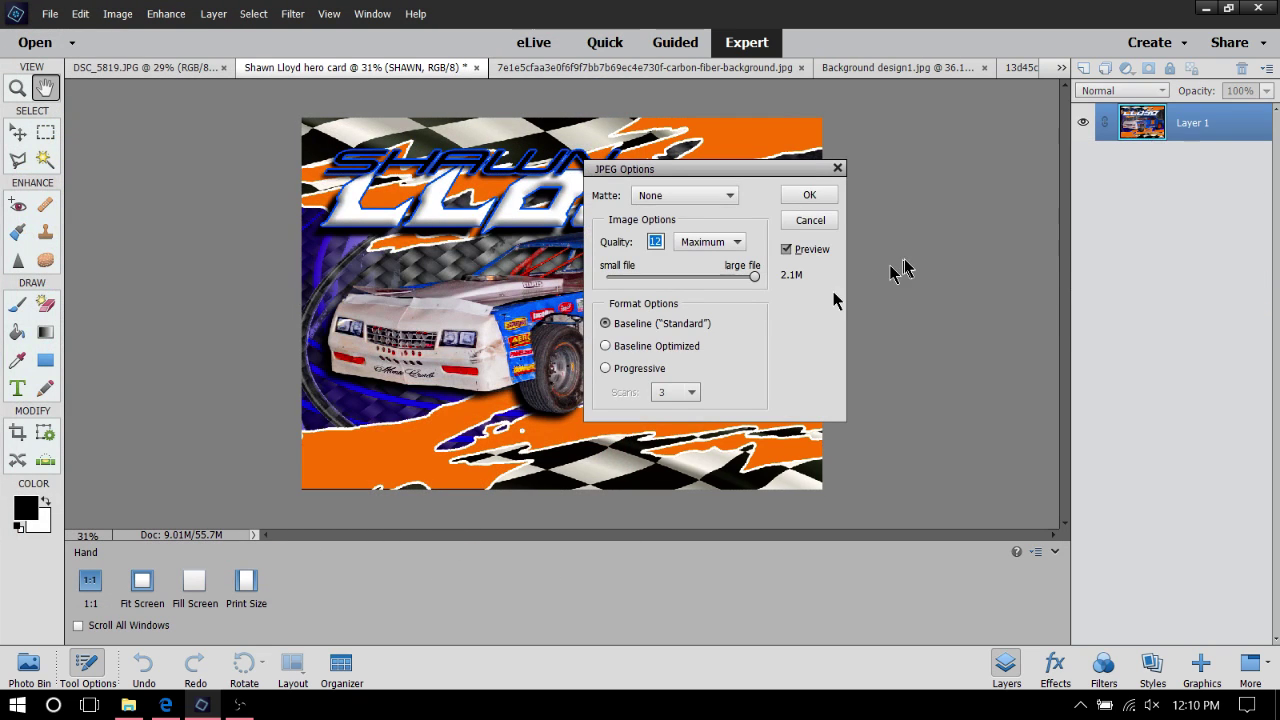
click(822, 198)
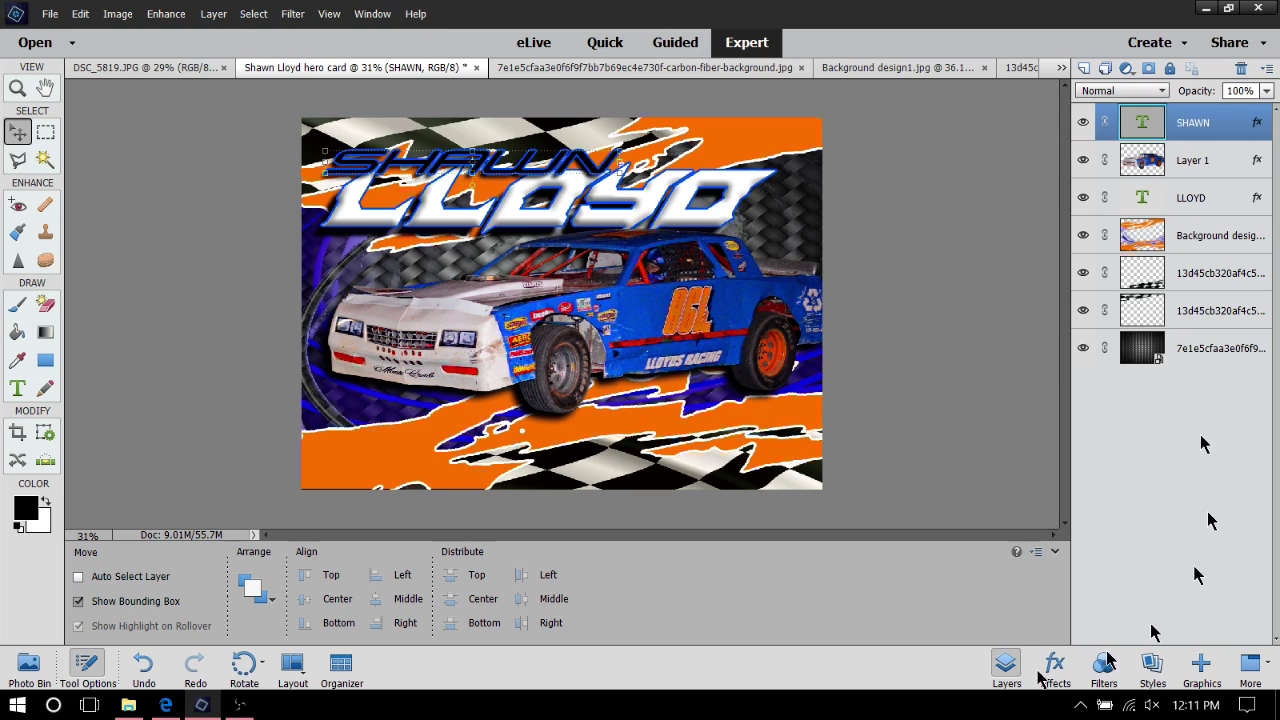
Create a blank transparent 7 x 5 in, 300 ppi document named 'Shawn text'
click(47, 14)
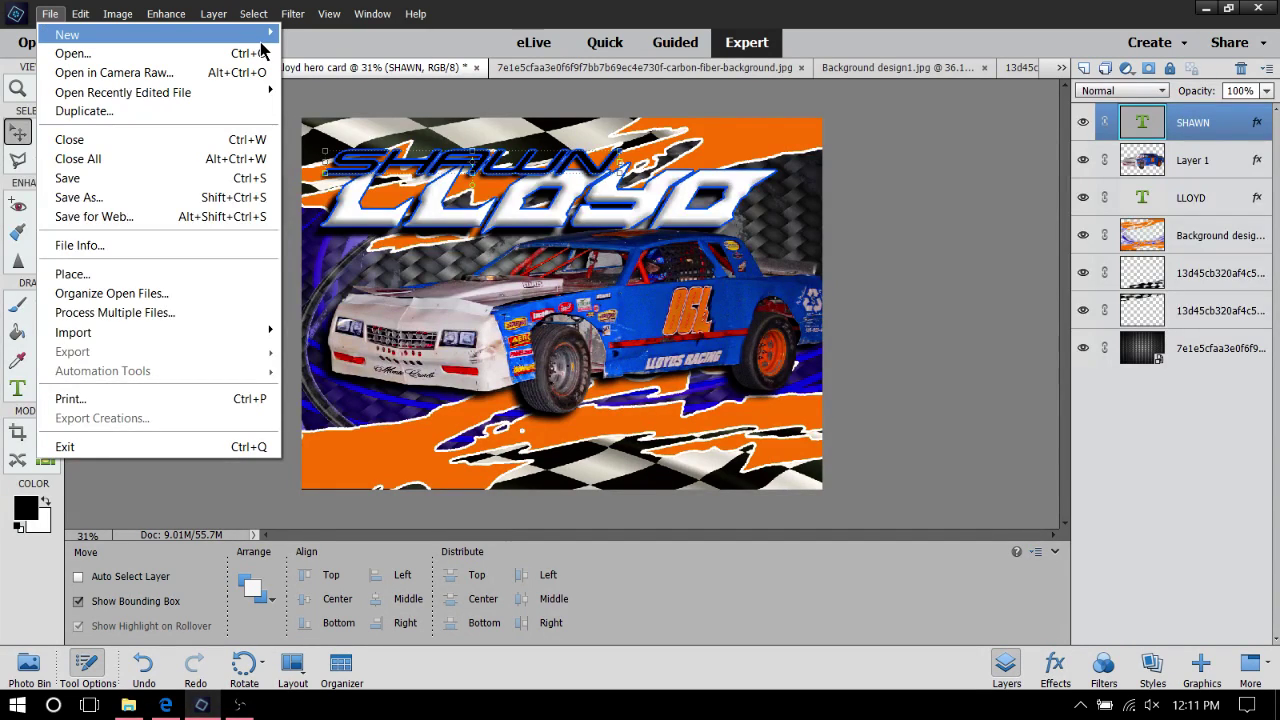
mouse_move(249, 36)
click(315, 34)
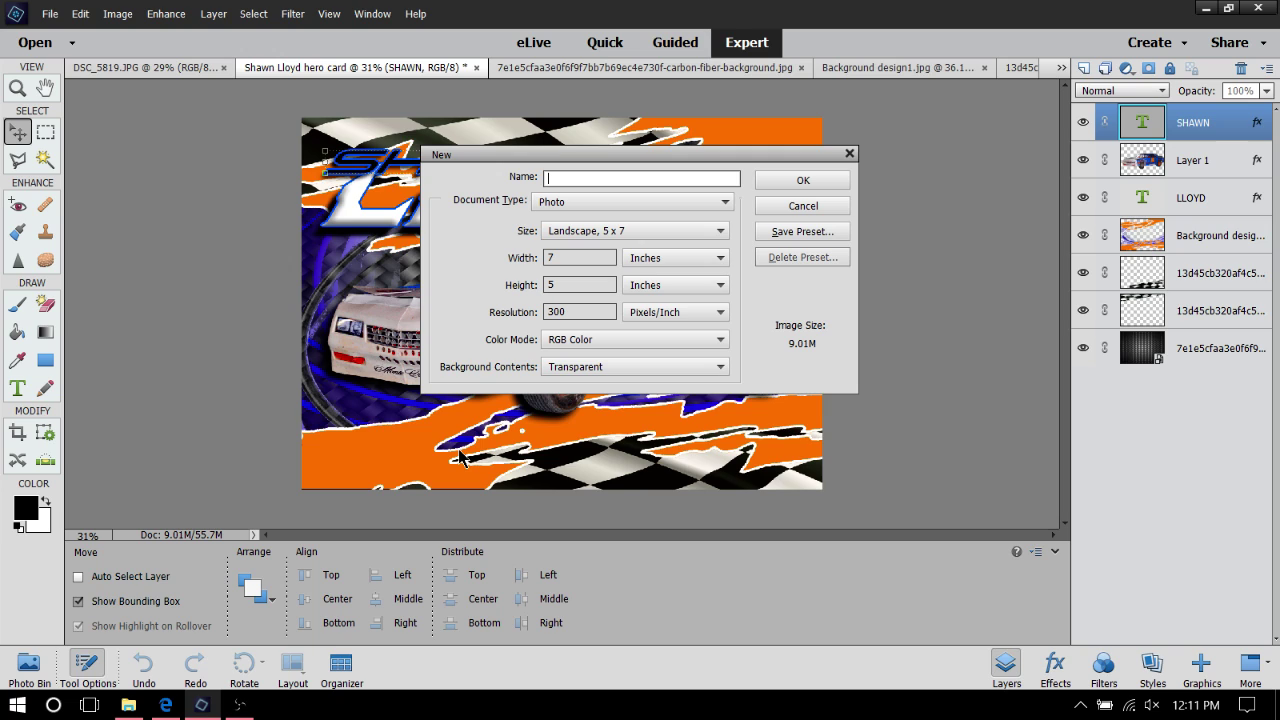
text(Shawn text)
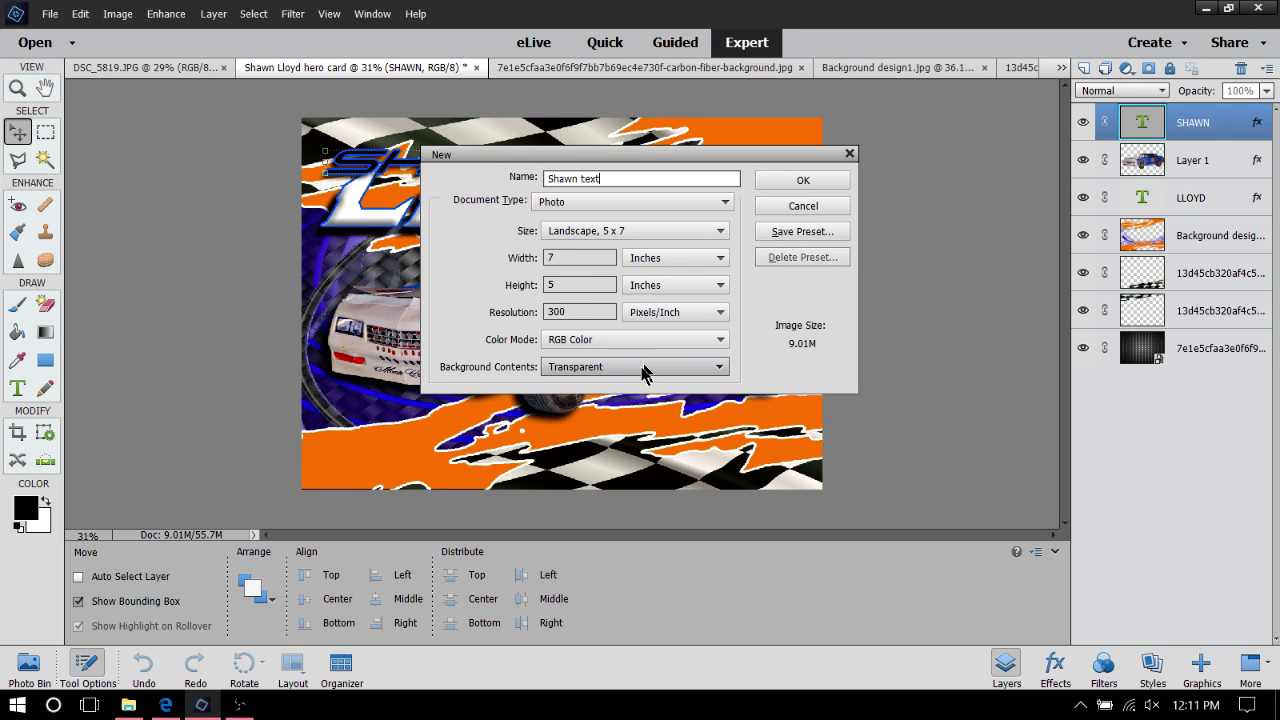
click(803, 180)
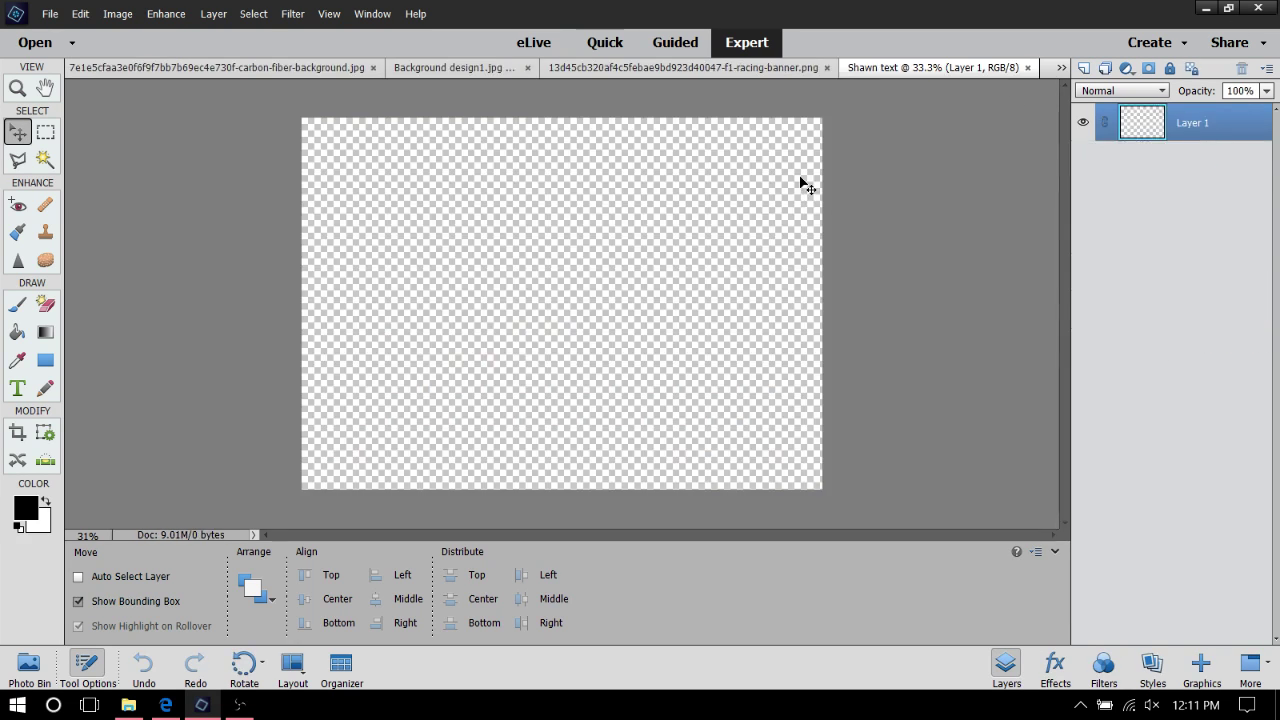
Drag the SHAWN text from the hero card into the Shawn text document and centre it
click(28, 668)
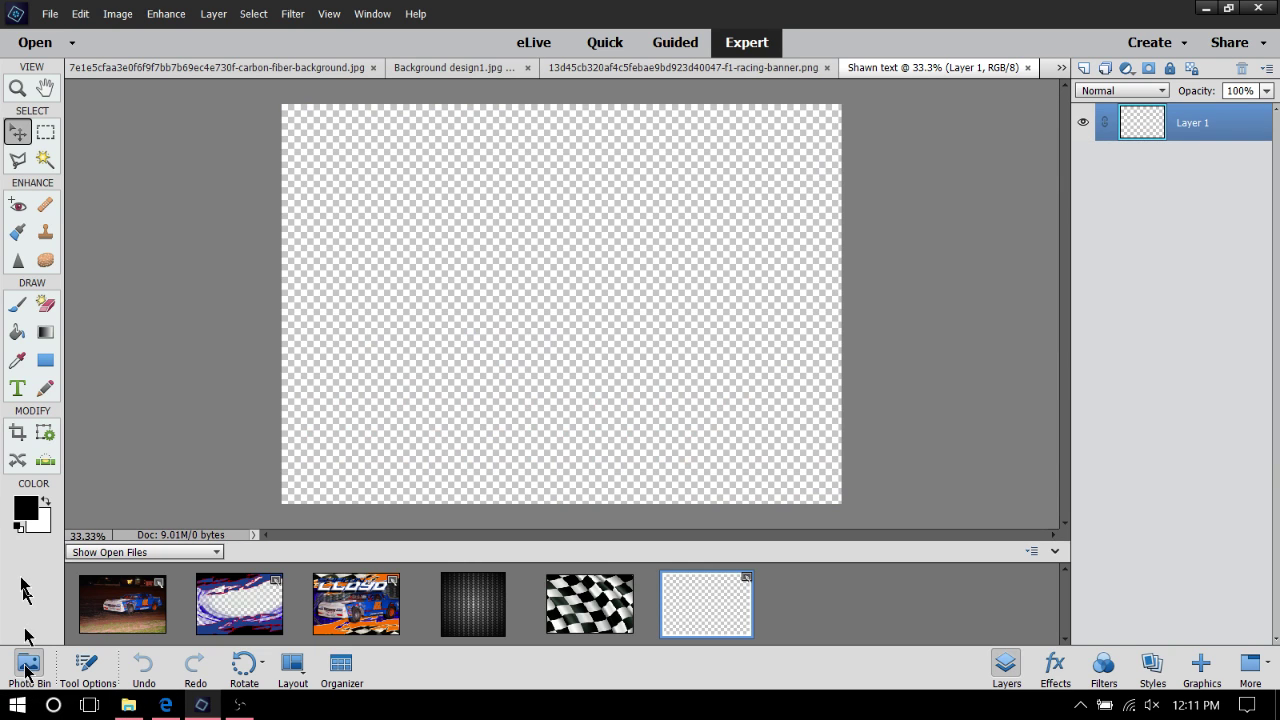
click(330, 598)
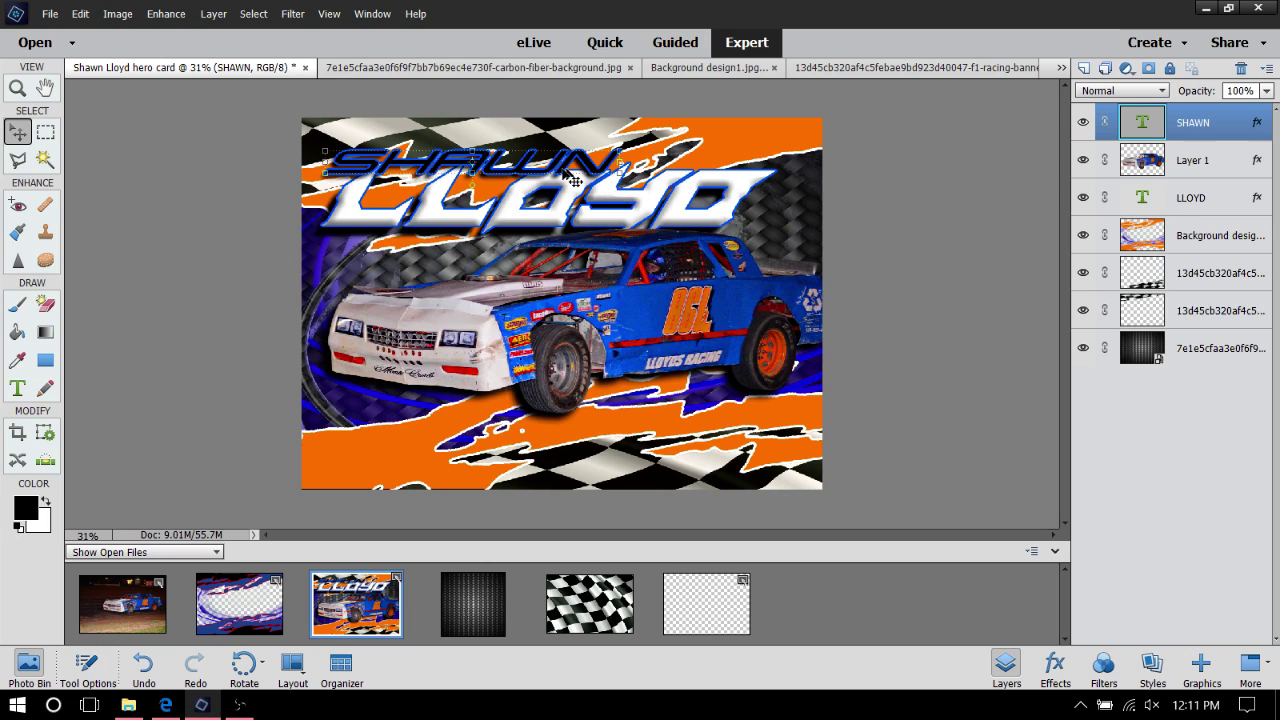
drag(557, 175, 711, 617)
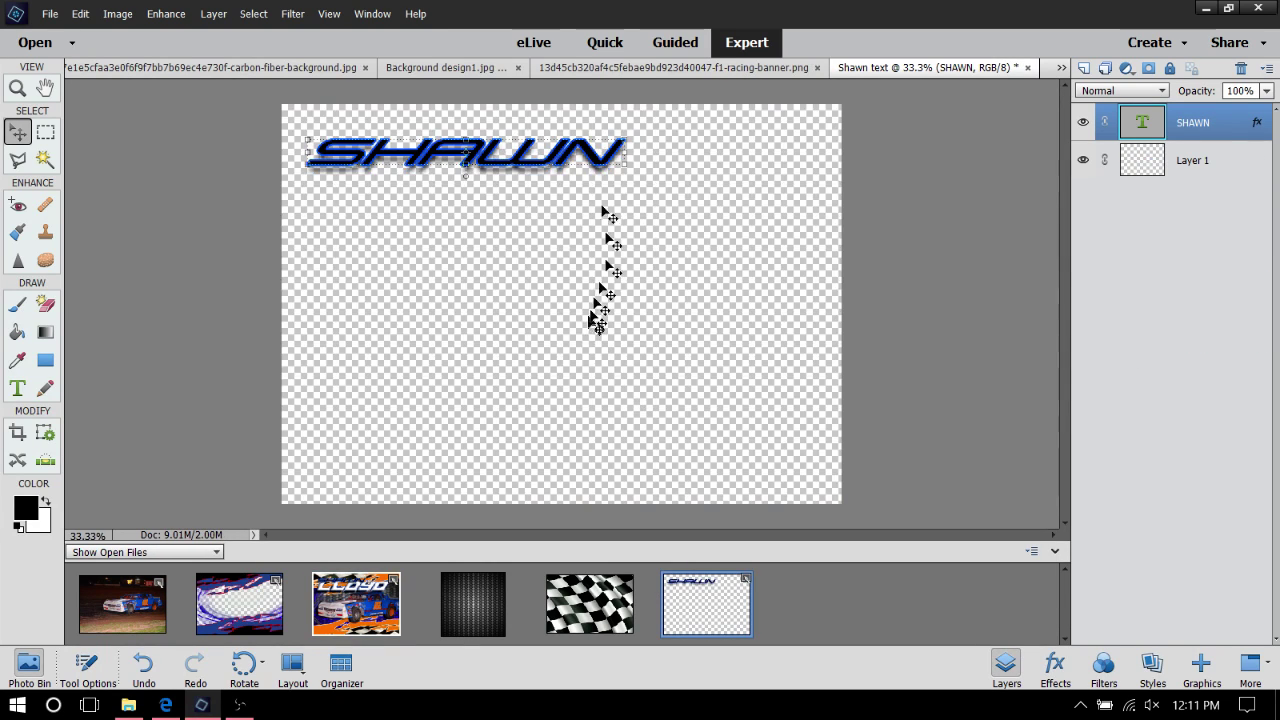
drag(620, 148, 617, 236)
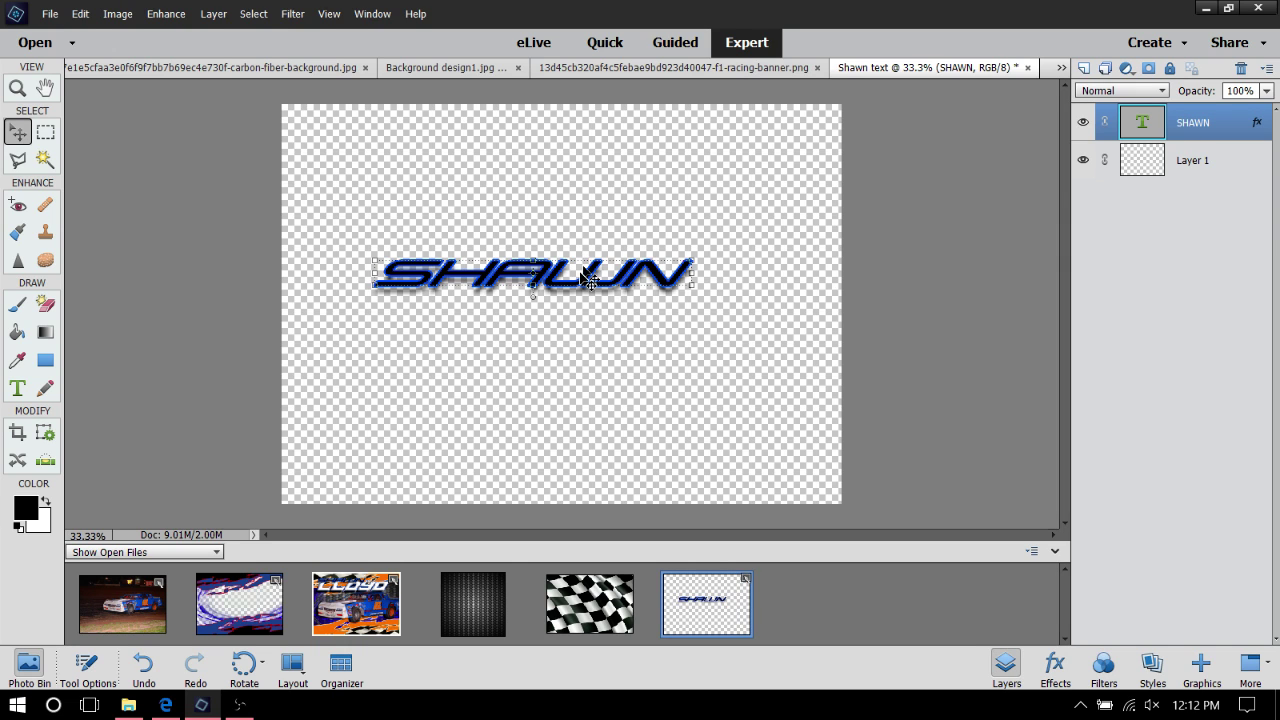
Turn off the SHAWN text's drop shadow, keeping only its blue 7 px stroke
right_click(584, 277)
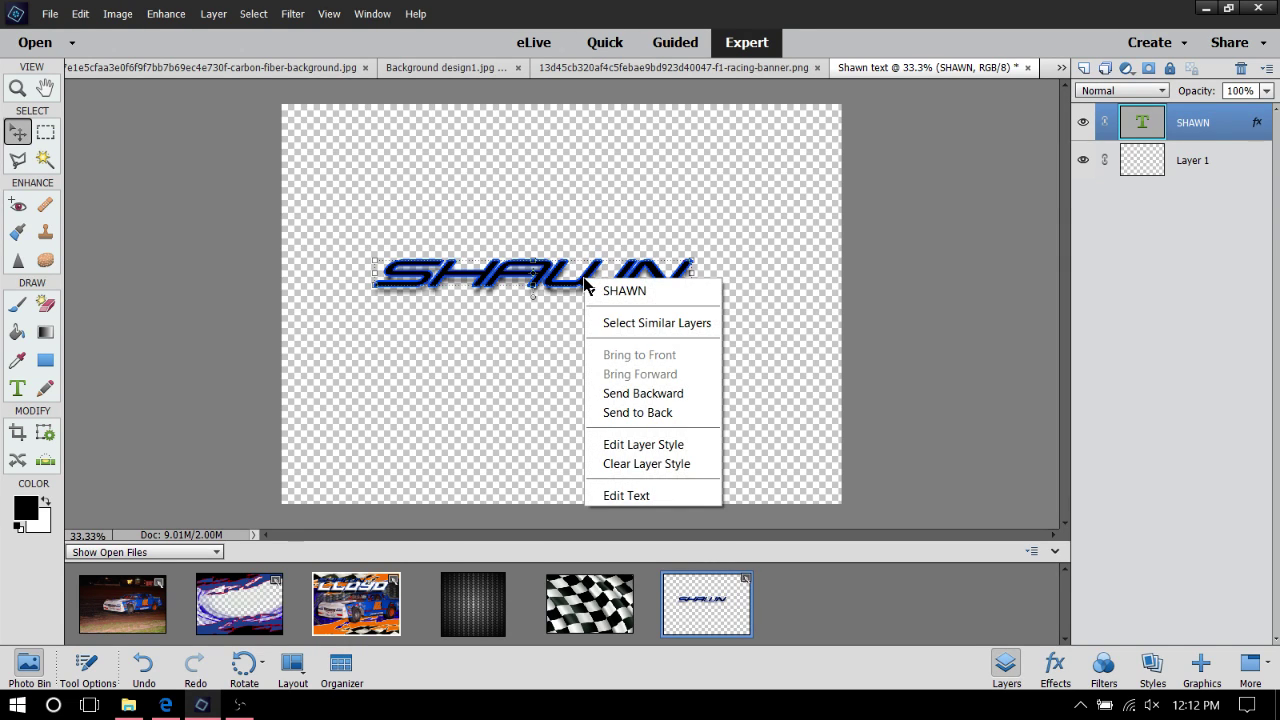
click(686, 447)
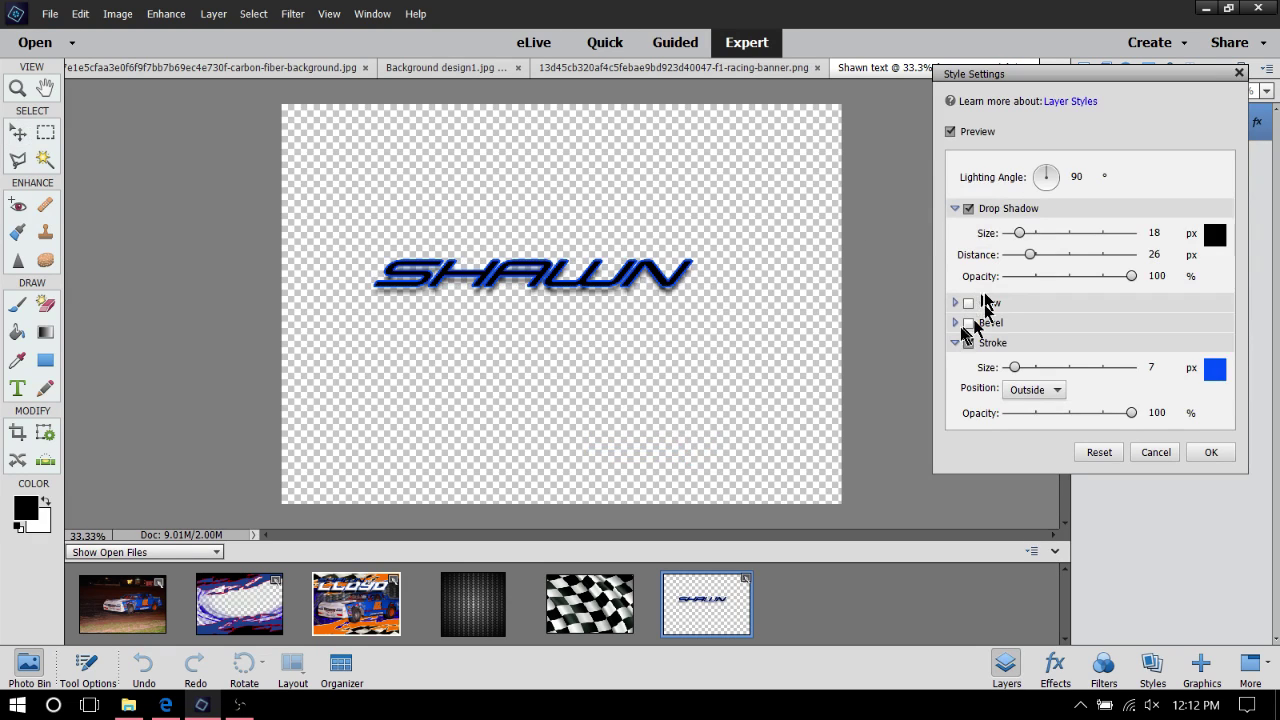
click(968, 209)
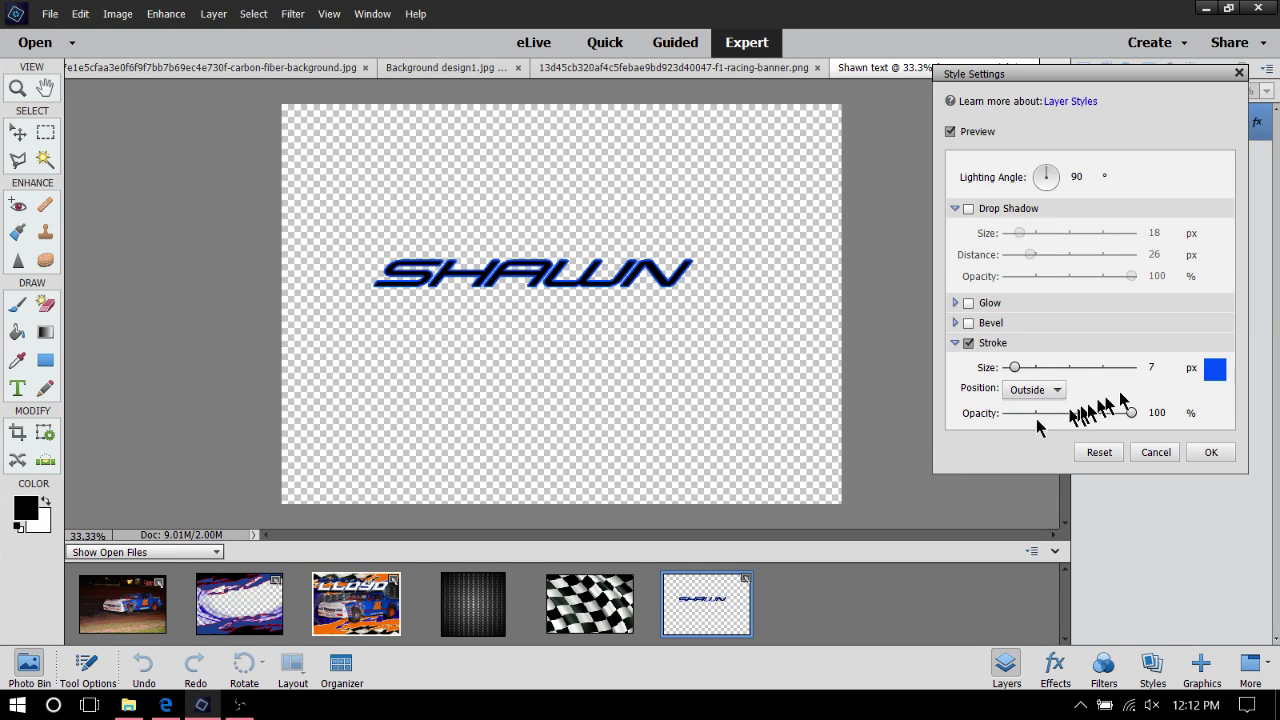
click(1211, 452)
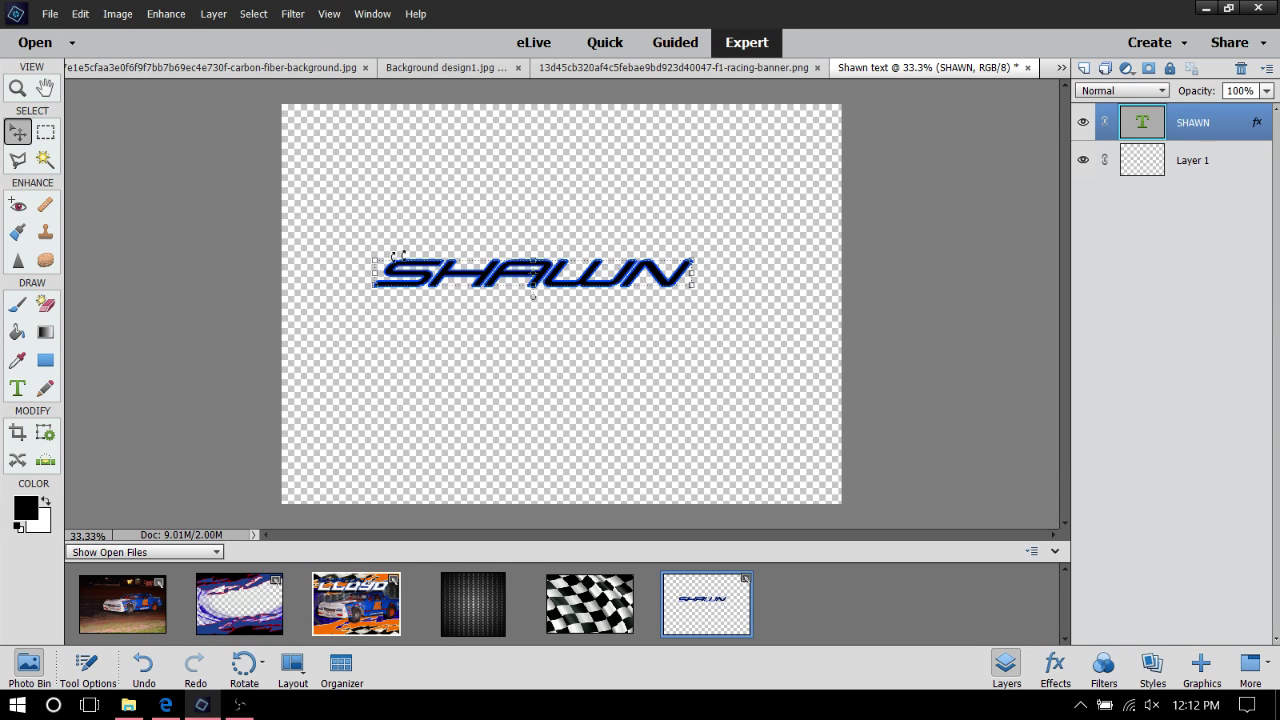
Nudge and enlarge the SHAWN text, then undo an accidental rotation
drag(440, 262, 415, 258)
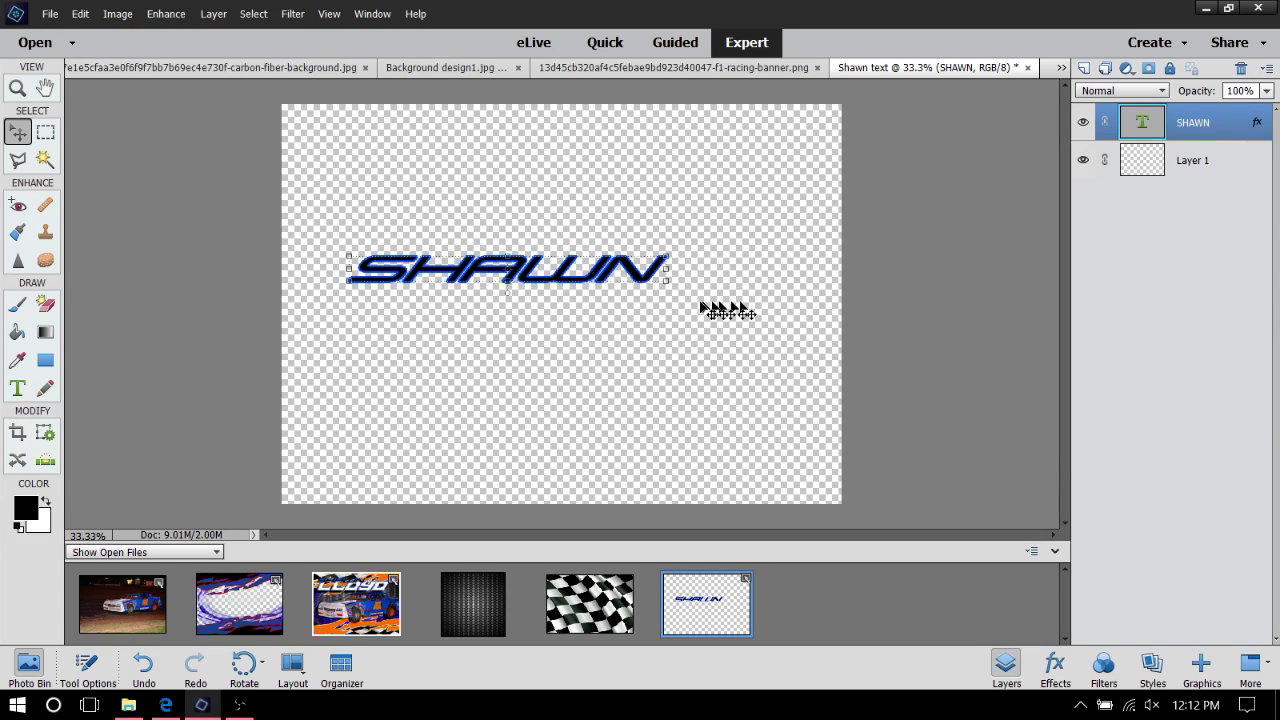
mouse_move(667, 282)
mouse_down()
mouse_move(712, 285)
mouse_move(650, 286)
mouse_move(678, 283)
mouse_move(651, 267)
mouse_up()
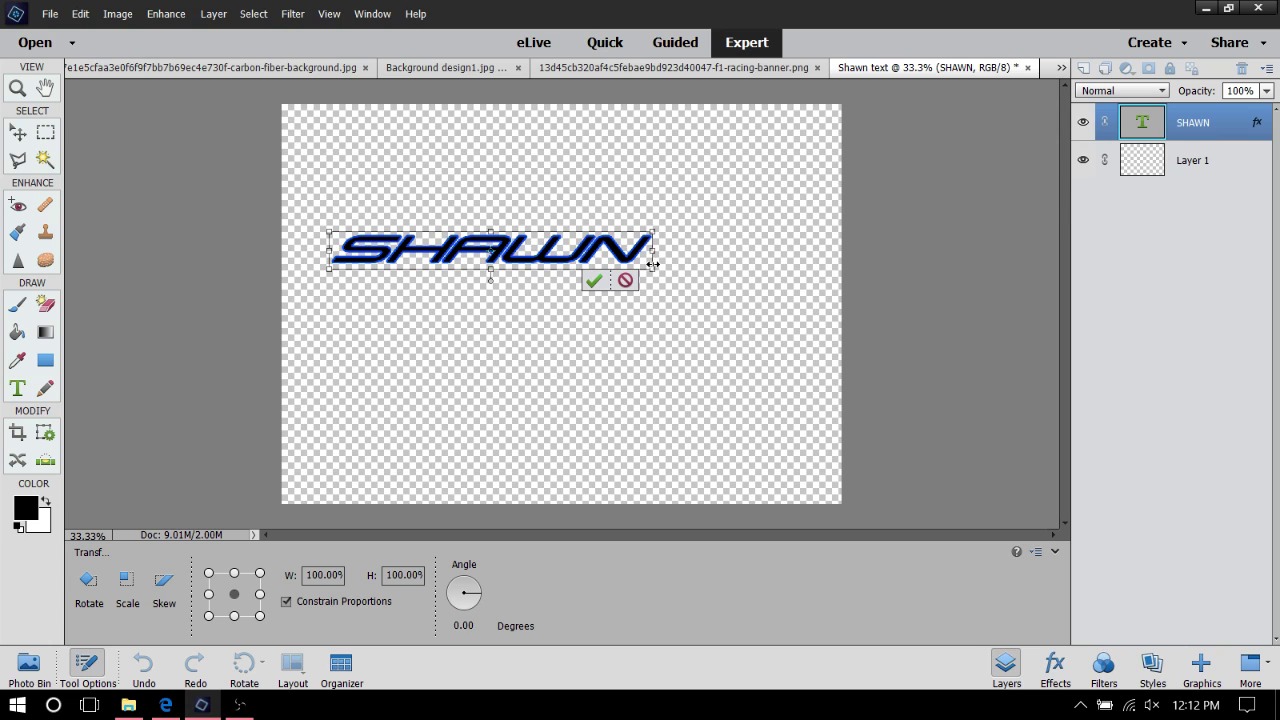
drag(652, 270, 830, 360)
drag(746, 266, 715, 289)
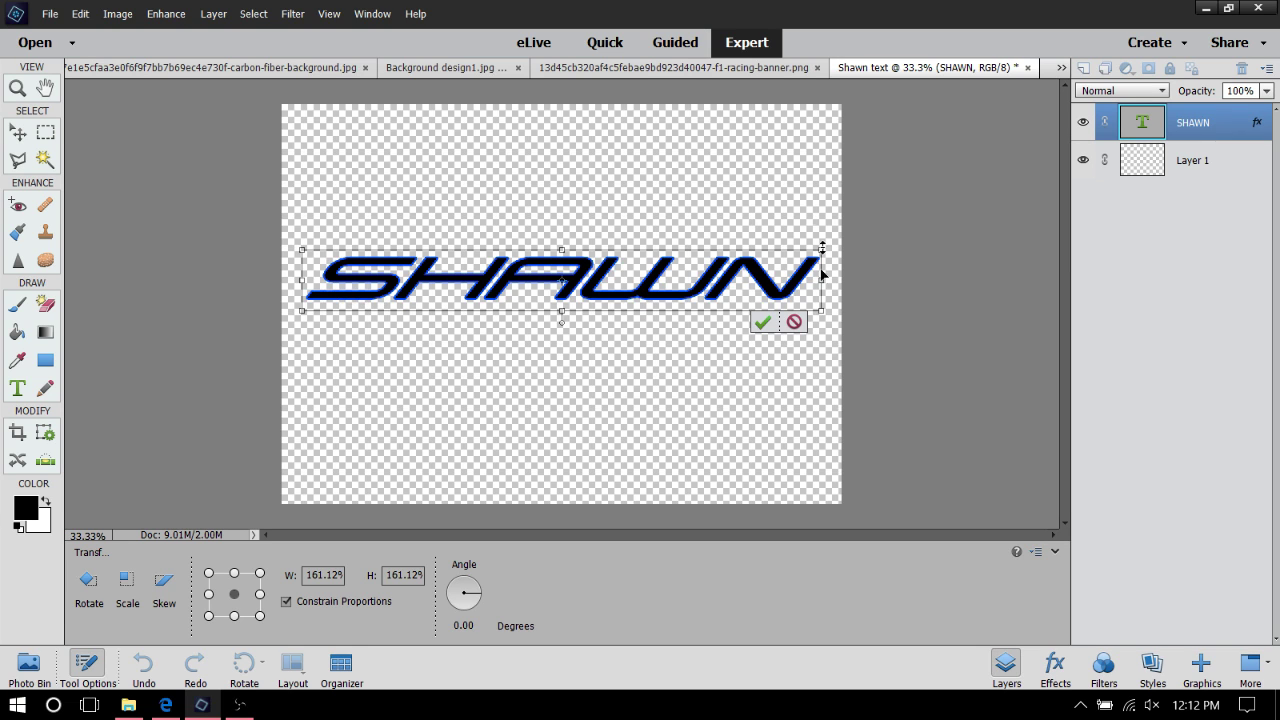
drag(822, 272, 161, 296)
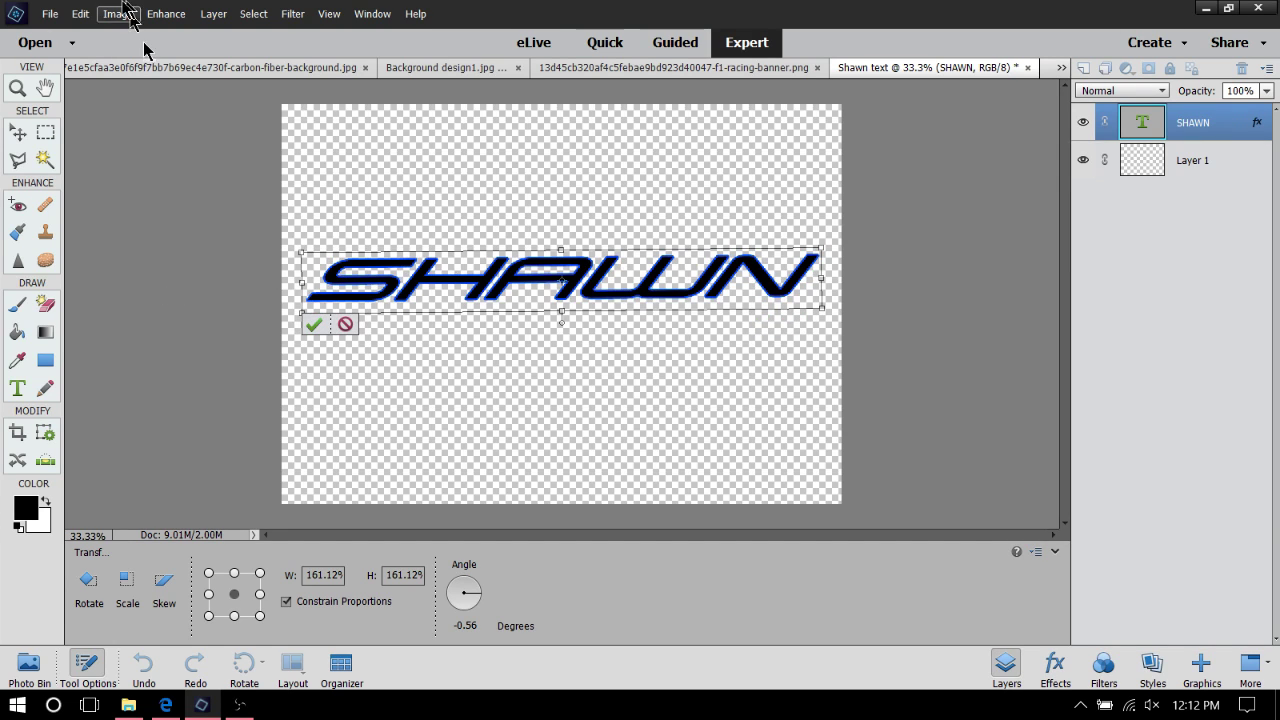
click(315, 324)
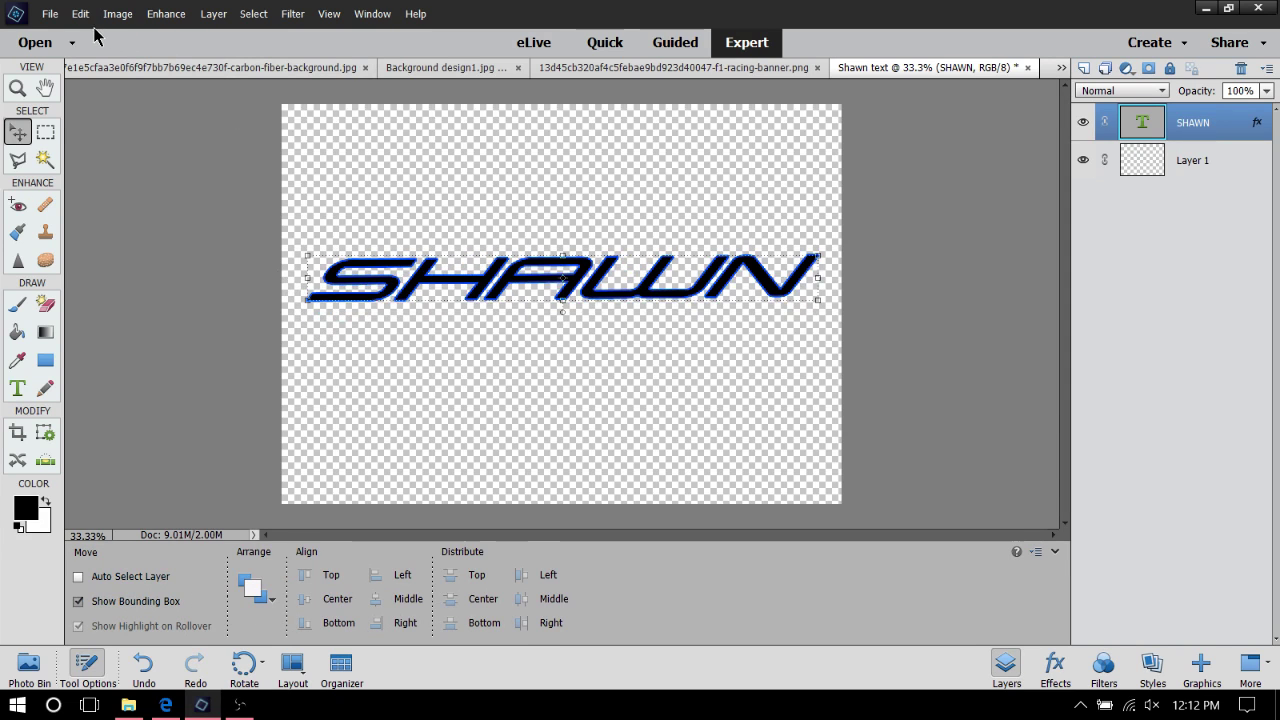
click(80, 14)
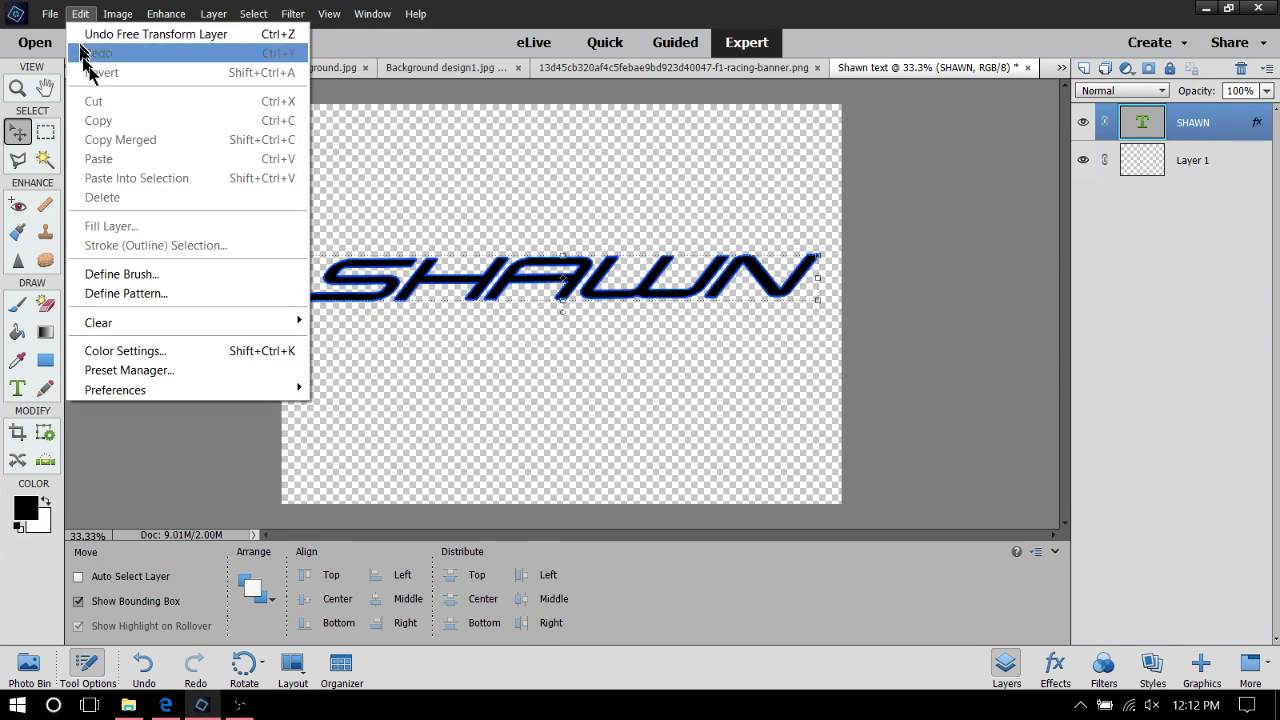
click(104, 38)
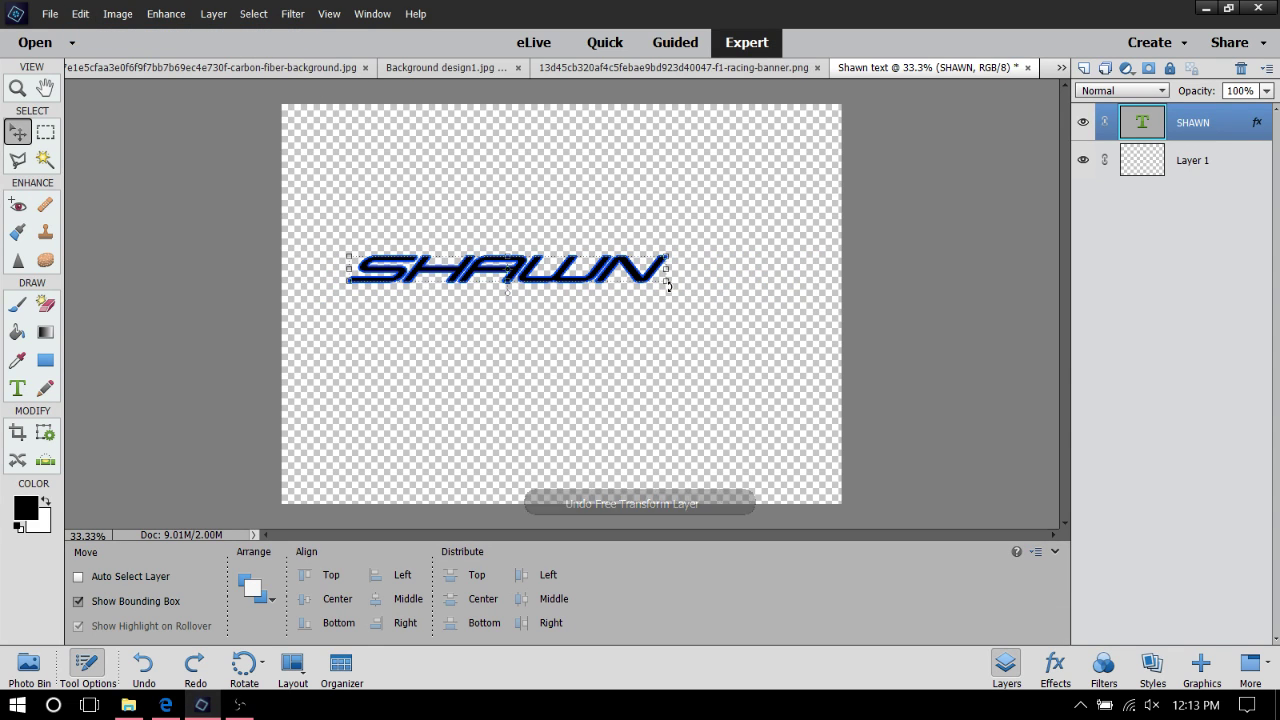
Rescale the SHAWN text to 158.47% across the canvas middle and commit
drag(666, 282, 800, 373)
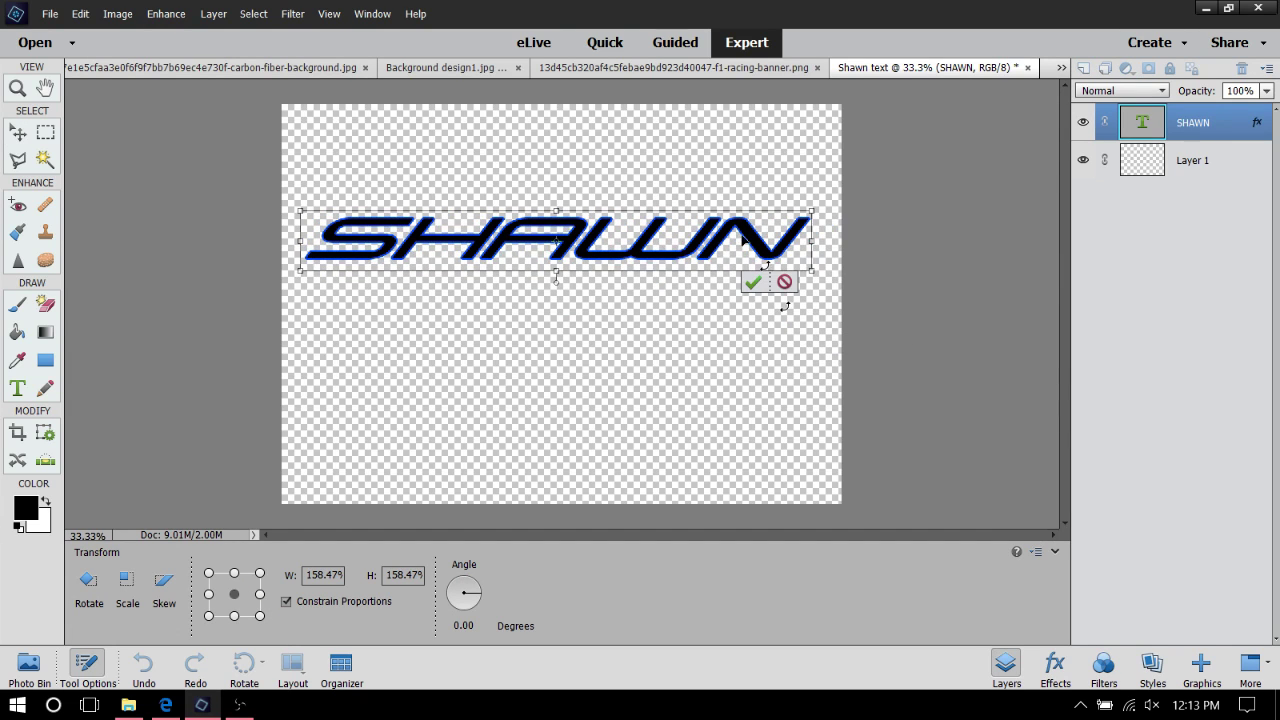
drag(734, 242, 708, 248)
drag(708, 306, 708, 314)
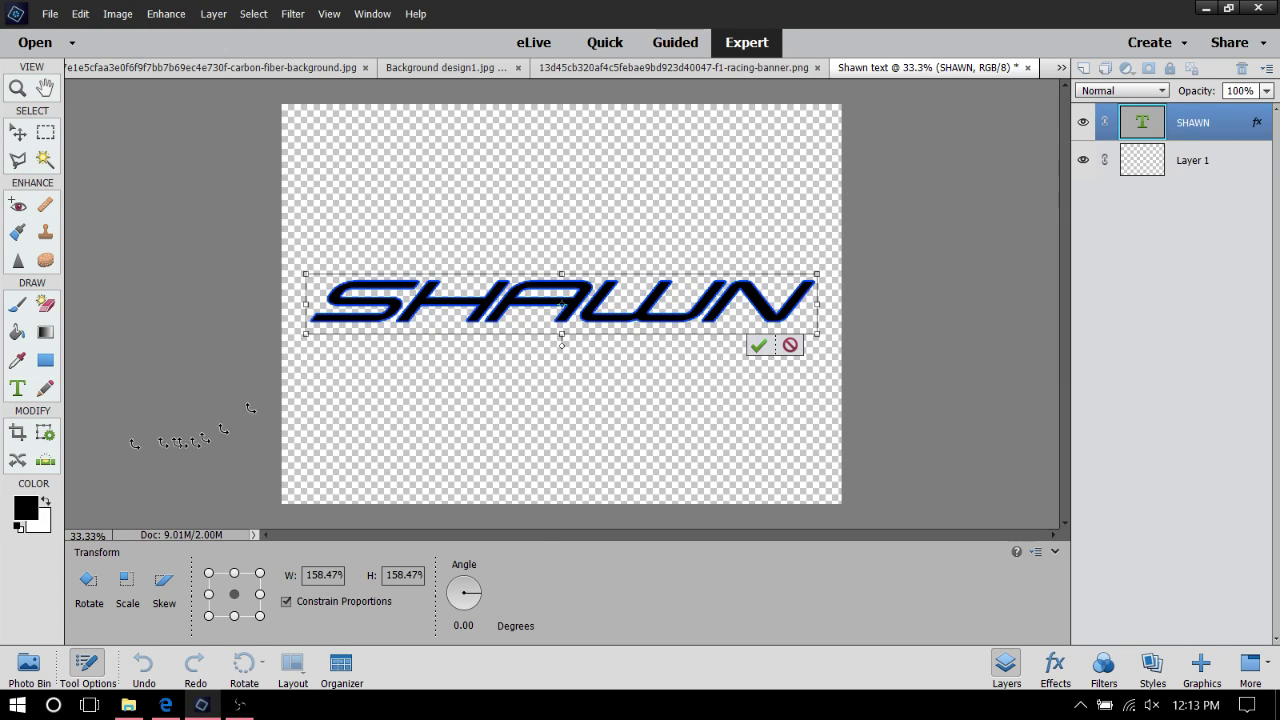
click(760, 342)
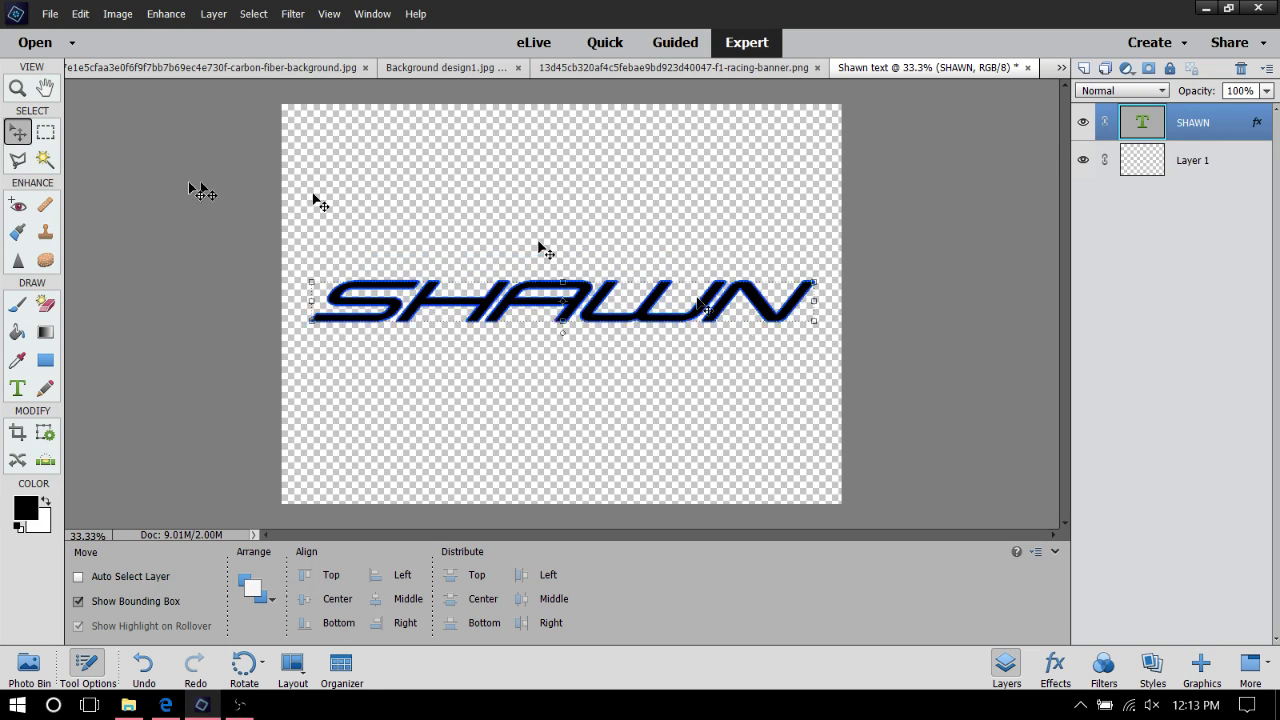
click(49, 13)
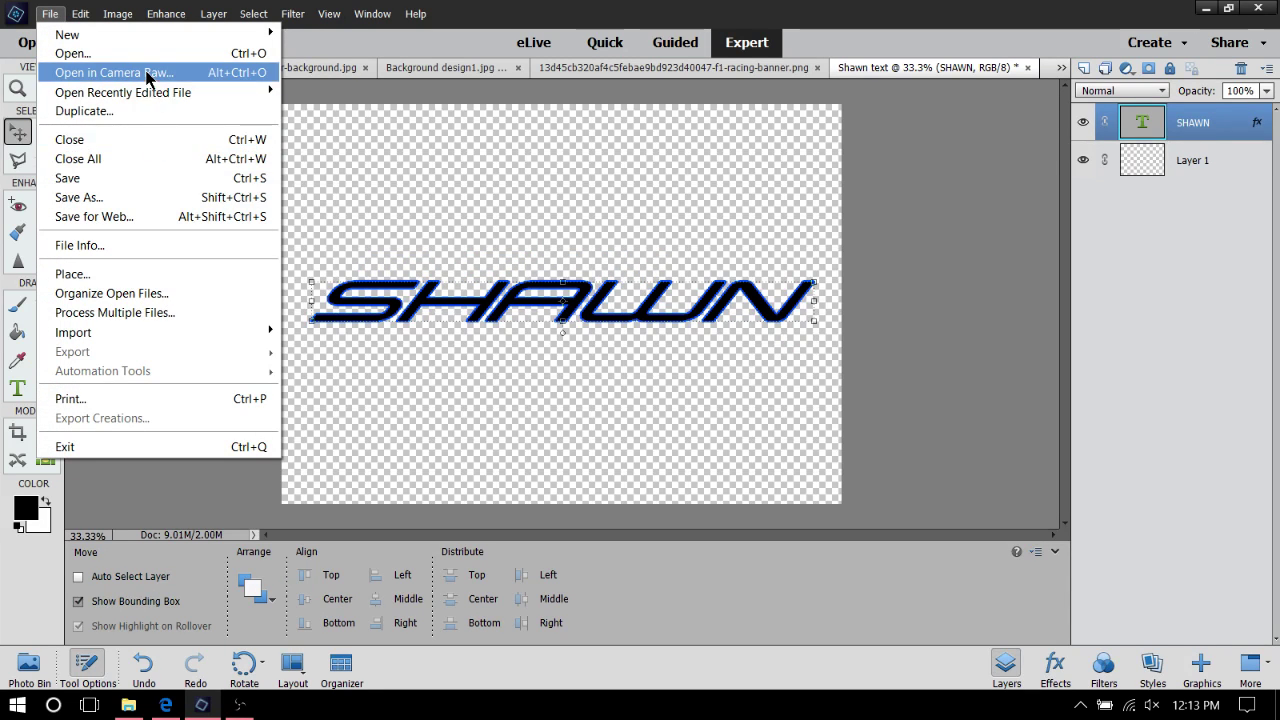
Save the document as the transparent PNG 'Shawn text.png' with default PNG options
click(110, 197)
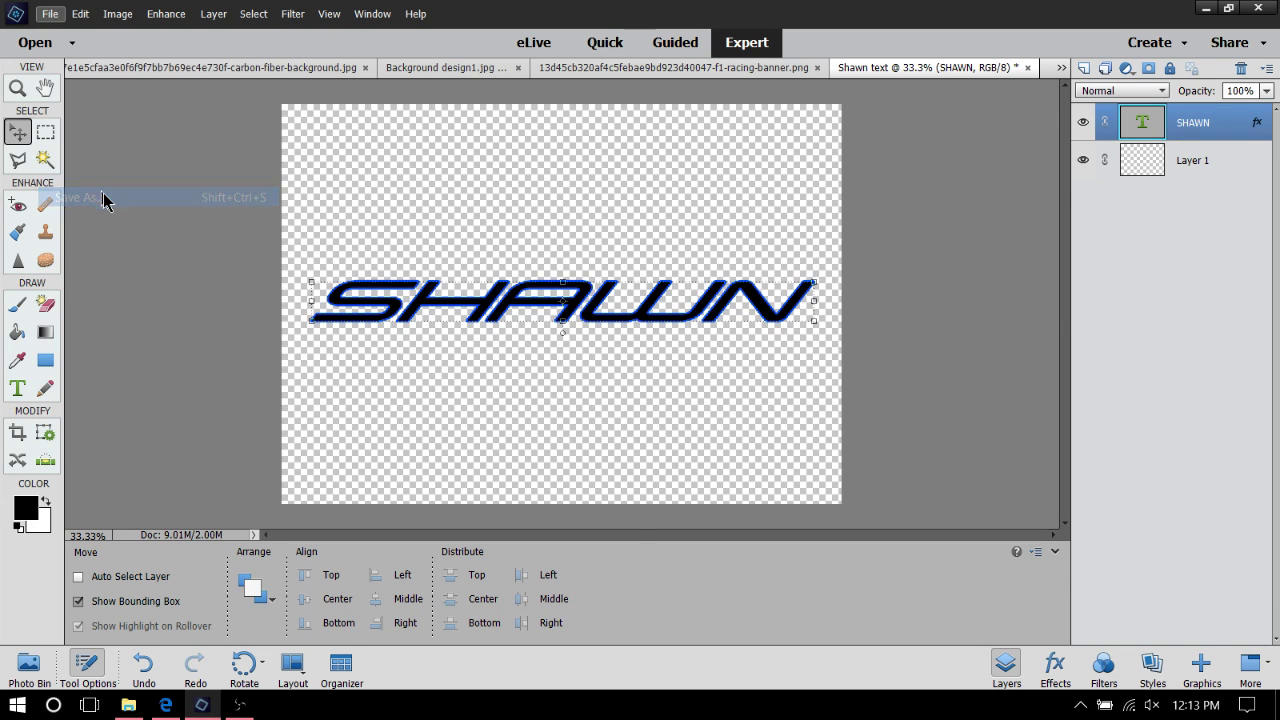
click(298, 399)
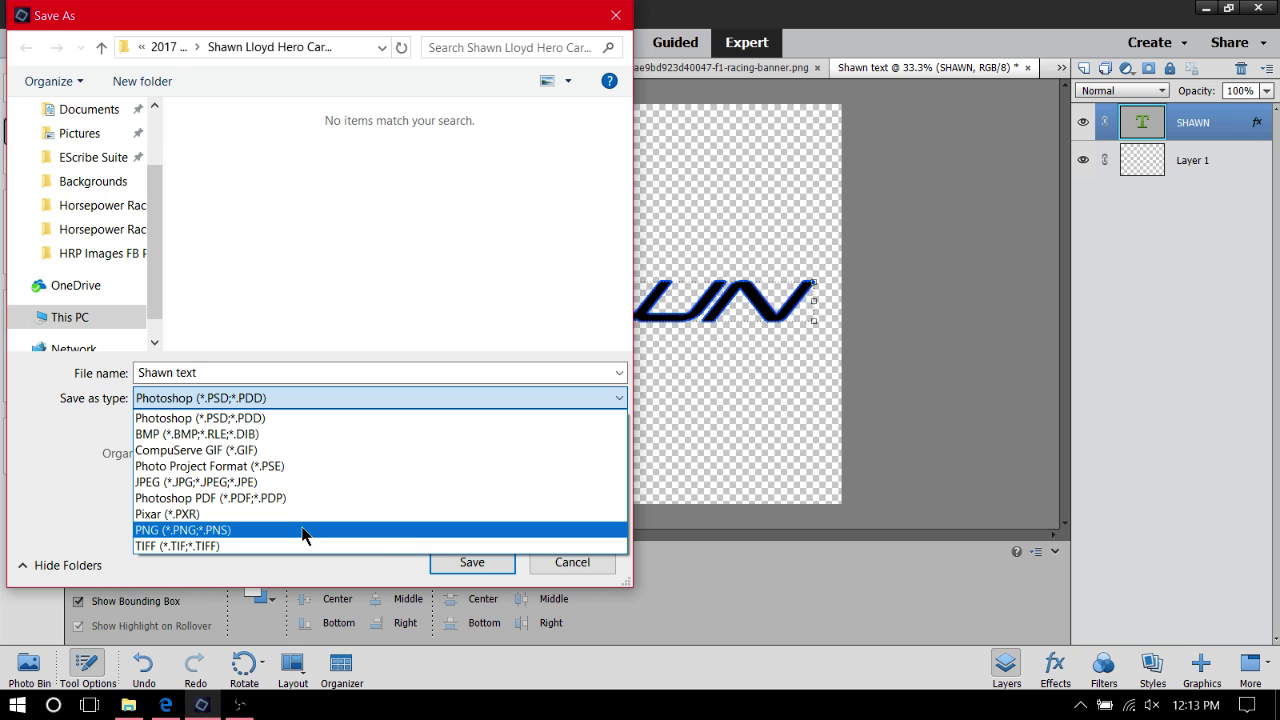
click(302, 530)
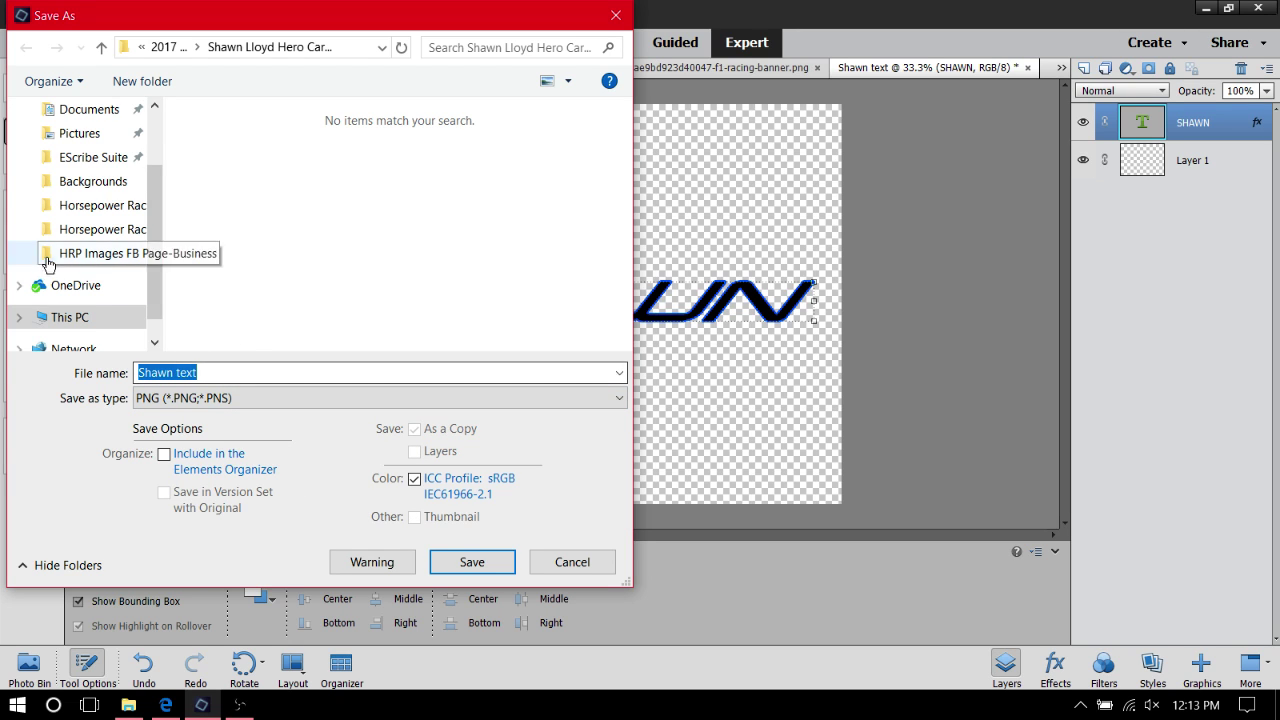
click(194, 398)
click(220, 482)
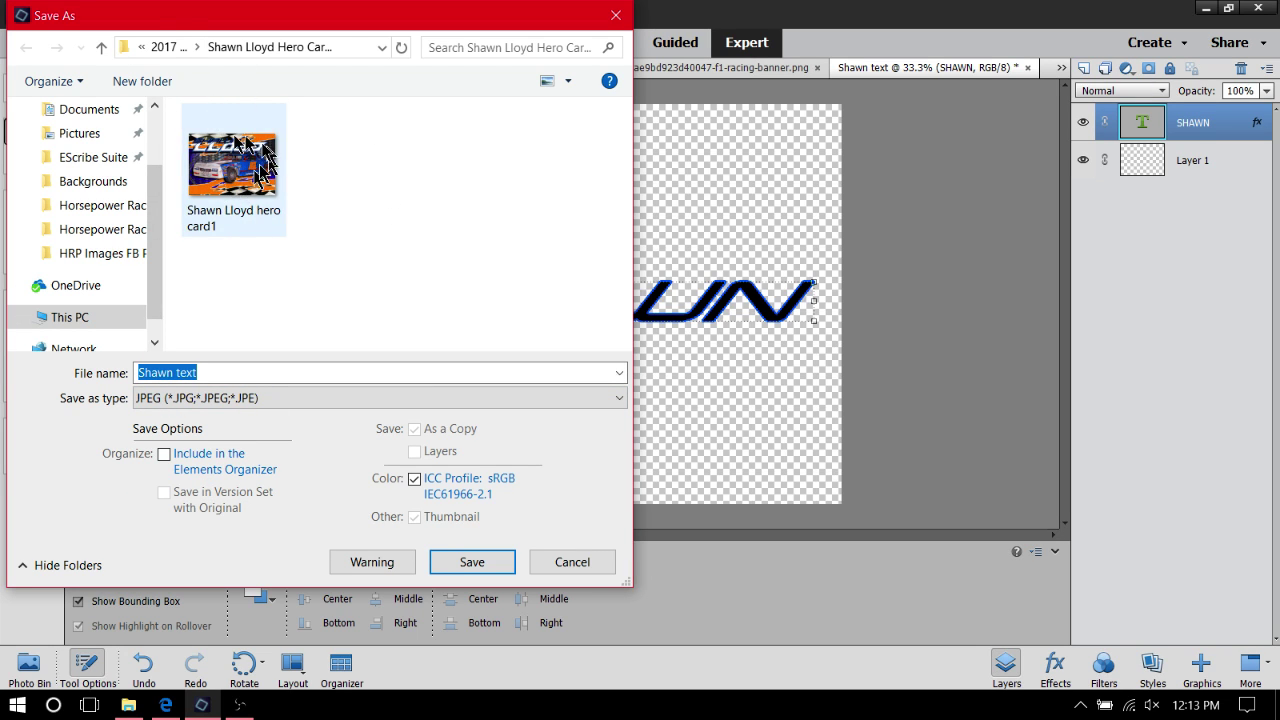
click(298, 398)
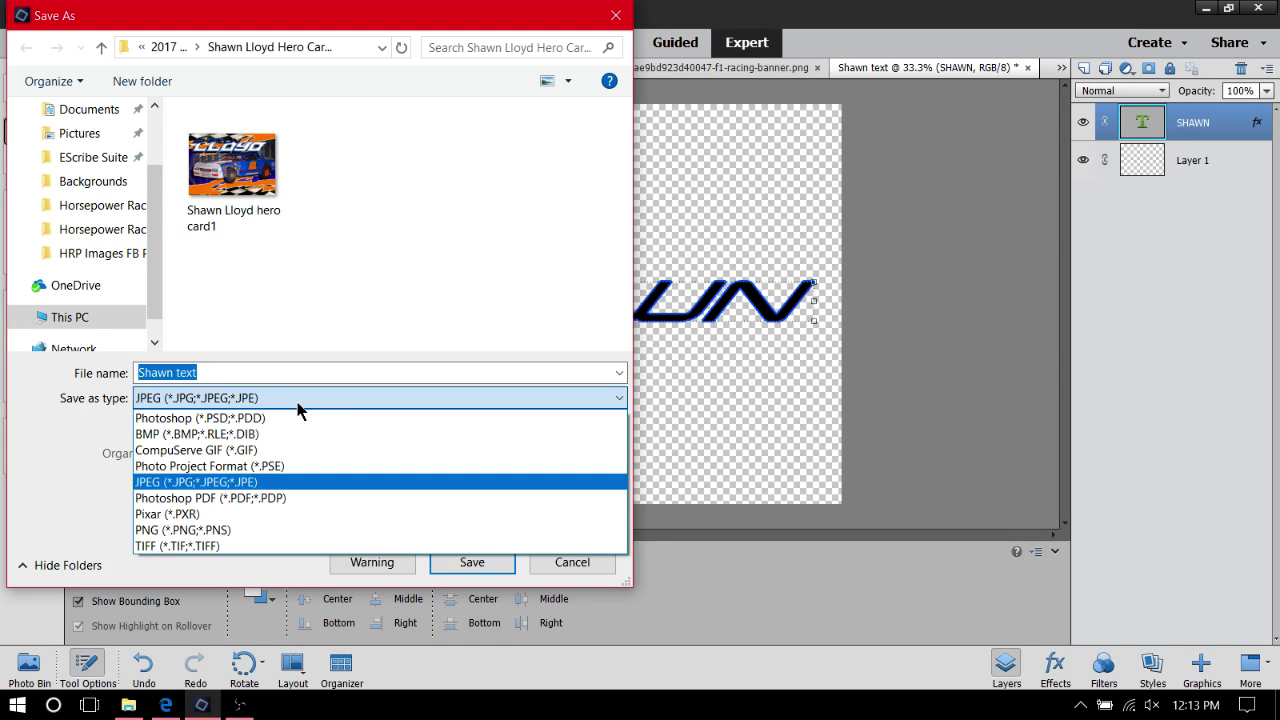
click(257, 530)
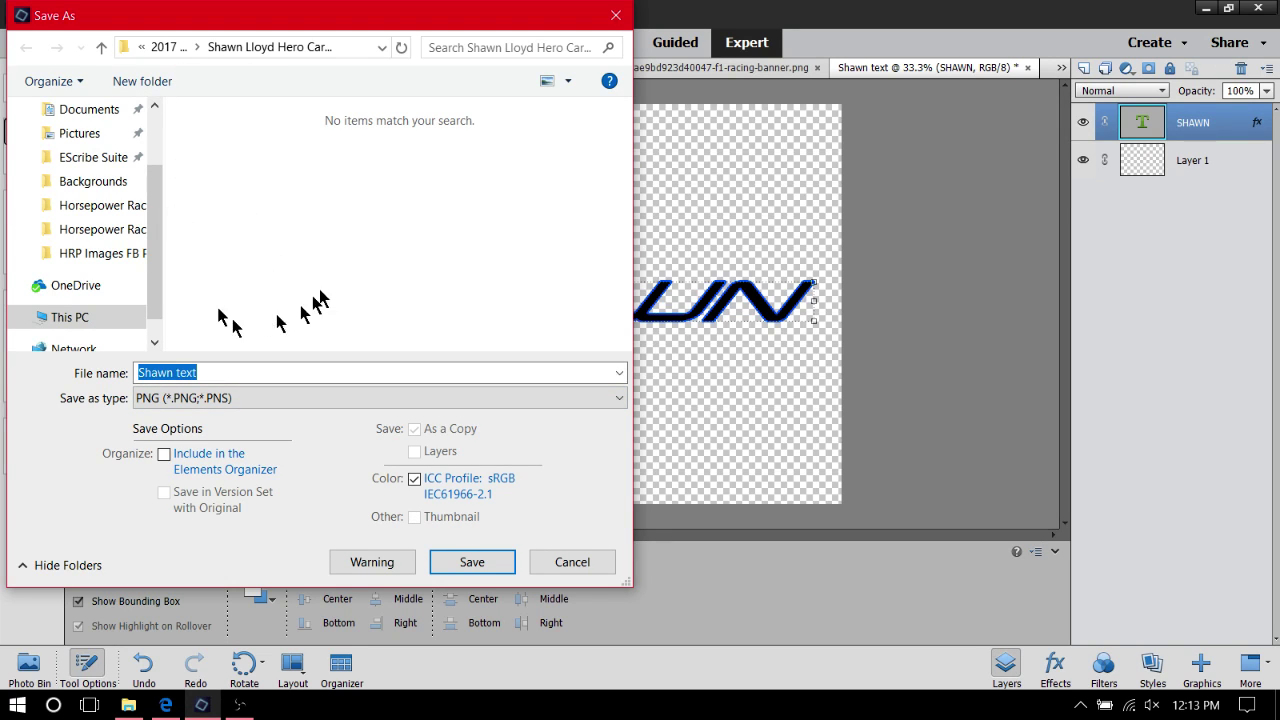
click(472, 558)
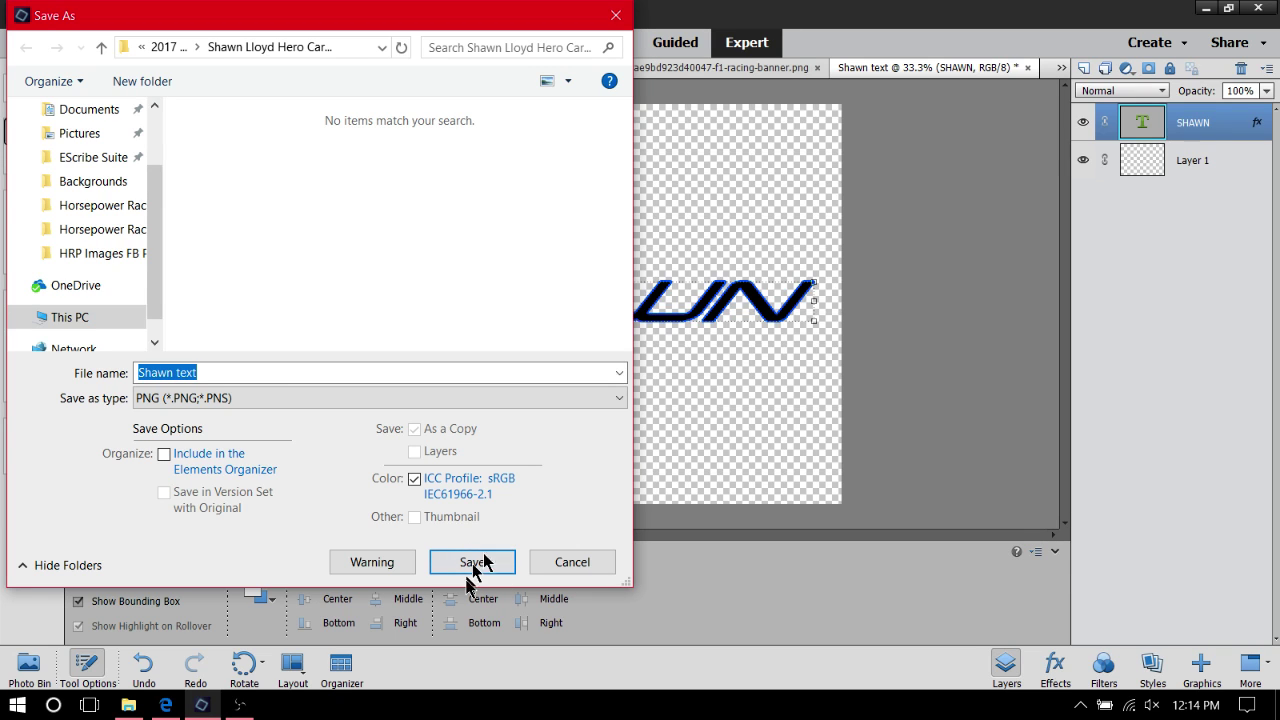
click(216, 373)
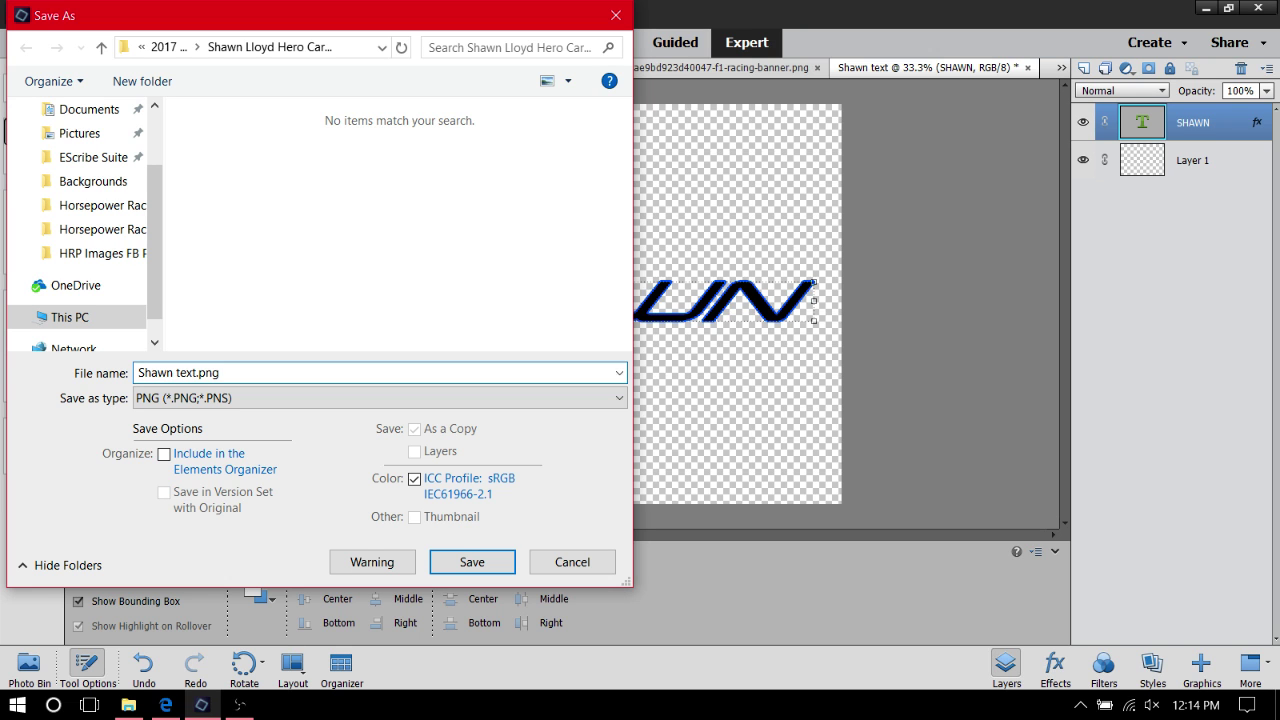
click(505, 562)
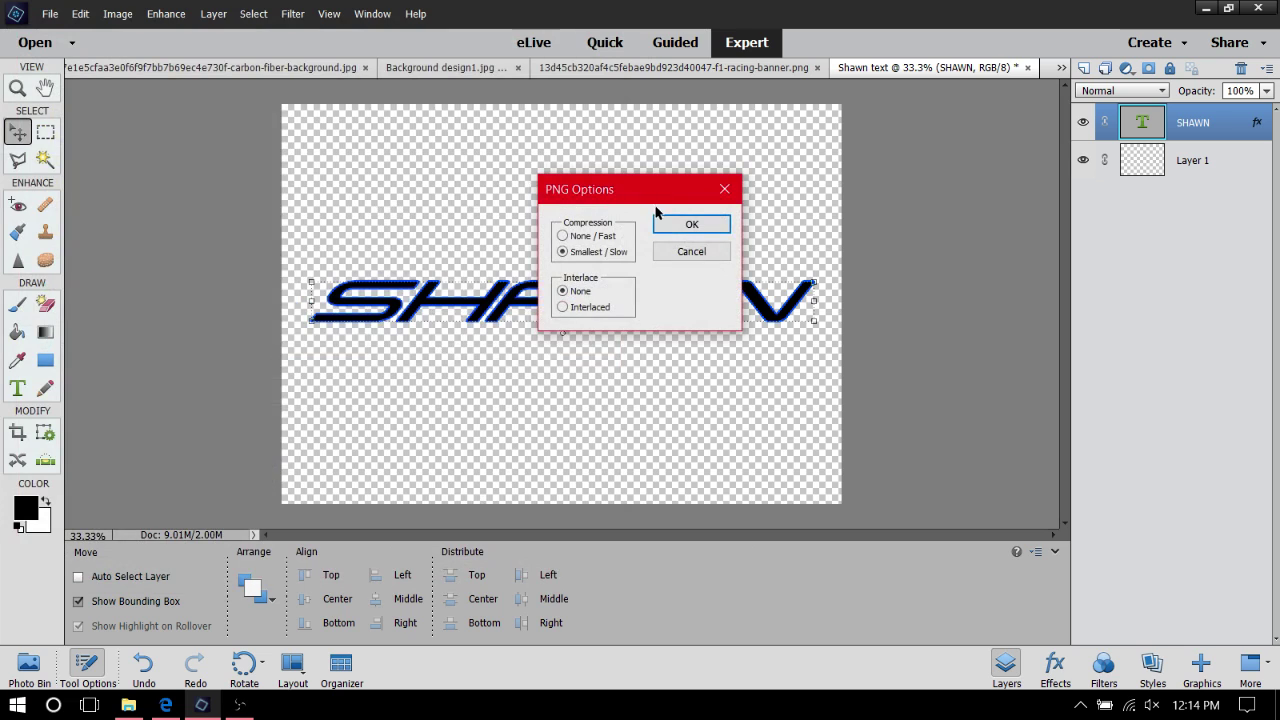
click(705, 230)
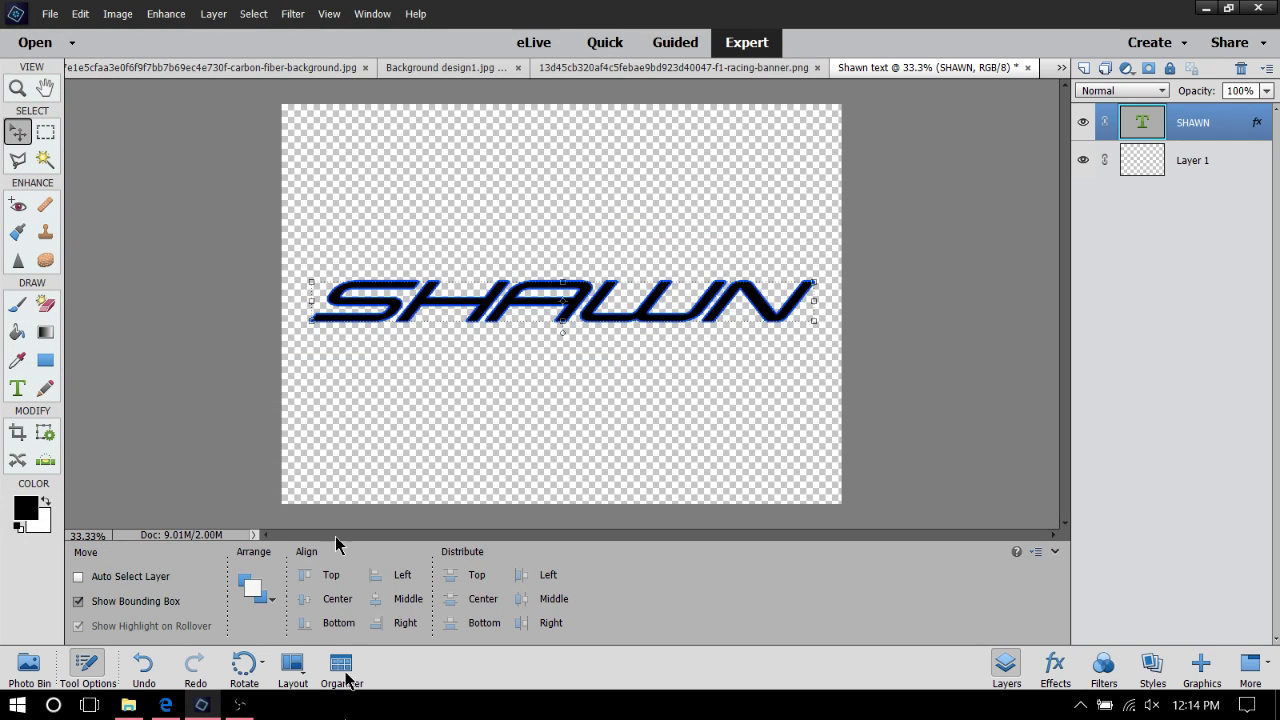
Create a new, renamed blank transparent 7 x 5 in document
click(46, 13)
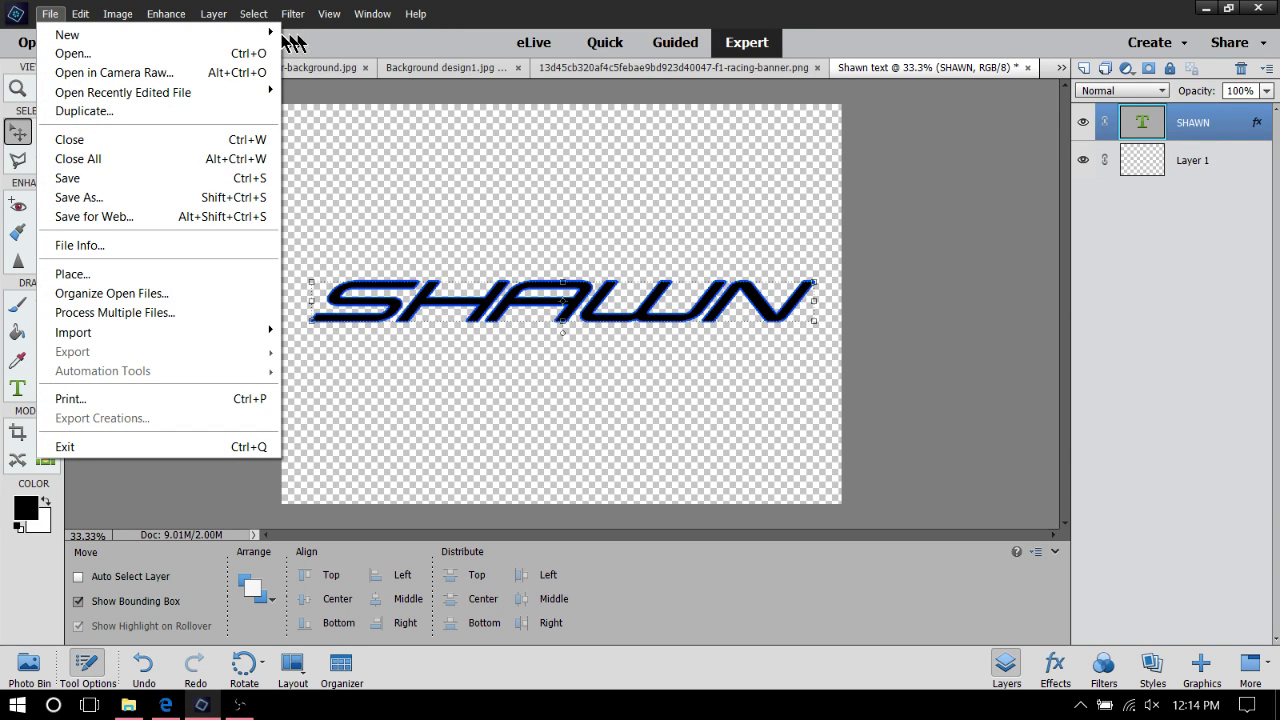
mouse_move(275, 37)
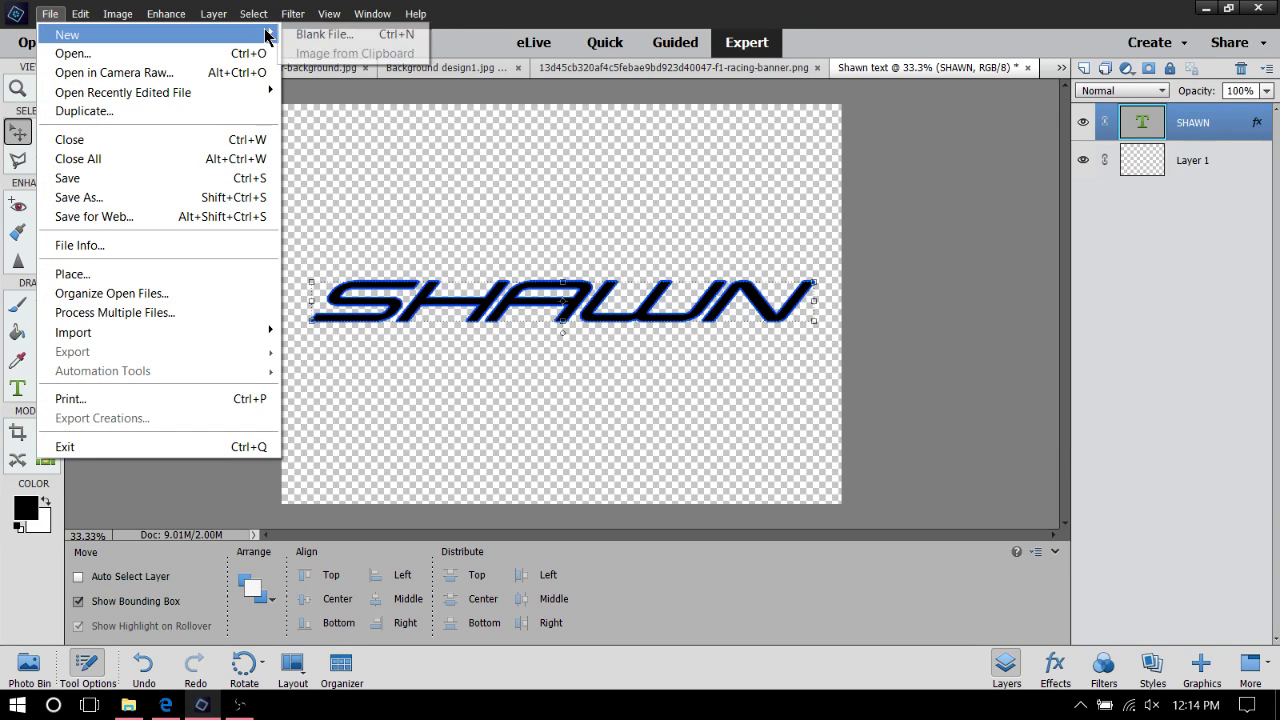
click(320, 34)
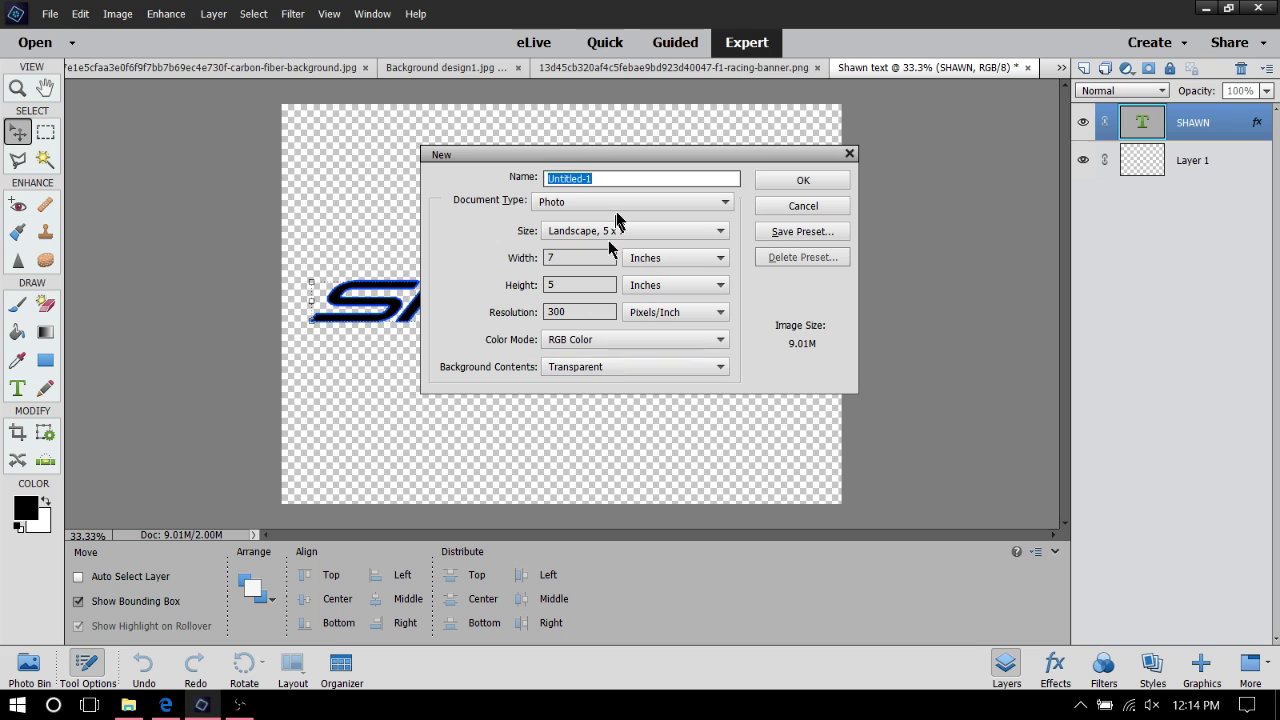
click(603, 180)
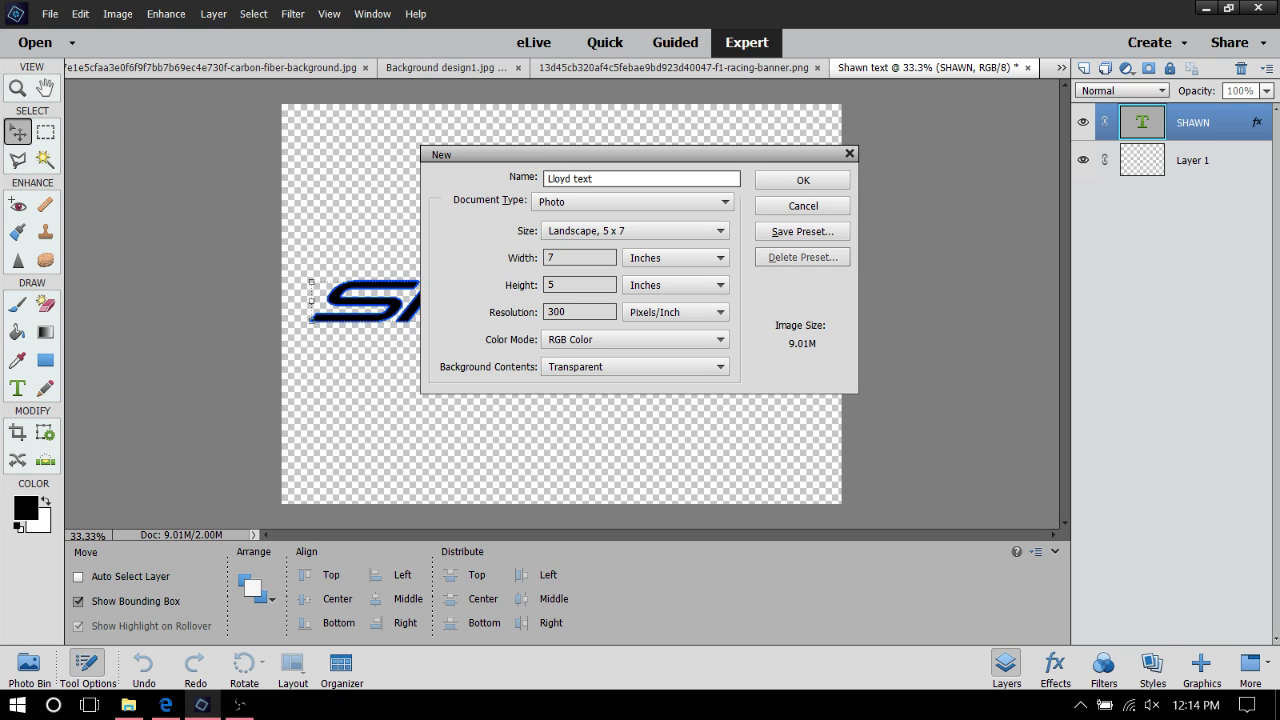
click(826, 186)
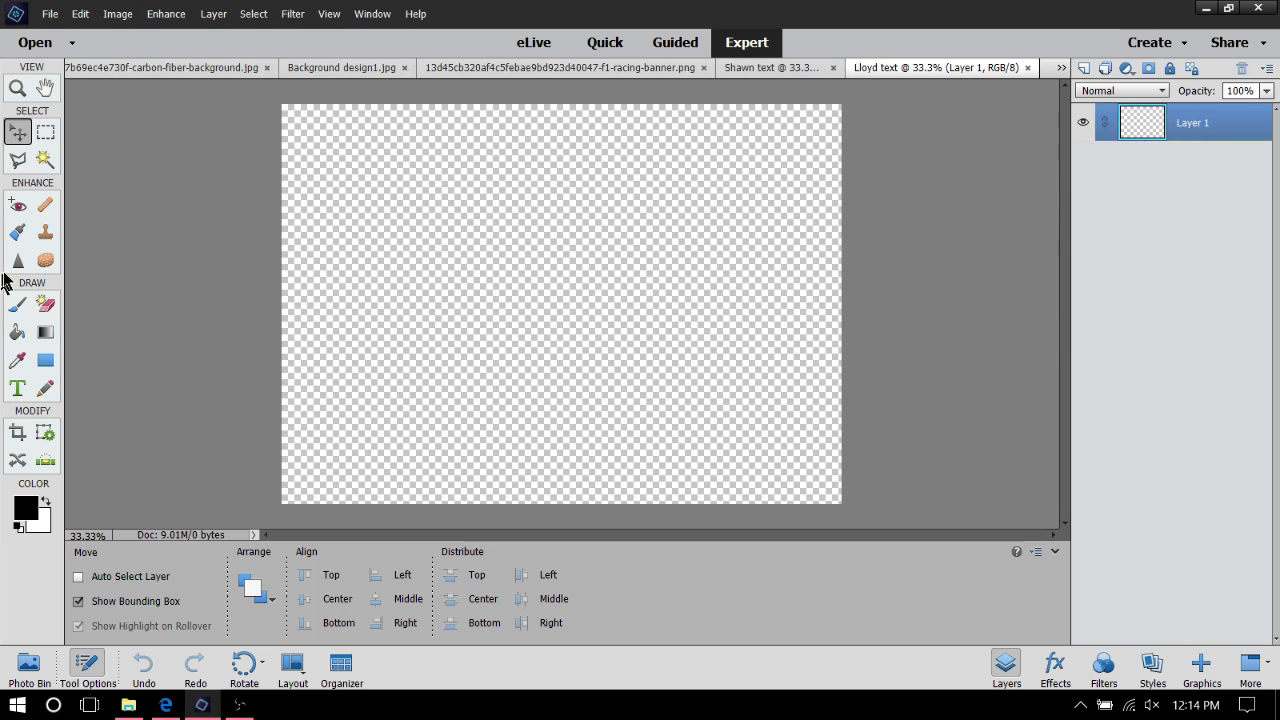
Copy the LLOYD surname text layer from the hero card into the new document
click(30, 670)
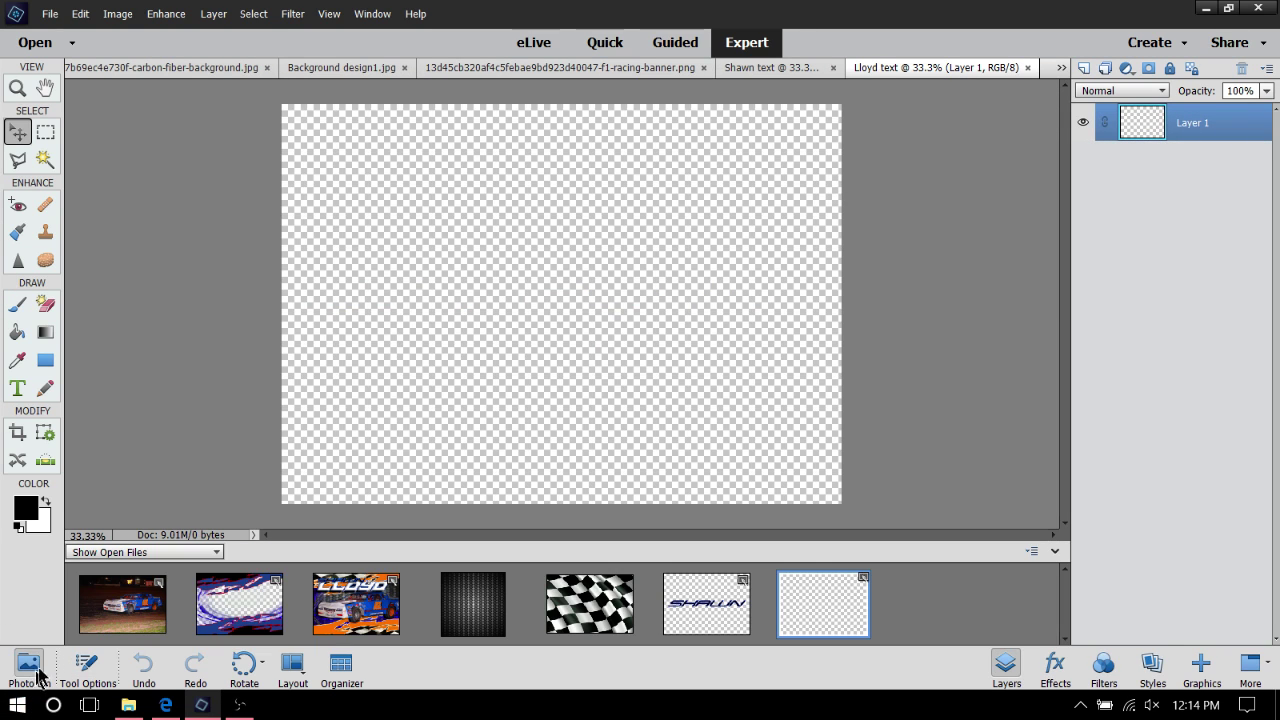
click(328, 576)
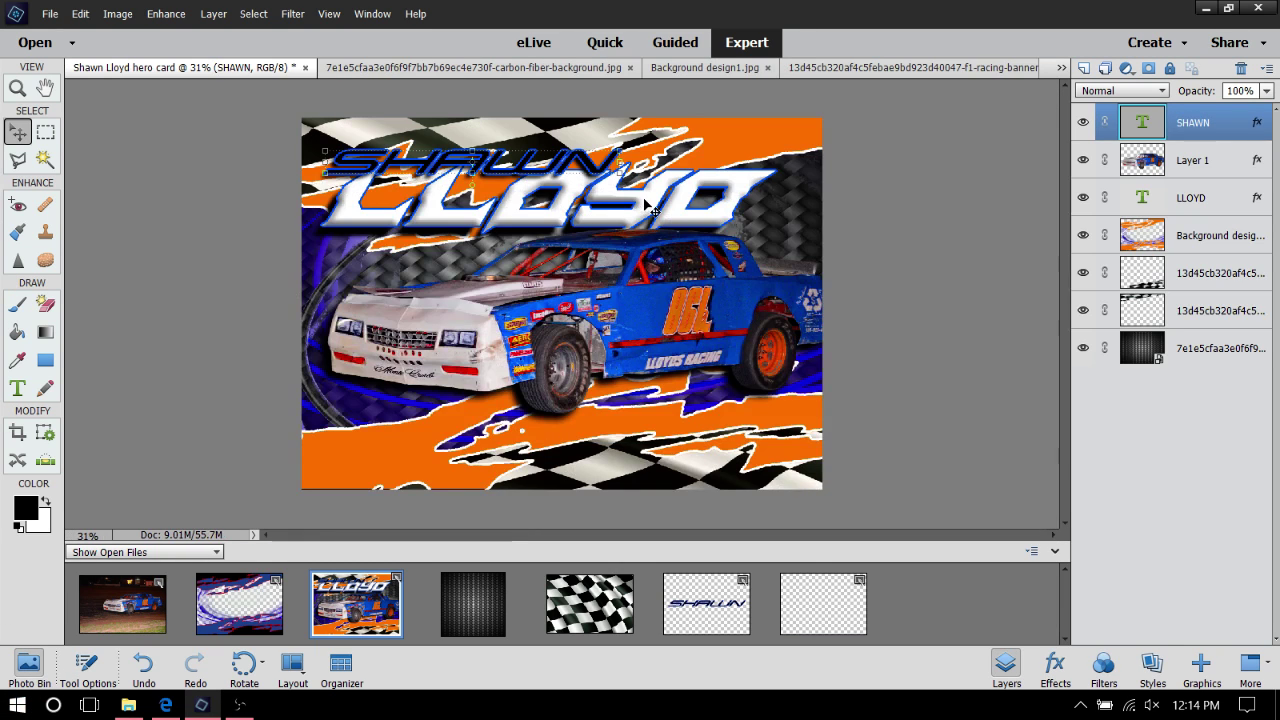
drag(590, 215, 629, 206)
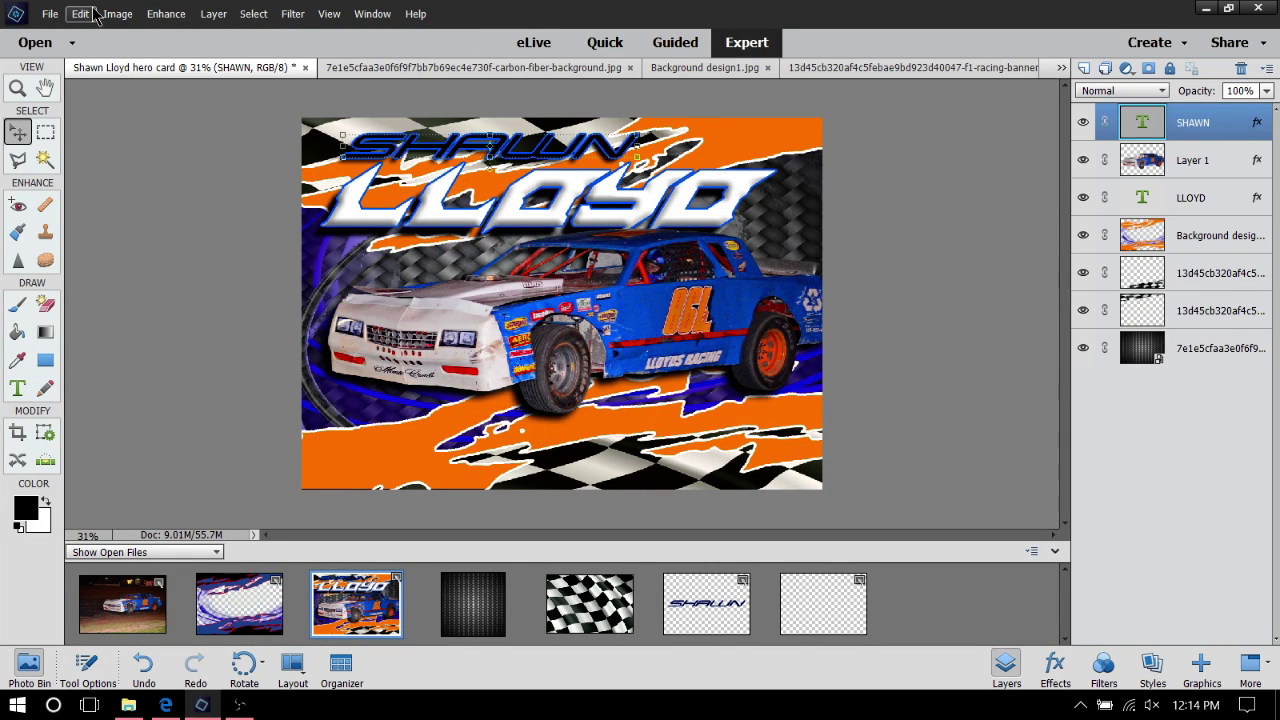
click(82, 14)
click(98, 34)
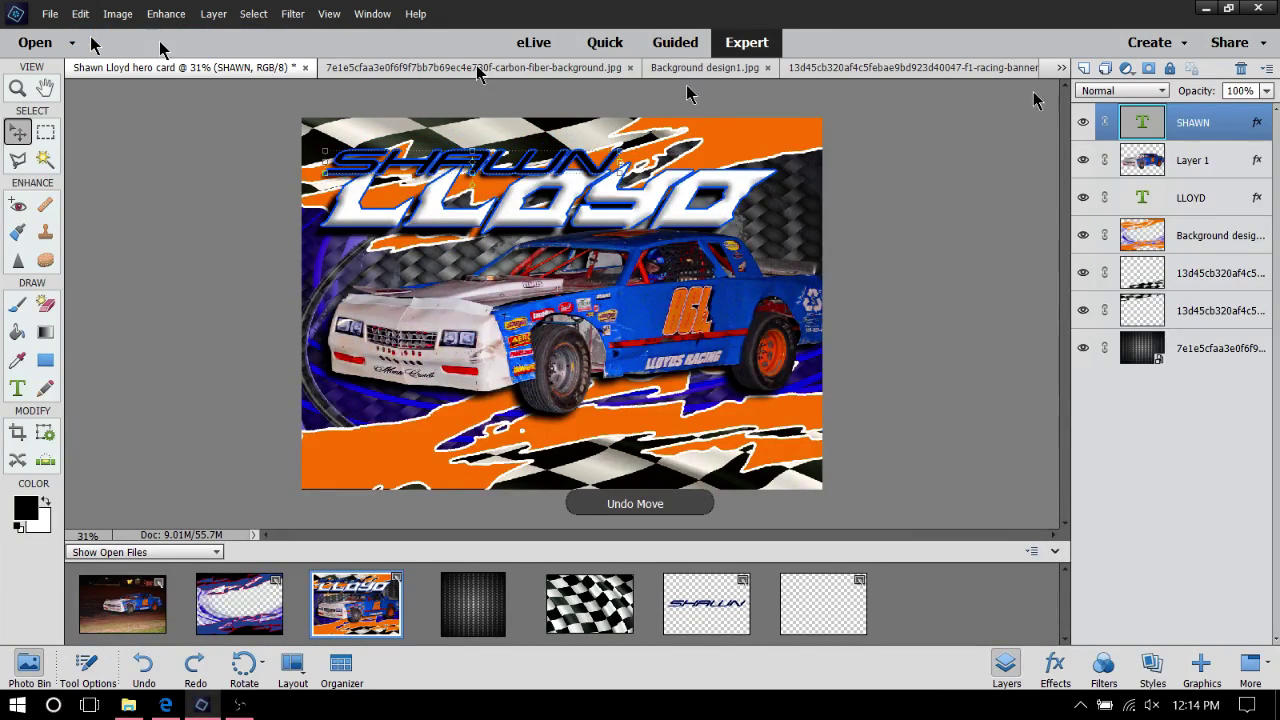
click(1185, 210)
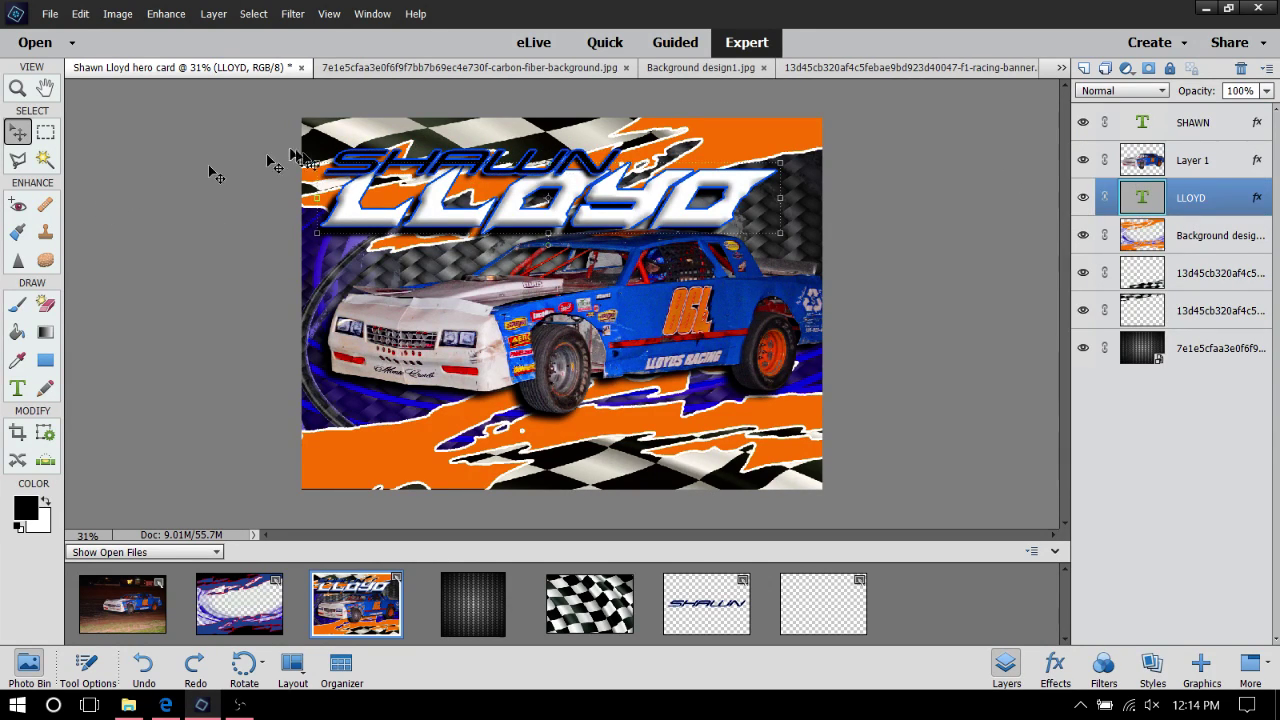
drag(623, 218, 841, 605)
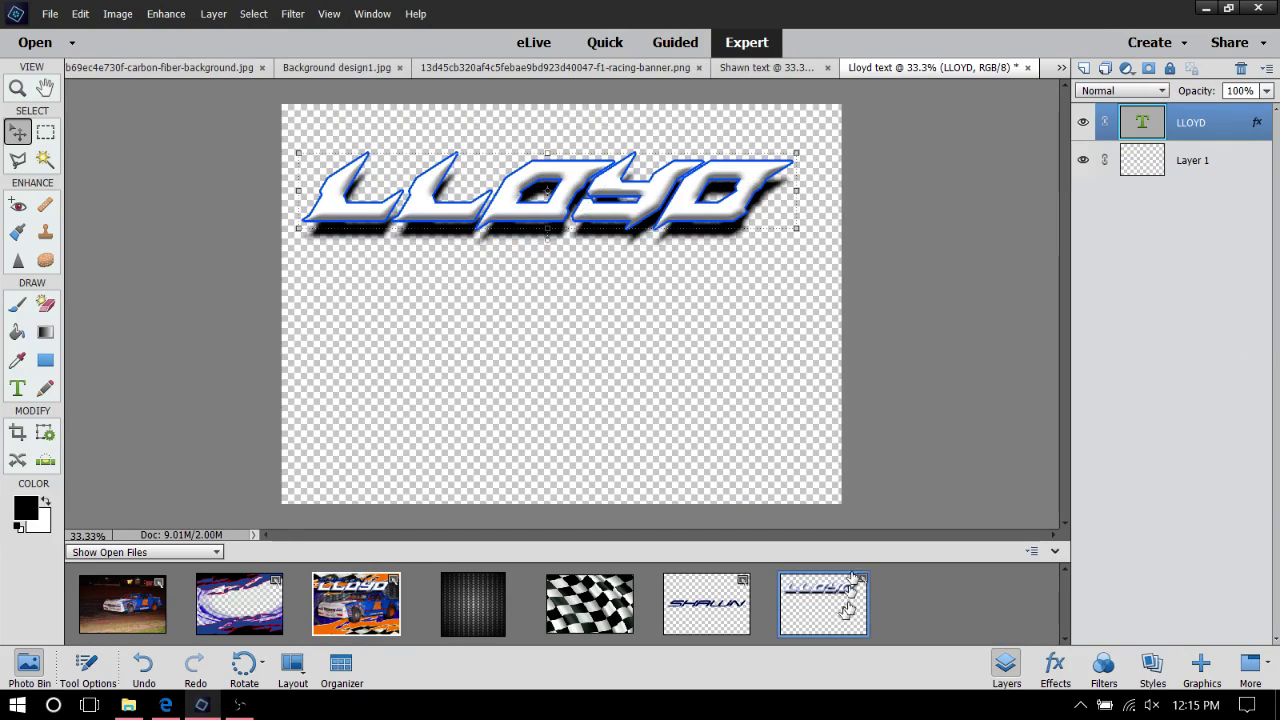
Drop the LLOYD text's shadow, keeping bevel and 8 px blue stroke, and lower it mid-canvas
right_click(662, 176)
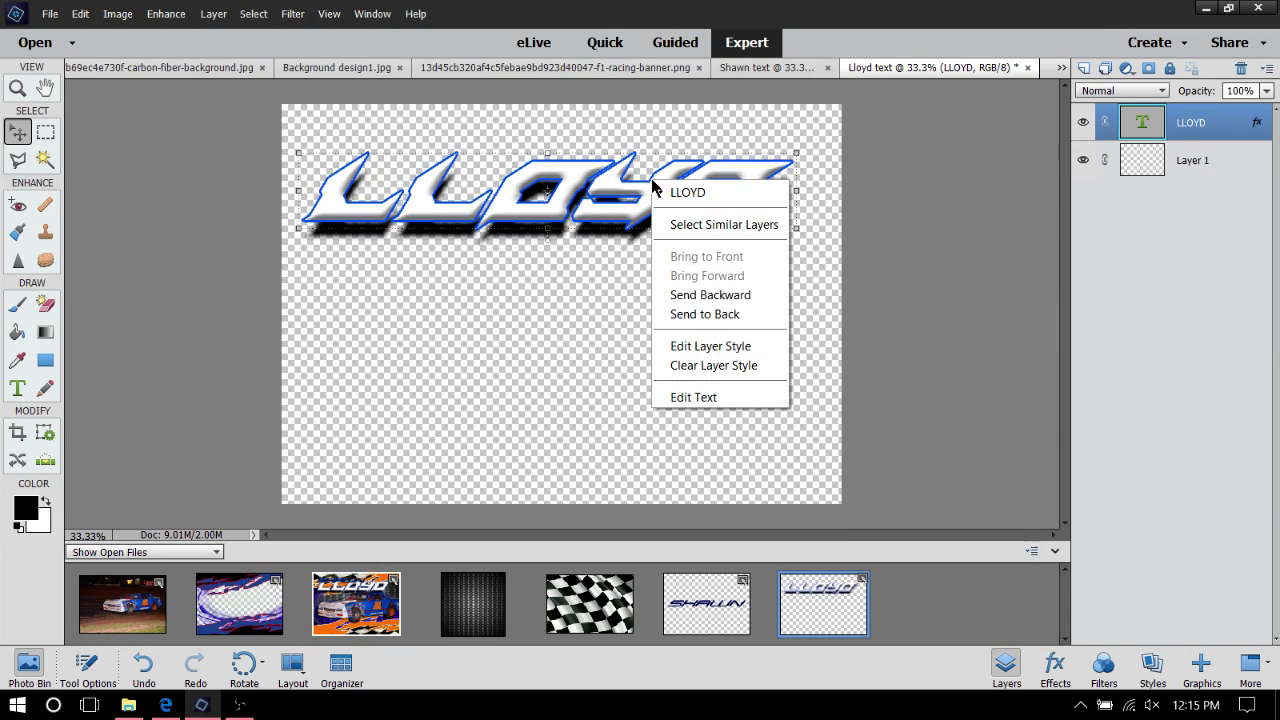
click(766, 347)
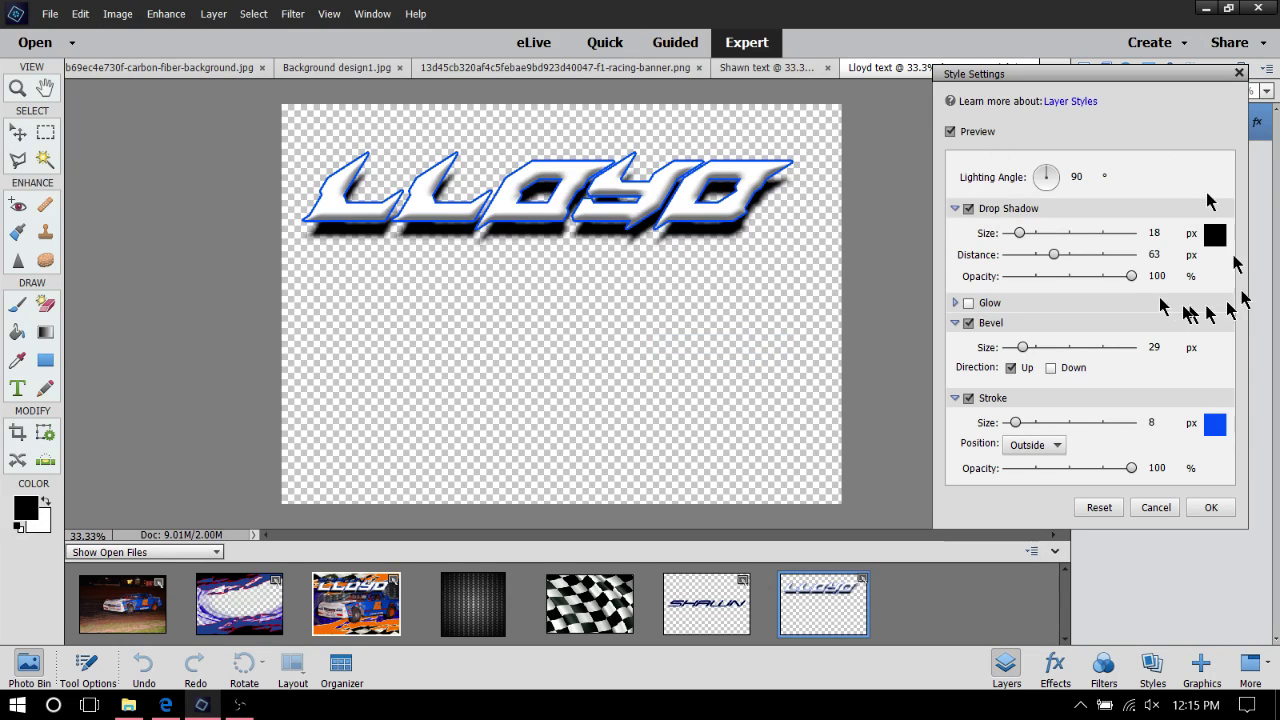
click(968, 208)
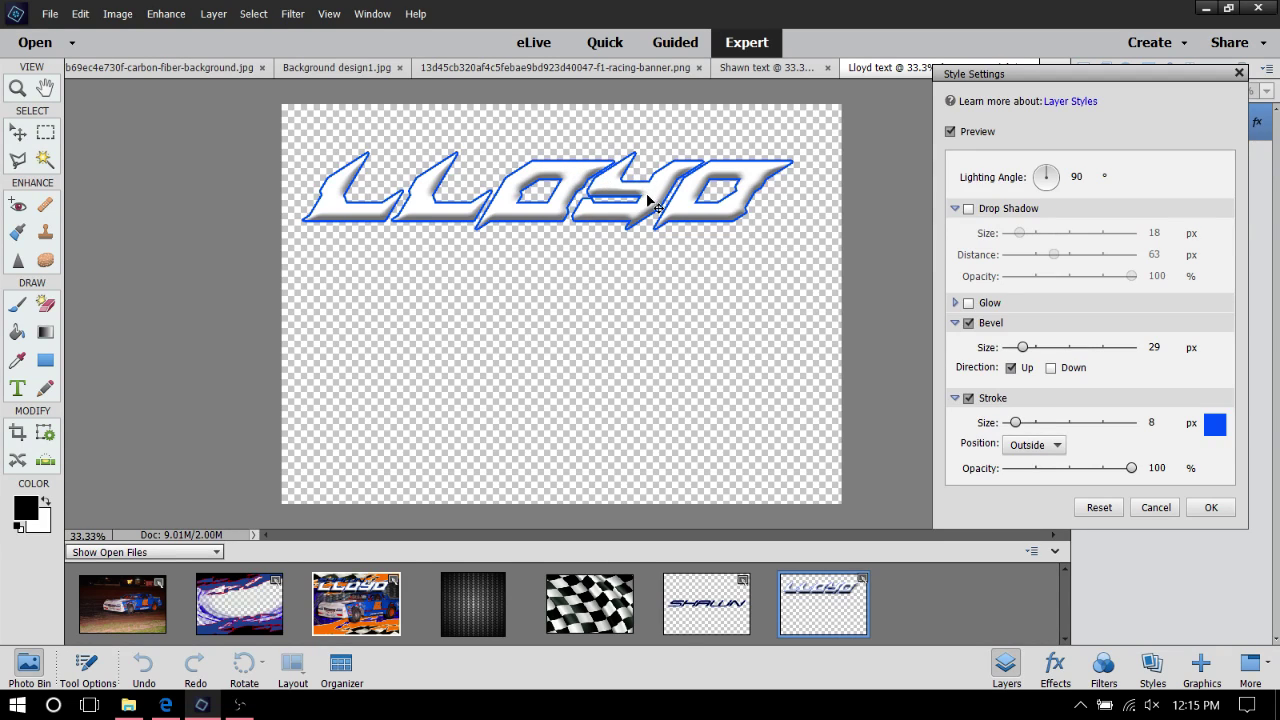
click(1213, 508)
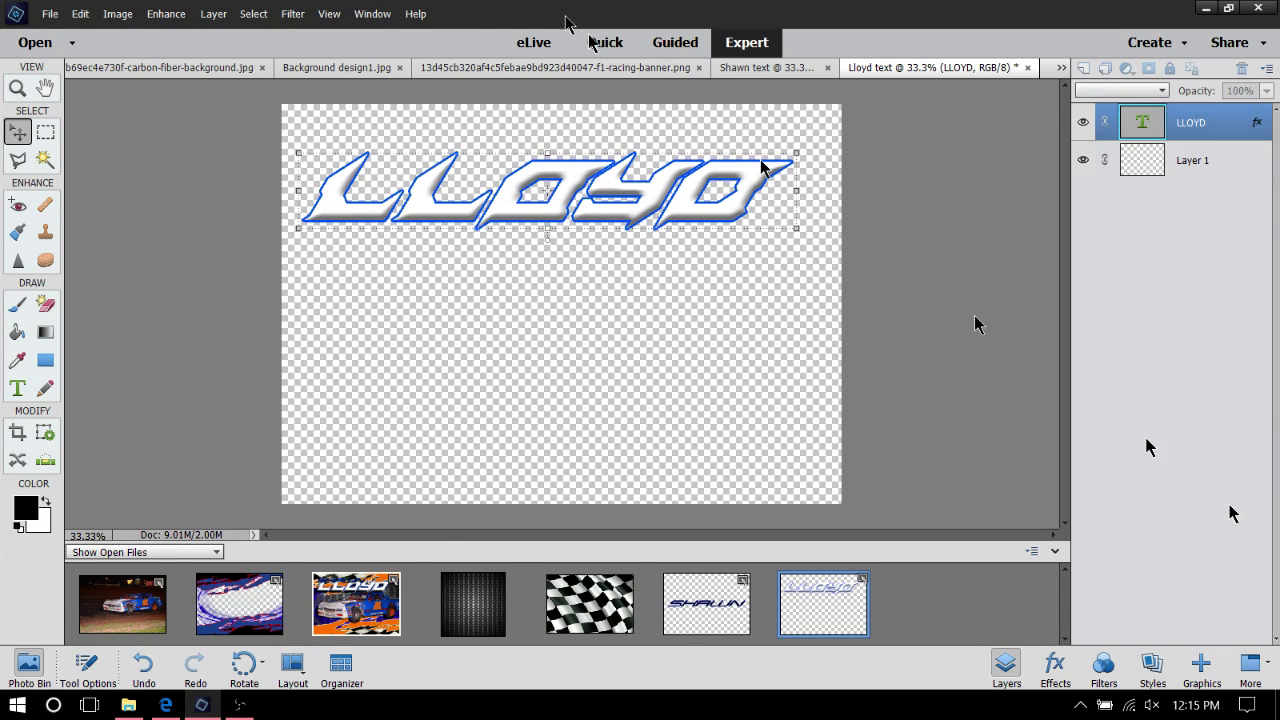
drag(548, 194, 559, 283)
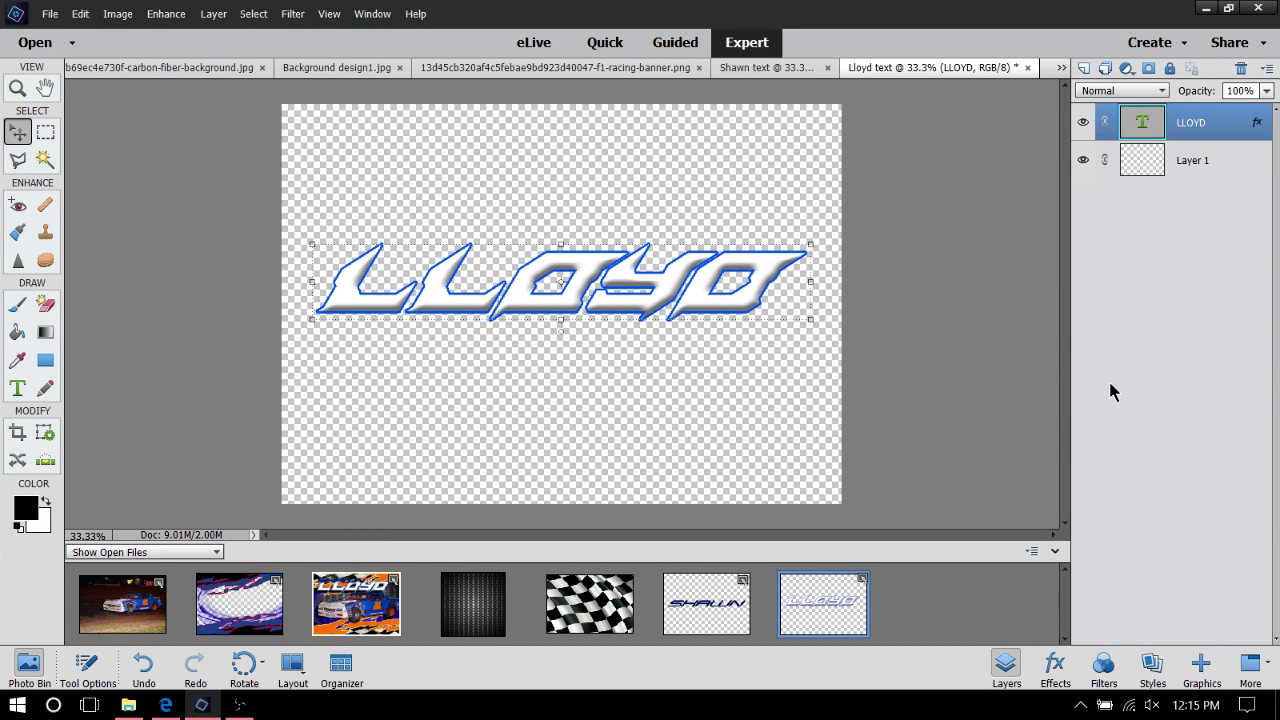
Save the surname document as 'Lloyd text.png' with default PNG options
click(62, 15)
click(108, 196)
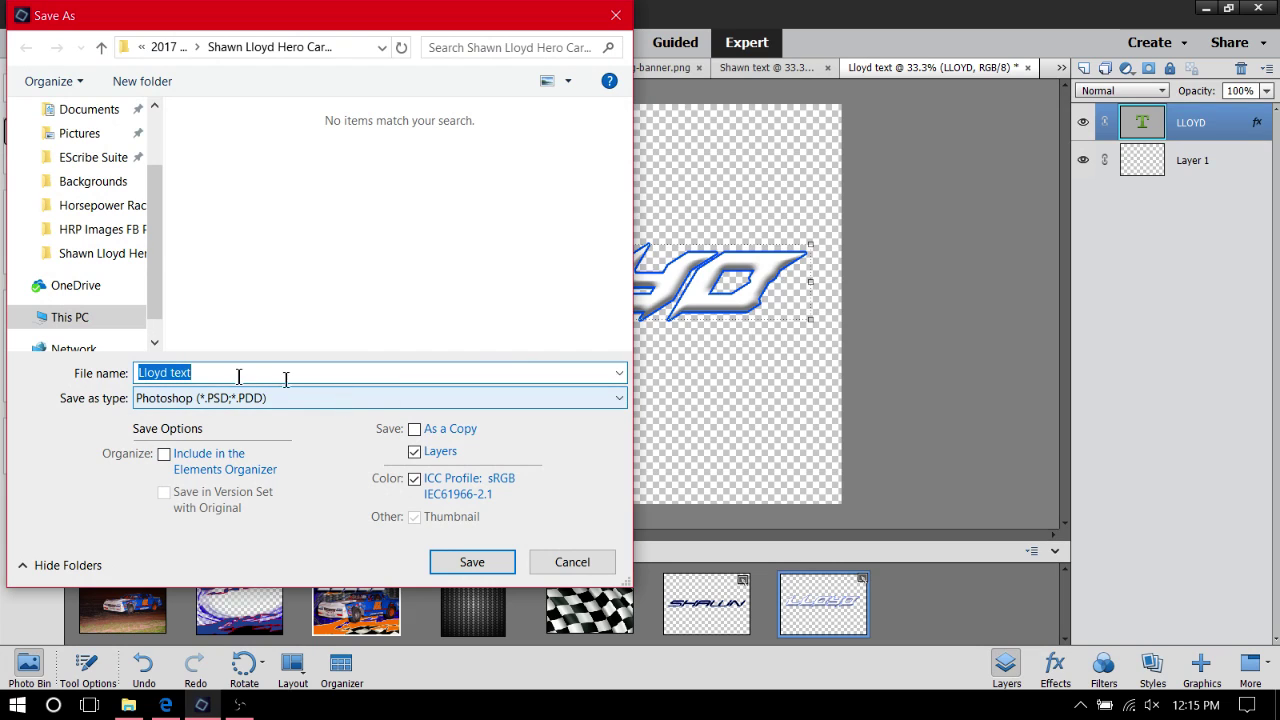
click(171, 400)
click(176, 480)
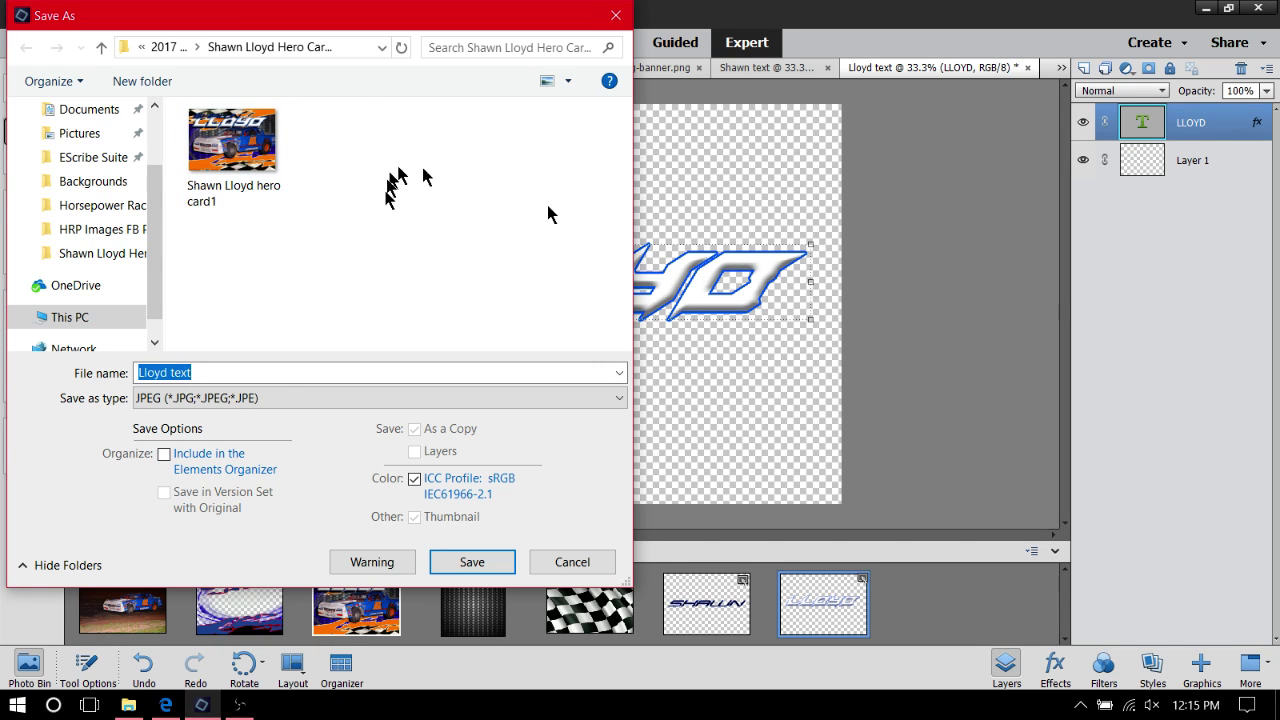
click(250, 404)
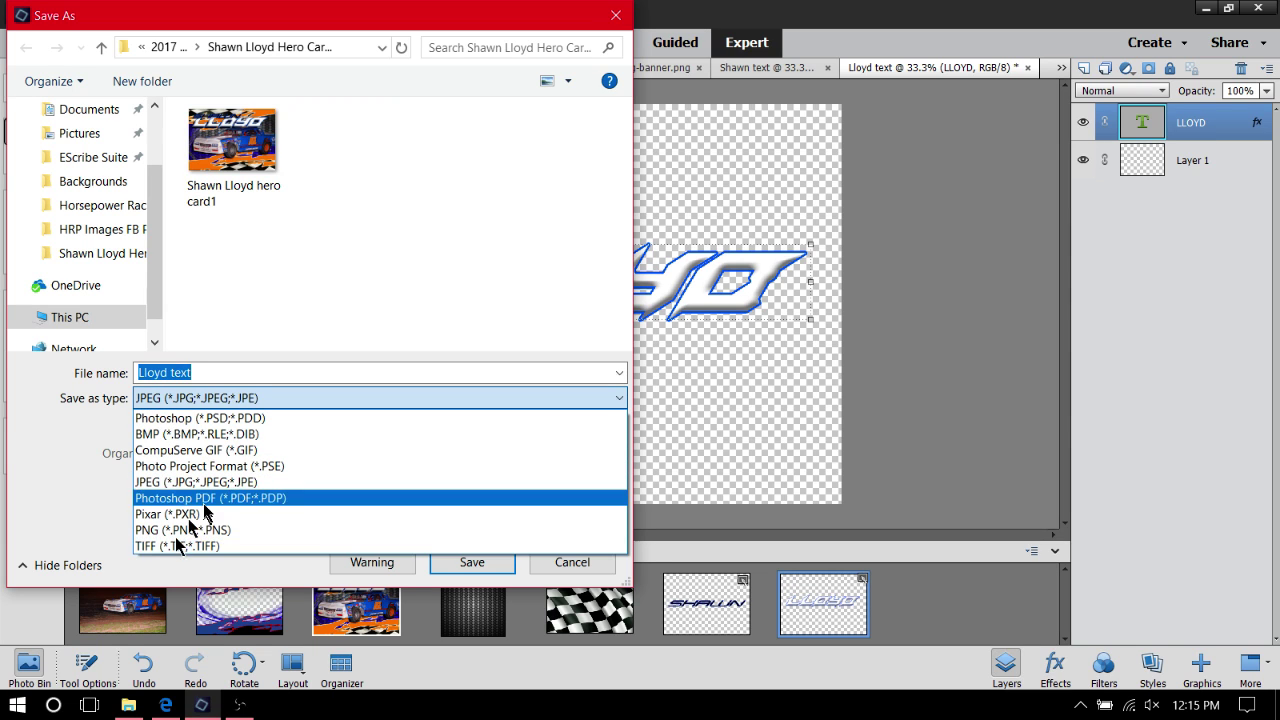
click(183, 530)
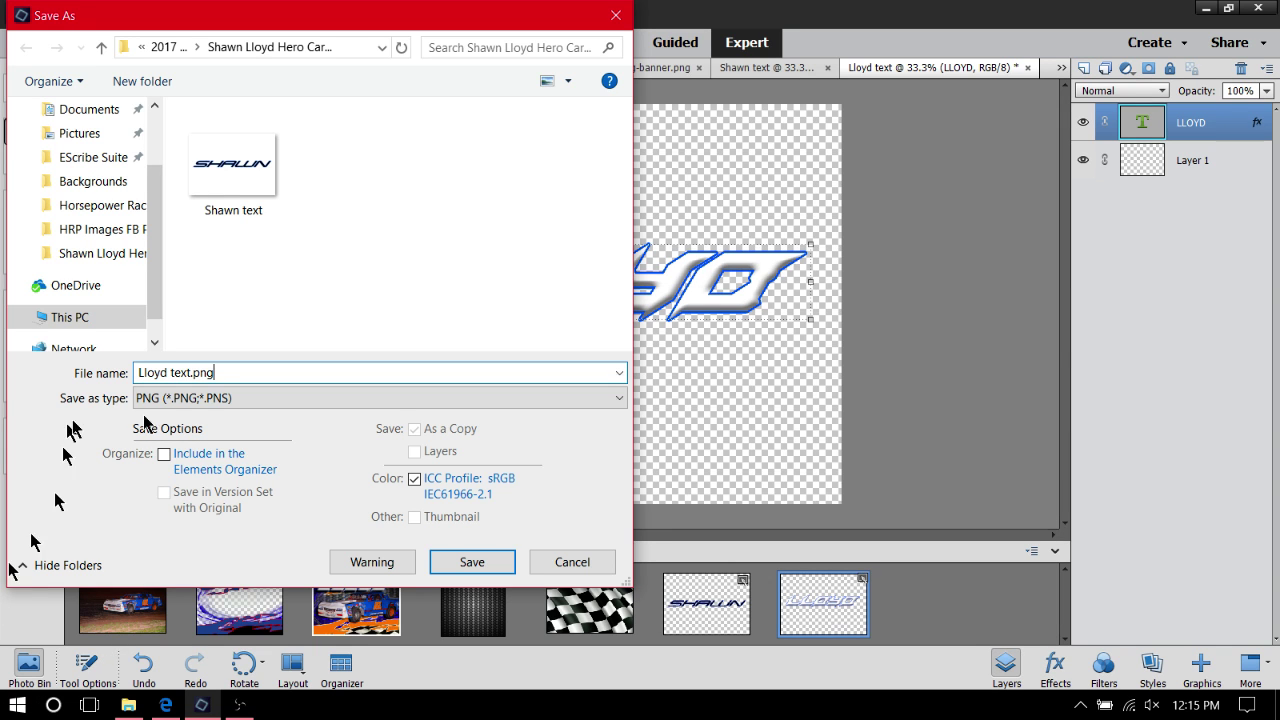
click(451, 562)
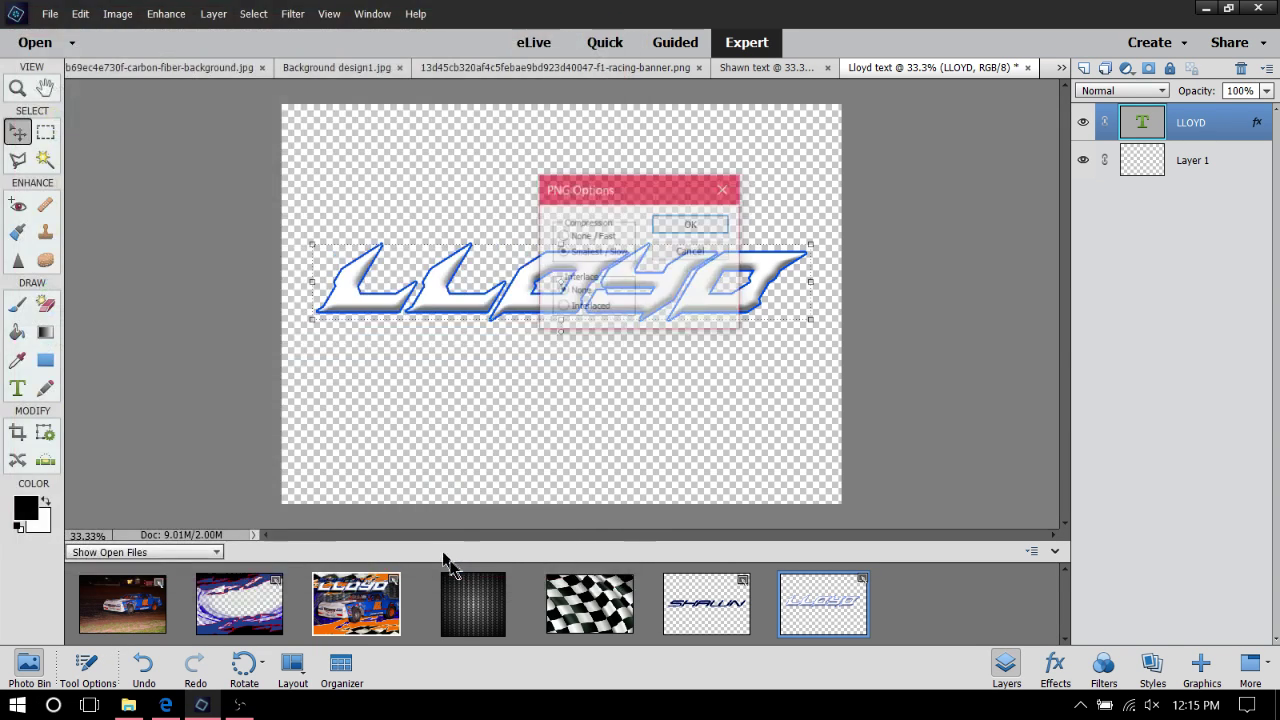
click(711, 224)
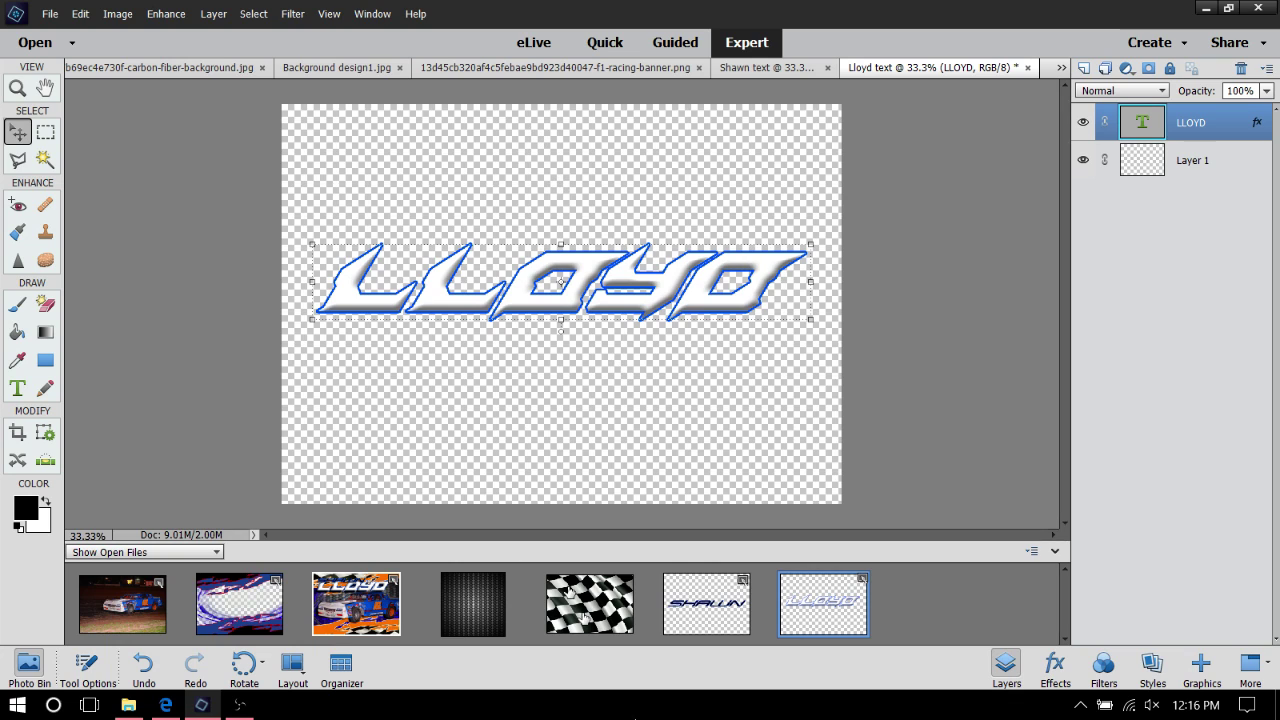
Close the checkered-flag and carbon-fiber images
right_click(620, 638)
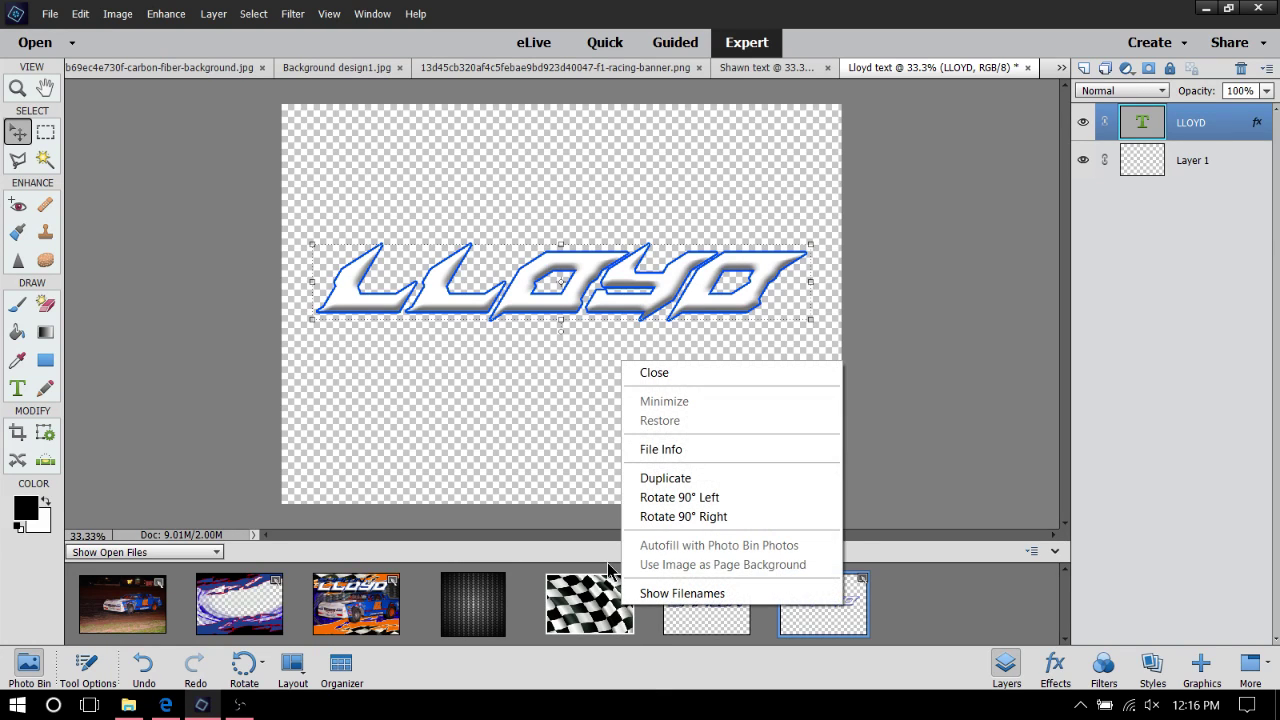
click(665, 372)
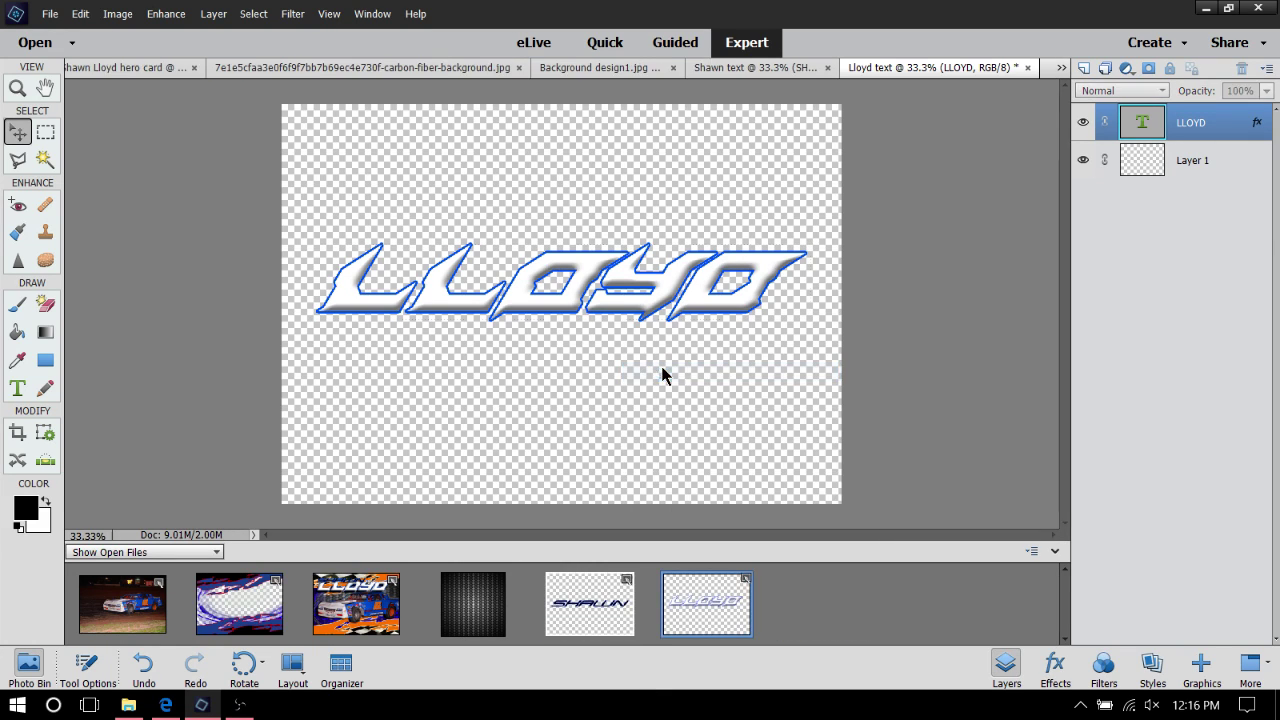
right_click(478, 602)
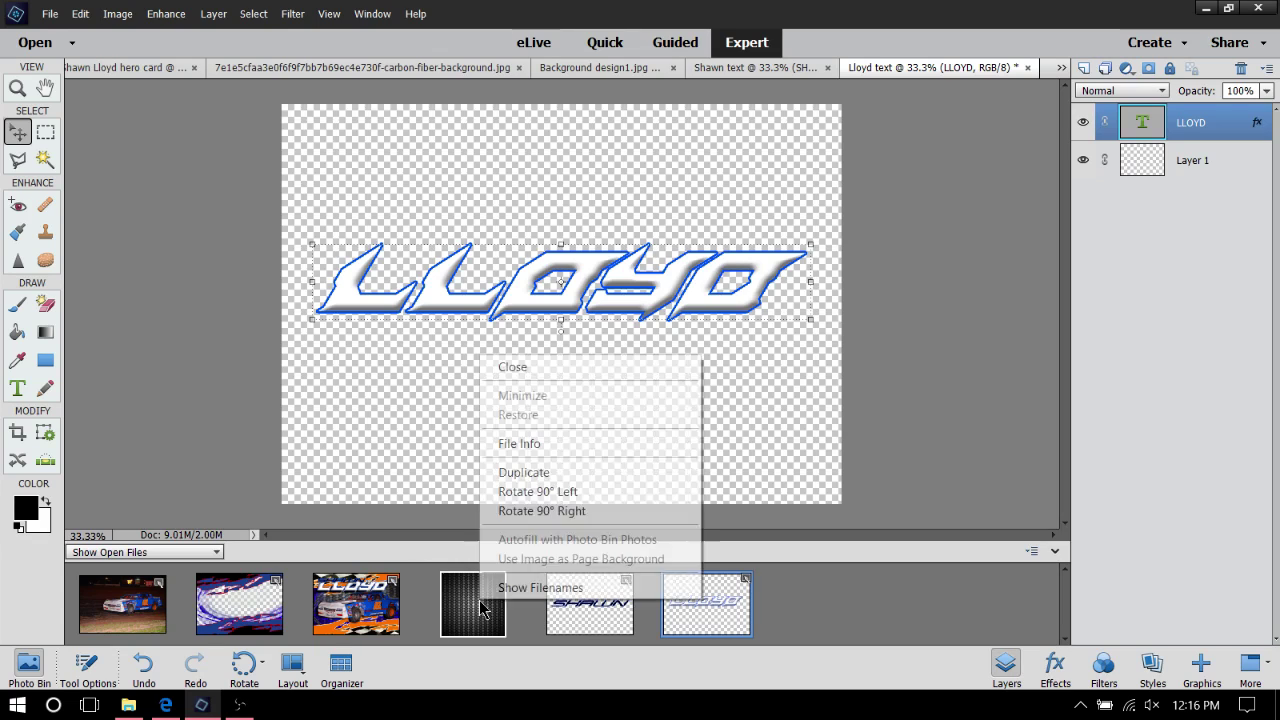
click(560, 370)
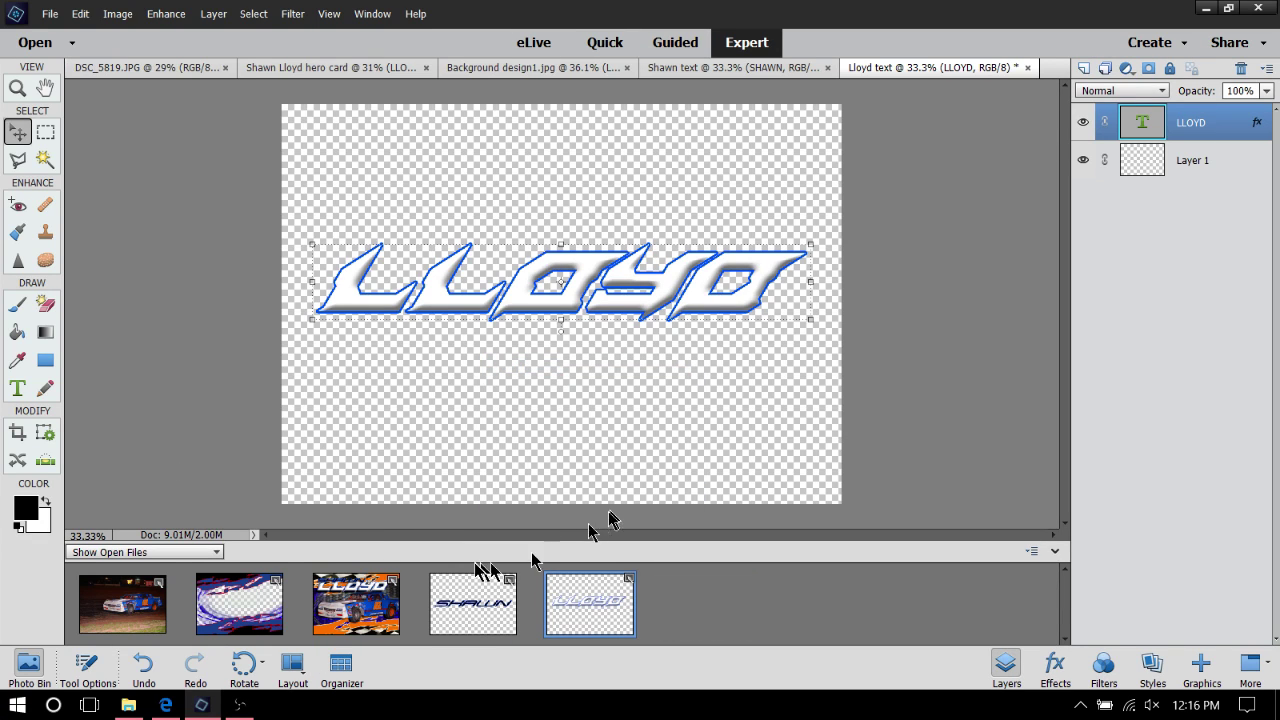
Close Background design1 and discard its unsaved changes
click(255, 594)
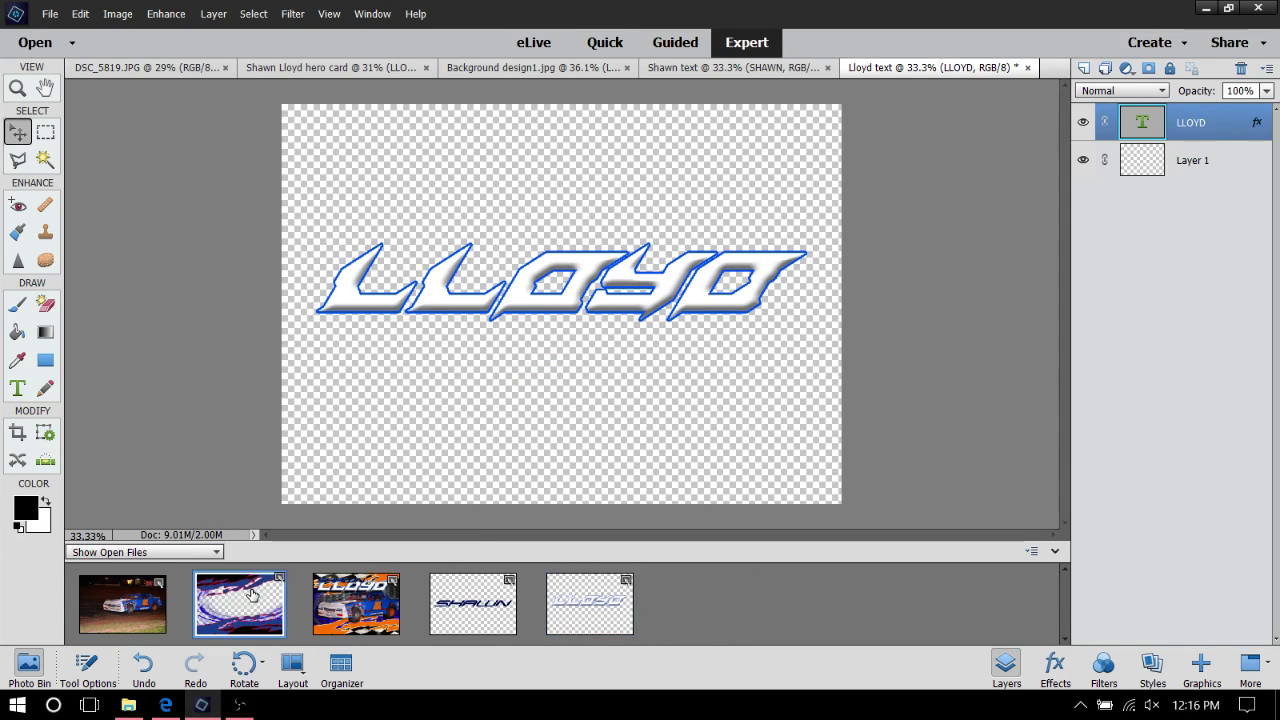
right_click(255, 594)
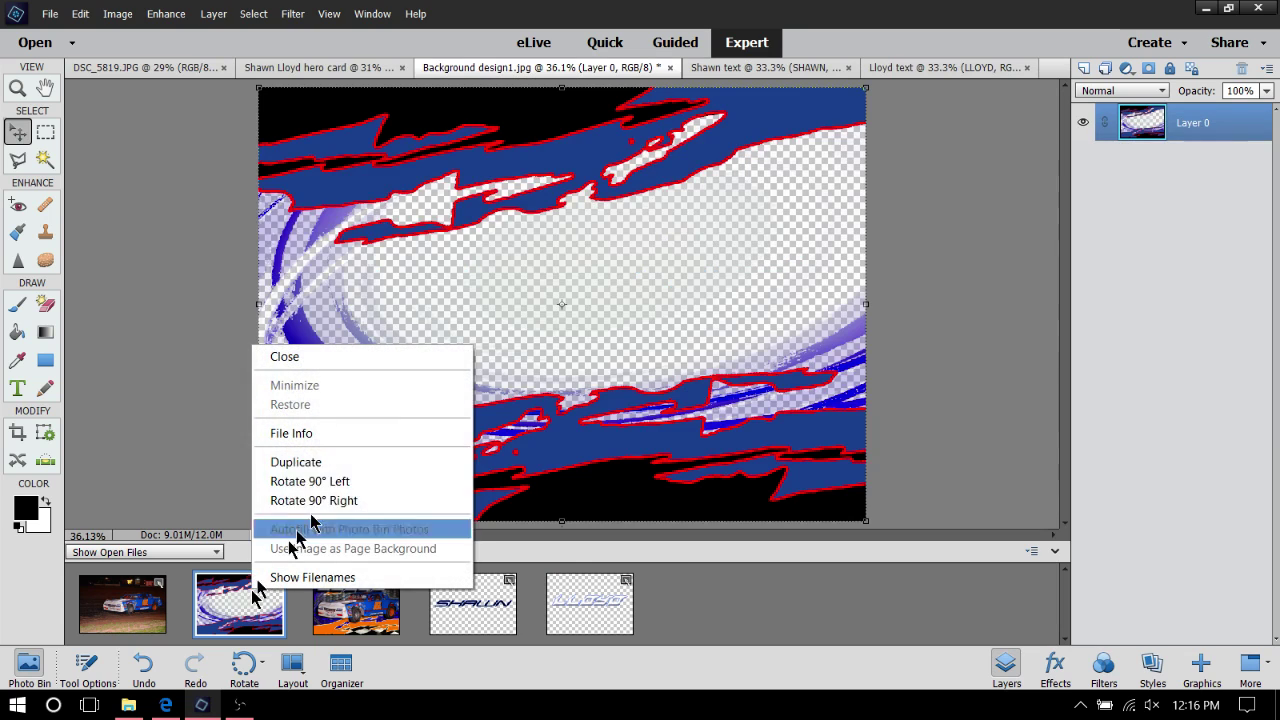
click(314, 362)
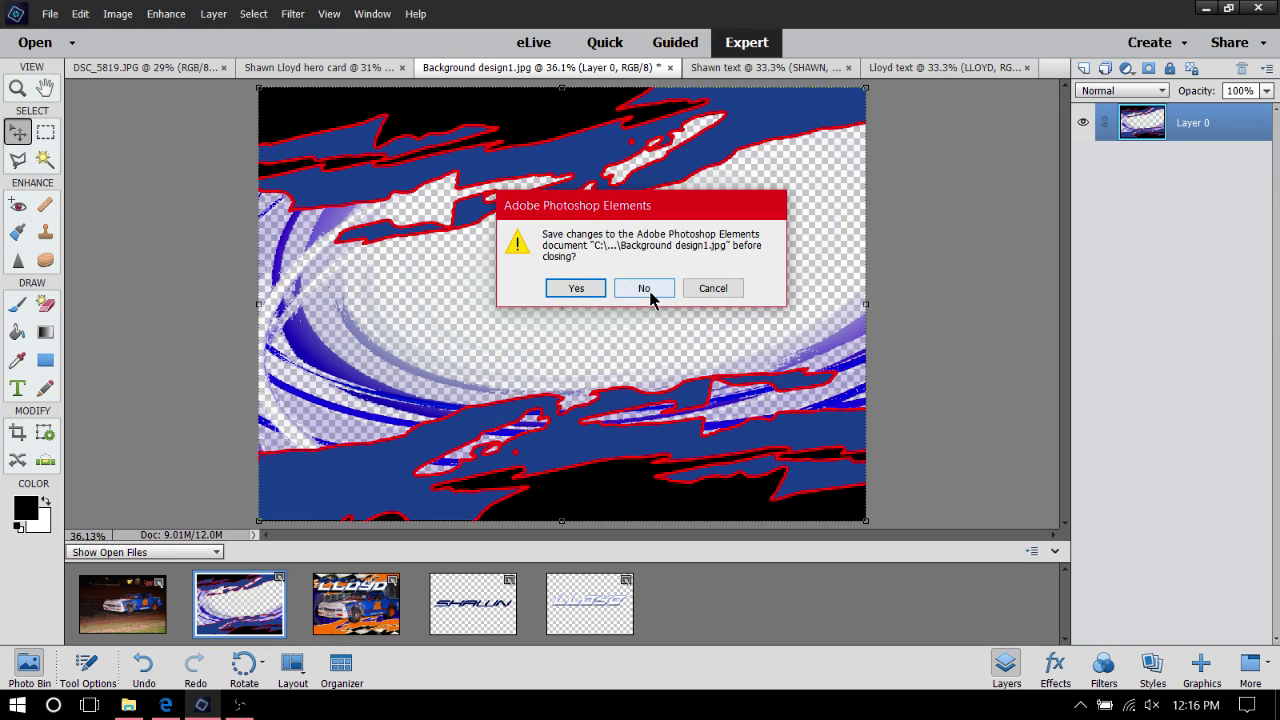
click(644, 289)
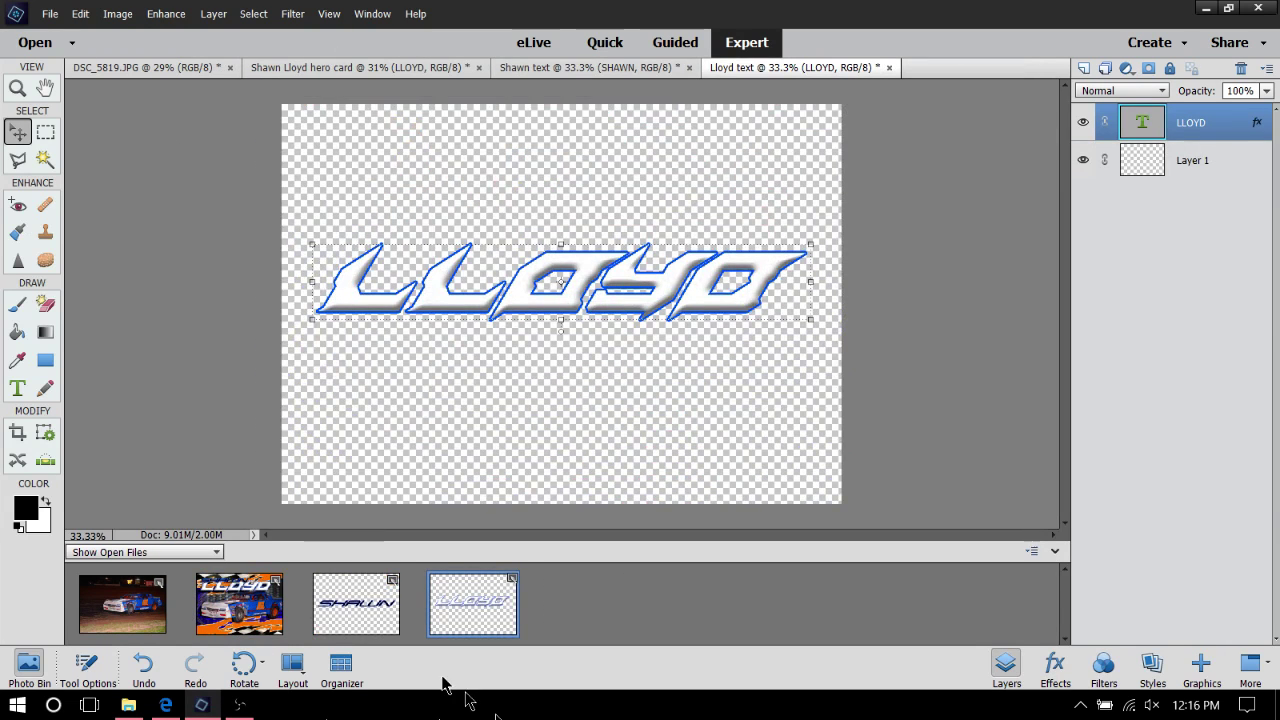
click(49, 14)
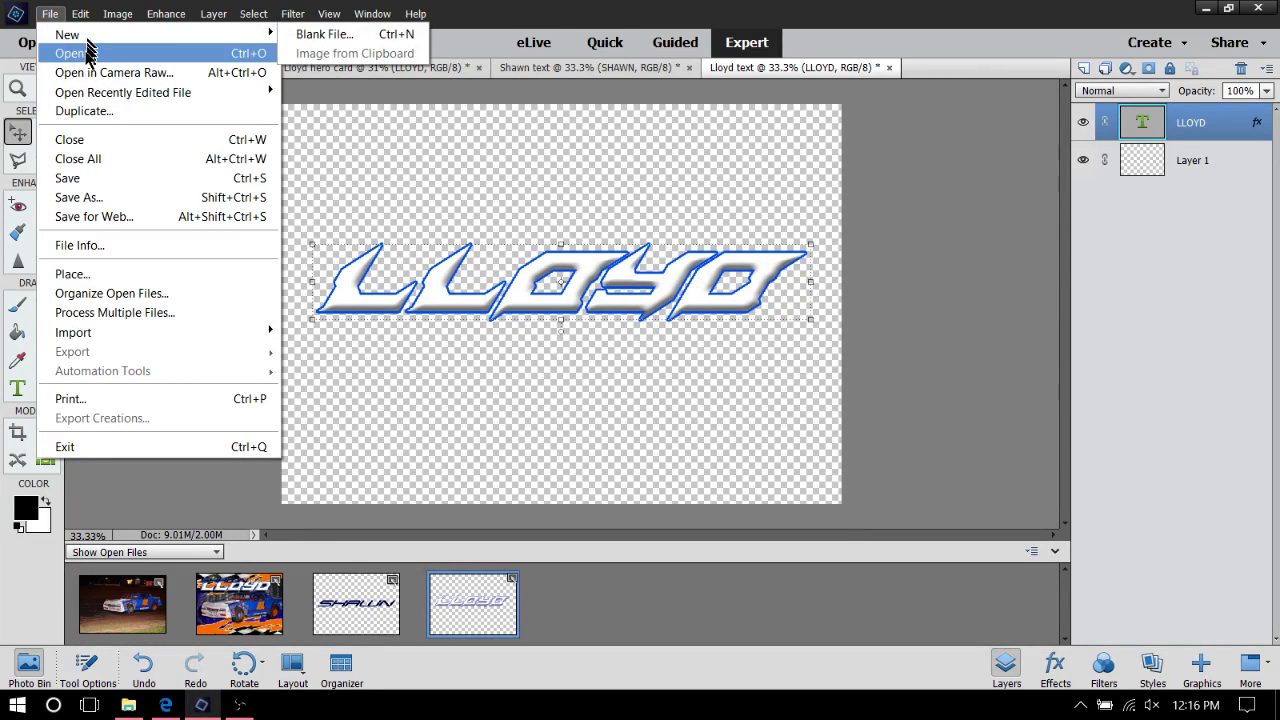
mouse_move(115, 35)
click(318, 34)
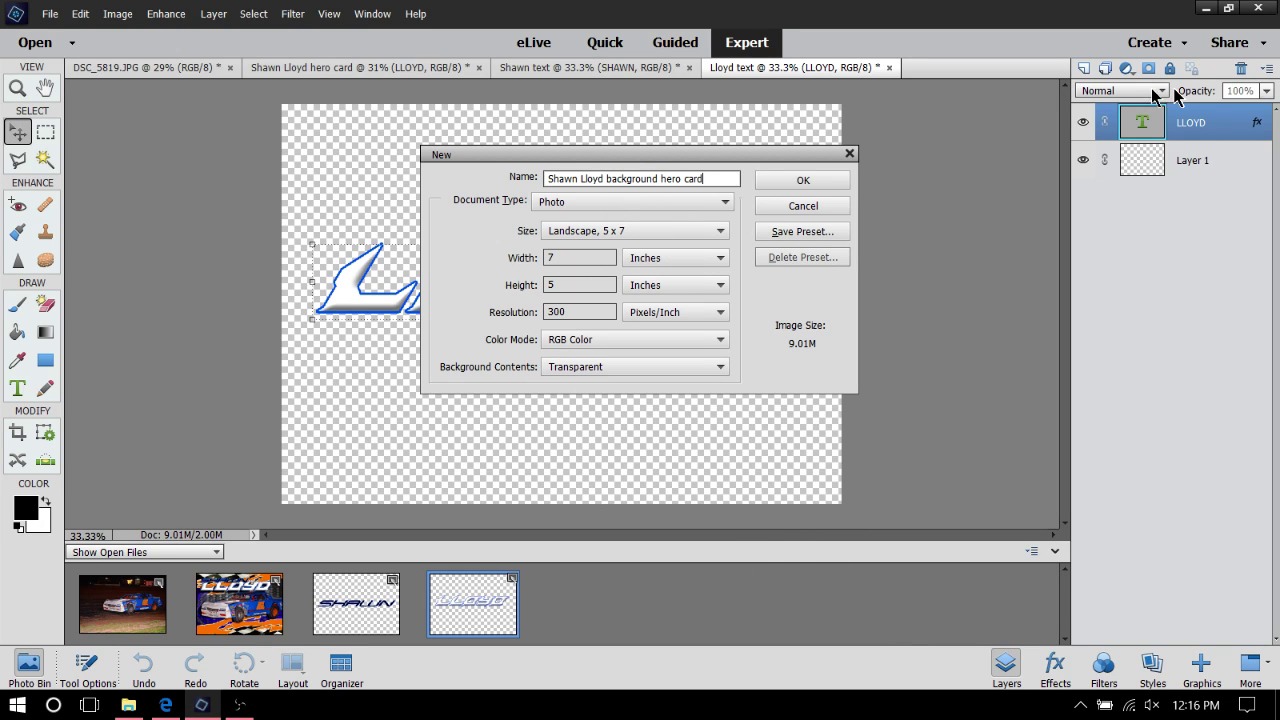
click(779, 187)
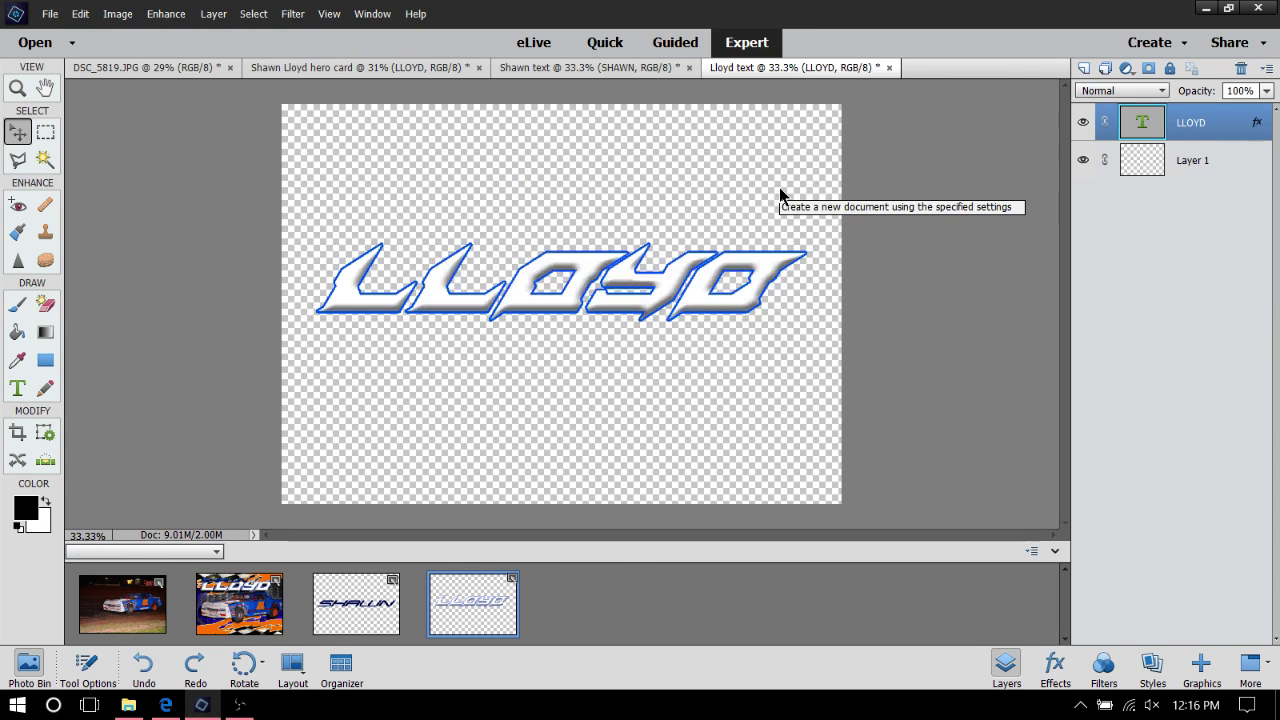
Copy the Background design layer from the hero card into the new document
click(258, 620)
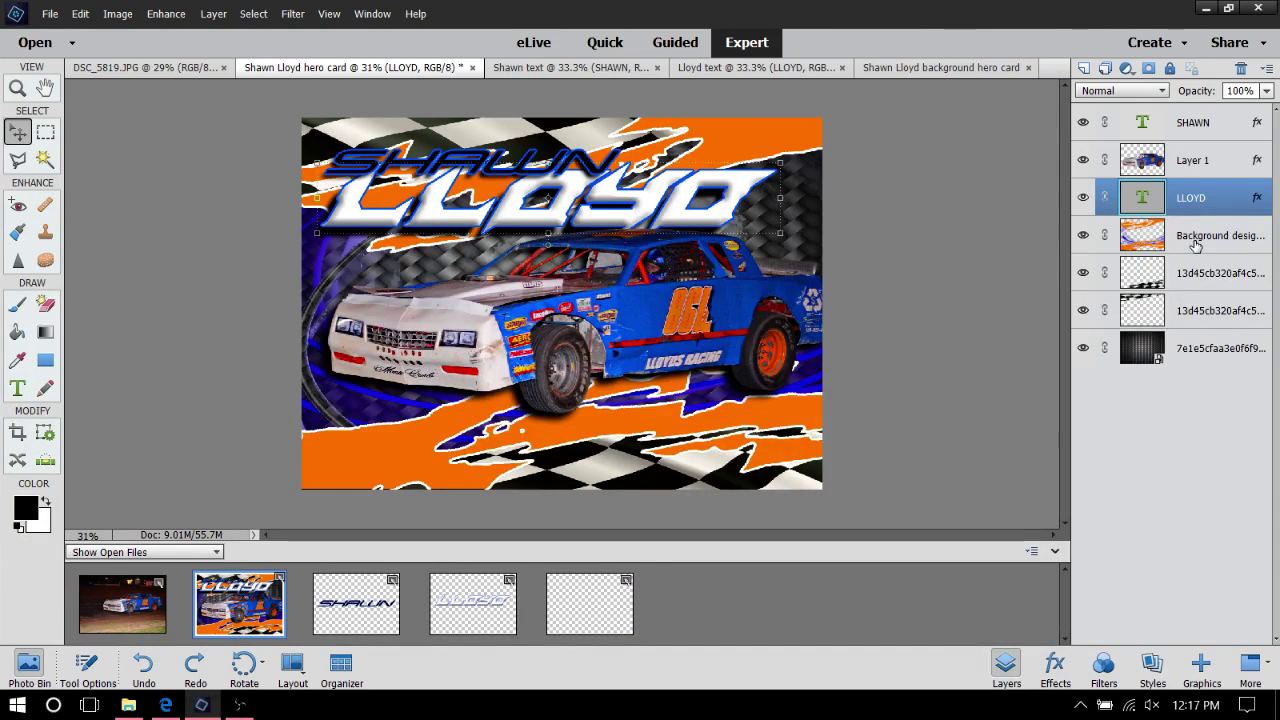
click(1195, 237)
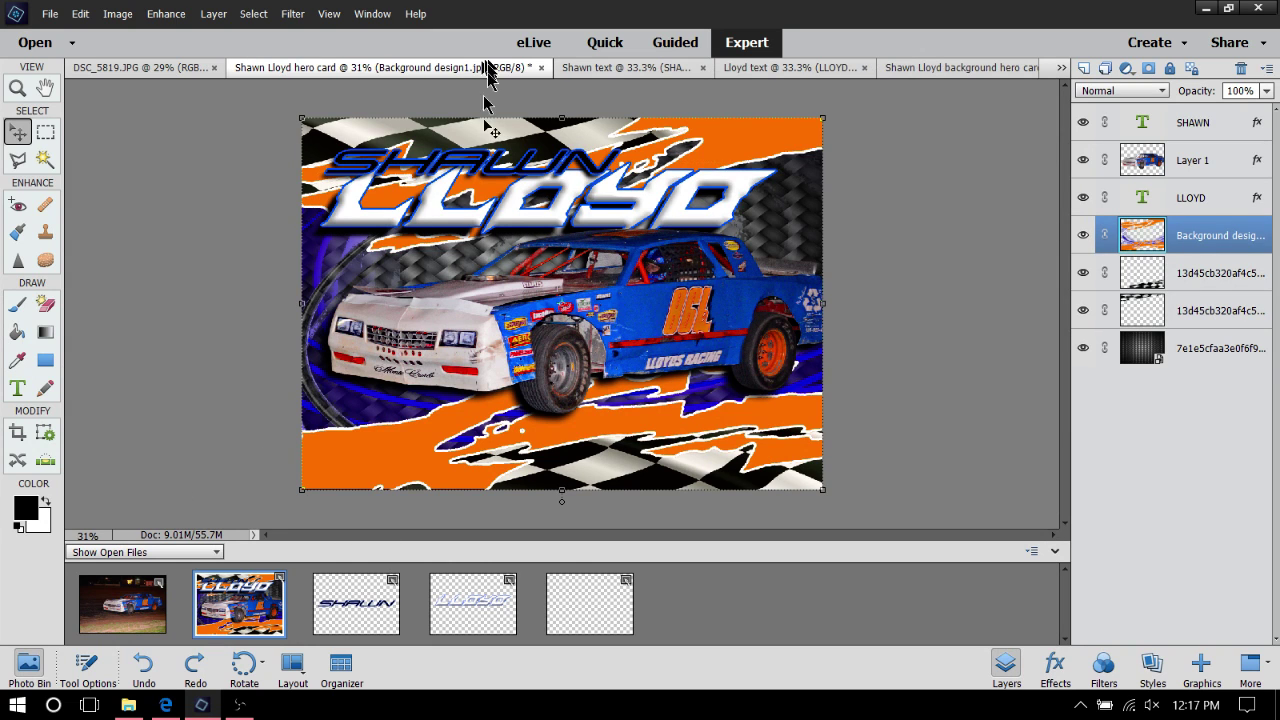
drag(617, 442, 590, 605)
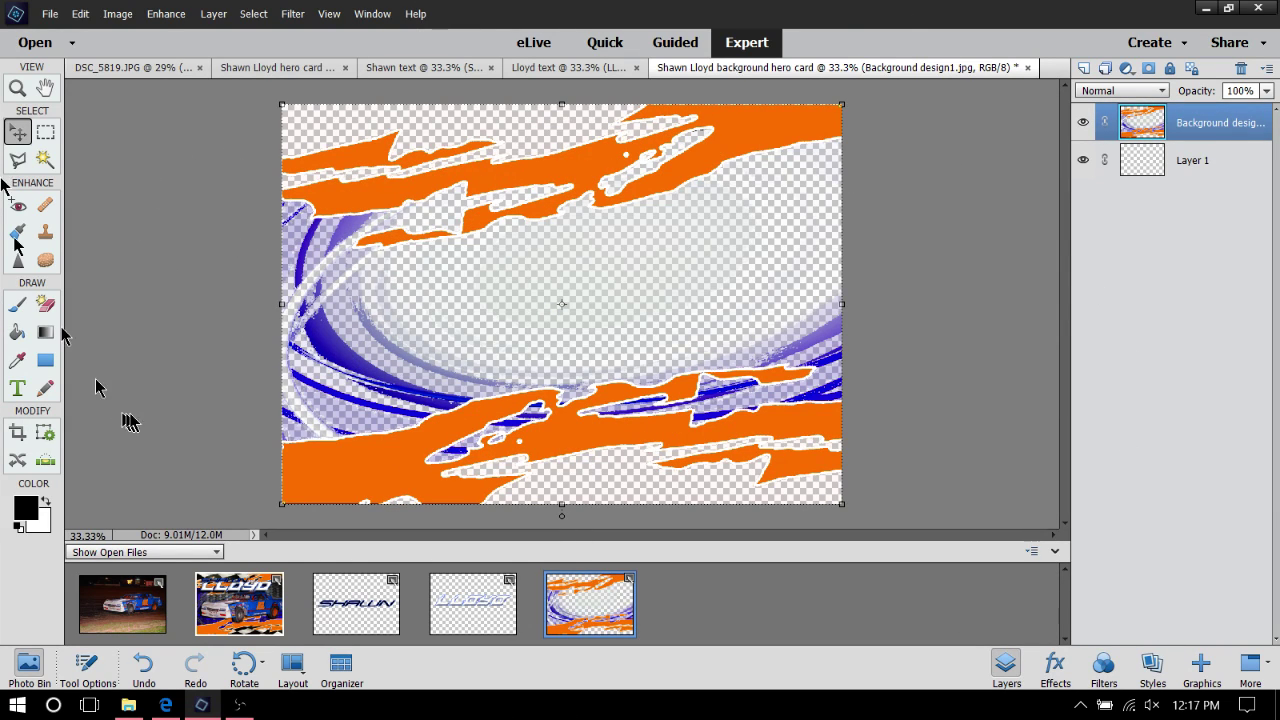
click(50, 14)
click(80, 197)
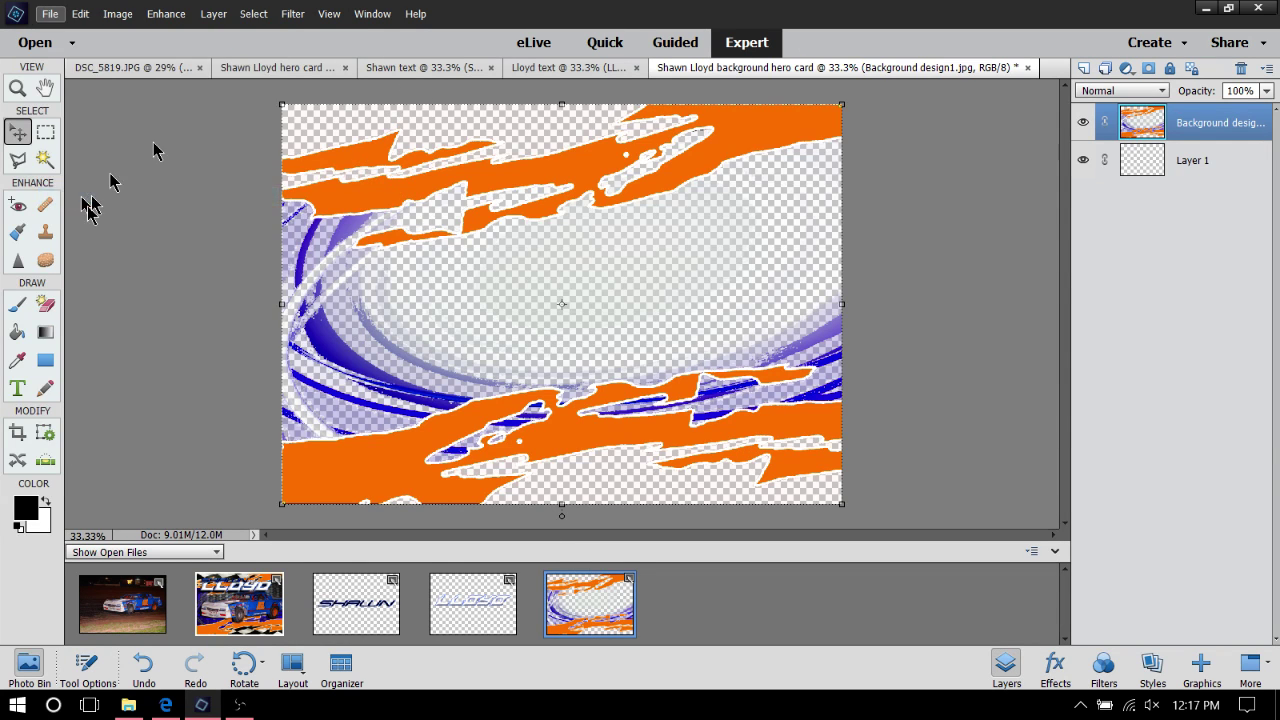
click(369, 398)
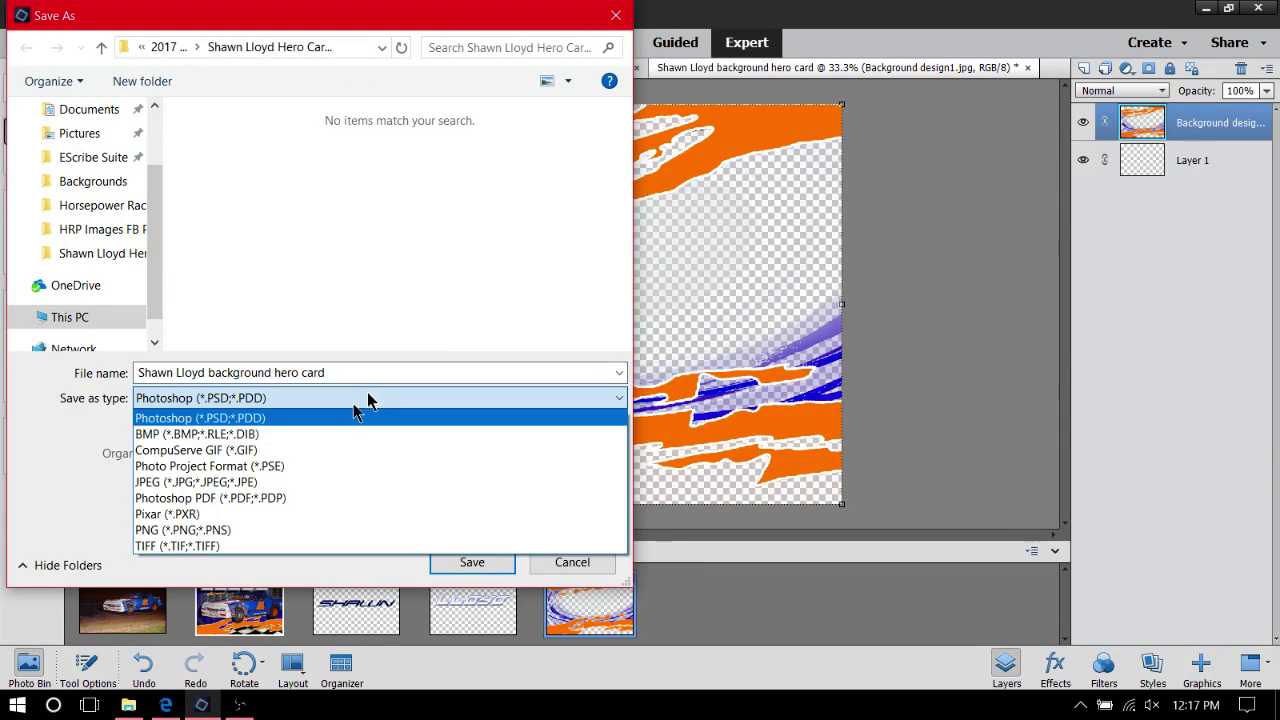
click(262, 532)
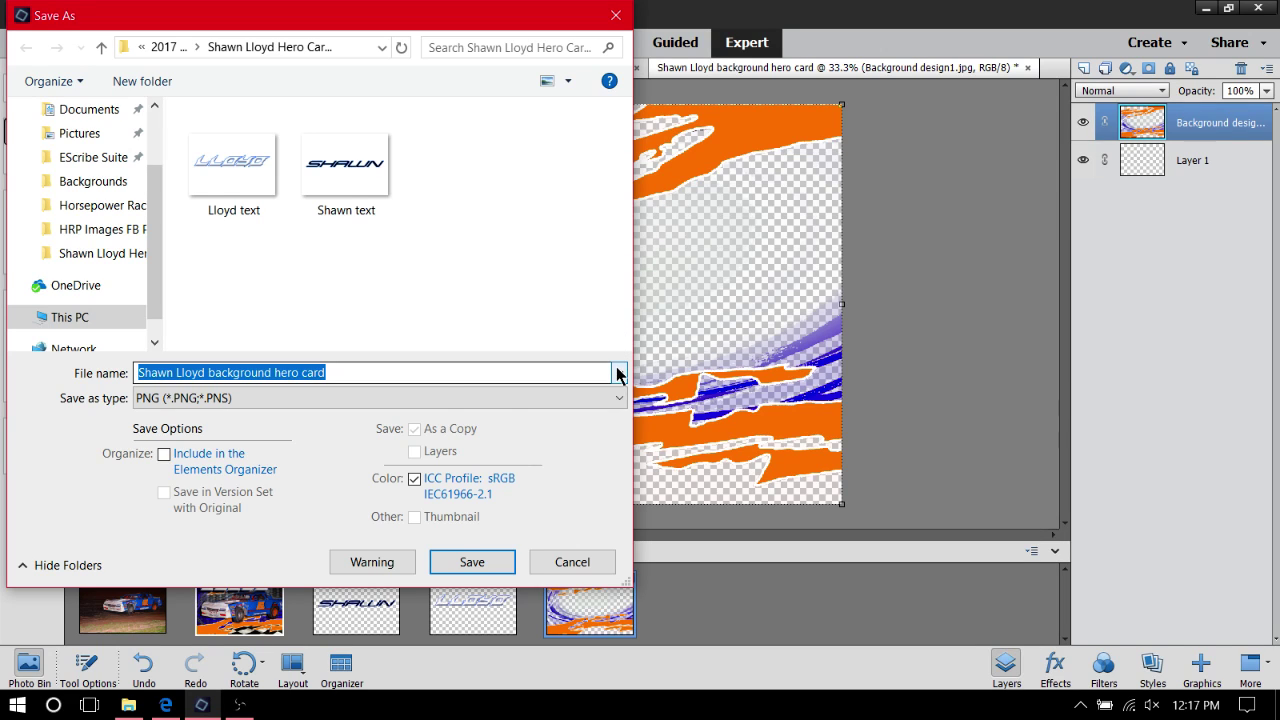
click(345, 372)
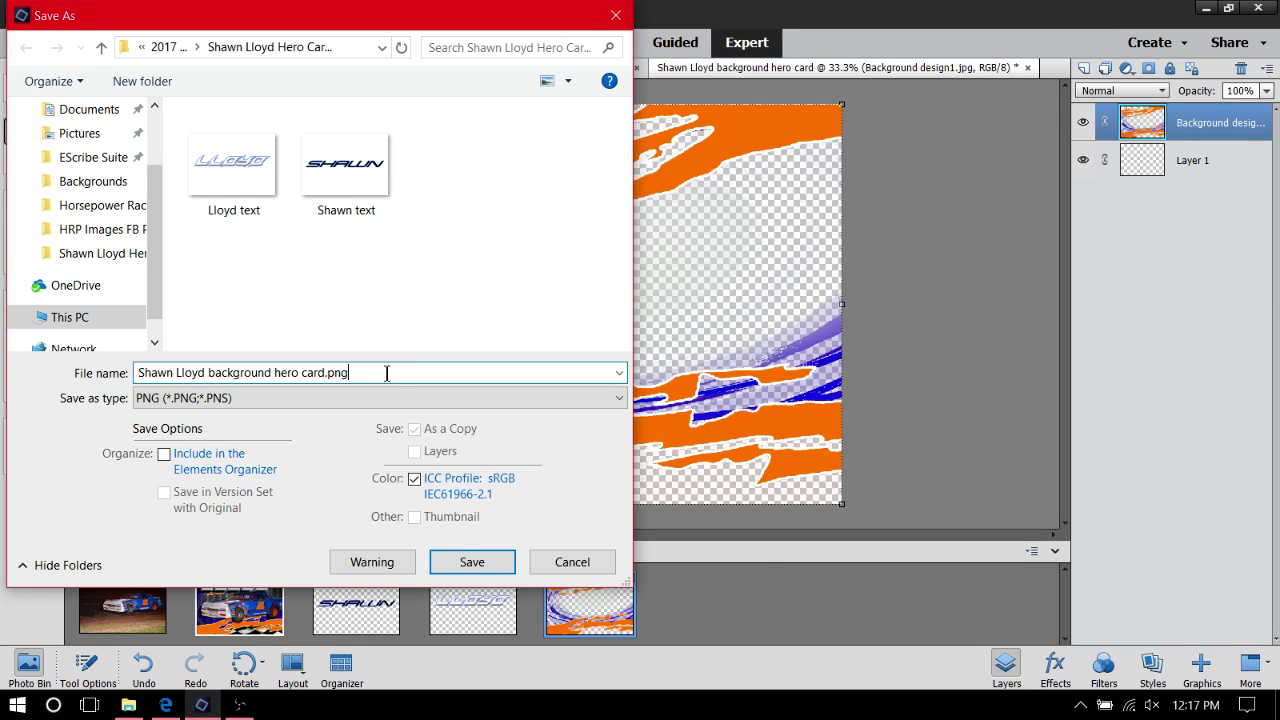
text(.png)
click(486, 563)
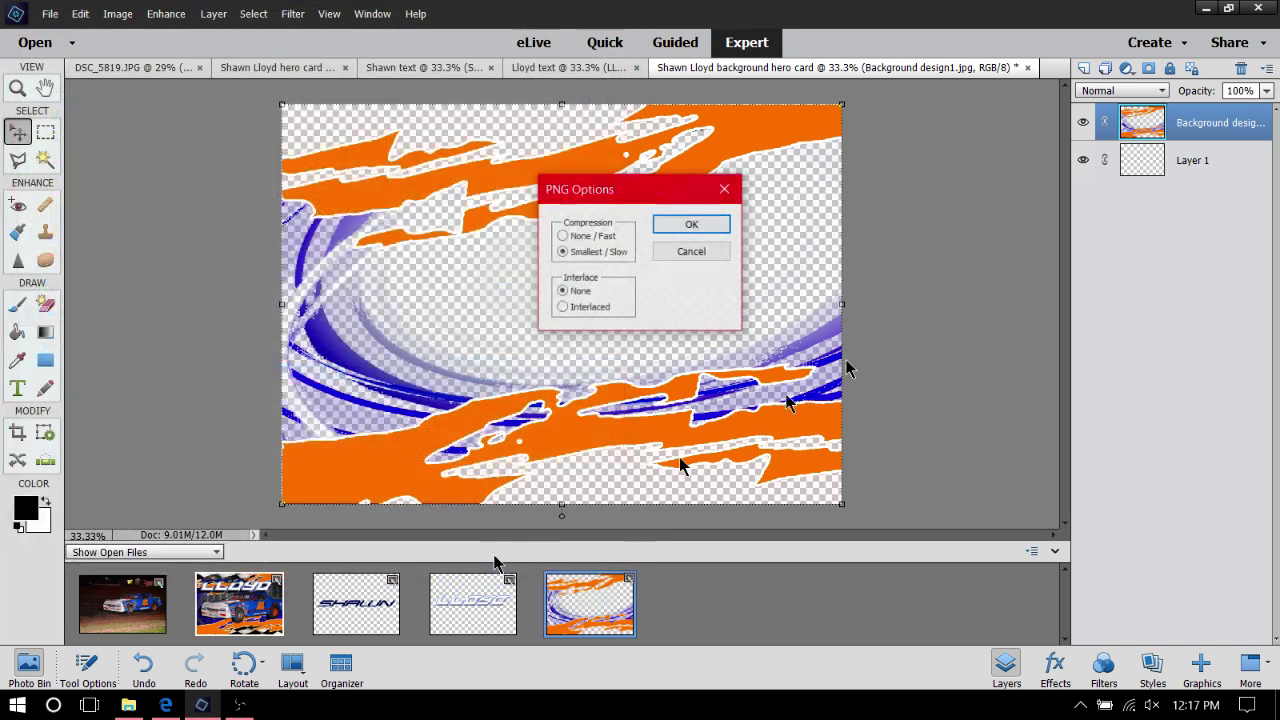
click(715, 225)
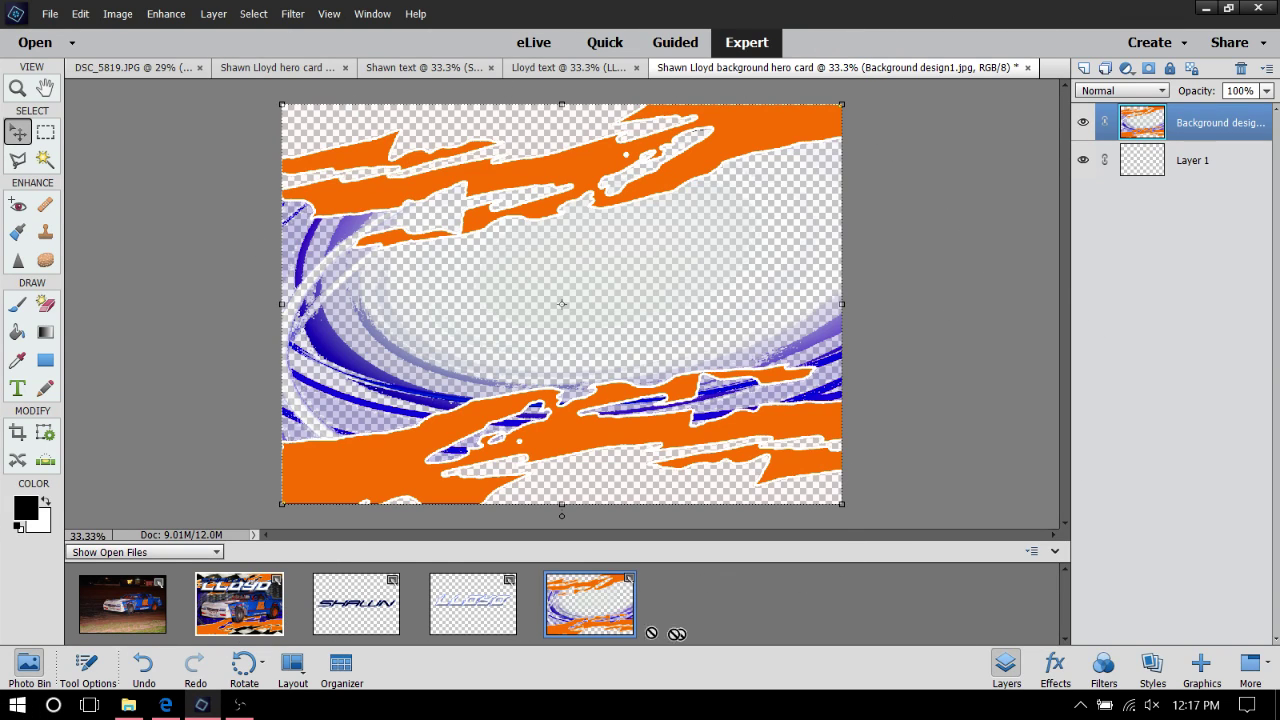
click(52, 14)
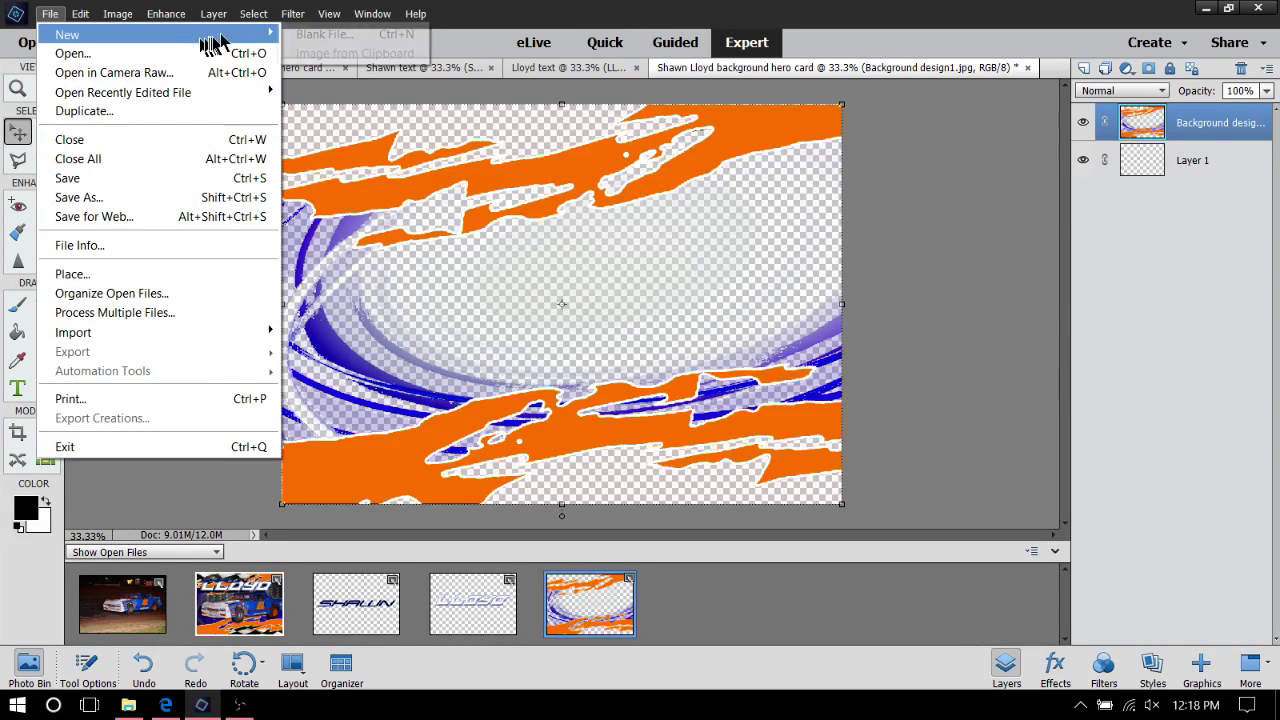
mouse_move(230, 35)
click(310, 34)
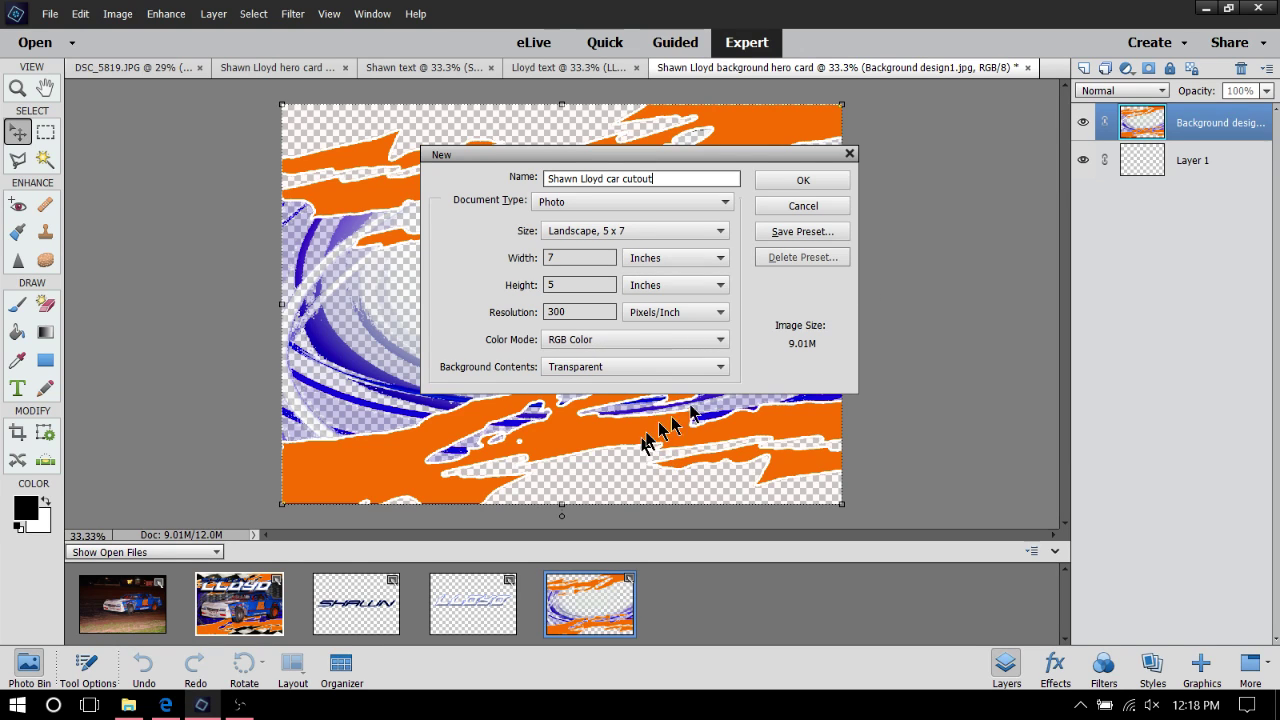
click(810, 181)
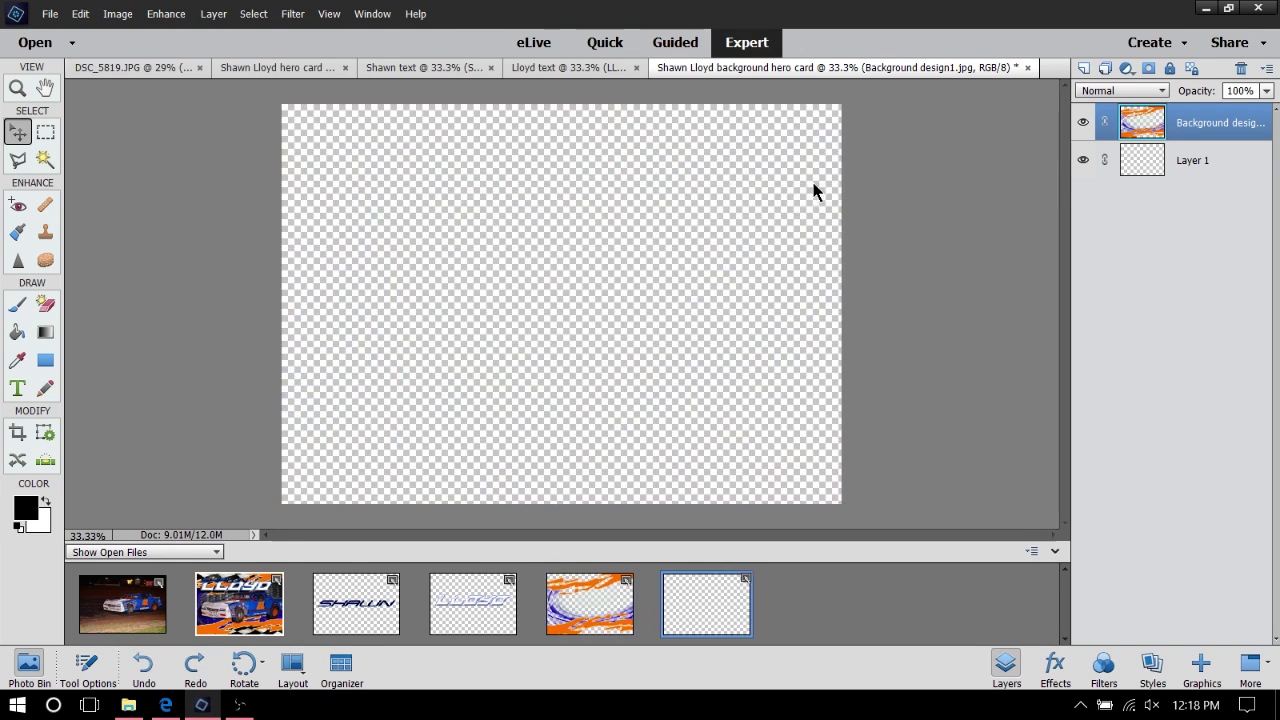
drag(141, 630, 170, 612)
click(121, 614)
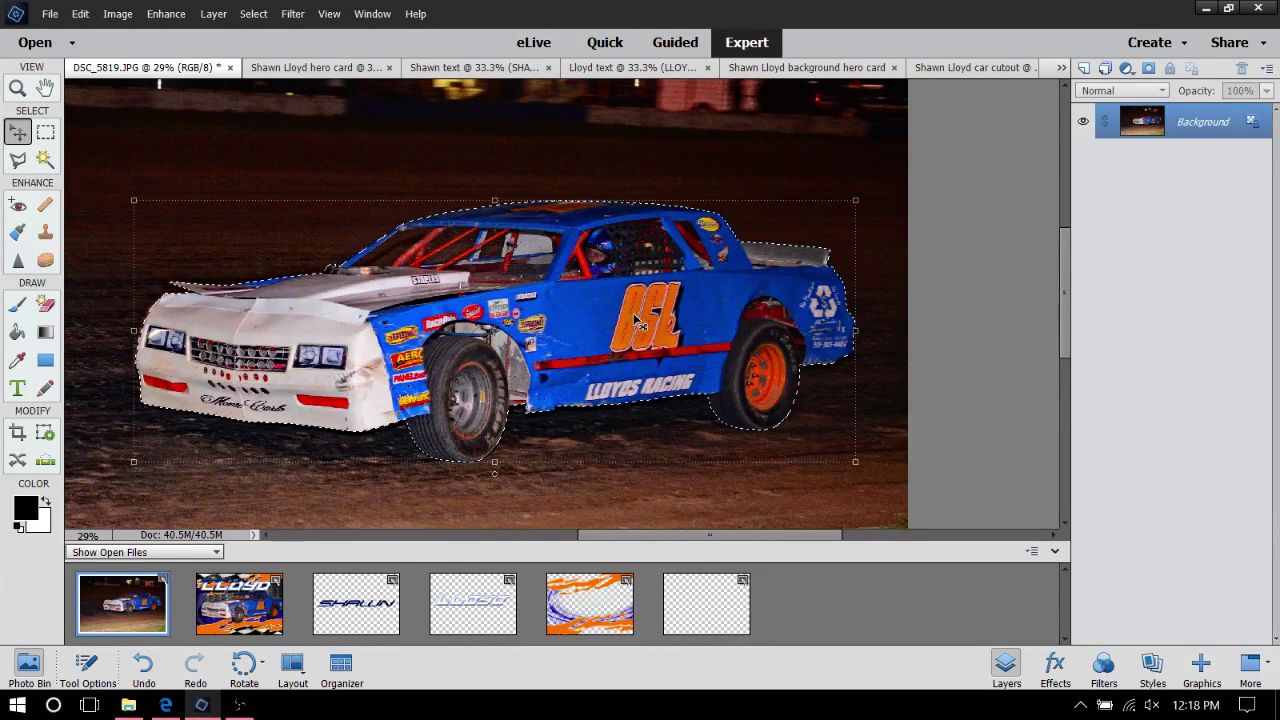
Select the race car layer in the hero card and drag a copy into the car cutout document
click(240, 617)
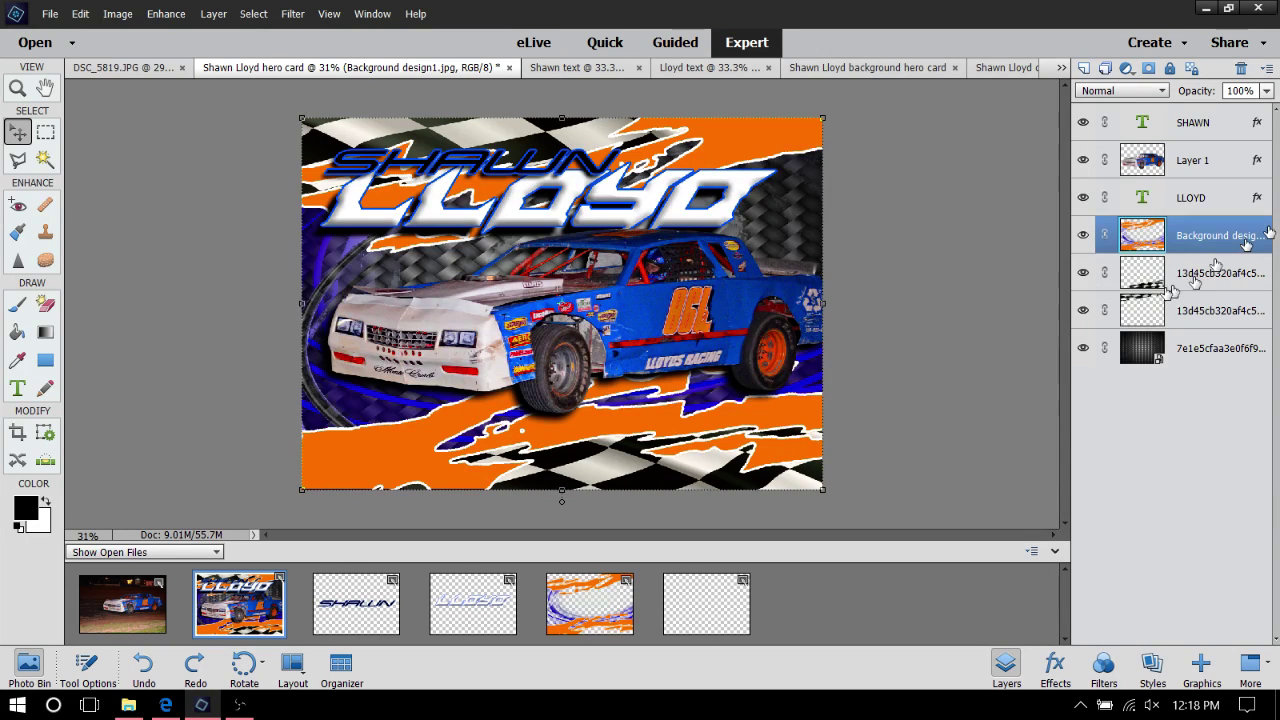
click(1193, 158)
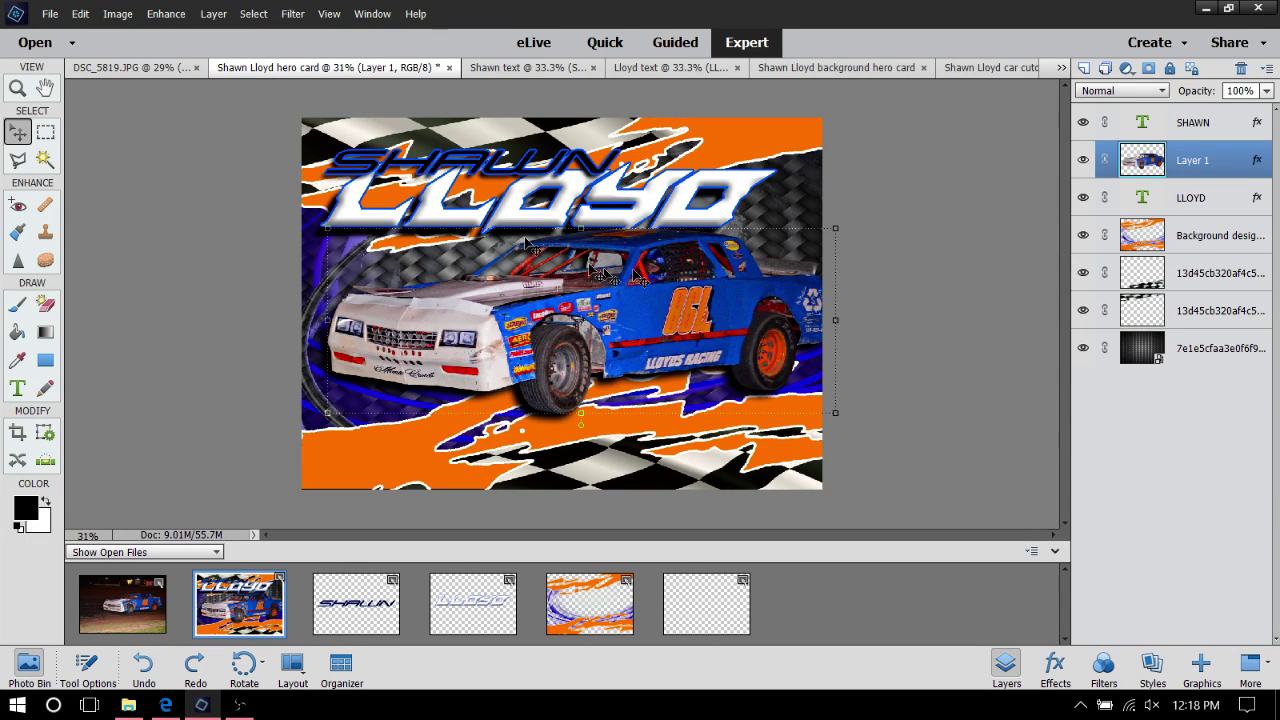
click(118, 609)
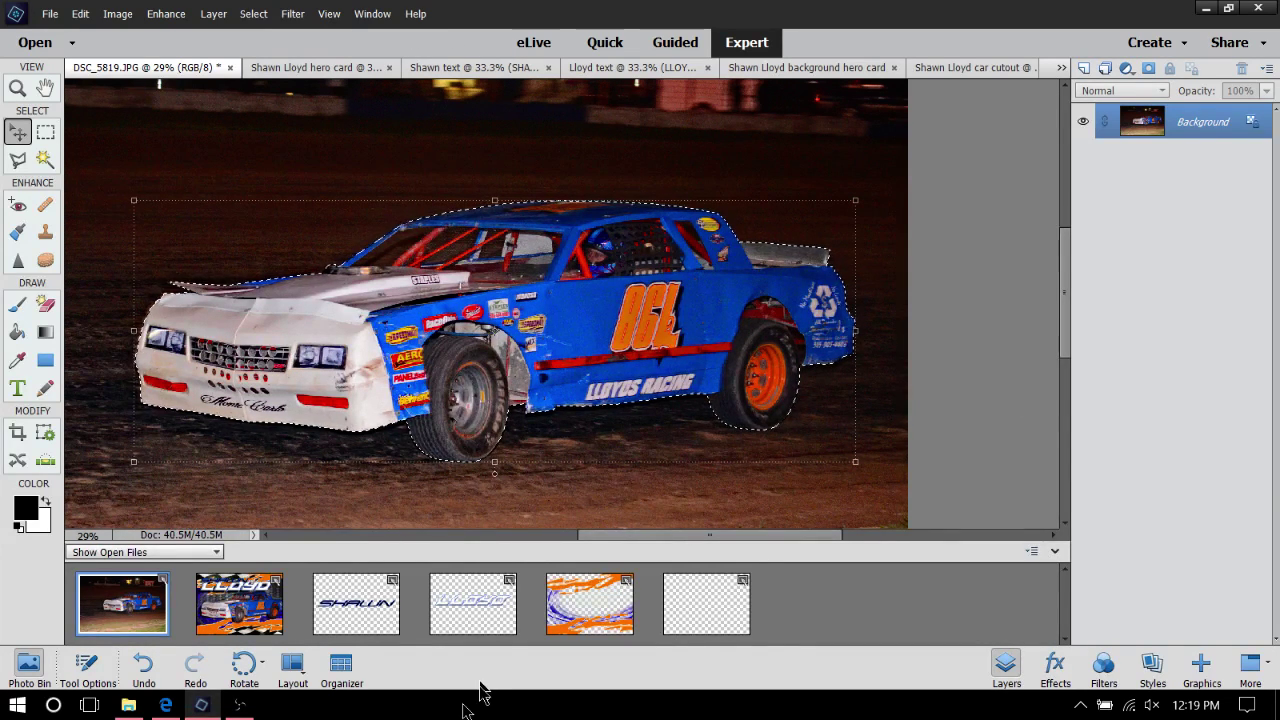
click(243, 622)
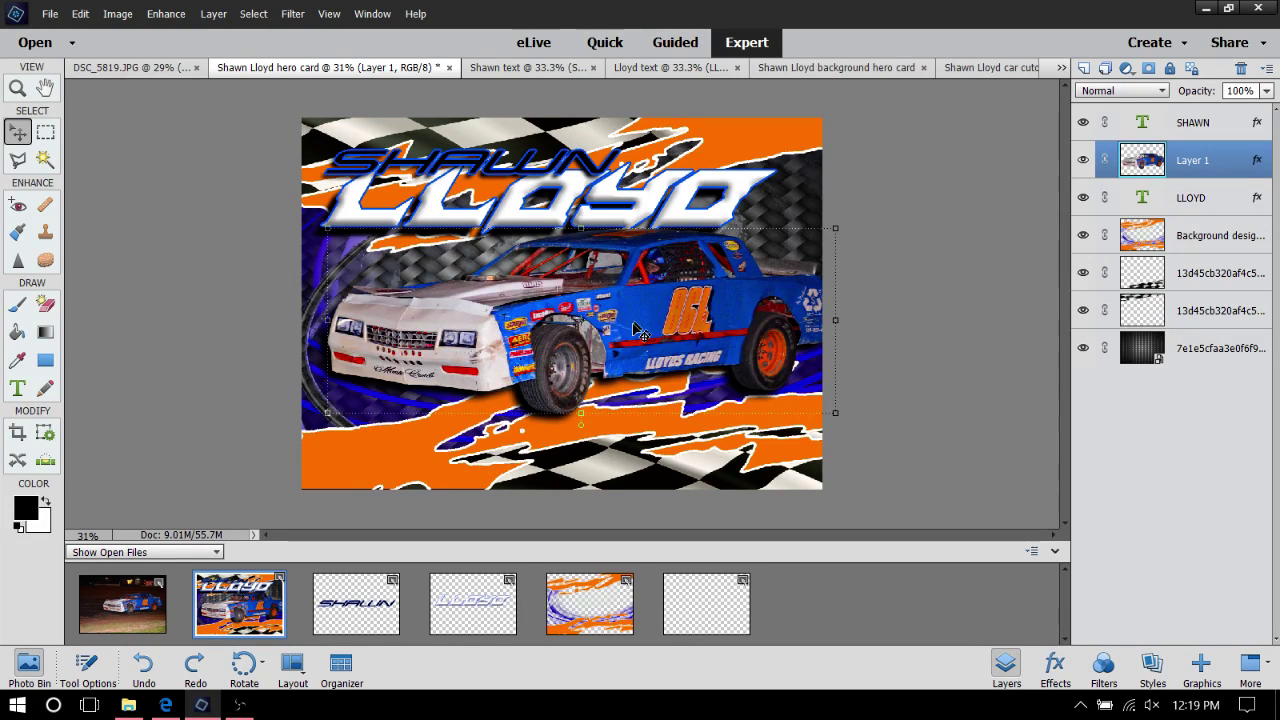
drag(639, 295, 707, 605)
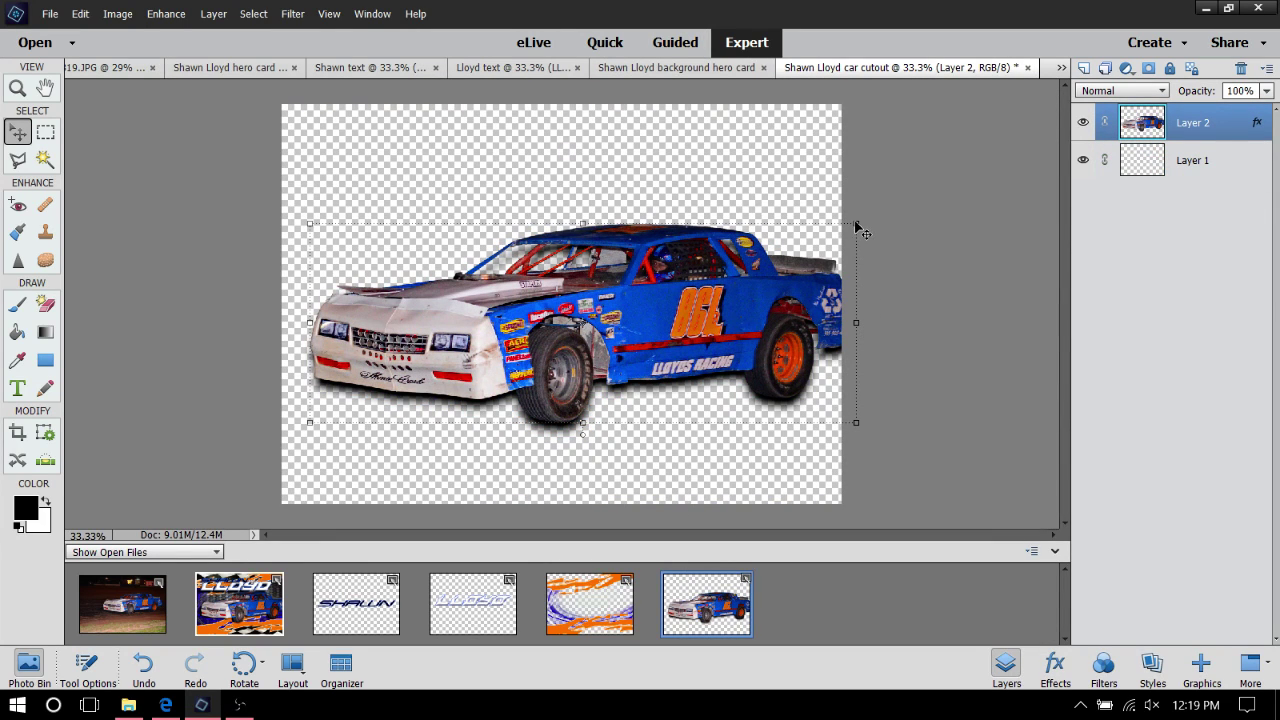
Scale the car copy down to 93% and turn off its Drop Shadow layer style
drag(862, 232, 829, 271)
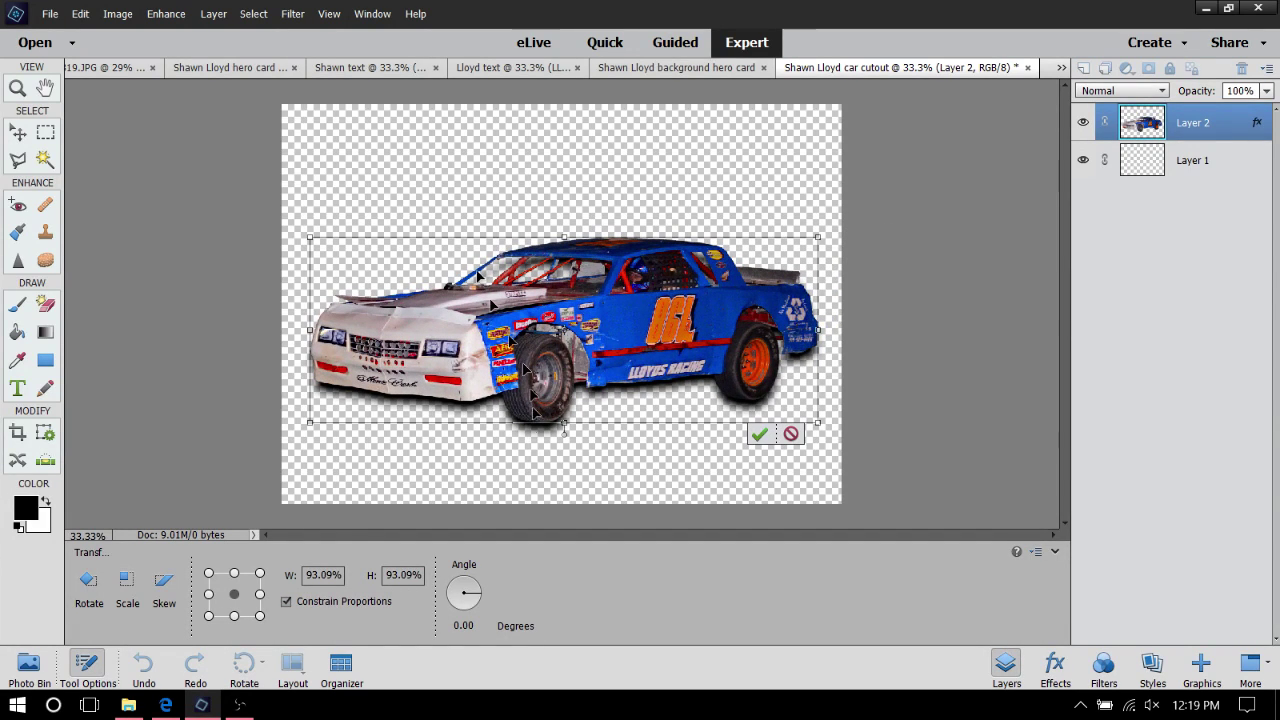
click(758, 436)
right_click(565, 340)
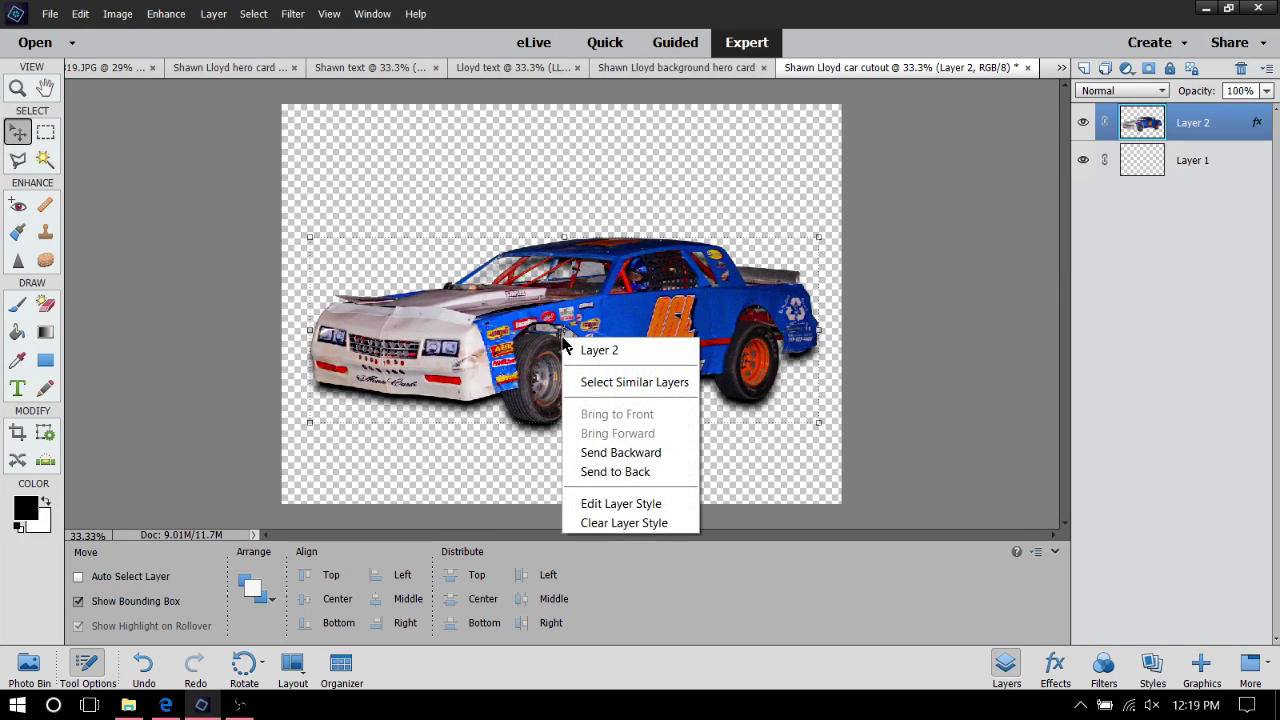
click(661, 505)
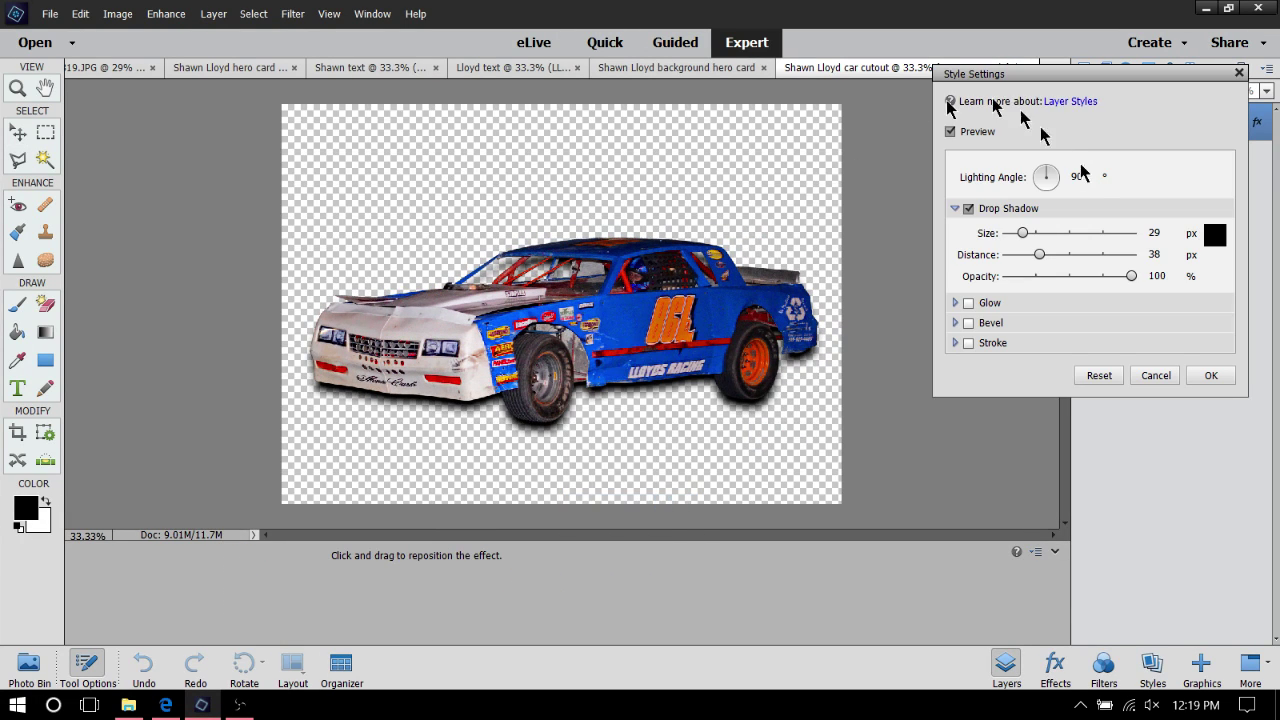
click(970, 210)
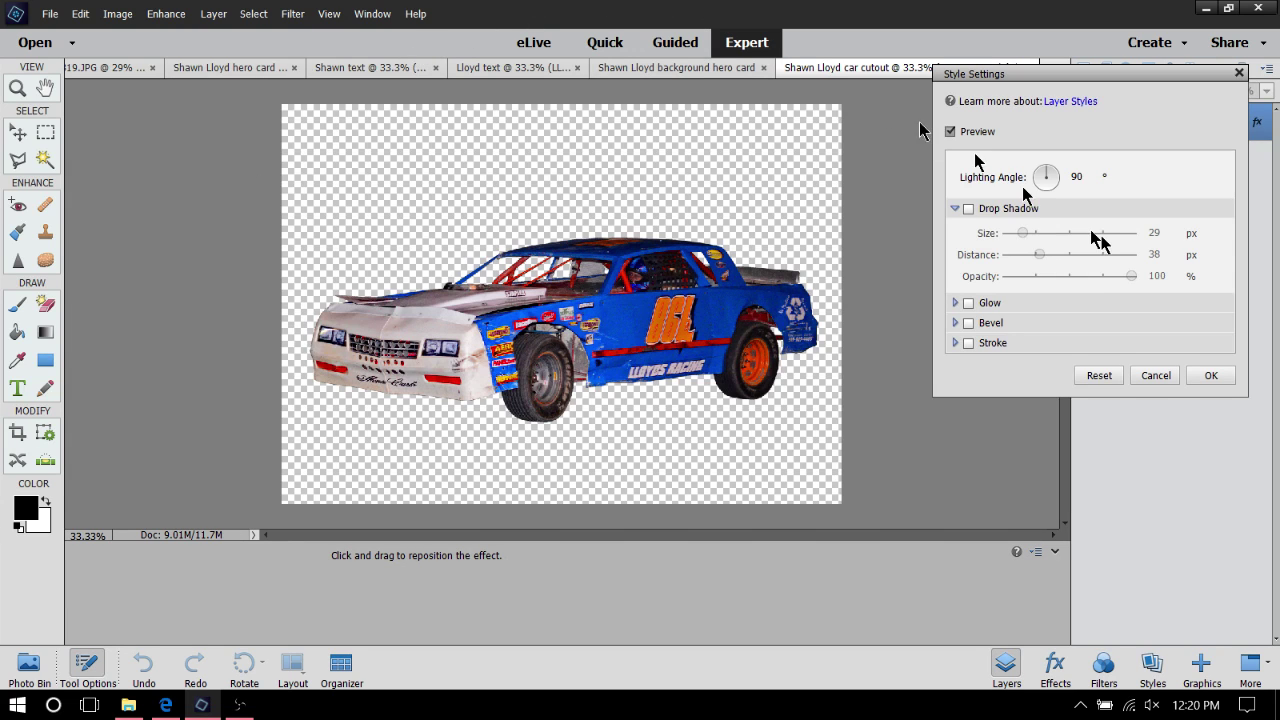
click(1208, 375)
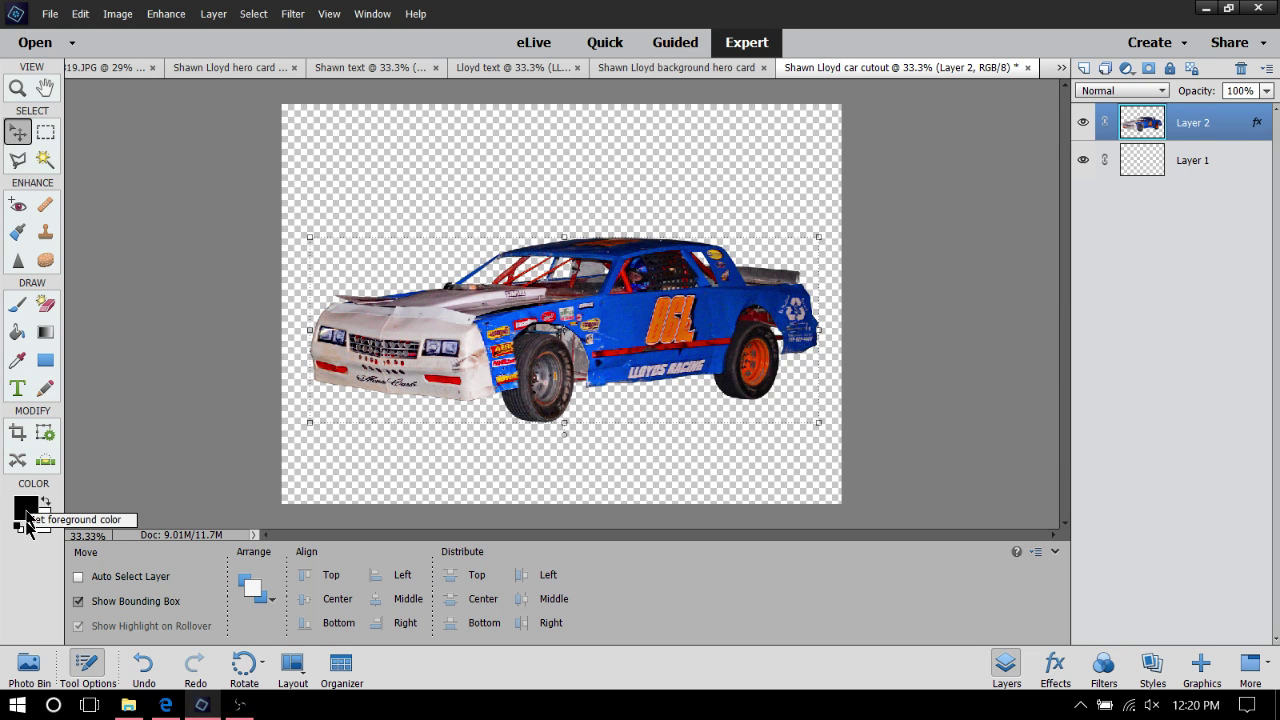
Set the foreground colour to red ff0000
click(28, 508)
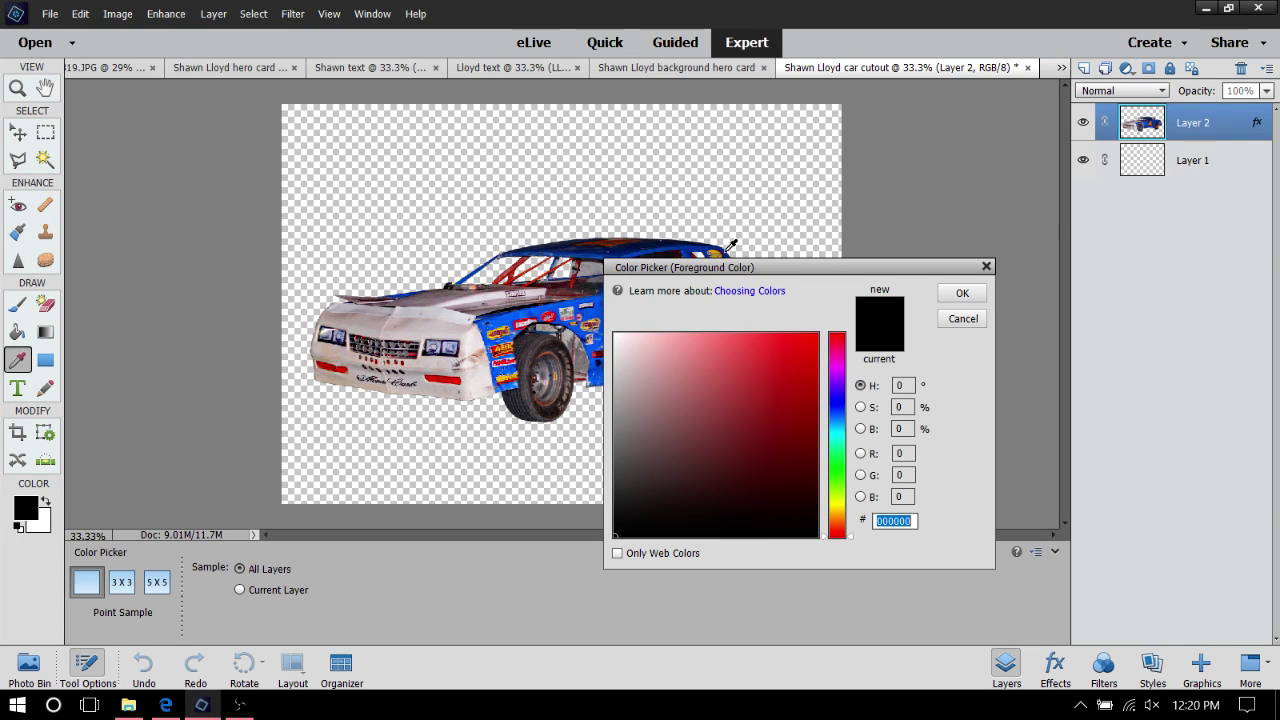
drag(697, 280, 901, 283)
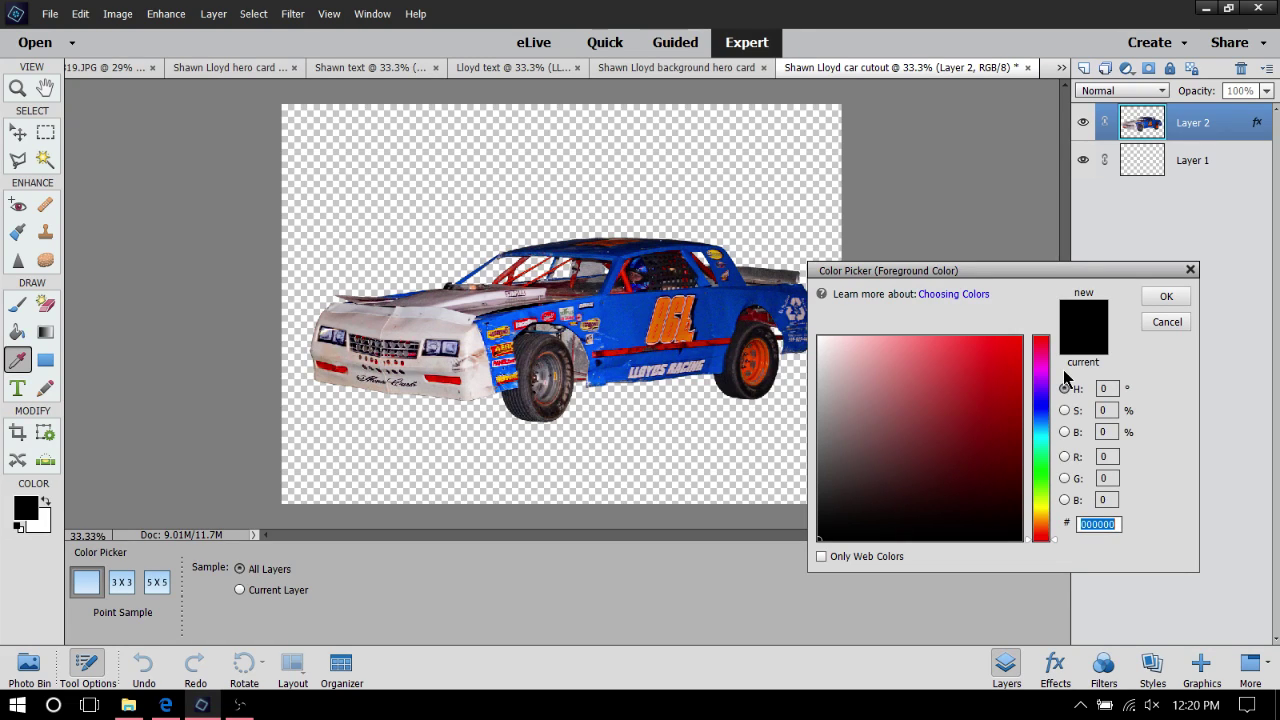
text(ff0000)
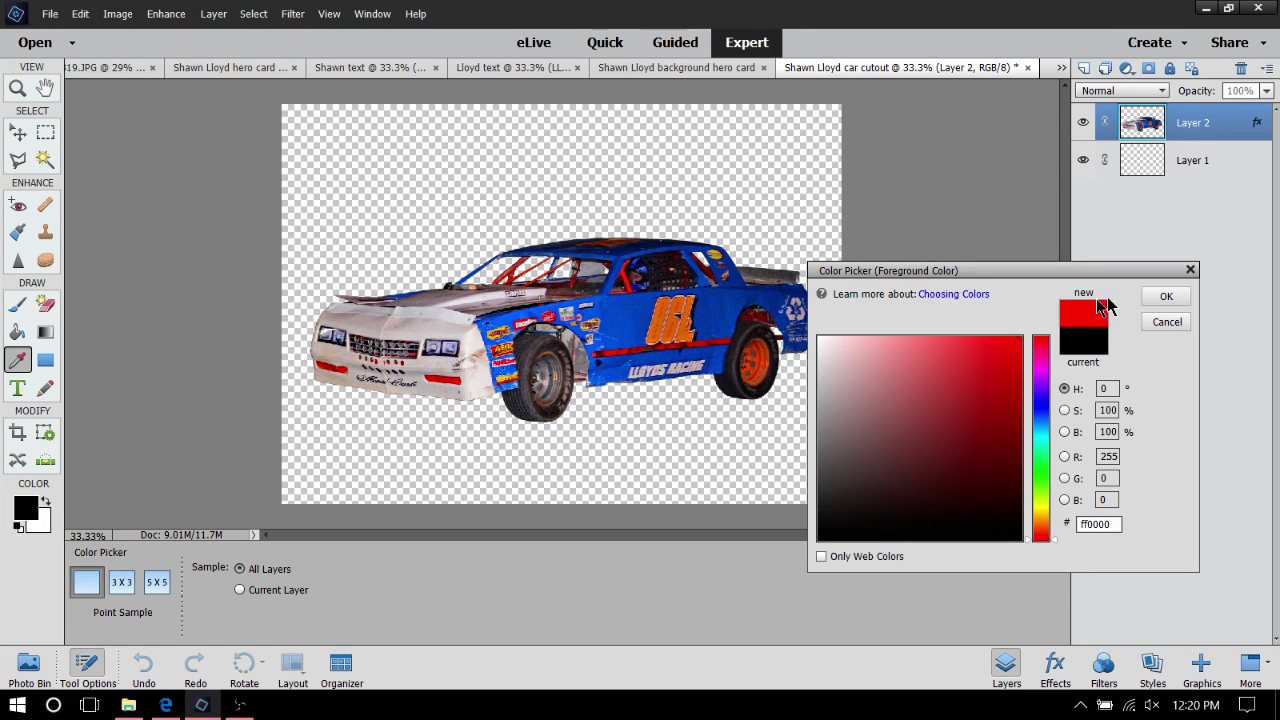
click(1166, 296)
Nudge the car slightly upward and paint-bucket the transparent background around it red
key(v)
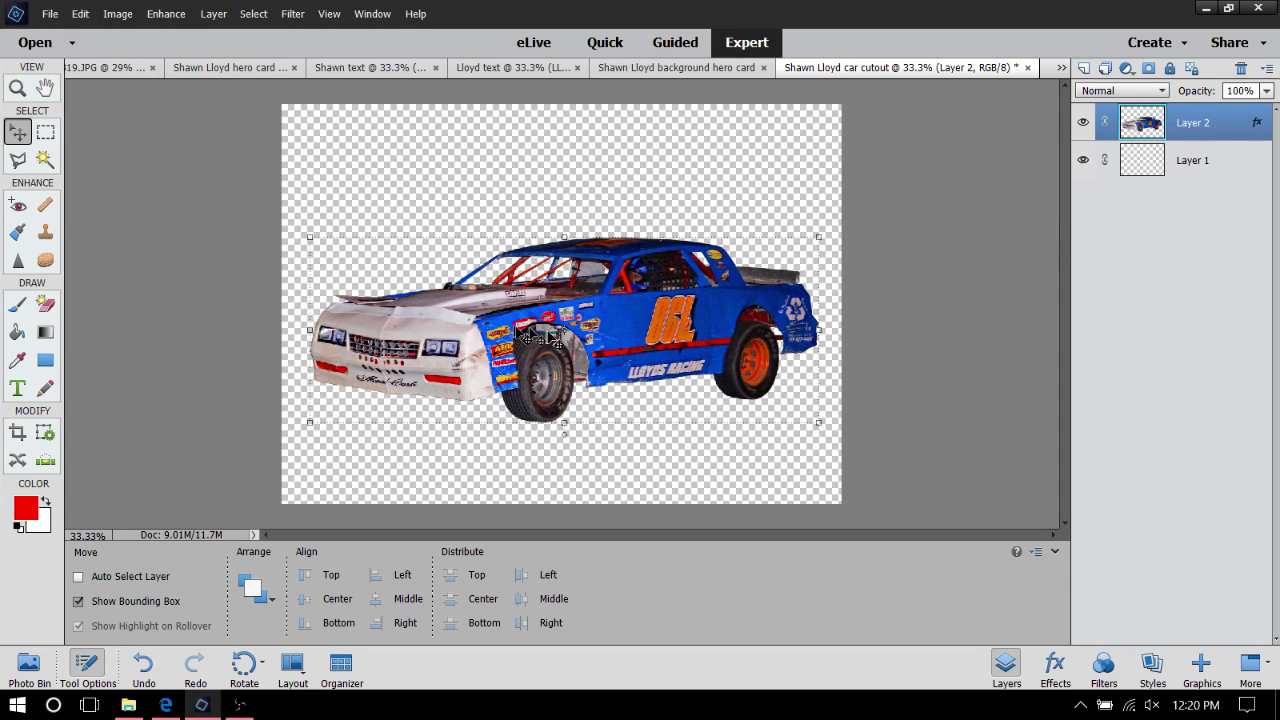
drag(550, 338, 558, 322)
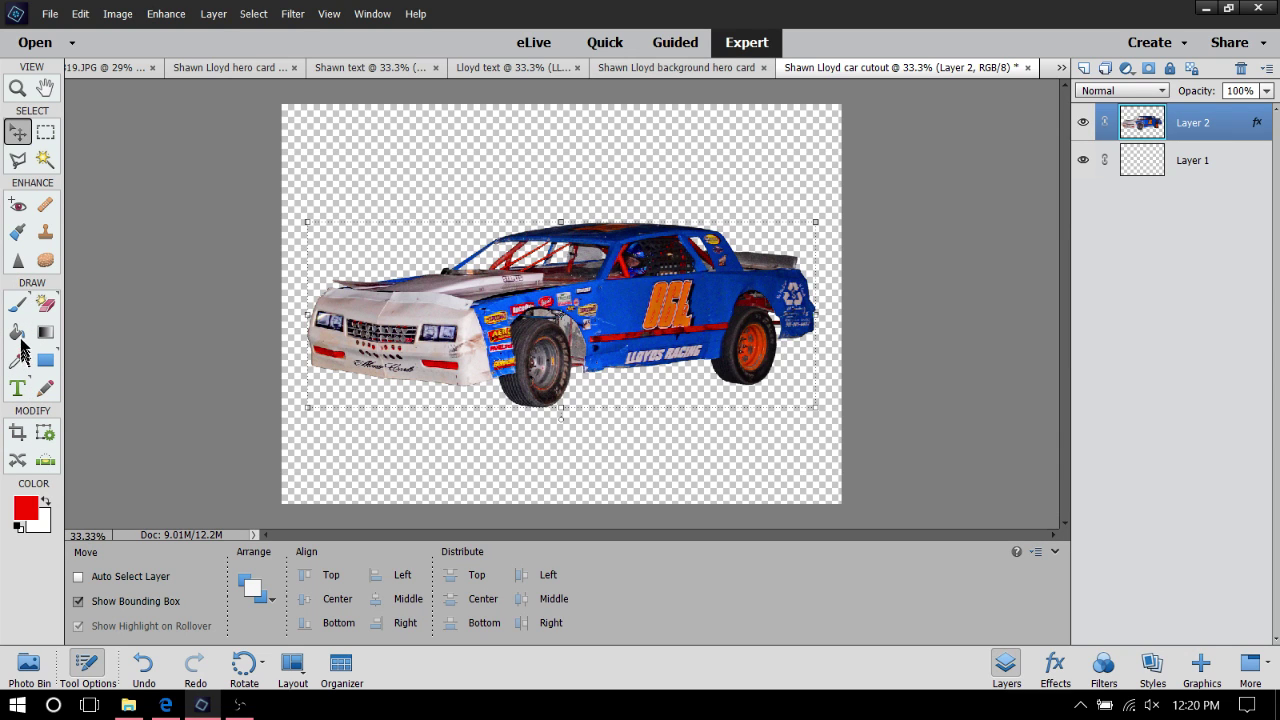
click(18, 333)
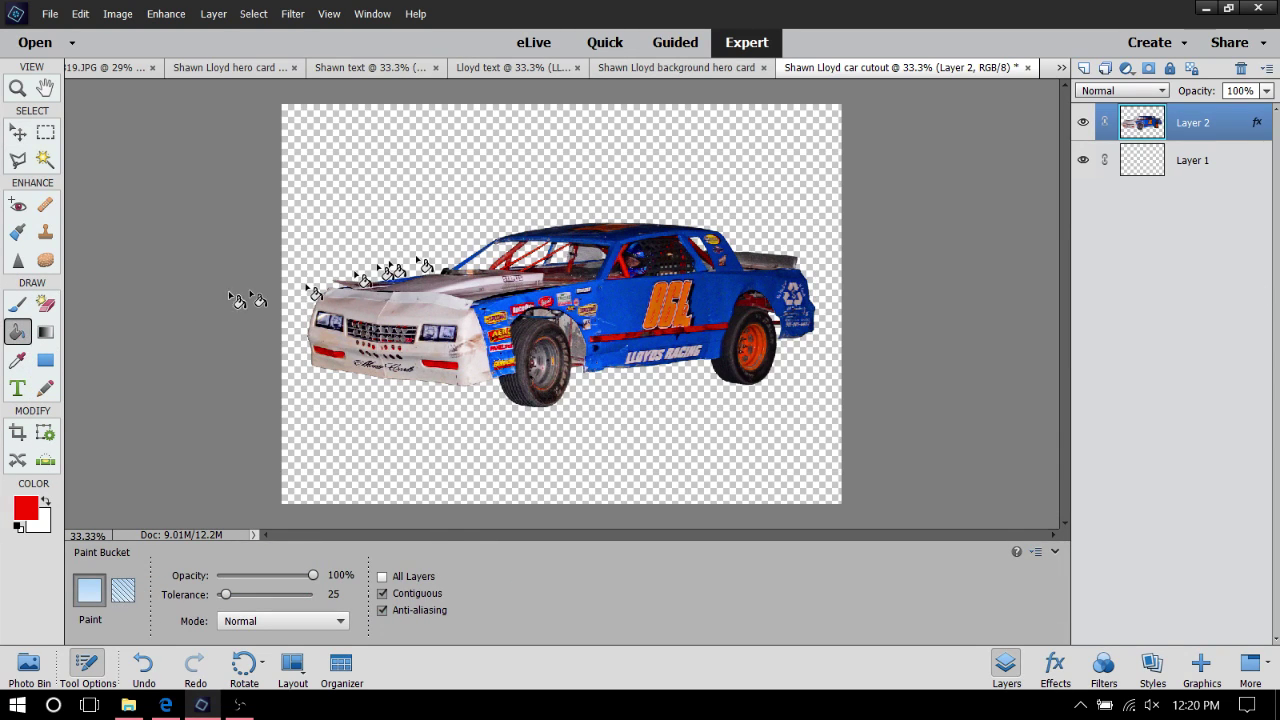
click(406, 216)
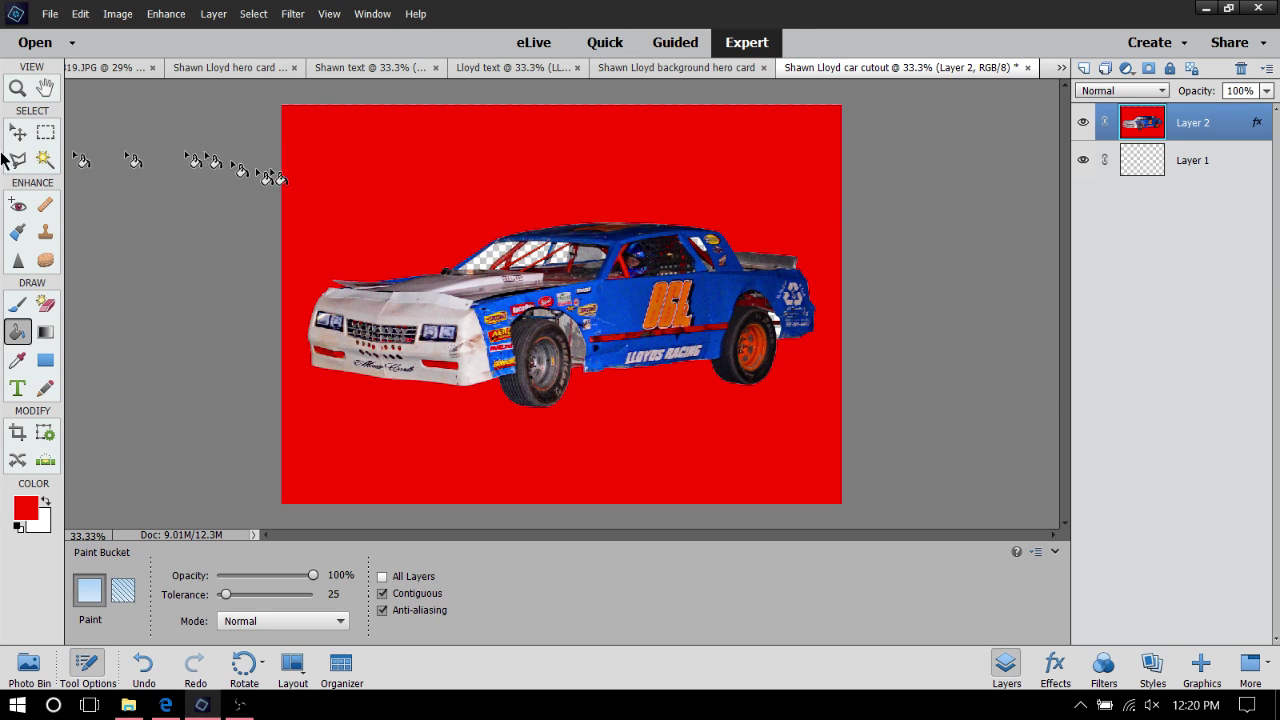
click(17, 88)
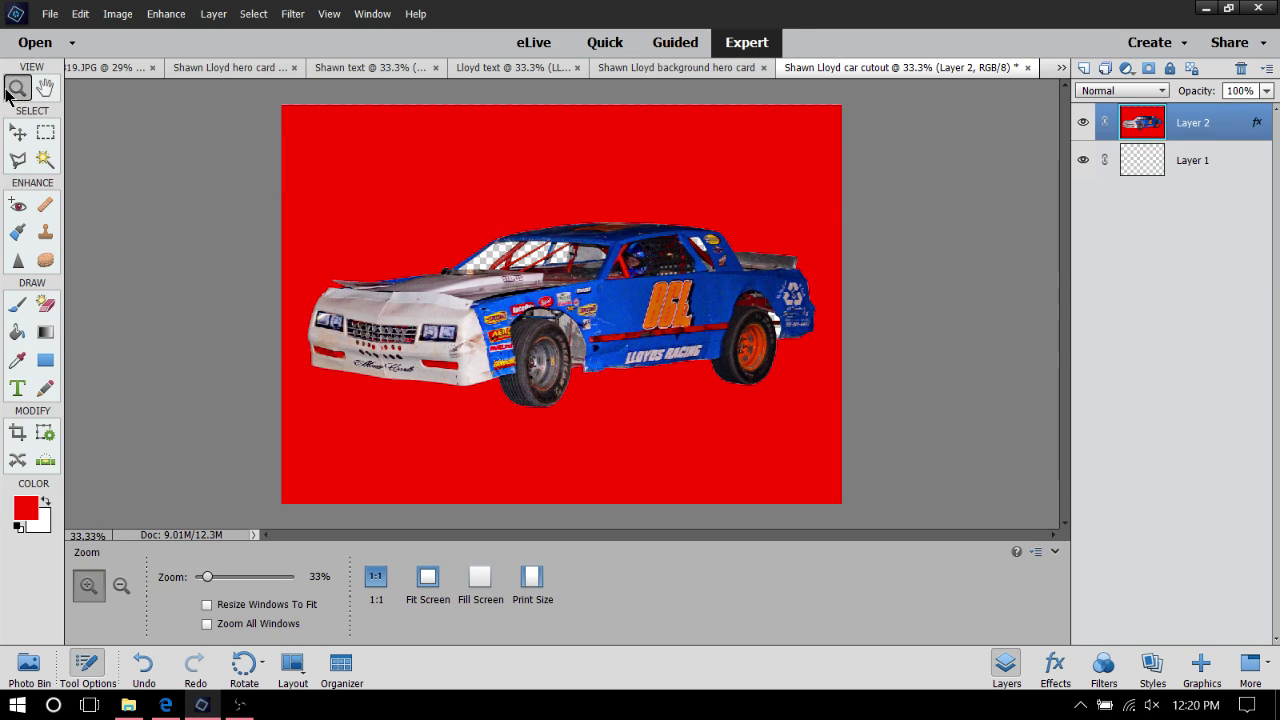
click(535, 316)
click(525, 305)
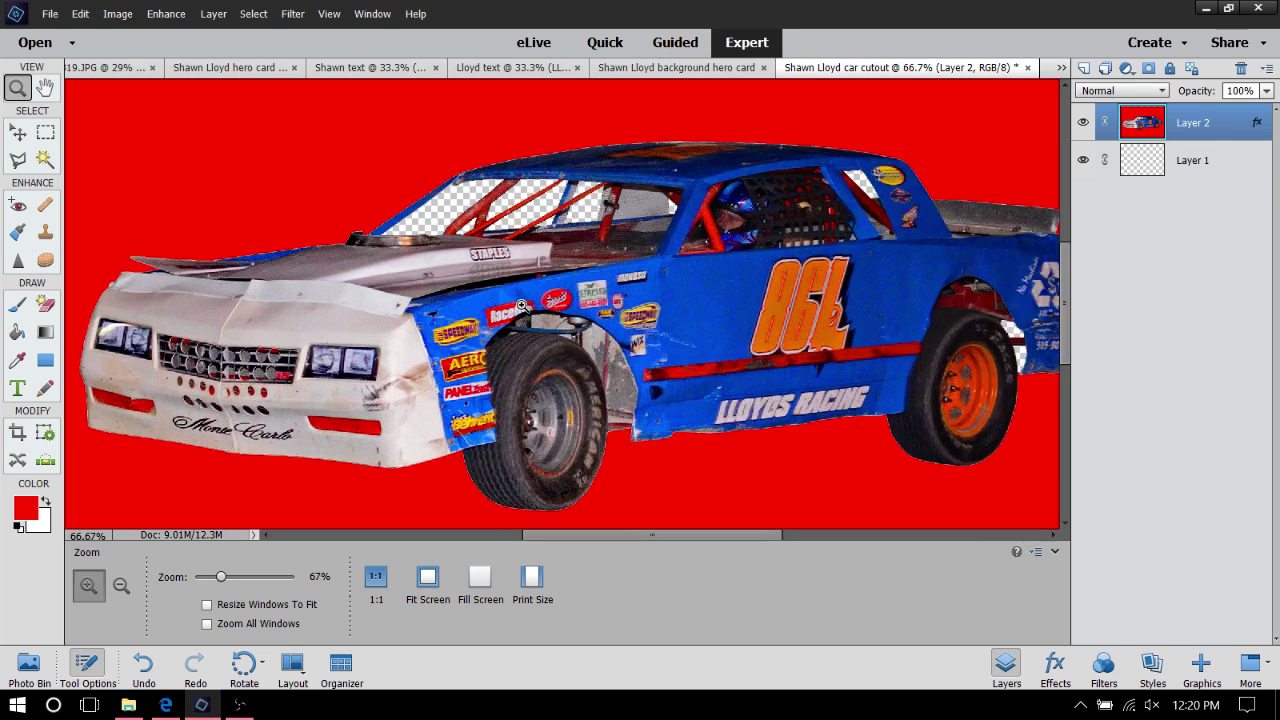
Zoom in and fill the two windshield gaps between the roll-cage bars with red
click(519, 300)
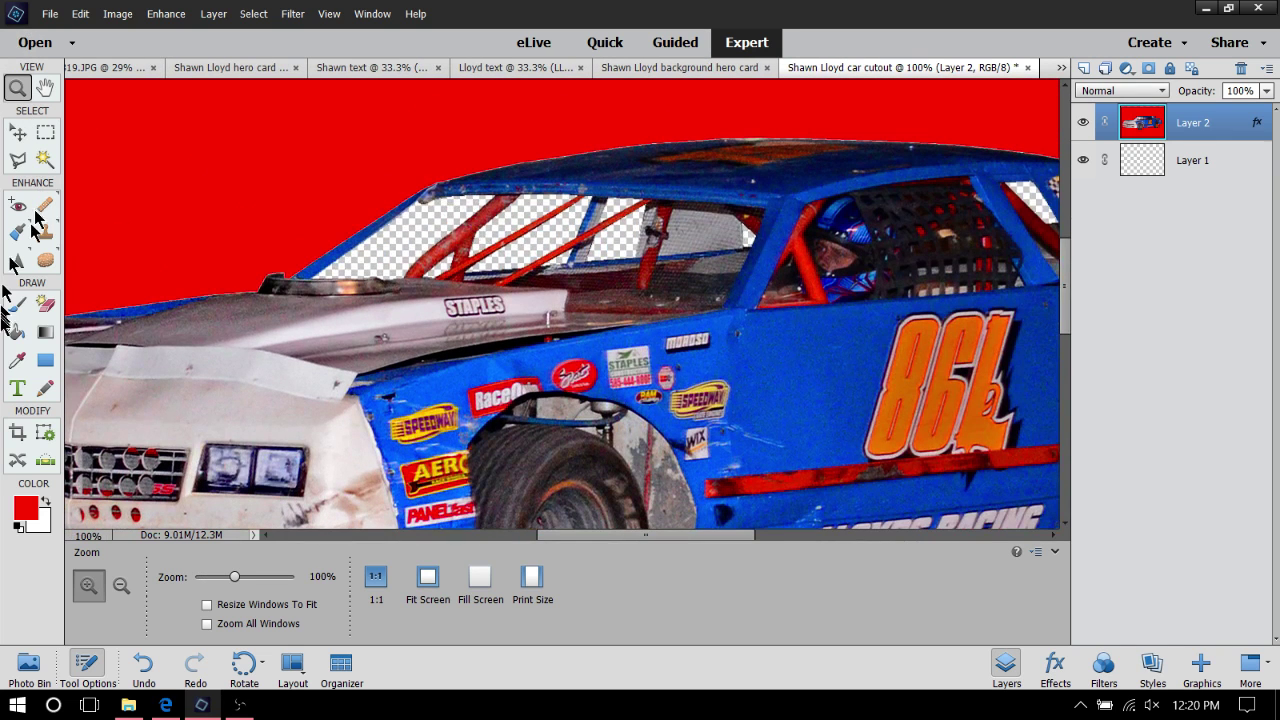
click(17, 331)
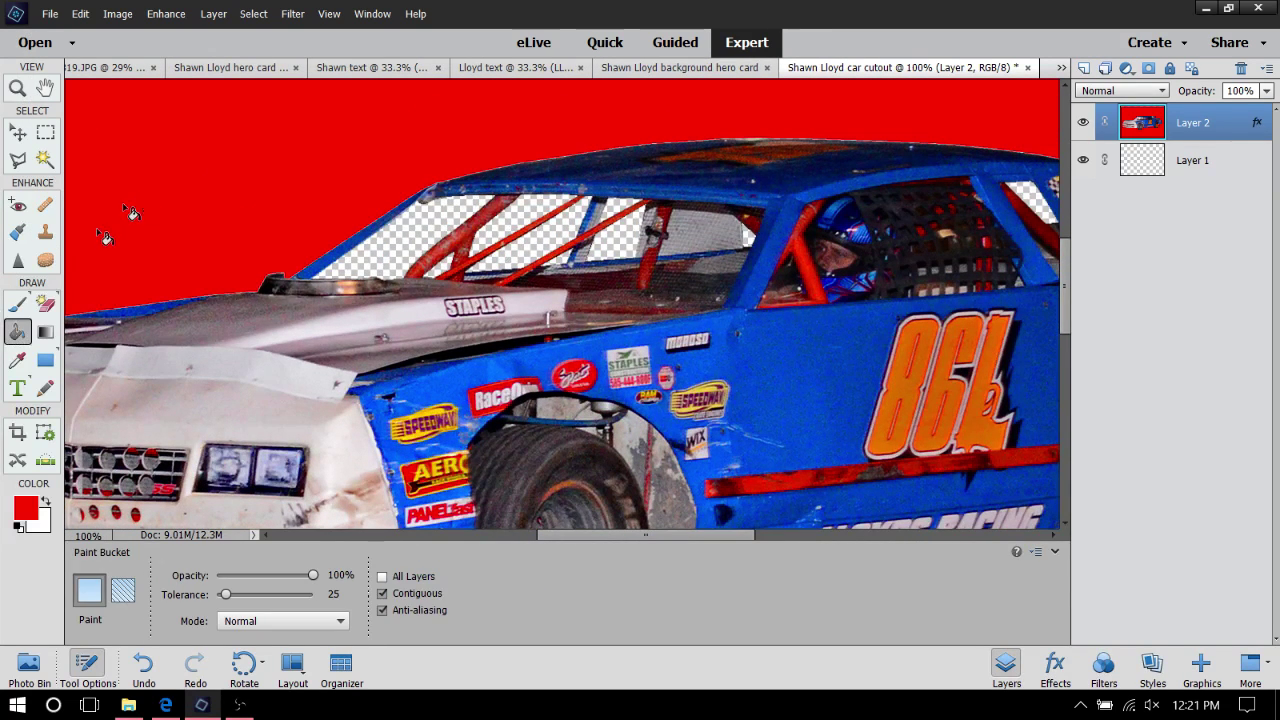
click(401, 247)
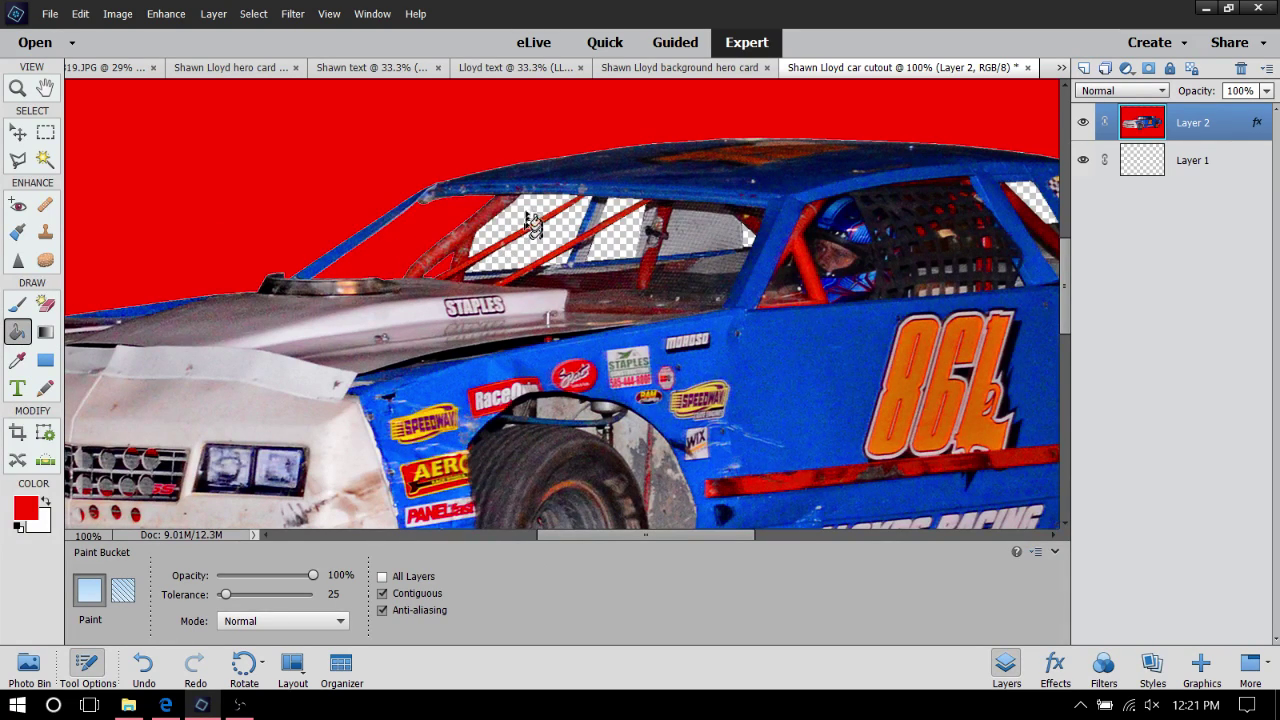
click(533, 251)
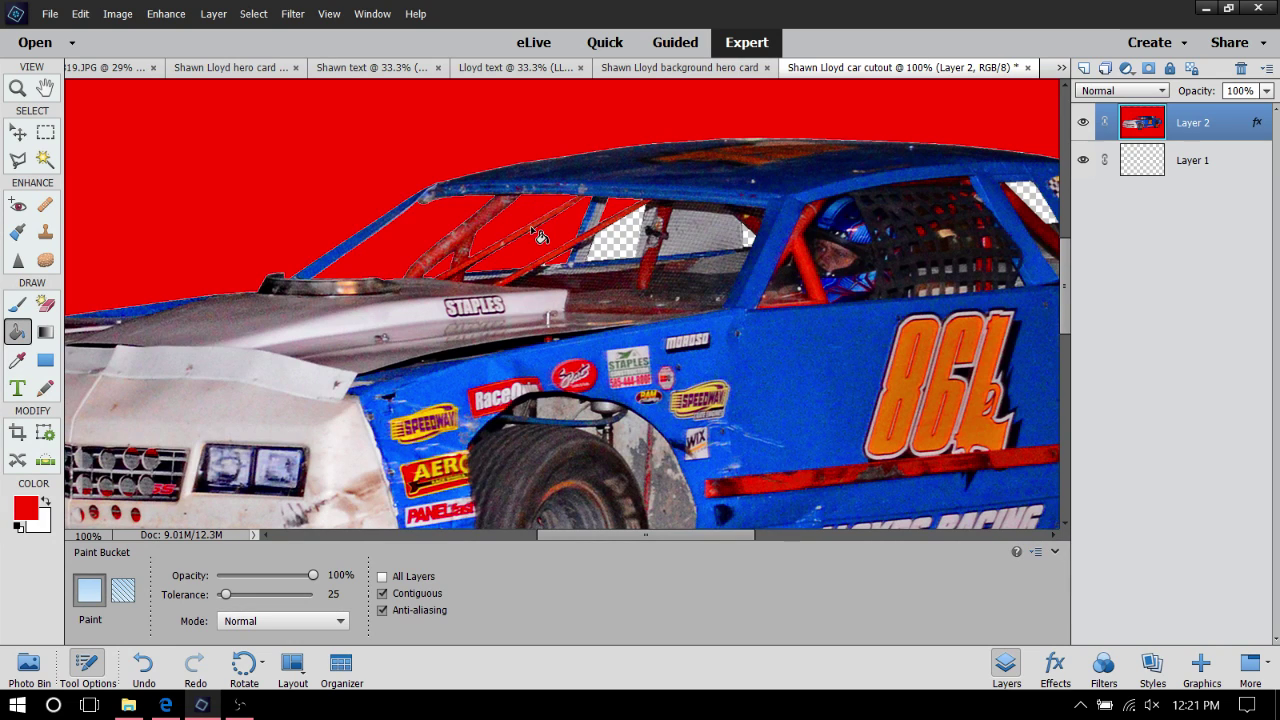
Change the foreground colour to darker red af0000 and refill both windshield gaps
click(27, 516)
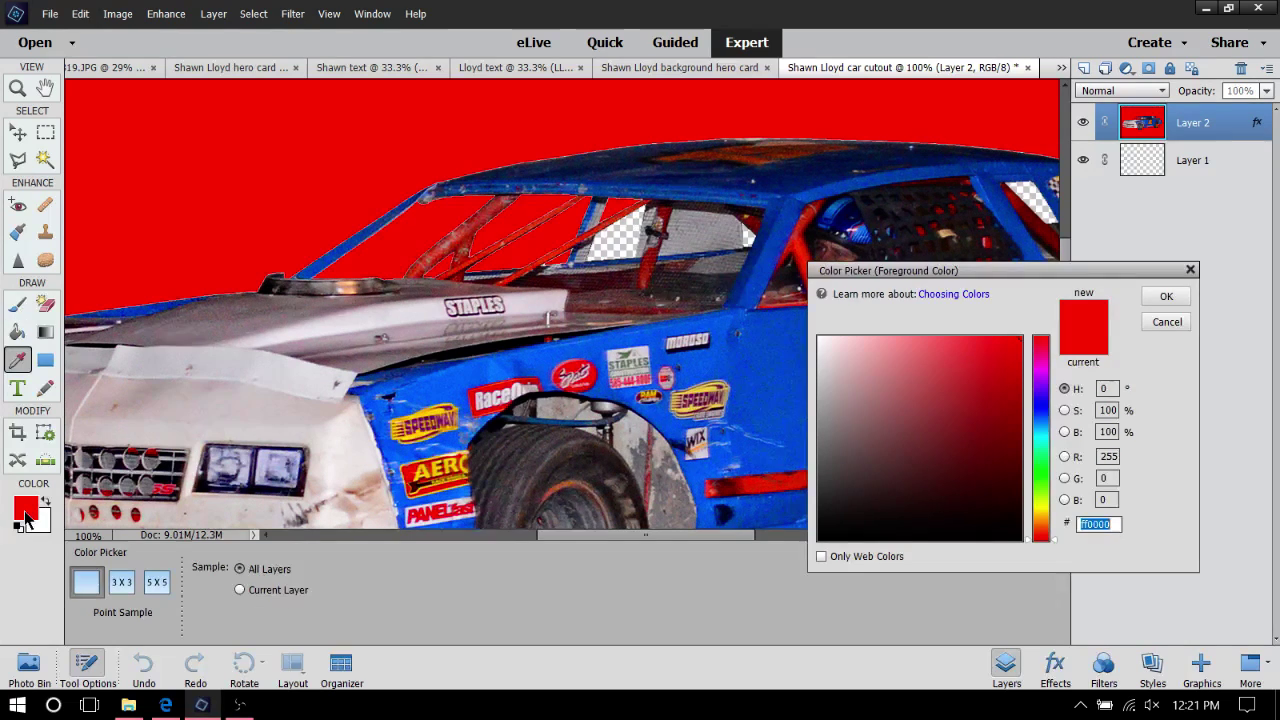
click(1017, 369)
drag(1019, 369, 1026, 400)
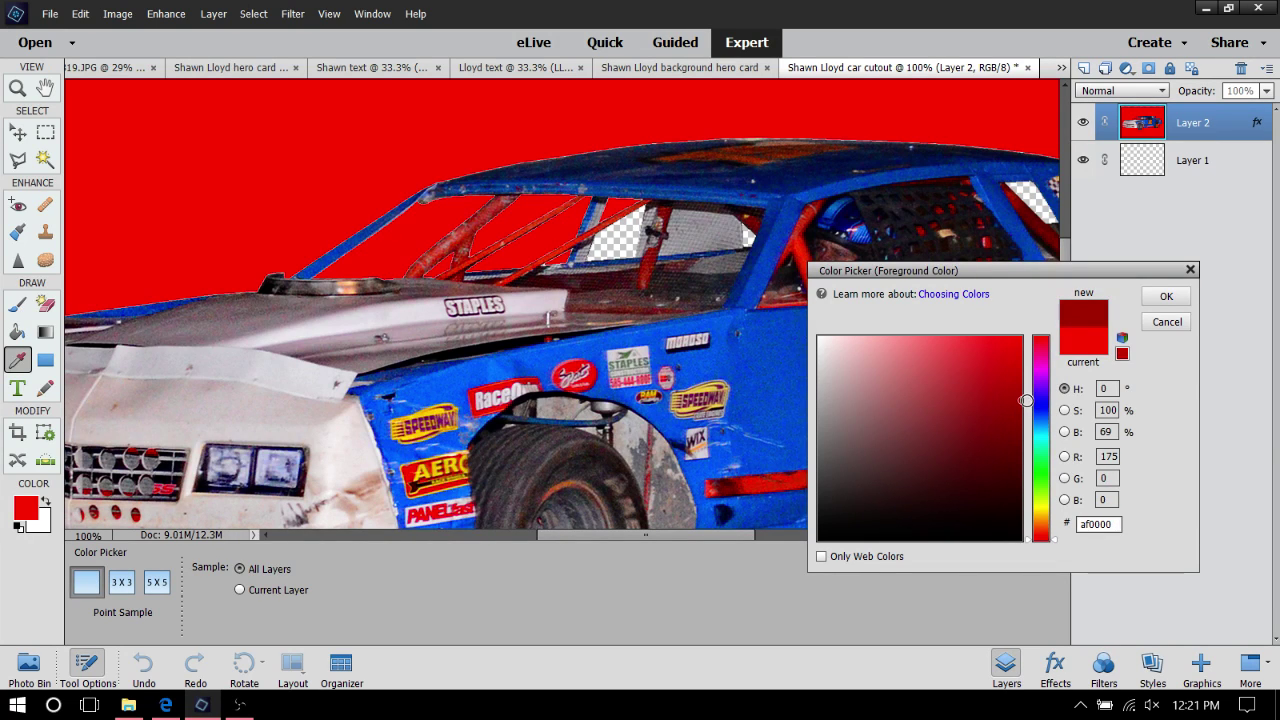
click(1166, 296)
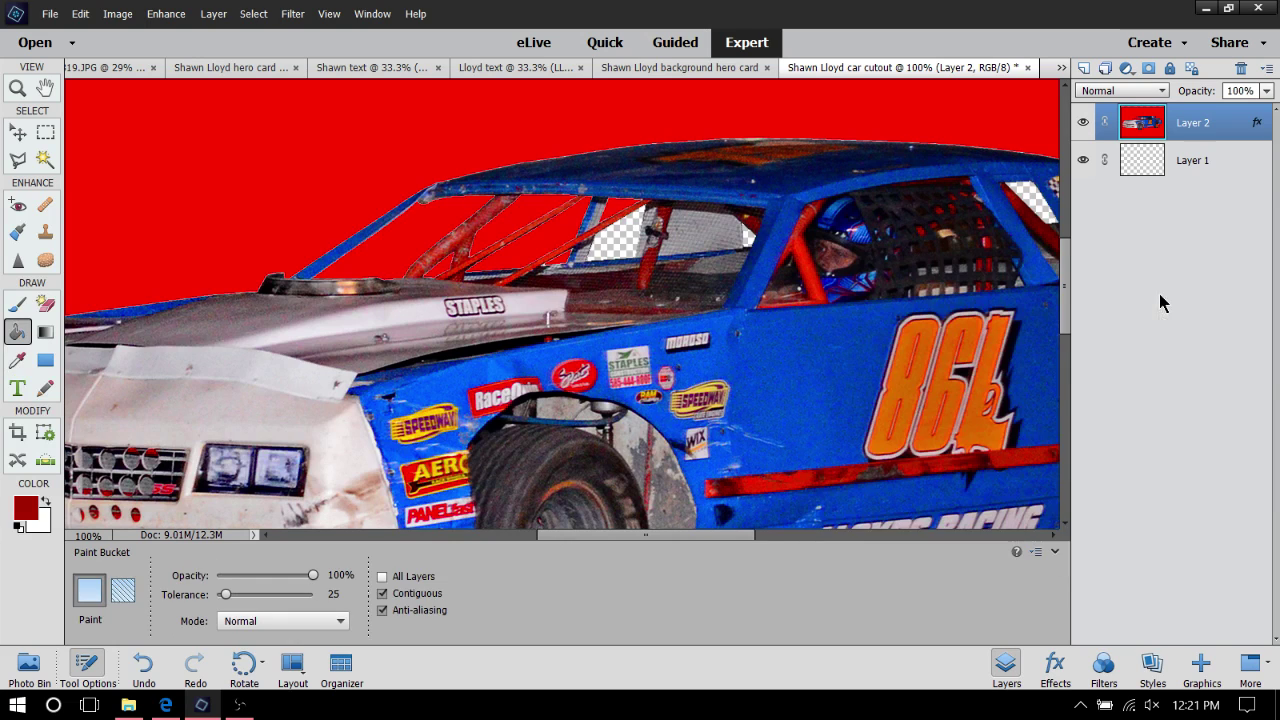
click(430, 240)
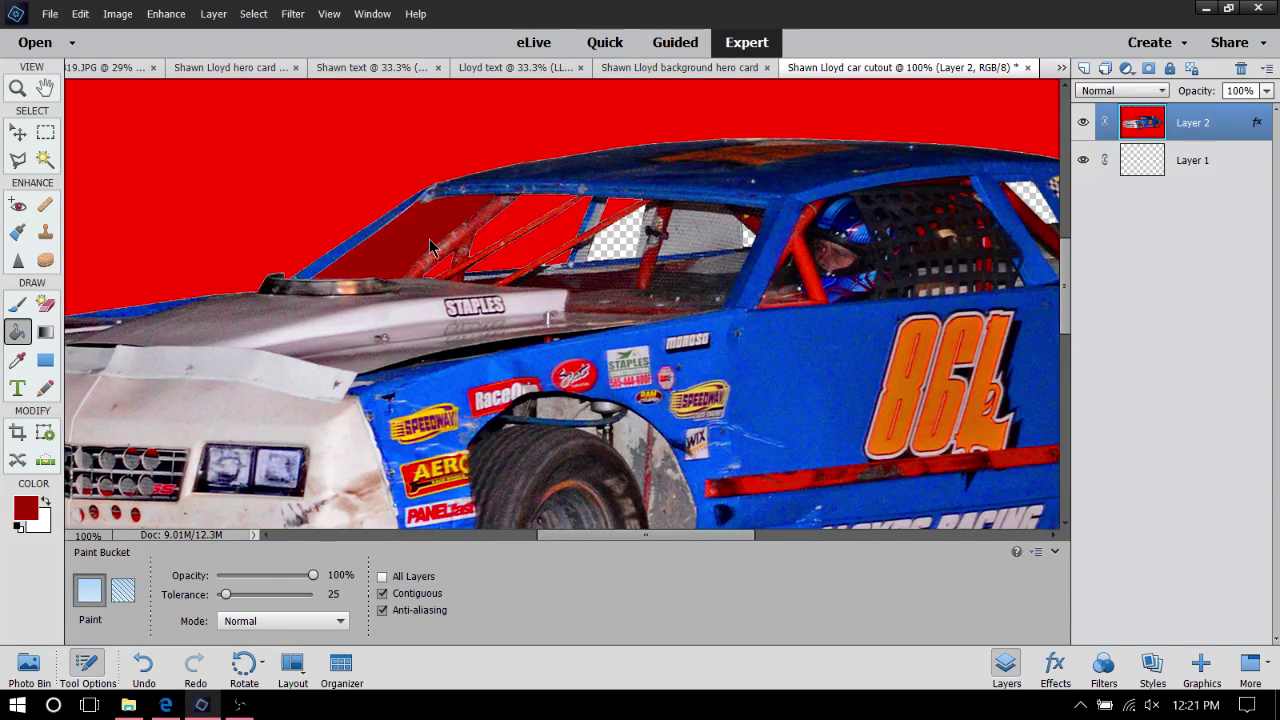
click(541, 210)
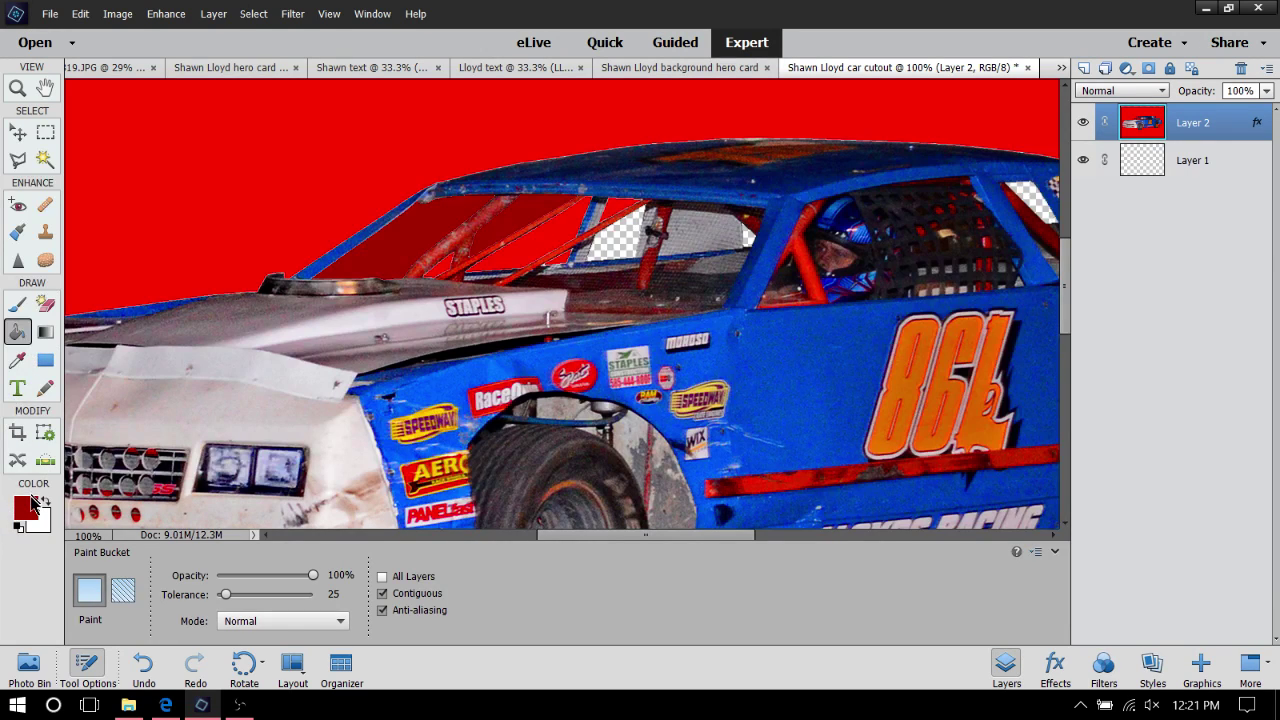
click(27, 508)
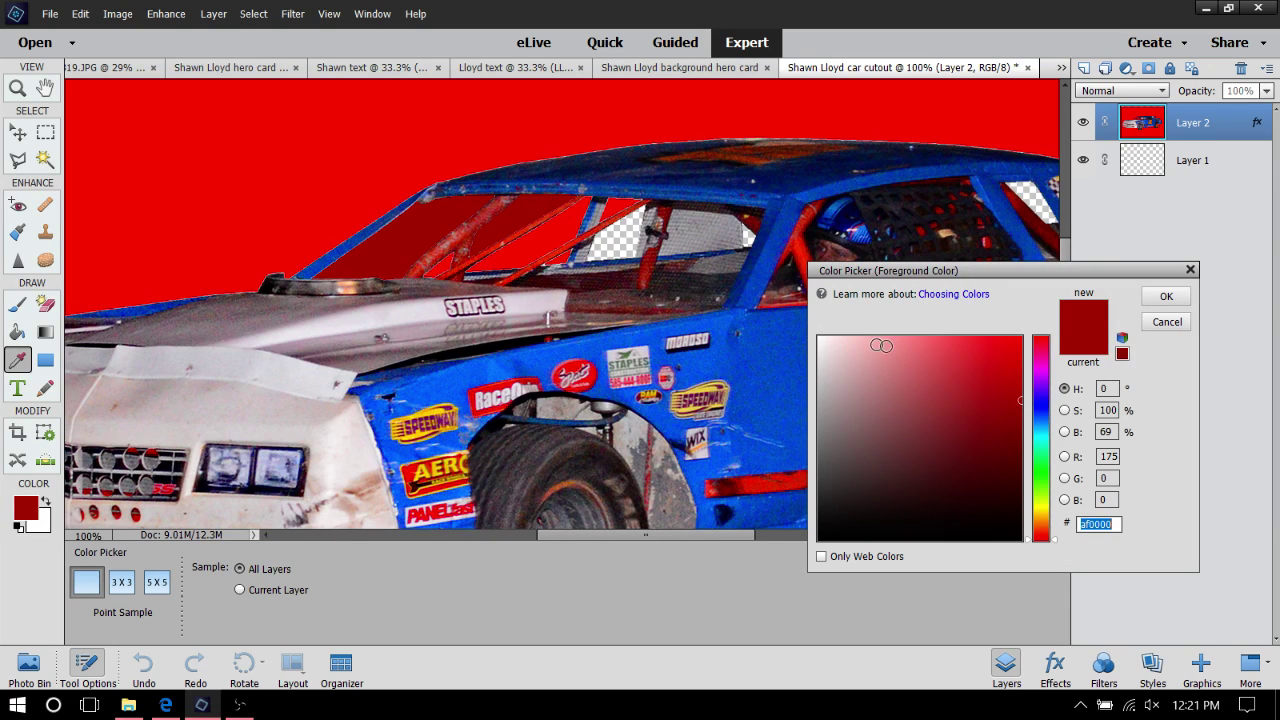
Pick light grey b5b5b5 and fill all three windshield areas, including the leftover transparent patch
drag(871, 508, 820, 538)
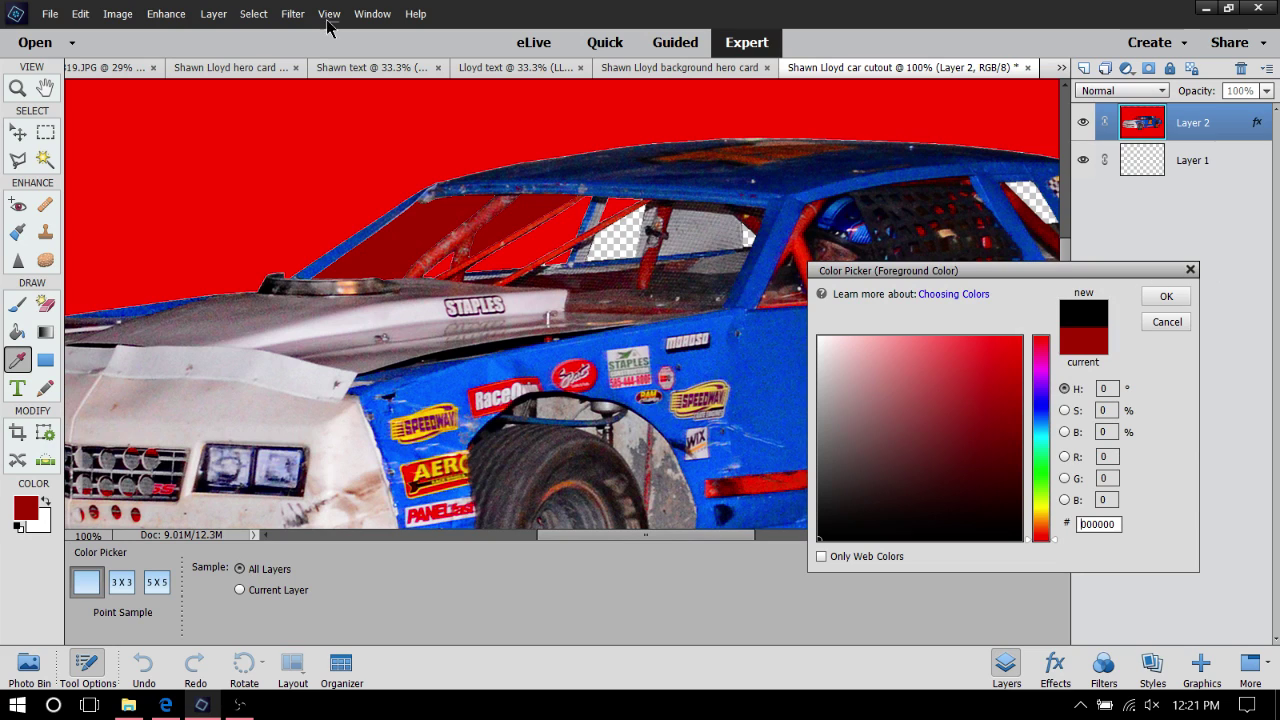
mouse_move(849, 452)
mouse_down()
mouse_move(801, 455)
mouse_move(814, 395)
mouse_up()
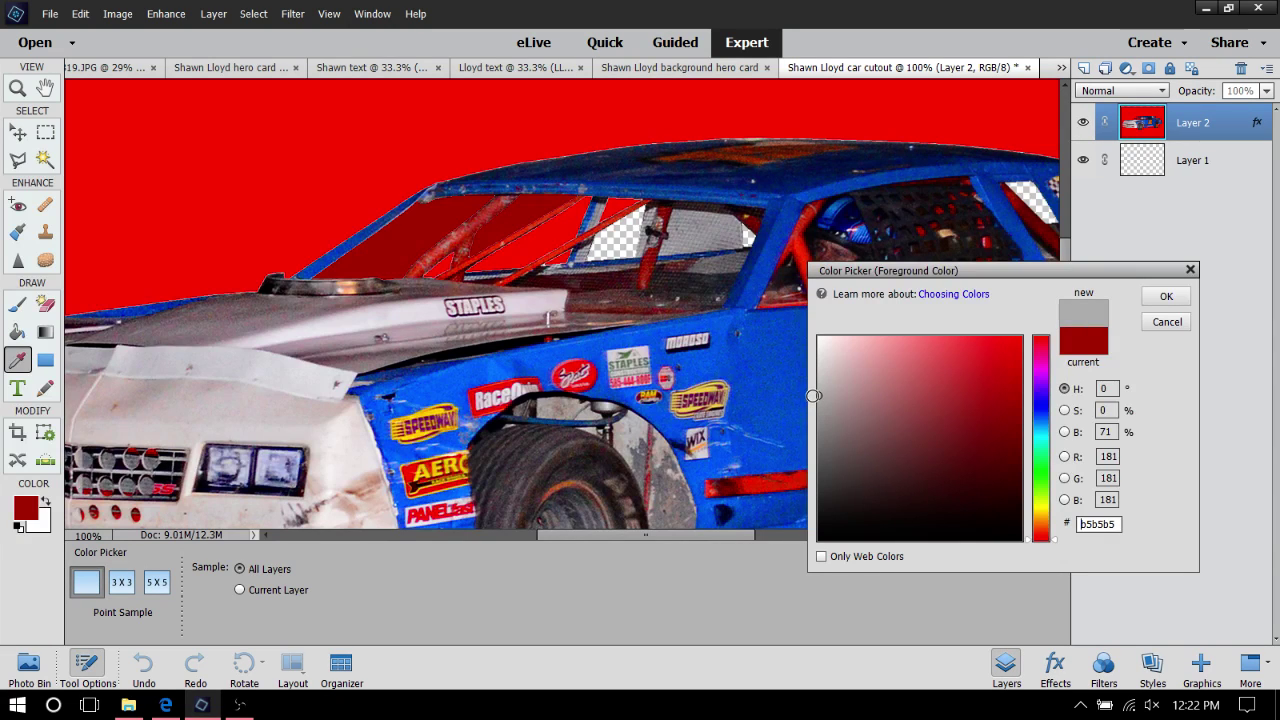
click(1166, 296)
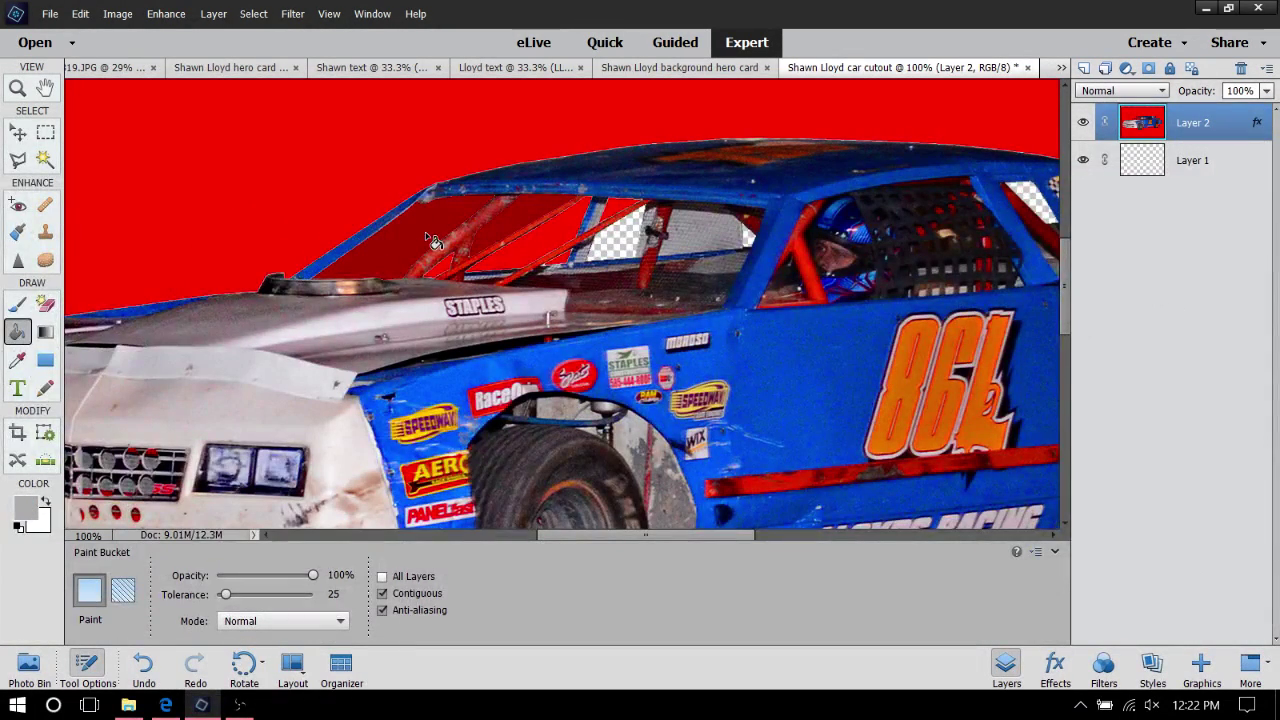
click(433, 241)
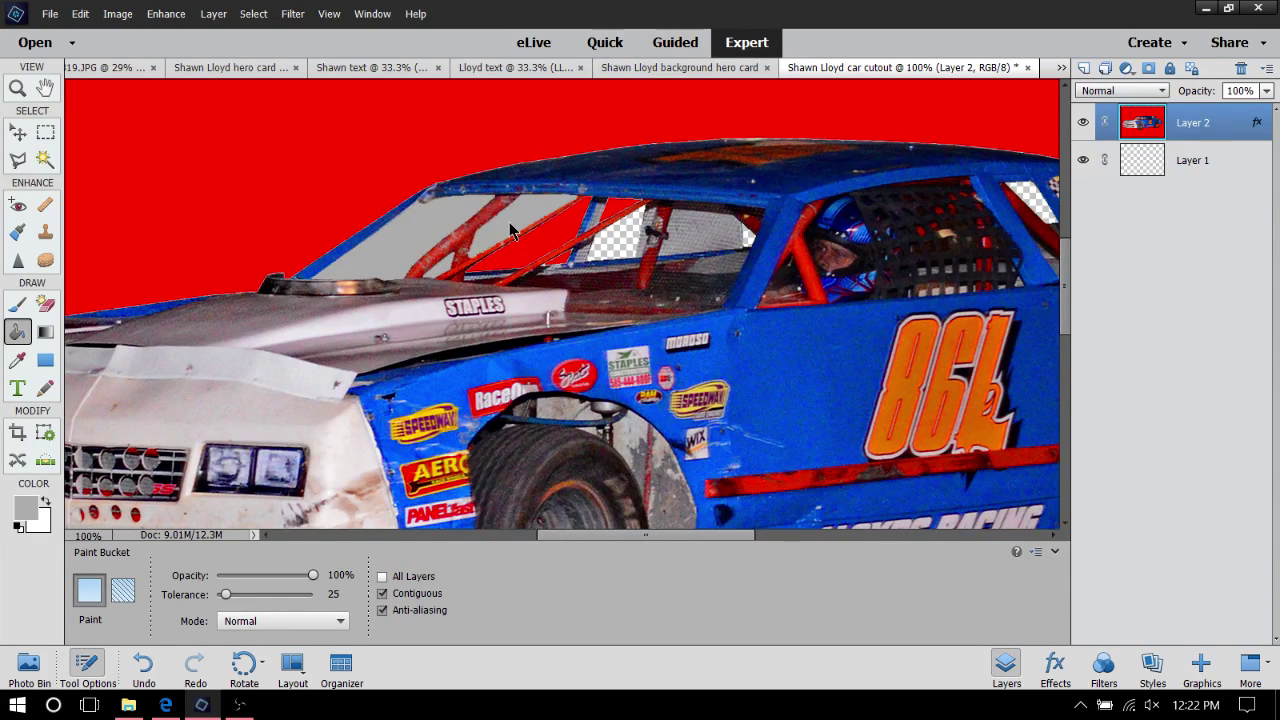
click(536, 246)
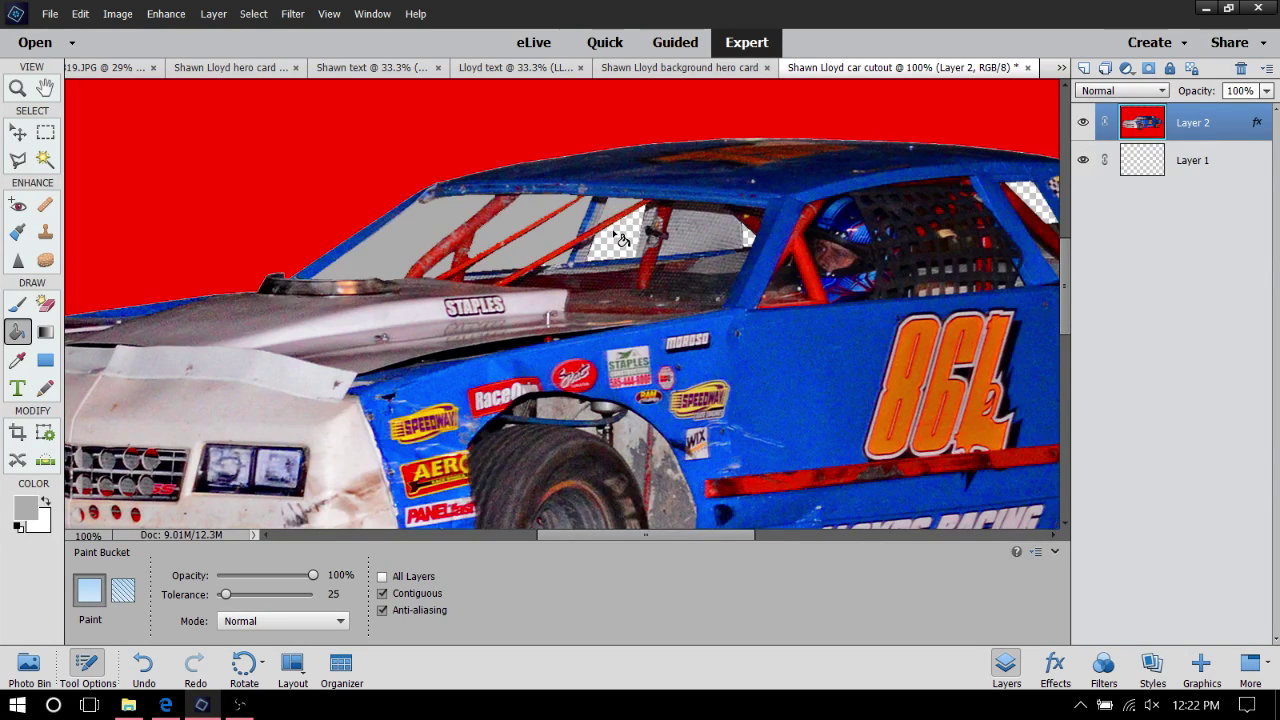
click(625, 243)
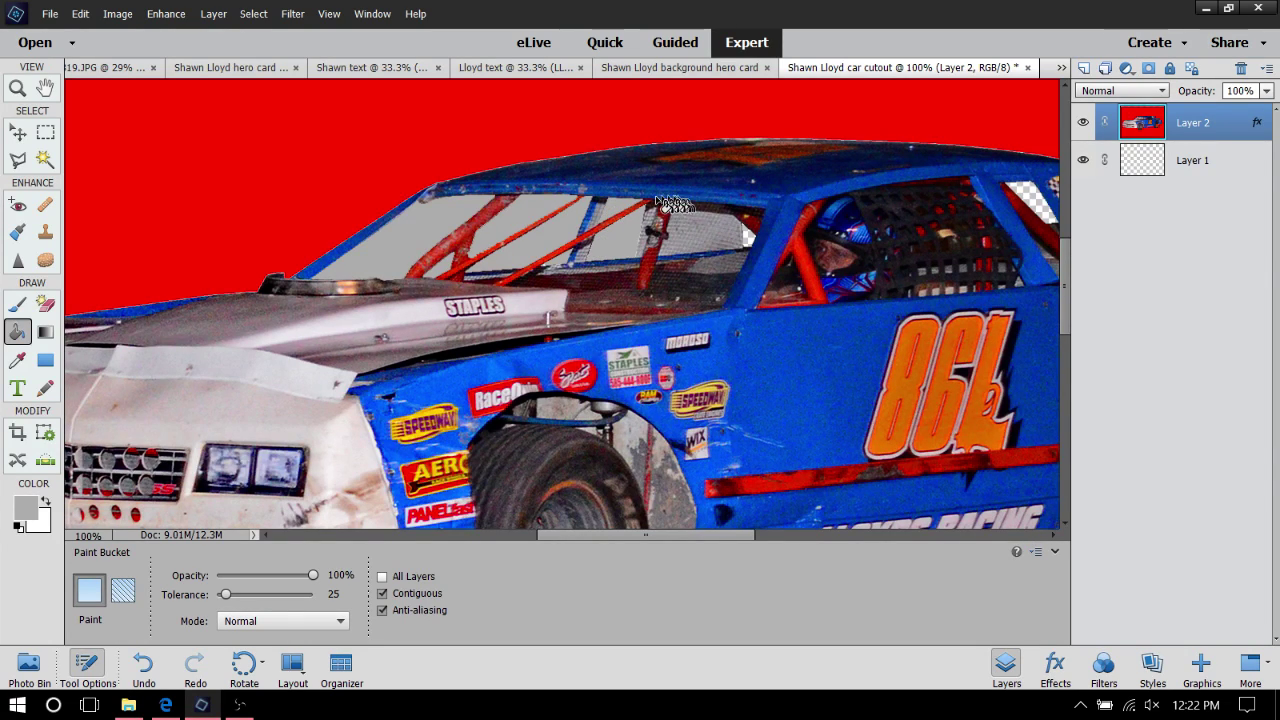
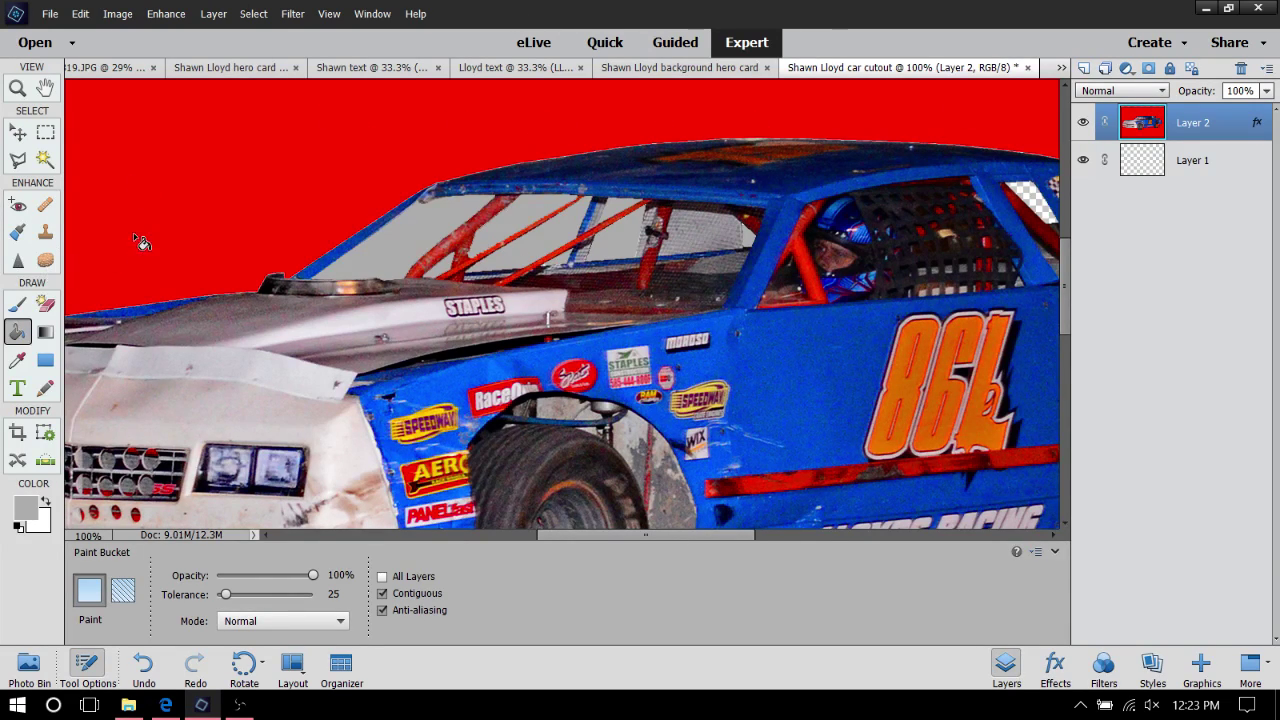
Set the foreground colour to bright green and fill the left and middle windshield panes
click(38, 500)
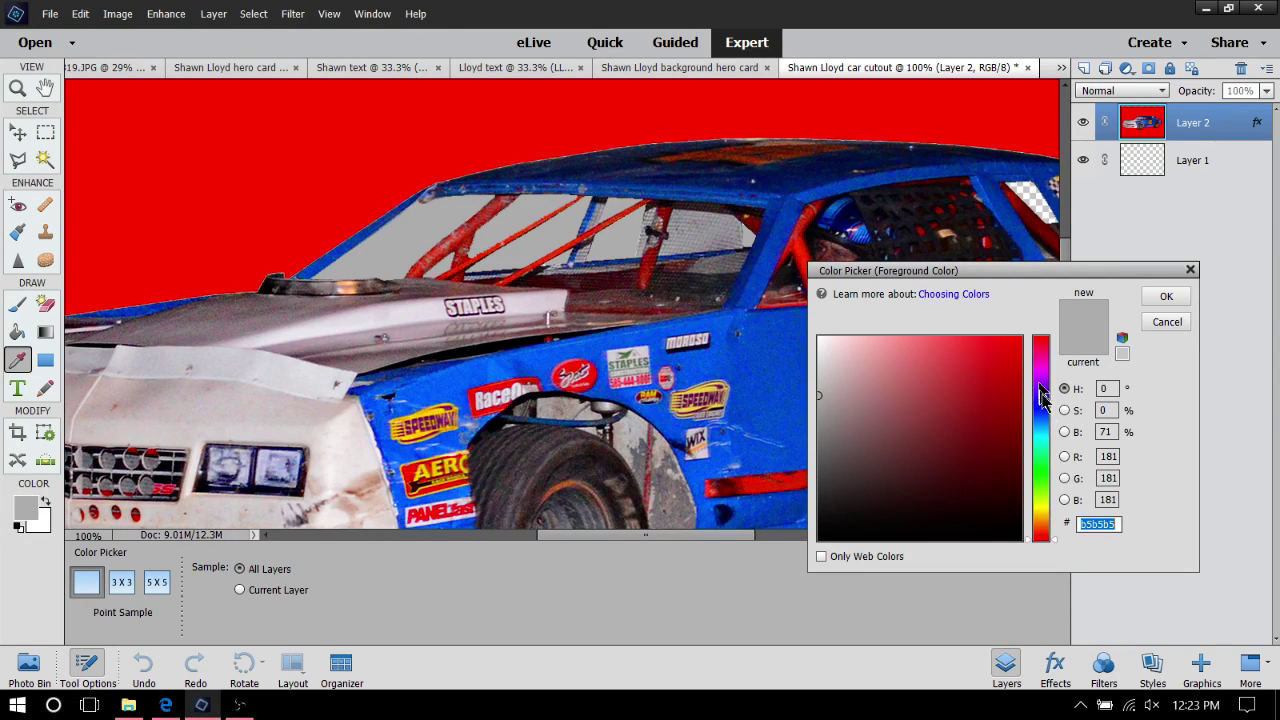
click(1041, 475)
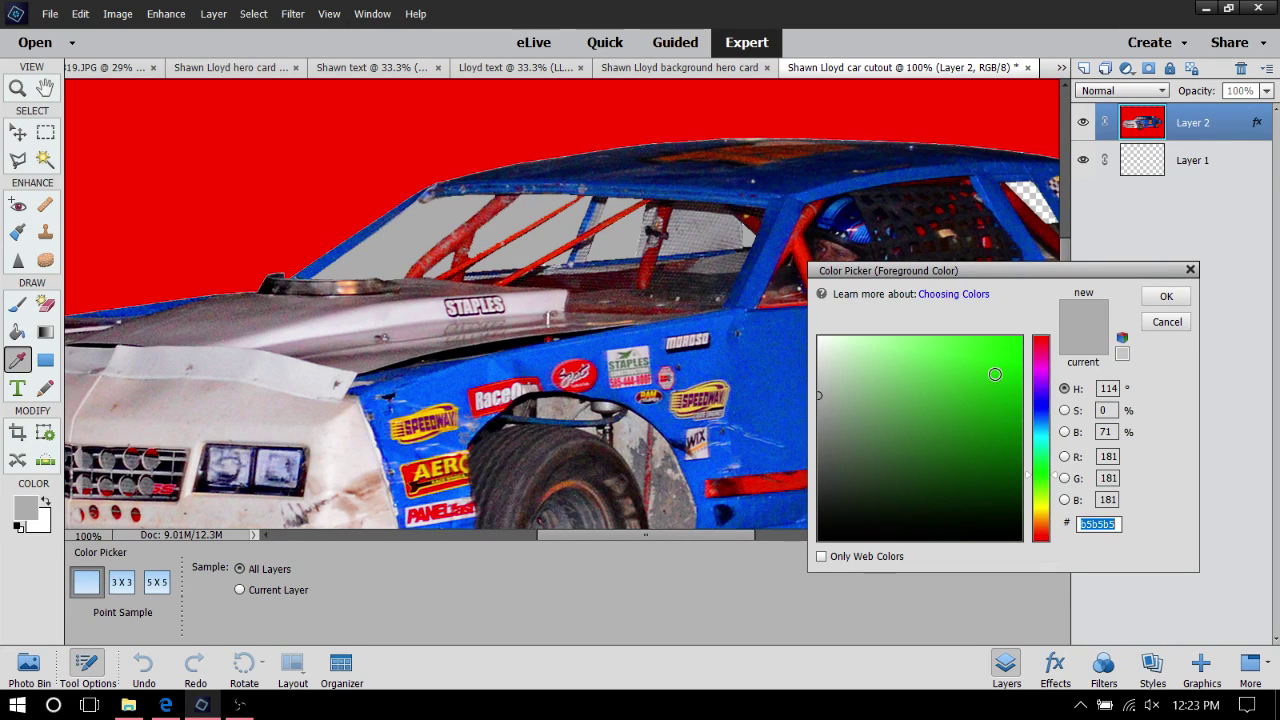
click(1020, 338)
click(1166, 297)
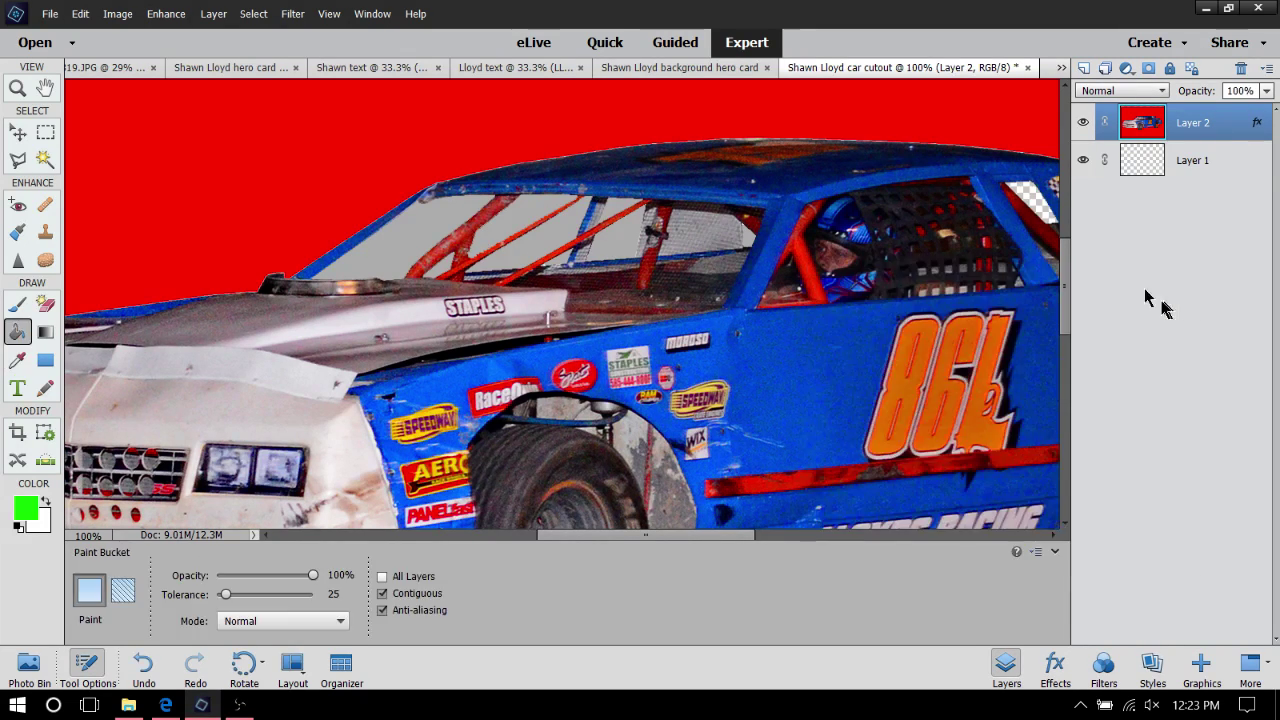
click(416, 234)
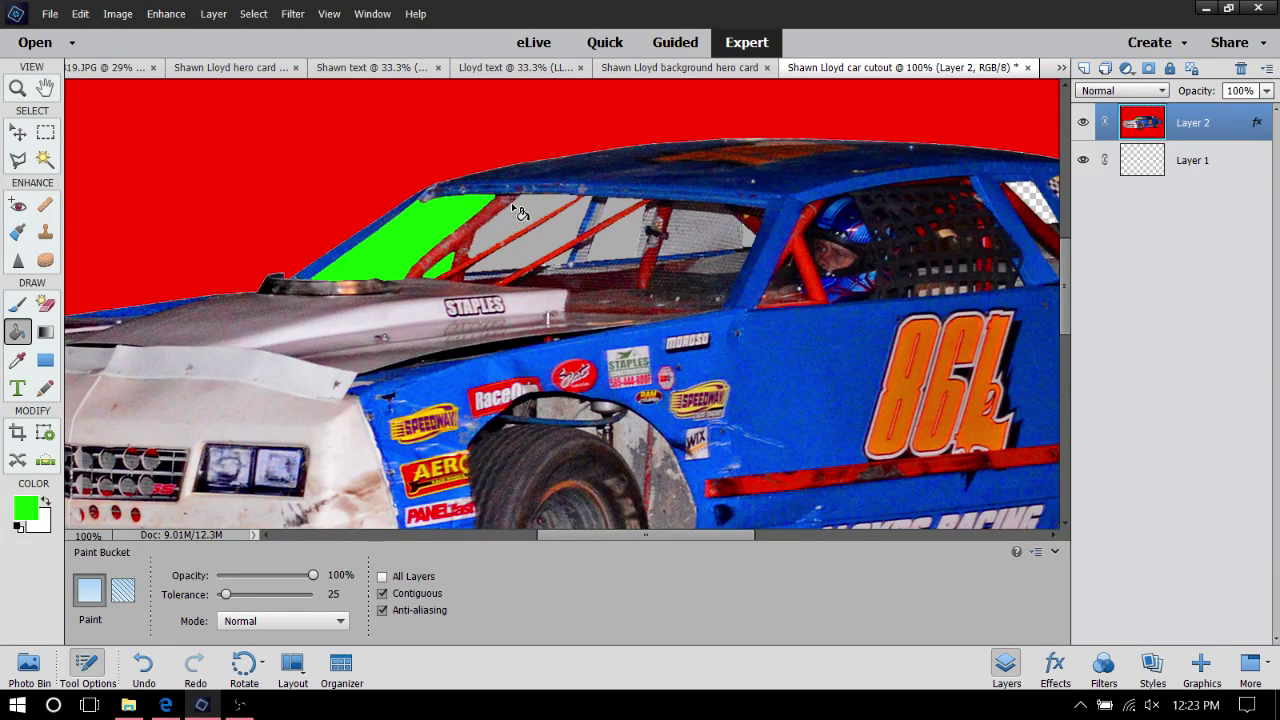
click(547, 247)
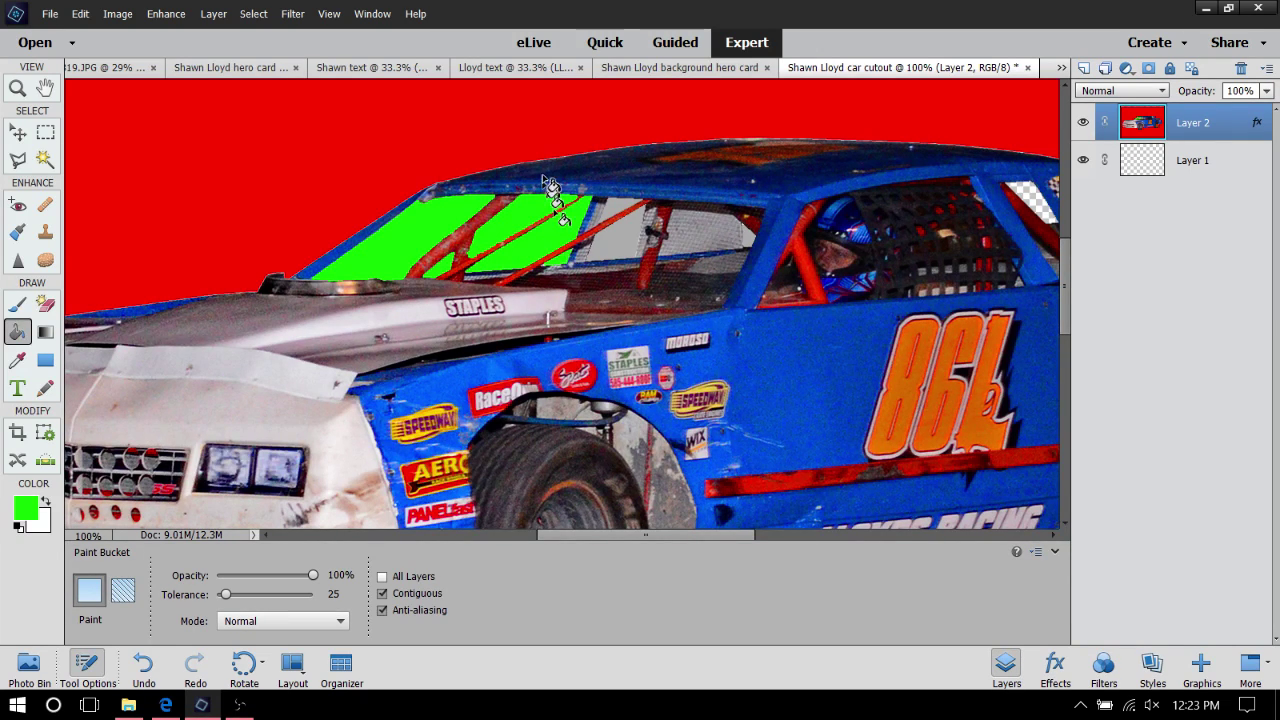
Undo Paint Bucket repeatedly to remove the green windshield fills
click(79, 14)
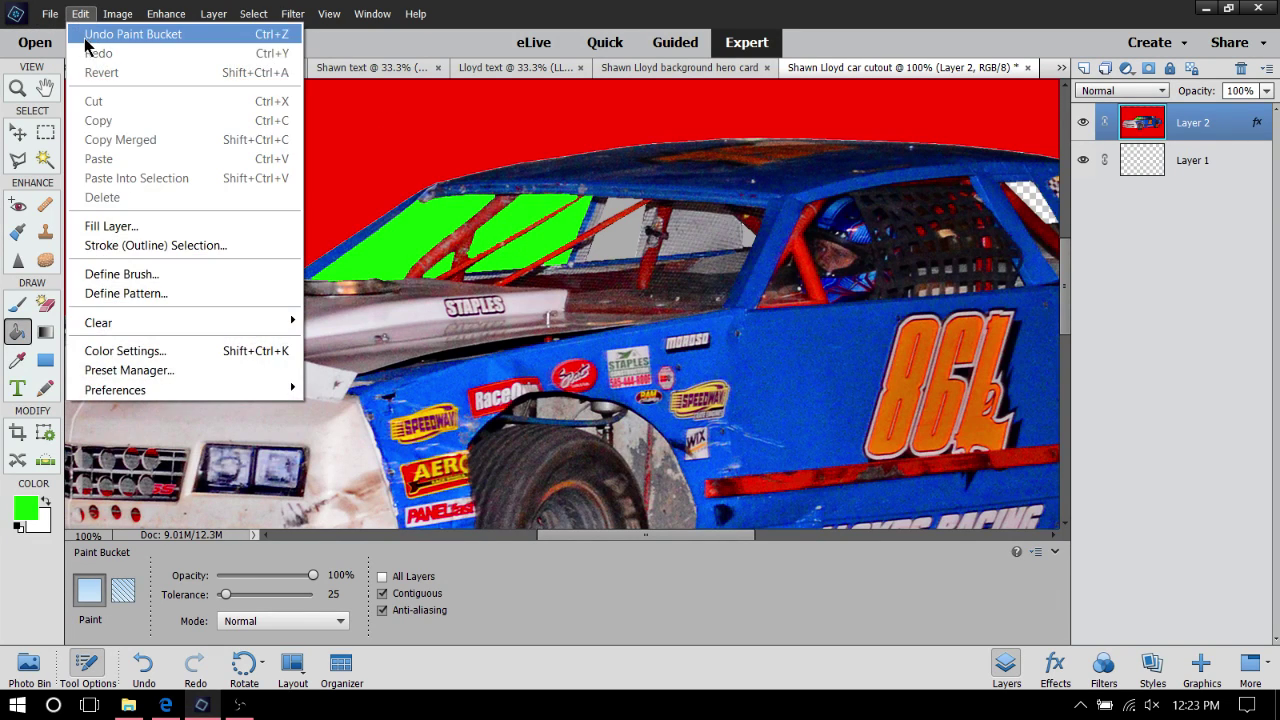
click(96, 32)
click(79, 14)
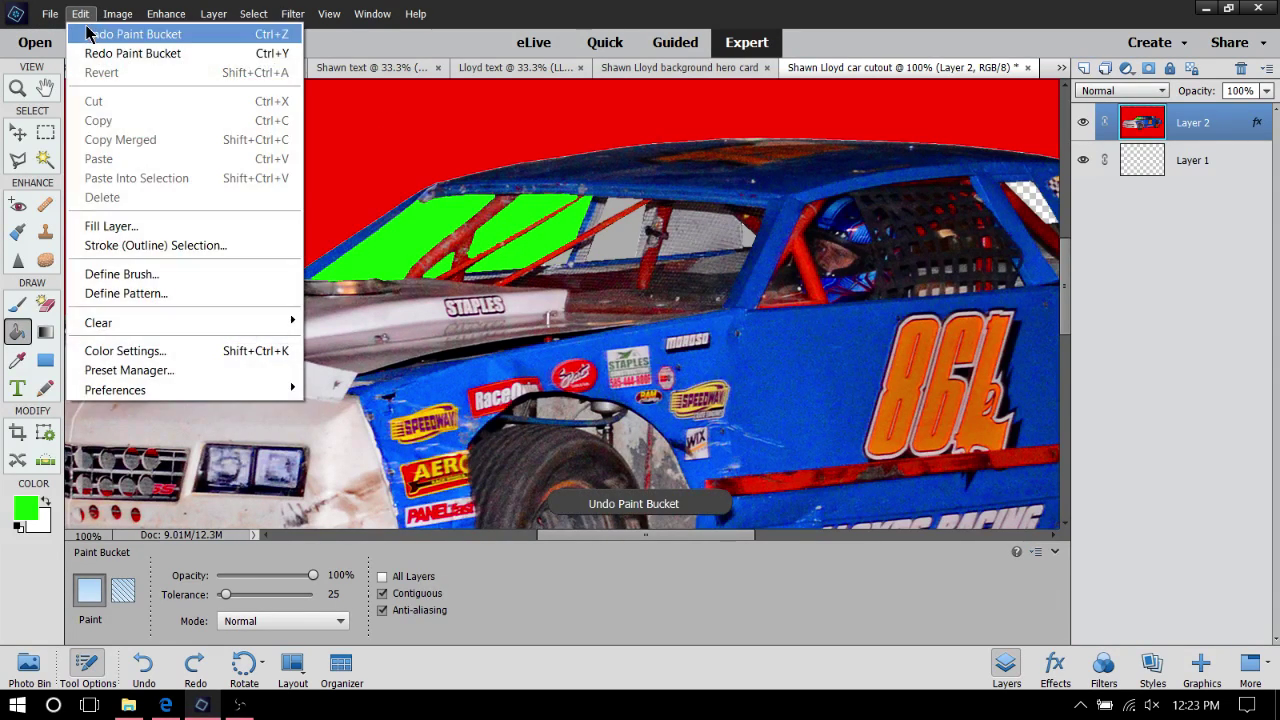
click(86, 33)
click(81, 14)
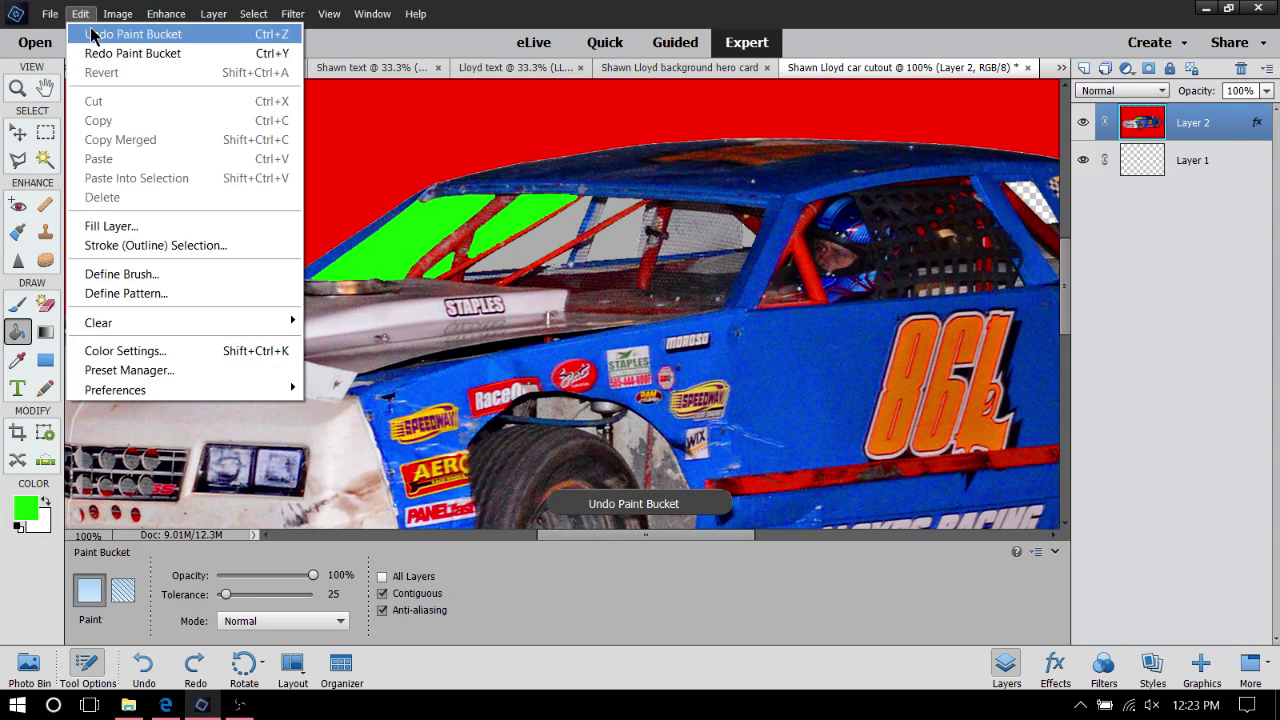
click(88, 33)
click(82, 14)
click(89, 33)
click(83, 15)
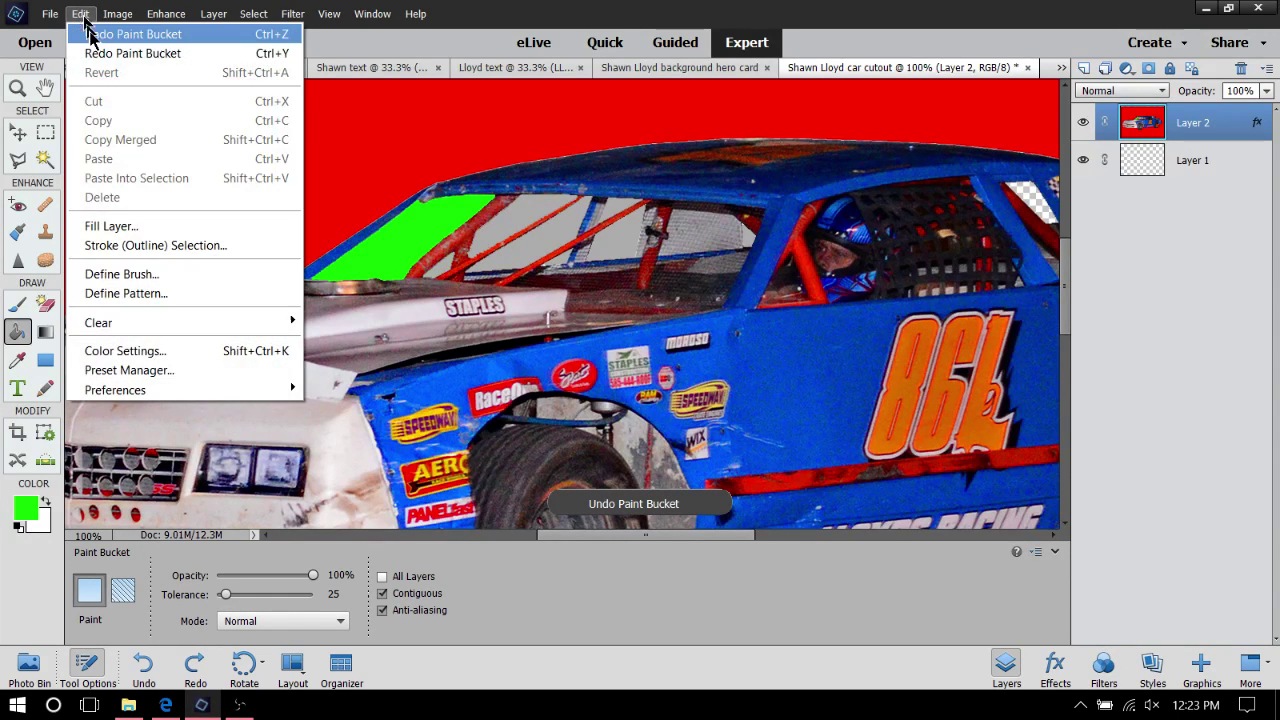
click(89, 34)
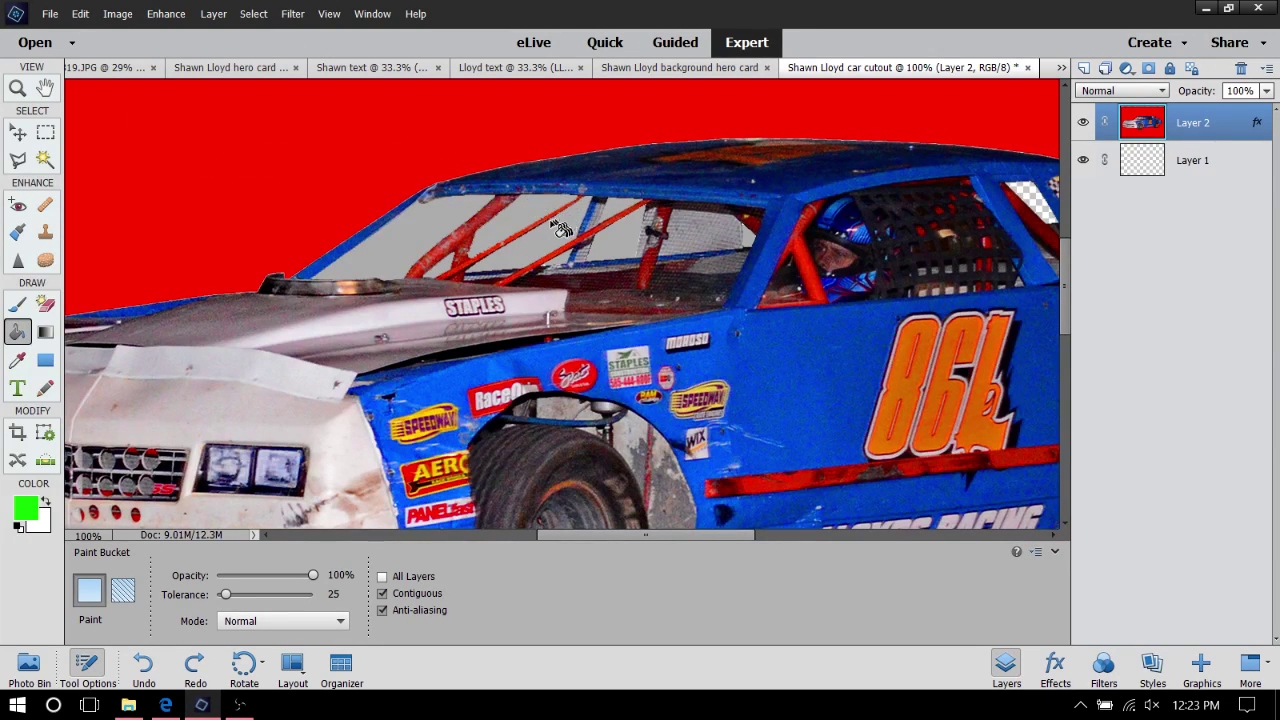
Keep undoing earlier window fills until the red background is gone and the cutout is transparent
click(81, 14)
click(107, 37)
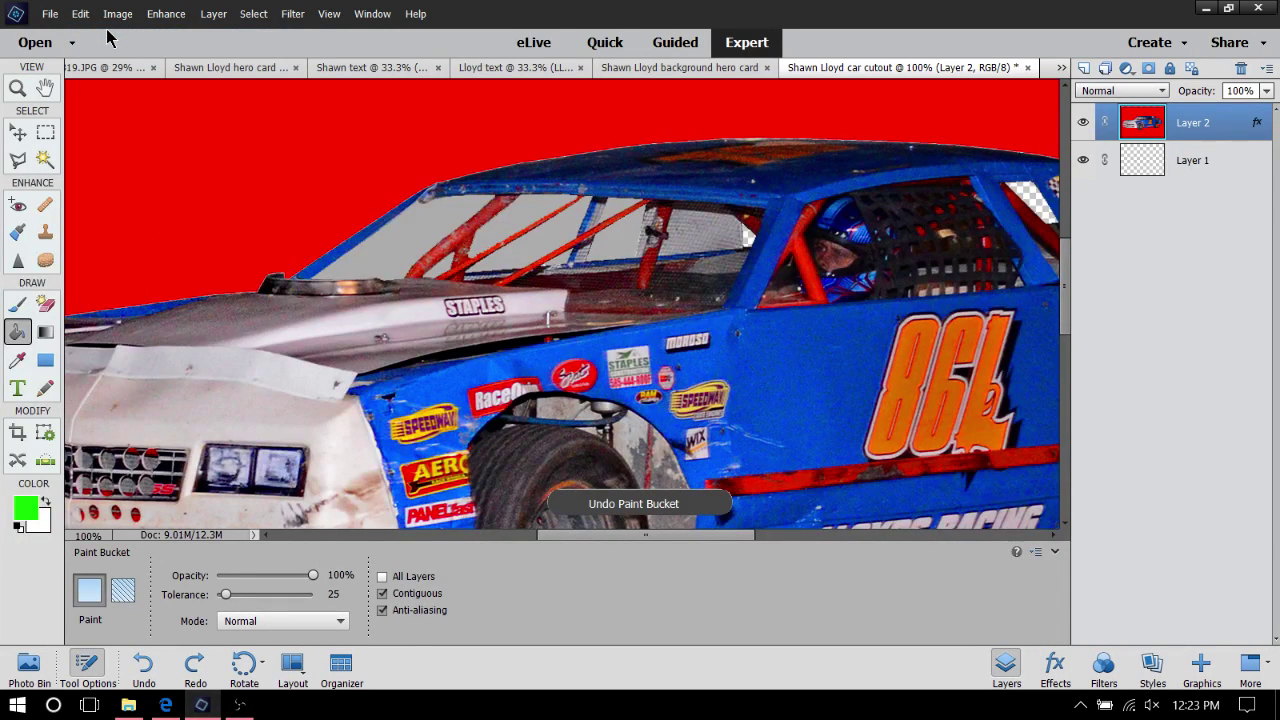
click(81, 14)
click(108, 30)
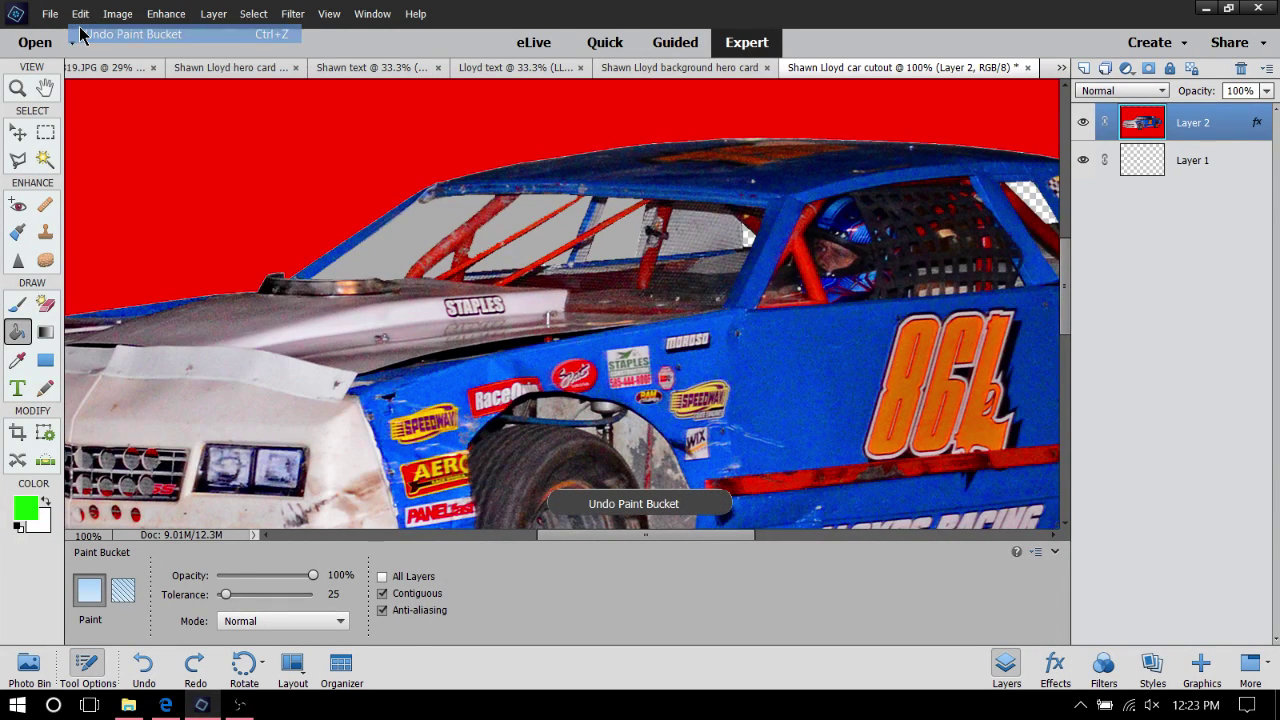
click(79, 14)
click(87, 34)
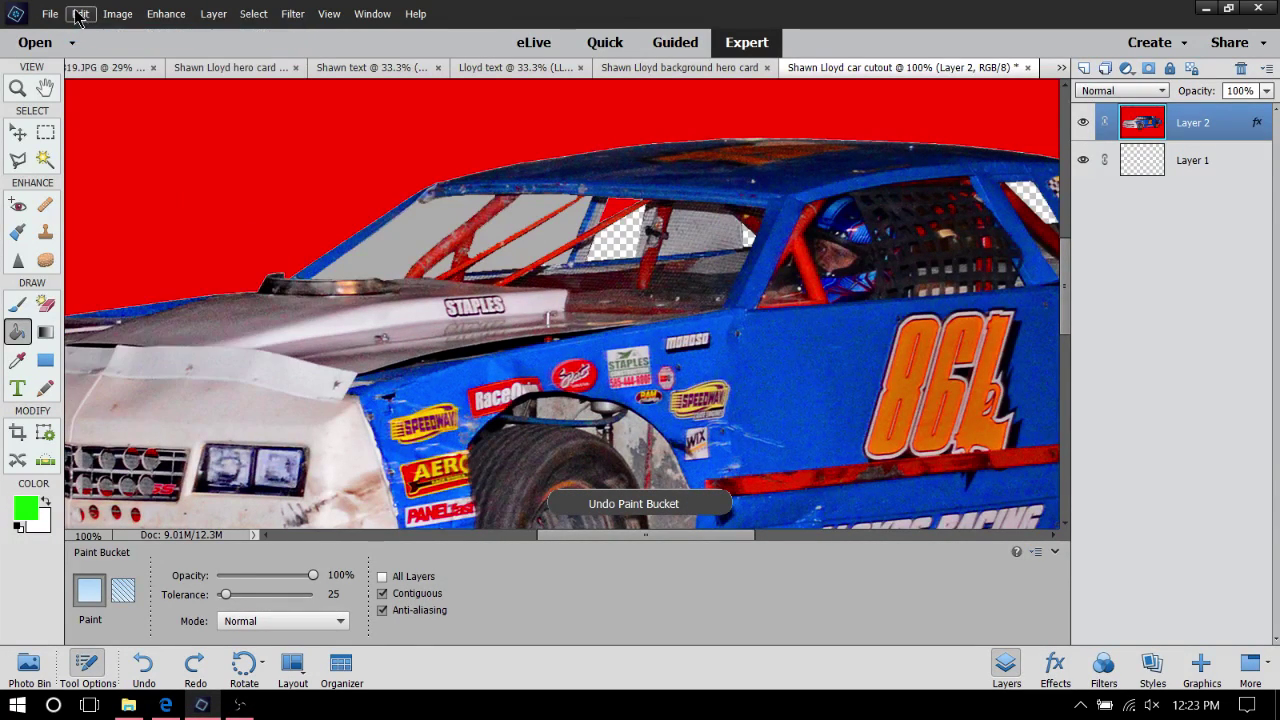
click(79, 14)
click(79, 14)
click(79, 14)
click(84, 34)
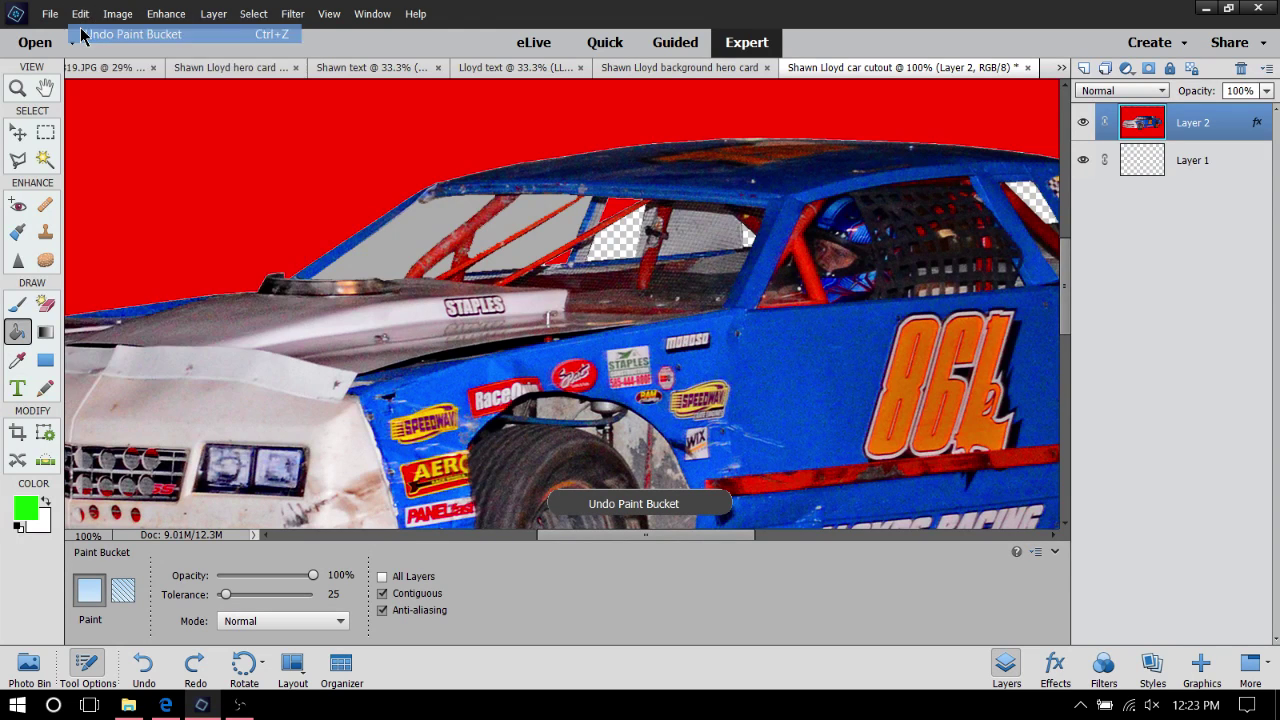
click(79, 14)
click(84, 34)
click(79, 14)
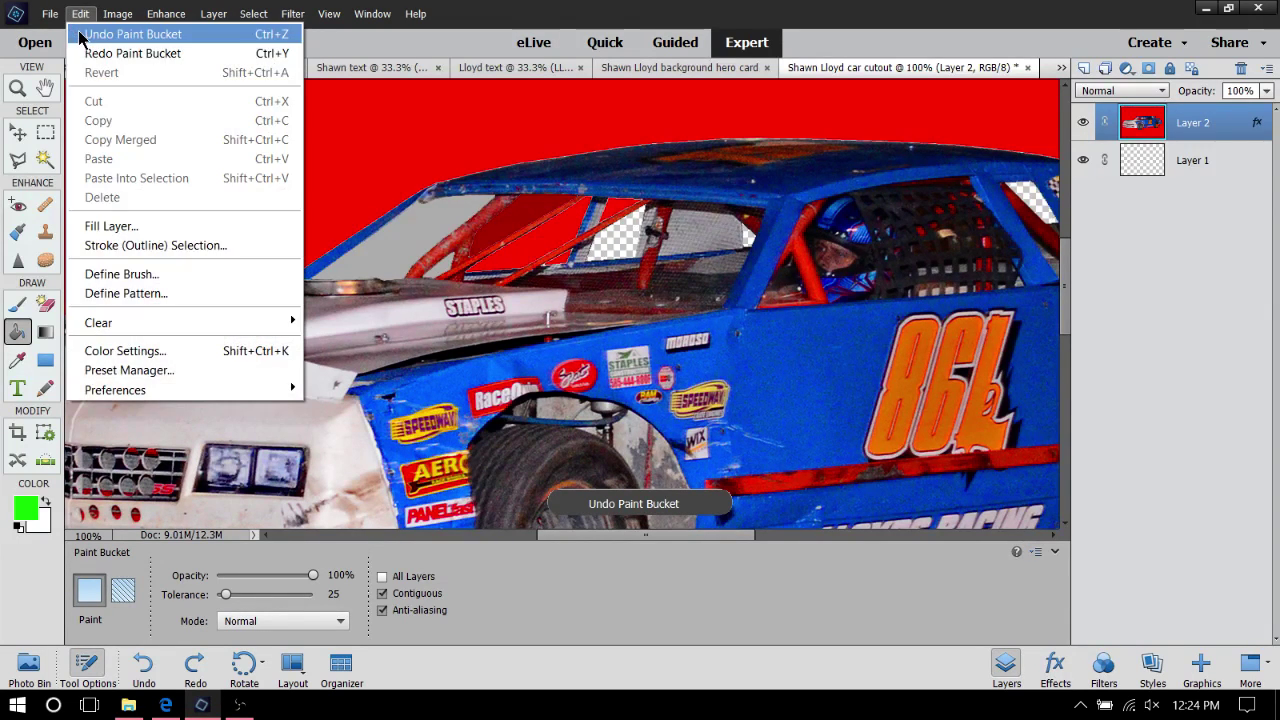
click(82, 34)
click(79, 14)
click(96, 36)
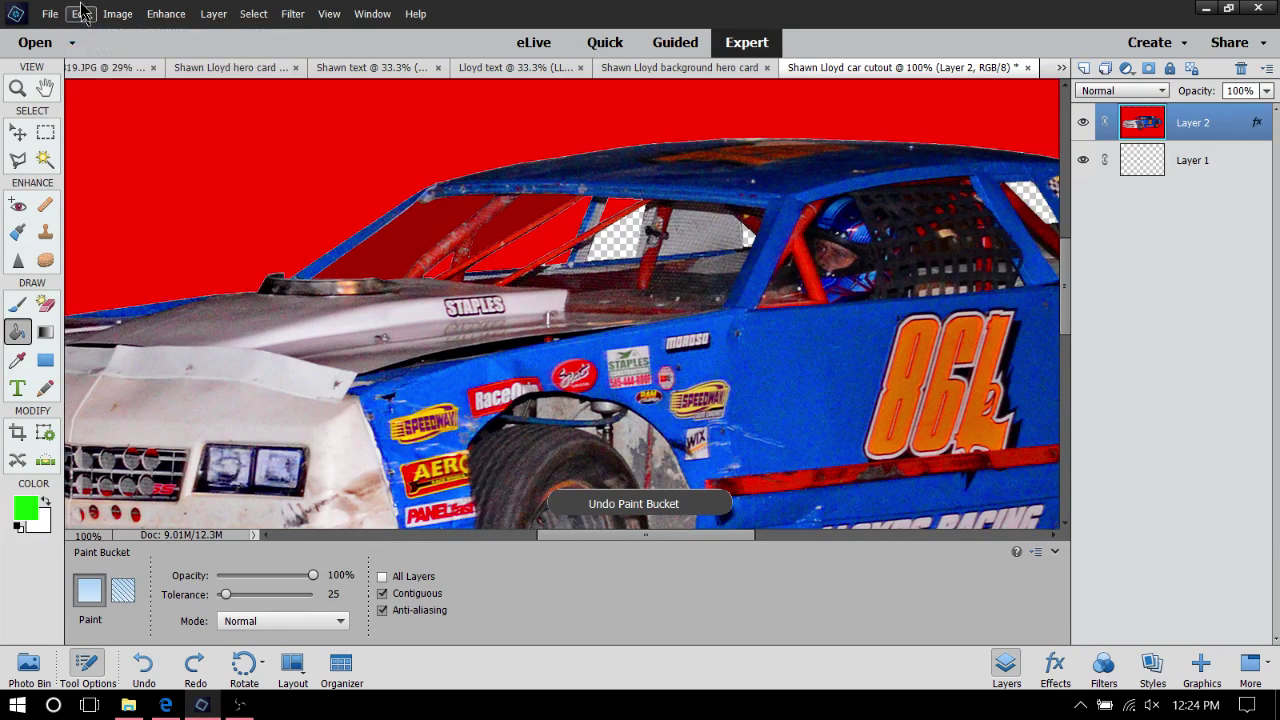
click(84, 15)
click(98, 35)
click(83, 15)
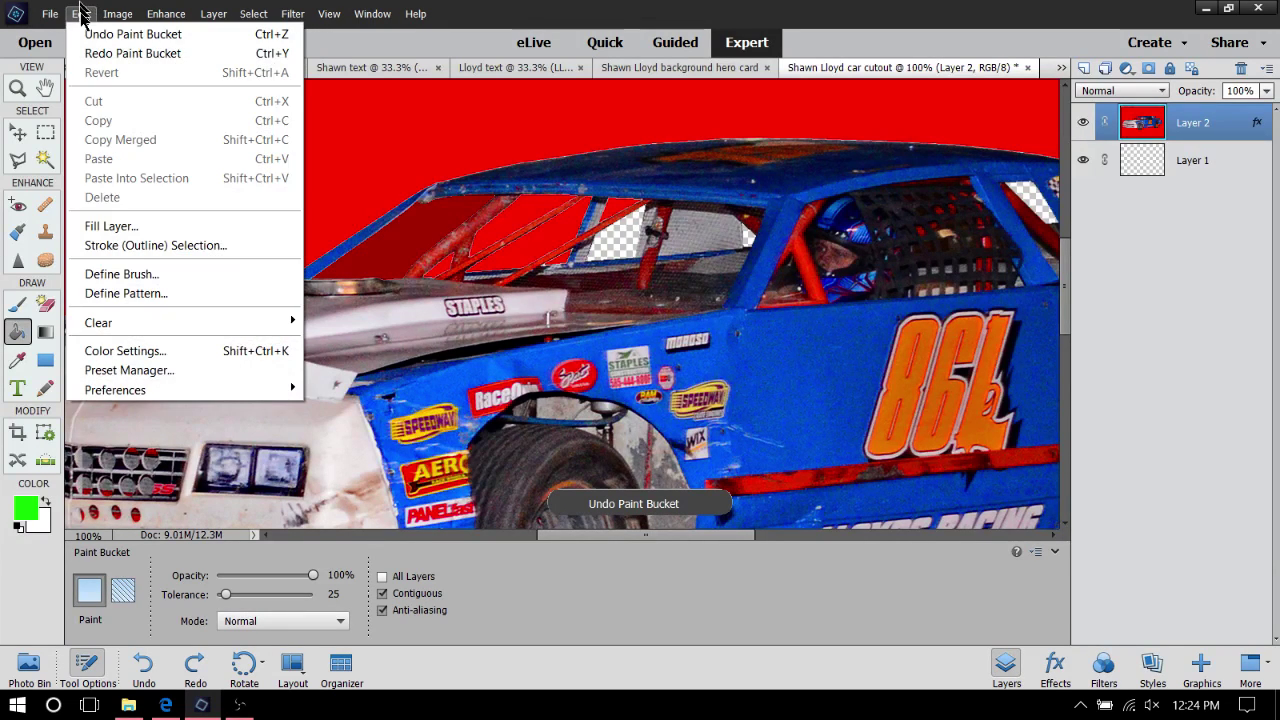
click(100, 34)
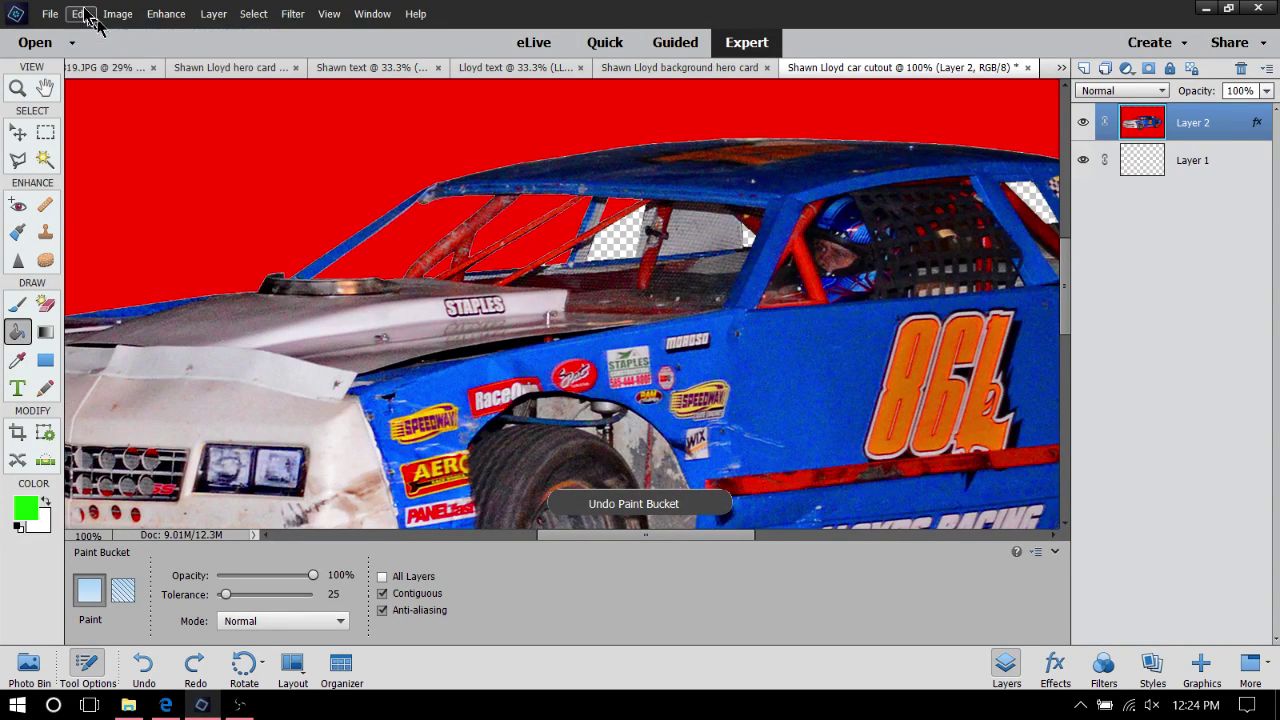
click(84, 15)
click(86, 34)
click(85, 14)
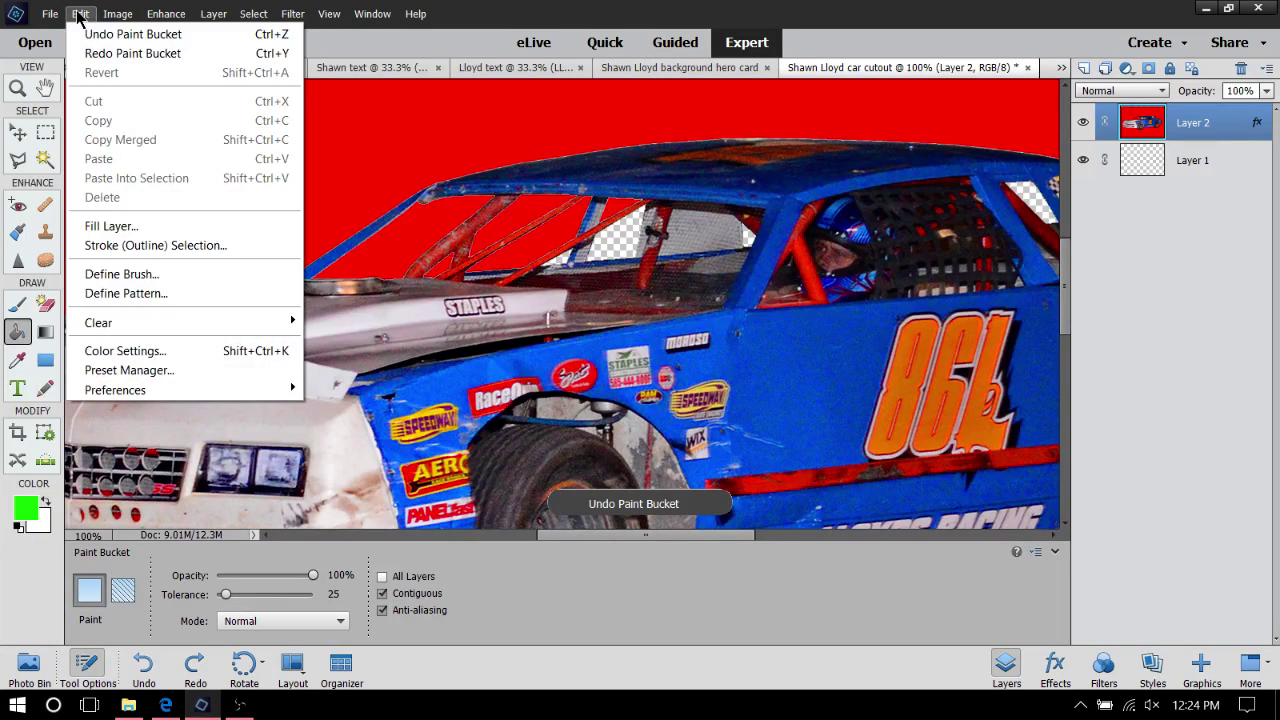
click(86, 34)
click(84, 14)
click(88, 34)
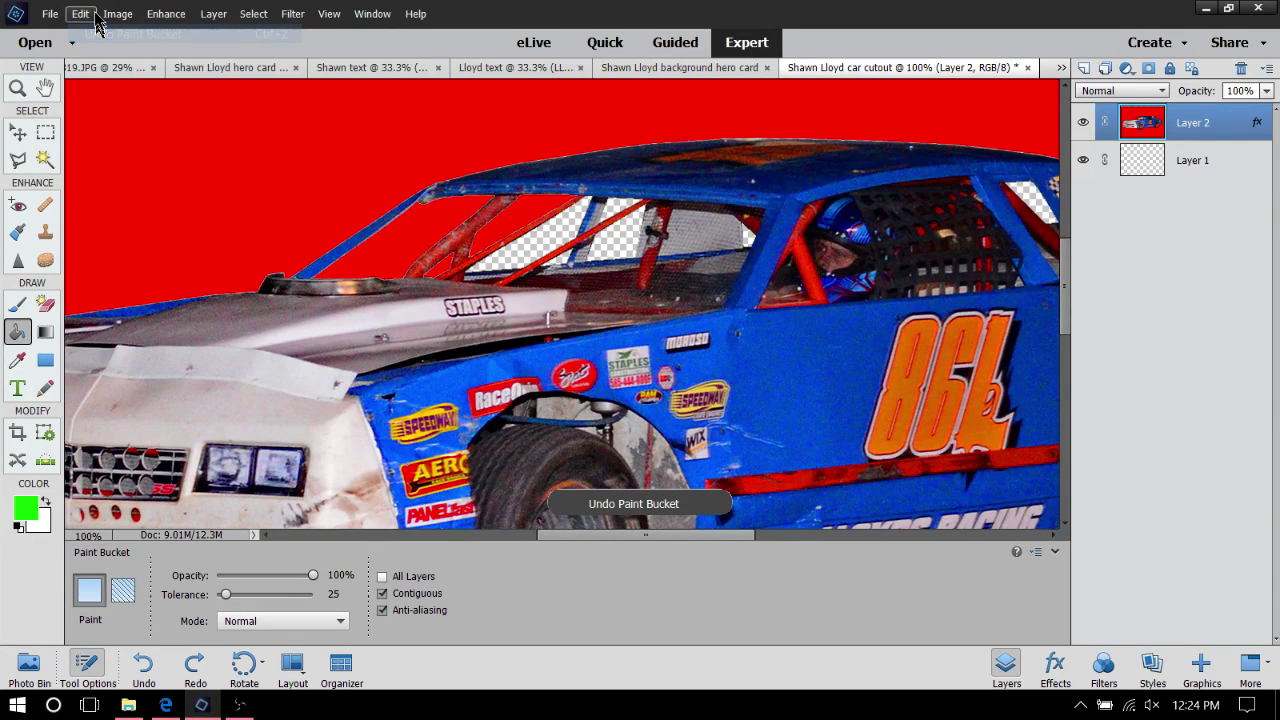
click(88, 15)
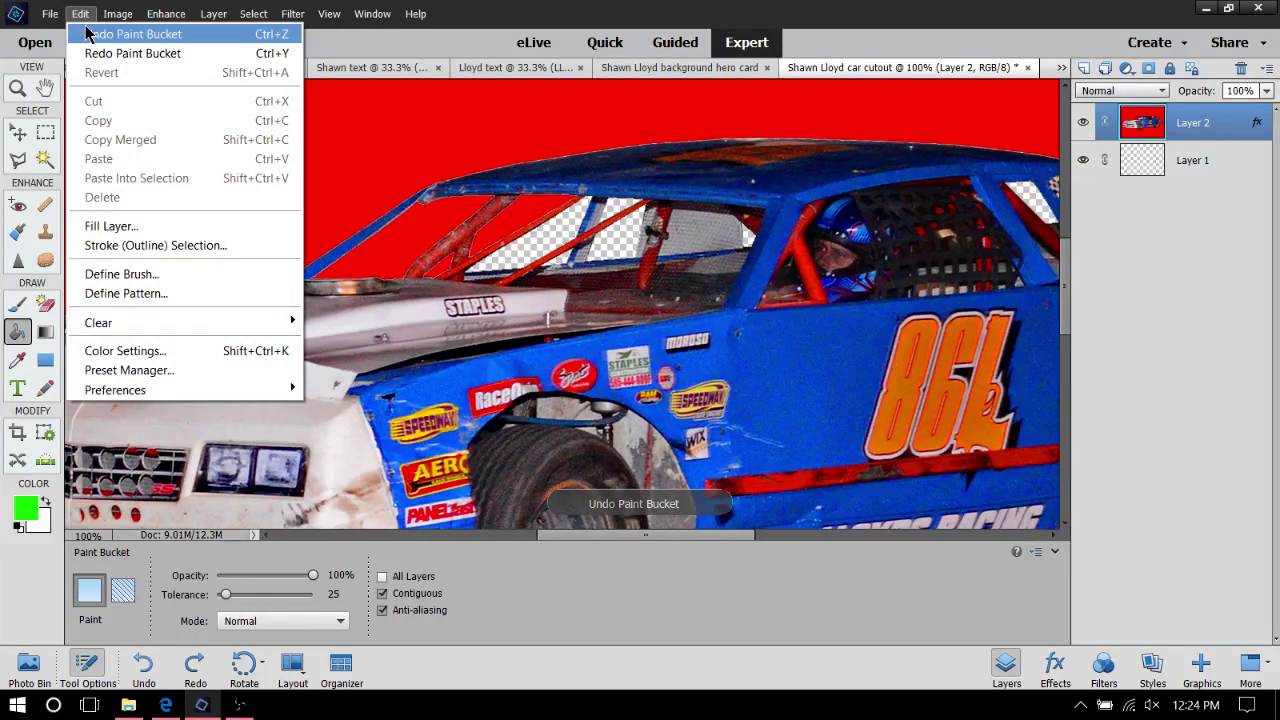
click(86, 33)
click(82, 15)
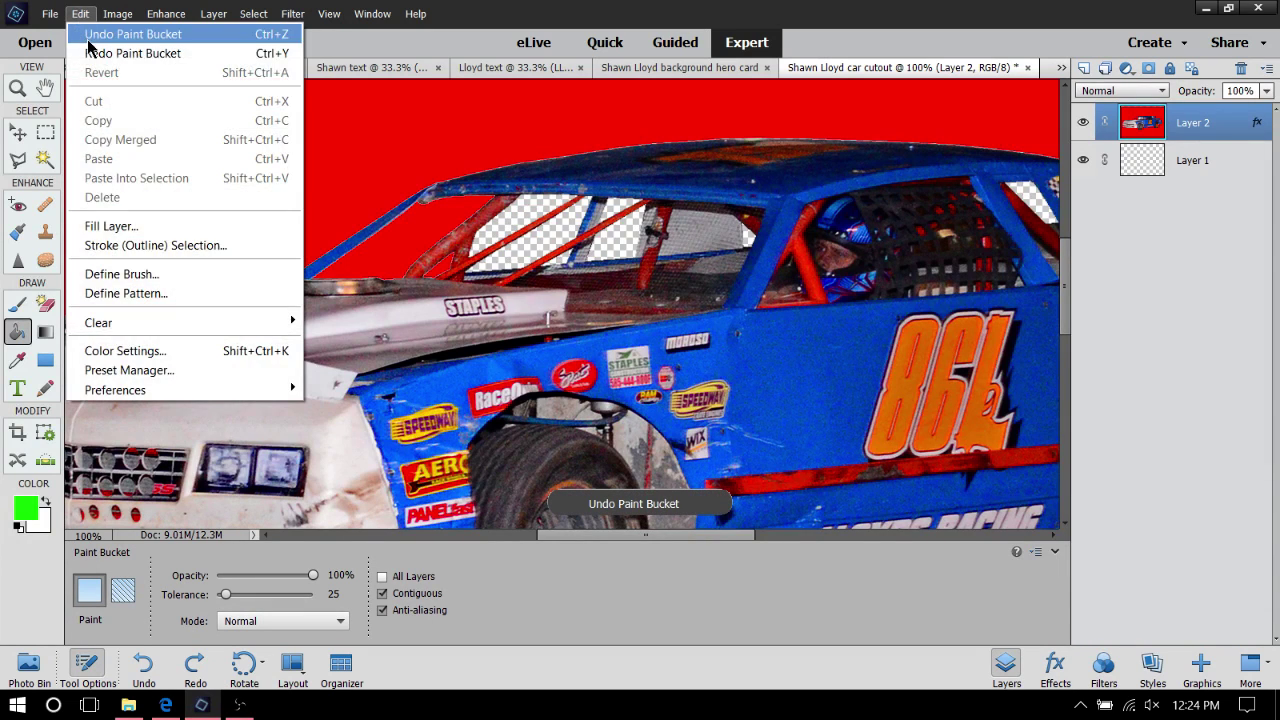
click(88, 38)
click(81, 14)
click(97, 42)
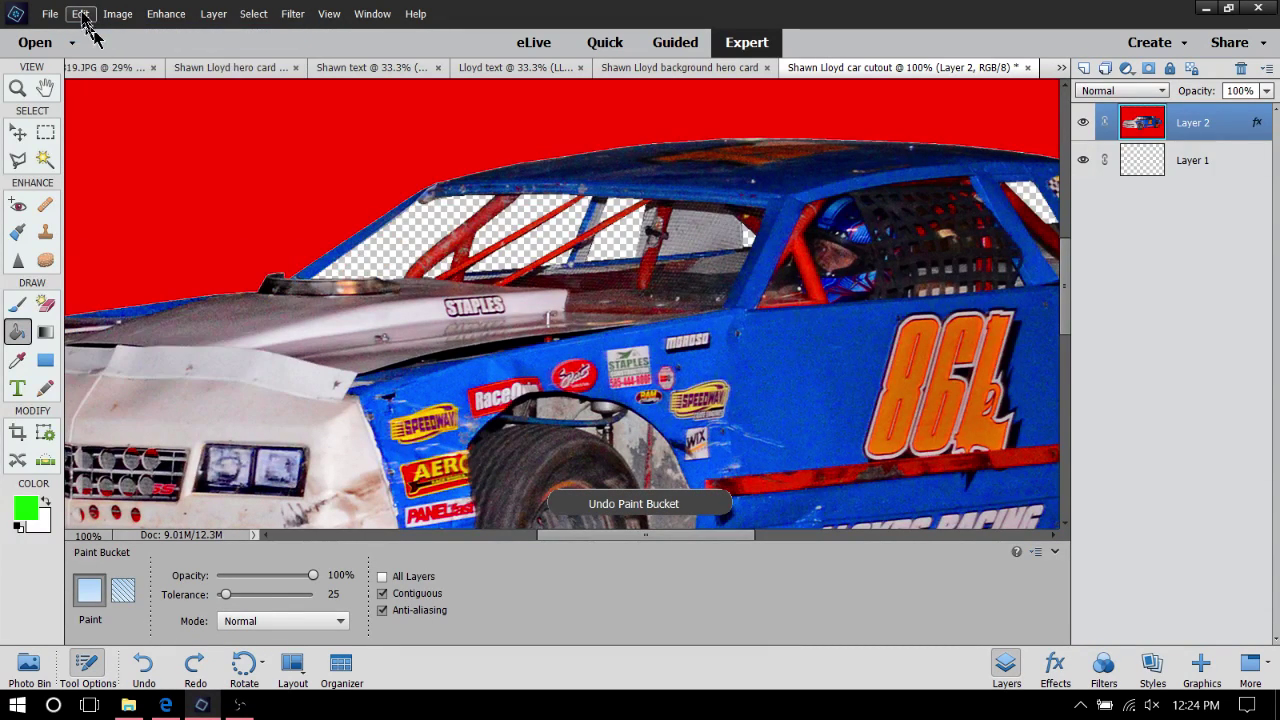
click(81, 14)
click(92, 36)
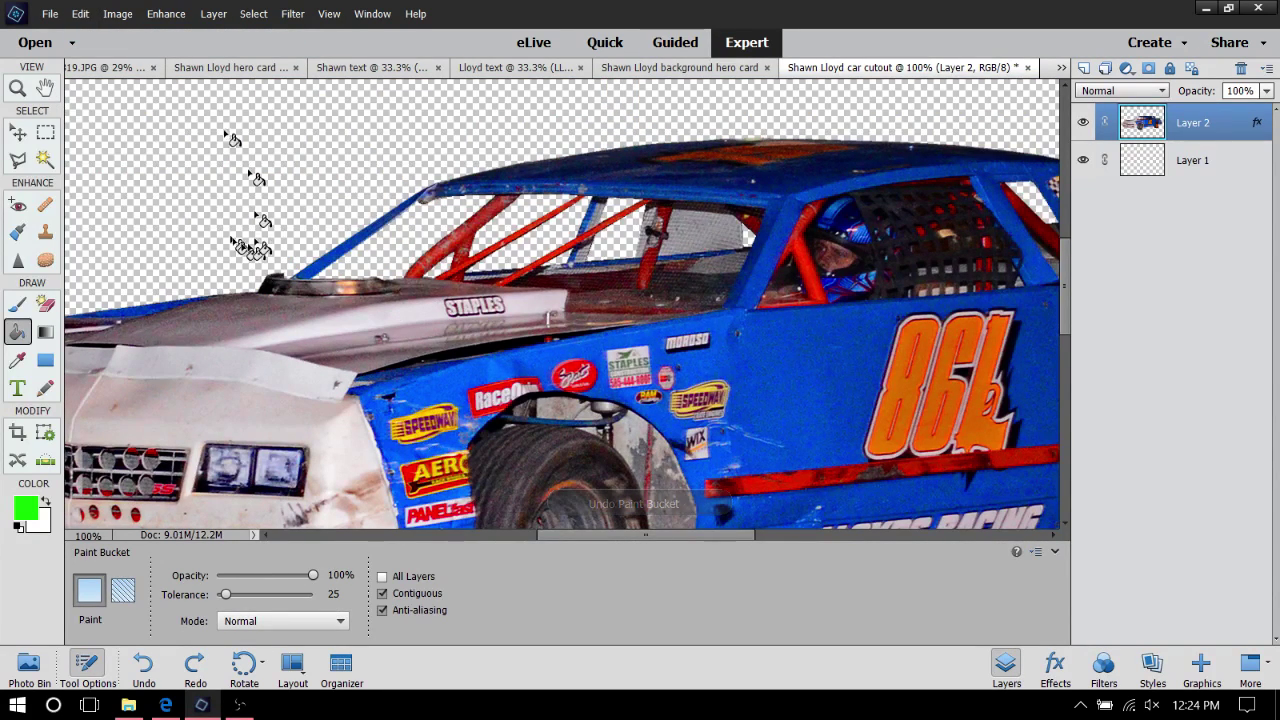
Fill the transparent background above the car and the four windshield openings with green
click(205, 107)
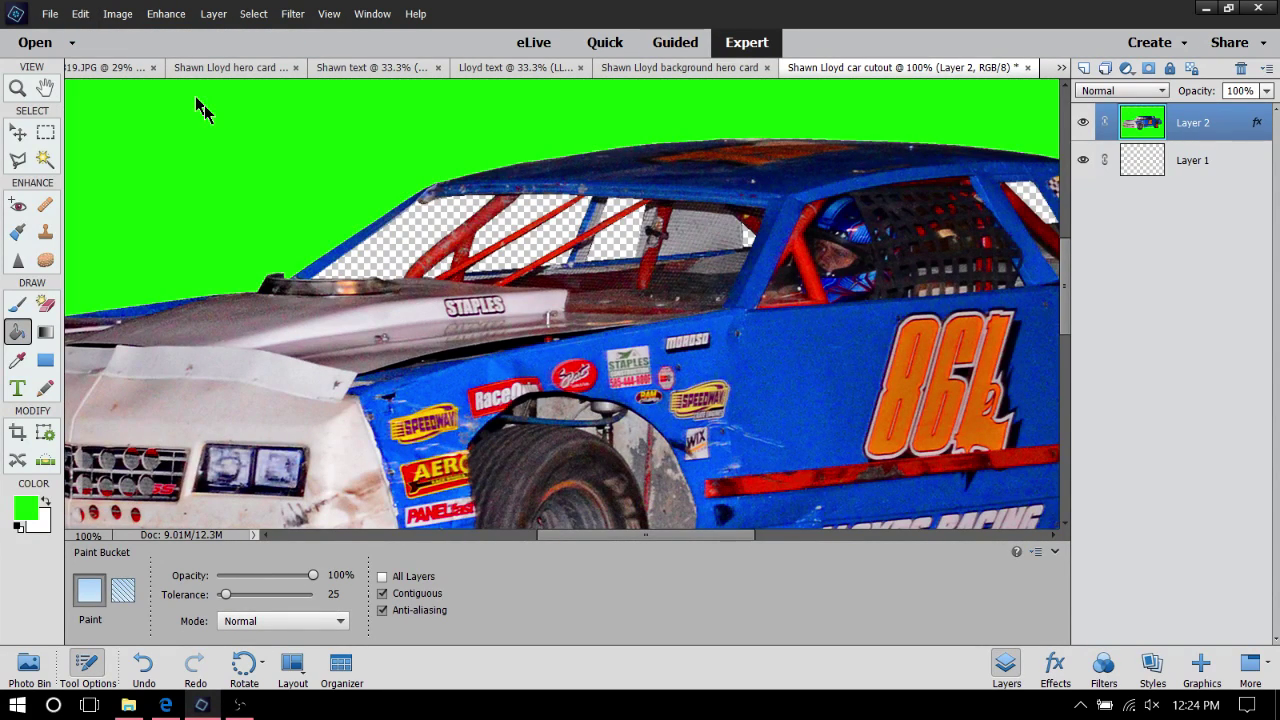
click(385, 252)
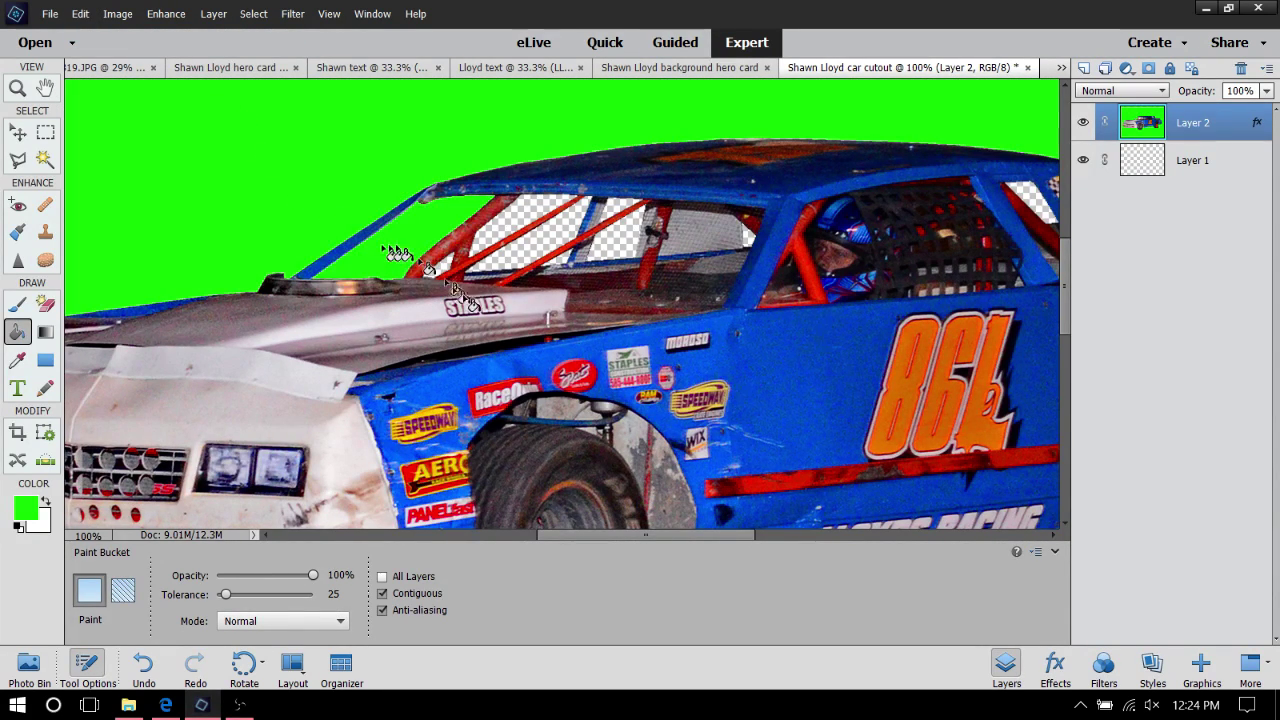
click(523, 224)
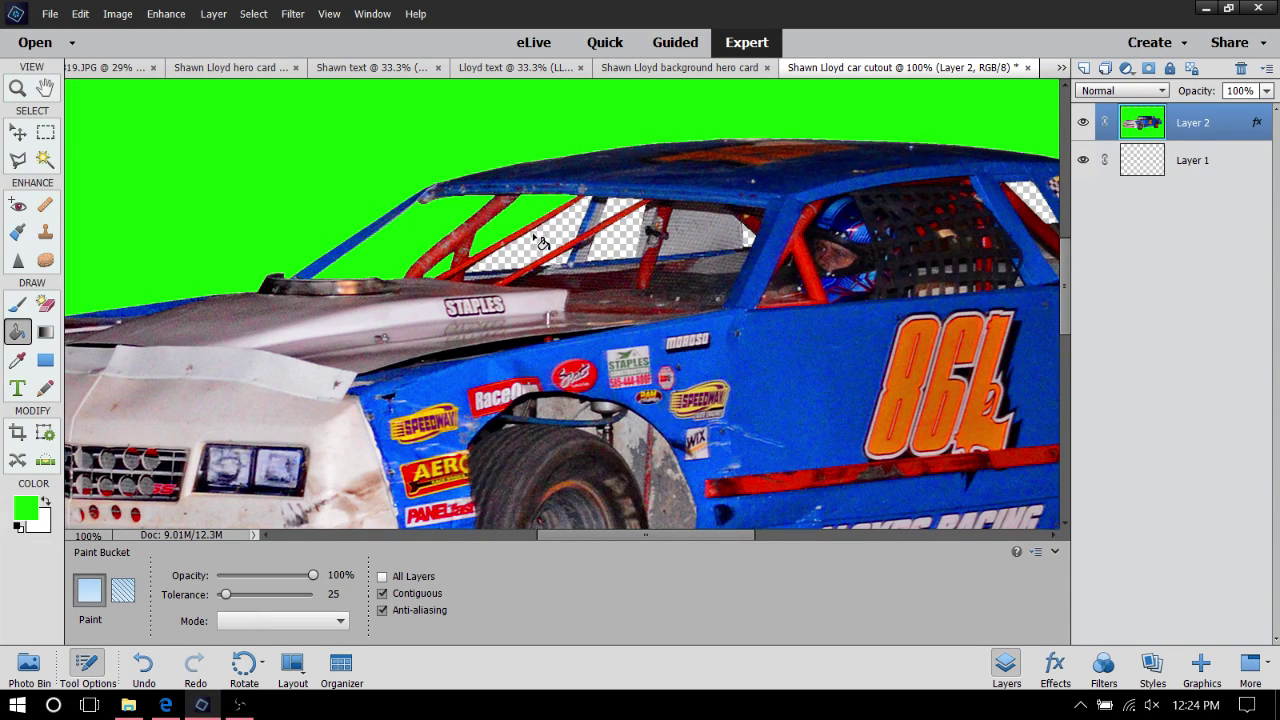
click(538, 241)
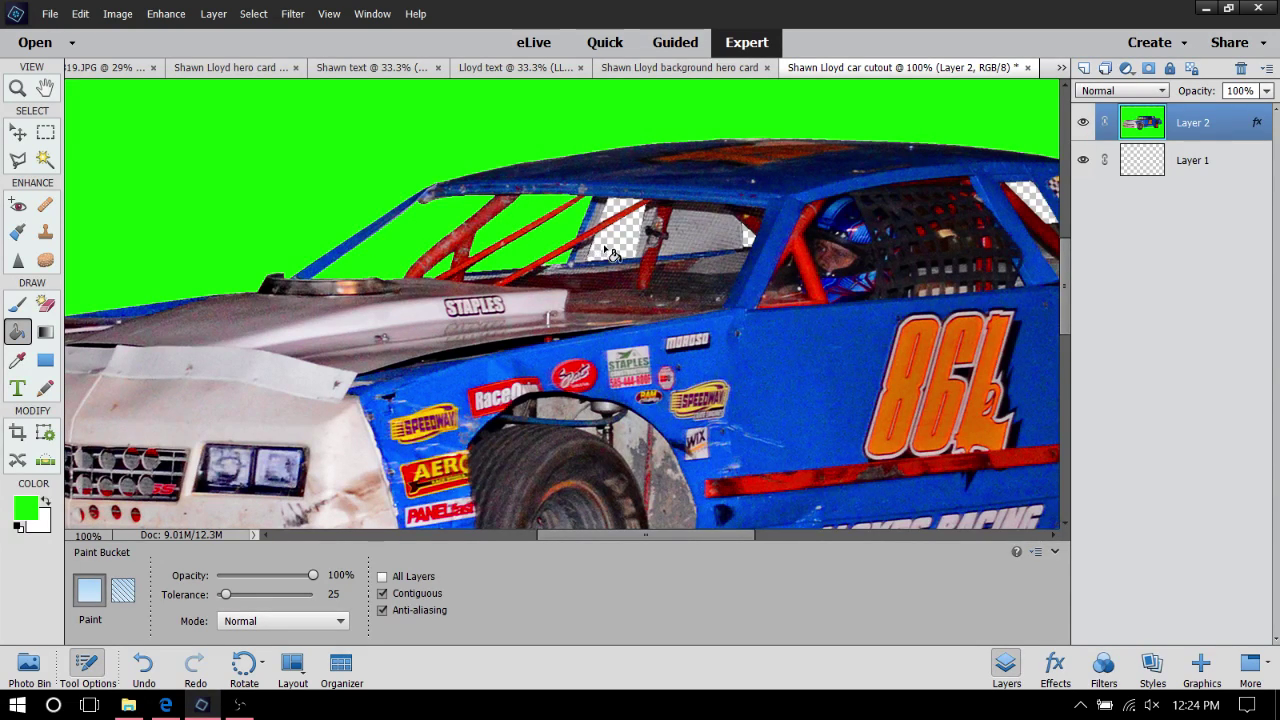
click(615, 205)
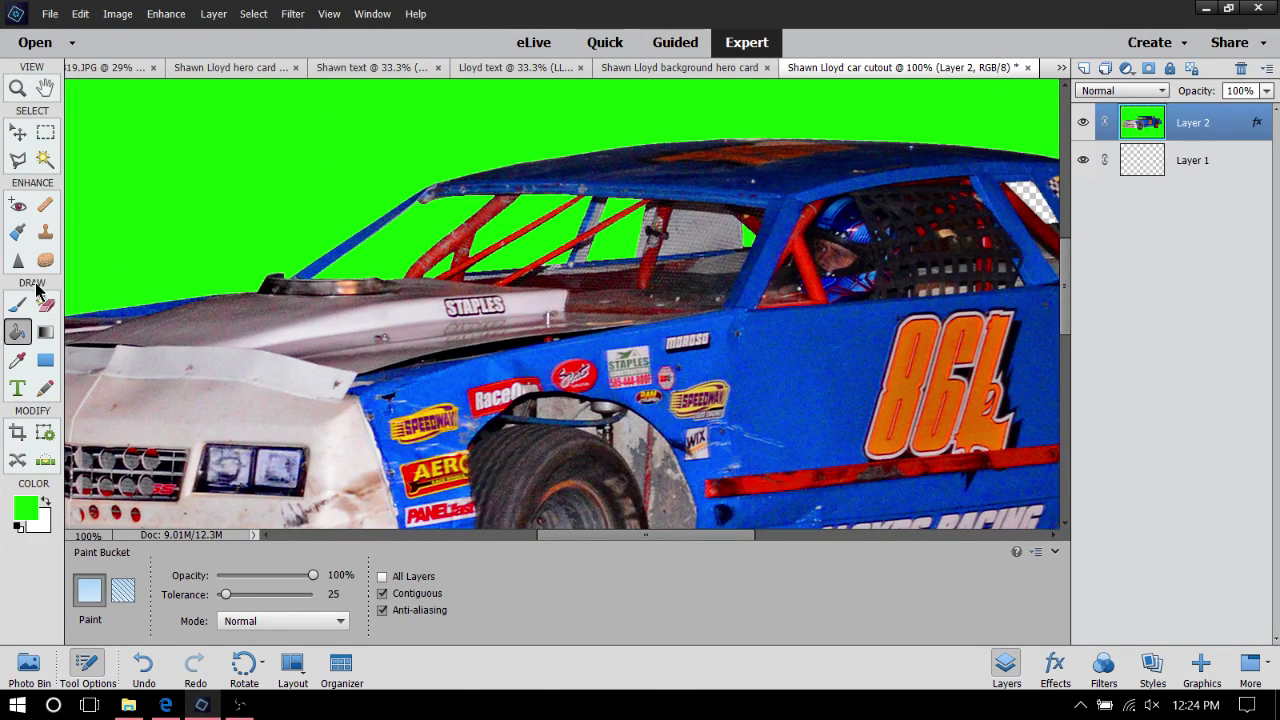
click(45, 306)
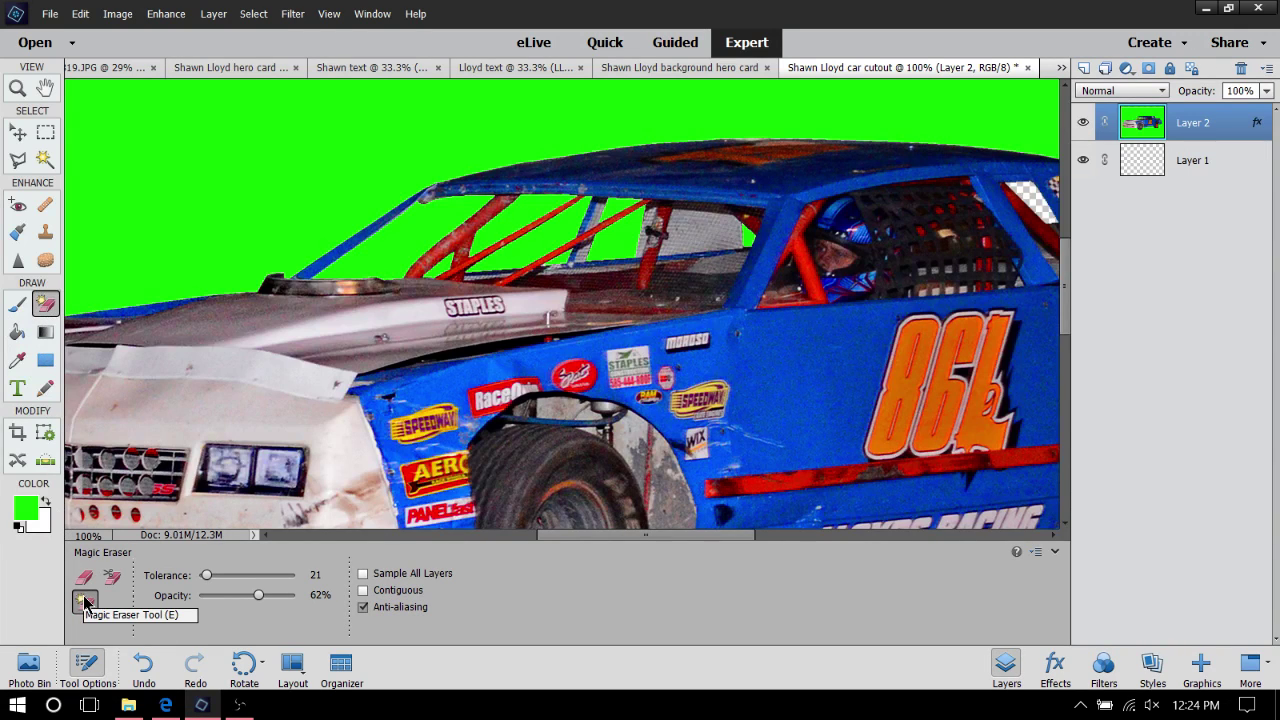
Erase the green background with the Magic Eraser, then undo those erases to restore it
click(233, 222)
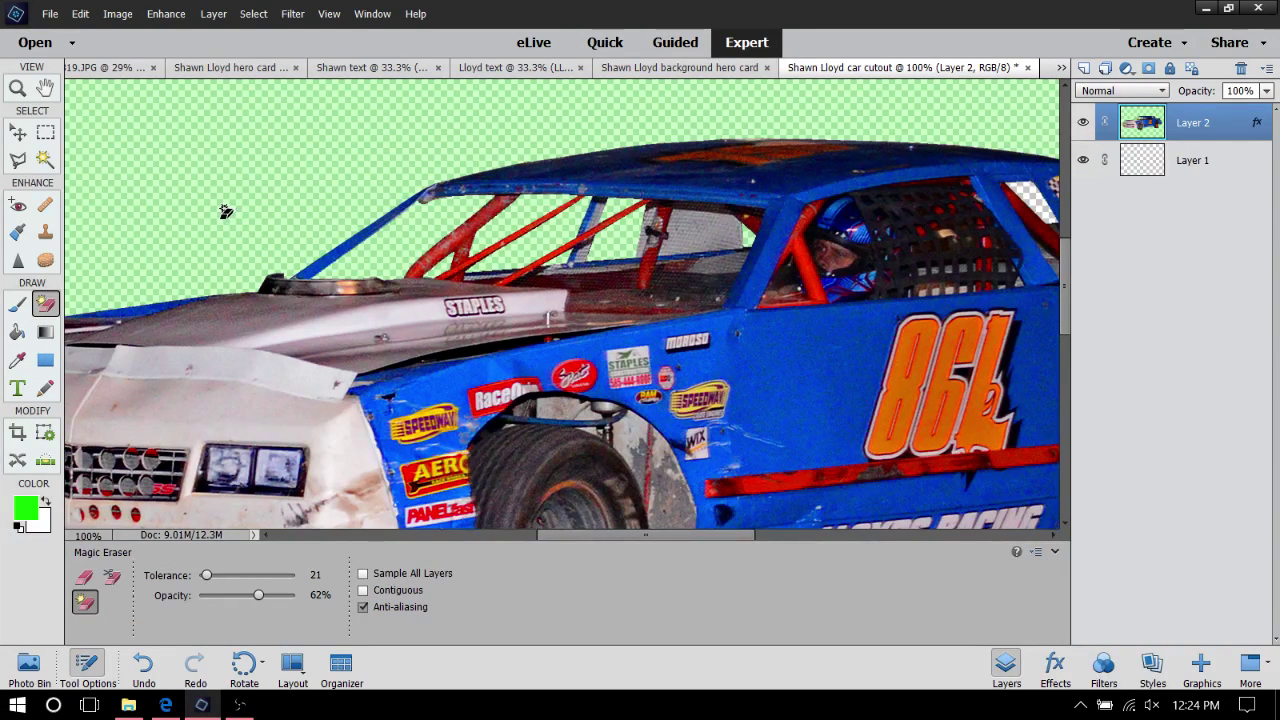
click(226, 212)
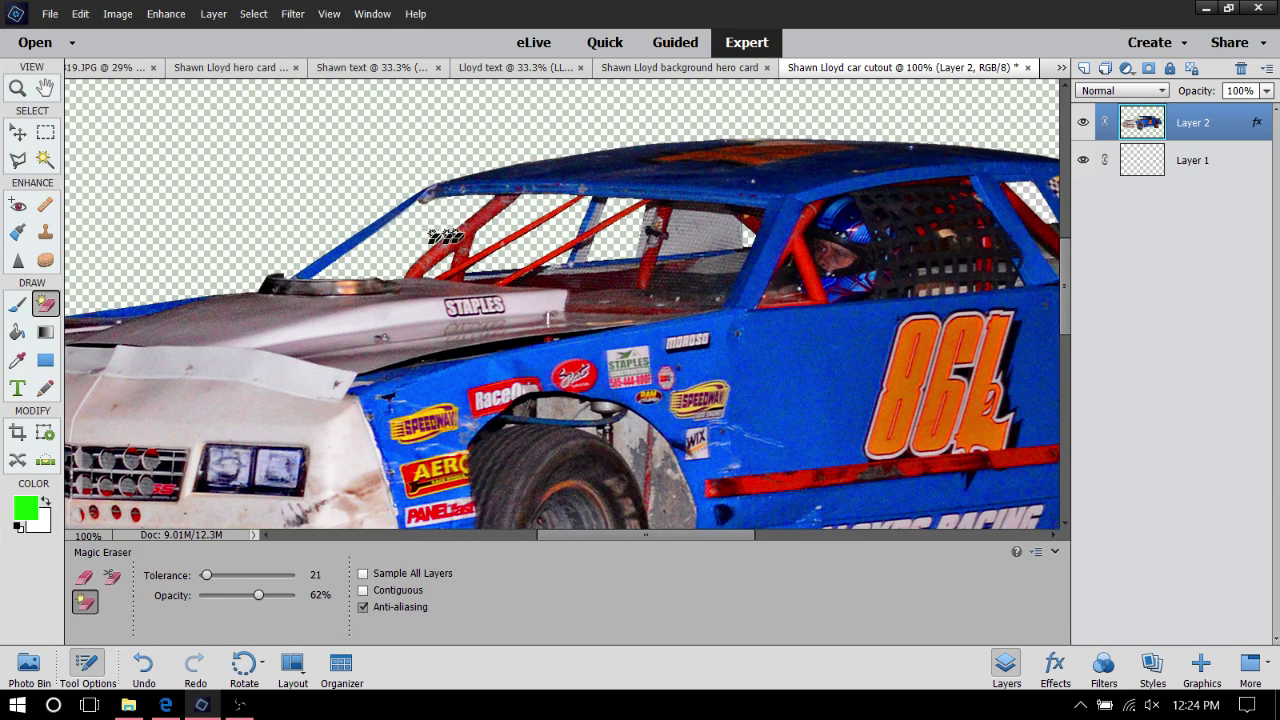
click(81, 15)
click(88, 34)
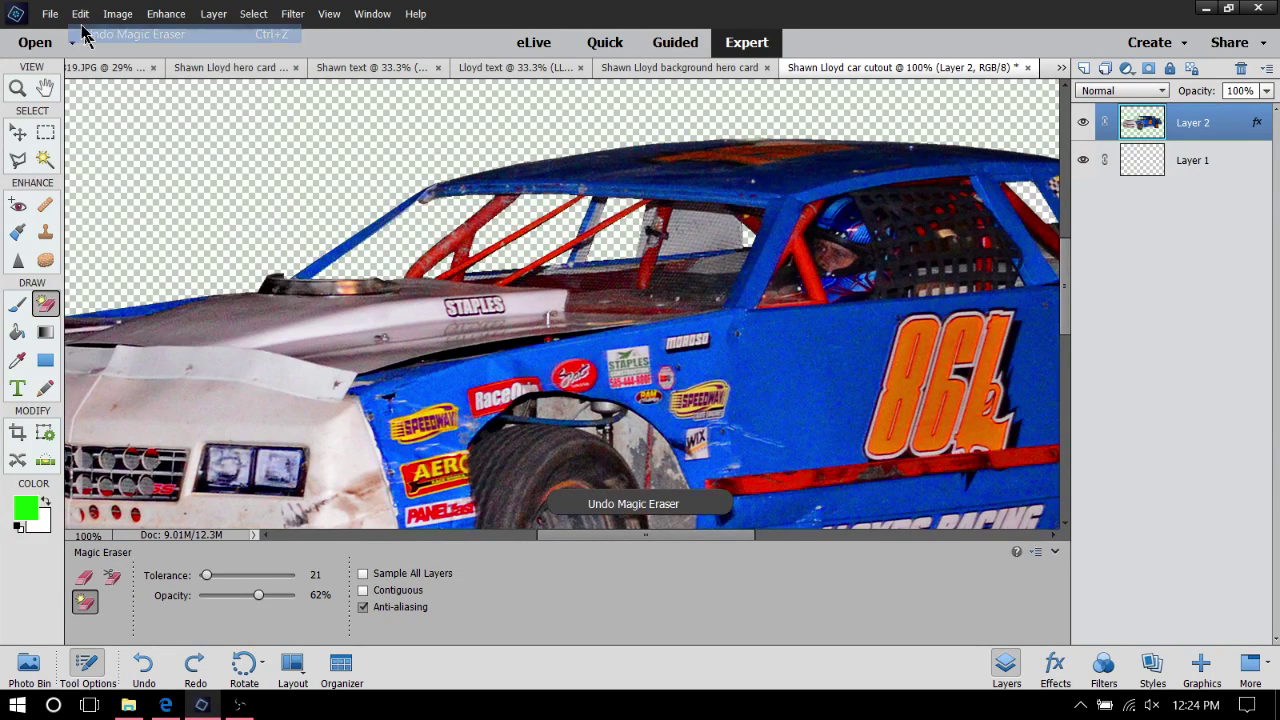
click(81, 14)
click(86, 34)
click(80, 14)
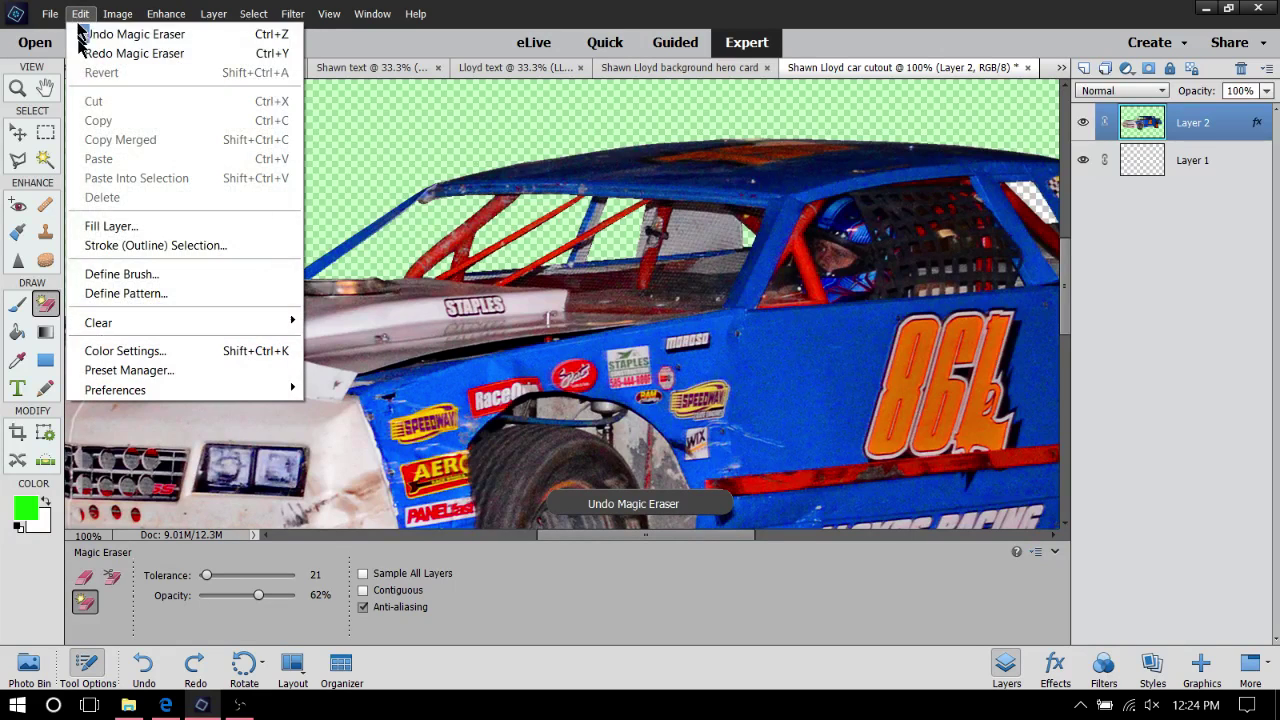
click(88, 34)
click(81, 14)
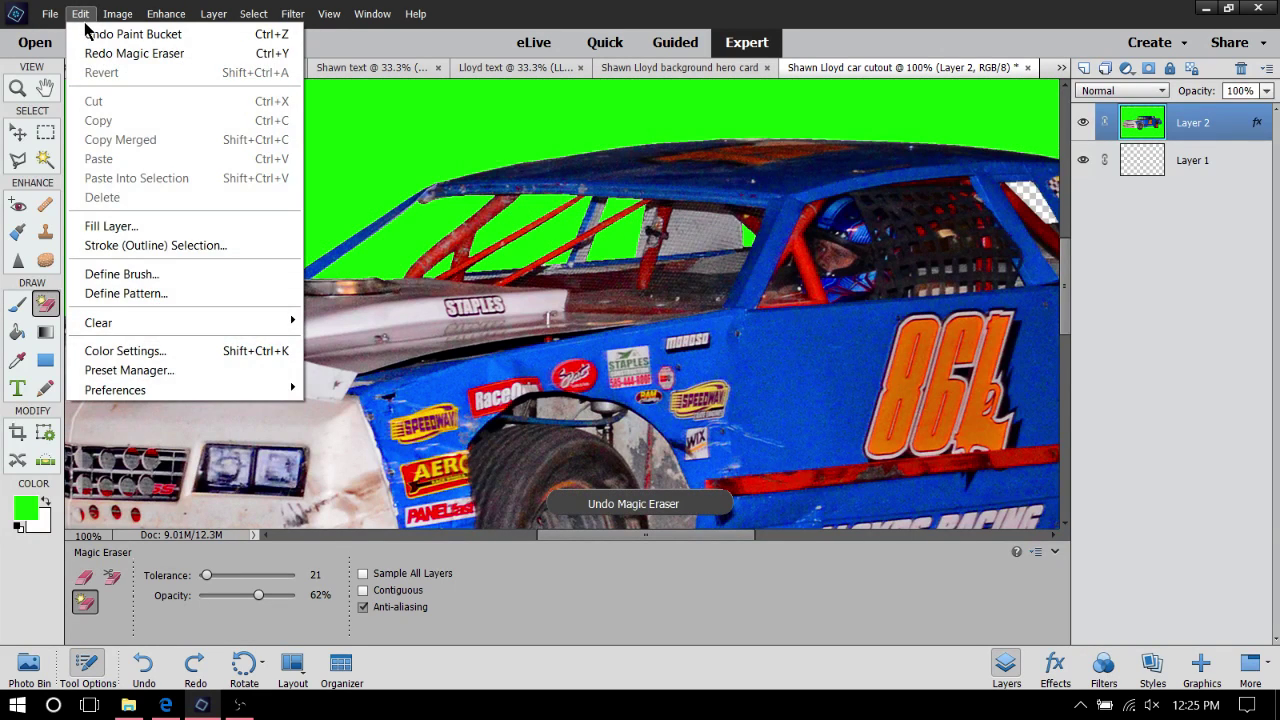
click(118, 14)
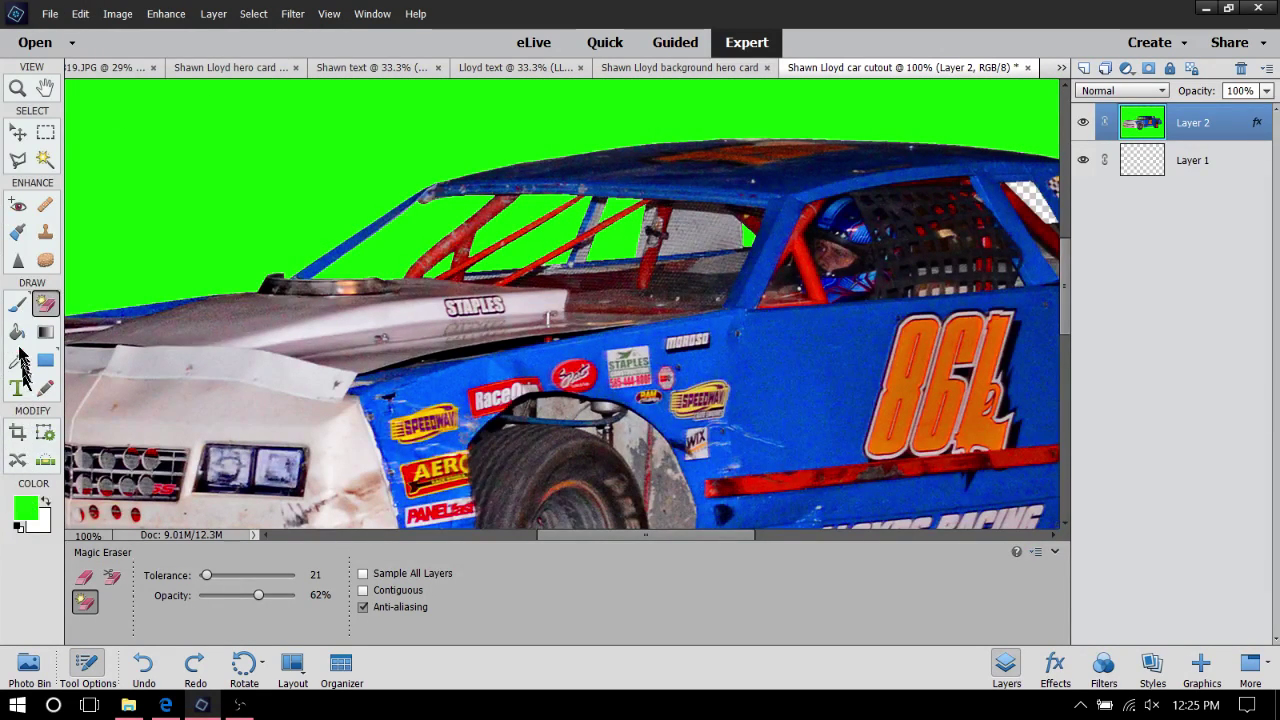
click(17, 304)
click(17, 332)
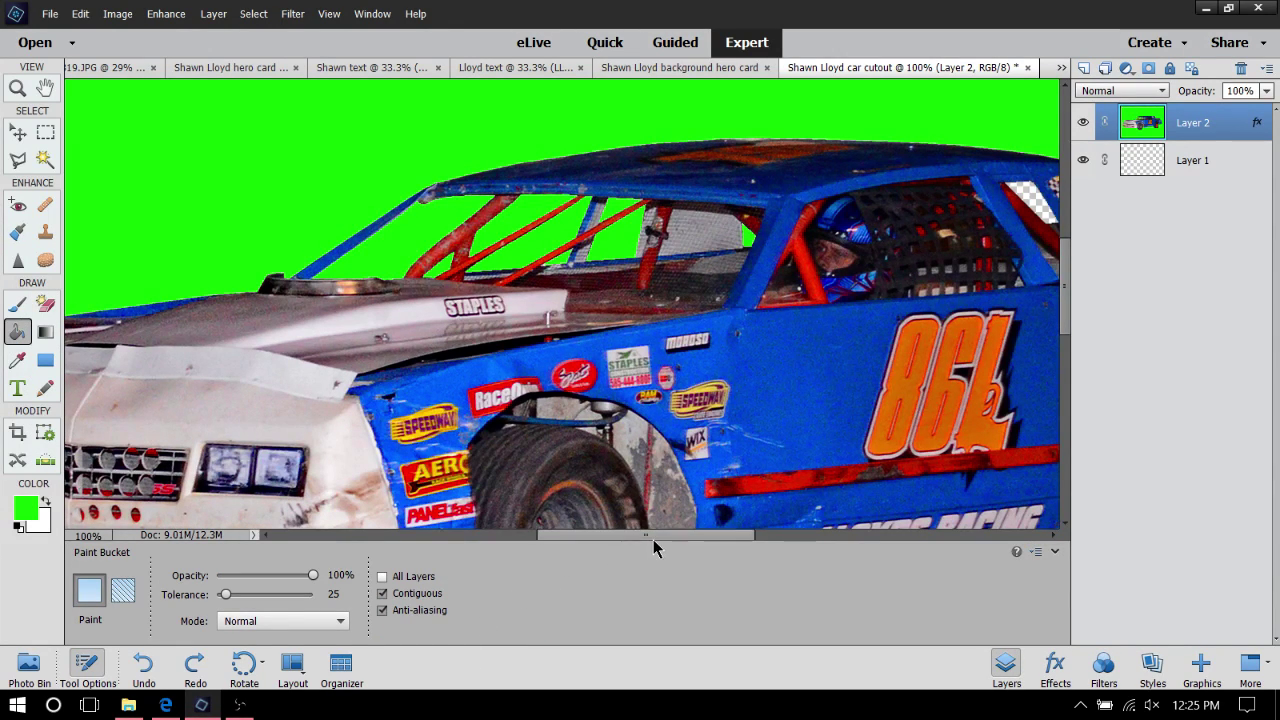
Fill the transparent patch by the rear window pillar green and check the edges
drag(660, 545, 732, 546)
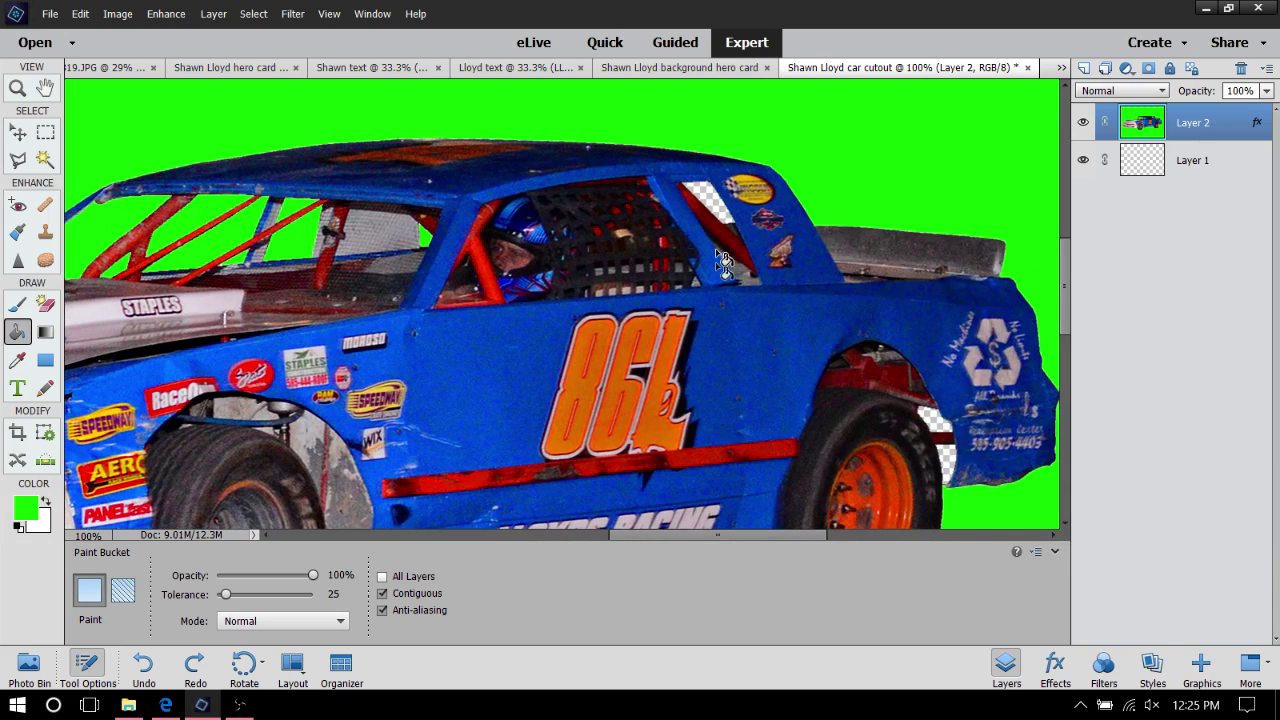
click(716, 199)
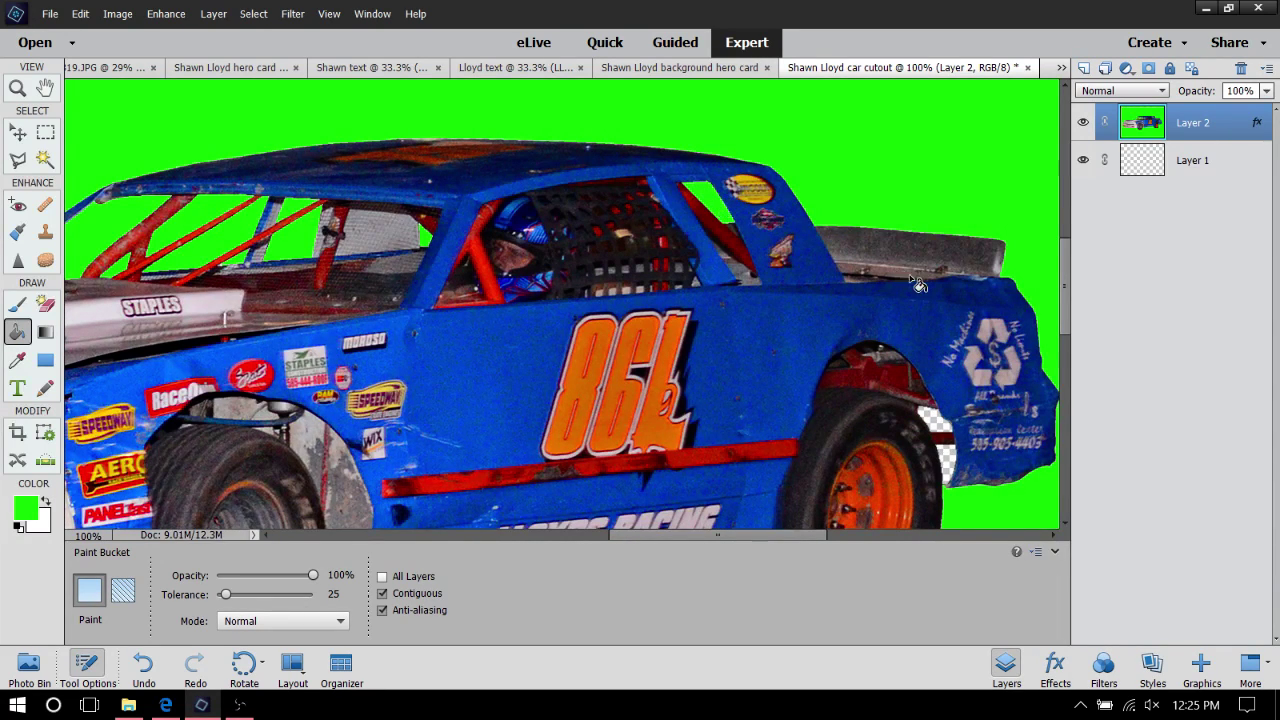
scroll(918, 285, down, 2)
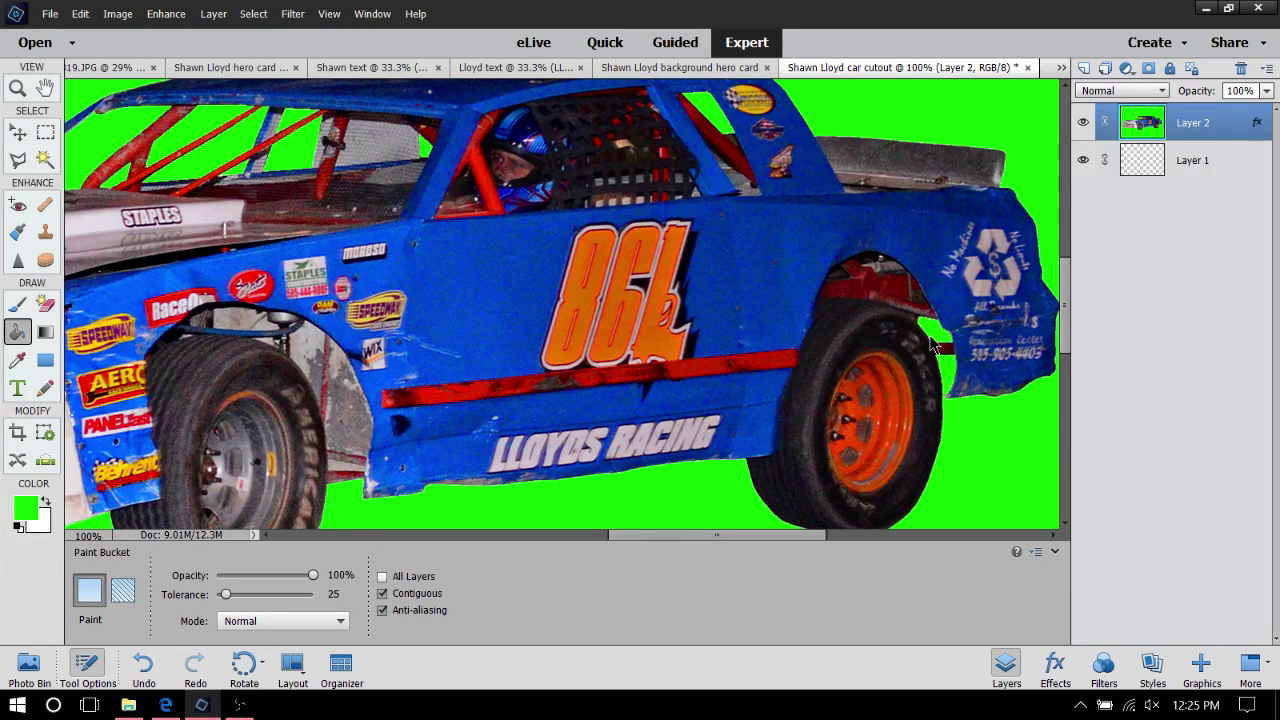
scroll(558, 205, down, 4)
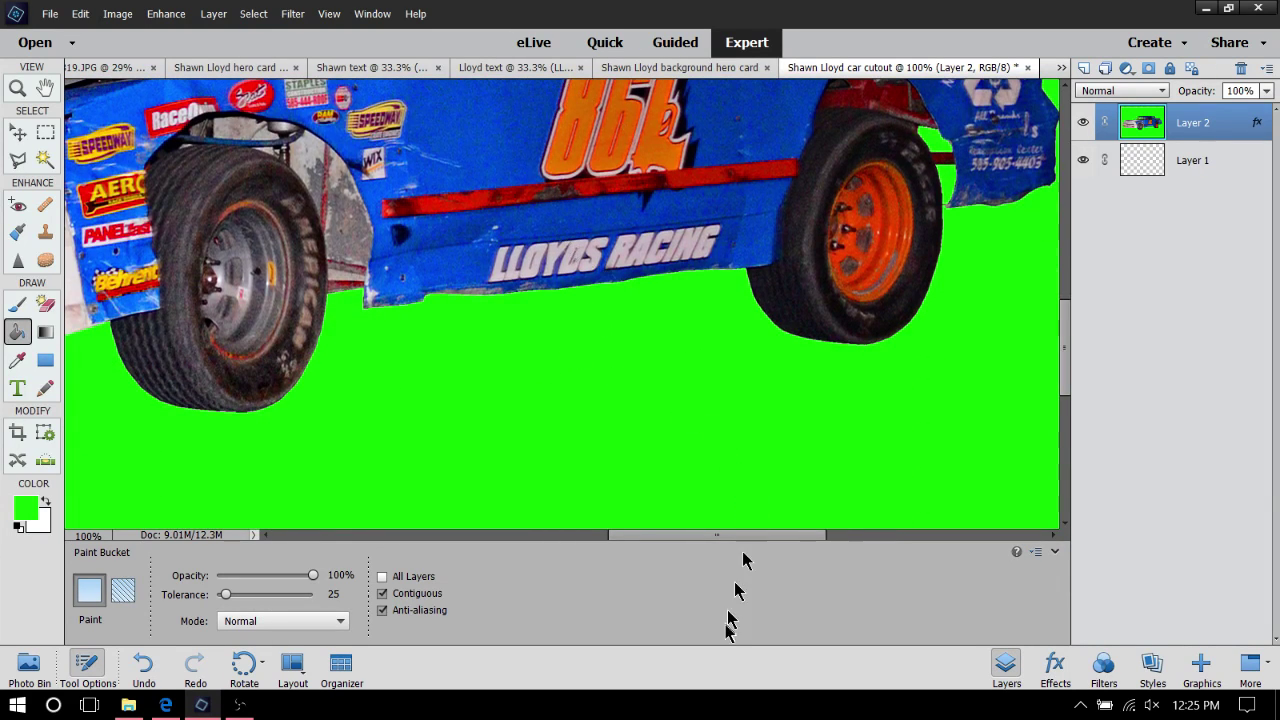
drag(714, 535, 662, 520)
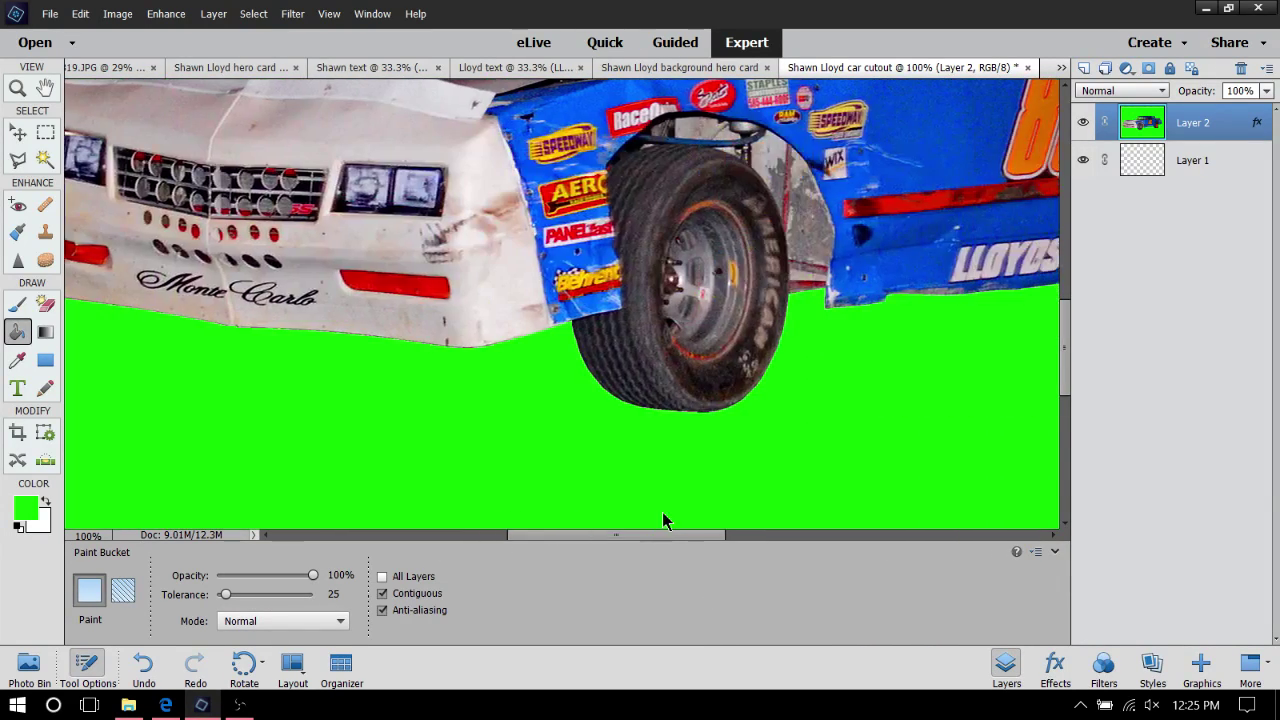
scroll(662, 512, up, 3)
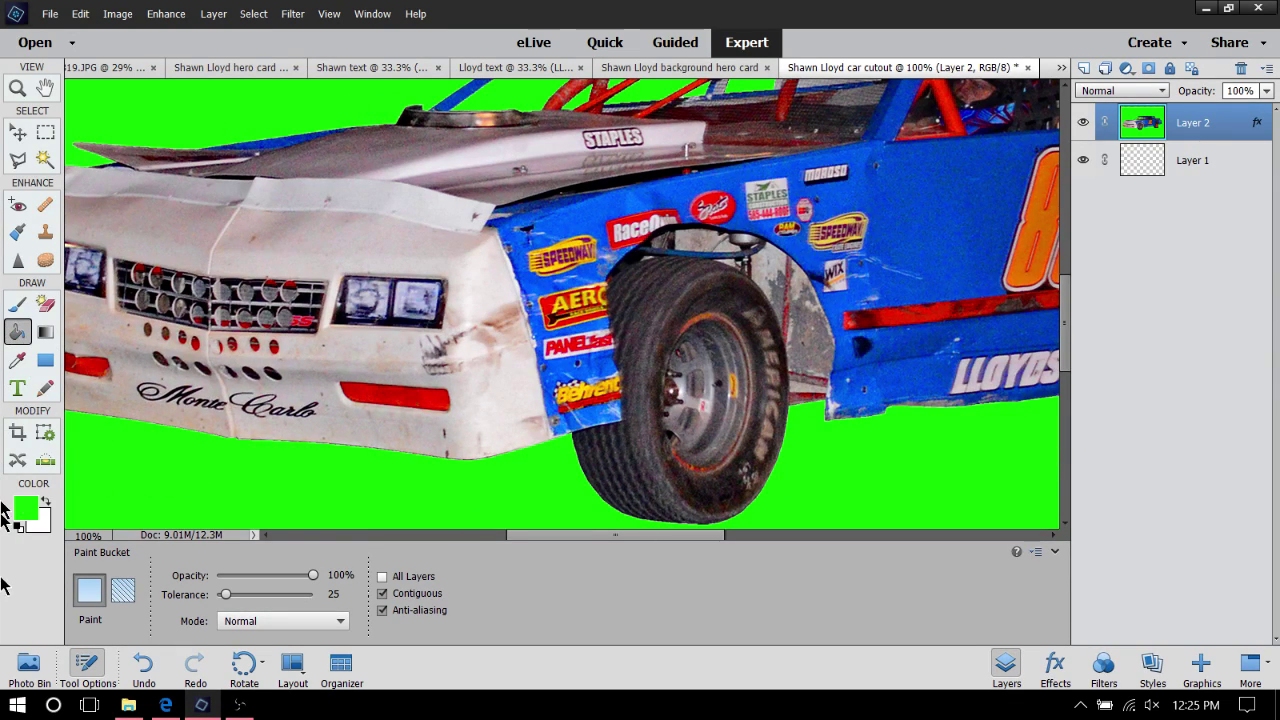
click(52, 14)
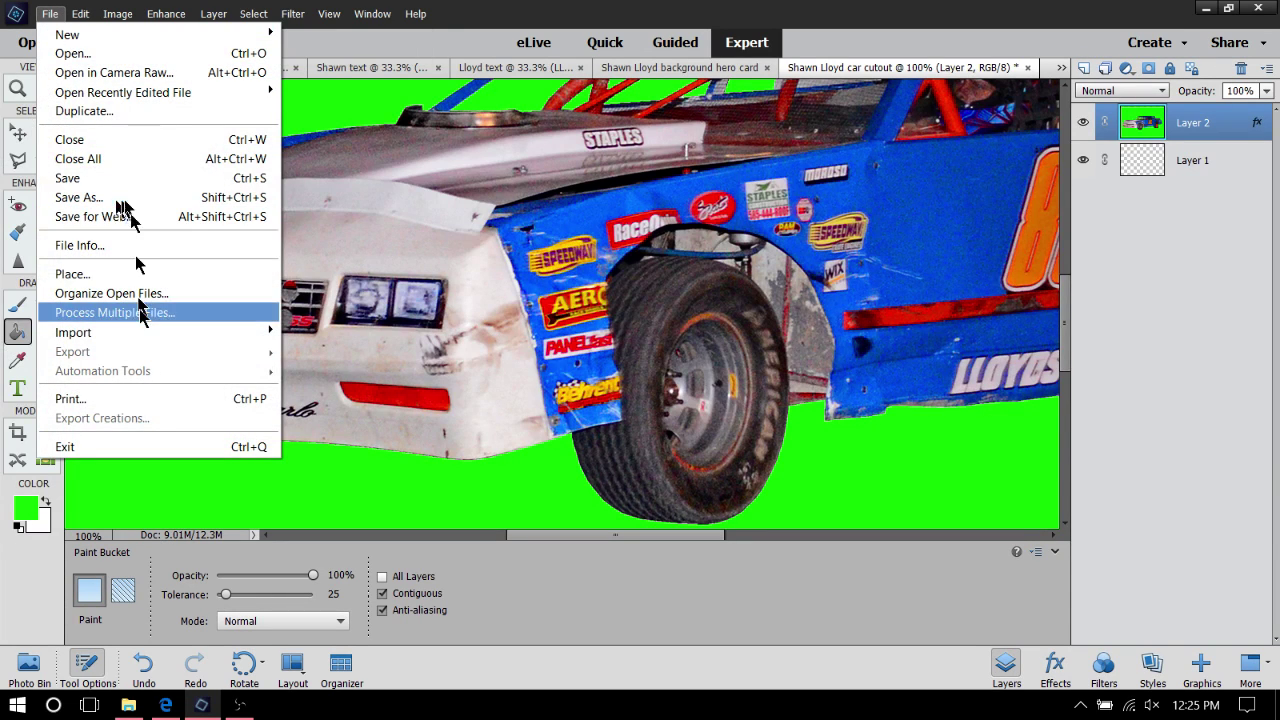
click(57, 200)
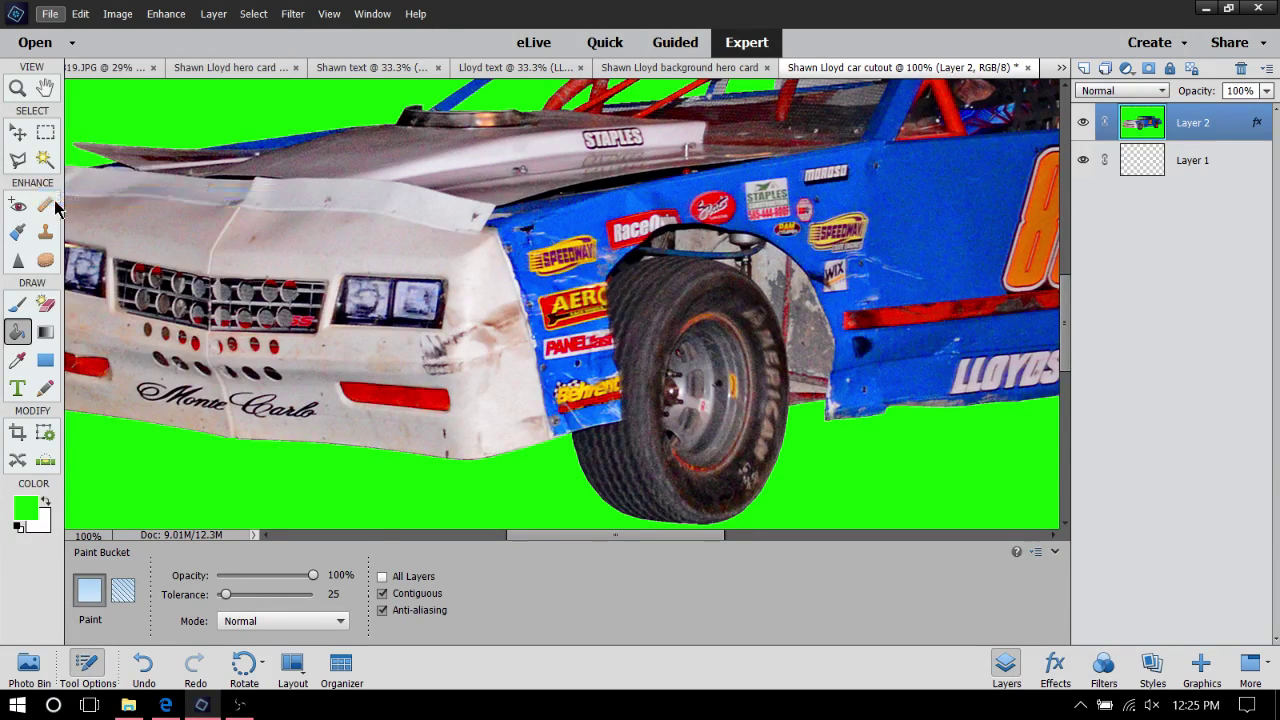
Save the car cutout as a JPEG file in its project folder
click(305, 395)
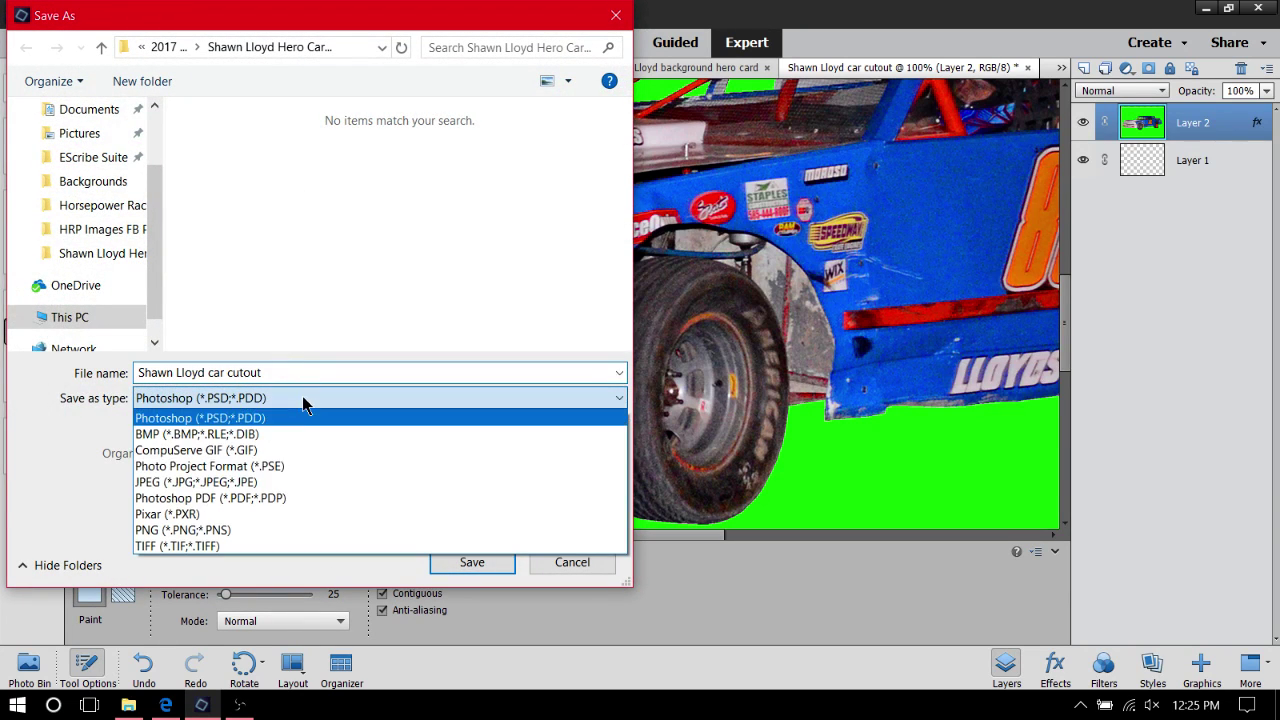
click(225, 478)
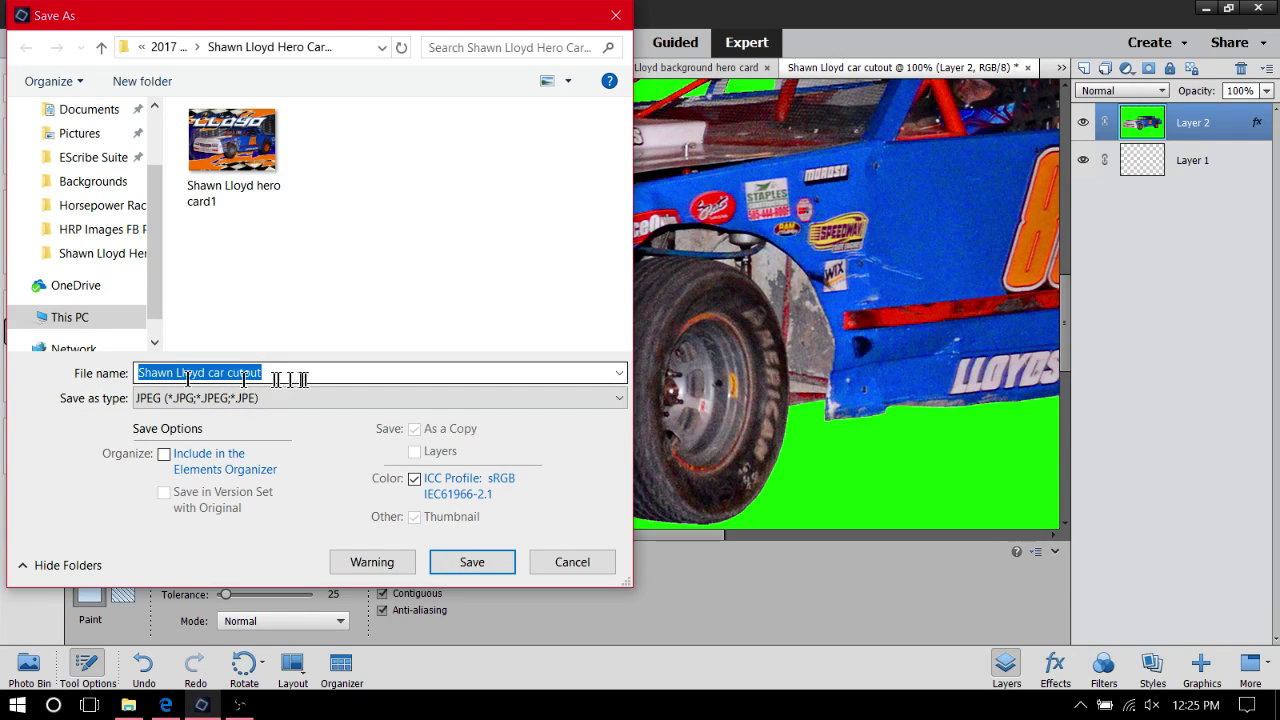
click(475, 563)
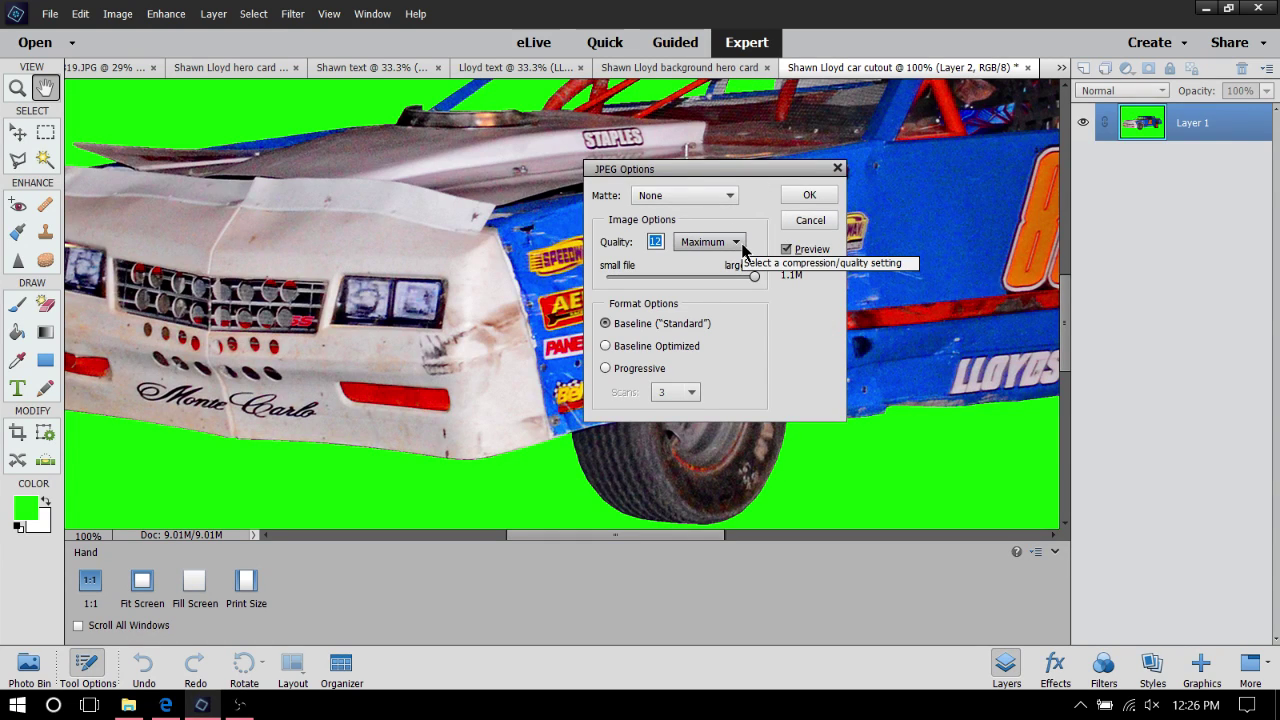
Keep JPEG quality at 12 (Maximum) and confirm the JPEG options
click(740, 242)
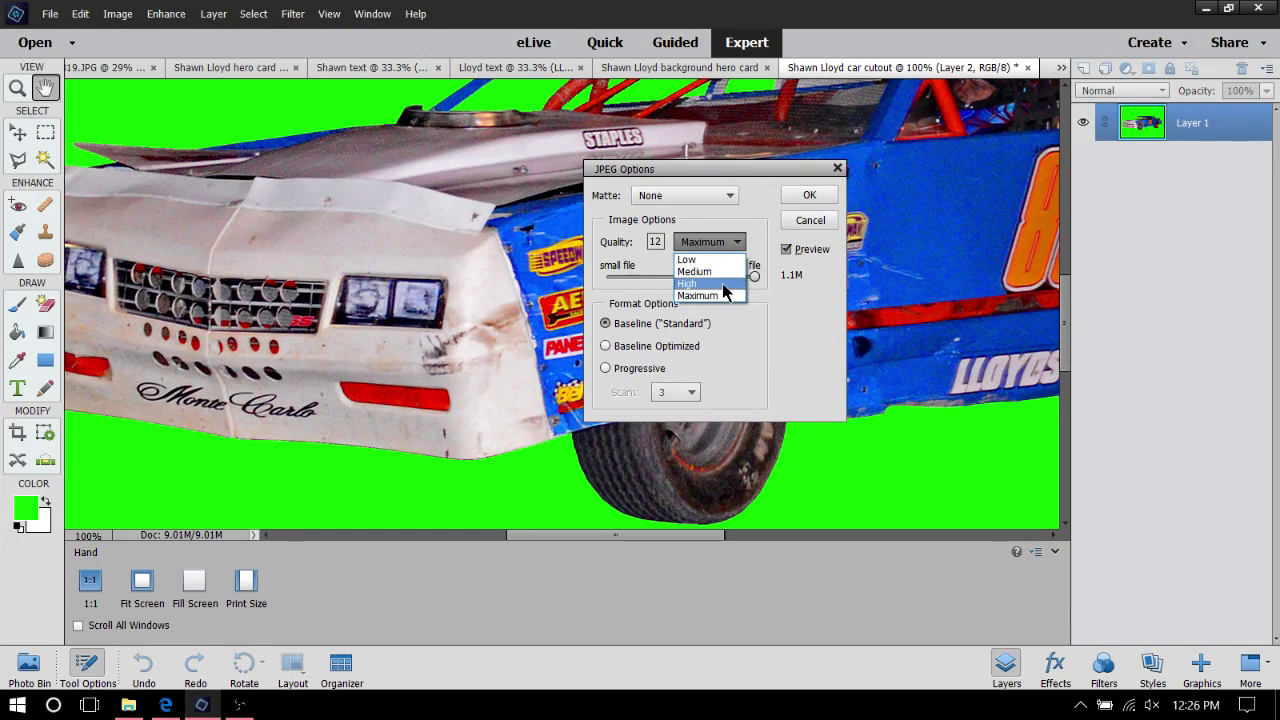
click(741, 225)
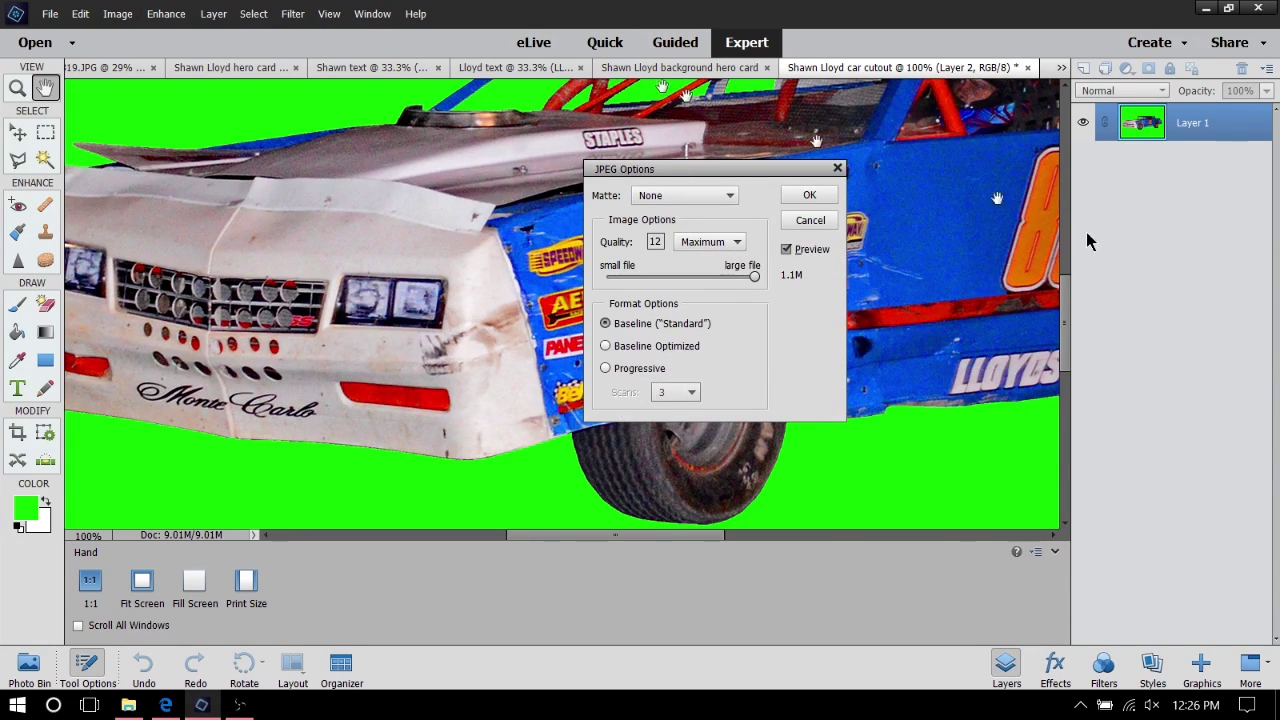
drag(566, 540, 677, 578)
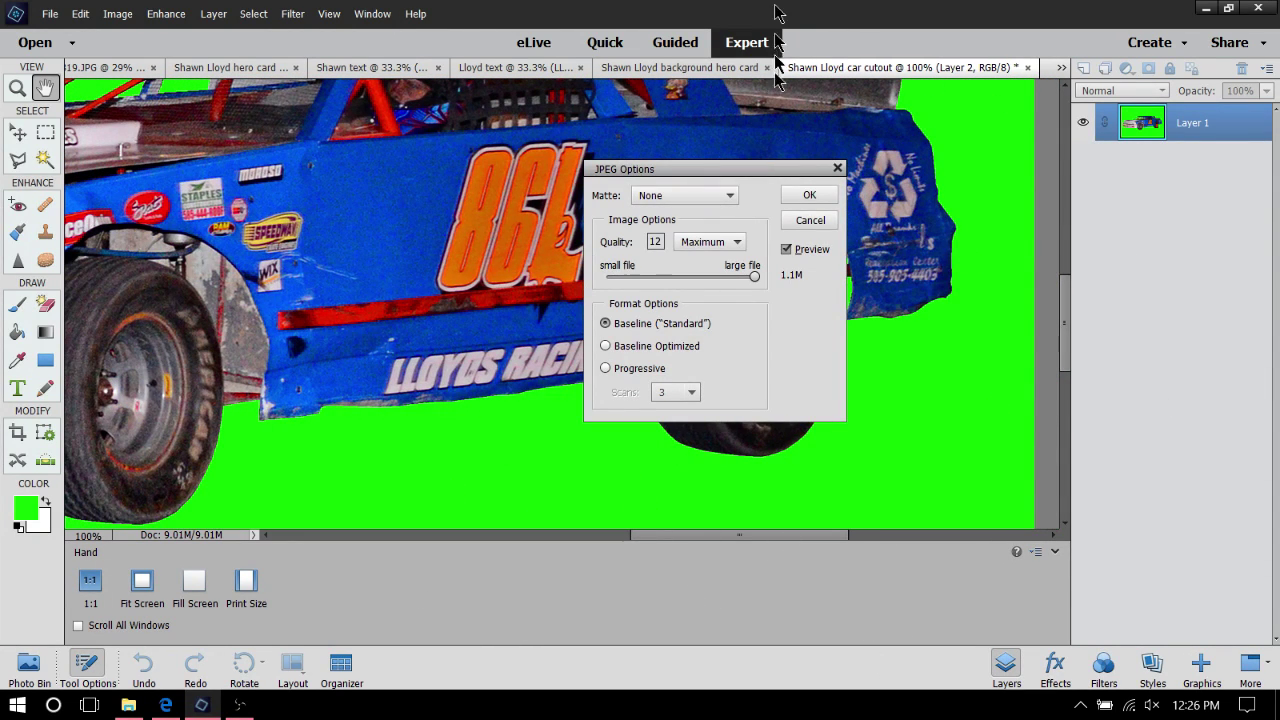
click(807, 196)
key(k)
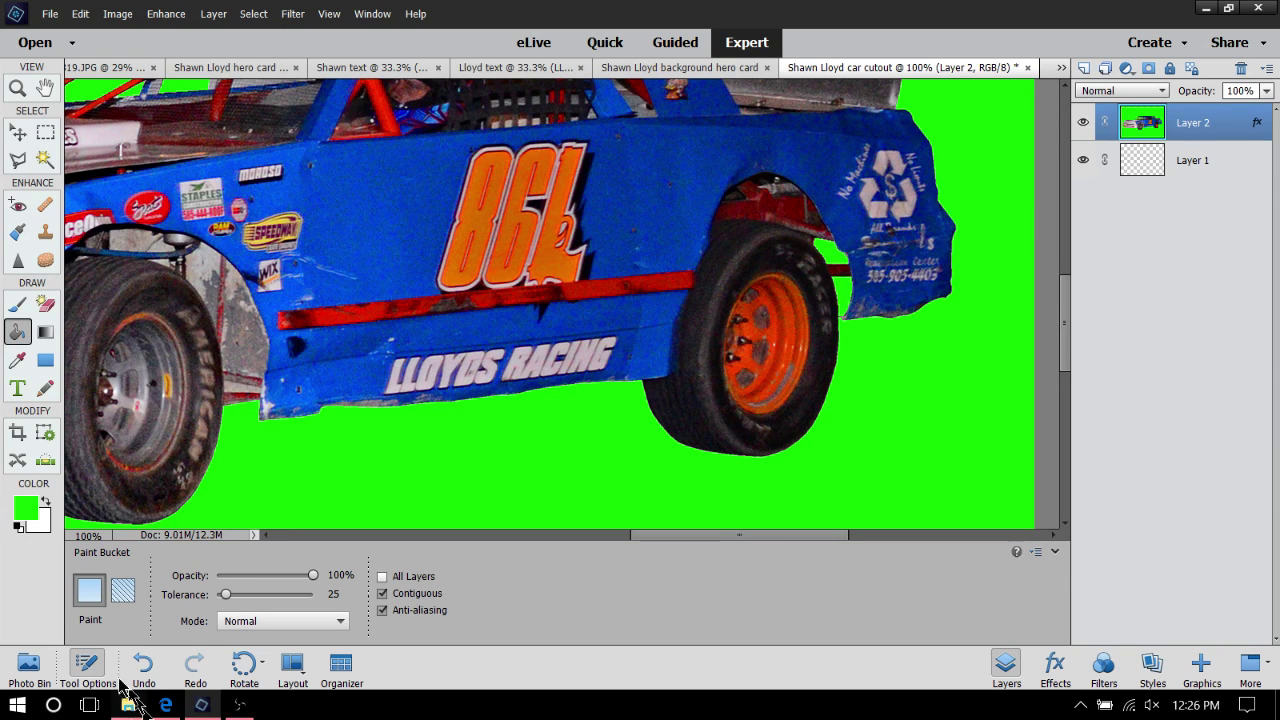
Close the first-name text document from the Photo Bin
click(42, 683)
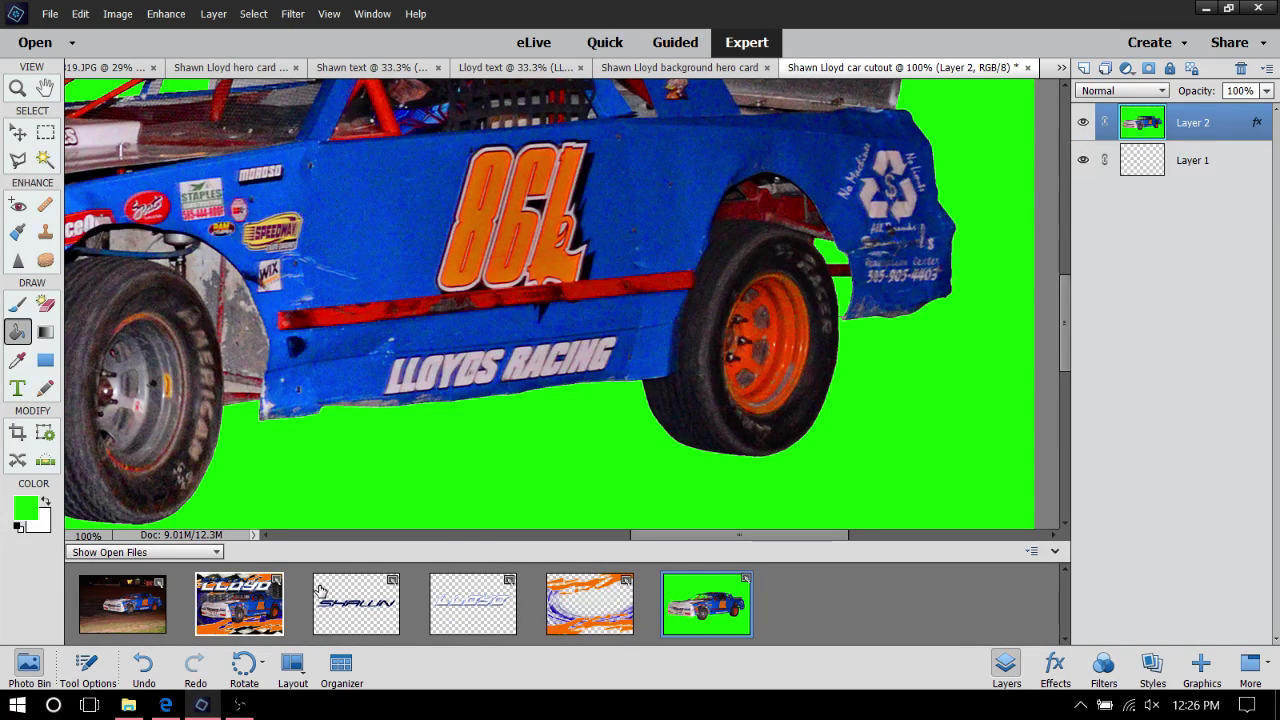
right_click(347, 614)
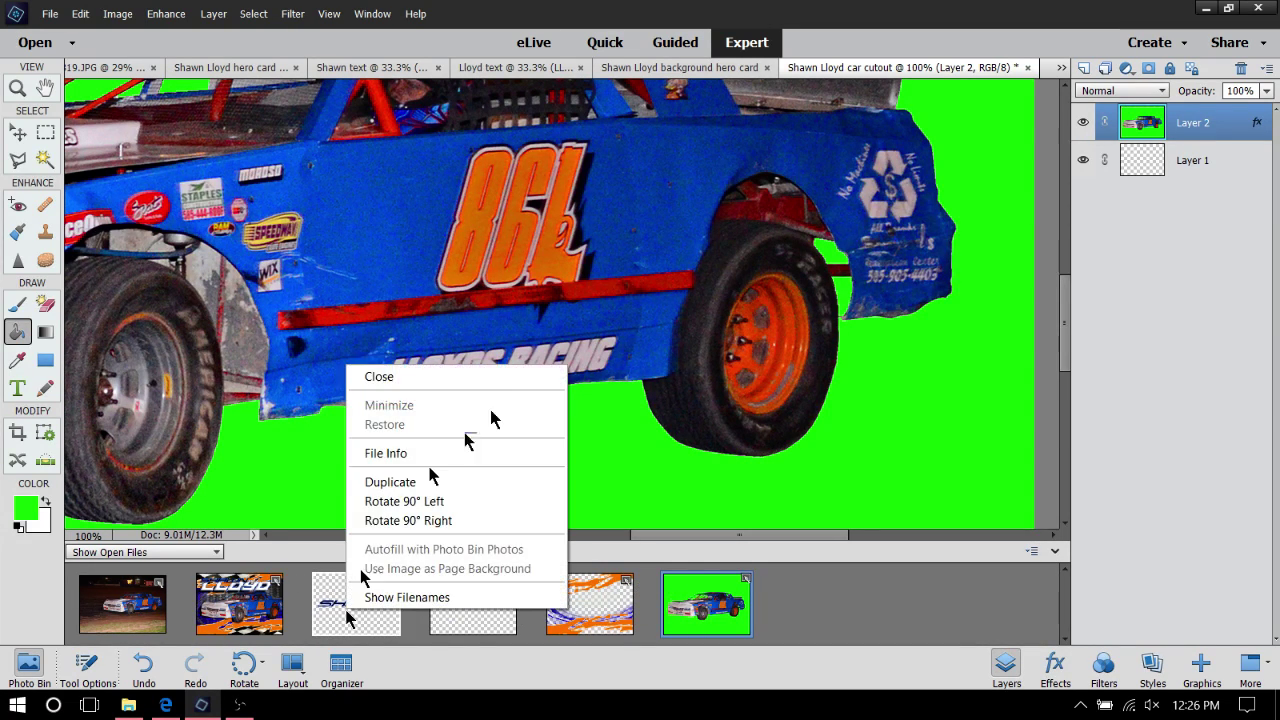
click(404, 374)
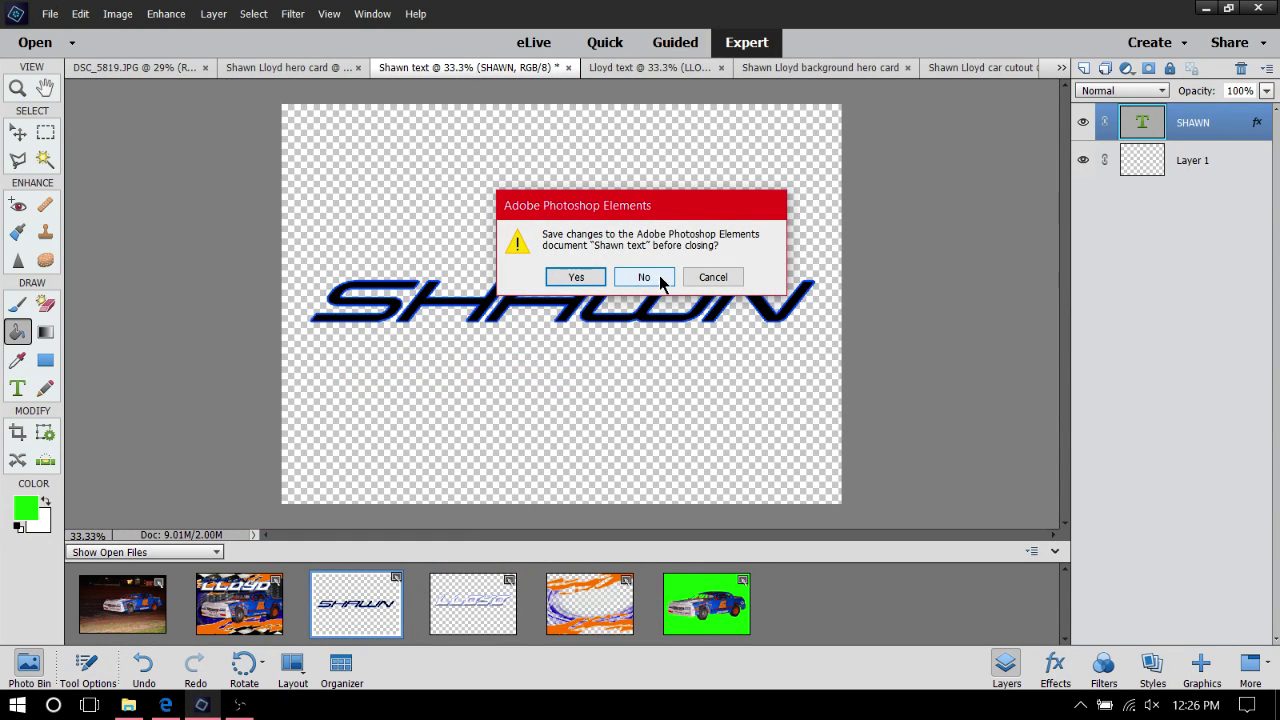
click(139, 712)
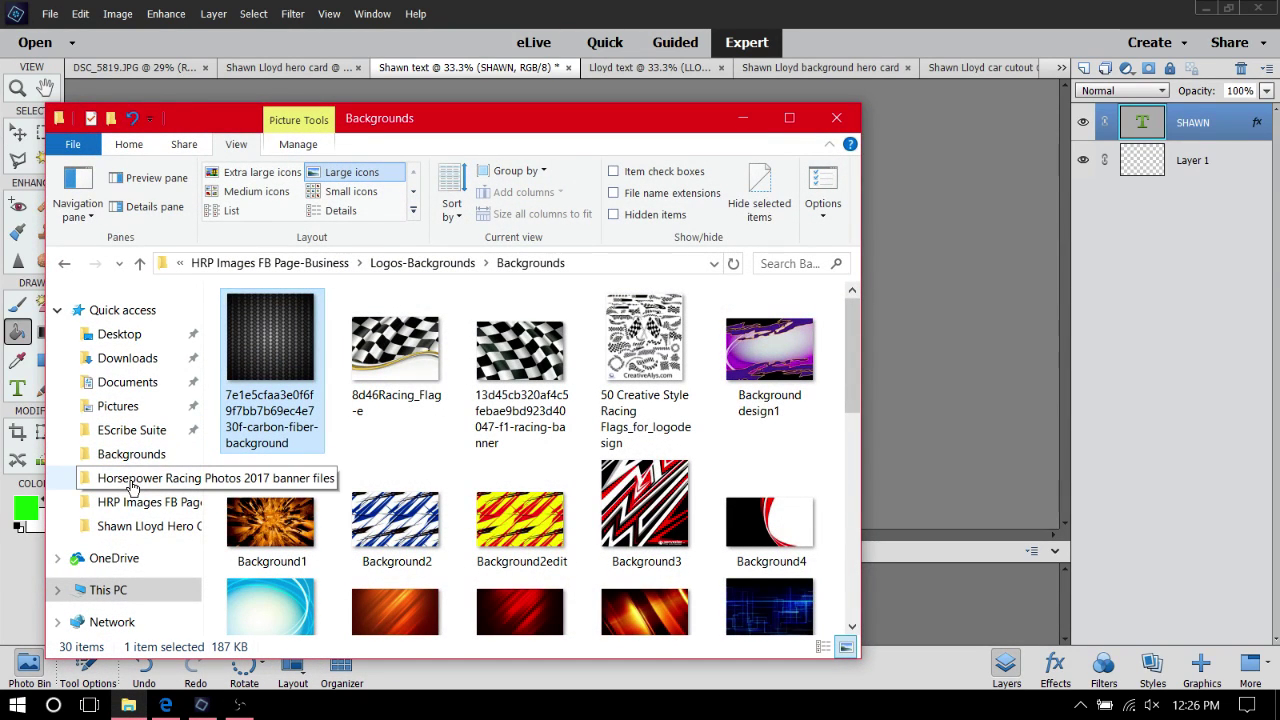
Open the hero card design folder under Pictures > Horsepower Racing Photos > 2017 Racing Season
click(118, 406)
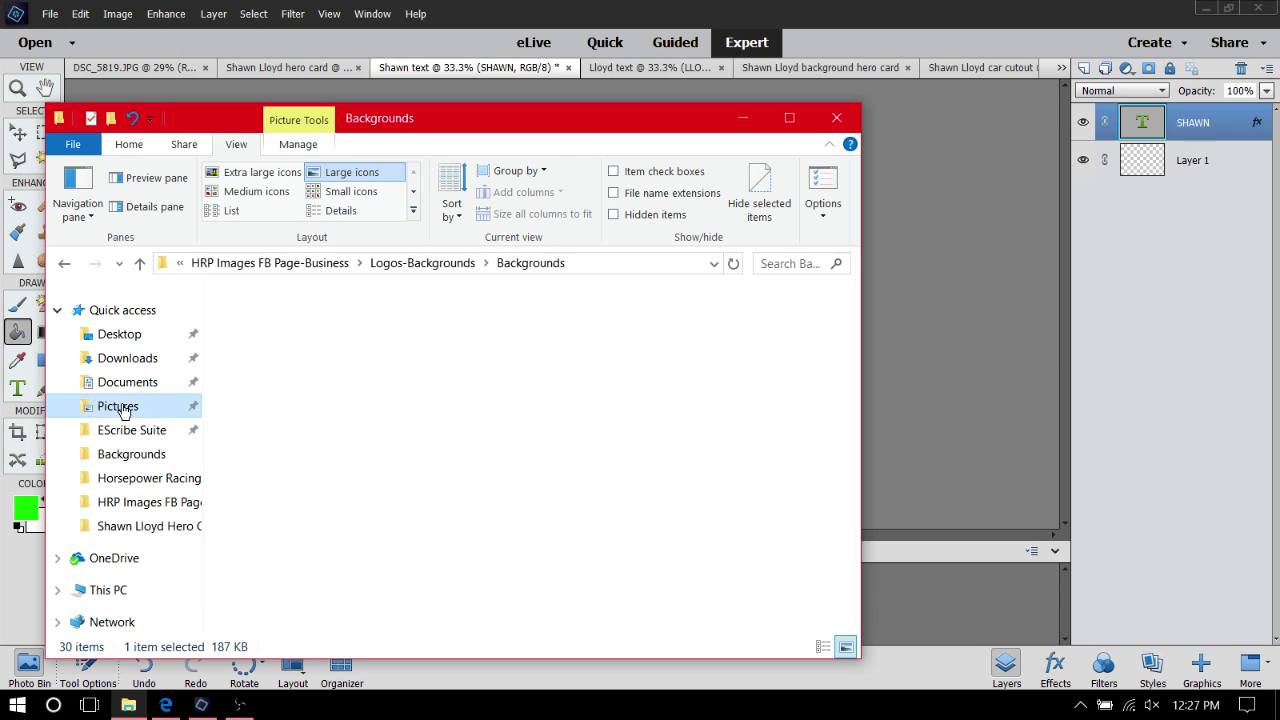
double_click(730, 345)
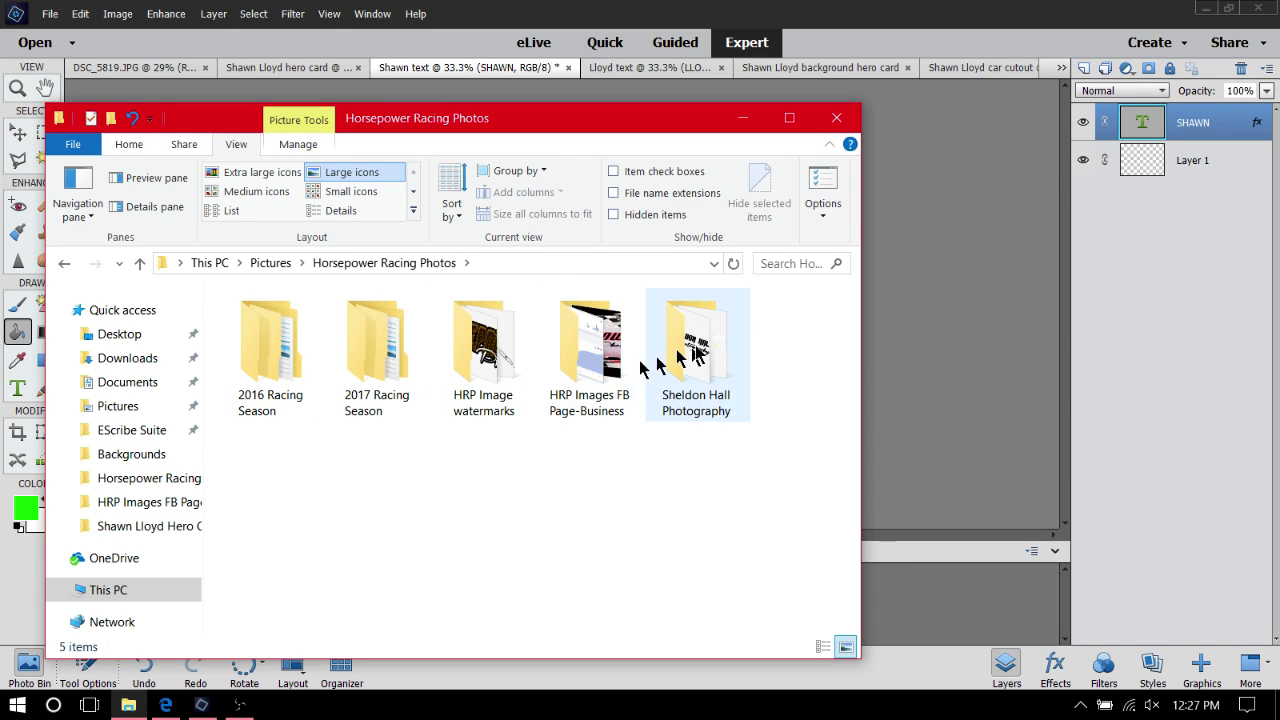
double_click(597, 362)
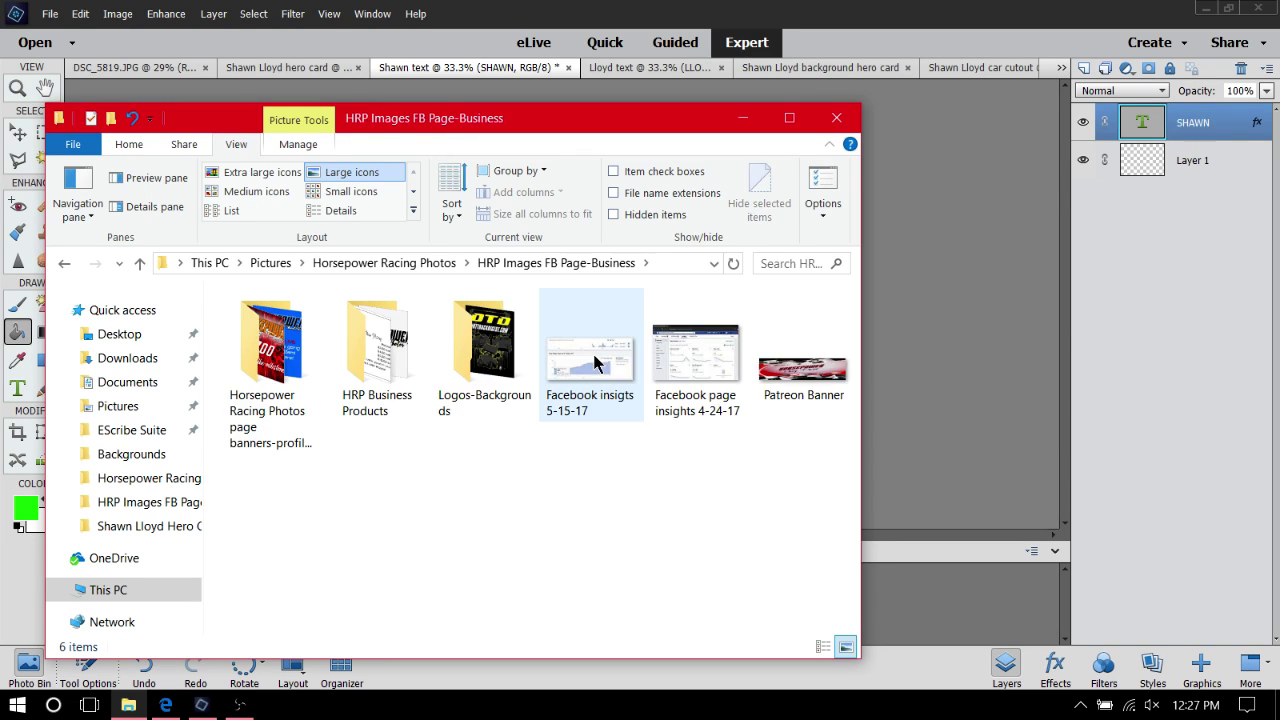
click(62, 264)
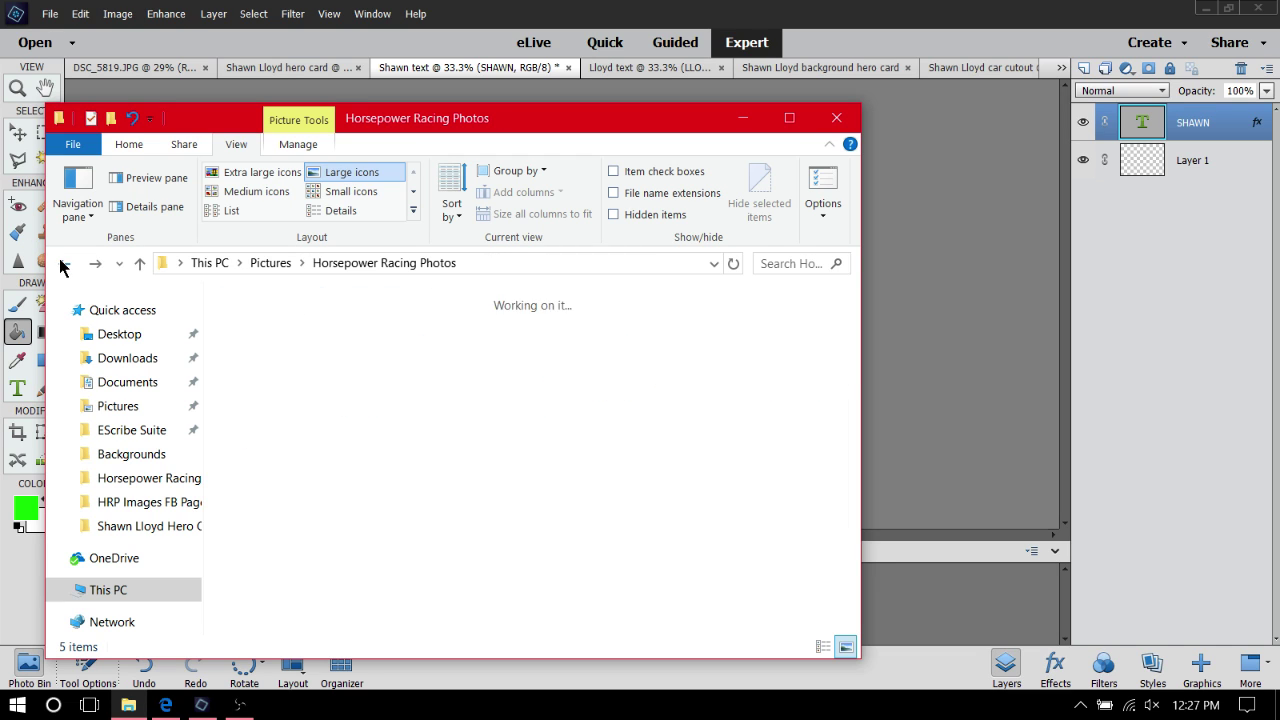
double_click(372, 360)
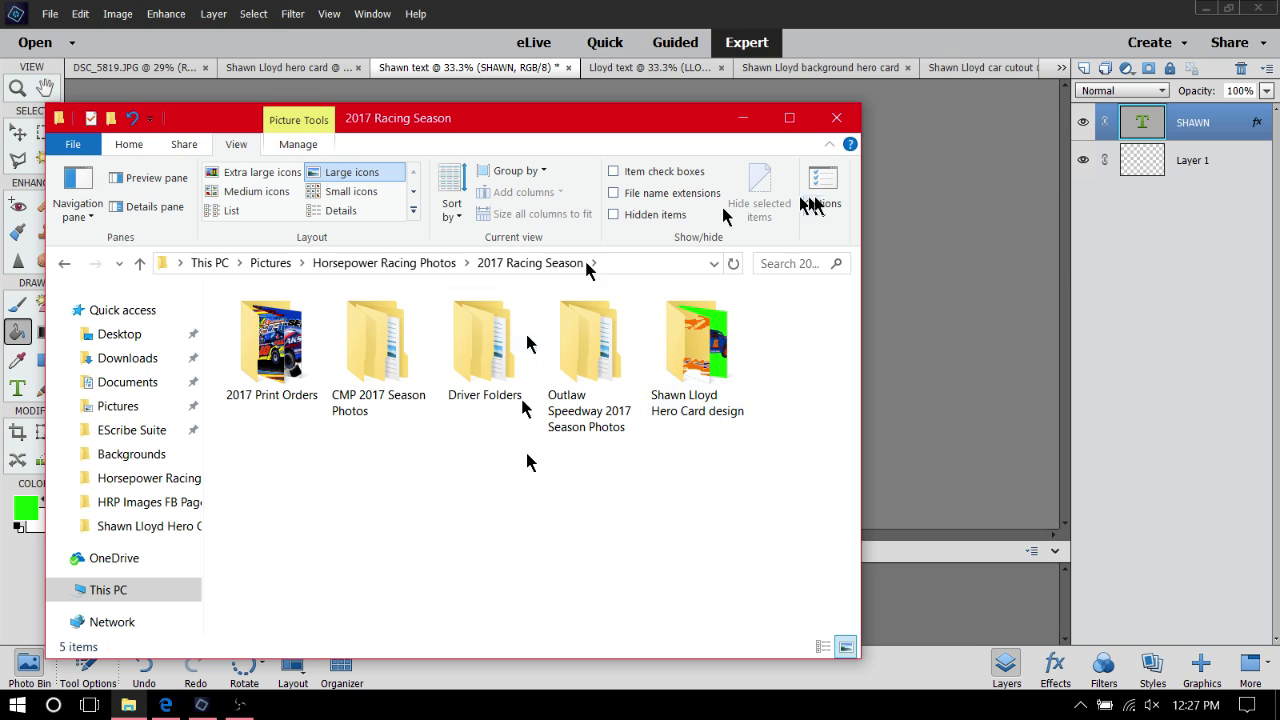
click(676, 366)
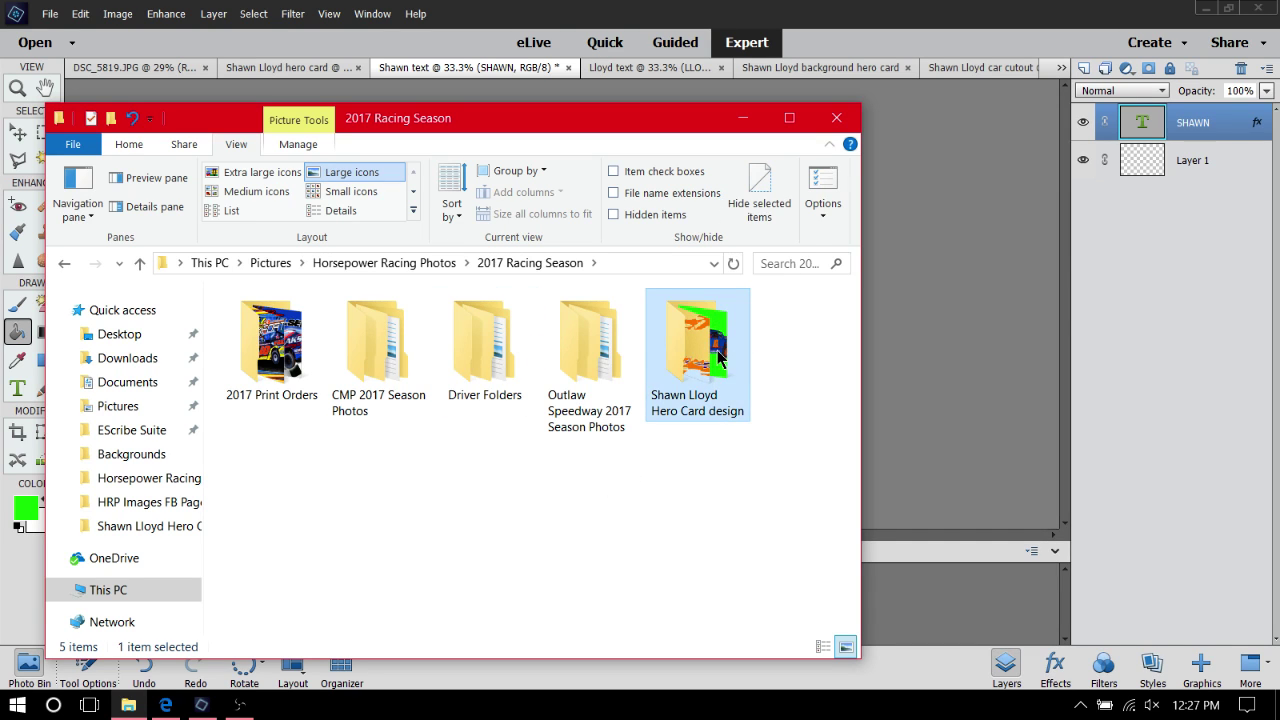
double_click(720, 358)
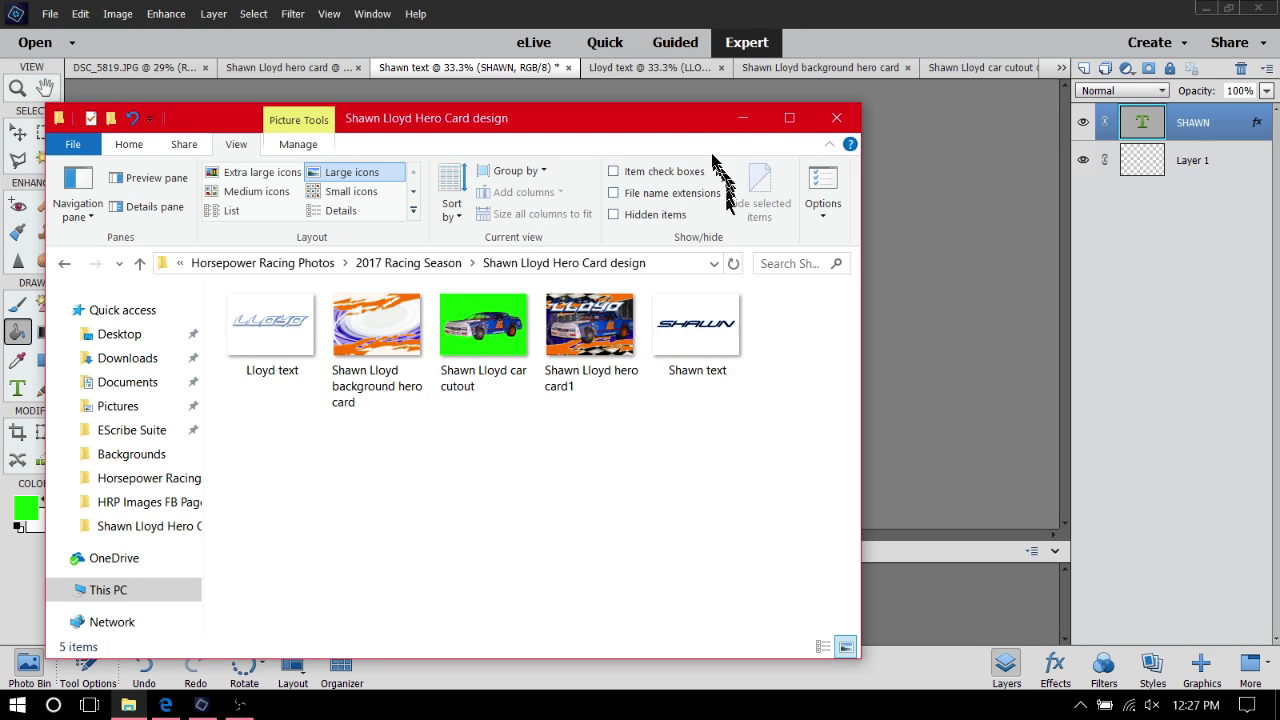
click(741, 125)
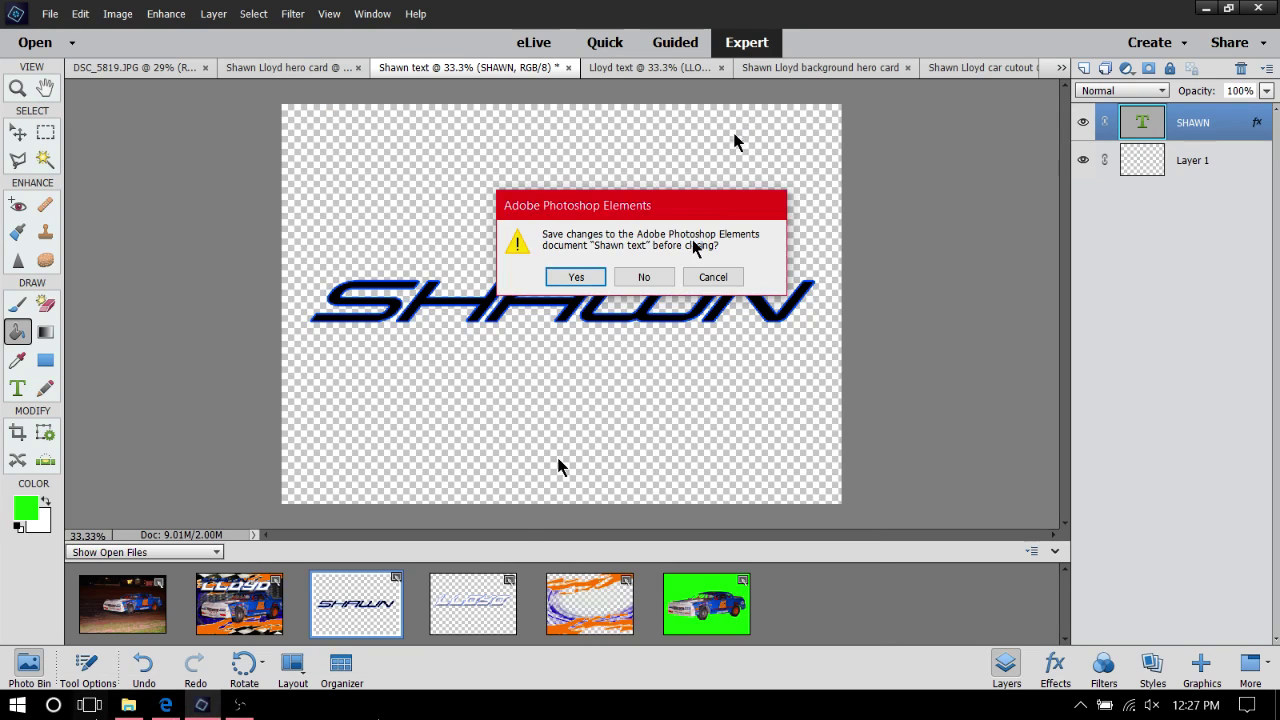
Close the first-name text, car cutout and last-name text documents without saving
click(642, 277)
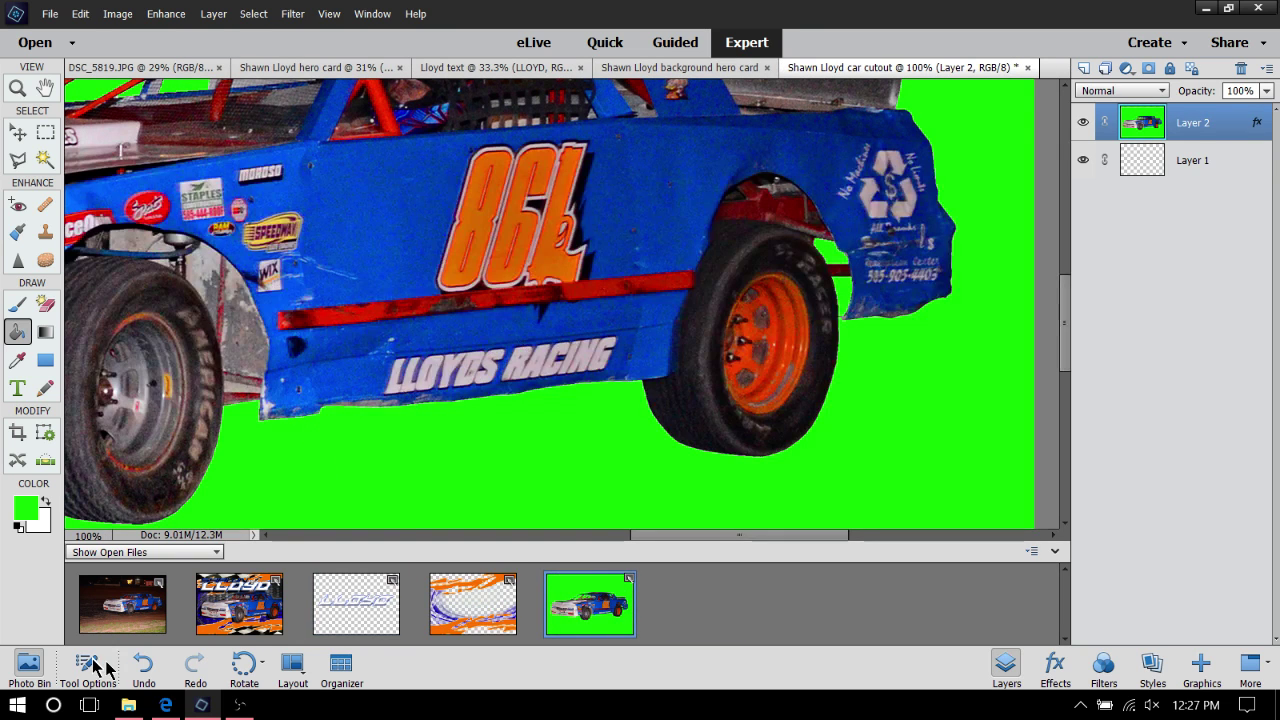
right_click(566, 594)
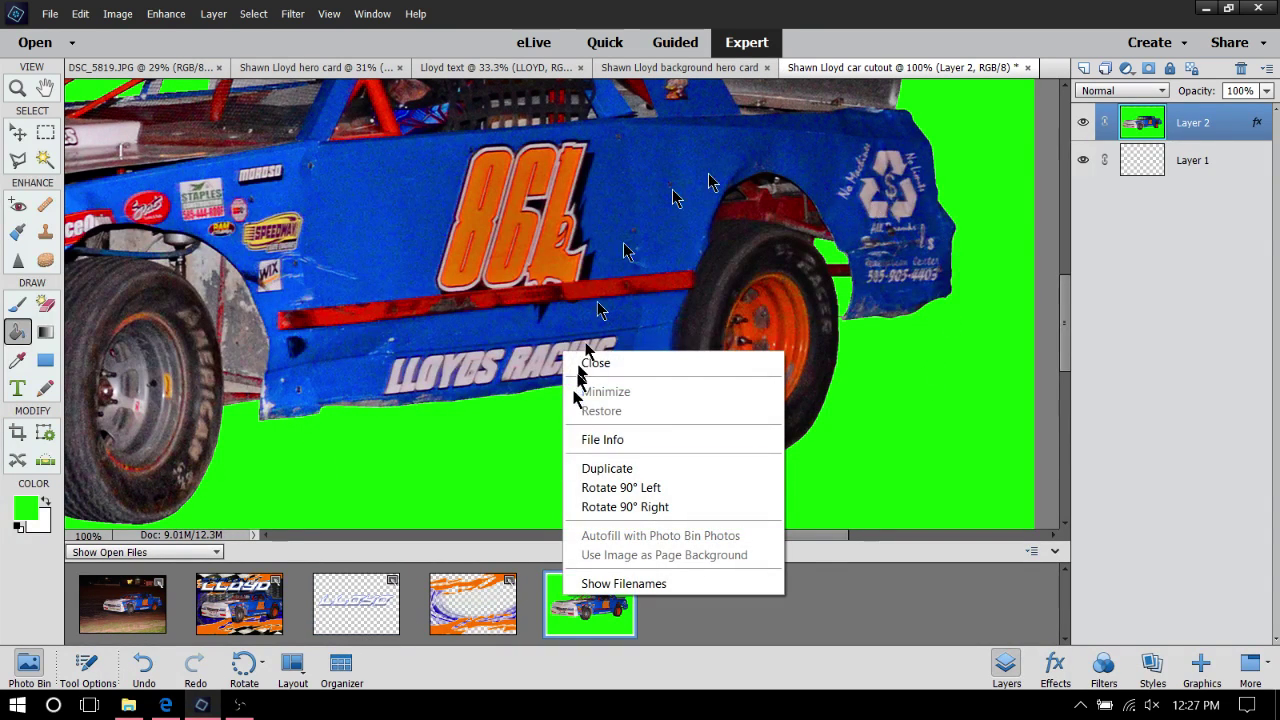
click(620, 368)
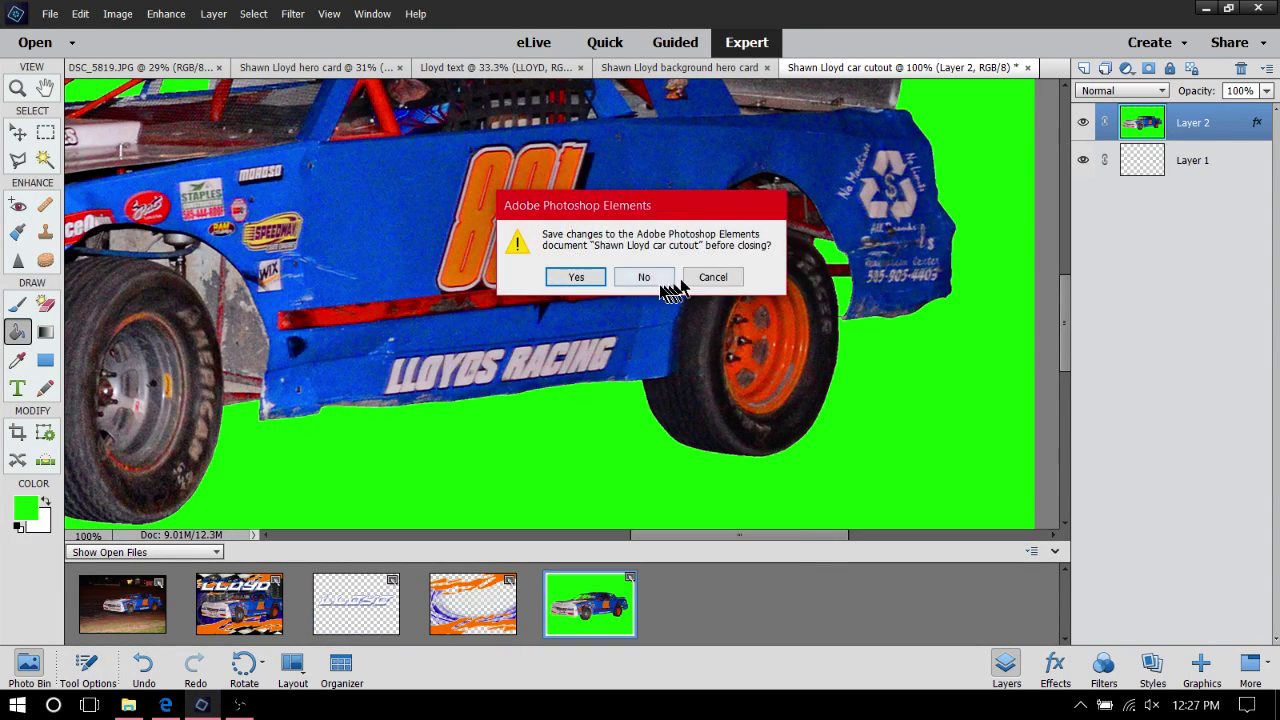
click(644, 277)
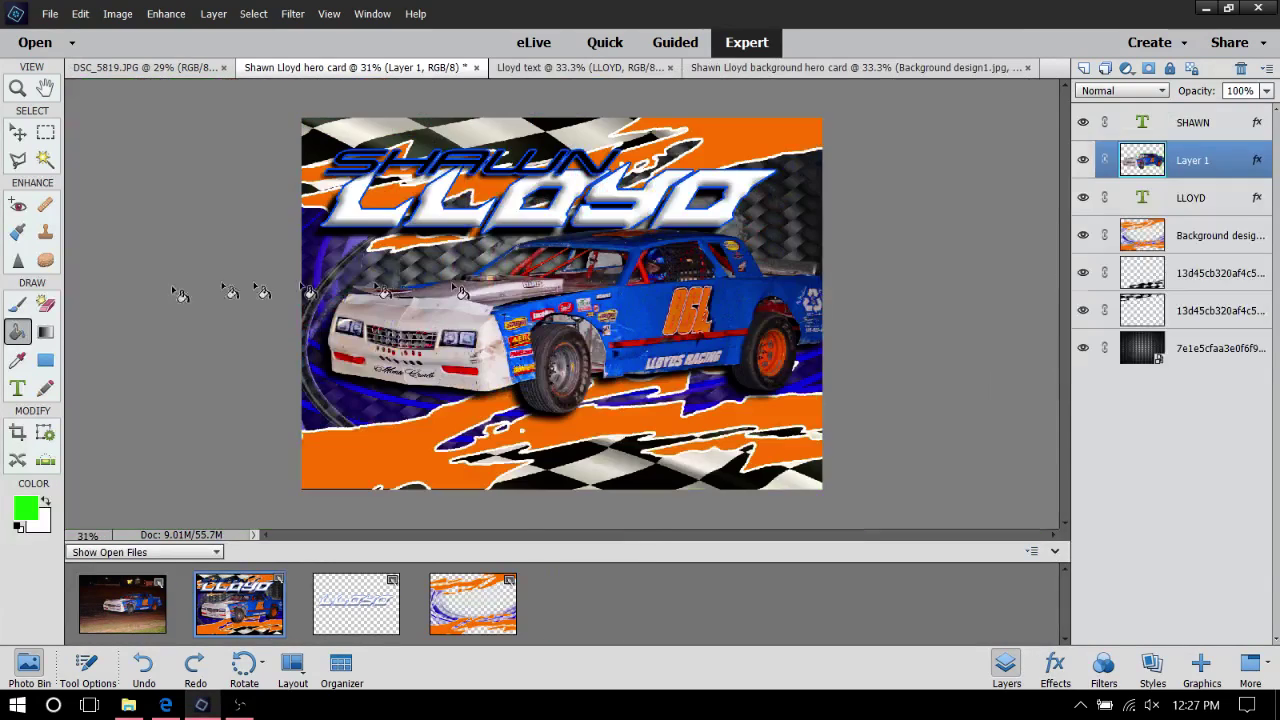
right_click(372, 592)
click(405, 351)
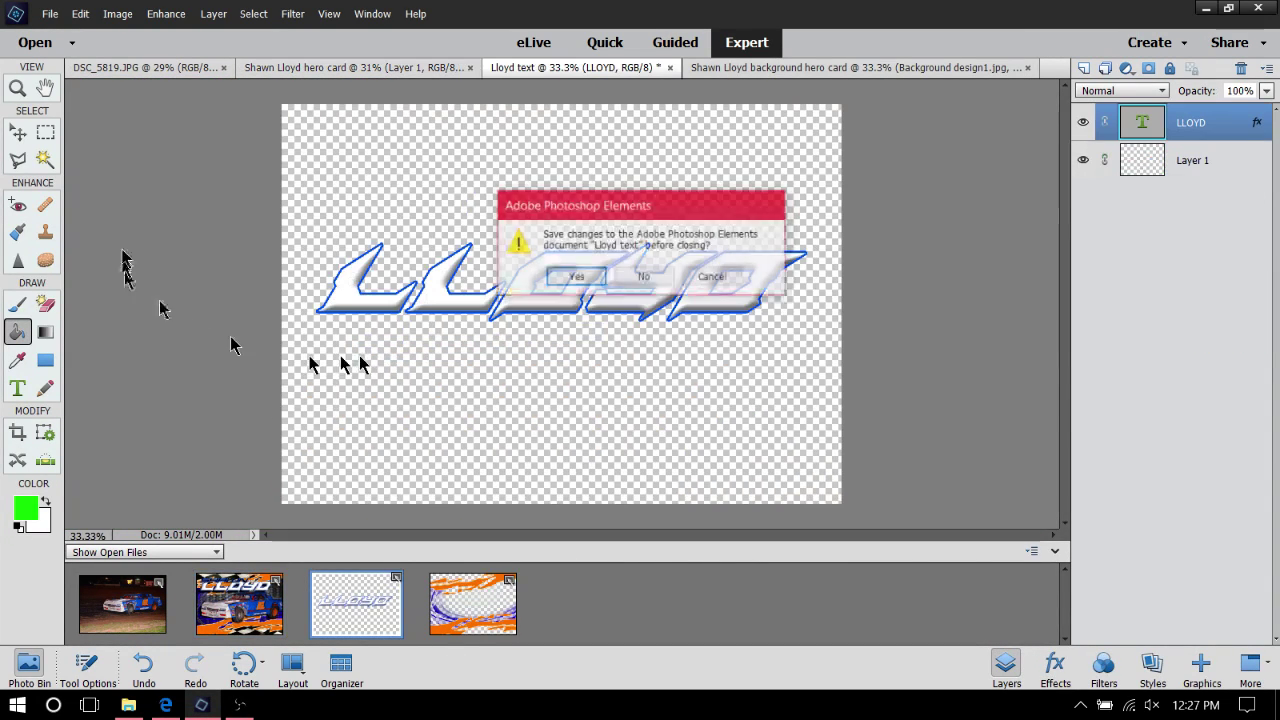
click(644, 277)
Close the background design and original car photo DSC_5819.JPG without saving
right_click(356, 632)
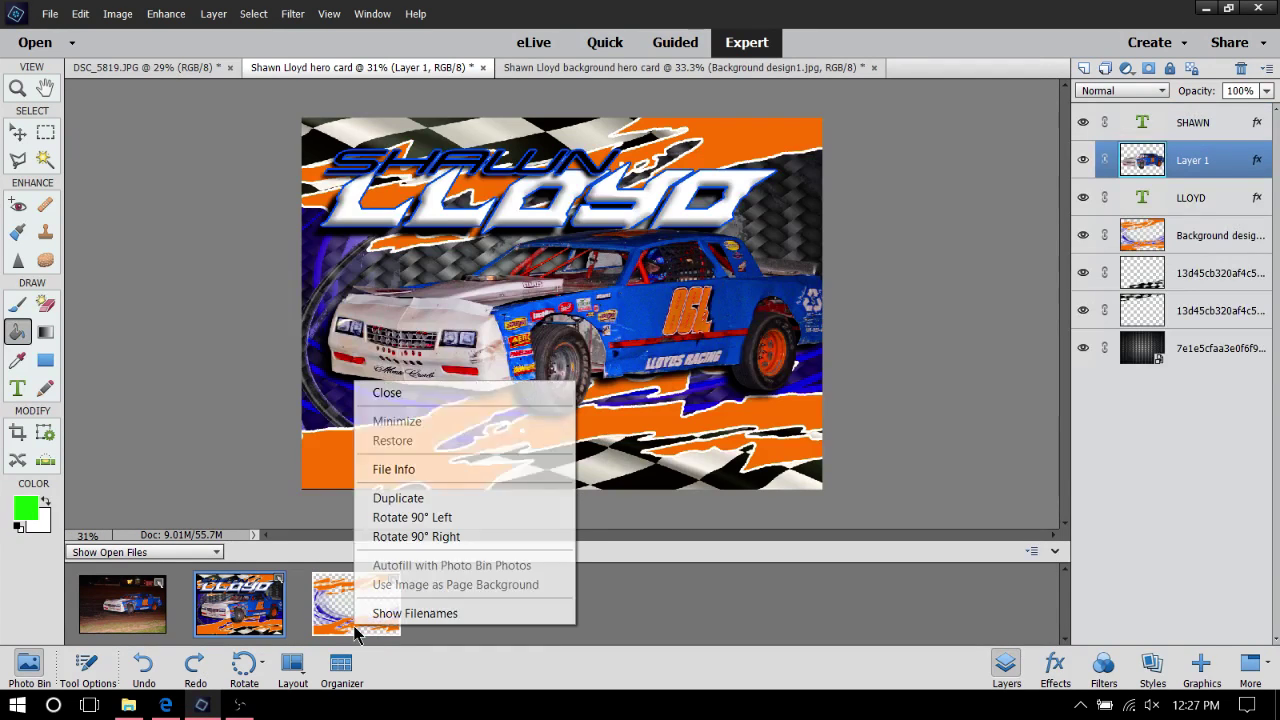
click(410, 392)
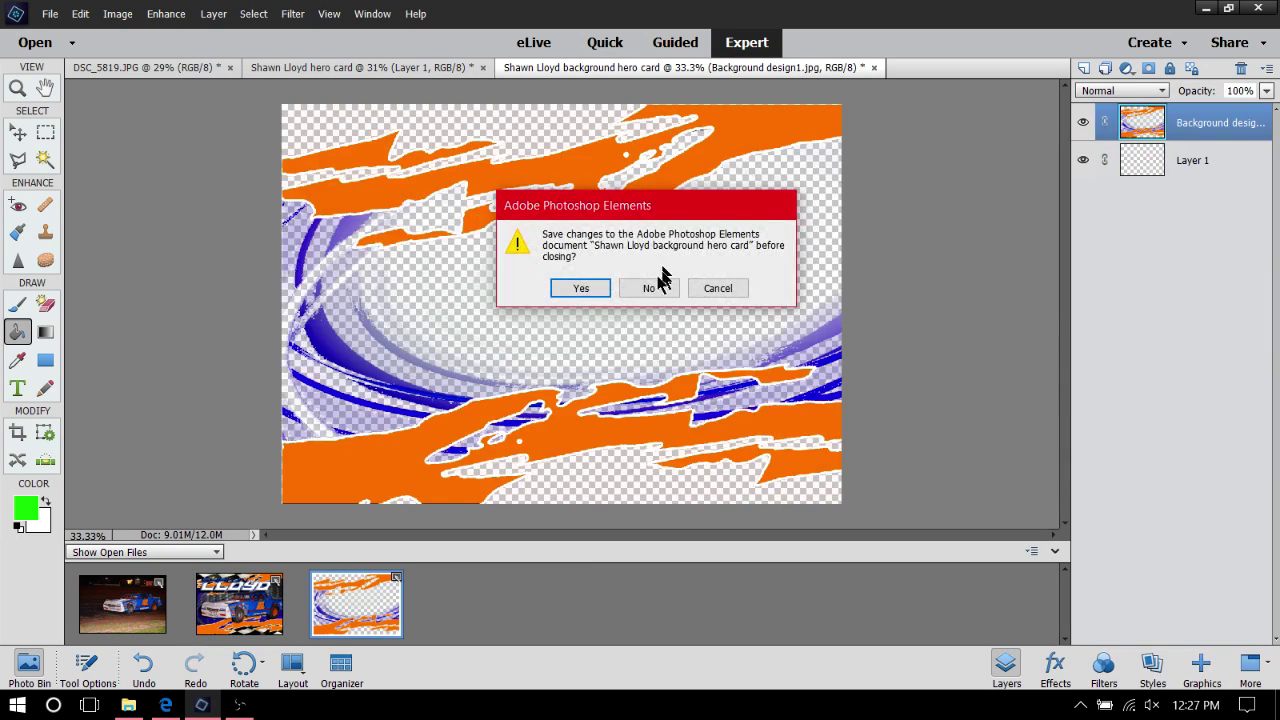
click(649, 290)
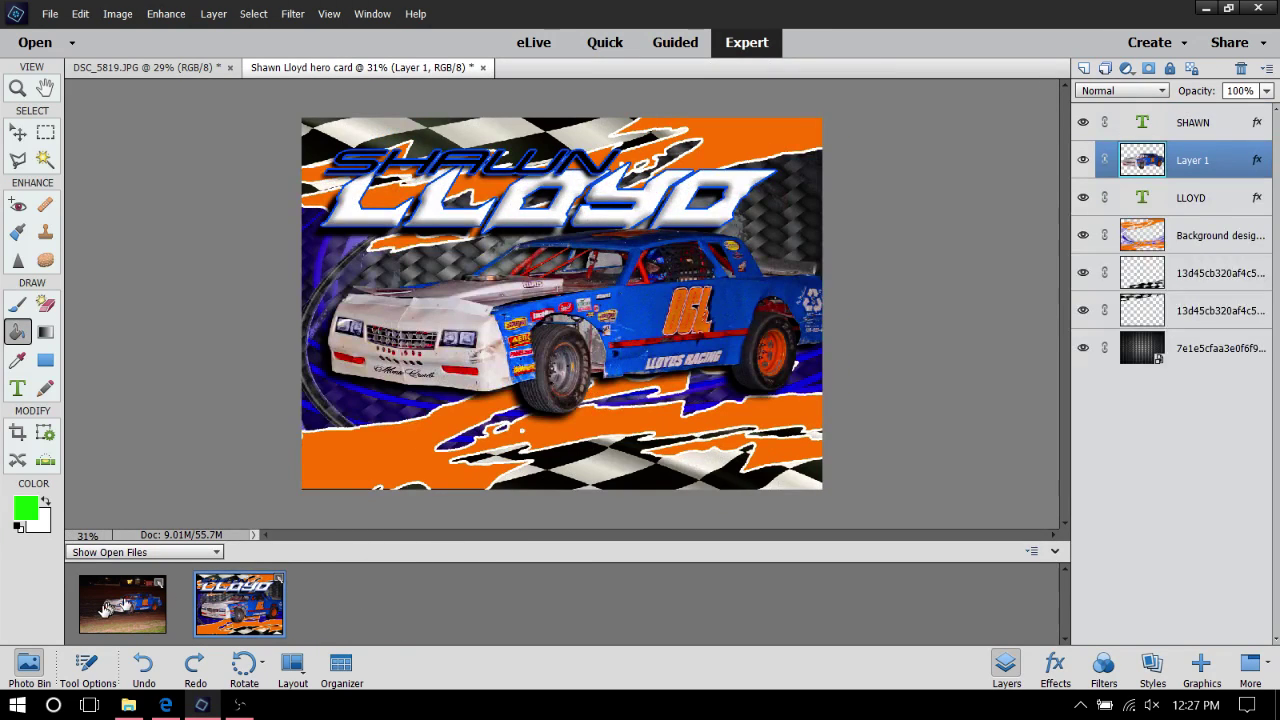
right_click(106, 612)
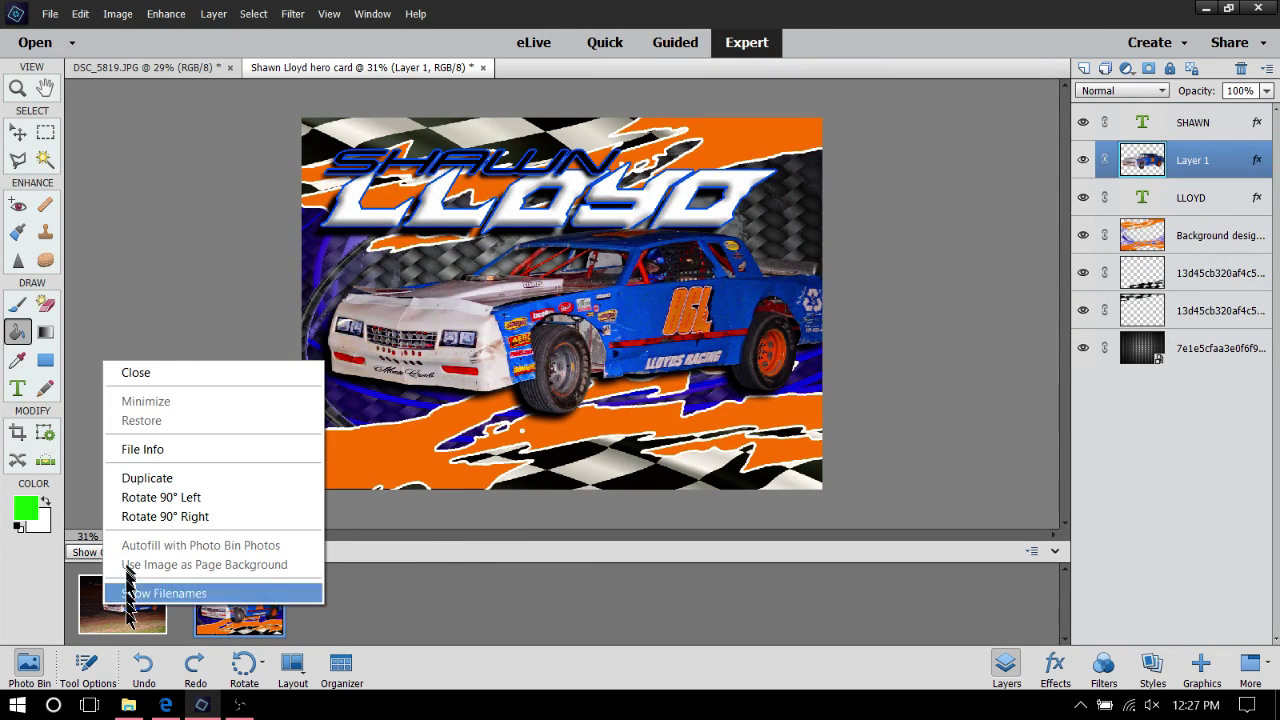
click(122, 625)
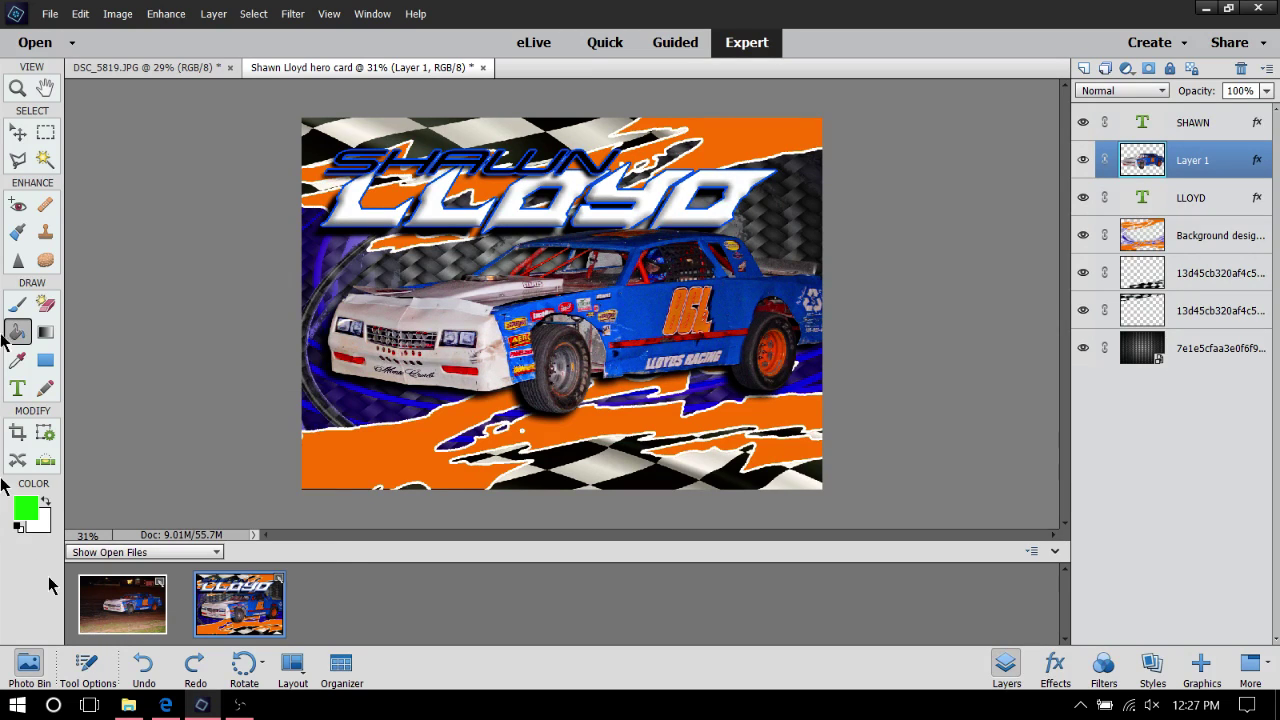
click(122, 600)
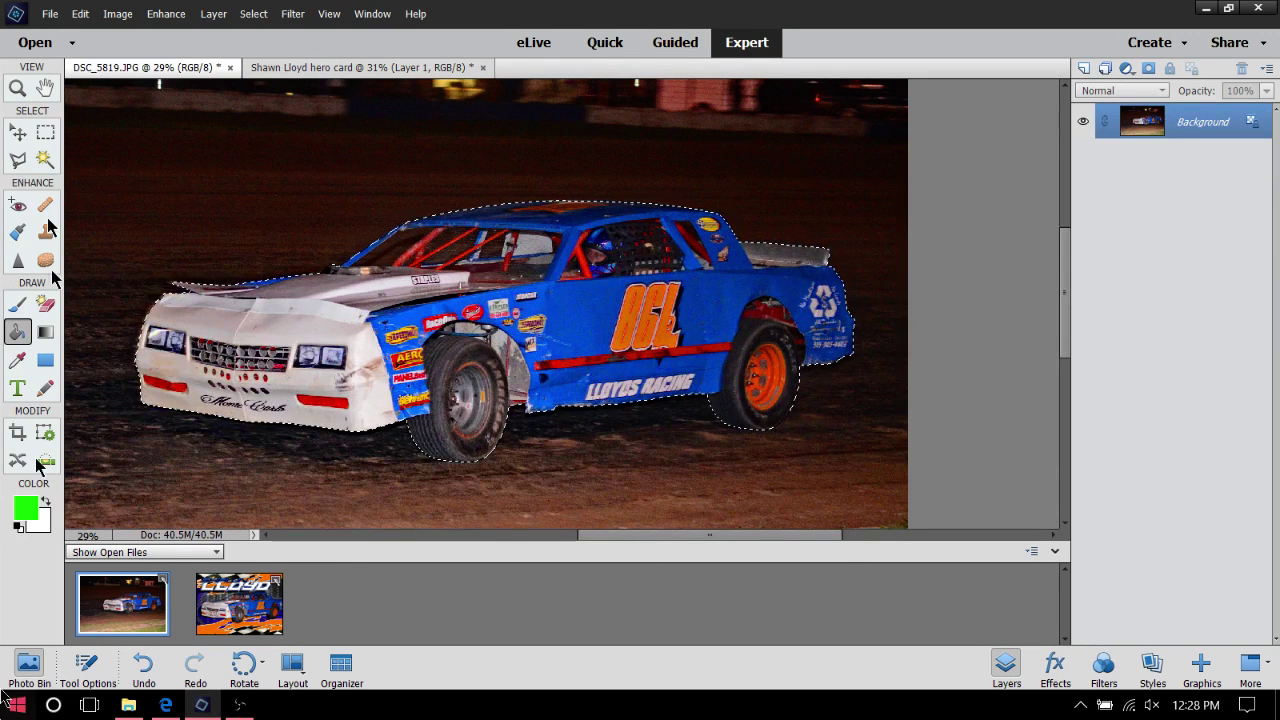
right_click(104, 626)
click(170, 377)
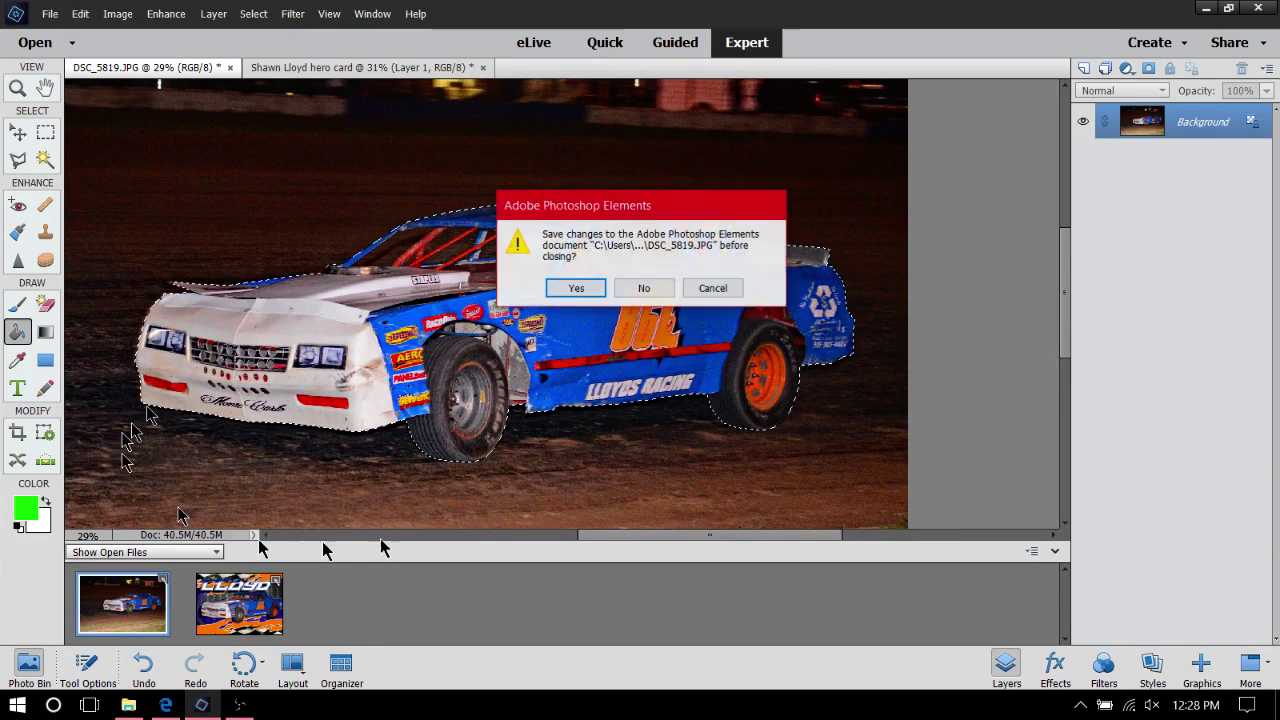
click(644, 288)
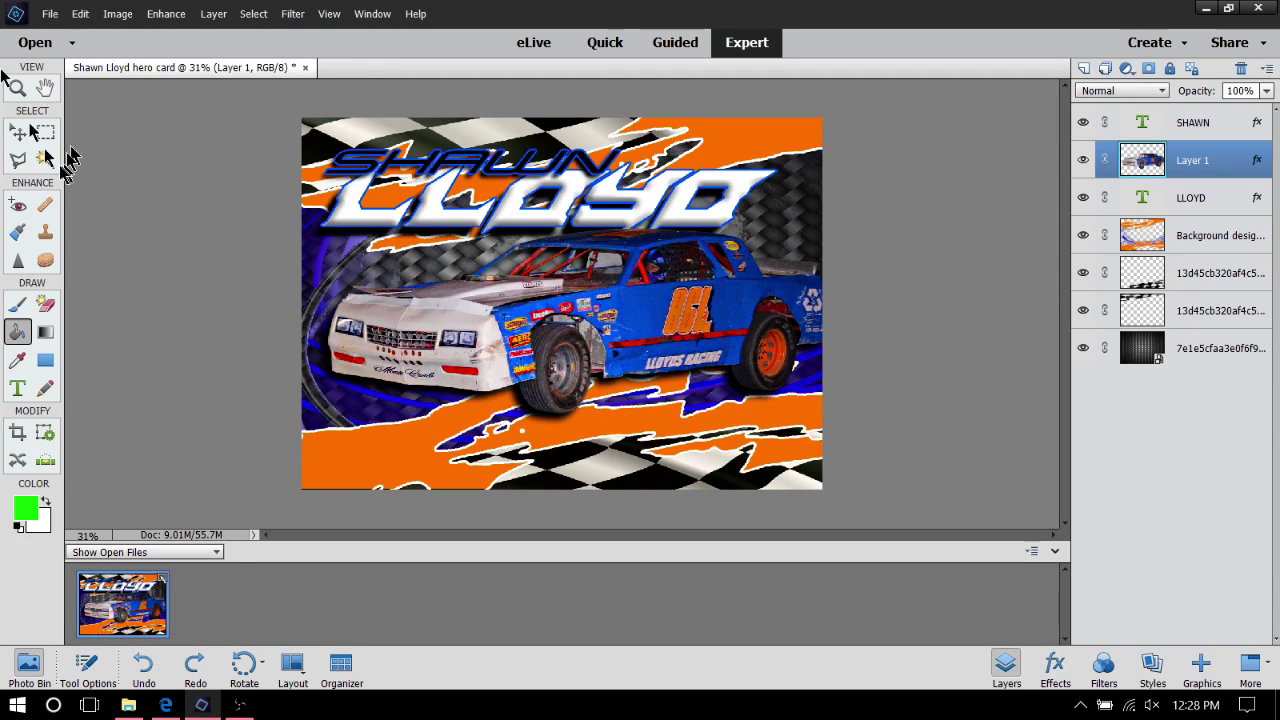
Start opening an image and browse to Pictures > Horsepower Racing Photos
click(48, 14)
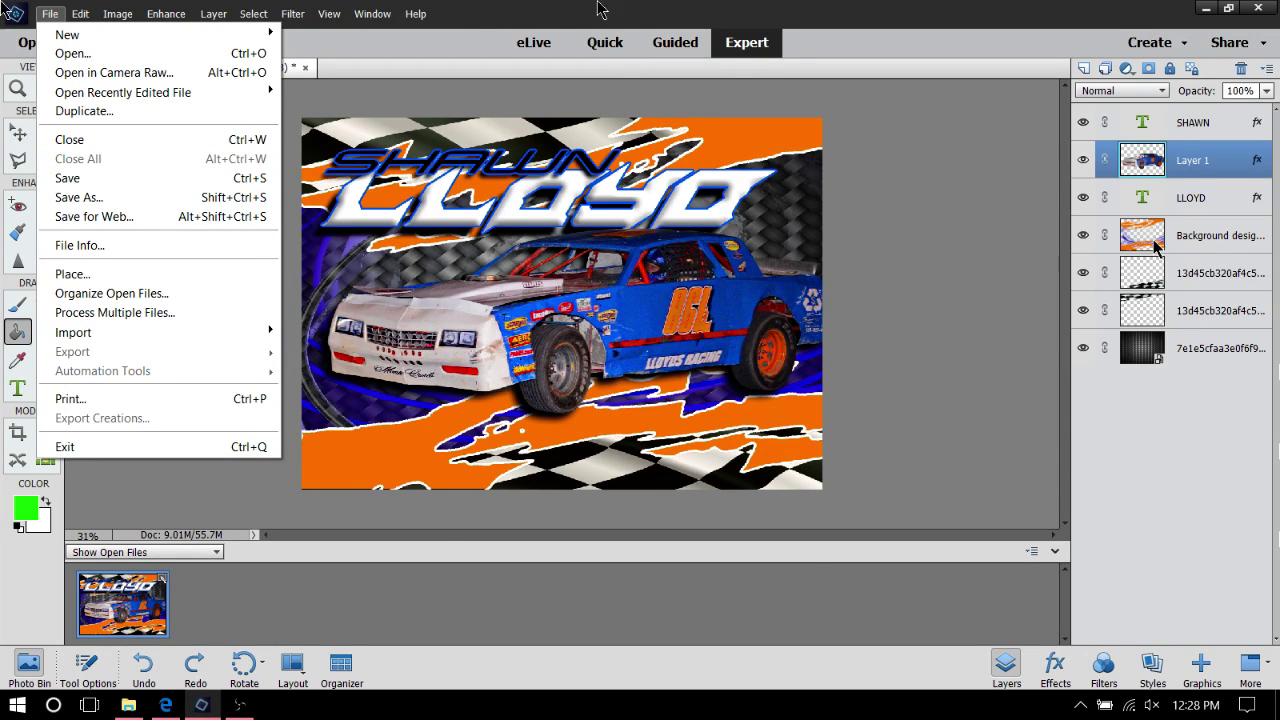
mouse_move(128, 12)
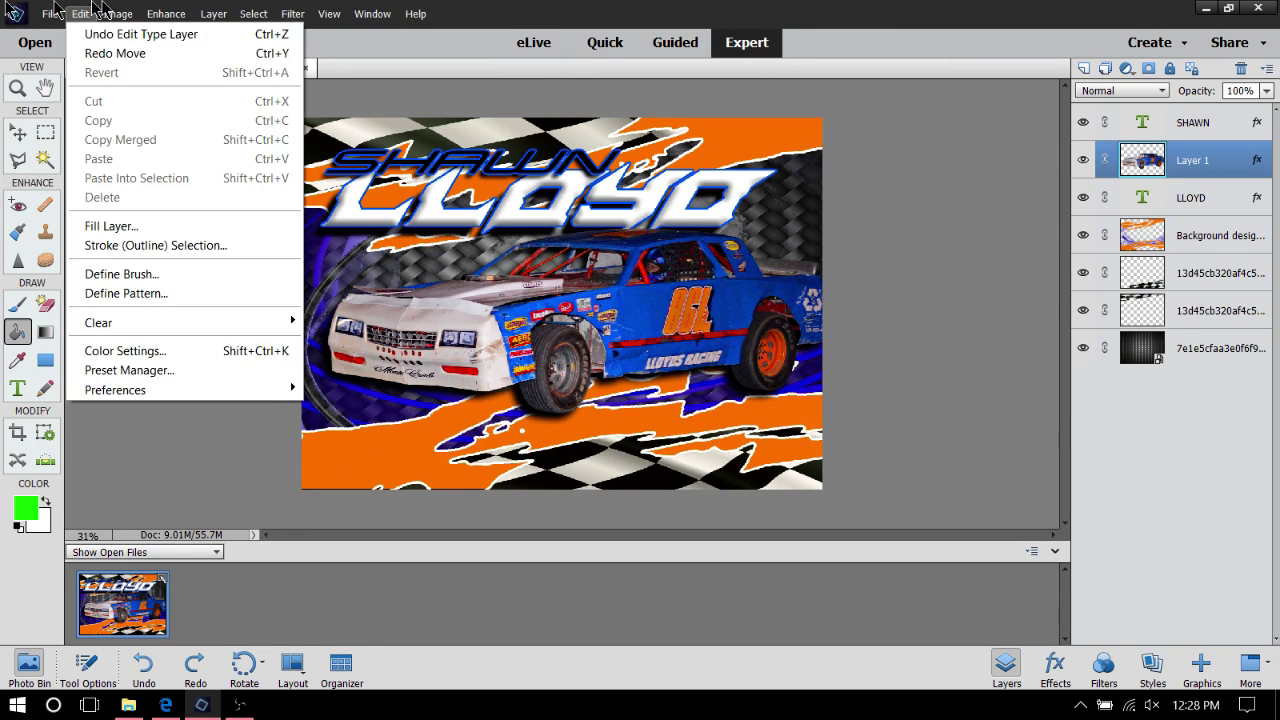
mouse_move(50, 14)
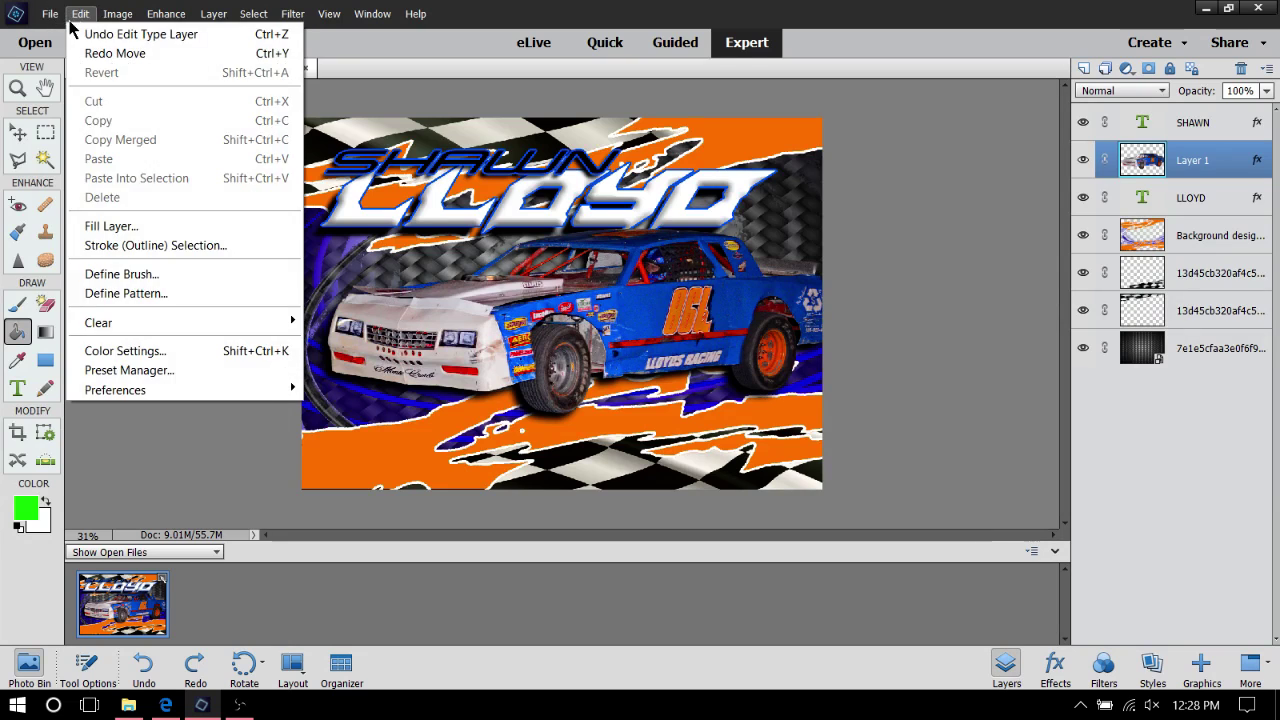
click(80, 54)
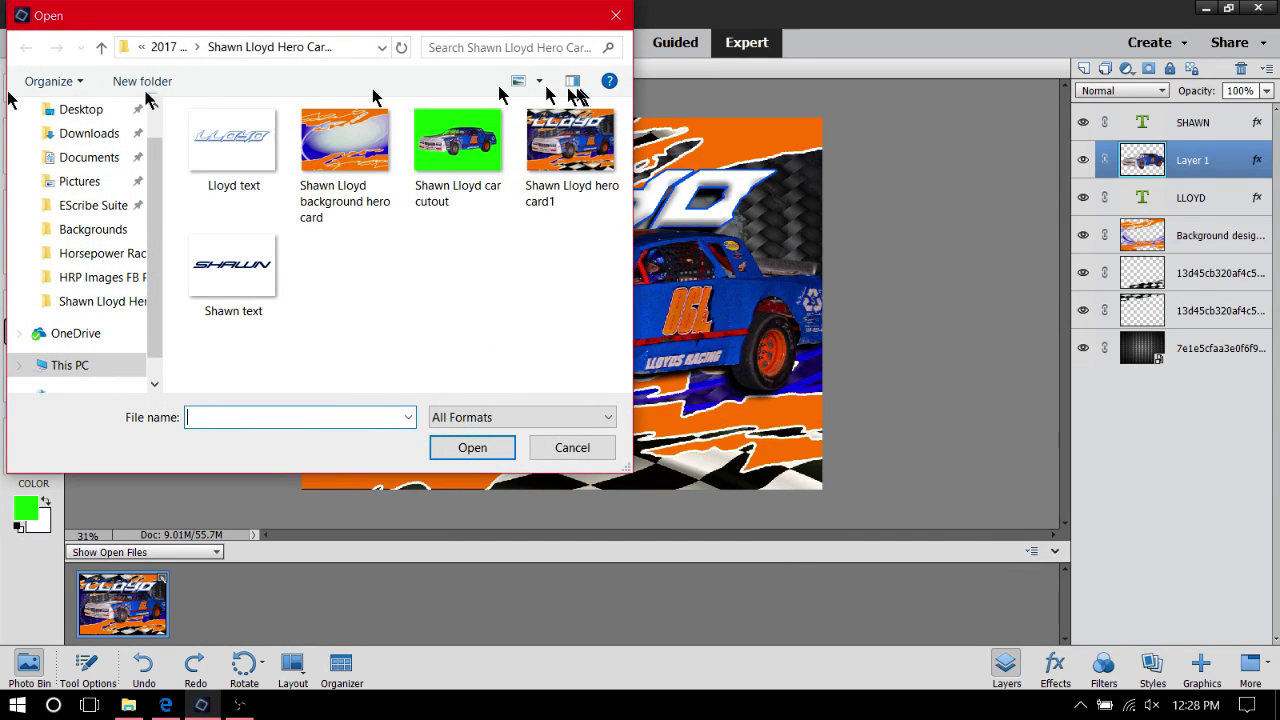
click(80, 183)
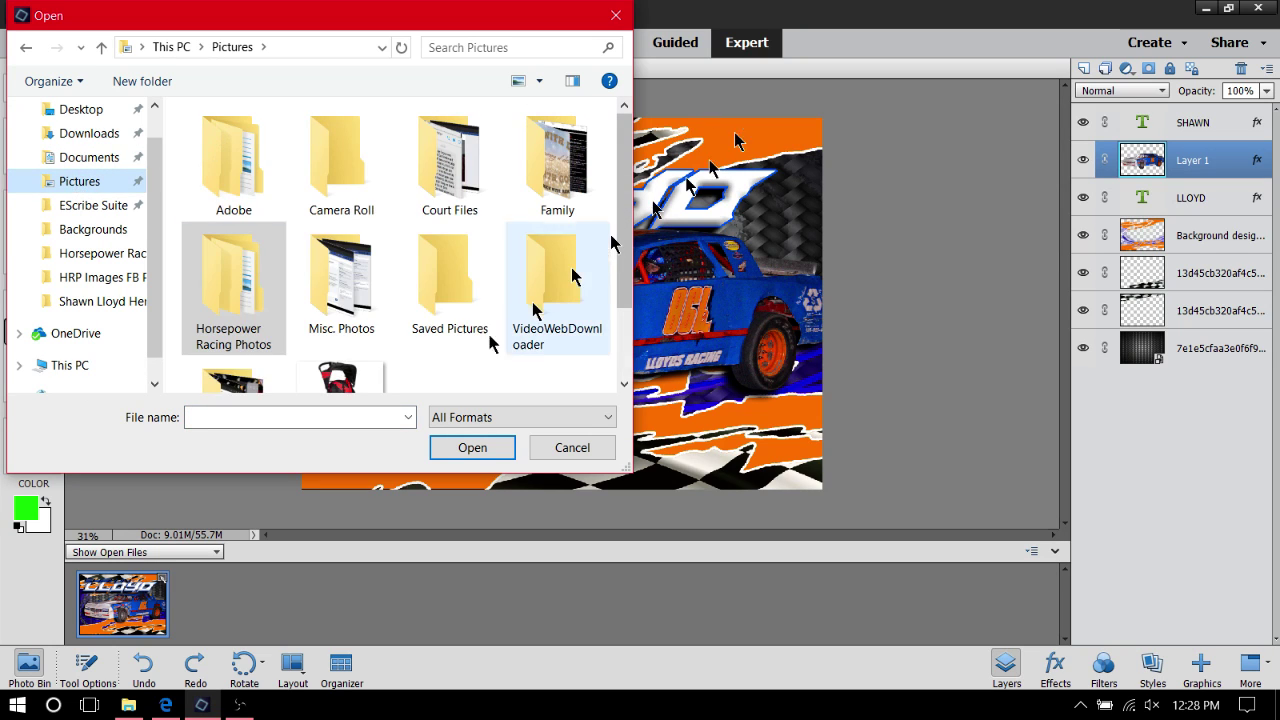
click(240, 287)
double_click(240, 287)
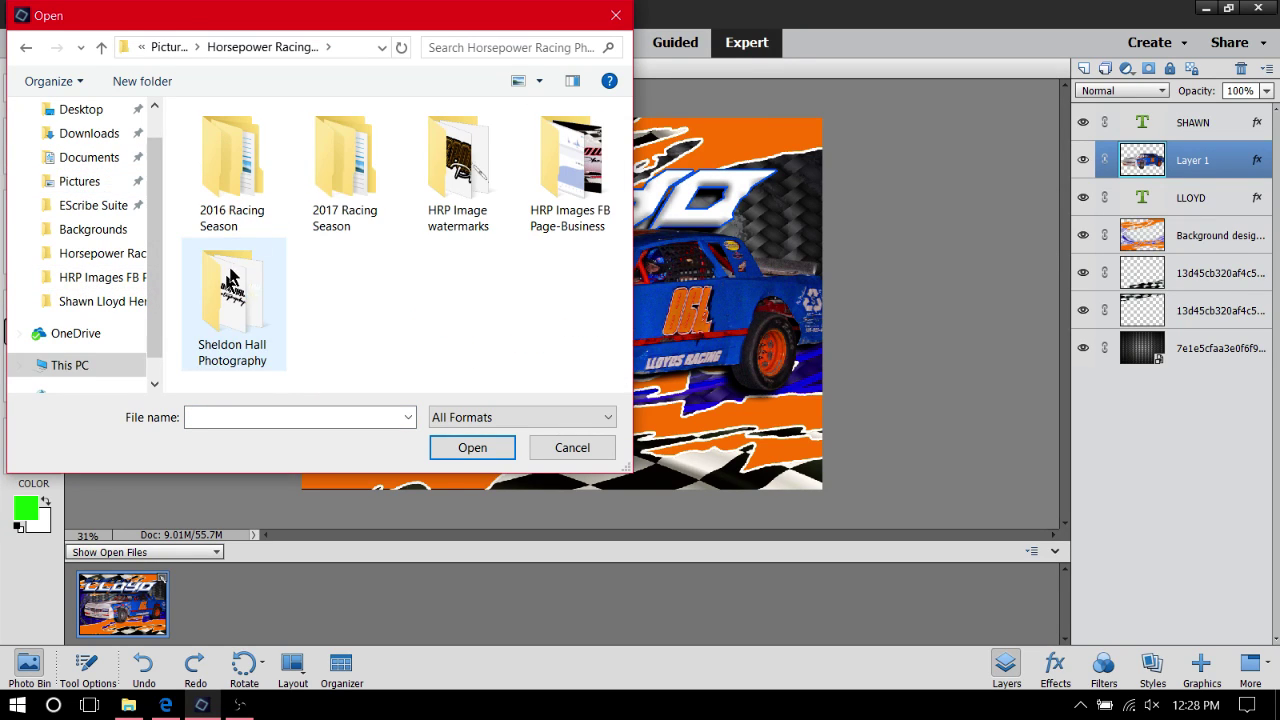
Open 'Proof watermark' from the HRP Image watermarks folder
double_click(314, 150)
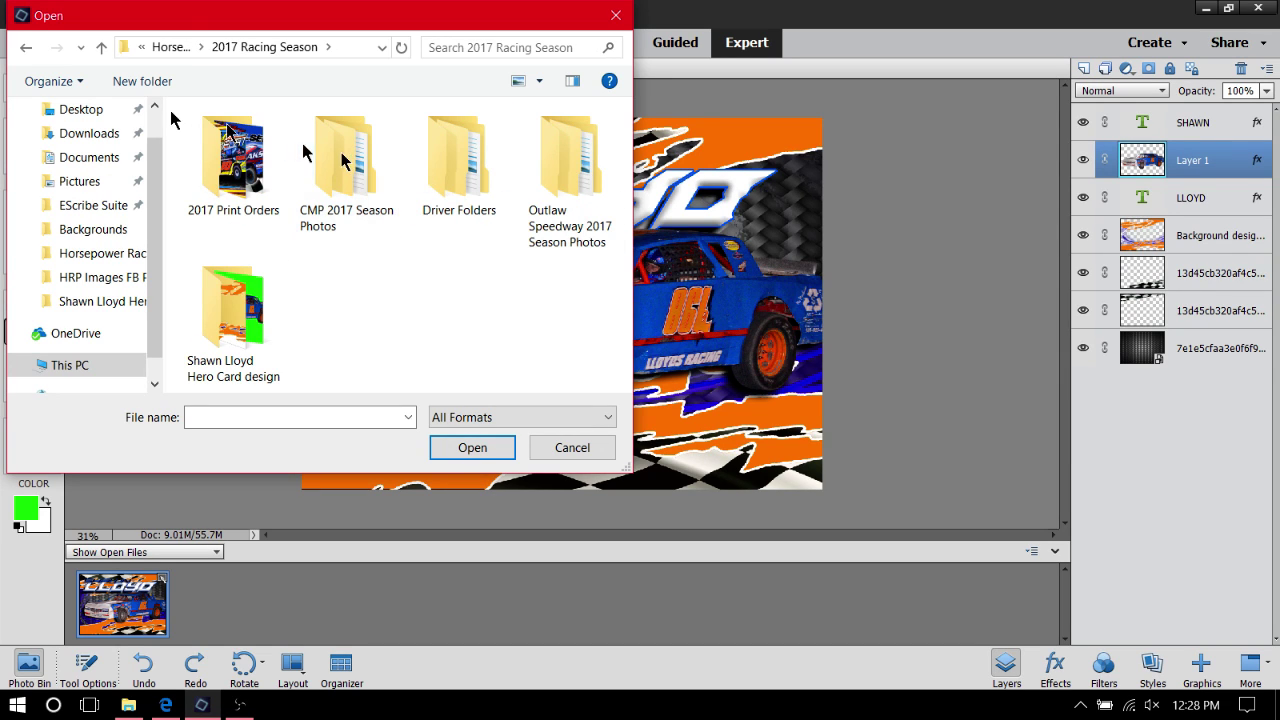
click(28, 50)
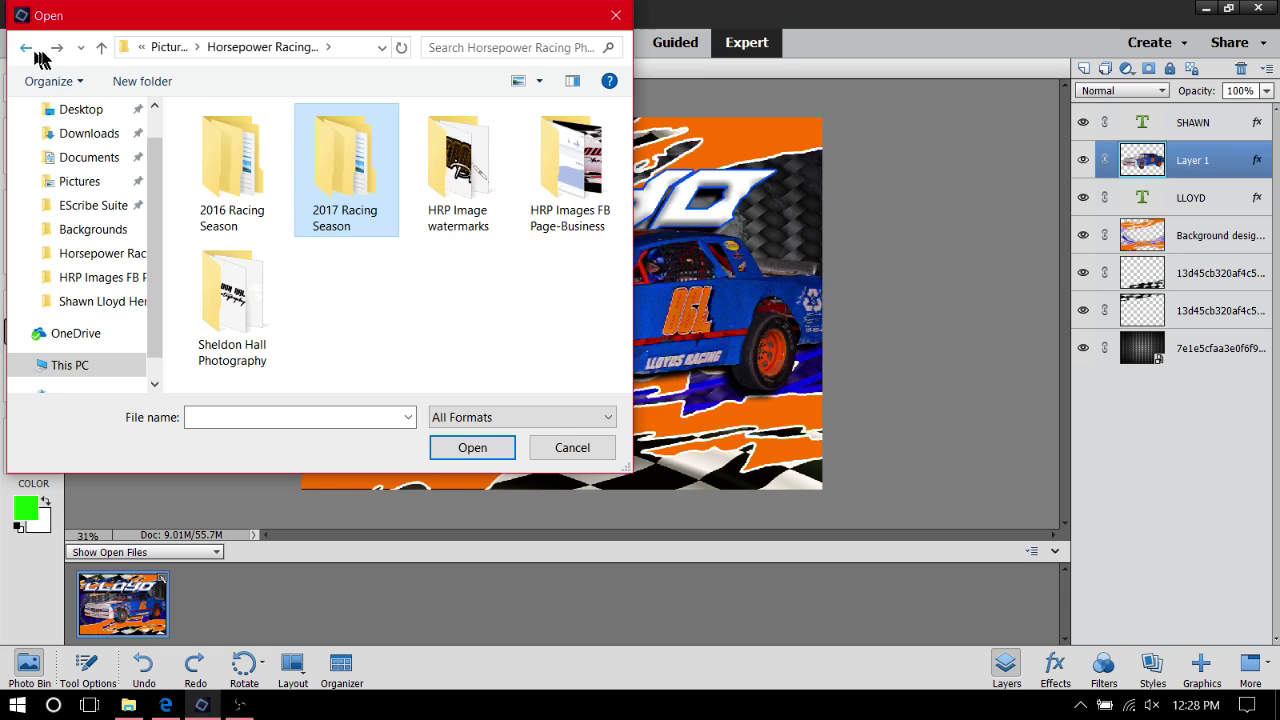
click(26, 52)
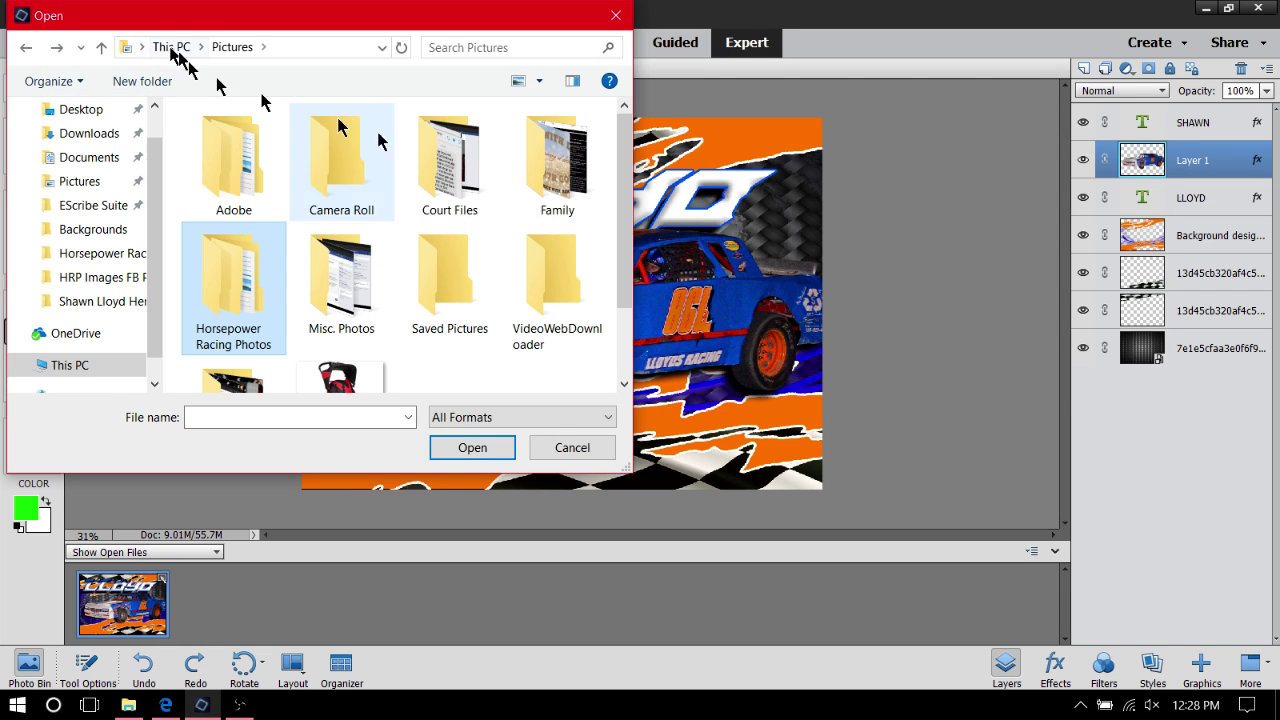
double_click(280, 275)
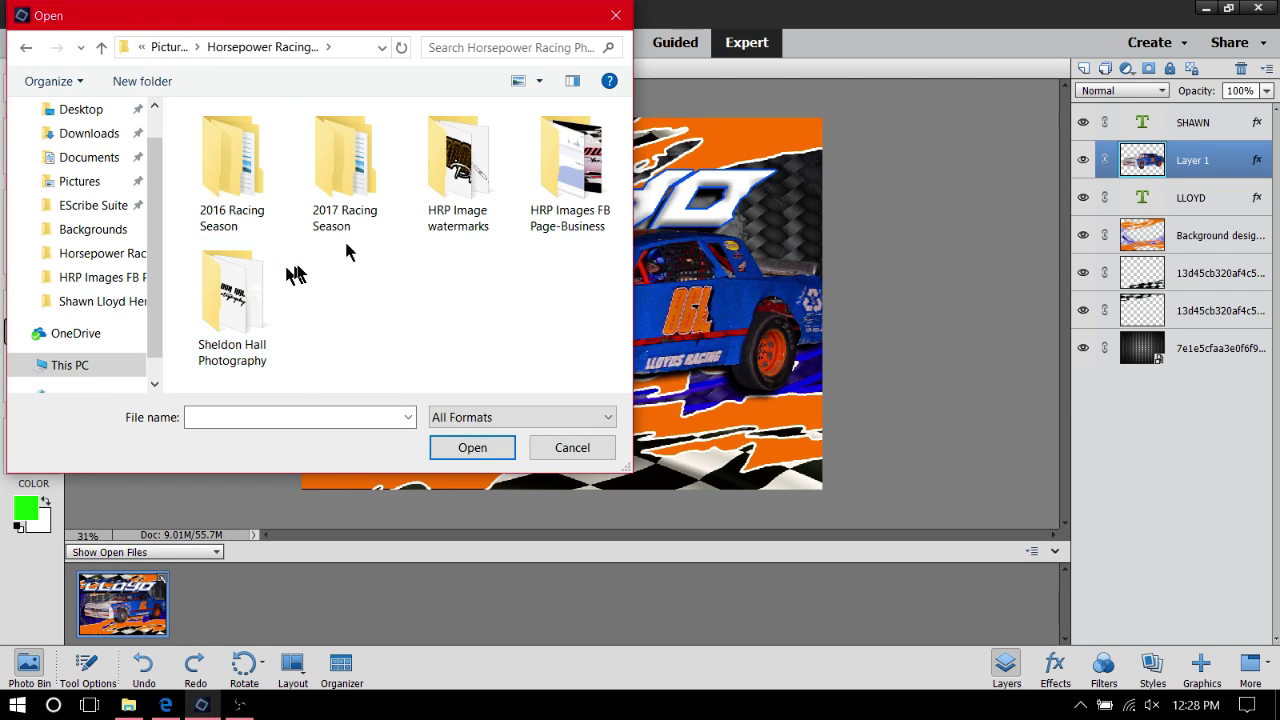
double_click(462, 180)
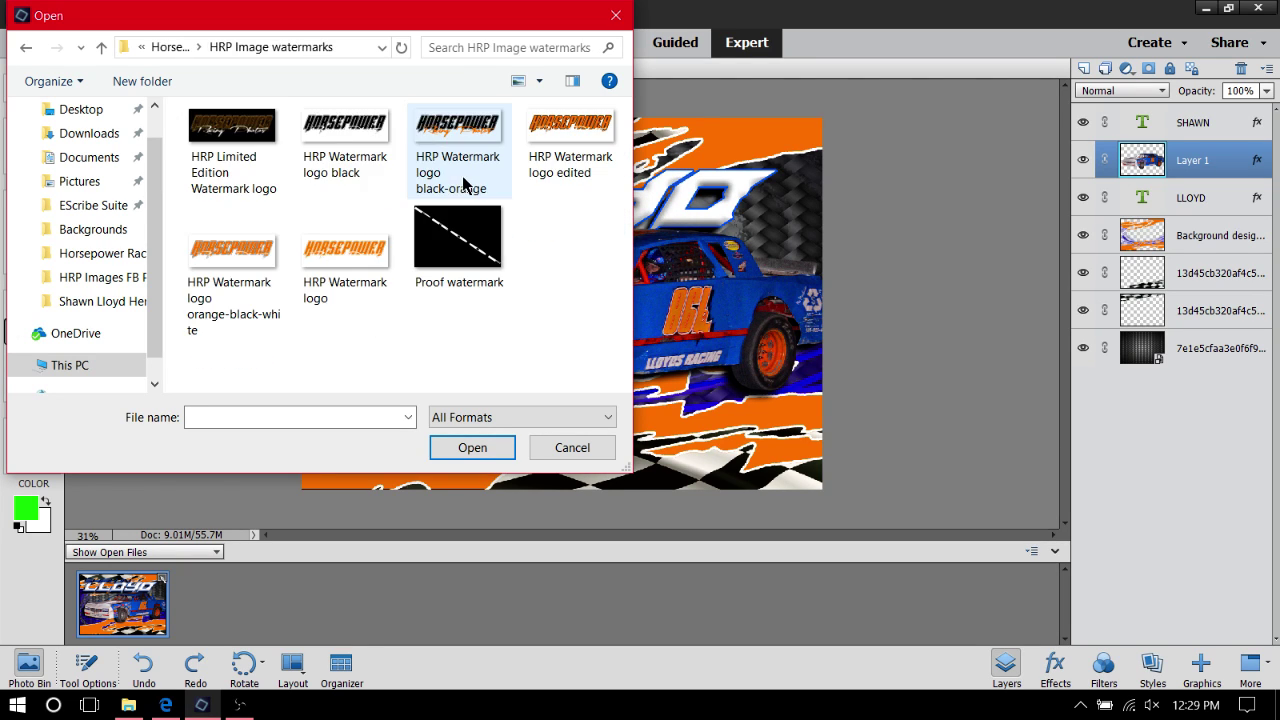
click(462, 248)
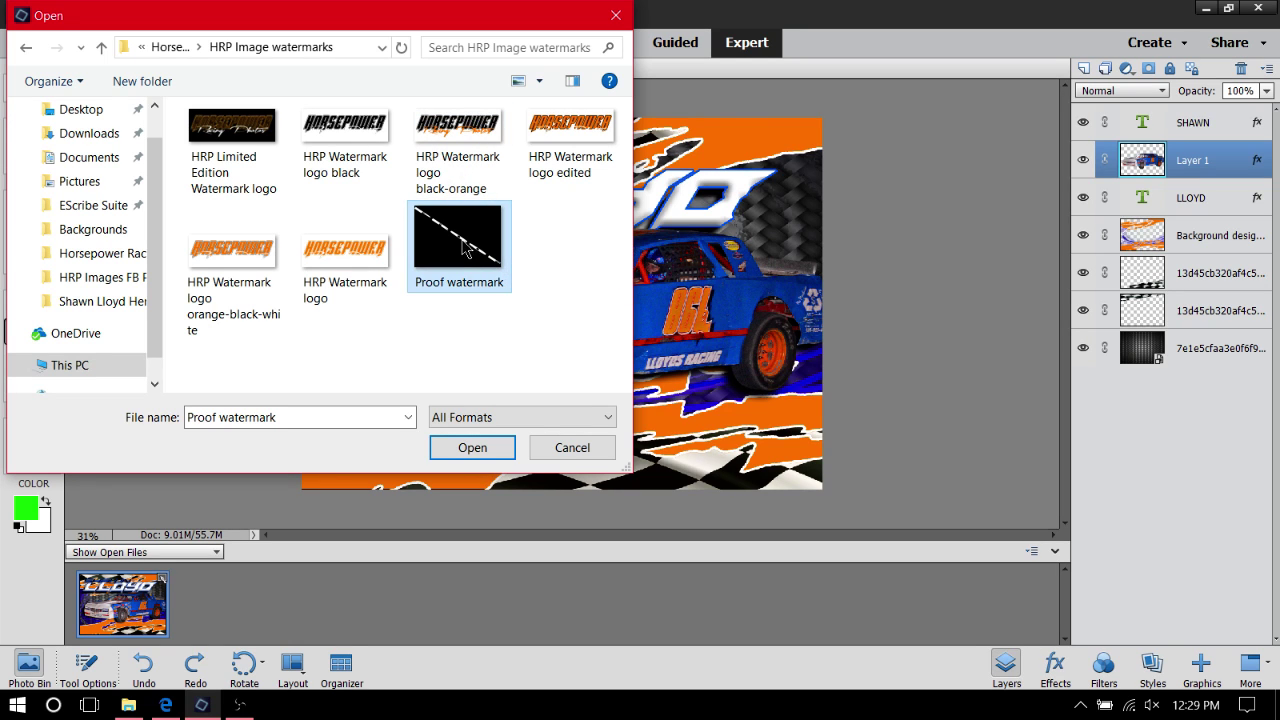
click(482, 445)
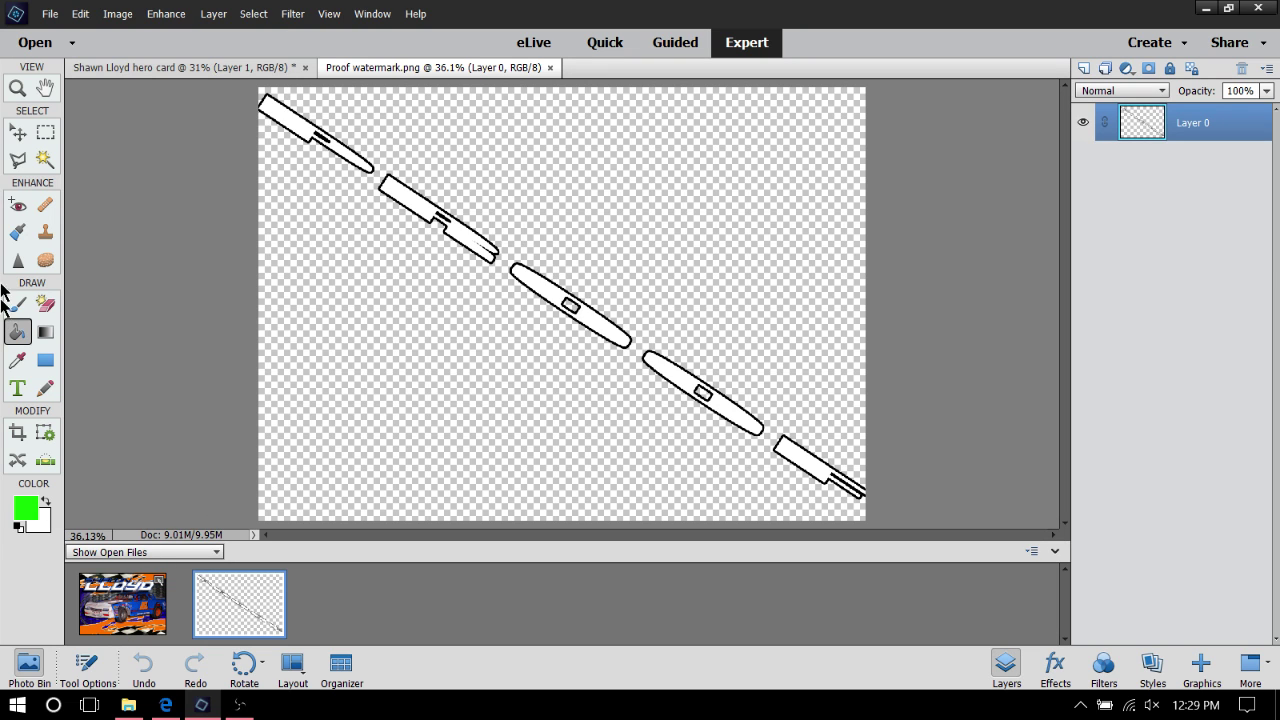
Select the Move tool and bring the hero card document back to the front
click(17, 131)
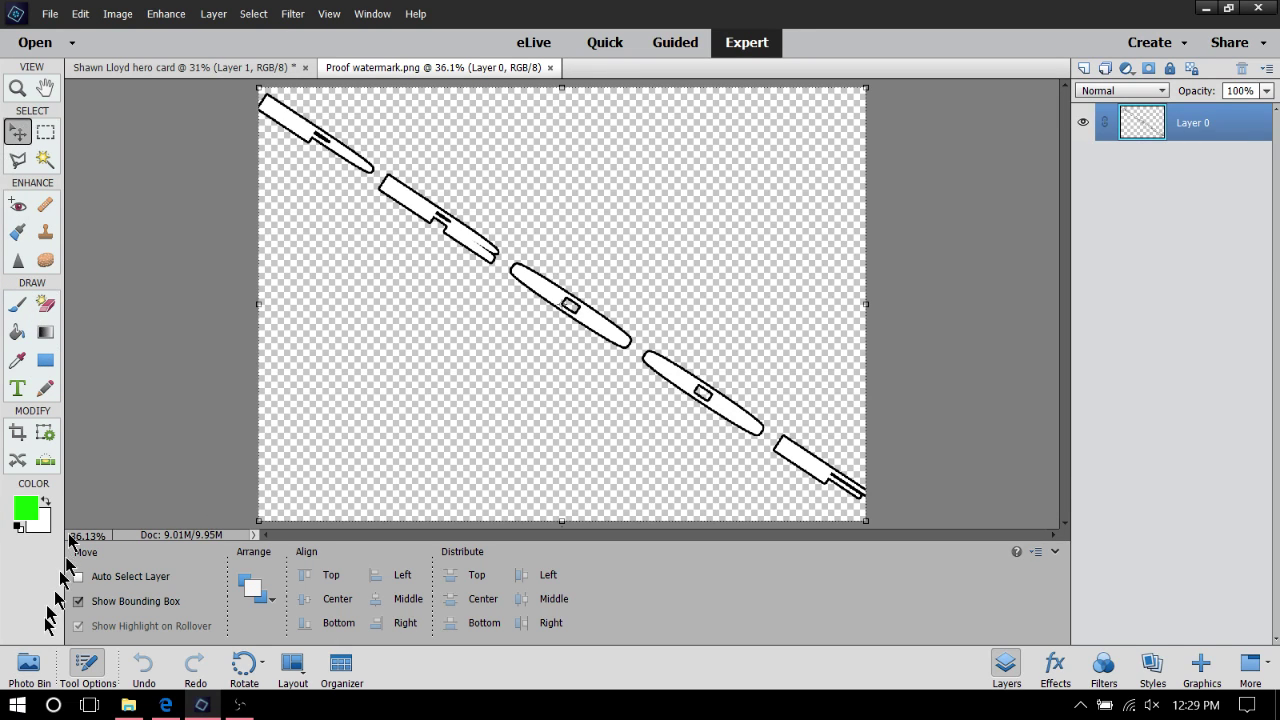
click(28, 663)
click(96, 622)
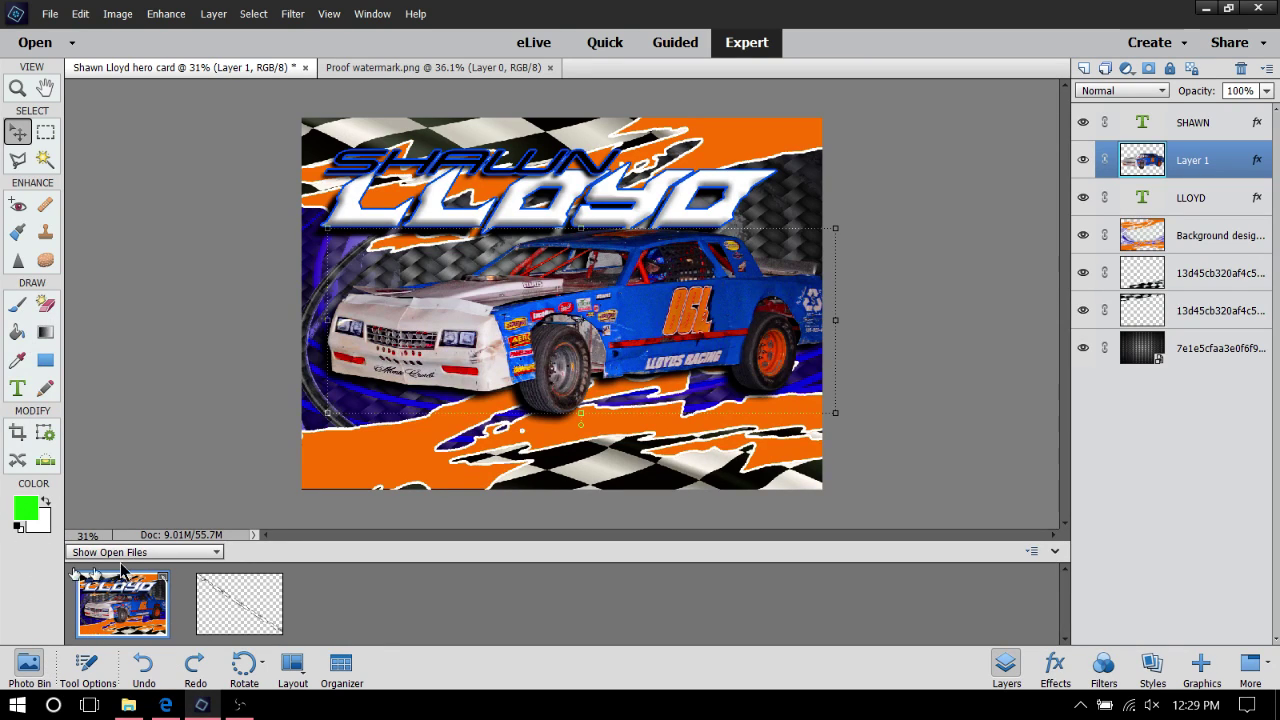
Drag the Proof watermark onto the hero card and bring its layer to the front
click(270, 628)
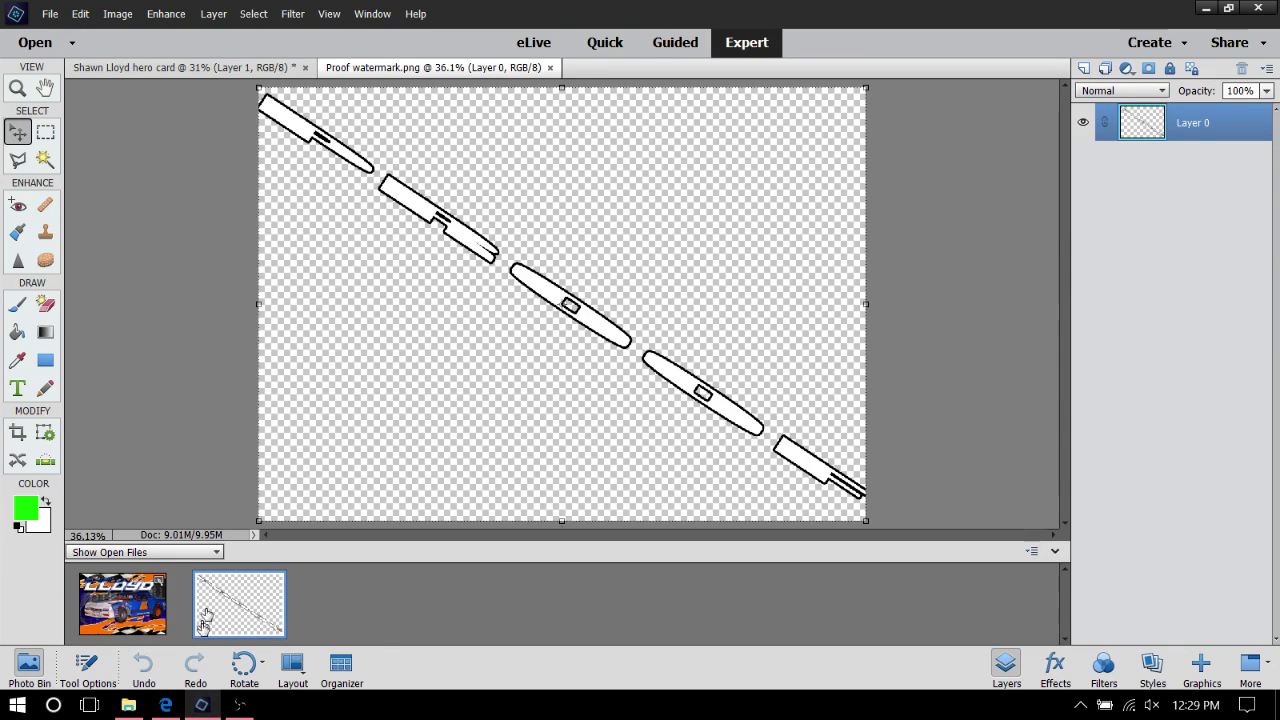
click(125, 610)
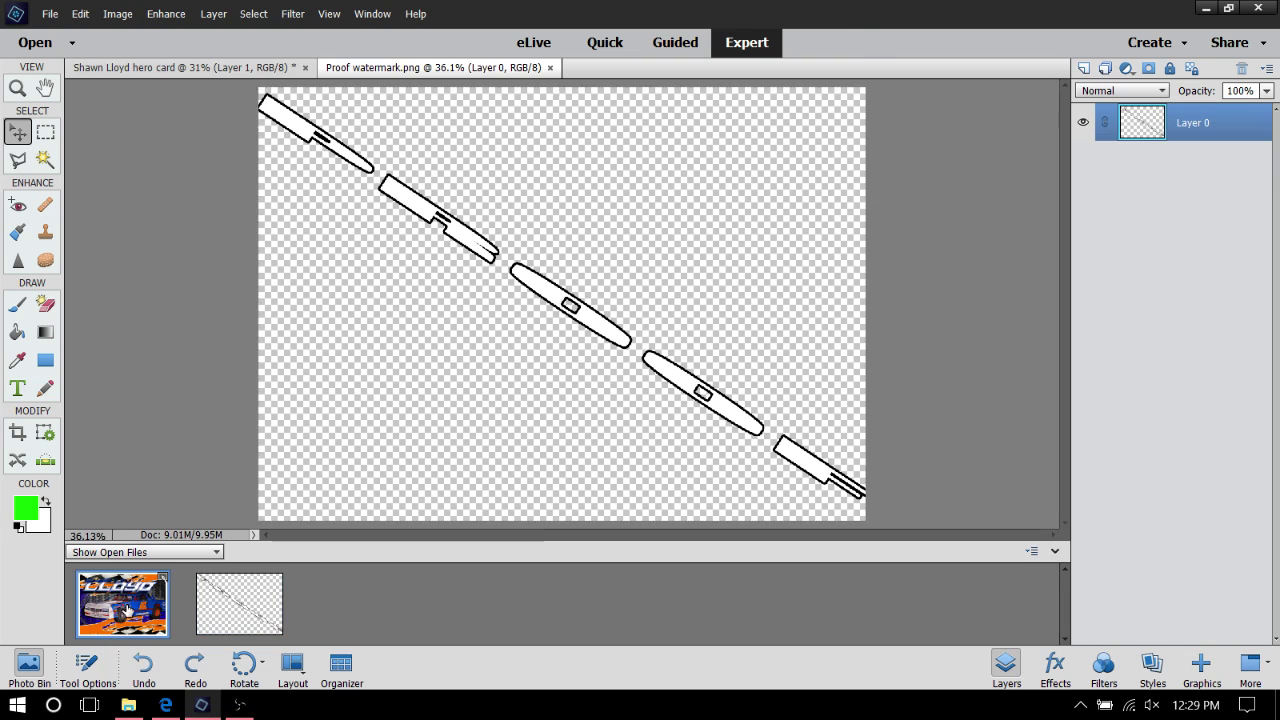
drag(228, 595, 566, 318)
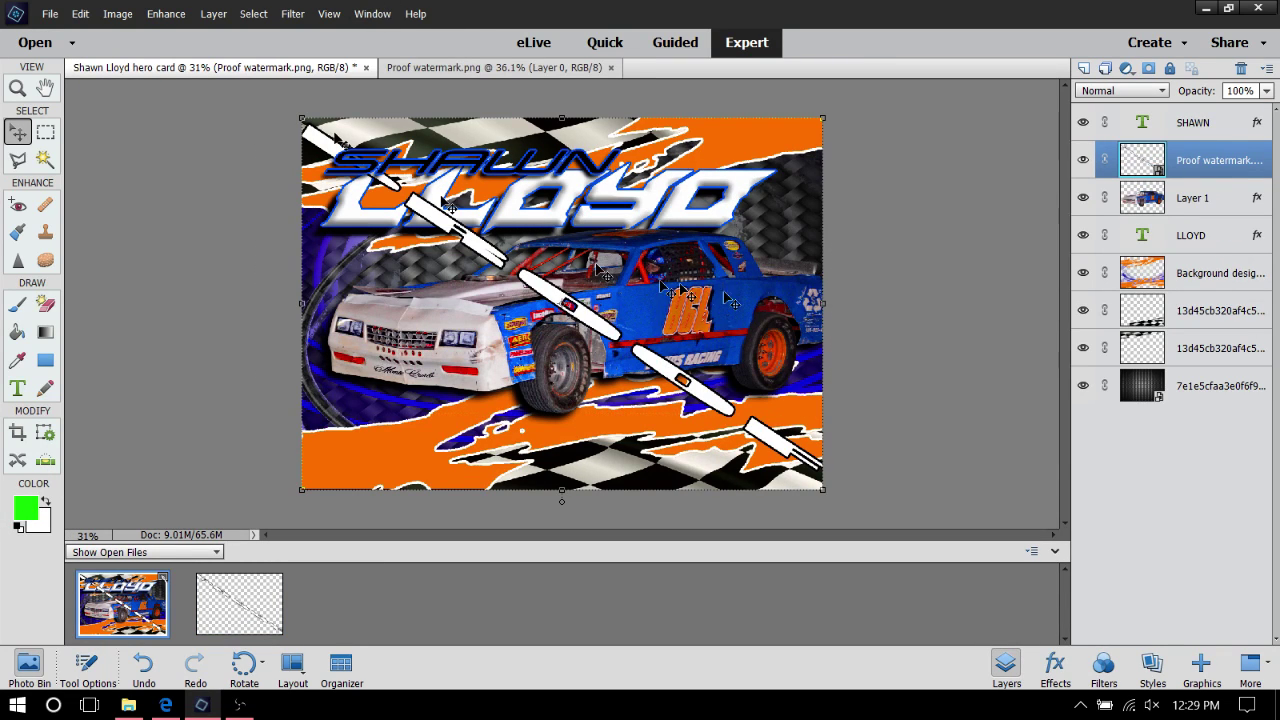
right_click(776, 455)
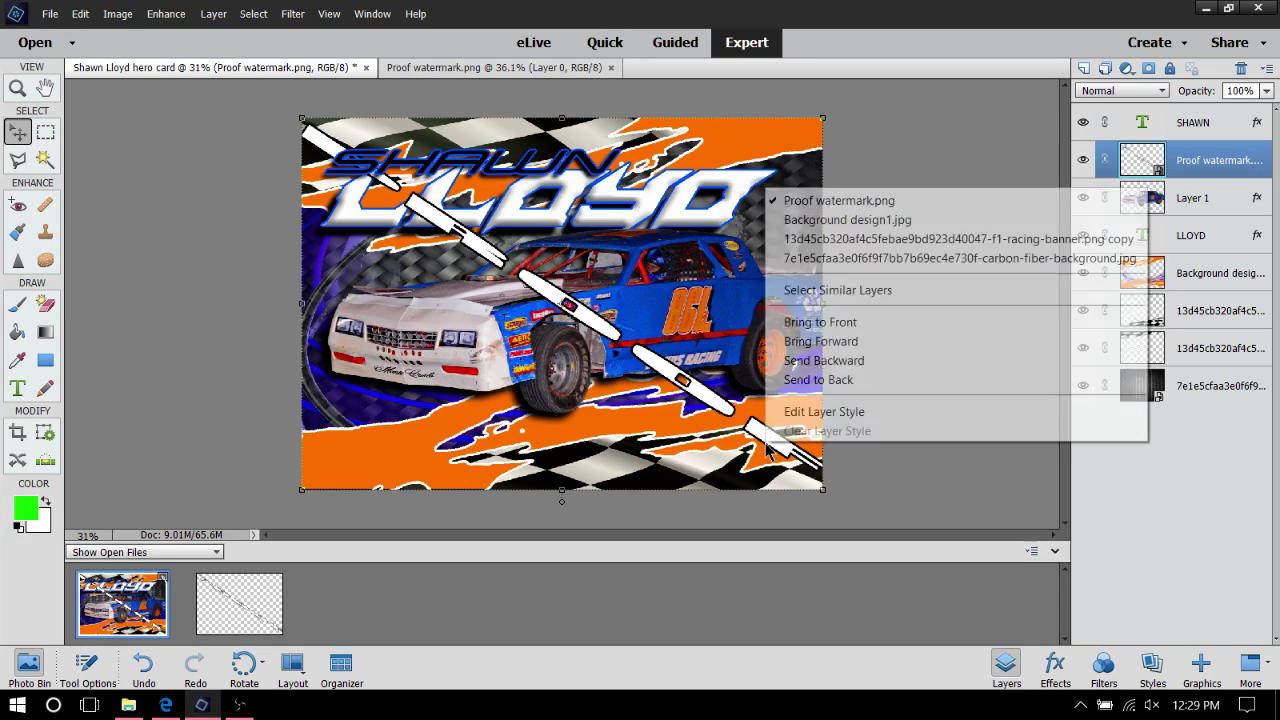
click(872, 330)
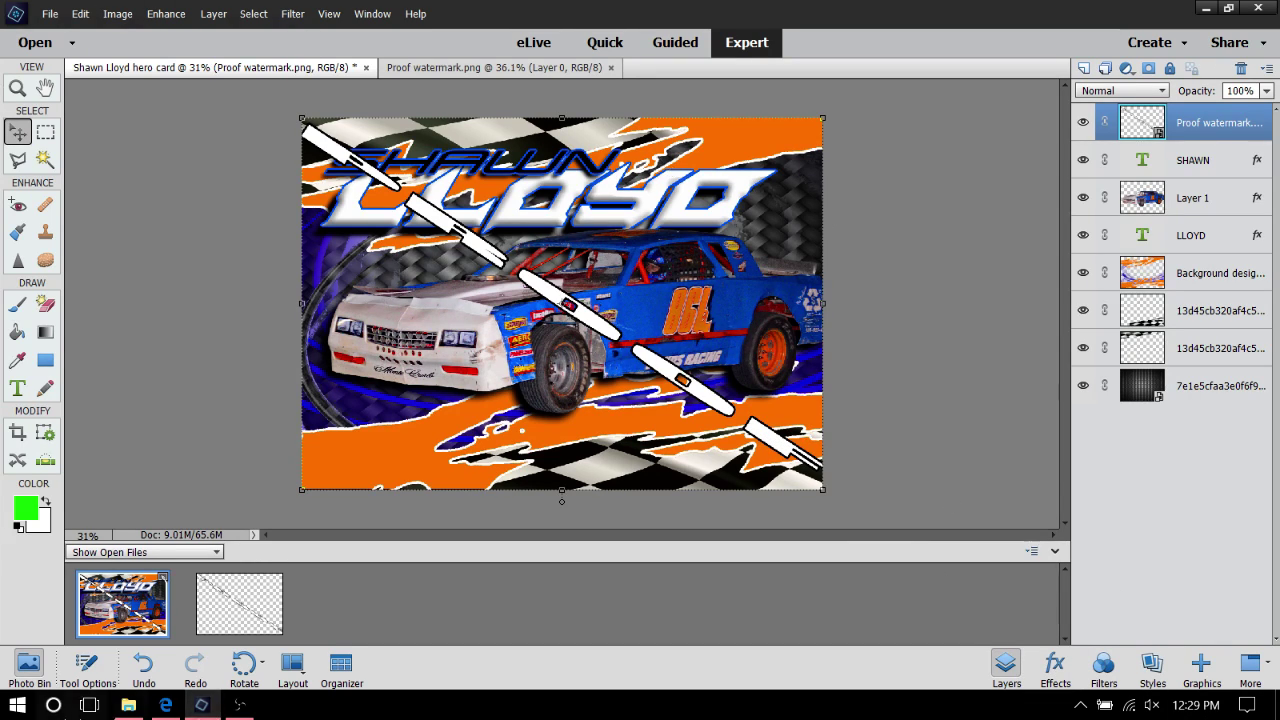
Save the hero card as a quality-12 JPEG with '2-proof' appended to its name
click(143, 712)
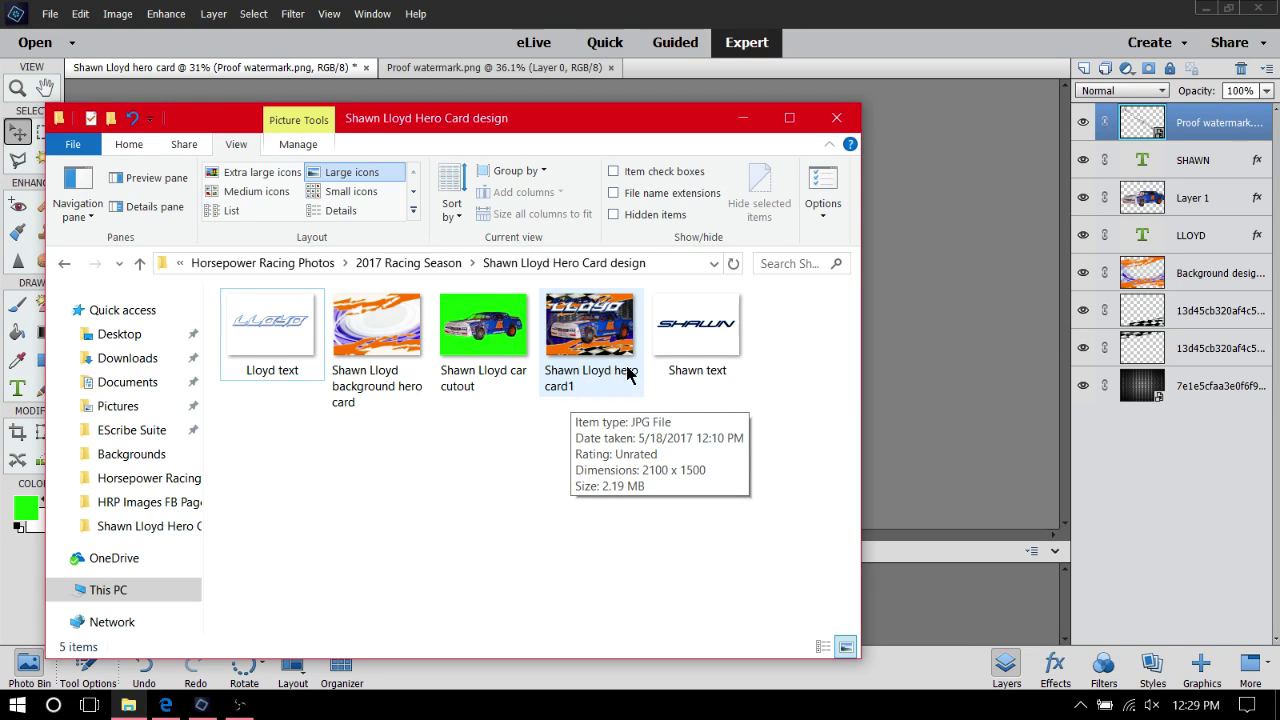
click(742, 118)
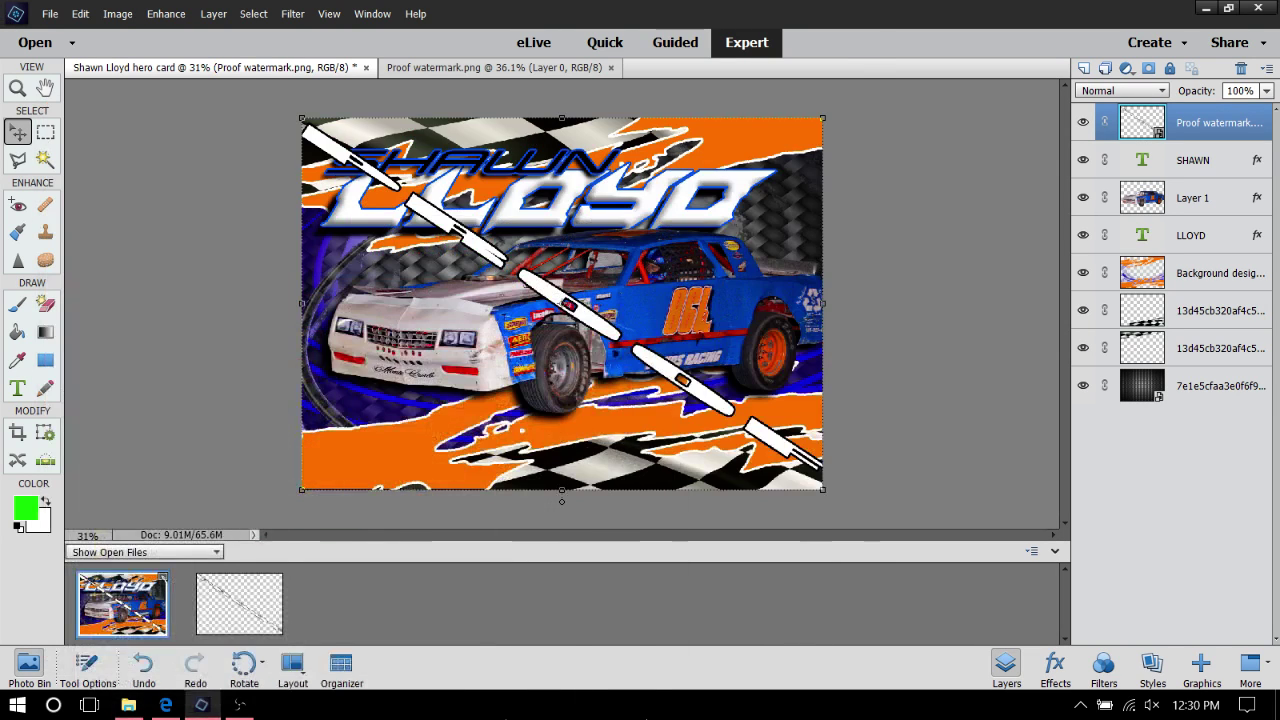
click(40, 17)
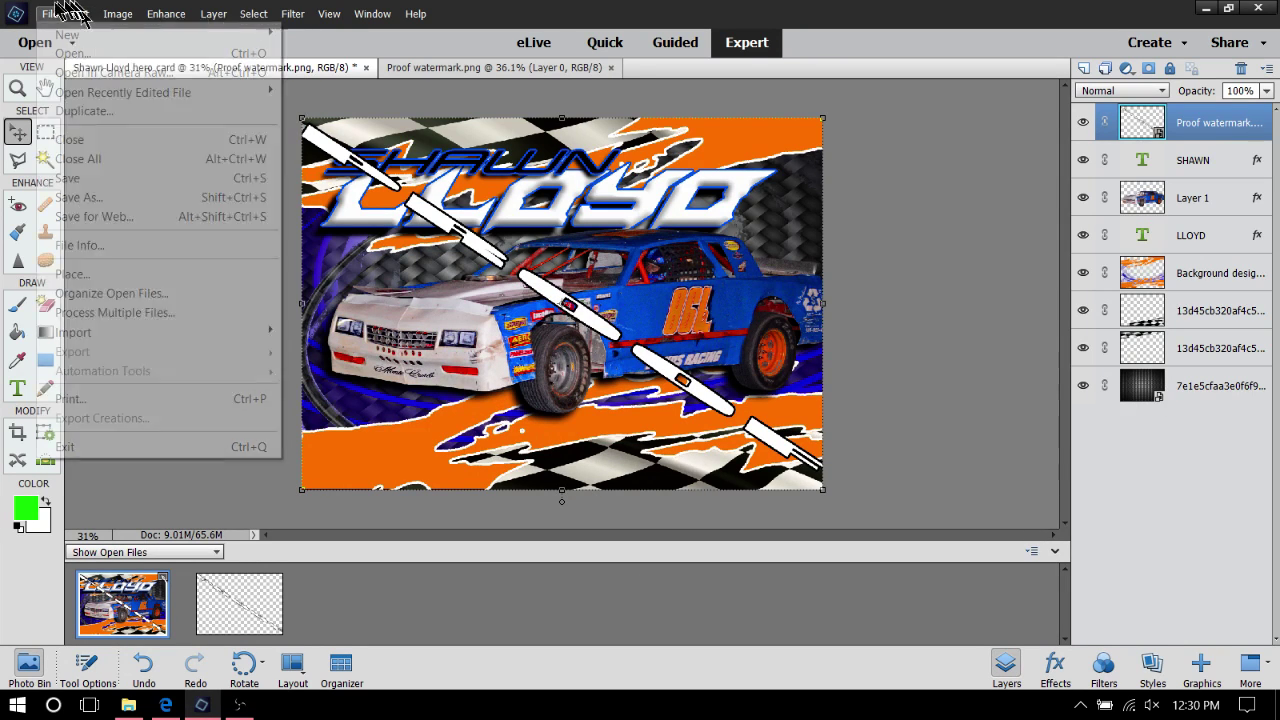
click(126, 197)
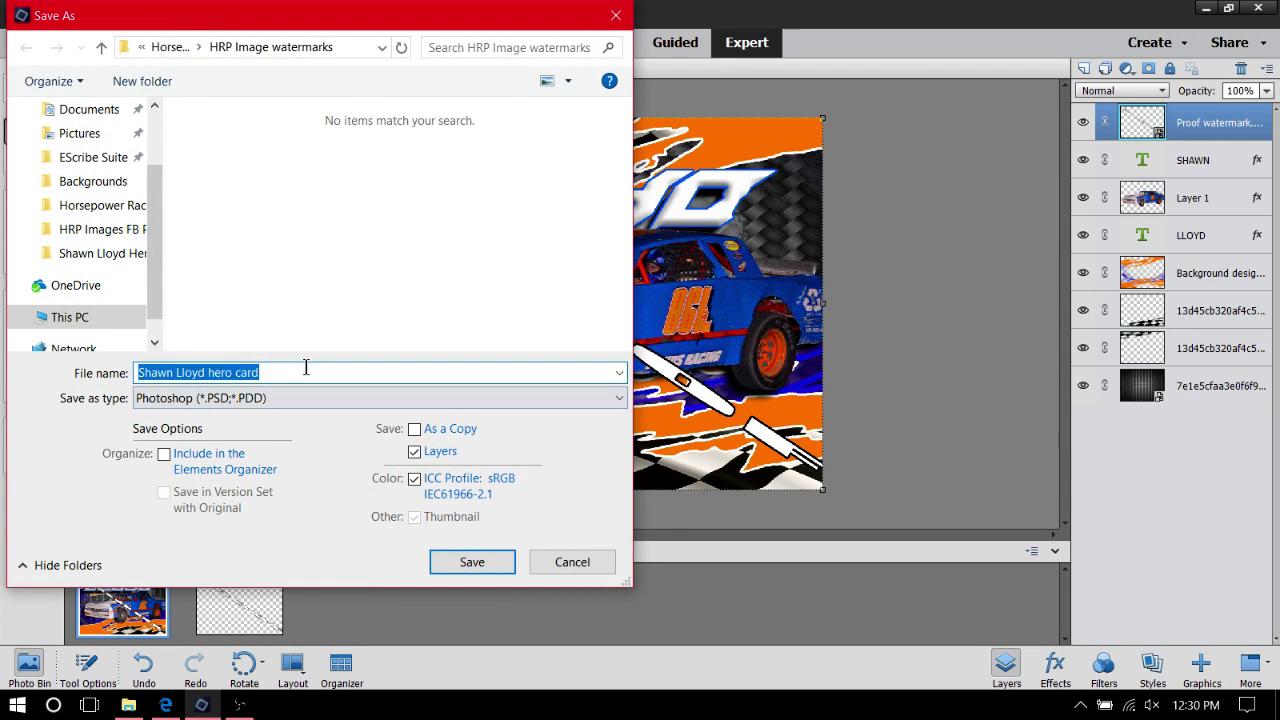
click(305, 371)
click(289, 391)
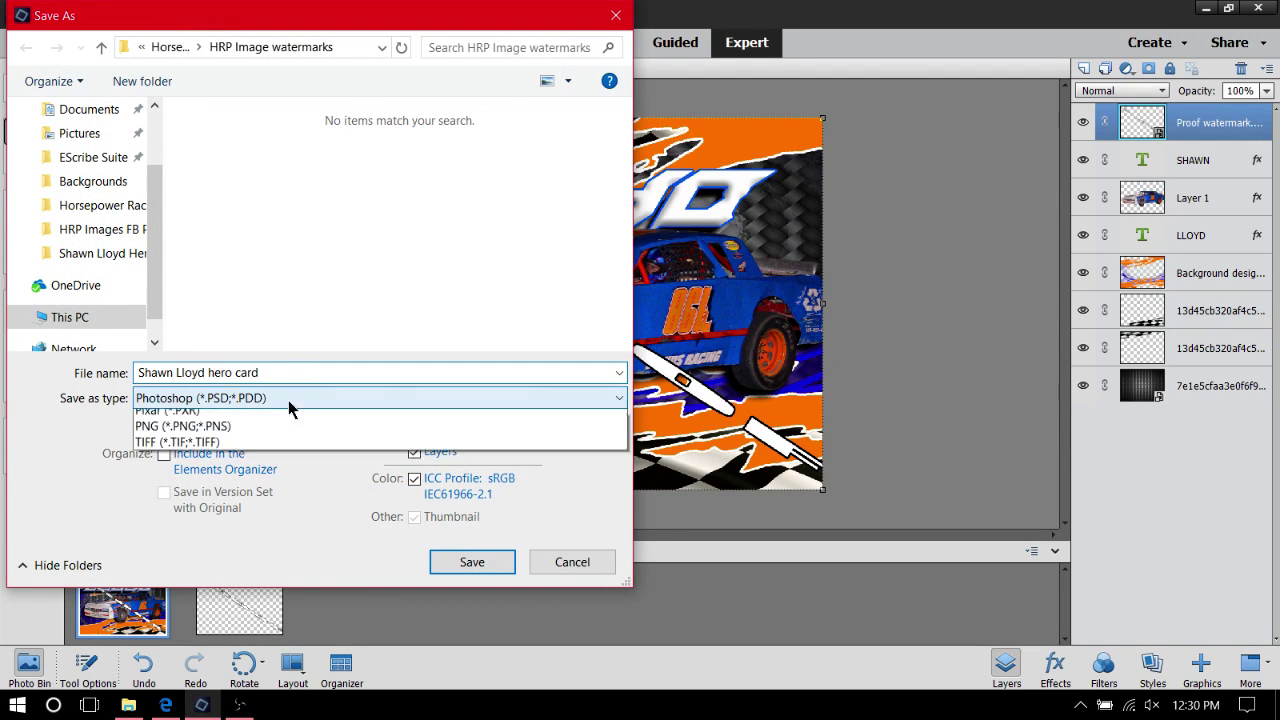
click(261, 481)
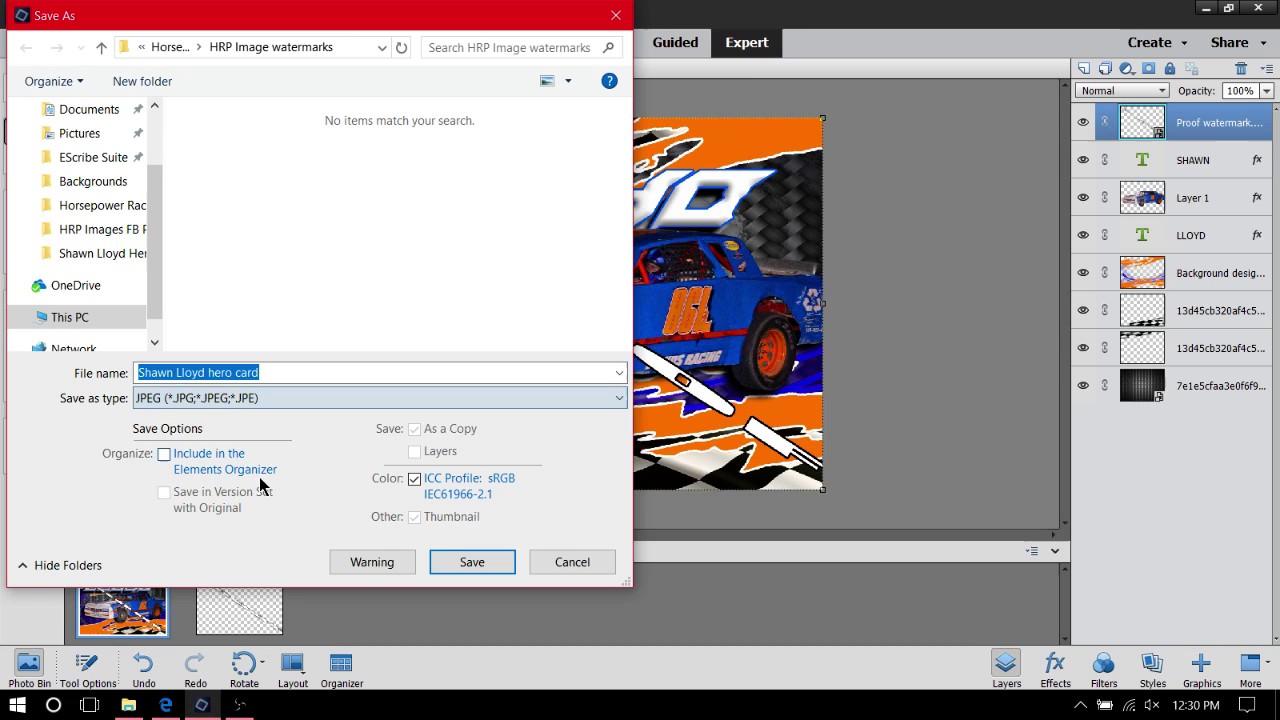
click(282, 371)
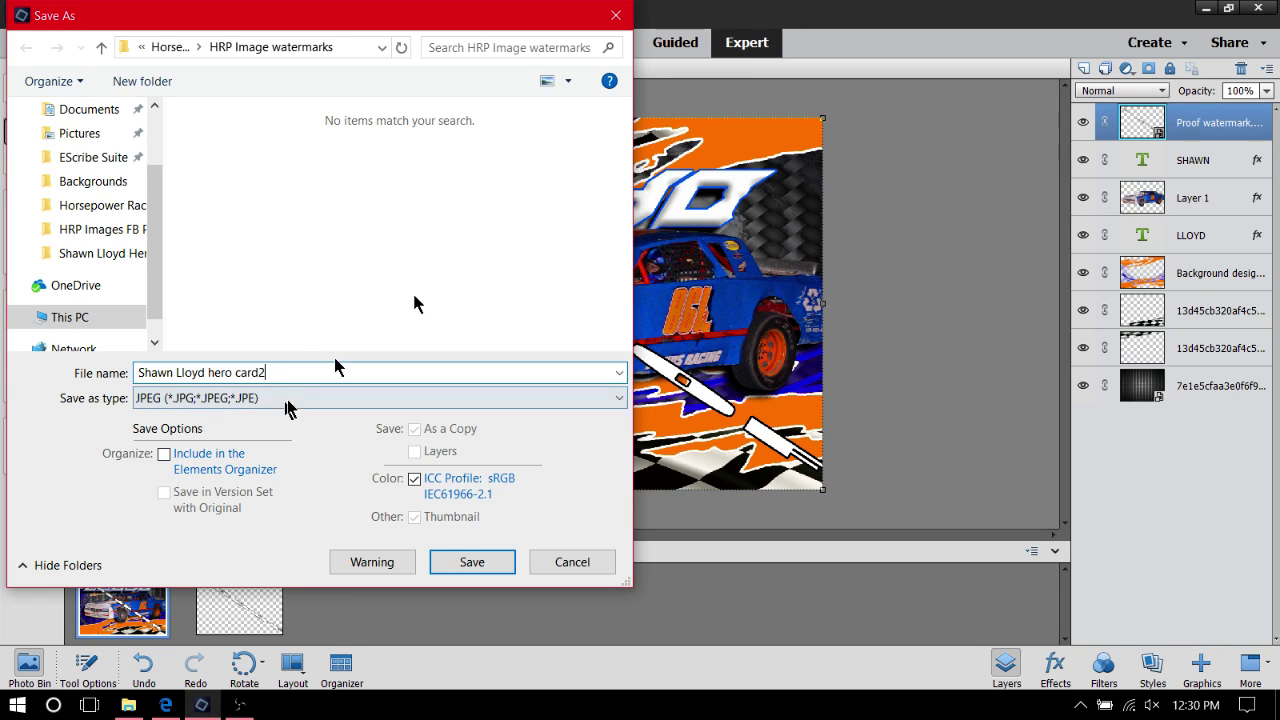
text(2-pro)
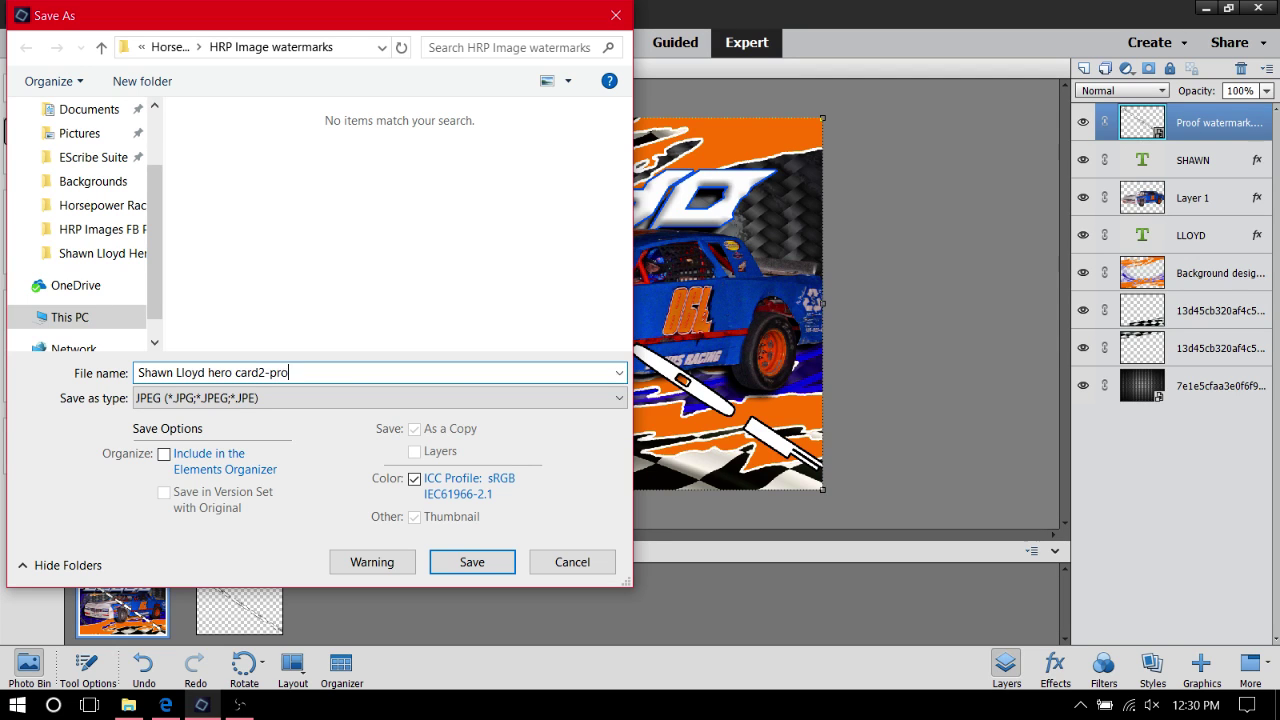
text(of)
click(472, 561)
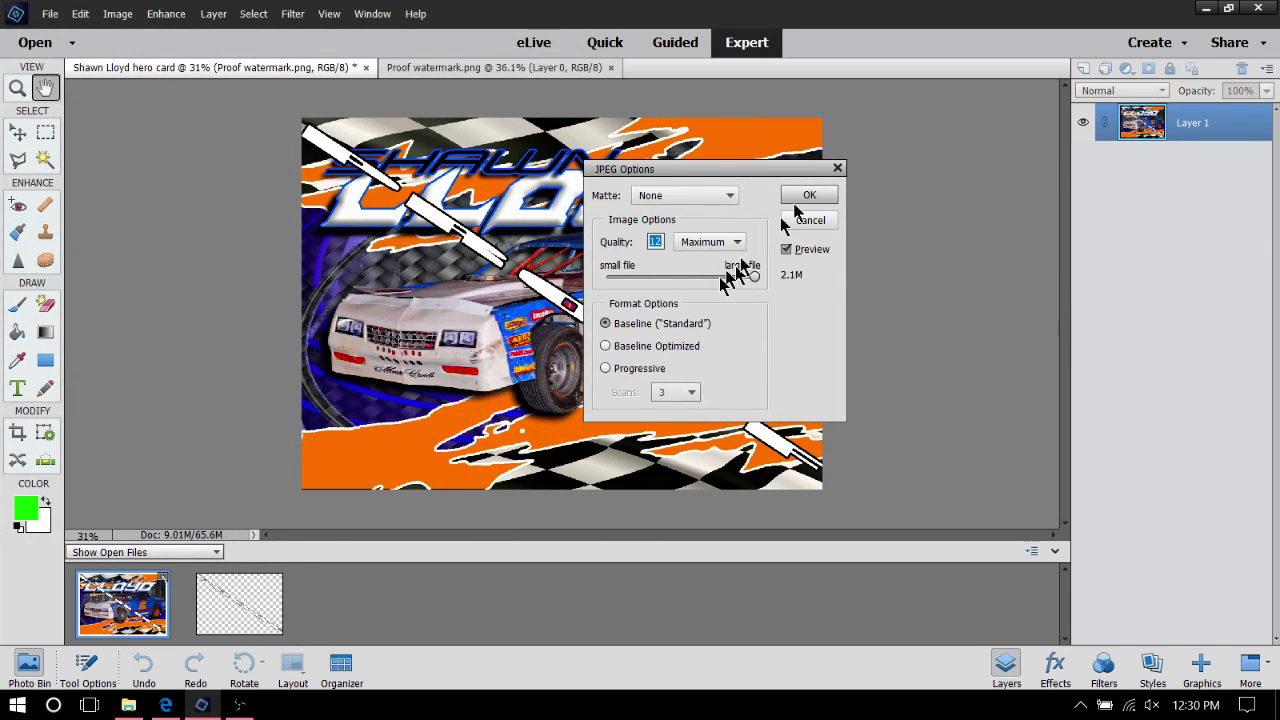
click(808, 196)
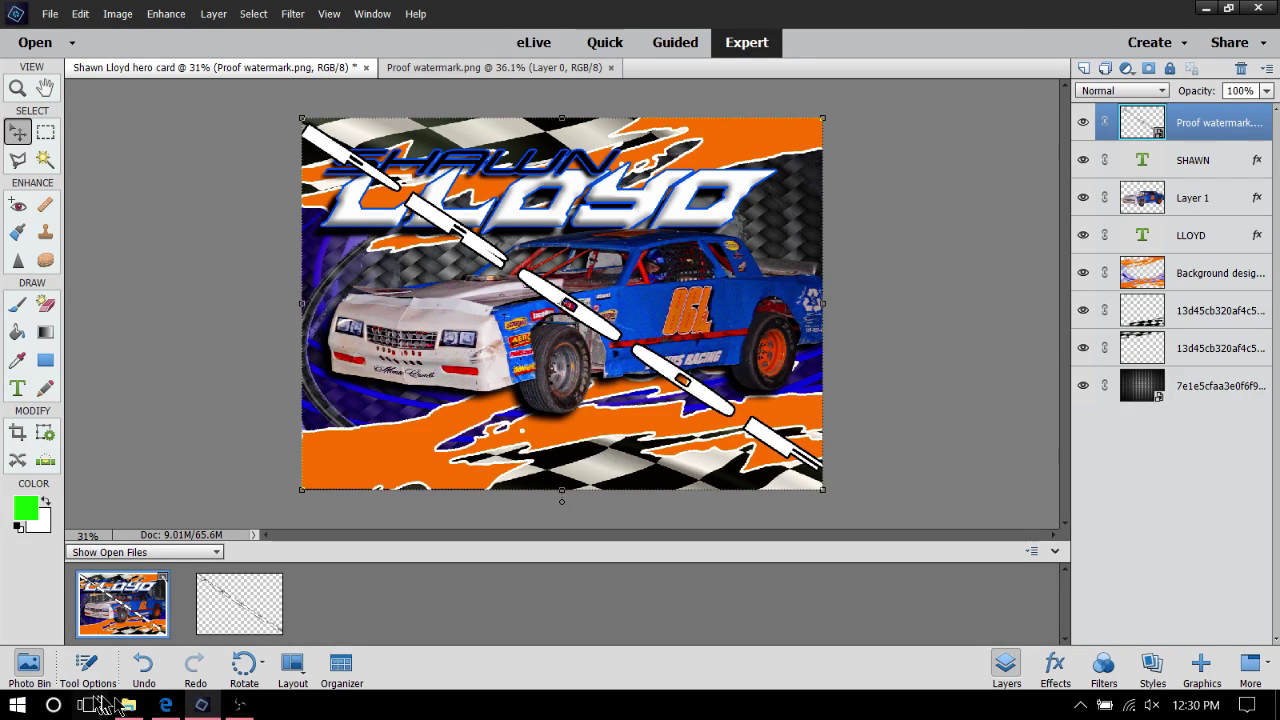
click(135, 707)
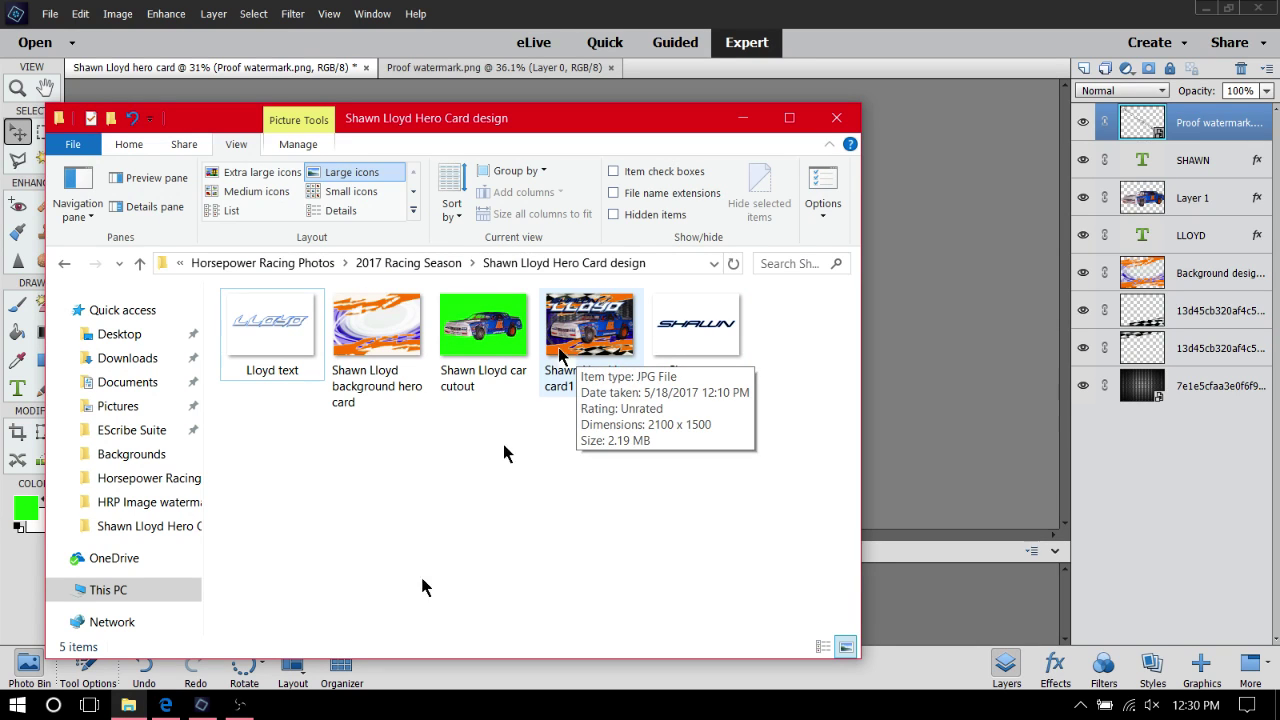
click(757, 121)
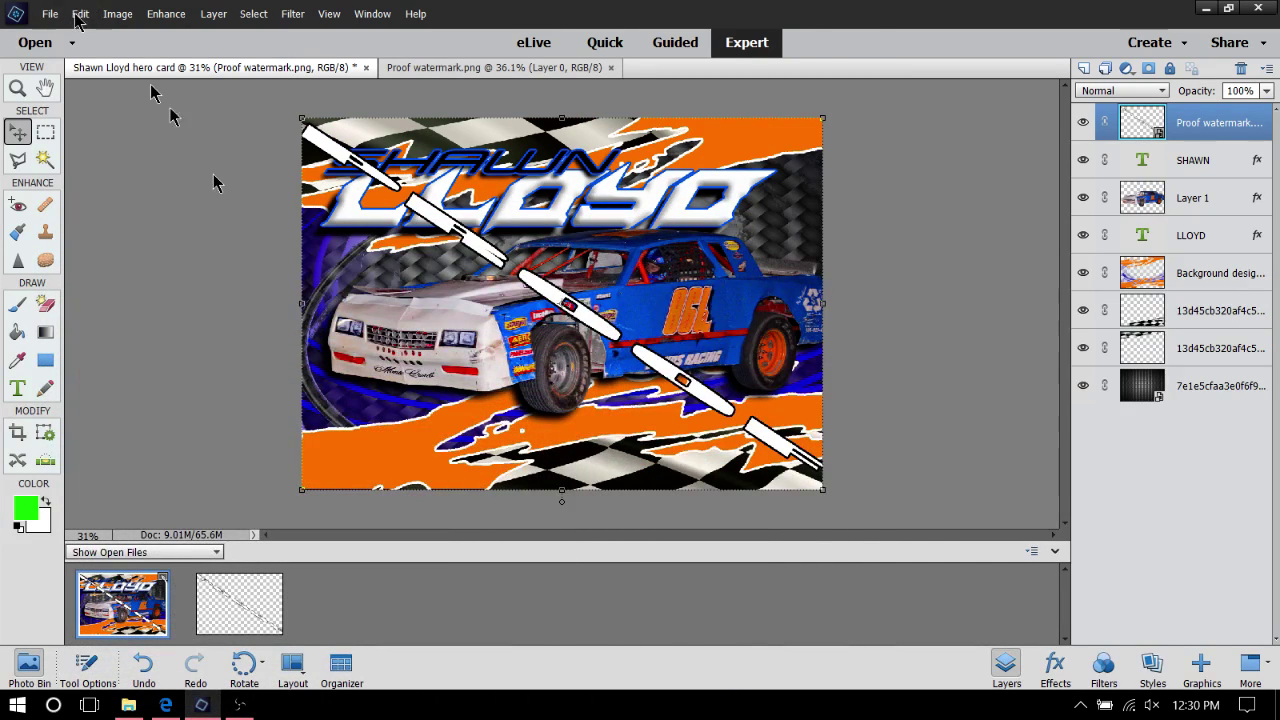
click(132, 706)
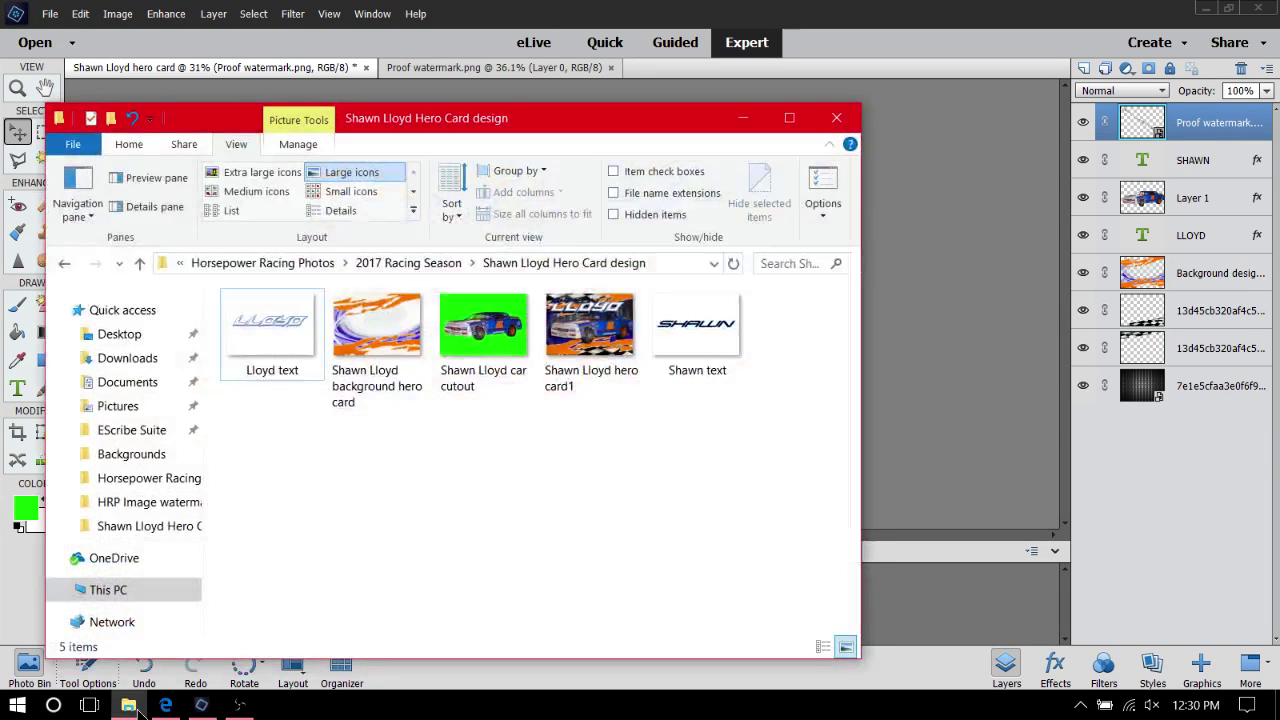
click(62, 264)
click(95, 264)
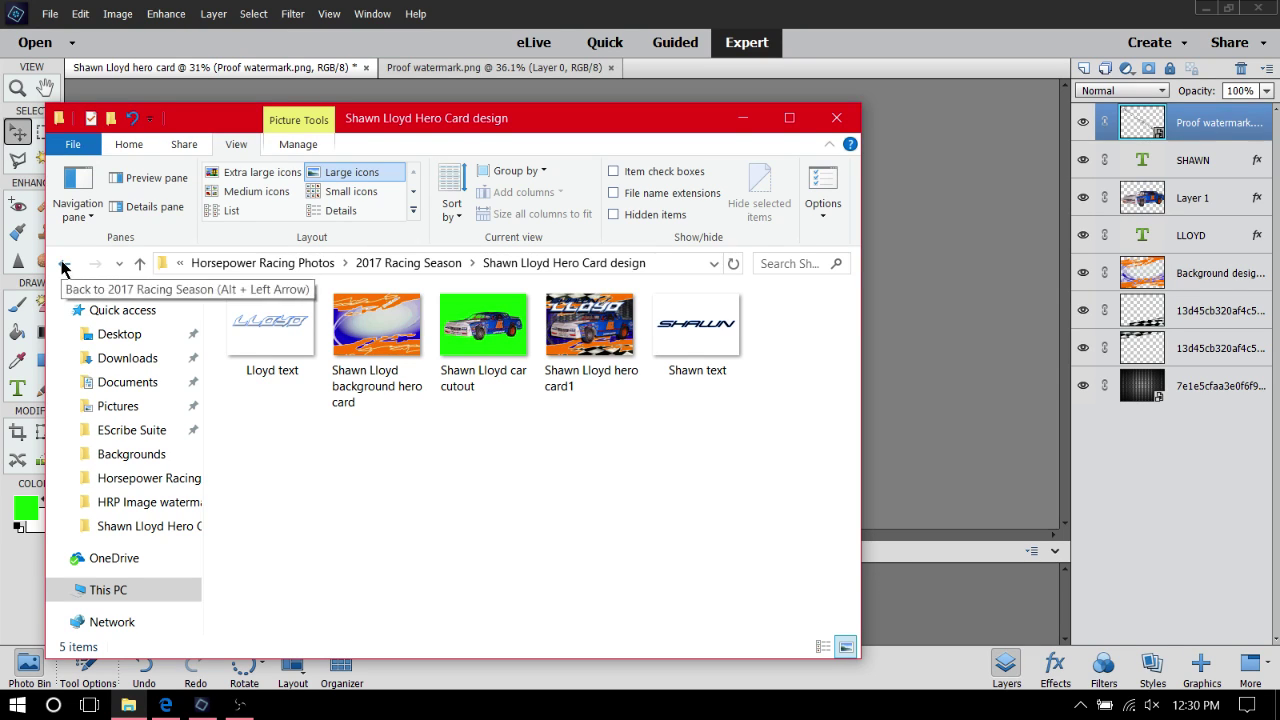
click(62, 264)
click(96, 264)
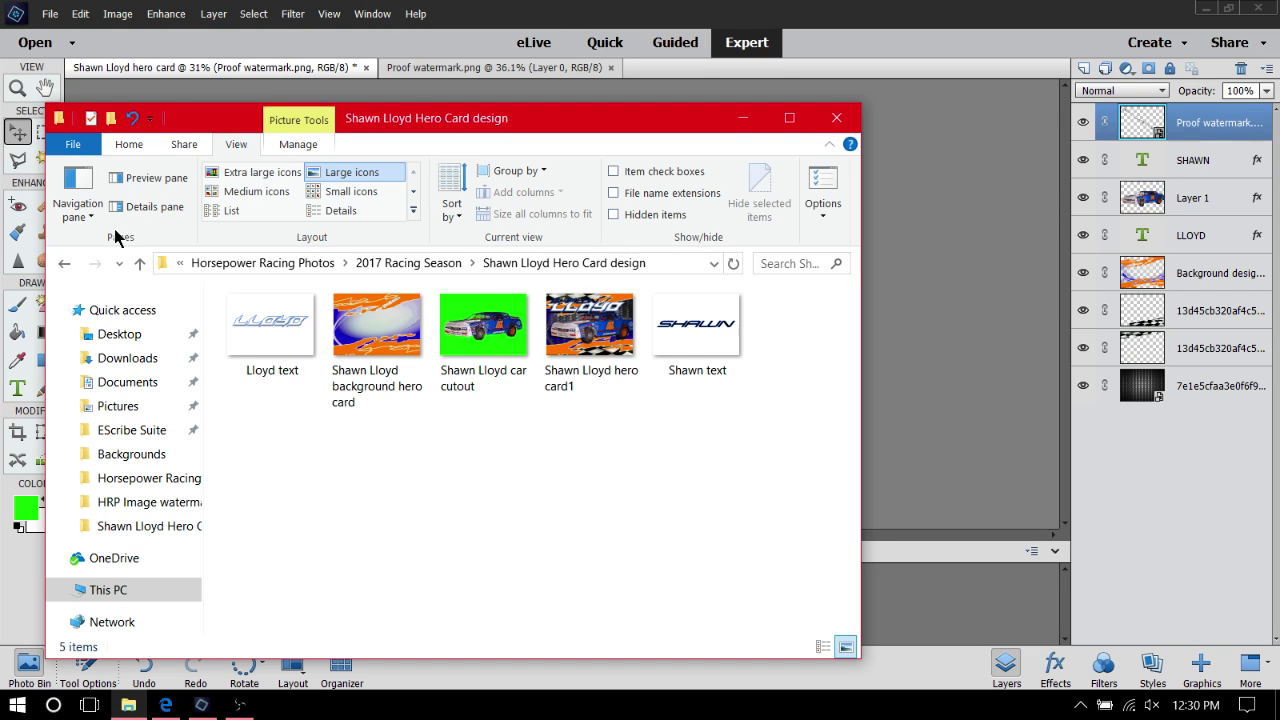
click(754, 118)
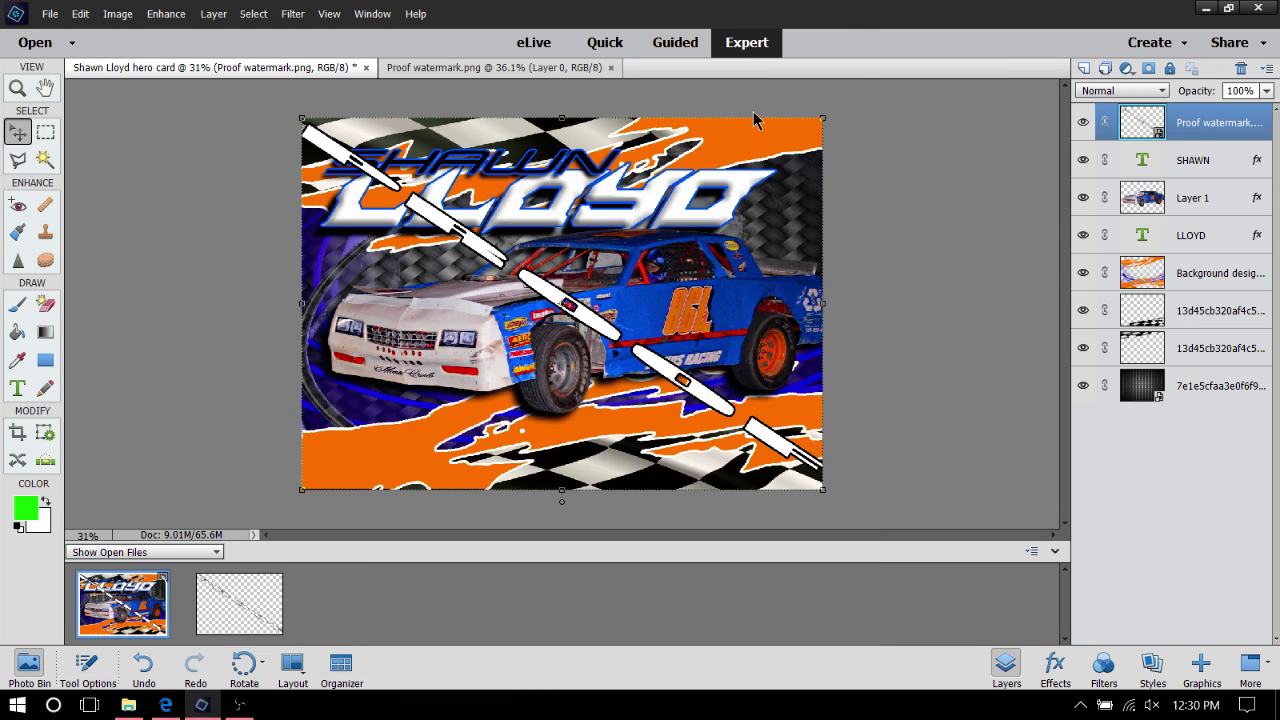
click(78, 14)
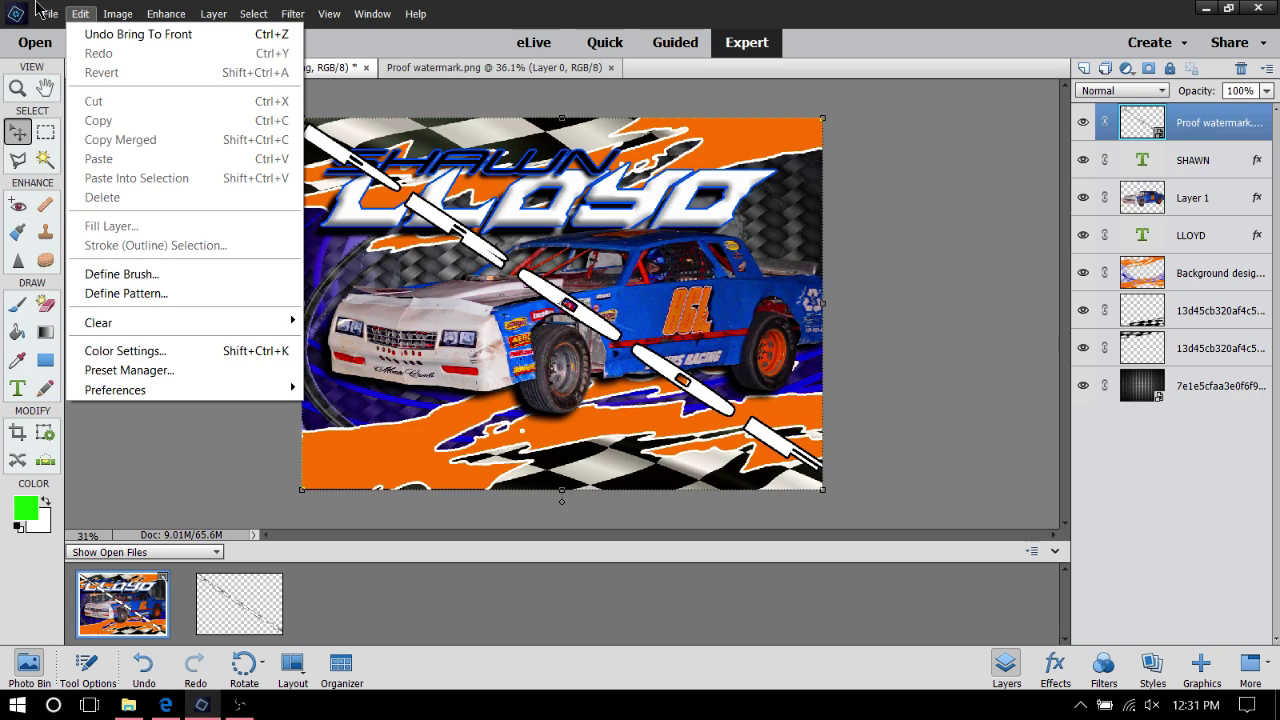
mouse_move(45, 12)
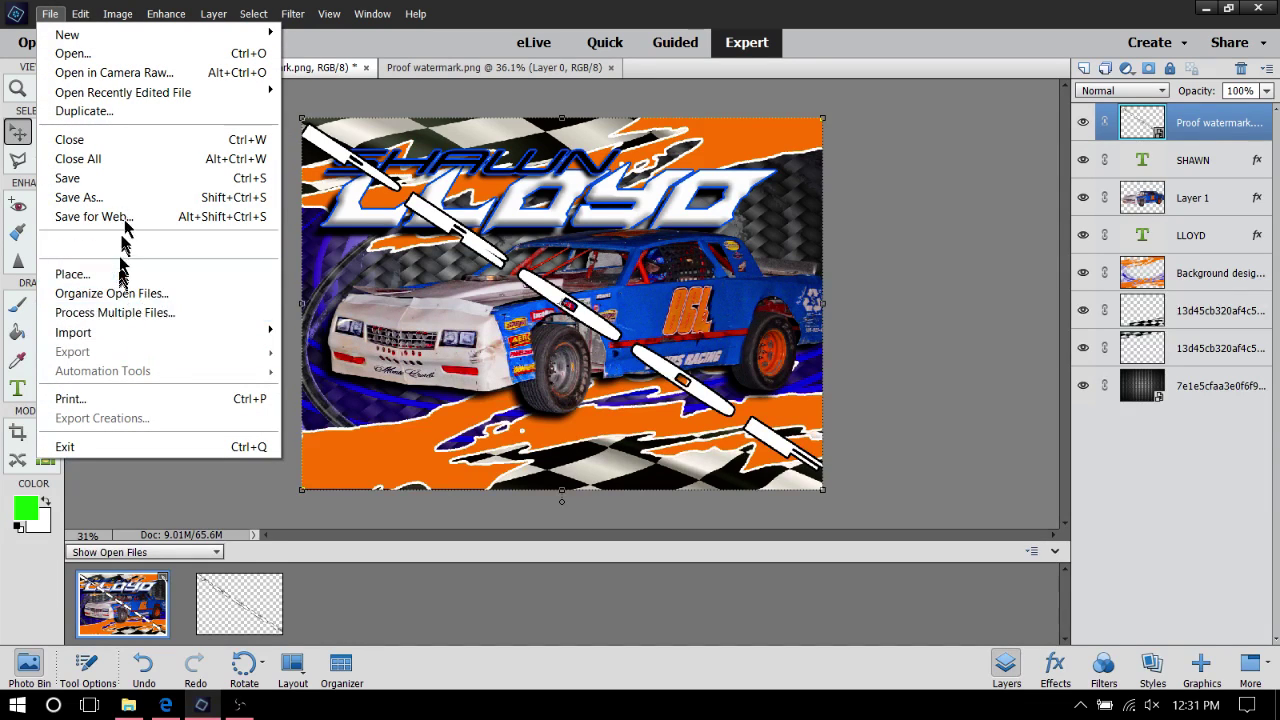
Start another Save As copy with JPEG chosen as the format
click(125, 199)
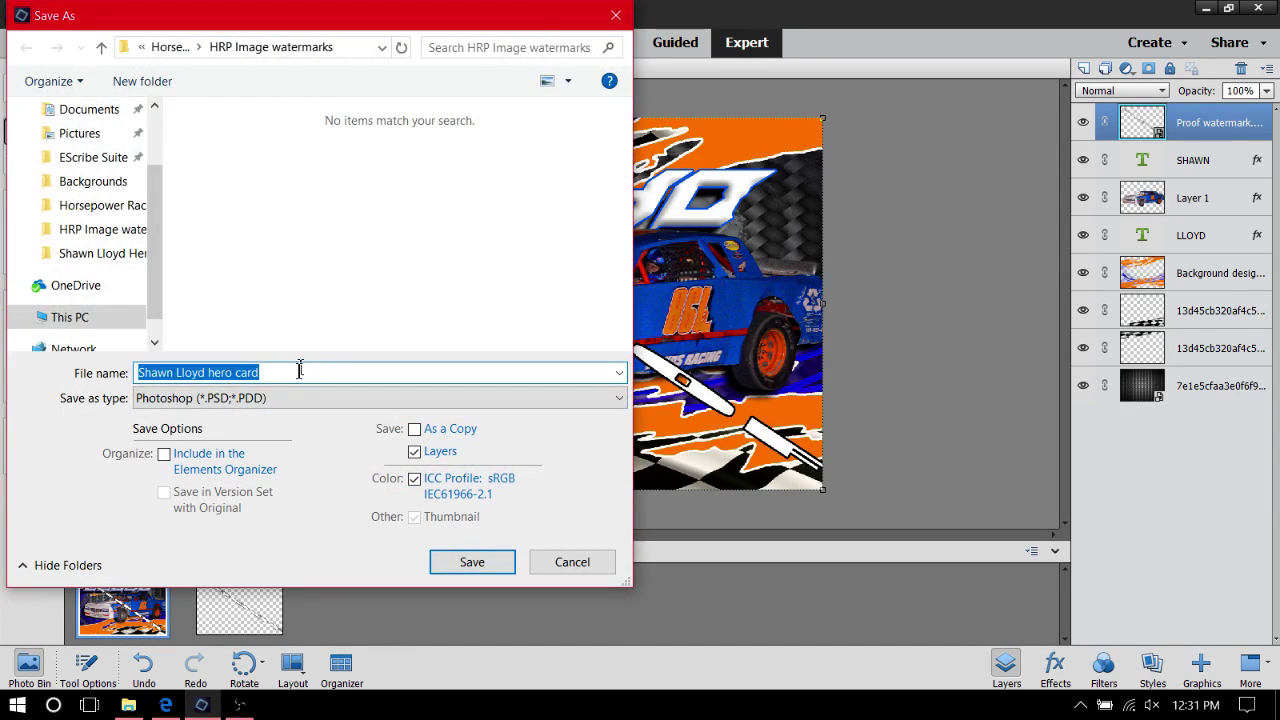
click(298, 371)
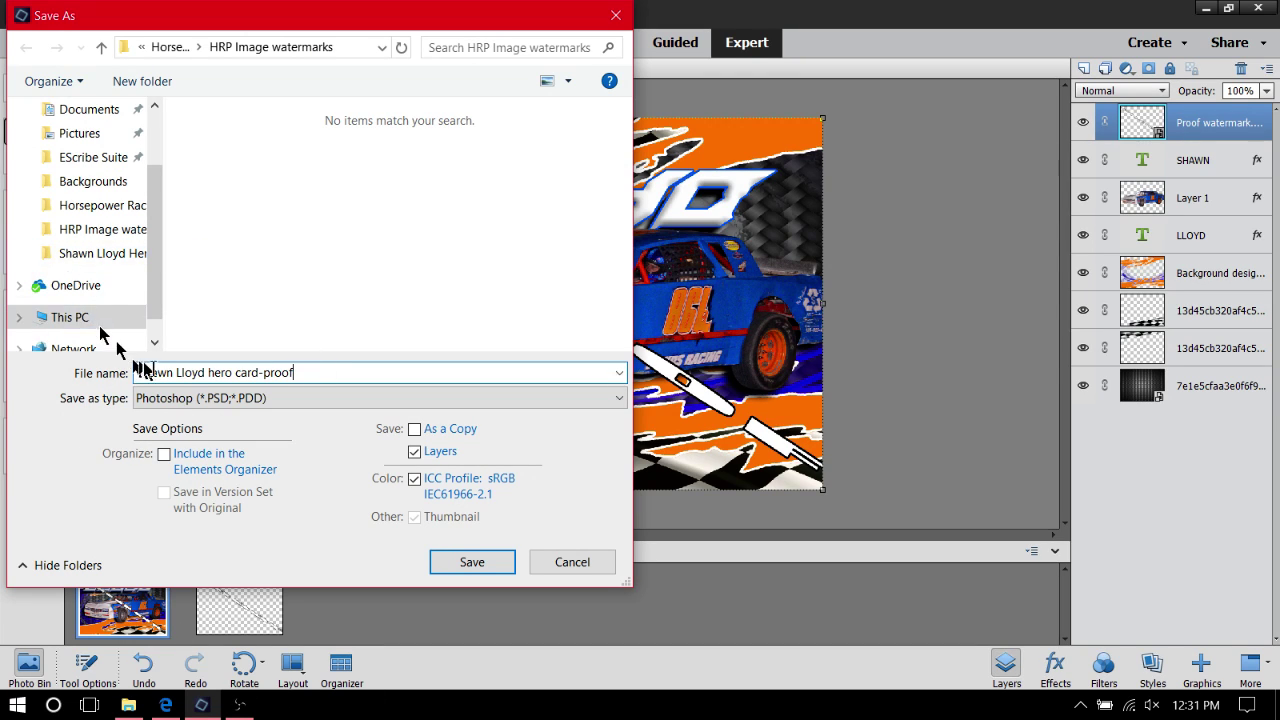
click(190, 398)
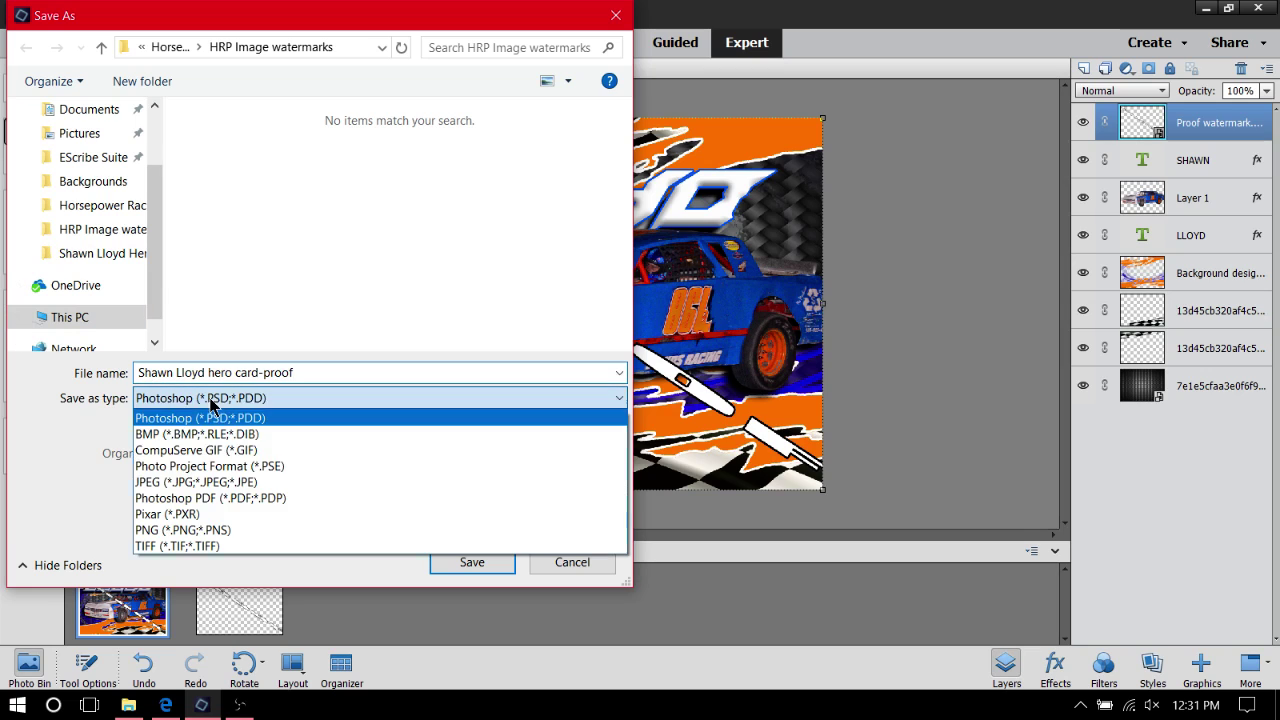
click(203, 487)
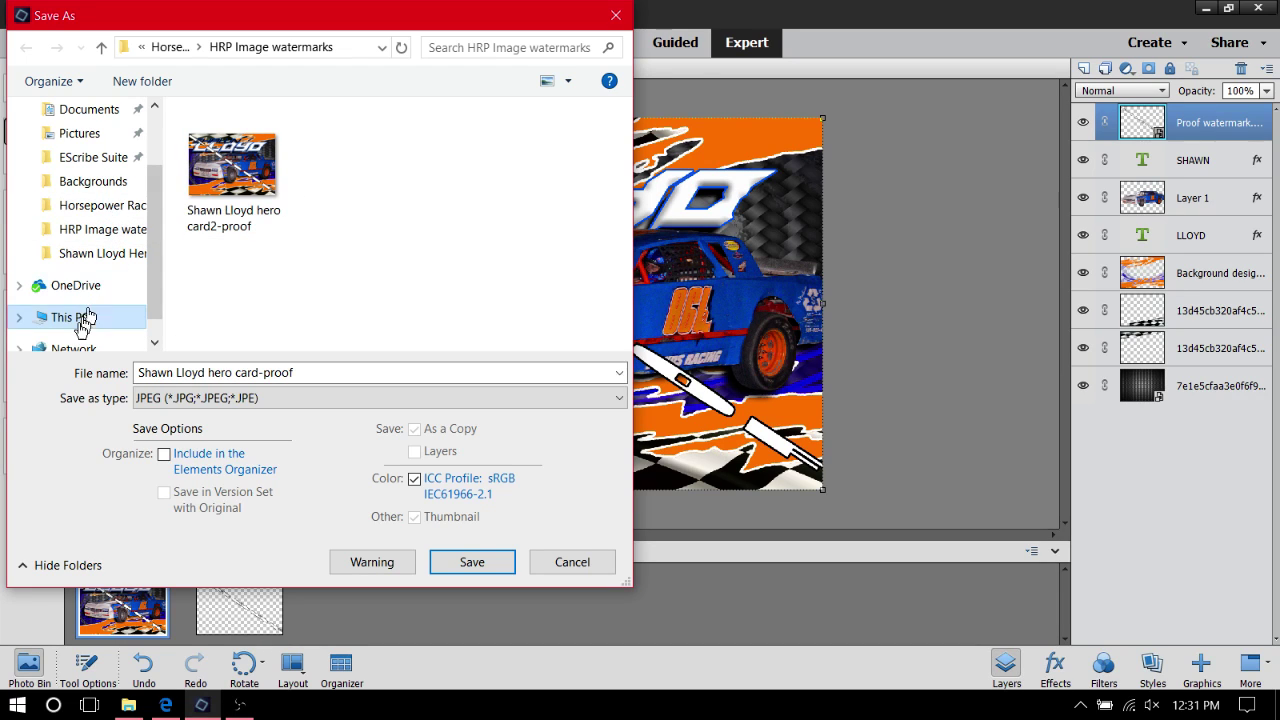
Browse Horsepower Racing Photos and HRP Image watermarks, then cancel the save
click(94, 136)
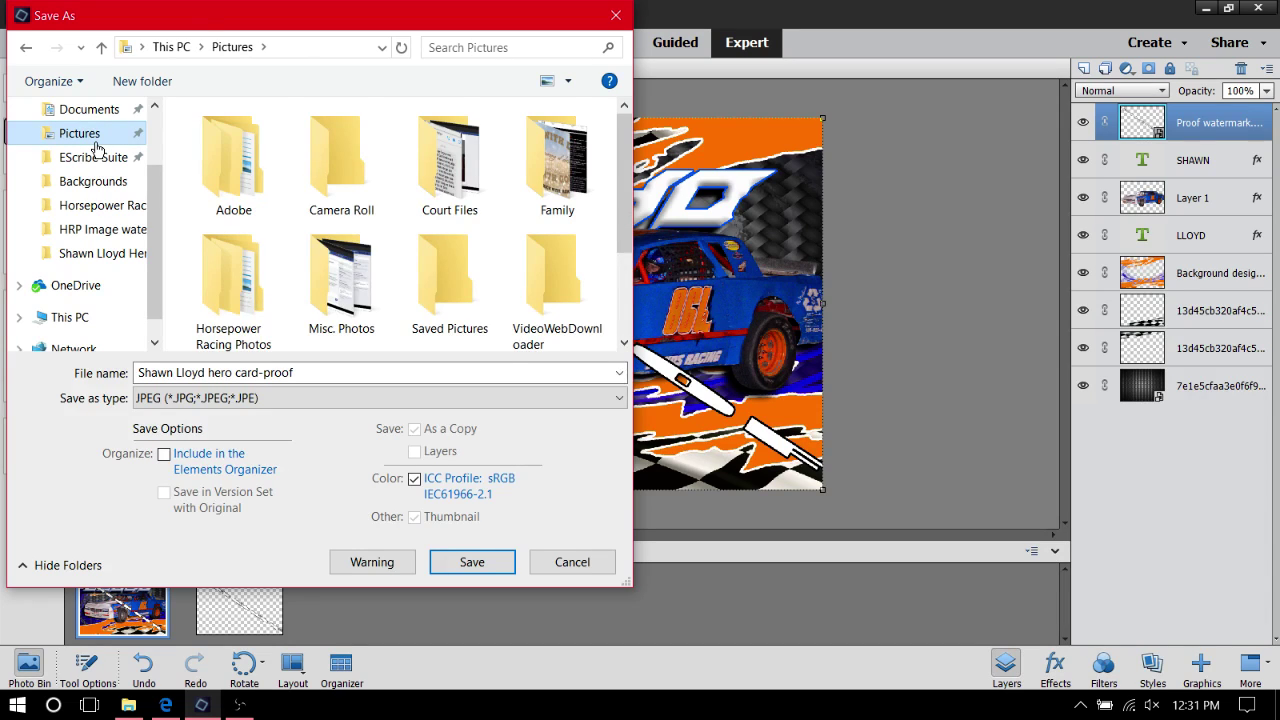
scroll(180, 150, down, 2)
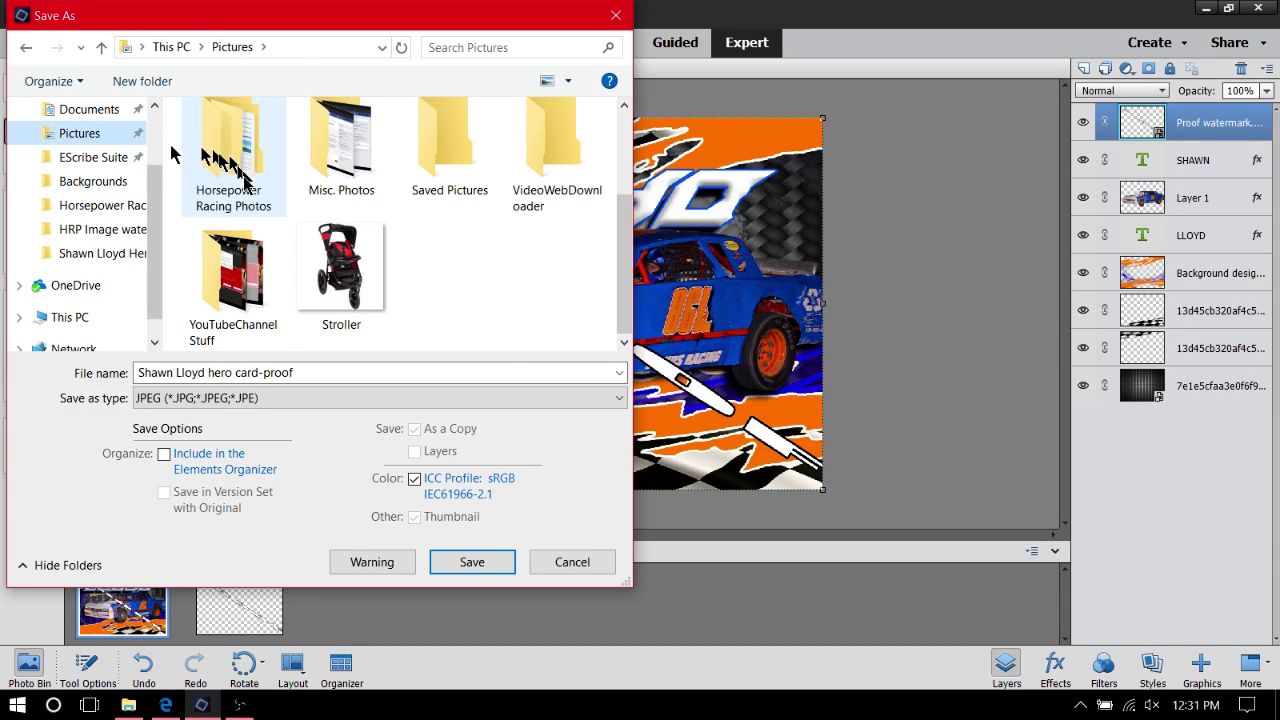
click(84, 318)
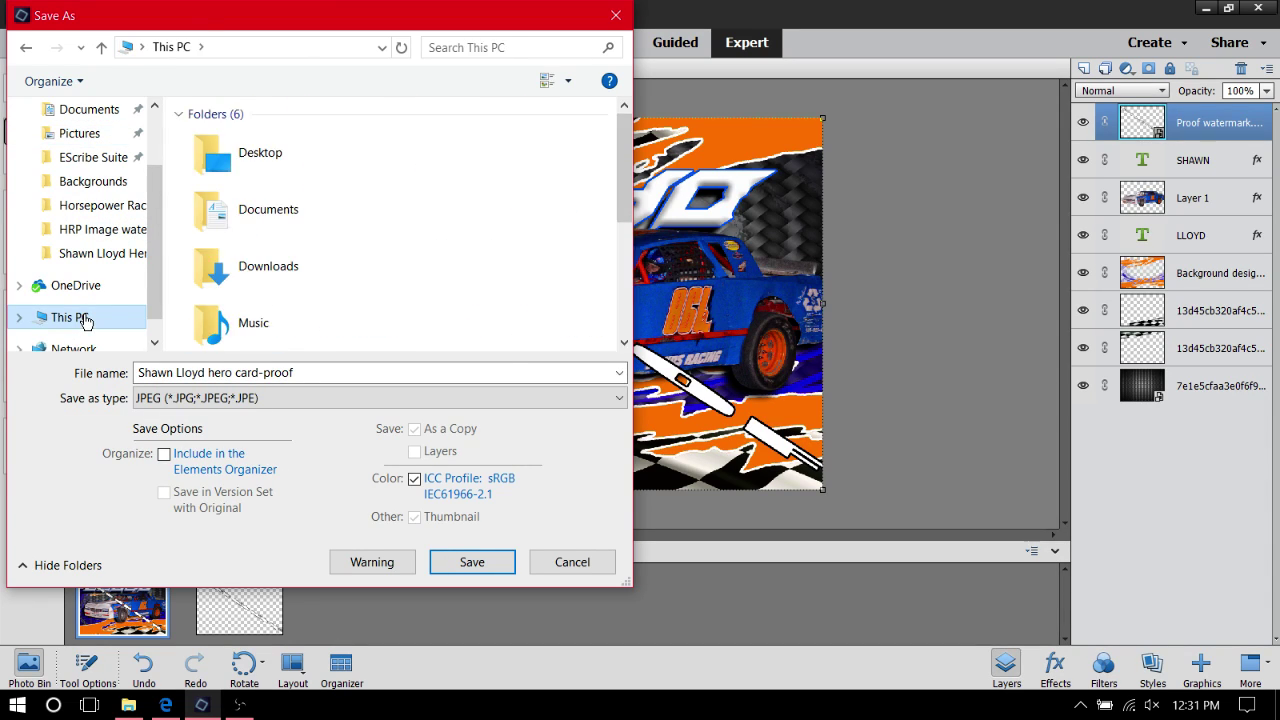
click(67, 134)
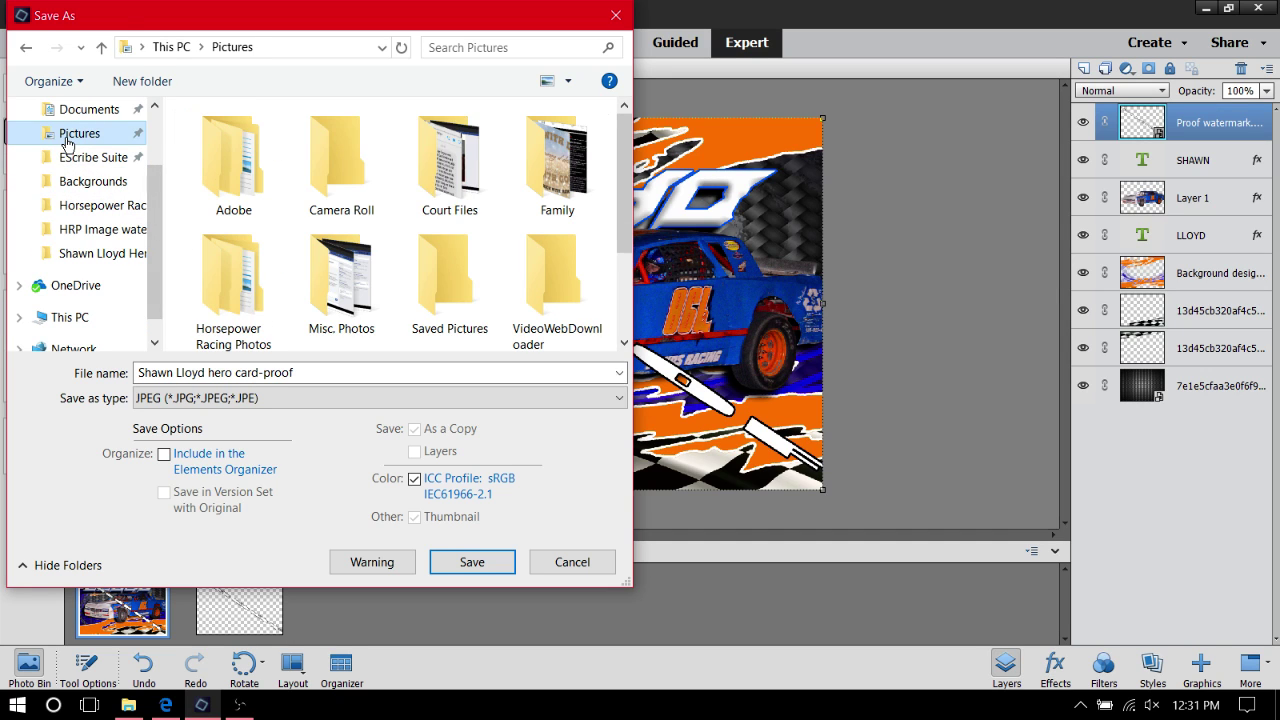
double_click(277, 300)
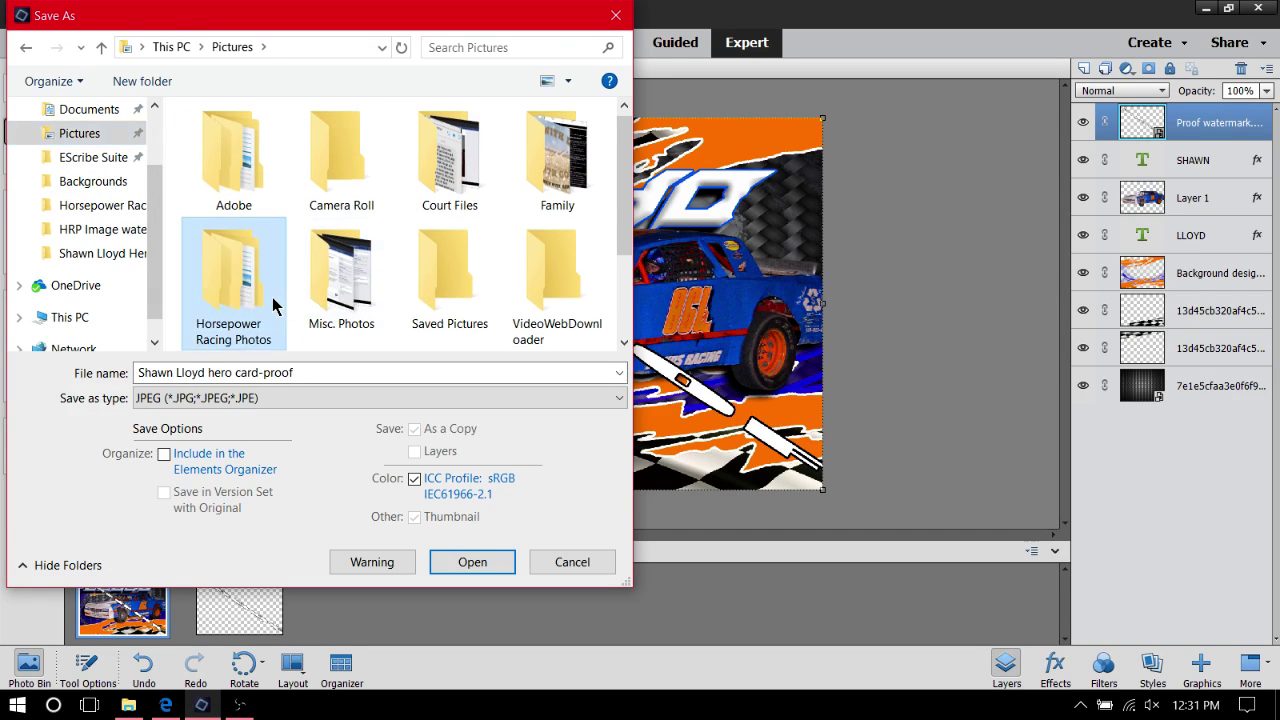
double_click(486, 136)
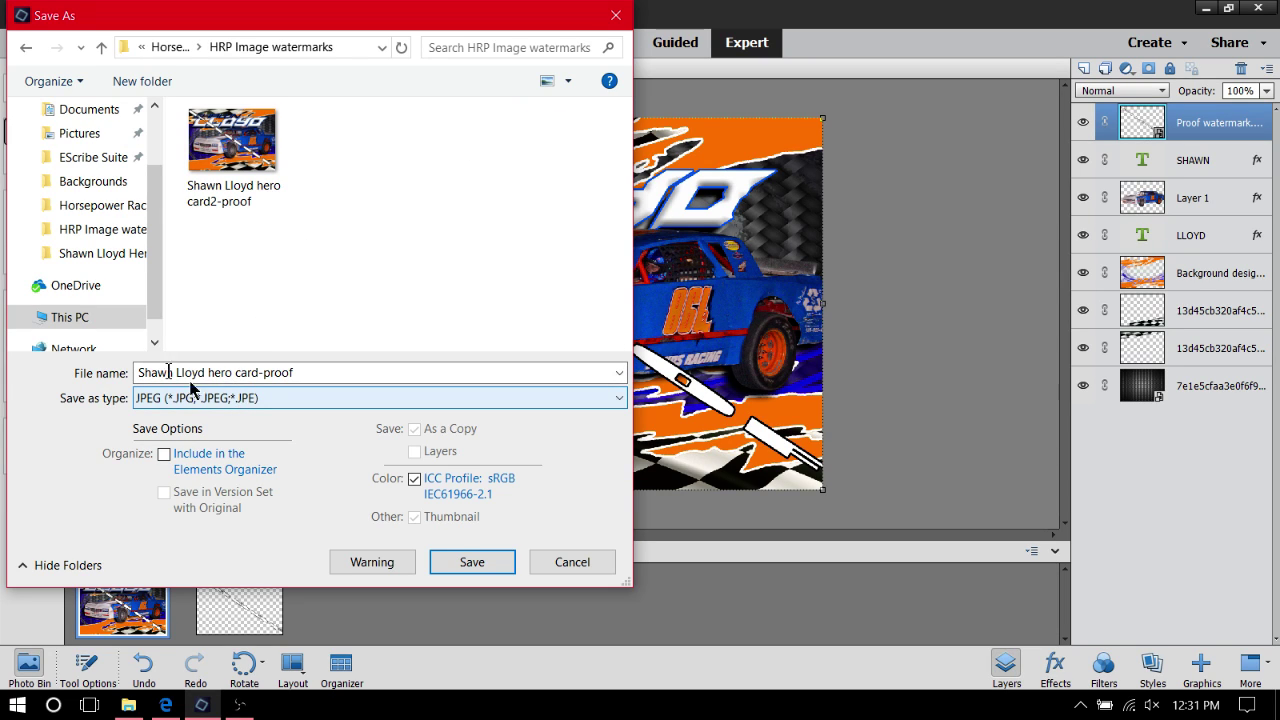
click(26, 47)
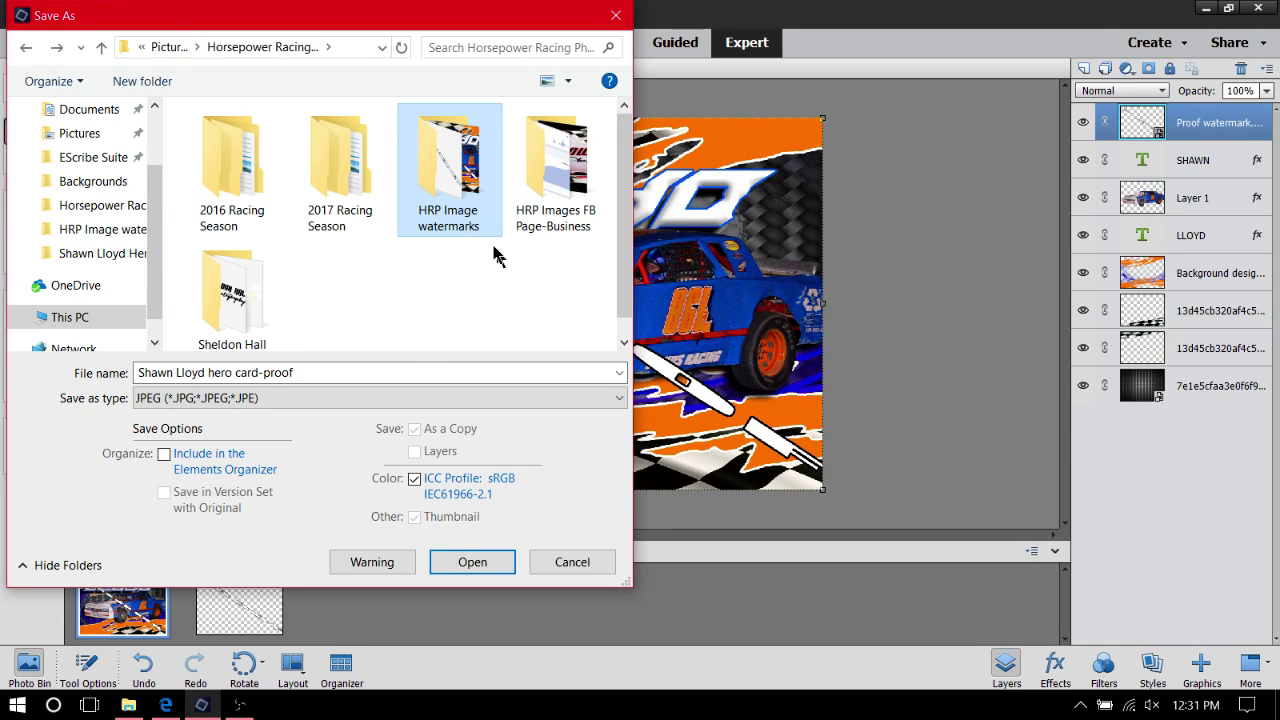
double_click(463, 180)
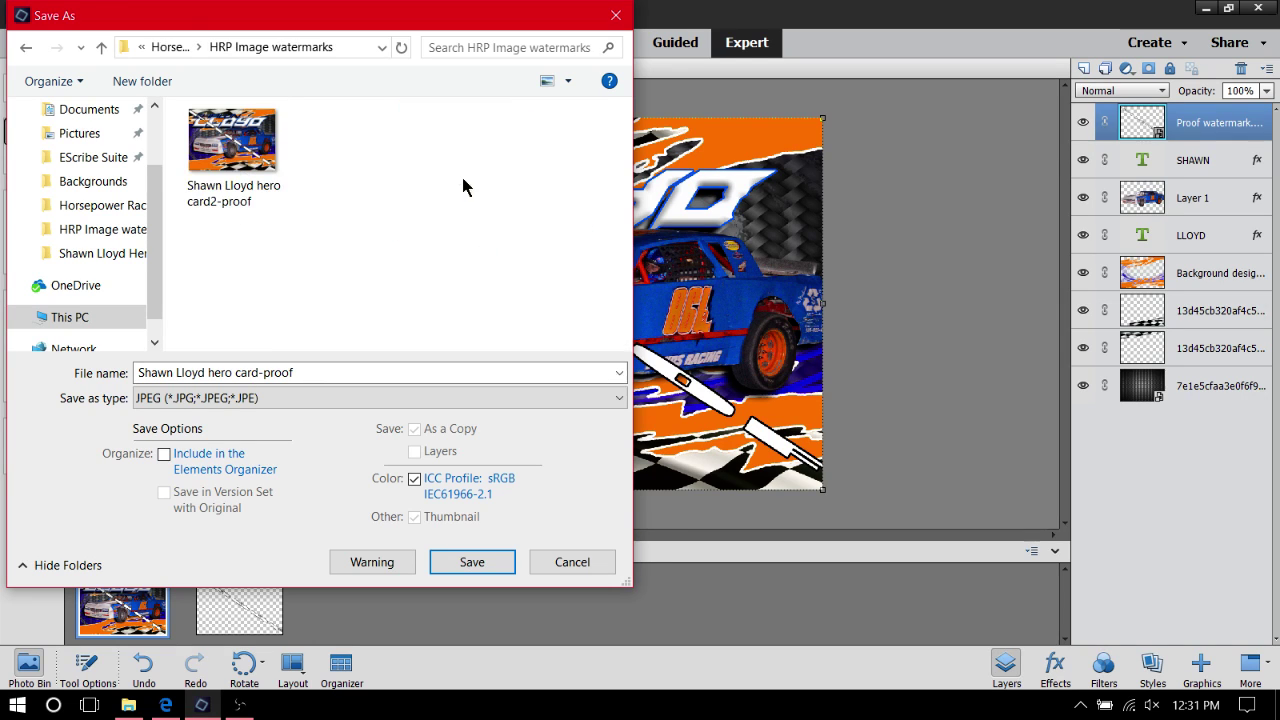
click(25, 47)
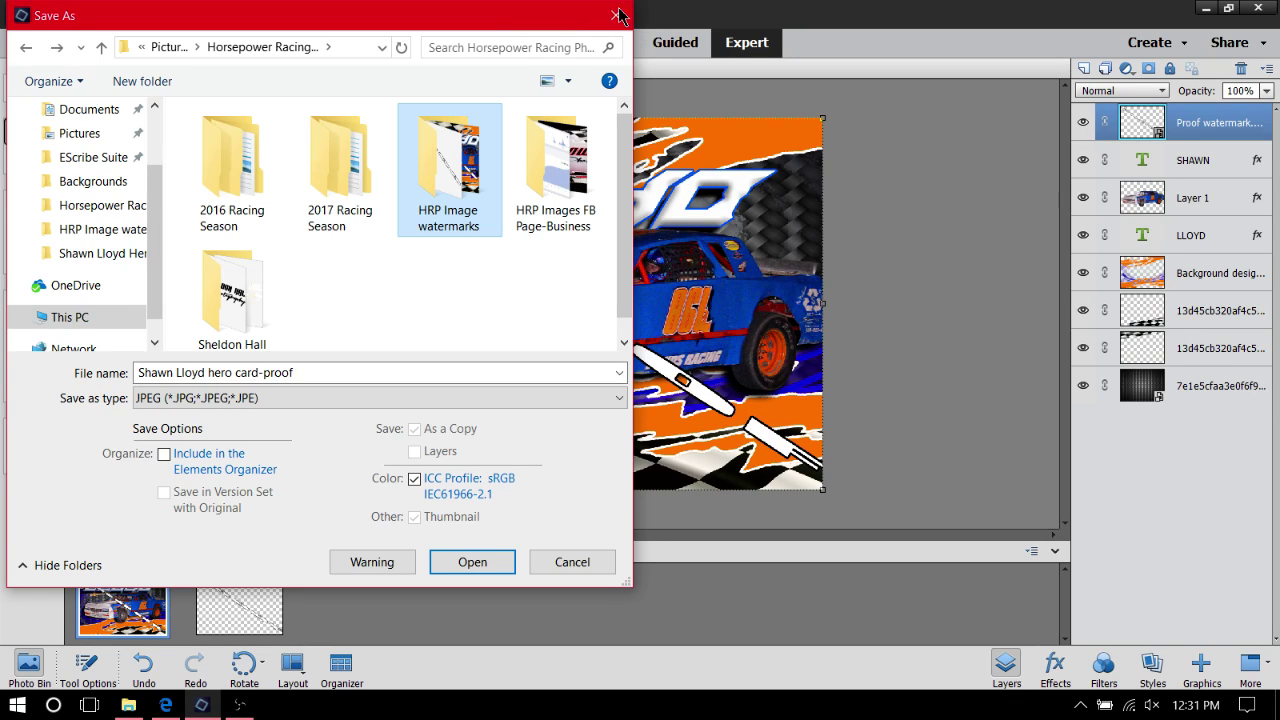
click(617, 16)
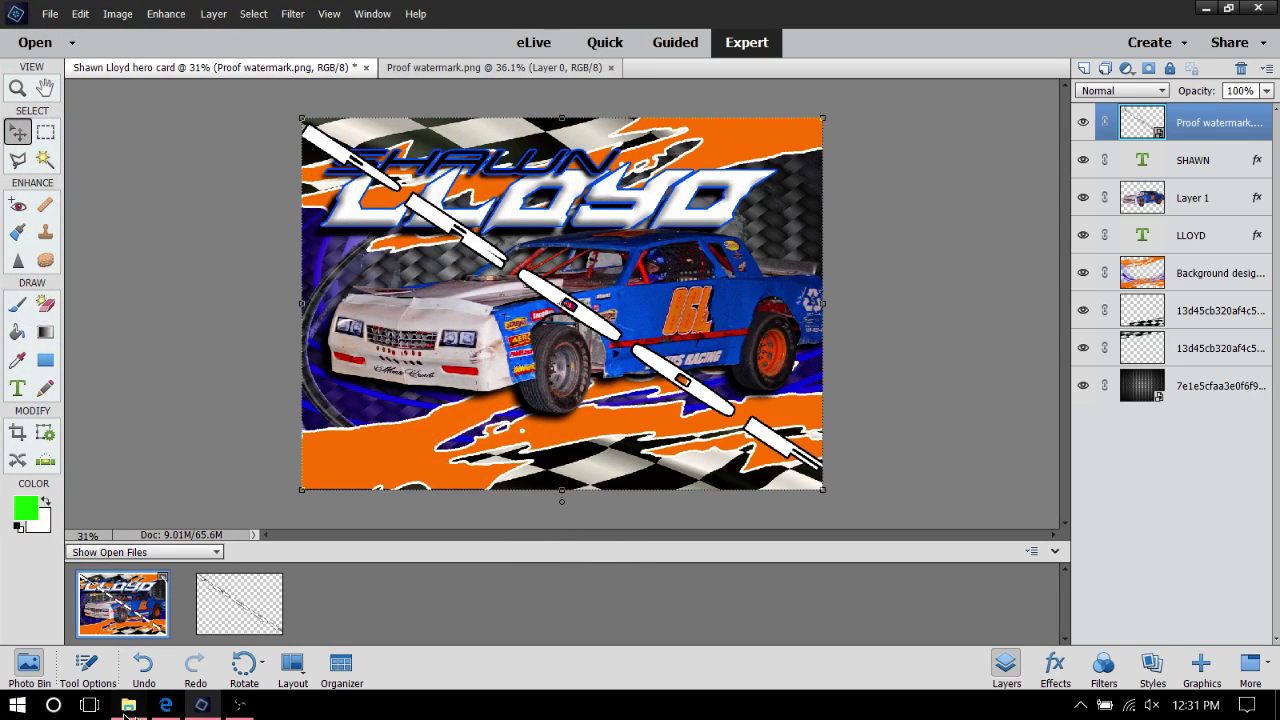
In File Explorer, drag the card2-proof JPEG from HRP Image watermarks to the desktop
click(128, 705)
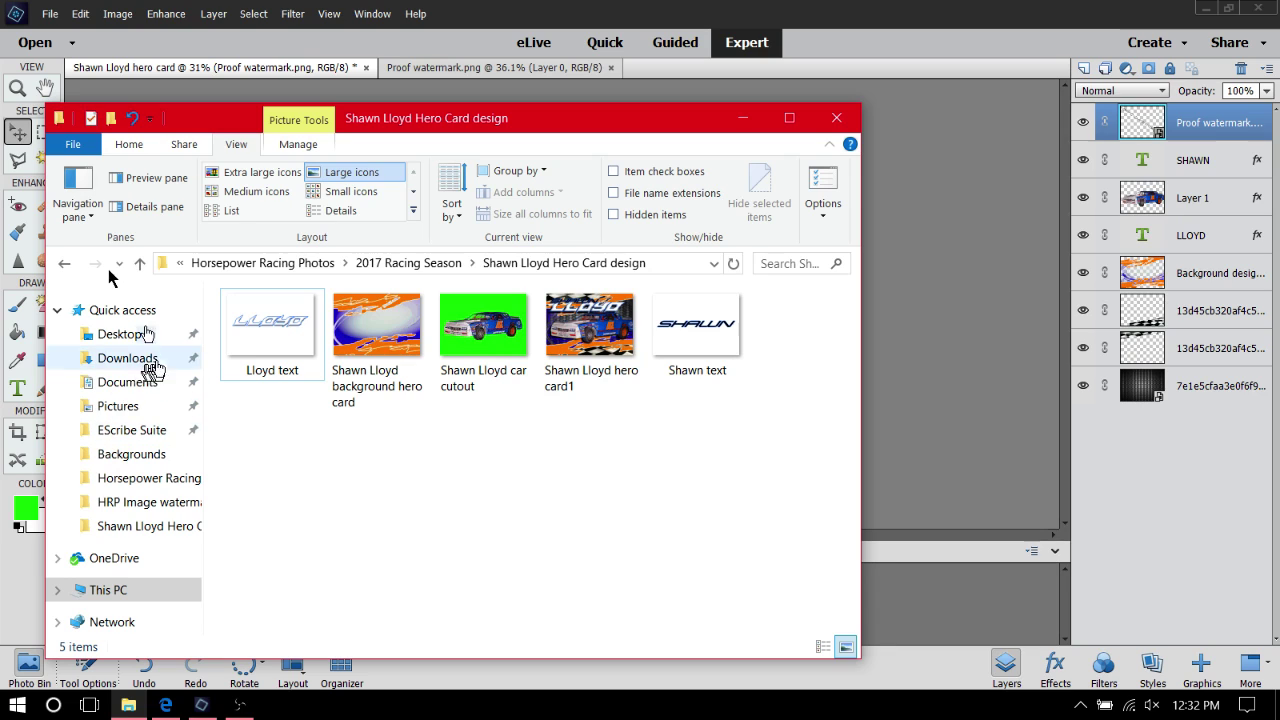
click(66, 263)
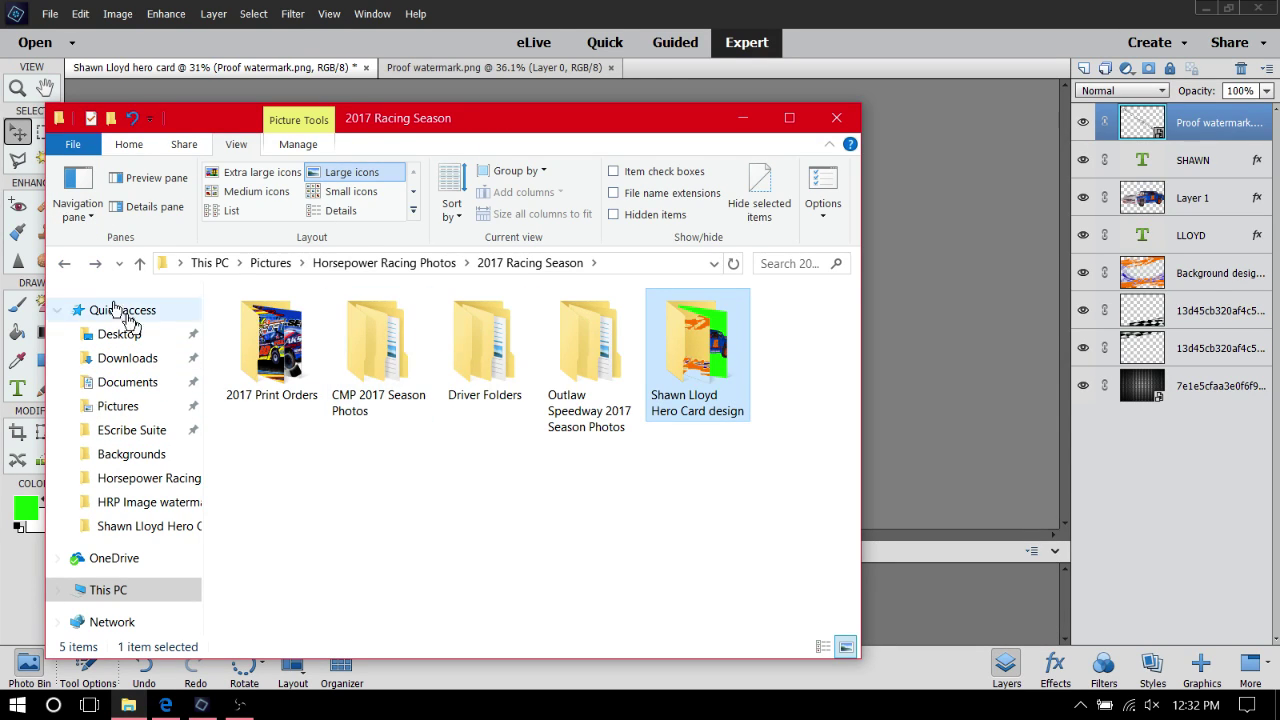
click(70, 266)
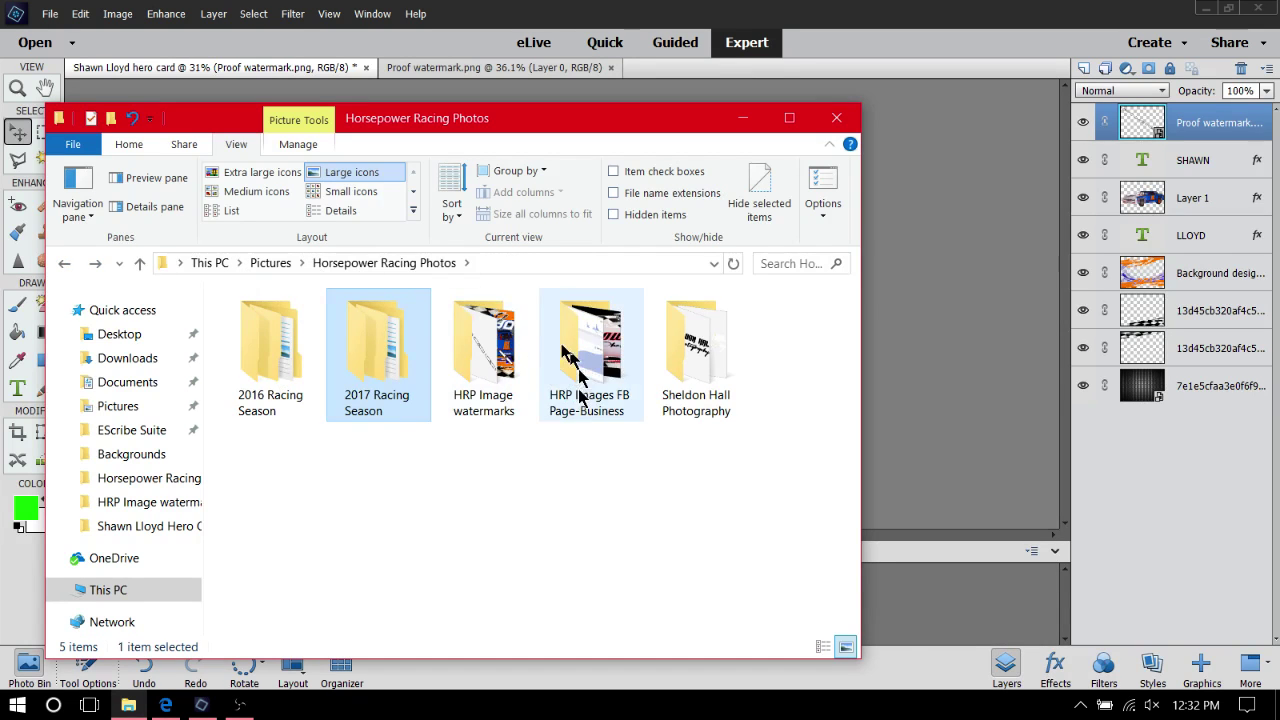
double_click(497, 362)
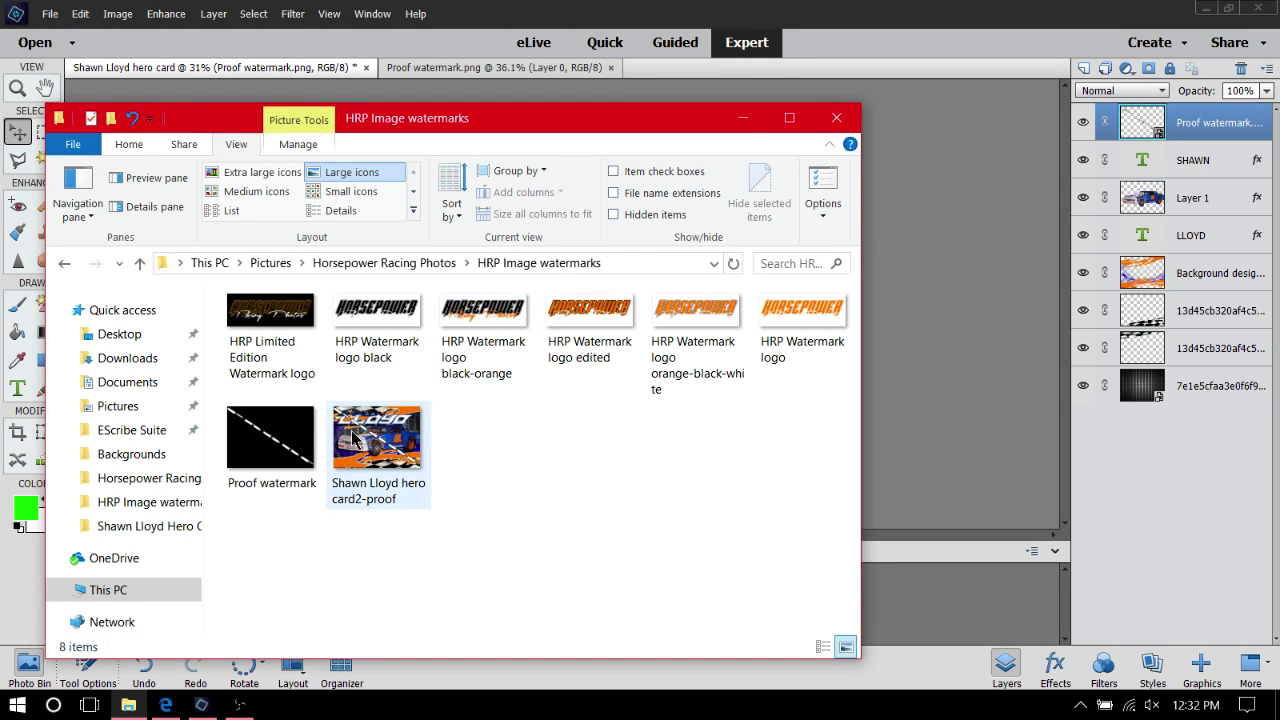
click(1205, 8)
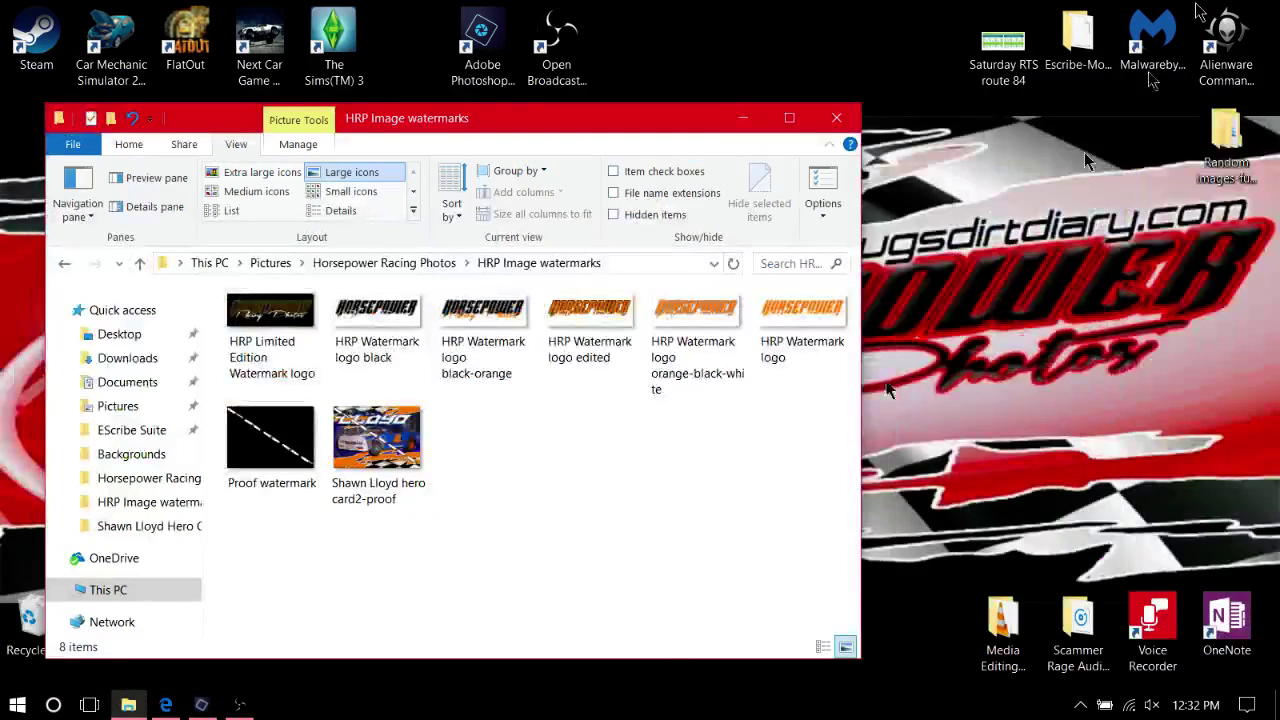
drag(377, 450, 1008, 400)
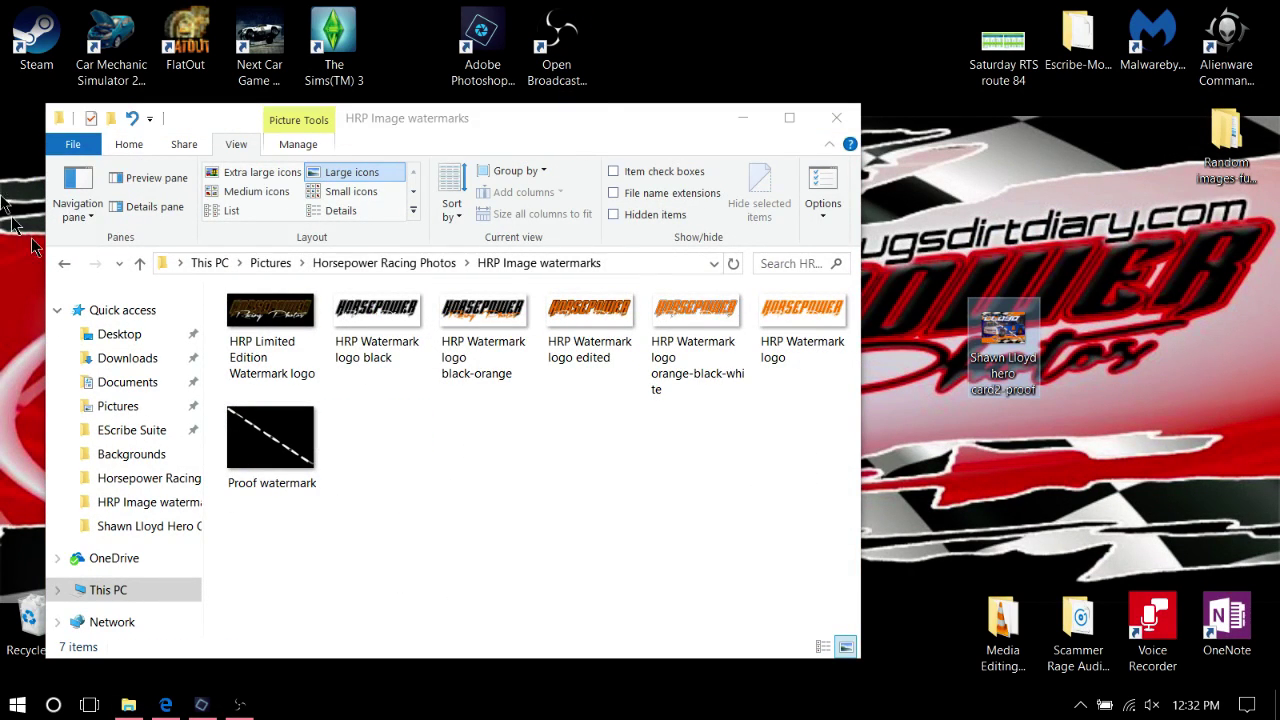
Move the proof JPEG into 2017 Racing Season > hero card design, then show the Facebook page
click(68, 266)
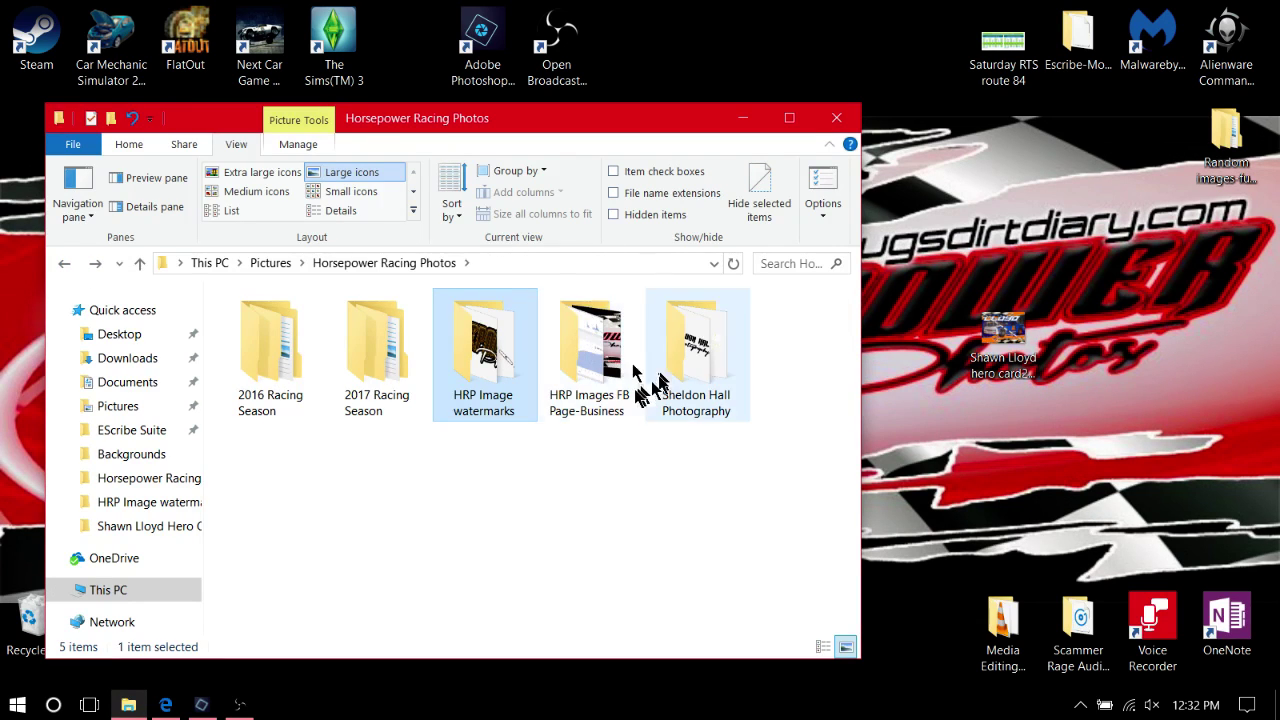
double_click(372, 356)
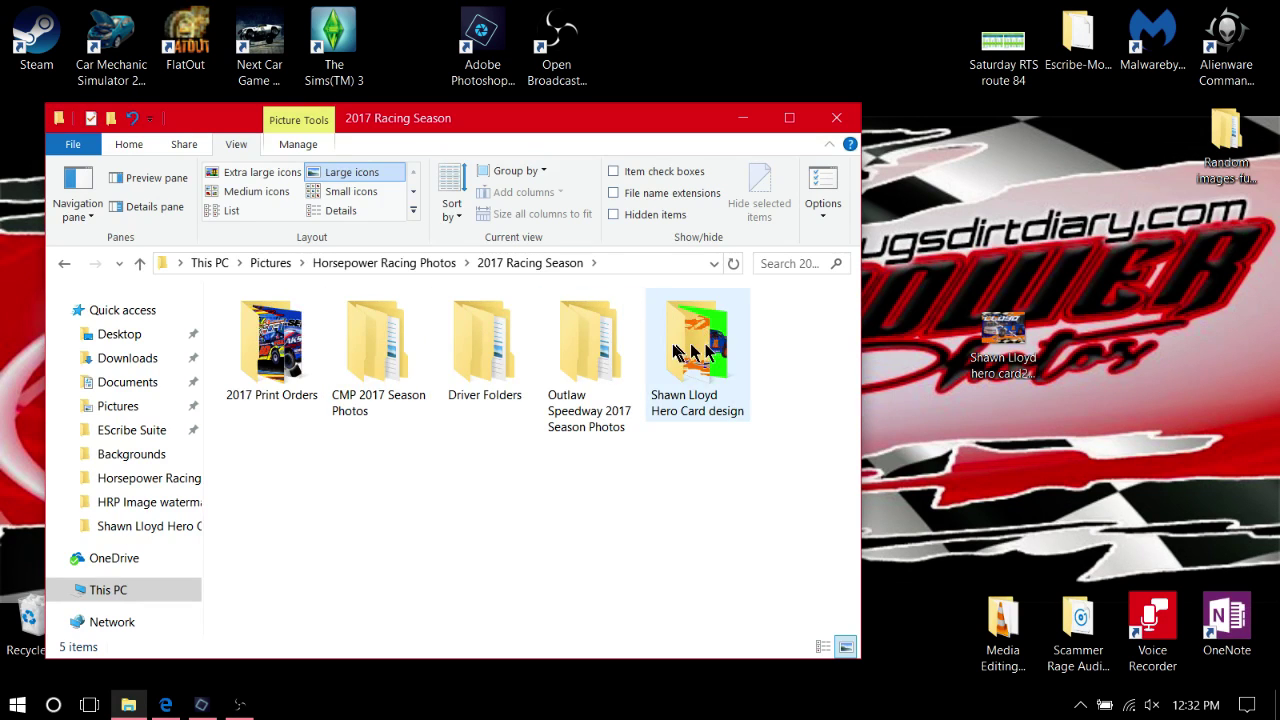
double_click(690, 350)
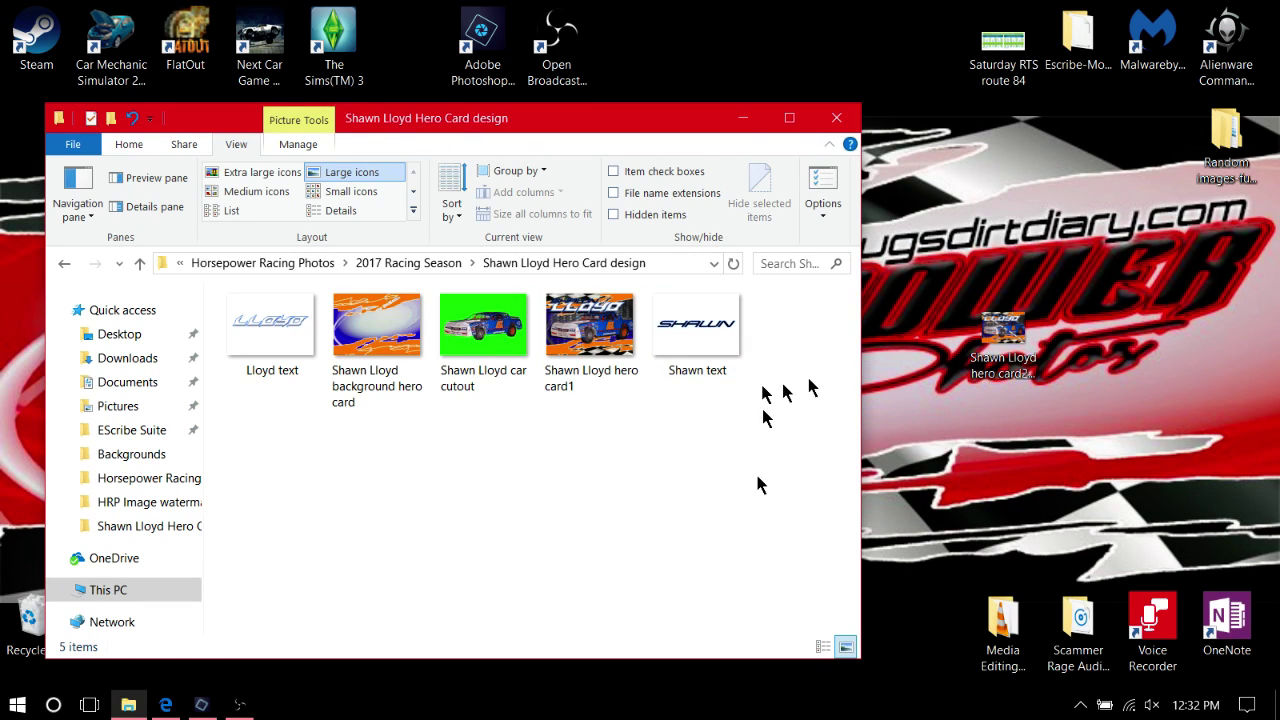
drag(1030, 345, 811, 486)
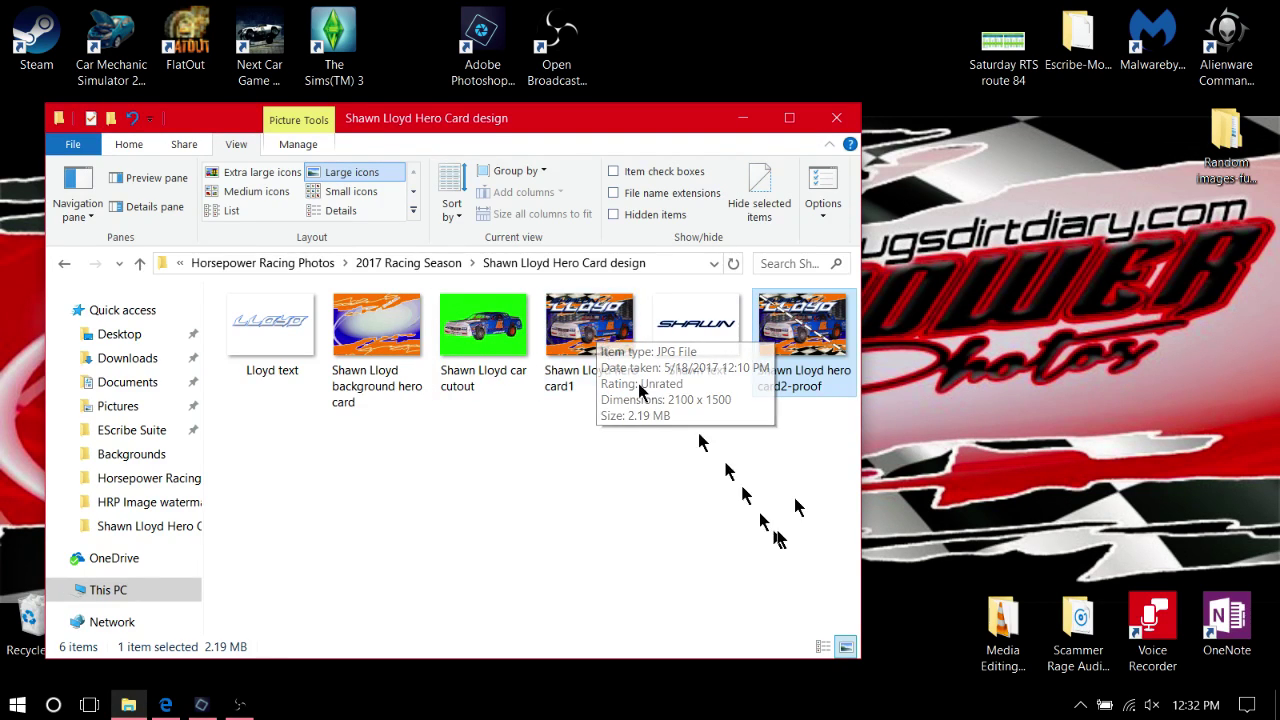
click(165, 705)
click(372, 12)
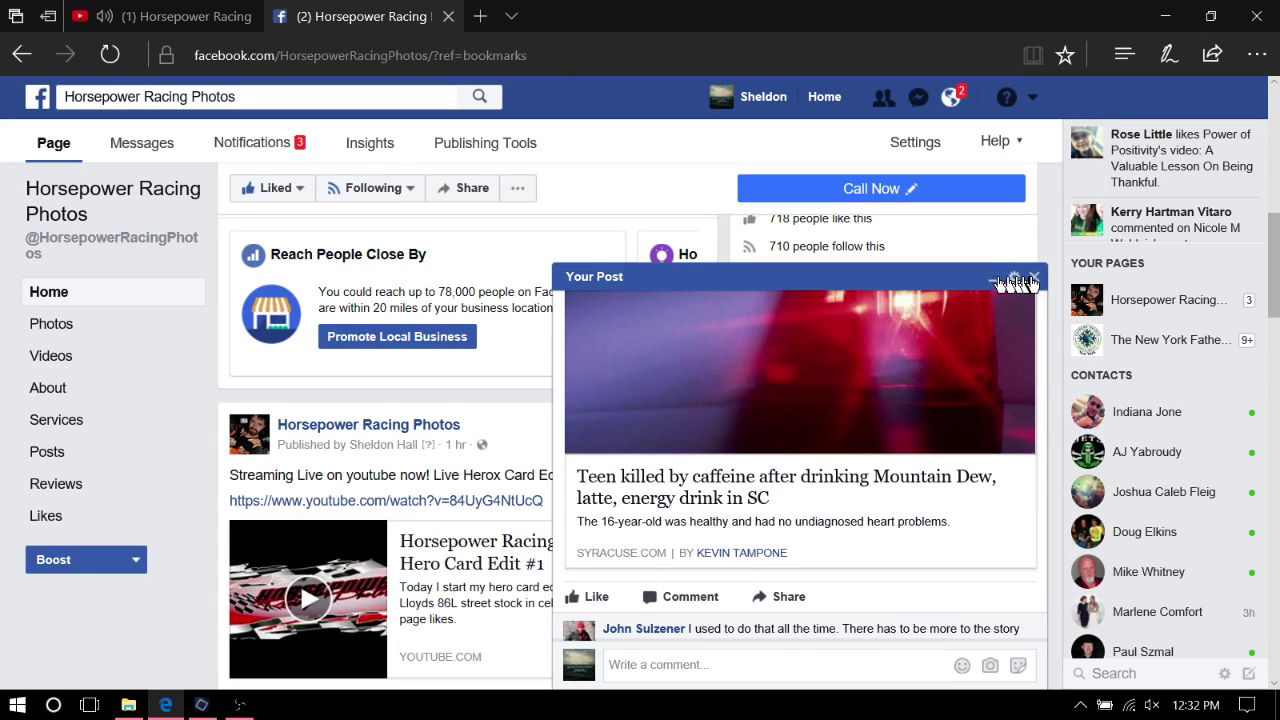
Close the popup and start uploading a photo to the Horsepower Racing Photos page
click(1034, 276)
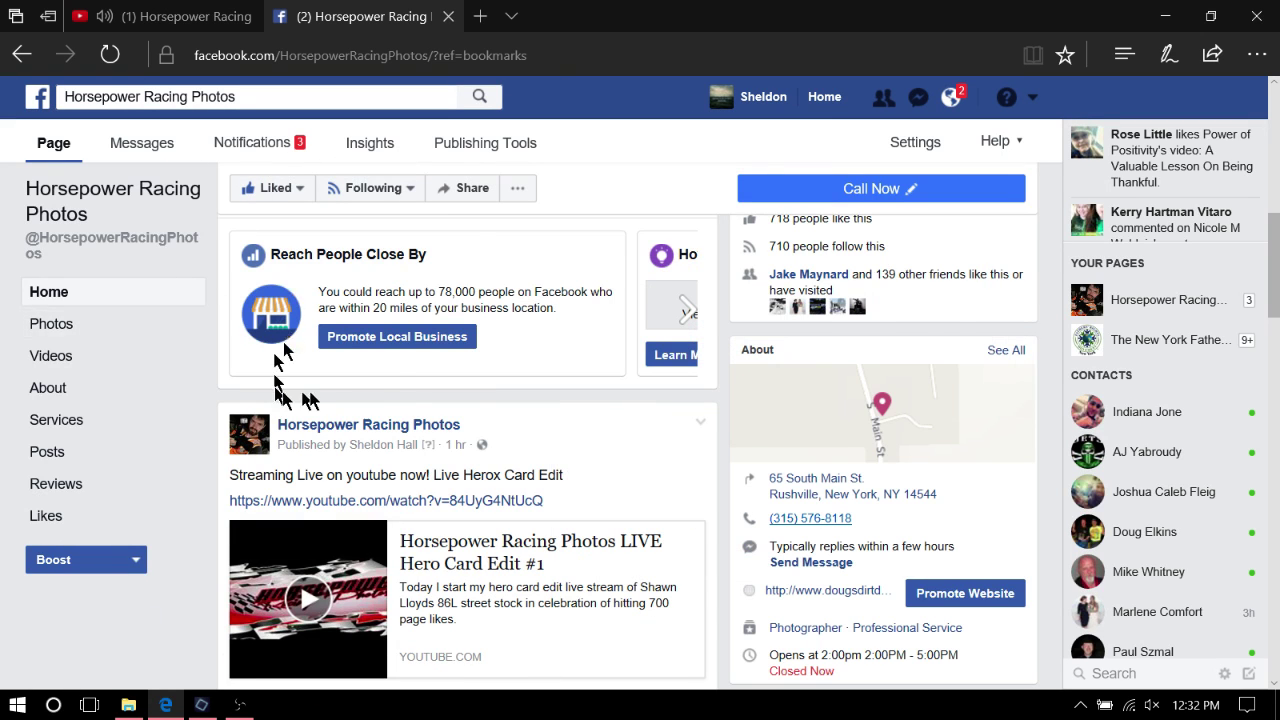
scroll(300, 350, up, 5)
scroll(362, 287, up, 3)
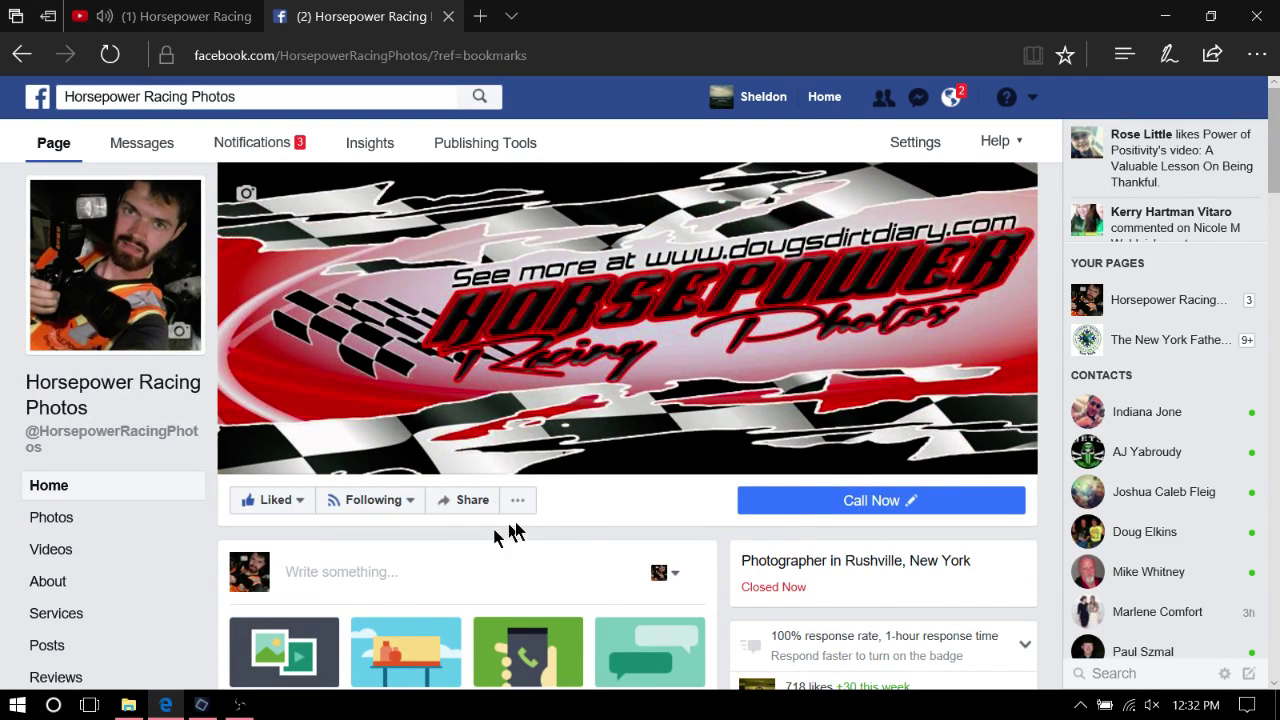
scroll(509, 531, down, 1)
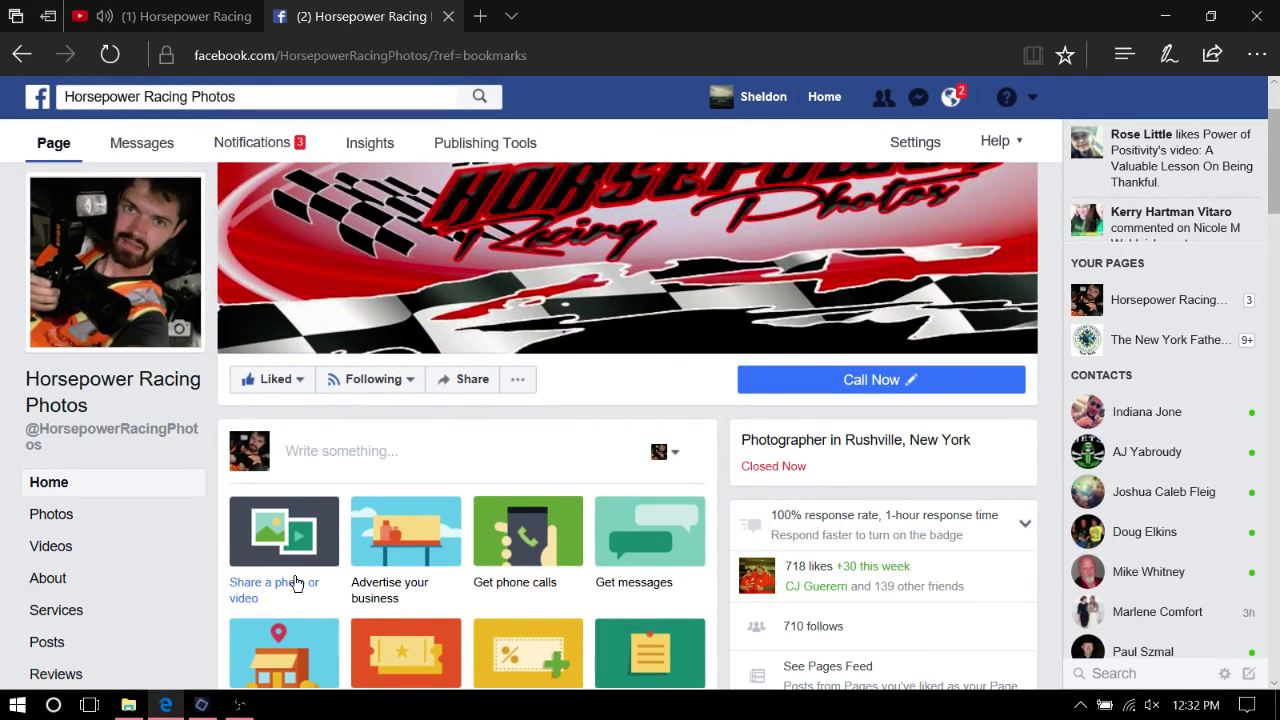
click(295, 583)
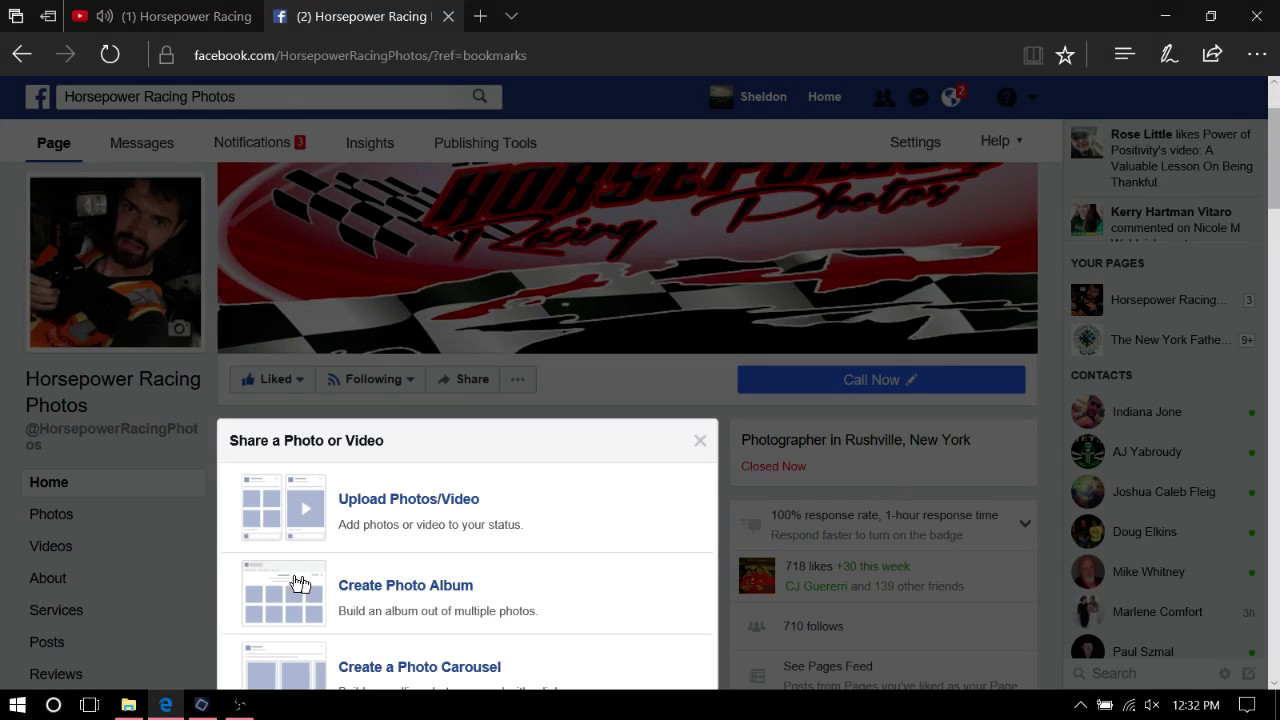
click(395, 503)
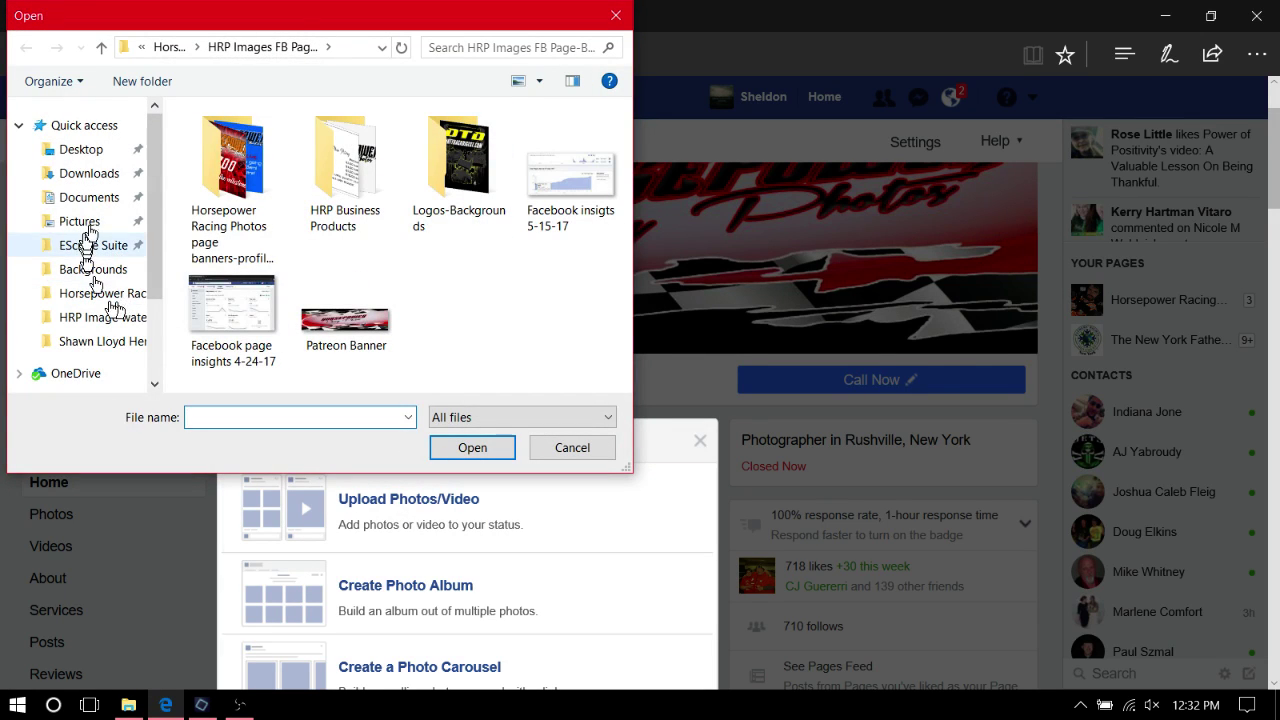
Attach the hero card2-proof image from the 2017 Racing Season hero card design folder
click(89, 221)
double_click(229, 286)
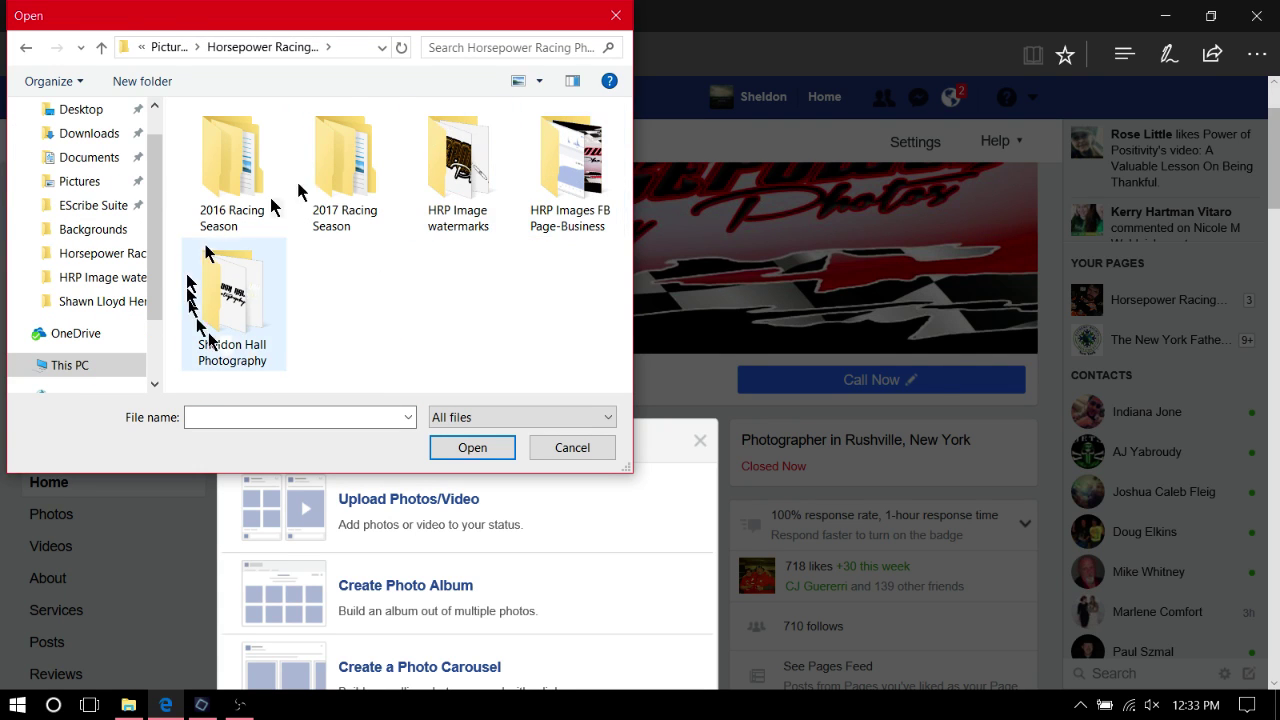
click(347, 155)
double_click(347, 155)
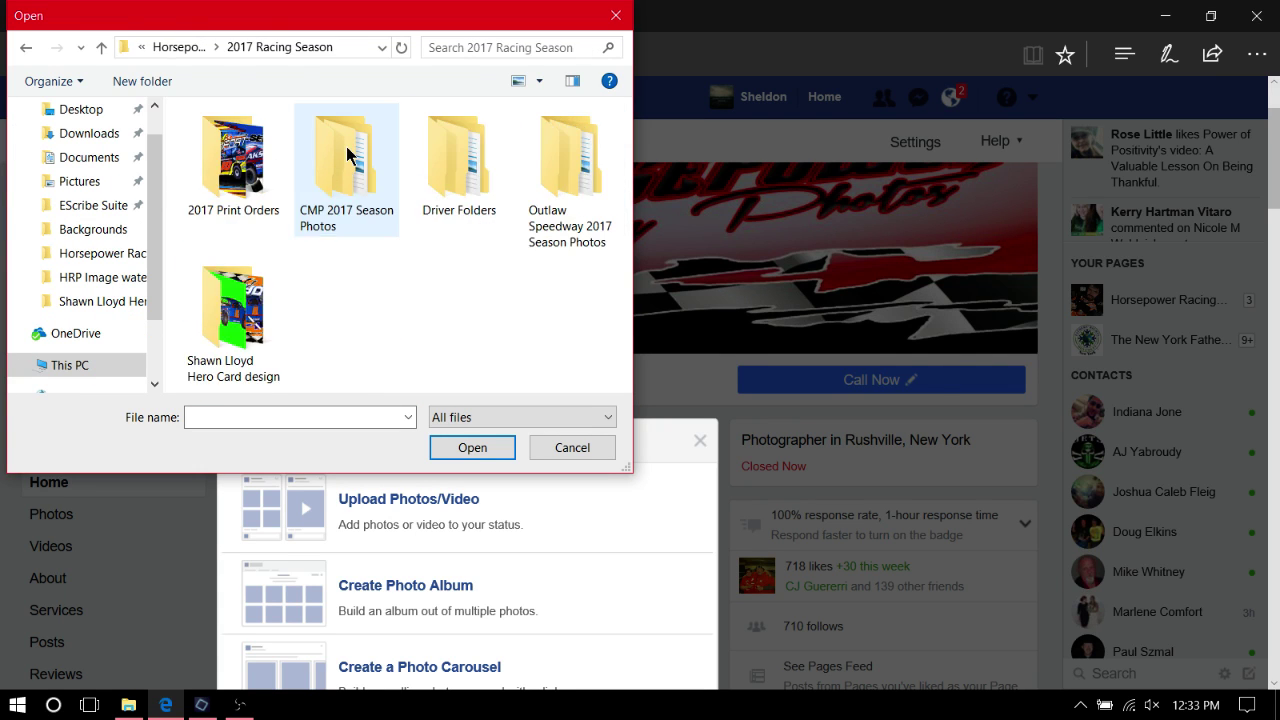
double_click(262, 348)
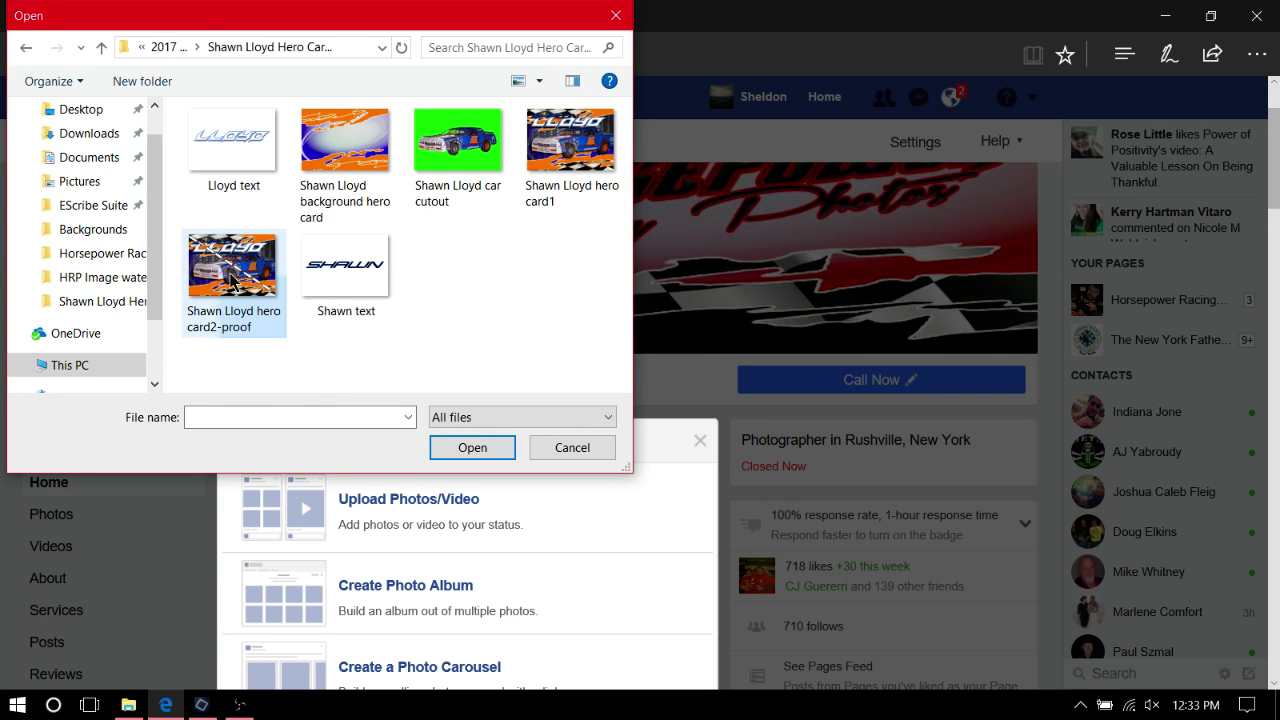
click(230, 272)
click(455, 448)
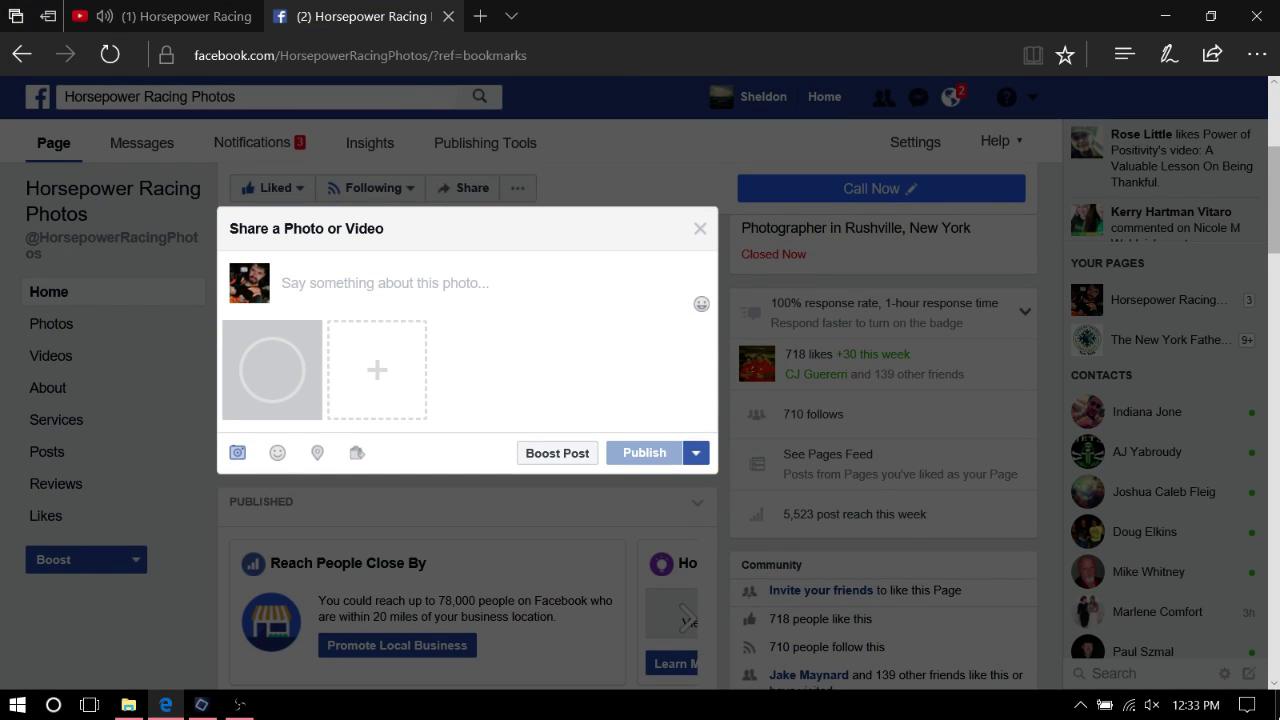
Tag the driver, caption 'Hero Card design 2017', publish, and check the post
text(@)
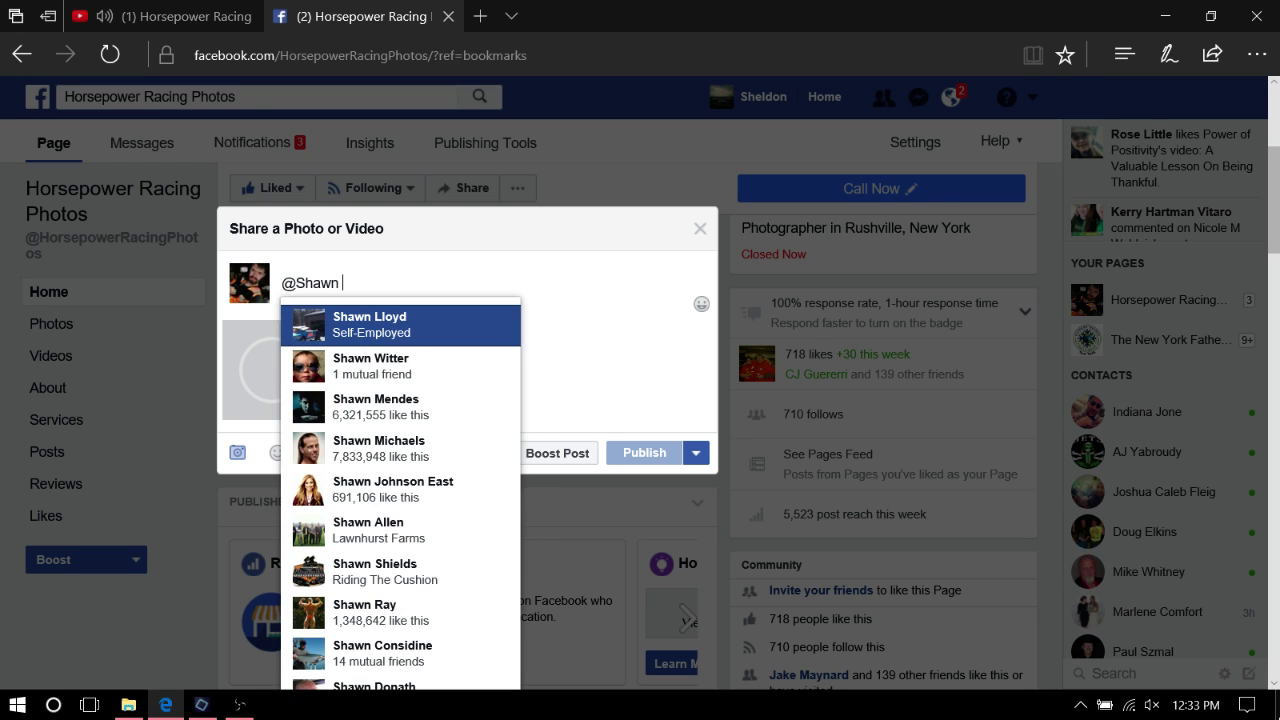
text(Shawn)
click(445, 340)
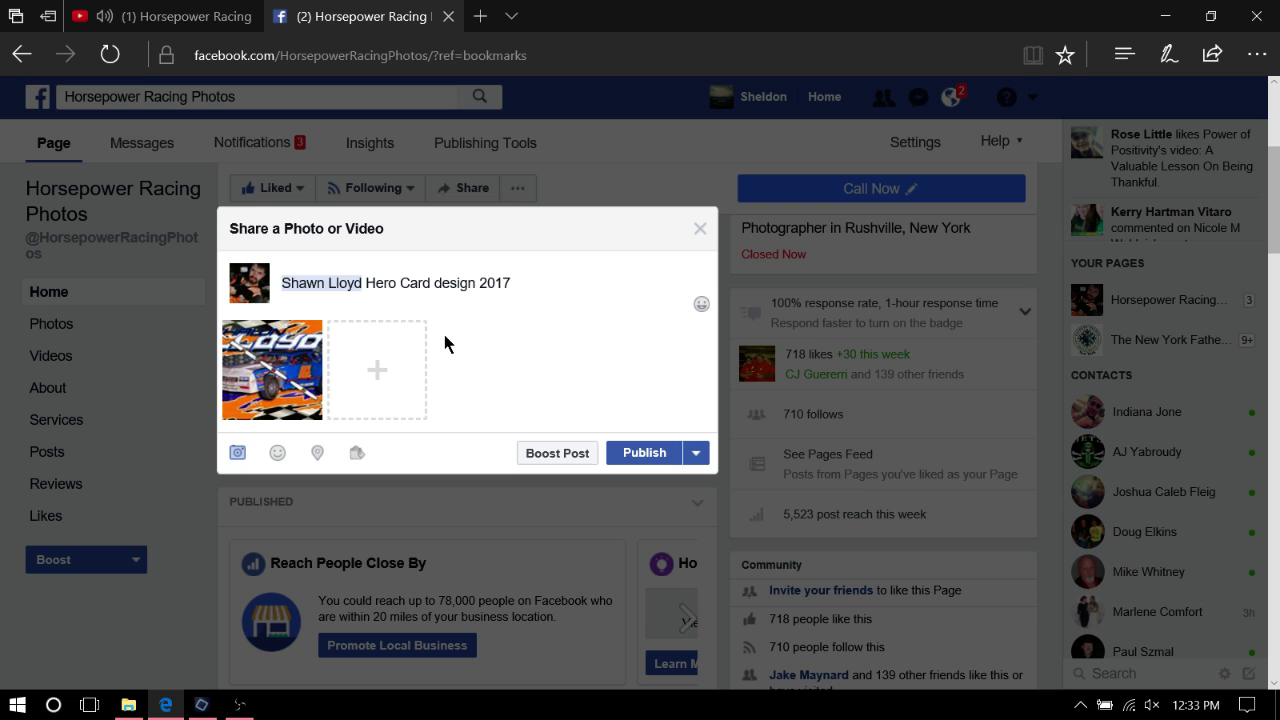
click(640, 452)
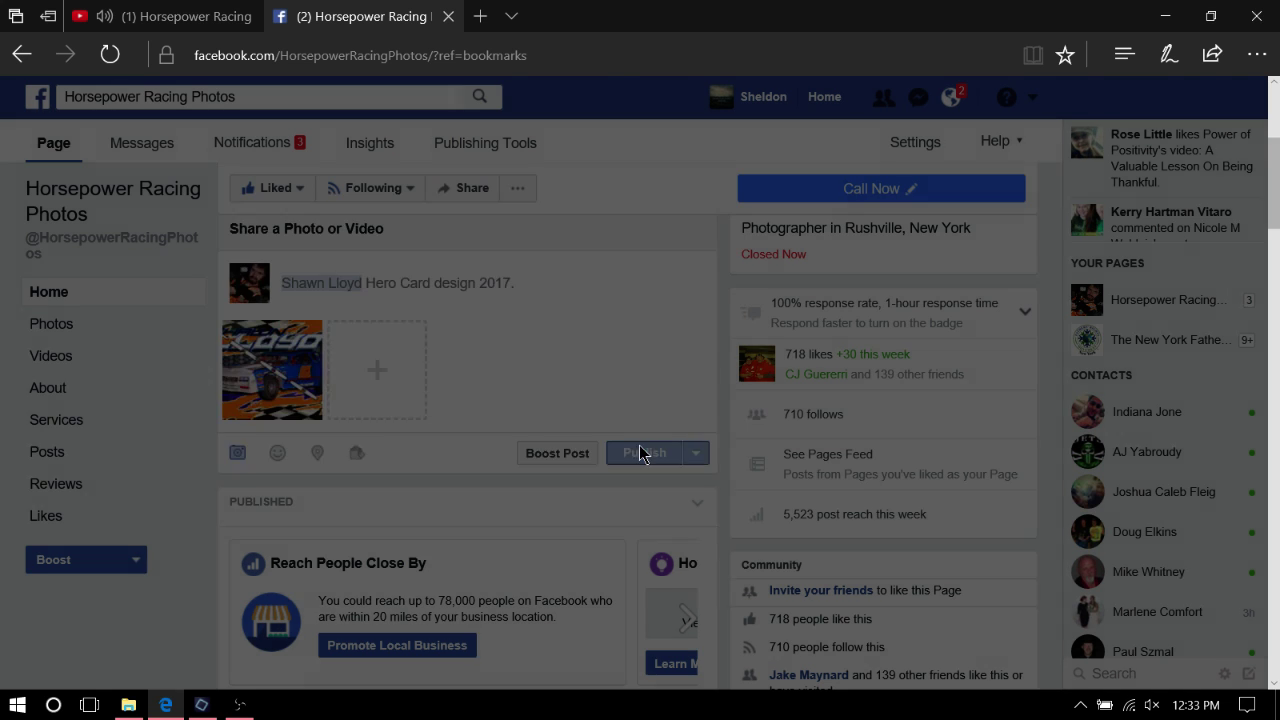
scroll(594, 358, down, 4)
scroll(594, 358, down, 1)
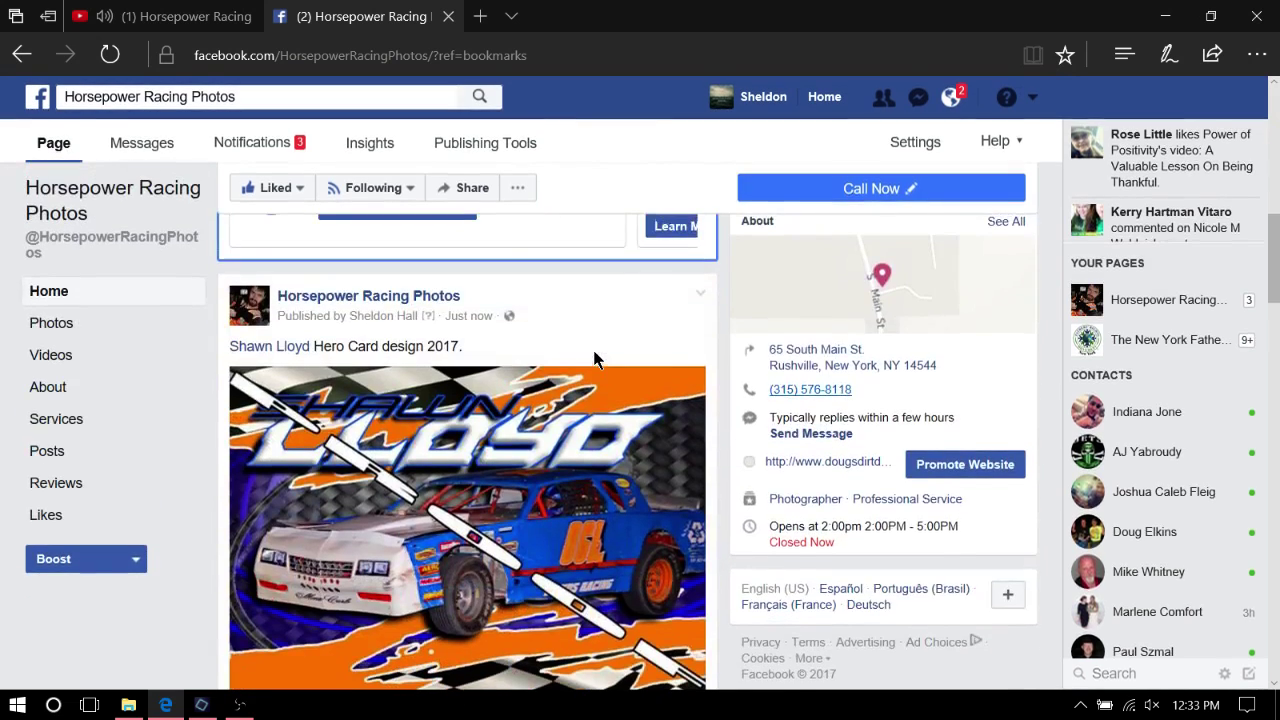
scroll(594, 358, down, 3)
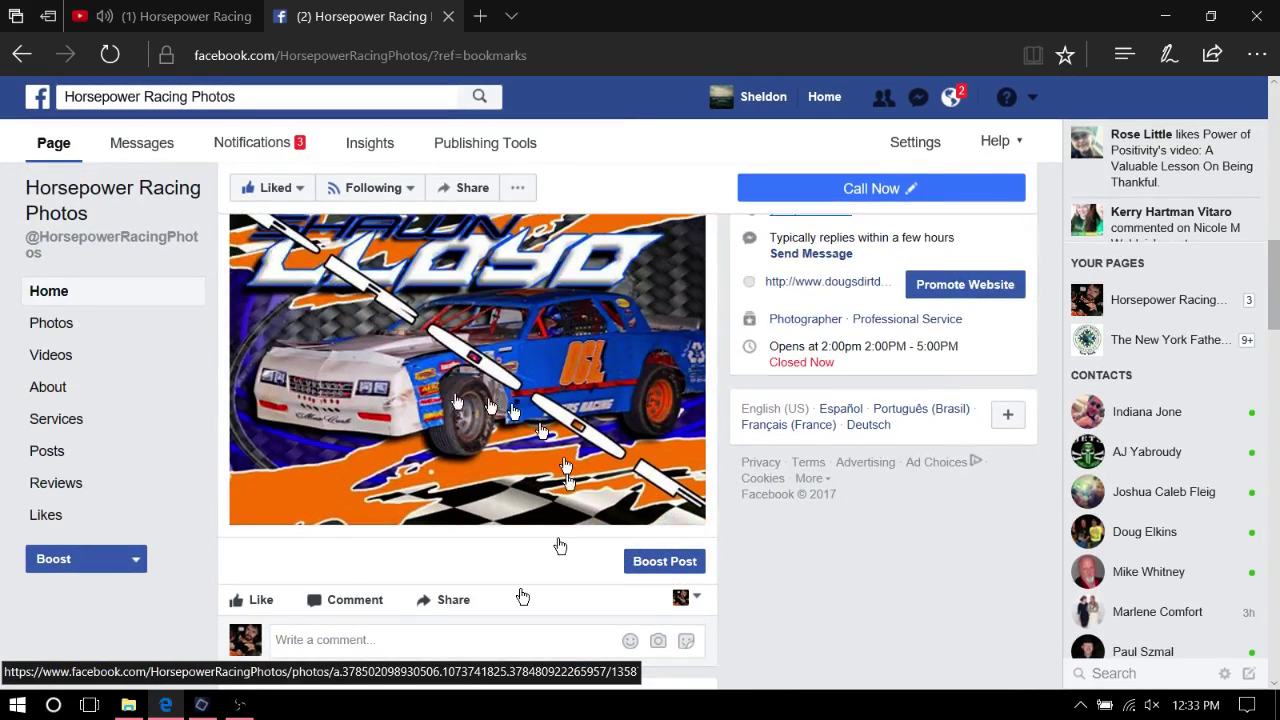
click(172, 707)
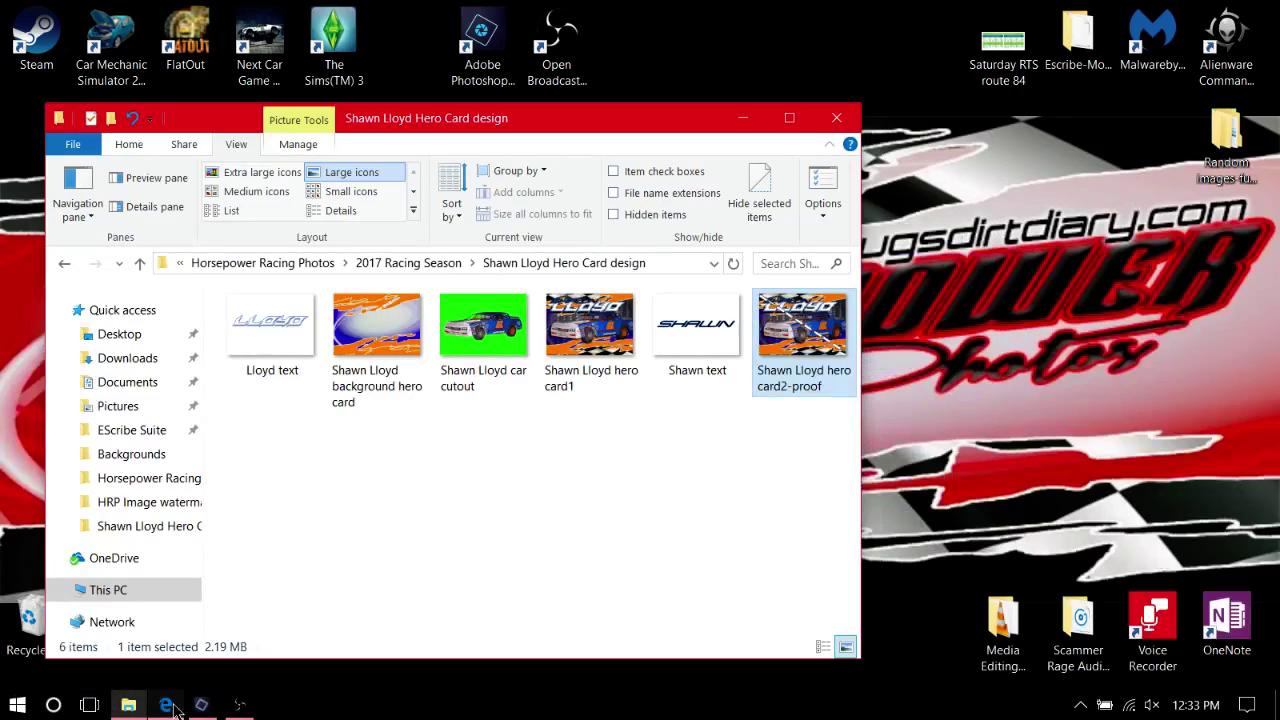
Check the hero card design folder in File Explorer, then return to the photo editor
click(743, 120)
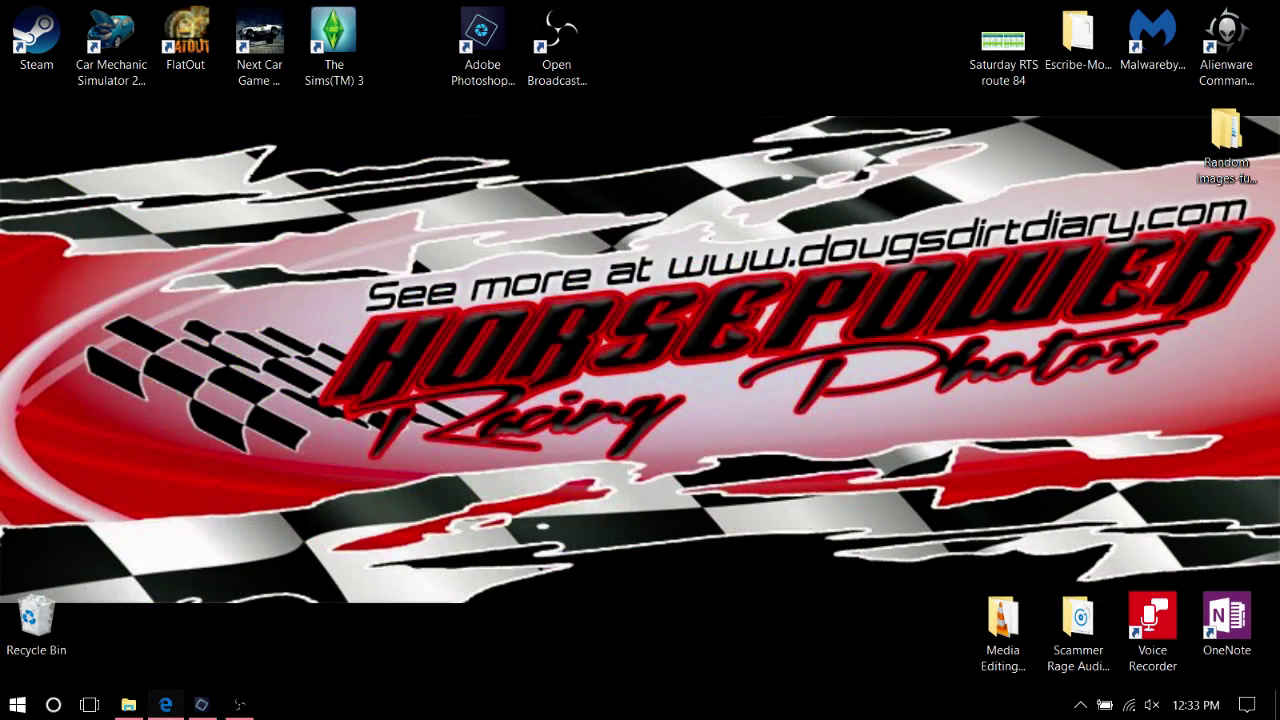
click(201, 704)
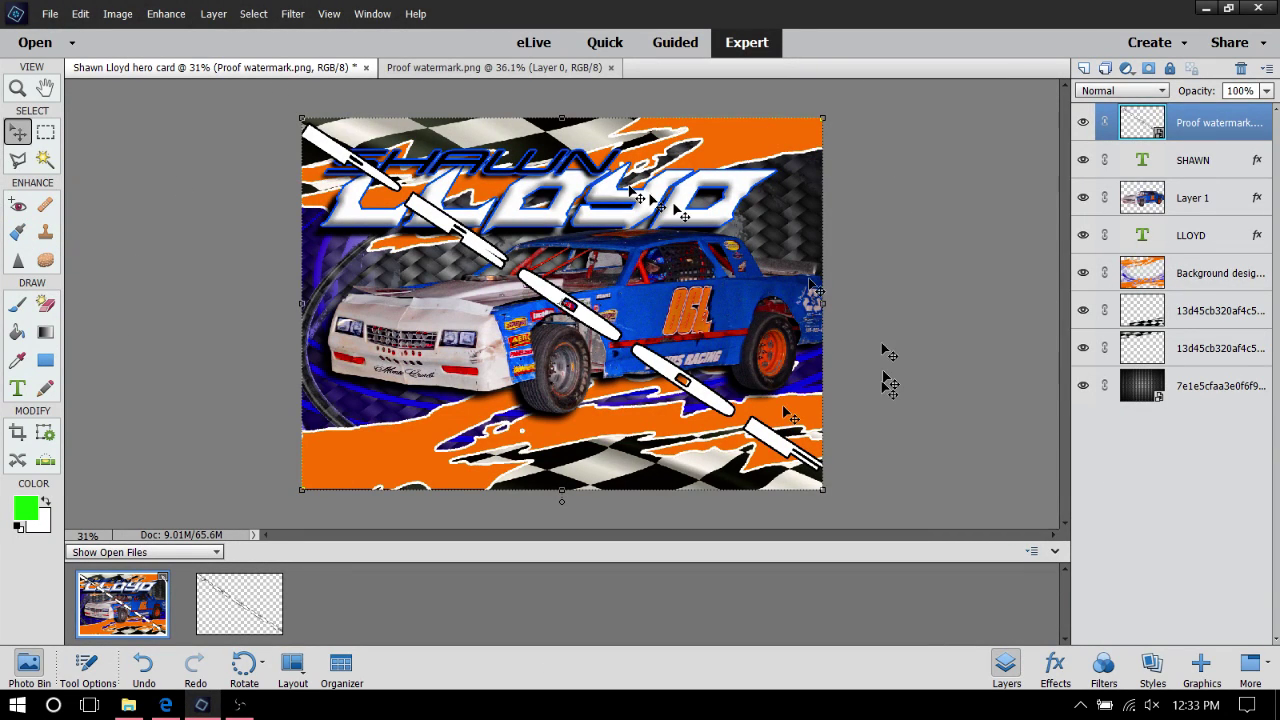
click(129, 710)
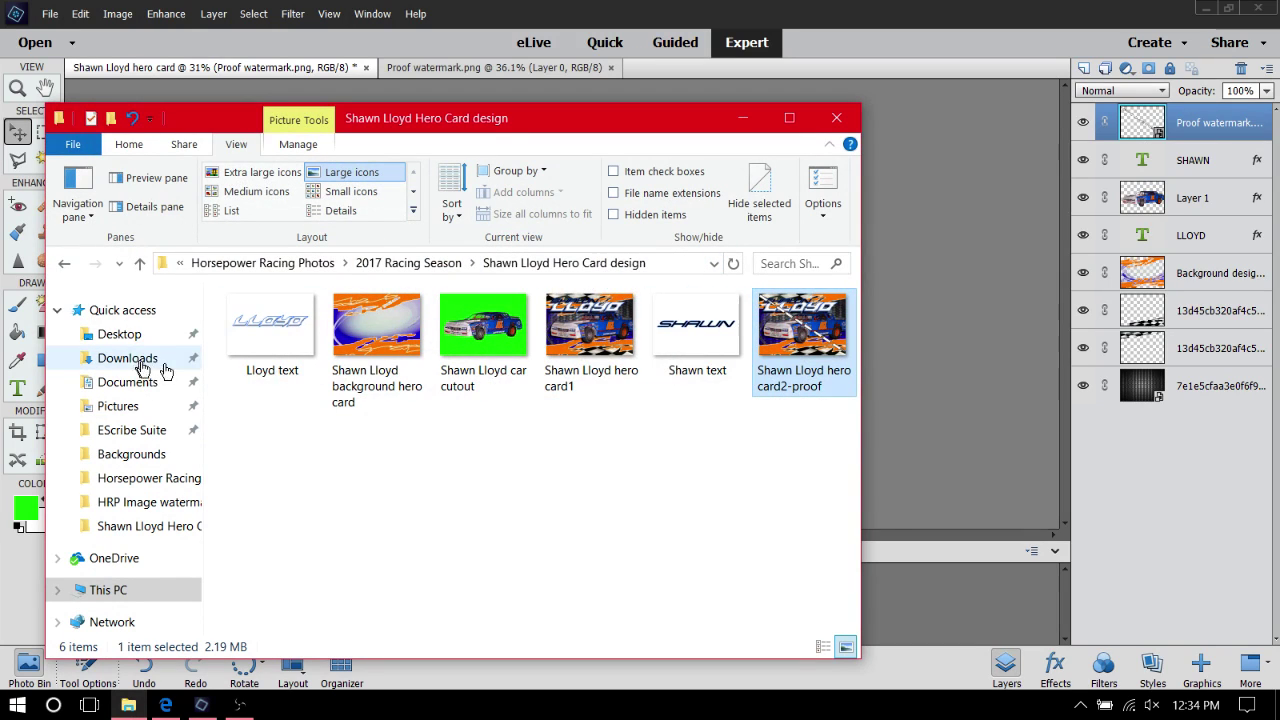
click(60, 264)
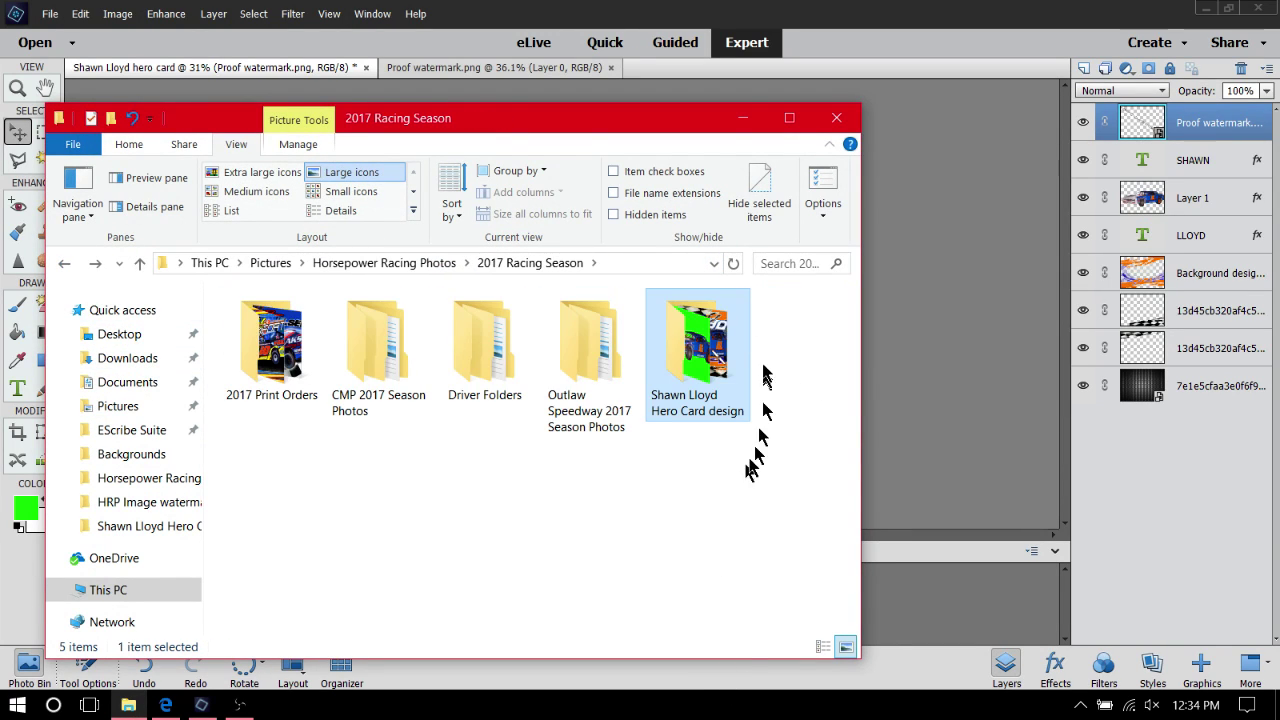
click(758, 128)
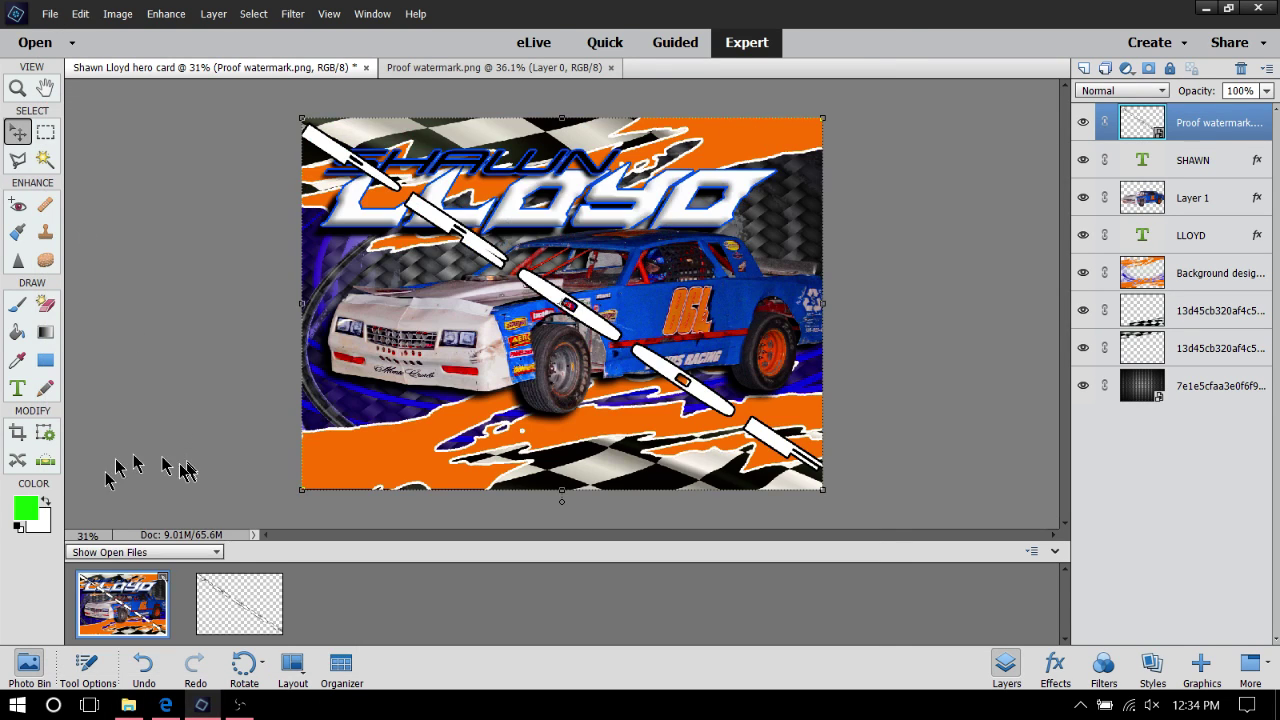
Close the Proof watermark and hero card documents without saving, then return to Facebook
right_click(222, 597)
click(265, 356)
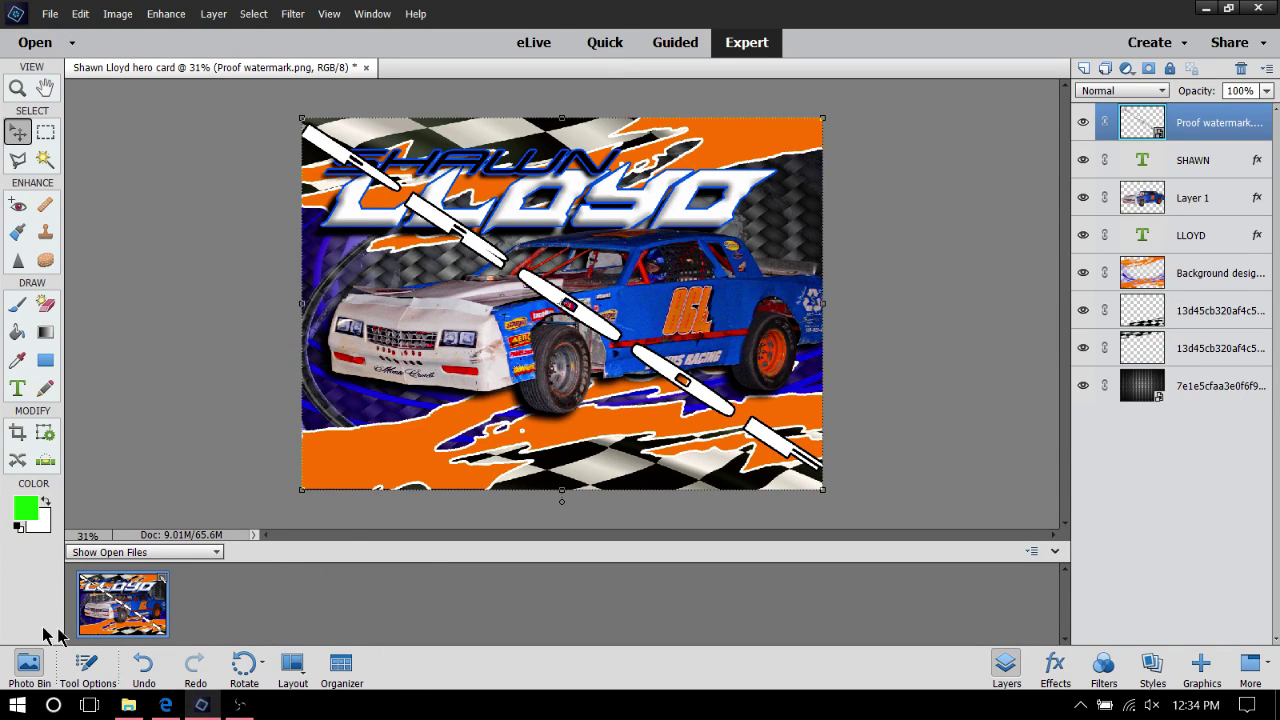
right_click(130, 594)
click(197, 366)
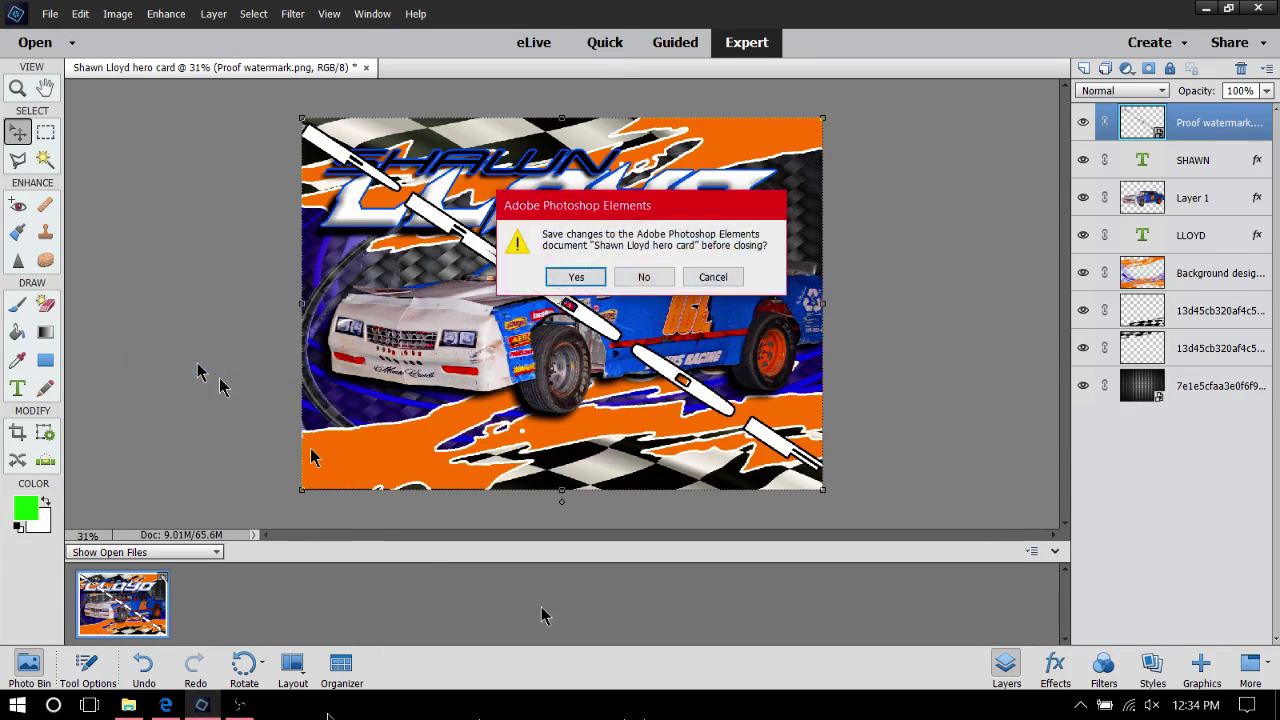
click(638, 286)
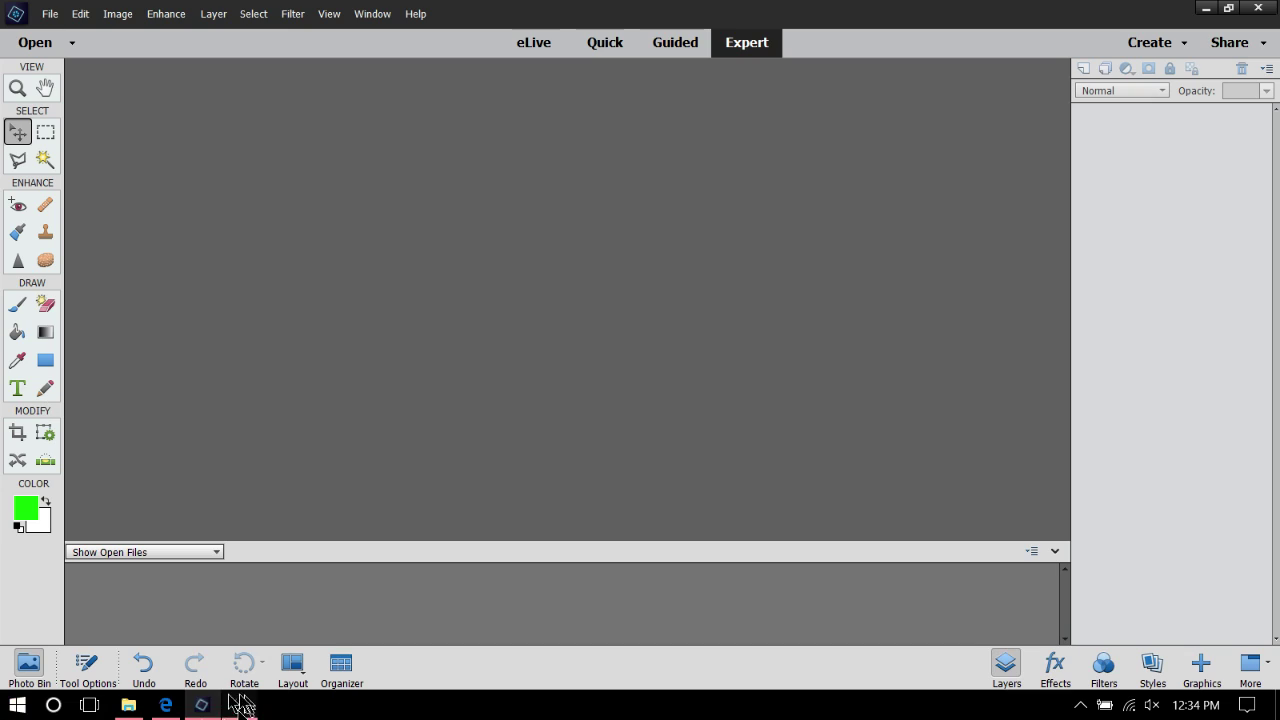
click(174, 709)
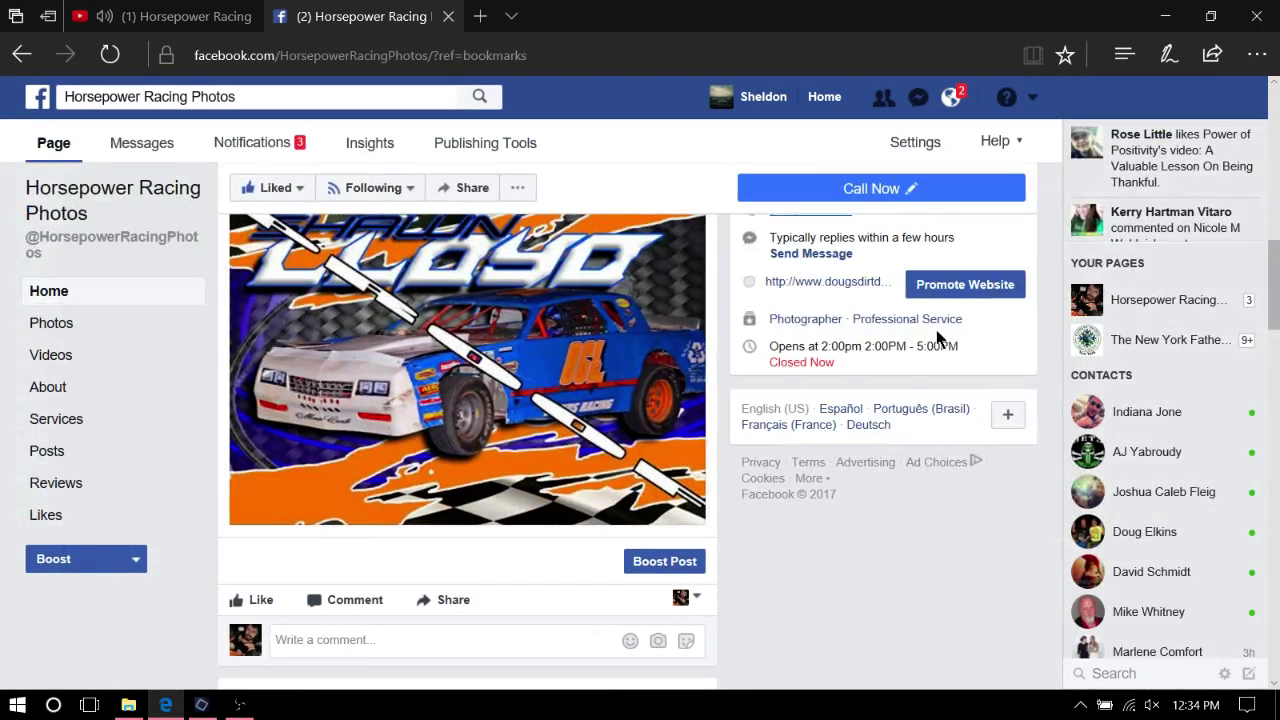
scroll(894, 386, up, 5)
scroll(898, 390, up, 5)
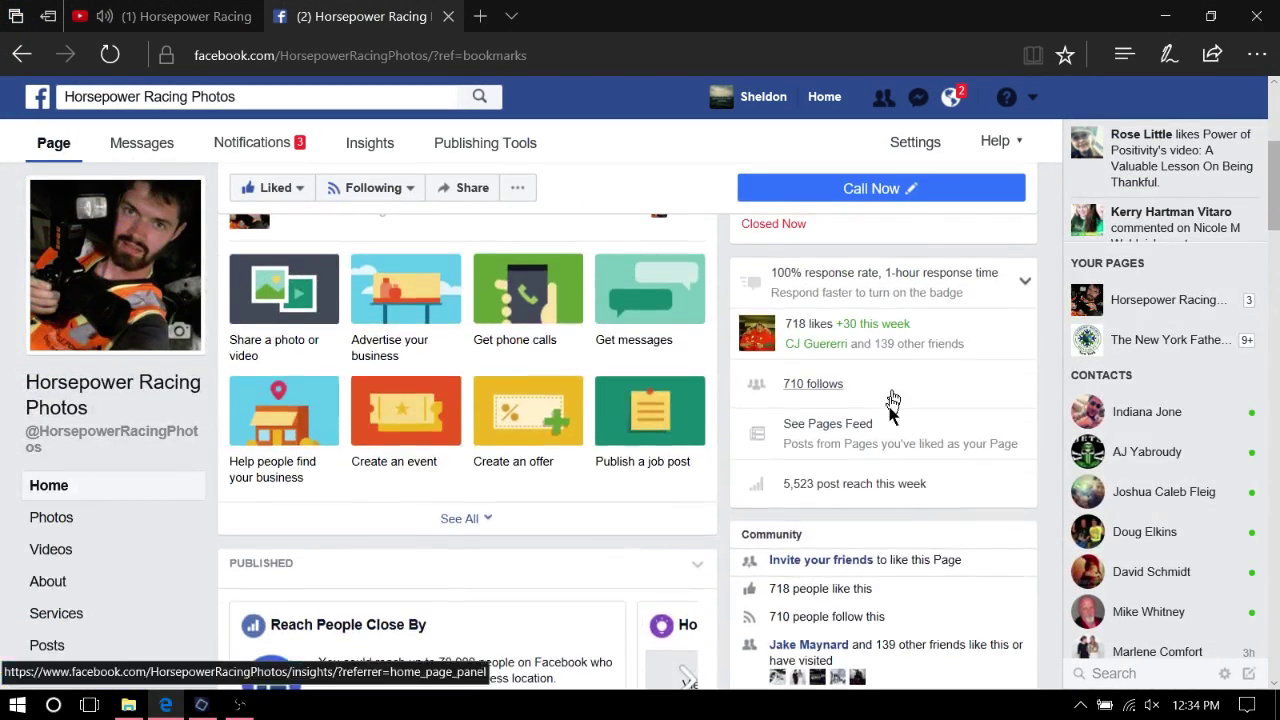
scroll(900, 420, down, 6)
scroll(880, 438, down, 7)
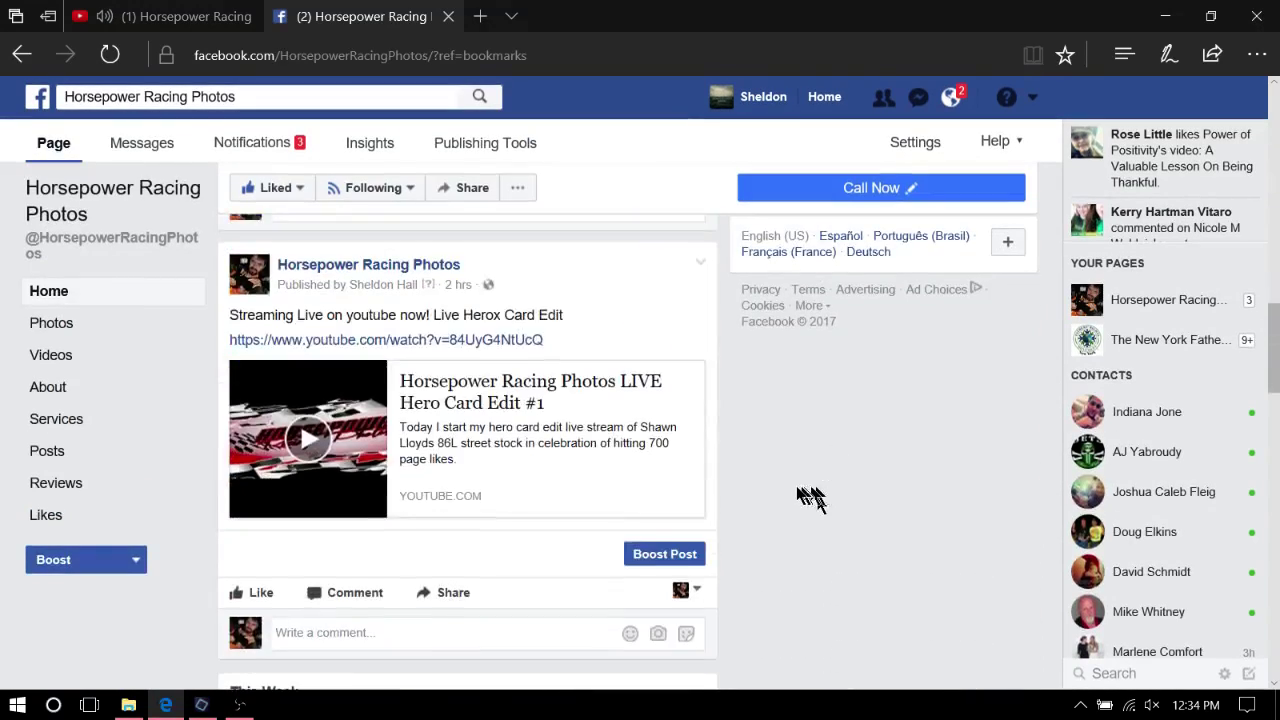
scroll(793, 495, up, 2)
scroll(792, 492, down, 3)
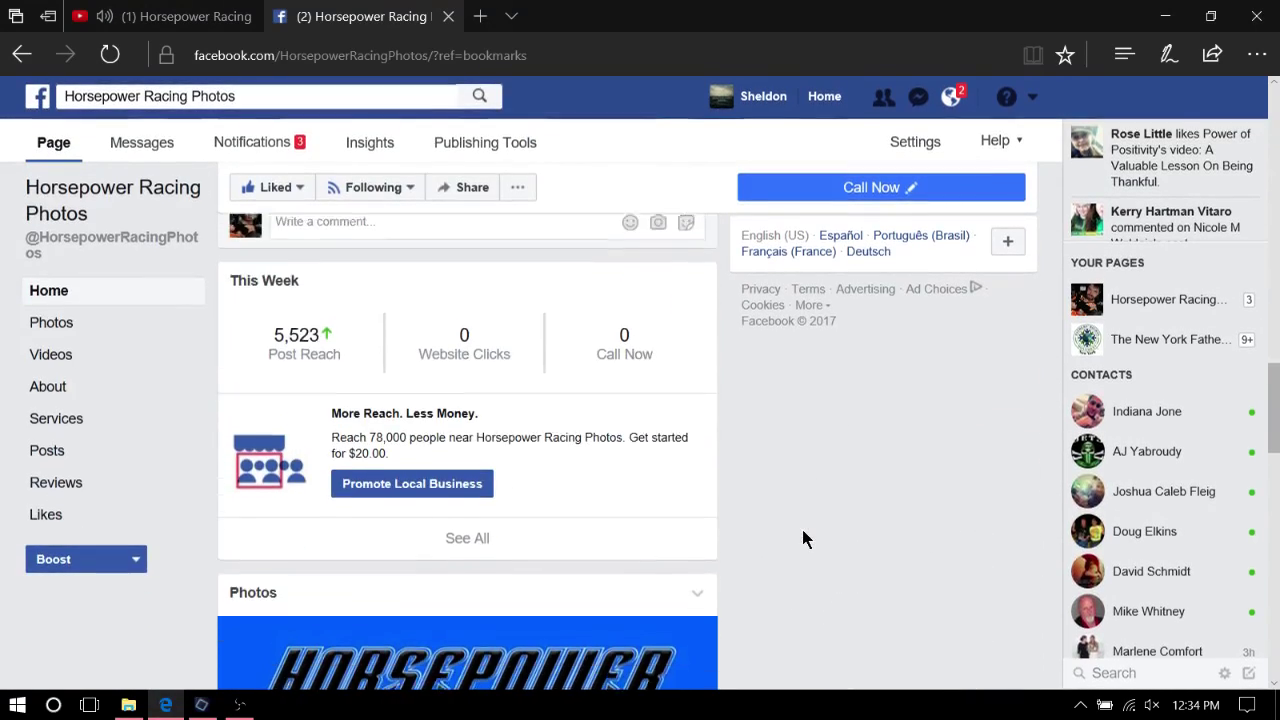
mouse_move(304, 338)
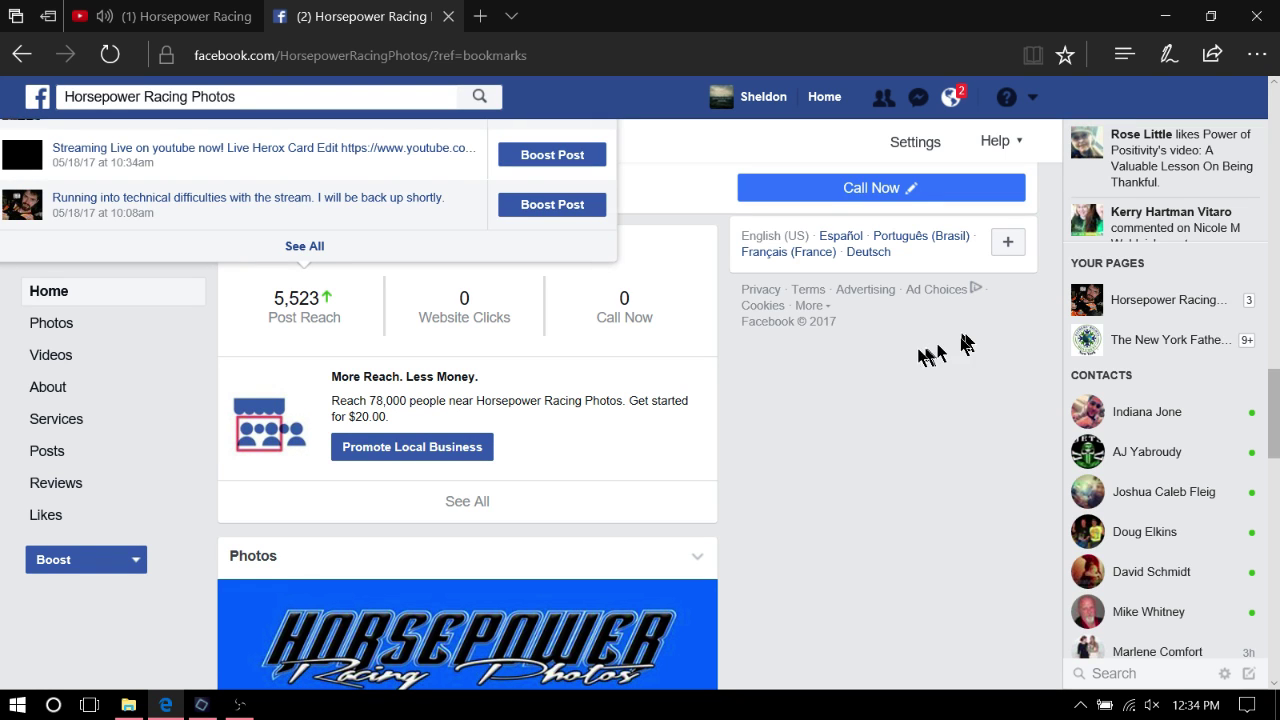
scroll(794, 445, down, 3)
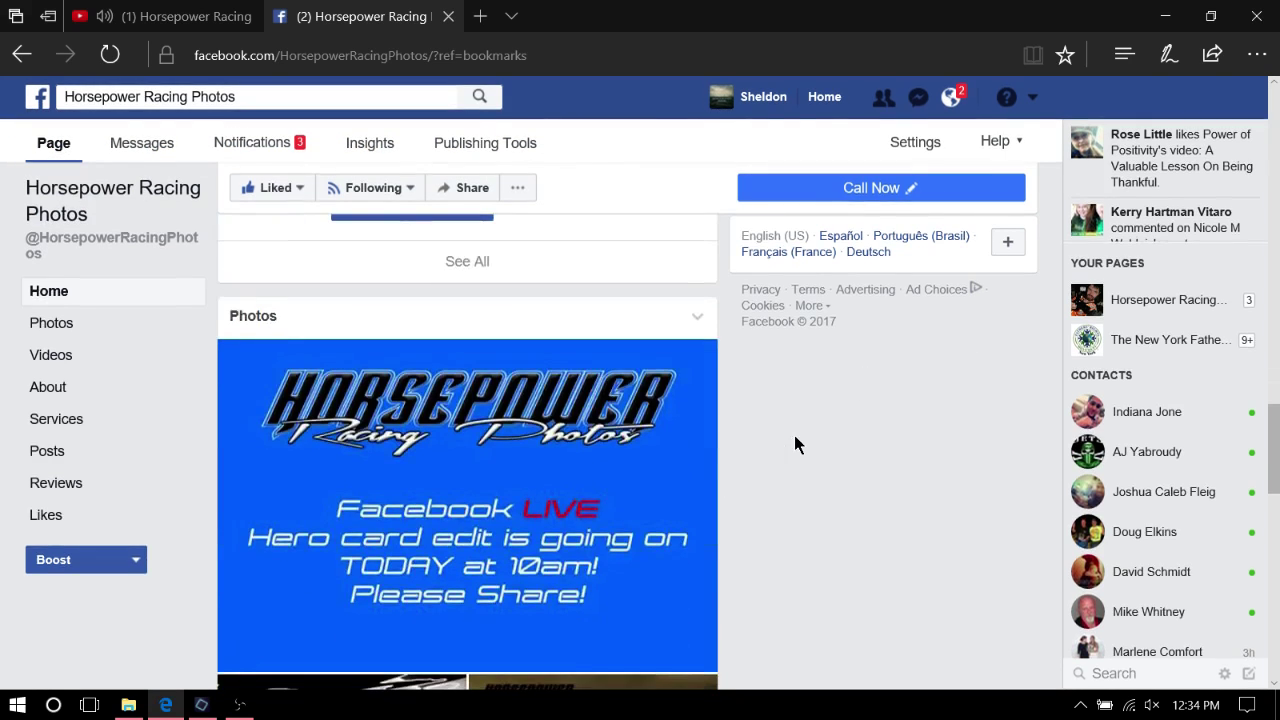
scroll(820, 440, down, 3)
scroll(875, 435, up, 3)
scroll(875, 431, down, 3)
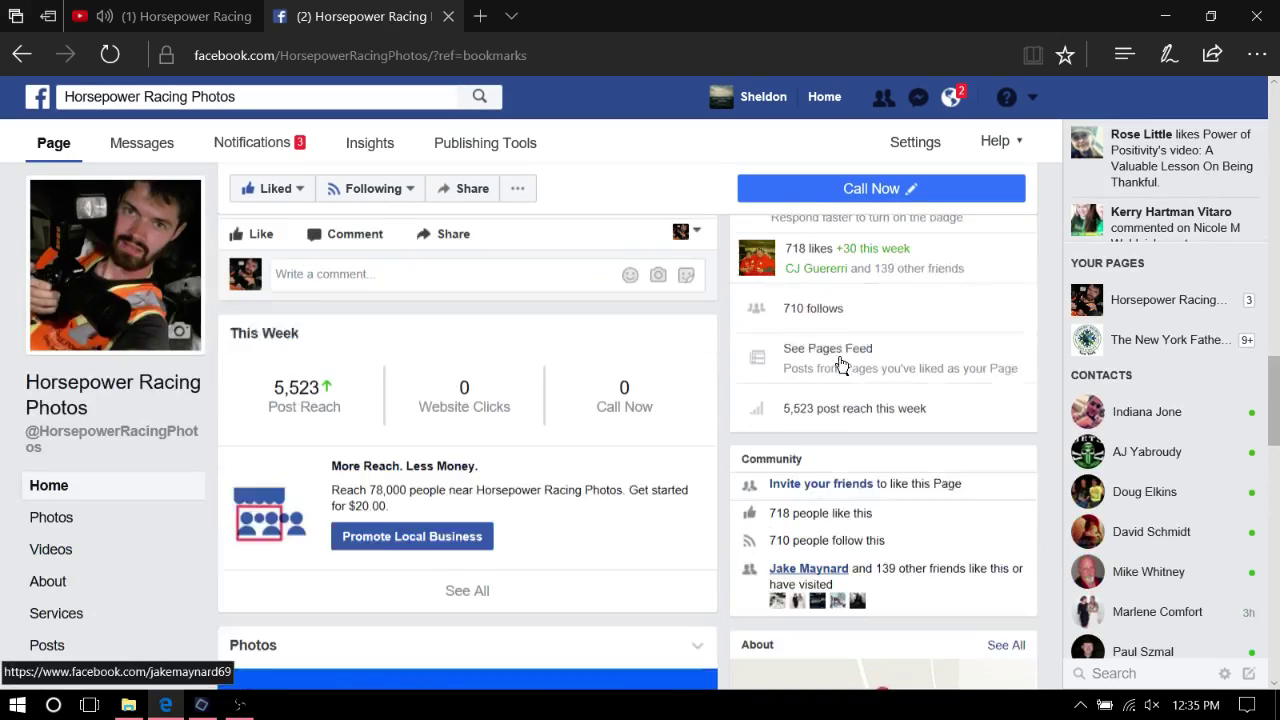
scroll(760, 330, up, 3)
scroll(690, 250, down, 1)
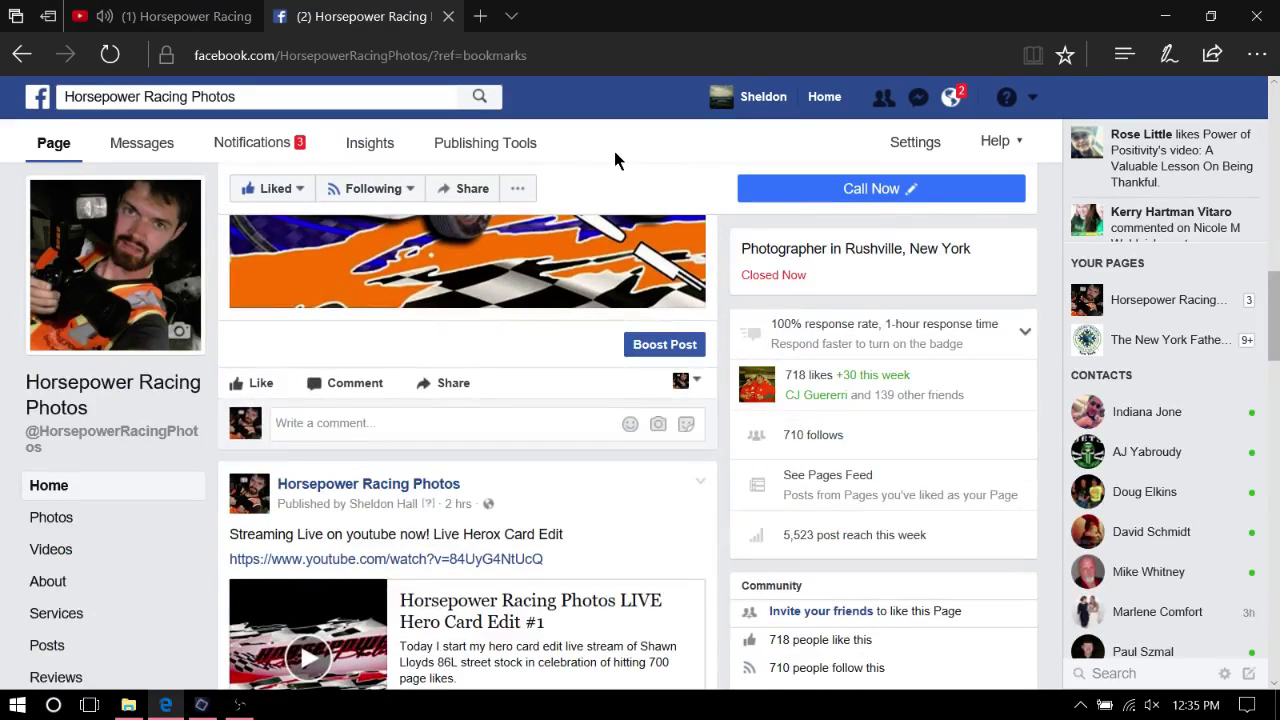
scroll(610, 305, up, 5)
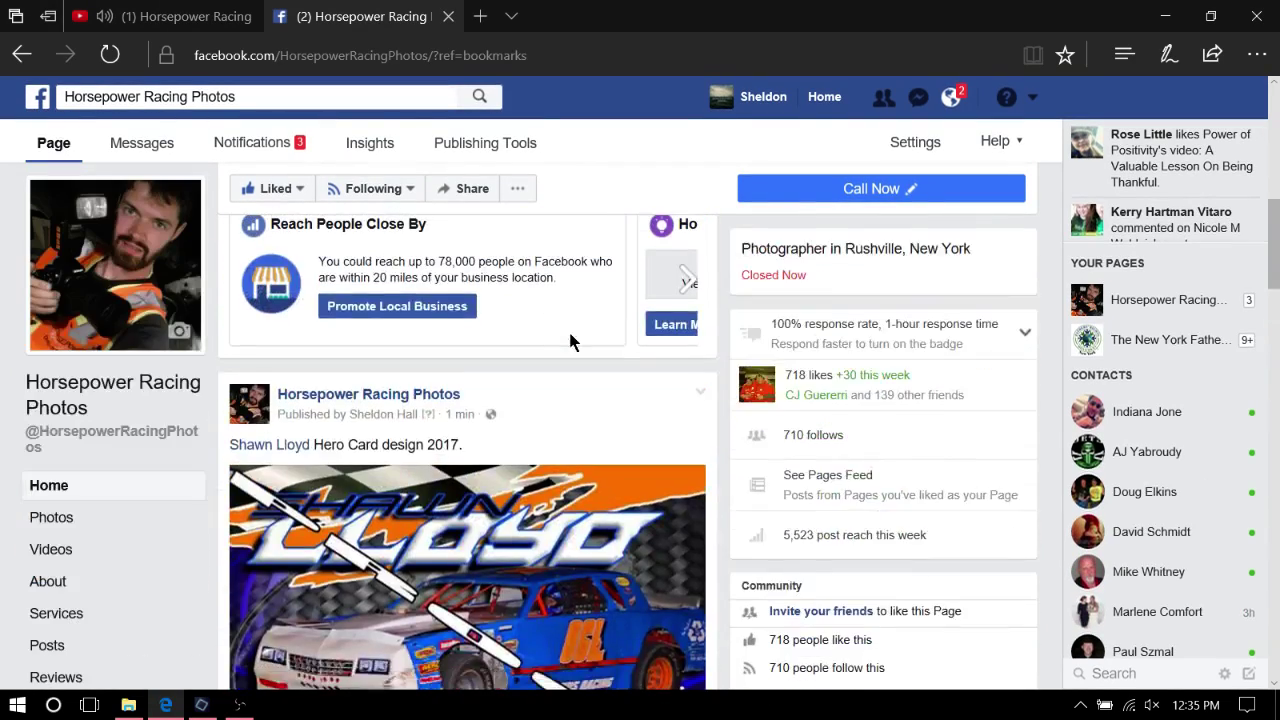
scroll(590, 345, up, 3)
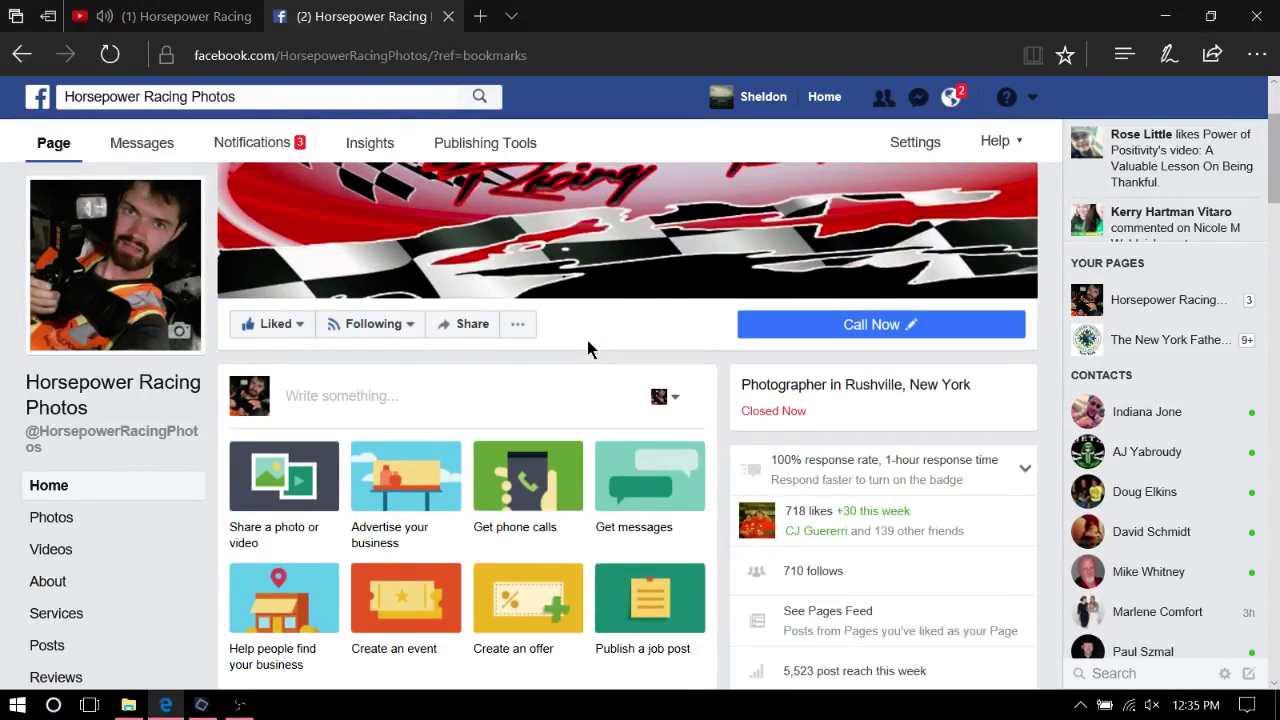
scroll(519, 290, down, 5)
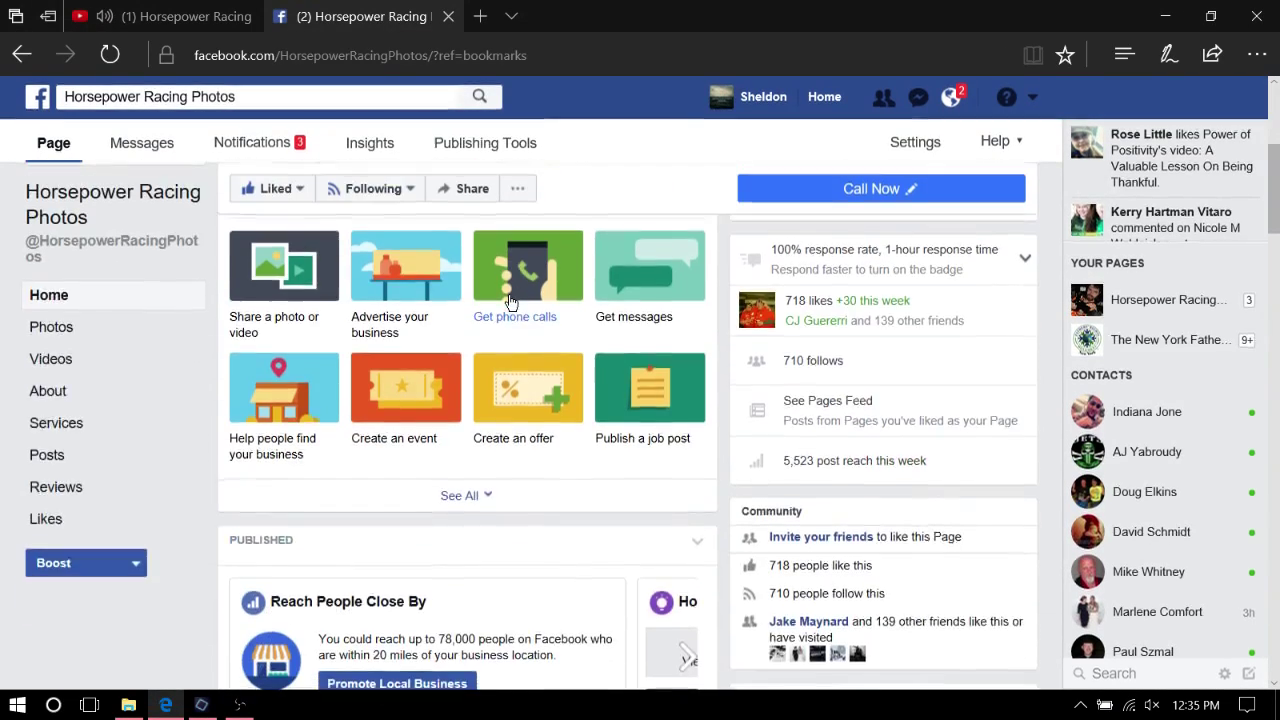
scroll(507, 291, up, 3)
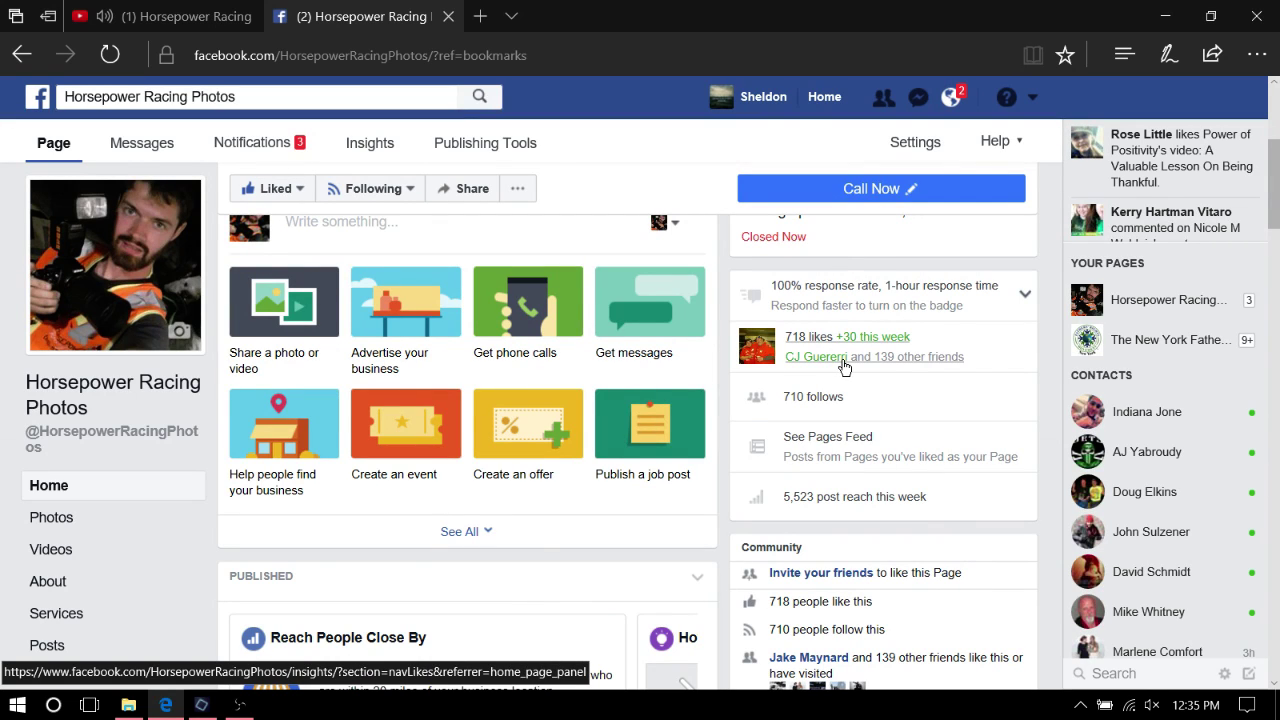
click(1196, 705)
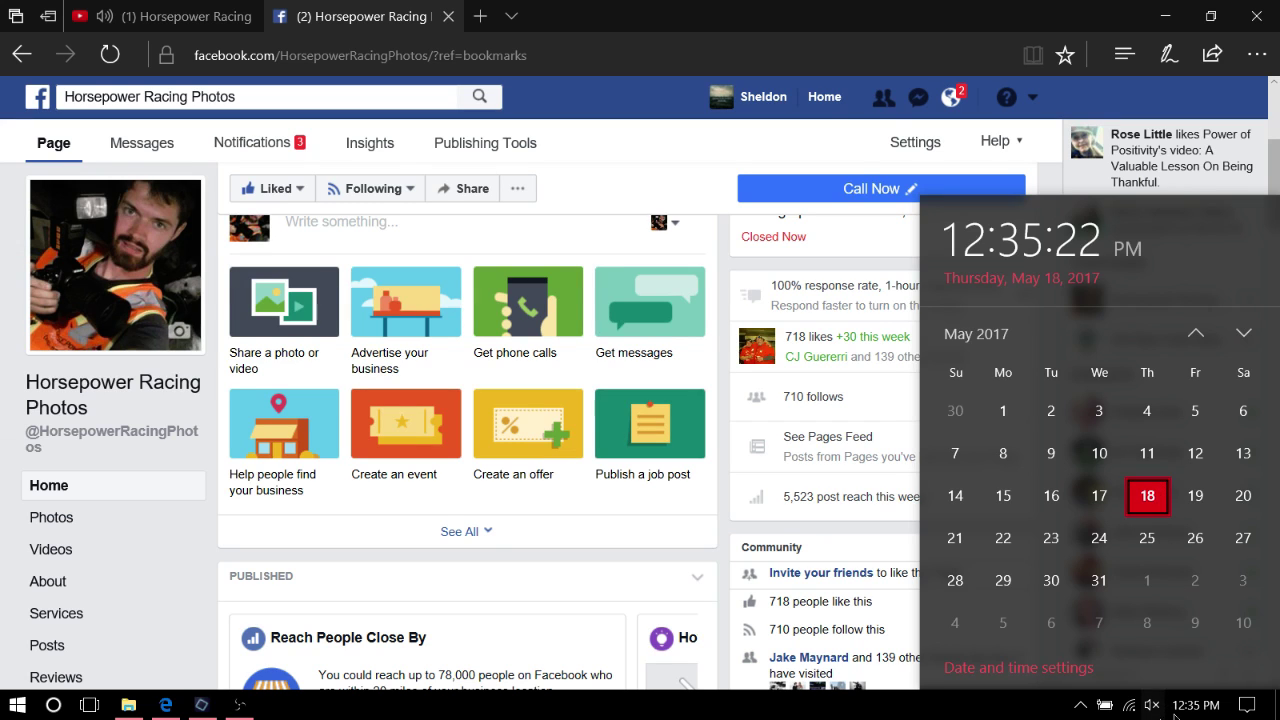
click(1196, 705)
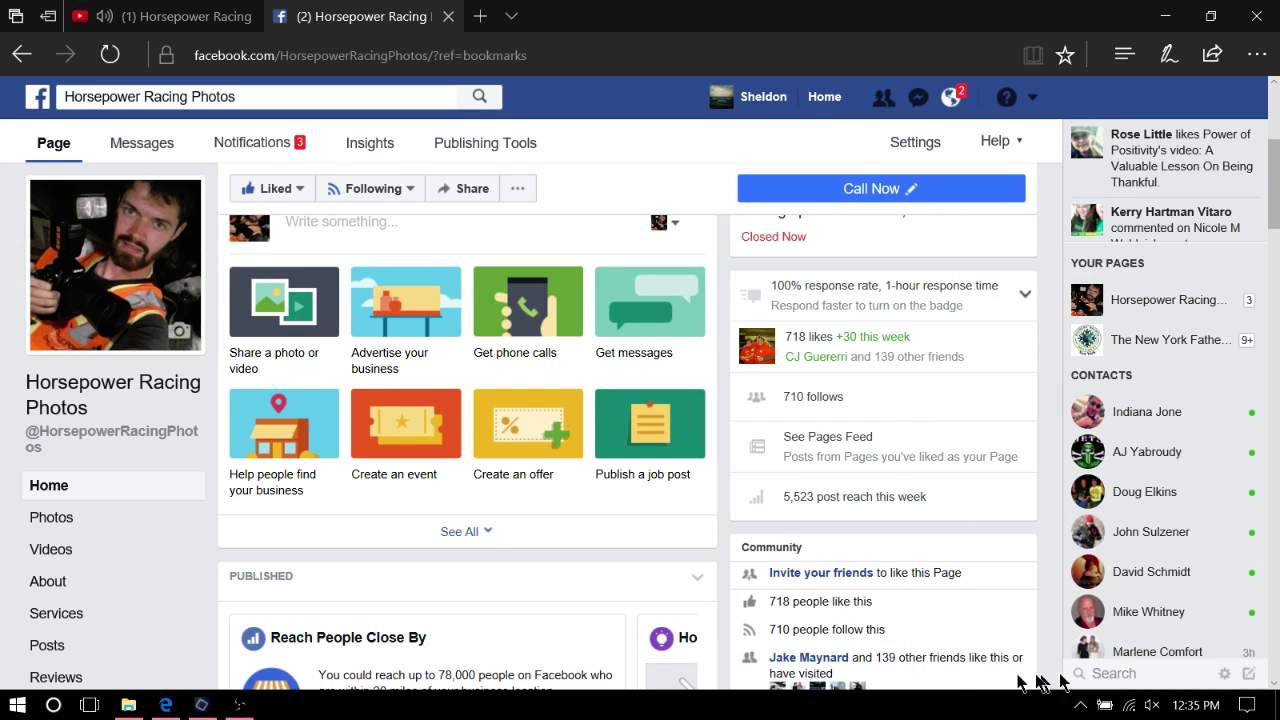
scroll(660, 370, up, 1)
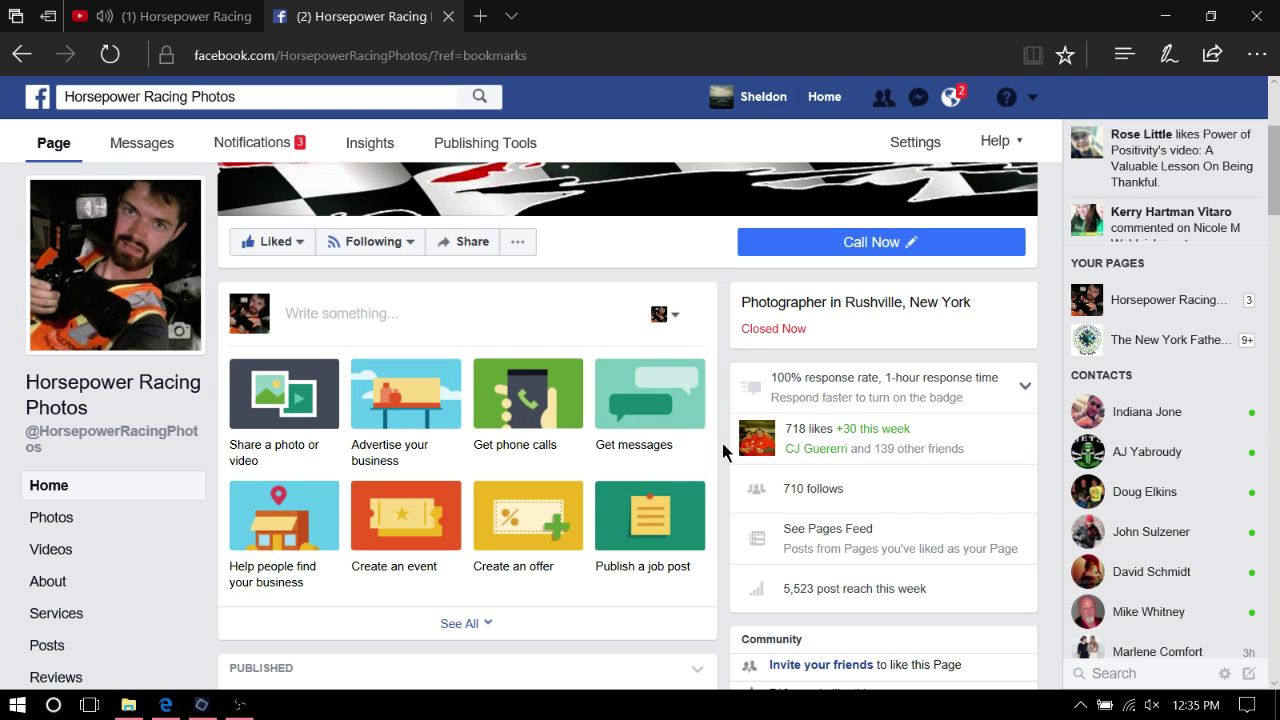
scroll(391, 314, up, 2)
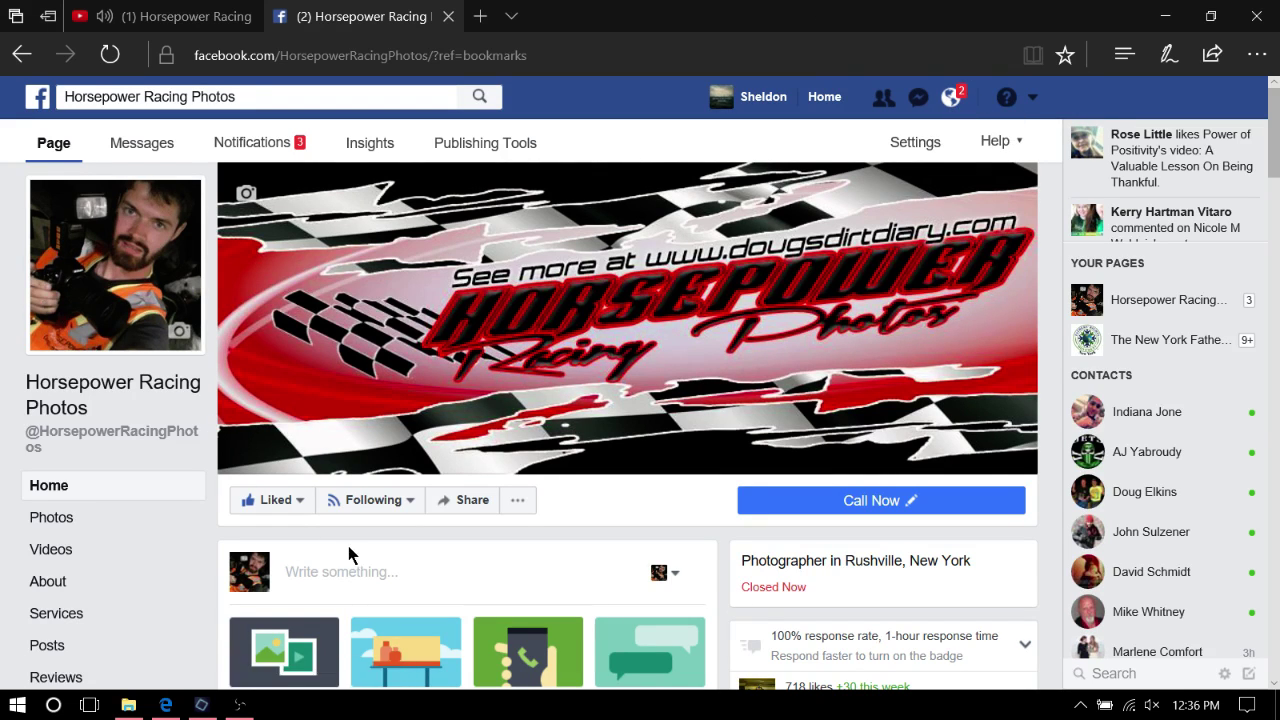
scroll(913, 243, down, 2)
scroll(636, 348, up, 2)
mouse_move(238, 712)
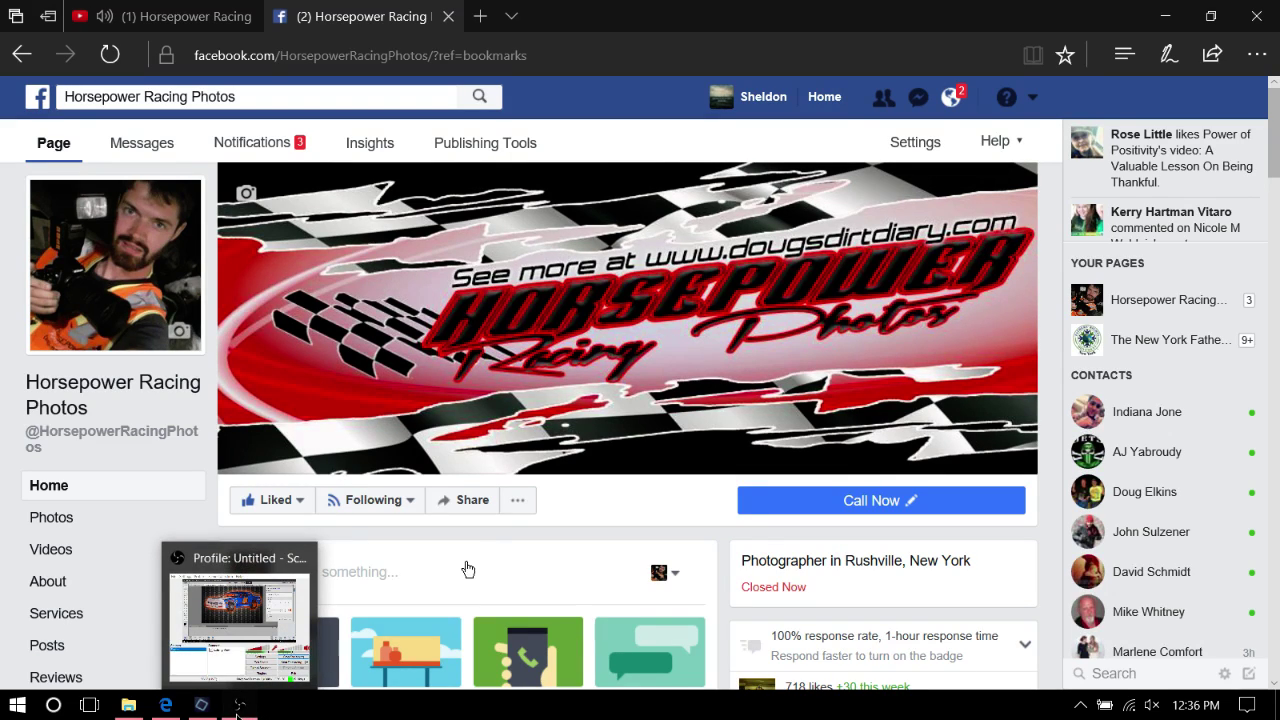